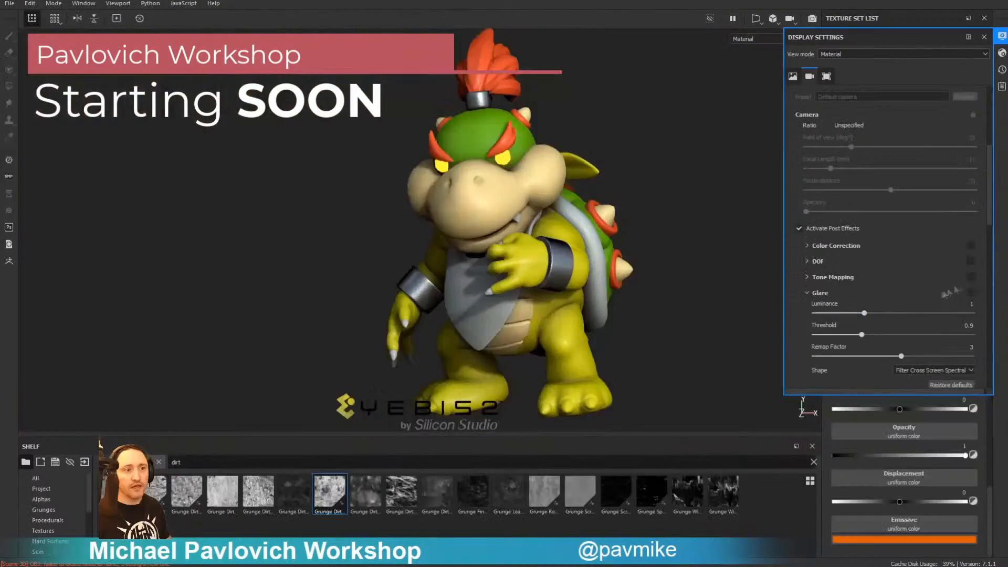
In the showcase, tweak glare, lighting and post-effect presets, apply Steel Rough, and reorder the Skin layer.
drag(835, 314, 865, 314)
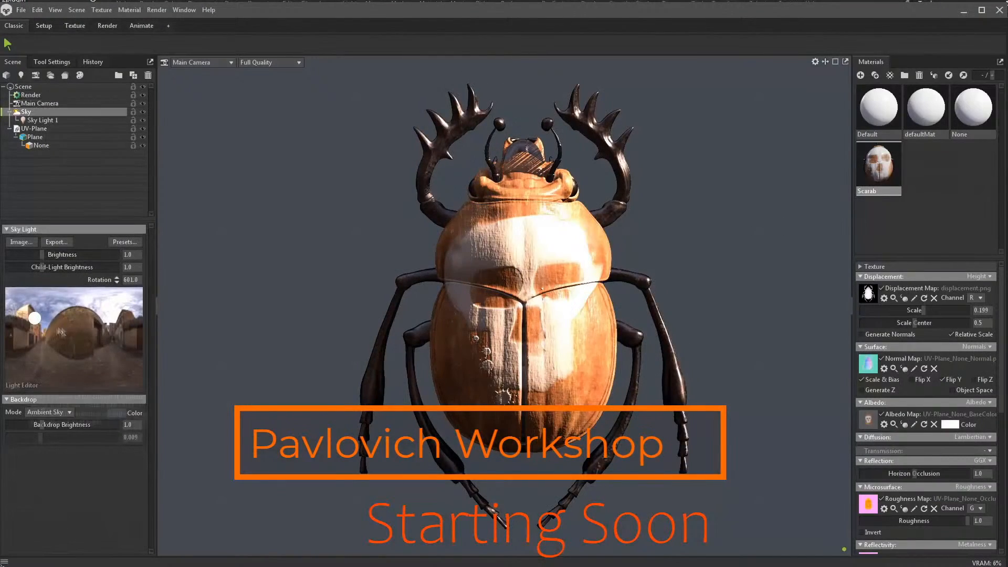
shift+drag(682, 236, 684, 236)
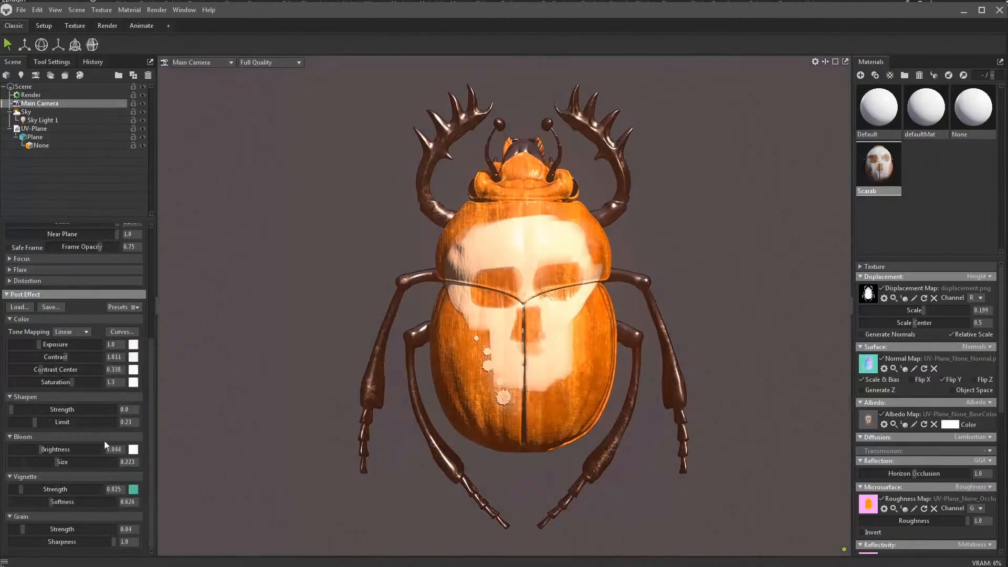
click(135, 308)
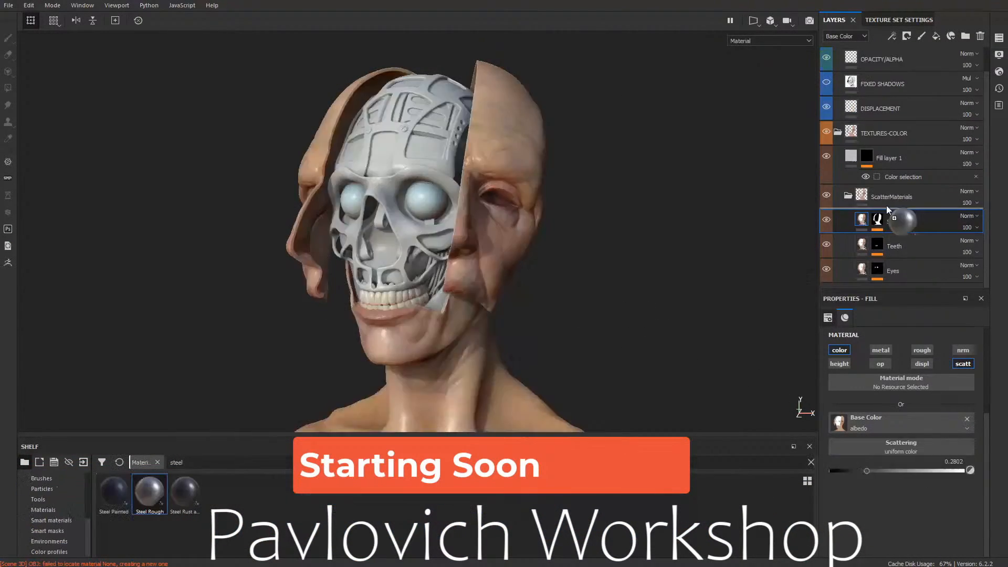
drag(900, 225, 914, 202)
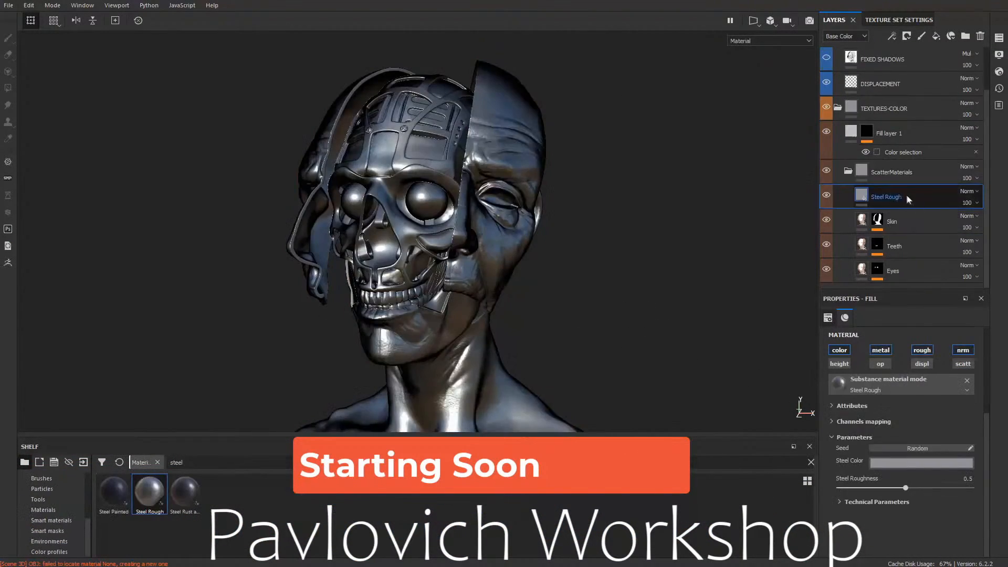
drag(893, 179, 901, 172)
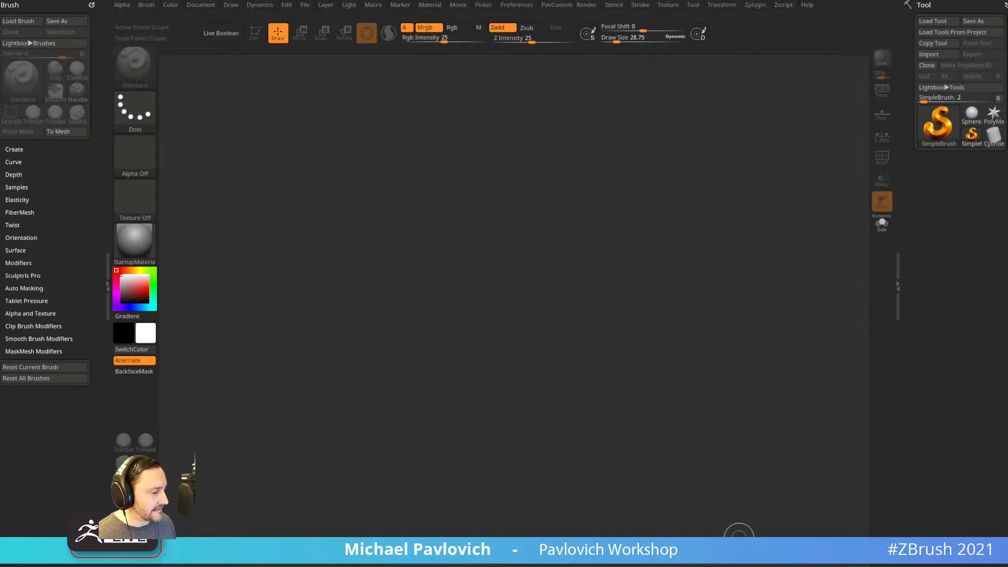
Turn on CamView in the Preferences to show the orientation head.
drag(937, 218, 862, 194)
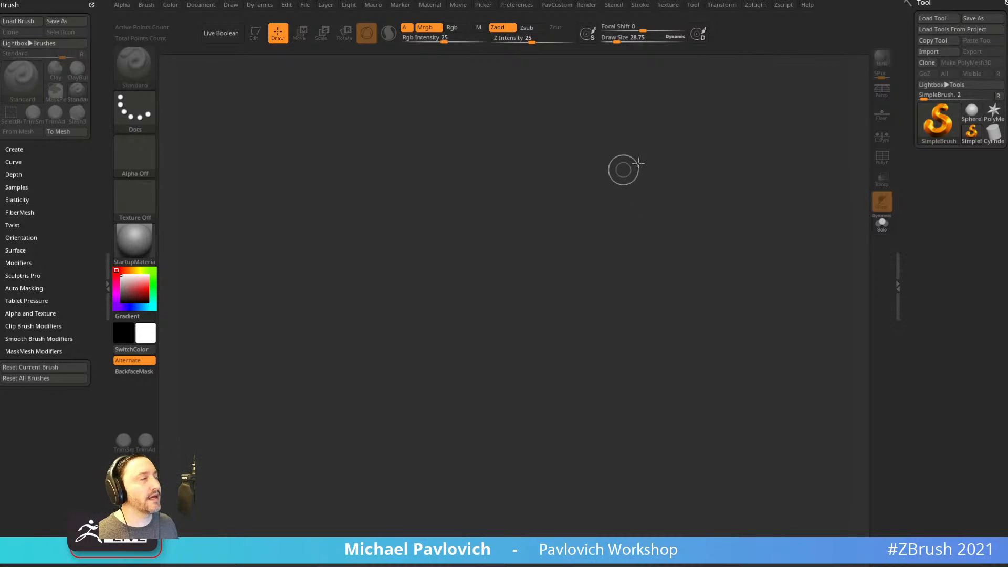
click(565, 6)
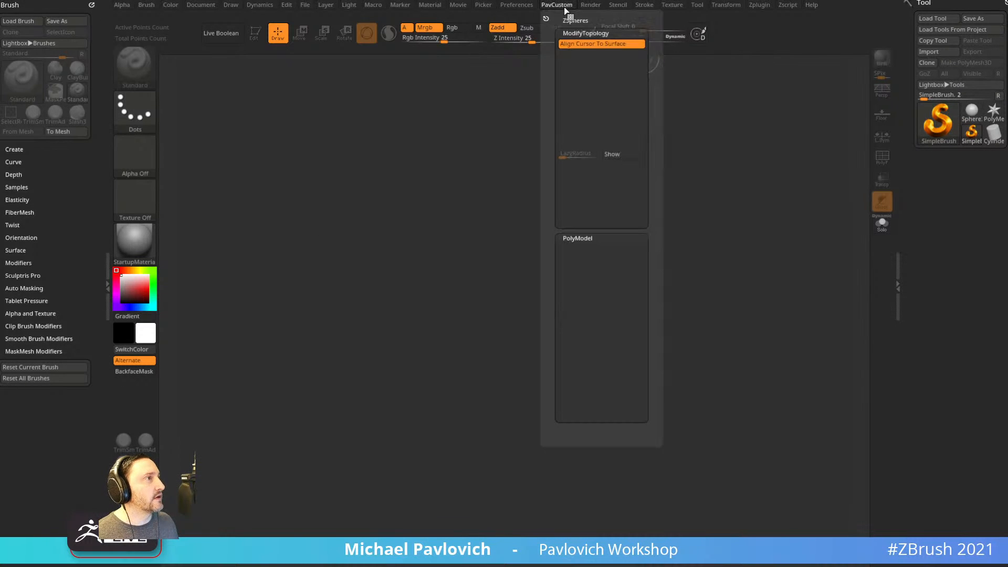
mouse_move(591, 6)
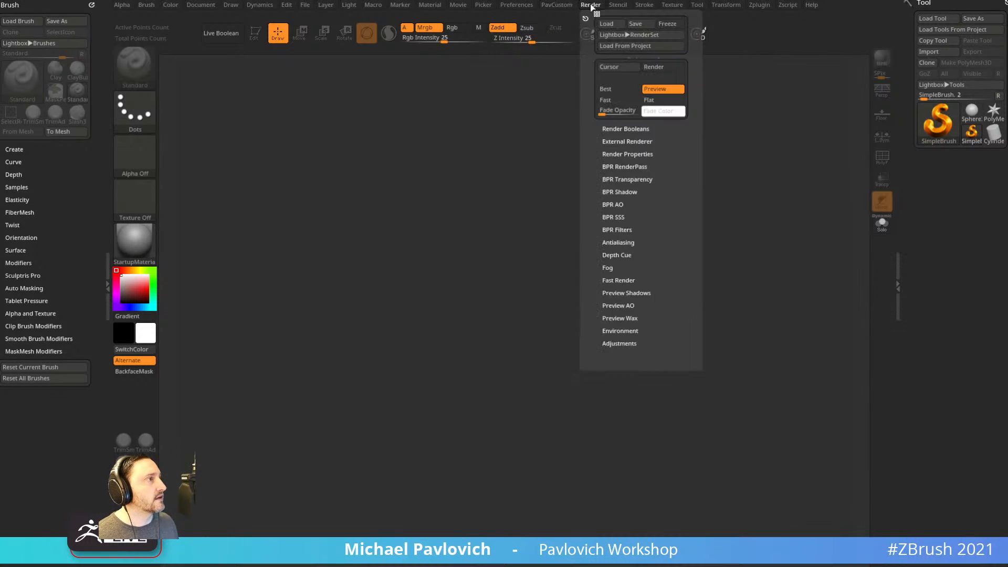
mouse_move(529, 8)
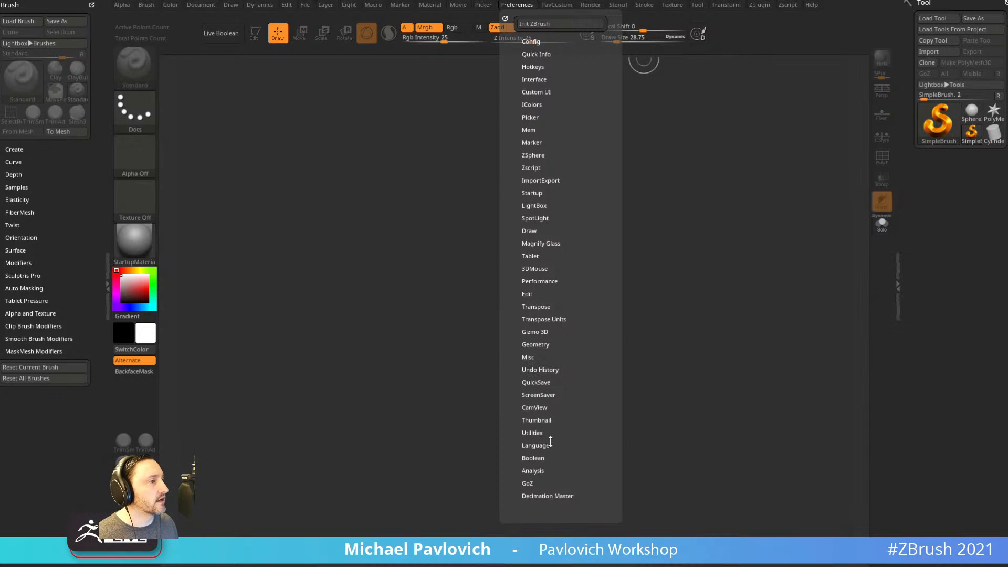
click(543, 408)
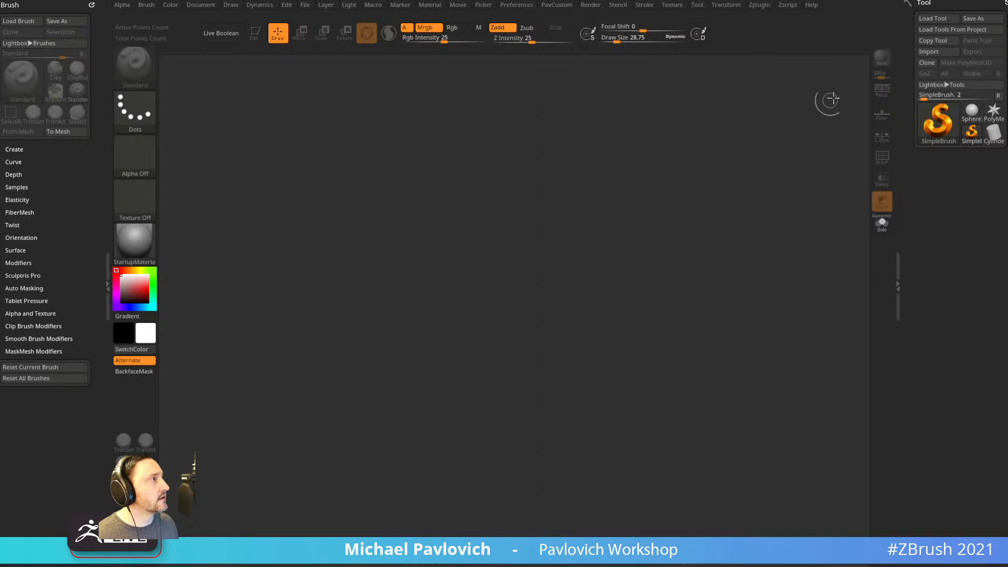
Draw the PolyMesh3D star on the canvas in Edit mode and square it to a front view.
click(993, 112)
drag(564, 271, 399, 120)
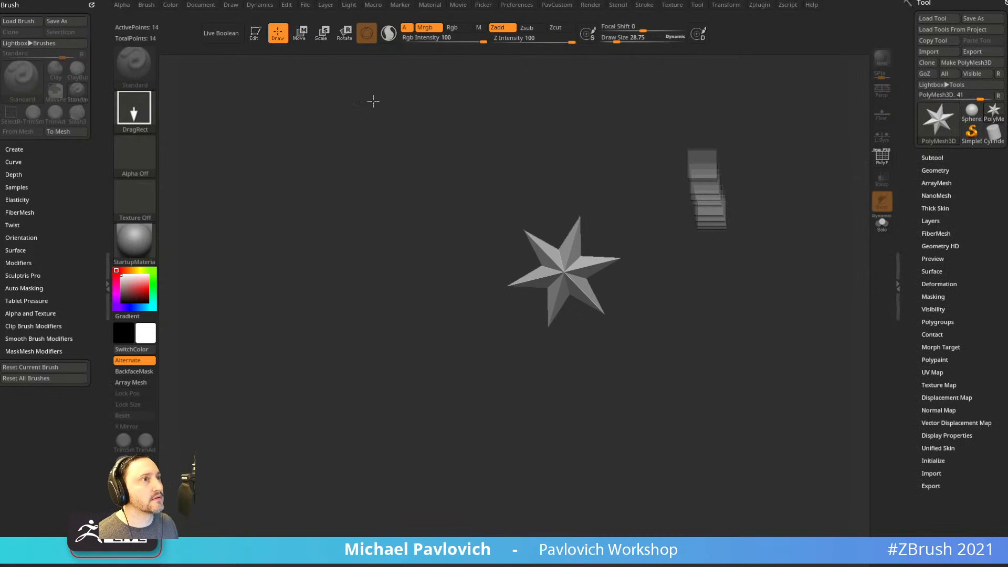
click(255, 33)
mouse_move(457, 141)
mouse_down()
mouse_move(508, 187)
mouse_move(619, 221)
mouse_up()
shift+drag(613, 315, 754, 286)
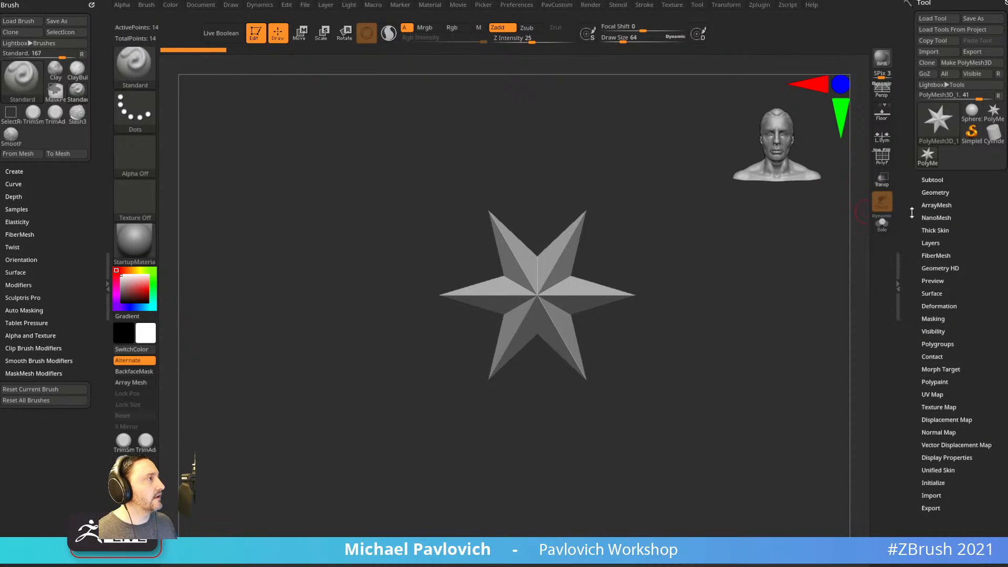
scroll(905, 305, down, 5)
scroll(917, 273, up, 5)
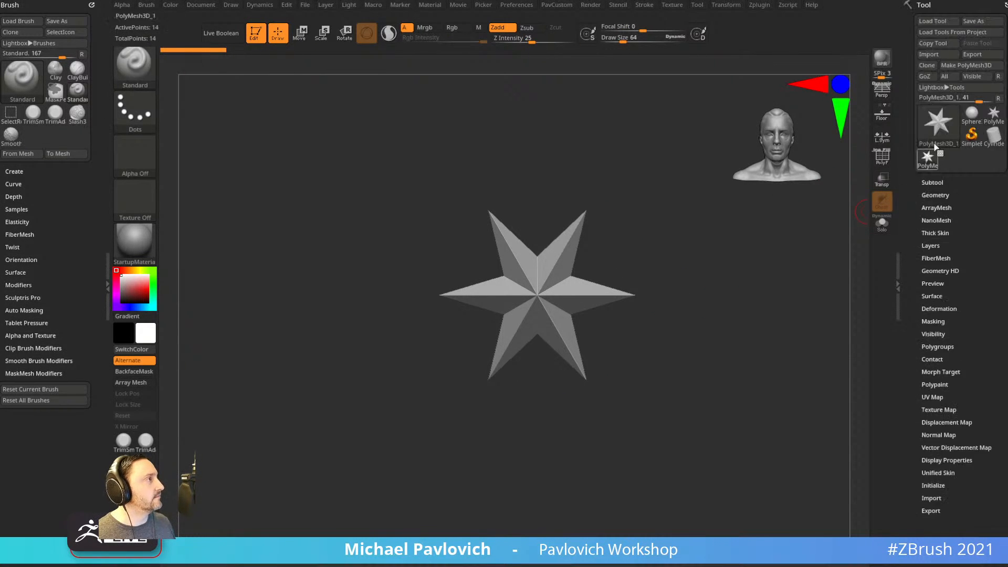
Replace the star with a centred, smaller Sphere3D and convert it with Make PolyMesh3D.
click(939, 126)
click(664, 215)
alt+right_drag(594, 269, 563, 305)
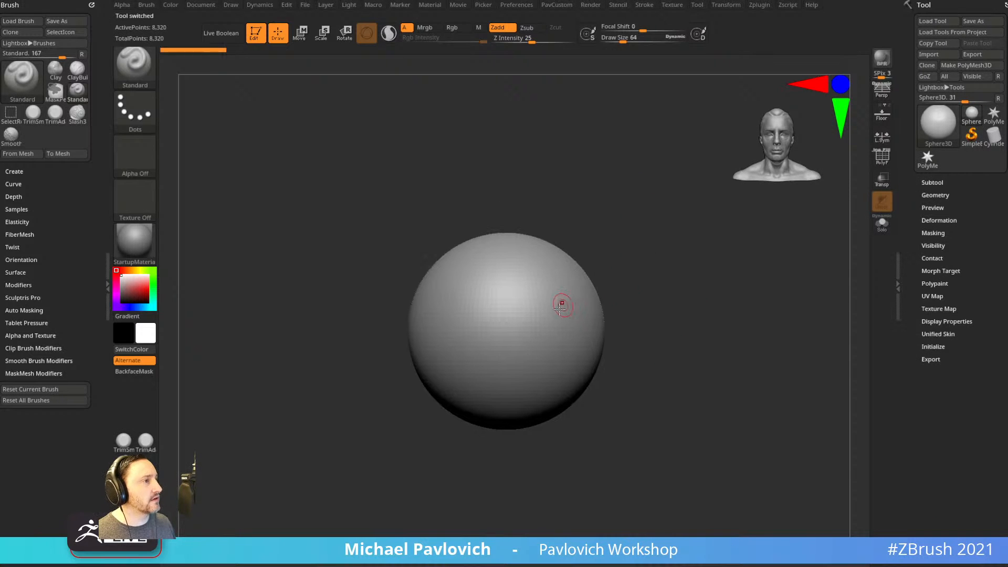
alt+right_drag(681, 331, 673, 318)
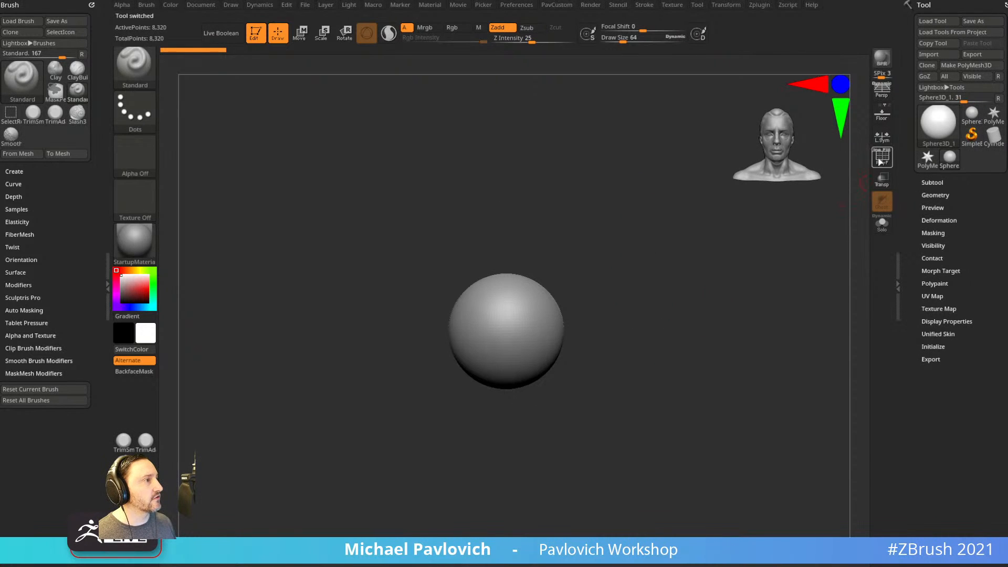
click(965, 65)
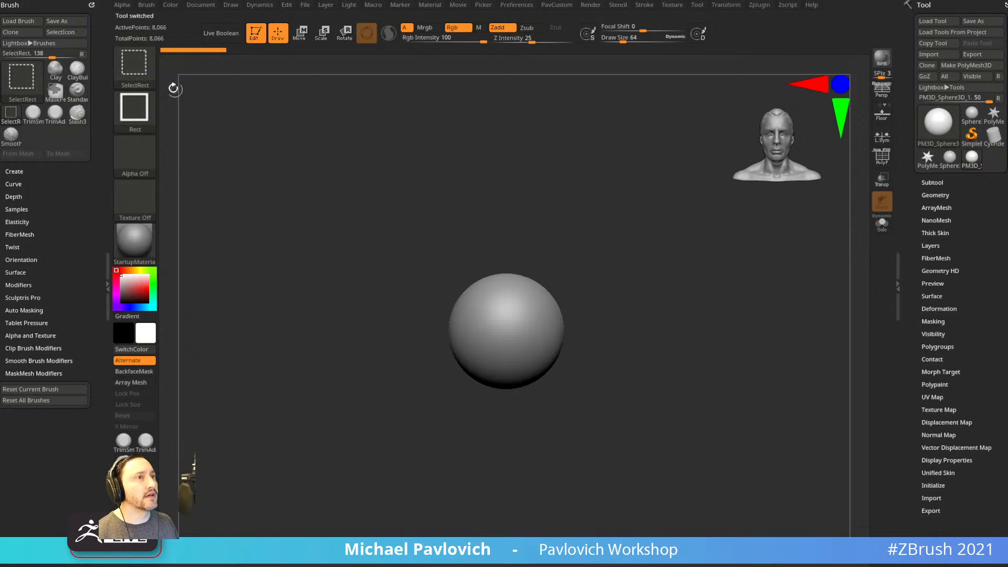
Flatten the sides of the sphere with ClipCurve.
ctrl+shift+click(143, 72)
click(282, 121)
ctrl+shift+drag(548, 487, 549, 486)
drag(639, 308, 507, 375)
Pull the sphere into an egg shape with the Move brush.
key(s)
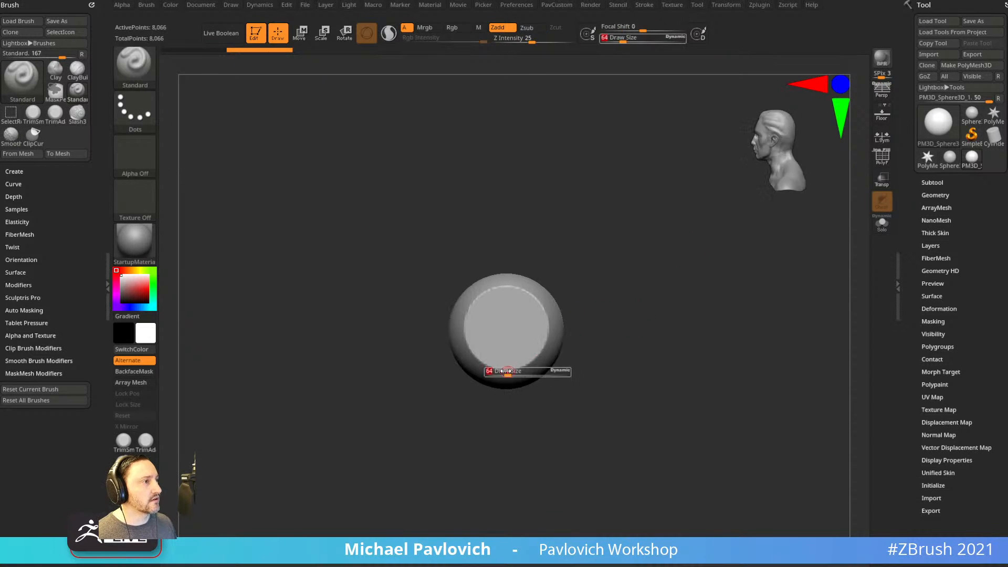
key(b)
key(m)
key(v)
key(2)
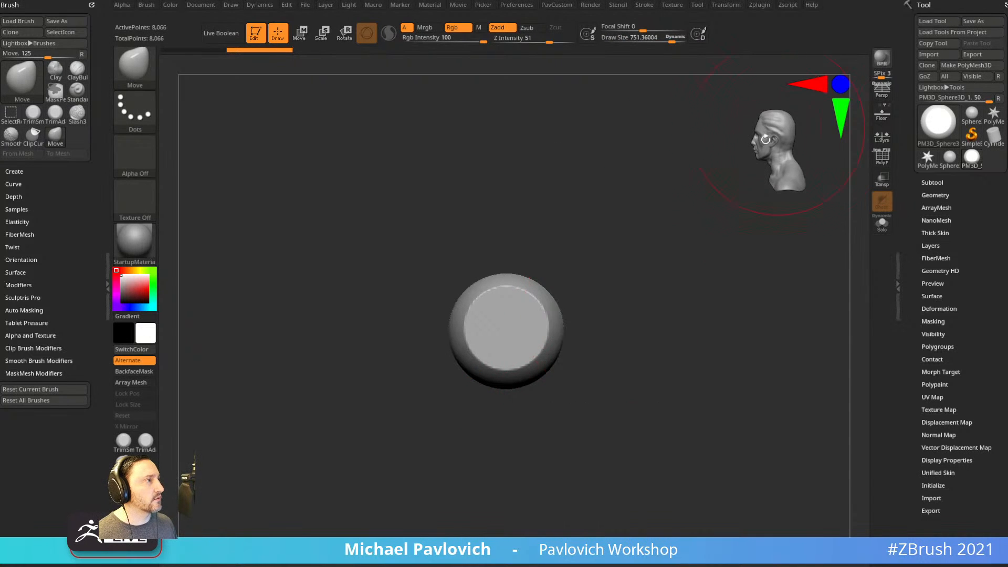
alt+drag(668, 323, 691, 301)
drag(504, 356, 484, 382)
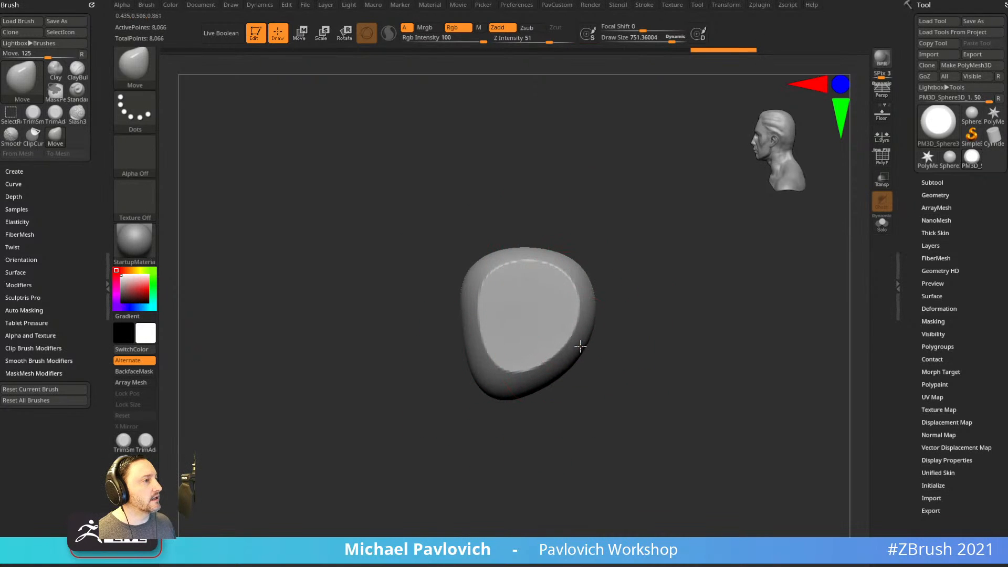
Clip a notch from the head's lower right side with ClipCurve.
key(b)
key(c)
key(c)
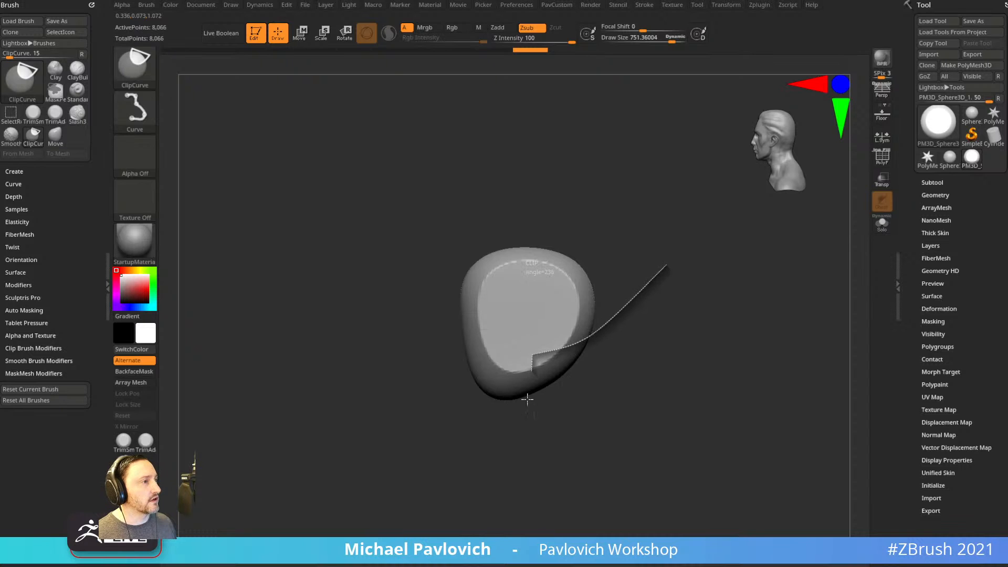
ctrl+shift+drag(532, 371, 530, 414)
mouse_move(627, 310)
mouse_down()
mouse_move(692, 294)
mouse_move(653, 304)
mouse_up()
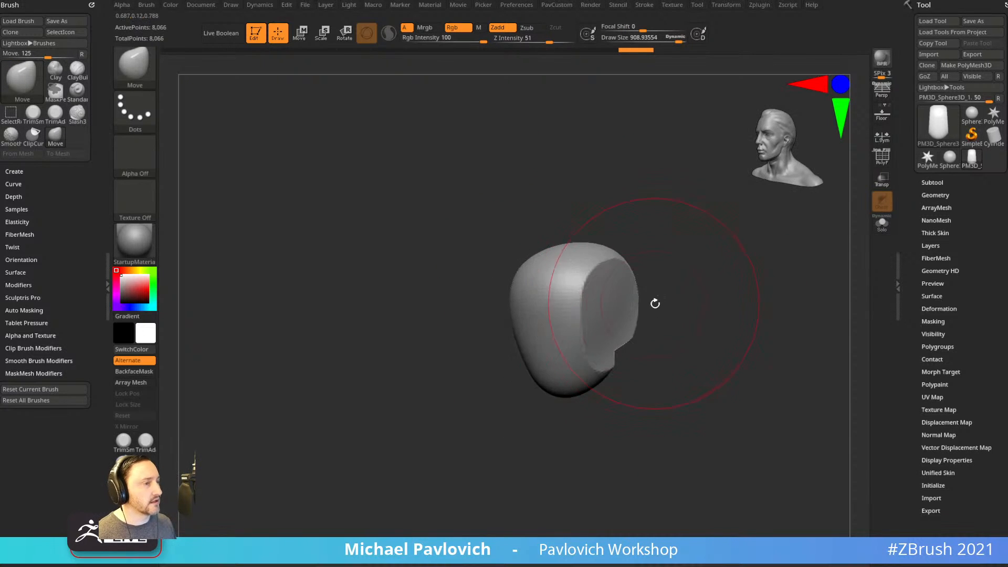
Press shallow mirrored eye sockets into the front with a smaller Standard brush.
key(b)
key(t)
key(d)
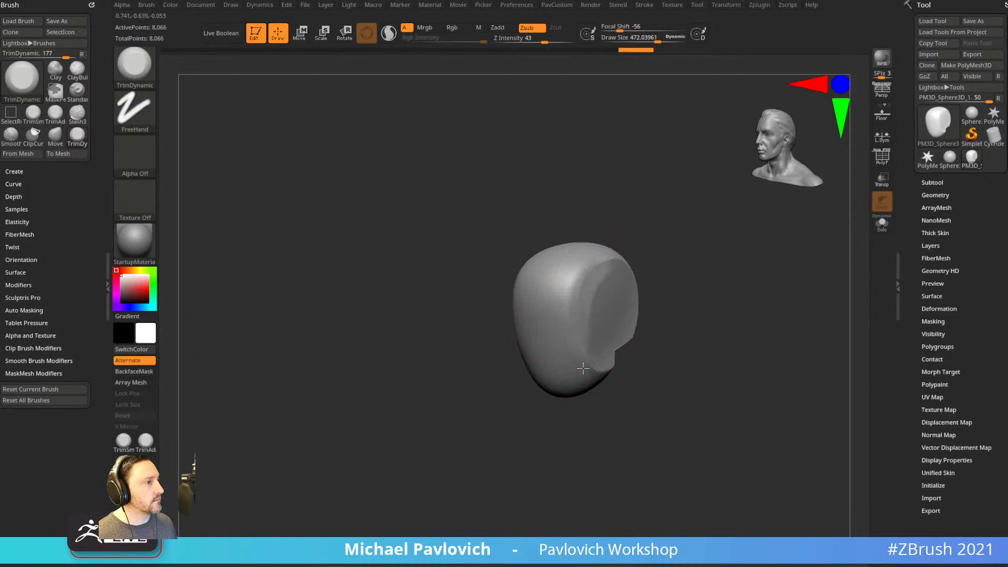
shift+drag(650, 299, 698, 293)
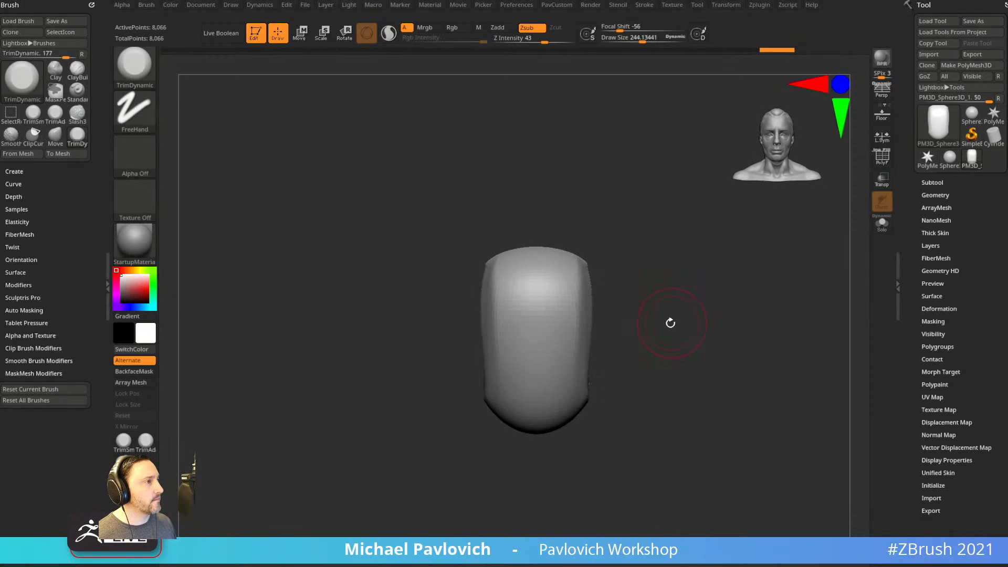
key(w)
key(q)
key(b)
key(s)
key(t)
key(s)
mouse_move(541, 327)
mouse_down()
mouse_move(489, 338)
mouse_move(512, 339)
mouse_move(536, 308)
mouse_move(556, 310)
mouse_up()
DynaMesh the head at resolution 128 and deepen the eye sockets.
key(3)
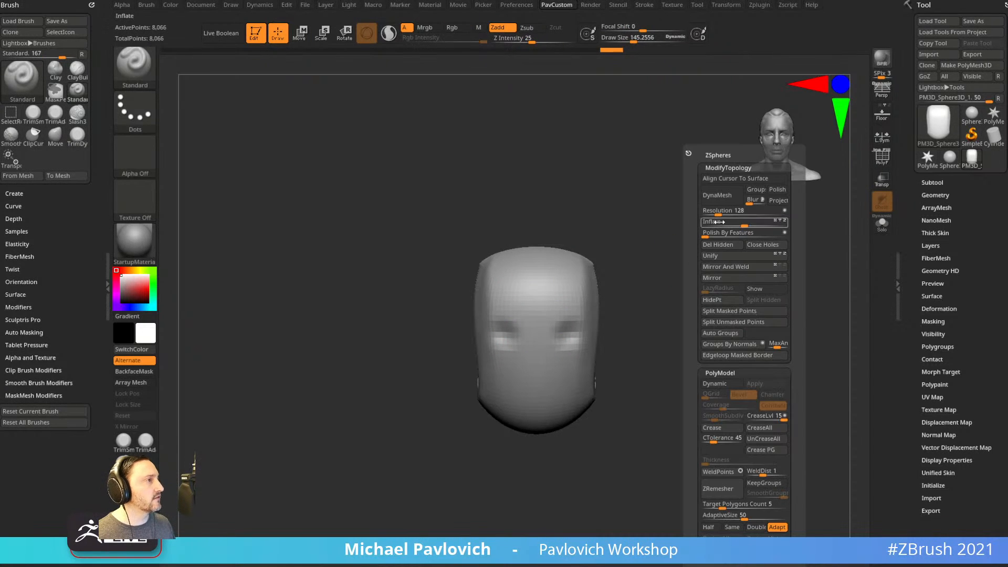
click(721, 204)
drag(588, 333, 504, 331)
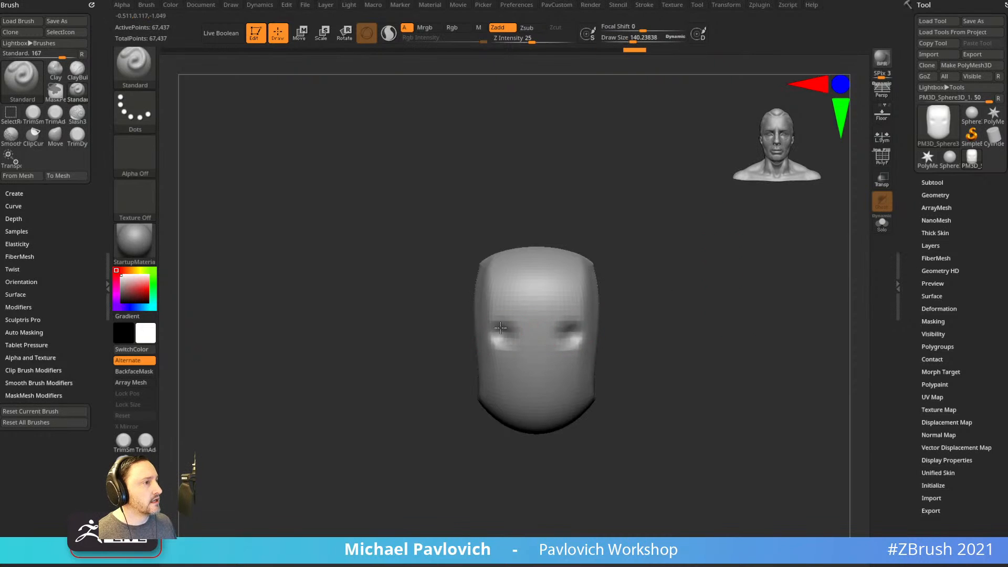
click(928, 196)
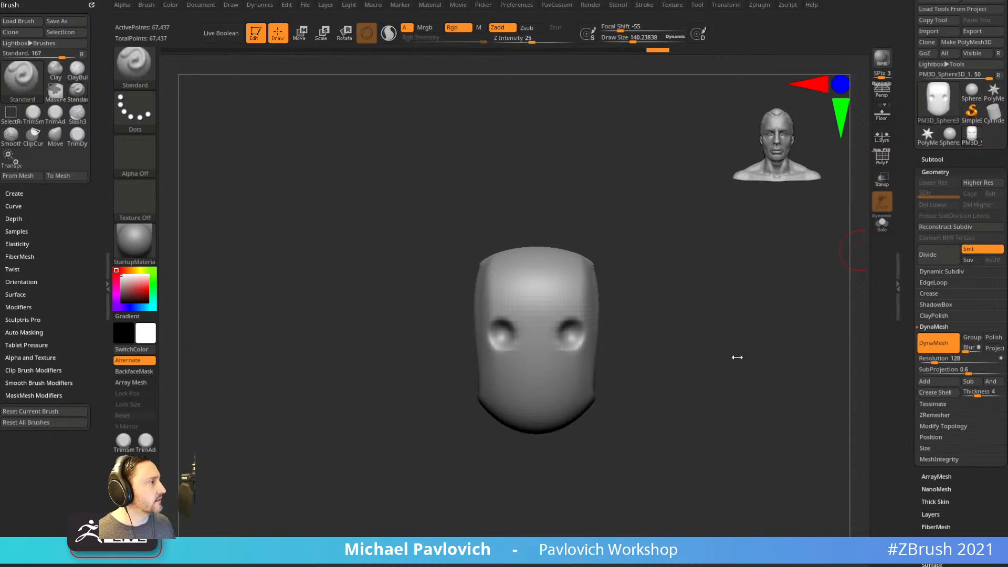
alt+drag(690, 322, 676, 297)
With a smaller brush, sculpt a small nose and rough mouth, softening the mouth corners.
key(s)
click(510, 315)
alt+drag(504, 313, 488, 322)
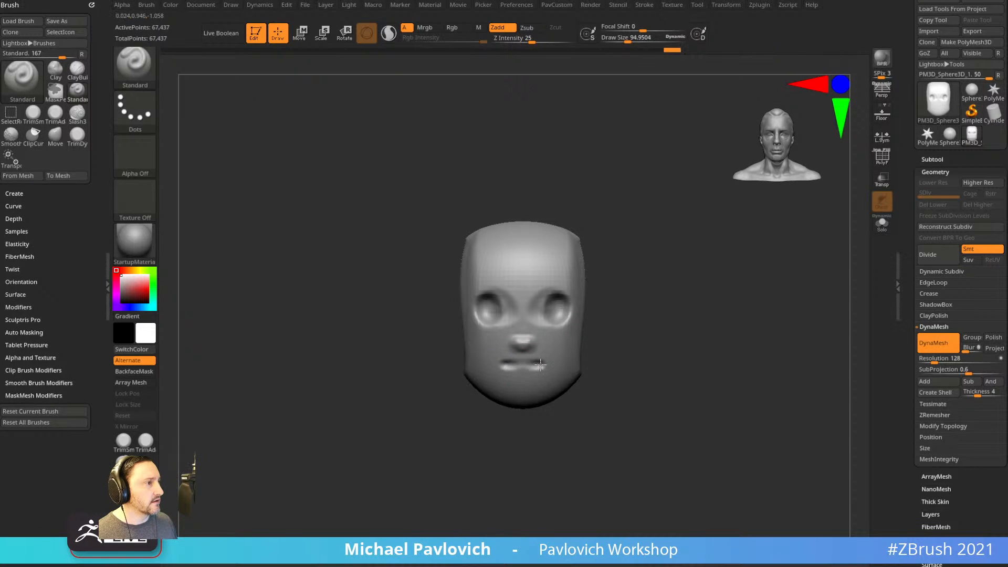
mouse_move(546, 364)
shift+mouse_down()
mouse_move(524, 366)
mouse_move(541, 364)
shift+mouse_up()
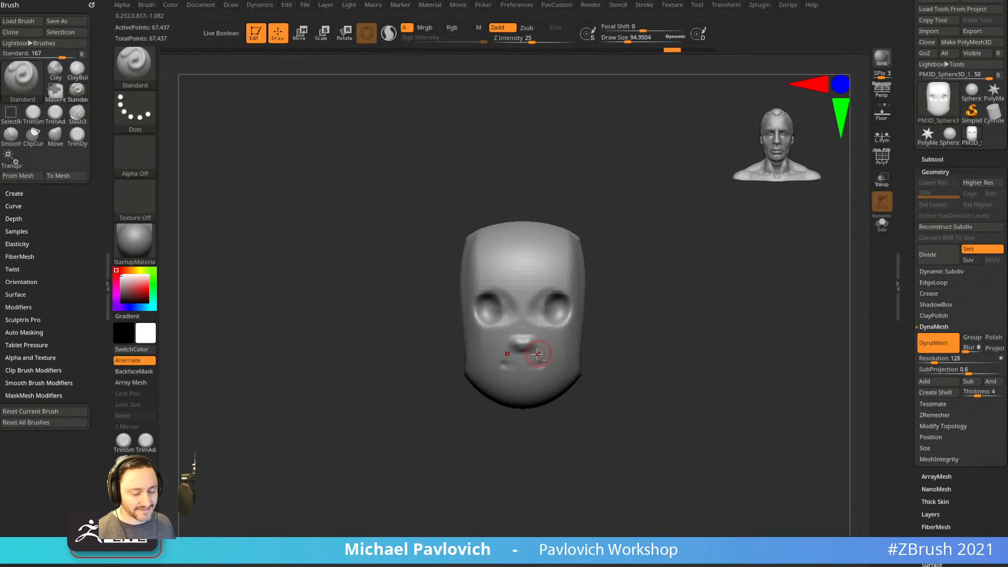
Reshape the jaw, mouth and nose with the Move brush.
key(b)
key(d)
key(s)
key(s)
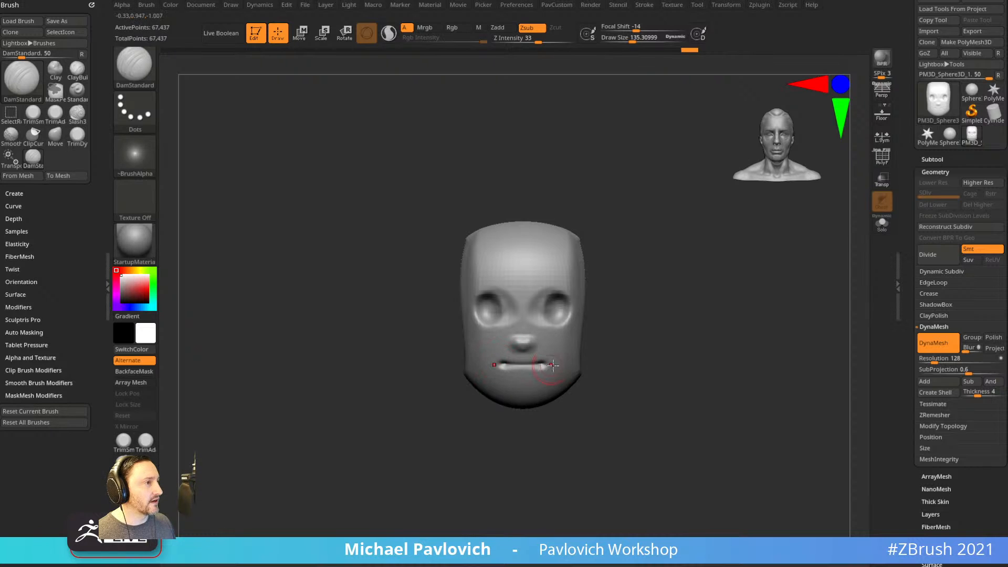
drag(720, 325, 589, 370)
key(b)
key(m)
key(v)
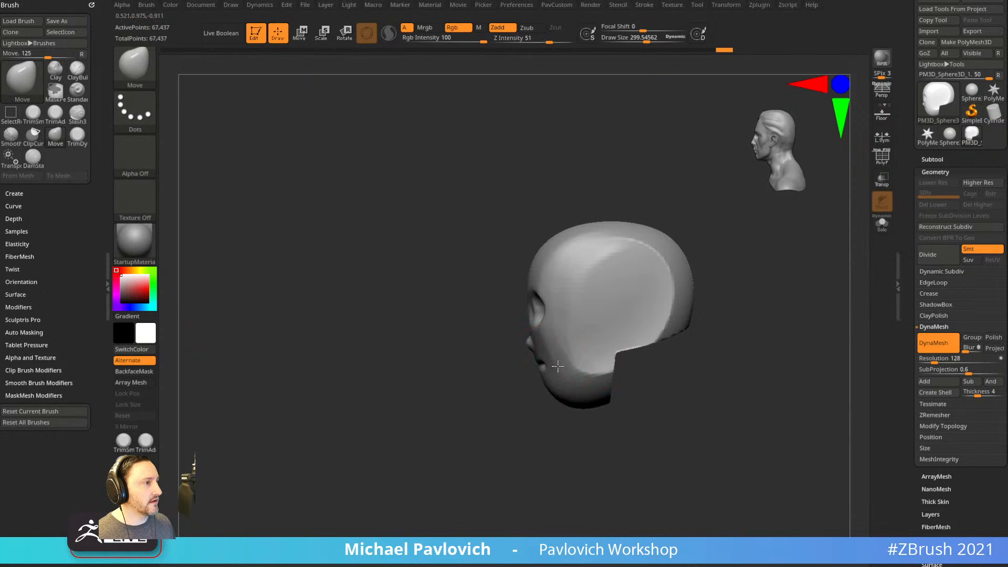
drag(528, 399, 483, 361)
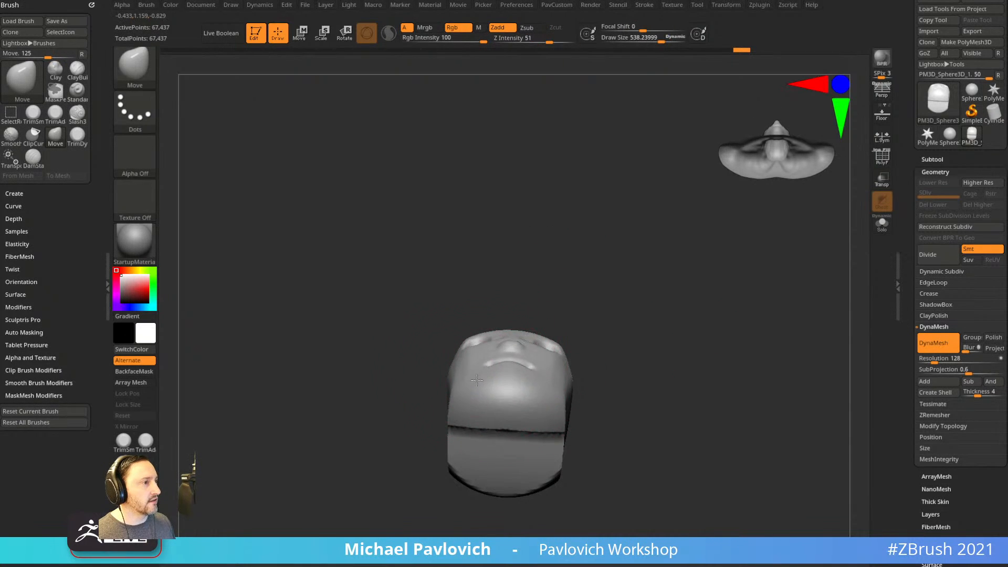
drag(467, 397, 471, 412)
mouse_move(499, 375)
mouse_down()
mouse_move(499, 360)
mouse_move(485, 372)
mouse_move(476, 346)
mouse_move(483, 351)
mouse_up()
Shape both cheeks, push out the forehead and brow, and pull the lip and chin down.
key(s)
drag(625, 315, 585, 376)
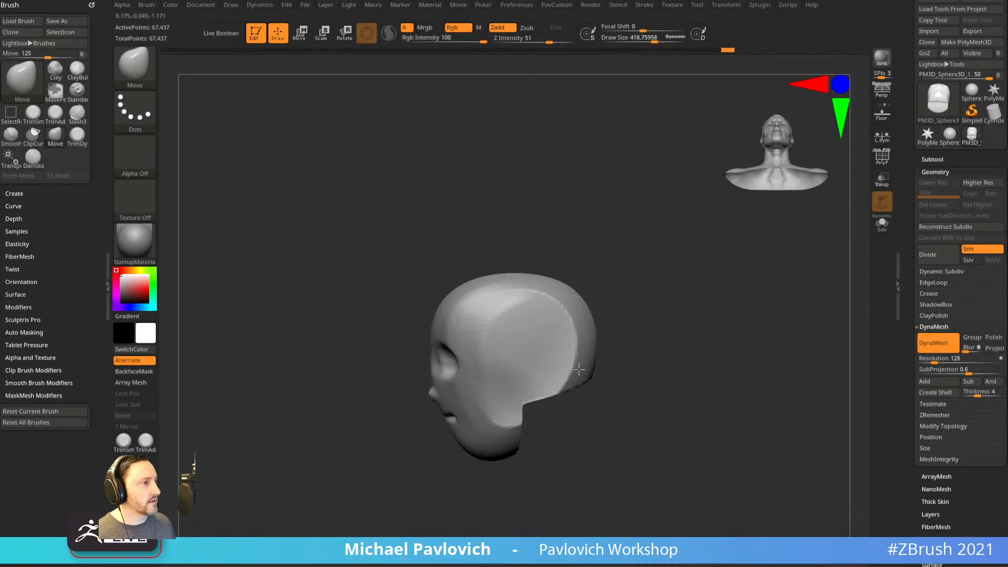
key(s)
mouse_move(473, 361)
mouse_down()
mouse_move(435, 341)
mouse_move(444, 372)
mouse_move(425, 387)
mouse_move(436, 373)
mouse_up()
key(s)
drag(446, 416, 455, 458)
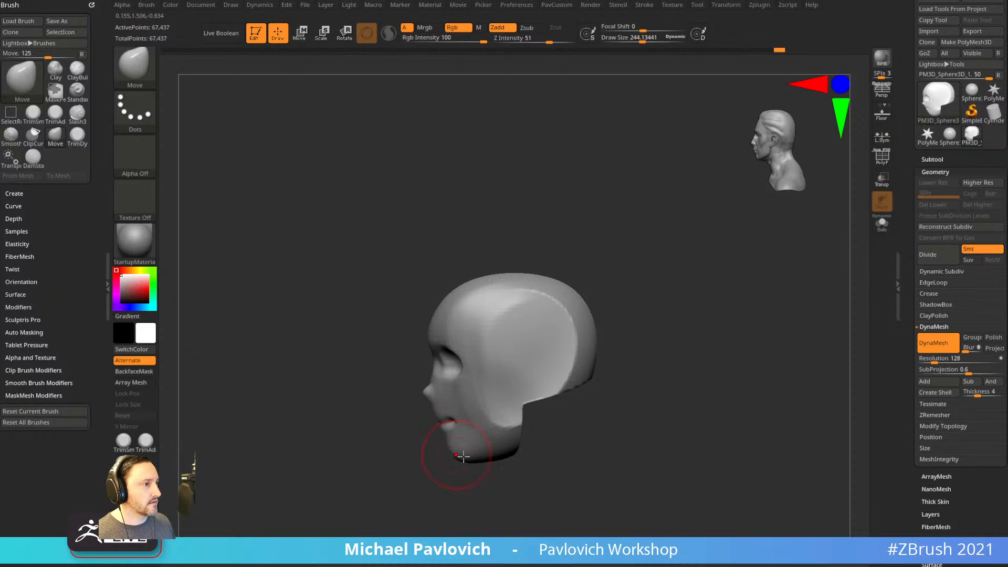
Flatten the jaw corner, skull underside and areas under the eyes with TrimDynamic.
mouse_move(569, 435)
mouse_down()
mouse_move(512, 442)
mouse_move(534, 401)
mouse_move(594, 381)
mouse_up()
key(b)
key(t)
key(d)
drag(623, 379, 722, 372)
drag(508, 374, 491, 386)
mouse_move(658, 325)
alt+mouse_down()
mouse_move(625, 349)
mouse_move(572, 353)
mouse_move(602, 337)
alt+mouse_up()
Build up the brow and eyelids on both sides with ClayBuildup.
key(b)
key(c)
key(b)
key(s)
alt+drag(667, 349, 605, 353)
click(645, 5)
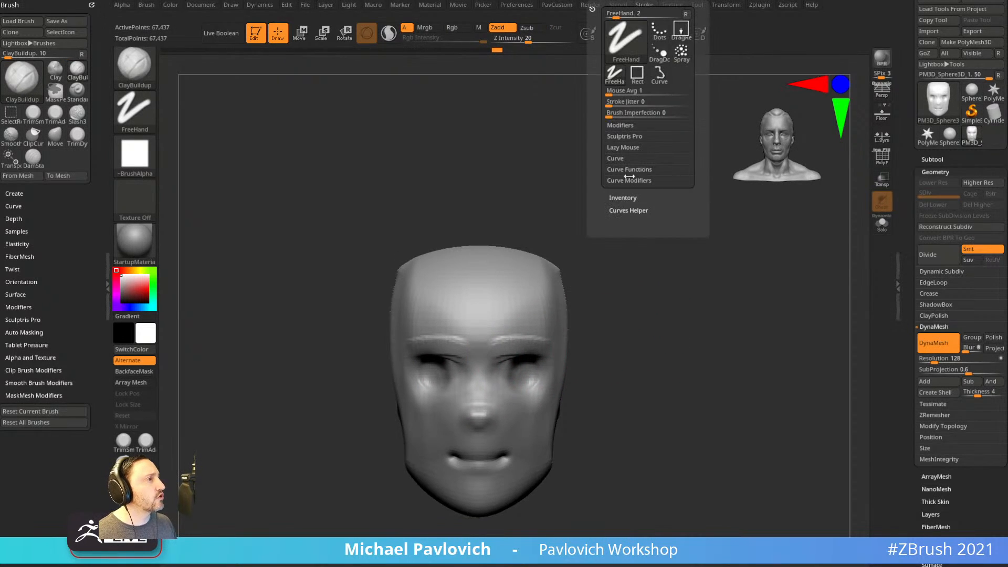
Set Z Intensity to 10.
key(shift)
click(623, 127)
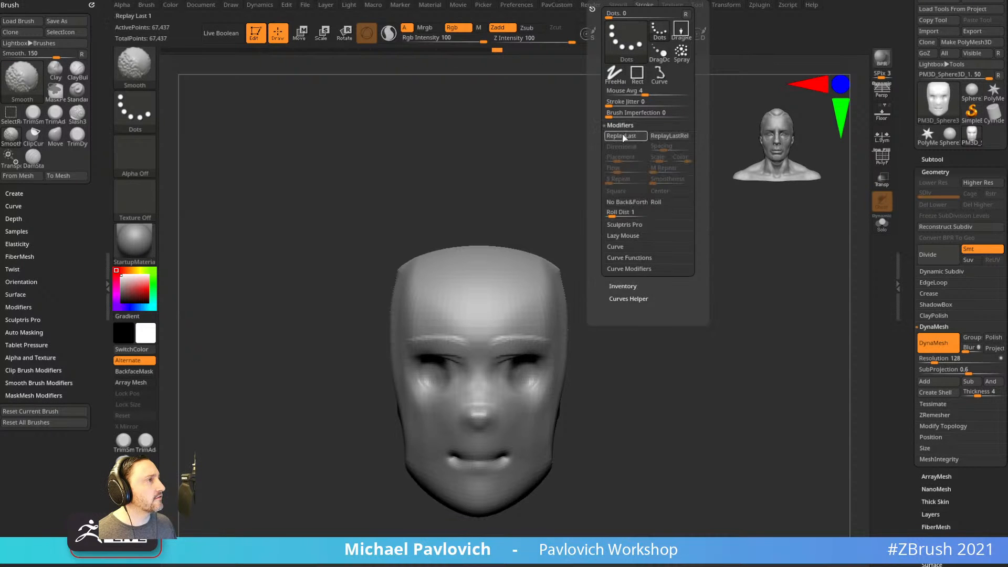
click(526, 39)
text(10)
alt+drag(604, 198, 601, 180)
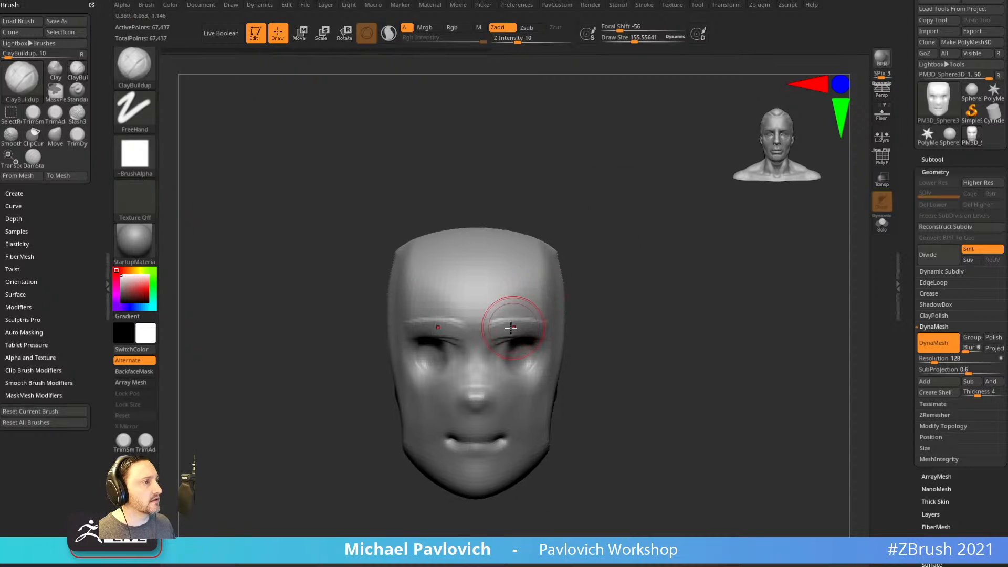
Layer clay along the right brow, forehead and cheekbones.
mouse_move(502, 335)
mouse_down()
mouse_move(565, 297)
mouse_move(523, 317)
mouse_up()
drag(565, 342, 549, 332)
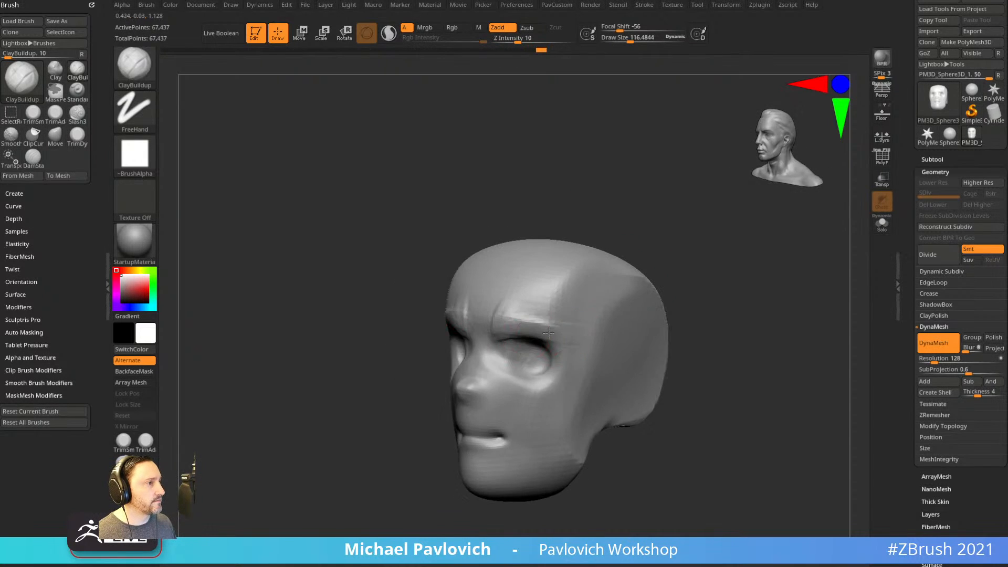
right_drag(560, 366, 583, 386)
mouse_move(575, 379)
mouse_down()
mouse_move(518, 367)
mouse_move(557, 386)
mouse_up()
right_drag(620, 402, 578, 378)
key(bracketright)
mouse_move(528, 382)
mouse_down()
mouse_move(570, 390)
mouse_move(562, 399)
mouse_up()
shift+right_drag(620, 400, 679, 408)
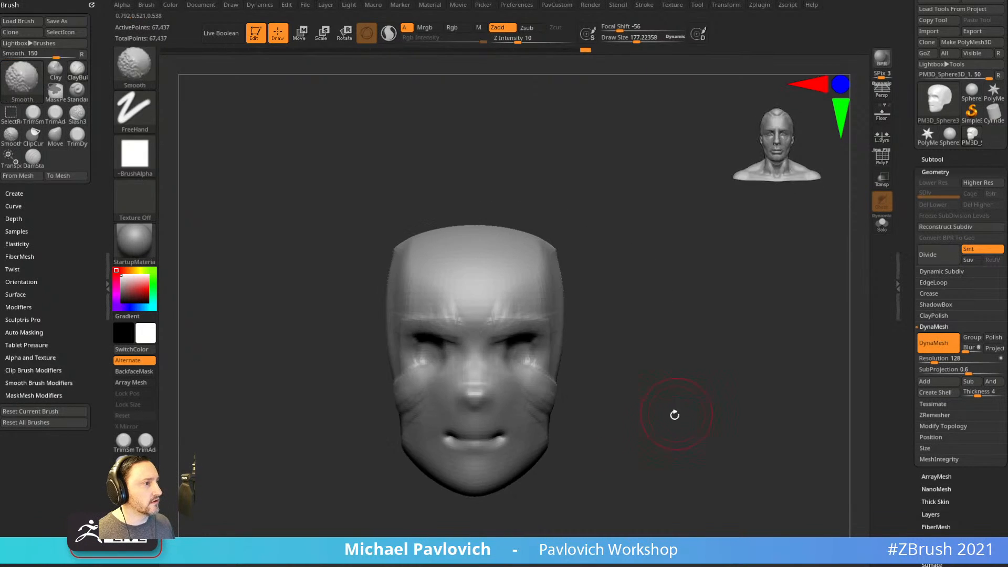
key(s)
drag(601, 380, 597, 379)
Extend the cheekbone toward the ear and sculpt the mouth area.
right_drag(651, 386, 609, 371)
drag(598, 357, 558, 371)
right_drag(677, 342, 638, 342)
mouse_move(499, 379)
mouse_down()
mouse_move(527, 388)
mouse_move(582, 362)
mouse_move(484, 437)
mouse_up()
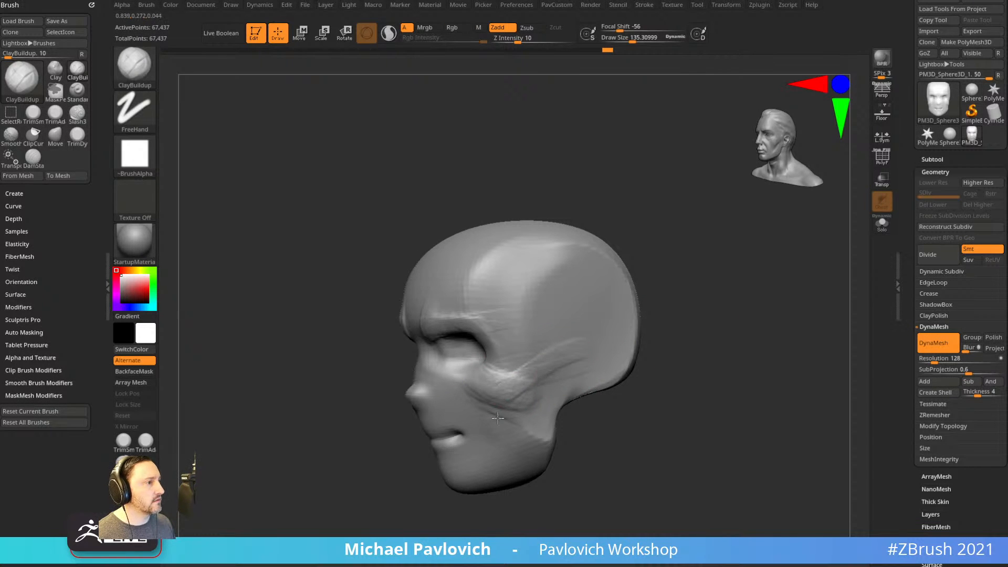
right_drag(631, 372, 588, 381)
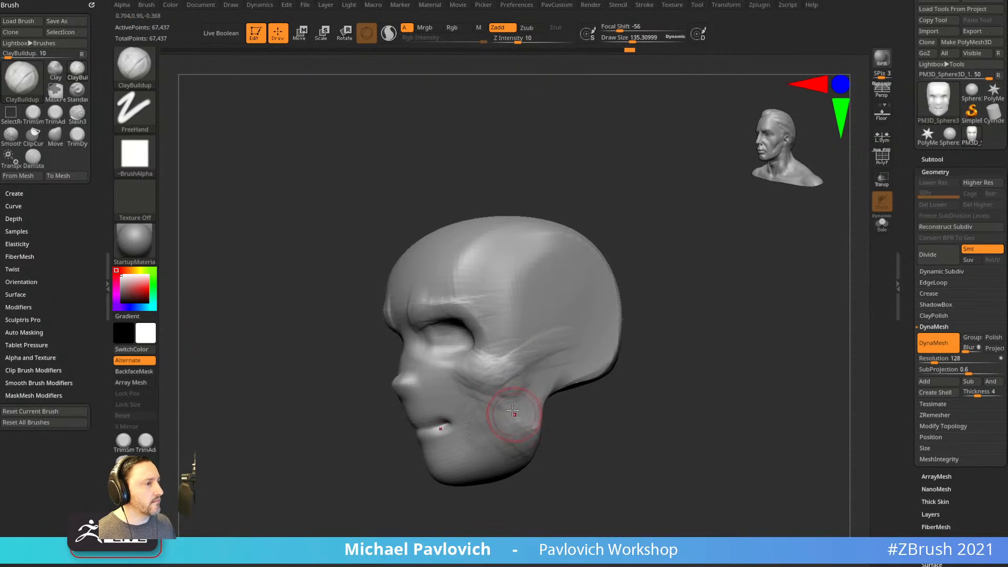
mouse_move(516, 435)
right_down()
mouse_move(637, 407)
mouse_move(648, 362)
mouse_move(478, 404)
right_up()
right_drag(567, 410, 507, 410)
drag(543, 410, 563, 415)
shift+right_drag(686, 389, 668, 392)
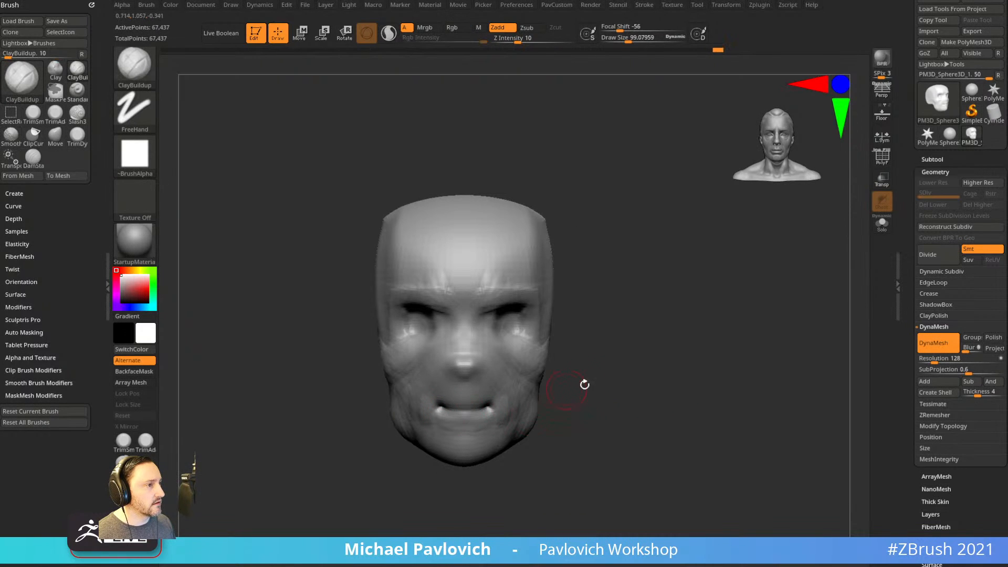
Build up clay across the temple with a larger brush.
right_drag(466, 386, 480, 342)
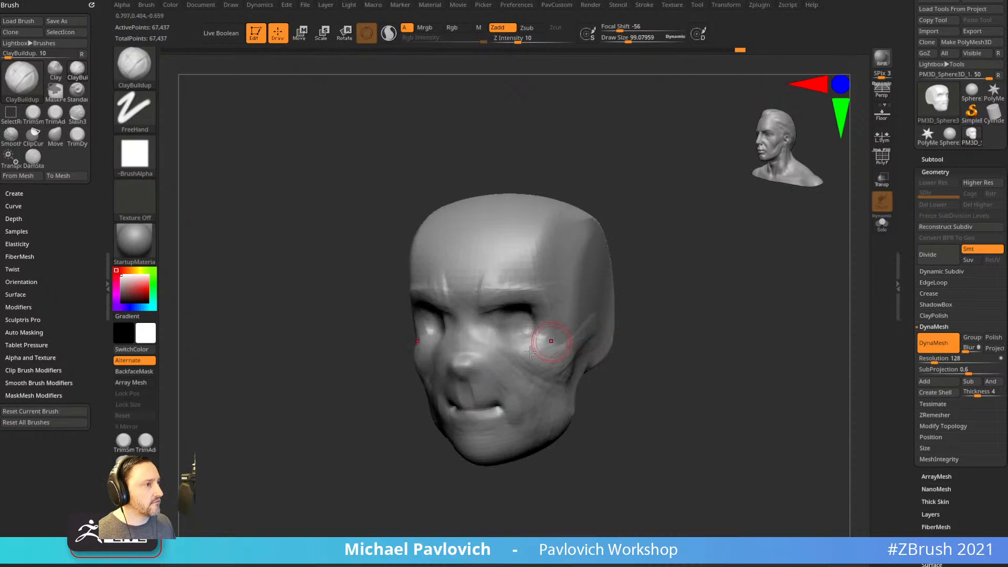
shift+right_drag(474, 282, 631, 270)
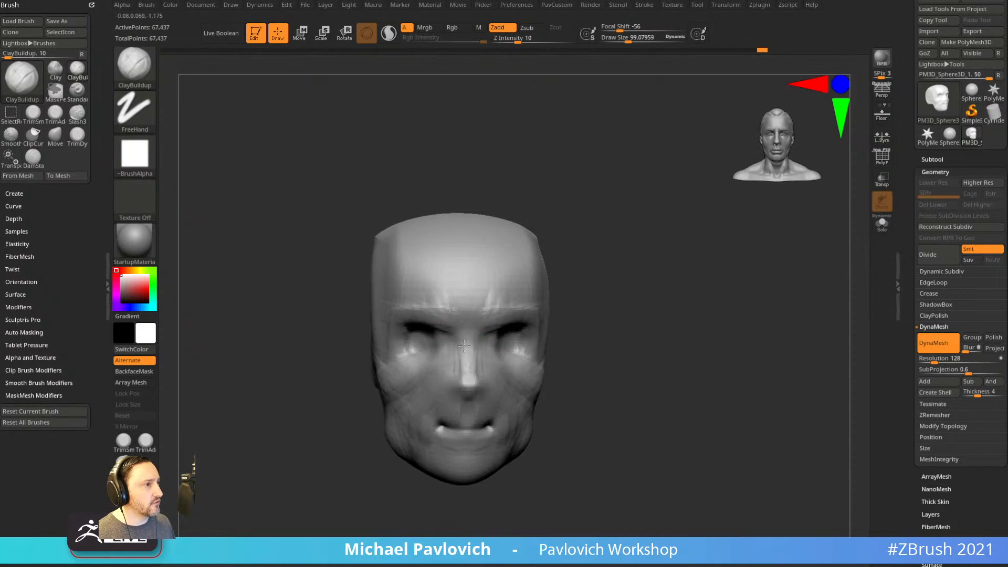
shift+right_drag(464, 322, 470, 379)
right_drag(643, 295, 525, 307)
right_drag(675, 315, 567, 296)
key(bracketright)
mouse_move(562, 314)
mouse_down()
mouse_move(578, 284)
mouse_move(584, 294)
mouse_move(619, 281)
mouse_up()
drag(718, 256, 759, 263)
mouse_move(589, 286)
mouse_down()
mouse_move(573, 331)
mouse_move(591, 337)
mouse_up()
drag(734, 263, 604, 294)
Carve a short temple groove with the Standard brush, then undo it.
key(b)
key(s)
key(t)
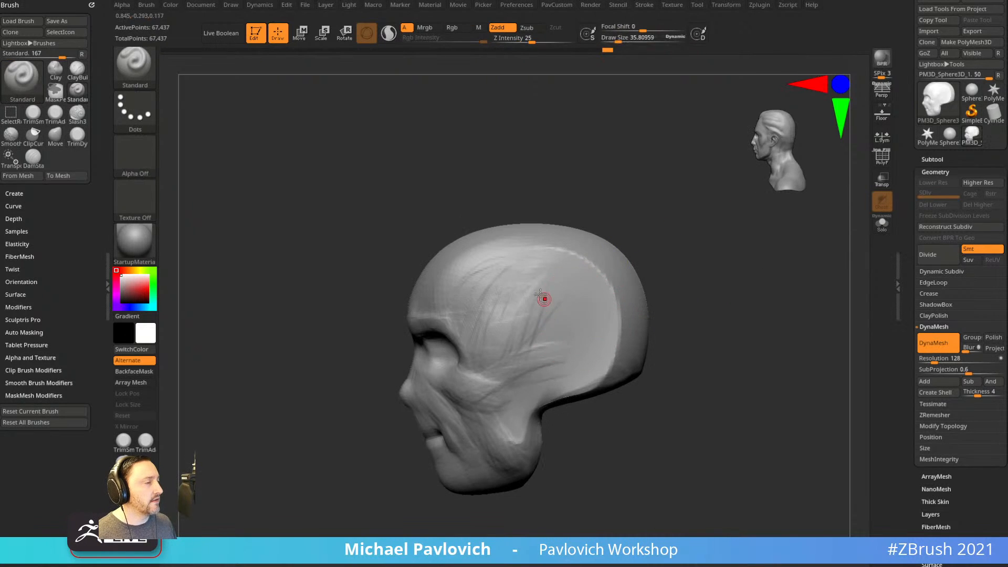
alt+drag(533, 275, 528, 232)
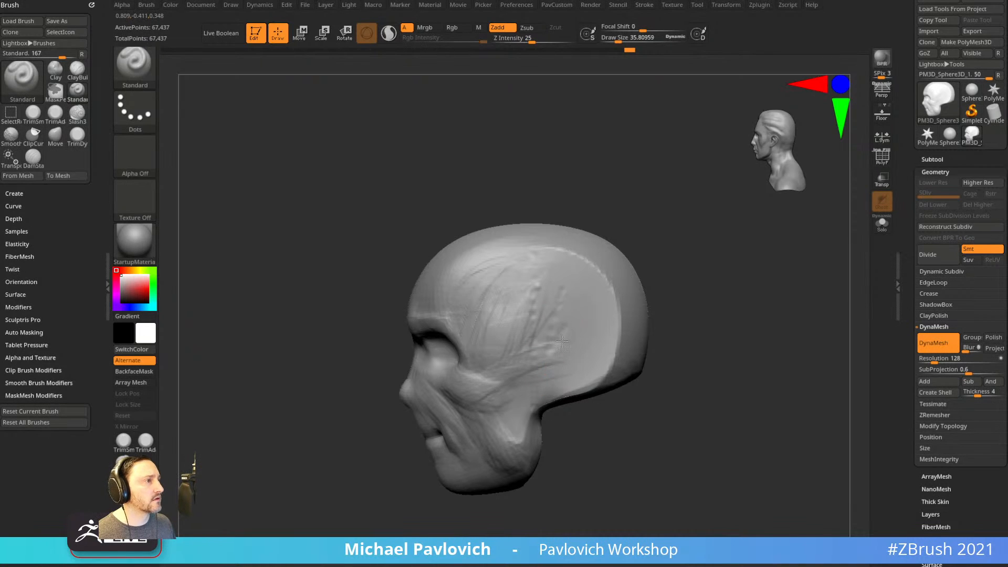
key(ctrl+z)
key(ctrl+z)
key(ctrl+z)
key(ctrl+z)
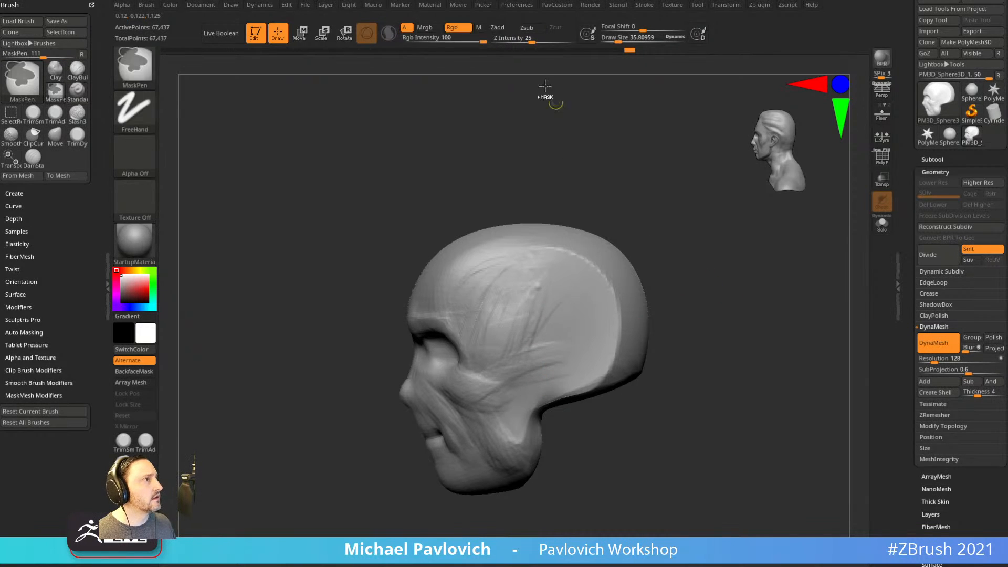
key(2)
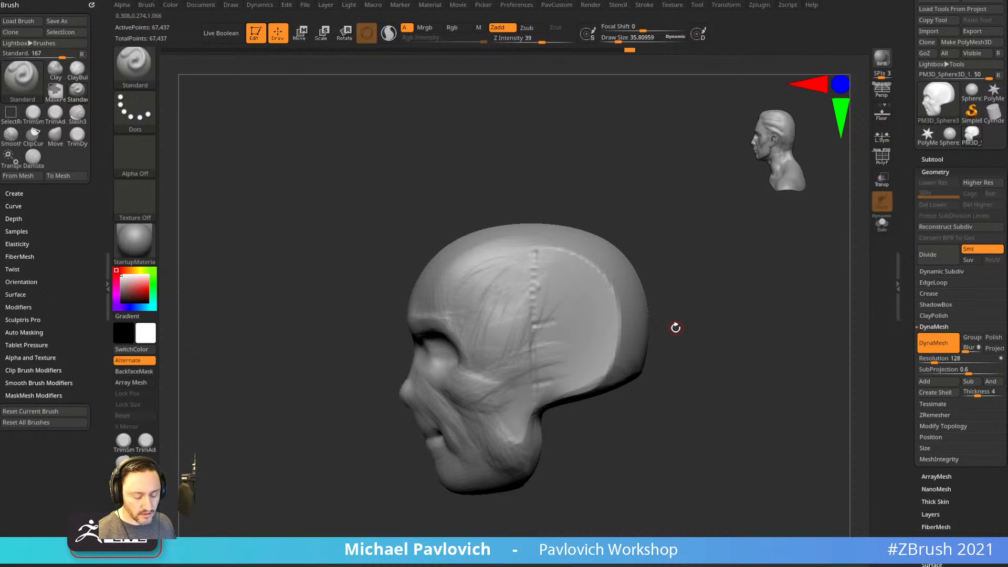
Insert the Ear part from the IMM BParts brush onto the side of the head.
key(b)
key(i)
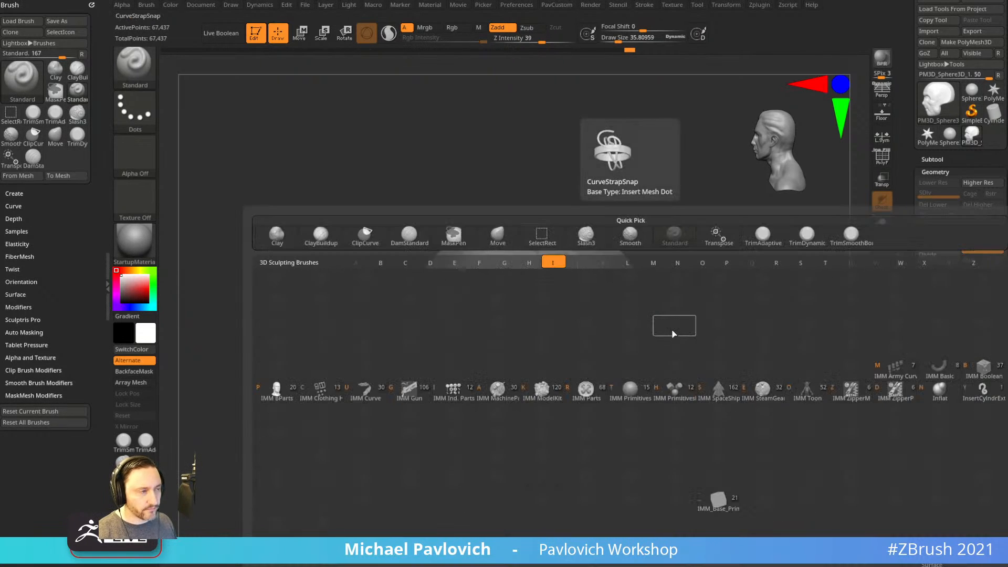
click(282, 388)
key(m)
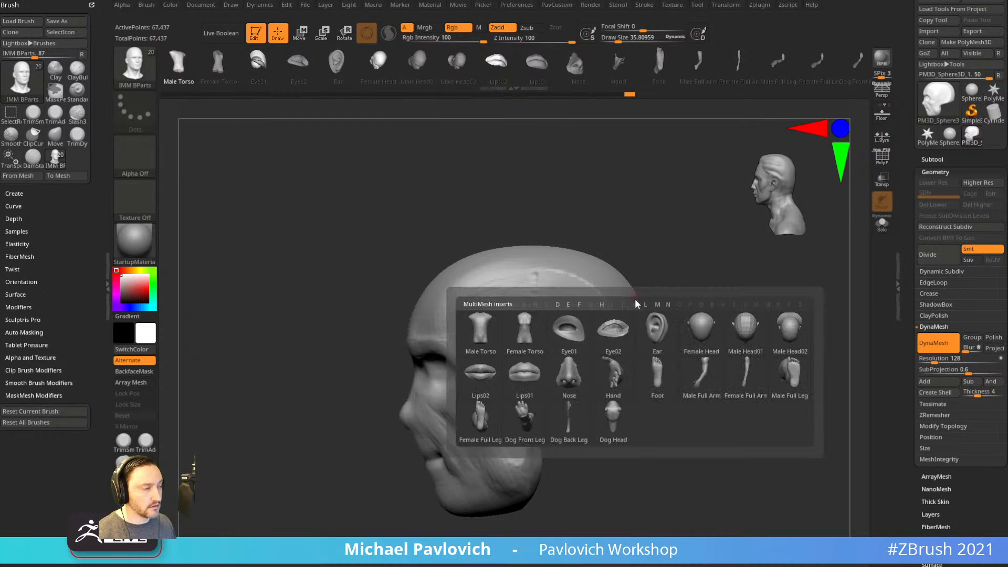
click(658, 330)
drag(545, 369, 549, 419)
Rotate and position the ear with the gizmo, with local symmetry mirroring it.
drag(689, 314, 735, 318)
key(w)
drag(566, 368, 579, 415)
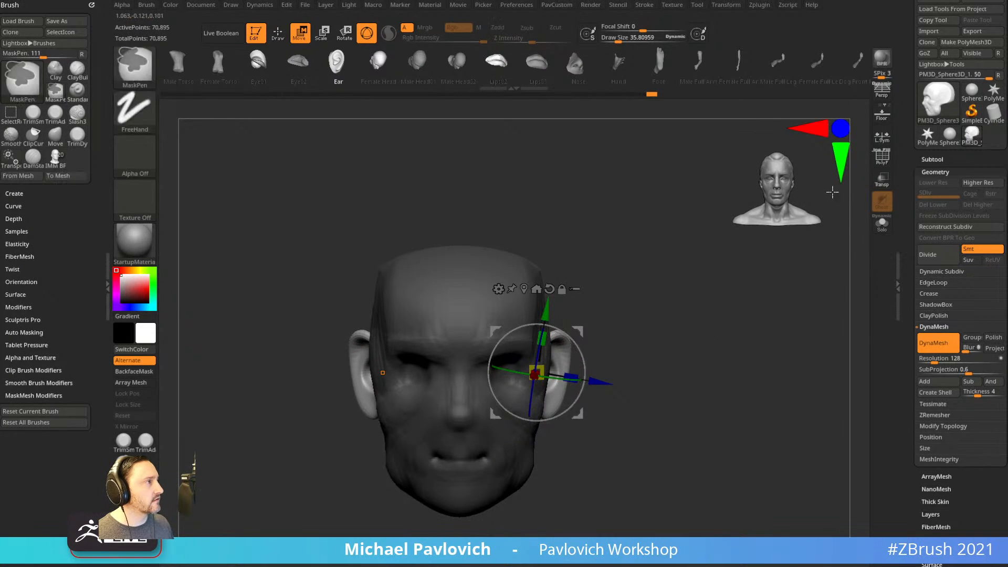
click(882, 135)
mouse_move(549, 366)
mouse_down()
mouse_move(611, 346)
mouse_move(584, 368)
mouse_up()
drag(579, 333, 586, 337)
key(q)
Enlarge the brush and set up sculpting brushes while checking the ears from several angles.
mouse_move(674, 328)
mouse_down()
mouse_move(733, 324)
mouse_move(707, 313)
mouse_move(650, 362)
mouse_move(637, 350)
mouse_move(653, 349)
mouse_move(642, 299)
mouse_up()
key(s)
key(3)
key(s)
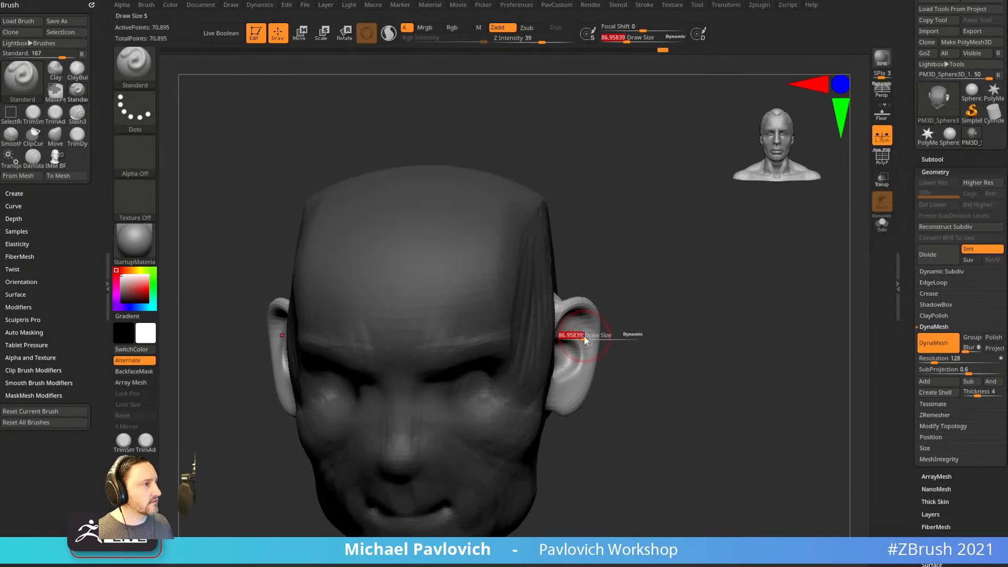
drag(608, 345, 580, 328)
drag(672, 347, 596, 342)
key(1)
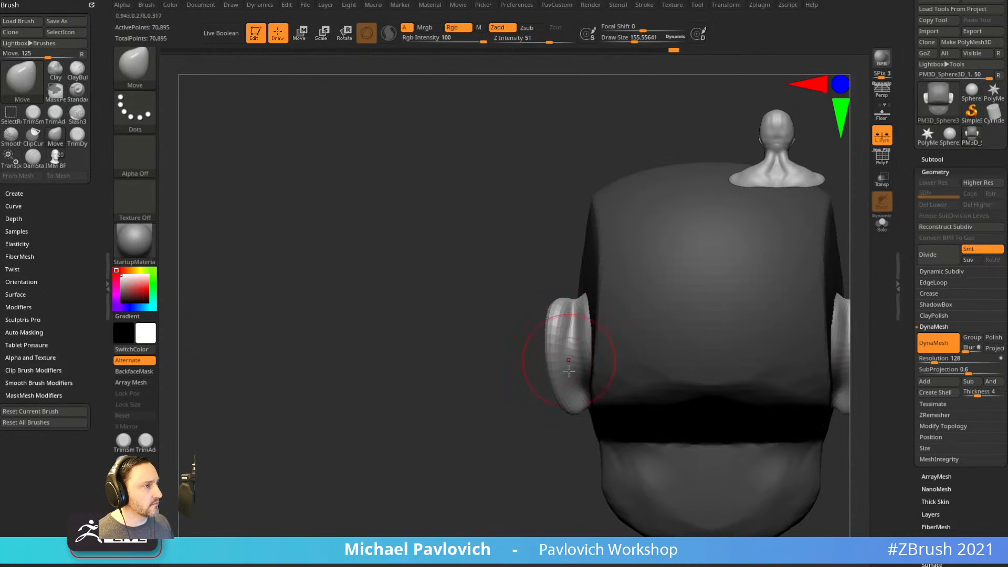
Refine the ear shape with a smaller brush, checking it from front and side.
drag(540, 426, 541, 399)
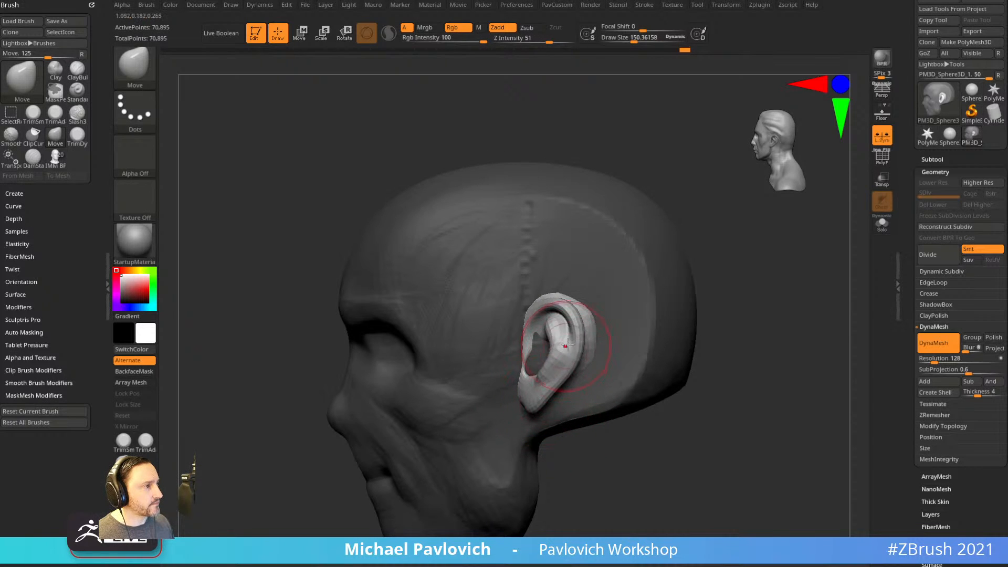
drag(741, 321, 779, 316)
key(s)
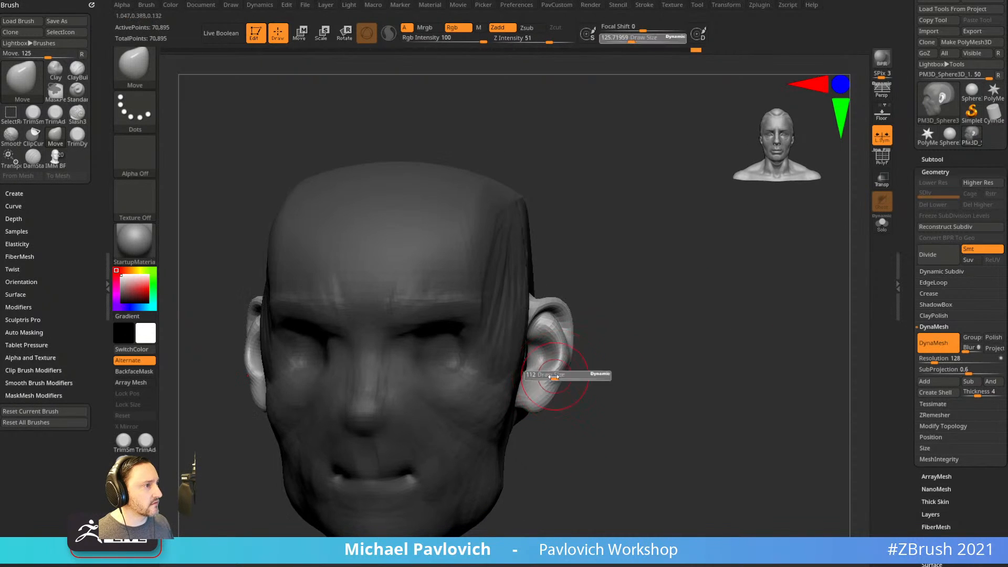
drag(559, 377, 552, 376)
key(2)
alt+drag(603, 356, 602, 369)
key(s)
drag(544, 384, 538, 383)
drag(602, 374, 531, 363)
mouse_move(729, 299)
mouse_down()
mouse_move(684, 308)
mouse_move(723, 317)
mouse_move(690, 313)
mouse_move(668, 330)
mouse_move(668, 319)
mouse_move(716, 407)
mouse_up()
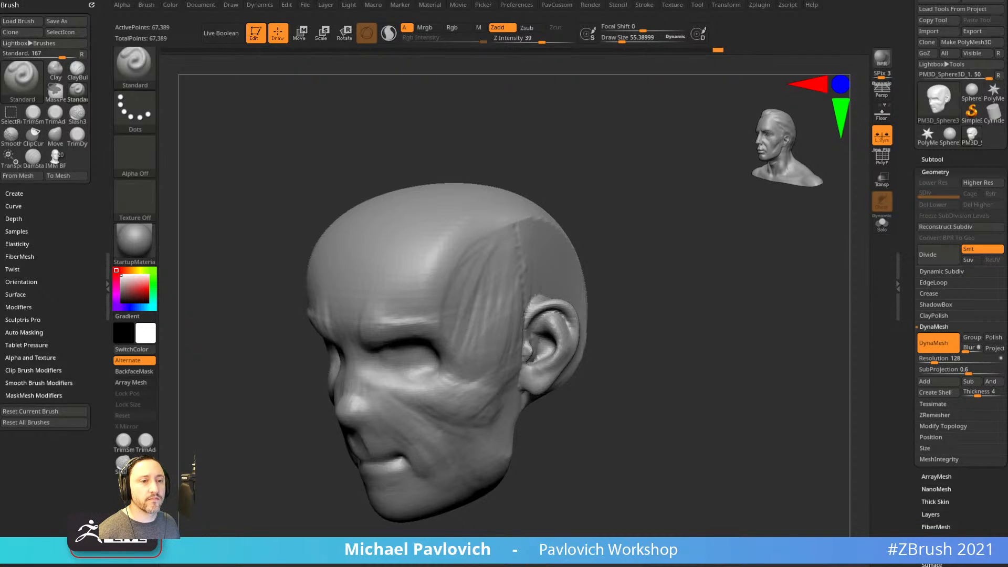
Carve frown furrows between the brows with an enlarged DamStandard brush.
mouse_move(660, 266)
mouse_down()
mouse_move(684, 263)
mouse_move(673, 257)
mouse_up()
key(b)
key(d)
key(s)
key(s)
drag(432, 309, 452, 336)
alt+drag(557, 274, 423, 318)
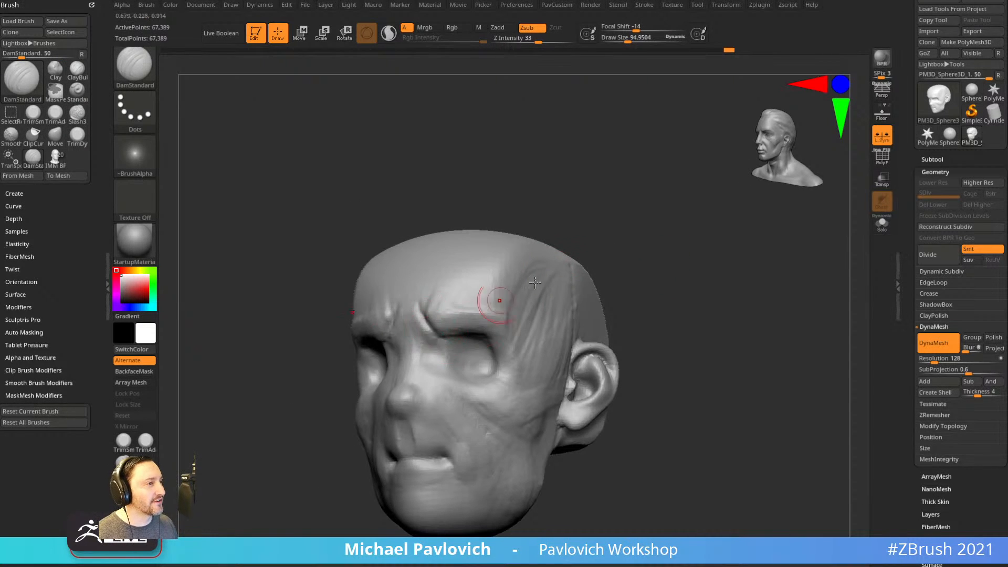
Build up the inner brow with the Clay brush.
key(b)
key(c)
key(l)
mouse_move(609, 269)
shift+mouse_down()
mouse_move(491, 289)
mouse_move(562, 284)
mouse_move(579, 262)
shift+mouse_up()
drag(440, 317, 491, 303)
shift+drag(685, 339, 696, 346)
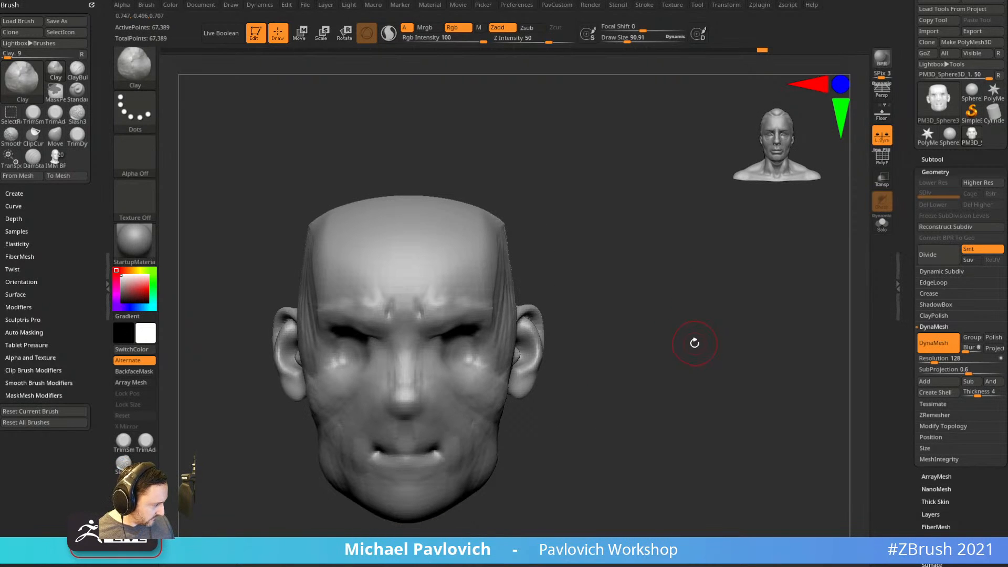
drag(703, 364, 710, 366)
drag(647, 272, 628, 262)
Shape the nose, DynaMesh the head, and carve the nostril crease with DamStandard.
drag(364, 347, 363, 322)
ctrl+drag(597, 232, 637, 345)
mouse_move(597, 316)
alt+mouse_down()
mouse_move(609, 291)
mouse_move(640, 302)
alt+mouse_up()
key(b)
key(d)
key(s)
drag(524, 279, 562, 268)
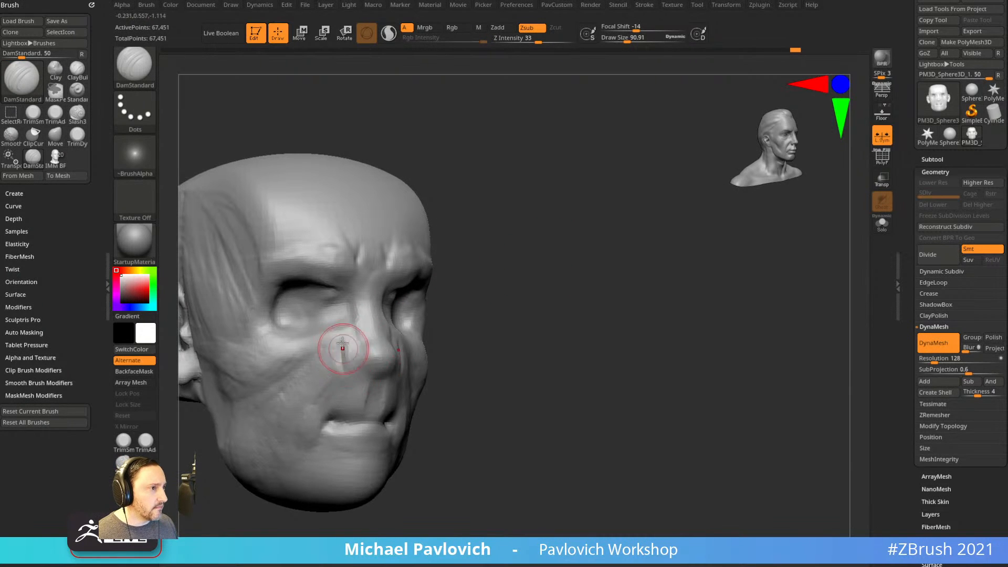
mouse_move(516, 331)
mouse_down()
mouse_move(374, 368)
mouse_move(379, 374)
mouse_up()
drag(286, 420, 465, 367)
Use the Move brush in profile to push the mouth corner, lips and chin.
key(b)
key(m)
key(v)
drag(380, 389, 372, 390)
mouse_move(557, 381)
mouse_down()
mouse_move(457, 391)
mouse_move(418, 407)
mouse_up()
key(s)
mouse_move(567, 405)
mouse_down()
mouse_move(402, 420)
mouse_move(431, 425)
mouse_up()
key(s)
mouse_move(403, 411)
mouse_down()
mouse_move(439, 411)
mouse_move(373, 414)
mouse_move(394, 448)
mouse_up()
mouse_move(401, 486)
mouse_down()
mouse_move(389, 491)
mouse_move(410, 489)
mouse_up()
key(s)
mouse_move(401, 490)
mouse_down()
mouse_move(387, 493)
mouse_move(400, 490)
mouse_up()
mouse_move(409, 480)
mouse_down()
mouse_move(397, 486)
mouse_move(507, 378)
mouse_move(541, 383)
mouse_up()
Carve a crease along the side of the nose with DamStandard.
key(b)
key(d)
key(s)
drag(598, 318, 655, 323)
drag(400, 385, 390, 376)
Smooth the cheek on the far side of the head.
key(3)
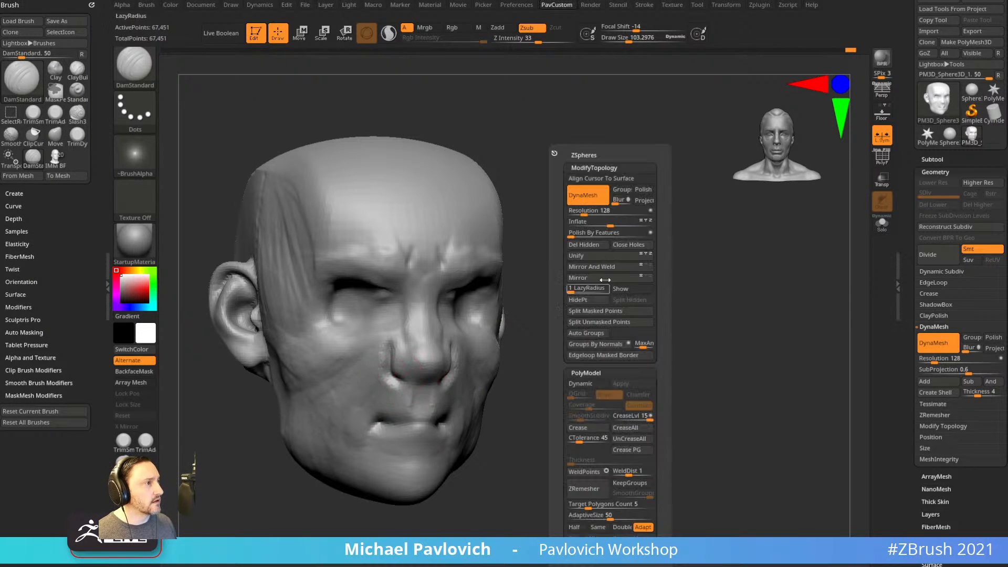
drag(507, 308, 574, 292)
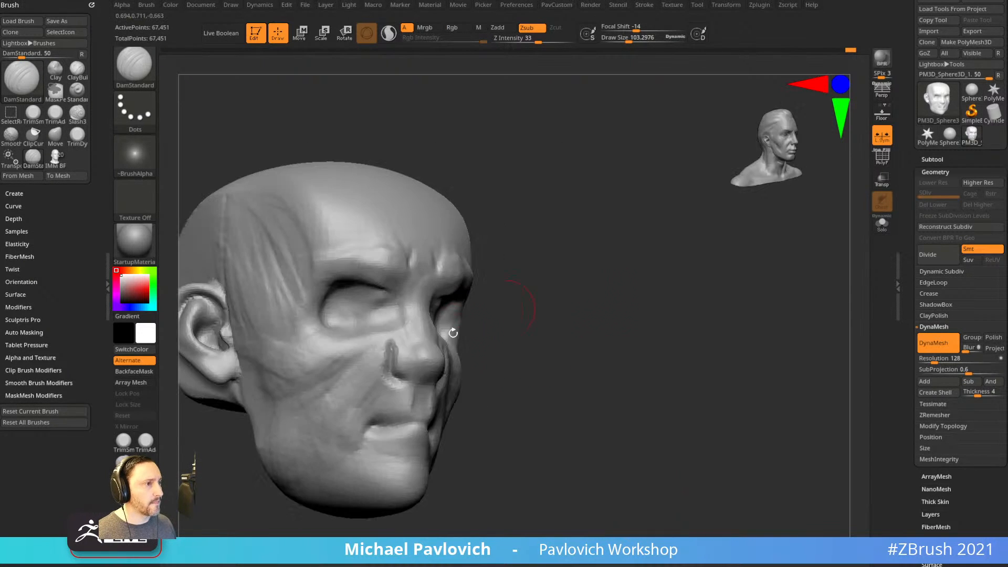
mouse_move(646, 386)
mouse_down()
mouse_move(499, 360)
mouse_move(490, 389)
mouse_up()
mouse_move(638, 420)
mouse_down()
mouse_move(671, 436)
mouse_move(651, 421)
mouse_up()
mouse_move(607, 284)
mouse_down()
mouse_move(662, 279)
mouse_move(633, 313)
mouse_move(655, 324)
mouse_move(600, 345)
mouse_move(611, 356)
mouse_move(601, 362)
mouse_up()
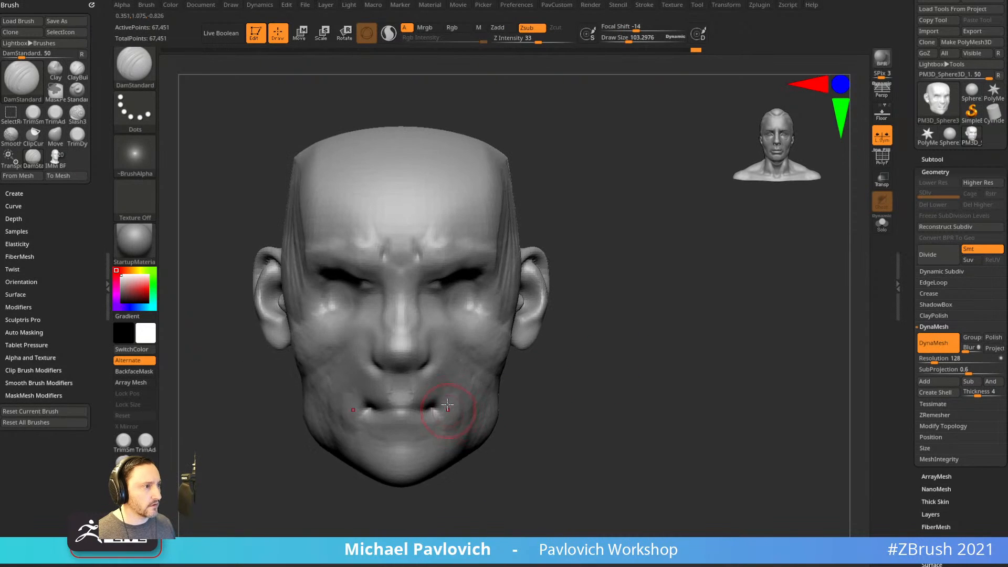
Carve a crease at the mouth corner from a three-quarter view.
drag(528, 429, 441, 401)
drag(362, 458, 517, 453)
drag(362, 404, 367, 428)
mouse_move(500, 456)
mouse_down()
mouse_move(347, 474)
mouse_move(376, 406)
mouse_up()
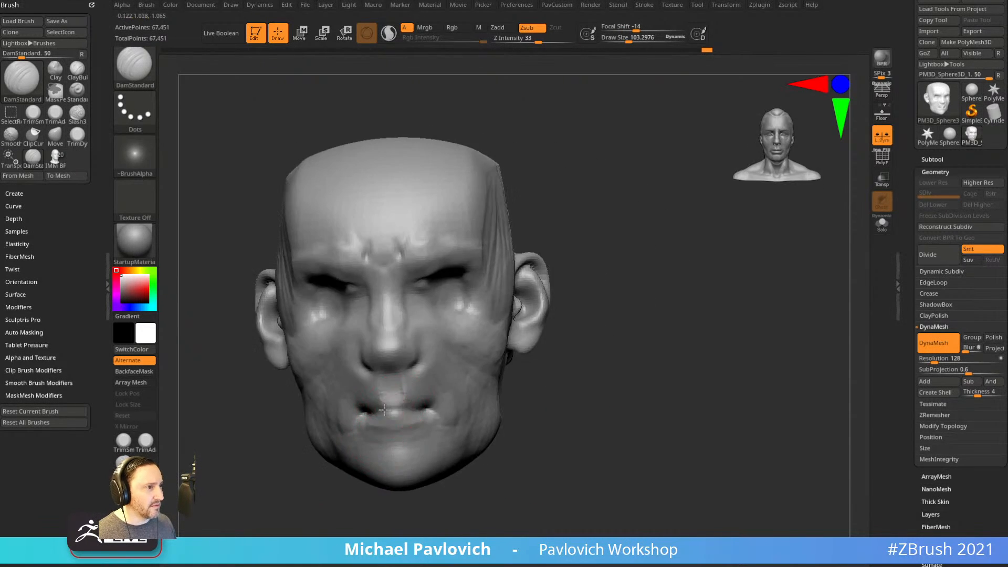
mouse_move(515, 430)
mouse_down()
mouse_move(406, 420)
mouse_move(452, 406)
mouse_up()
mouse_move(359, 415)
mouse_down()
mouse_move(556, 373)
mouse_move(550, 305)
mouse_up()
Lift the edge of the lip with the Move brush at size about 264.
key(s)
drag(389, 422, 384, 421)
key(b)
key(m)
key(v)
drag(565, 339, 571, 278)
drag(535, 320, 402, 361)
key(s)
drag(346, 404, 369, 392)
key(s)
drag(379, 395, 385, 386)
Reshape the chin and add ClayBuildup strokes to it.
drag(525, 409, 547, 466)
drag(344, 494, 553, 451)
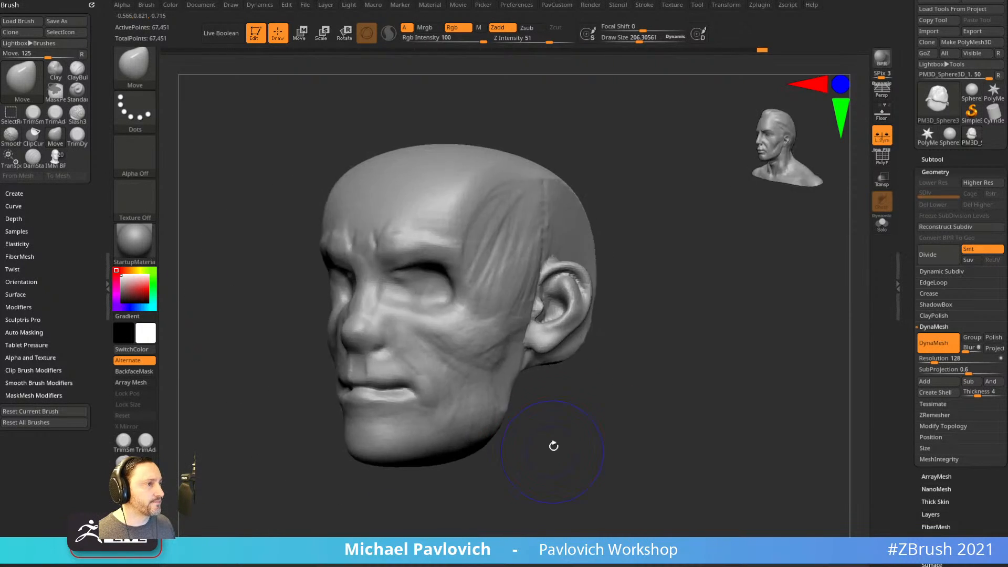
drag(387, 415, 444, 407)
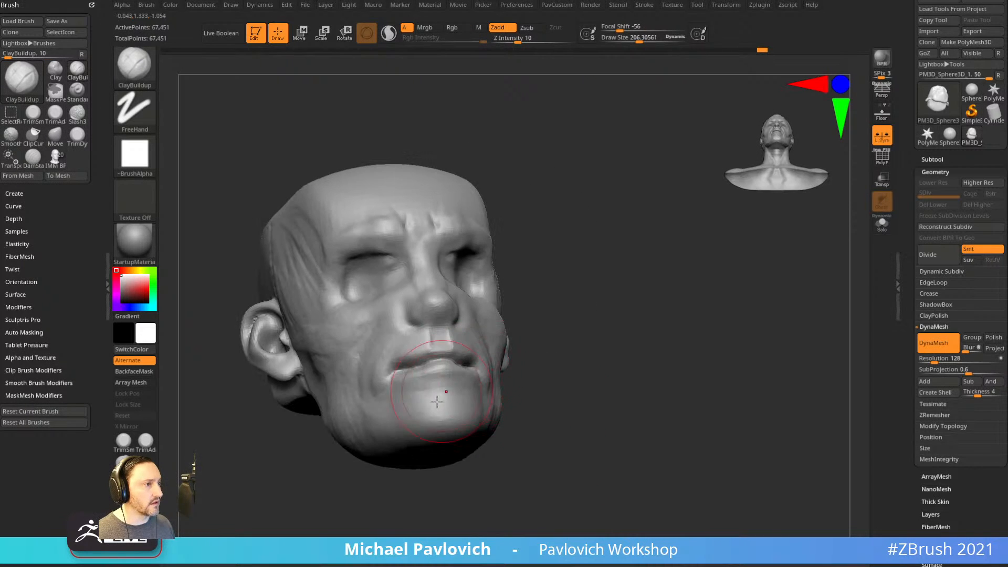
key(s)
shift+click(646, 392)
mouse_move(664, 348)
alt+mouse_down()
mouse_move(655, 428)
mouse_move(647, 393)
alt+mouse_up()
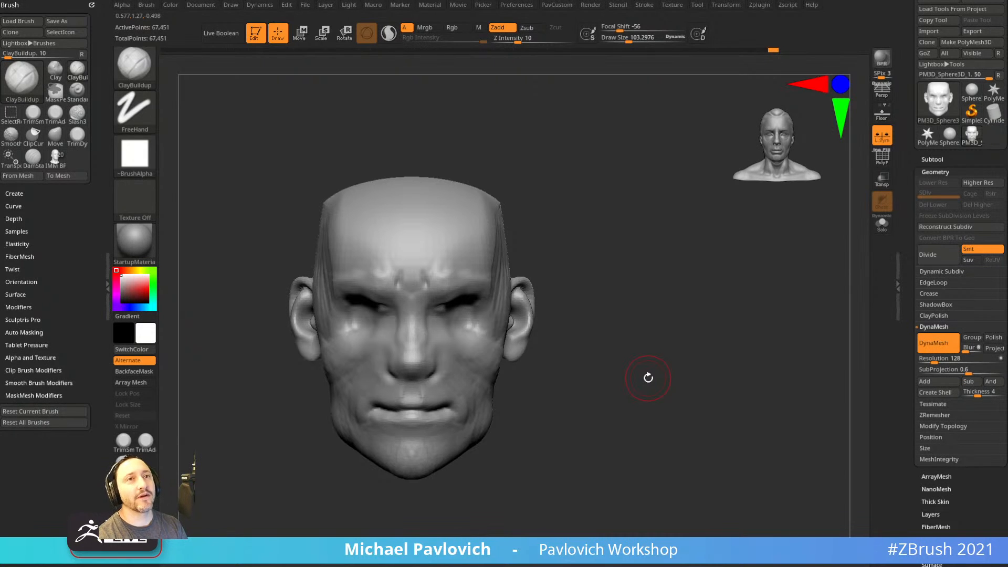
Tilt the head to view it from below, then bring the ArtStation browser over the canvas.
drag(632, 284, 378, 420)
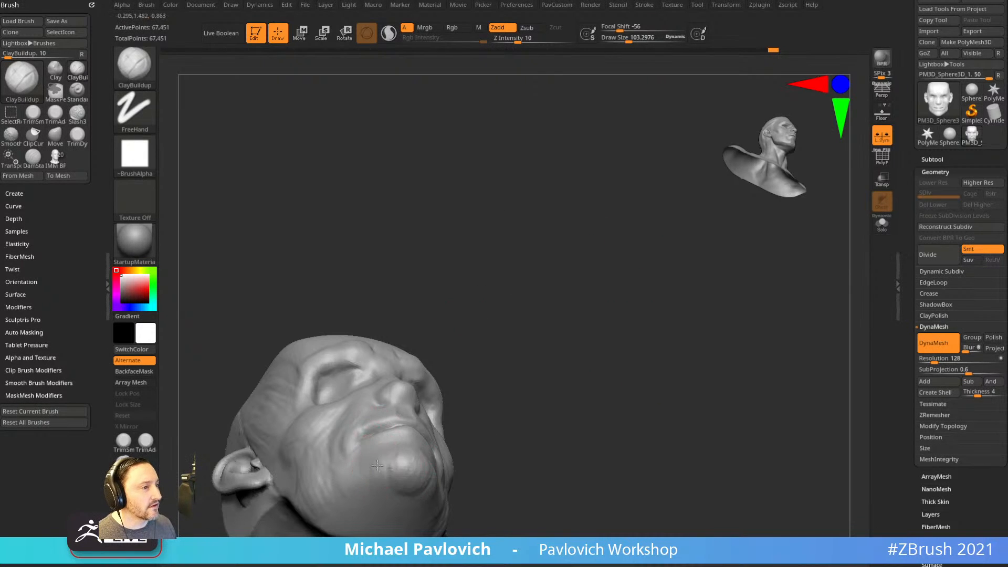
drag(492, 401, 407, 433)
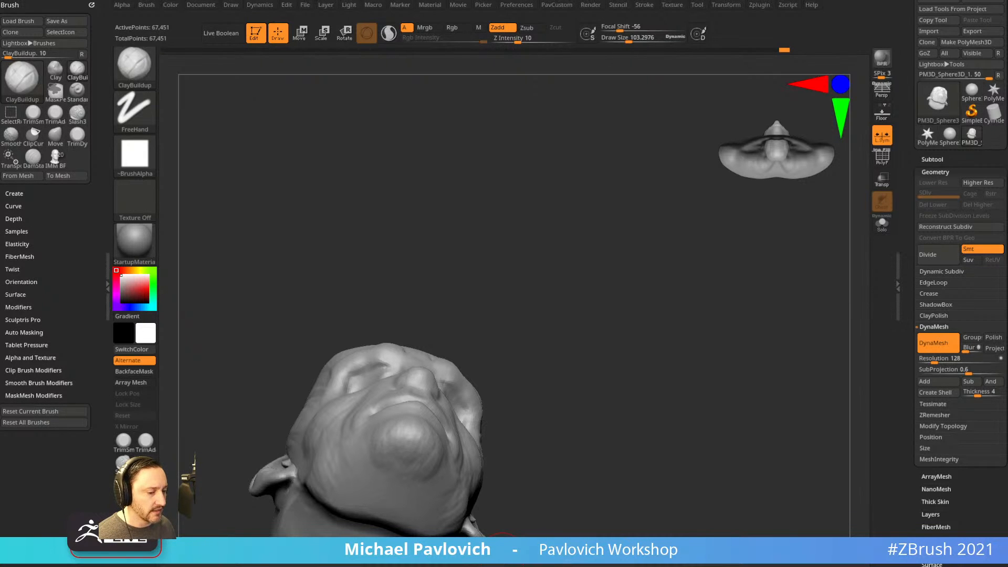
drag(609, 566, 390, 26)
Go to the own ArtStation profile and open the Age of Booty artwork.
click(794, 89)
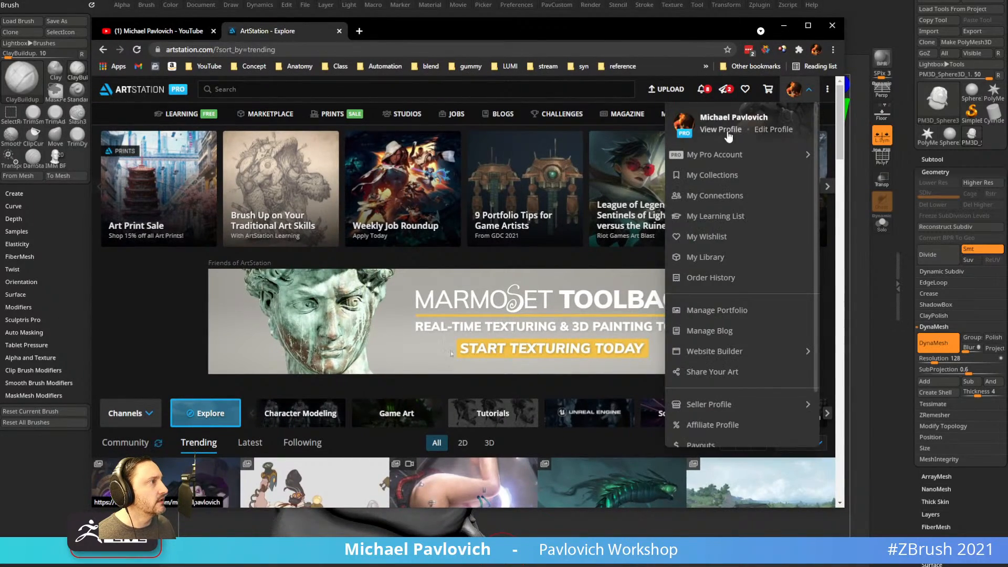
click(725, 131)
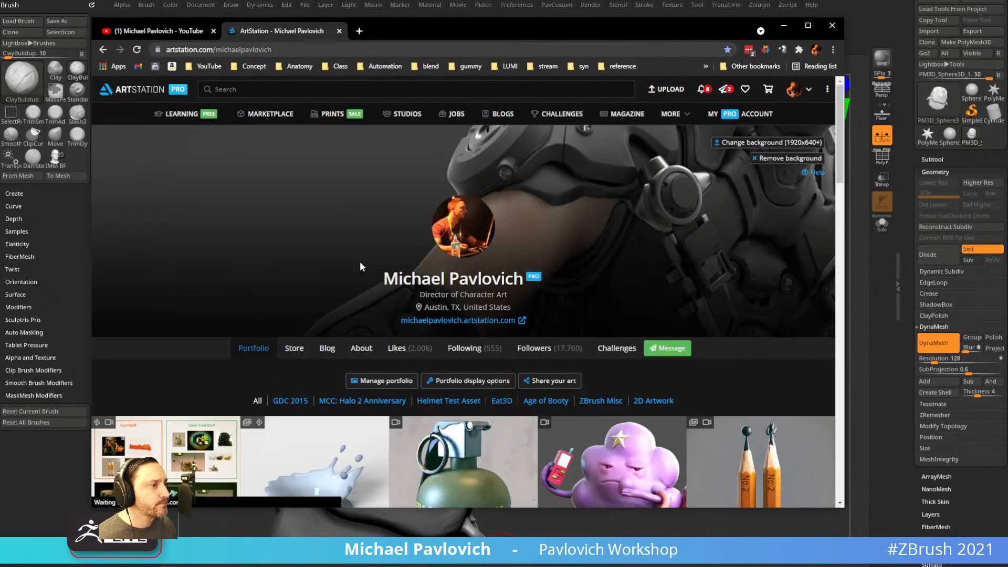
scroll(359, 263, down, 10)
scroll(356, 281, down, 15)
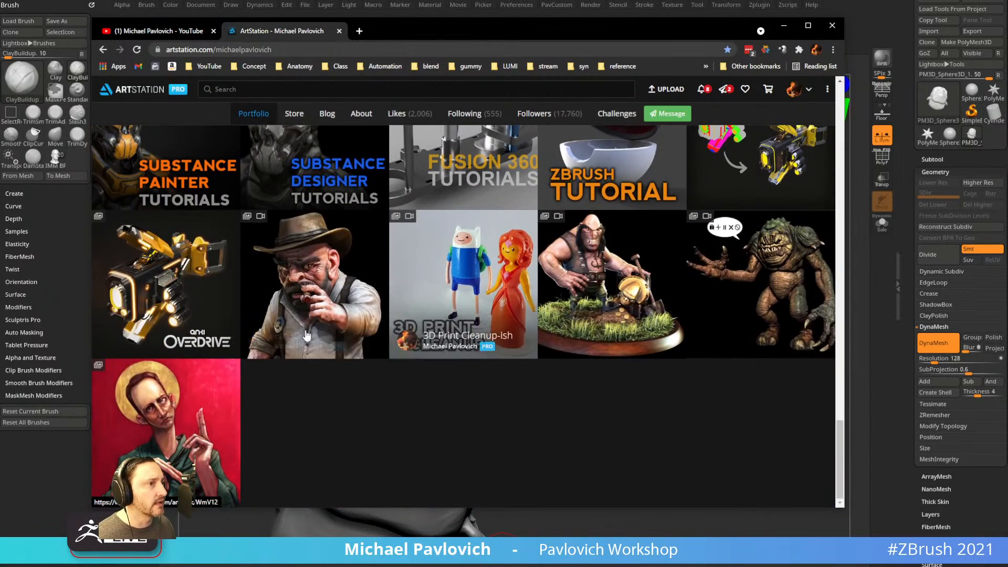
click(622, 265)
Scroll through the Age of Booty renders, then move the browser off screen.
scroll(490, 251, down, 15)
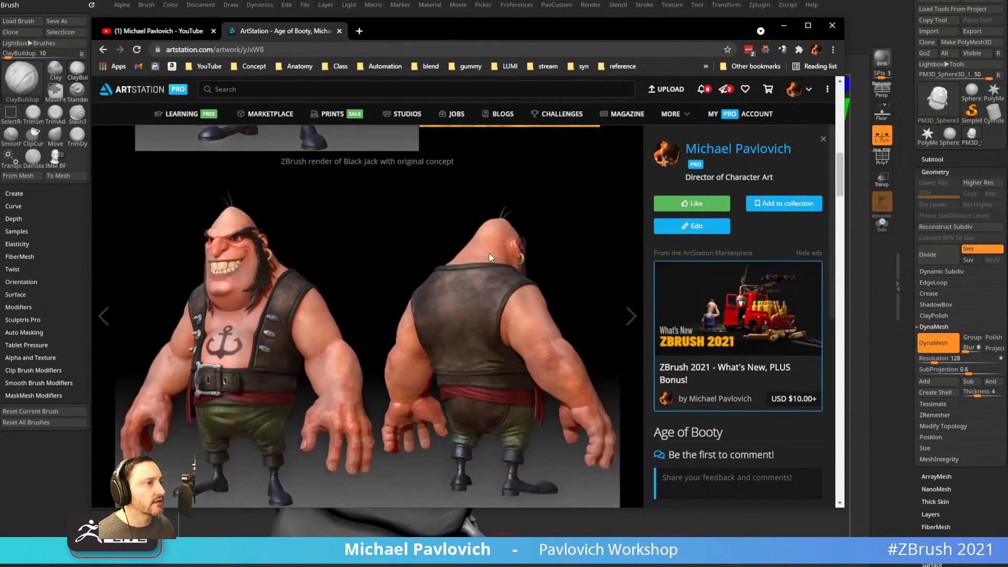
scroll(485, 263, down, 10)
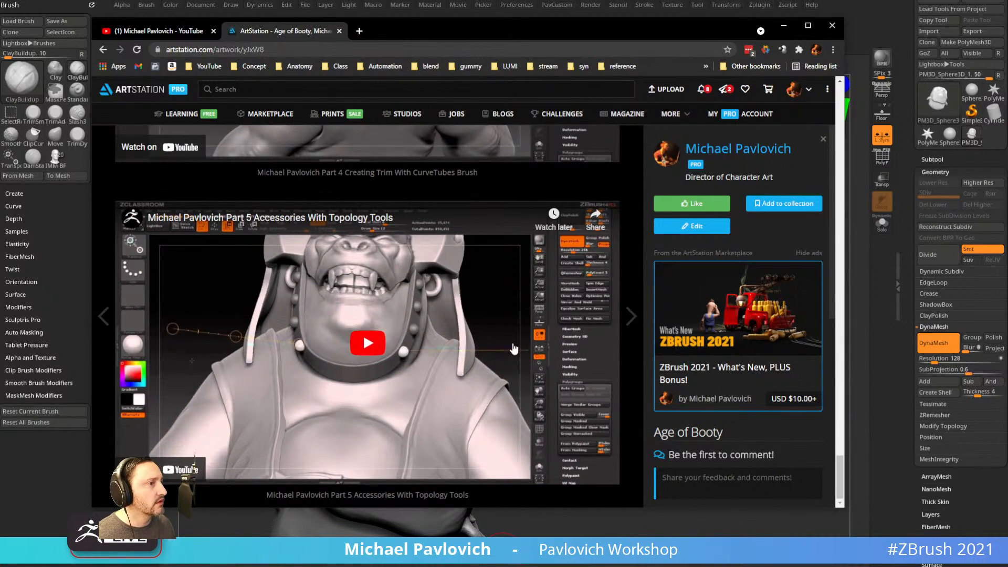
scroll(842, 210, up, 10)
scroll(846, 204, up, 15)
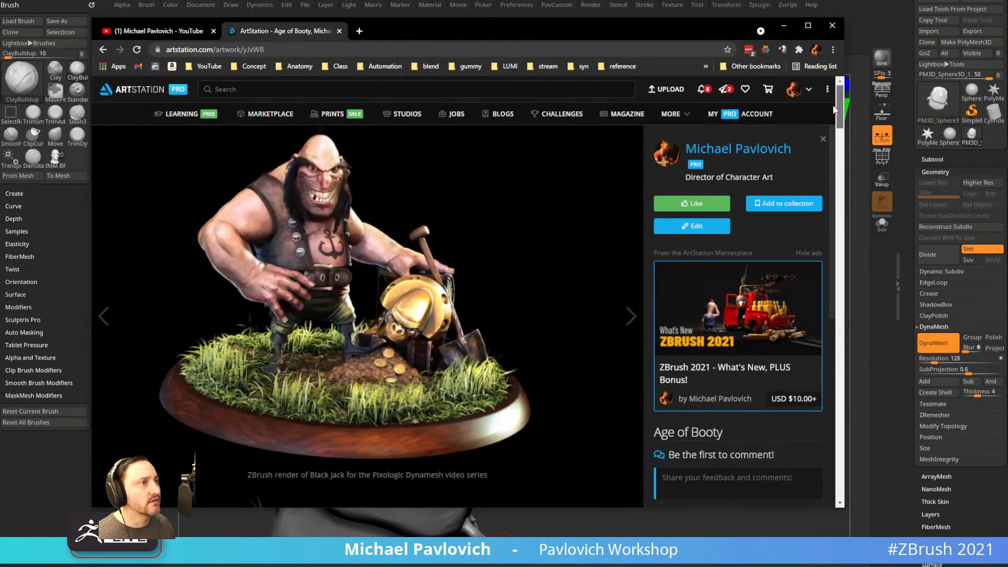
scroll(833, 94, down, 7)
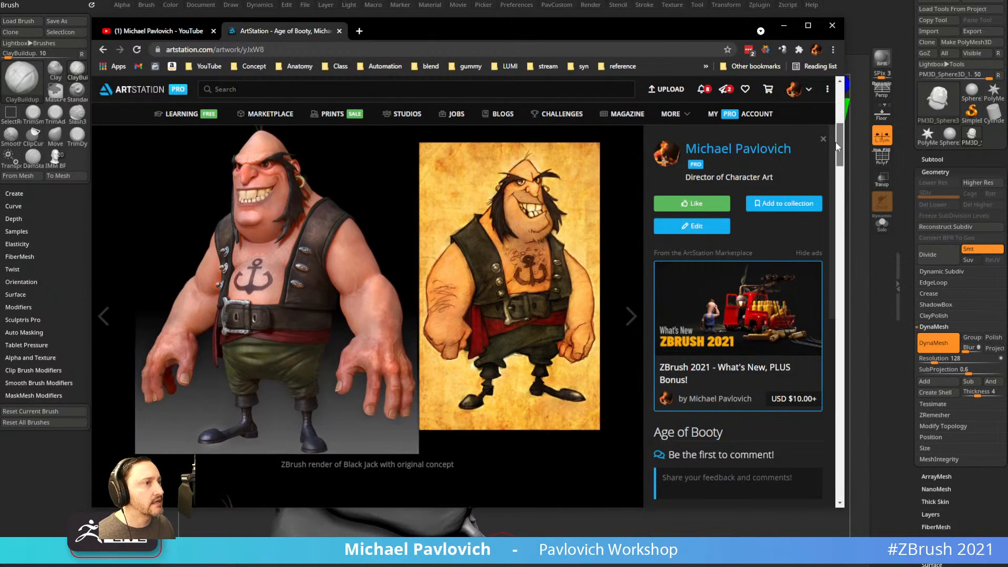
drag(494, 30, 494, 0)
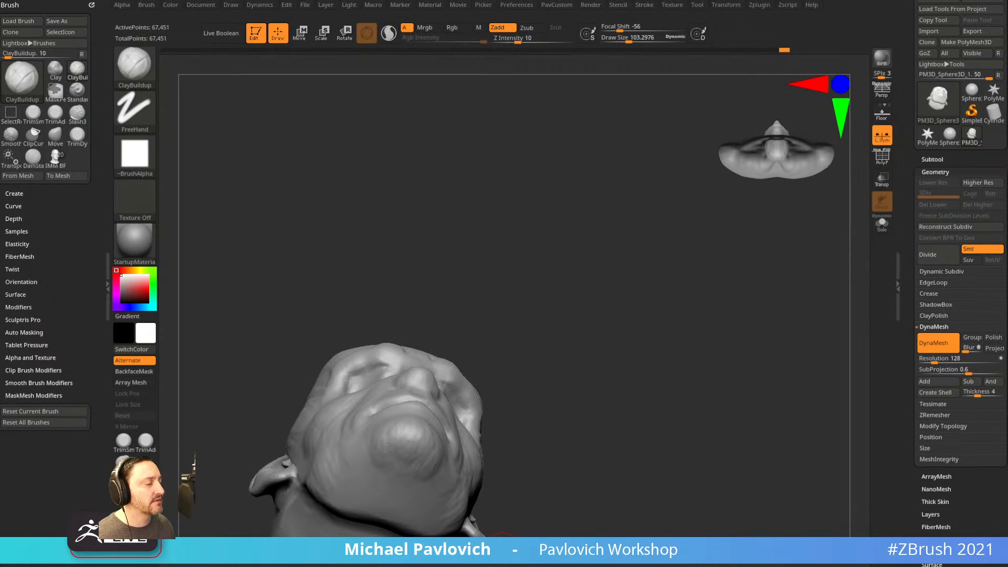
Build up clay with ClayBuildup at the mouth corner and on the cheek.
mouse_move(596, 300)
mouse_down()
mouse_move(603, 383)
mouse_move(622, 360)
mouse_move(685, 337)
mouse_move(709, 298)
mouse_move(540, 360)
mouse_up()
mouse_move(573, 395)
mouse_down()
mouse_move(670, 369)
mouse_move(631, 368)
mouse_up()
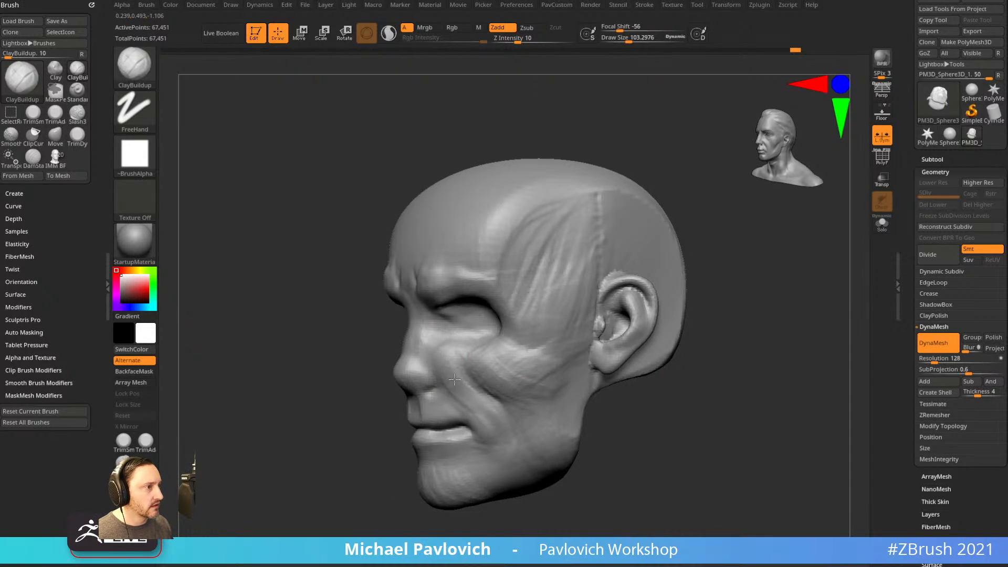
alt+drag(656, 423, 669, 368)
drag(501, 398, 491, 427)
drag(604, 393, 683, 380)
drag(393, 374, 391, 415)
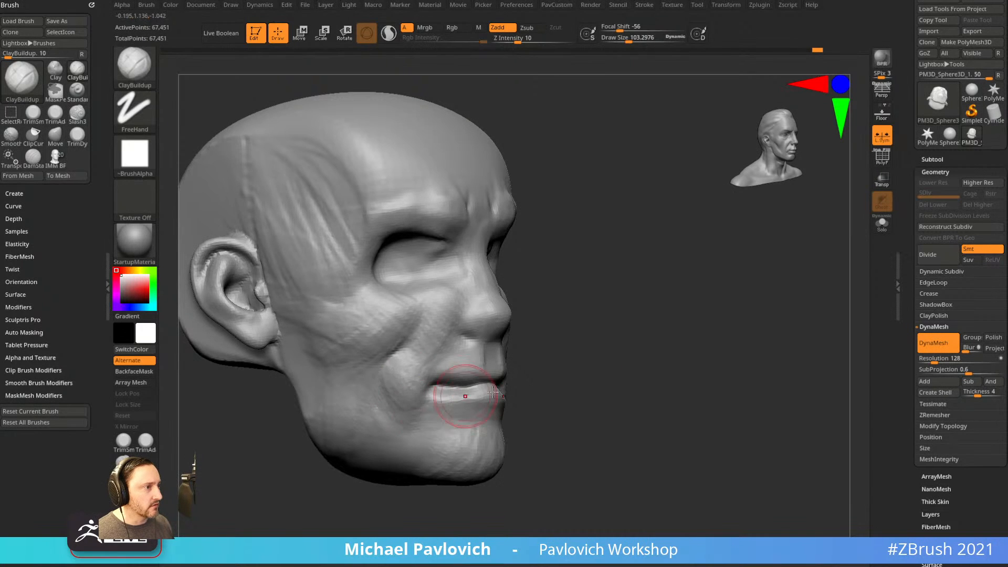
drag(588, 407, 562, 407)
Shrink the brush to 79 and build up clay near the mouth and on the upper lip.
key(s)
drag(456, 413, 453, 413)
drag(451, 400, 445, 423)
mouse_move(596, 402)
mouse_down()
mouse_move(570, 400)
mouse_move(521, 422)
mouse_up()
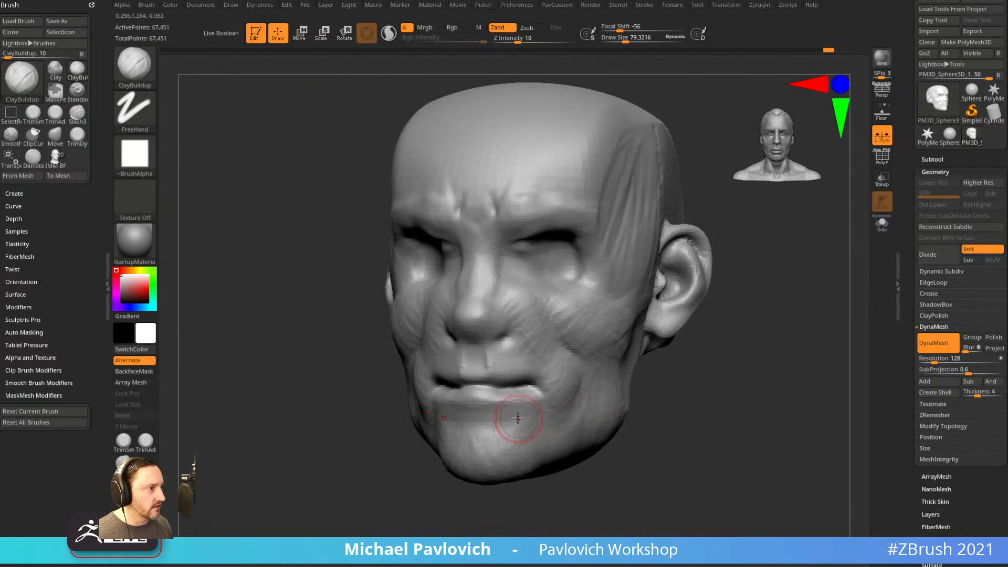
mouse_move(624, 435)
mouse_down()
mouse_move(653, 442)
mouse_move(476, 374)
mouse_move(474, 398)
mouse_up()
mouse_move(726, 376)
alt+mouse_down()
mouse_move(720, 412)
mouse_move(736, 421)
mouse_move(678, 410)
alt+mouse_up()
Resize the brush to about 91 and add clay inside the eye socket and beside the nose.
mouse_move(741, 273)
alt+mouse_down()
mouse_move(755, 247)
mouse_move(727, 249)
alt+mouse_up()
key(s)
drag(557, 291, 564, 291)
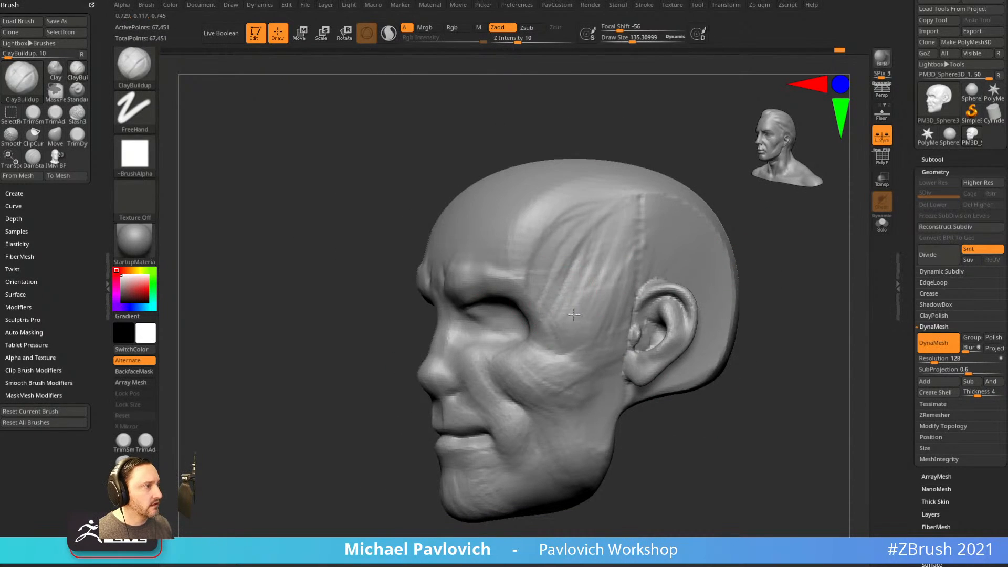
mouse_move(775, 264)
mouse_down()
mouse_move(694, 243)
mouse_move(728, 246)
mouse_move(638, 253)
mouse_up()
key(s)
drag(465, 317, 513, 326)
drag(742, 268, 703, 282)
drag(472, 326, 474, 349)
In side profile, use the Move brush to pull the nose tip, bridge and upper lip outward; brush size 150.
drag(748, 252, 762, 281)
drag(366, 377, 323, 393)
key(b)
key(m)
key(v)
mouse_move(436, 372)
mouse_down()
mouse_move(421, 381)
mouse_move(435, 342)
mouse_up()
mouse_move(347, 403)
mouse_down()
mouse_move(451, 411)
mouse_move(610, 367)
mouse_move(515, 415)
mouse_move(468, 413)
mouse_up()
mouse_move(466, 414)
mouse_down()
mouse_move(522, 441)
mouse_move(538, 344)
mouse_up()
key(s)
click(480, 429)
key(ctrl+b)
Lasso-mask the lower lip, invert the mask, and push the lower lip outward.
click(325, 124)
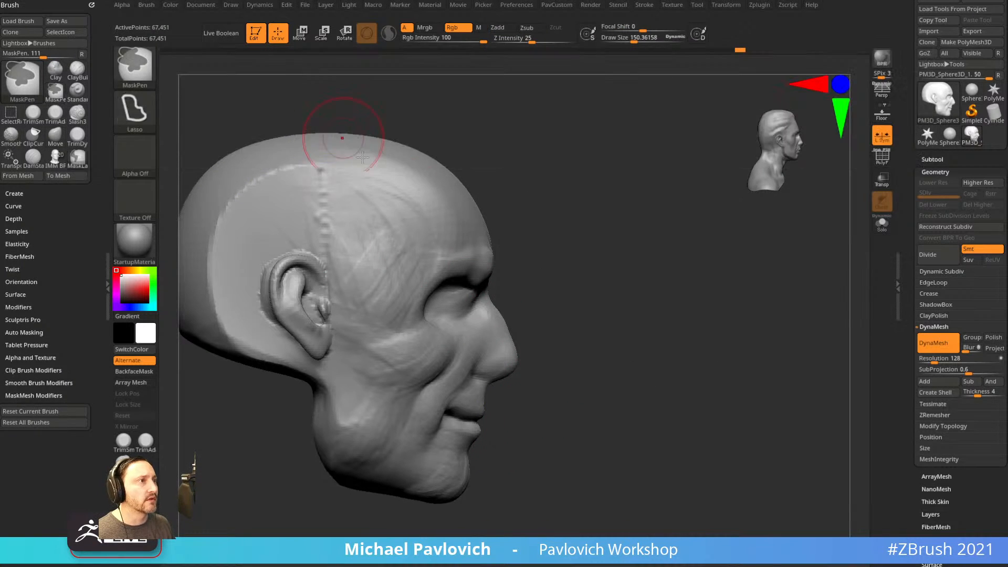
mouse_move(544, 413)
mouse_down()
mouse_move(467, 413)
mouse_move(410, 436)
mouse_move(547, 442)
mouse_up()
ctrl+click(624, 391)
drag(634, 379, 558, 382)
key(s)
drag(486, 457, 497, 456)
mouse_move(478, 440)
mouse_down()
mouse_move(488, 438)
mouse_move(479, 434)
mouse_up()
key(s)
drag(486, 434, 483, 432)
Clear the mask and use MoveAccu to drag the mouth corners down into a frown.
drag(433, 480, 567, 447)
ctrl+drag(583, 439, 510, 441)
mouse_move(475, 499)
shift+mouse_down()
mouse_move(603, 455)
mouse_move(434, 409)
mouse_move(427, 425)
mouse_move(422, 411)
shift+mouse_up()
key(b)
key(m)
key(a)
key(s)
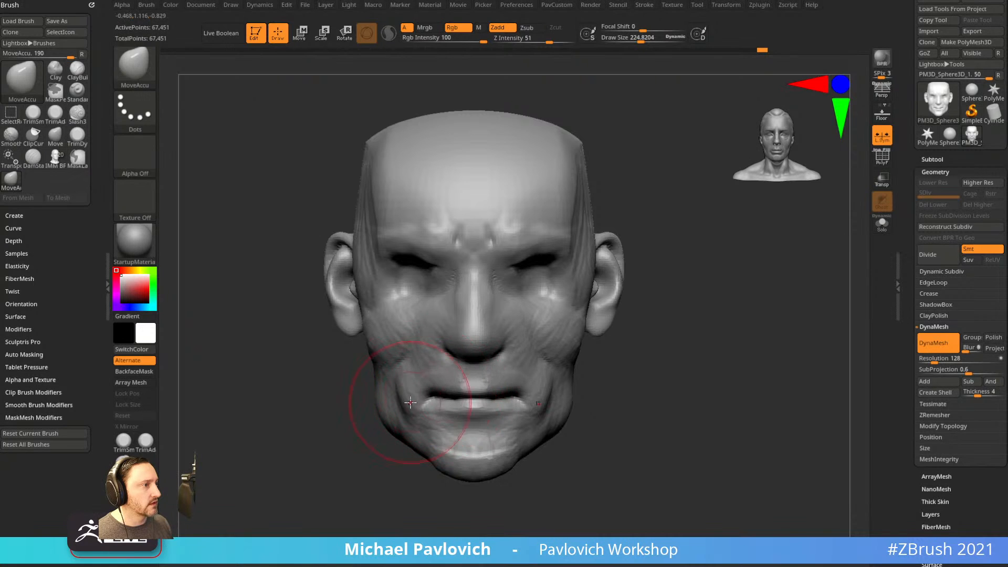
mouse_move(642, 382)
mouse_down()
mouse_move(653, 389)
mouse_move(604, 415)
mouse_move(637, 403)
mouse_move(657, 410)
mouse_move(612, 416)
mouse_move(725, 422)
mouse_up()
mouse_move(693, 349)
alt+mouse_down()
mouse_move(673, 394)
mouse_move(696, 387)
mouse_move(703, 410)
mouse_move(722, 407)
alt+mouse_up()
Switch to the Standard brush, undo the last nose stroke, and shrink the brush.
key(b)
key(s)
key(t)
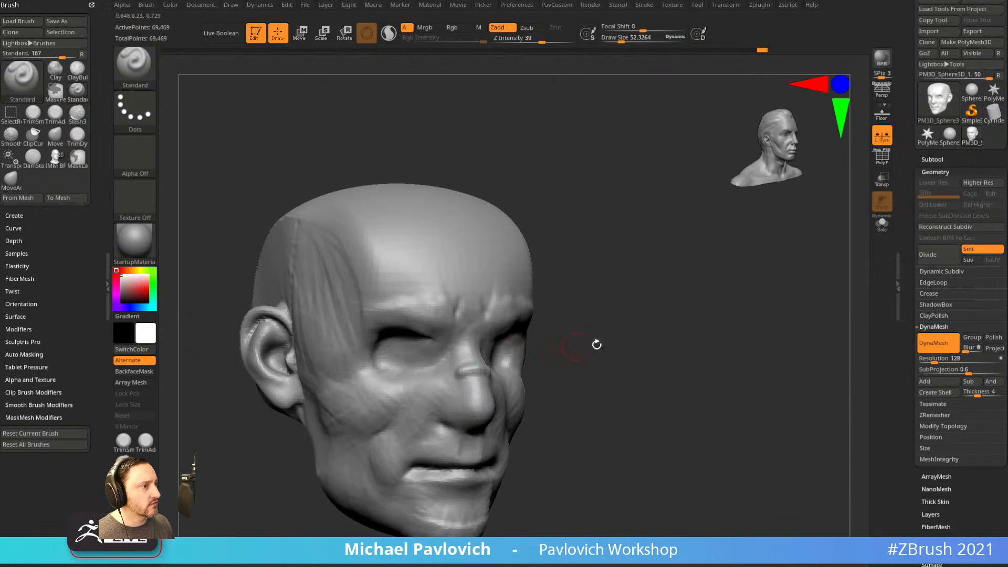
drag(576, 347, 594, 376)
ctrl+right_drag(476, 387, 414, 427)
key(ctrl+z)
key(bracketleft)
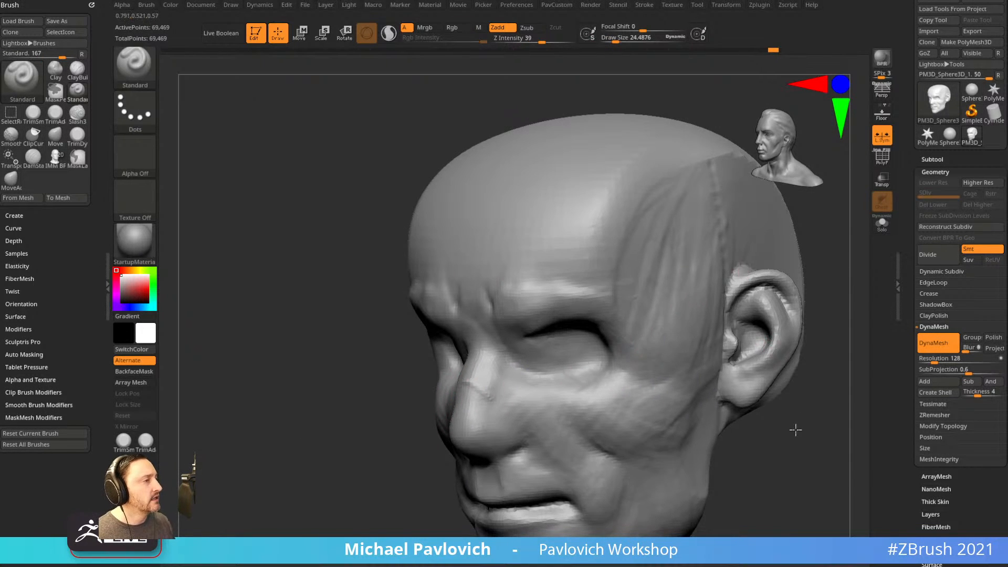
ctrl+right_drag(796, 422, 748, 356)
key(space)
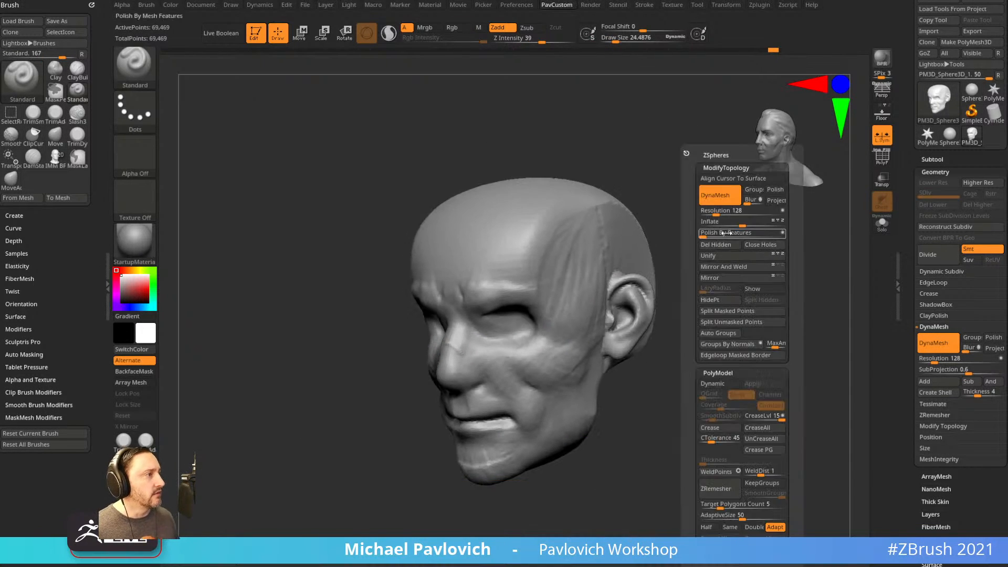
Unify the head's mesh density and add a short stroke under the nose.
click(715, 255)
ctrl+right_drag(731, 338, 741, 368)
right_drag(597, 290, 372, 371)
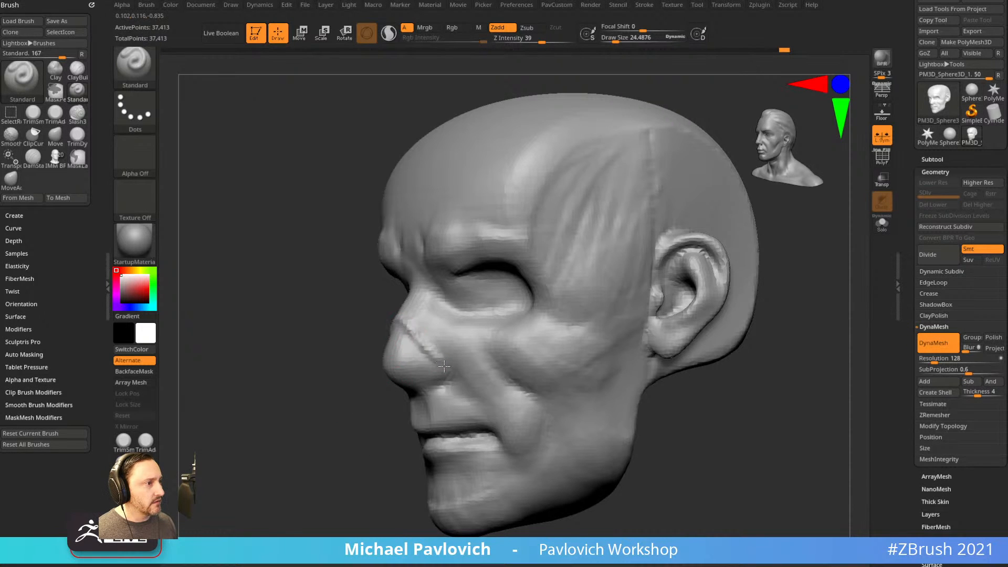
right_drag(340, 450, 457, 420)
drag(365, 385, 389, 394)
mouse_move(496, 310)
right_down()
mouse_move(522, 342)
mouse_move(525, 299)
mouse_move(577, 300)
right_up()
Slice the nose off flat with ClipCurve in side view, then DynaMesh to close the cut.
ctrl+shift+click(134, 66)
mouse_move(420, 250)
ctrl+shift+mouse_down()
mouse_move(397, 327)
mouse_move(361, 380)
ctrl+shift+mouse_up()
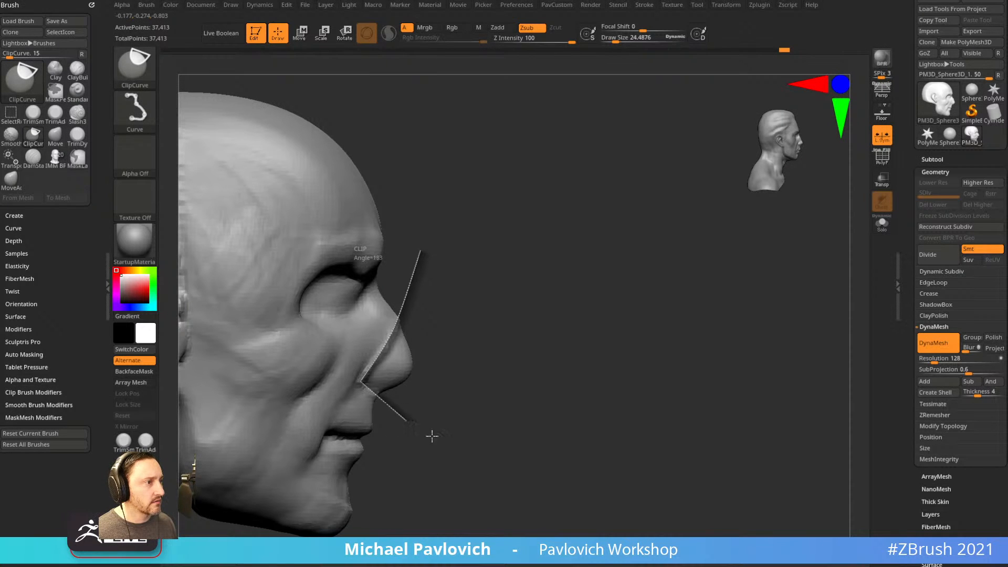
ctrl+shift+drag(400, 416, 414, 425)
ctrl+drag(513, 245, 572, 322)
mouse_move(572, 322)
right_down()
mouse_move(509, 302)
mouse_move(456, 332)
right_up()
mouse_move(402, 333)
mouse_down()
mouse_move(380, 359)
mouse_move(404, 379)
mouse_move(397, 368)
mouse_move(407, 342)
mouse_move(395, 363)
mouse_up()
drag(662, 306, 663, 391)
key(f)
Raise the upper eyelid rim, checking it from front and three-quarter views.
alt+drag(669, 263, 580, 258)
drag(426, 284, 483, 323)
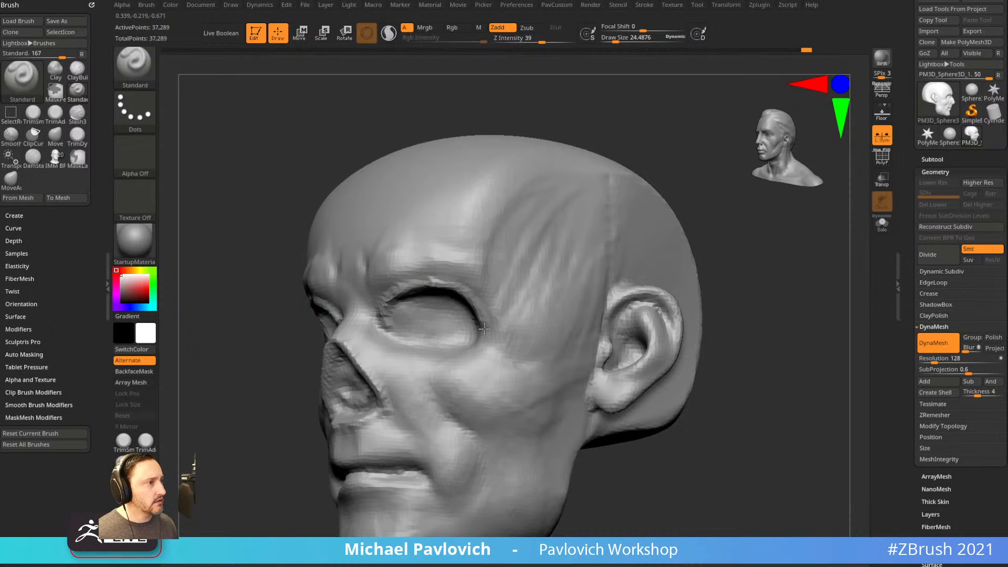
drag(561, 140, 458, 323)
drag(257, 318, 527, 272)
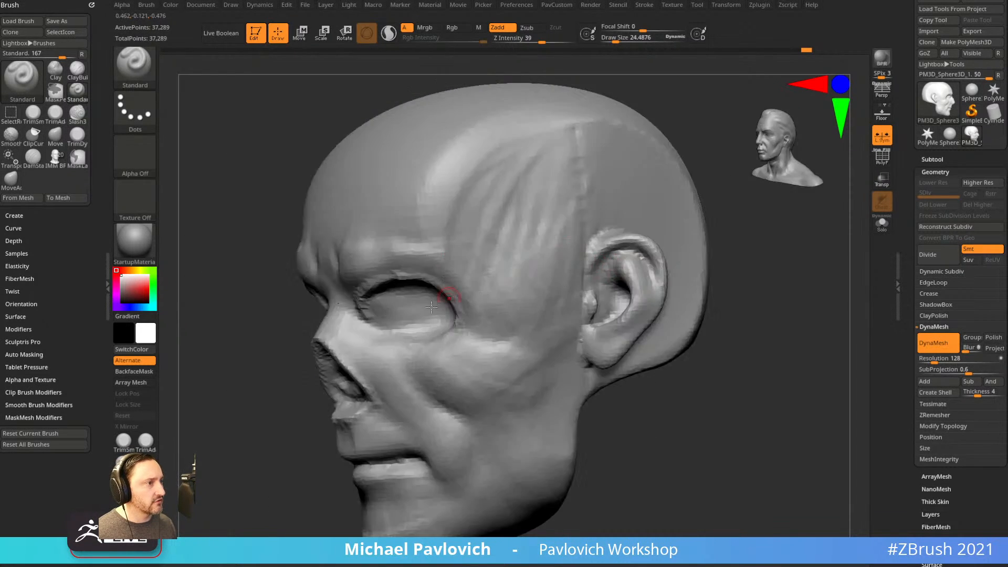
drag(276, 359, 349, 315)
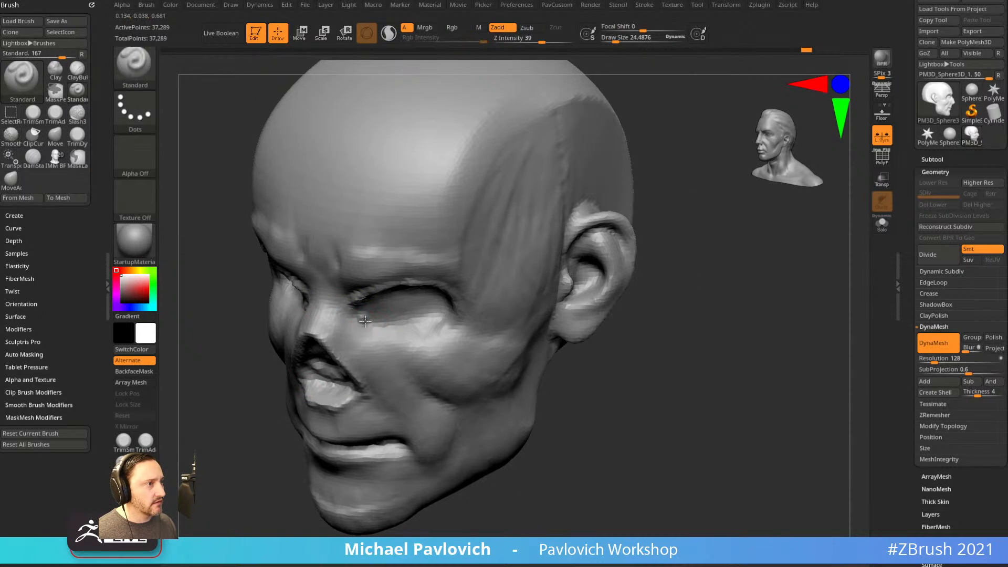
drag(726, 295, 372, 303)
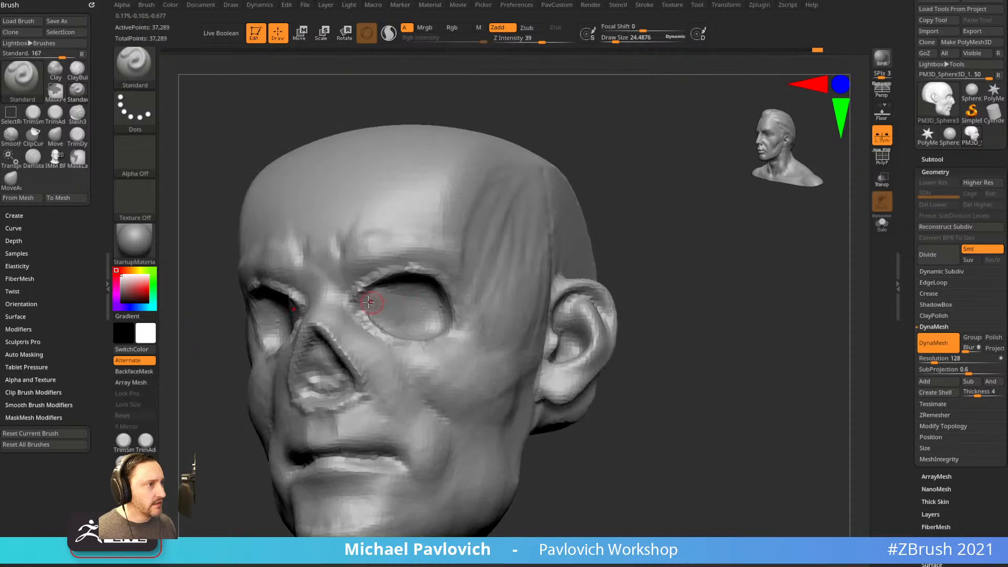
drag(639, 229, 517, 245)
Reshape the outer eye-socket corner with Move at size 91, then detail and smooth the socket.
key(s)
key(b)
key(m)
key(v)
mouse_move(374, 322)
mouse_down()
mouse_move(390, 322)
mouse_move(356, 294)
mouse_move(366, 327)
mouse_up()
key(bracketleft)
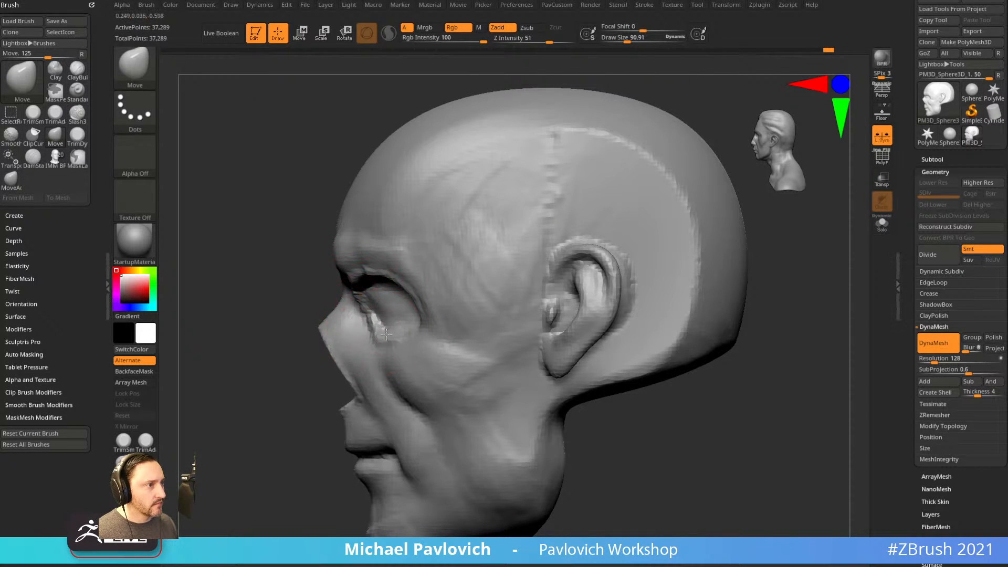
drag(284, 361, 328, 351)
key(b)
key(s)
key(t)
key(s)
drag(390, 312, 381, 312)
mouse_move(379, 301)
mouse_down()
mouse_move(405, 316)
mouse_move(399, 304)
mouse_up()
shift+drag(625, 239, 656, 252)
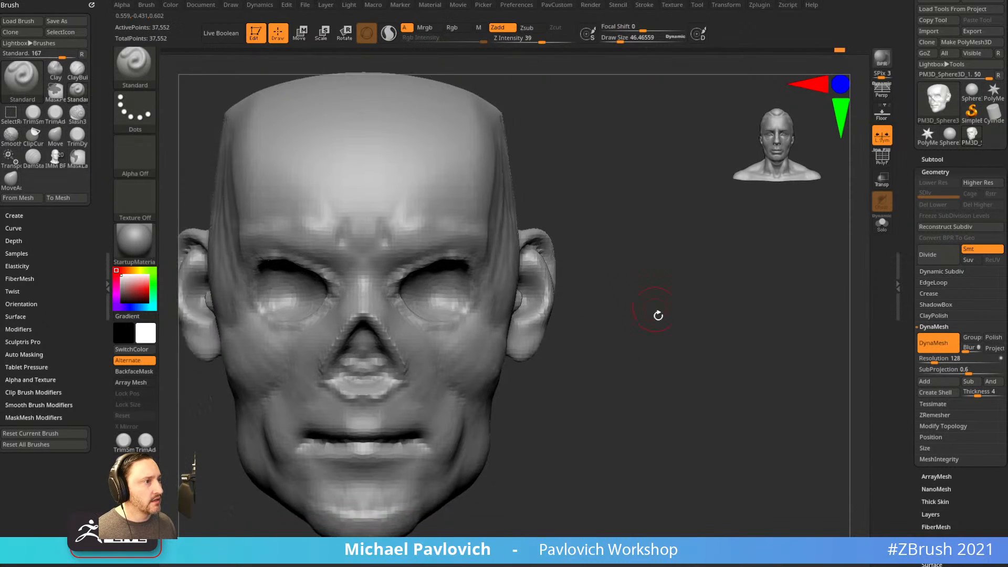
DynaMesh the head and carve a crease from the eye corner over the temple toward the ear.
drag(653, 308, 635, 317)
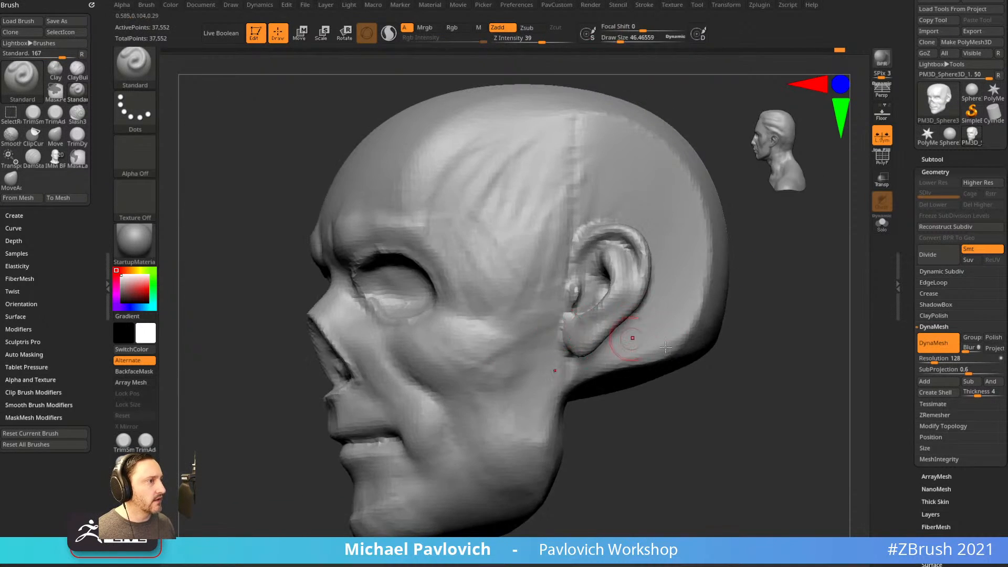
shift+right_drag(571, 334, 439, 317)
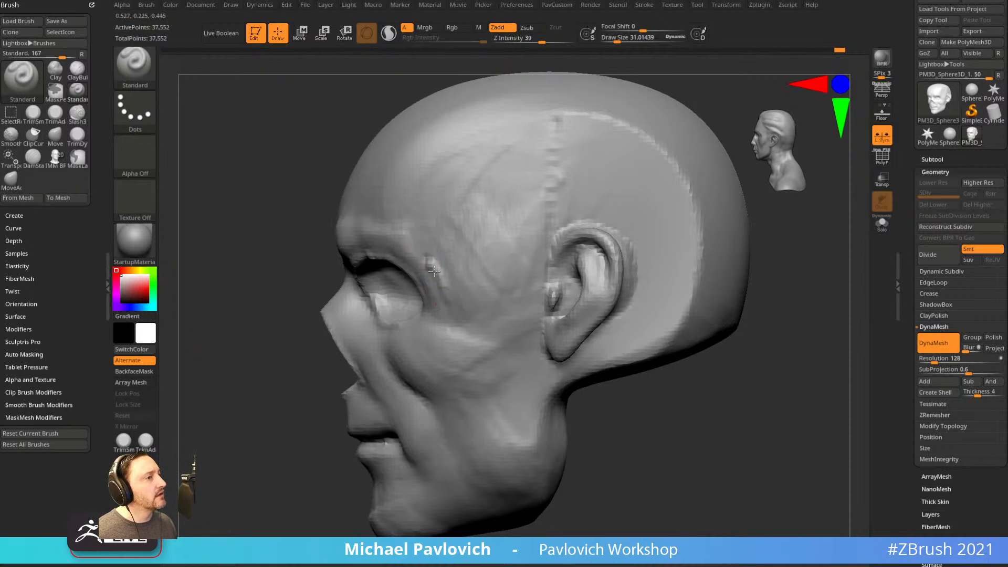
drag(444, 300, 565, 299)
alt+drag(445, 293, 429, 248)
alt+drag(458, 200, 631, 175)
alt+right_drag(751, 327, 767, 279)
alt+drag(553, 291, 533, 294)
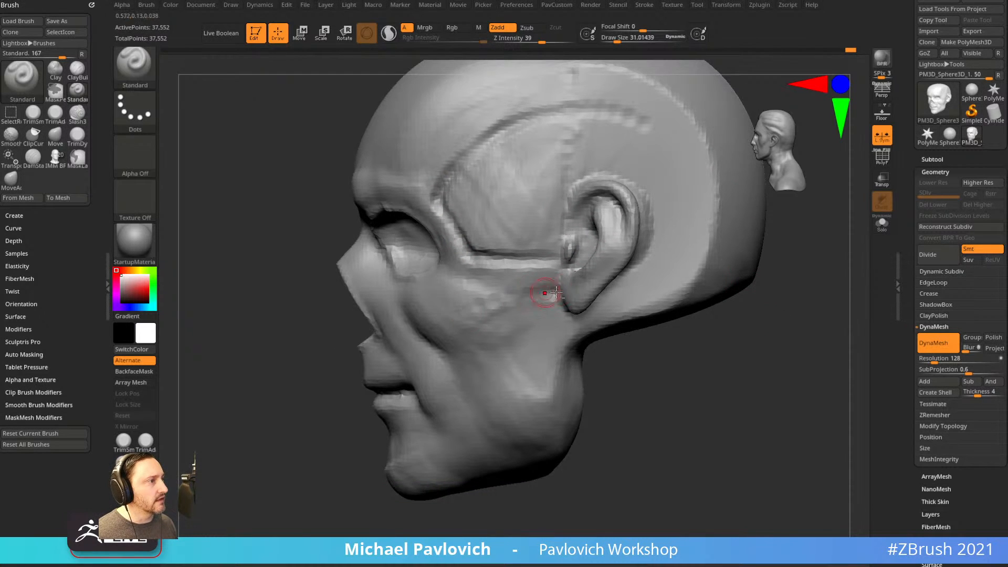
mouse_move(615, 202)
ctrl+mouse_down()
mouse_move(605, 281)
mouse_move(597, 195)
ctrl+mouse_up()
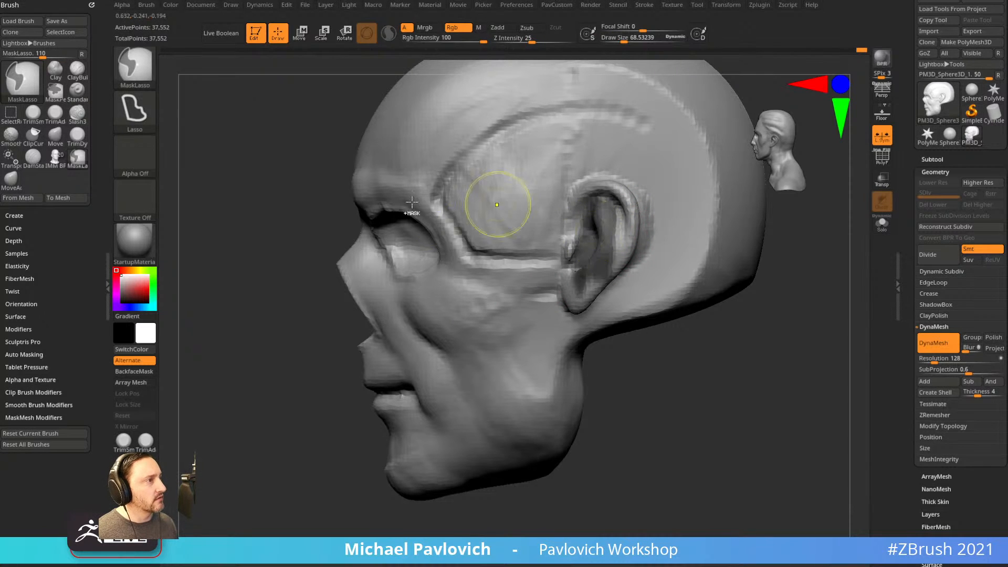
Paint a freehand MaskPen mask around the ear and invert it to isolate the ear.
ctrl+click(147, 76)
ctrl+click(237, 76)
mouse_move(628, 230)
ctrl+mouse_down()
mouse_move(575, 236)
mouse_move(624, 259)
mouse_move(573, 211)
mouse_move(638, 233)
mouse_move(579, 306)
mouse_move(621, 265)
mouse_move(604, 183)
ctrl+mouse_up()
drag(764, 339, 711, 310)
mouse_move(625, 269)
ctrl+mouse_down()
mouse_move(585, 294)
mouse_move(637, 263)
ctrl+mouse_up()
shift+right_drag(651, 294, 698, 311)
ctrl+click(698, 310)
Reposition the ear with the transform gizmo, then clear the mask and DynaMesh the head.
key(w)
mouse_move(623, 272)
mouse_down()
mouse_move(621, 296)
mouse_move(623, 280)
mouse_up()
ctrl+drag(730, 348, 733, 362)
key(q)
mouse_move(729, 349)
ctrl+mouse_down()
mouse_move(730, 361)
mouse_move(752, 362)
mouse_move(727, 346)
ctrl+mouse_up()
Carve grooves along the cheekbone and down the jaw, and sharpen the lower cheek edge.
key(s)
mouse_move(541, 292)
mouse_down()
mouse_move(497, 264)
mouse_move(497, 301)
mouse_move(529, 287)
mouse_move(454, 357)
mouse_up()
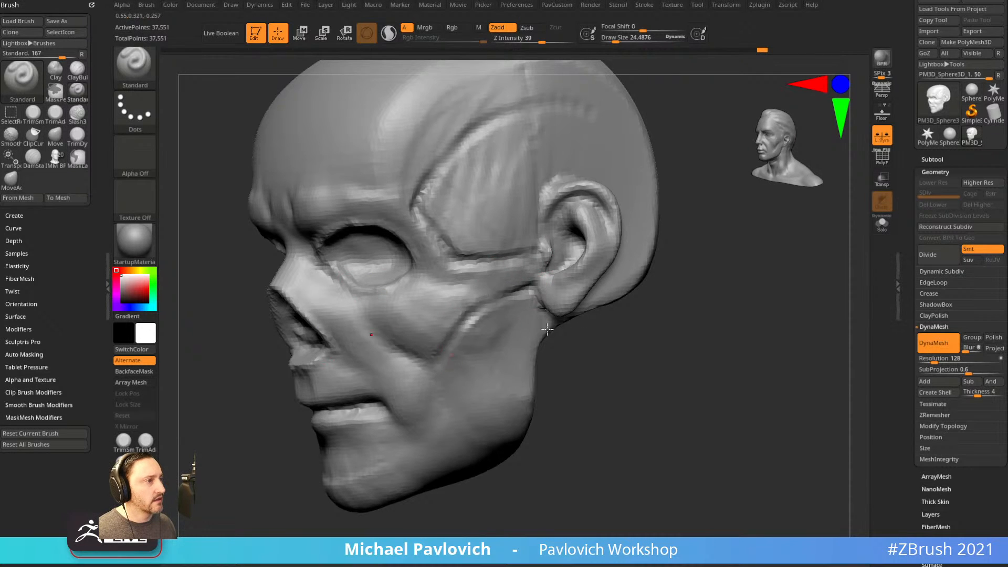
right_drag(462, 349, 491, 336)
drag(491, 332, 475, 354)
drag(471, 280, 470, 319)
right_drag(473, 322, 583, 336)
mouse_move(469, 347)
alt+mouse_down()
mouse_move(434, 384)
mouse_move(424, 375)
alt+mouse_up()
right_drag(540, 345, 488, 340)
drag(480, 342, 433, 380)
mouse_move(504, 386)
shift+right_down()
mouse_move(601, 389)
mouse_move(629, 370)
shift+right_up()
Fill the dark mouth slit with a larger Clay brush and smooth over the mouth area.
key(b)
key(c)
key(l)
key(bracketright)
key(bracketright)
key(bracketright)
key(bracketright)
key(bracketright)
mouse_move(355, 376)
mouse_down()
mouse_move(342, 369)
mouse_move(388, 377)
mouse_up()
right_drag(549, 351, 620, 353)
shift+right_drag(349, 364, 417, 360)
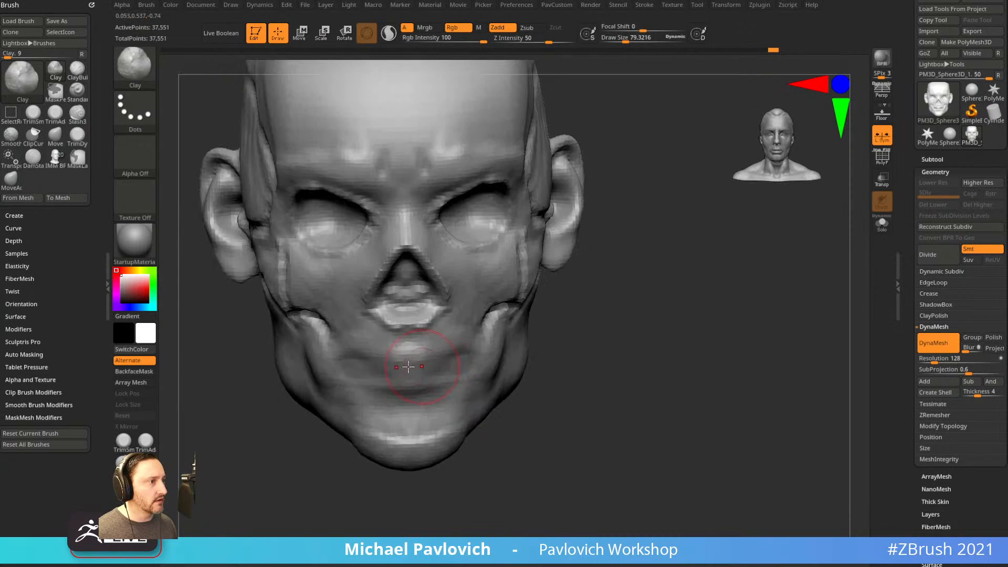
right_drag(590, 342, 502, 336)
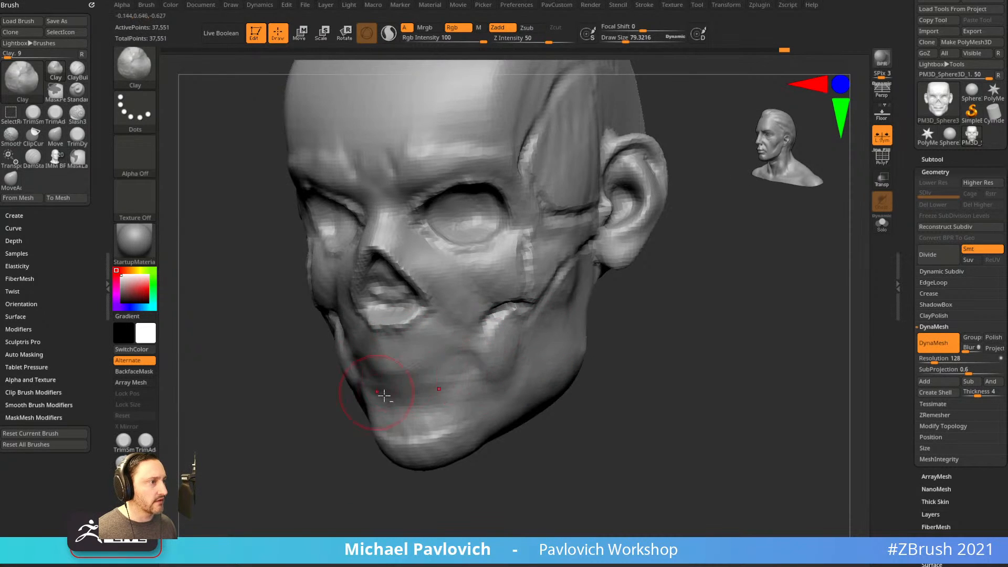
shift+right_drag(371, 383, 391, 375)
drag(447, 385, 400, 370)
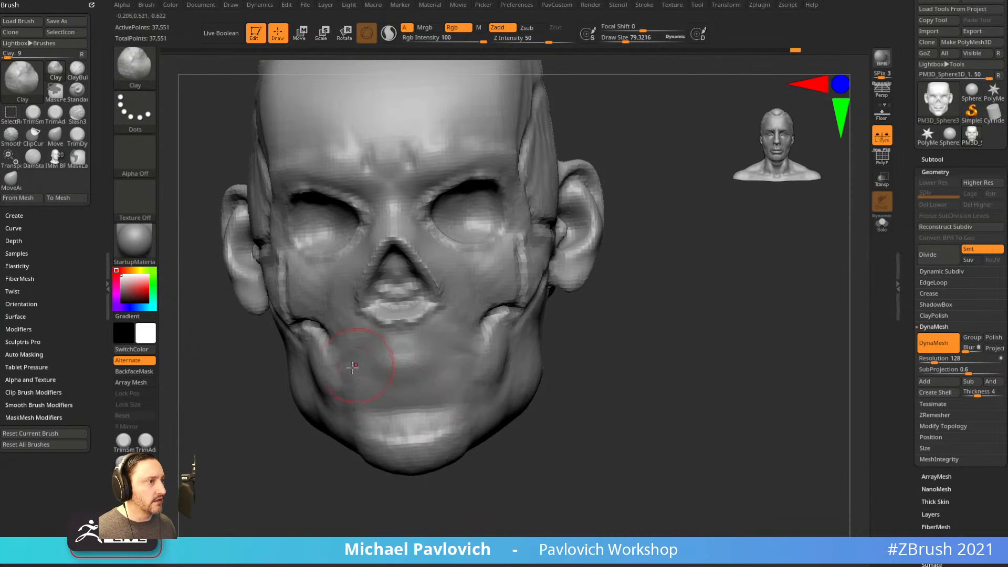
right_drag(646, 361, 581, 365)
mouse_move(358, 420)
right_down()
mouse_move(322, 428)
mouse_move(446, 407)
right_up()
Build up clay on the cheek, viewed from the left profile.
key(b)
key(s)
key(t)
right_drag(418, 333, 387, 336)
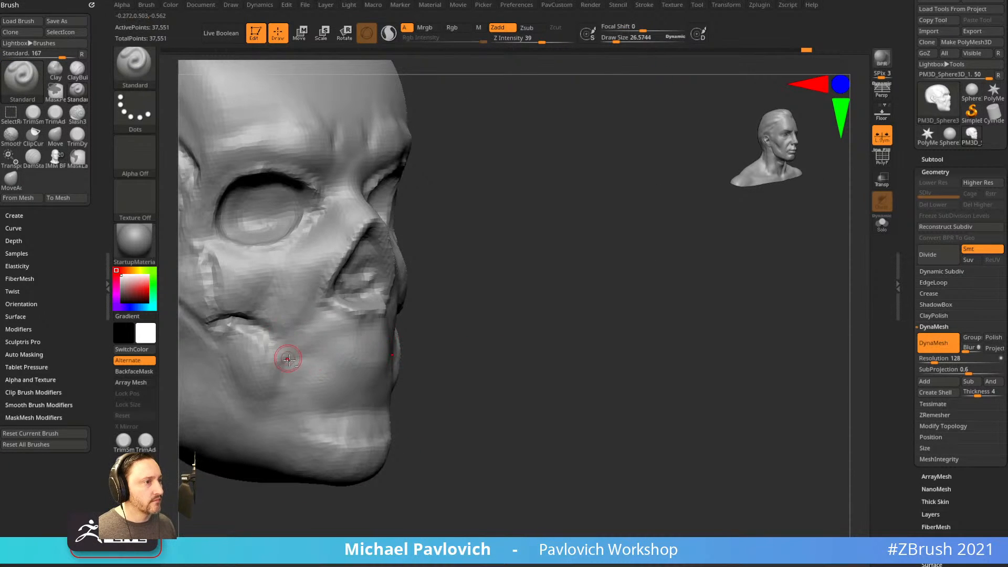
right_drag(276, 362, 300, 362)
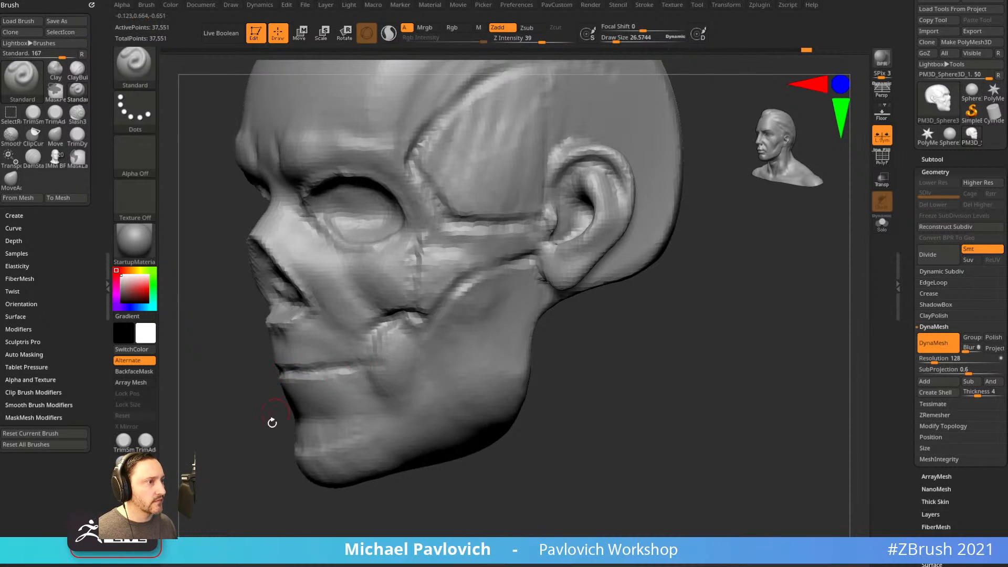
right_drag(274, 410, 288, 387)
key(b)
key(c)
key(l)
right_drag(506, 376, 360, 353)
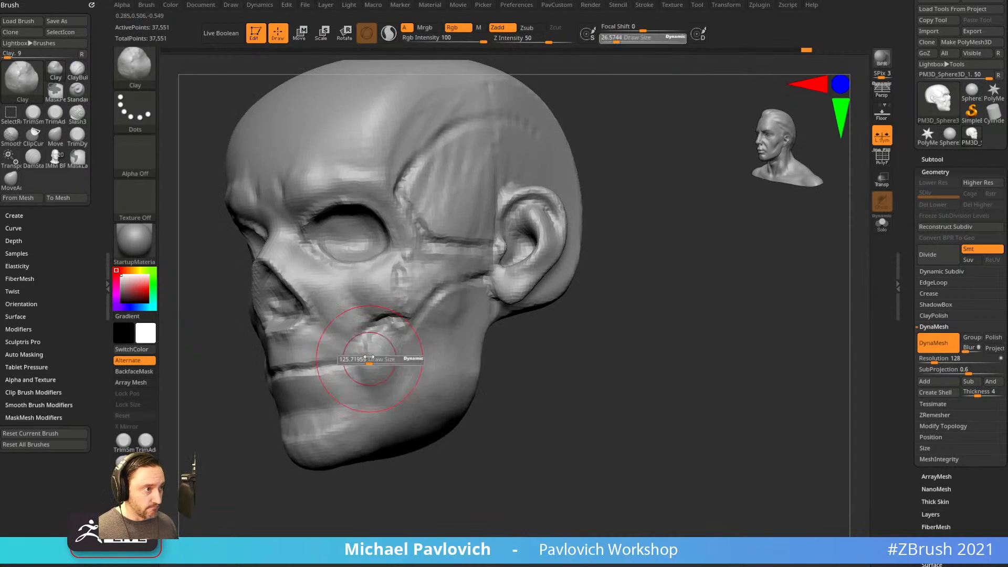
mouse_move(526, 367)
right_down()
mouse_move(590, 354)
mouse_move(540, 355)
right_up()
drag(485, 369, 475, 369)
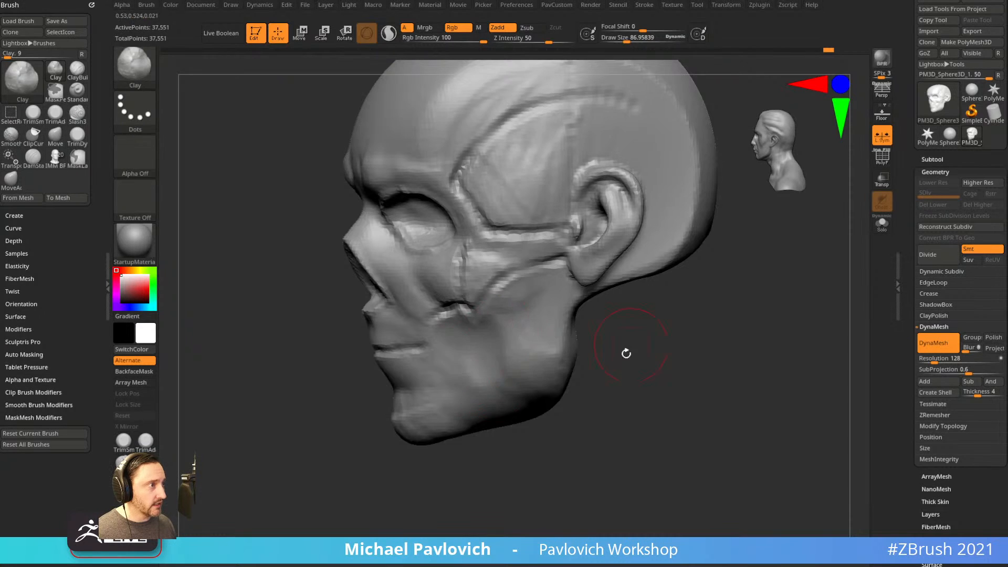
Add clay strokes along the jaw, up its rear and along the lower jaw.
right_drag(630, 342, 598, 351)
key(s)
click(464, 331)
mouse_move(470, 357)
mouse_down()
mouse_move(487, 398)
mouse_move(475, 315)
mouse_up()
mouse_move(574, 397)
alt+right_down()
mouse_move(578, 366)
mouse_move(615, 363)
alt+right_up()
drag(442, 400, 379, 409)
right_drag(564, 370, 530, 344)
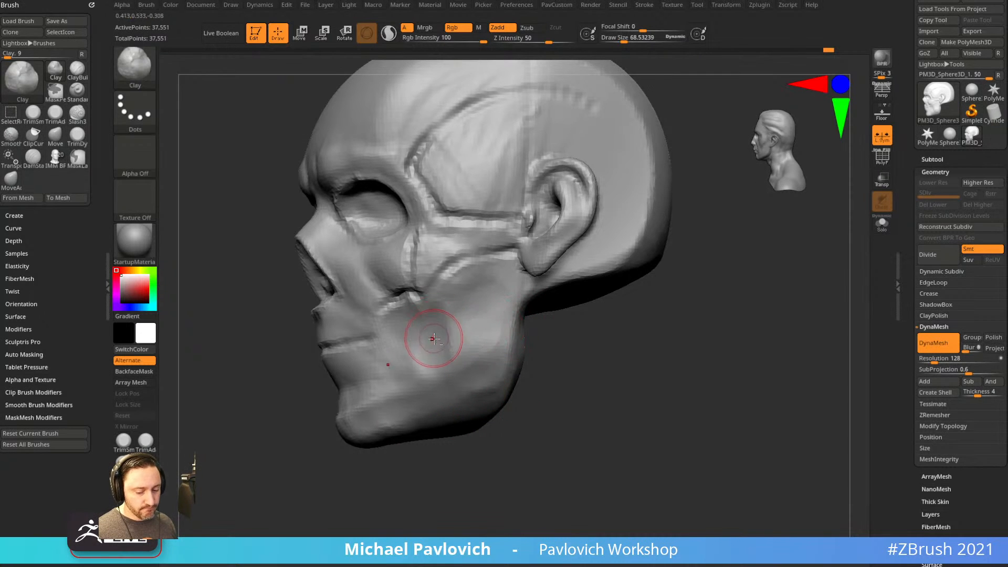
Carve grooves down the cheek and under the cheekbone with a small Standard brush, then smooth them.
key(b)
key(s)
key(t)
key(bracketleft)
key(bracketleft)
key(s)
mouse_move(431, 303)
alt+mouse_down()
mouse_move(450, 364)
mouse_move(443, 350)
alt+mouse_up()
alt+drag(440, 284, 497, 258)
right_drag(519, 281, 546, 285)
shift+drag(468, 272, 493, 259)
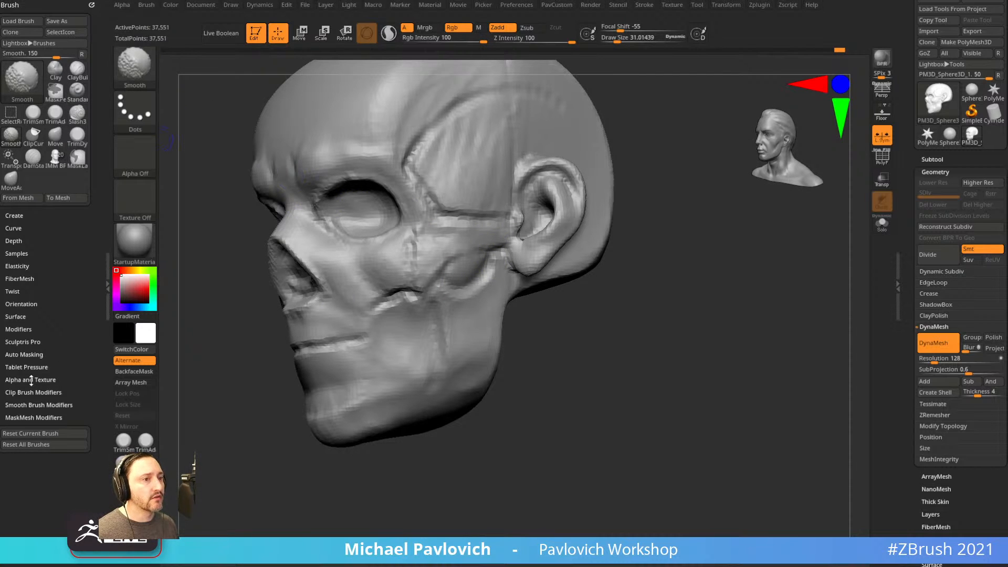
Expand Smooth Brush Modifiers, then smooth and deepen the hollow below the cheekbone.
click(31, 405)
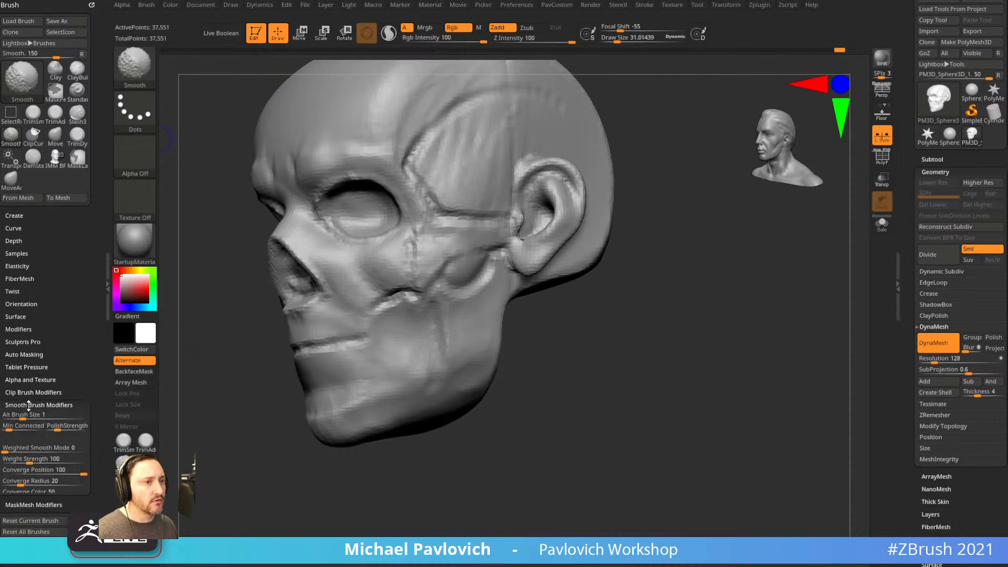
drag(532, 356, 502, 355)
mouse_move(464, 284)
shift+mouse_down()
mouse_move(481, 276)
mouse_move(462, 267)
mouse_move(482, 275)
shift+mouse_up()
mouse_move(559, 334)
mouse_down()
mouse_move(542, 335)
mouse_move(528, 357)
mouse_move(524, 421)
mouse_move(639, 354)
mouse_move(653, 356)
mouse_move(598, 336)
mouse_up()
Smooth over the skull surface and nudge the side of the skull inward.
mouse_move(529, 225)
shift+mouse_down()
mouse_move(502, 200)
mouse_move(520, 184)
mouse_move(509, 179)
shift+mouse_up()
drag(322, 220, 420, 229)
drag(304, 215, 321, 212)
drag(625, 176, 507, 184)
mouse_move(540, 262)
mouse_down()
mouse_move(563, 264)
mouse_move(593, 224)
mouse_move(569, 227)
mouse_move(579, 237)
mouse_up()
Reshape the bulge behind the ear with a smaller Clay brush, undoing the first stroke.
key(b)
key(c)
key(l)
mouse_move(402, 315)
mouse_down()
mouse_move(379, 317)
mouse_move(399, 311)
mouse_move(371, 337)
mouse_move(384, 301)
mouse_move(397, 306)
mouse_up()
key([)
key([)
key(ctrl+z)
key([)
alt+drag(552, 262, 531, 265)
drag(531, 265, 452, 278)
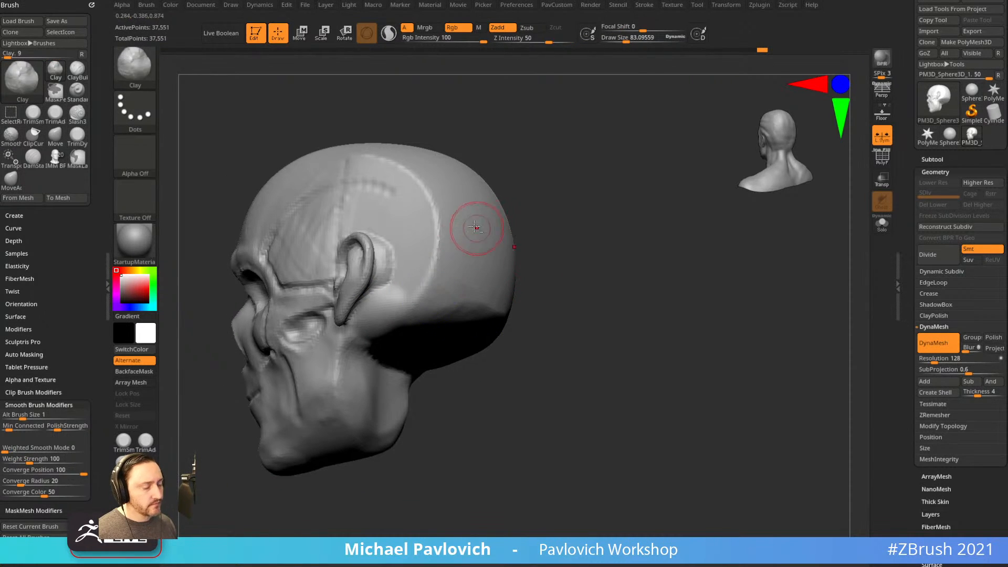
Flatten and soften the temple ridge with an enlarged TrimDynamic brush.
key(b)
key(t)
key(d)
key(])
key(])
key(])
mouse_move(369, 171)
mouse_down()
mouse_move(408, 179)
mouse_move(420, 286)
mouse_up()
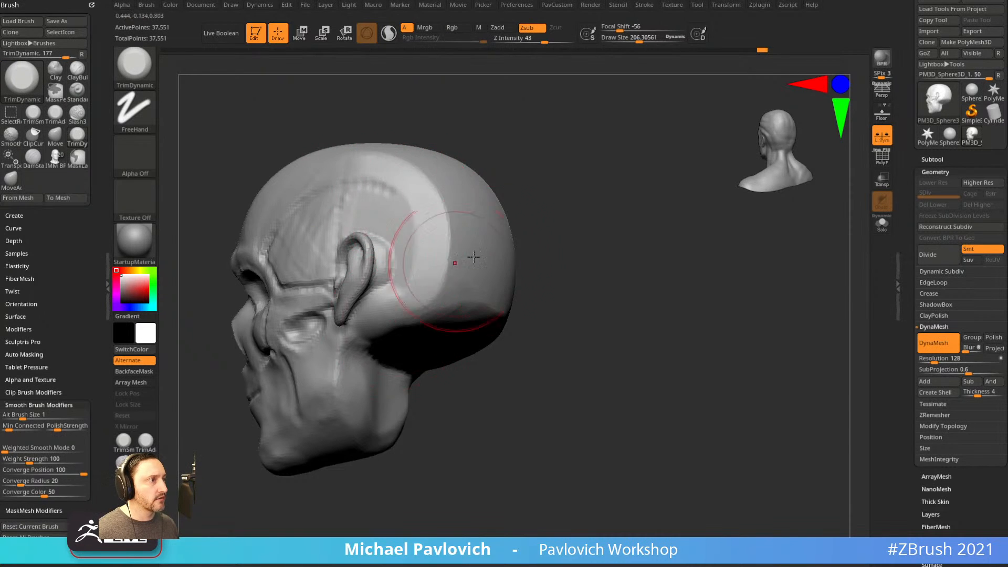
right_drag(401, 299, 515, 266)
key(s)
drag(515, 268, 504, 268)
mouse_move(462, 266)
right_down()
mouse_move(637, 232)
mouse_move(514, 286)
right_up()
ctrl+right_drag(484, 361, 427, 331)
Add a short Clay brush stroke to the cheek from a front view.
key(b)
key(s)
key(t)
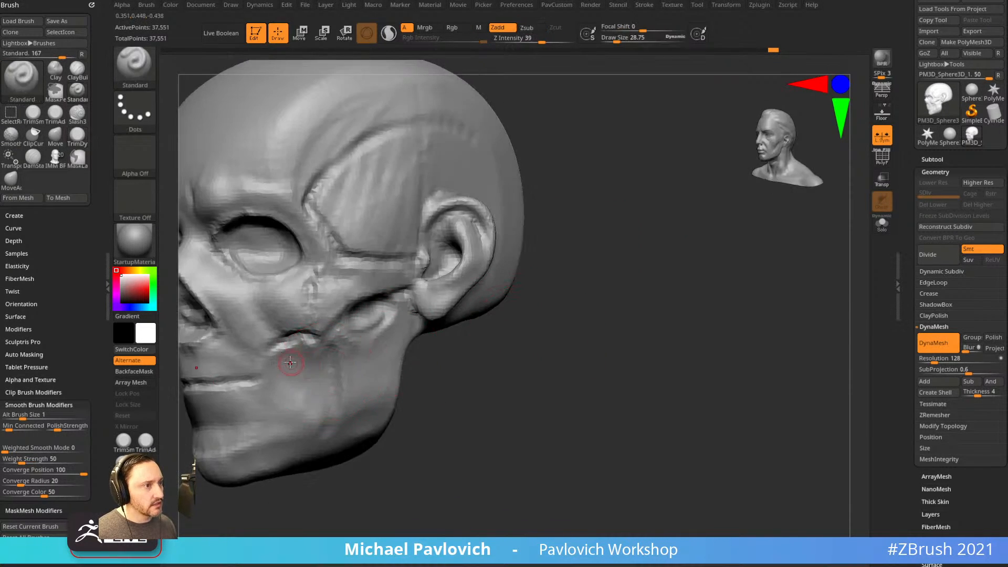
mouse_move(292, 361)
right_down()
mouse_move(550, 376)
mouse_move(383, 315)
right_up()
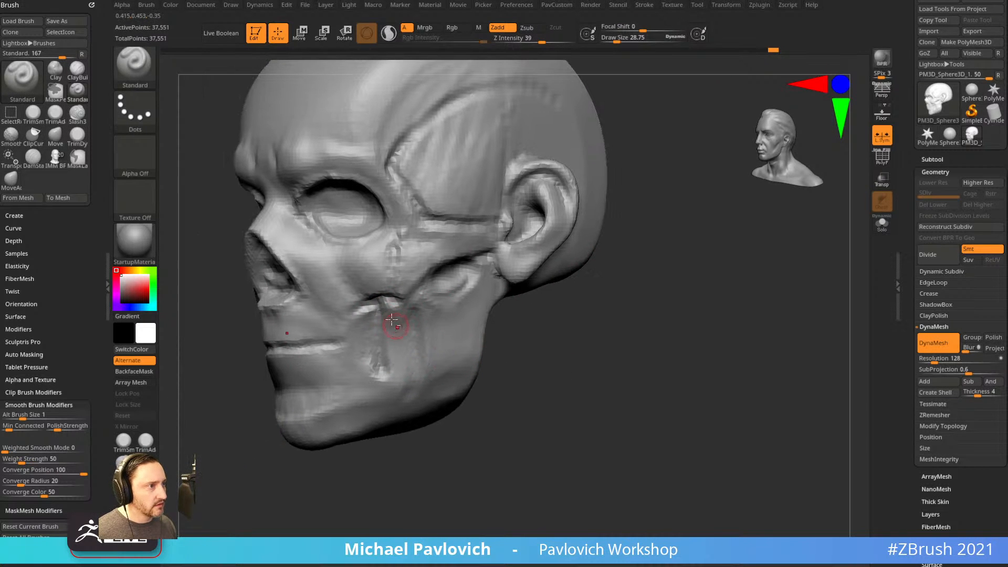
right_drag(545, 329, 602, 305)
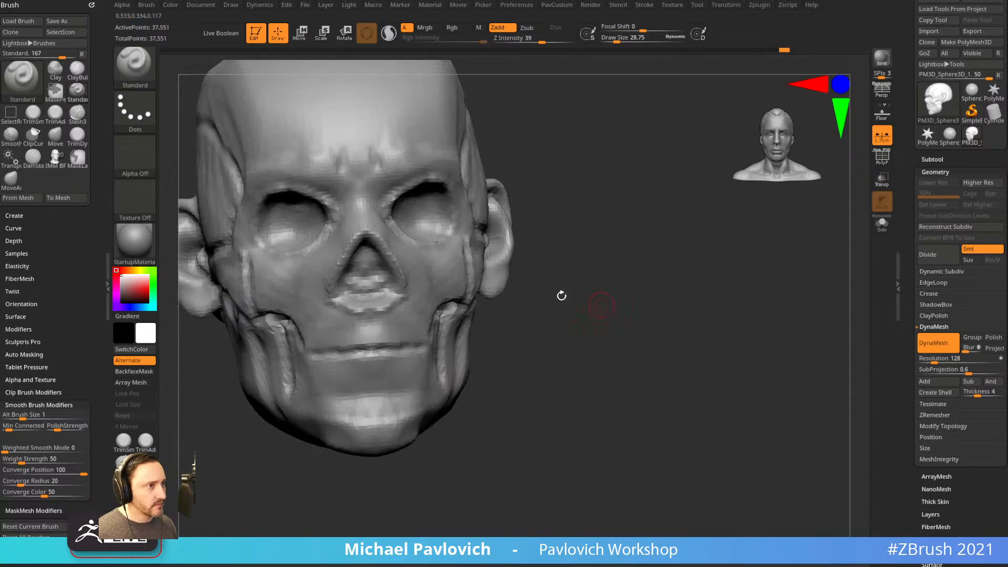
right_drag(573, 265, 633, 269)
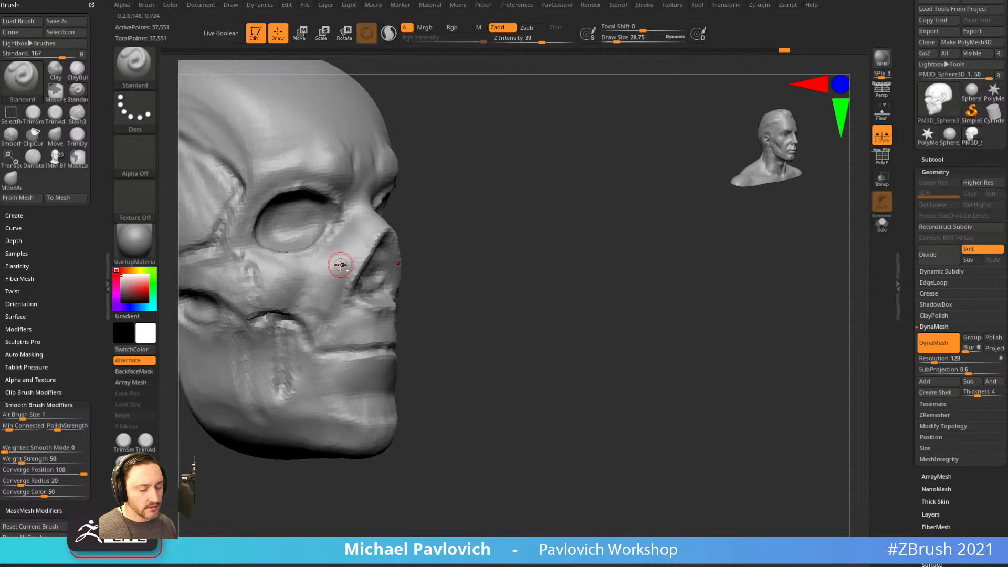
key(b)
key(c)
key(l)
drag(328, 296, 355, 233)
DynaMesh the head to even out the surface, reaching 36,841 points.
mouse_move(593, 245)
shift+right_down()
mouse_move(545, 252)
mouse_move(619, 270)
shift+right_up()
ctrl+drag(630, 287, 674, 326)
right_drag(685, 334, 675, 351)
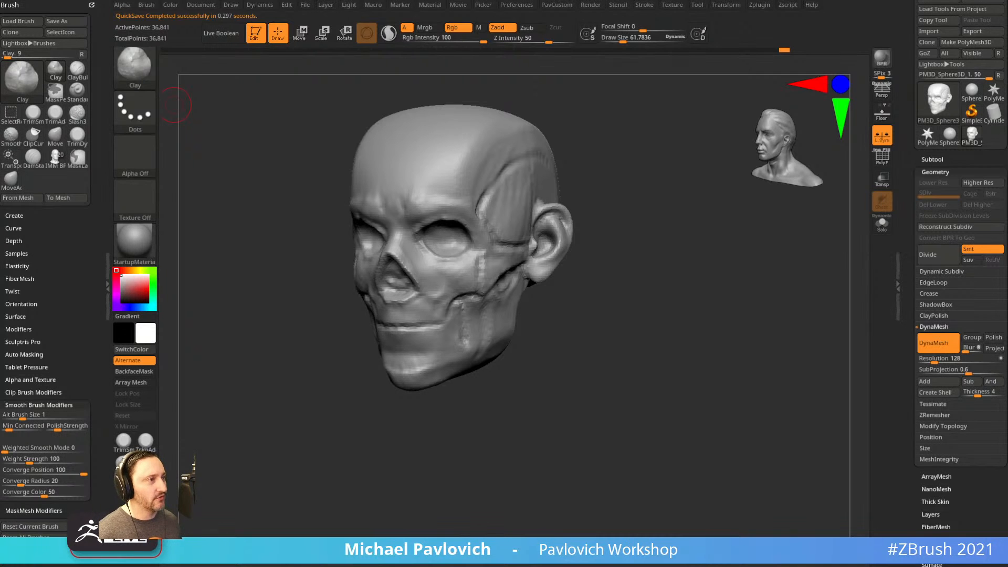
mouse_move(621, 300)
mouse_down()
mouse_move(623, 360)
mouse_move(622, 320)
mouse_move(680, 349)
mouse_move(633, 350)
mouse_up()
key(s)
key(b)
key(s)
key(t)
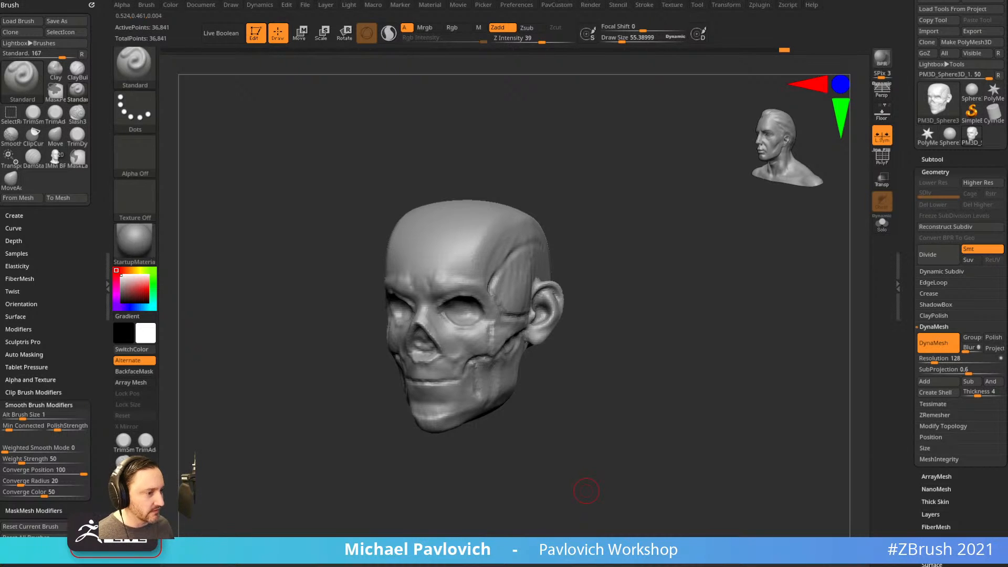
mouse_move(672, 348)
shift+mouse_down()
mouse_move(661, 364)
mouse_move(671, 369)
shift+mouse_up()
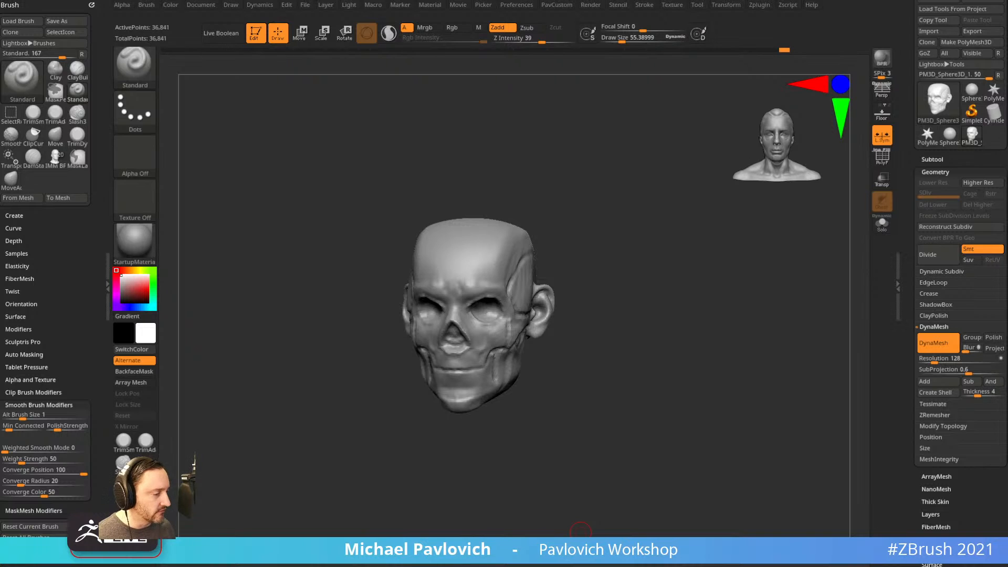
mouse_move(629, 566)
mouse_down()
mouse_move(624, 137)
mouse_move(622, 566)
mouse_up()
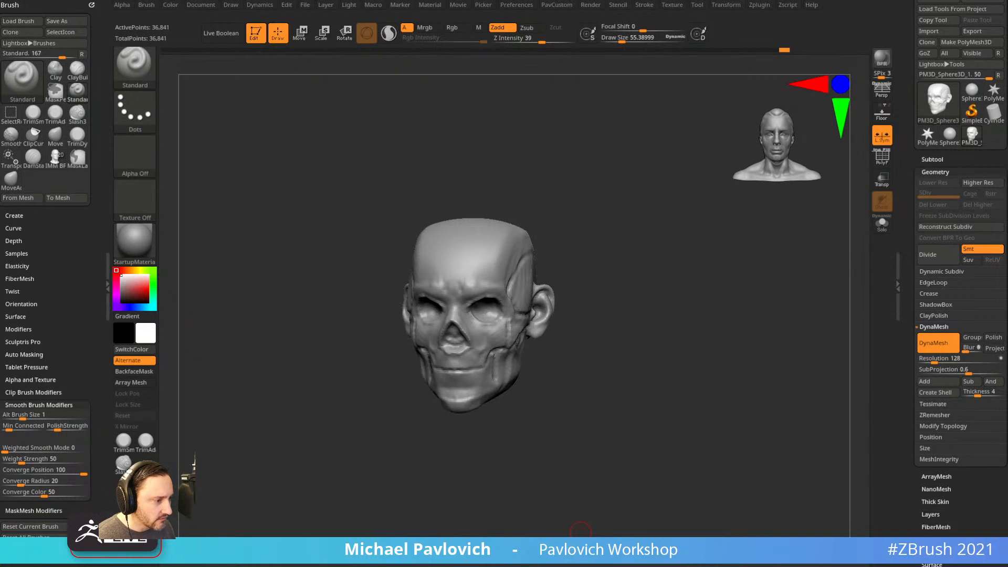
Review the zombie references in Chrome and search images for 'pirates of the caribbean zombie barbossa'.
key(alt+Tab)
scroll(298, 378, down, 4)
scroll(299, 378, down, 10)
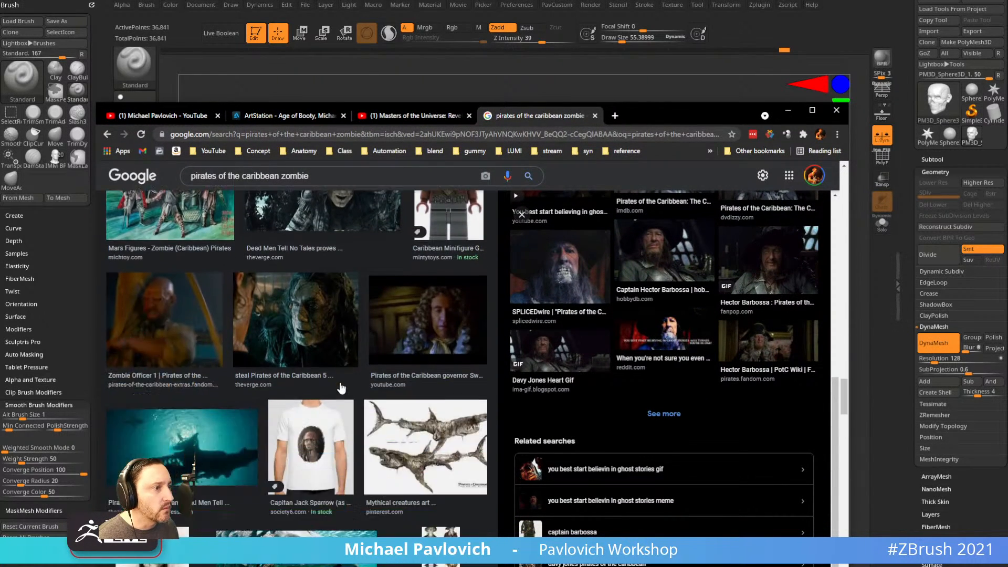
scroll(342, 393, down, 8)
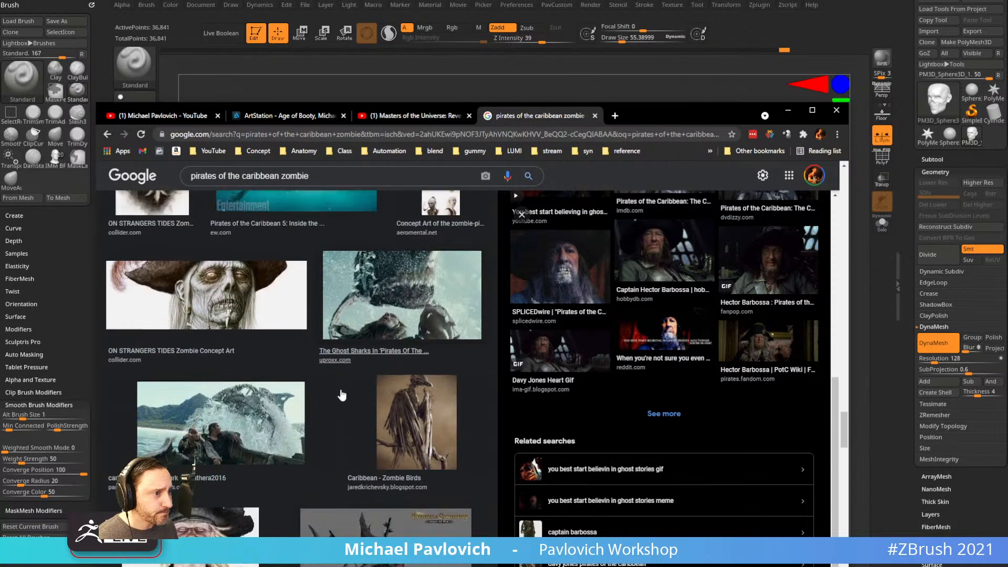
scroll(653, 396, up, 2)
scroll(401, 246, up, 6)
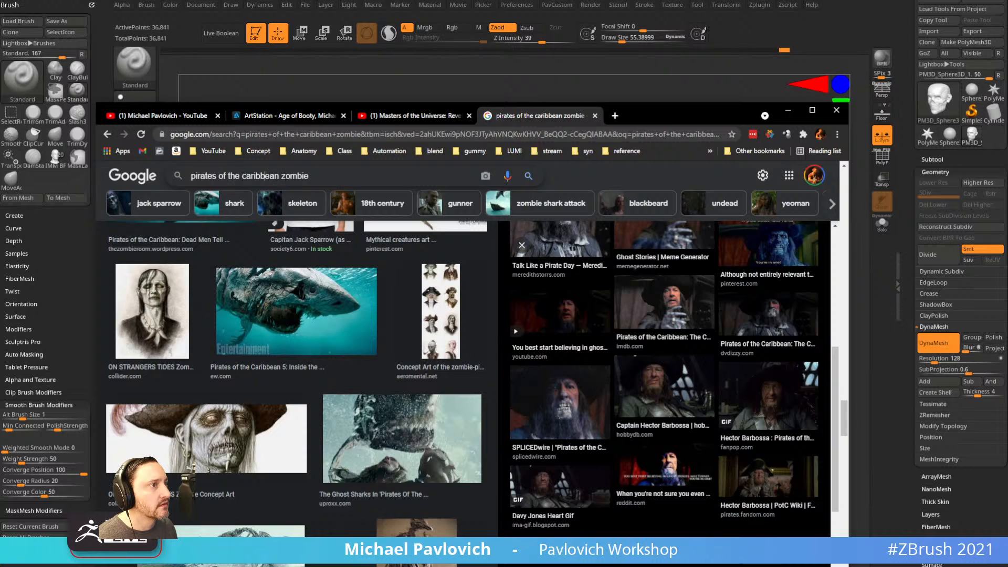
text(b)
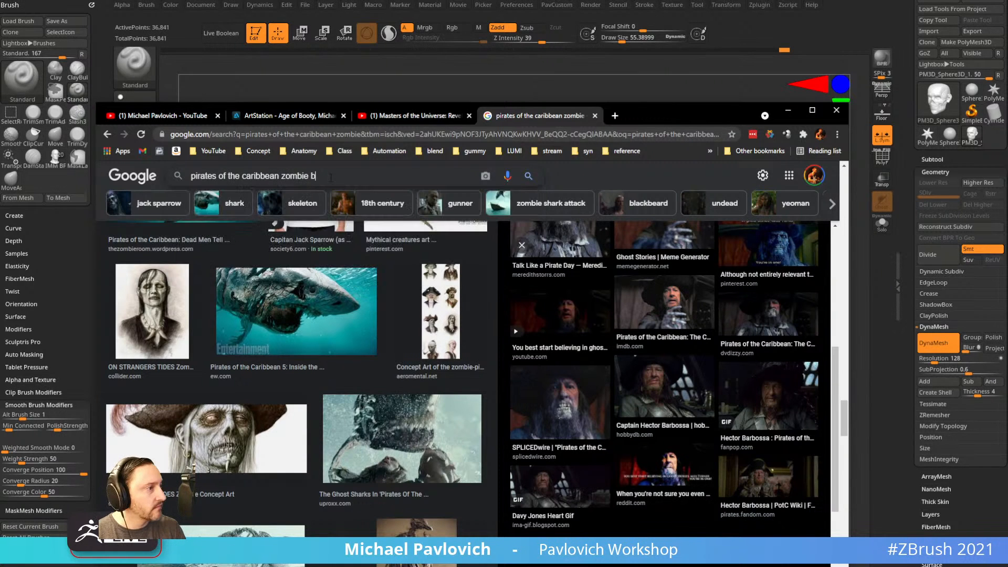
text(arbossa)
key(Return)
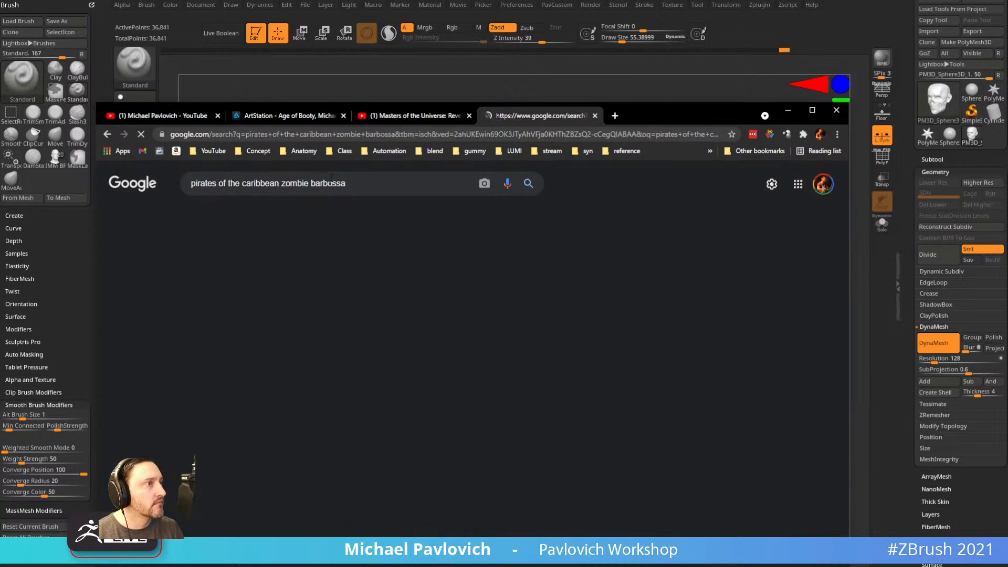
Preview the YouTube Barbossa image and the pirate Mickey pin image.
scroll(309, 331, down, 2)
click(432, 318)
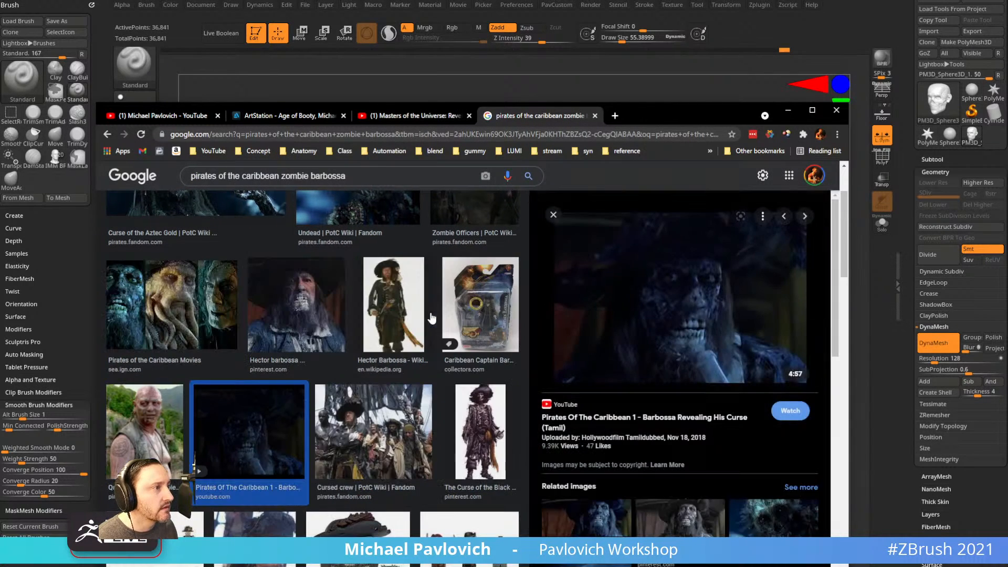
scroll(674, 352, down, 6)
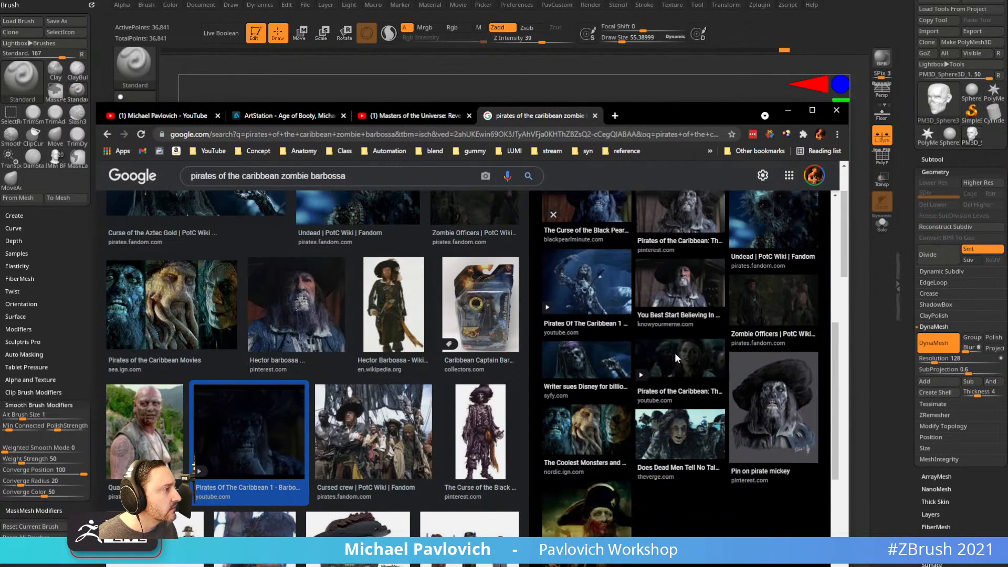
click(780, 421)
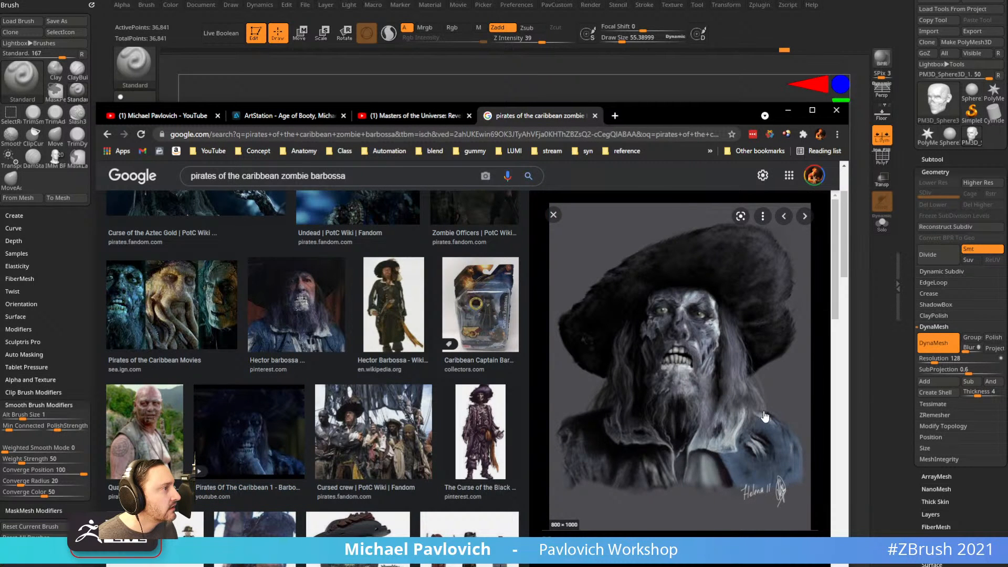
click(553, 215)
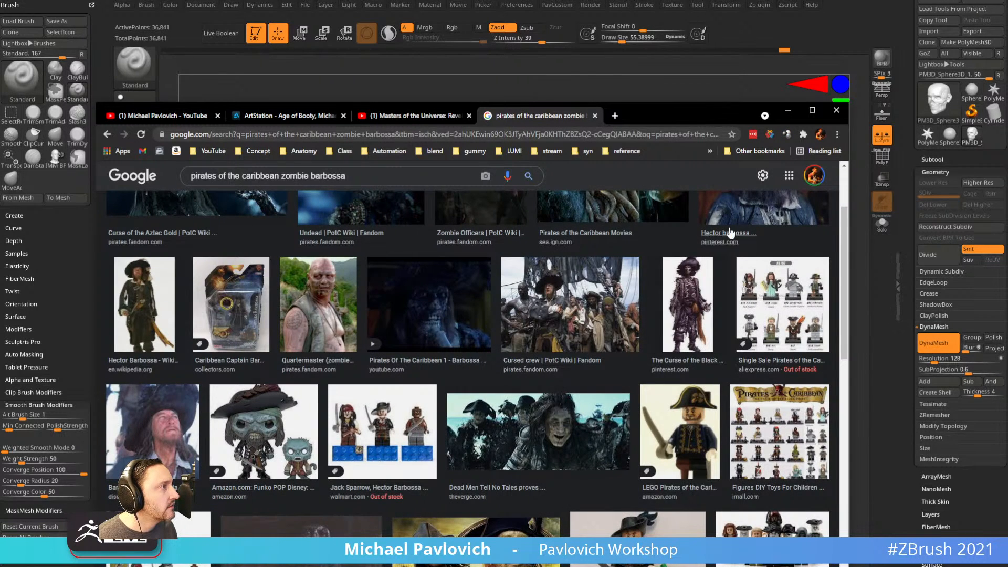
Preview the Hector Barbossa Pinterest and Barbossa-in-hat images, then minimize Chrome.
click(729, 250)
scroll(704, 370, down, 6)
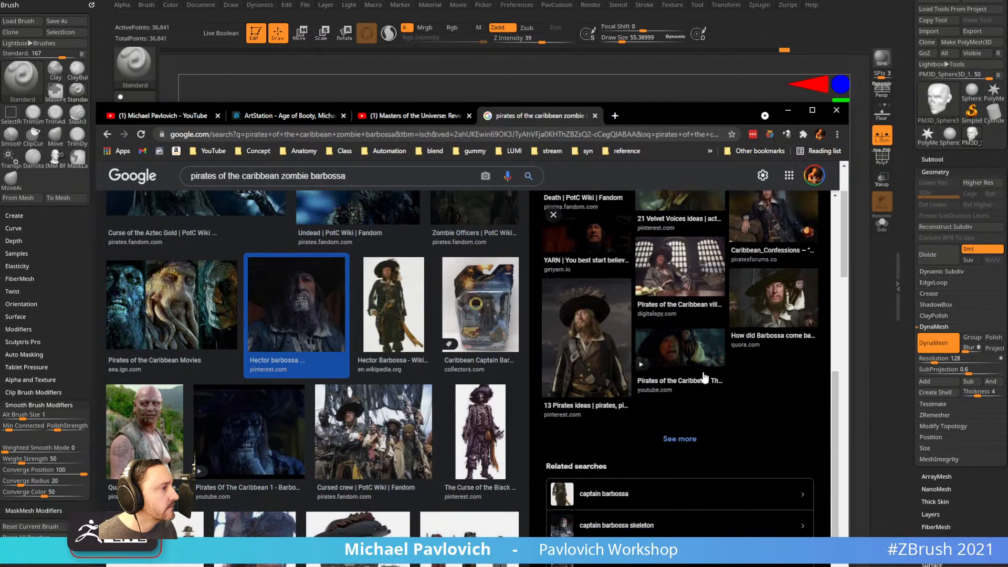
scroll(690, 386, up, 5)
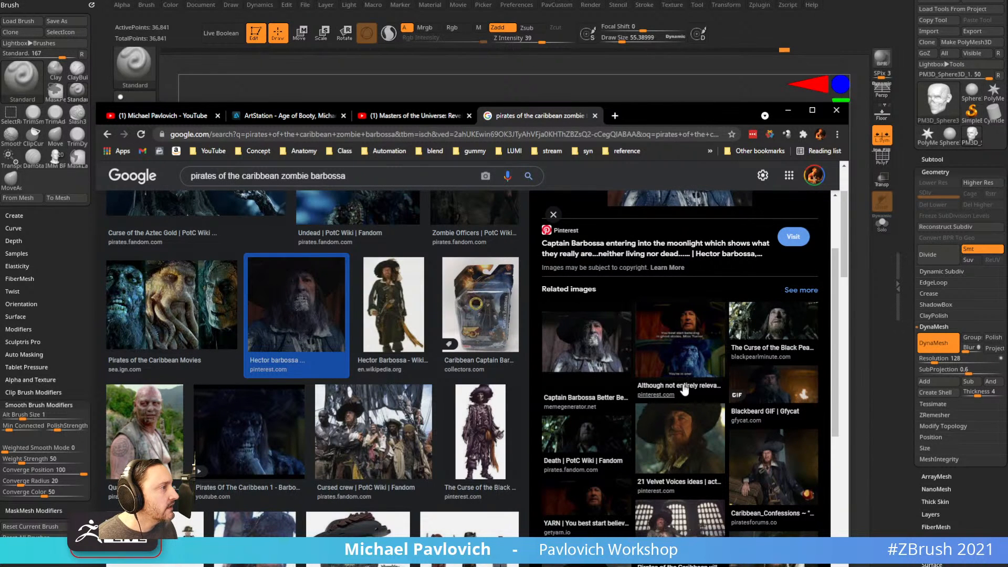
scroll(699, 381, down, 1)
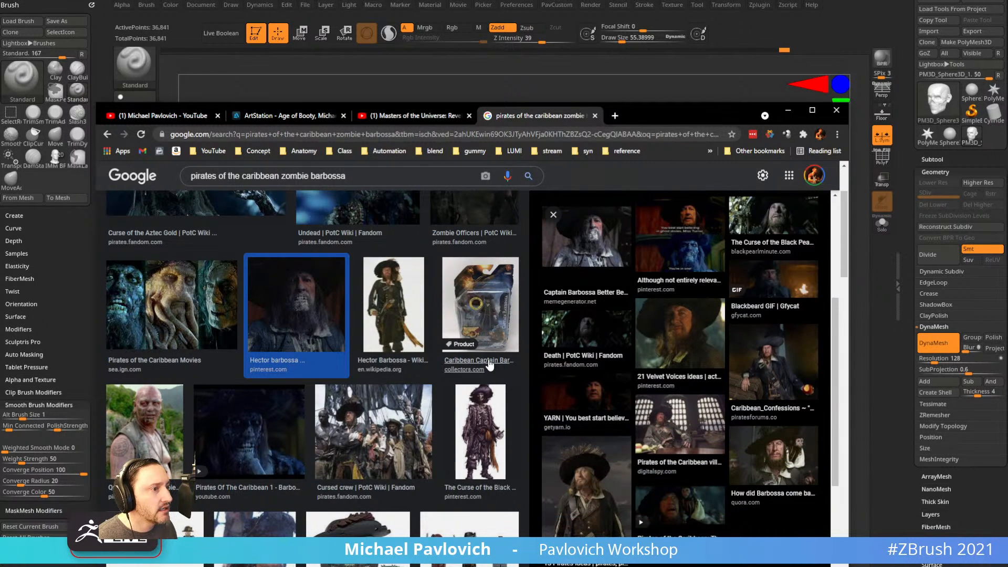
click(582, 467)
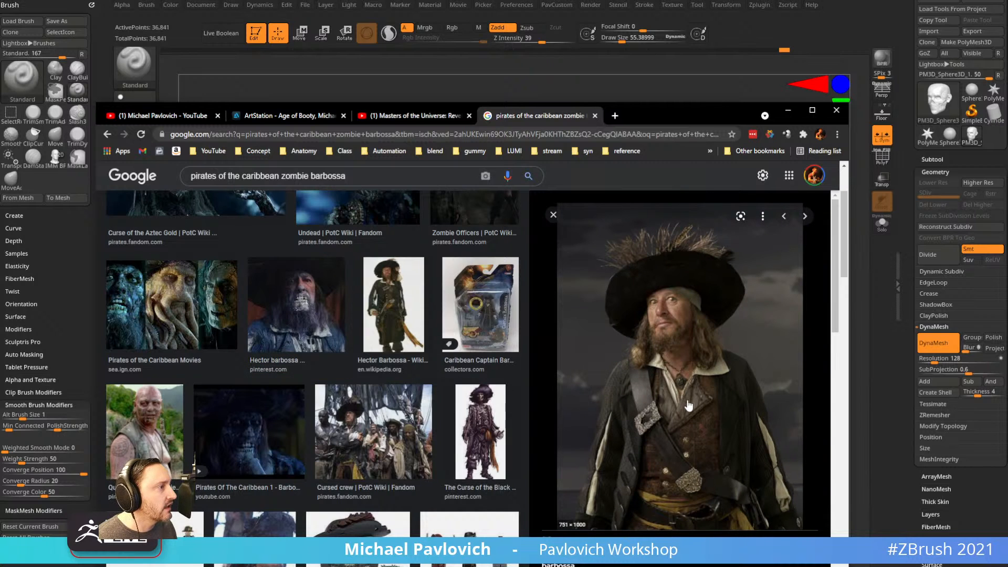
click(615, 117)
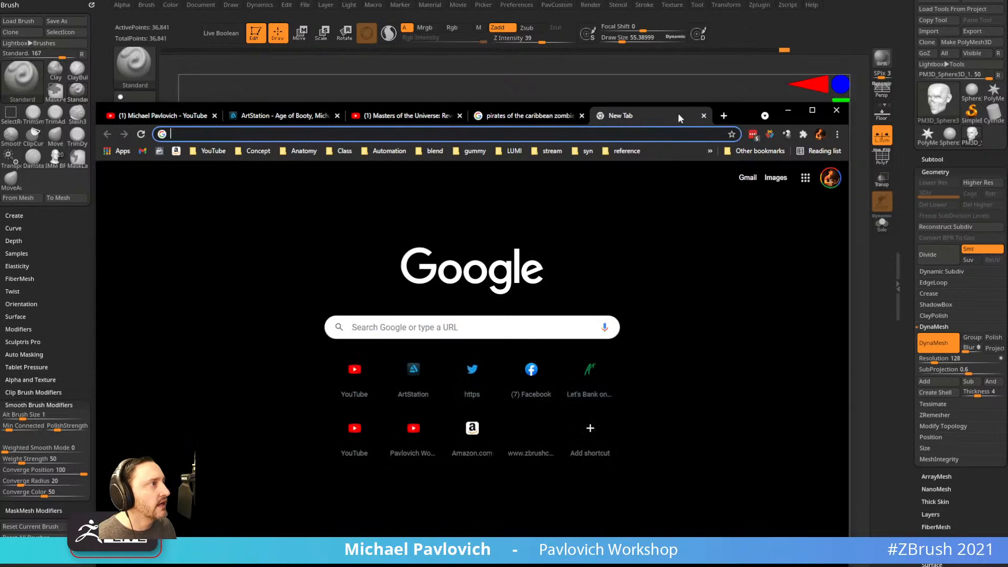
click(788, 111)
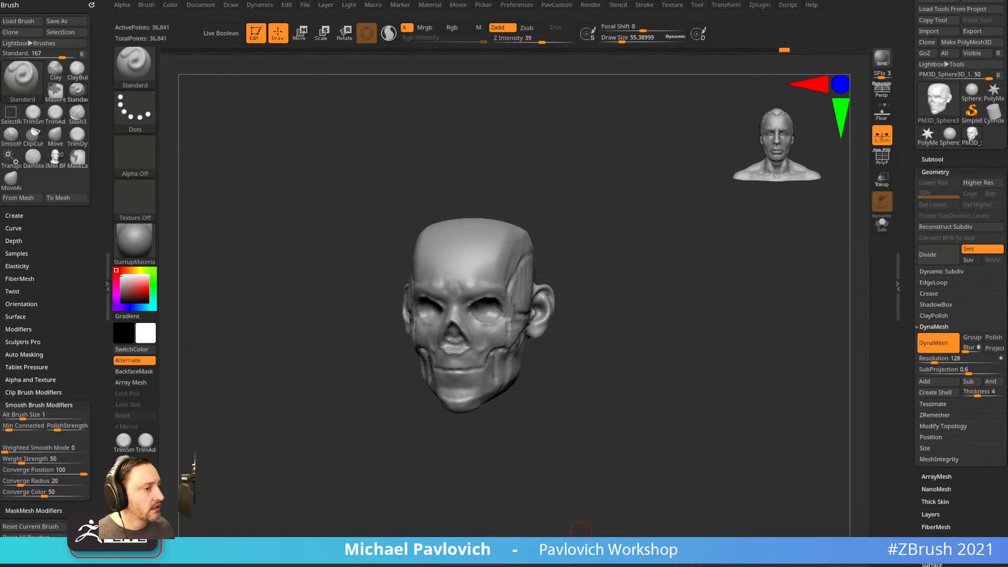
key(super+e)
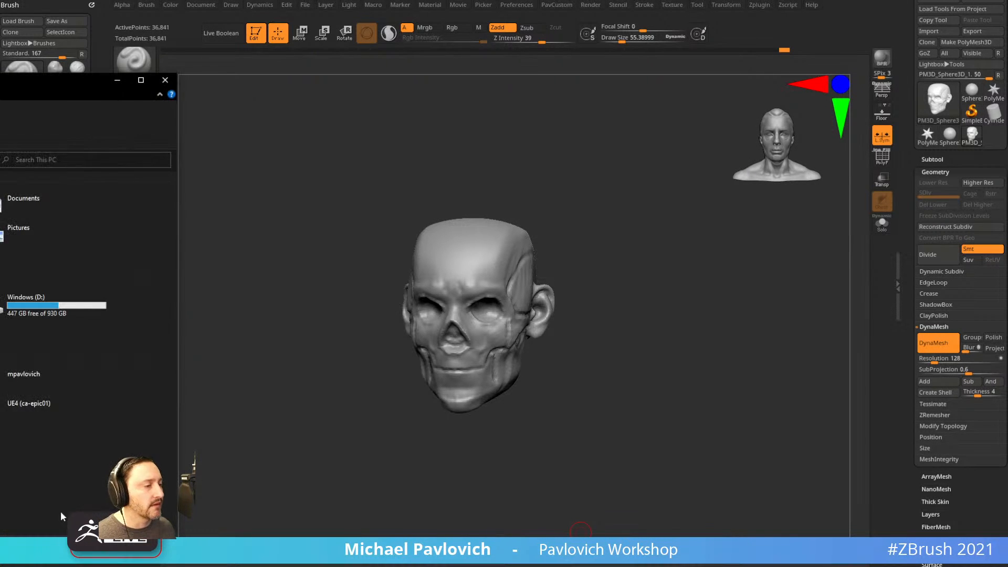
drag(0, 84, 391, 566)
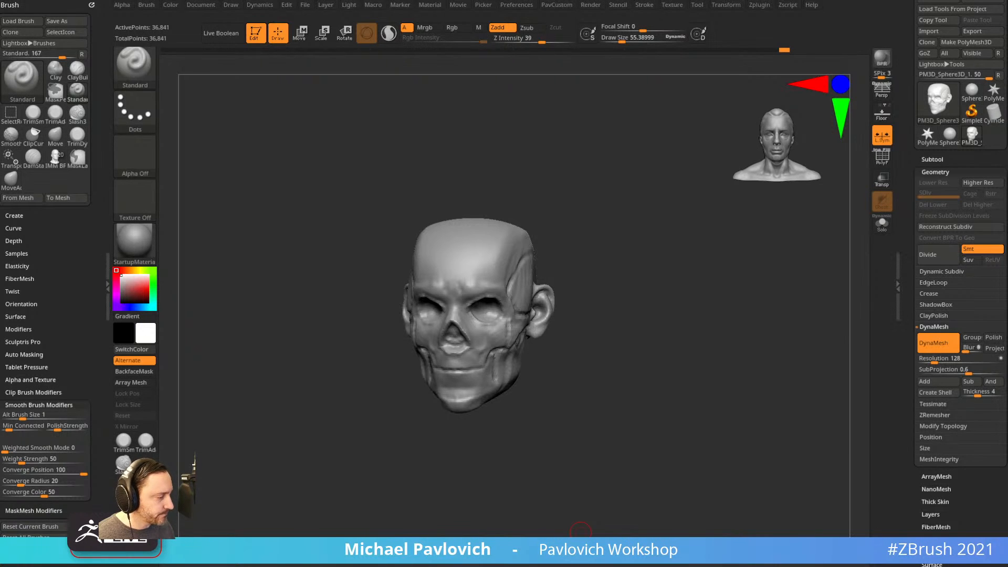
drag(507, 262, 426, 286)
drag(232, 279, 95, 5)
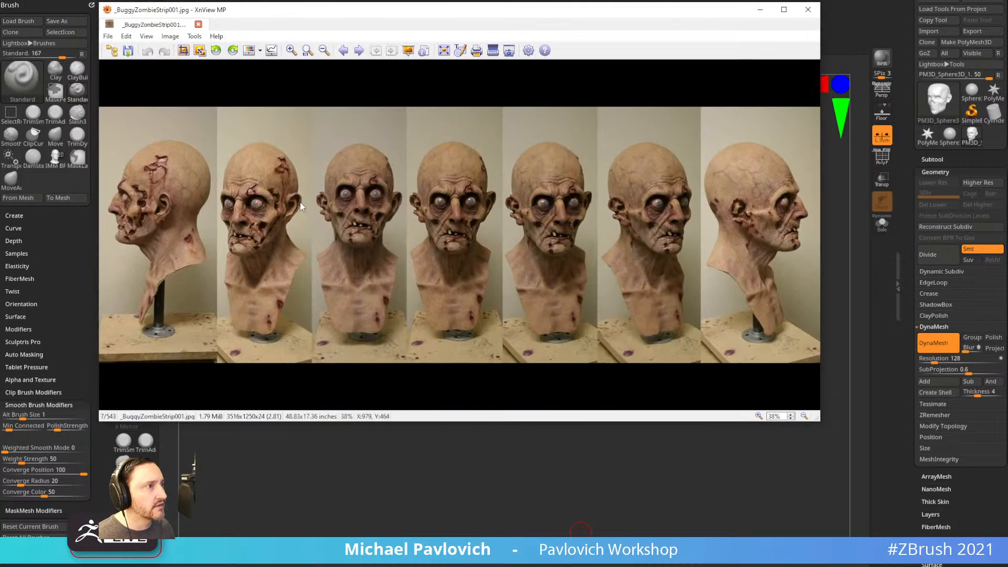
scroll(307, 213, up, 4)
scroll(307, 213, down, 1)
drag(298, 260, 550, 282)
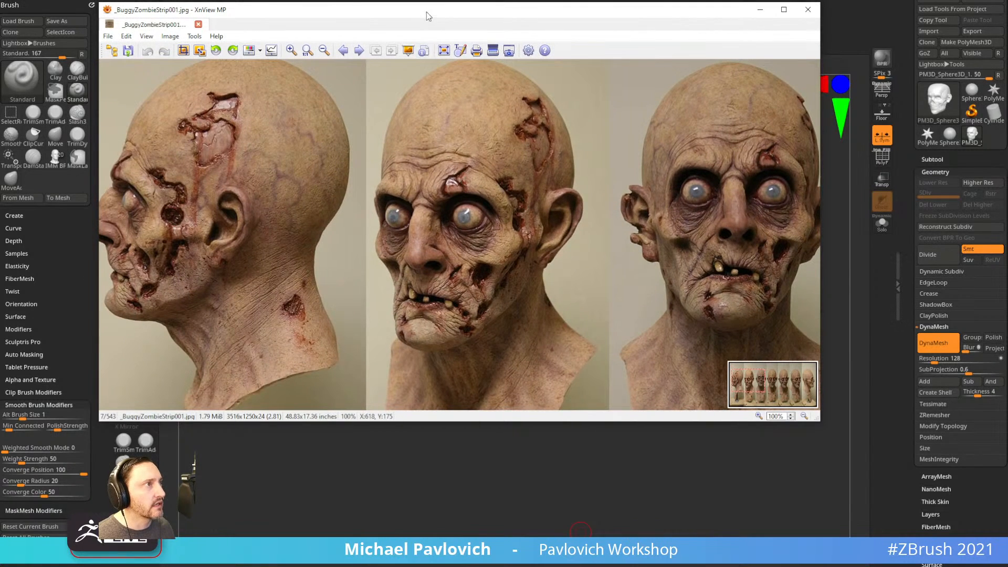
drag(427, 12, 1007, 21)
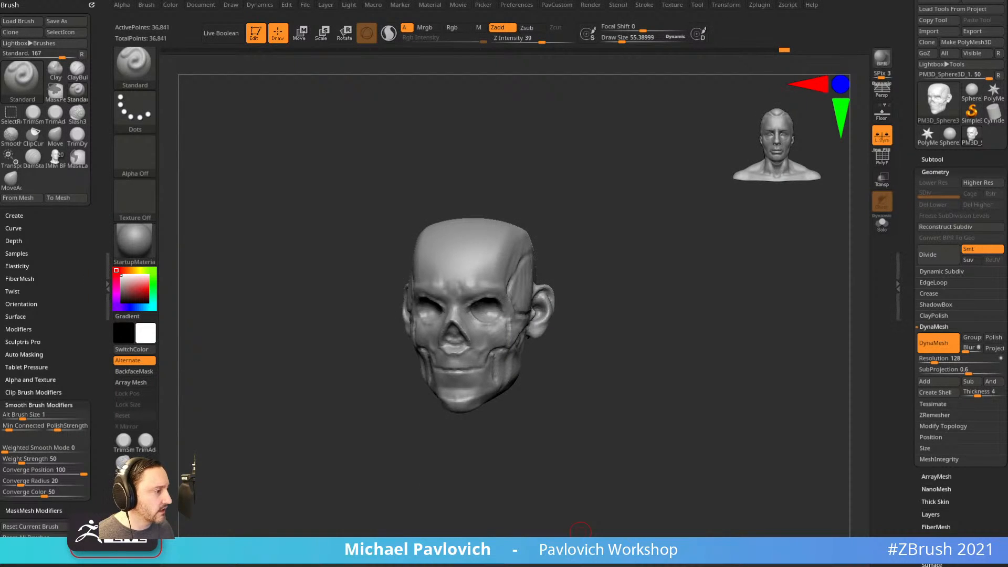
Clone the skull head into PM3D_Sphere3D_2 with the Subtool list expanded, facing forward.
drag(795, 566, 835, 566)
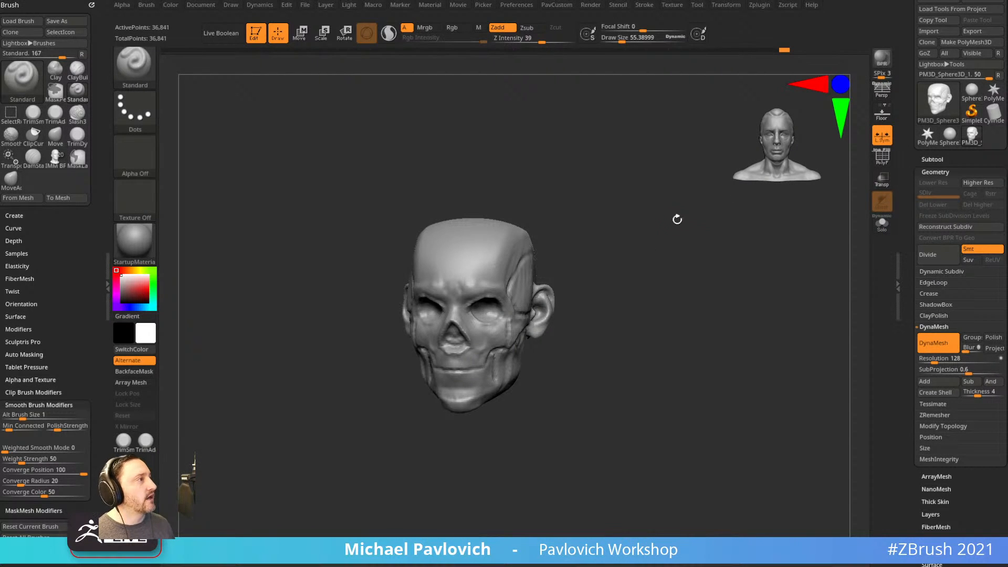
click(924, 162)
drag(850, 204, 770, 280)
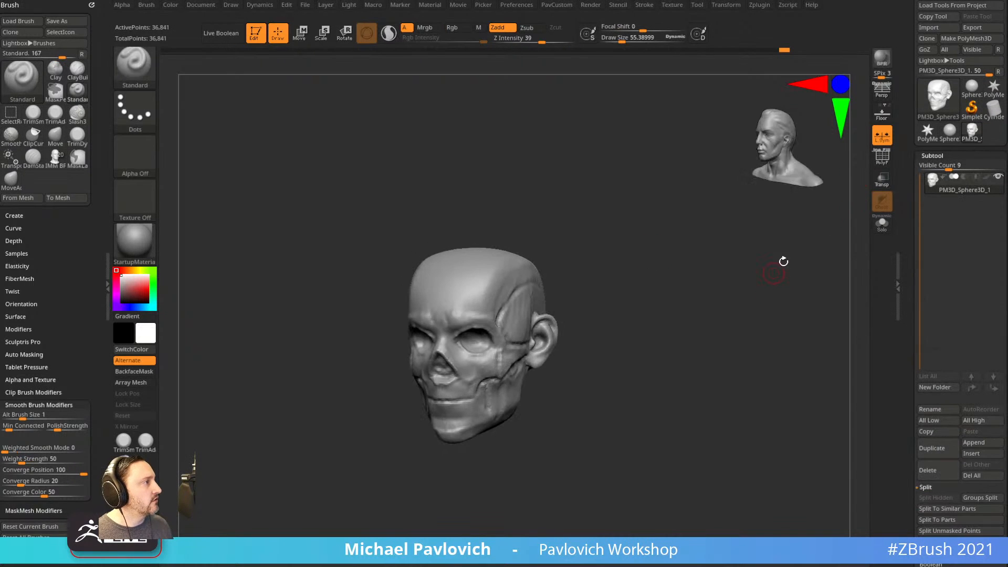
click(927, 41)
mouse_move(850, 204)
alt+mouse_down()
mouse_move(681, 320)
mouse_move(720, 333)
alt+mouse_up()
click(975, 135)
click(992, 134)
drag(683, 276, 737, 368)
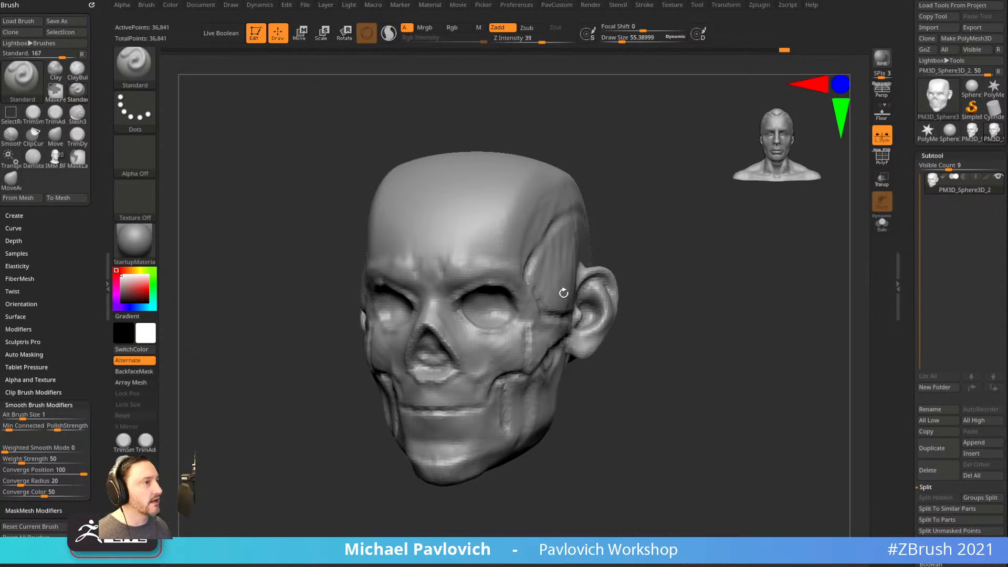
mouse_move(707, 332)
mouse_down()
mouse_move(734, 349)
mouse_move(730, 363)
mouse_move(723, 358)
mouse_move(751, 313)
mouse_move(743, 302)
mouse_move(709, 323)
mouse_move(693, 350)
mouse_move(709, 360)
mouse_up()
key(s)
Insert mirrored Sphere32 eyes into the sockets and split them into their own subtool.
key(b)
key(i)
key(p)
key(m)
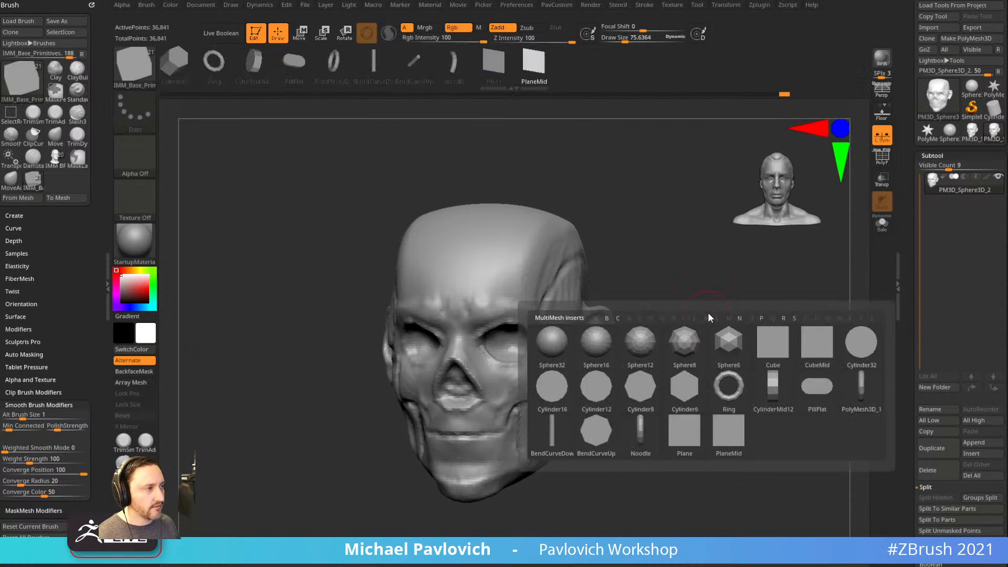
click(559, 351)
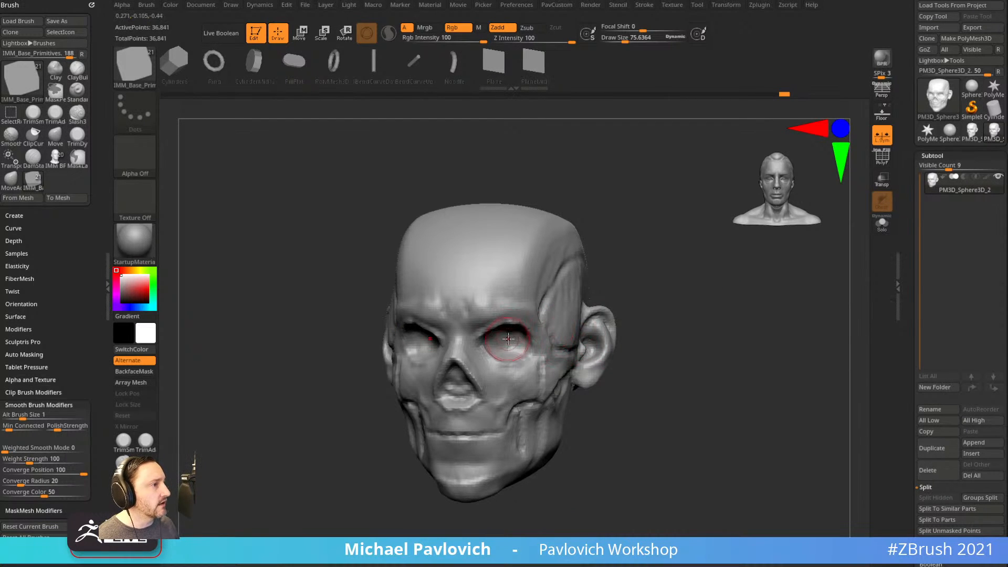
shift+drag(645, 311, 606, 319)
drag(505, 345, 518, 362)
key(grave)
click(682, 310)
Move the mirrored eyes into place in the sockets from front and side views.
alt+drag(658, 347, 685, 368)
key(w)
drag(548, 385, 541, 383)
drag(678, 308, 571, 292)
drag(539, 379, 542, 372)
key(q)
drag(370, 434, 475, 429)
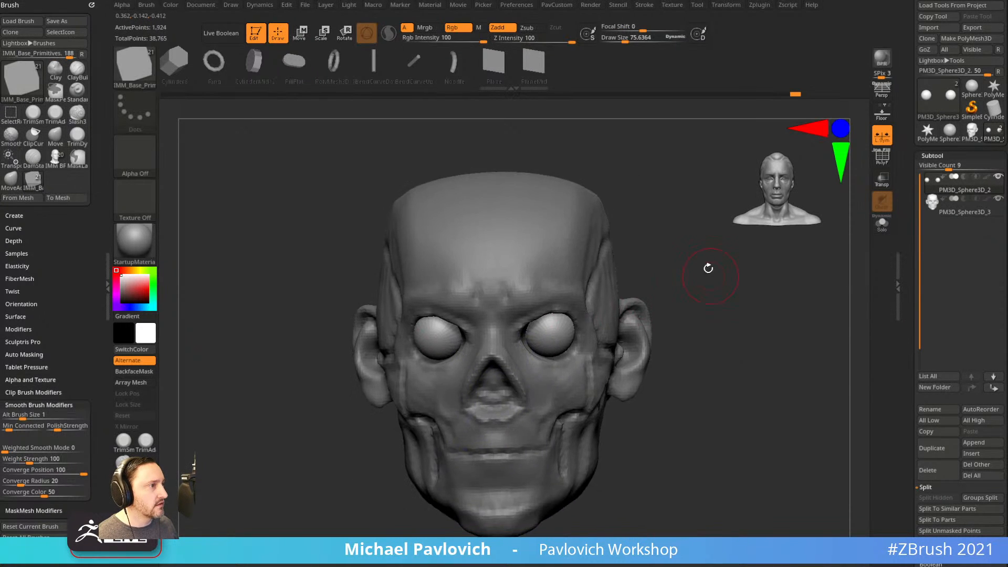
Rotate the eyes about 11 degrees and scale them down slightly to fit.
alt+drag(709, 275, 712, 292)
key(w)
mouse_move(546, 310)
mouse_down()
mouse_move(544, 300)
mouse_move(588, 291)
mouse_up()
key(q)
key(w)
drag(547, 332, 542, 330)
key(q)
mouse_move(759, 299)
alt+mouse_down()
mouse_move(761, 320)
mouse_move(728, 320)
mouse_move(733, 331)
alt+mouse_up()
key(s)
mouse_move(741, 331)
mouse_down()
mouse_move(772, 314)
mouse_move(727, 332)
mouse_up()
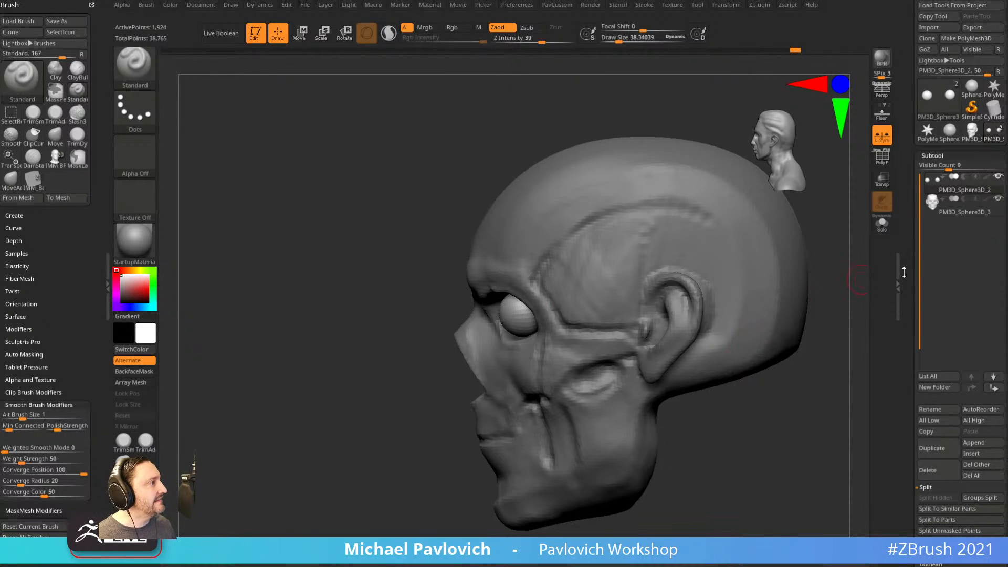
Duplicate the eye subtool and trim the copy into a partial cap with TrimCurve.
scroll(903, 268, down, 1)
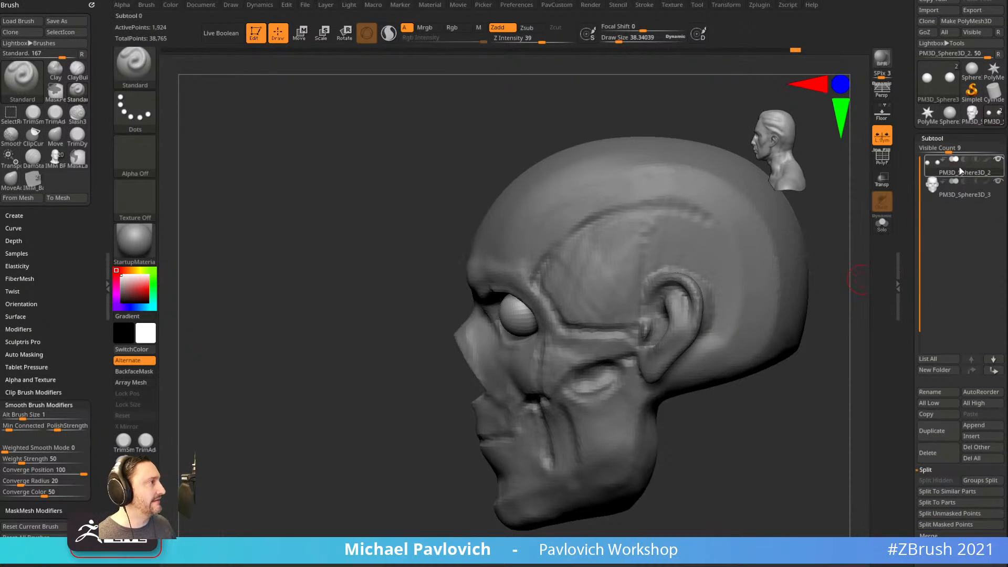
click(952, 433)
alt+drag(869, 331, 785, 343)
click(883, 163)
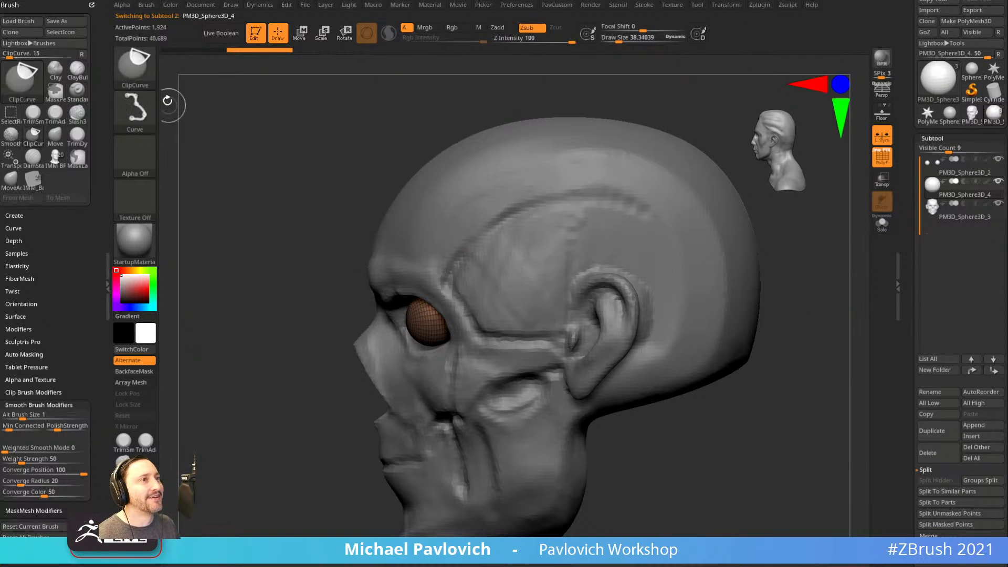
ctrl+shift+click(141, 72)
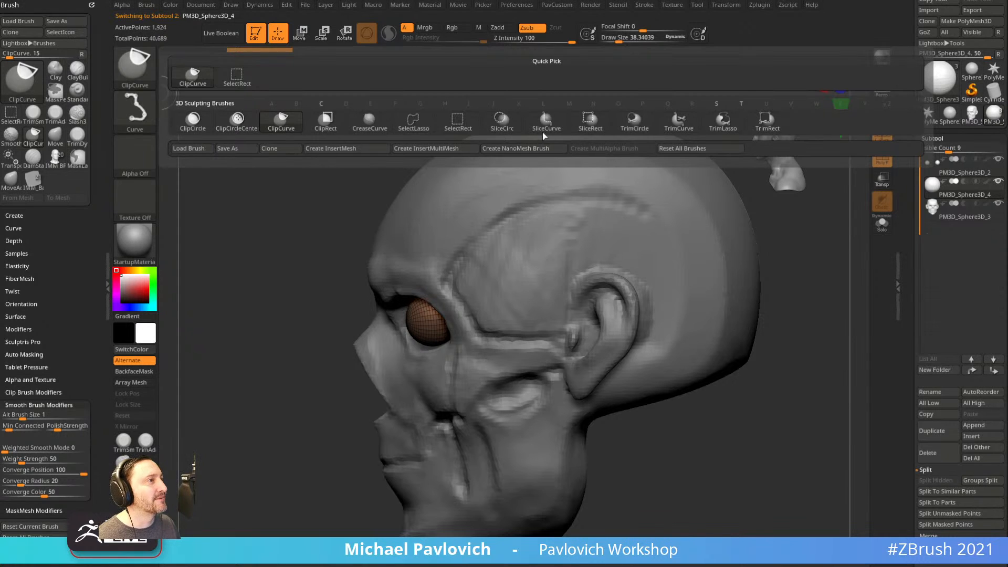
ctrl+shift+click(544, 132)
ctrl+shift+click(674, 127)
drag(794, 272, 765, 322)
mouse_move(688, 472)
ctrl+shift+mouse_down()
mouse_move(299, 266)
mouse_move(329, 254)
mouse_move(300, 288)
mouse_move(310, 287)
ctrl+shift+mouse_up()
mouse_move(801, 367)
shift+mouse_down()
mouse_move(792, 340)
mouse_move(769, 345)
shift+mouse_up()
Duplicate the PM3D_Sphere3D_2 eyes again, trim that copy into a cap, and set brush size about 22.
click(948, 166)
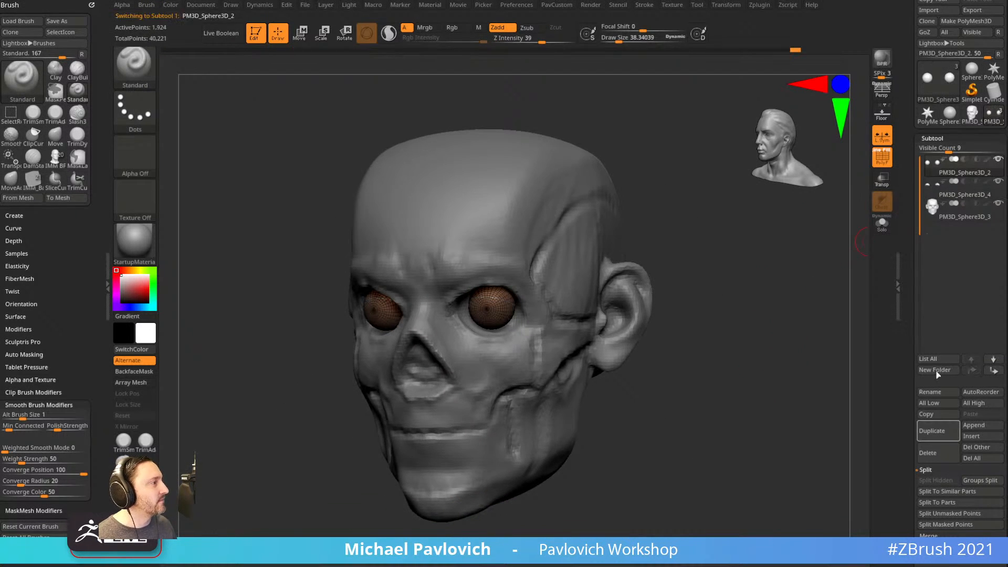
click(933, 433)
drag(666, 288, 612, 322)
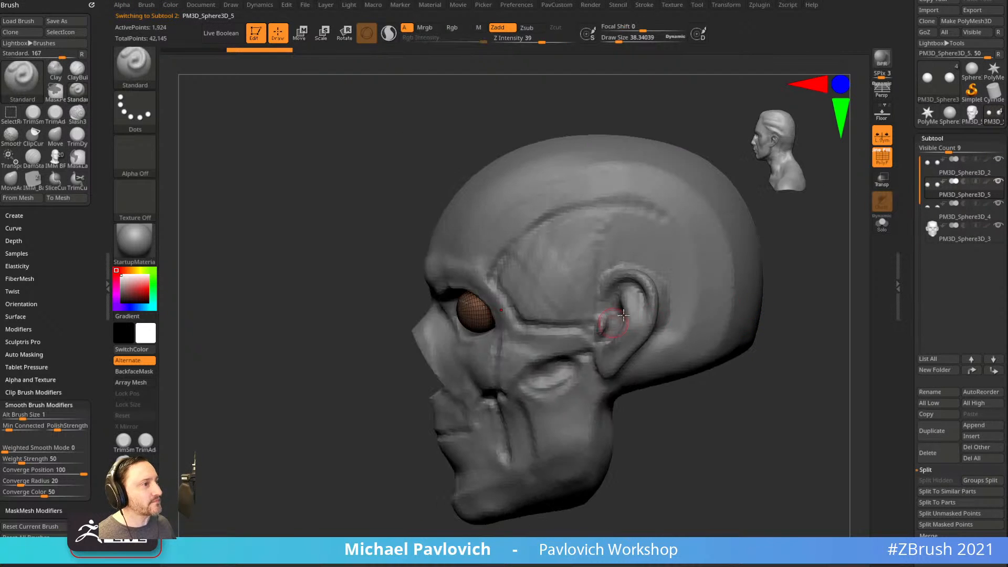
drag(864, 249, 821, 289)
alt+drag(848, 225, 802, 240)
ctrl+shift+drag(257, 460, 659, 244)
mouse_move(644, 467)
shift+mouse_down()
mouse_move(698, 478)
mouse_move(747, 416)
mouse_move(766, 308)
mouse_move(752, 271)
shift+mouse_up()
key(s)
mouse_move(755, 246)
alt+mouse_down()
mouse_move(782, 271)
mouse_move(810, 227)
alt+mouse_up()
Switch to the ZModeler brush with its action set to move points.
key(b)
key(z)
key(m)
mouse_move(724, 296)
alt+mouse_down()
mouse_move(766, 294)
mouse_move(722, 268)
mouse_move(711, 319)
mouse_move(727, 346)
alt+mouse_up()
key(space)
click(573, 267)
Crease the eyelid edge loops with ZModeler, including the upper lid, and insert extra points.
key(space)
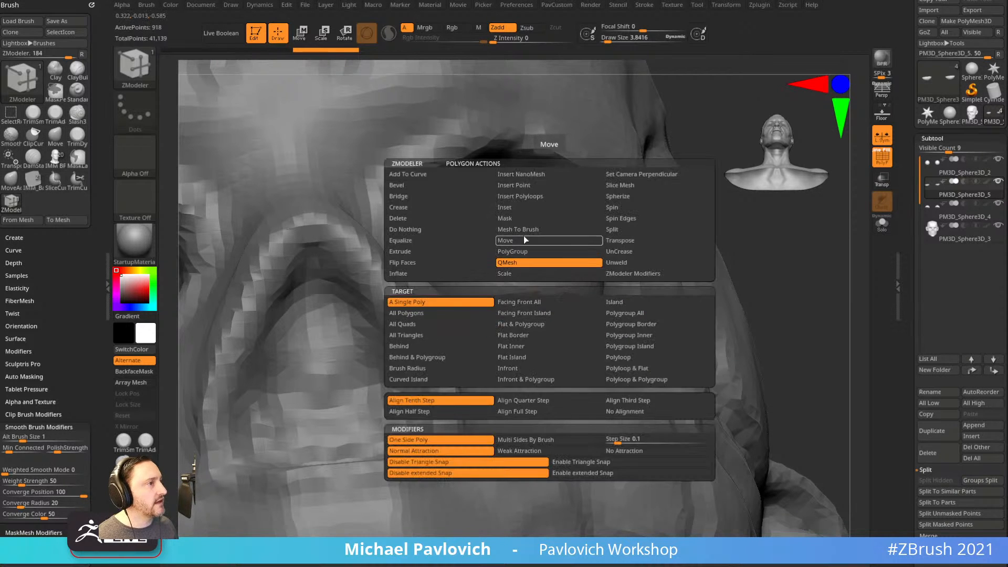
click(625, 313)
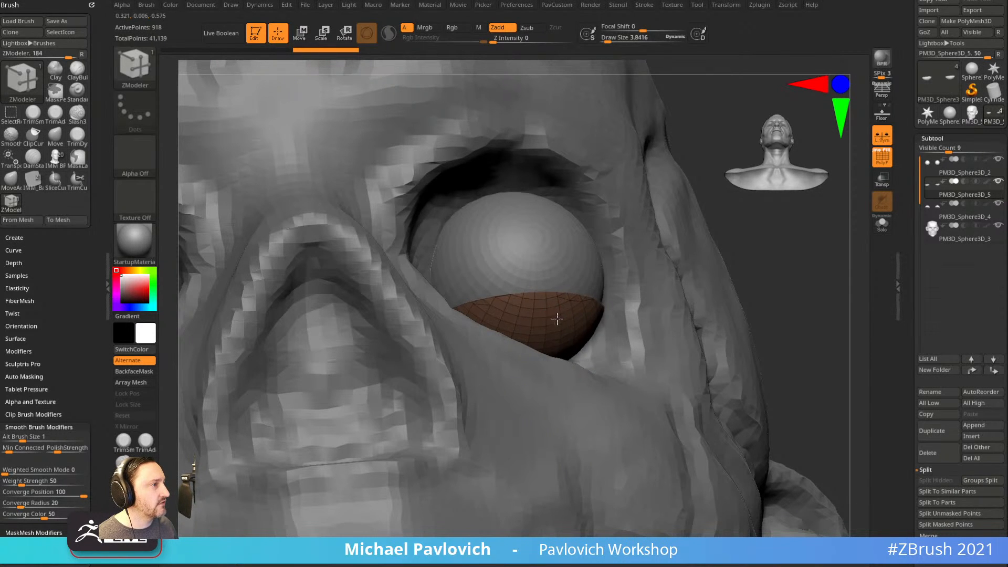
click(558, 320)
mouse_move(788, 315)
alt+mouse_down()
mouse_move(774, 283)
mouse_move(778, 315)
alt+mouse_up()
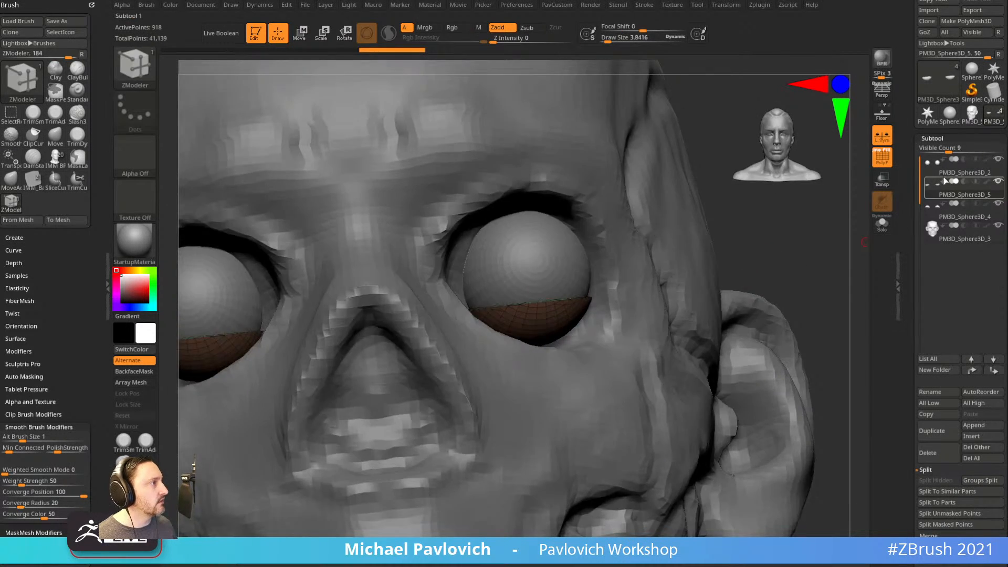
click(942, 212)
mouse_move(795, 260)
alt+mouse_down()
mouse_move(805, 268)
mouse_move(782, 313)
mouse_move(781, 285)
mouse_move(797, 311)
mouse_move(728, 295)
alt+mouse_up()
click(547, 253)
click(548, 311)
With the Move brush, pull the upper lids toward the nose, up and outward over the eyeballs.
key(b)
key(m)
key(v)
drag(284, 328, 341, 349)
drag(515, 312, 509, 331)
key(s)
drag(544, 269, 539, 284)
mouse_move(537, 279)
mouse_down()
mouse_move(588, 292)
mouse_move(580, 306)
mouse_up()
key(s)
Select the lower-eyelid subtool to check the lids, then make the head mesh active with Standard.
drag(796, 254, 765, 258)
alt+click(568, 320)
drag(384, 415, 512, 322)
key(s)
right_drag(638, 308, 674, 297)
mouse_move(590, 312)
right_down()
mouse_move(604, 297)
mouse_move(420, 367)
mouse_move(563, 313)
mouse_move(823, 304)
mouse_move(603, 304)
right_up()
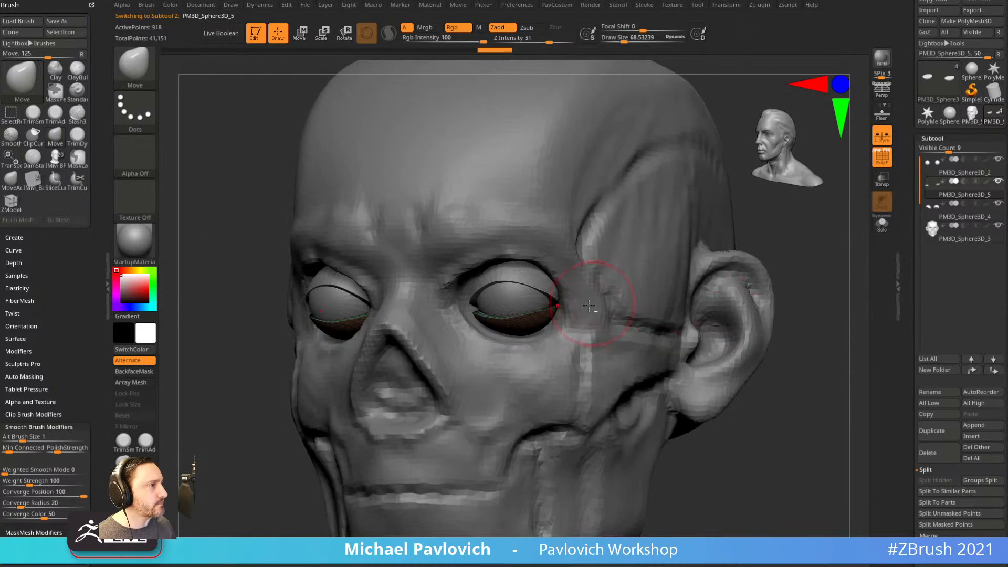
key(b)
key(s)
key(t)
alt+click(656, 279)
ctrl+right_drag(741, 284, 749, 258)
mouse_move(748, 257)
right_down()
mouse_move(811, 275)
mouse_move(789, 300)
mouse_move(572, 298)
mouse_move(700, 269)
right_up()
Hide the polygroup wireframe and frame the inner eye corner, undoing a stray stroke.
click(881, 160)
mouse_move(545, 311)
right_down()
mouse_move(858, 261)
mouse_move(780, 261)
mouse_move(577, 329)
right_up()
key(b)
key(m)
key(v)
drag(778, 261, 756, 278)
key(b)
key(s)
key(t)
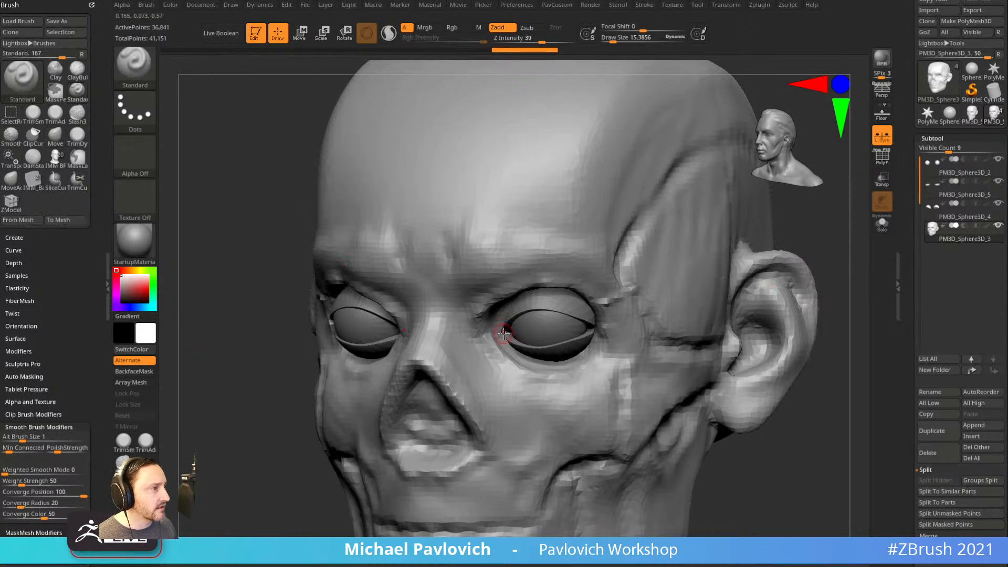
key(ctrl+shift+z)
key(ctrl+shift+z)
right_drag(790, 287, 744, 290)
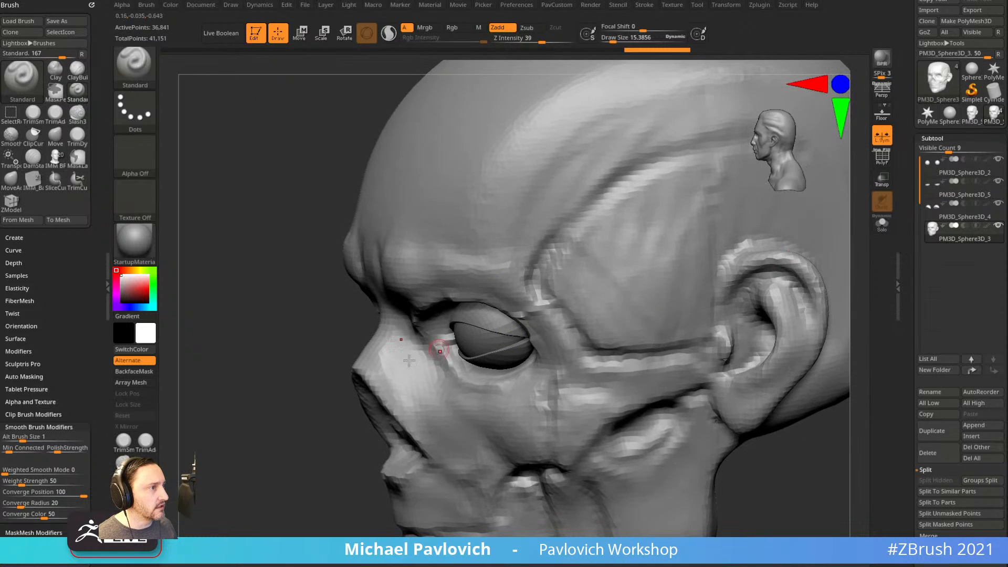
key(ctrl+z)
Move the flesh between nose and eye, then sculpt the inner eye corner with Standard.
key(b)
key(m)
key(v)
drag(420, 346, 439, 342)
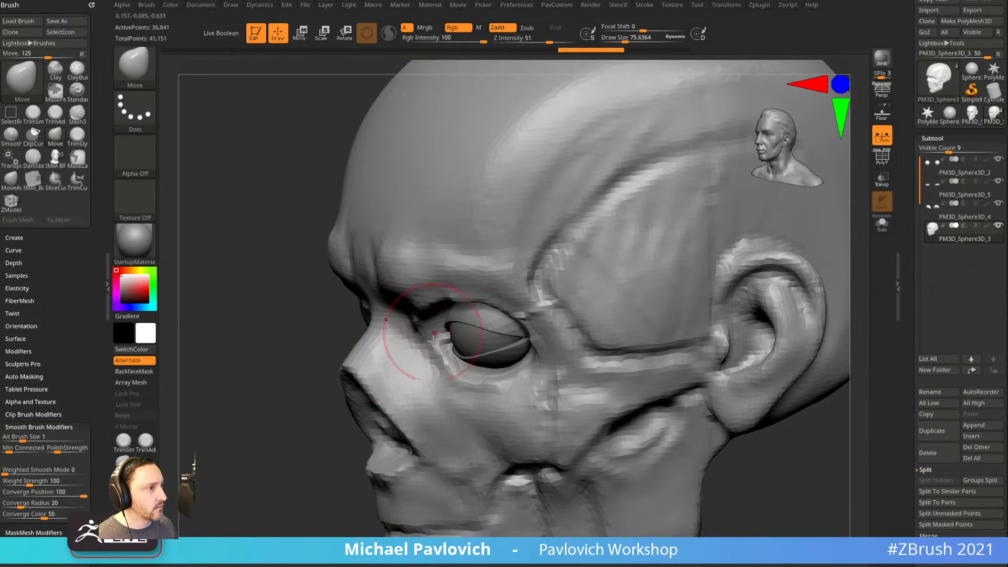
drag(293, 432, 344, 433)
key(b)
key(s)
key(t)
drag(446, 369, 454, 379)
mouse_move(797, 338)
shift+mouse_down()
mouse_move(809, 335)
mouse_move(773, 343)
shift+mouse_up()
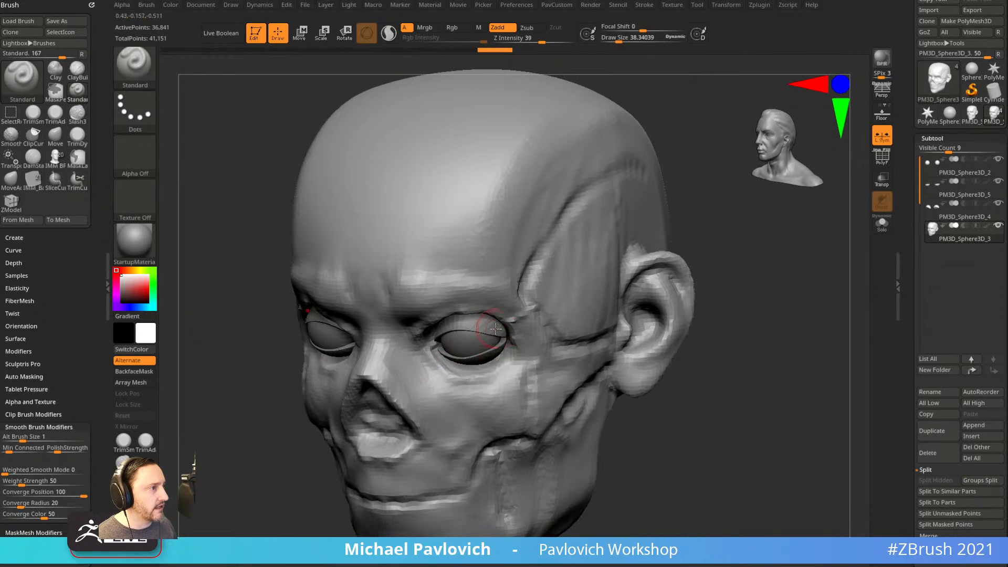
right_drag(486, 334, 470, 300)
shift+drag(804, 297, 682, 273)
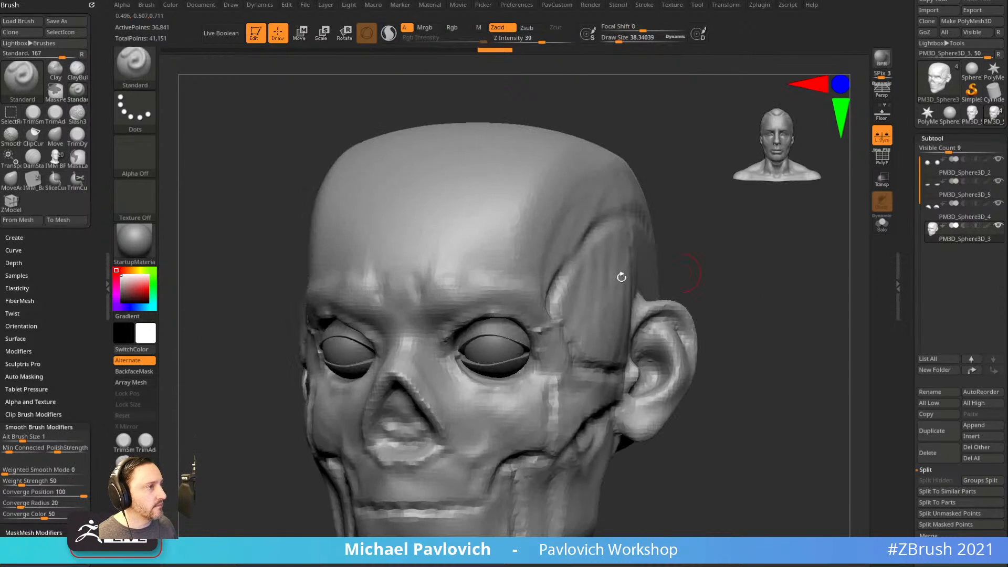
Build up the brow ridge with short Clay strokes, then return to a smaller Standard brush.
key(b)
key(c)
key(l)
mouse_move(526, 297)
mouse_down()
mouse_move(499, 270)
mouse_move(447, 280)
mouse_up()
shift+drag(718, 252, 727, 283)
mouse_move(728, 284)
alt+mouse_down()
mouse_move(728, 248)
mouse_move(520, 265)
mouse_move(625, 286)
mouse_move(772, 291)
mouse_move(768, 279)
alt+mouse_up()
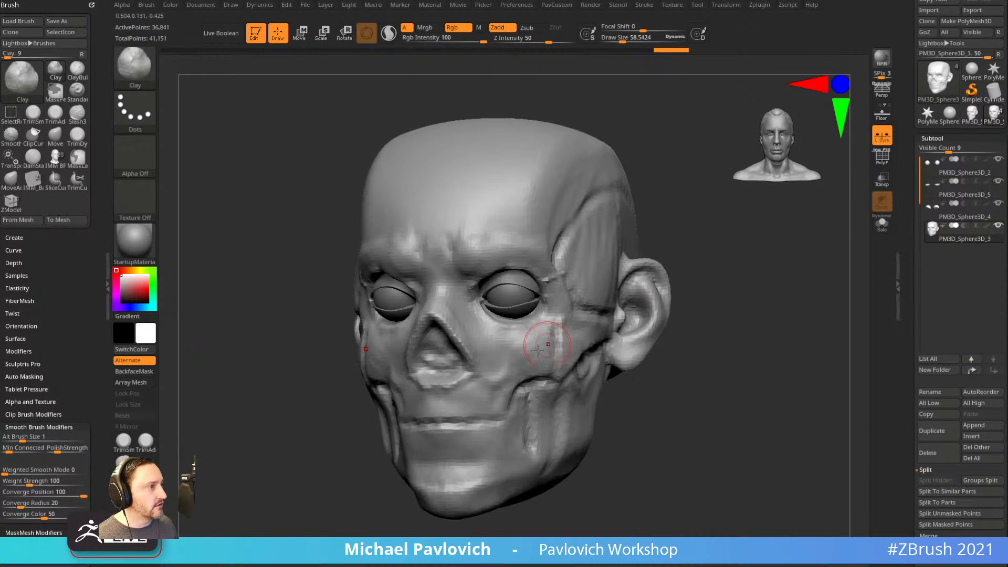
drag(749, 349, 733, 351)
key(b)
key(s)
key(t)
key(bracketleft)
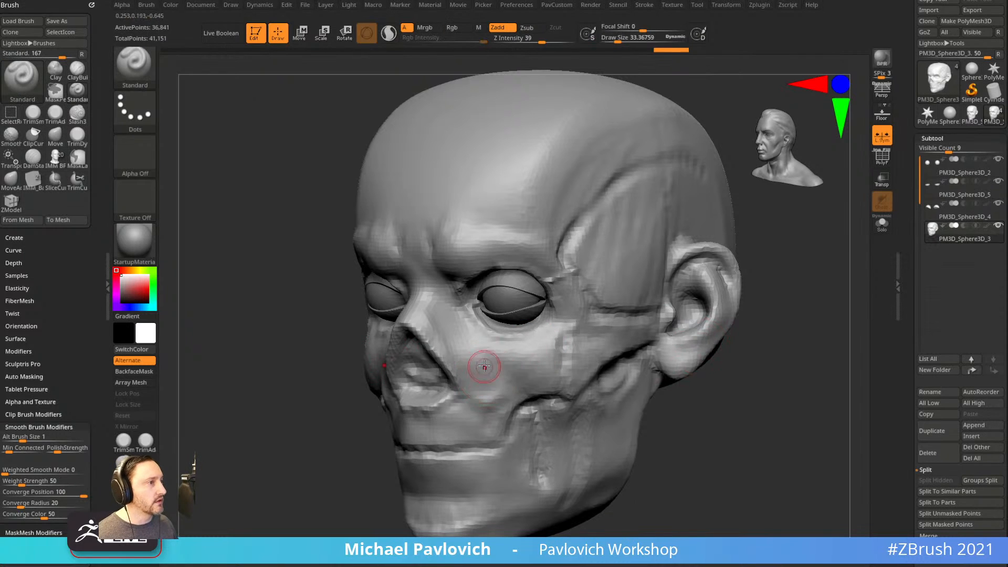
drag(727, 413, 544, 390)
drag(682, 405, 696, 391)
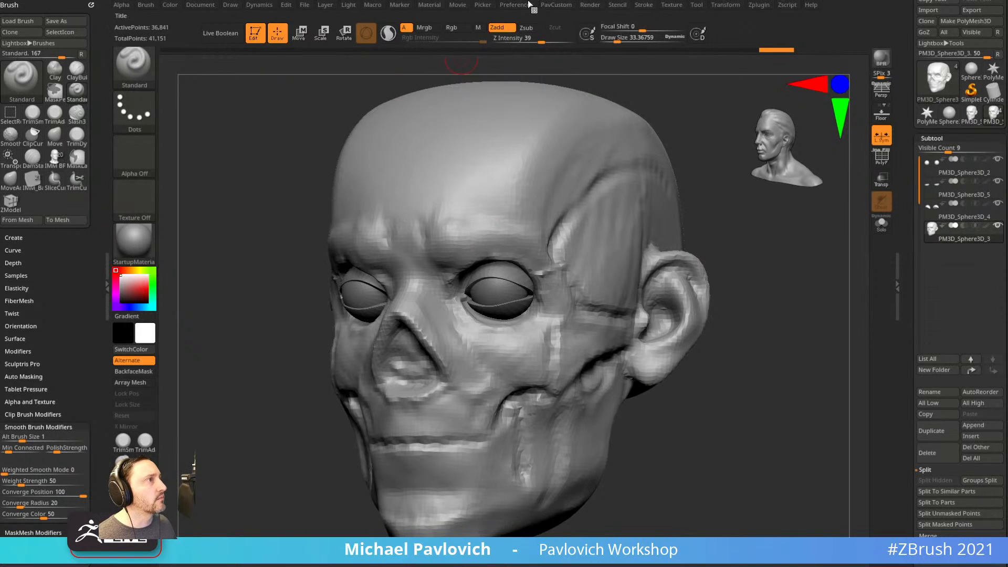
click(527, 5)
Set the orientation figure to the skull model in the CamView preferences.
click(539, 430)
click(539, 430)
click(539, 430)
click(539, 430)
click(539, 429)
click(539, 430)
click(539, 430)
click(538, 430)
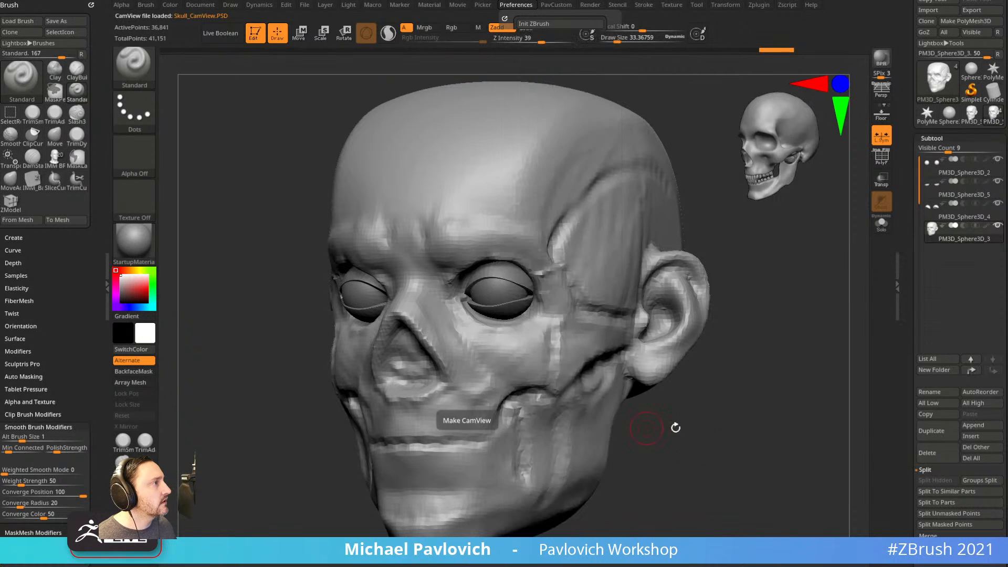
From the side, Move-brush the nose profile inward and nudge the nose base and upper lip.
mouse_move(796, 285)
mouse_down()
mouse_move(772, 401)
mouse_move(813, 415)
mouse_move(749, 419)
mouse_move(761, 368)
mouse_up()
key(s)
drag(574, 380, 580, 378)
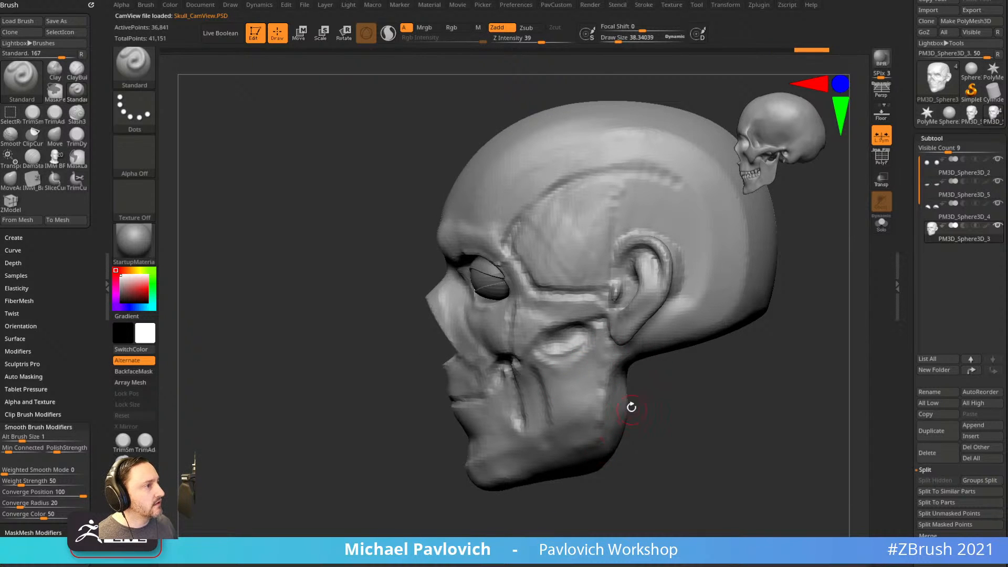
ctrl+right_drag(436, 329, 461, 359)
key(b)
key(m)
key(v)
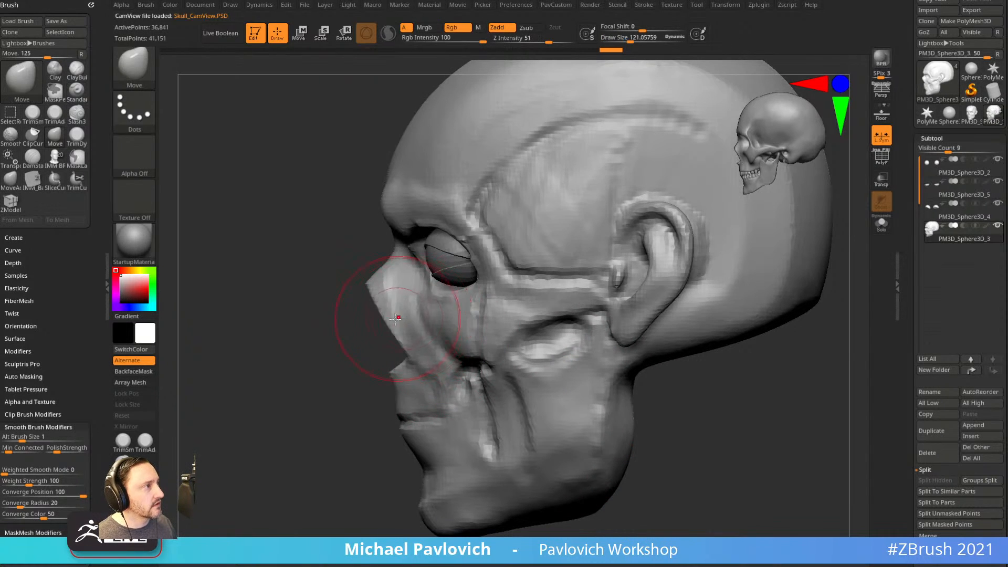
mouse_move(384, 303)
mouse_down()
mouse_move(406, 336)
mouse_move(408, 369)
mouse_up()
key([)
ctrl+right_drag(351, 417, 351, 388)
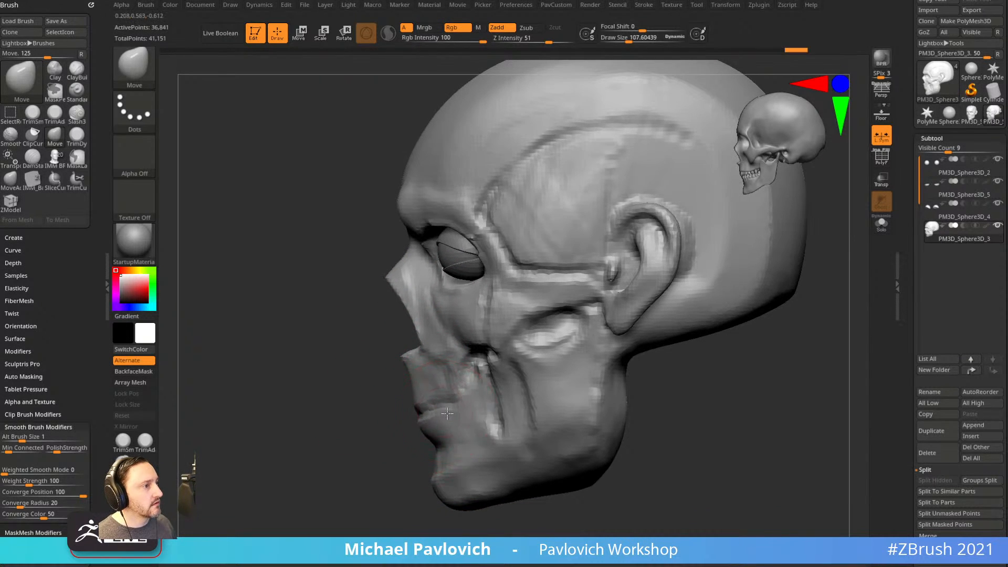
key(ctrl+z)
key(ctrl+z)
key(ctrl+z)
Pull the chin tip down and forward and refine the jaw profile.
drag(434, 458, 446, 497)
mouse_move(571, 532)
ctrl+right_down()
mouse_move(567, 515)
mouse_move(669, 452)
ctrl+right_up()
mouse_move(668, 453)
ctrl+right_down()
mouse_move(695, 446)
mouse_move(684, 486)
ctrl+right_up()
right_drag(686, 413, 625, 405)
ctrl+right_drag(625, 405, 623, 417)
Sculpt hollows into the cheeks with a smaller Standard brush from the front.
key(b)
key(s)
key(t)
key(bracketleft)
key(bracketleft)
key(bracketleft)
key(bracketleft)
key(bracketleft)
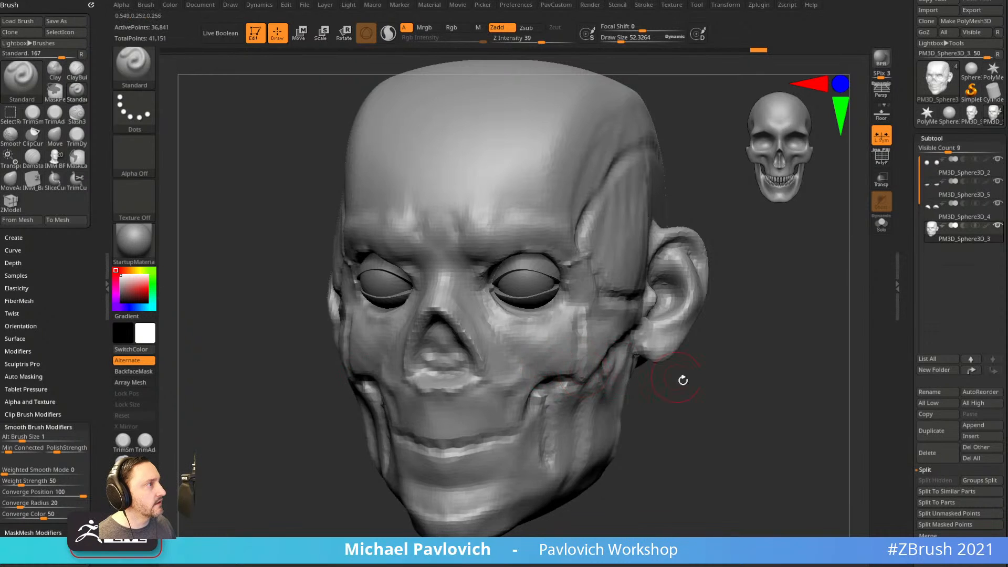
shift+right_drag(674, 375, 367, 353)
mouse_move(318, 317)
mouse_down()
mouse_move(333, 365)
mouse_move(374, 369)
mouse_up()
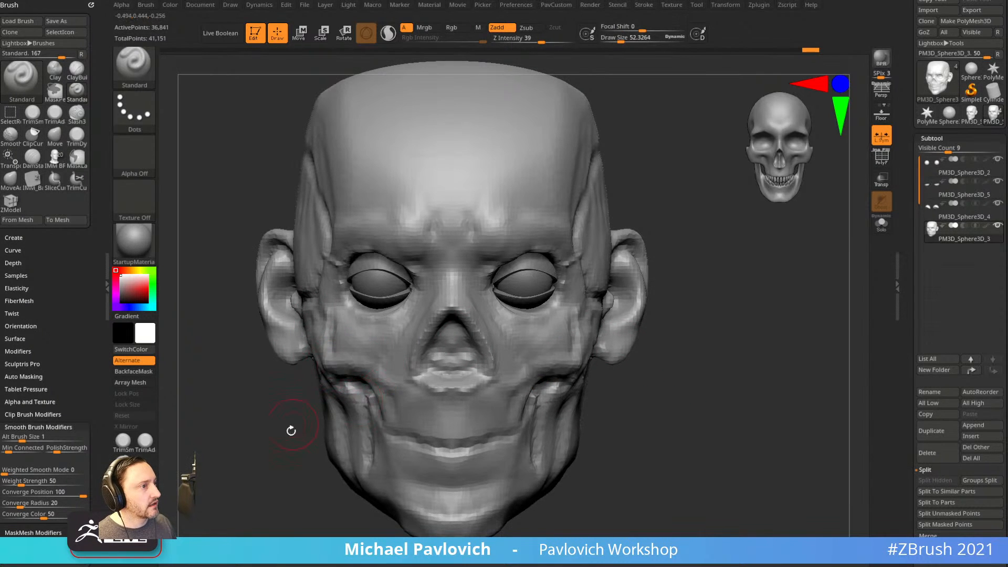
right_drag(295, 421, 363, 404)
Pull out the jaw muscle with Move, then carve the cheek hollows symmetrically with Standard.
key(b)
key(m)
key(v)
drag(309, 402, 316, 370)
shift+right_drag(365, 358, 353, 361)
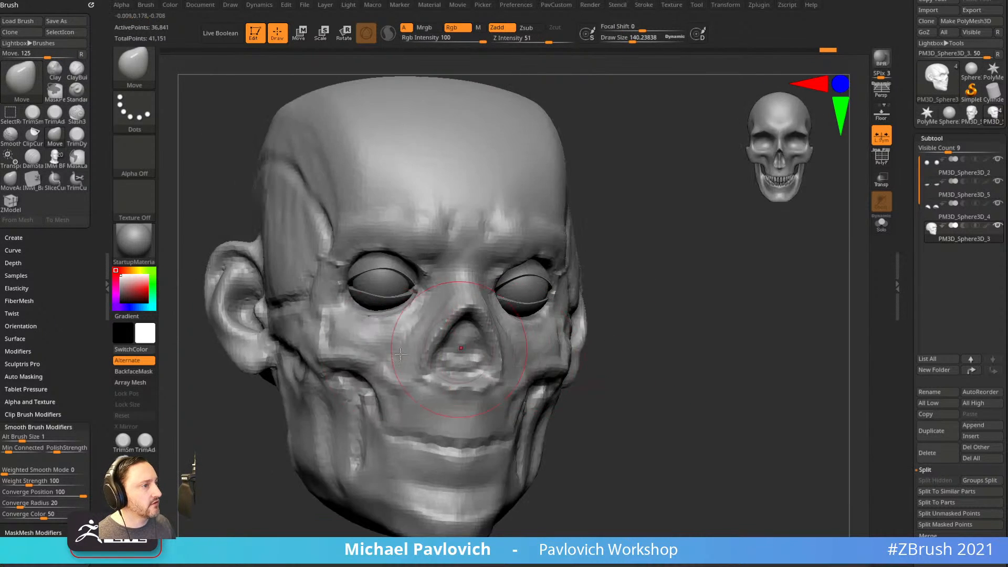
key(b)
key(s)
key(t)
key(bracketleft)
key(bracketleft)
key(bracketleft)
drag(337, 361, 388, 399)
mouse_move(670, 395)
right_down()
mouse_move(660, 408)
mouse_move(500, 426)
mouse_move(692, 370)
mouse_move(713, 336)
mouse_move(704, 405)
mouse_move(750, 396)
mouse_move(739, 389)
right_up()
Inflate the lower eyelid subtool and pull it with Move to fit around the eye.
alt+click(530, 316)
ctrl+right_drag(762, 331, 763, 359)
key(b)
key(i)
key(n)
key(s)
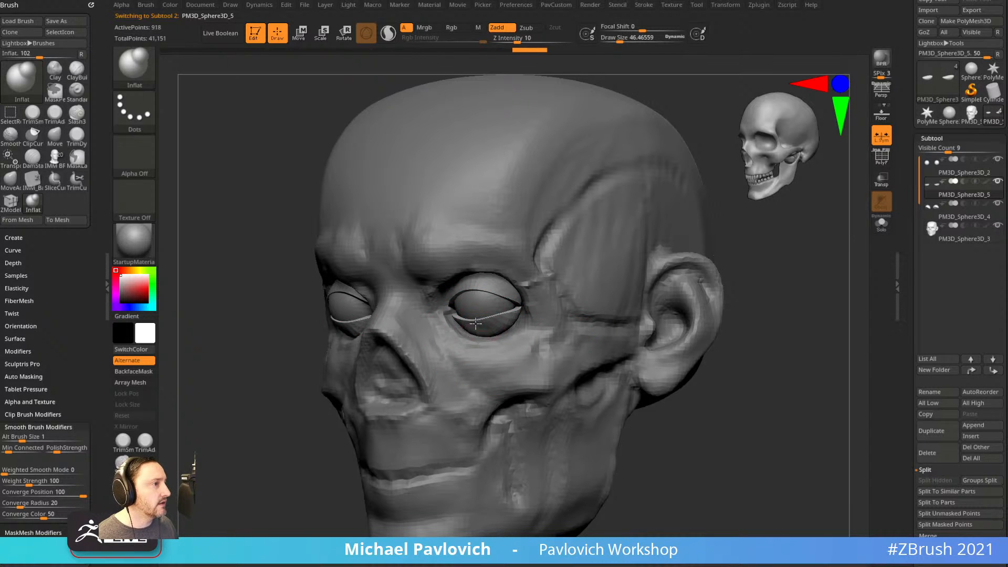
right_drag(678, 378, 633, 353)
right_drag(738, 341, 512, 332)
key(b)
key(m)
key(v)
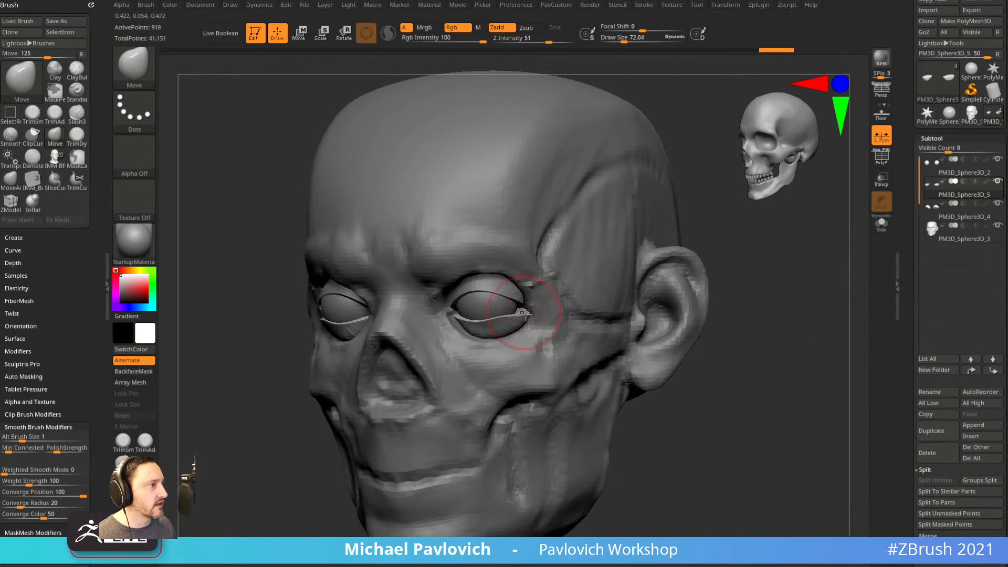
right_drag(708, 390, 520, 313)
Select the eyeball, check both eyes from front and side, and pick a smaller Standard brush.
alt+click(527, 300)
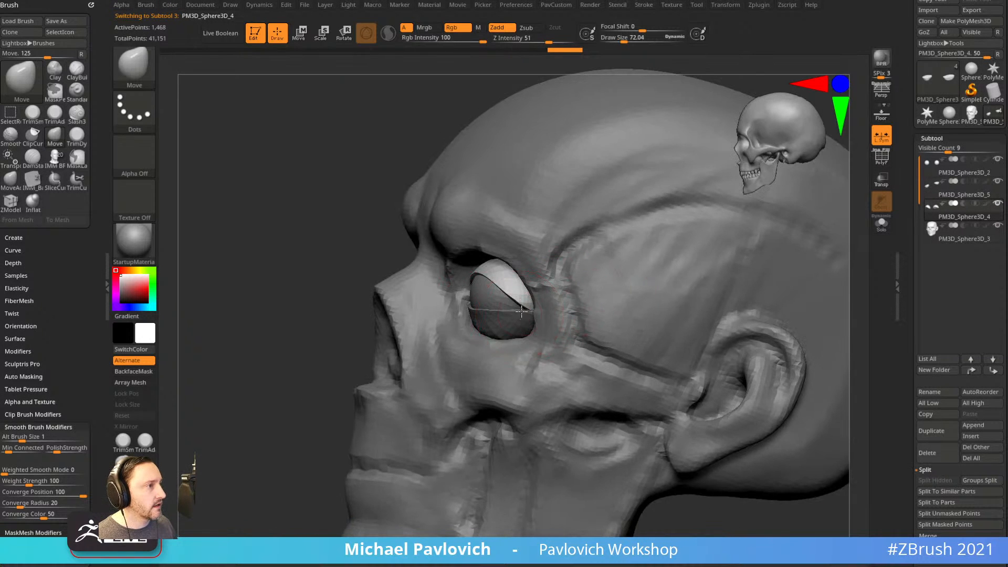
mouse_move(309, 377)
right_down()
mouse_move(537, 295)
mouse_move(528, 246)
mouse_move(539, 191)
right_up()
mouse_move(505, 289)
right_down()
mouse_move(496, 296)
mouse_move(656, 462)
mouse_move(714, 484)
mouse_move(761, 439)
mouse_move(734, 431)
mouse_move(716, 446)
mouse_move(729, 429)
right_up()
key(bracketleft)
key(bracketleft)
key(b)
key(s)
key(t)
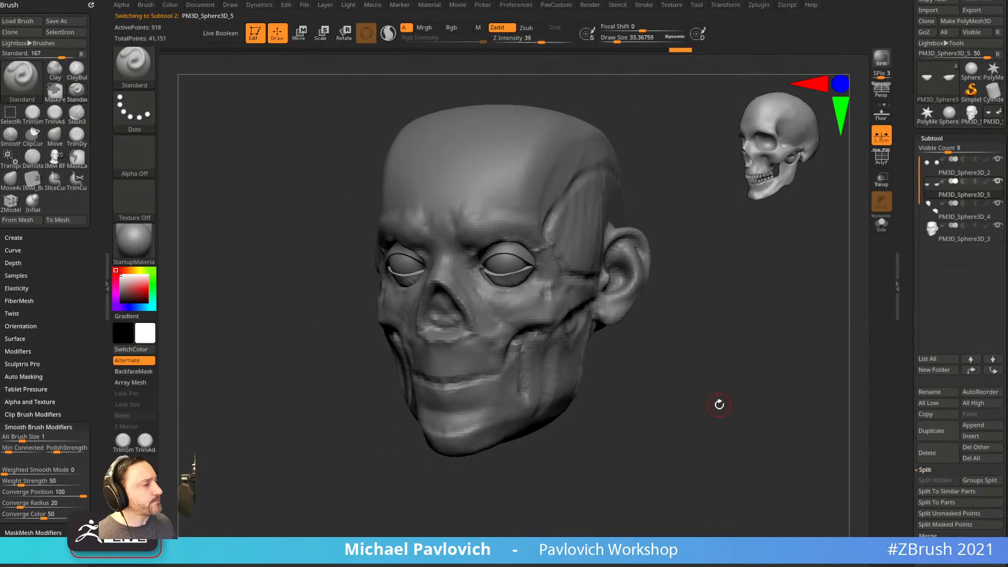
shift+right_drag(705, 388, 718, 405)
DynaMesh the head subtool to an even 57,467-point topology.
alt+click(530, 313)
alt+right_drag(648, 295, 707, 266)
right_drag(371, 326, 268, 419)
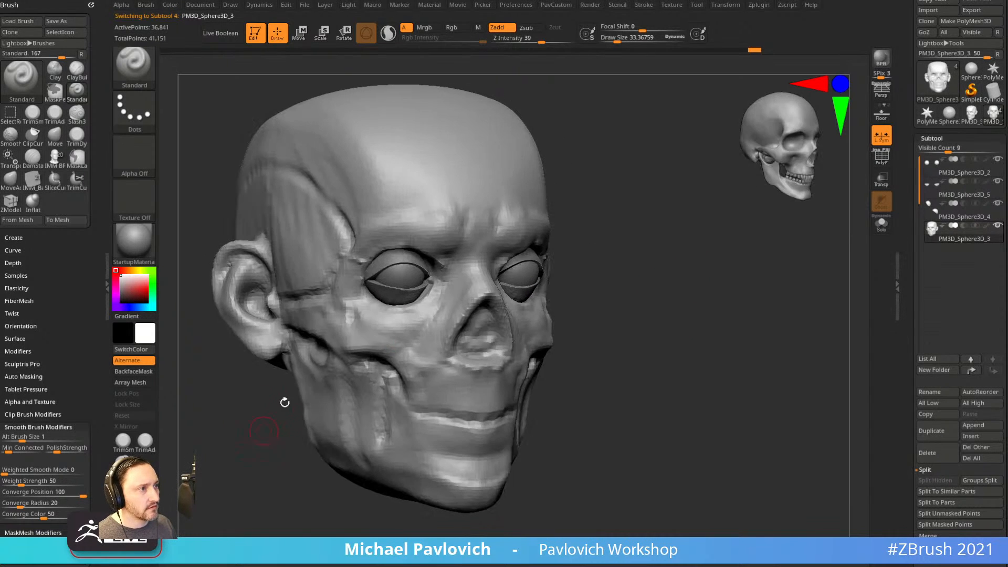
key(grave)
drag(646, 212, 685, 248)
shift+right_drag(685, 249, 702, 308)
mouse_move(702, 268)
alt+right_down()
mouse_move(685, 259)
mouse_move(695, 276)
mouse_move(686, 259)
alt+right_up()
ctrl+right_drag(686, 259, 704, 271)
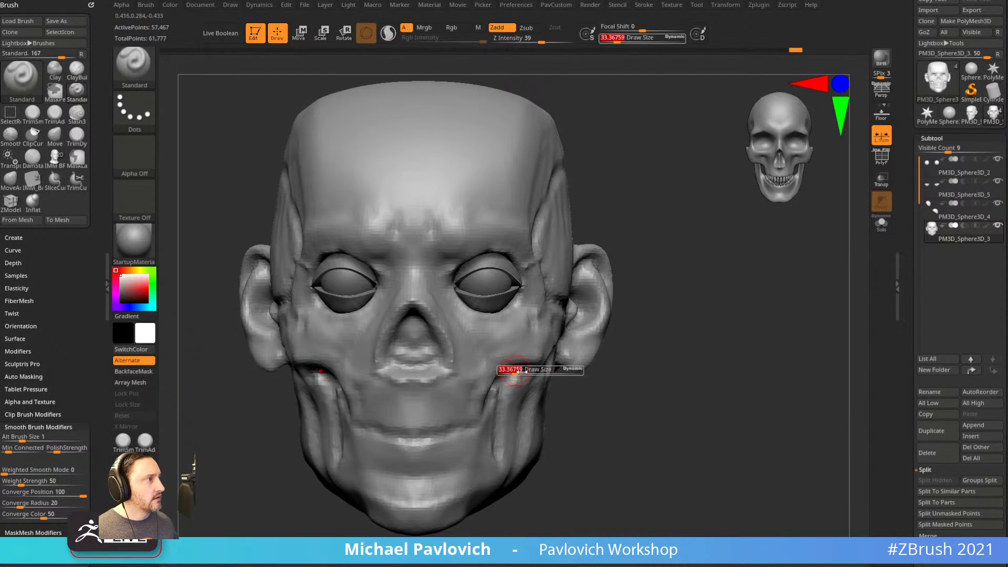
Reshape the cheeks and jaw, alternating Move and Standard brushes.
key(b)
key(m)
key(v)
mouse_move(518, 361)
right_down()
mouse_move(519, 312)
mouse_move(676, 311)
mouse_move(427, 342)
right_up()
key(b)
key(s)
key(t)
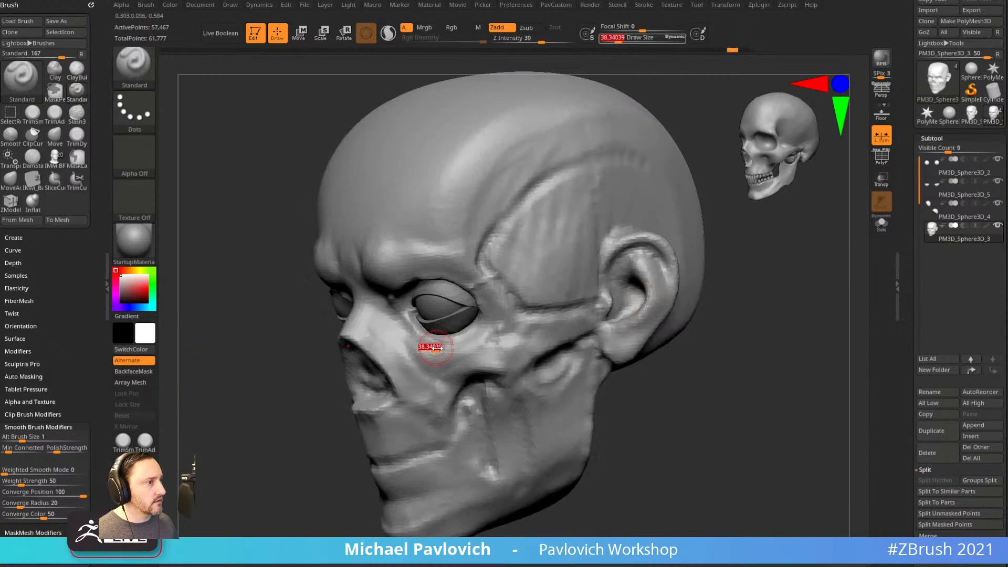
right_drag(274, 439, 491, 331)
key(b)
key(m)
key(v)
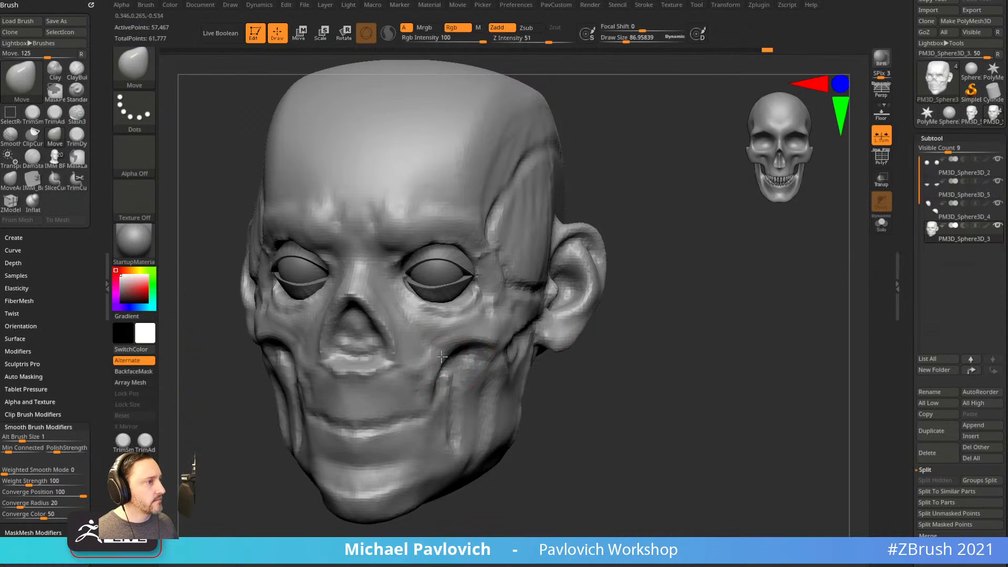
right_drag(474, 342, 603, 349)
Sculpt tooth-like bumps along the mouth with the Standard brush.
key(b)
key(s)
key(t)
drag(336, 403, 352, 403)
right_drag(543, 376, 541, 369)
drag(362, 405, 391, 410)
mouse_move(688, 348)
right_down()
mouse_move(677, 347)
mouse_move(670, 367)
mouse_move(660, 354)
mouse_move(639, 365)
mouse_move(686, 361)
mouse_move(671, 354)
right_up()
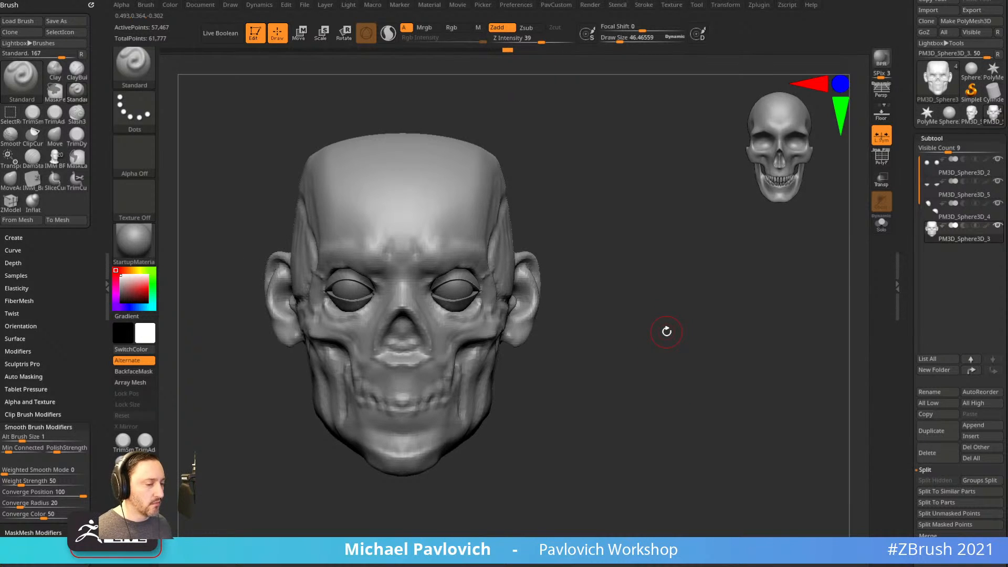
Clear the head from the canvas and load the anatomy .ZTL from LightBox Tool.
click(255, 32)
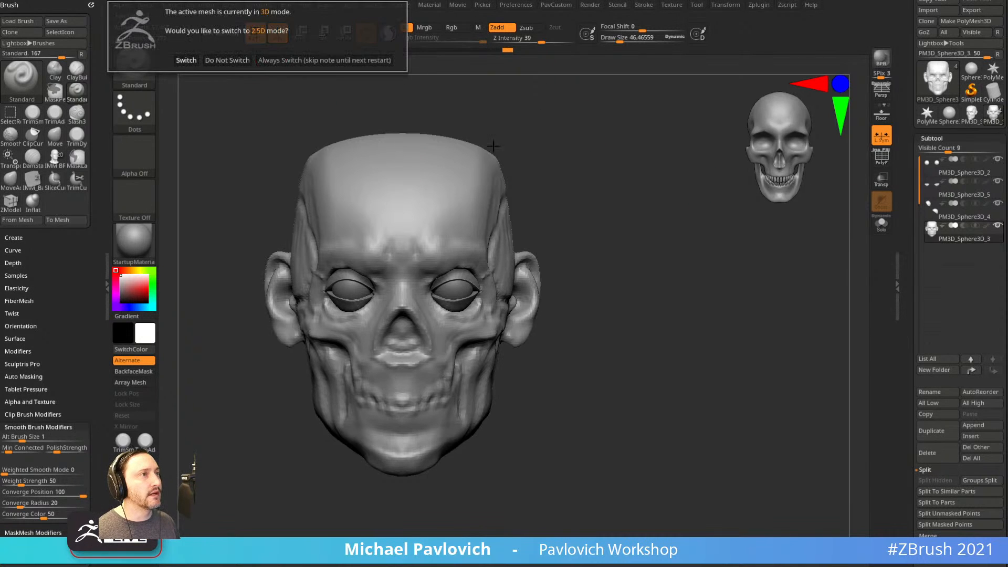
click(264, 62)
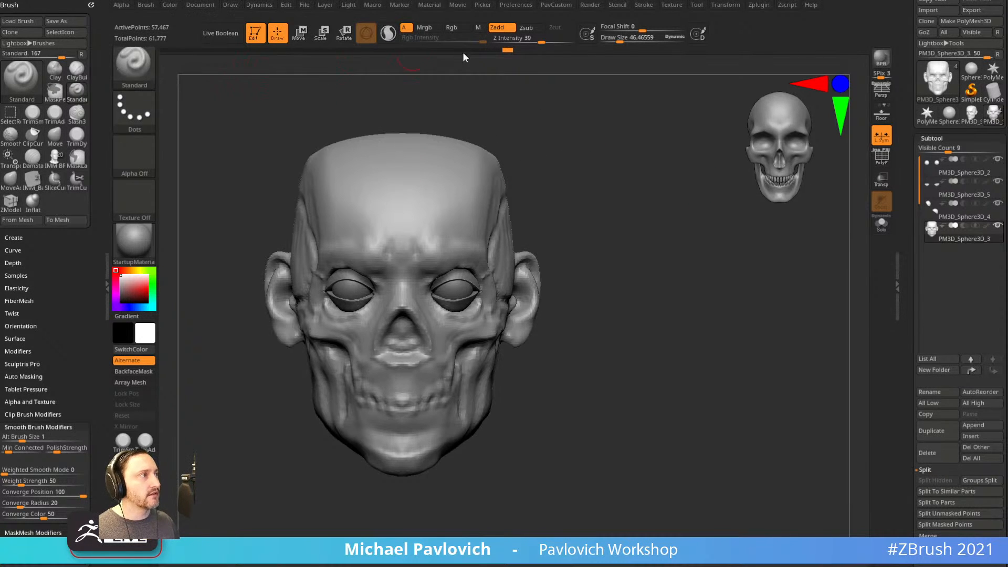
click(257, 40)
click(324, 60)
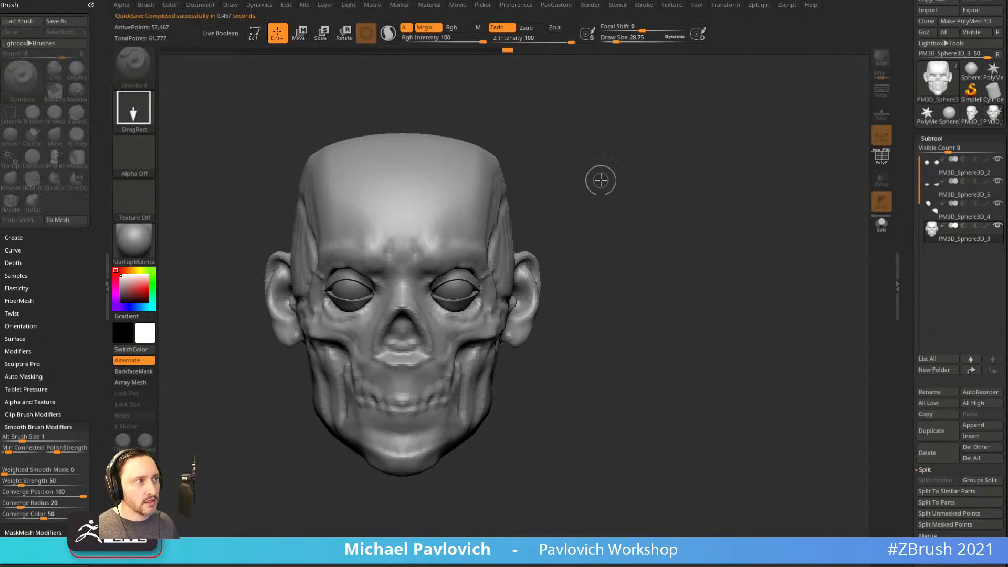
key(ctrl+n)
key(comma)
click(261, 64)
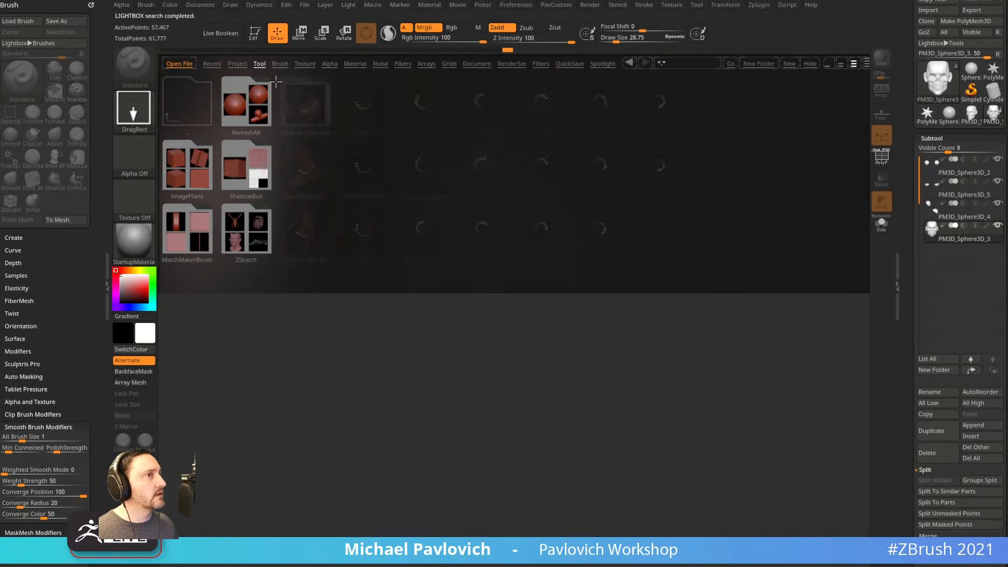
double_click(484, 109)
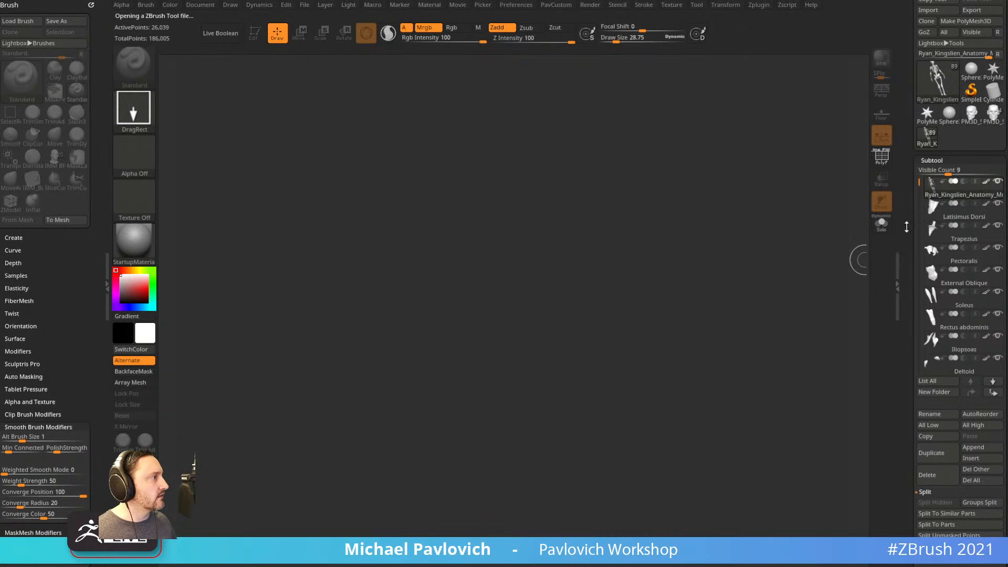
Delete all other subtools with Del Other, keeping only the skeleton, and view it side-on.
scroll(951, 297, down, 3)
click(968, 310)
click(838, 329)
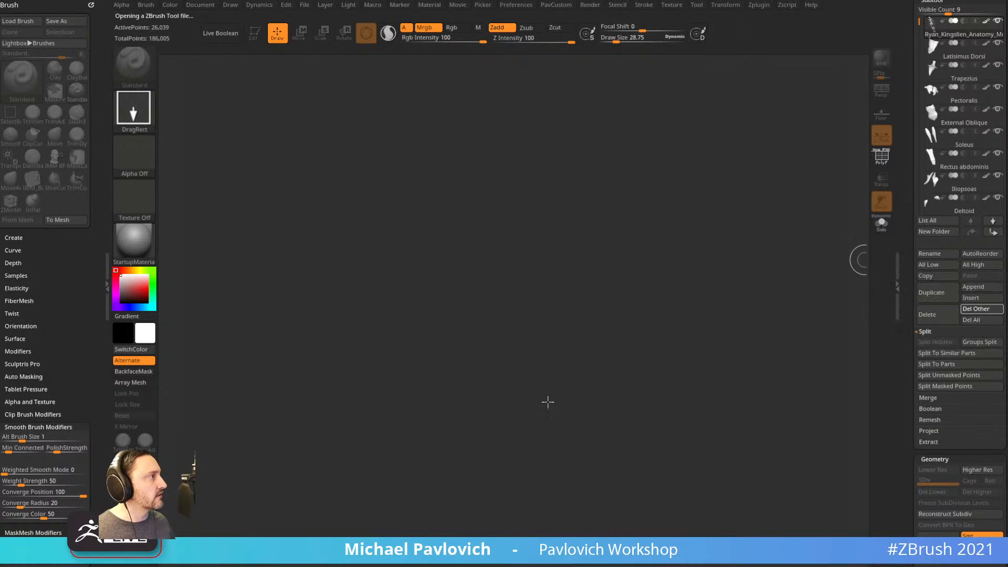
click(255, 33)
drag(729, 198, 694, 242)
Hide all but the skull, neck and ribcage with SelectLasso, then Del Hidden.
key(ctrl+shift+b)
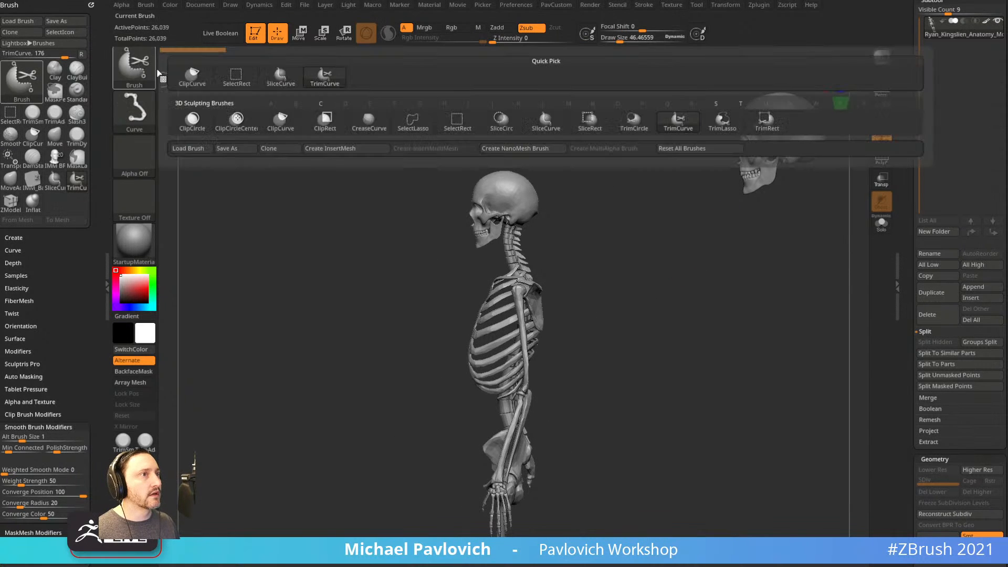
click(413, 121)
mouse_move(619, 243)
ctrl+shift+mouse_down()
mouse_move(441, 207)
mouse_move(619, 286)
ctrl+shift+mouse_up()
mouse_move(706, 284)
mouse_down()
mouse_move(658, 275)
mouse_move(669, 263)
mouse_move(673, 275)
mouse_up()
key(ctrl+shift+a)
key(ctrl+shift)
key(3)
click(646, 247)
Trim the right forearm with TrimCurve and mirror the cut so both arms match.
click(148, 83)
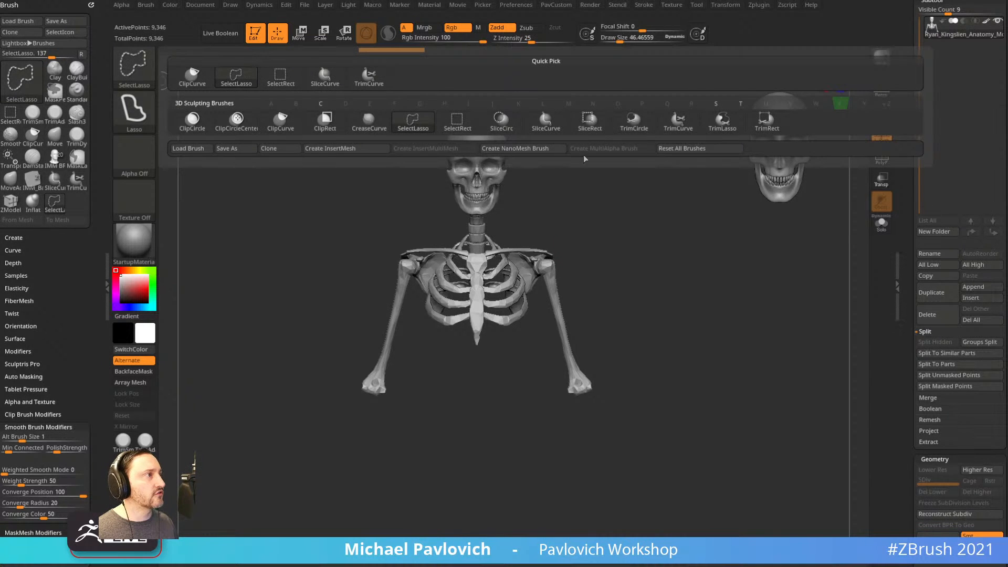
ctrl+shift+click(668, 129)
ctrl+shift+drag(690, 275, 475, 374)
key(3)
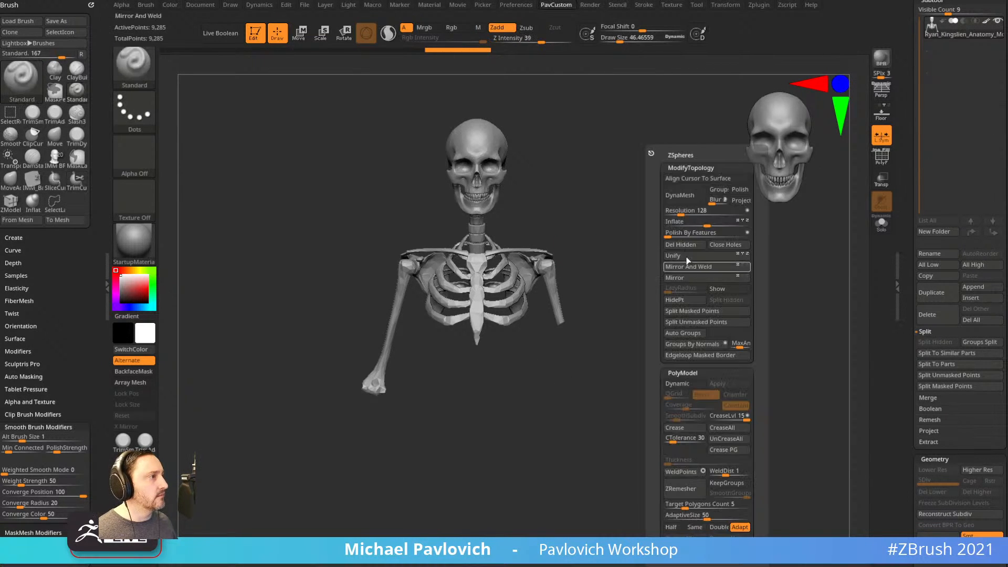
click(686, 266)
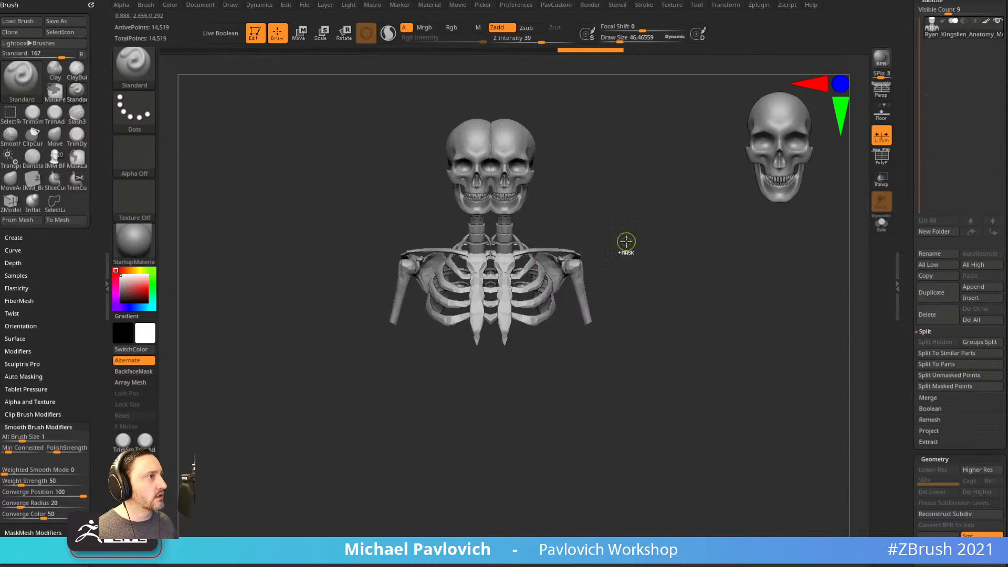
key(ctrl+z)
click(881, 145)
key(3)
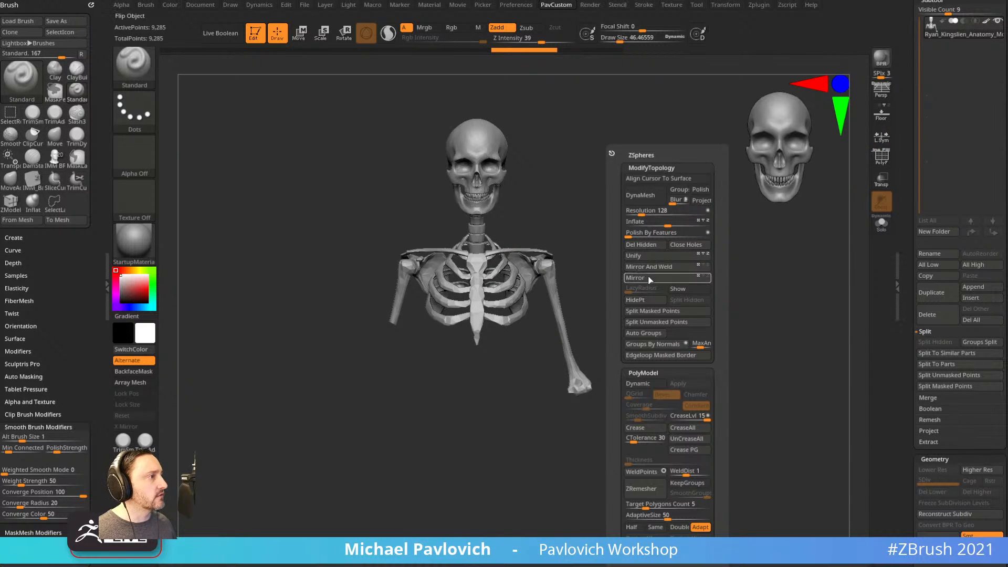
click(650, 278)
click(653, 268)
key(ctrl+z)
key(ctrl+z)
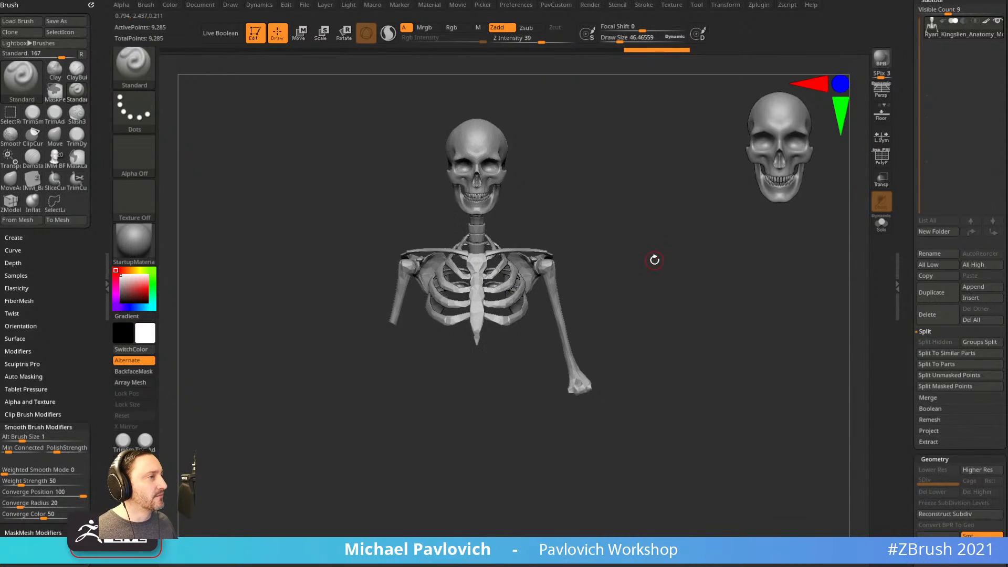
key(3)
click(649, 270)
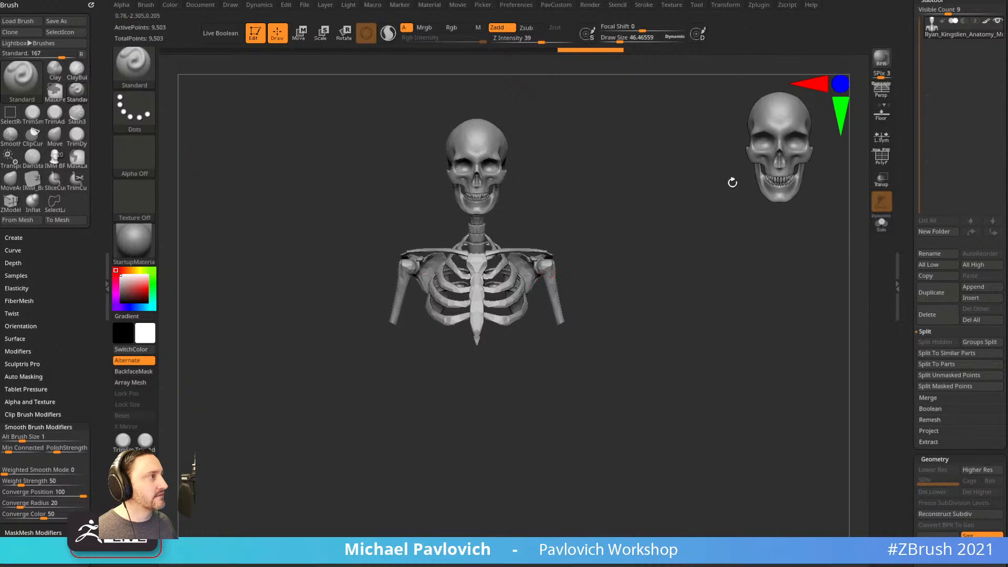
Unify the trimmed skeleton's scale.
drag(665, 281, 648, 261)
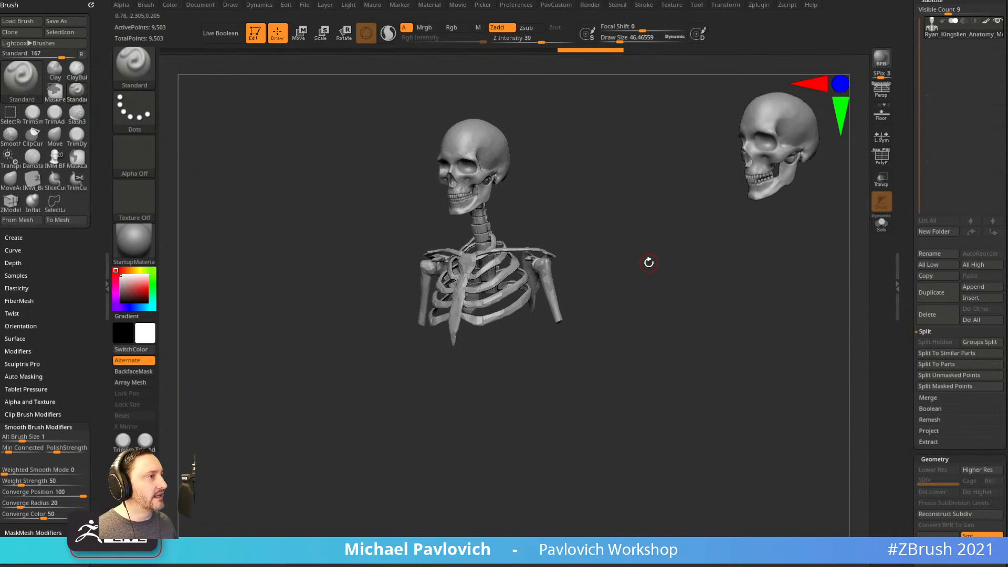
key(3)
click(624, 257)
drag(906, 161, 916, 218)
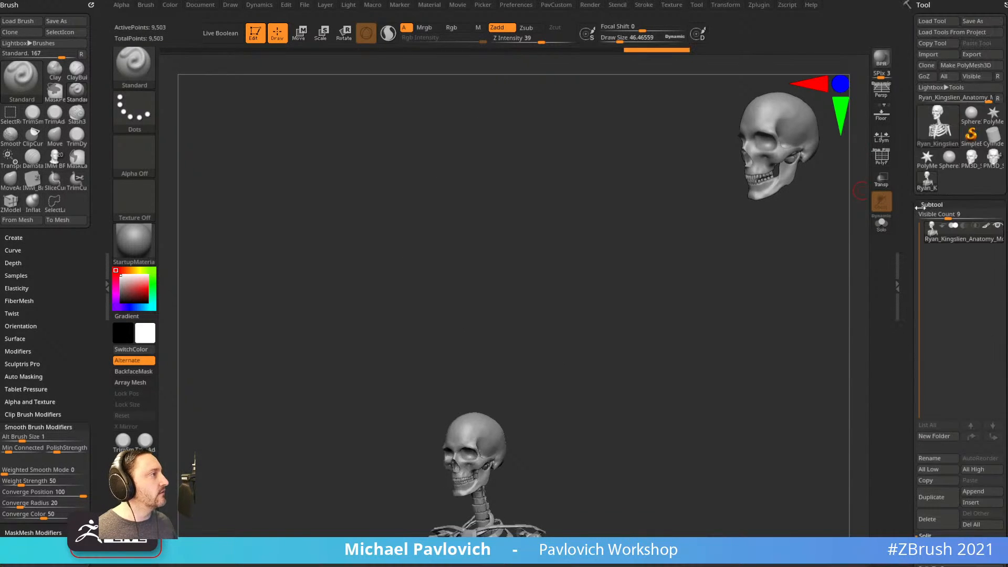
Append the anatomy skeleton to the head tool and turn on Transp/Ghost.
click(982, 174)
scroll(904, 287, down, 5)
click(976, 282)
click(983, 281)
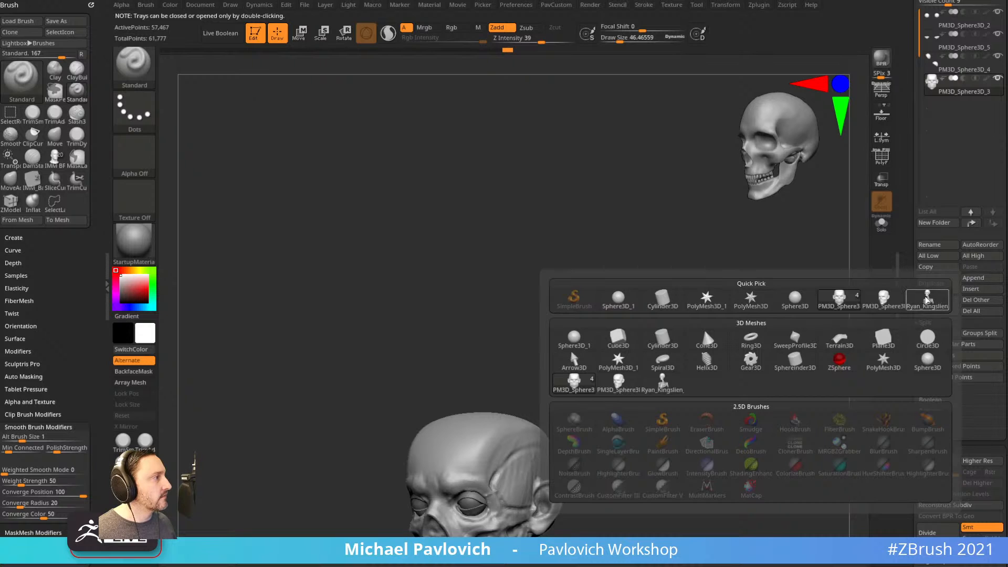
click(928, 299)
drag(727, 334, 717, 287)
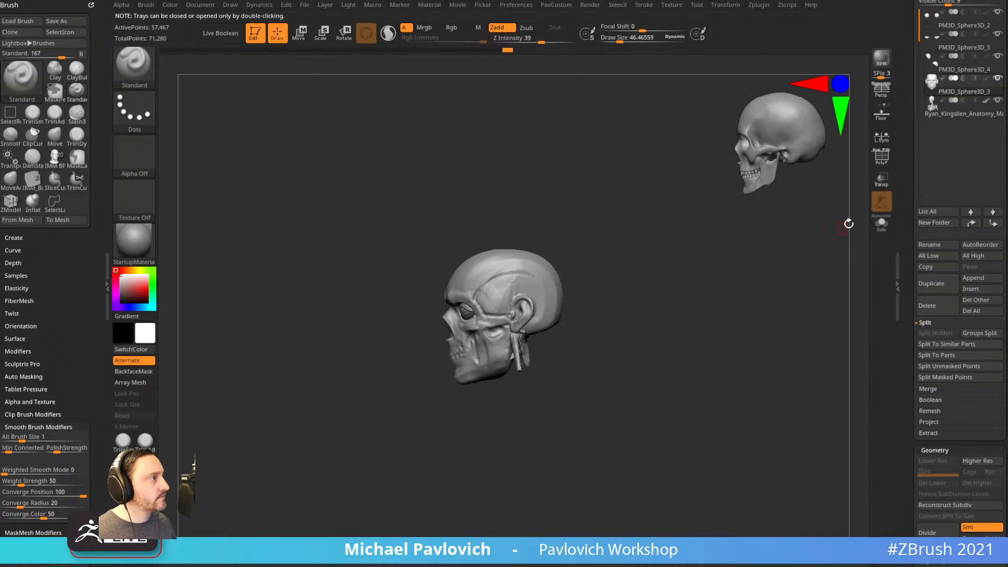
click(880, 181)
Scale and move the skeleton with the gizmo so its skull sits inside the head.
click(943, 115)
key(w)
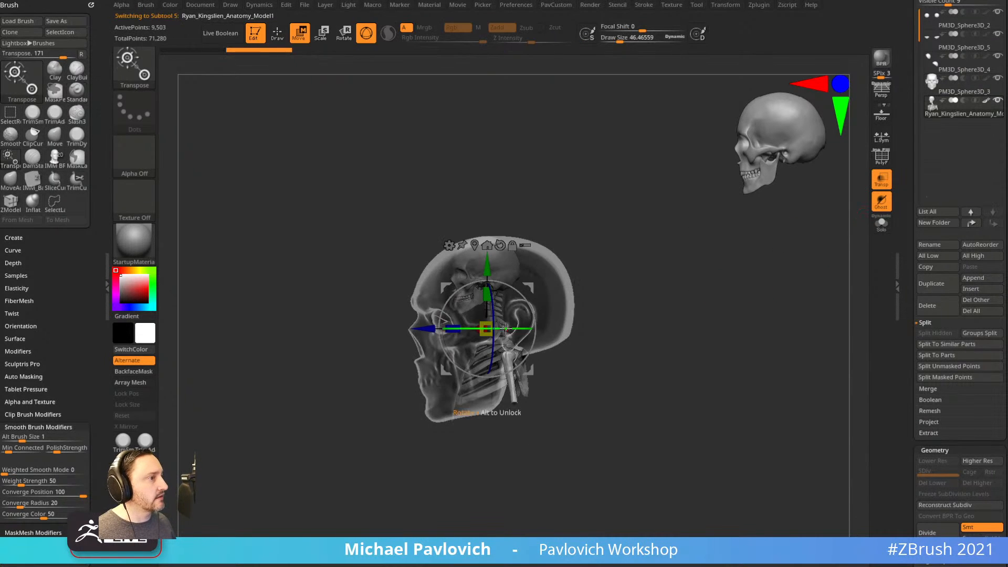
drag(493, 323, 529, 394)
drag(488, 434, 499, 426)
drag(528, 394, 537, 403)
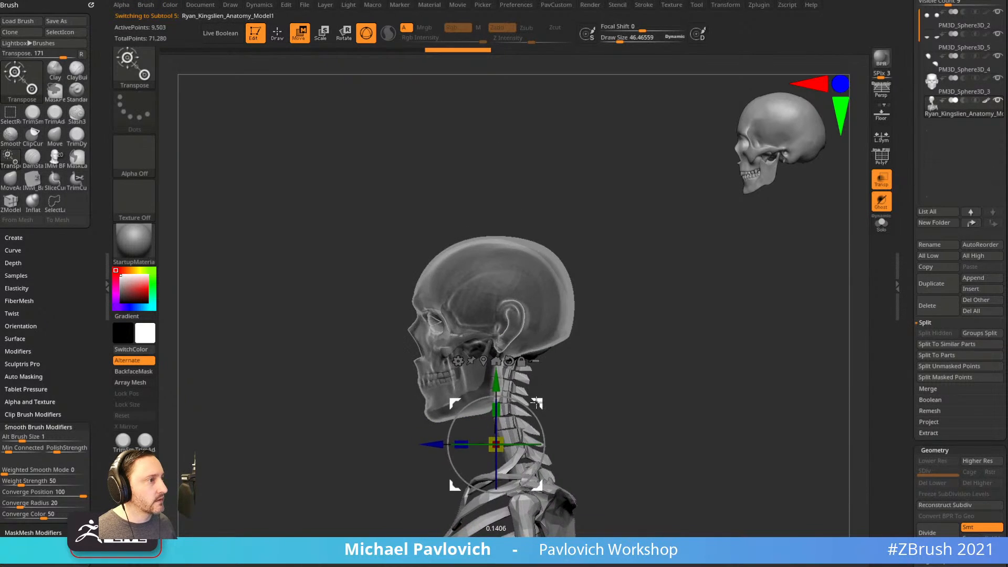
key(q)
Toggle Solo to compare the skull alone and inside the ghosted head.
mouse_move(654, 310)
mouse_down()
mouse_move(663, 322)
mouse_move(704, 299)
mouse_move(710, 323)
mouse_move(646, 327)
mouse_move(642, 311)
mouse_up()
key(s)
click(641, 325)
drag(642, 311, 677, 315)
click(882, 224)
shift+drag(727, 293, 757, 263)
mouse_move(671, 284)
mouse_down()
mouse_move(672, 364)
mouse_move(628, 326)
mouse_move(632, 349)
mouse_move(695, 286)
mouse_move(703, 316)
mouse_move(742, 314)
mouse_up()
click(880, 226)
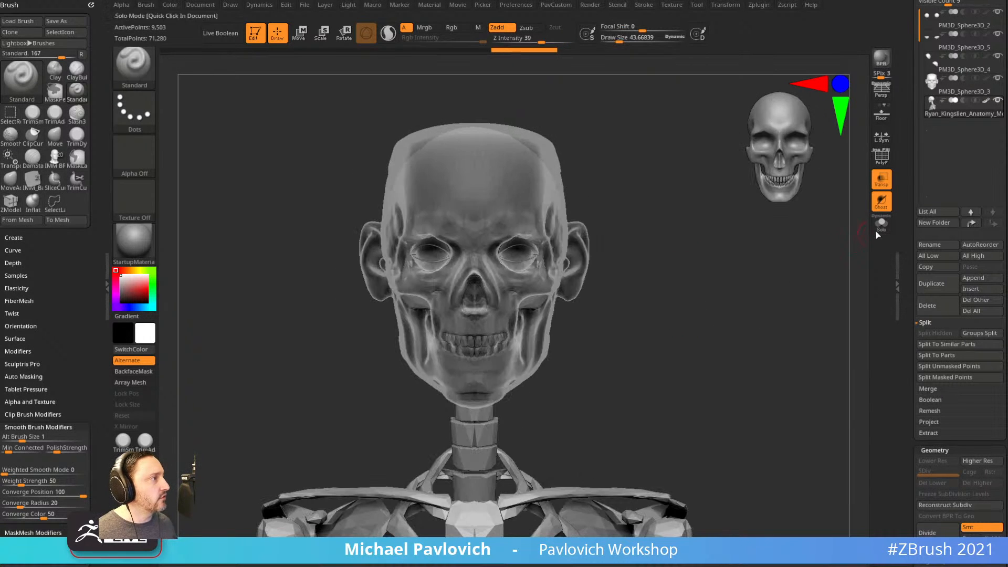
click(881, 226)
alt+drag(662, 299, 633, 328)
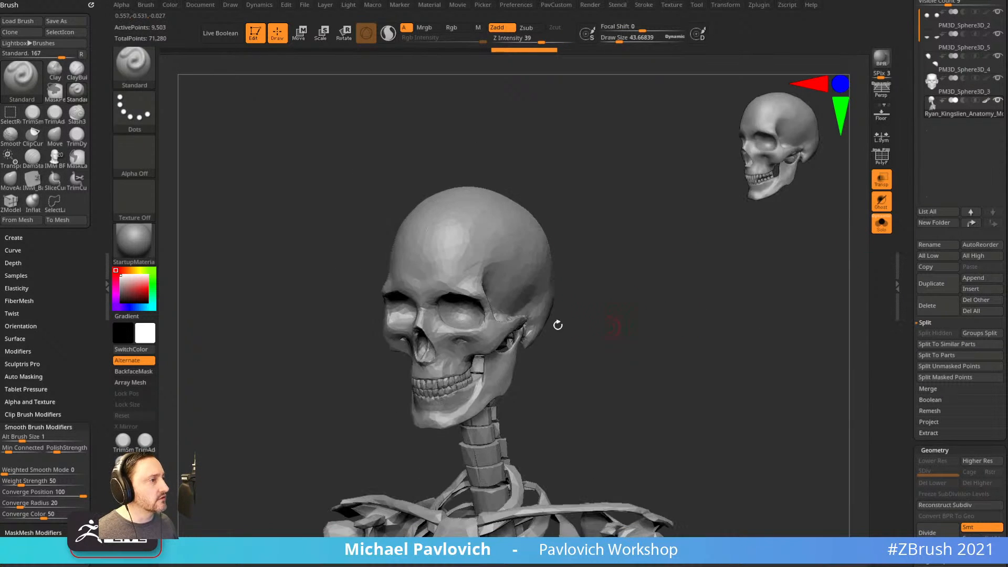
Make PM3D_Sphere3D_3, the sculpted head, the active subtool, shown alone in Solo.
click(972, 94)
key(ctrl+shift)
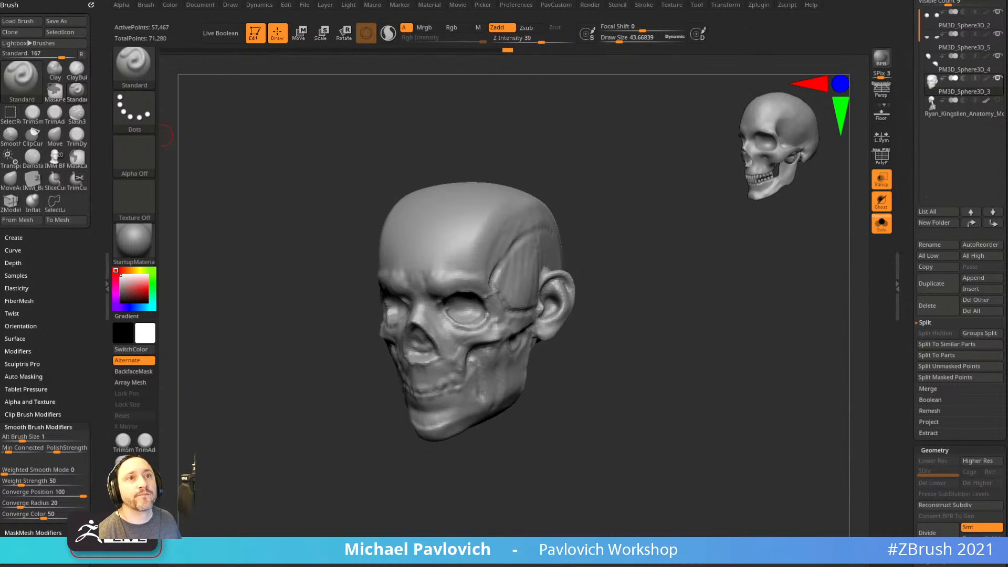
Enable AccuCurve in the brush curve settings and enlarge the brush draw size.
drag(692, 299, 684, 300)
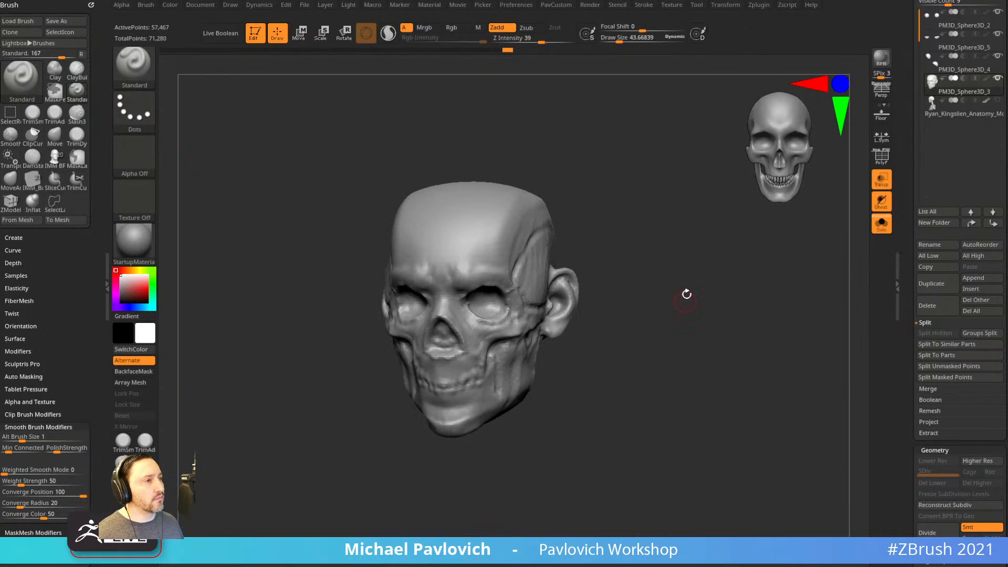
key(shift)
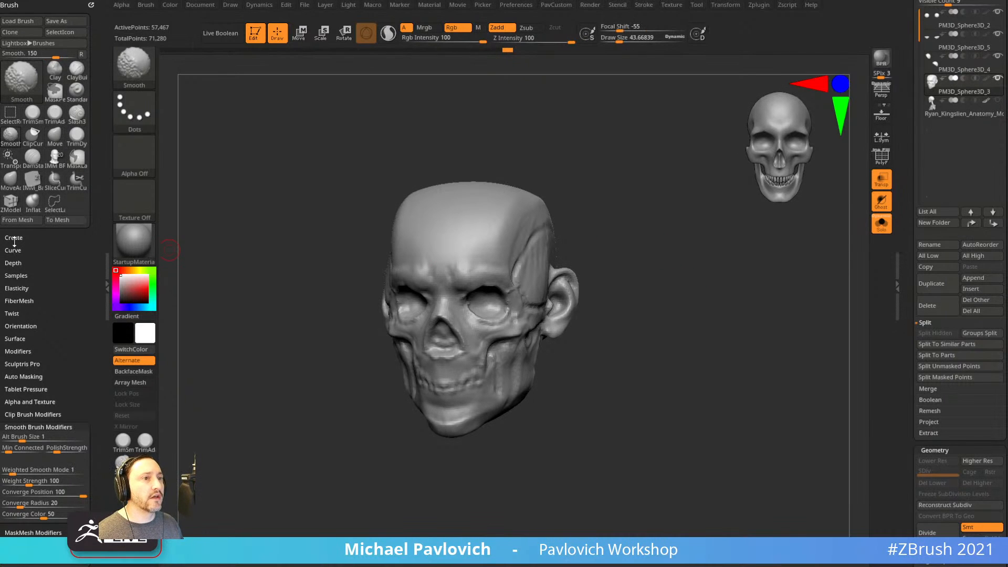
click(13, 250)
click(30, 272)
key(s)
click(541, 278)
Push the cheek outward, then reshape it from the side at draw size 160.84.
alt+right_drag(540, 348, 488, 366)
drag(493, 355, 487, 365)
right_drag(551, 367, 494, 372)
key(s)
click(487, 375)
drag(487, 353, 501, 363)
Nudge the jaw corner and jaw line into shape at draw size 116.48.
mouse_move(575, 380)
mouse_down()
mouse_move(564, 375)
mouse_move(571, 370)
mouse_up()
key(s)
click(567, 369)
right_drag(569, 384, 682, 344)
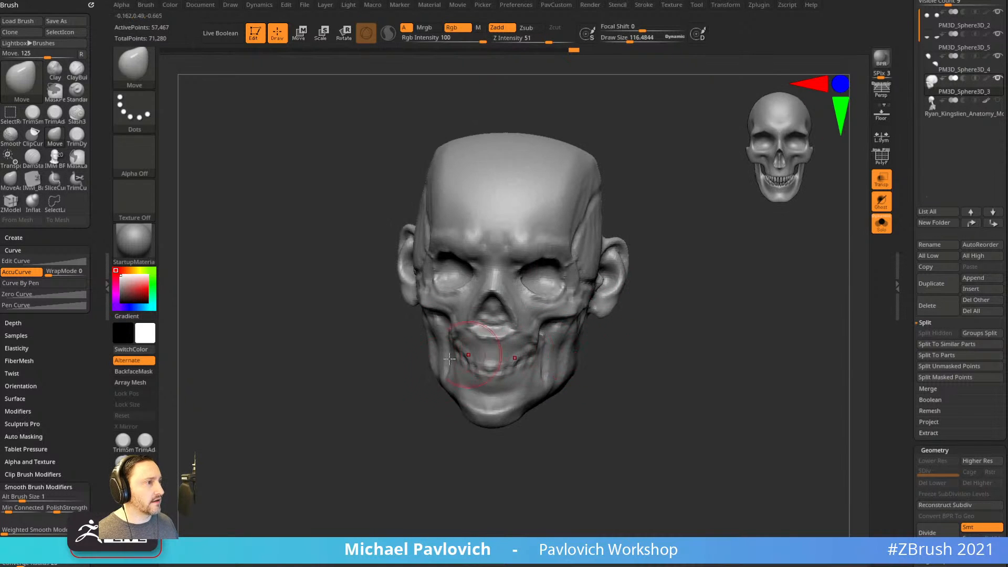
drag(451, 380, 474, 435)
drag(449, 369, 443, 367)
mouse_move(624, 331)
mouse_down()
mouse_move(587, 345)
mouse_move(617, 342)
mouse_move(615, 401)
mouse_move(682, 367)
mouse_up()
Reshape the inner brow and eye socket with the precise Move brush.
key(b)
key(s)
key(t)
key(b)
key(m)
key(a)
key(s)
drag(544, 297, 508, 290)
drag(502, 279, 497, 284)
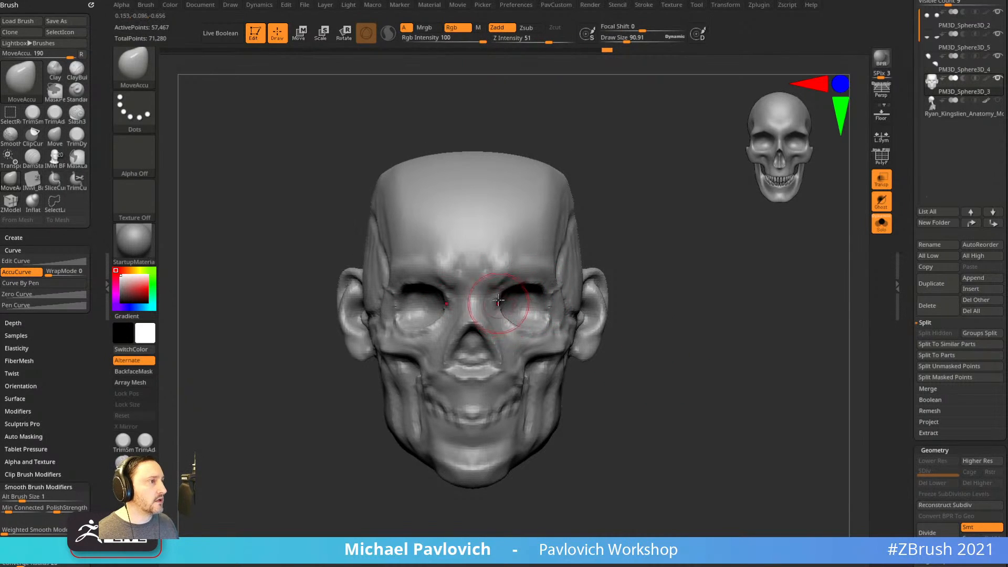
Widen the eye socket rims at the inner and outer, upper and lower edges.
key(b)
key(m)
key(v)
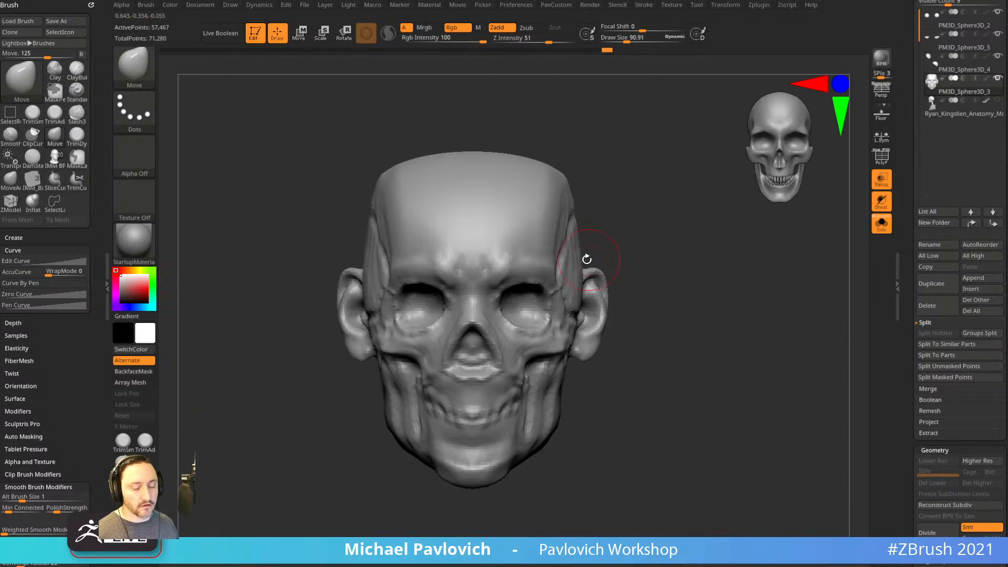
key(b)
key(m)
key(a)
alt+drag(670, 268, 655, 278)
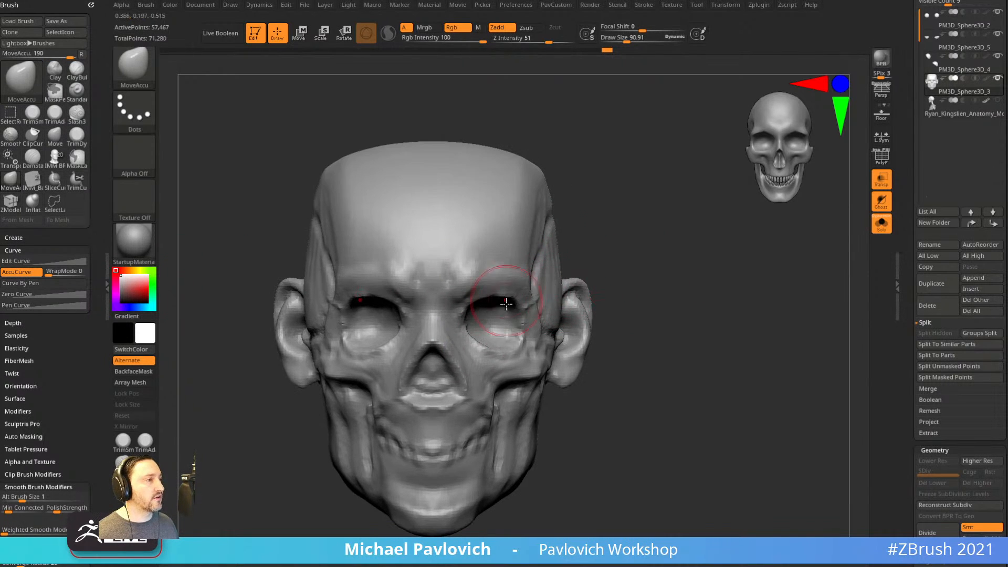
drag(473, 301, 469, 298)
drag(478, 336, 472, 342)
drag(513, 301, 519, 298)
drag(520, 341, 527, 345)
Undo the last two eye socket edits and check the head from the side.
key(ctrl+z)
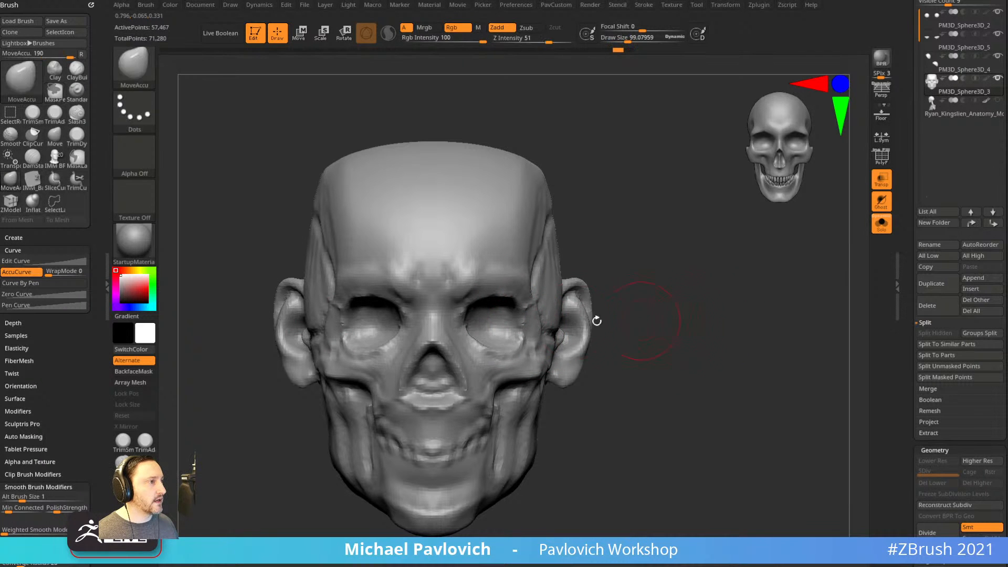
key(ctrl+z)
key(b)
key(m)
key(v)
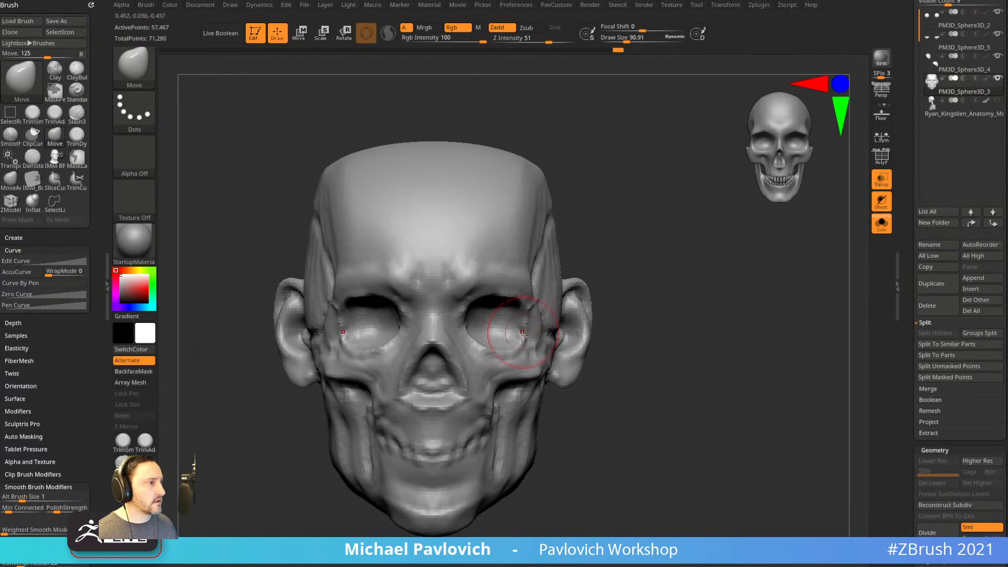
mouse_move(658, 293)
mouse_down()
mouse_move(570, 310)
mouse_move(533, 335)
mouse_up()
key(s)
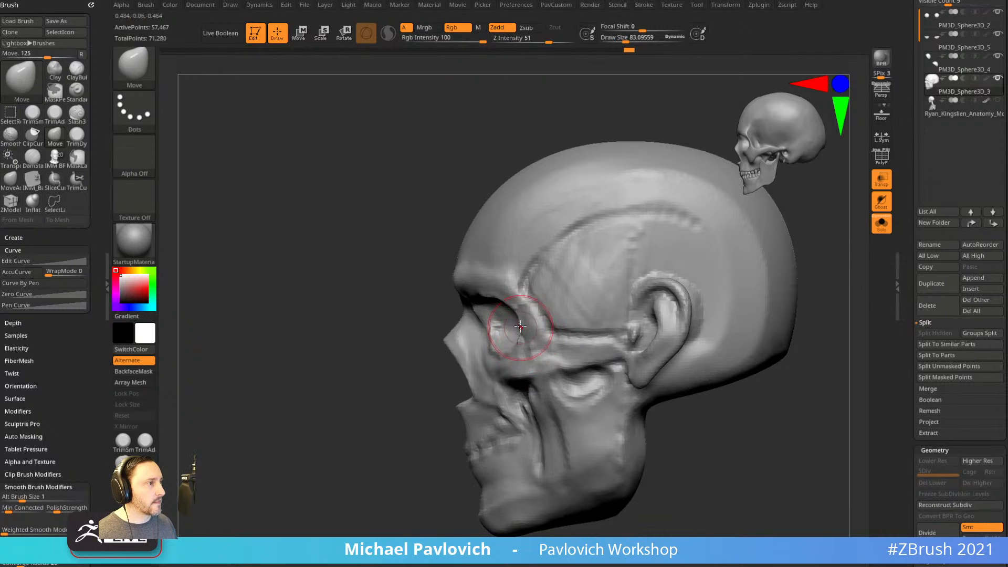
mouse_move(417, 395)
mouse_down()
mouse_move(663, 338)
mouse_move(671, 418)
mouse_move(679, 362)
mouse_move(707, 367)
mouse_move(673, 370)
mouse_move(682, 381)
mouse_move(766, 267)
mouse_up()
key(b)
key(s)
key(t)
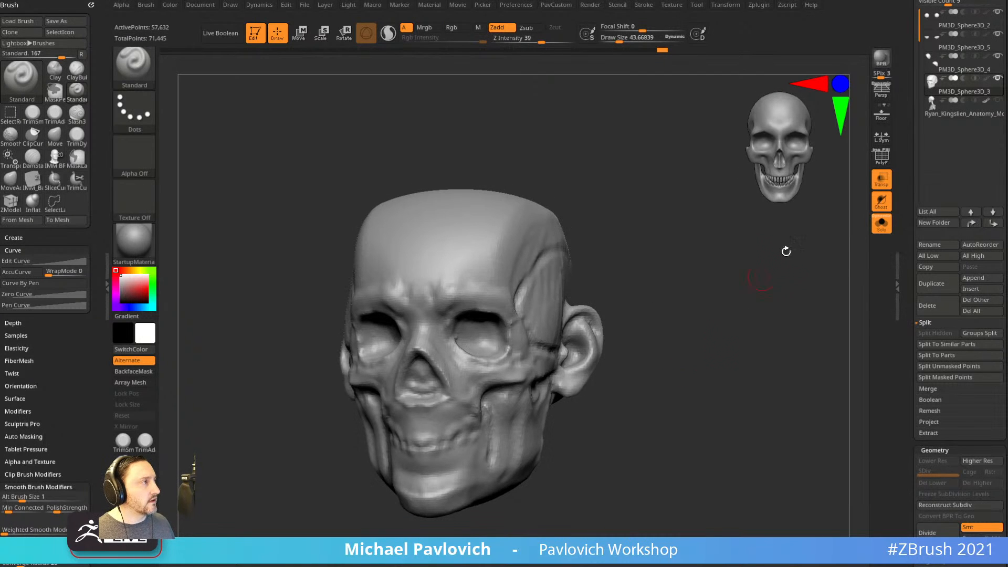
Show all subtools with the eyeballs opaque again and duplicate the head subtool.
click(882, 224)
drag(716, 319, 672, 361)
click(882, 179)
mouse_move(673, 361)
mouse_down()
mouse_move(598, 385)
mouse_move(628, 379)
mouse_up()
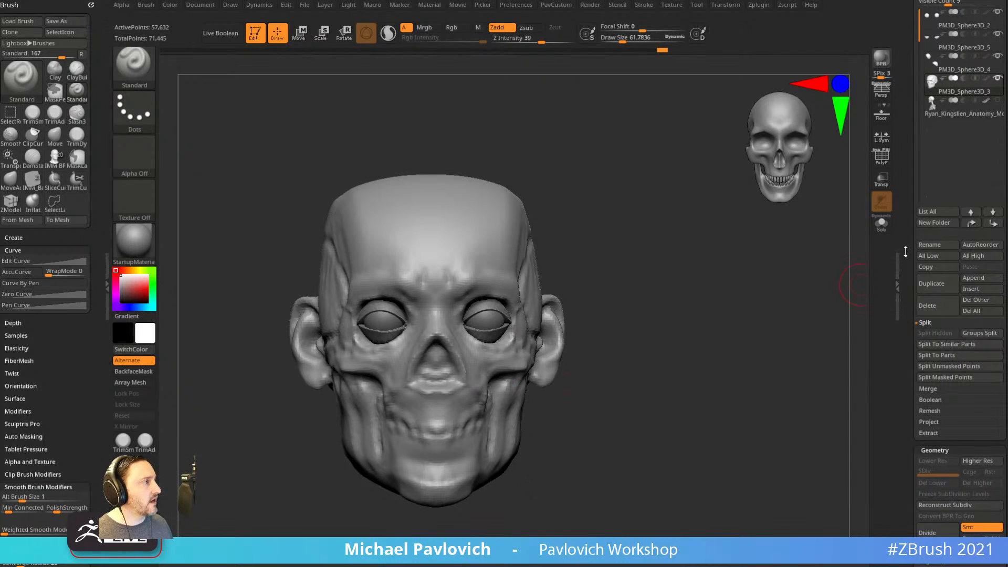
scroll(940, 337, up, 3)
click(931, 353)
drag(650, 352, 683, 367)
Fill in the nasal cavity and try a Standard stroke on the nose, then undo it.
key(s)
drag(412, 379, 441, 359)
drag(603, 353, 651, 363)
key(b)
key(m)
key(v)
mouse_move(451, 379)
shift+mouse_down()
mouse_move(457, 387)
mouse_move(439, 386)
shift+mouse_up()
key(b)
key(s)
key(t)
drag(691, 342, 673, 339)
key(ctrl+z)
Inflate the whole head slightly and pull the nose larger with the Move brush.
key(2)
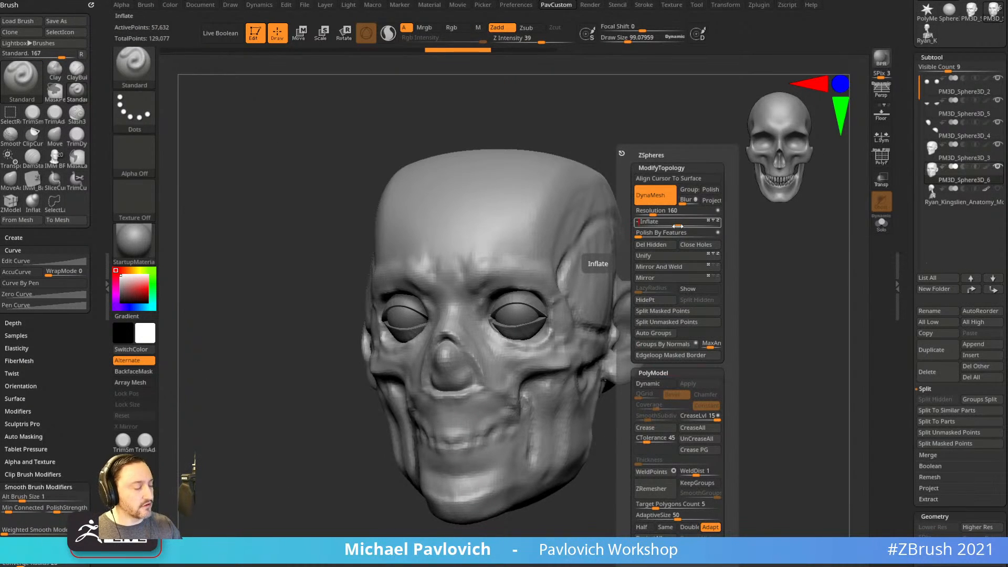
drag(677, 226, 684, 226)
mouse_move(698, 356)
shift+mouse_down()
mouse_move(670, 337)
mouse_move(472, 341)
shift+mouse_up()
key(b)
key(m)
key(v)
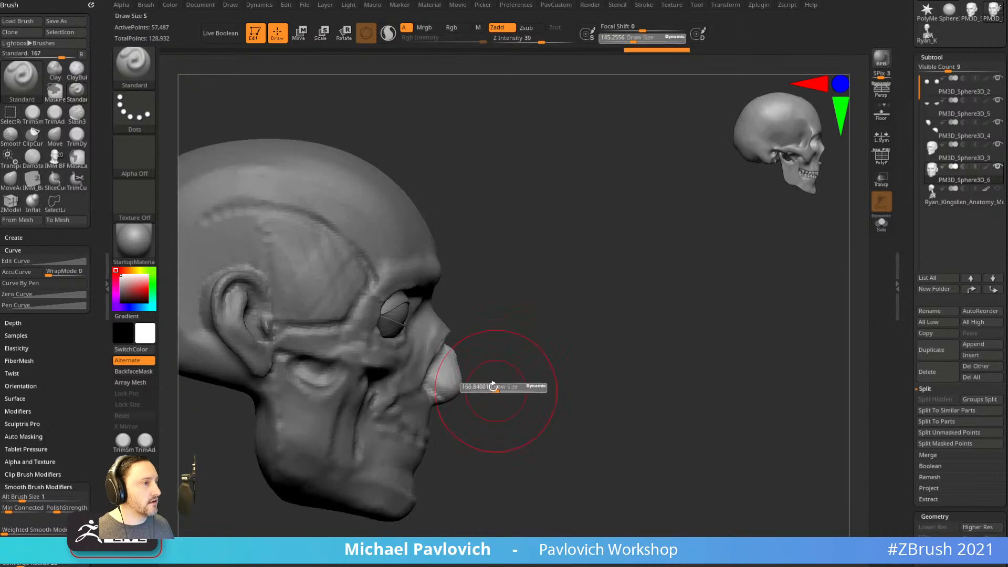
drag(456, 385, 459, 379)
mouse_move(493, 338)
mouse_down()
mouse_move(405, 346)
mouse_move(487, 336)
mouse_move(432, 330)
mouse_move(453, 311)
mouse_move(451, 281)
mouse_up()
With ClayBuildup at size 65.11, build up the nose bridge and both inner brows.
key(b)
key(c)
key(b)
key(s)
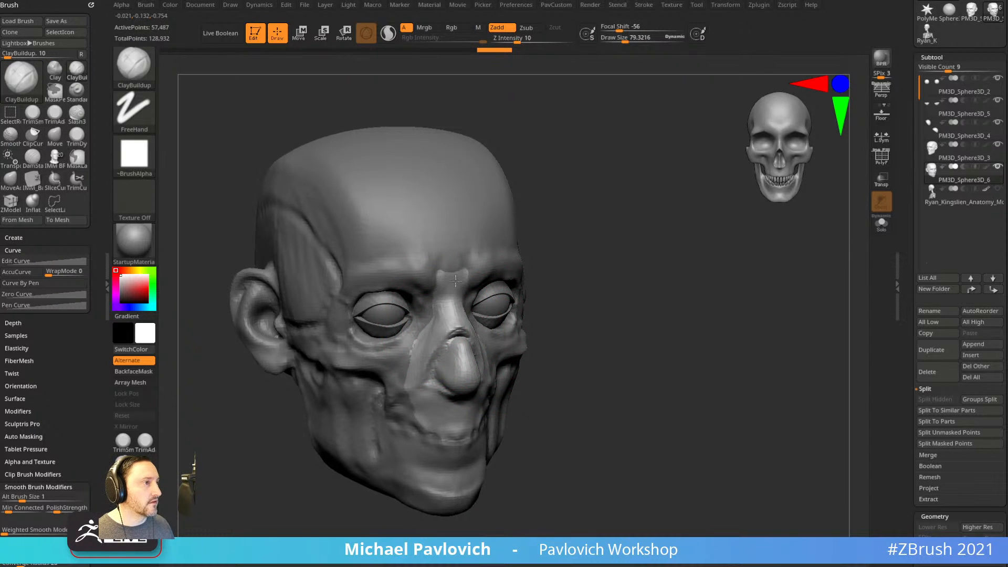
drag(625, 268, 541, 279)
key(s)
mouse_move(459, 303)
mouse_down()
mouse_move(459, 285)
mouse_move(450, 289)
mouse_up()
mouse_move(619, 314)
alt+mouse_down()
mouse_move(613, 295)
mouse_move(688, 294)
alt+mouse_up()
Build clay along the sides and base of the nose and across the upper lip.
mouse_move(409, 368)
mouse_down()
mouse_move(417, 354)
mouse_move(391, 375)
mouse_move(391, 349)
mouse_up()
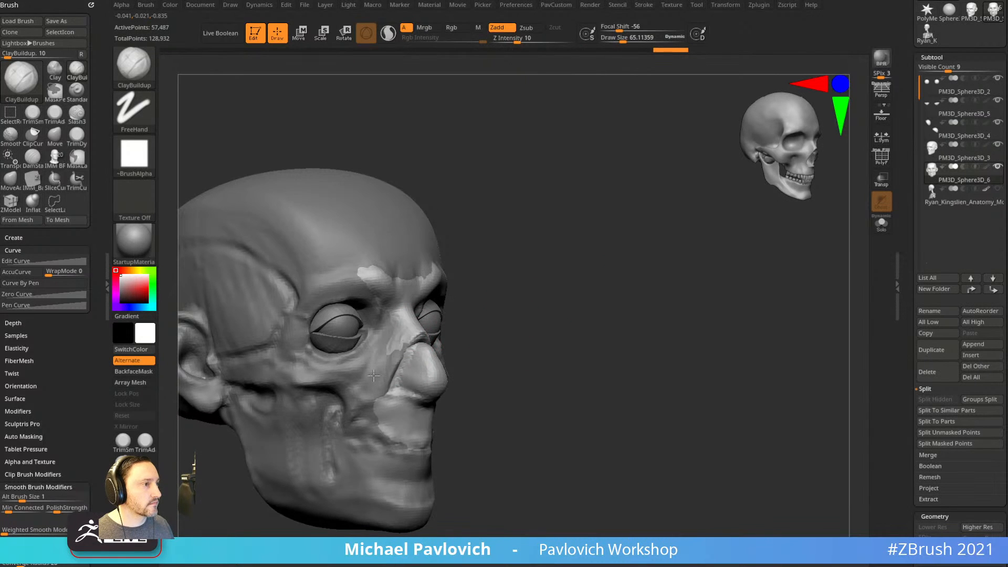
drag(593, 336, 562, 338)
mouse_move(398, 401)
mouse_down()
mouse_move(390, 430)
mouse_move(402, 421)
mouse_up()
drag(596, 408, 528, 413)
drag(448, 420, 461, 429)
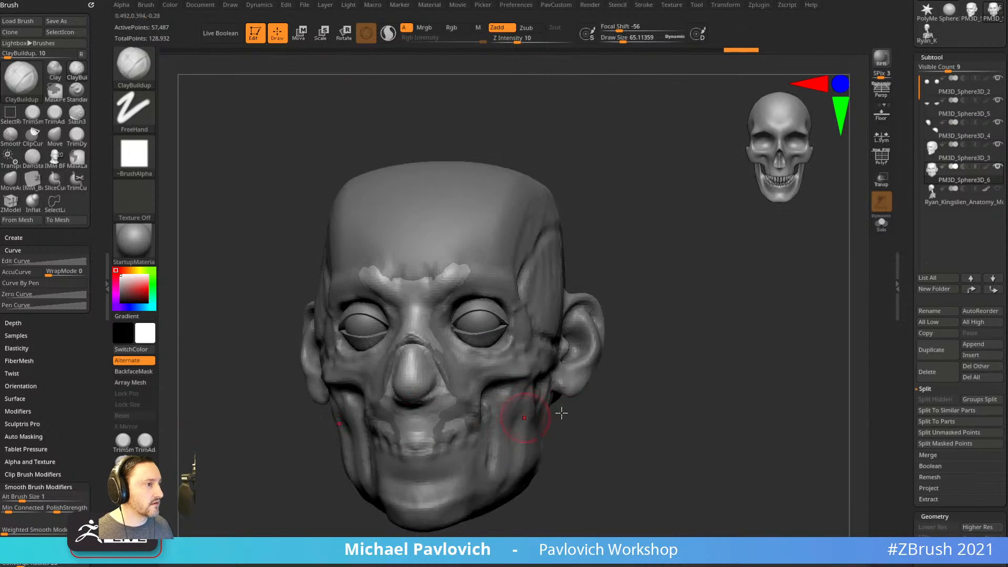
drag(593, 412, 575, 401)
drag(407, 424, 438, 427)
mouse_move(557, 413)
mouse_down()
mouse_move(590, 401)
mouse_move(649, 402)
mouse_up()
alt+drag(649, 402, 651, 428)
drag(458, 441, 417, 421)
drag(308, 473, 323, 438)
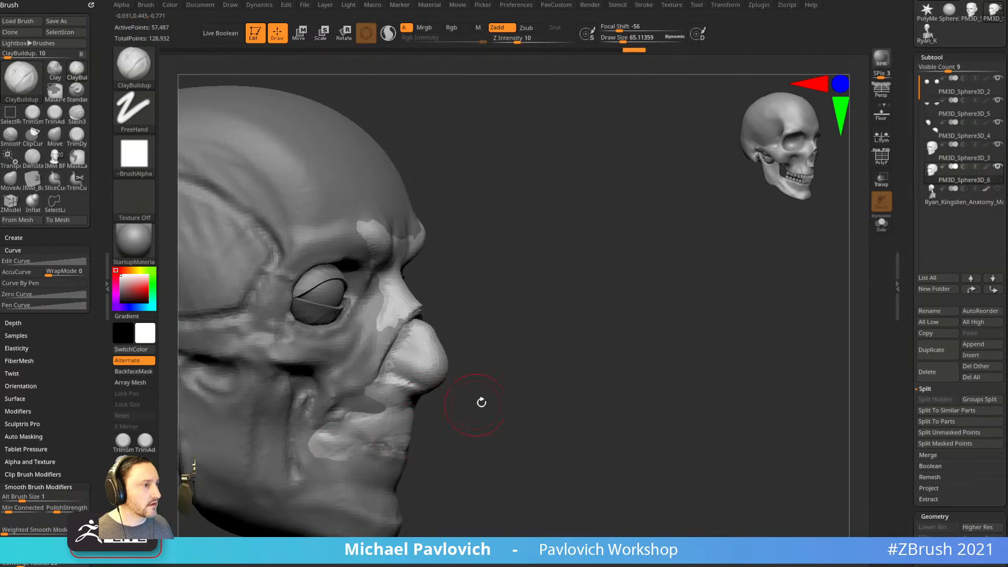
drag(475, 405, 473, 429)
Carve the line between the lips into the mouth corners with Standard at size 40.96.
key(b)
key(s)
key(t)
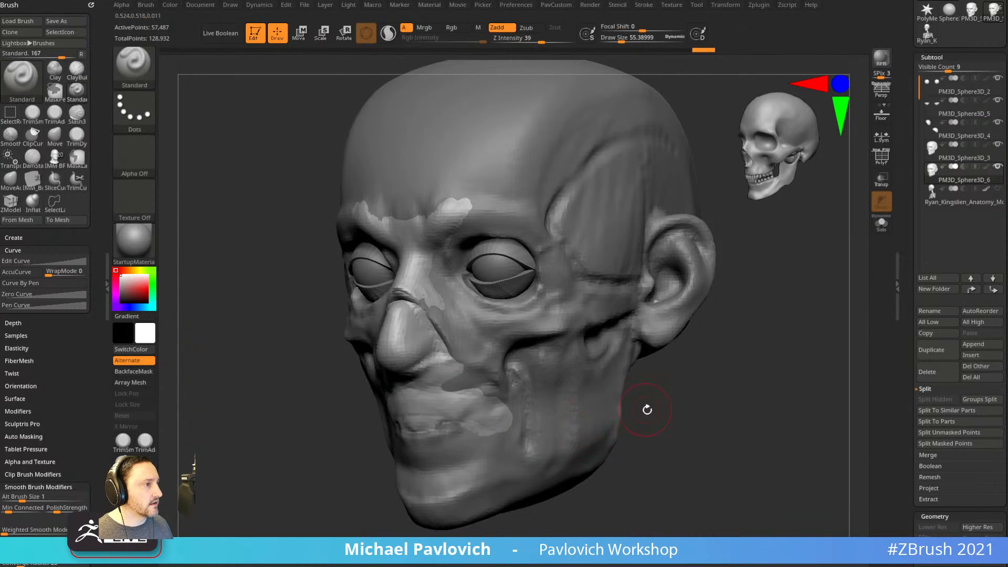
drag(642, 407, 687, 371)
key(s)
drag(487, 417, 484, 417)
alt+drag(555, 400, 507, 413)
drag(622, 398, 560, 403)
alt+drag(529, 411, 570, 409)
shift+drag(698, 395, 644, 381)
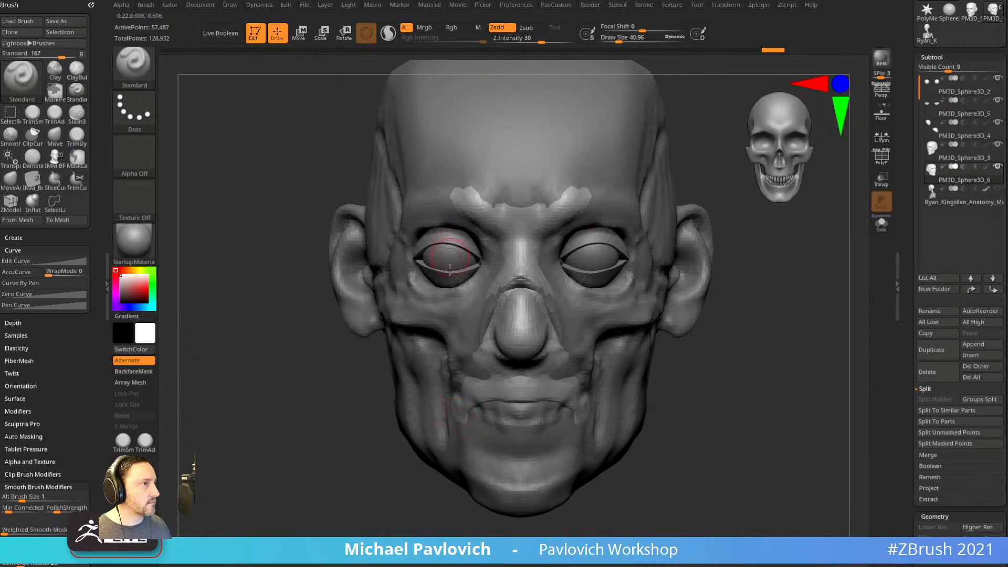
Build up the lower lip and mouth corners, using ClayBuildup at sizes 79.32 and 52.33.
alt+drag(640, 366, 609, 371)
drag(476, 444, 451, 431)
drag(557, 413, 541, 420)
key(b)
key(c)
key(b)
key(s)
drag(455, 443, 489, 445)
key(s)
drag(638, 447, 525, 444)
mouse_move(544, 426)
mouse_down()
mouse_move(555, 414)
mouse_move(517, 439)
mouse_up()
drag(426, 486, 456, 484)
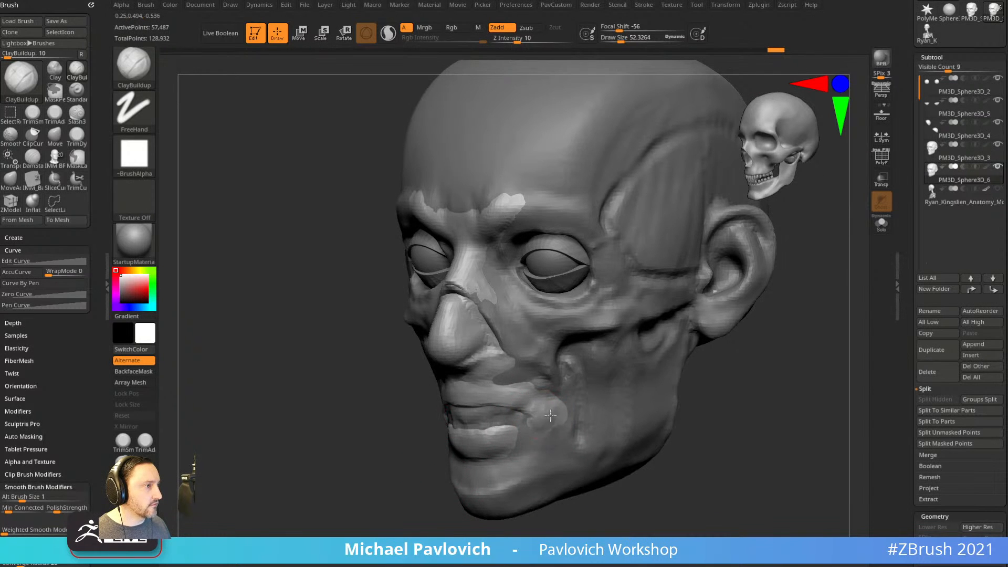
drag(543, 423, 534, 428)
Build up the chin with clay at brush sizes about 95 and 68.5.
drag(427, 475, 465, 473)
drag(534, 437, 519, 463)
shift+drag(638, 471, 672, 471)
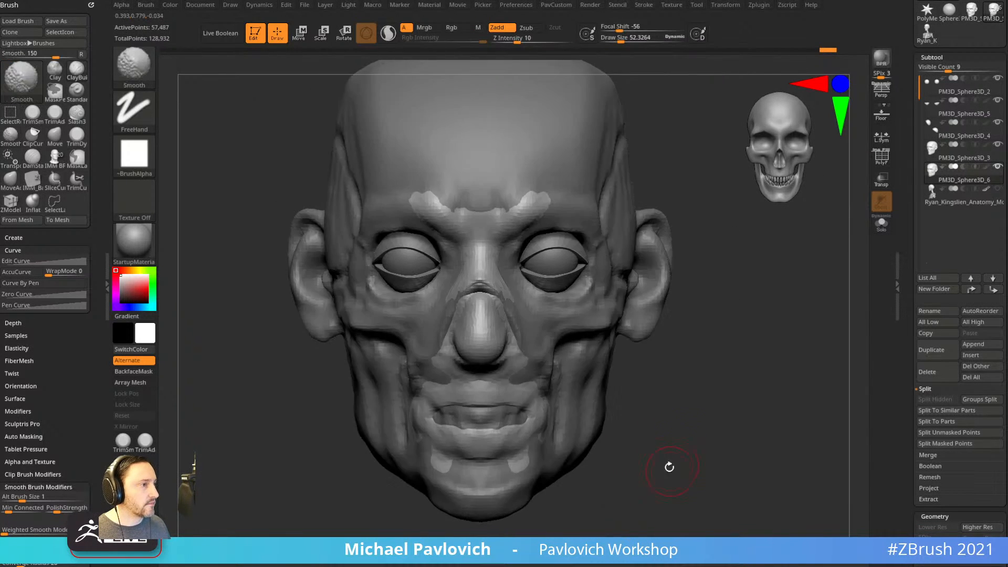
drag(347, 465, 433, 435)
key(s)
drag(447, 374, 454, 374)
drag(467, 424, 450, 446)
key(s)
drag(648, 447, 547, 439)
drag(544, 453, 555, 410)
mouse_move(715, 398)
alt+mouse_down()
mouse_move(689, 424)
mouse_move(649, 424)
alt+mouse_up()
Build clay from the cheekbones down to the mouth corners on both sides.
mouse_move(588, 321)
mouse_down()
mouse_move(530, 387)
mouse_move(530, 370)
mouse_up()
mouse_move(596, 309)
mouse_down()
mouse_move(534, 363)
mouse_move(545, 344)
mouse_up()
drag(701, 375, 648, 374)
drag(596, 311, 527, 366)
drag(446, 389, 512, 393)
drag(638, 344, 659, 344)
mouse_move(386, 302)
mouse_down()
mouse_move(422, 344)
mouse_move(443, 413)
mouse_up()
mouse_move(685, 398)
shift+mouse_down()
mouse_move(736, 374)
mouse_move(701, 412)
shift+mouse_up()
drag(702, 413, 672, 378)
Extend the brow outward and add clay strokes on and beside the nose.
drag(431, 230, 486, 216)
mouse_move(688, 397)
shift+mouse_down()
mouse_move(734, 403)
mouse_move(620, 353)
shift+mouse_up()
shift+drag(728, 407, 649, 375)
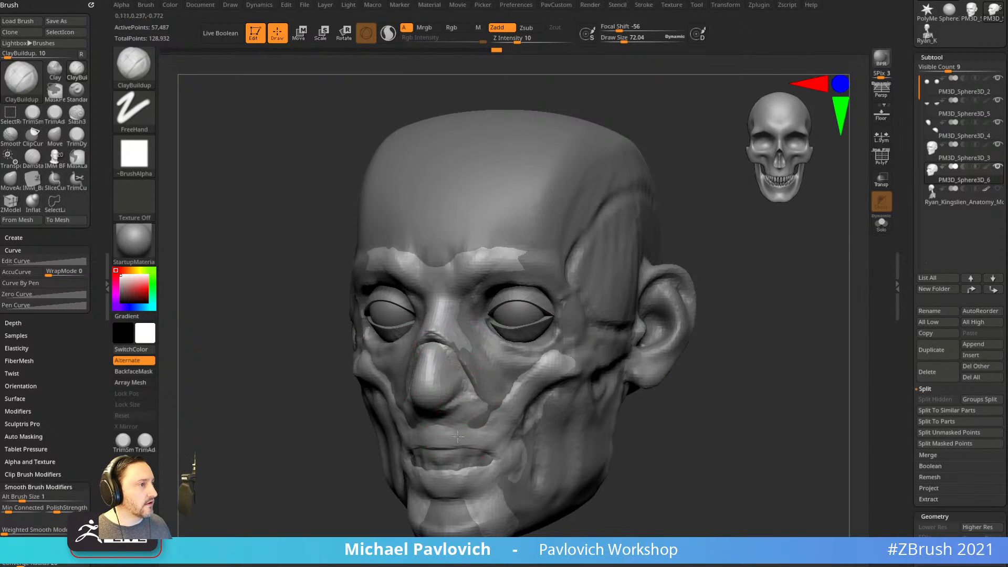
drag(459, 411, 460, 415)
drag(678, 389, 798, 391)
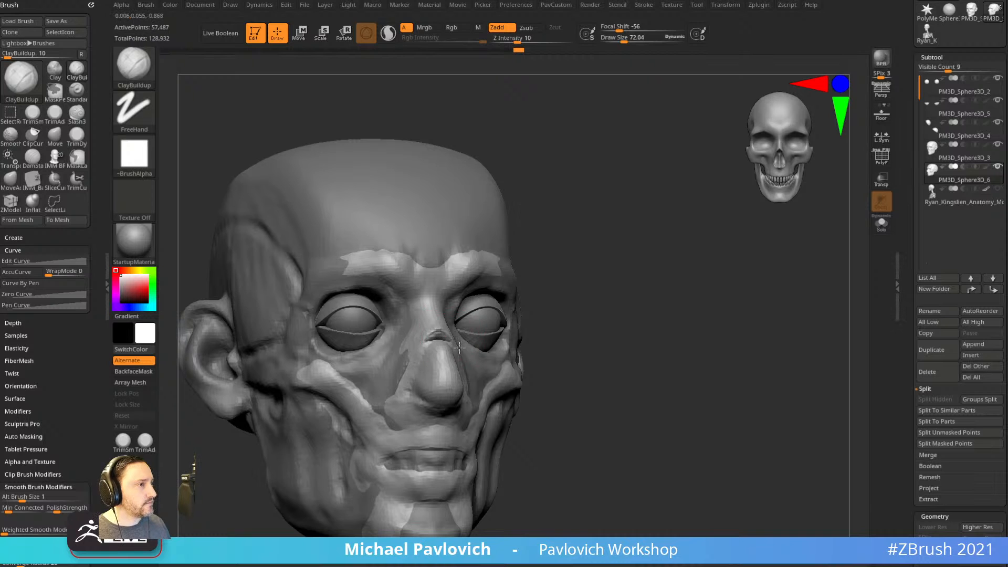
drag(443, 333, 447, 336)
drag(621, 366, 507, 365)
drag(500, 400, 508, 409)
drag(714, 397, 652, 423)
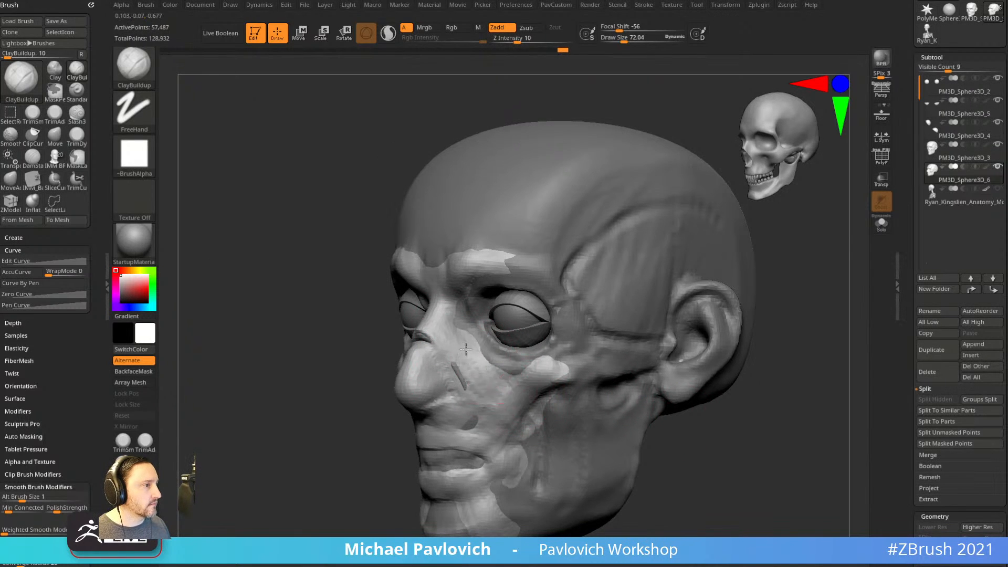
Build up the cheeks with clay at brush size 94.95.
drag(689, 409, 698, 399)
key(s)
drag(488, 378, 492, 378)
drag(501, 366, 510, 373)
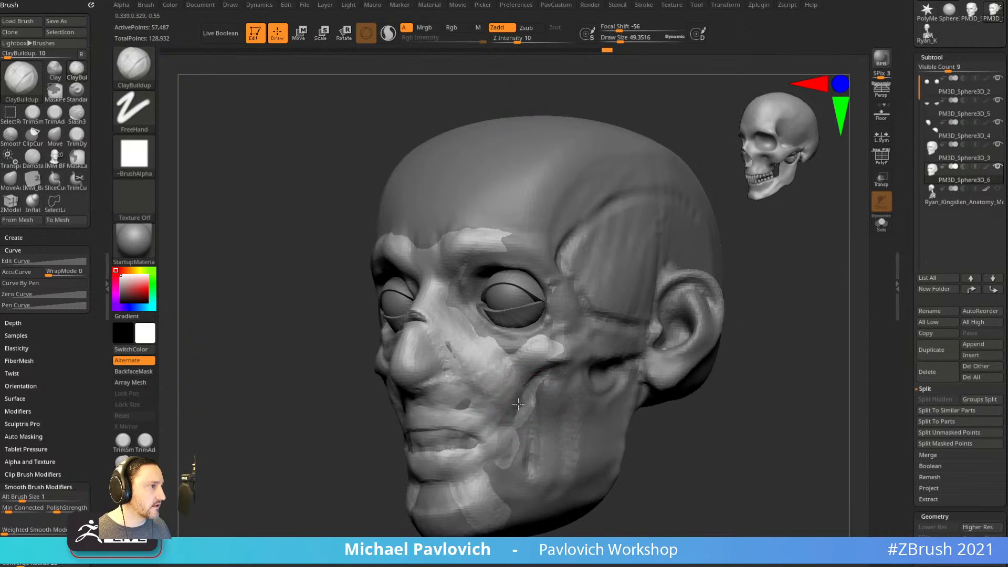
drag(525, 406, 531, 447)
right_drag(683, 415, 593, 428)
drag(543, 400, 525, 436)
right_drag(504, 420, 530, 414)
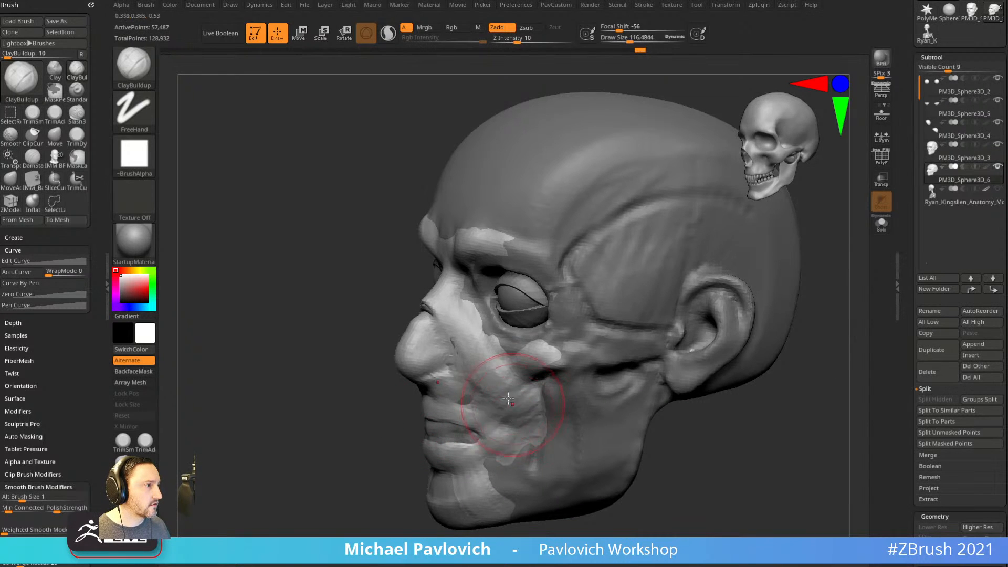
drag(521, 424, 532, 470)
Set the ClayBuildup brush size to 112 and build up the jaw and cheek muscles.
right_drag(628, 420, 605, 428)
key(s)
click(603, 431)
mouse_move(565, 393)
mouse_down()
mouse_move(591, 476)
mouse_move(612, 473)
mouse_up()
right_drag(677, 446, 639, 413)
drag(554, 376, 567, 467)
drag(588, 386, 605, 472)
drag(615, 380, 628, 451)
right_drag(688, 425, 653, 427)
drag(612, 386, 616, 443)
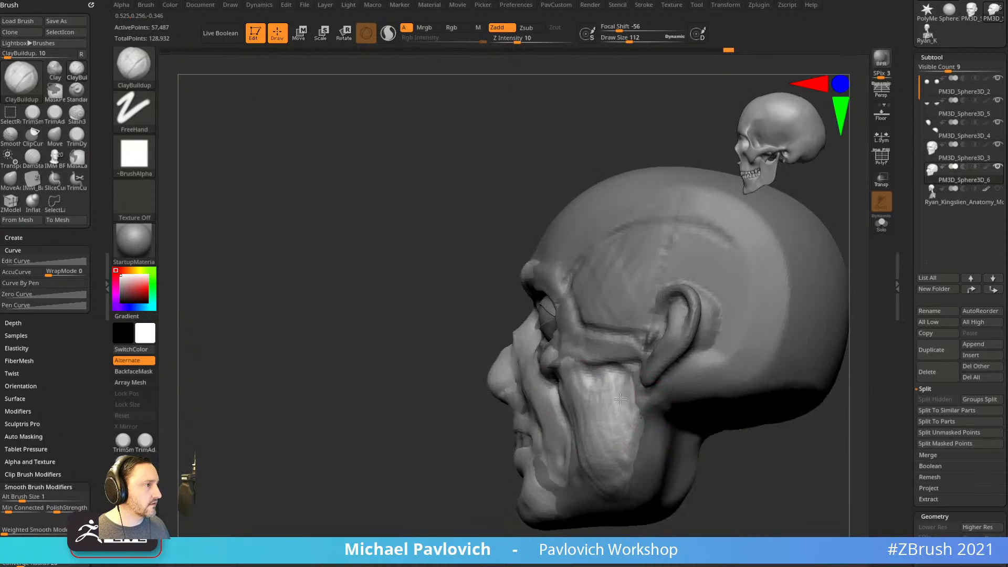
right_drag(657, 446, 681, 441)
Build up the temple muscle mass and add clay strips across the forehead.
drag(649, 254, 589, 306)
mouse_move(618, 234)
mouse_down()
mouse_move(583, 321)
mouse_move(609, 331)
mouse_up()
drag(675, 236, 638, 334)
mouse_move(678, 263)
right_down()
mouse_move(801, 257)
mouse_move(596, 274)
right_up()
drag(517, 257, 500, 340)
drag(547, 252, 533, 333)
drag(570, 276, 555, 352)
From a three-quarter view, add clay along the cheekbone.
alt+right_drag(713, 336, 711, 284)
right_drag(738, 310, 707, 314)
right_drag(731, 442, 765, 440)
drag(652, 368, 583, 376)
mouse_move(768, 420)
alt+right_down()
mouse_move(720, 431)
mouse_move(757, 427)
alt+right_up()
Switch to the Standard brush at size 61.78, then undo a trial nose-bridge stroke.
key(b)
key(s)
key(t)
Raise the brush size to 65.11 and add clay under the eye.
key(s)
drag(523, 331, 515, 332)
drag(451, 331, 476, 308)
mouse_move(671, 244)
alt+right_down()
mouse_move(657, 287)
mouse_move(640, 261)
alt+right_up()
key(ctrl+z)
With ClayBuildup, build up the inner brow and the brow ridge.
key(b)
key(c)
key(b)
drag(441, 351, 458, 330)
mouse_move(440, 337)
mouse_down()
mouse_move(541, 324)
mouse_move(560, 344)
mouse_up()
right_drag(767, 342, 715, 344)
At brush size 43.67, fill out the brow above the eye and the cheekbone below it.
key(s)
drag(505, 362, 536, 419)
mouse_move(471, 402)
mouse_down()
mouse_move(509, 424)
mouse_move(570, 425)
mouse_up()
right_drag(819, 313, 737, 286)
key(s)
drag(555, 375, 552, 375)
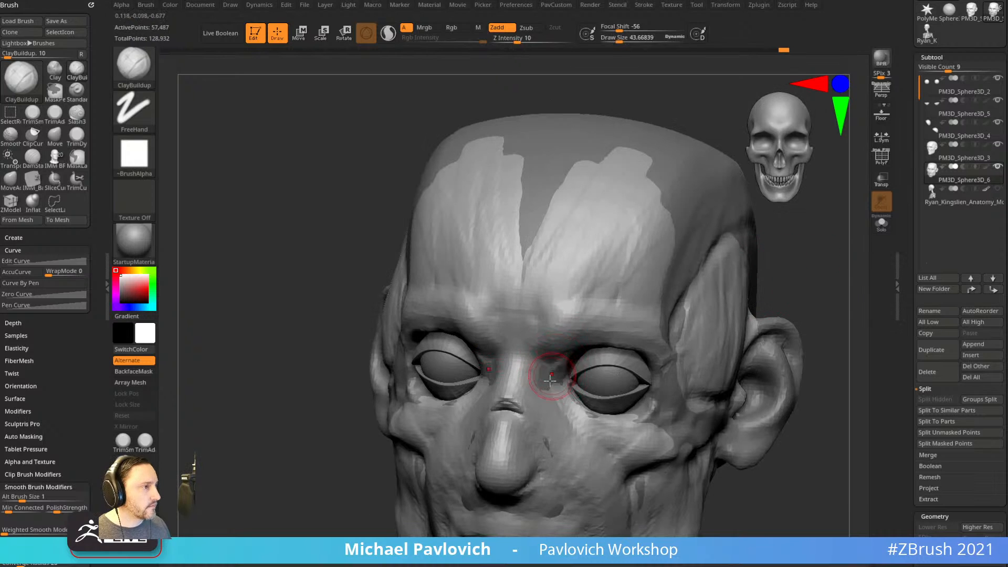
right_drag(731, 321, 767, 241)
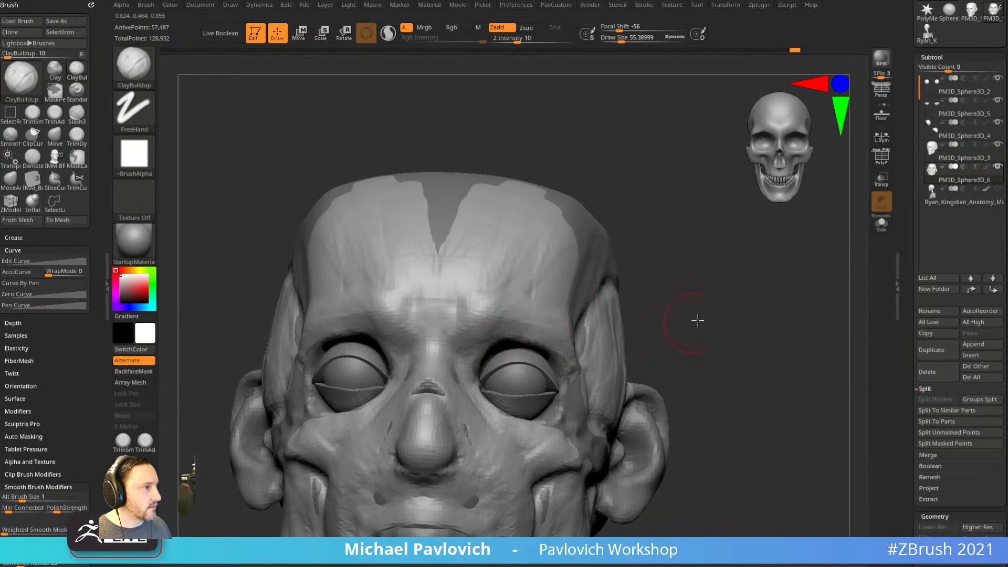
right_drag(694, 322, 689, 362)
right_drag(541, 348, 561, 336)
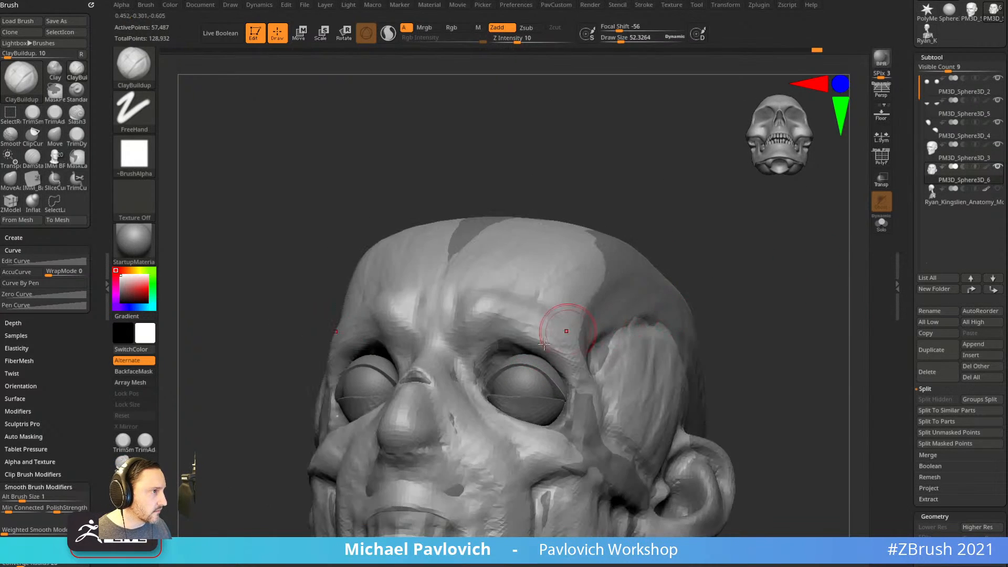
right_drag(586, 382, 689, 274)
mouse_move(512, 350)
mouse_down()
mouse_move(496, 329)
mouse_move(523, 354)
mouse_up()
right_drag(577, 321, 520, 423)
drag(517, 428, 568, 398)
right_drag(521, 456, 441, 446)
drag(540, 428, 590, 430)
mouse_move(325, 473)
right_down()
mouse_move(317, 448)
mouse_move(410, 431)
right_up()
Enlarge the brush to 112 and orbit around the head to review its forms.
key(s)
drag(536, 404, 547, 404)
mouse_move(546, 405)
right_down()
mouse_move(561, 372)
mouse_move(637, 441)
mouse_move(666, 428)
mouse_move(700, 439)
mouse_move(693, 417)
right_up()
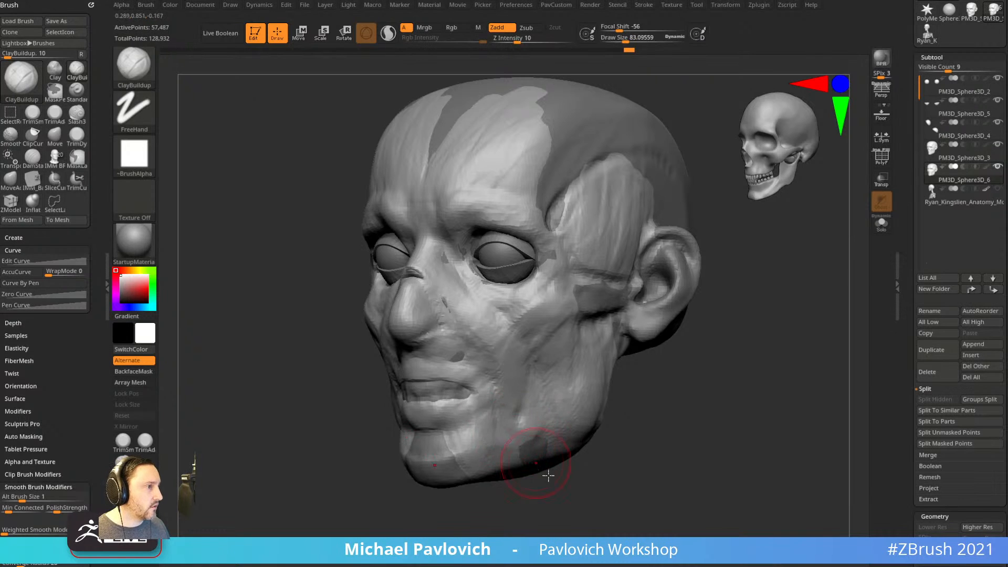
right_drag(538, 465, 484, 379)
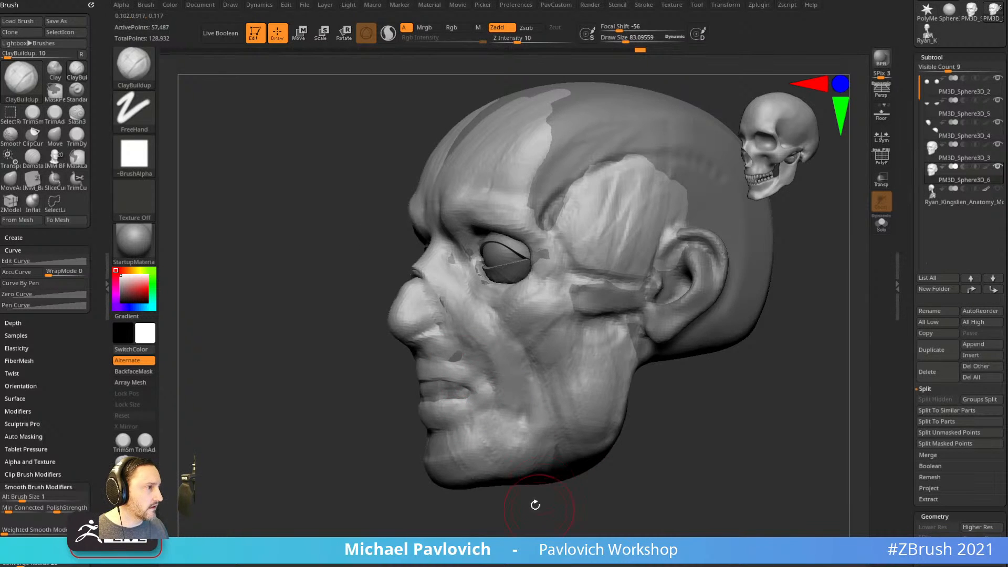
right_drag(540, 509, 501, 462)
right_drag(554, 420, 652, 461)
right_drag(510, 497, 507, 374)
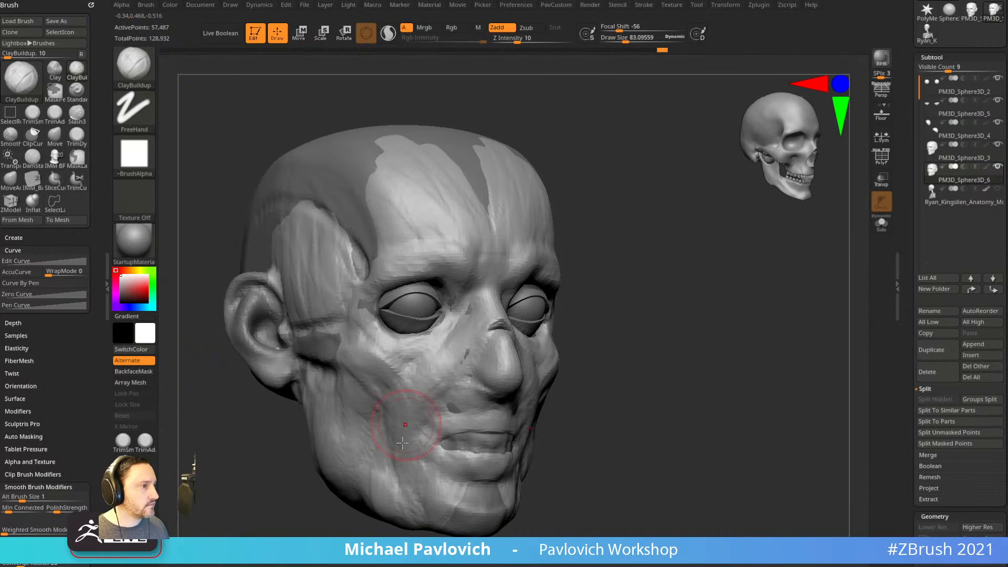
right_drag(387, 532, 524, 336)
right_drag(623, 275, 525, 313)
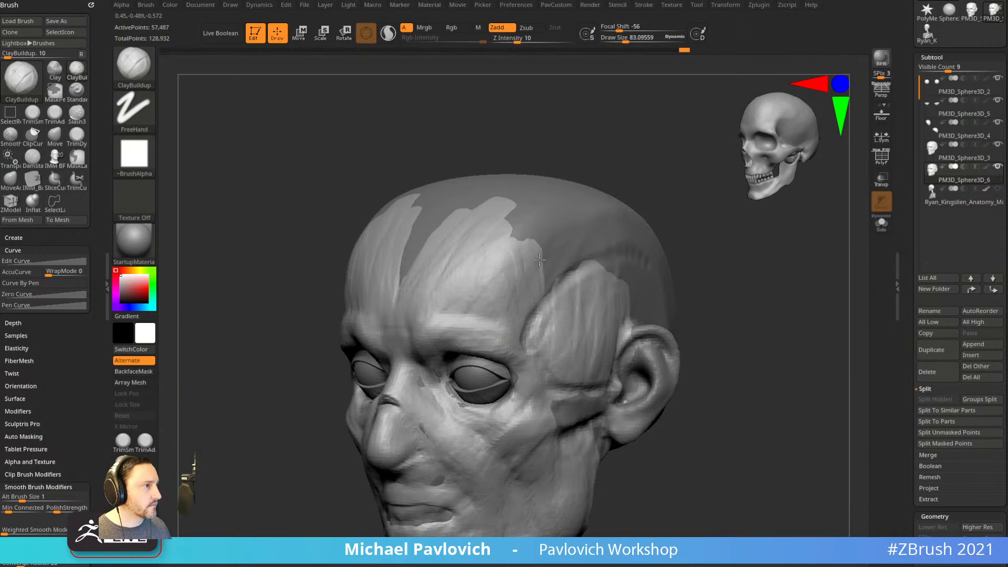
right_drag(647, 239, 408, 251)
Fill in the upper forehead and extend clay back over the scalp.
mouse_move(408, 252)
mouse_down()
mouse_move(427, 216)
mouse_move(491, 189)
mouse_up()
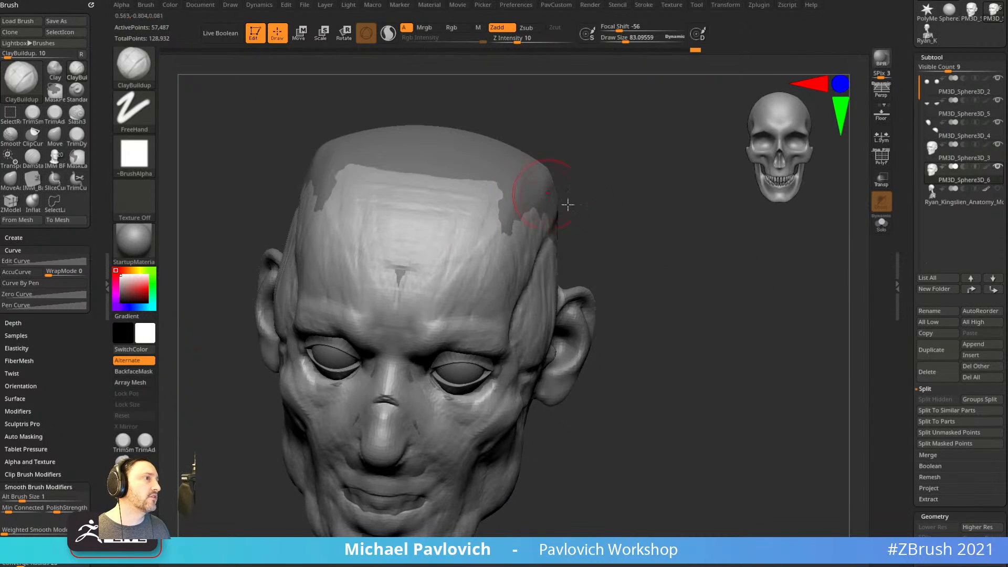
right_drag(531, 186, 446, 160)
drag(494, 211, 636, 300)
mouse_move(698, 288)
right_down()
mouse_move(749, 354)
mouse_move(520, 336)
mouse_move(724, 379)
mouse_move(706, 383)
right_up()
alt+right_drag(706, 383, 731, 301)
ctrl+right_drag(635, 342, 659, 318)
Pull the mouth area down toward the chin and check it from both sides.
mouse_move(559, 373)
right_down()
mouse_move(631, 353)
mouse_move(700, 392)
mouse_move(566, 365)
mouse_move(671, 377)
mouse_move(422, 404)
right_up()
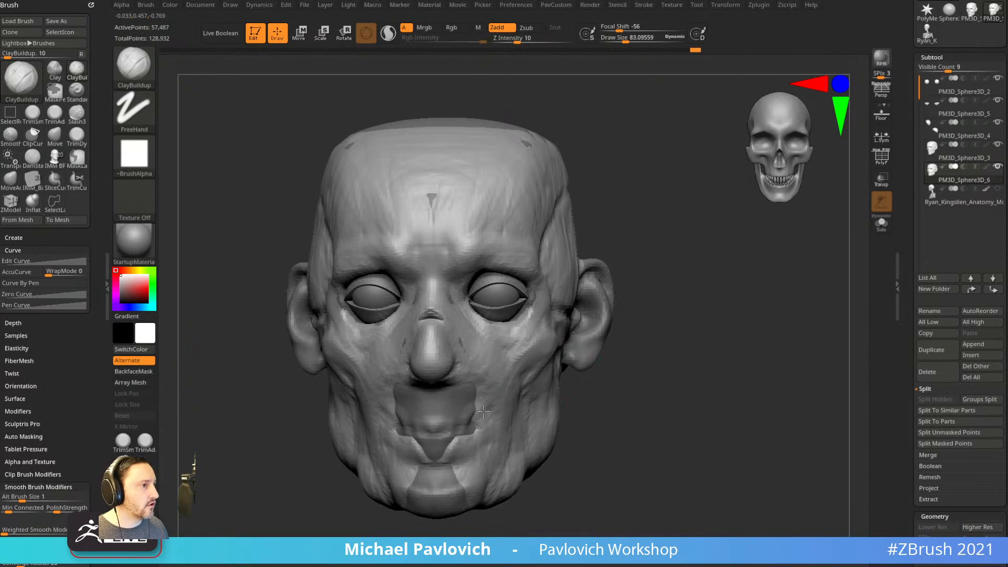
drag(467, 422, 485, 439)
right_drag(711, 366, 679, 319)
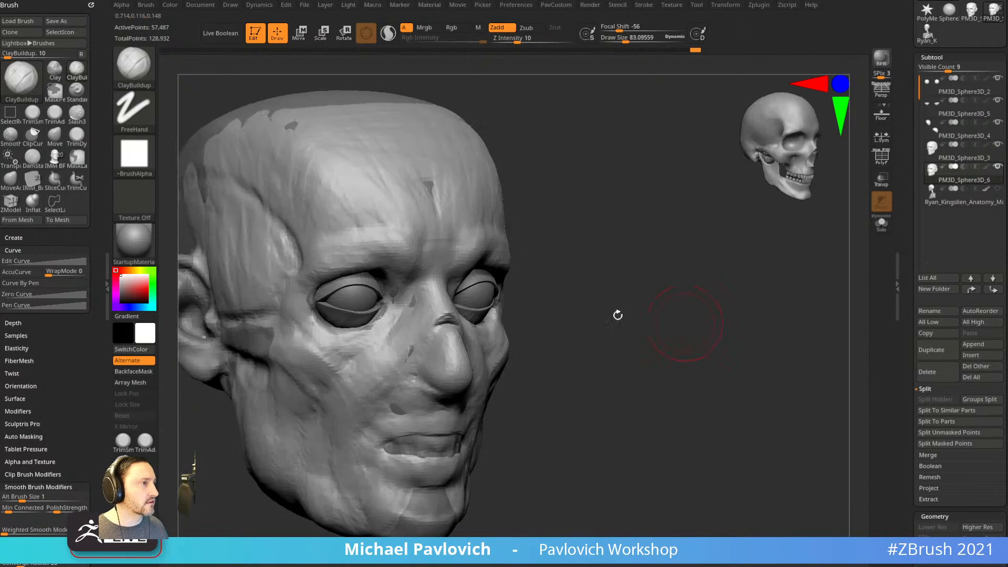
mouse_move(441, 306)
right_down()
mouse_move(483, 356)
mouse_move(394, 424)
mouse_move(421, 393)
mouse_move(651, 273)
right_up()
With the Standard brush at size 17.03, carve the nostril deeper.
key(b)
key(s)
key(t)
key(s)
drag(432, 390, 414, 399)
key(s)
right_drag(491, 383, 418, 393)
Switch between the Move and Standard brushes while orbiting to inspect the head.
right_drag(705, 349, 446, 375)
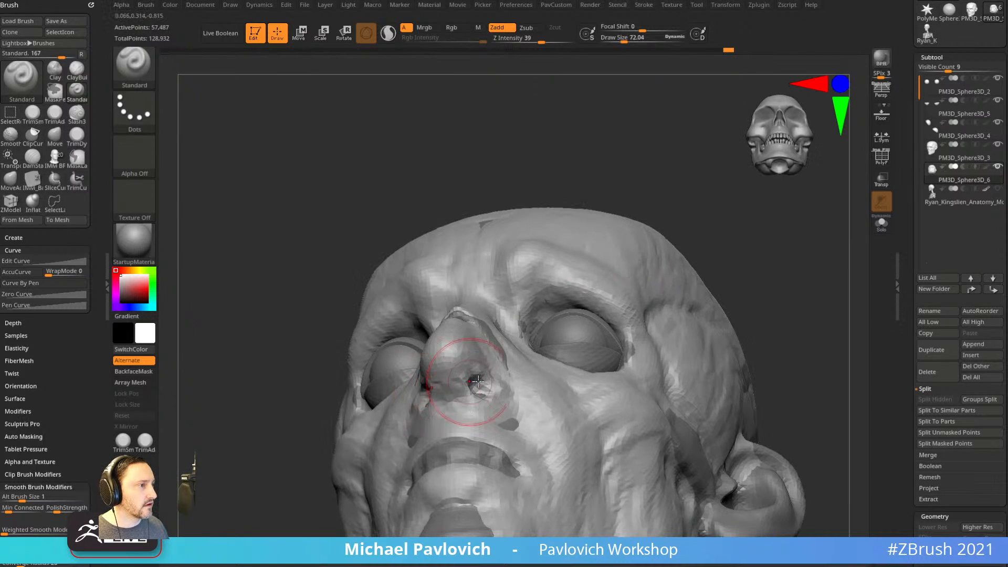
key(b)
key(m)
key(v)
right_drag(638, 251, 551, 304)
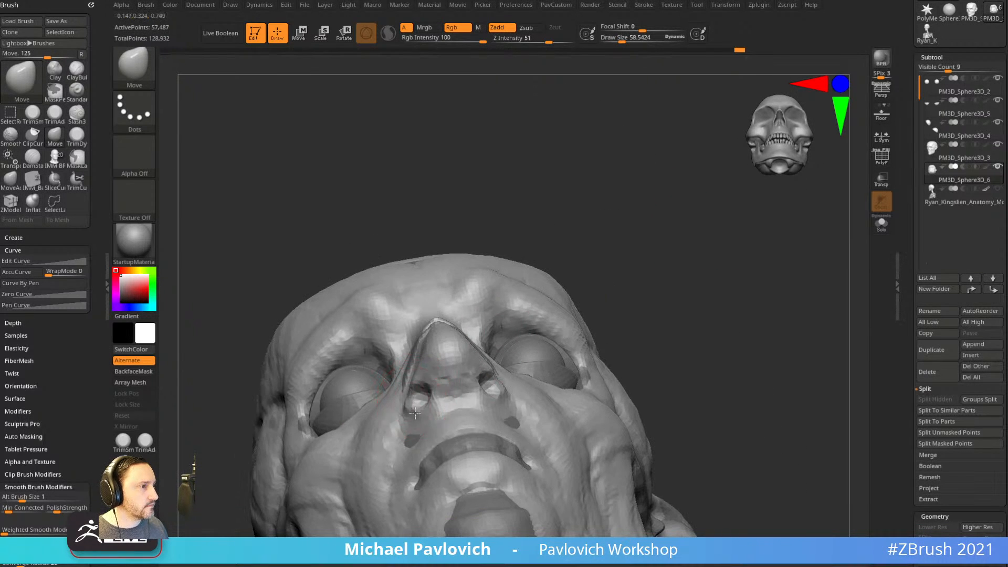
right_drag(455, 377, 630, 316)
key(b)
key(s)
key(t)
mouse_move(556, 332)
right_down()
mouse_move(590, 333)
mouse_move(360, 428)
mouse_move(394, 428)
mouse_move(437, 396)
mouse_move(481, 393)
right_up()
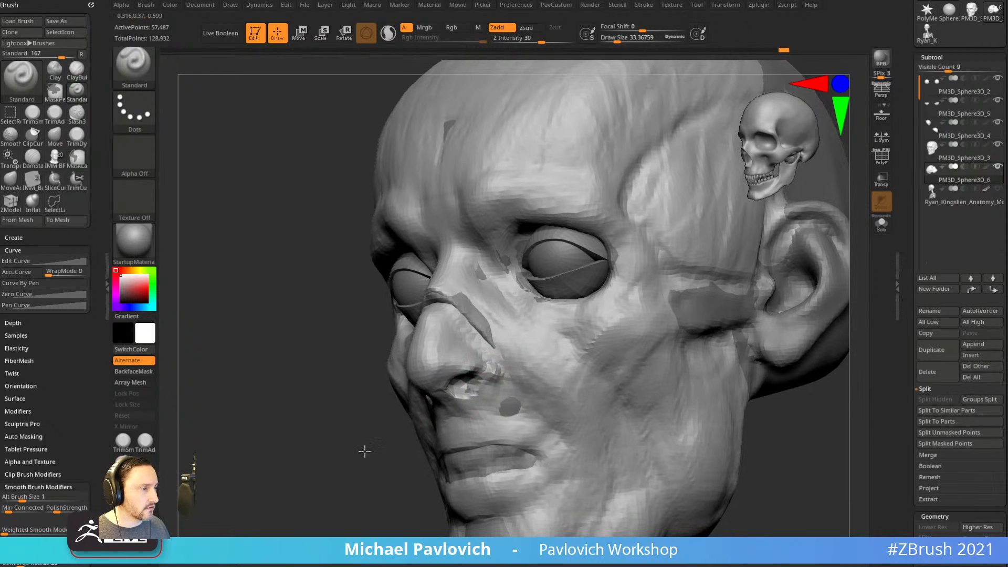
Select DamStandard, move the zombie reference image aside and frame the head from the front.
key(b)
key(d)
key(s)
mouse_move(349, 428)
right_down()
mouse_move(318, 453)
mouse_move(572, 317)
mouse_move(755, 315)
mouse_move(752, 365)
right_up()
click(221, 558)
drag(658, 139, 1007, 139)
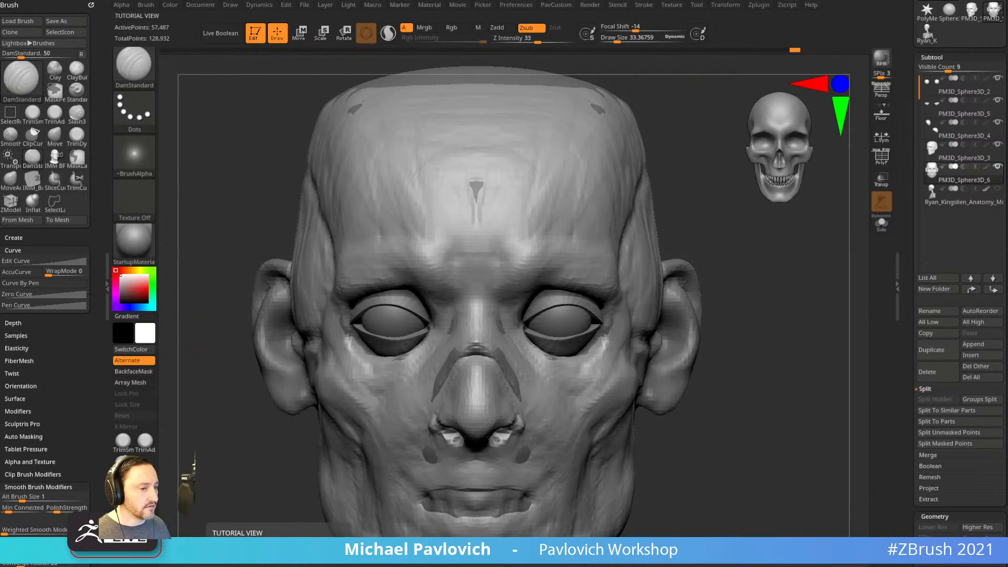
mouse_move(778, 337)
alt+right_down()
mouse_move(763, 396)
mouse_move(770, 380)
mouse_move(713, 327)
mouse_move(749, 386)
mouse_move(736, 343)
mouse_move(763, 366)
alt+right_up()
With ClayBuildup at size 99, build up the cheek, checking browser reference images.
key(b)
key(c)
key(b)
mouse_move(763, 366)
alt+right_down()
mouse_move(749, 340)
mouse_move(677, 358)
alt+right_up()
key(s)
drag(551, 393, 565, 392)
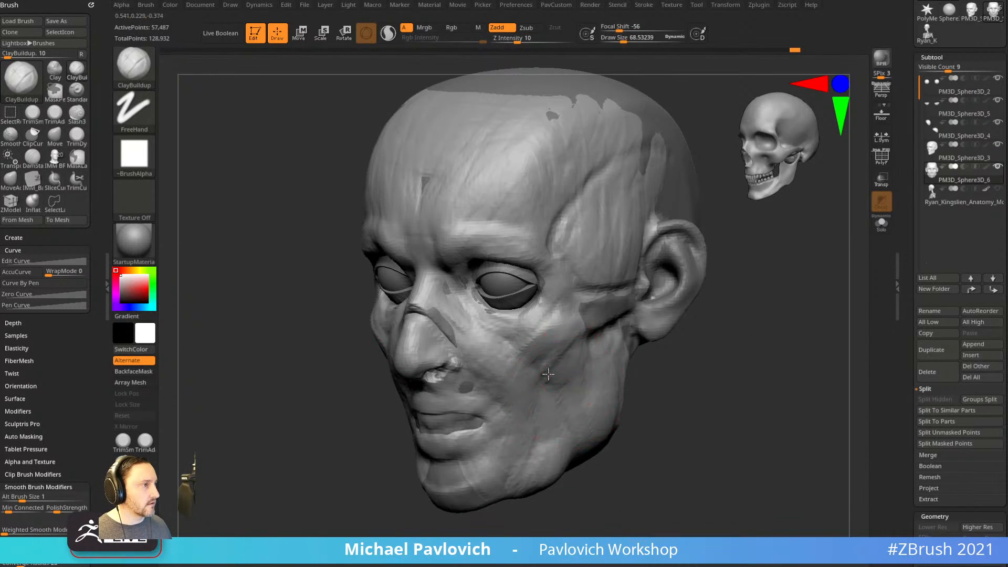
right_drag(566, 354, 581, 374)
mouse_move(555, 362)
mouse_down()
mouse_move(583, 353)
mouse_move(570, 420)
mouse_up()
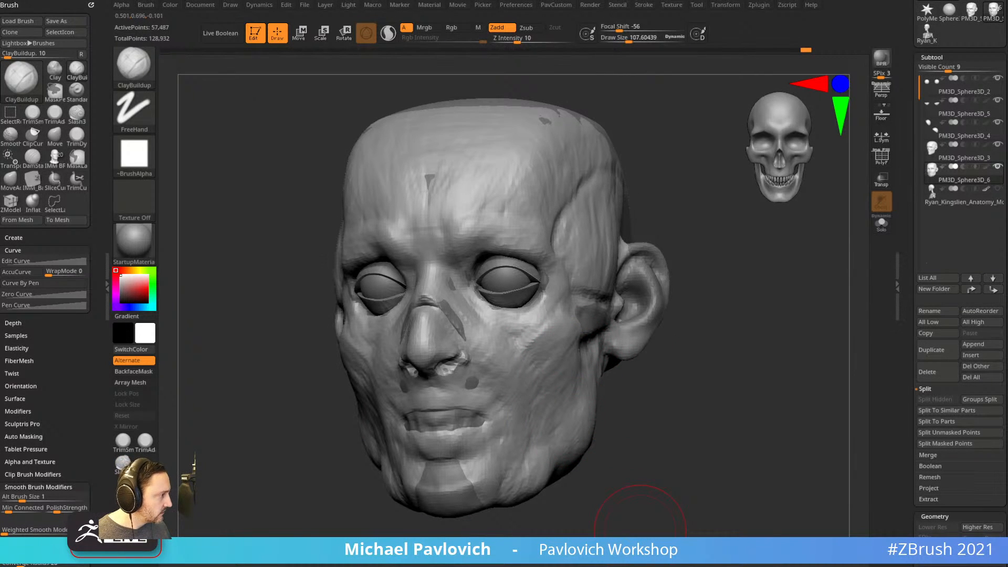
key(alt+Tab)
click(645, 51)
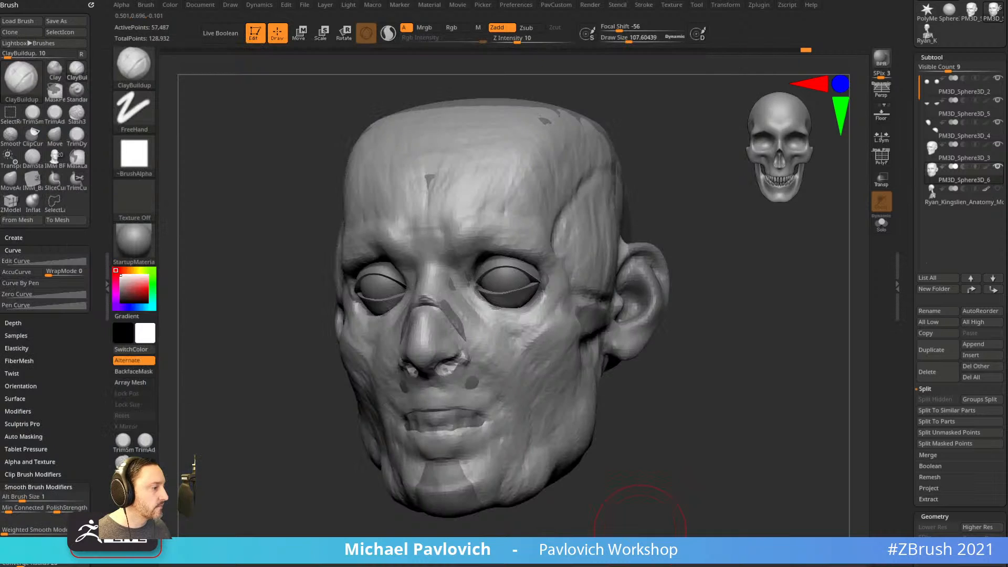
mouse_move(727, 341)
mouse_down()
mouse_move(747, 361)
mouse_move(745, 331)
mouse_move(672, 300)
mouse_up()
With the Move brush and symmetry, pull both jaw sides inward.
key(b)
key(m)
key(v)
drag(407, 414, 433, 449)
key(s)
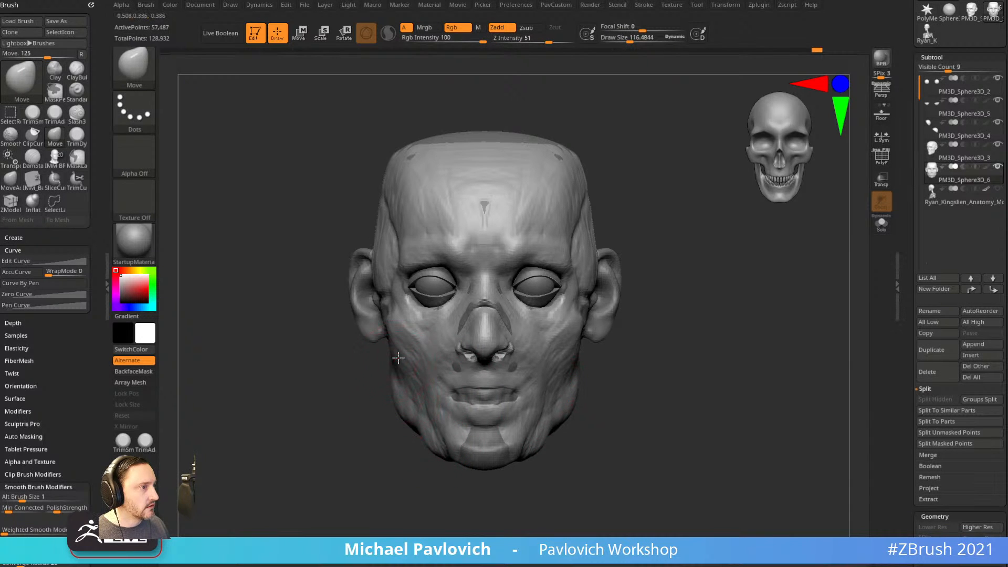
Build up the cheeks with ClayBuildup at a brush size of about 49.
drag(408, 359, 415, 363)
mouse_move(596, 333)
mouse_down()
mouse_move(623, 348)
mouse_move(635, 378)
mouse_move(543, 371)
mouse_up()
key(b)
key(c)
key(b)
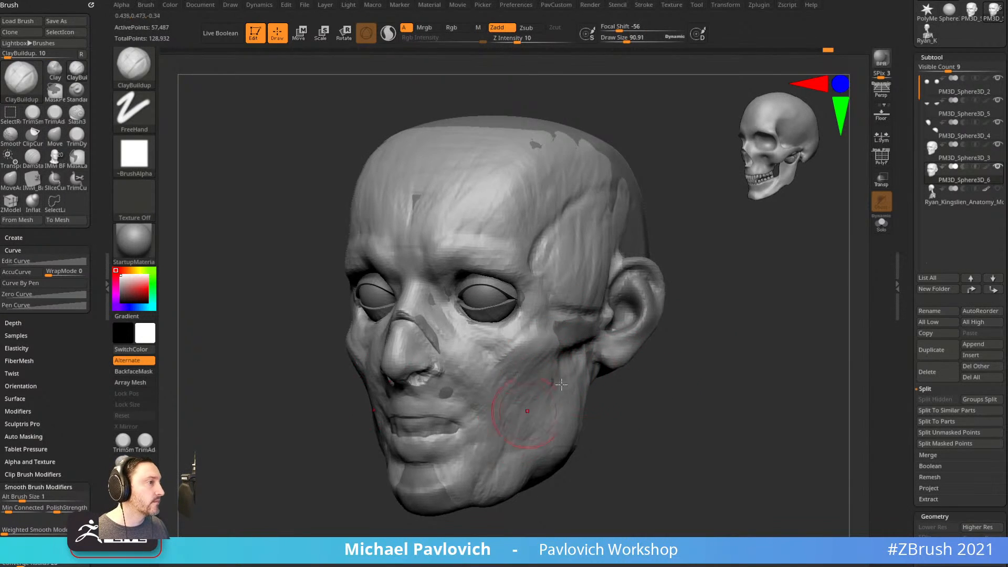
drag(528, 413, 535, 390)
drag(529, 349, 519, 383)
key(s)
drag(521, 384, 502, 397)
mouse_move(599, 375)
shift+mouse_down()
mouse_move(634, 388)
mouse_move(598, 315)
mouse_move(530, 312)
shift+mouse_up()
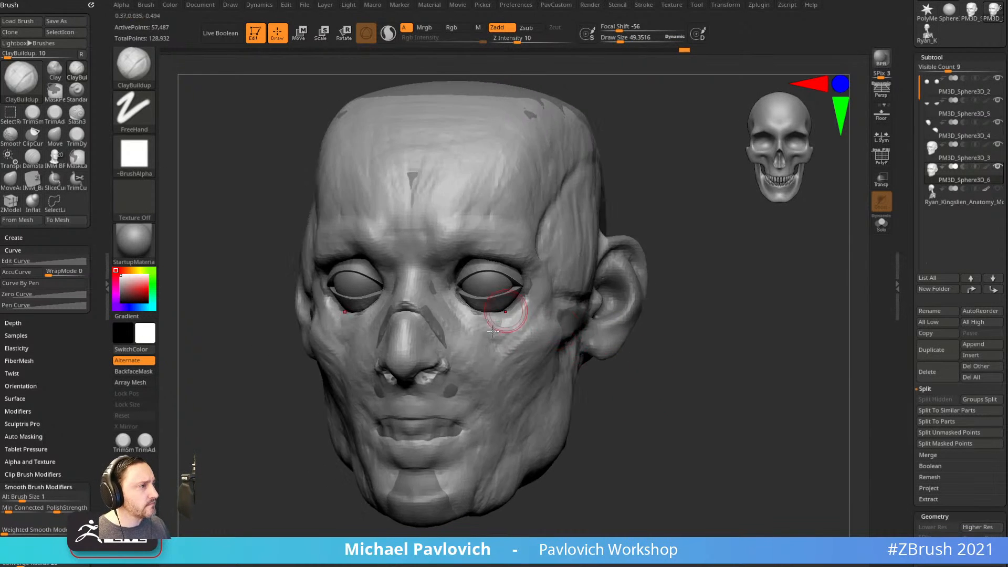
drag(577, 342, 535, 300)
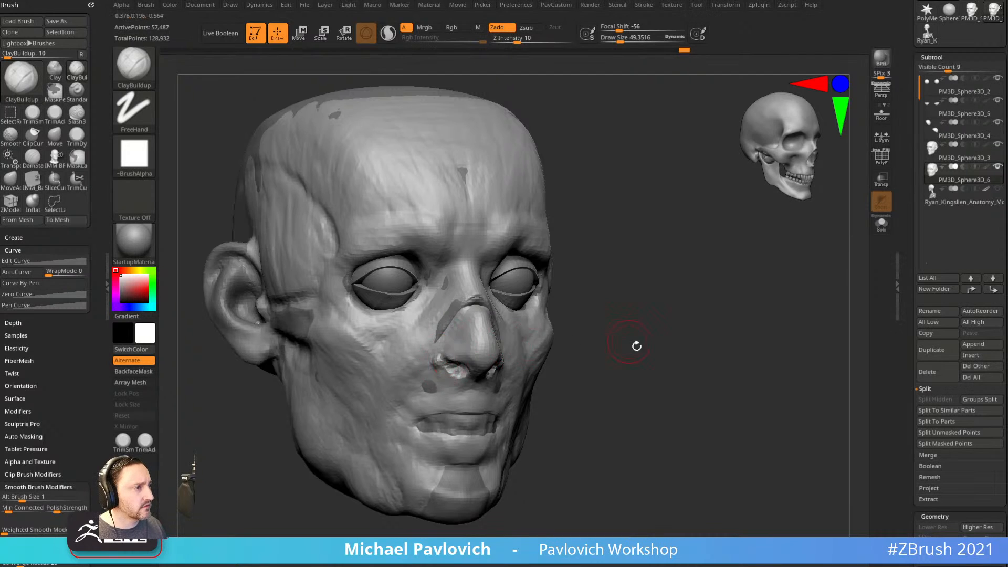
drag(627, 341, 584, 354)
alt+drag(657, 362, 486, 377)
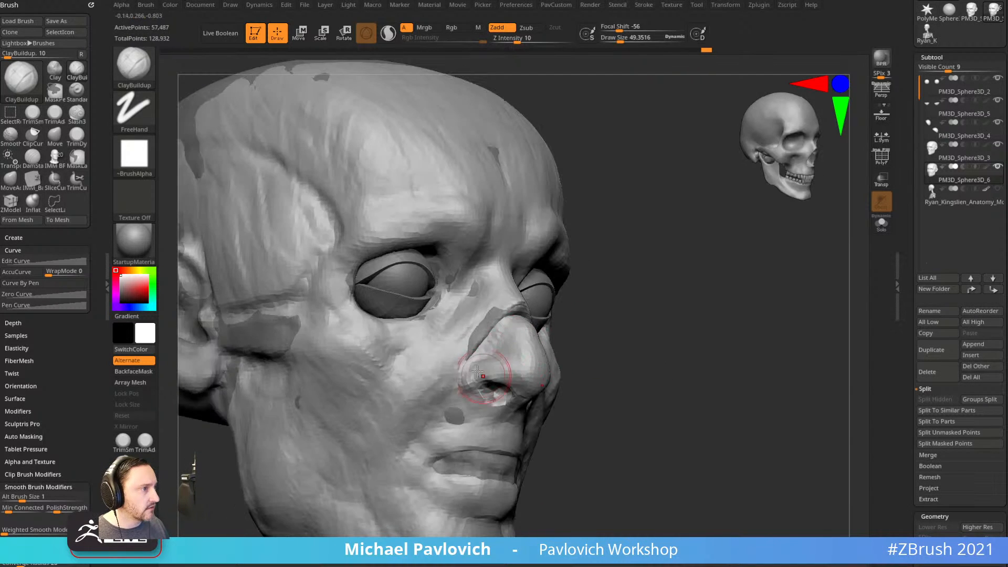
drag(611, 361, 579, 369)
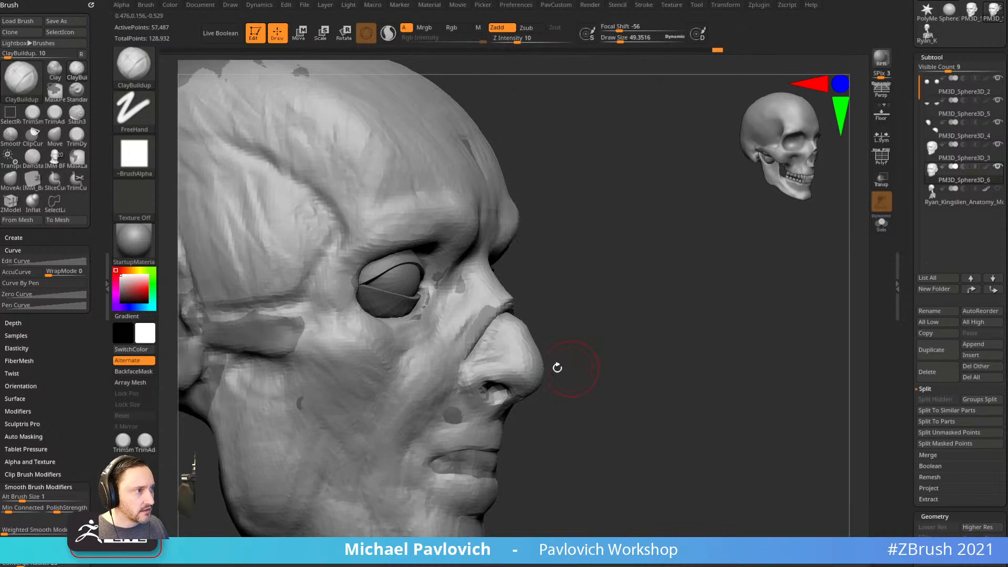
Crease around the nostril wings with the DamStandard brush.
key(b)
key(d)
key(s)
drag(465, 362, 469, 386)
drag(531, 403, 481, 395)
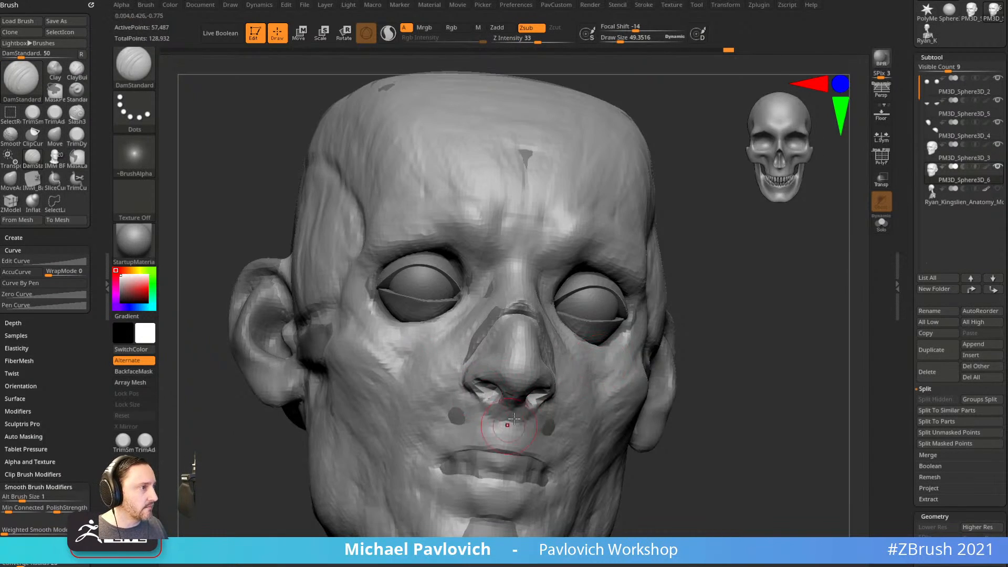
drag(741, 404, 698, 390)
Define the upper lip edge with the Standard brush.
key(b)
key(s)
key(t)
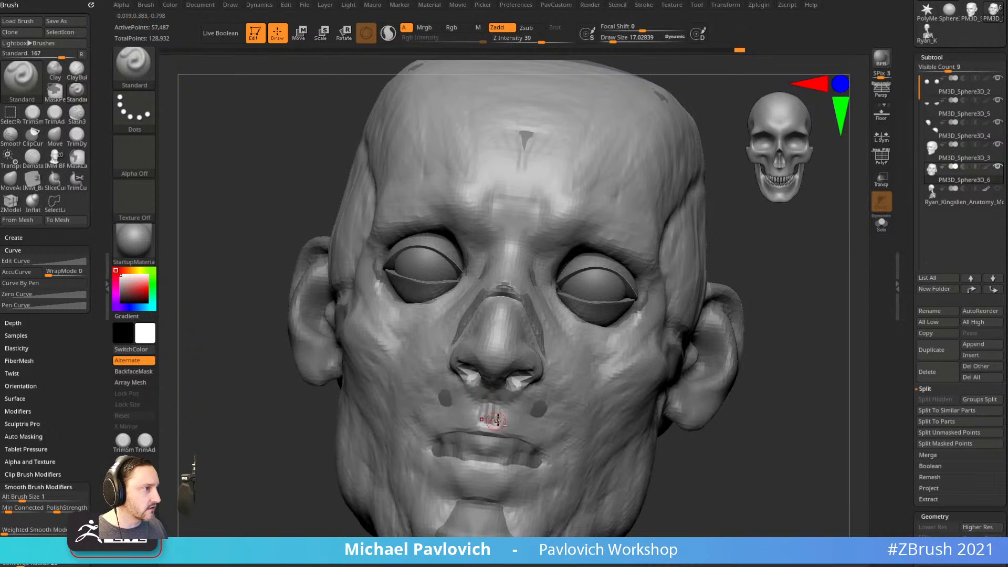
drag(742, 467, 625, 456)
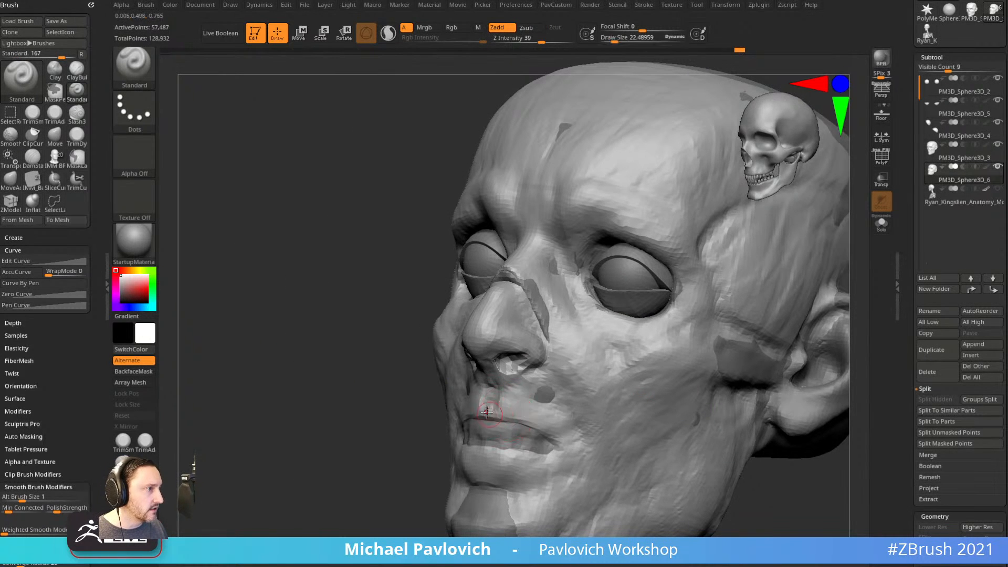
drag(487, 411, 558, 448)
drag(420, 420, 341, 416)
drag(510, 469, 665, 378)
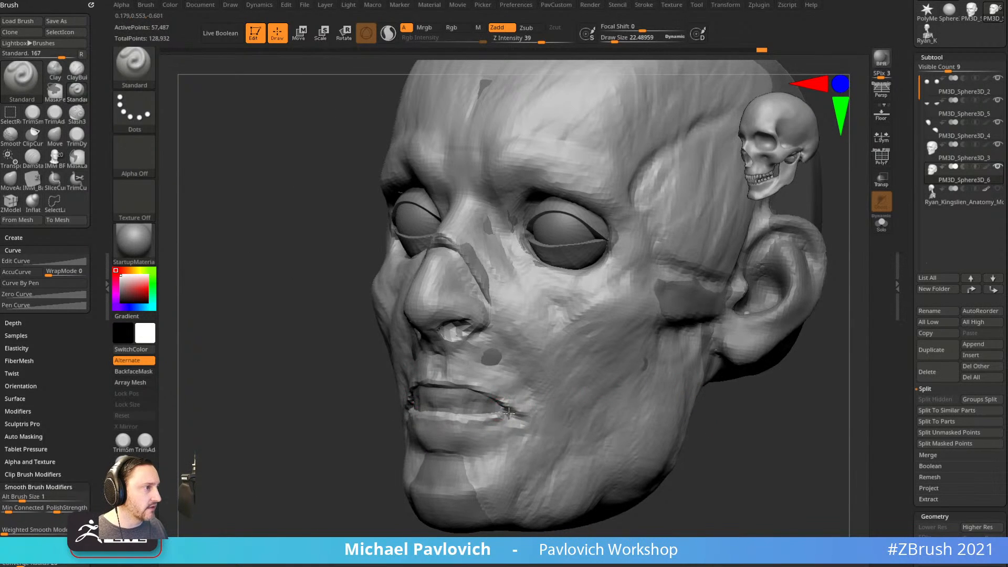
drag(367, 458, 446, 425)
Add clay around the mouth and its corners with the Clay brush at size about 58.
key(b)
key(c)
key(l)
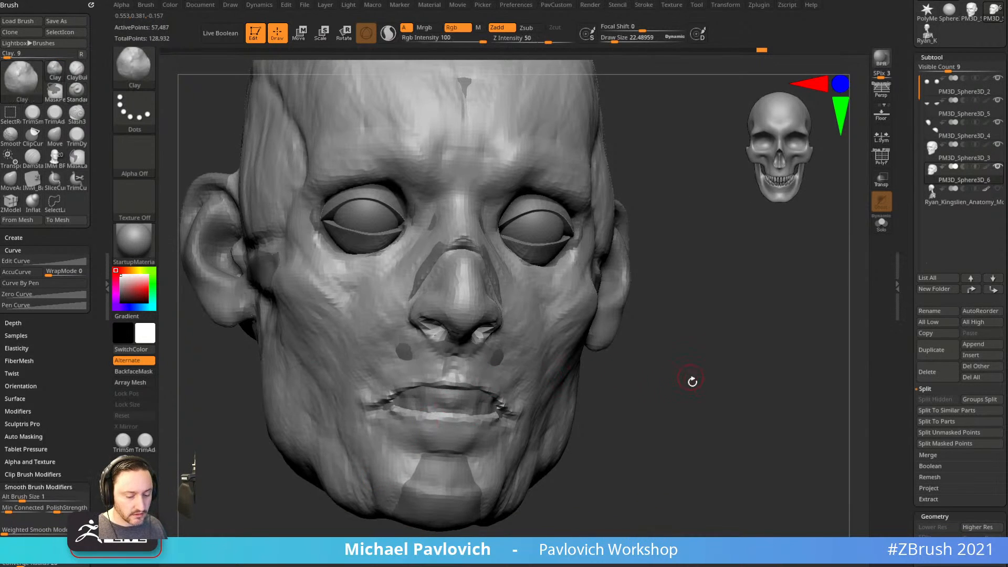
drag(689, 376, 636, 386)
key(s)
mouse_move(519, 407)
mouse_down()
mouse_move(386, 402)
mouse_move(371, 421)
mouse_up()
drag(596, 363, 648, 349)
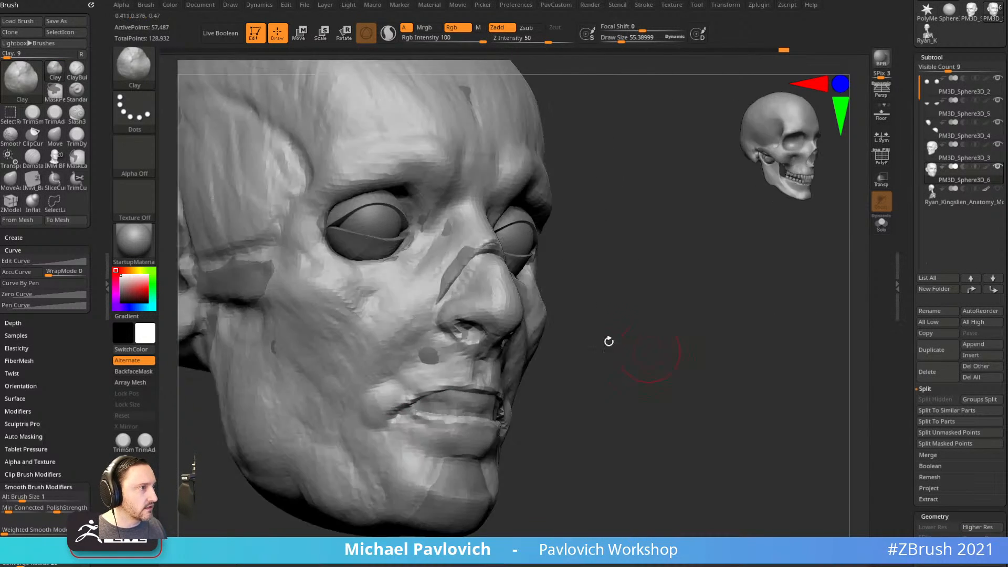
drag(373, 418, 388, 432)
drag(534, 405, 473, 407)
key(s)
drag(412, 409, 413, 409)
mouse_move(650, 387)
mouse_down()
mouse_move(541, 400)
mouse_move(517, 377)
mouse_up()
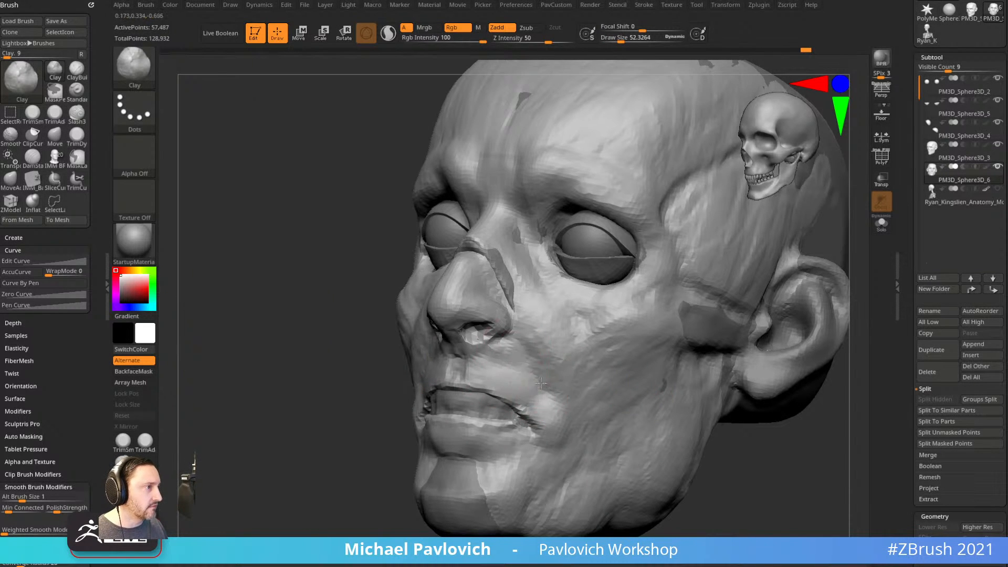
drag(337, 459, 369, 439)
Build up the chin and the area below the lower lip with clay.
mouse_move(458, 443)
mouse_down()
mouse_move(444, 436)
mouse_move(462, 450)
mouse_up()
drag(687, 440, 677, 403)
drag(484, 428, 464, 423)
mouse_move(619, 415)
mouse_down()
mouse_move(668, 405)
mouse_move(468, 385)
mouse_move(546, 390)
mouse_up()
drag(670, 379, 751, 358)
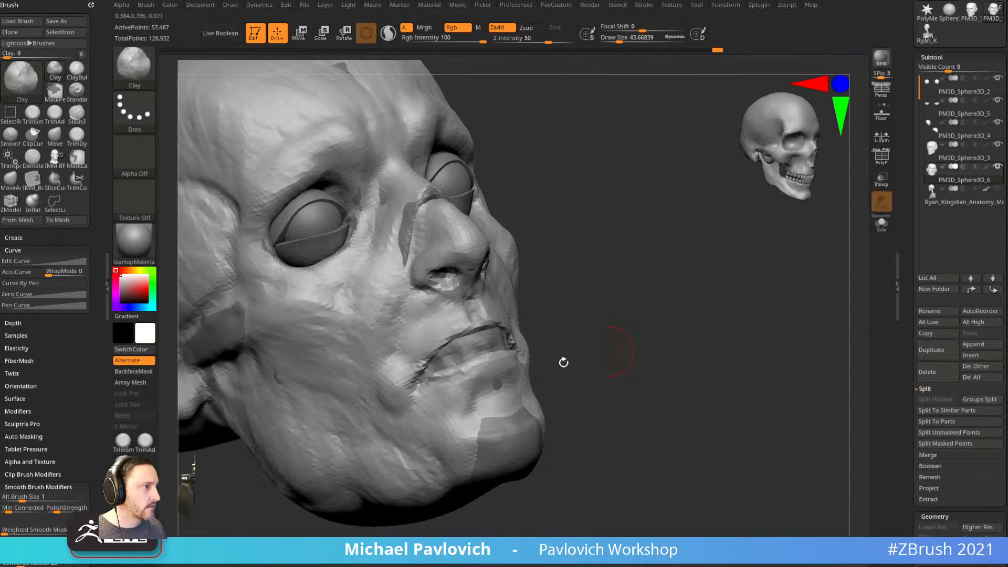
drag(446, 393, 434, 423)
drag(628, 372, 573, 409)
mouse_move(493, 421)
mouse_down()
mouse_move(489, 452)
mouse_move(512, 457)
mouse_up()
alt+drag(594, 428, 581, 405)
mouse_move(517, 415)
mouse_down()
mouse_move(490, 423)
mouse_move(514, 417)
mouse_up()
mouse_move(630, 462)
mouse_down()
mouse_move(639, 461)
mouse_move(601, 500)
mouse_move(662, 483)
mouse_move(656, 511)
mouse_up()
Carve the nasolabial fold beside the nose with DamStandard.
key(b)
key(d)
key(s)
drag(707, 412, 663, 411)
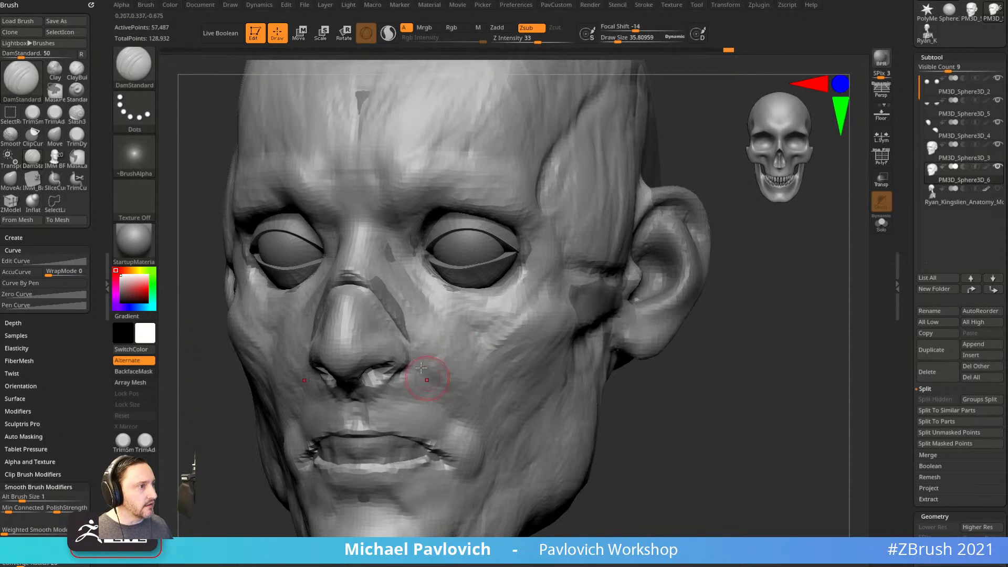
drag(665, 373, 604, 364)
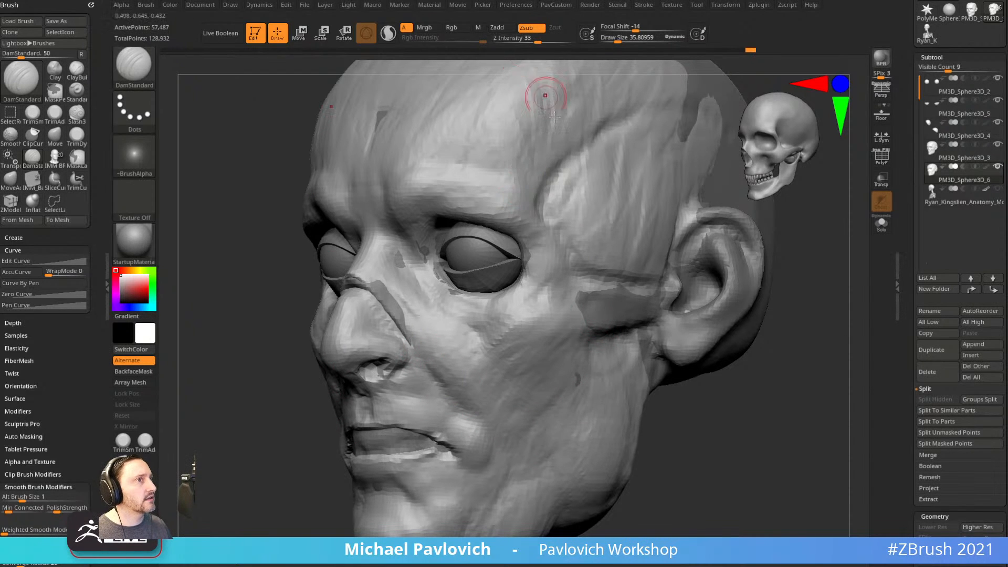
key(grave)
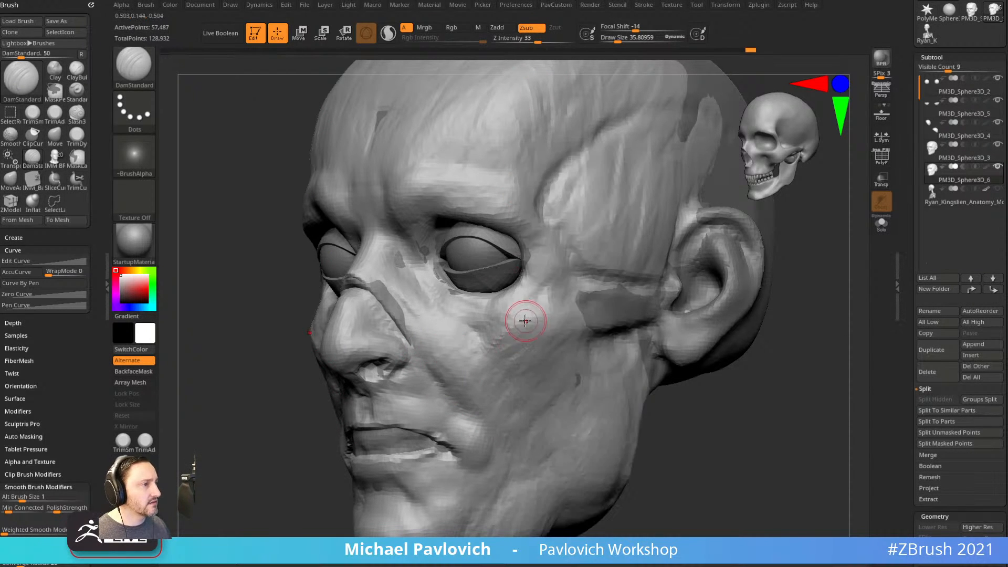
key(grave)
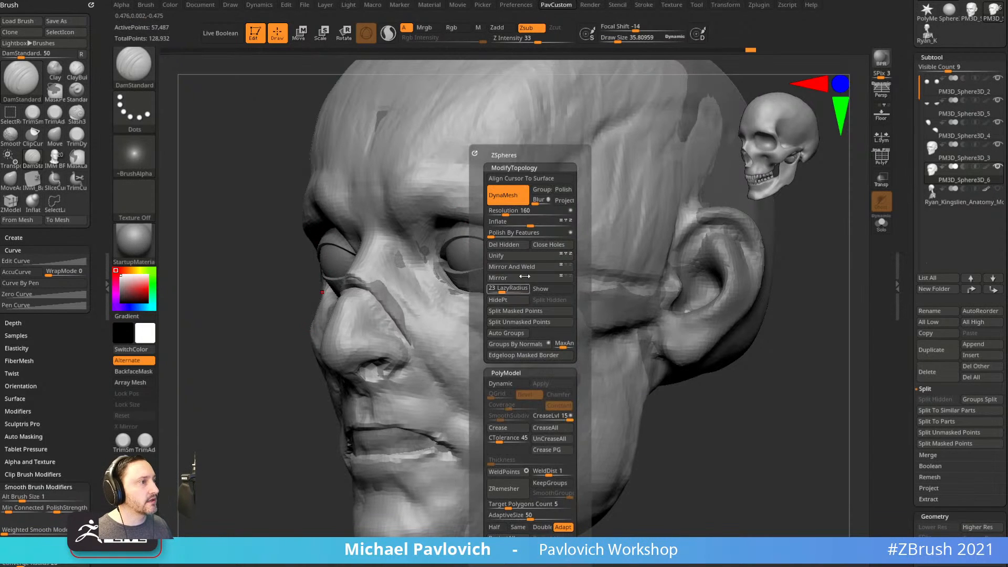
key(grave)
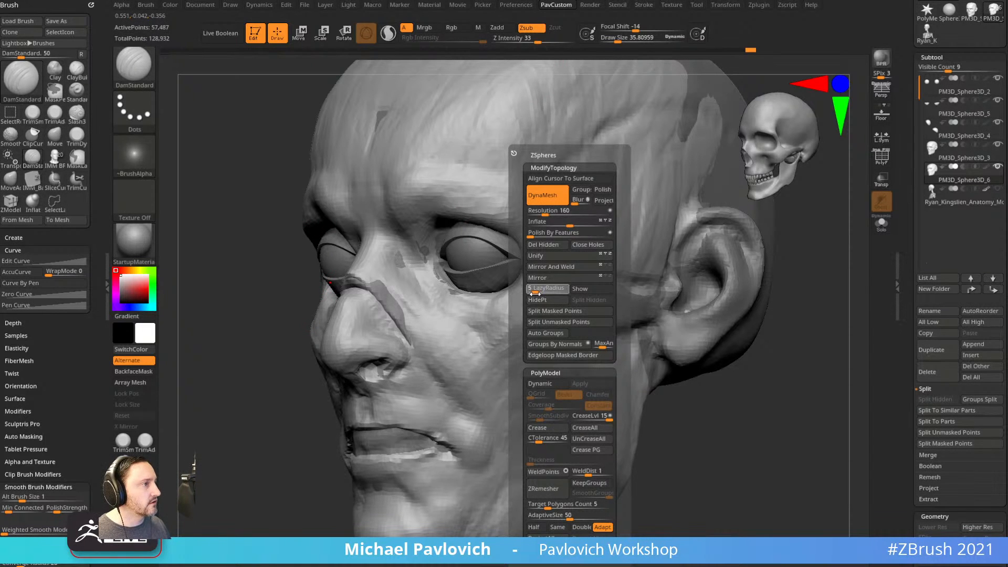
drag(722, 412, 682, 387)
mouse_move(413, 303)
mouse_down()
mouse_move(444, 367)
mouse_move(476, 391)
mouse_up()
Carve a crease line beneath the lower lip.
drag(692, 392, 648, 383)
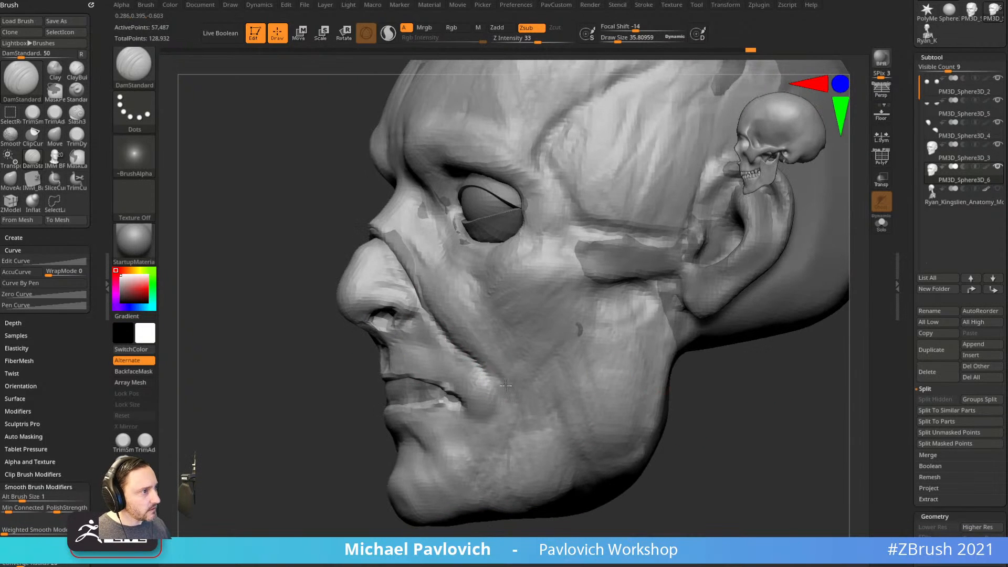
drag(602, 479, 718, 413)
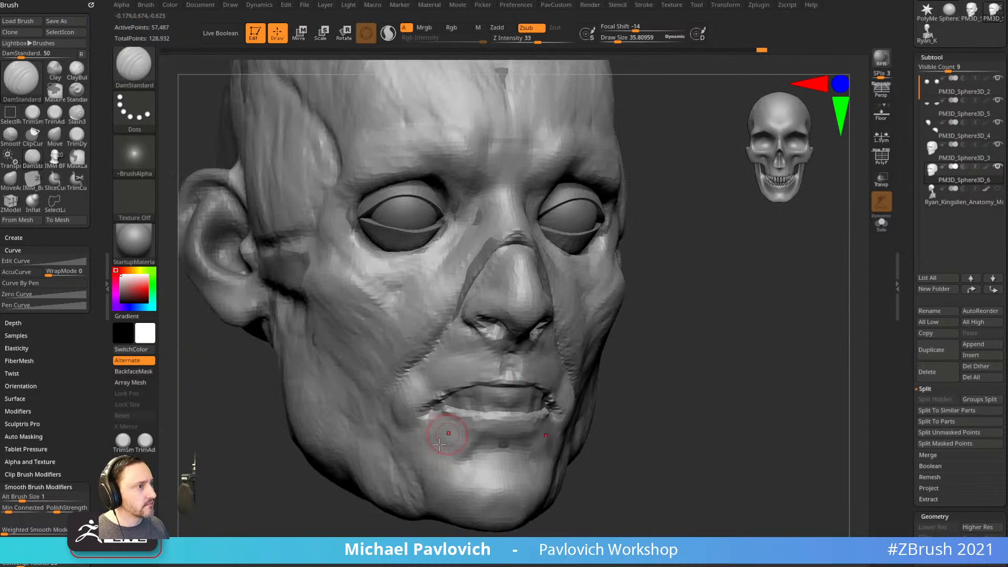
mouse_move(439, 444)
mouse_down()
mouse_move(480, 450)
mouse_move(520, 435)
mouse_up()
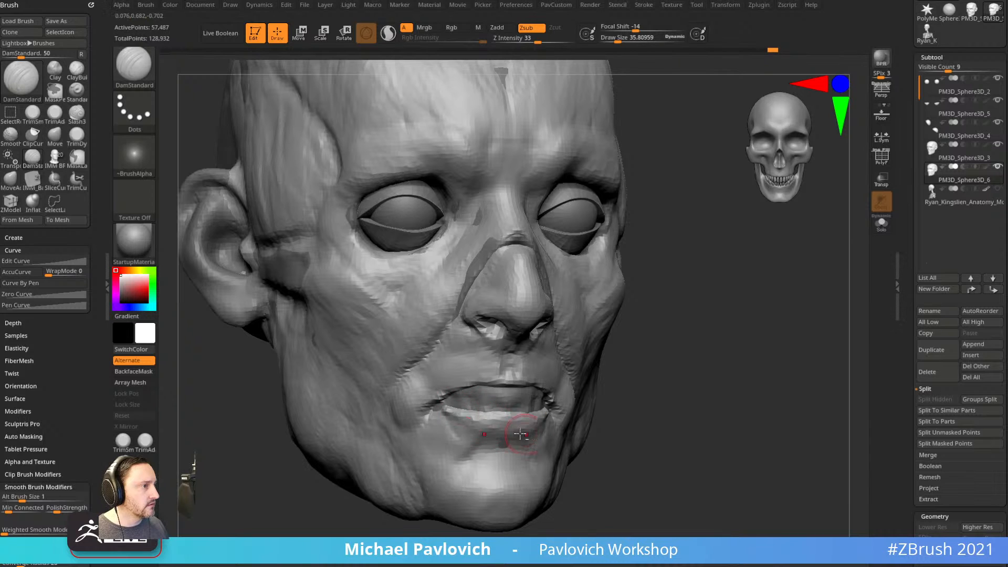
drag(596, 416, 458, 384)
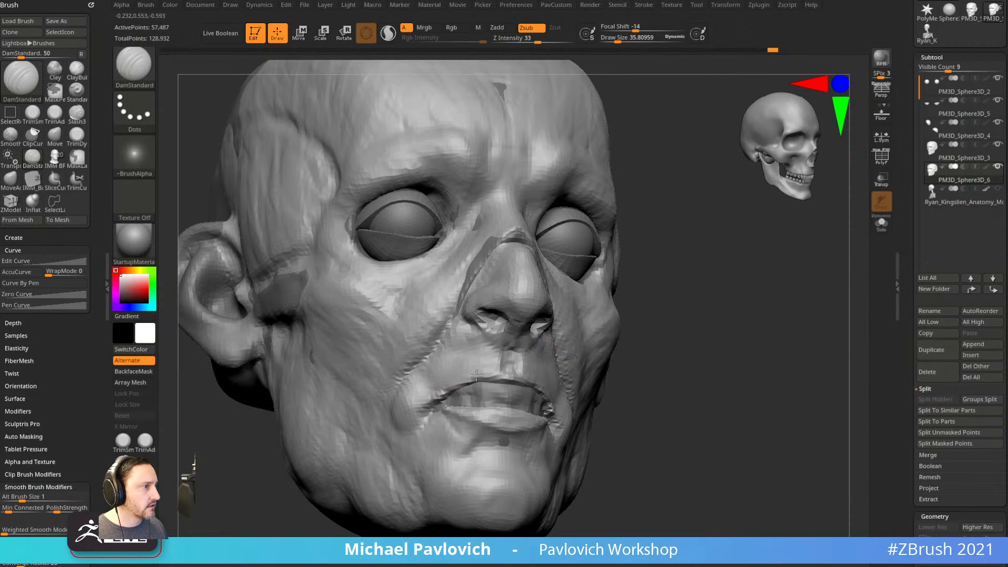
drag(629, 384, 485, 376)
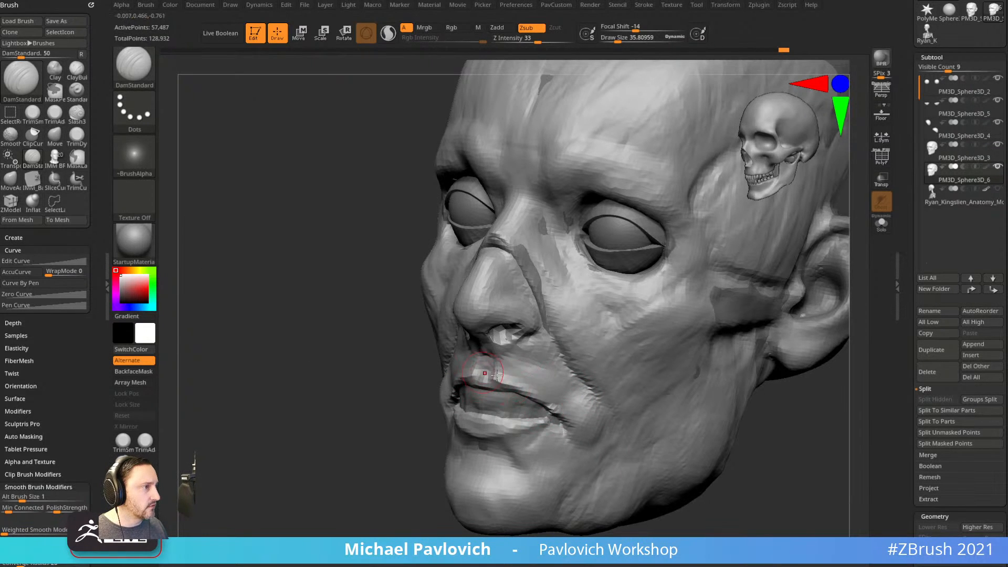
drag(407, 480, 437, 398)
Review the mouth from profile and front while switching through Move, Clay and Standard brushes.
key(b)
key(m)
key(v)
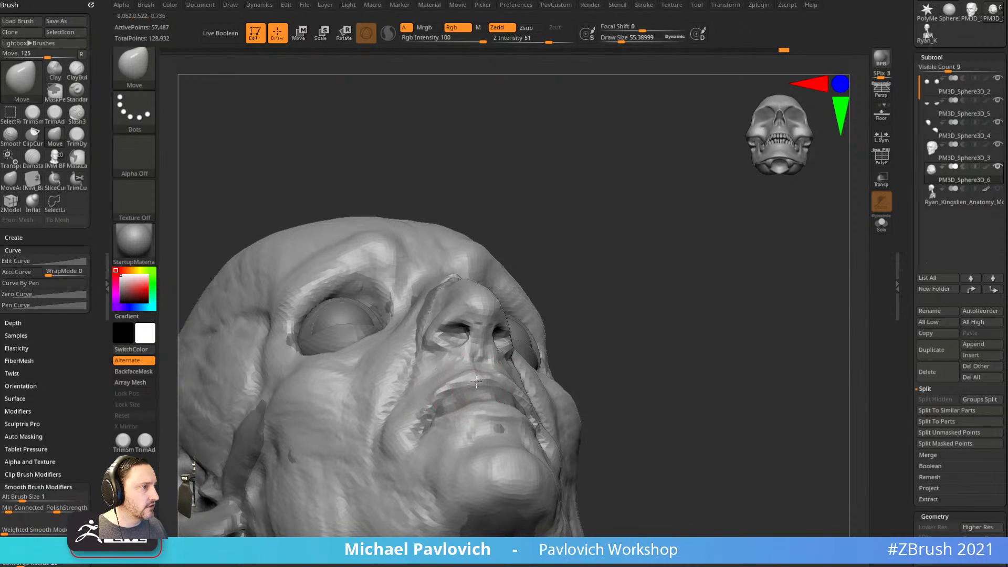
mouse_move(583, 335)
mouse_down()
mouse_move(520, 363)
mouse_move(463, 465)
mouse_up()
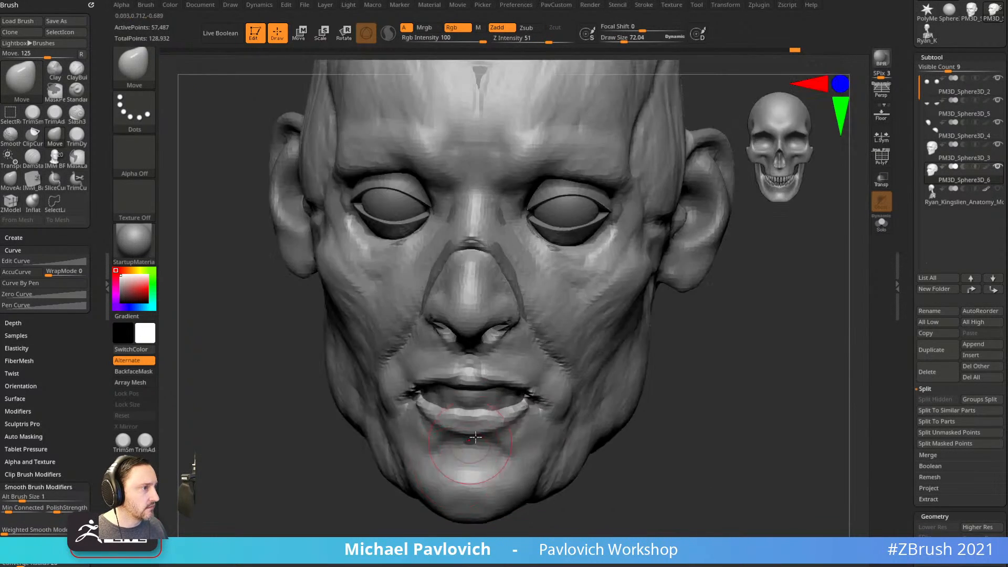
drag(505, 424, 628, 410)
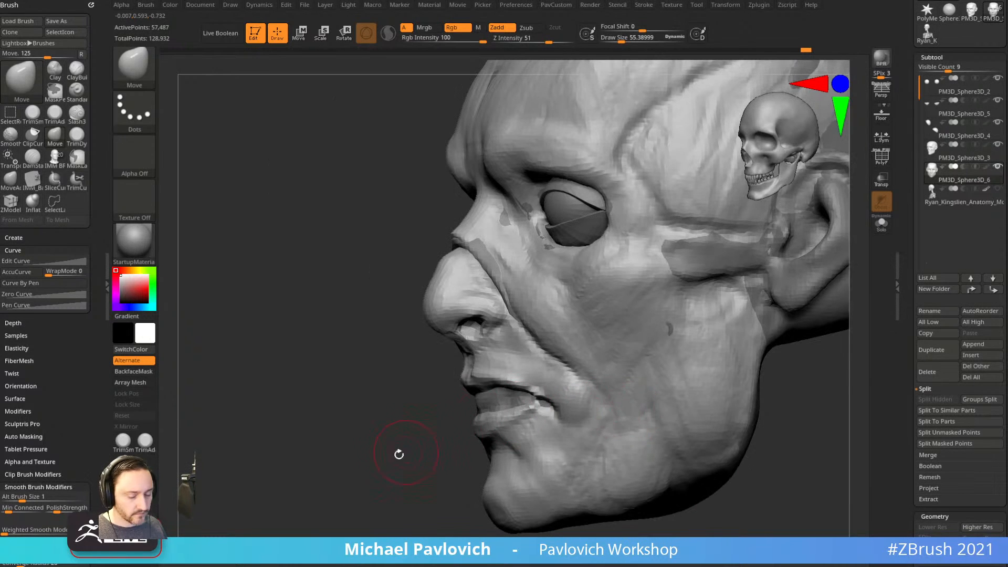
key(b)
key(c)
key(l)
mouse_move(343, 477)
mouse_down()
mouse_move(462, 447)
mouse_move(740, 418)
mouse_up()
mouse_move(767, 358)
alt+mouse_down()
mouse_move(737, 378)
mouse_move(761, 347)
mouse_move(731, 347)
mouse_move(743, 320)
mouse_move(715, 315)
mouse_move(707, 344)
mouse_move(735, 367)
mouse_move(727, 382)
alt+mouse_up()
key(b)
key(s)
key(t)
Insert mirrored IMM Primitive spheres at the lower eye corners and split them into their own part.
key(b)
key(i)
key(p)
key(m)
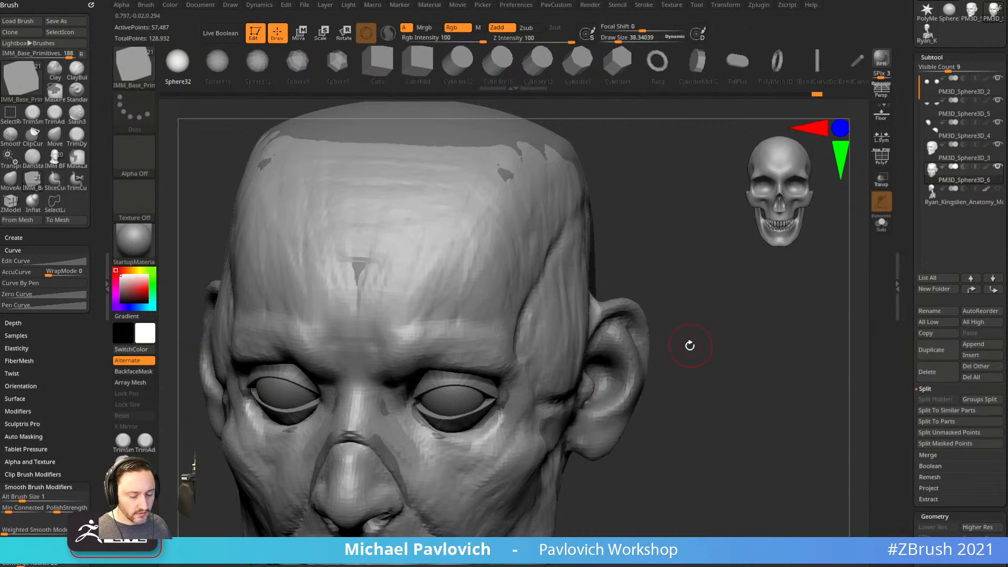
key(b)
key(i)
click(630, 391)
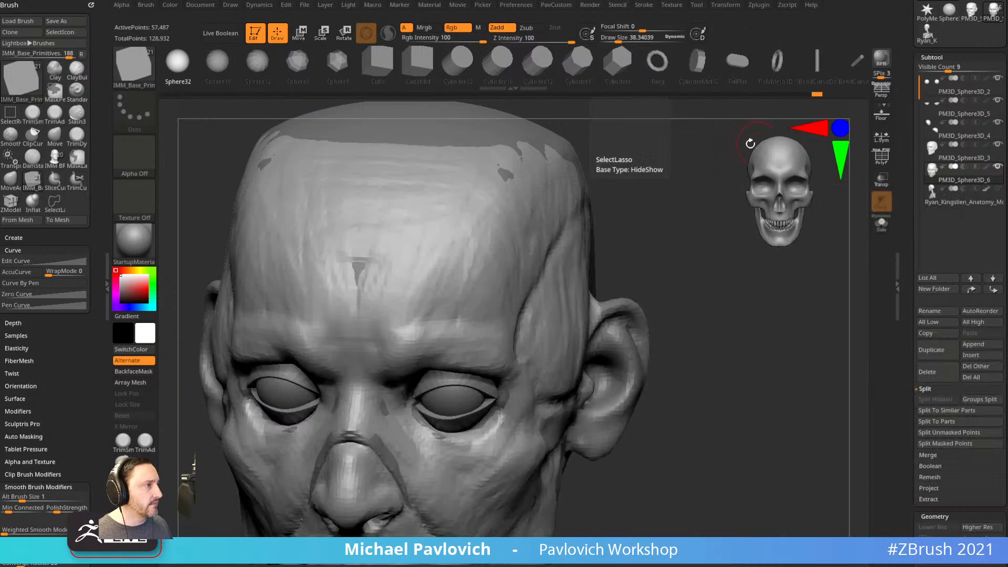
drag(477, 422, 493, 421)
key(3)
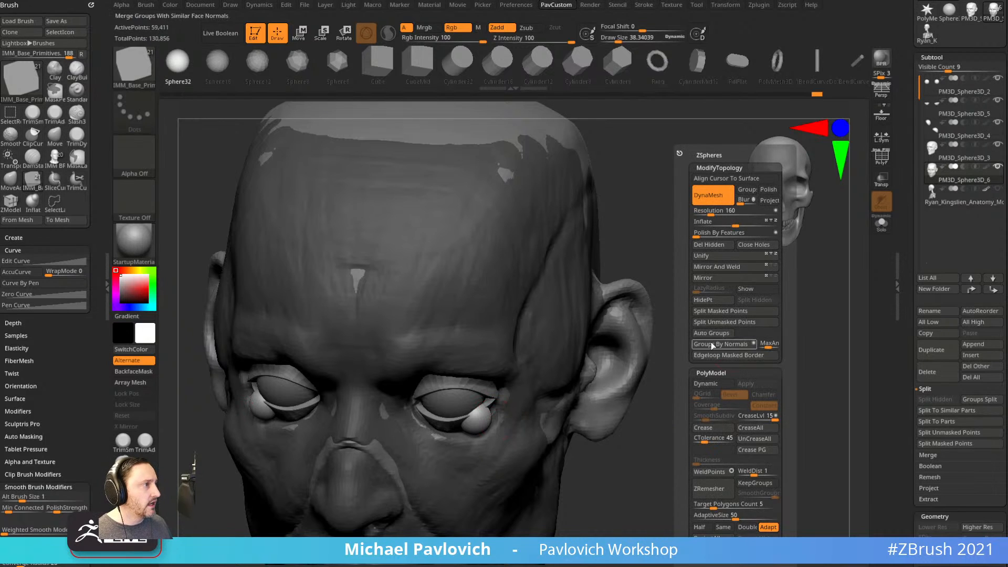
click(717, 321)
Stretch the eye-corner spheres along the lower eyelids with the Move brush.
key(b)
key(m)
key(v)
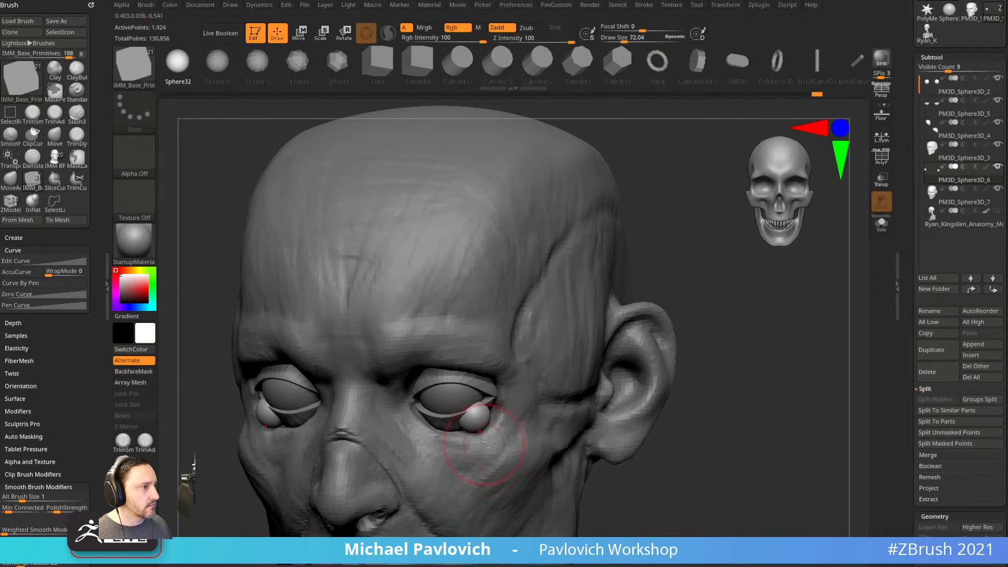
drag(466, 422, 444, 409)
right_drag(646, 412, 500, 395)
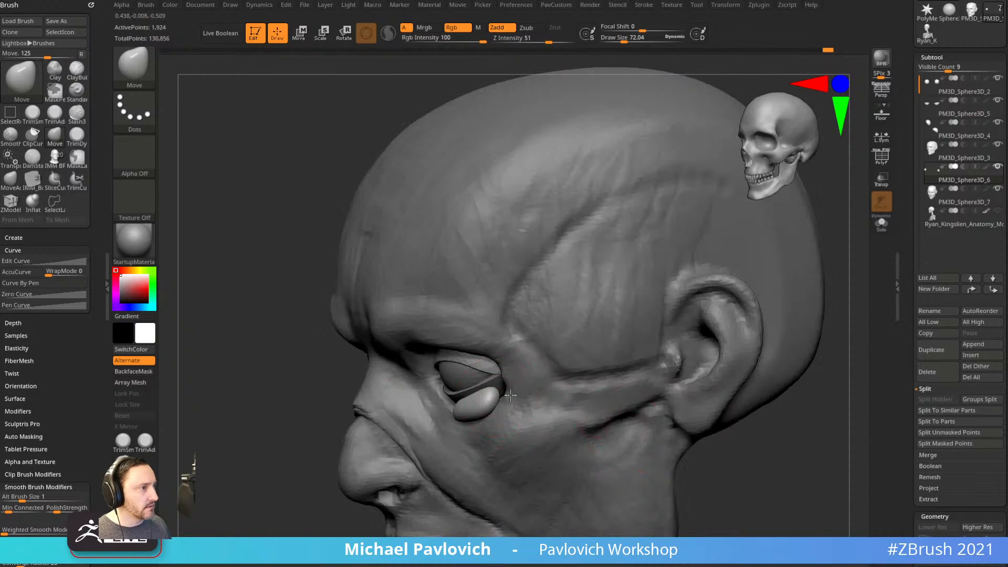
mouse_move(260, 440)
mouse_down()
mouse_move(433, 392)
mouse_move(680, 387)
mouse_up()
key(s)
drag(651, 317, 475, 346)
key(s)
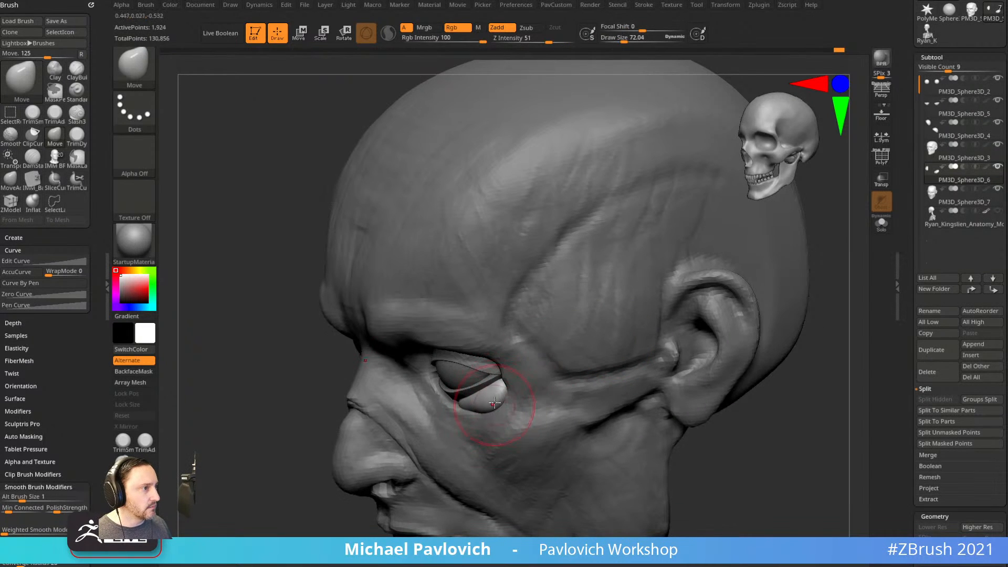
right_drag(495, 386, 330, 410)
mouse_move(741, 330)
right_down()
mouse_move(500, 410)
mouse_move(704, 322)
mouse_move(589, 356)
right_up()
Duplicate the lower lid piece with the Transpose gizmo, then resize and position the copy.
key(w)
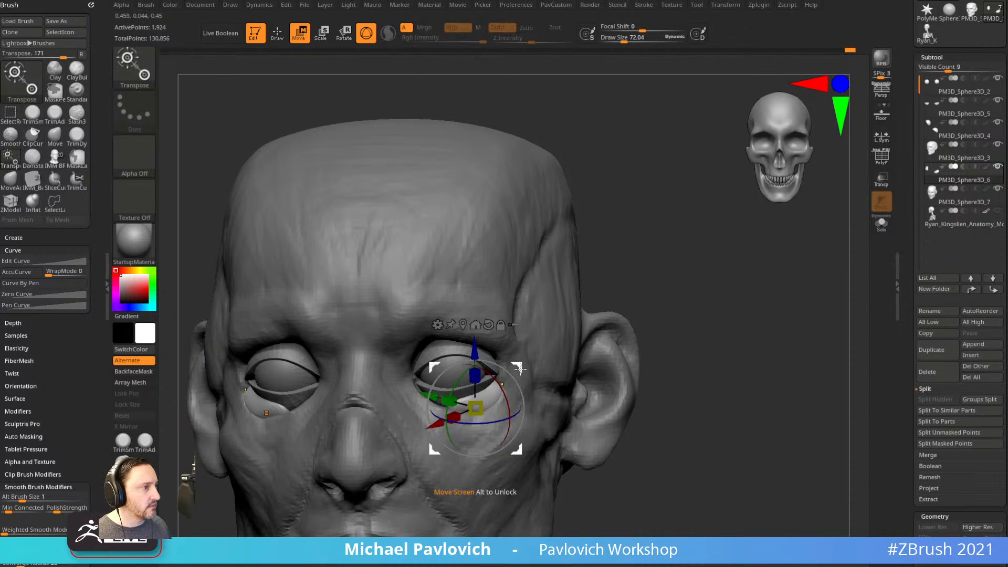
ctrl+drag(520, 370, 506, 375)
drag(452, 413, 453, 413)
drag(503, 371, 488, 363)
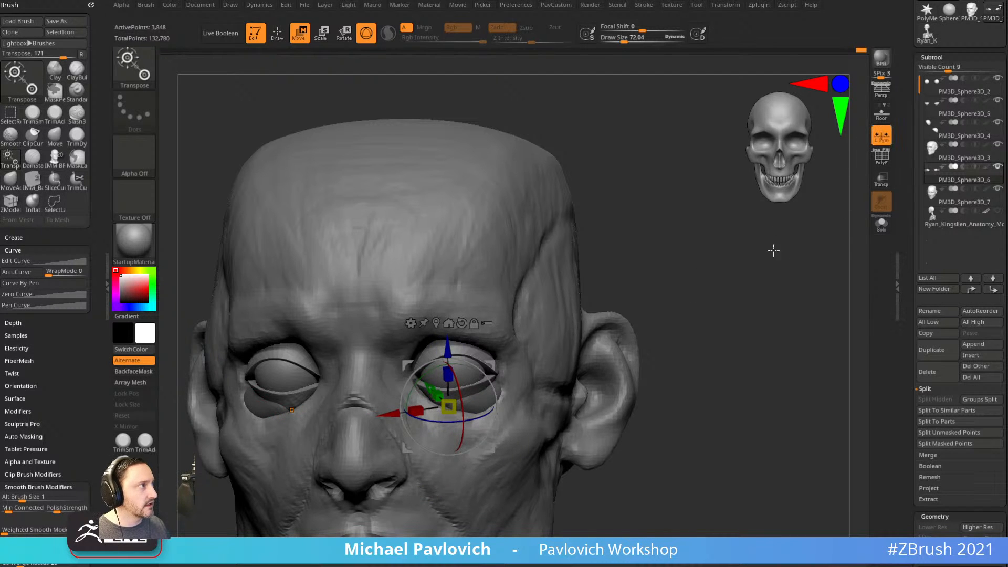
right_drag(773, 244, 578, 247)
shift+drag(253, 499, 336, 473)
key(q)
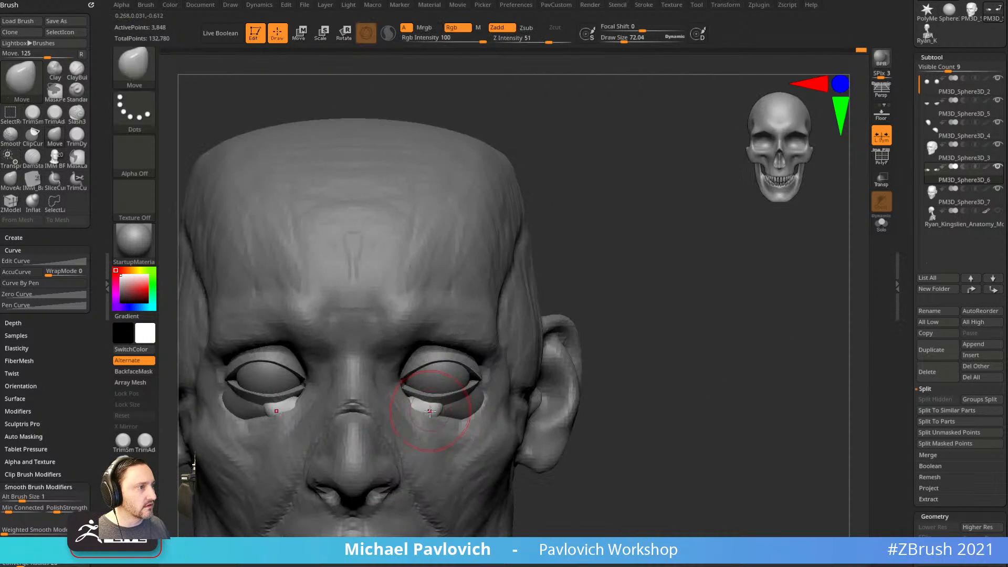
Inspect the lid pieces, pick the Standard brush and make the upper eyelid active.
right_drag(539, 359, 422, 404)
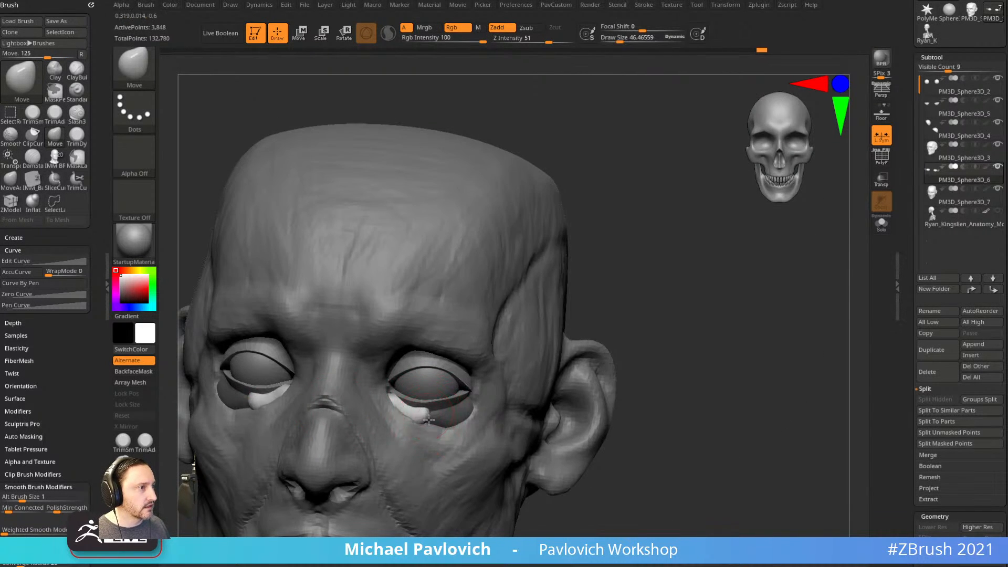
right_drag(522, 367, 362, 408)
right_drag(422, 418, 505, 356)
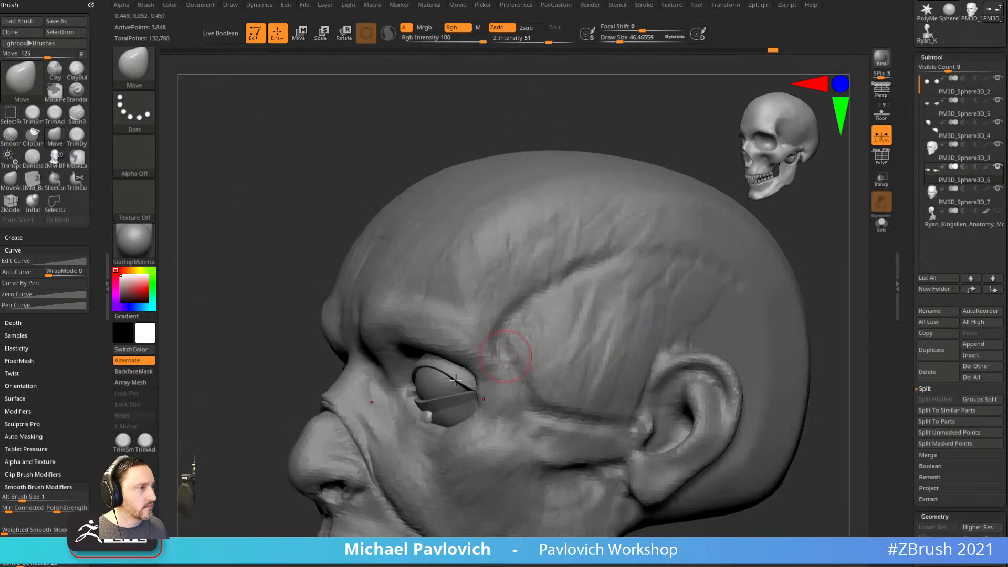
mouse_move(274, 426)
right_down()
mouse_move(409, 407)
mouse_move(387, 394)
right_up()
key(b)
key(s)
key(t)
alt+click(387, 394)
mouse_move(273, 394)
right_down()
mouse_move(219, 390)
mouse_move(279, 376)
right_up()
alt+click(456, 366)
right_drag(727, 342, 817, 339)
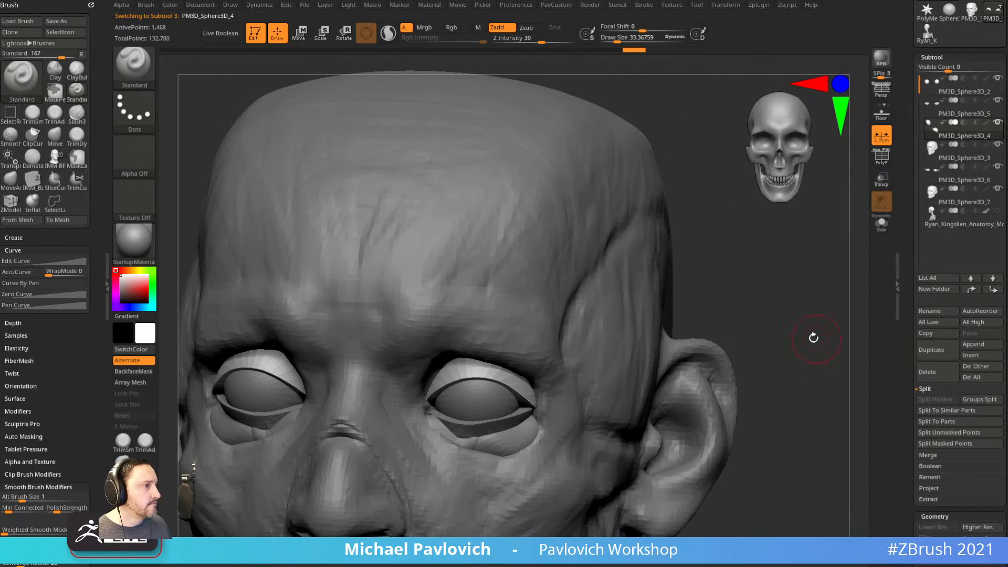
Solo the eyelid subtool with PolyF visible and apply the SkinShade4 material.
click(882, 223)
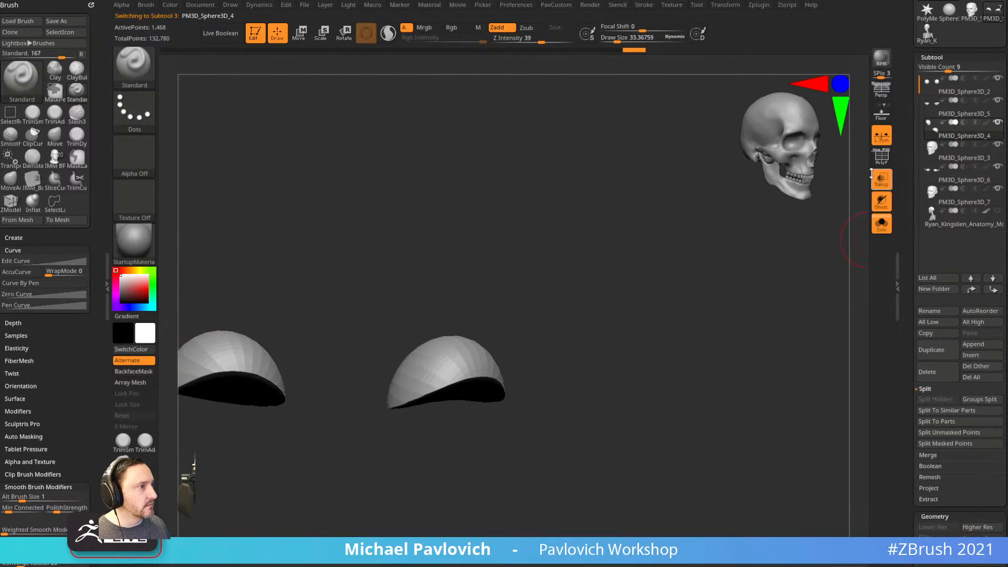
key(shift+f)
mouse_move(733, 314)
right_down()
mouse_move(687, 319)
mouse_move(727, 277)
mouse_move(722, 341)
mouse_move(736, 322)
right_up()
click(135, 242)
click(728, 444)
ZRemesh the eyelids with KeepGroups on, redoing it with AdaptiveSize 0.
key(space)
key(space)
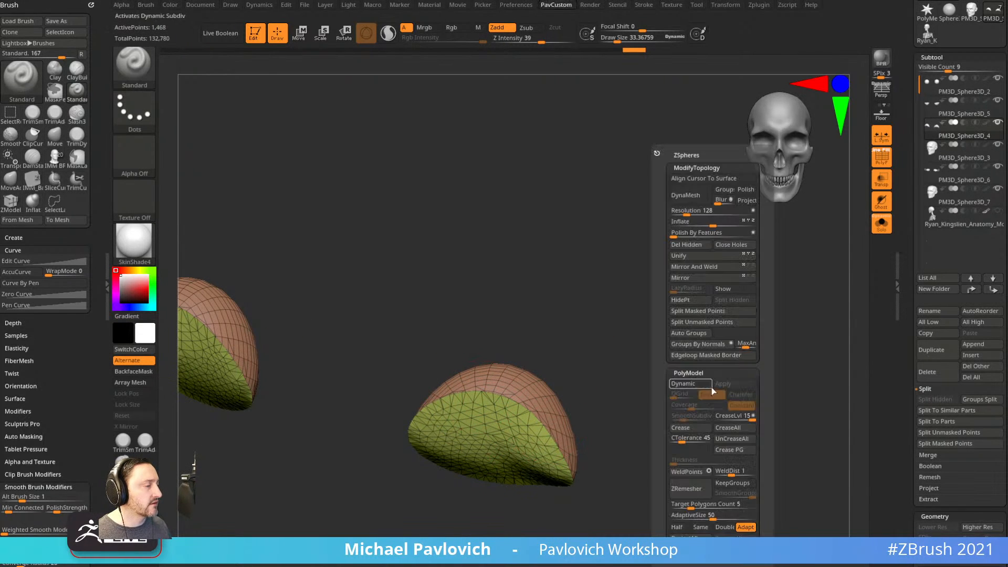
click(733, 484)
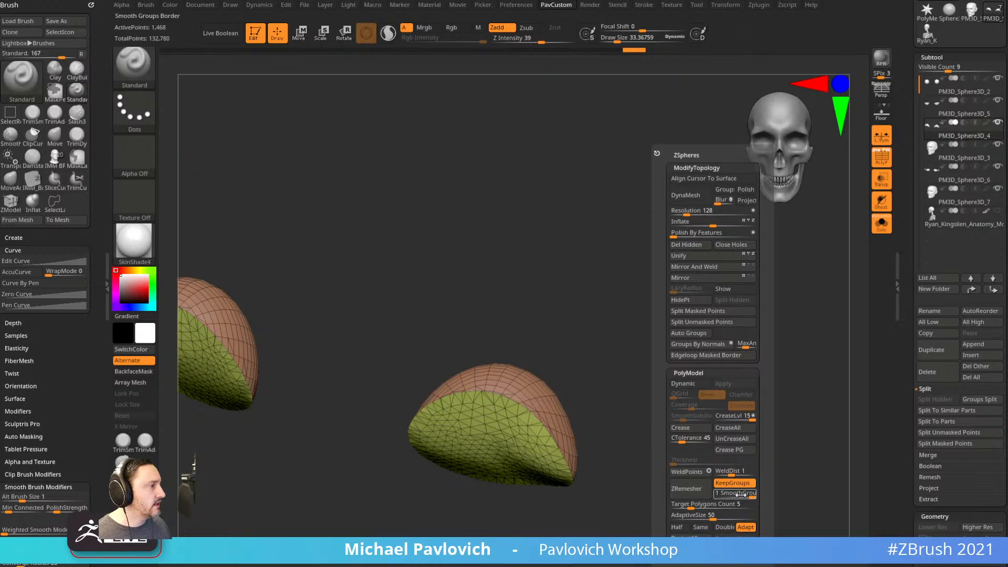
click(692, 491)
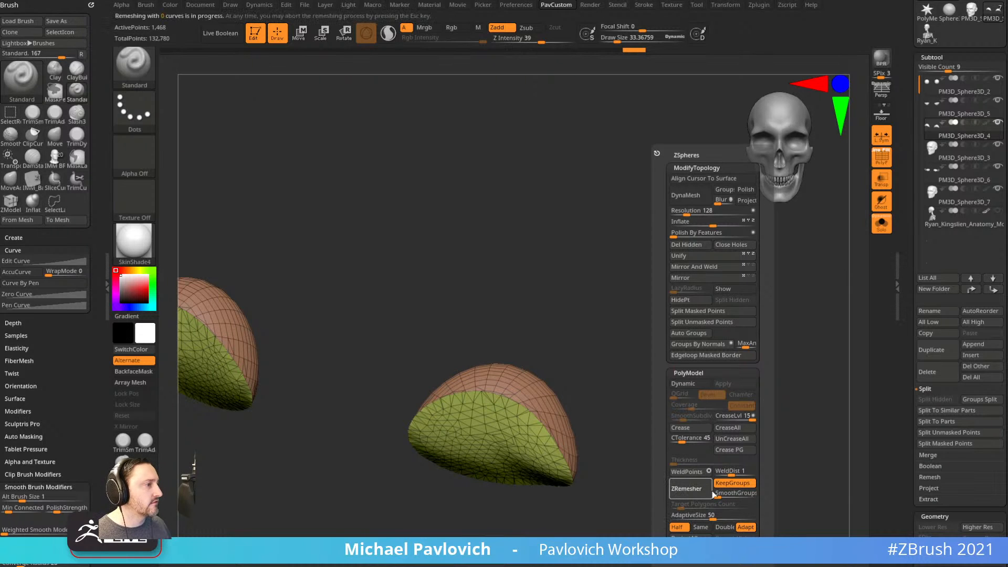
key(ctrl+z)
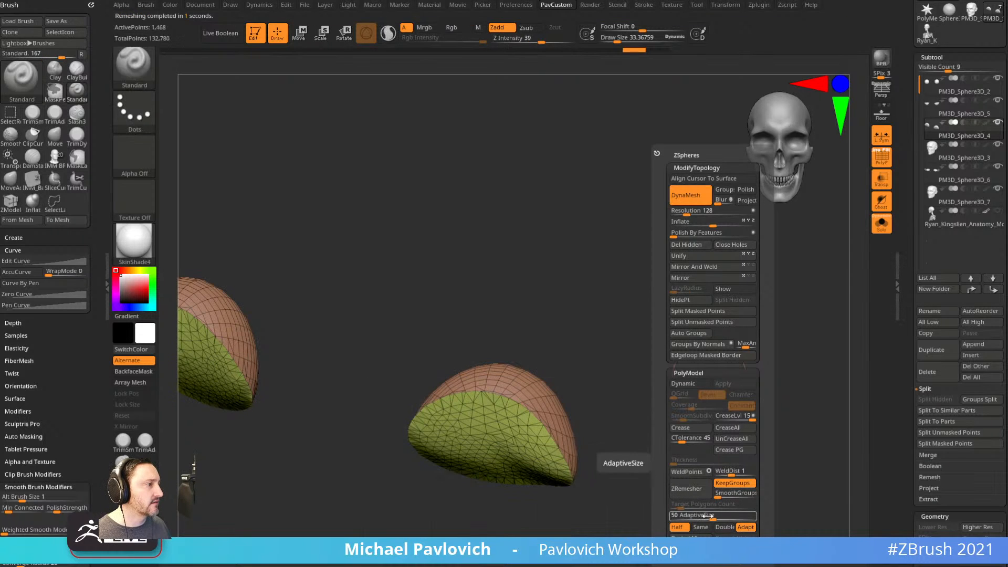
drag(709, 516, 671, 516)
click(693, 492)
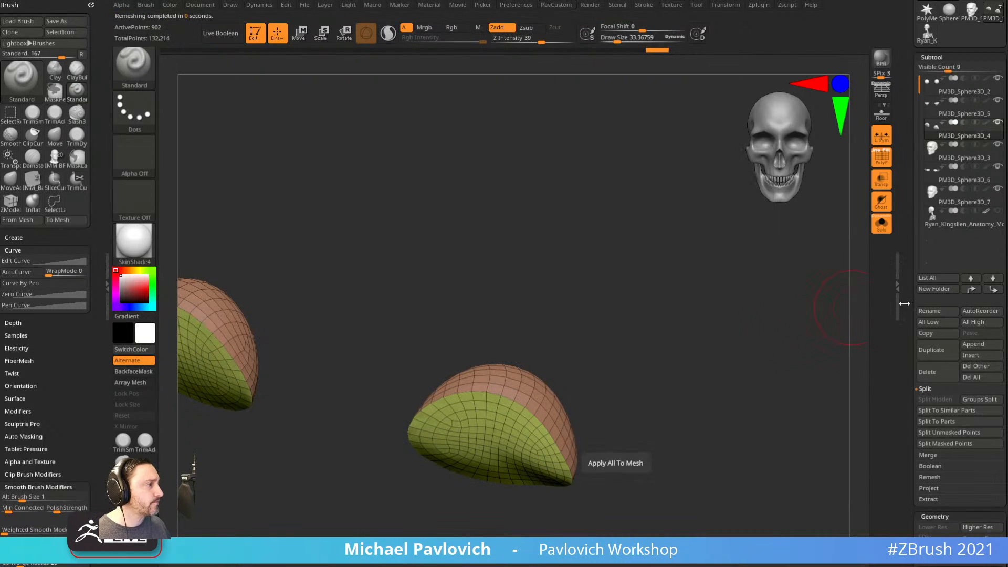
Collapse DynaMesh, expand ZRemesher settings and turn Solo off to show the full head.
scroll(908, 334, down, 3)
key(shift)
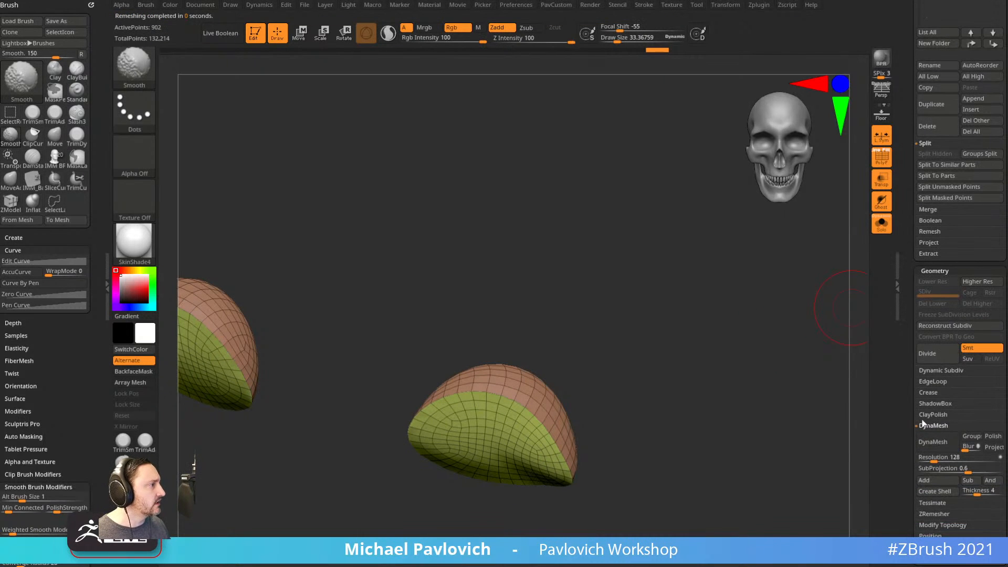
shift+click(930, 426)
click(930, 447)
mouse_move(761, 405)
mouse_down()
mouse_move(785, 378)
mouse_move(793, 315)
mouse_move(843, 284)
mouse_up()
click(882, 225)
mouse_move(632, 344)
mouse_down()
mouse_move(717, 323)
mouse_move(659, 337)
mouse_up()
Turn transparency off and reshape the upper eyelids with a size-49 Move brush.
key(s)
drag(562, 387, 565, 387)
key(b)
key(m)
key(v)
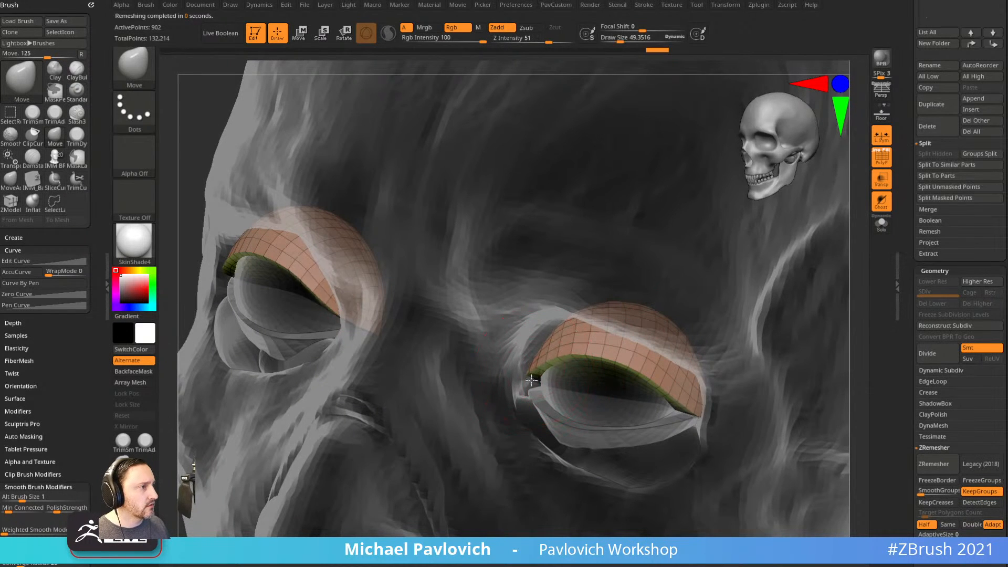
click(881, 181)
drag(757, 284, 798, 294)
alt+drag(798, 336, 719, 306)
right_drag(719, 306, 732, 310)
key(s)
drag(611, 365, 569, 352)
mouse_move(571, 349)
right_down()
mouse_move(532, 355)
mouse_move(593, 336)
right_up()
With ZModeler, add an edge loop at the inner eyelid corner and extrude those faces outward.
key(s)
drag(574, 371, 565, 372)
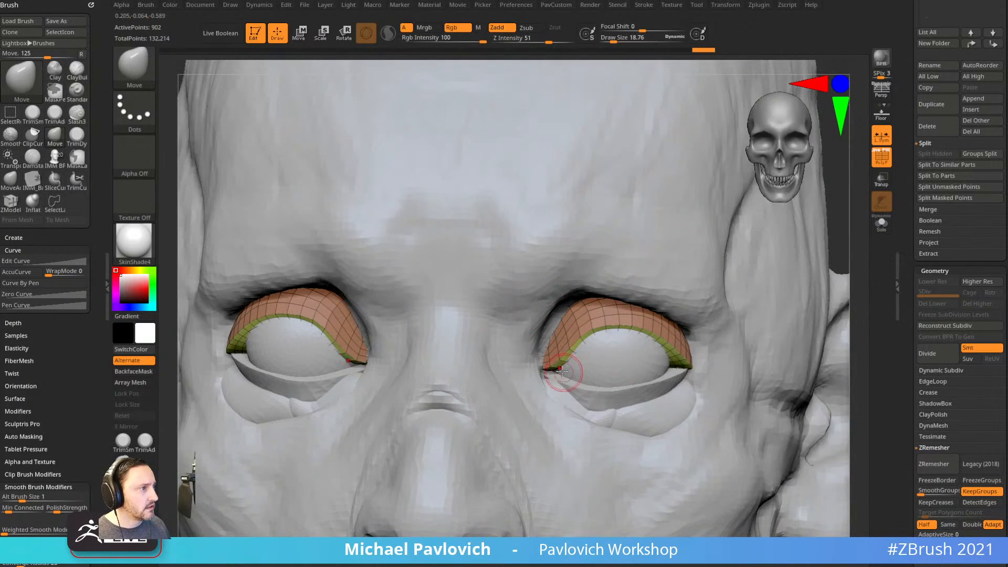
key(b)
key(z)
key(m)
ctrl+right_drag(561, 369, 594, 368)
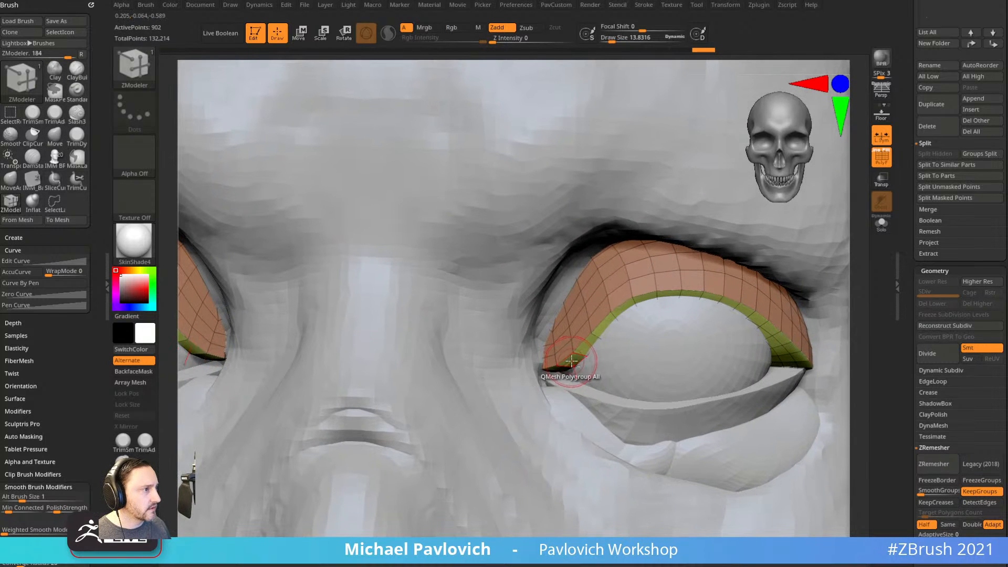
right_drag(675, 344, 659, 326)
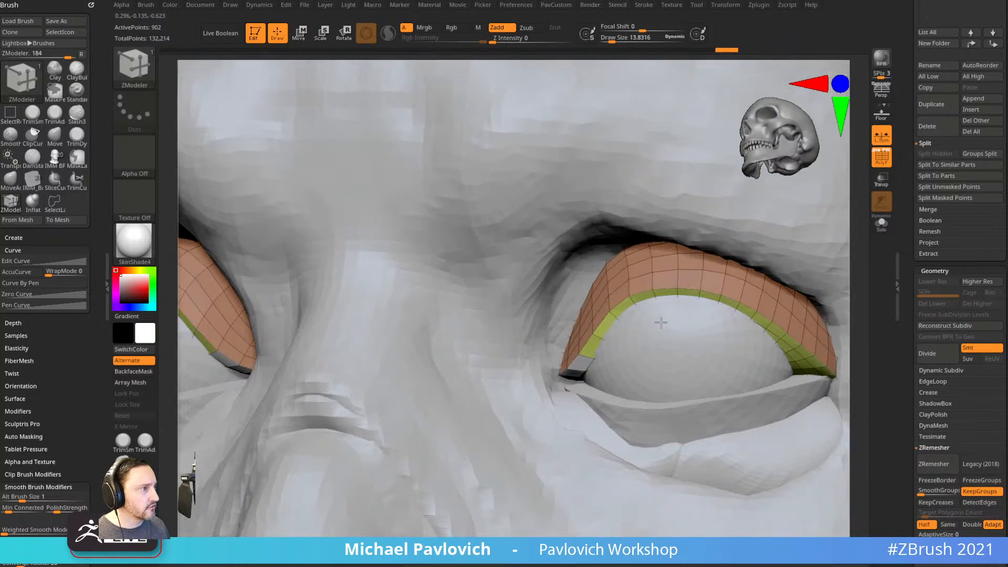
click(578, 371)
right_drag(578, 371, 614, 367)
alt+drag(569, 360, 535, 361)
click(550, 364)
right_drag(534, 361, 485, 359)
Pull the new inner-corner blocks down toward the lower lids with the Move brush, tapering them.
key(b)
key(m)
key(v)
drag(542, 375, 545, 391)
key(bracketleft)
key(bracketleft)
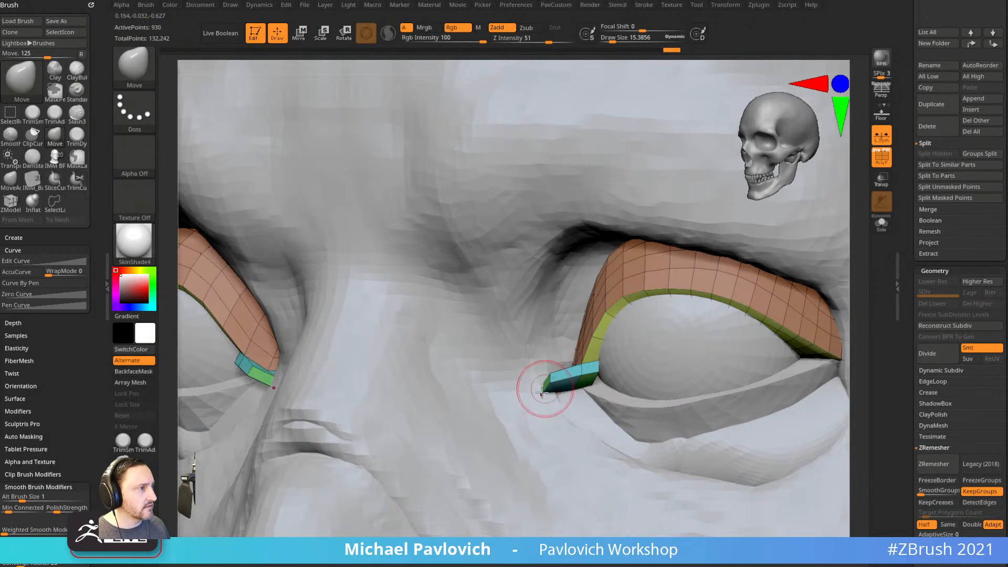
right_drag(545, 393, 558, 390)
key(bracketright)
drag(559, 390, 556, 385)
drag(558, 389, 555, 386)
key(bracketleft)
key(bracketleft)
key(s)
mouse_move(568, 392)
right_down()
mouse_move(554, 362)
mouse_move(536, 374)
right_up()
Switch to the Standard brush, make the lower eyelid active, and bring up the custom topology popup.
key(b)
key(s)
key(t)
alt+click(593, 414)
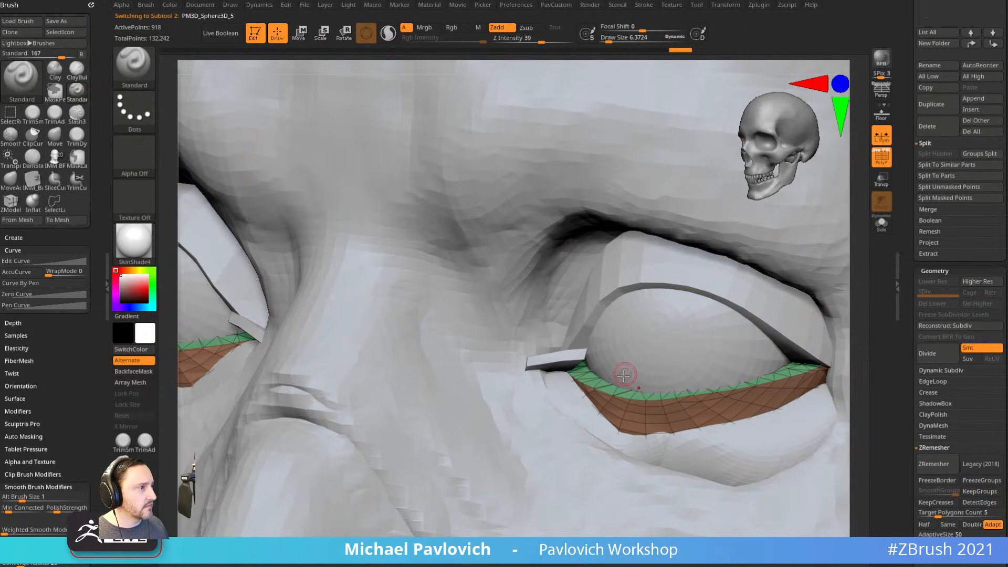
right_drag(657, 373, 684, 375)
key(2)
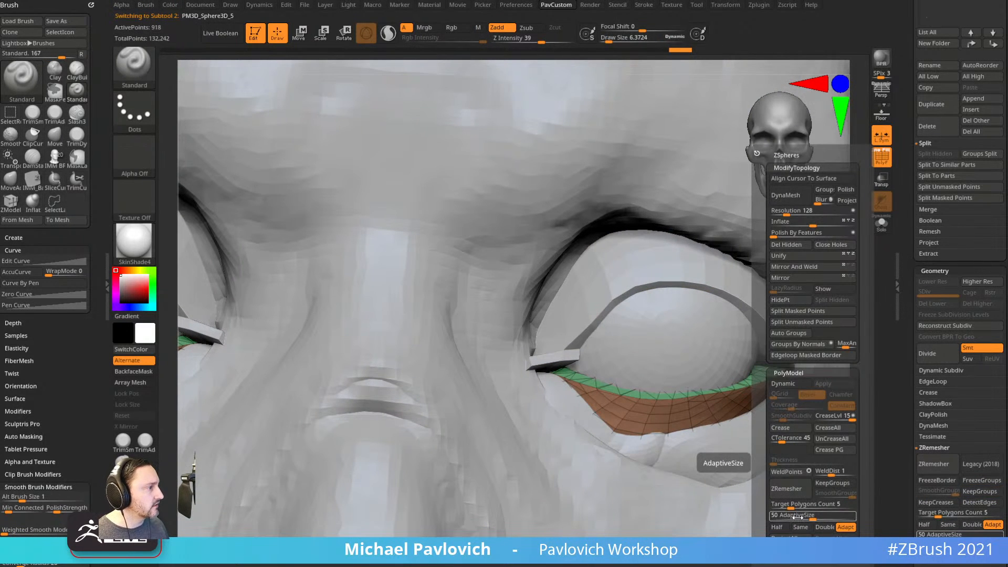
drag(913, 347, 928, 164)
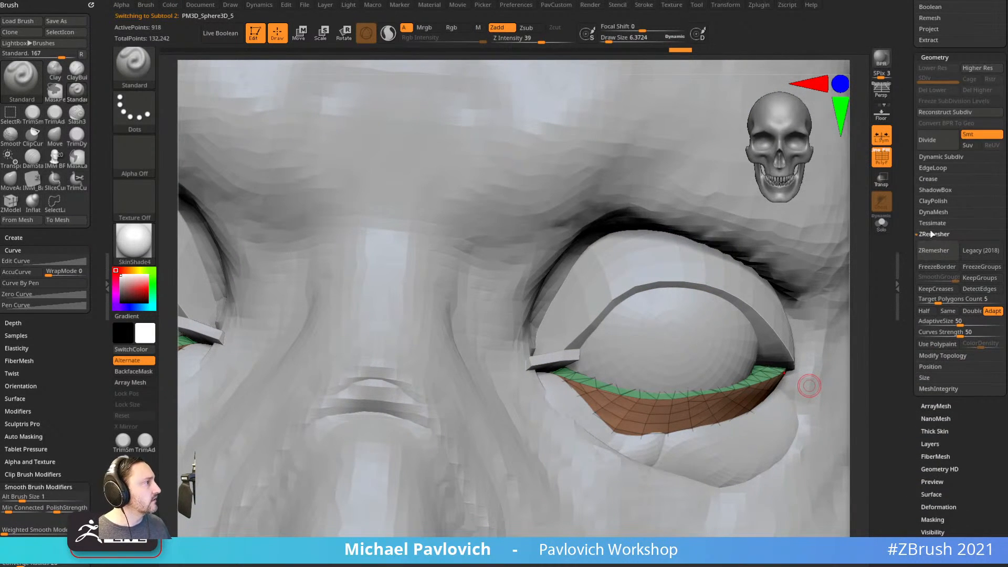
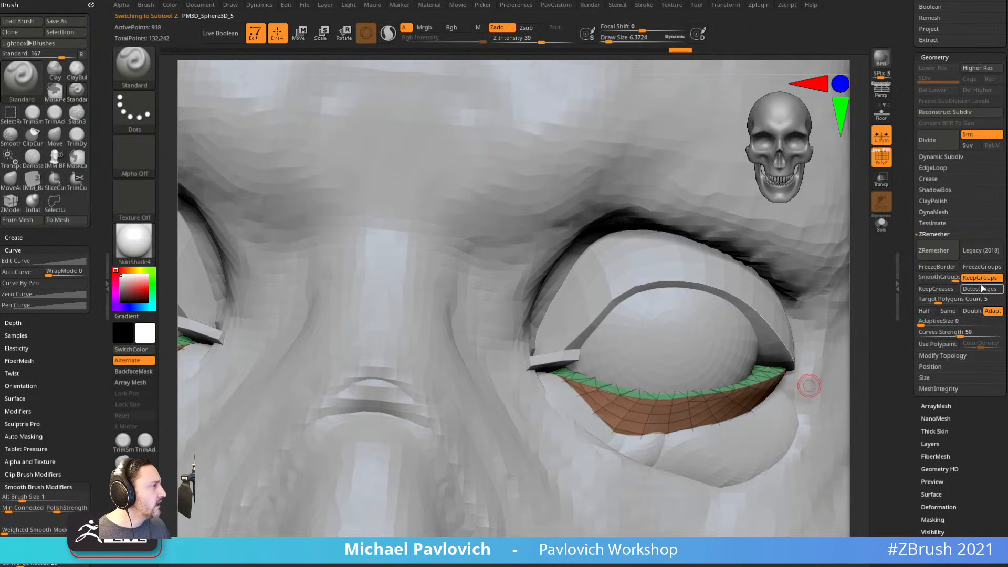
ZRemesh the lower eyelid at Half density with SmoothGroups 0, then inspect the new quads.
drag(955, 279, 888, 288)
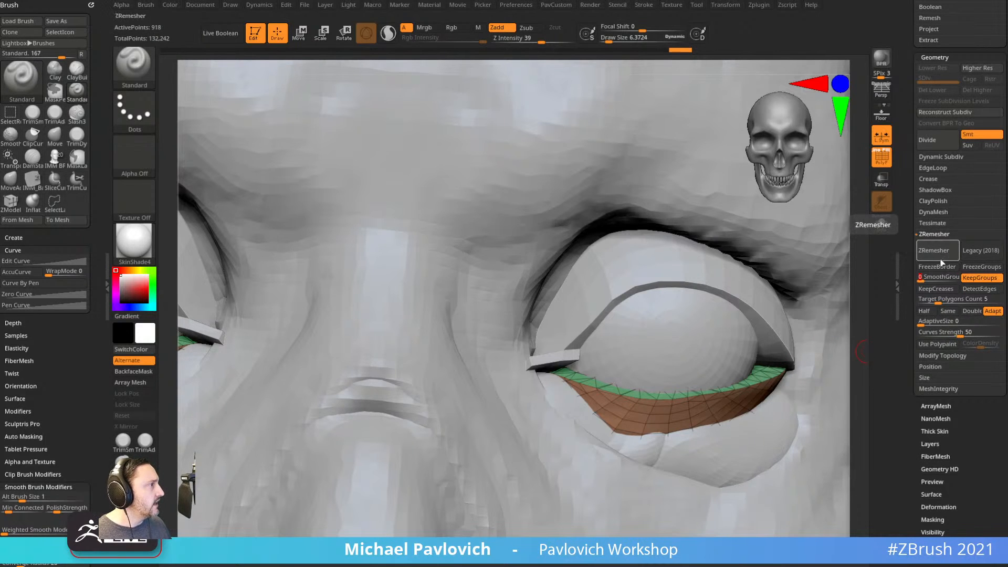
click(931, 311)
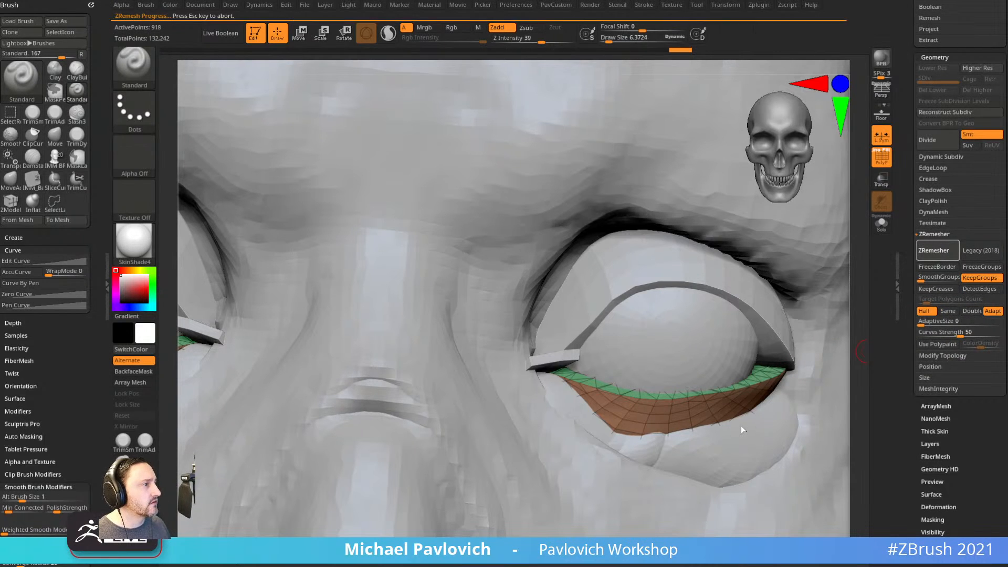
right_drag(712, 346, 654, 366)
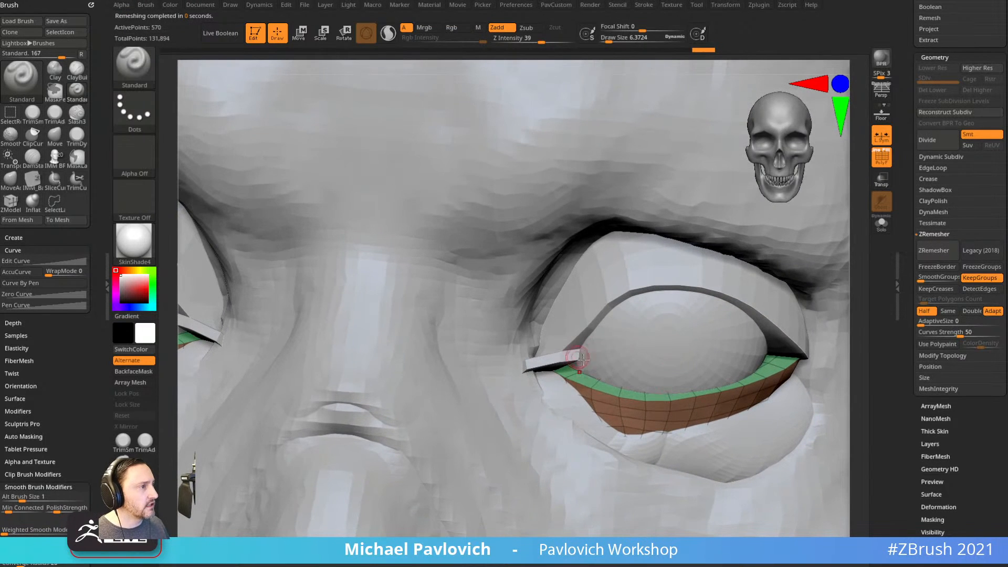
key(b)
key(z)
key(m)
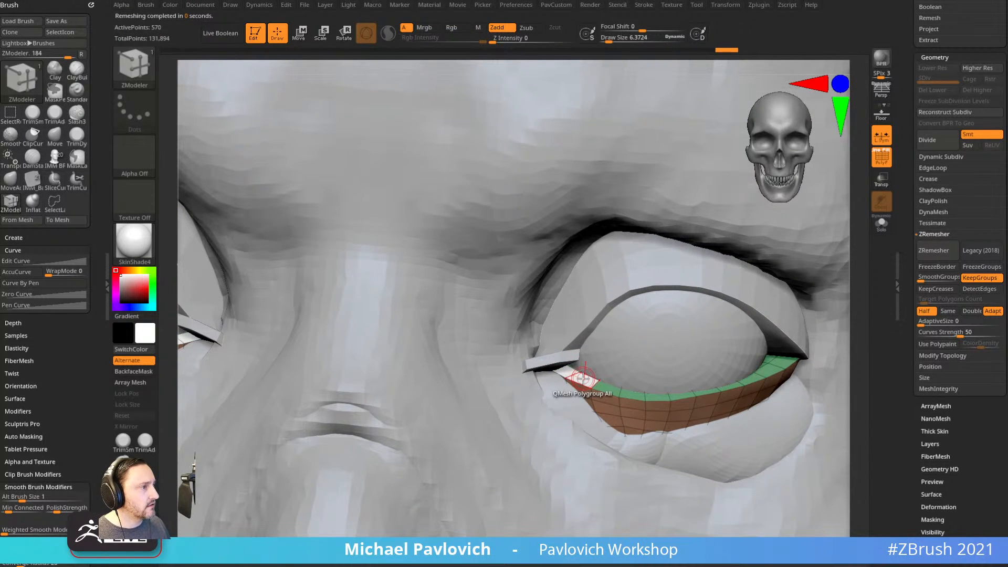
With ZModeler, extrude a new strip at the lower eyelid's inner corner and lengthen it.
key(b)
key(z)
key(m)
drag(583, 378, 583, 370)
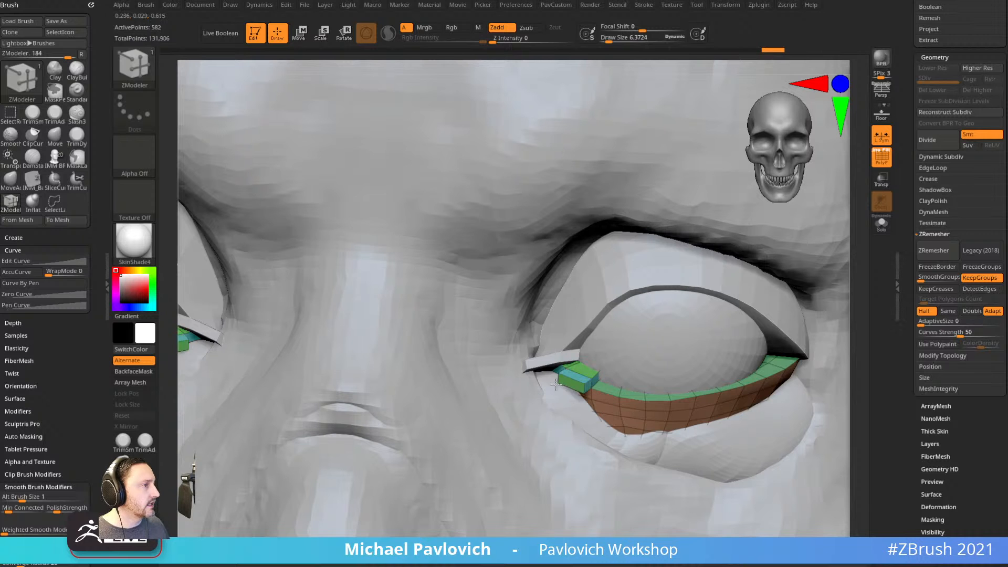
drag(561, 384, 539, 398)
right_drag(541, 363, 617, 365)
Pull the corner block toward the nose with a smaller Move brush.
key(b)
key(m)
key(v)
mouse_move(548, 389)
mouse_down()
mouse_move(534, 385)
mouse_move(543, 387)
mouse_up()
key(s)
mouse_move(559, 395)
mouse_down()
mouse_move(527, 382)
mouse_move(544, 385)
mouse_move(560, 369)
mouse_move(548, 371)
mouse_up()
right_drag(619, 357, 553, 327)
key(s)
drag(569, 350, 566, 359)
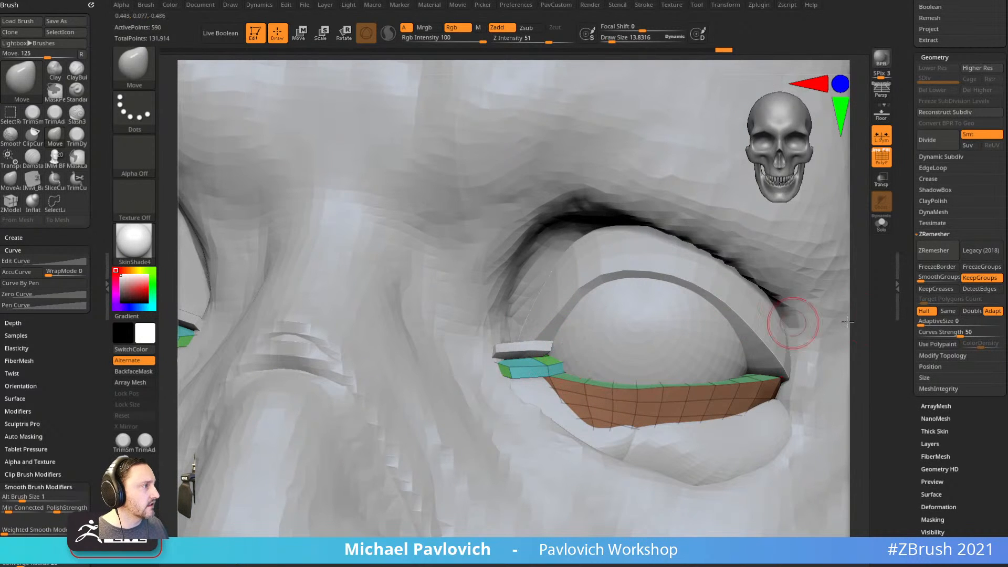
Solo the lower eyelid and collapse an edge on the corner block with ZModeler.
click(882, 223)
right_drag(767, 268, 700, 333)
key(b)
key(z)
key(m)
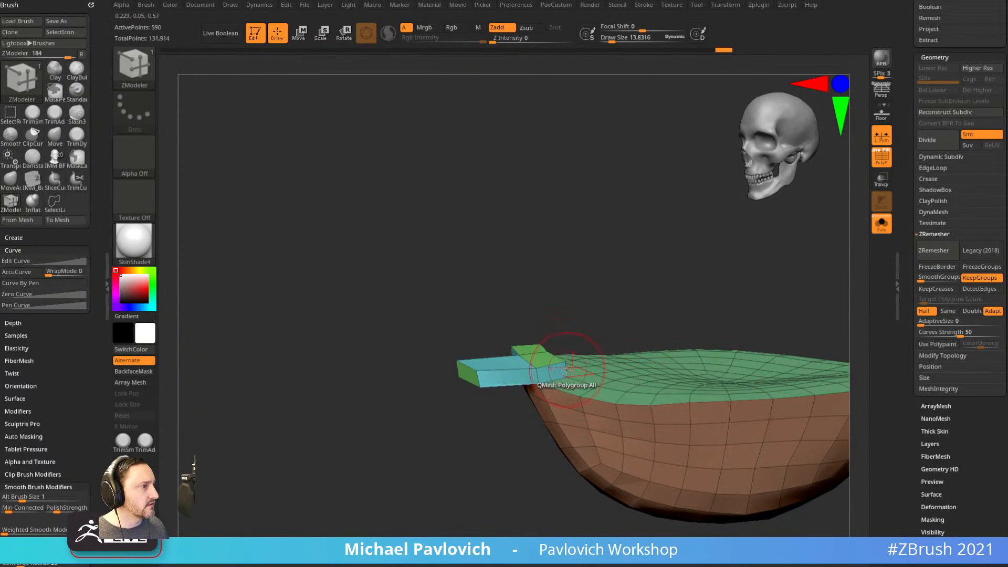
key(space)
click(442, 307)
mouse_move(601, 333)
right_down()
mouse_move(577, 350)
mouse_move(593, 315)
right_up()
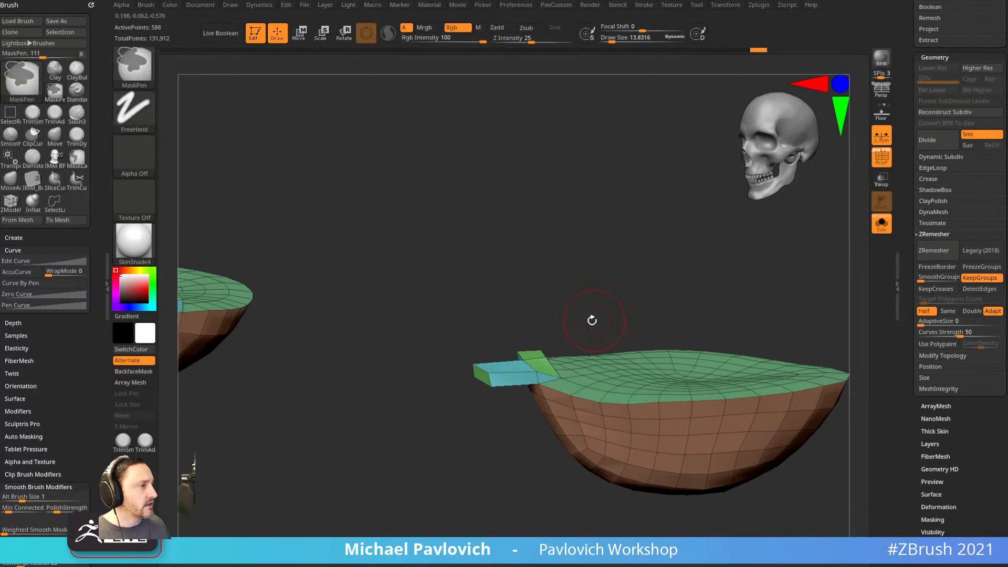
Exit Solo, return to a smaller Move brush, then select and isolate the upper eyelid subtool.
click(877, 229)
key(b)
key(m)
key(v)
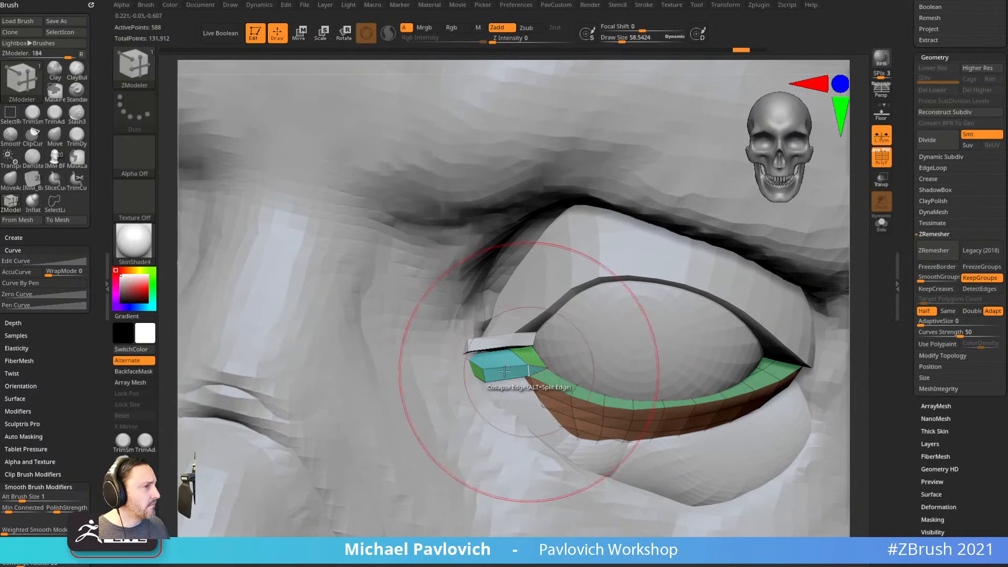
key(bracketleft)
mouse_move(525, 363)
right_down()
mouse_move(518, 336)
mouse_move(480, 341)
mouse_move(488, 355)
mouse_move(566, 326)
mouse_move(656, 340)
right_up()
alt+click(490, 351)
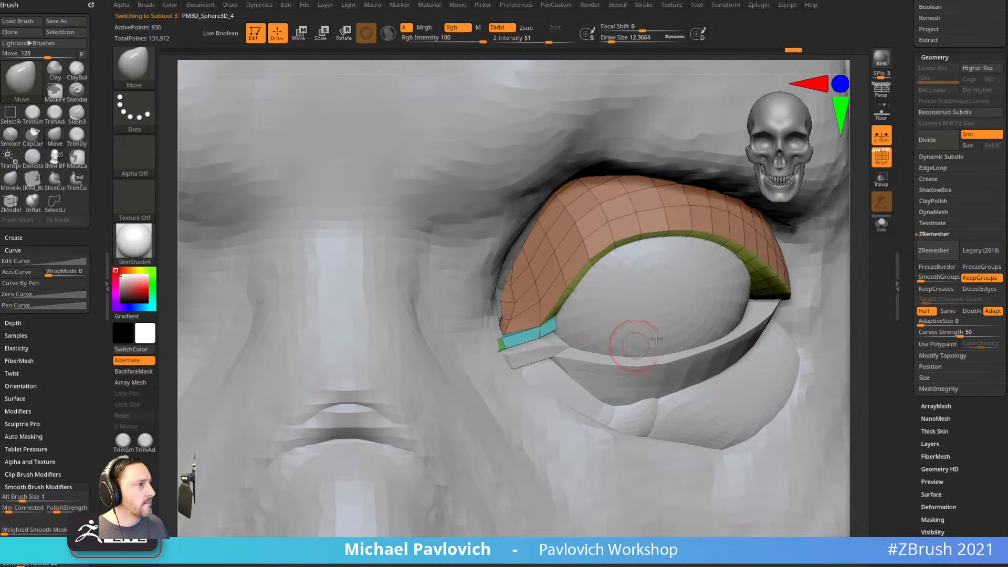
click(883, 226)
right_drag(641, 393, 639, 374)
drag(906, 222, 918, 279)
Merge Down the upper and lower eyelid subtools into one mesh.
click(966, 259)
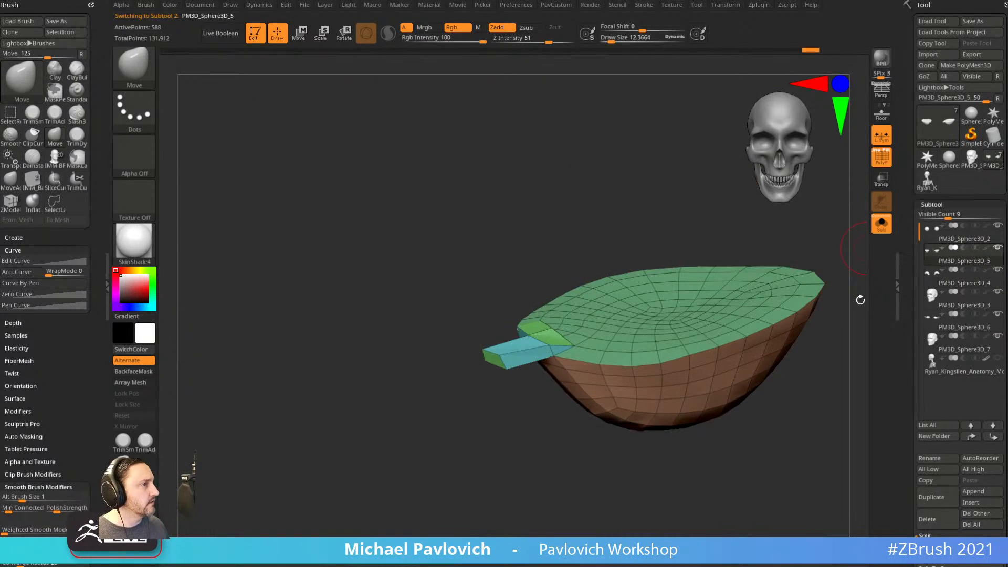
key(ctrl+e)
click(809, 368)
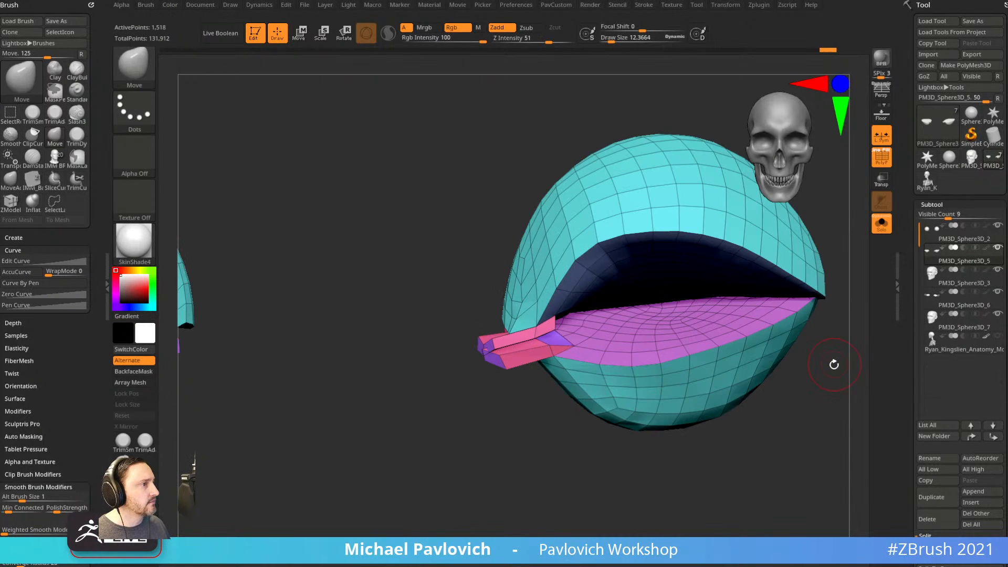
drag(830, 316, 561, 366)
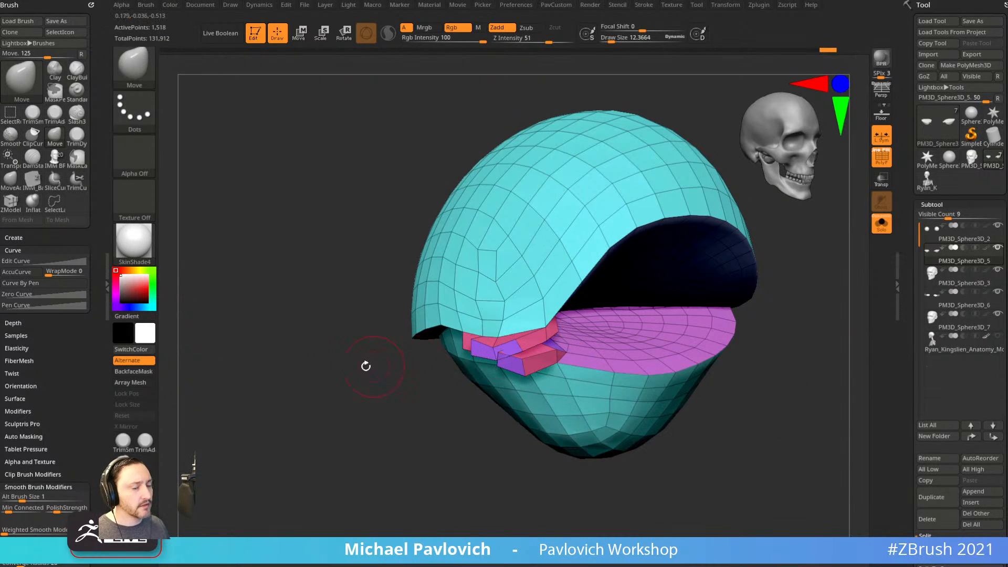
Set Auto Masking Topological range to 1.5 and zoom in on the eyelid corner pieces.
drag(82, 406, 78, 283)
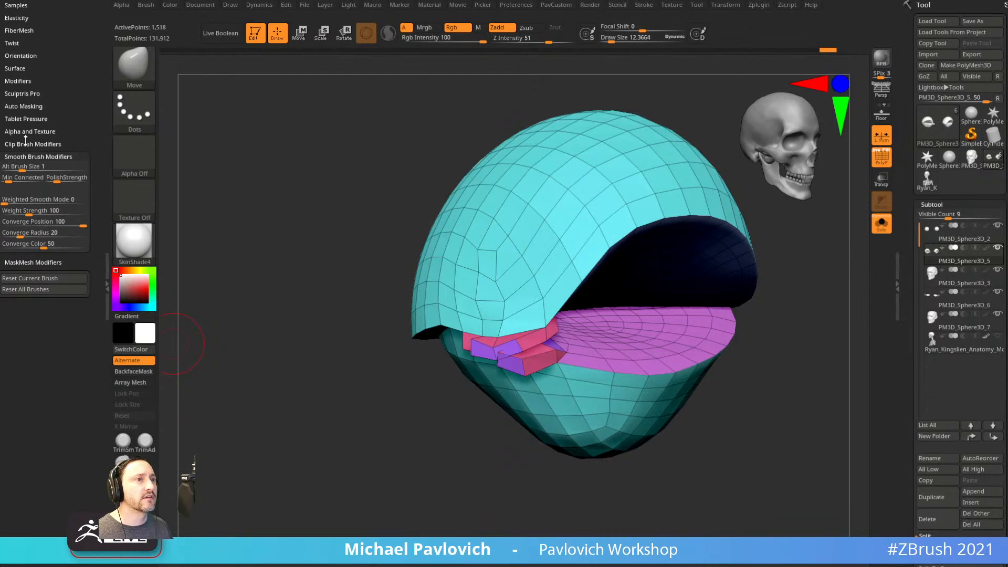
click(23, 106)
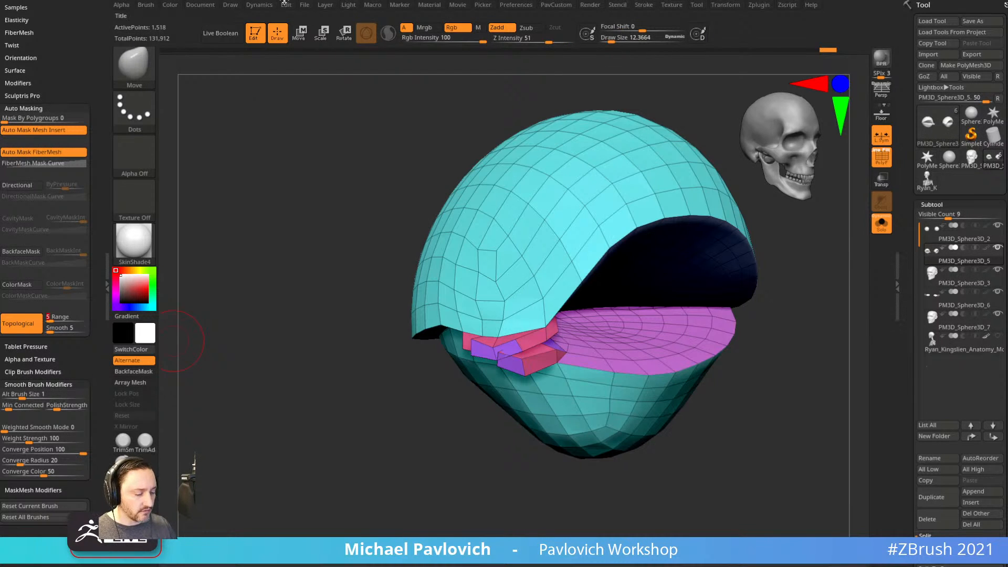
text(1.)
key(Return)
drag(302, 226, 489, 353)
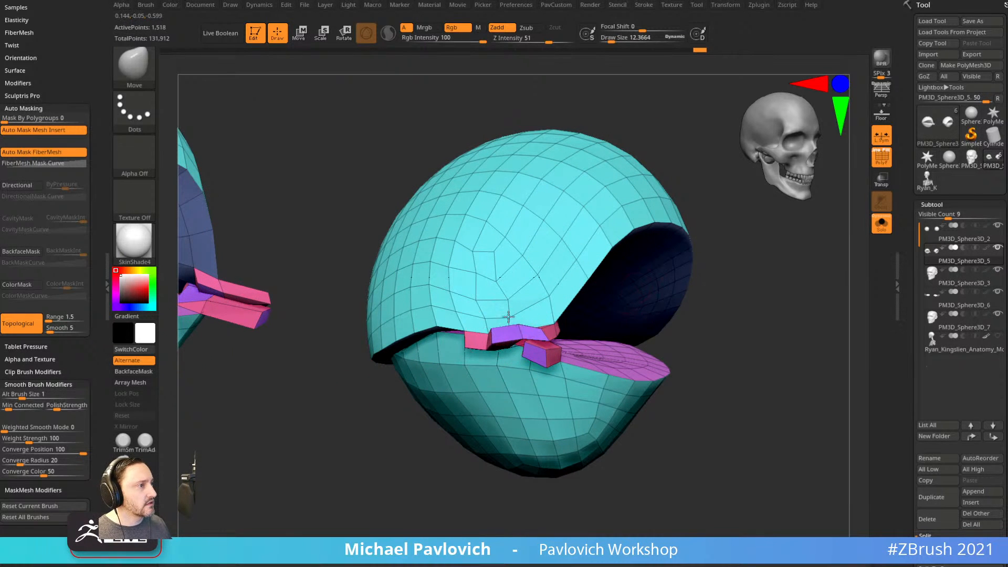
mouse_move(419, 501)
mouse_down()
mouse_move(489, 546)
mouse_move(513, 443)
mouse_move(511, 357)
mouse_up()
key(s)
click(498, 361)
mouse_move(392, 515)
mouse_down()
mouse_move(380, 526)
mouse_move(400, 495)
mouse_up()
Delete the two purple inner-corner polygons with ZModeler's single-poly Delete.
key(b)
key(z)
key(m)
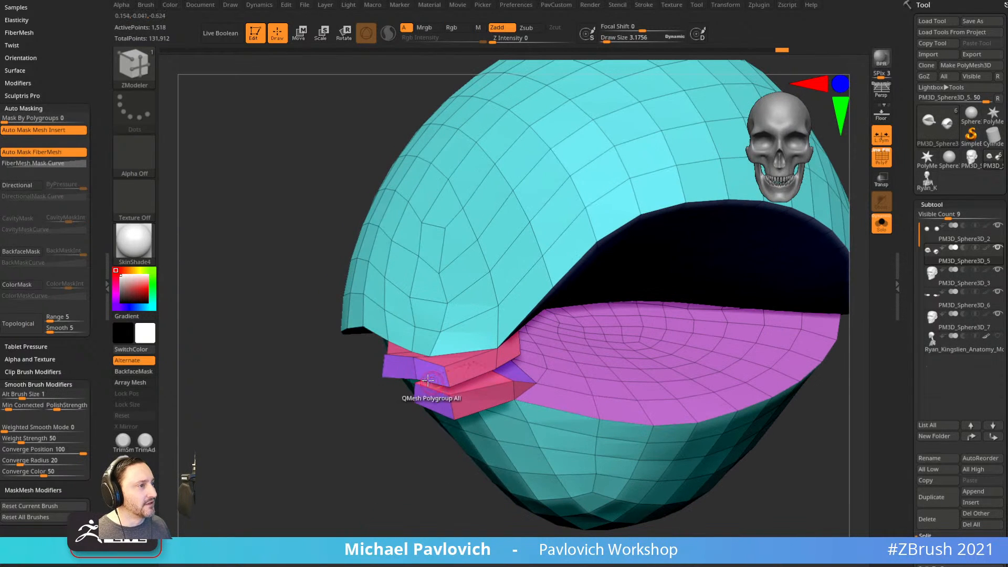
key(space)
click(302, 219)
click(294, 326)
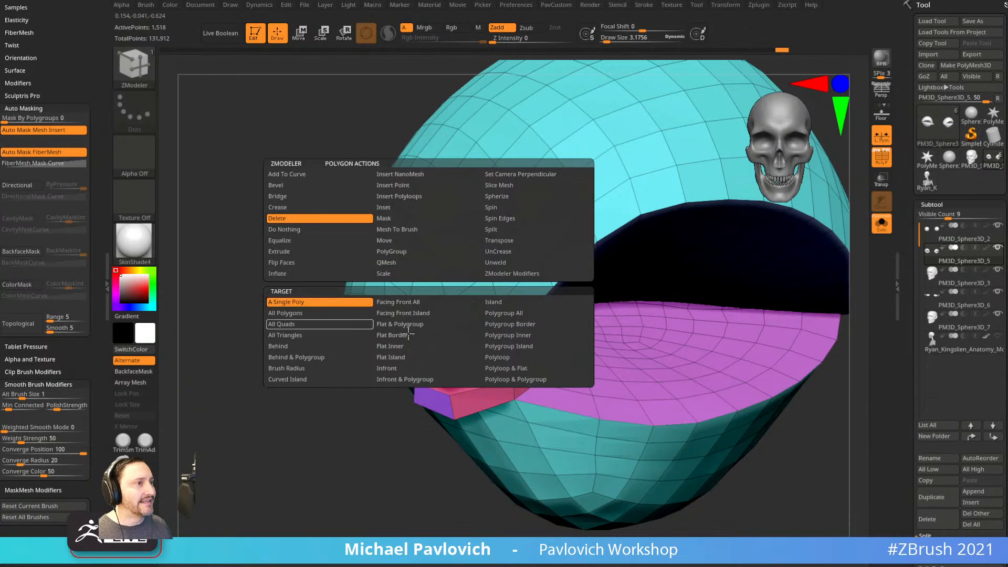
click(439, 374)
click(436, 403)
Bridge Two Holes to close the gap at the inner eye corner.
drag(396, 482, 451, 374)
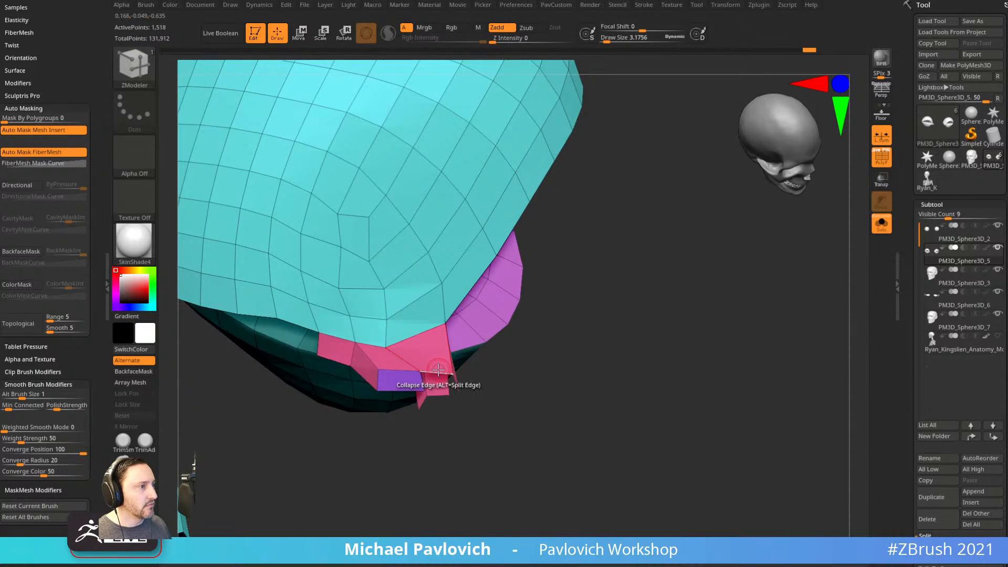
key(space)
click(315, 284)
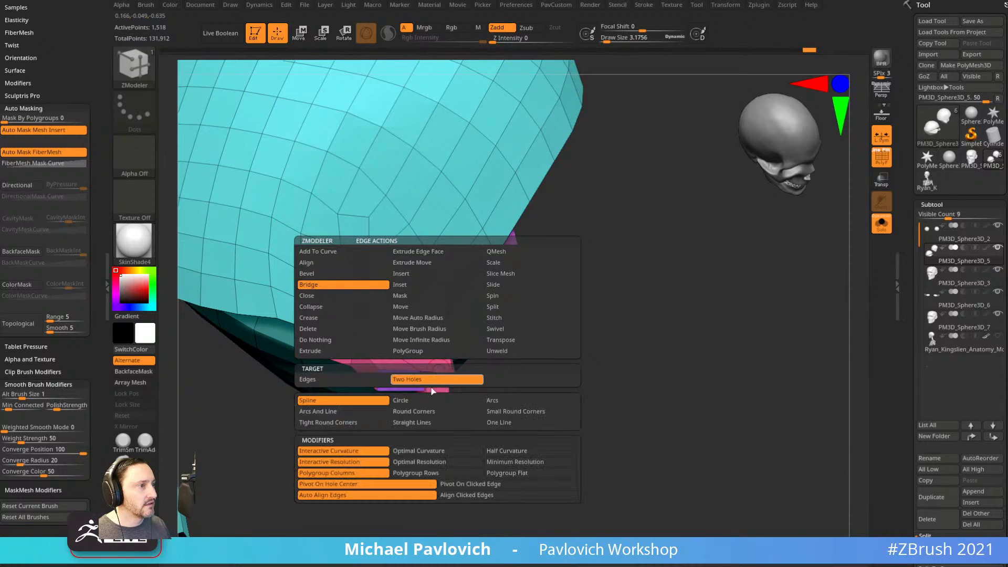
click(436, 380)
click(440, 371)
mouse_move(438, 396)
mouse_down()
mouse_move(537, 400)
mouse_move(533, 417)
mouse_up()
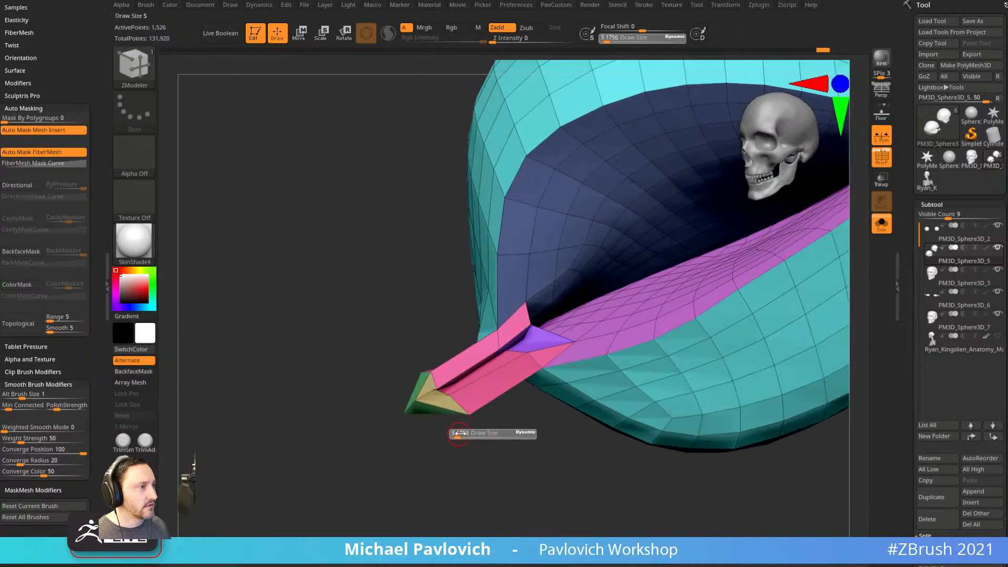
Show the whole head and pull the inner eye corners into shape with the Move brush.
key(b)
key(m)
key(v)
ctrl+right_drag(336, 477, 463, 457)
click(882, 224)
mouse_move(716, 336)
shift+right_down()
mouse_move(678, 351)
mouse_move(669, 320)
mouse_move(573, 341)
mouse_move(605, 352)
shift+right_up()
key(s)
mouse_move(507, 382)
mouse_down()
mouse_move(520, 382)
mouse_move(507, 360)
mouse_move(528, 355)
mouse_up()
right_drag(528, 356, 533, 396)
drag(526, 380, 520, 363)
mouse_move(740, 349)
ctrl+right_down()
mouse_move(802, 309)
mouse_move(762, 327)
ctrl+right_up()
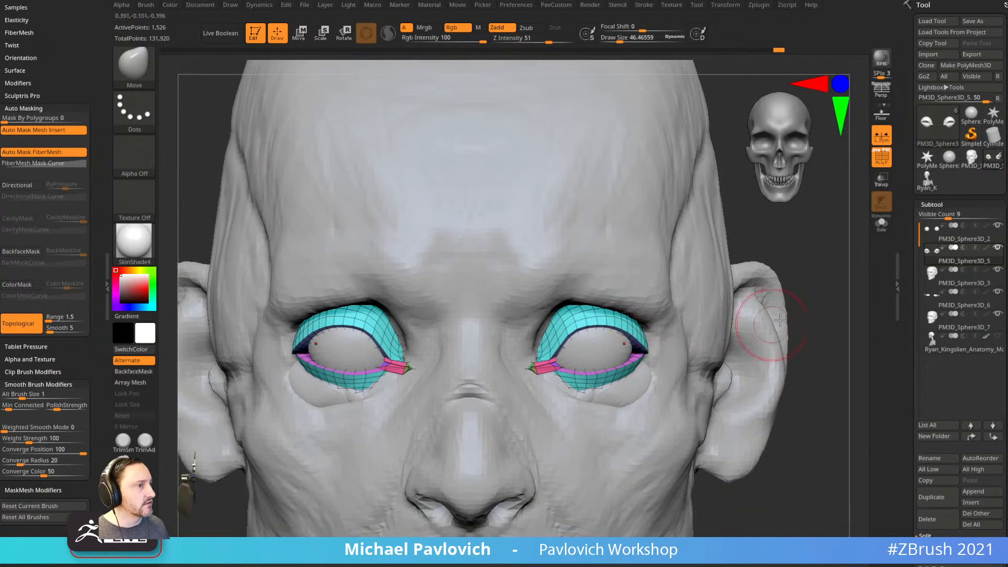
Nudge the right eyelid's outer corner and the lower eyelid edge with the Move brush.
right_drag(856, 273, 833, 258)
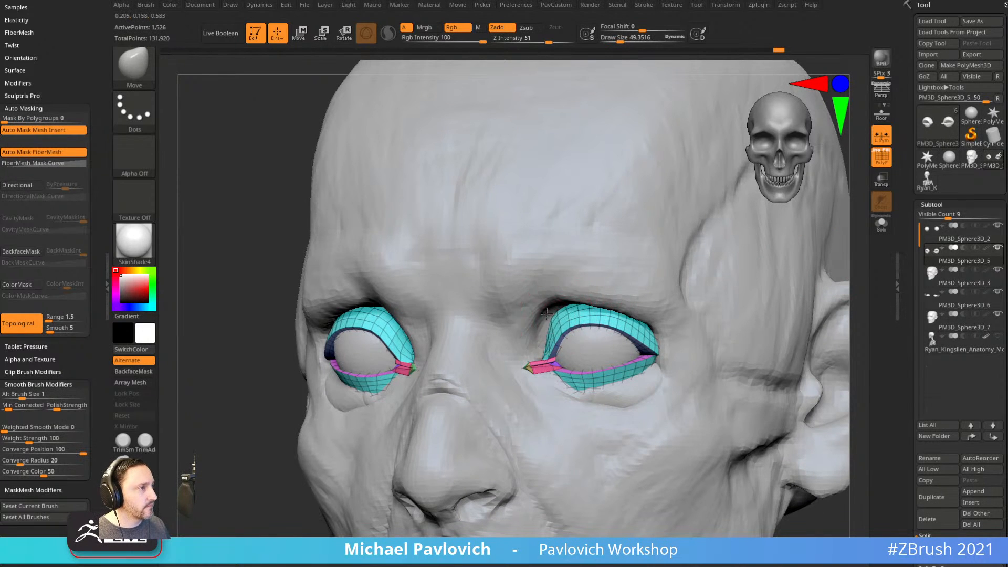
drag(615, 283, 621, 275)
shift+drag(735, 263, 637, 271)
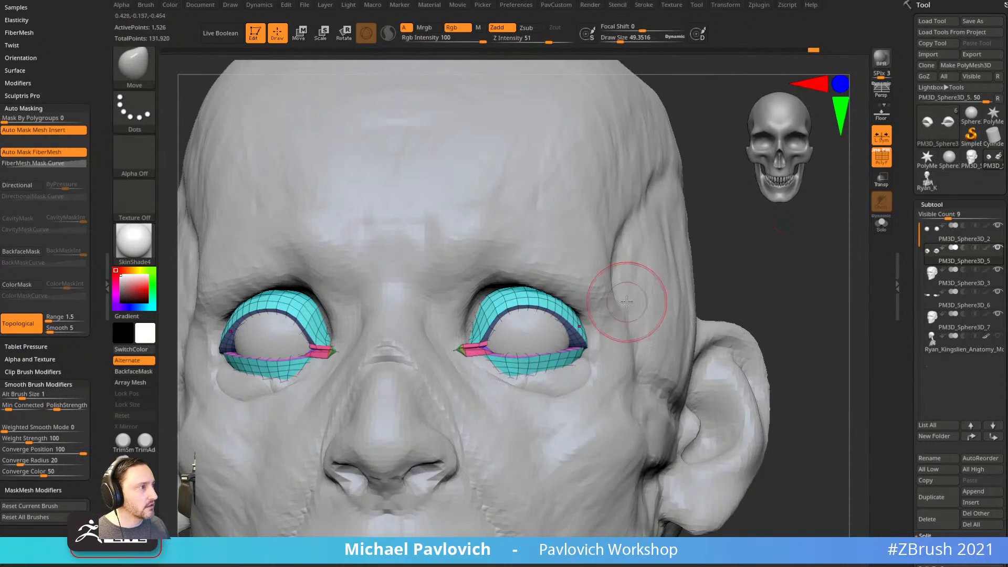
drag(584, 335, 583, 342)
mouse_move(623, 310)
mouse_down()
mouse_move(546, 316)
mouse_move(625, 323)
mouse_up()
drag(784, 334, 646, 347)
drag(589, 378, 580, 376)
Return to a front view and apply StartupMaterial to the model.
drag(236, 433, 320, 430)
mouse_move(746, 369)
shift+mouse_down()
mouse_move(767, 370)
mouse_move(738, 379)
mouse_move(737, 399)
mouse_move(815, 414)
mouse_move(790, 409)
mouse_move(798, 430)
shift+mouse_up()
click(135, 242)
click(214, 259)
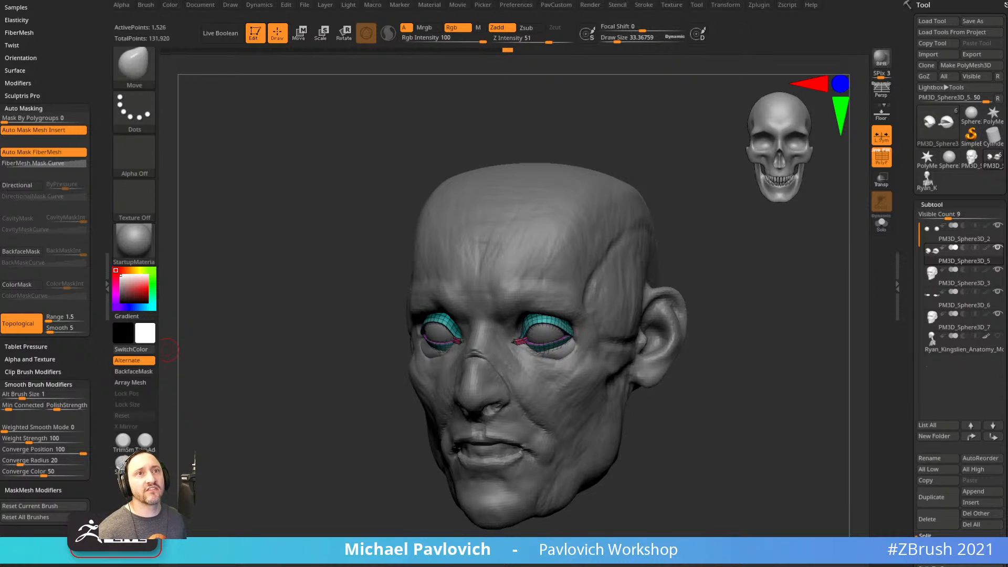
Select the head, hide the wireframe, and paint masks on the temple and cheek.
drag(727, 277, 613, 286)
alt+click(620, 283)
alt+drag(696, 217, 632, 242)
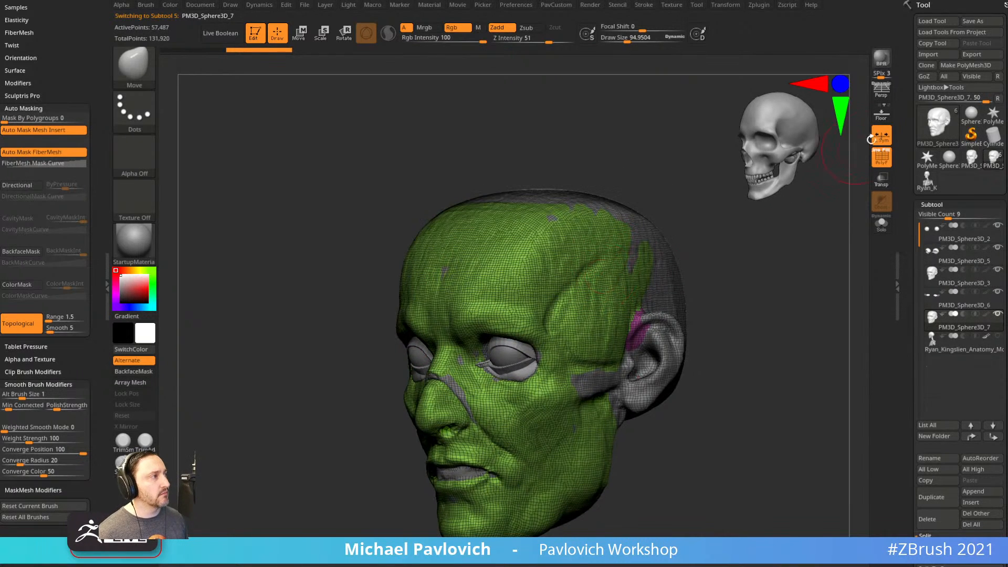
key(shift+f)
key(ctrl)
ctrl+drag(570, 297, 581, 288)
alt+drag(857, 361, 844, 304)
mouse_move(546, 387)
ctrl+mouse_down()
mouse_move(556, 367)
mouse_move(537, 374)
ctrl+mouse_up()
mouse_move(840, 393)
mouse_down()
mouse_move(769, 393)
mouse_move(692, 368)
mouse_up()
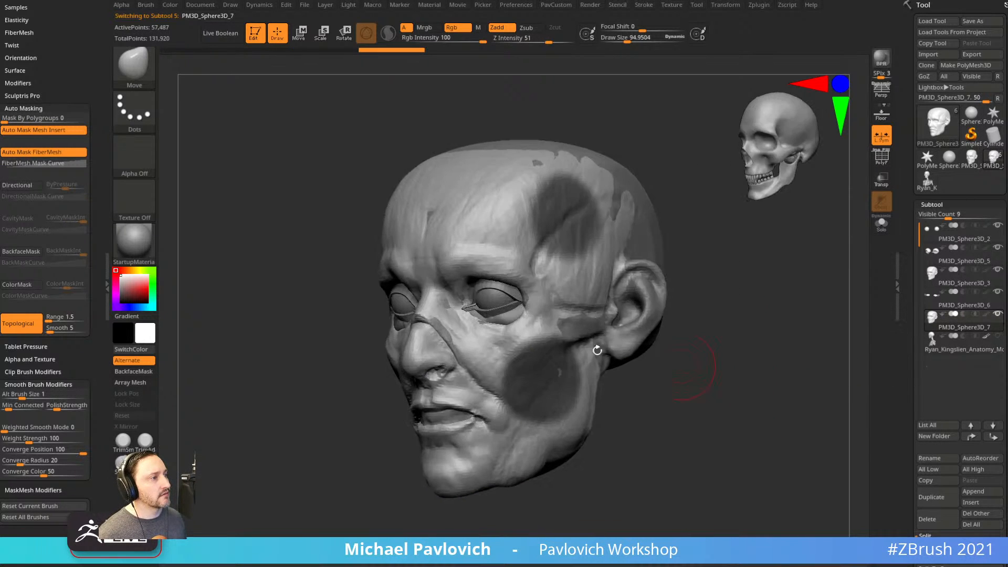
key(ctrl)
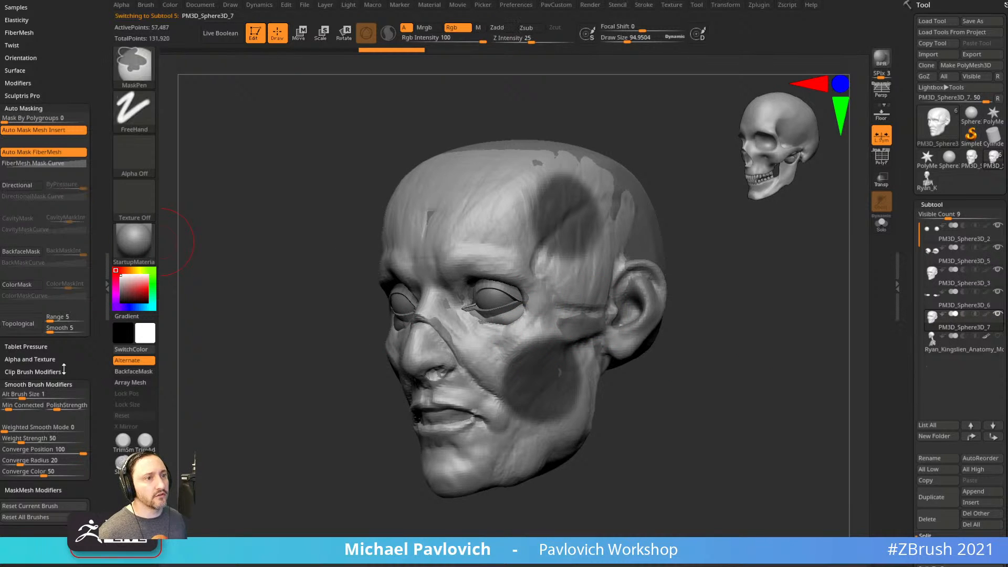
Check the pen pressure depth curve, then clear the mask from the head.
click(36, 347)
drag(40, 419, 40, 465)
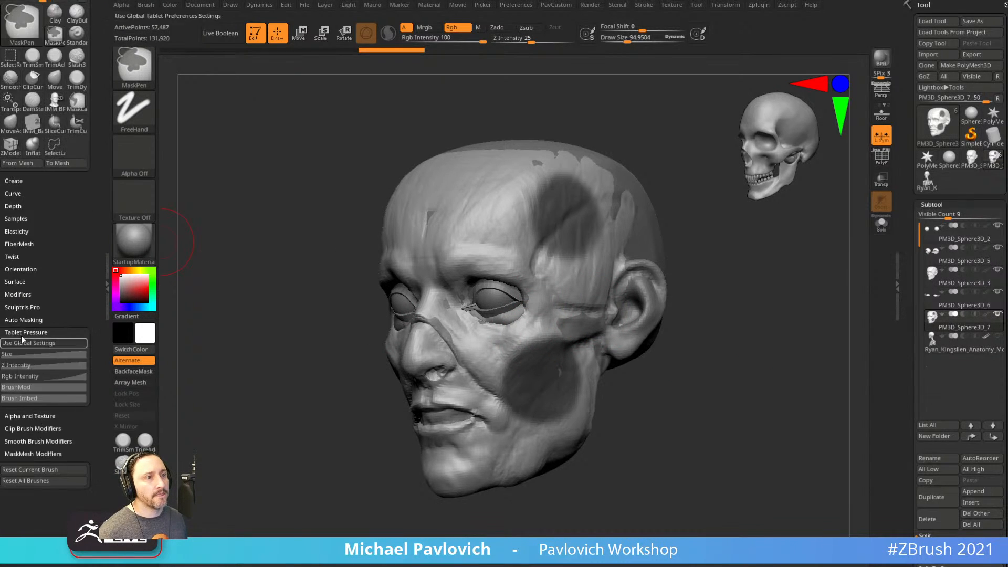
click(29, 366)
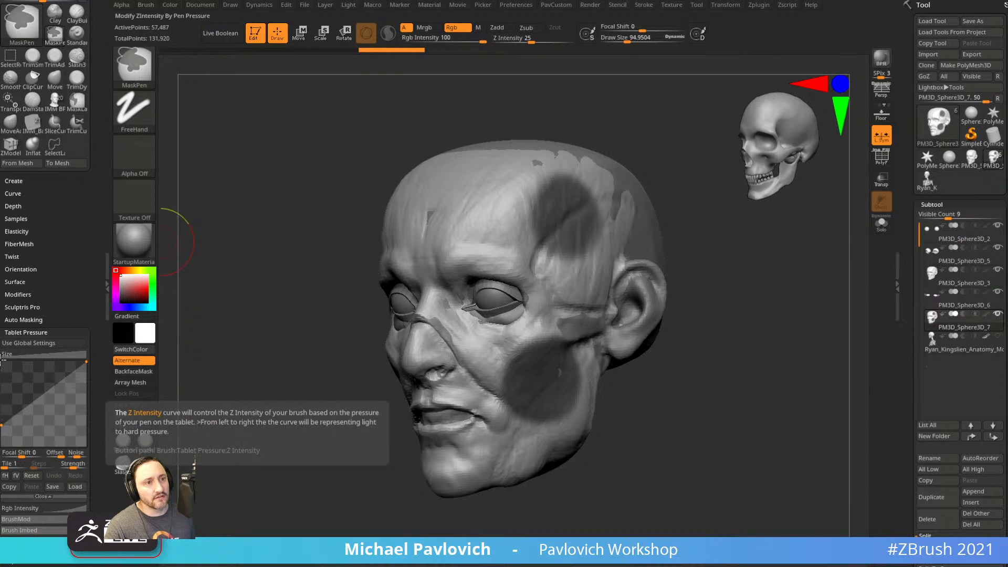
ctrl+drag(289, 185, 306, 219)
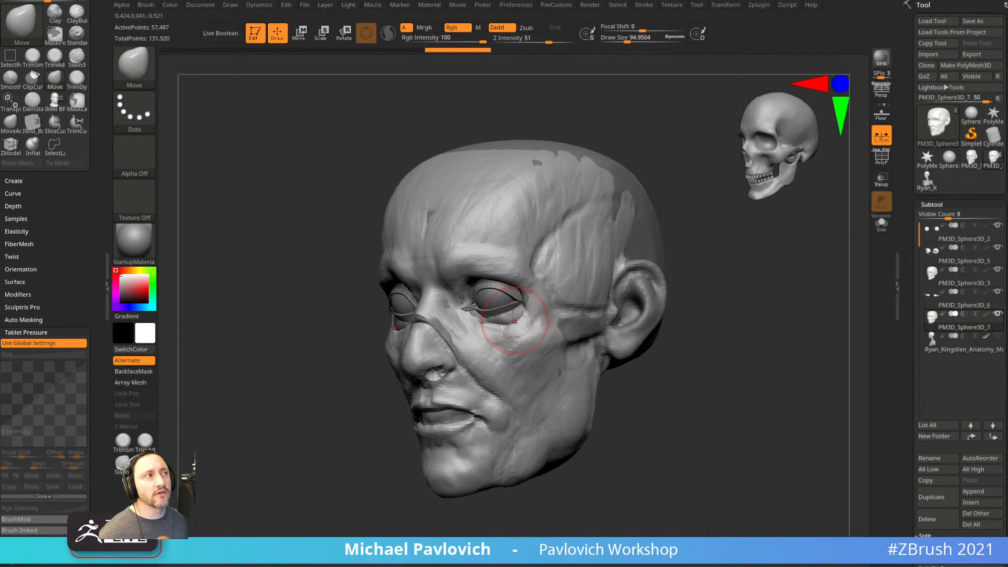
Set Stroke > Lazy Mouse LazyStep to 0.1.
ctrl+click(644, 5)
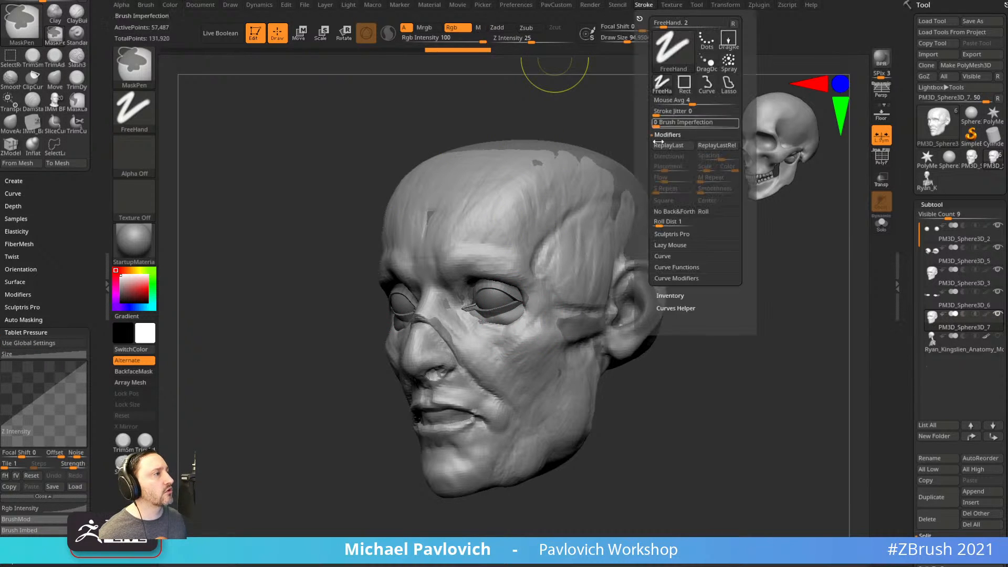
click(668, 245)
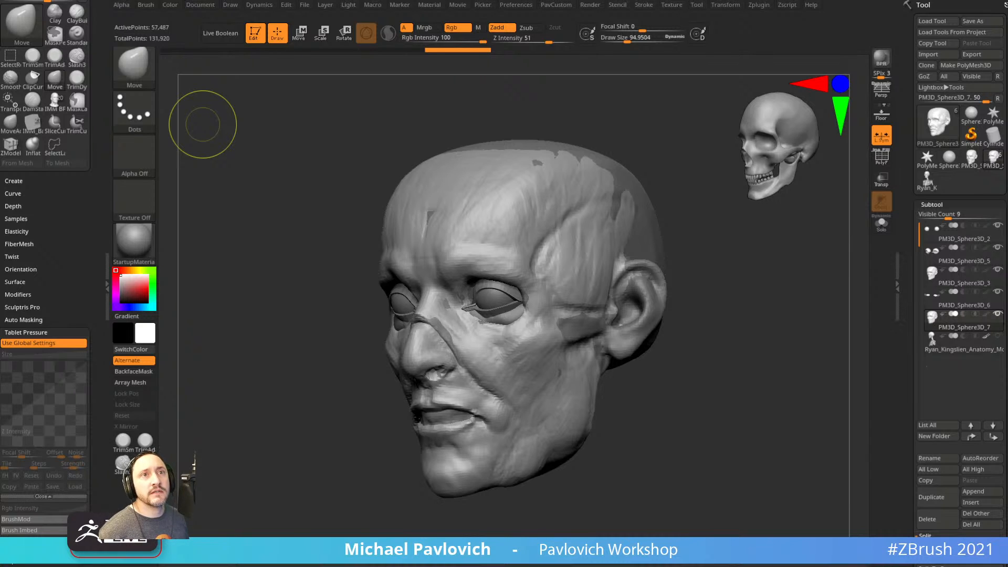
drag(666, 187, 691, 195)
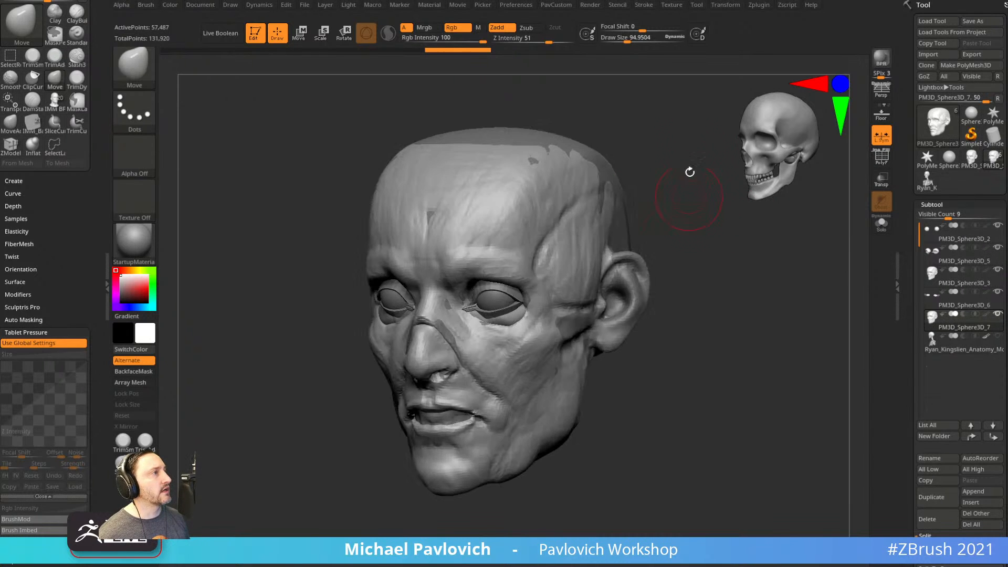
ctrl+click(650, 6)
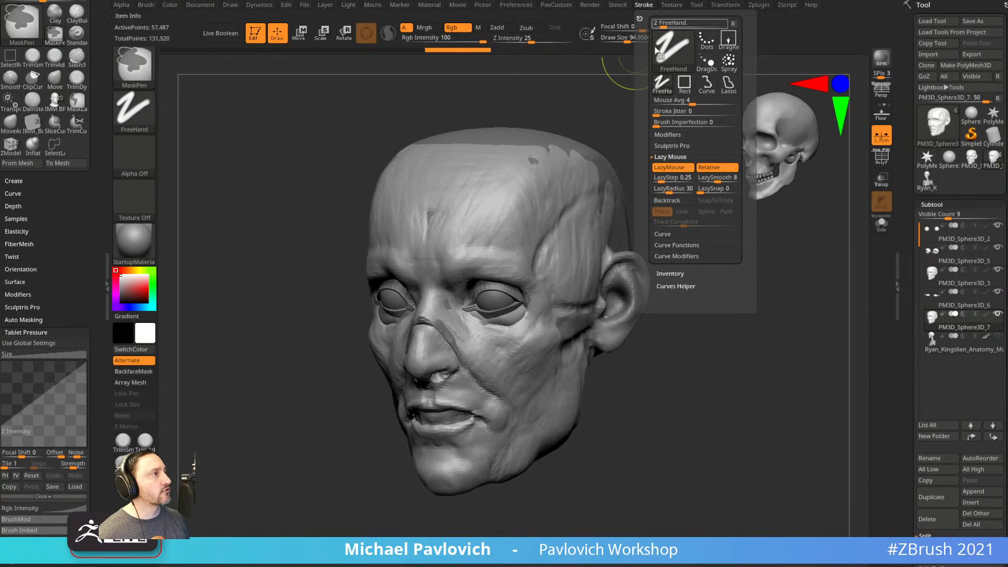
click(666, 235)
click(670, 157)
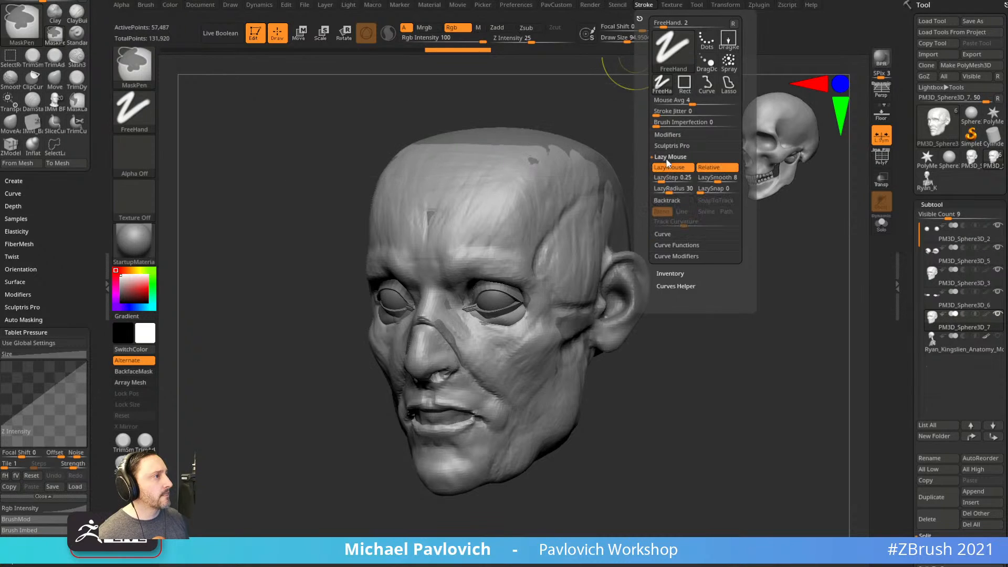
click(661, 179)
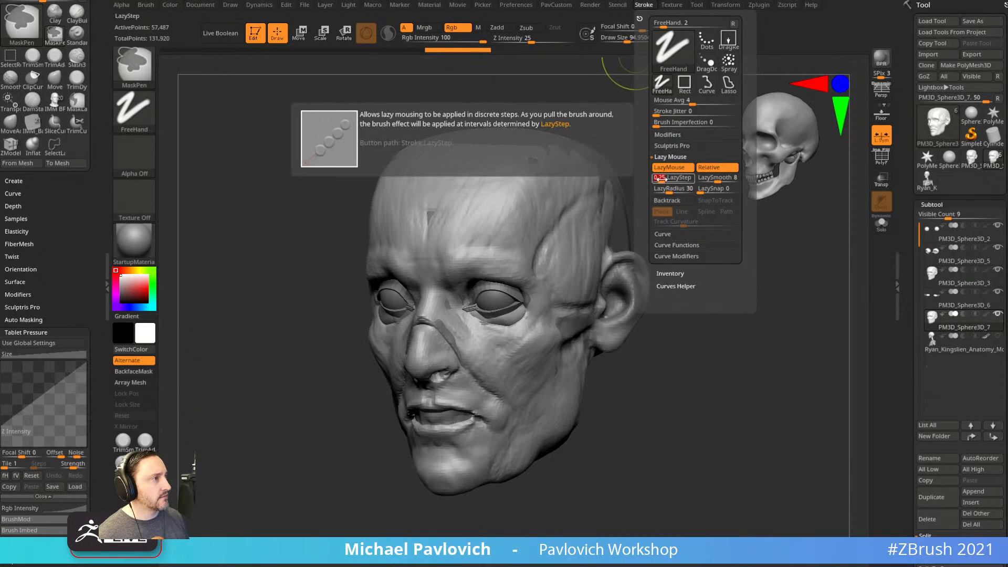
text(.1)
key(Return)
Test-mask the temple while setting LazyRadius to 1.
mouse_move(553, 229)
ctrl+mouse_down()
mouse_move(549, 210)
mouse_move(561, 250)
mouse_move(541, 243)
ctrl+mouse_up()
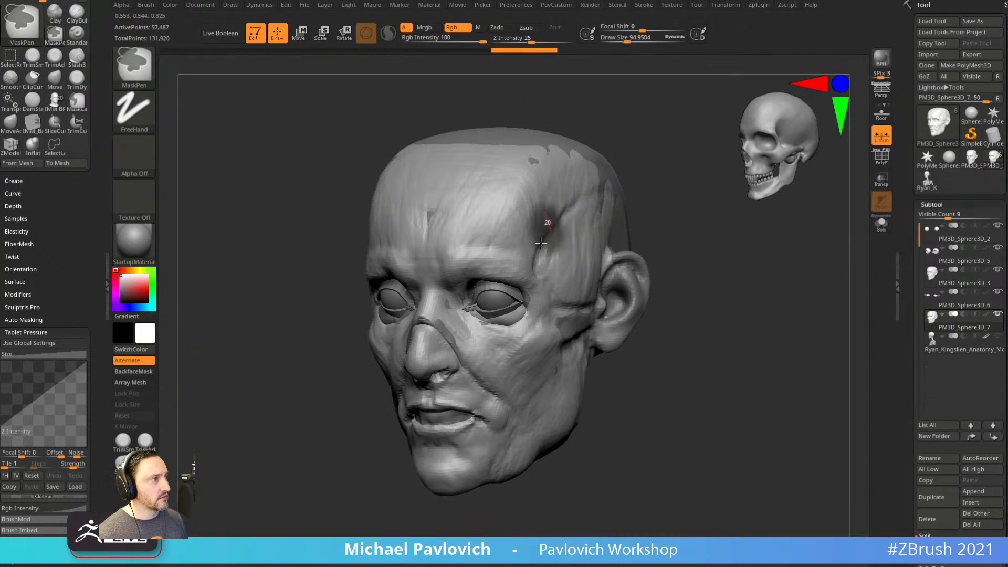
click(644, 5)
mouse_move(565, 249)
ctrl+mouse_down()
mouse_move(537, 229)
mouse_move(557, 247)
ctrl+mouse_up()
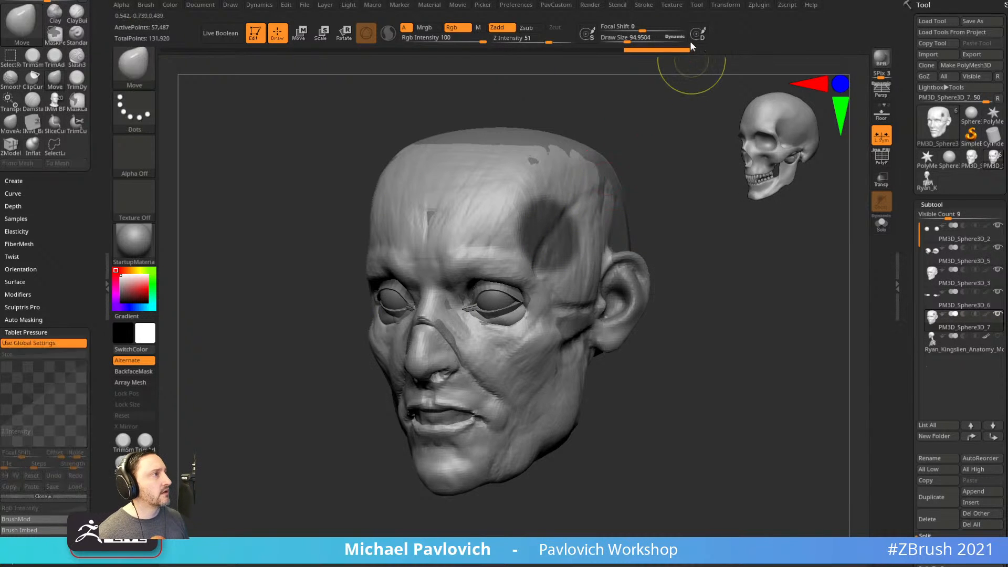
click(644, 5)
drag(677, 158, 642, 151)
mouse_move(580, 220)
ctrl+mouse_down()
mouse_move(564, 253)
mouse_move(586, 245)
mouse_move(562, 265)
mouse_move(551, 200)
mouse_move(557, 234)
ctrl+mouse_up()
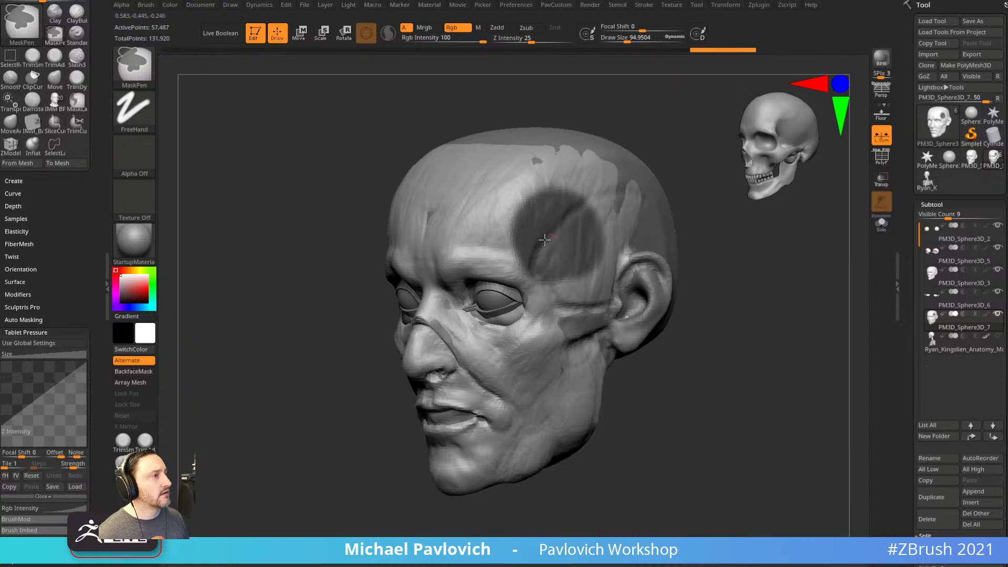
click(644, 5)
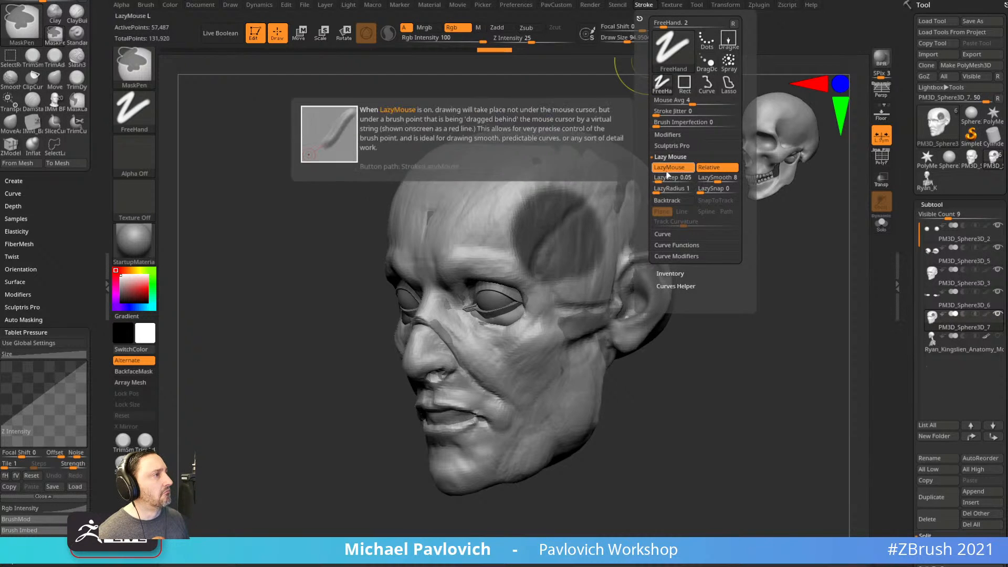
Mask a stroke along the cheek, clear the mask, and switch to the Inflate brush.
right_drag(598, 309, 633, 304)
mouse_move(551, 338)
ctrl+mouse_down()
mouse_move(545, 373)
mouse_move(534, 354)
ctrl+mouse_up()
right_drag(722, 279, 685, 284)
ctrl+drag(772, 294, 808, 304)
key(alt+i)
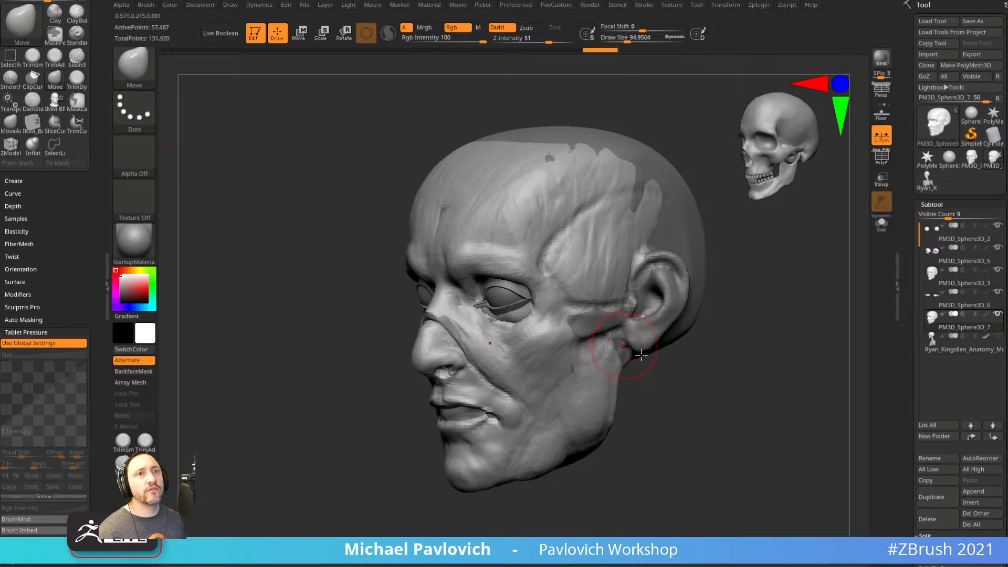
Shrink the brush and turn the head to left profile with polygroups and wireframe shown.
key(bracketleft)
shift+drag(725, 339, 720, 345)
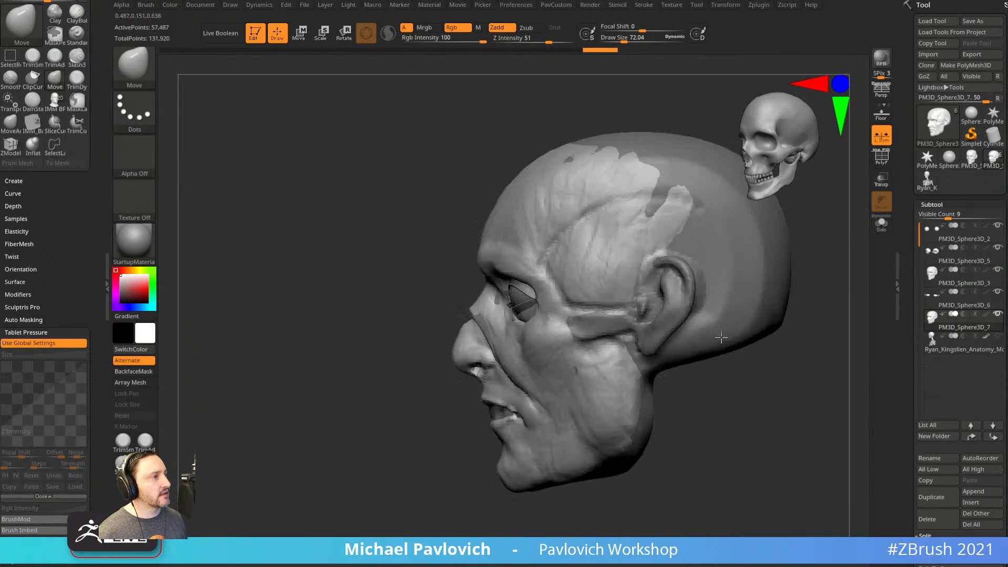
click(884, 162)
alt+drag(839, 295, 759, 297)
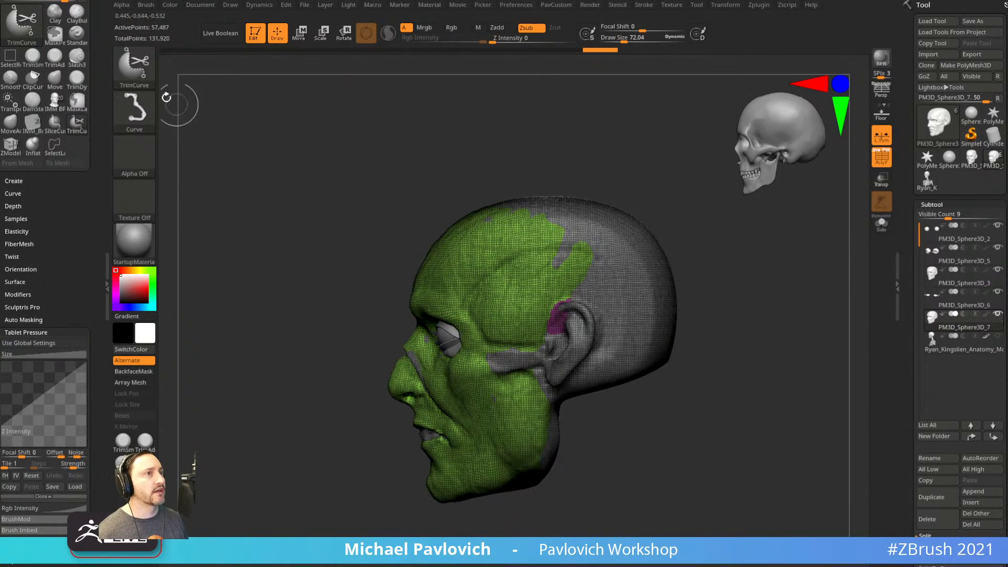
Slice a new polygroup from forehead past the cheek to the jaw with SliceCurve, then switch to the browser.
ctrl+shift+click(138, 69)
ctrl+shift+click(327, 81)
mouse_move(391, 151)
ctrl+shift+mouse_down()
mouse_move(446, 205)
mouse_move(541, 231)
mouse_move(619, 169)
mouse_move(442, 205)
mouse_move(638, 239)
mouse_move(547, 315)
mouse_move(573, 310)
mouse_move(486, 269)
mouse_move(535, 379)
mouse_move(491, 264)
mouse_move(462, 258)
mouse_move(496, 291)
mouse_move(492, 283)
ctrl+shift+mouse_up()
ctrl+shift+click(492, 283)
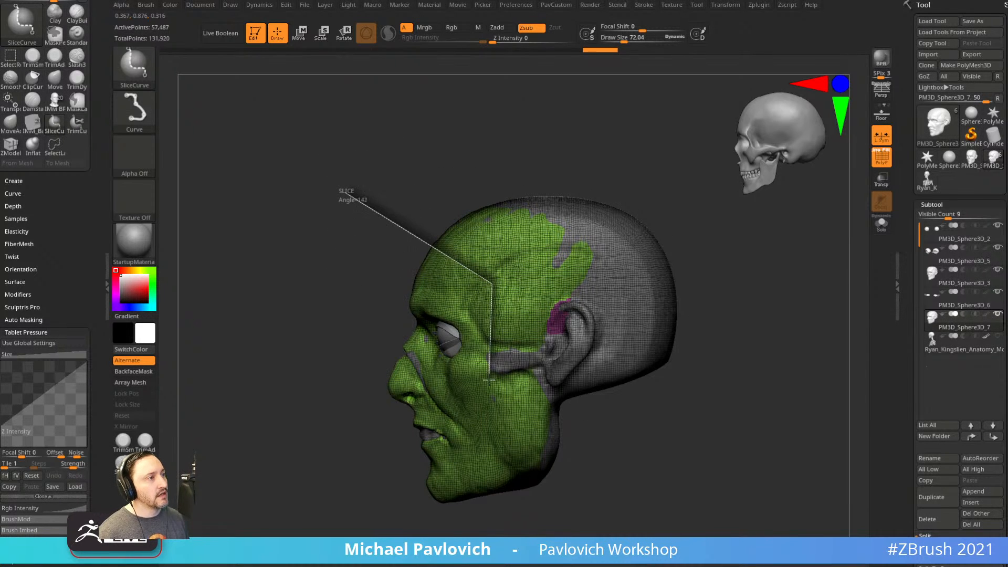
mouse_move(523, 389)
ctrl+shift+mouse_down()
mouse_move(529, 375)
mouse_move(532, 461)
mouse_move(687, 525)
mouse_move(646, 530)
mouse_move(670, 490)
ctrl+shift+mouse_up()
key(alt)
key(alt)
key(alt)
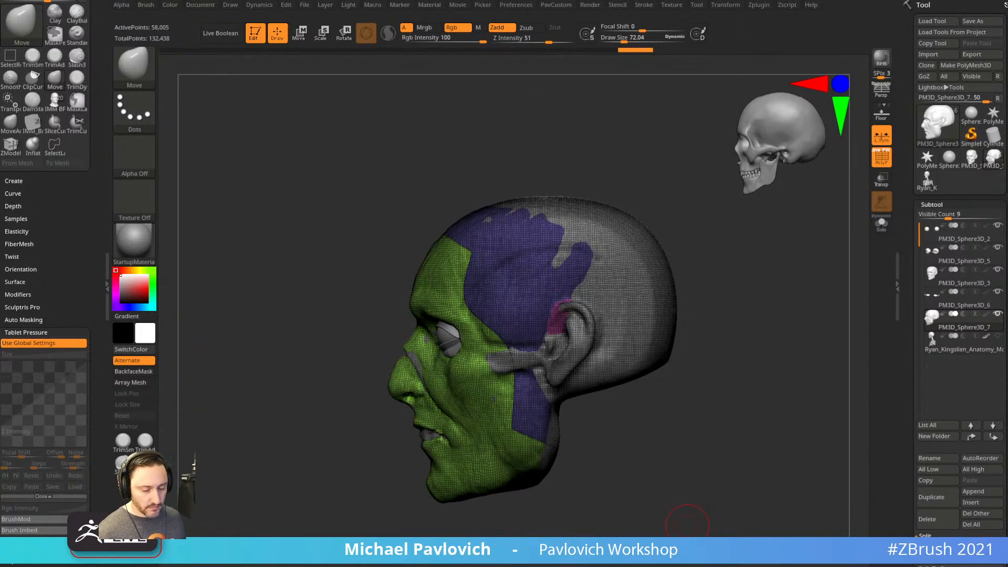
key(alt+Tab)
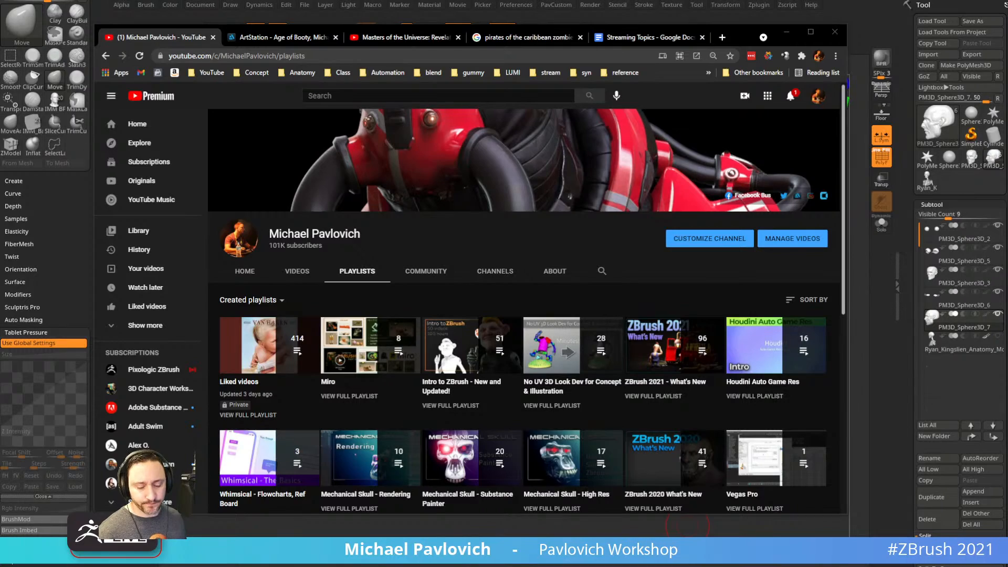
Switch to the ArtStation tab and go back to the artist's portfolio page.
click(292, 36)
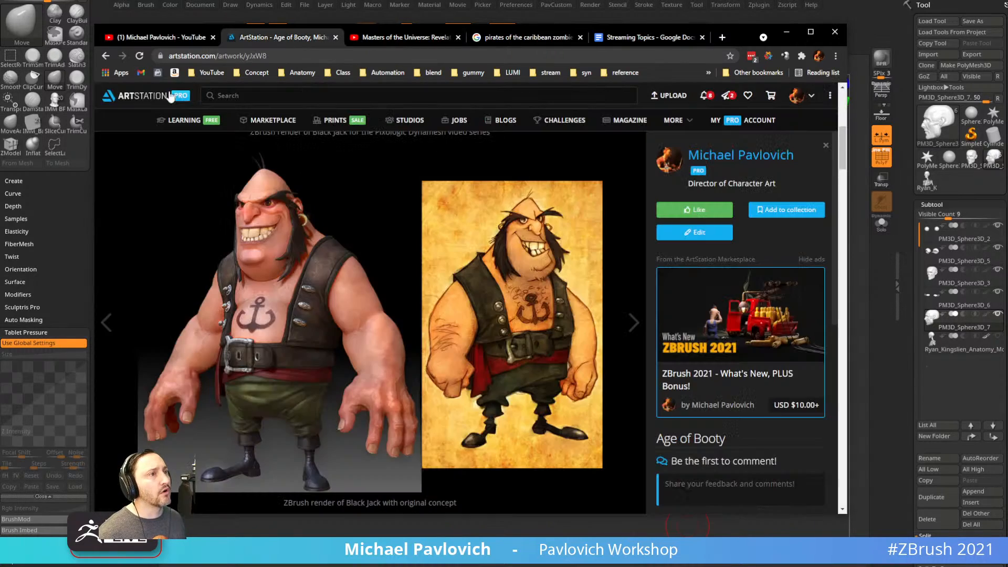
click(106, 56)
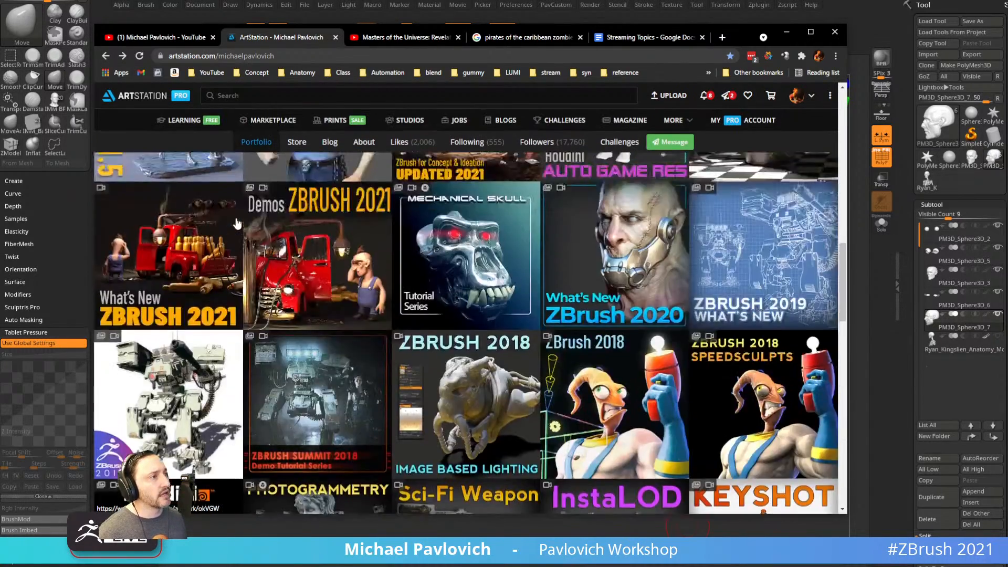
scroll(236, 223, up, 5)
click(307, 56)
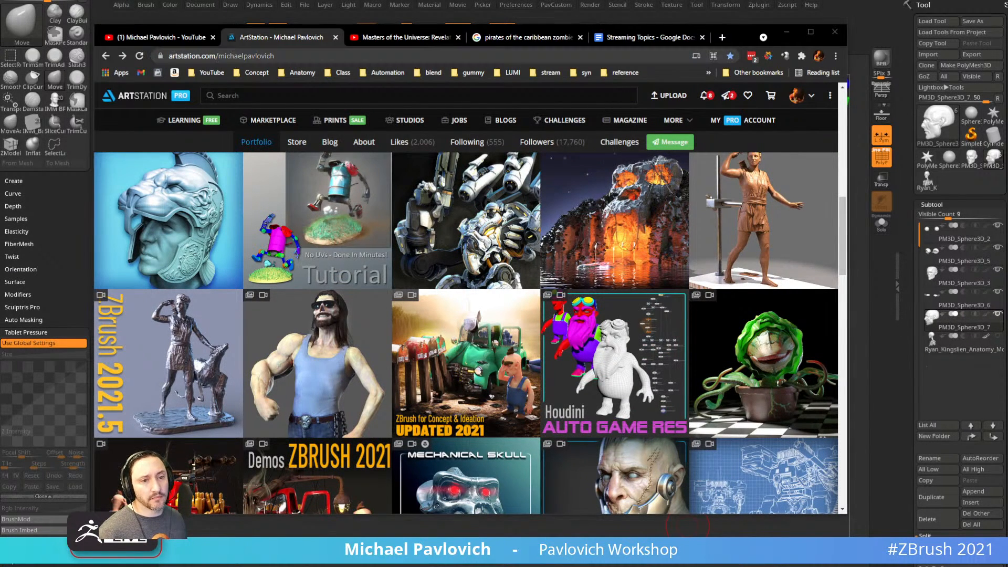
Scroll up and down through the portfolio's grid of ZBrush tutorial thumbnails.
scroll(317, 273, up, 3)
scroll(317, 273, down, 10)
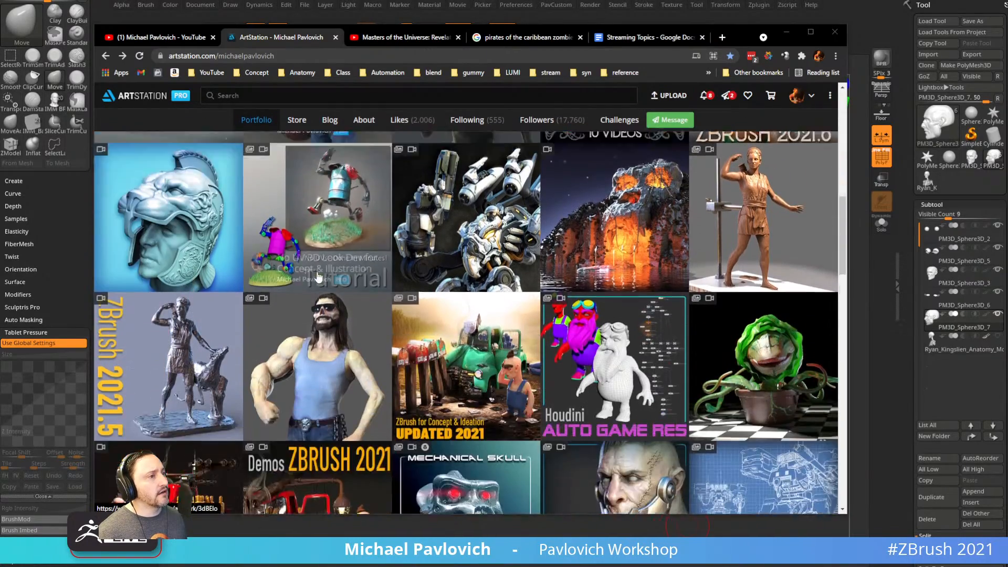
scroll(382, 311, up, 10)
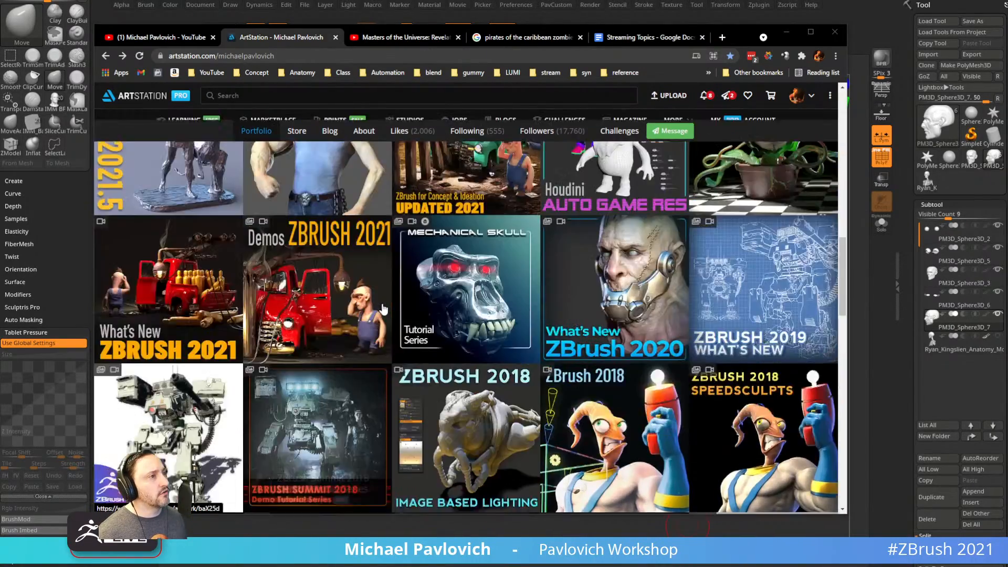
scroll(431, 324, down, 2)
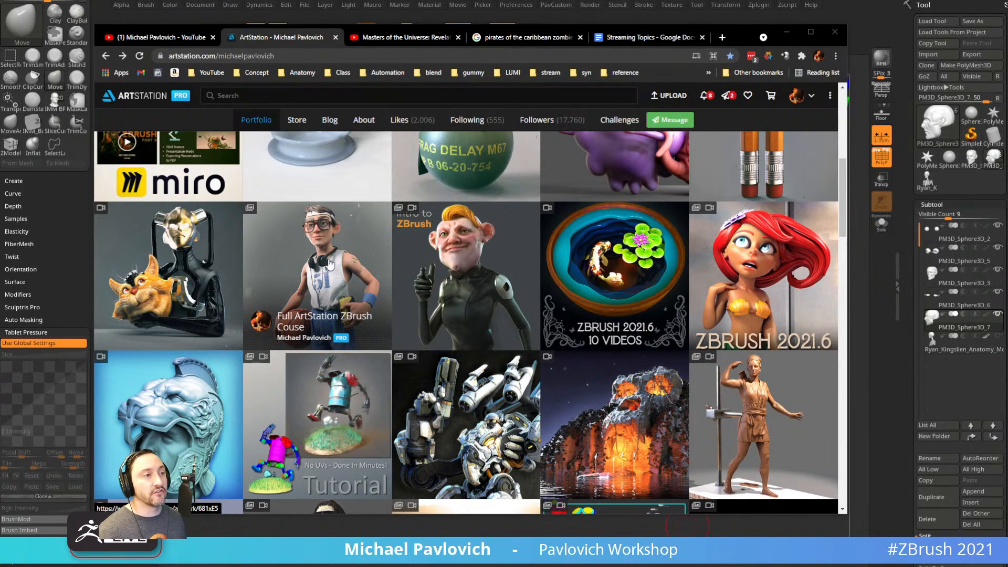
scroll(331, 262, up, 5)
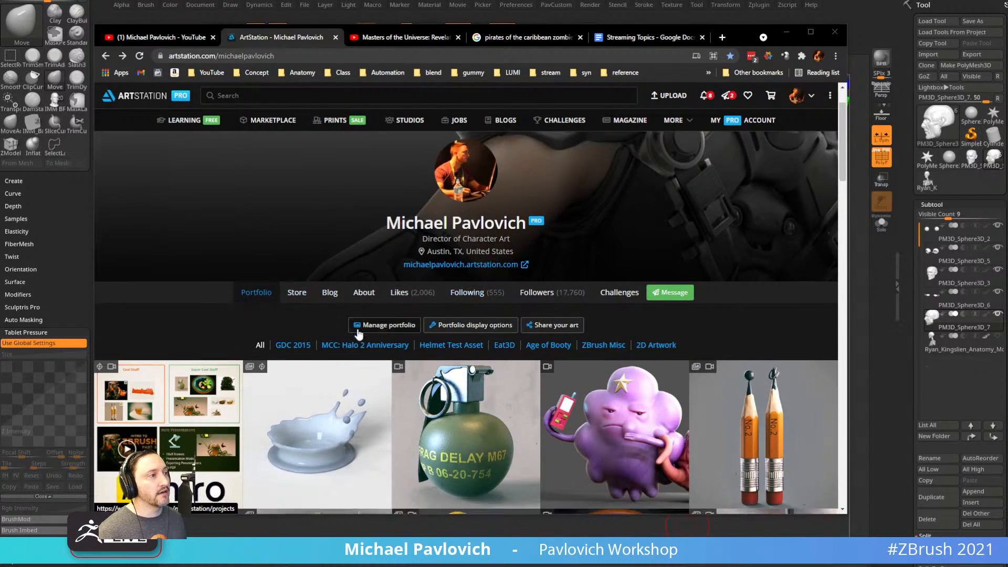
scroll(315, 273, down, 5)
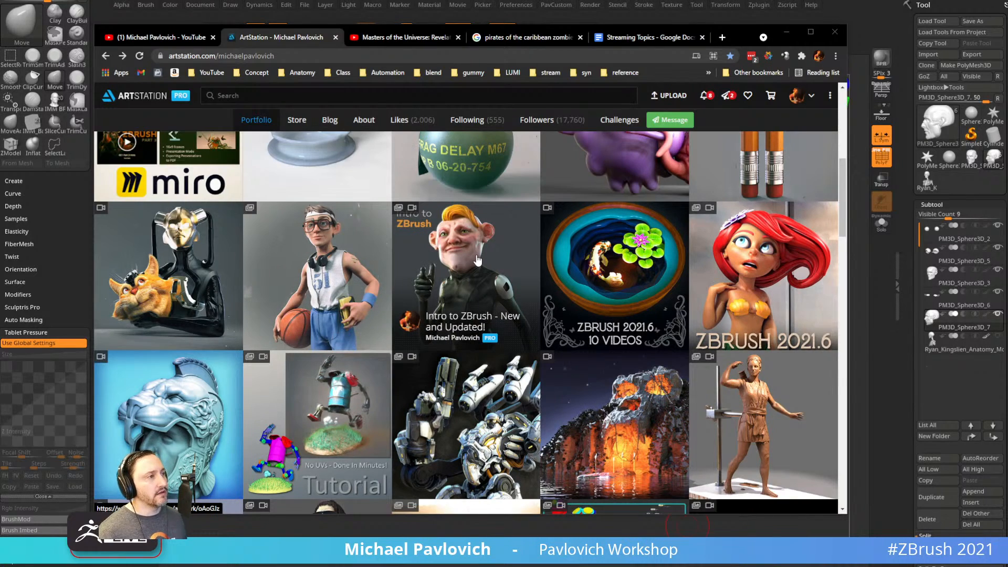
scroll(478, 260, down, 15)
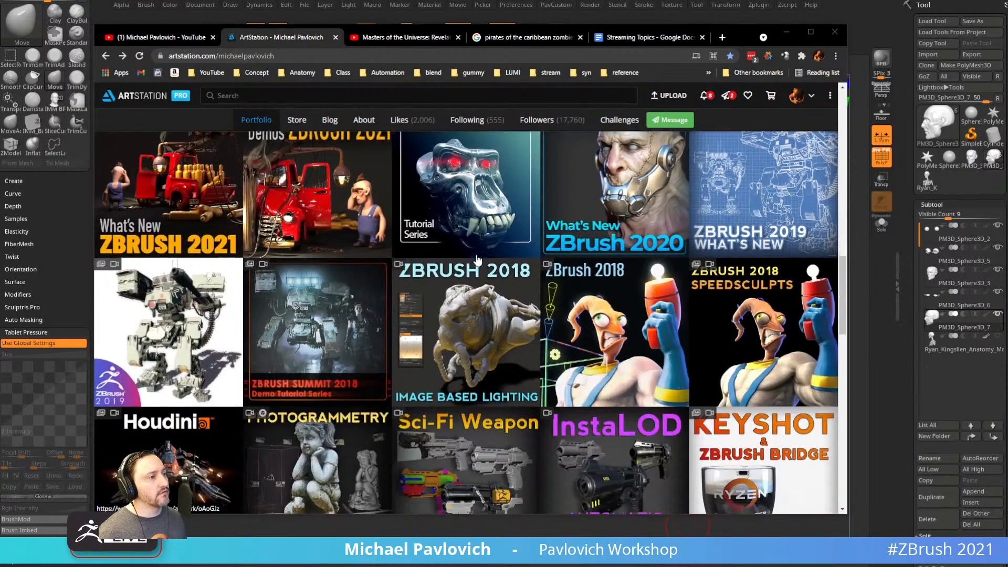
scroll(477, 265, down, 7)
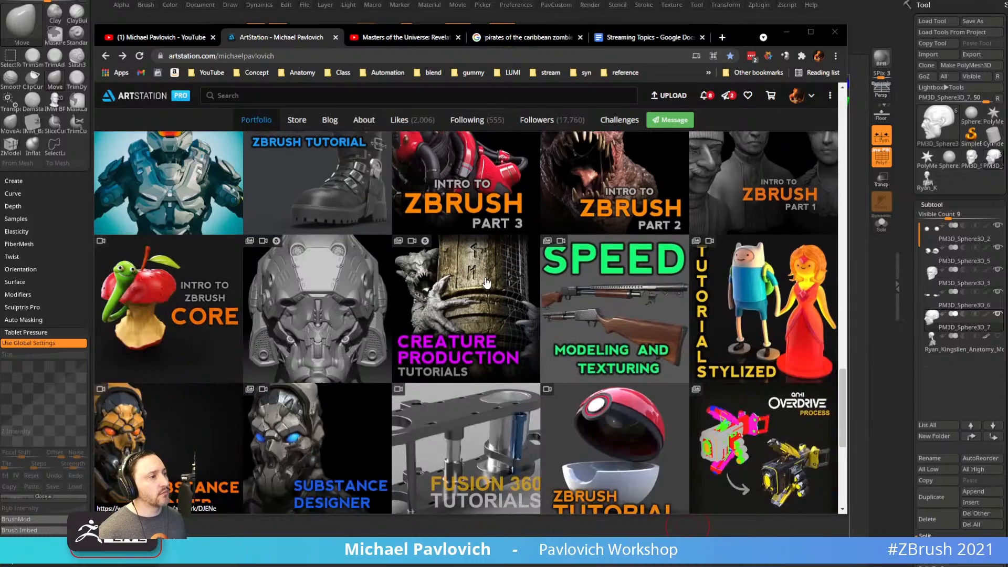
scroll(486, 284, up, 4)
scroll(486, 284, up, 6)
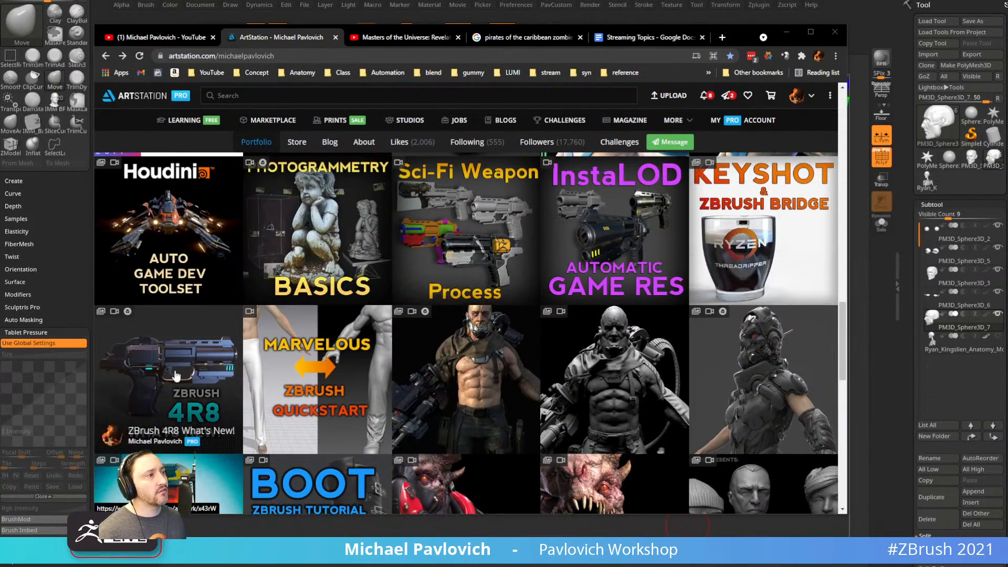
scroll(509, 347, up, 8)
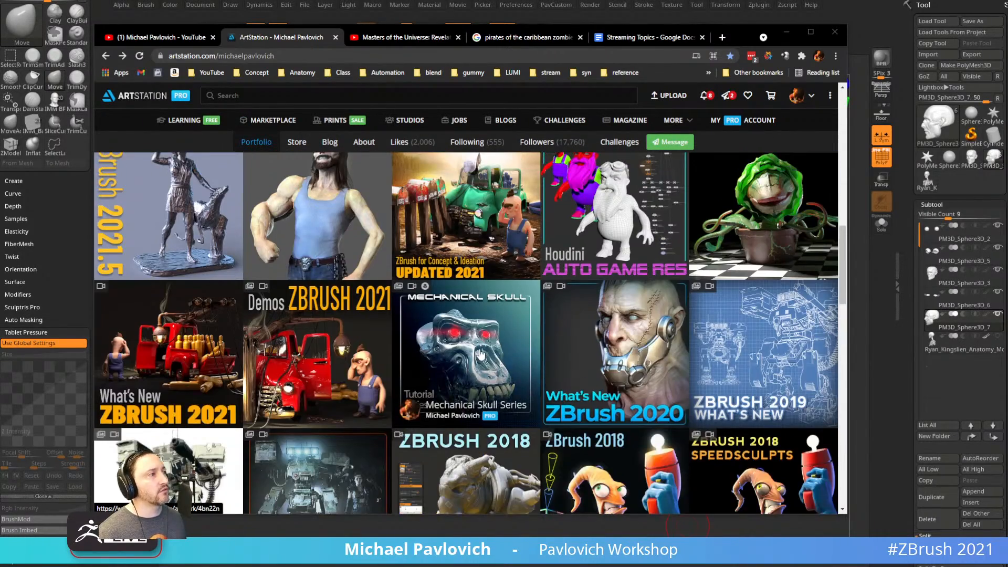
scroll(509, 347, up, 5)
scroll(443, 339, down, 5)
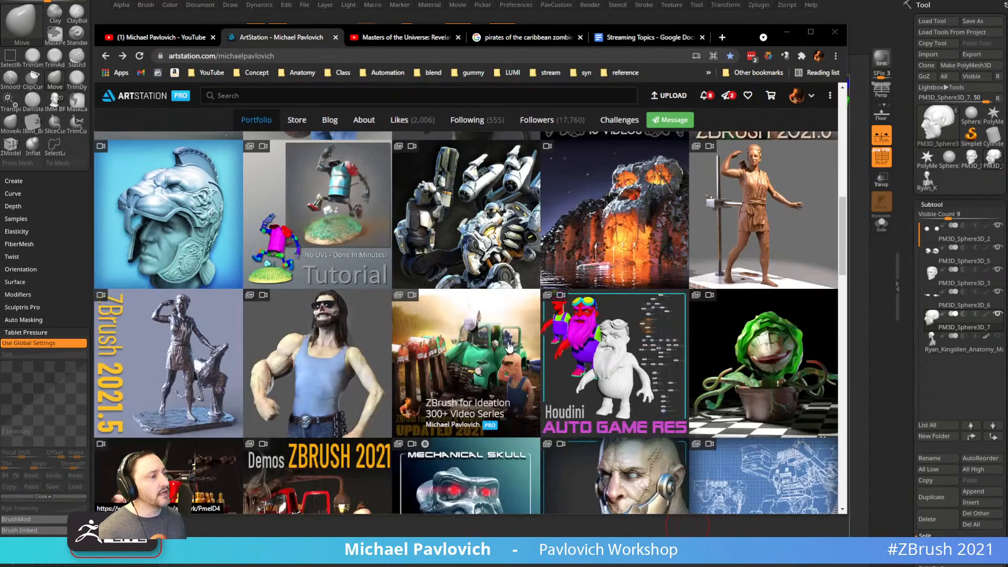
scroll(457, 339, down, 3)
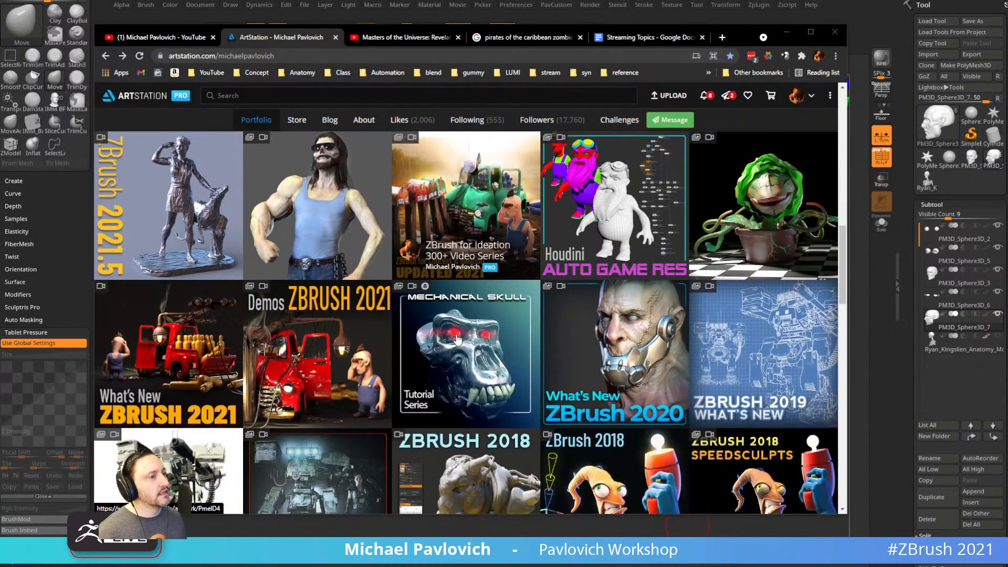
Open the 'ZBrush 2021 - What's New' artwork and scroll through its embedded video playlist.
click(163, 322)
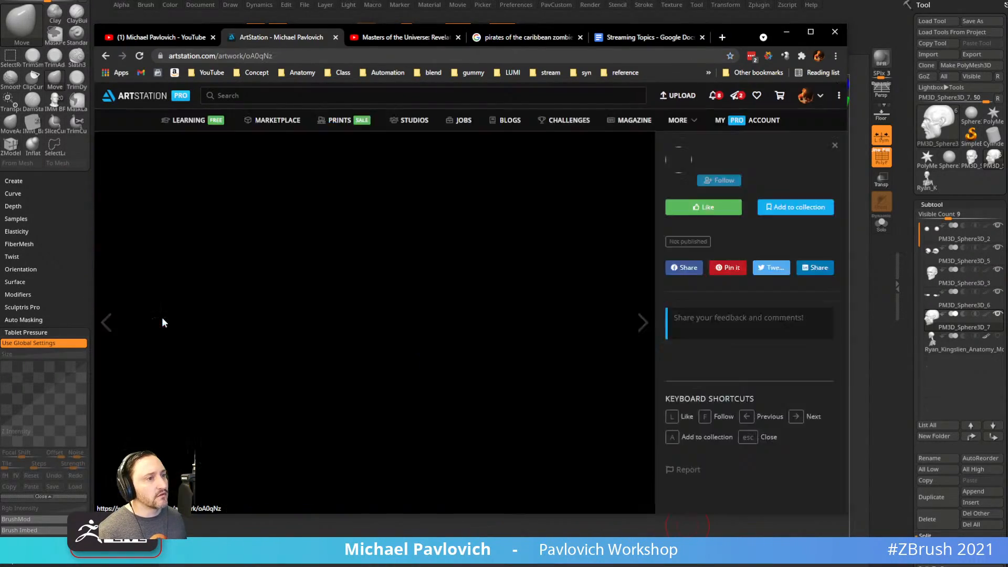
click(608, 146)
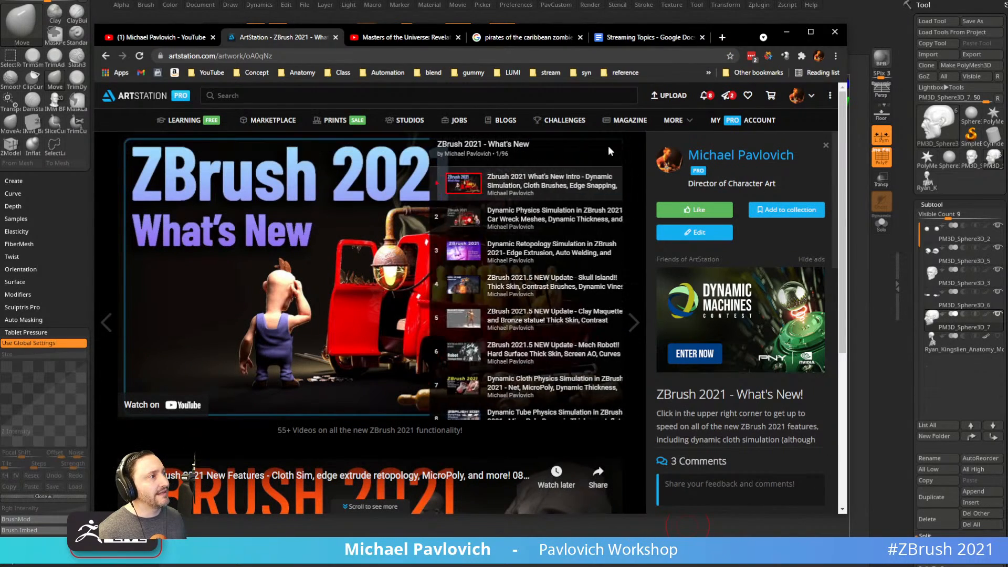
scroll(576, 229, down, 15)
scroll(576, 229, down, 20)
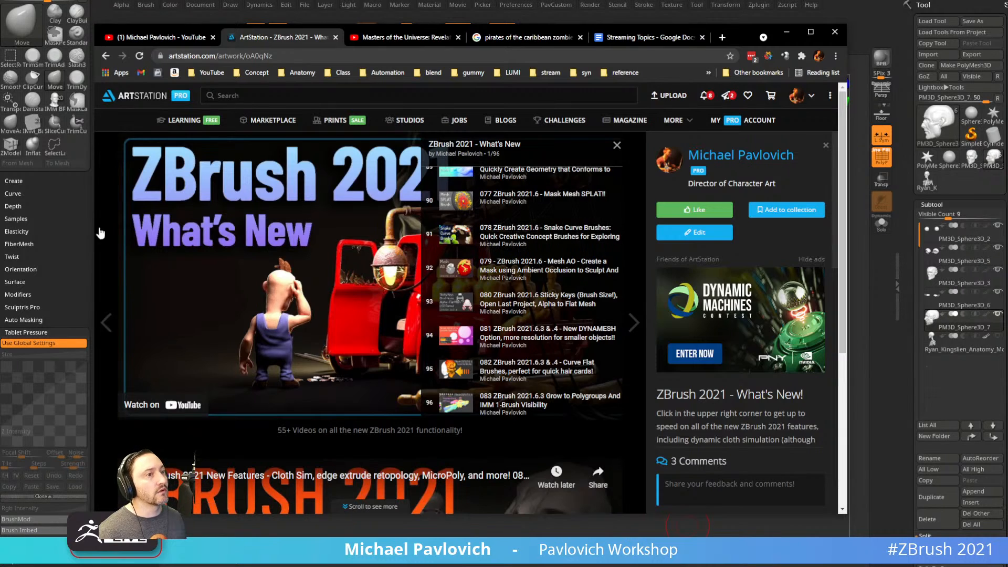
click(106, 322)
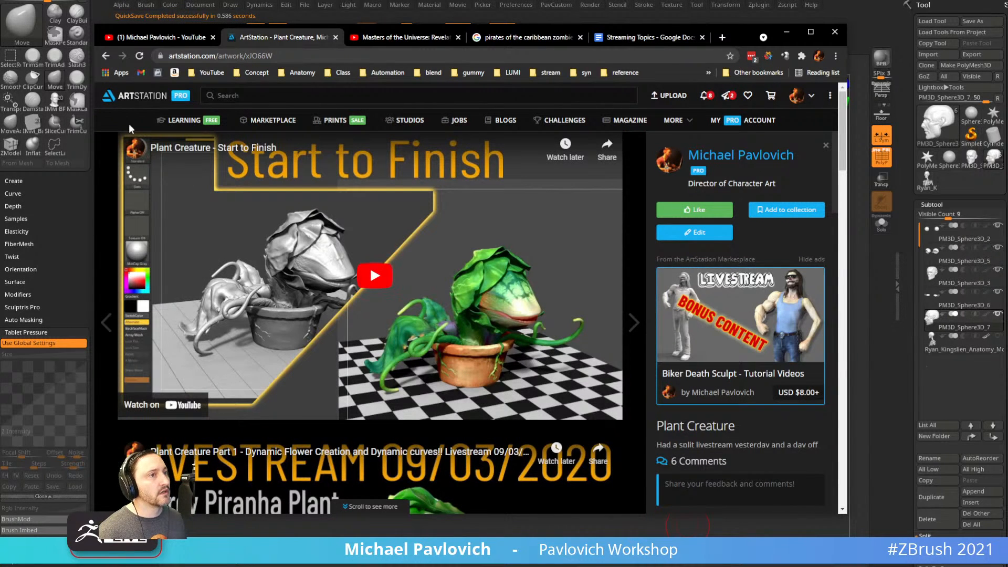
key(alt+Left)
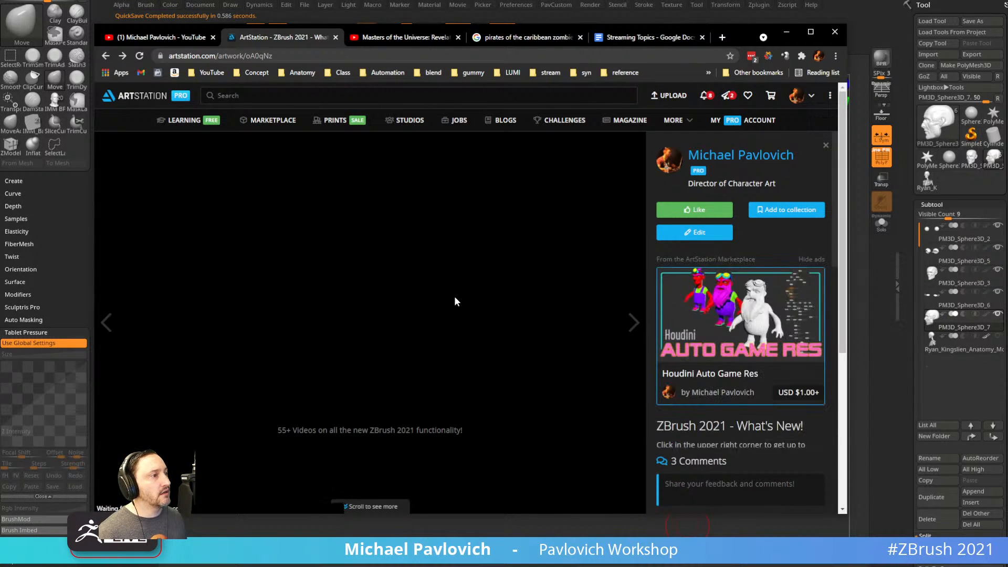
Play the intro video on YouTube, try 022 Max Simulation Points, then return to the channel's playlists page.
click(423, 267)
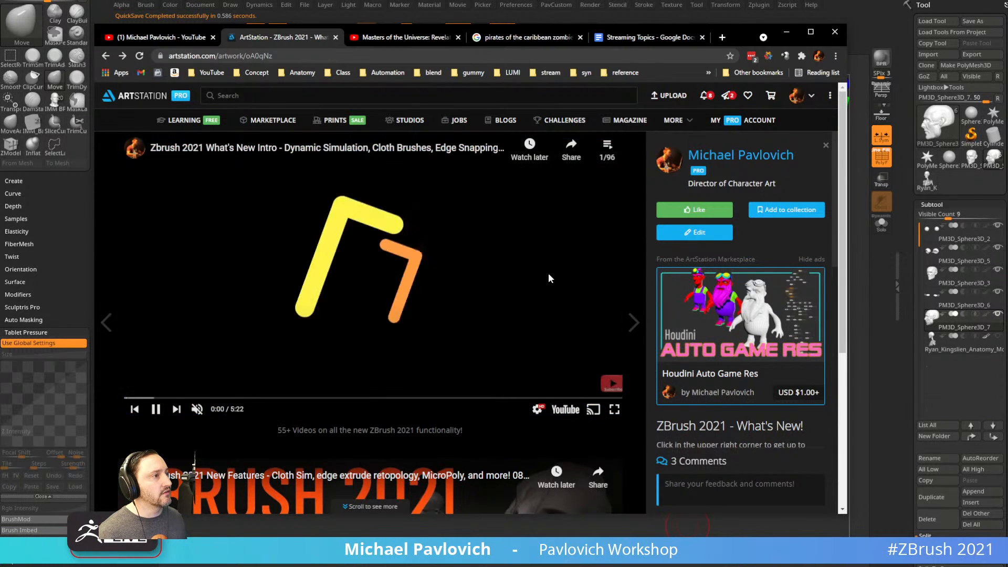
click(564, 410)
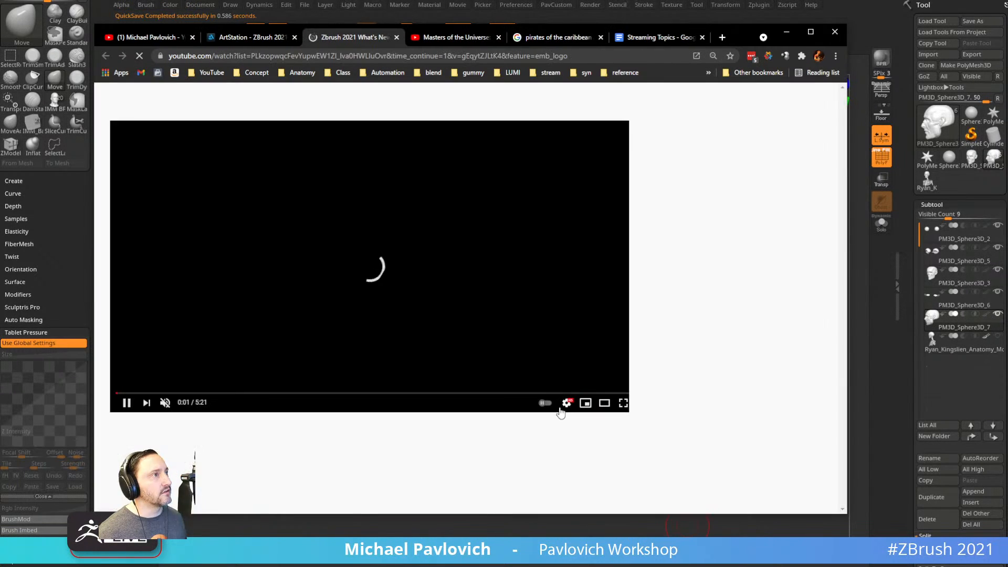
scroll(706, 216, down, 10)
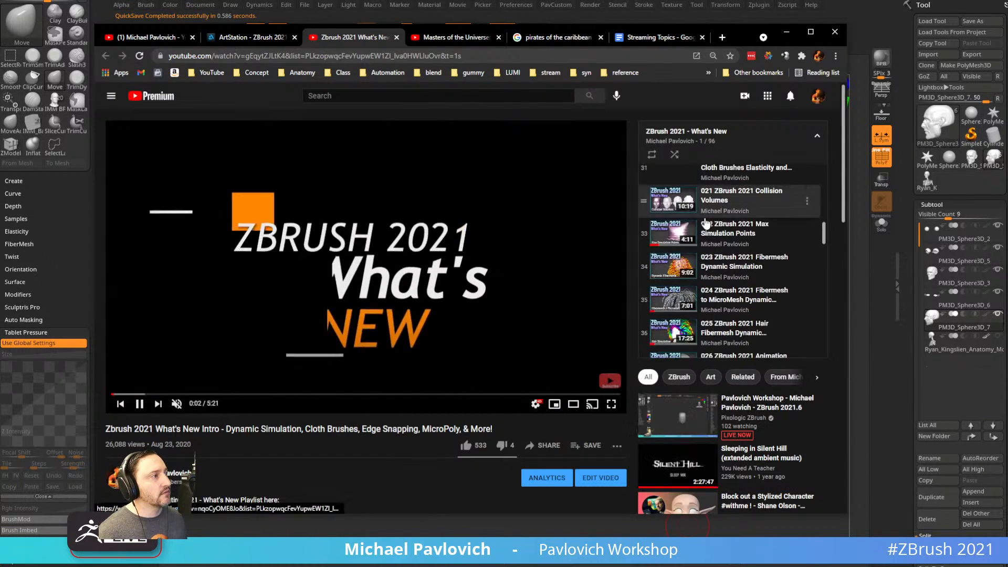
click(773, 289)
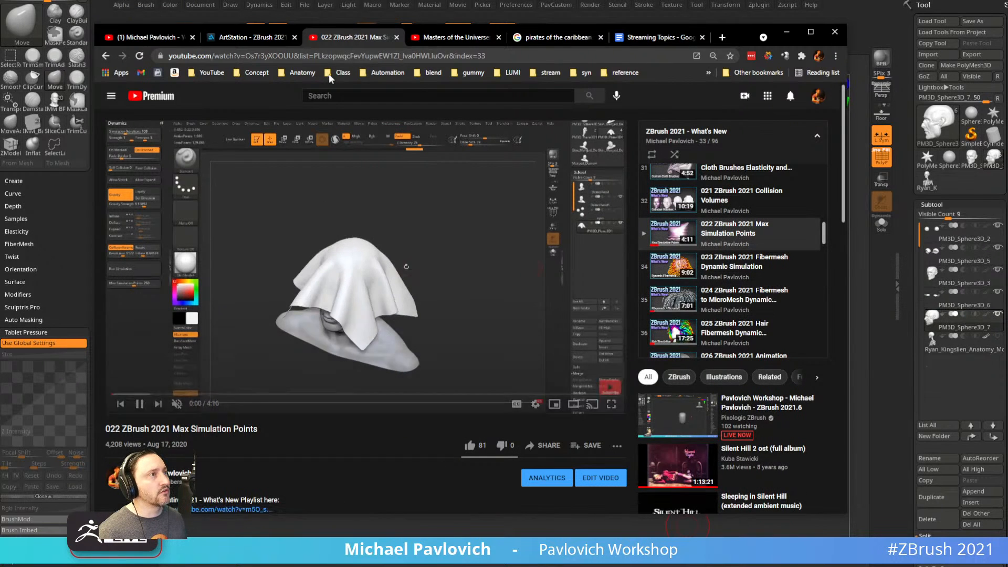
click(397, 38)
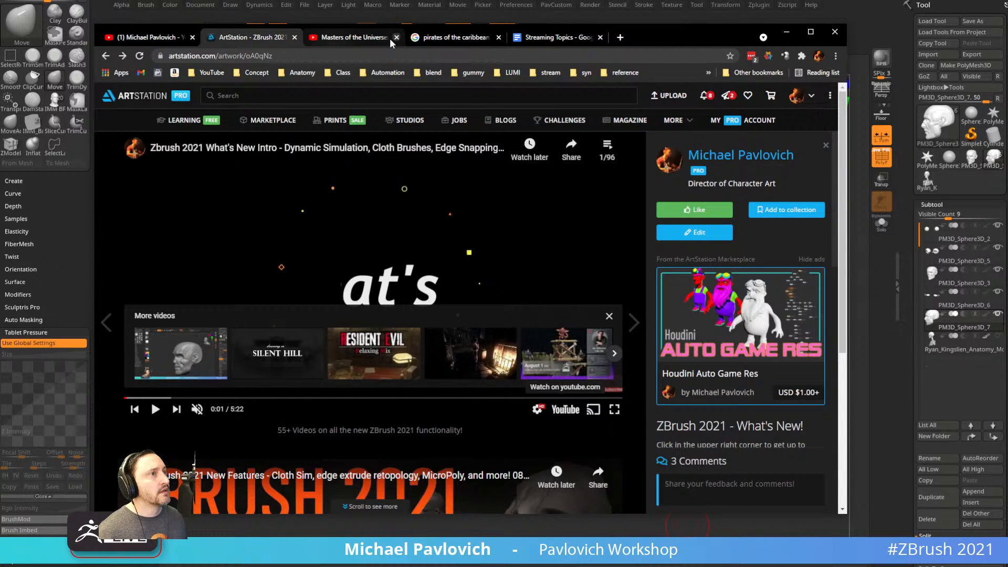
click(159, 39)
Scroll the channel's playlists, including ZBrush 2021 - What's New (96 videos), then minimize Chrome.
scroll(384, 326, down, 5)
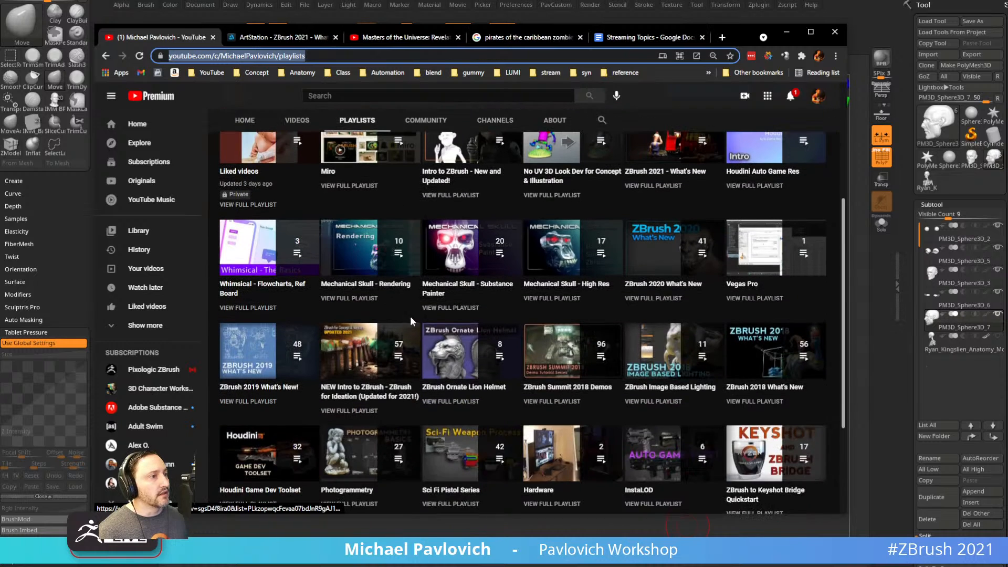
scroll(418, 314, up, 4)
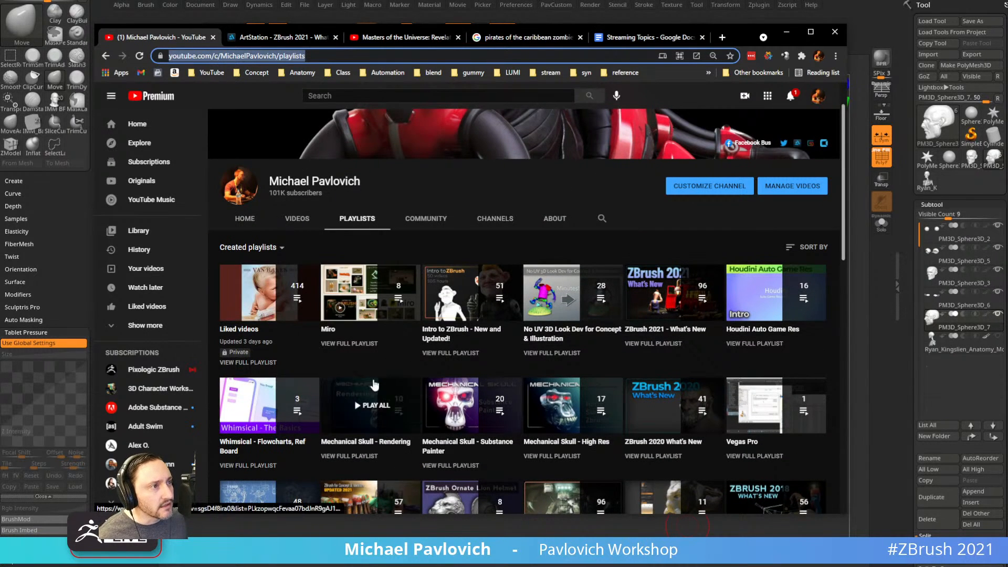
scroll(647, 326, down, 2)
scroll(647, 325, down, 1)
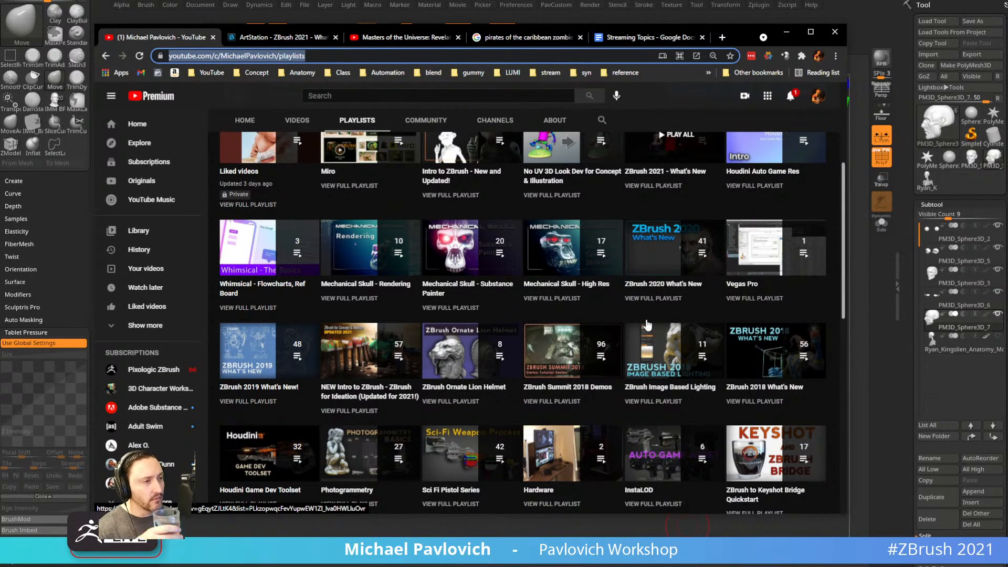
scroll(647, 326, down, 2)
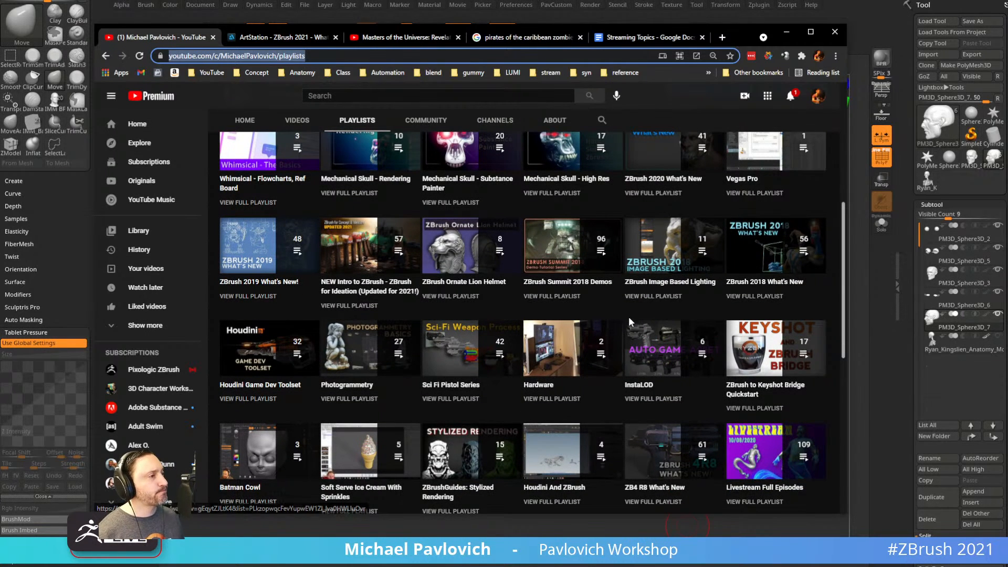
scroll(465, 310, down, 3)
scroll(695, 120, up, 6)
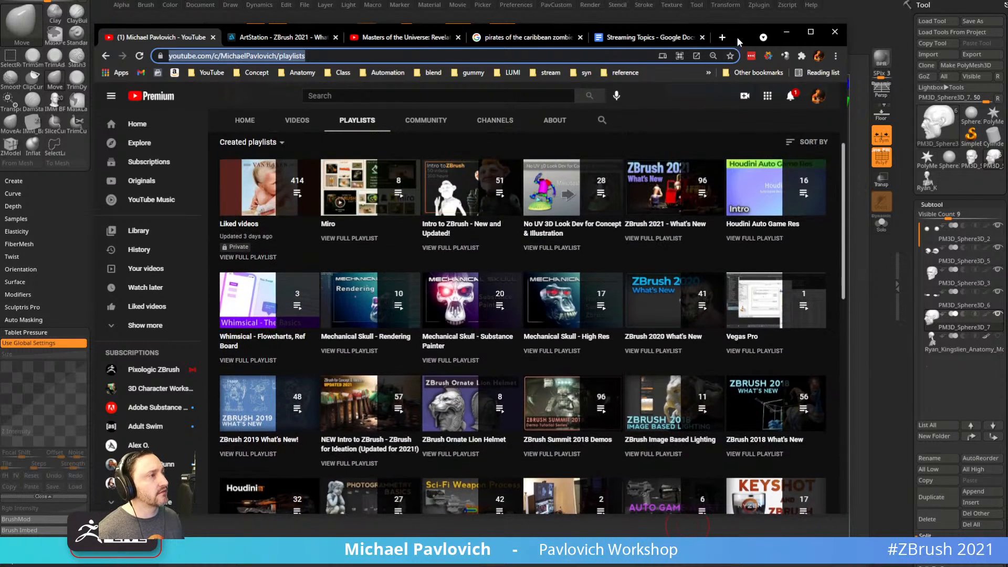
click(786, 32)
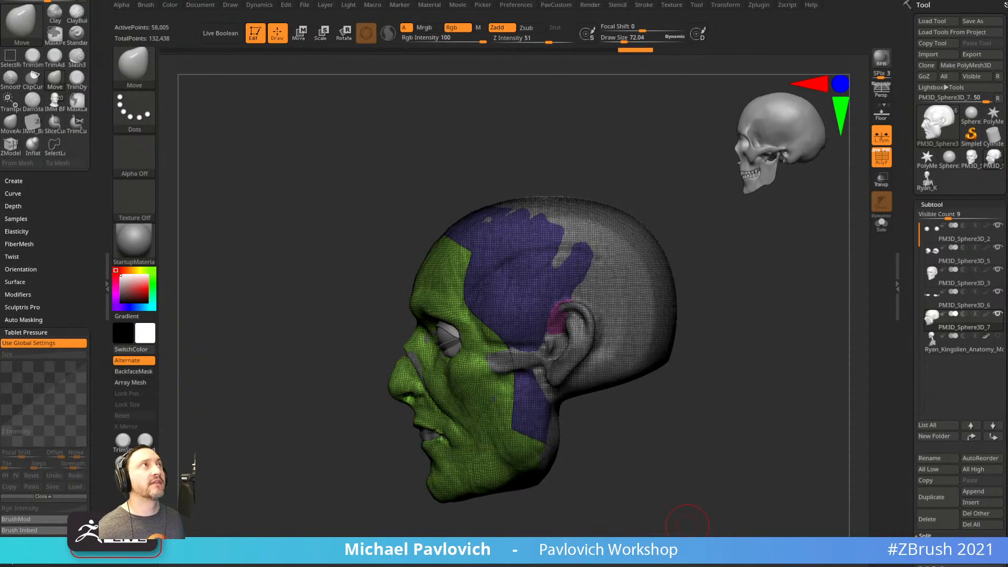
Turn off the PolyF wireframe overlay and orbit the zombie head toward a front view.
drag(671, 375, 776, 355)
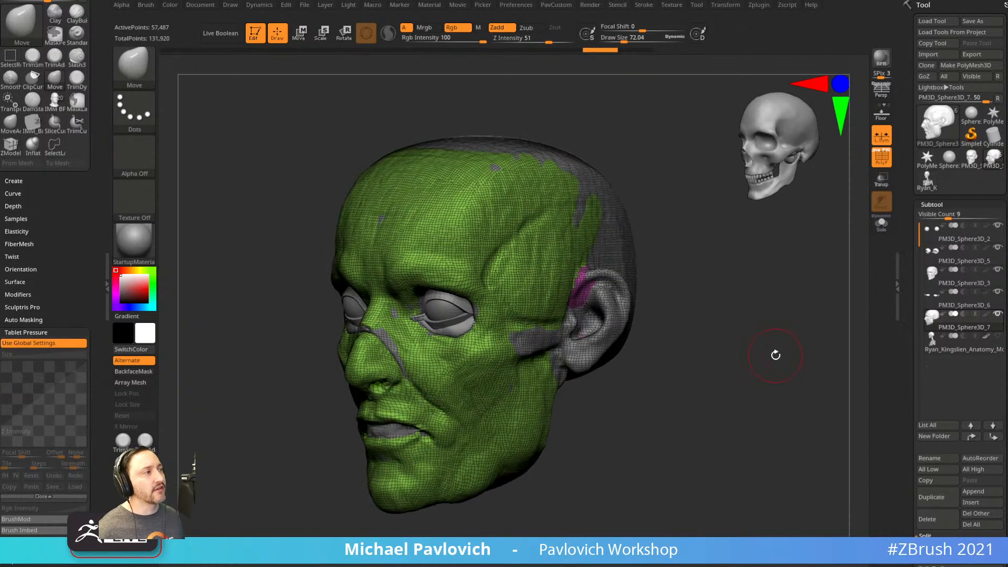
click(883, 166)
drag(803, 229, 823, 256)
click(54, 125)
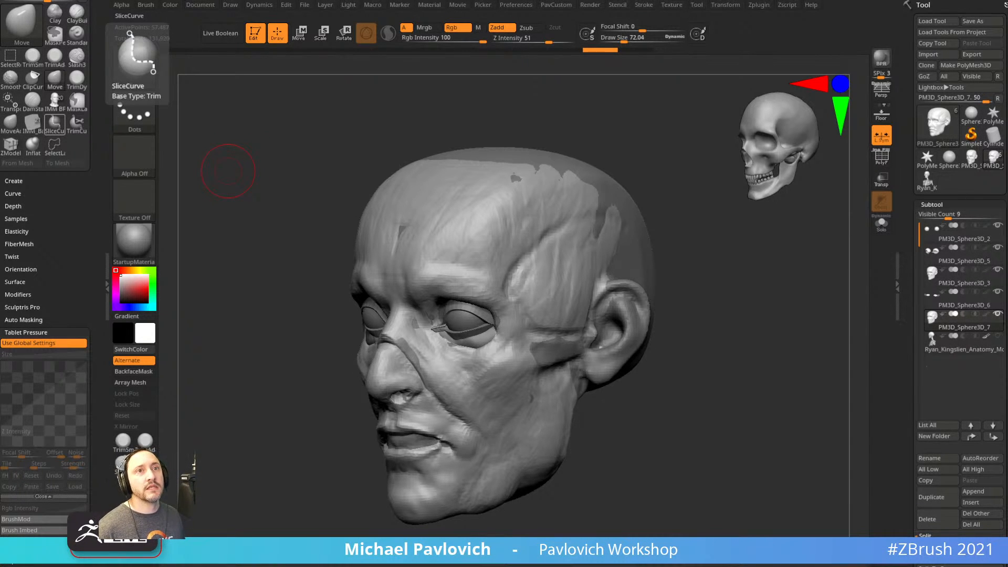
drag(730, 368, 784, 386)
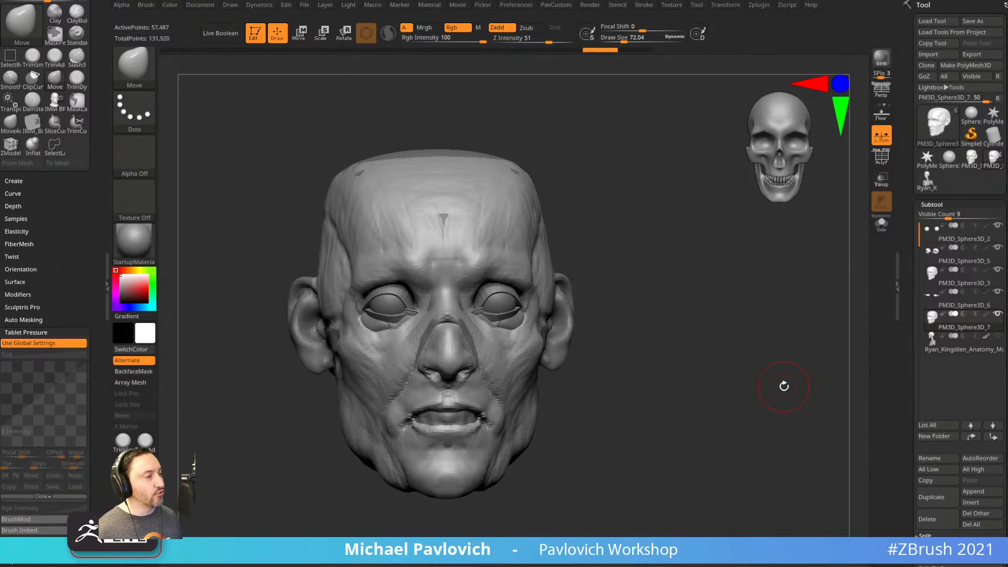
drag(711, 310, 720, 322)
mouse_move(678, 375)
mouse_down()
mouse_move(682, 364)
mouse_move(702, 385)
mouse_move(507, 362)
mouse_up()
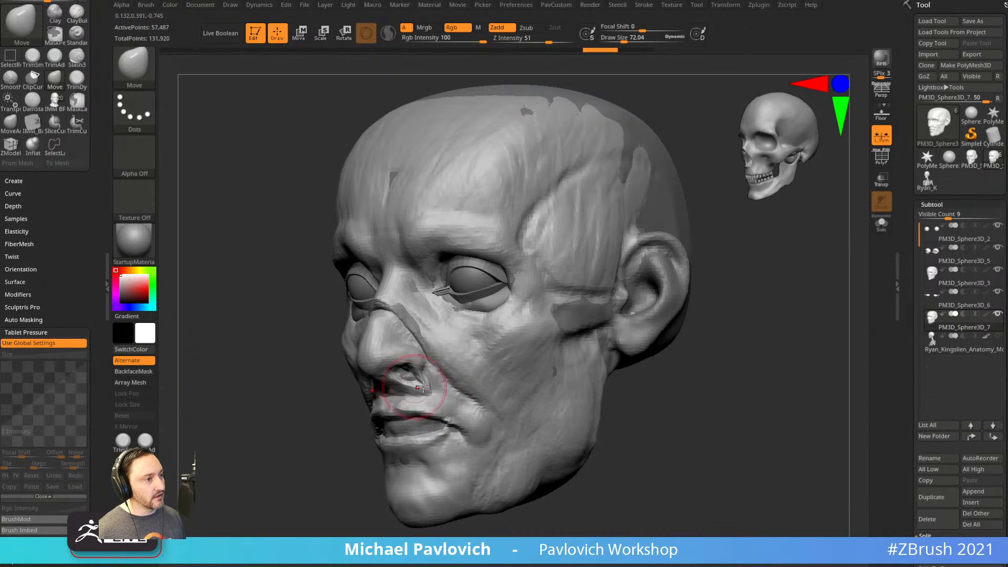
Undo the stray nostril and upper-lip changes, then redo to clear the temple and cheek masks.
key(ctrl+z)
mouse_move(421, 396)
mouse_down()
mouse_move(444, 408)
mouse_move(445, 389)
mouse_up()
key(ctrl+z)
key(ctrl+z)
key(ctrl+z)
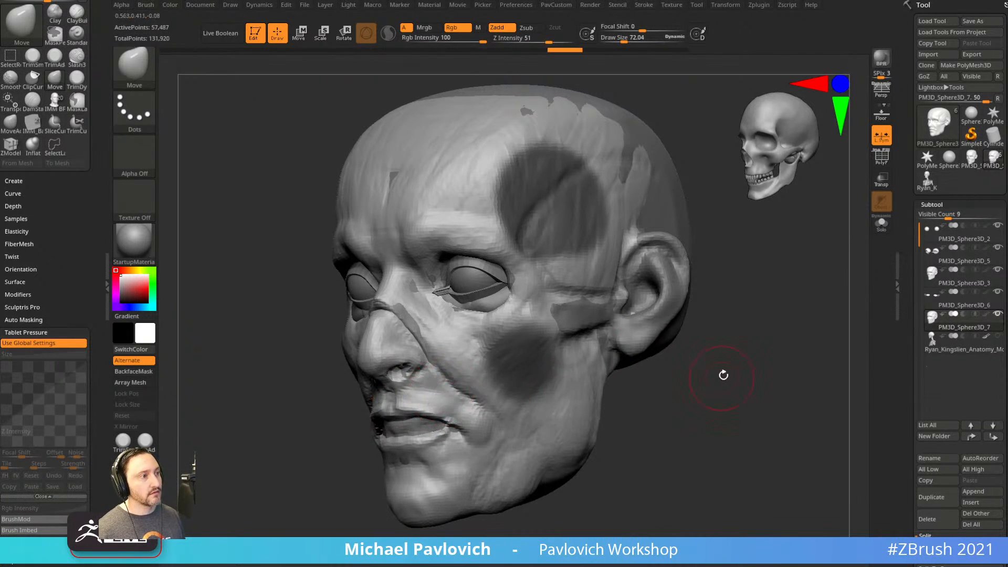
key(ctrl+shift+z)
Build up the upper lip with the Clay brush and orbit to check it from the front.
key(2)
alt+drag(681, 357, 670, 356)
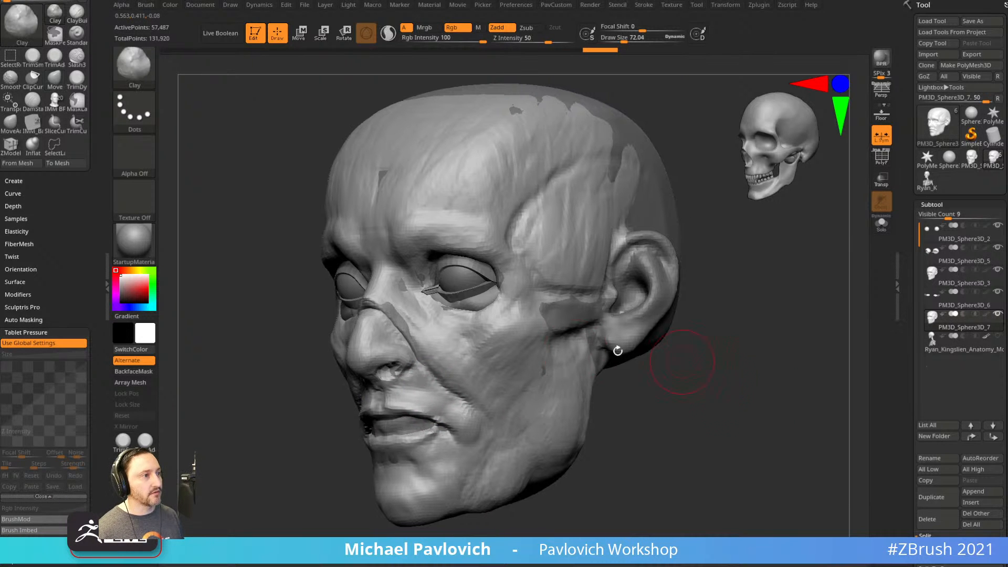
mouse_move(395, 396)
mouse_down()
mouse_move(438, 394)
mouse_move(412, 387)
mouse_up()
drag(684, 387, 834, 315)
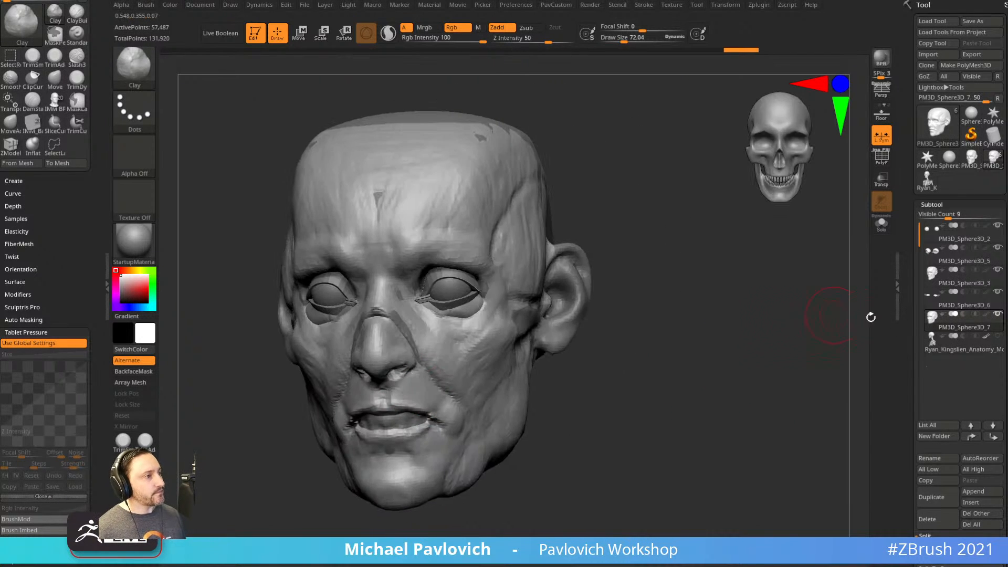
drag(909, 340, 909, 274)
mouse_move(819, 417)
mouse_down()
mouse_move(763, 427)
mouse_move(837, 419)
mouse_move(801, 415)
mouse_up()
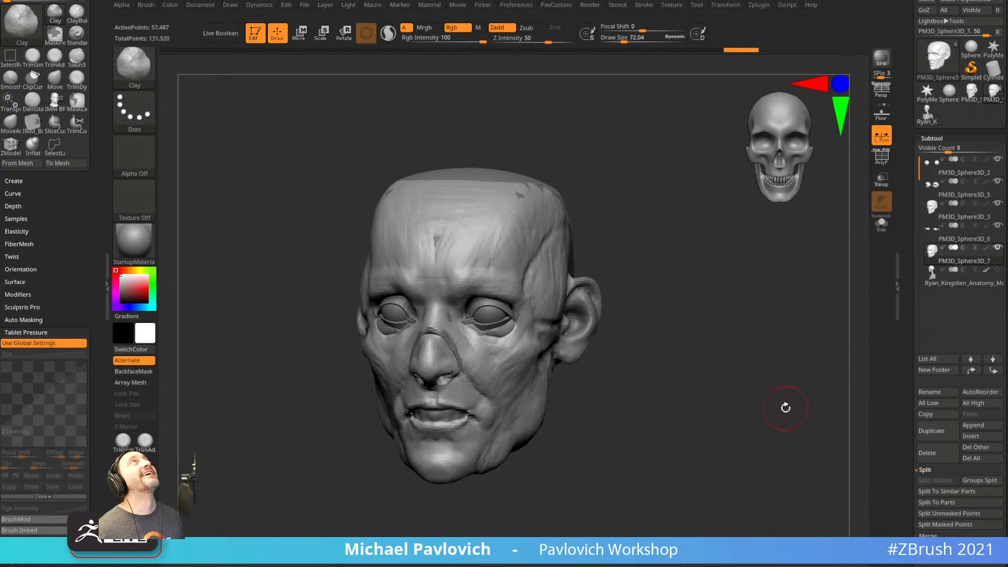
drag(775, 415, 695, 418)
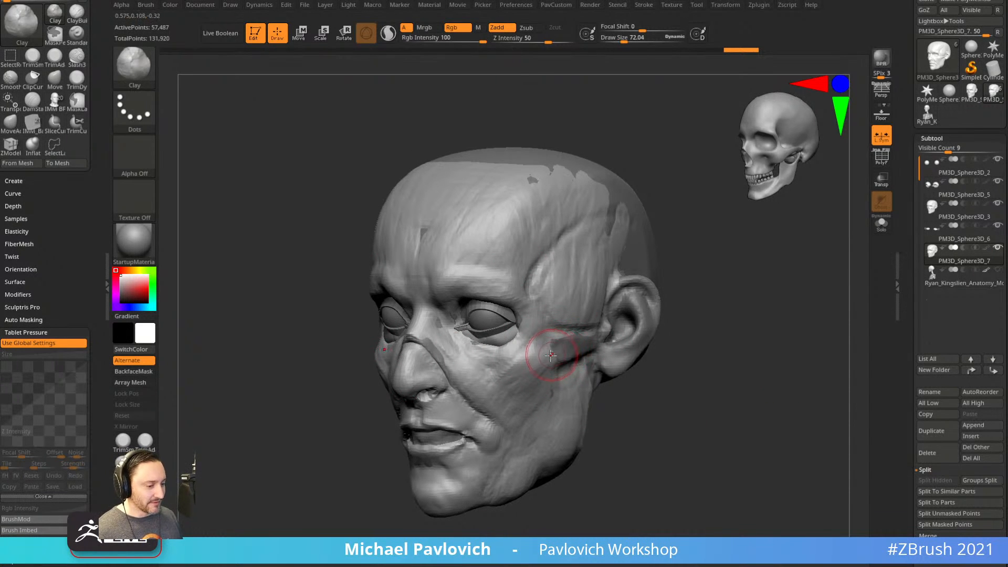
drag(699, 378, 698, 362)
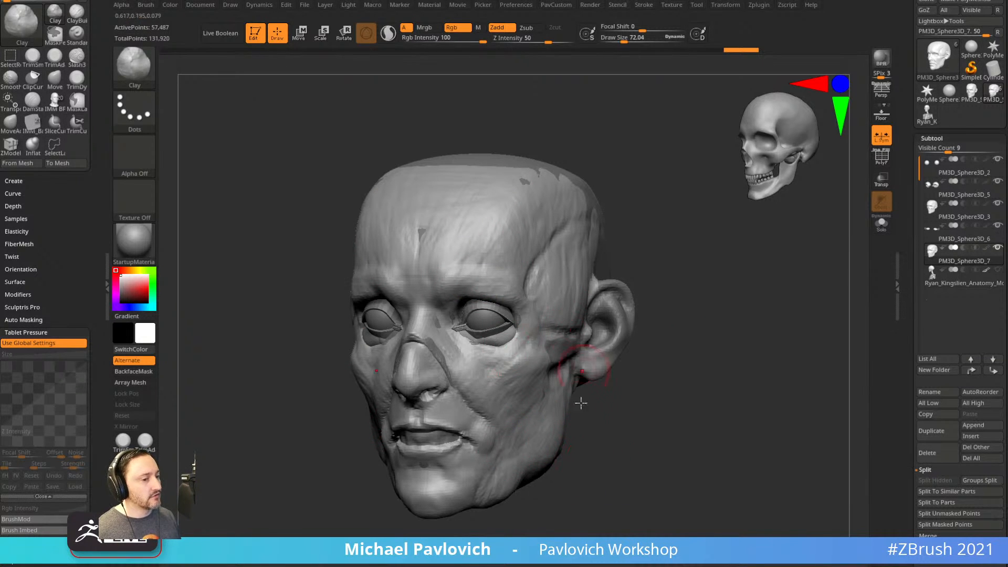
mouse_move(670, 365)
mouse_down()
mouse_move(711, 360)
mouse_move(693, 355)
mouse_up()
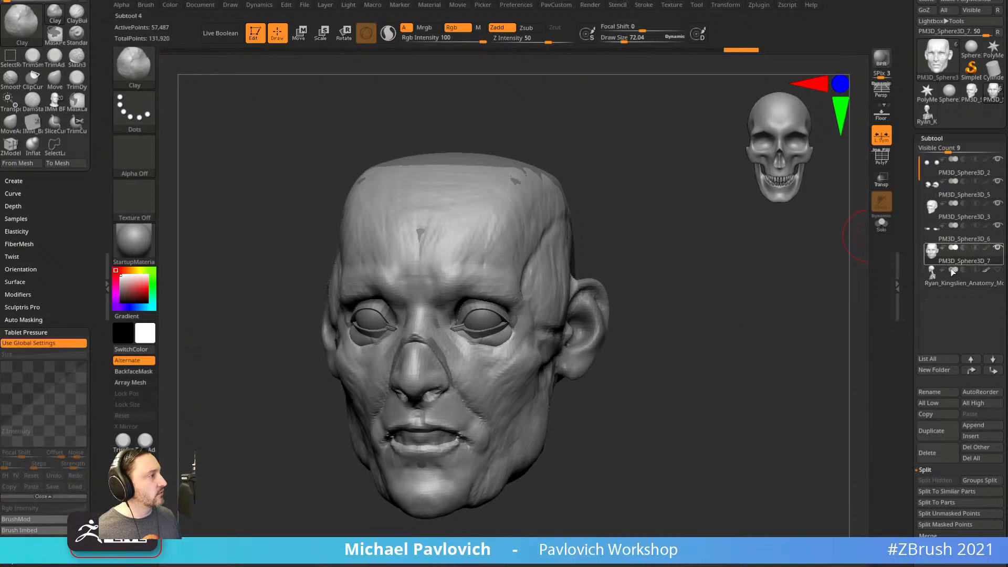
Duplicate the head subtool and add clay beside the nose with a size-79 brush.
click(931, 430)
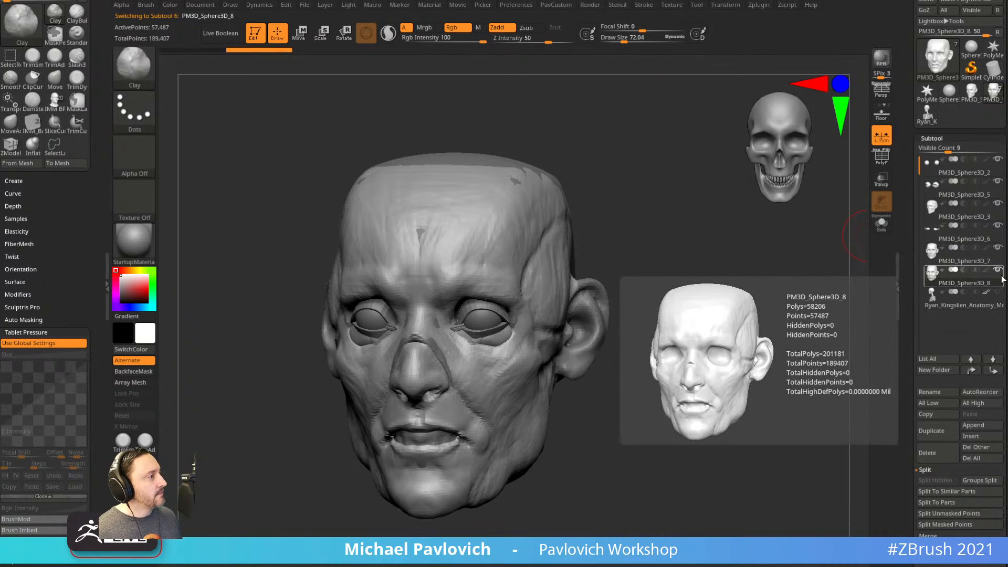
mouse_move(725, 339)
mouse_down()
mouse_move(803, 357)
mouse_move(781, 383)
mouse_move(768, 371)
mouse_move(784, 377)
mouse_up()
key(s)
click(495, 374)
drag(440, 294, 495, 366)
With ClayBuildup, build up the cheek from beside the nose down to the mouth corner.
key(b)
key(c)
key(b)
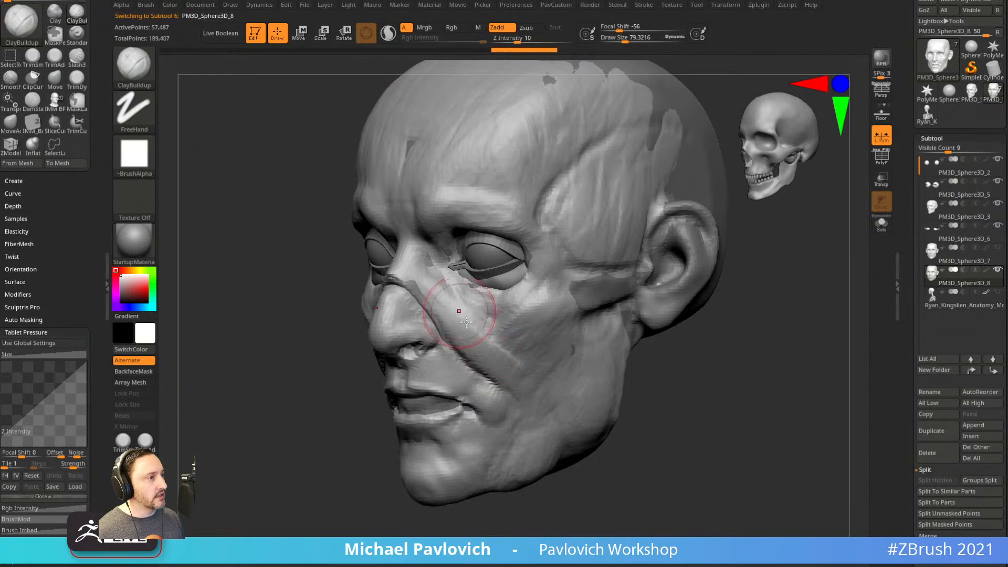
drag(467, 314, 509, 370)
drag(502, 332, 537, 395)
drag(514, 348, 543, 418)
drag(525, 370, 549, 422)
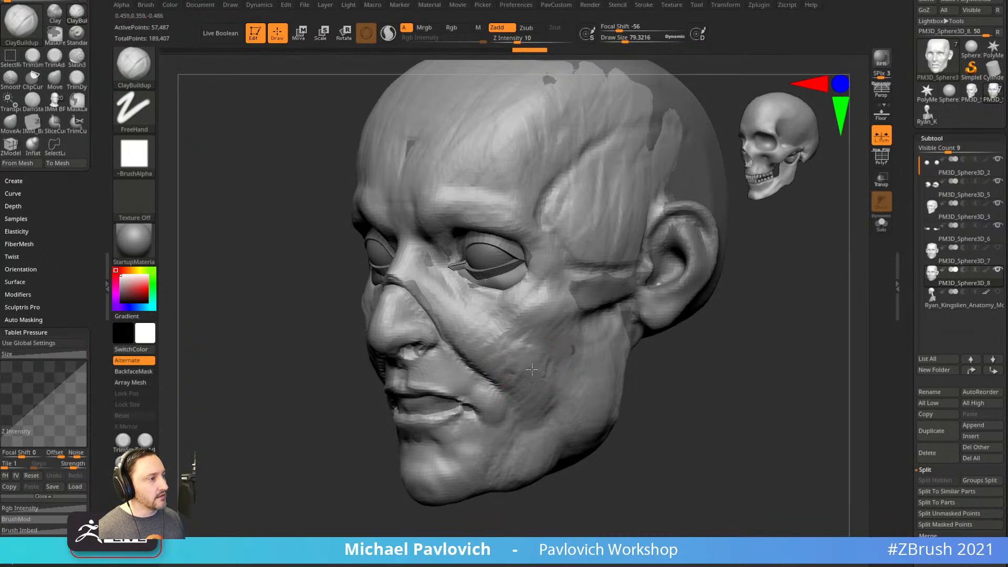
drag(517, 347, 555, 433)
drag(525, 389, 544, 419)
From a near-front view, add more clay to the cheek and the mouth corner by the lower lip.
drag(644, 414, 696, 400)
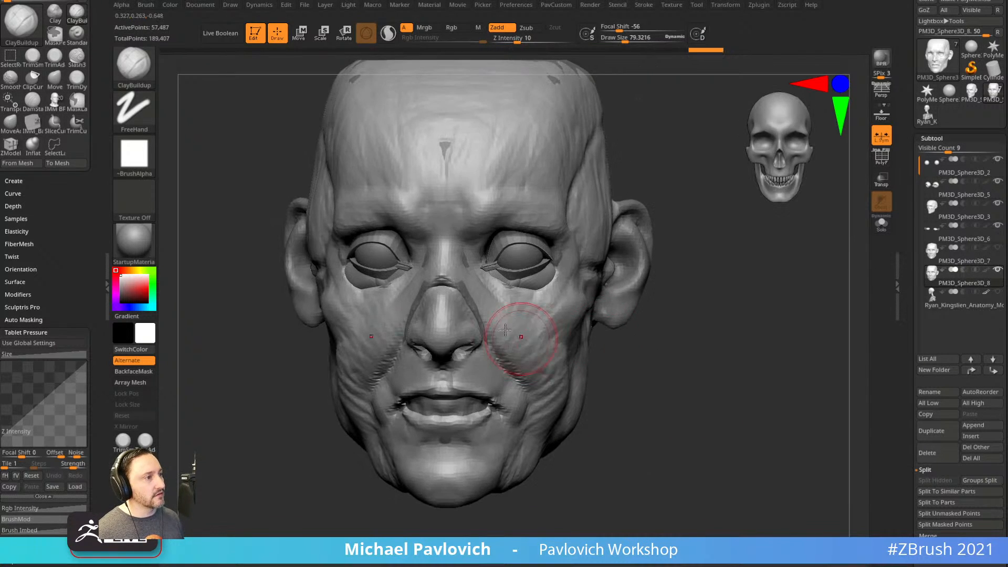
drag(547, 351, 543, 386)
drag(674, 370, 630, 365)
drag(515, 376, 525, 423)
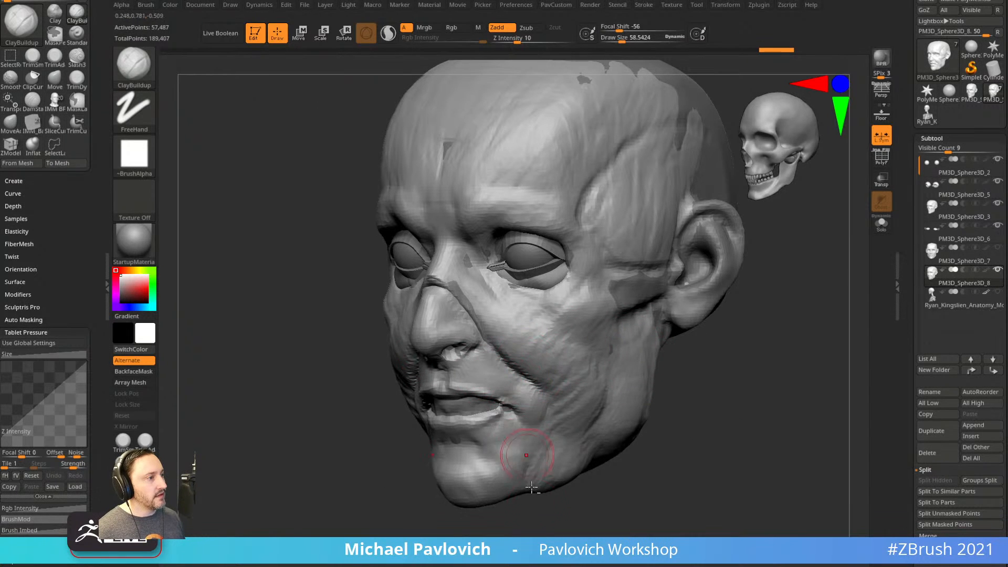
drag(532, 486, 528, 476)
drag(491, 404, 519, 413)
Add clay near the chin and along the jaw and cheek in profile.
drag(683, 402, 636, 395)
drag(517, 400, 532, 440)
drag(562, 409, 576, 428)
drag(578, 485, 583, 446)
mouse_move(591, 387)
mouse_down()
mouse_move(569, 411)
mouse_move(578, 423)
mouse_up()
mouse_move(710, 450)
mouse_down()
mouse_move(575, 409)
mouse_move(602, 415)
mouse_up()
drag(707, 408, 663, 401)
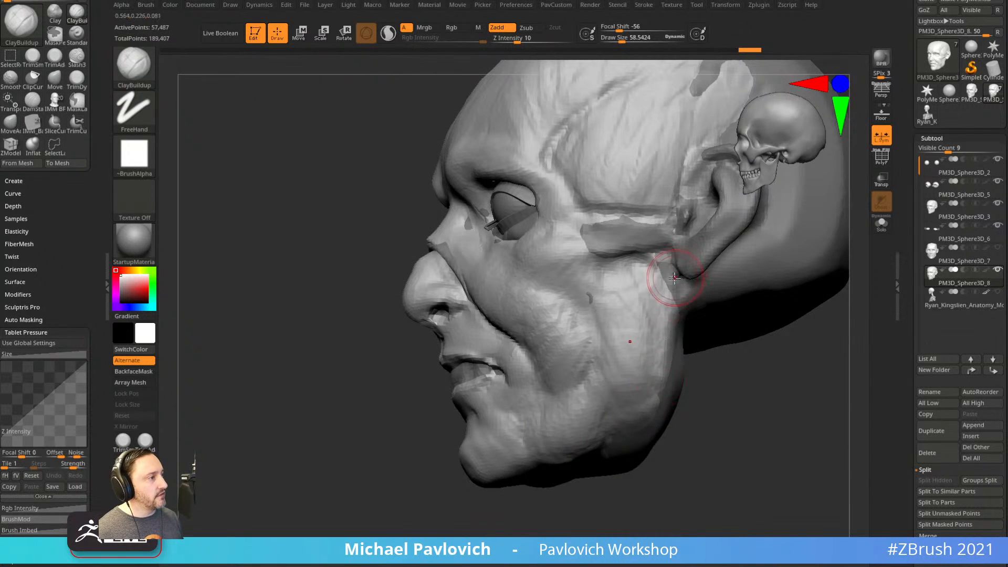
mouse_move(739, 413)
alt+mouse_down()
mouse_move(725, 370)
mouse_move(782, 289)
alt+mouse_up()
mouse_move(574, 412)
mouse_down()
mouse_move(565, 440)
mouse_move(602, 375)
mouse_up()
mouse_move(803, 221)
mouse_down()
mouse_move(824, 297)
mouse_move(788, 342)
mouse_move(598, 376)
mouse_up()
From below, raise clay under the jaw and fill the gap under the chin with a size-103 brush.
drag(542, 447, 551, 442)
drag(732, 400, 728, 342)
mouse_move(570, 410)
mouse_down()
mouse_move(570, 476)
mouse_move(603, 410)
mouse_move(630, 473)
mouse_move(636, 463)
mouse_move(550, 438)
mouse_up()
mouse_move(741, 352)
mouse_down()
mouse_move(788, 380)
mouse_move(804, 295)
mouse_move(805, 334)
mouse_up()
mouse_move(576, 342)
mouse_down()
mouse_move(563, 331)
mouse_move(562, 386)
mouse_up()
mouse_move(555, 326)
mouse_down()
mouse_move(538, 321)
mouse_move(543, 368)
mouse_move(540, 326)
mouse_up()
drag(801, 317, 840, 336)
drag(608, 359, 557, 320)
drag(415, 315, 460, 319)
key(s)
drag(527, 327, 517, 388)
mouse_move(515, 298)
mouse_down()
mouse_move(514, 340)
mouse_move(534, 359)
mouse_move(515, 412)
mouse_up()
drag(808, 257, 740, 263)
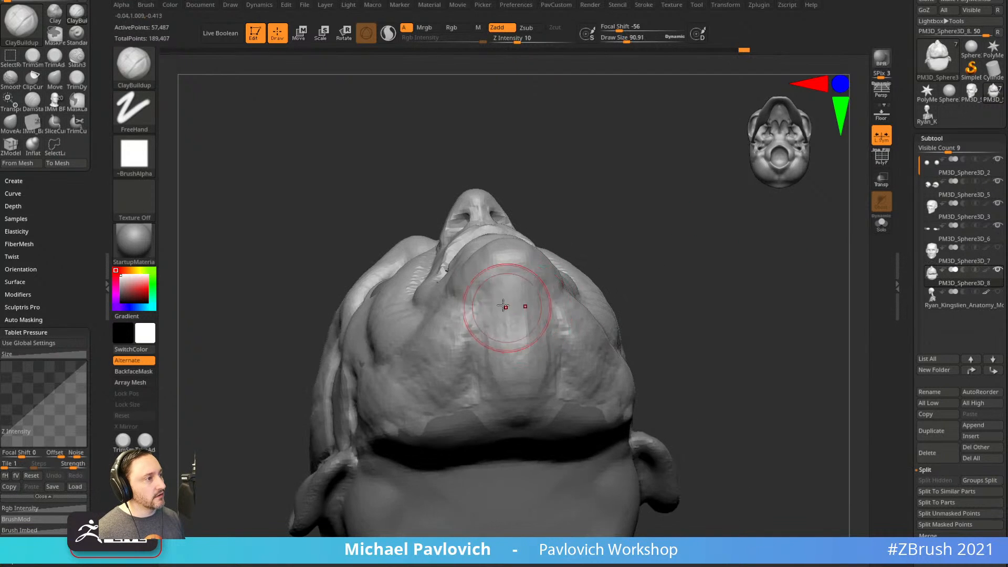
Build clay under the cheek and add more strokes along the jaw.
mouse_move(683, 273)
mouse_down()
mouse_move(680, 372)
mouse_move(693, 350)
mouse_move(630, 316)
mouse_up()
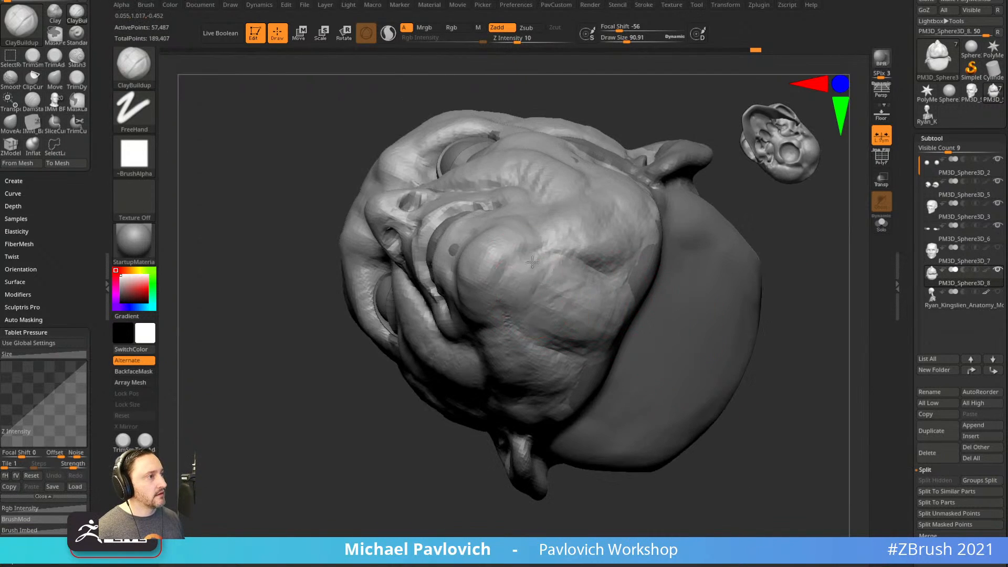
drag(569, 349, 549, 345)
drag(813, 336, 804, 303)
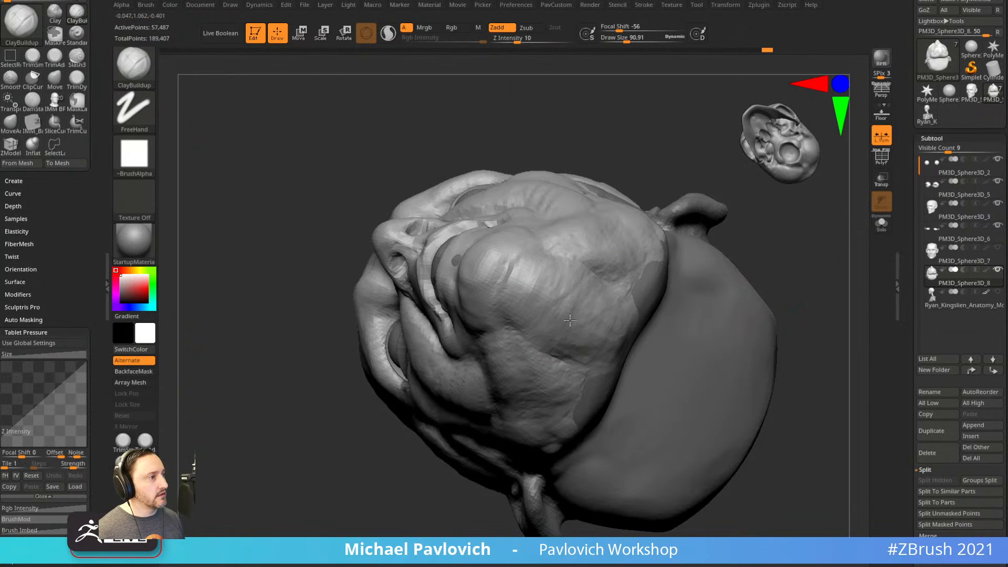
drag(641, 268, 556, 347)
drag(590, 337, 583, 350)
drag(638, 289, 599, 376)
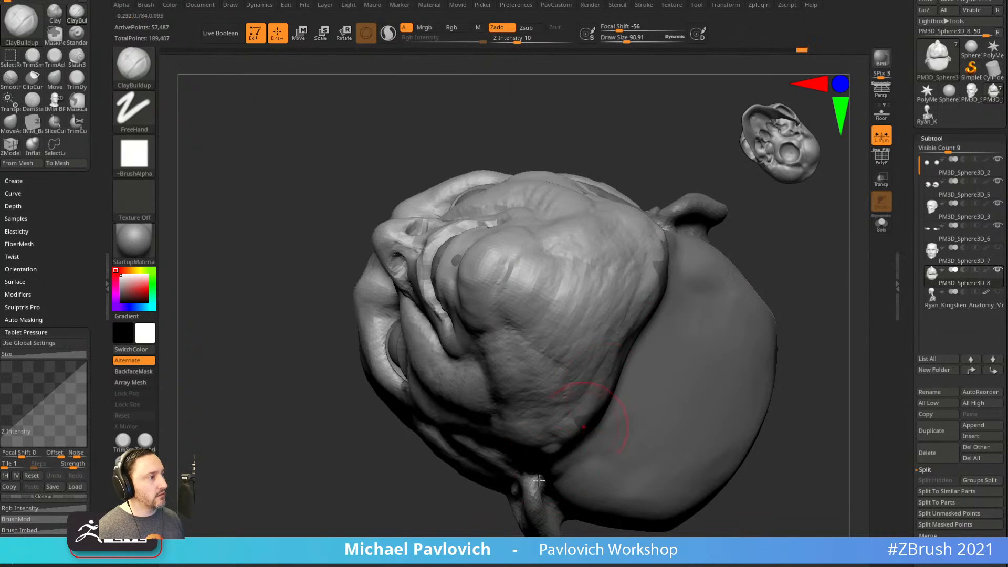
drag(455, 491, 462, 530)
drag(585, 323, 604, 300)
drag(757, 226, 749, 153)
drag(562, 316, 596, 348)
mouse_move(678, 320)
shift+mouse_down()
mouse_move(685, 414)
mouse_move(664, 439)
mouse_move(566, 378)
shift+mouse_up()
With a size-126 brush, add clay below the cheekbone and fill the temple muscle gap.
mouse_move(681, 388)
alt+mouse_down()
mouse_move(676, 409)
mouse_move(686, 422)
alt+mouse_up()
alt+drag(686, 421, 652, 460)
key(s)
drag(547, 313, 536, 314)
drag(543, 341, 520, 391)
mouse_move(677, 268)
mouse_down()
mouse_move(742, 313)
mouse_move(682, 324)
mouse_move(679, 310)
mouse_up()
mouse_move(527, 206)
mouse_down()
mouse_move(496, 226)
mouse_move(497, 257)
mouse_up()
drag(492, 212, 512, 260)
Add further clay strokes on the jaw, cheek and temple from side views.
mouse_move(597, 260)
mouse_down()
mouse_move(530, 265)
mouse_move(543, 290)
mouse_up()
drag(642, 327, 563, 337)
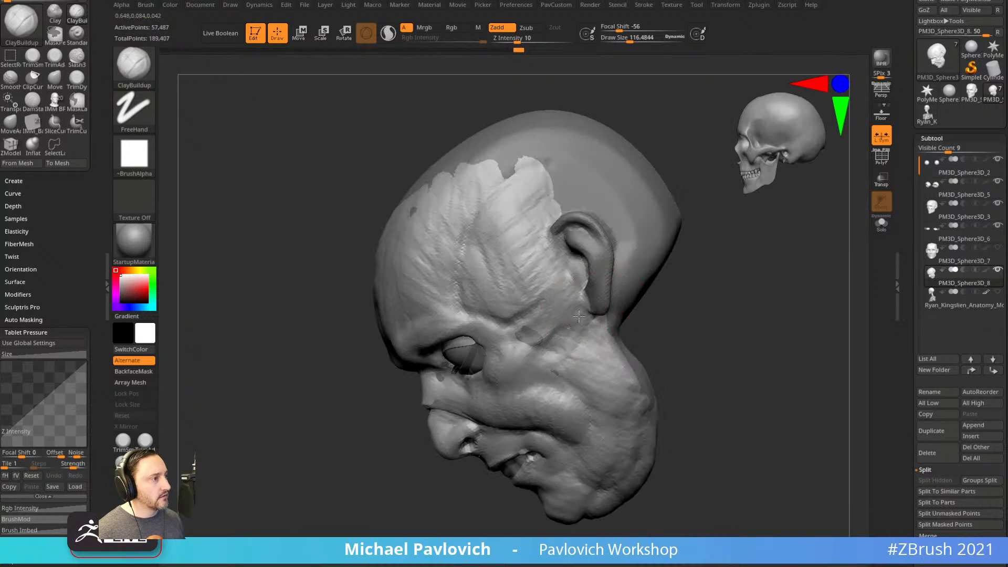
drag(707, 330, 694, 365)
drag(600, 355, 615, 374)
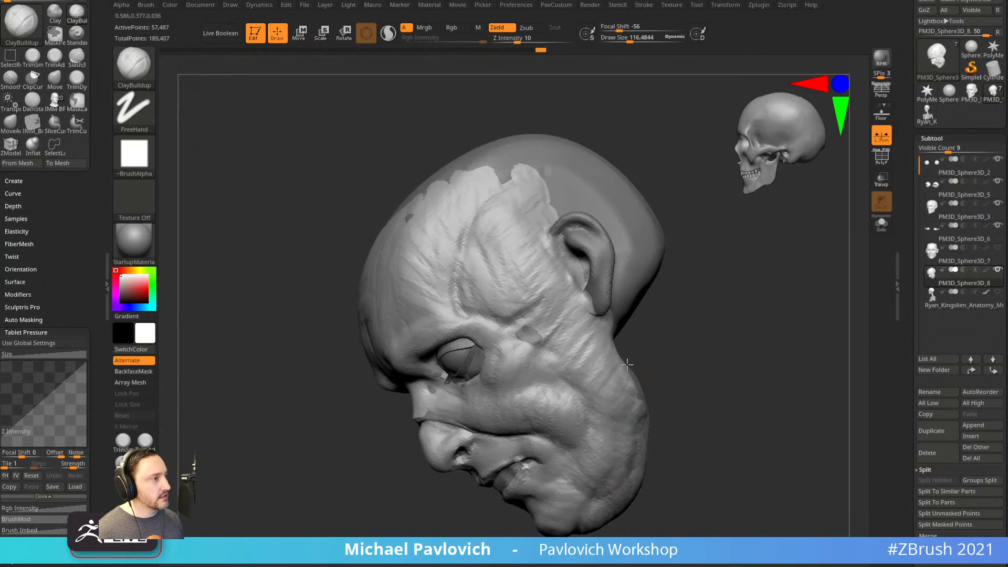
mouse_move(673, 400)
mouse_down()
mouse_move(754, 393)
mouse_move(585, 371)
mouse_move(571, 420)
mouse_up()
drag(583, 383, 604, 410)
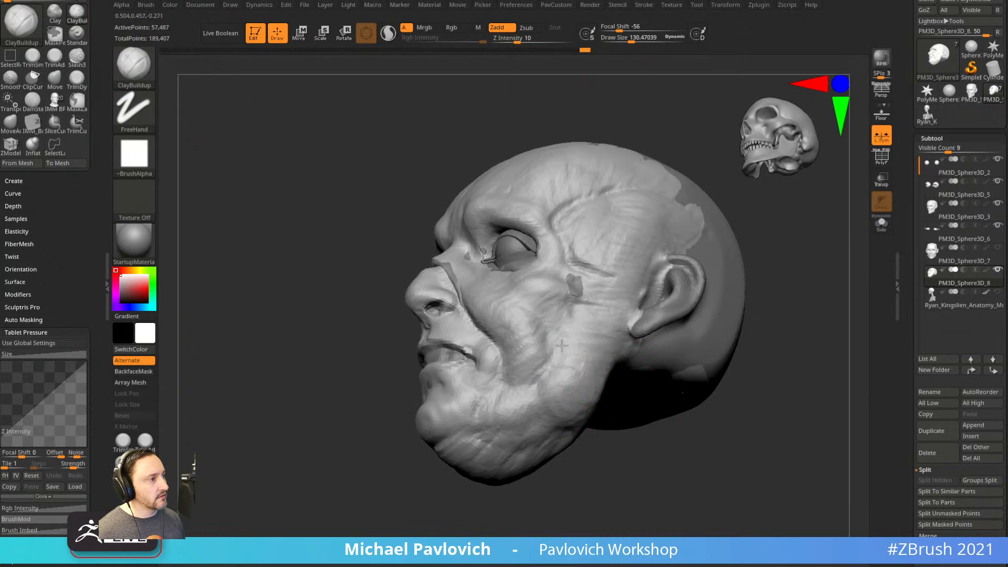
drag(792, 244, 651, 281)
mouse_move(598, 326)
mouse_down()
mouse_move(574, 306)
mouse_move(588, 290)
mouse_up()
mouse_move(745, 342)
mouse_down()
mouse_move(813, 241)
mouse_move(750, 270)
mouse_move(638, 289)
mouse_up()
drag(619, 250, 596, 231)
mouse_move(743, 252)
mouse_down()
mouse_move(781, 241)
mouse_move(752, 268)
mouse_move(734, 268)
mouse_move(727, 252)
mouse_up()
Shrink the brush to 58, frame the head and briefly check the eyes through transparency.
key(bracketleft)
mouse_move(683, 281)
mouse_down()
mouse_move(765, 297)
mouse_move(739, 295)
mouse_move(733, 313)
mouse_move(717, 310)
mouse_move(751, 299)
mouse_move(730, 301)
mouse_move(747, 334)
mouse_move(765, 332)
mouse_up()
key(f)
key(bracketleft)
alt+drag(738, 310, 760, 355)
click(882, 180)
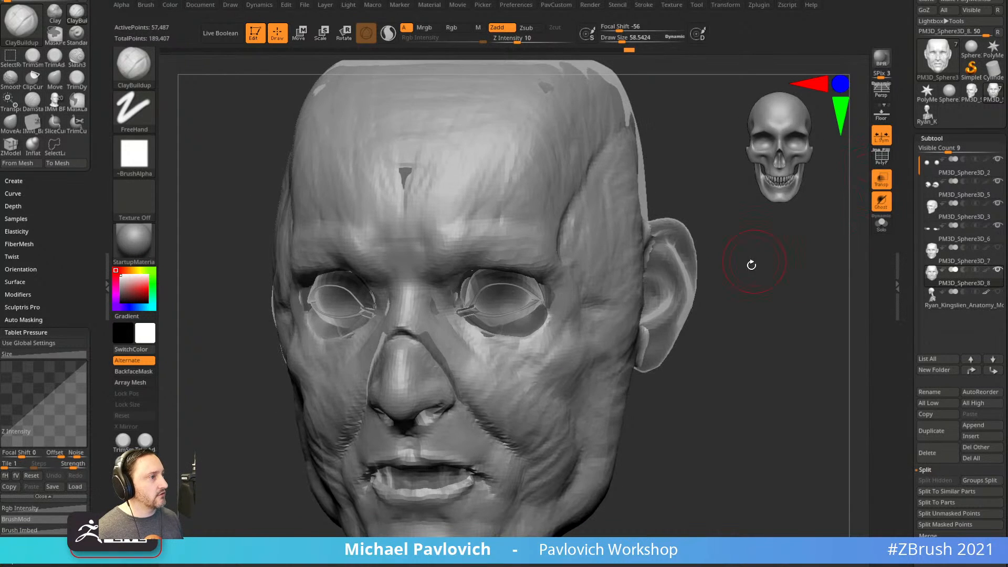
click(881, 180)
drag(806, 266, 726, 269)
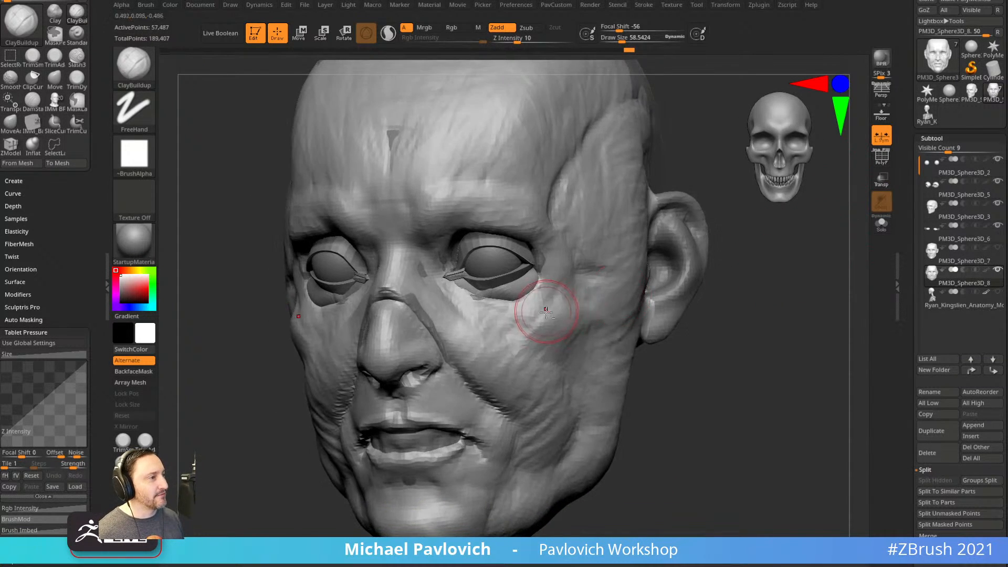
Carve hollows under both eyes with the Standard brush at size 31.
key(b)
key(s)
key(t)
key(bracketleft)
drag(816, 307, 846, 306)
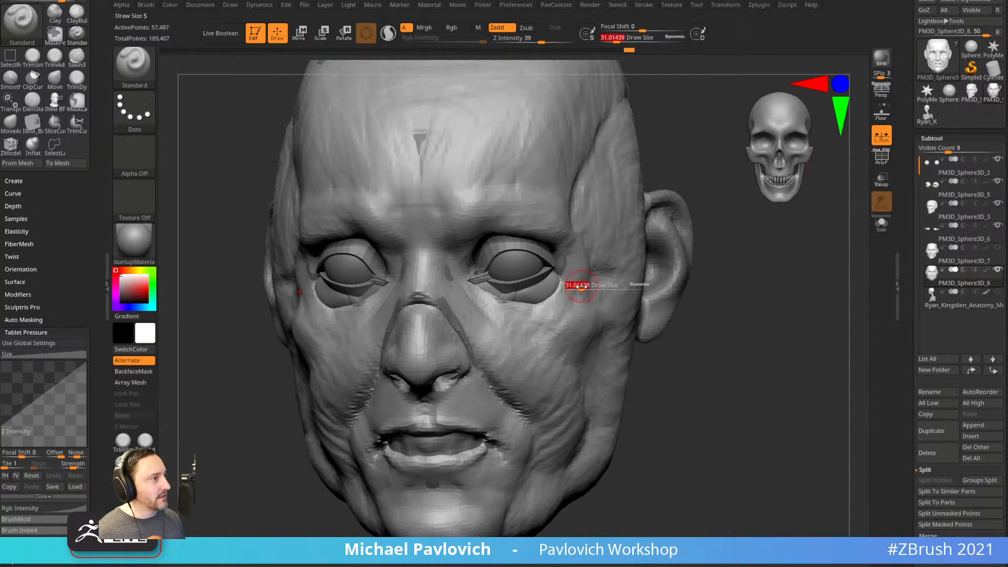
alt+drag(566, 288, 534, 312)
drag(736, 257, 710, 263)
Build up the lower eyelids and upper cheeks with ClayBuildup.
key(b)
key(c)
key(l)
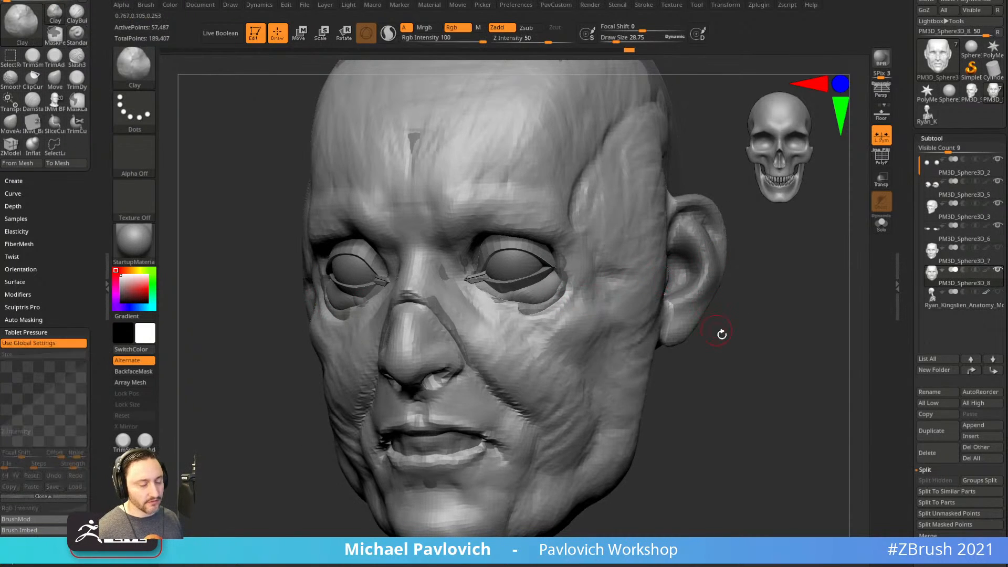
drag(718, 331, 736, 328)
key(b)
key(c)
key(b)
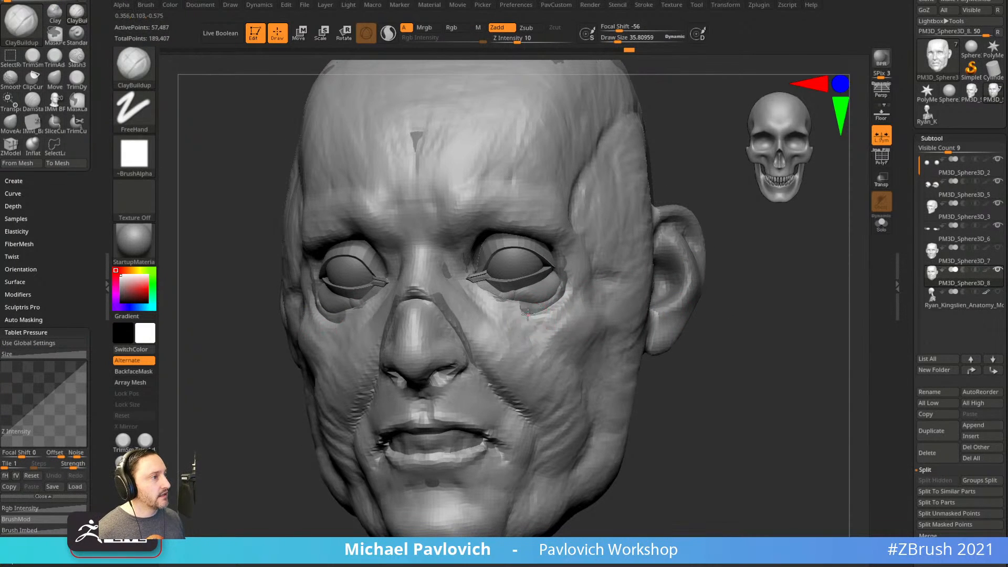
mouse_move(536, 316)
mouse_down()
mouse_move(525, 310)
mouse_move(566, 287)
mouse_move(546, 334)
mouse_move(553, 317)
mouse_move(574, 332)
mouse_up()
Cut a crease across both cheeks with DamStandard.
key(b)
key(d)
key(s)
drag(720, 294, 637, 287)
Select the under-eye piece PM3D_Sphere3D_6 and DynaMesh it at resolution 296.
alt+click(528, 311)
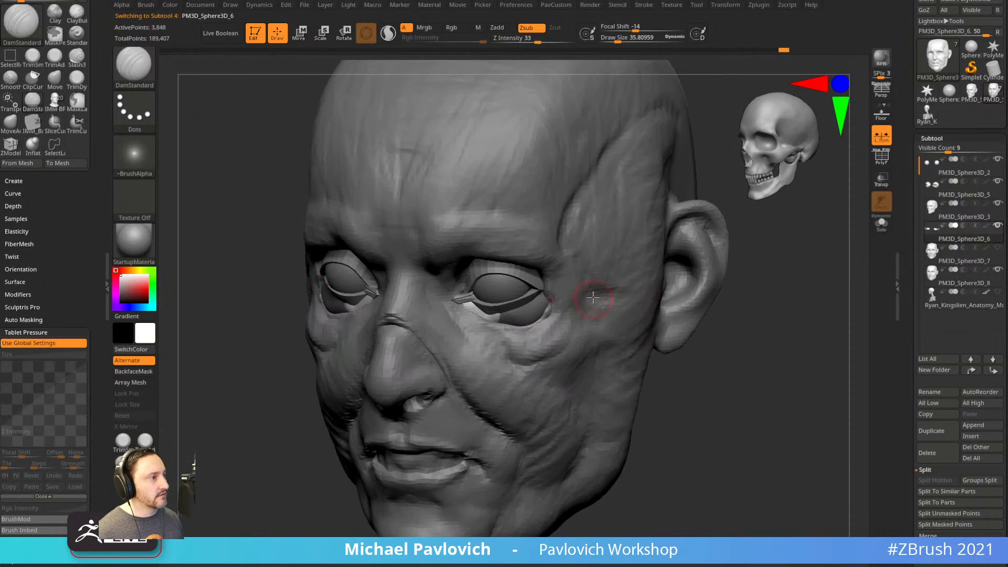
drag(789, 315, 756, 313)
key(grave)
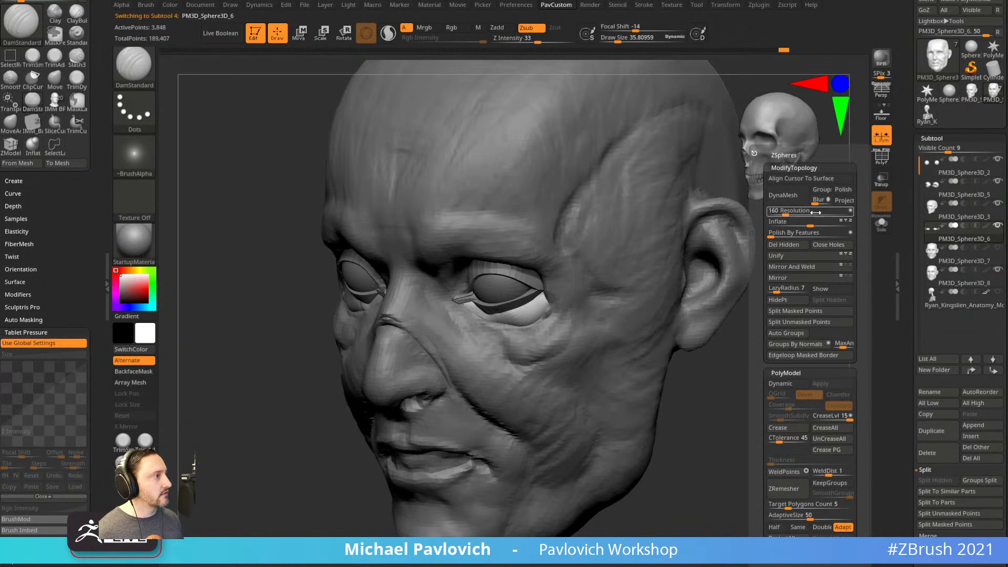
drag(789, 216, 794, 210)
click(790, 199)
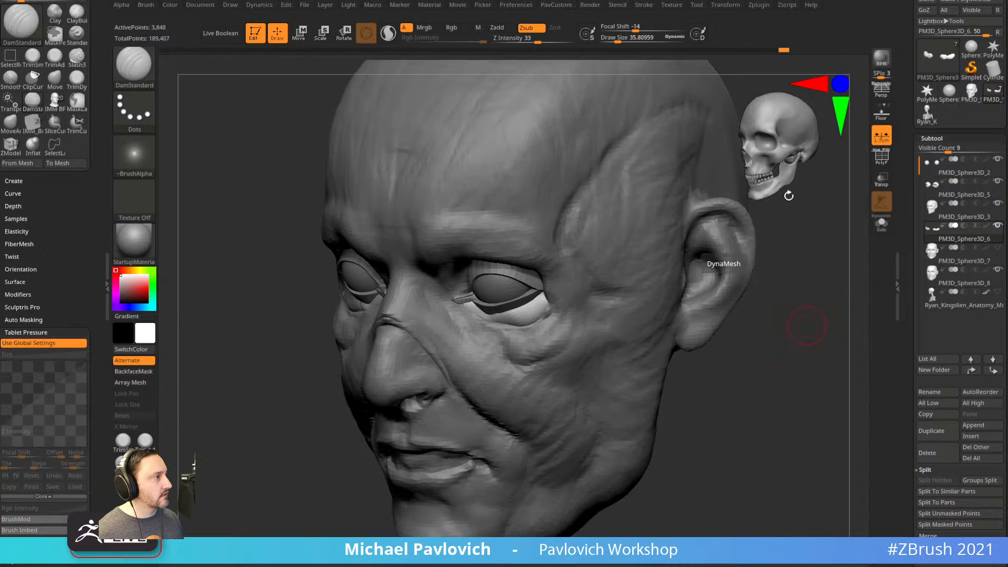
Nudge the under-eye surface into shape with the Move brush.
drag(772, 351, 729, 344)
key(s)
key(1)
drag(538, 338, 485, 322)
drag(367, 378, 415, 379)
drag(730, 348, 517, 264)
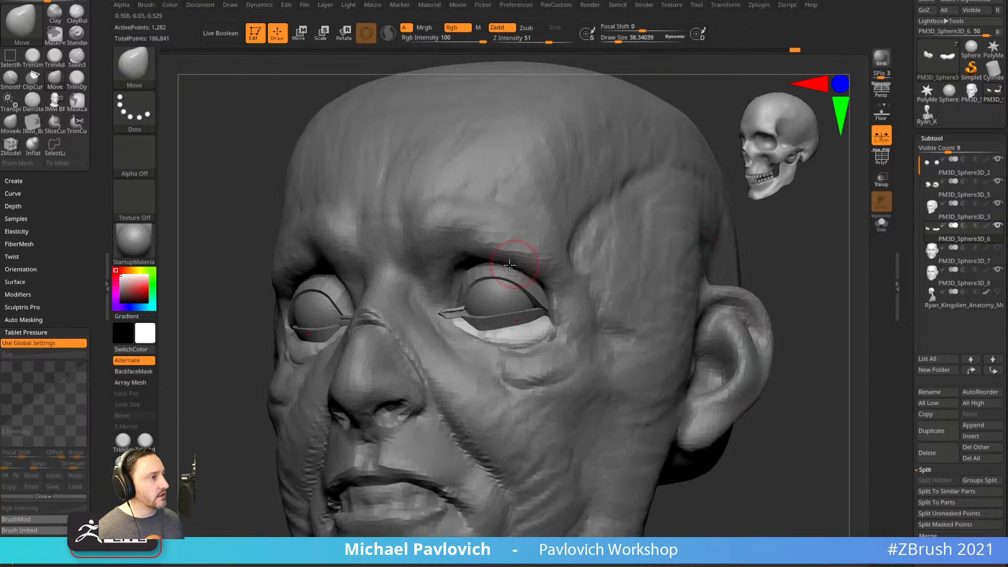
Select PM3D_Sphere3D_8 and push the brow and eye surround into shape at brush size 68.
alt+click(543, 254)
drag(825, 242, 542, 286)
key(bracketright)
key(bracketright)
key(bracketleft)
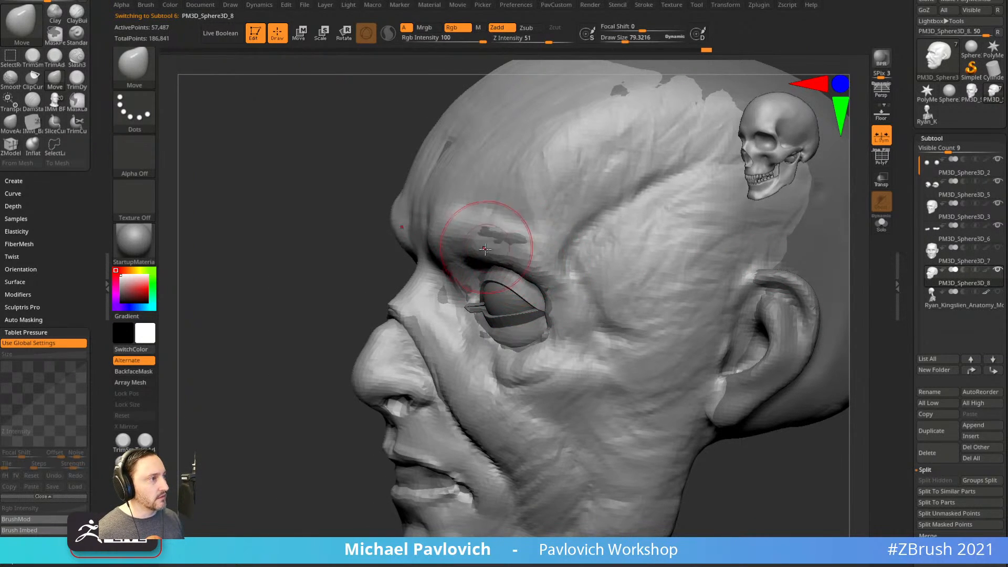
drag(545, 271, 541, 265)
drag(337, 241, 700, 216)
key(s)
drag(526, 276, 525, 269)
key(s)
drag(735, 258, 512, 269)
mouse_move(377, 331)
mouse_down()
mouse_move(494, 300)
mouse_move(503, 262)
mouse_up()
drag(731, 254, 796, 252)
mouse_move(775, 263)
alt+mouse_down()
mouse_move(677, 261)
mouse_move(754, 256)
mouse_move(720, 268)
mouse_move(727, 284)
mouse_move(792, 308)
mouse_move(823, 297)
mouse_move(790, 298)
mouse_move(768, 308)
mouse_move(769, 333)
mouse_move(762, 318)
mouse_move(743, 336)
alt+mouse_up()
Switch back to the Standard brush for carving.
key(b)
key(s)
key(t)
With ClayBuildup, add clay at the mouth corner and cheeks, enlarging the brush to about 126.
key(b)
key(c)
key(b)
drag(497, 392, 519, 436)
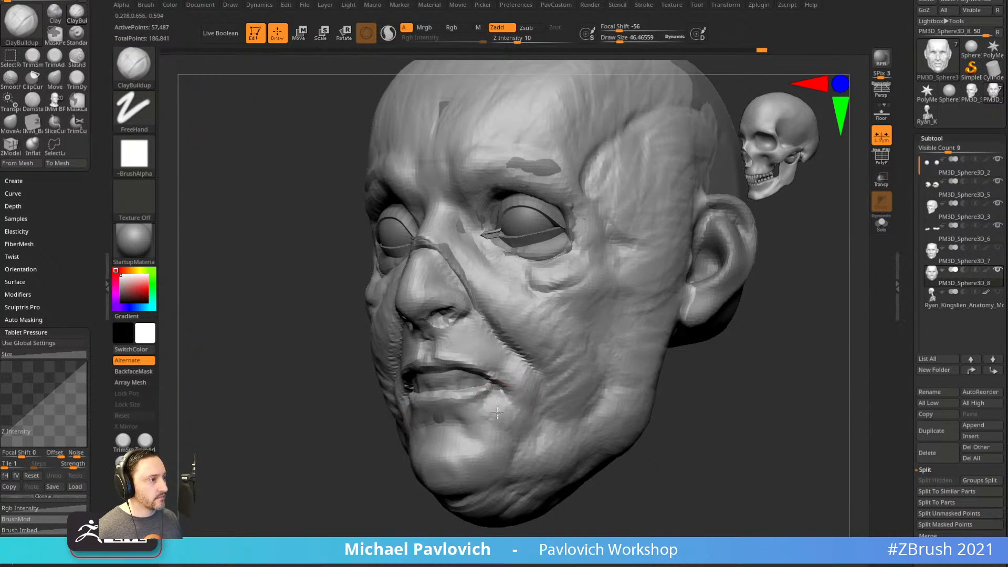
key(f)
shift+drag(722, 379, 772, 412)
drag(716, 371, 646, 363)
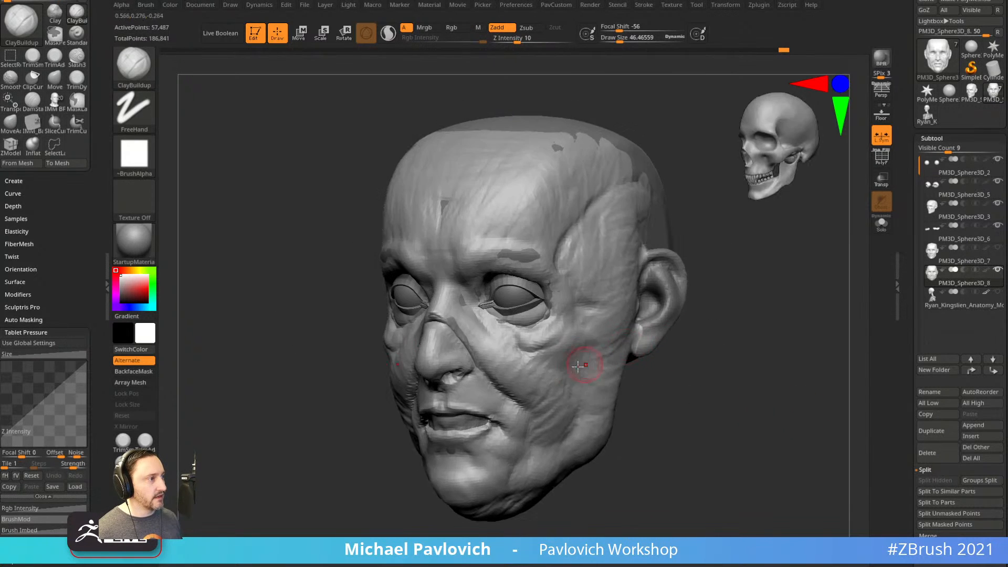
drag(587, 374, 653, 350)
drag(653, 350, 646, 351)
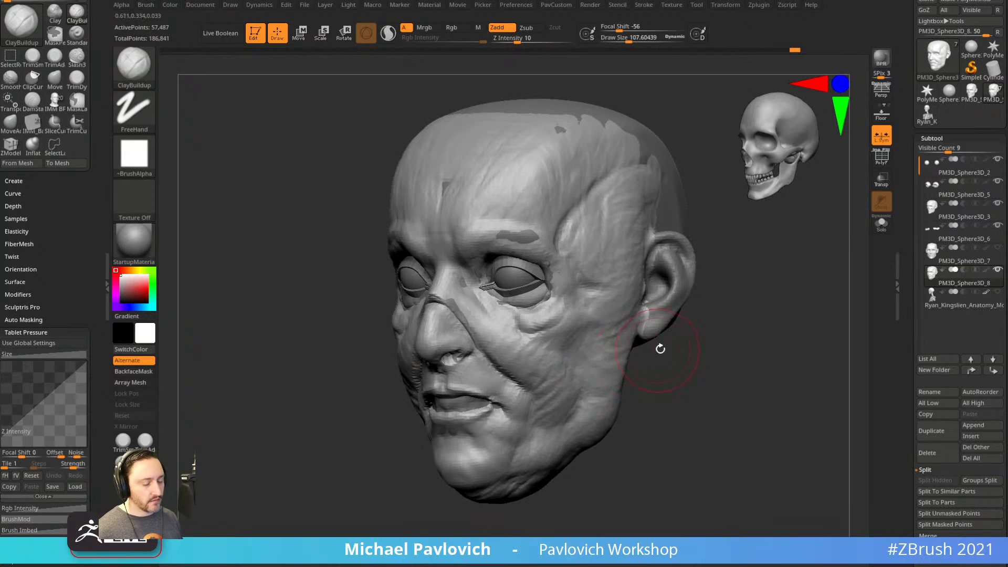
key(bracketright)
mouse_move(575, 341)
mouse_down()
mouse_move(590, 356)
mouse_move(577, 392)
mouse_up()
mouse_move(671, 373)
mouse_down()
mouse_move(713, 363)
mouse_move(675, 372)
mouse_move(684, 349)
mouse_up()
Build clay under the eye at size about 72, then broad cheek strokes at about 166.
key(bracketleft)
key(bracketleft)
key(bracketleft)
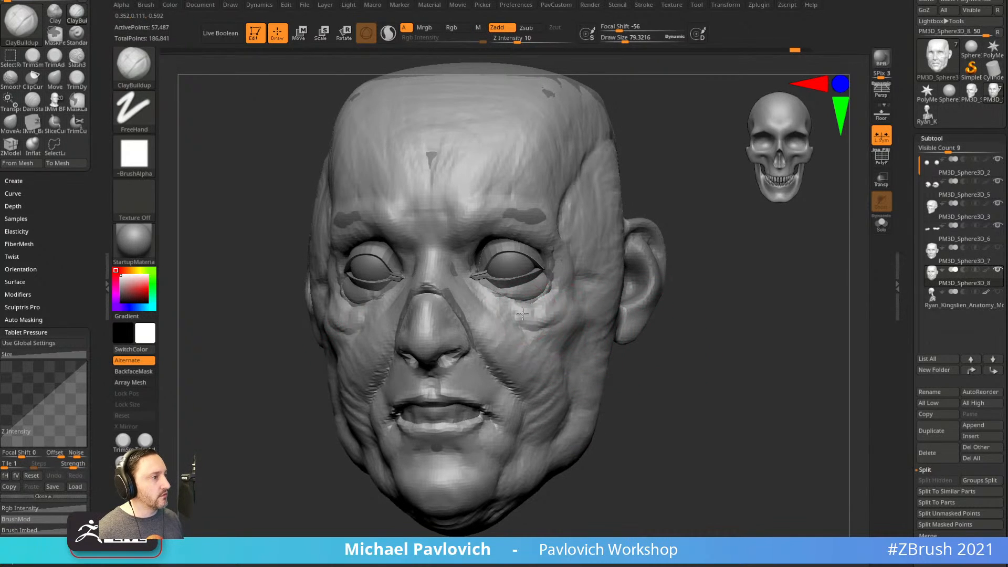
mouse_move(547, 322)
mouse_down()
mouse_move(570, 286)
mouse_move(528, 316)
mouse_move(555, 308)
mouse_move(532, 308)
mouse_move(546, 295)
mouse_move(536, 292)
mouse_move(559, 318)
mouse_up()
key(ctrl+z)
key(bracketleft)
drag(679, 337, 655, 336)
key(bracketright)
key(bracketright)
key(bracketright)
key(bracketright)
key(bracketright)
key(bracketright)
key(bracketright)
key(bracketright)
key(bracketright)
mouse_move(574, 361)
mouse_down()
mouse_move(591, 367)
mouse_move(576, 390)
mouse_up()
mouse_move(639, 386)
alt+mouse_down()
mouse_move(637, 365)
mouse_move(607, 364)
alt+mouse_up()
key(bracketleft)
key(bracketleft)
key(bracketleft)
key(bracketleft)
key(bracketleft)
mouse_move(671, 360)
mouse_down()
mouse_move(625, 452)
mouse_move(540, 417)
mouse_move(499, 480)
mouse_up()
Reshape the jawline with the Move brush at about size 130, checking the profile.
key(b)
key(m)
key(v)
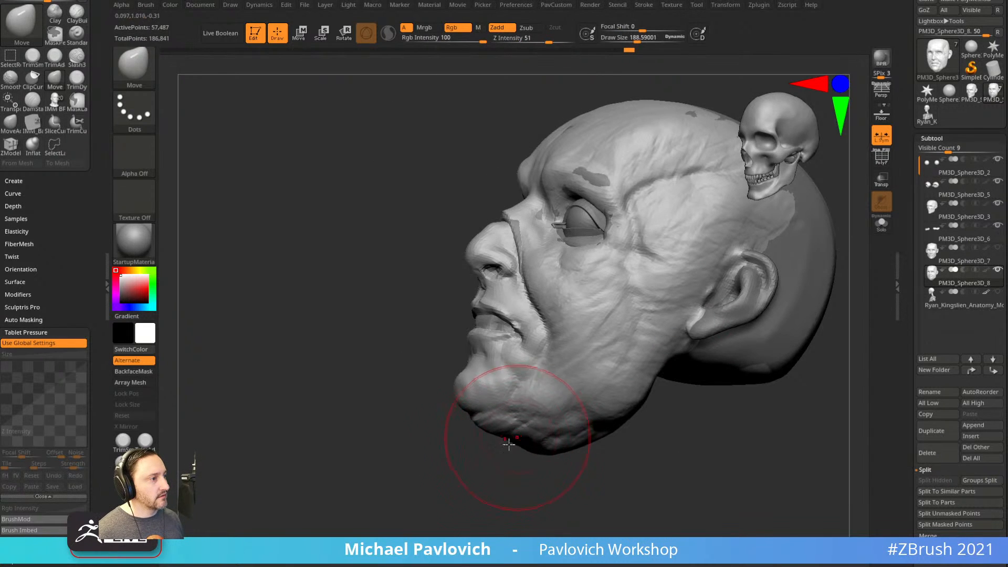
drag(486, 418, 552, 419)
key(bracketleft)
key(bracketleft)
key(bracketleft)
key(bracketleft)
key(bracketleft)
drag(603, 439, 567, 433)
mouse_move(622, 399)
mouse_down()
mouse_move(617, 391)
mouse_move(700, 397)
mouse_up()
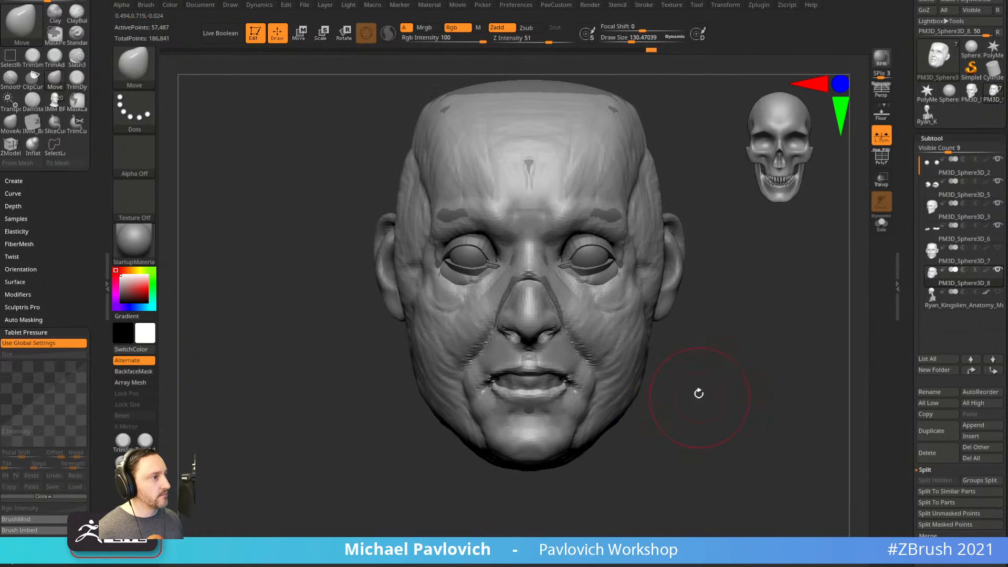
key(bracketleft)
mouse_move(781, 314)
mouse_down()
mouse_move(734, 315)
mouse_move(806, 301)
mouse_move(755, 319)
mouse_move(761, 341)
mouse_up()
mouse_move(757, 376)
mouse_down()
mouse_move(745, 387)
mouse_move(723, 380)
mouse_move(739, 397)
mouse_up()
Select the Standard brush and delete the PM3D_Sphere3D_8 subtool, confirming the prompt.
key(b)
key(s)
key(t)
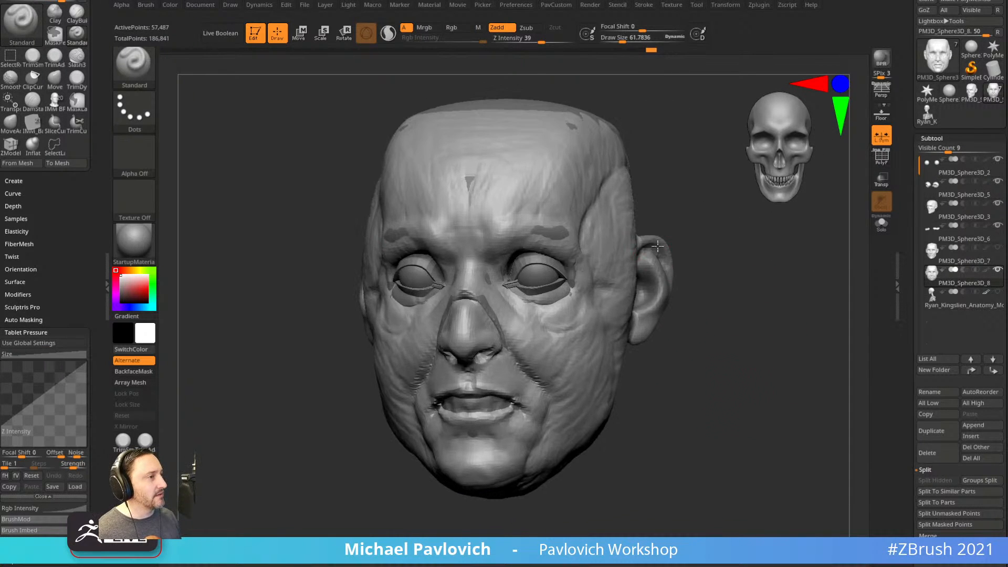
click(927, 452)
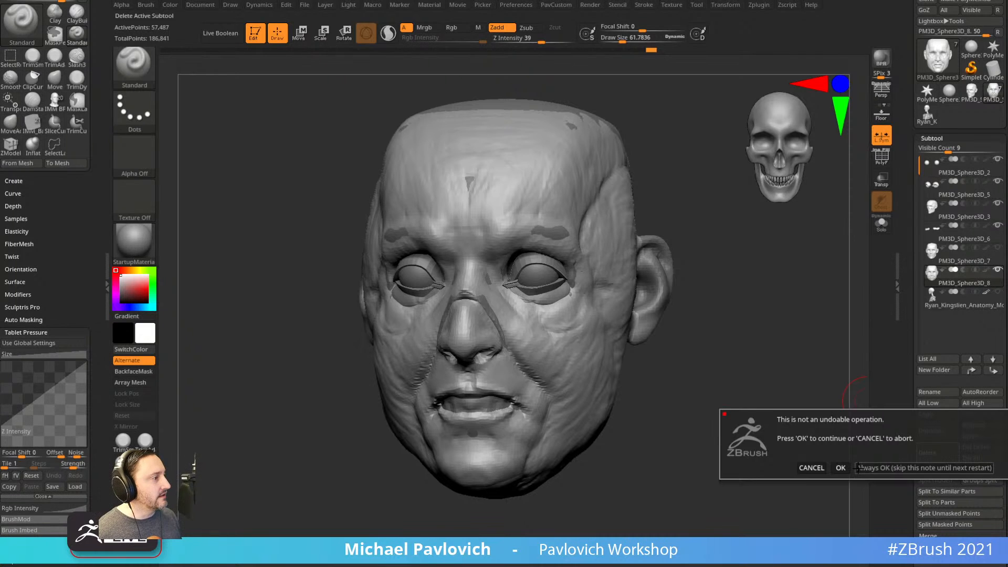
click(859, 467)
drag(795, 345, 785, 345)
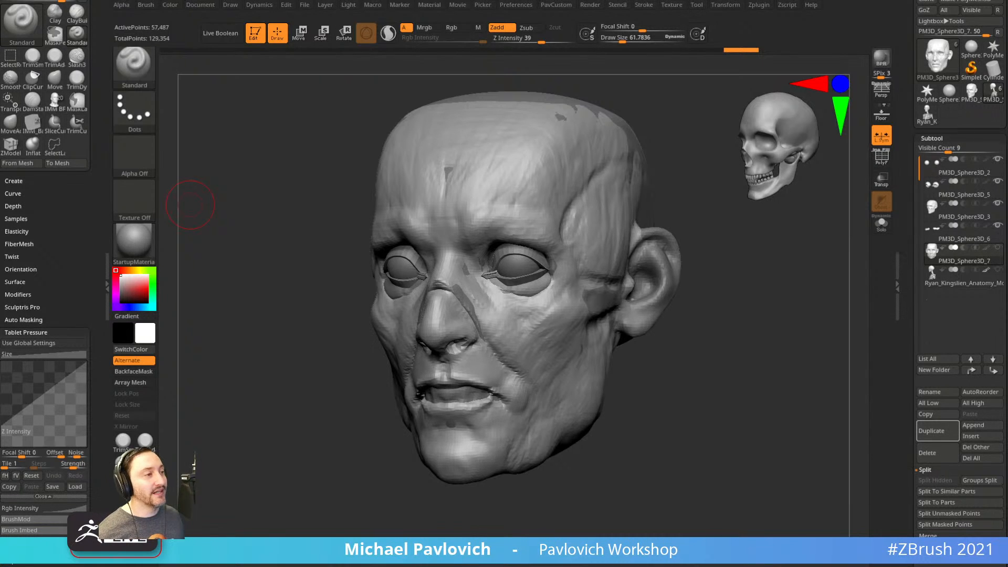
drag(674, 425, 232, 318)
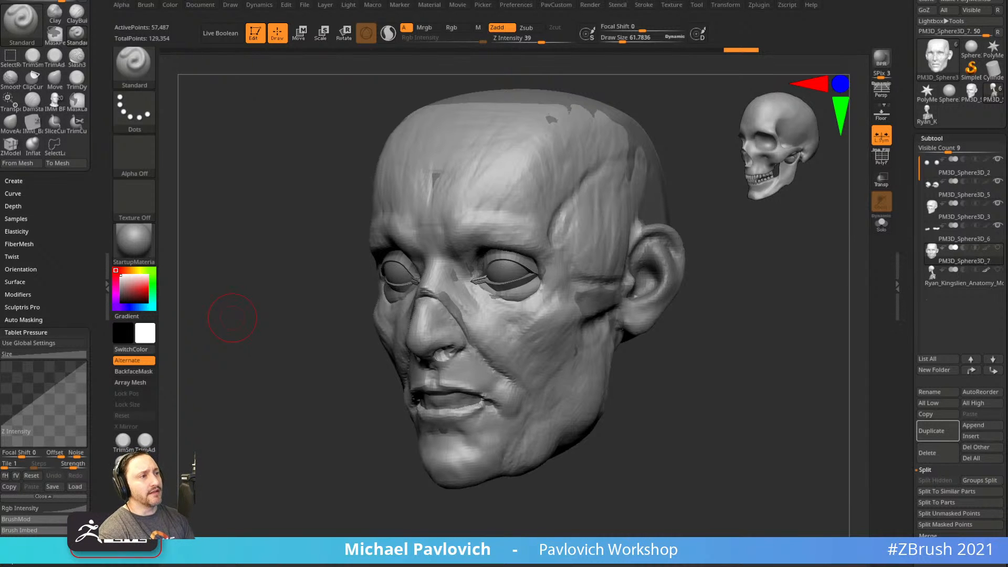
mouse_move(757, 320)
mouse_down()
mouse_move(772, 311)
mouse_move(756, 317)
mouse_move(750, 362)
mouse_up()
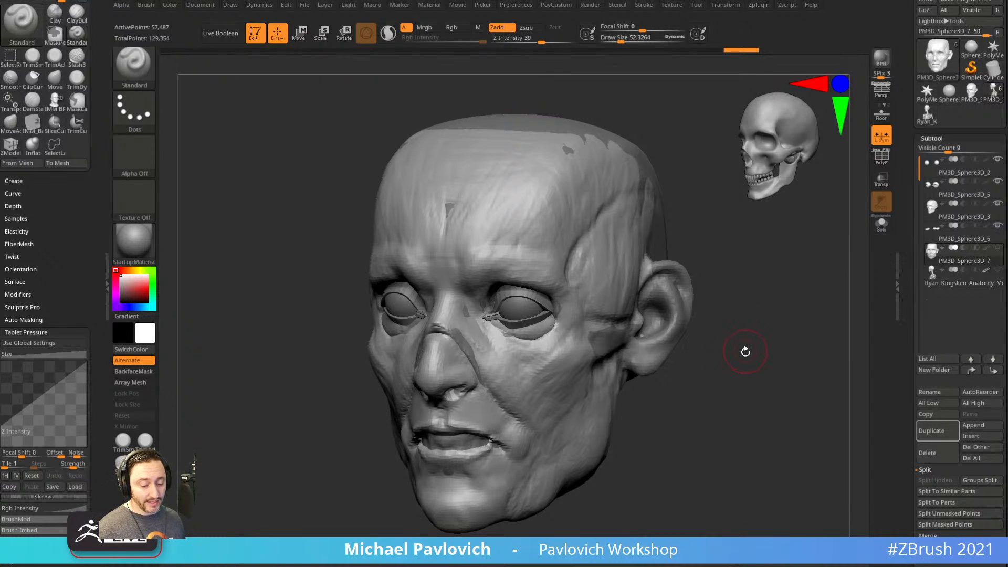
key(b)
key(c)
key(b)
key(s)
drag(494, 409, 498, 425)
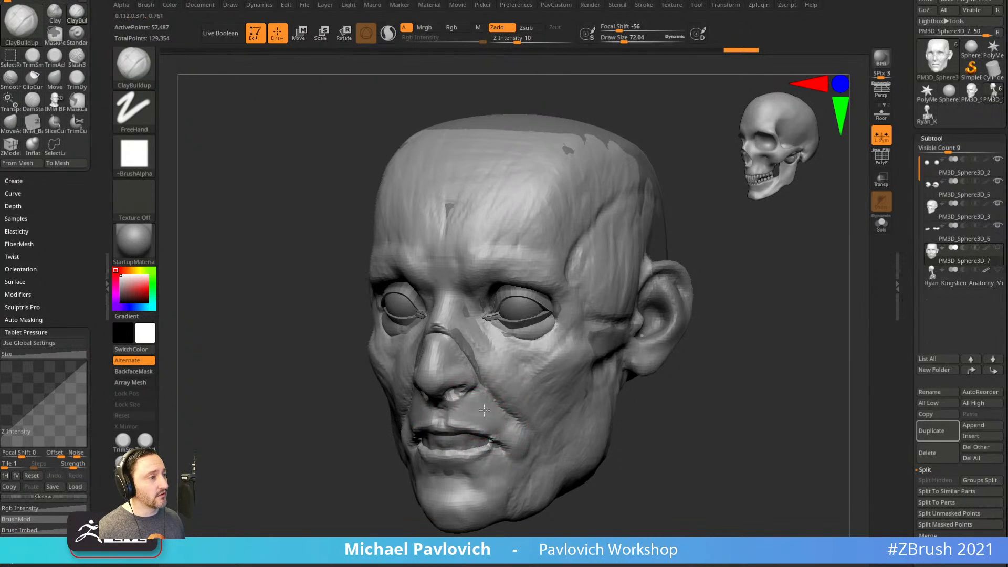
drag(675, 396, 642, 375)
drag(475, 362, 456, 336)
mouse_move(389, 339)
mouse_down()
mouse_move(465, 339)
mouse_move(420, 334)
mouse_up()
drag(587, 316, 517, 307)
drag(450, 297, 454, 327)
drag(761, 261, 787, 239)
drag(441, 326, 441, 270)
drag(719, 281, 714, 277)
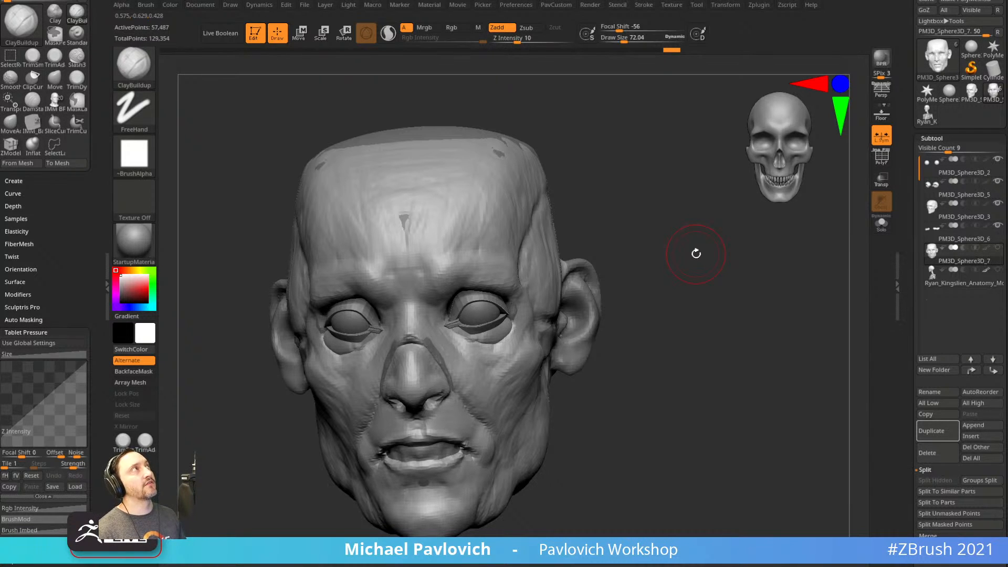
drag(641, 243, 746, 272)
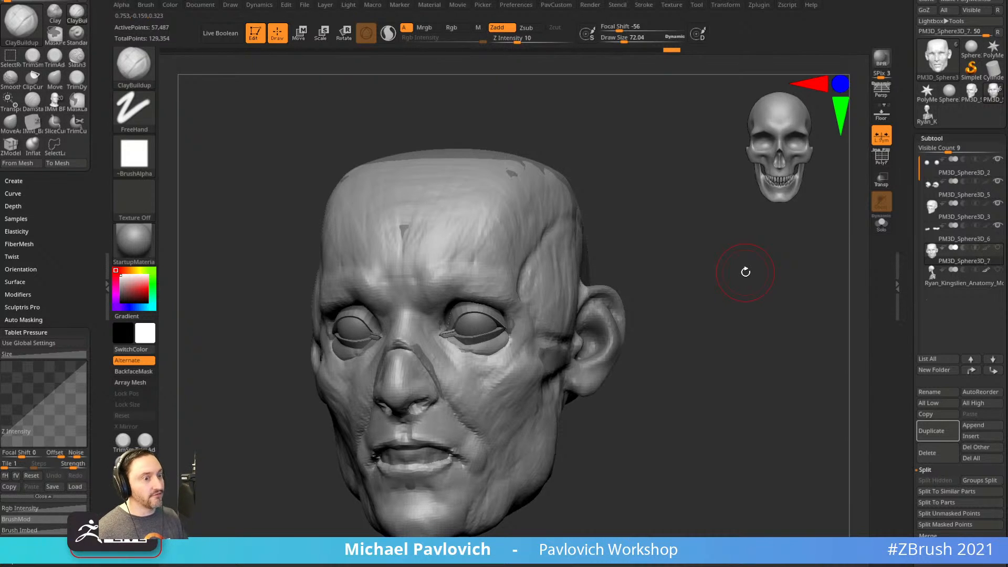
drag(693, 247, 702, 259)
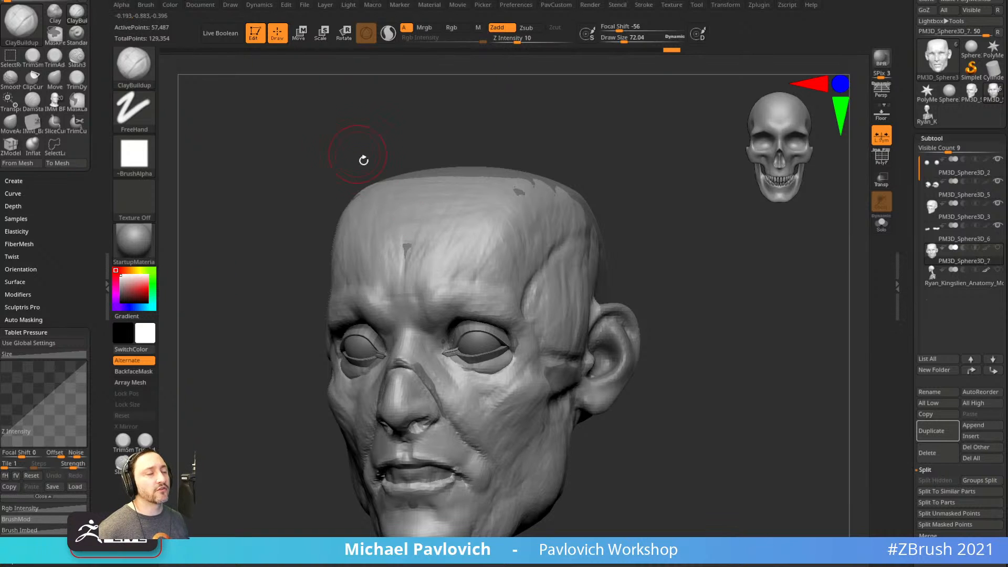
drag(358, 153, 361, 133)
Enable Topological auto-masking on the Move brush and pick Move Topological.
key(b)
key(m)
key(v)
drag(75, 268, 73, 168)
click(24, 14)
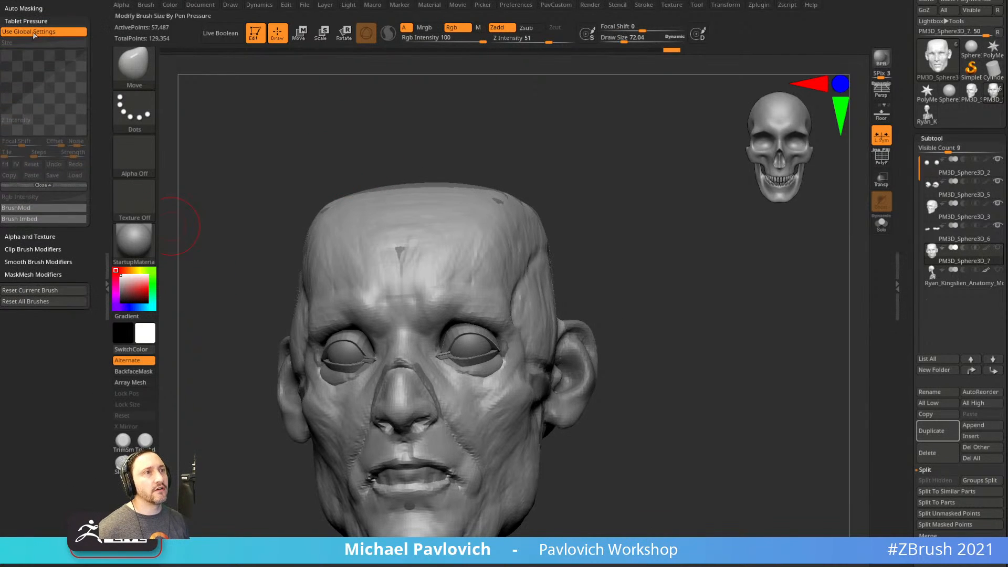
click(27, 226)
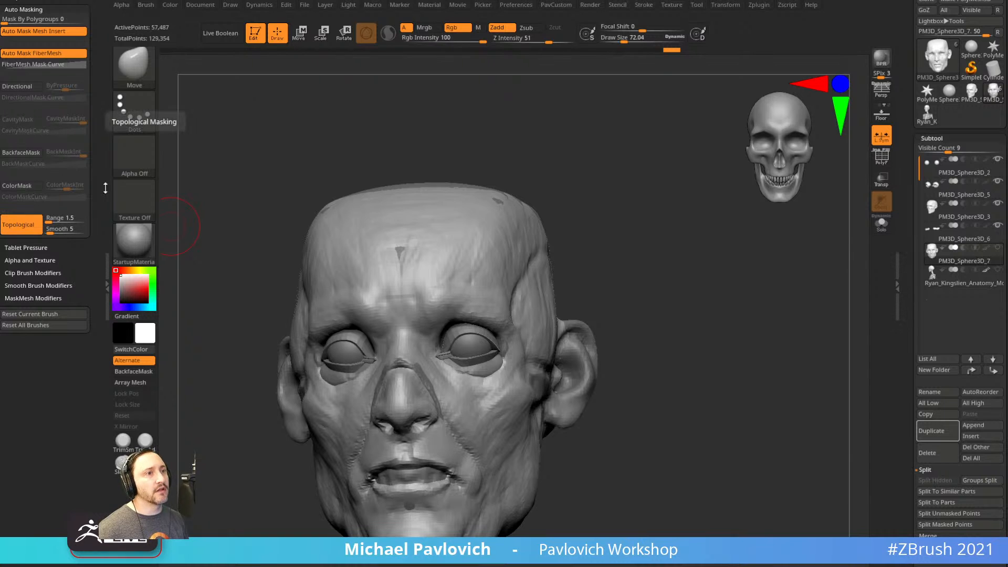
key(b)
key(m)
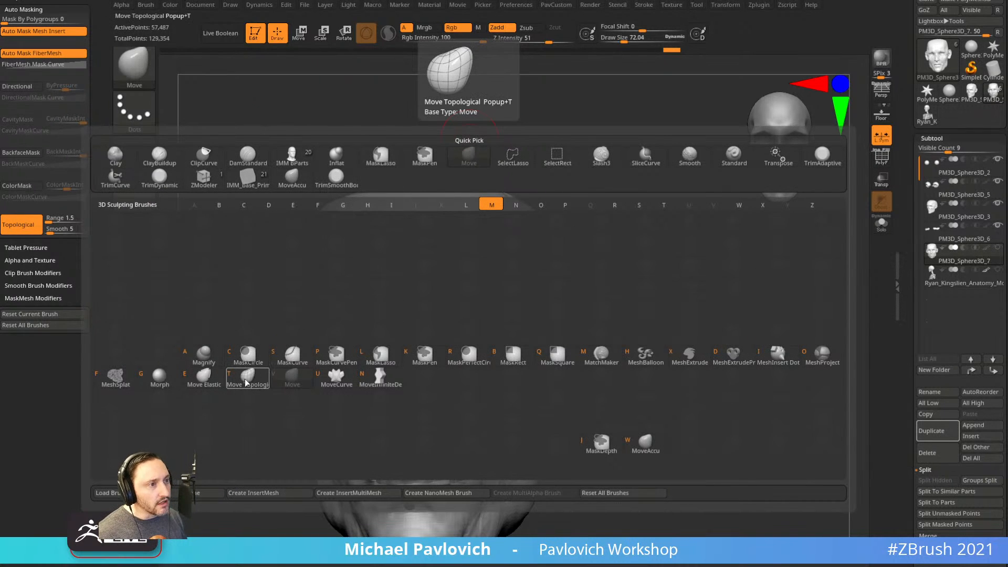
key(t)
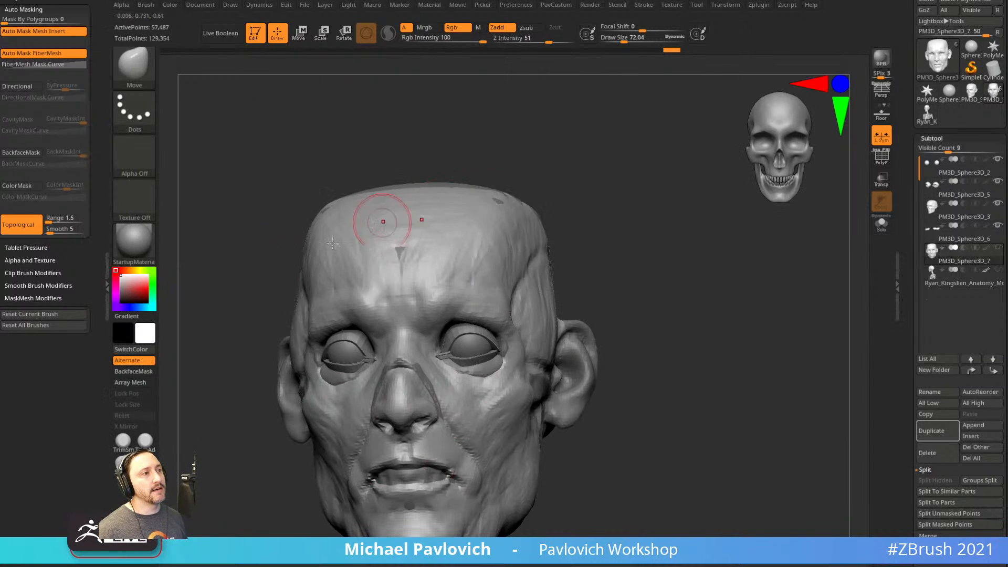
Orbit the head to inspect it, collapsing and reopening the left side panel.
drag(421, 157, 680, 231)
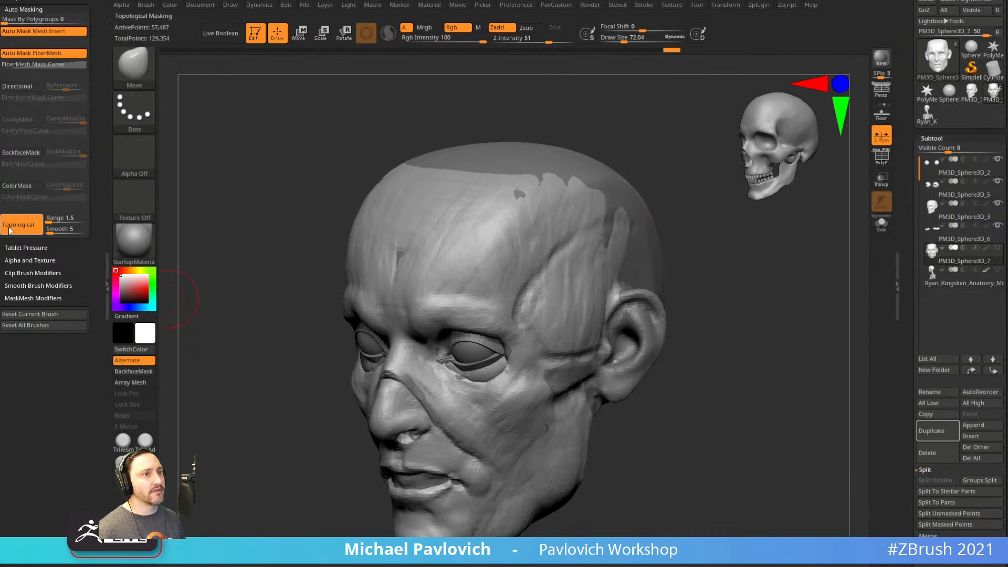
drag(763, 326, 766, 308)
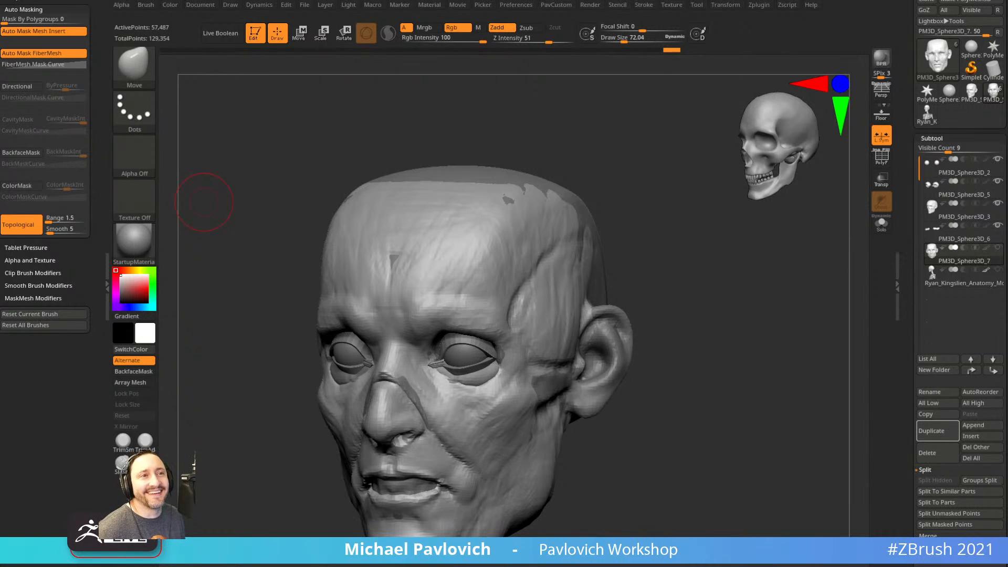
drag(202, 232, 187, 191)
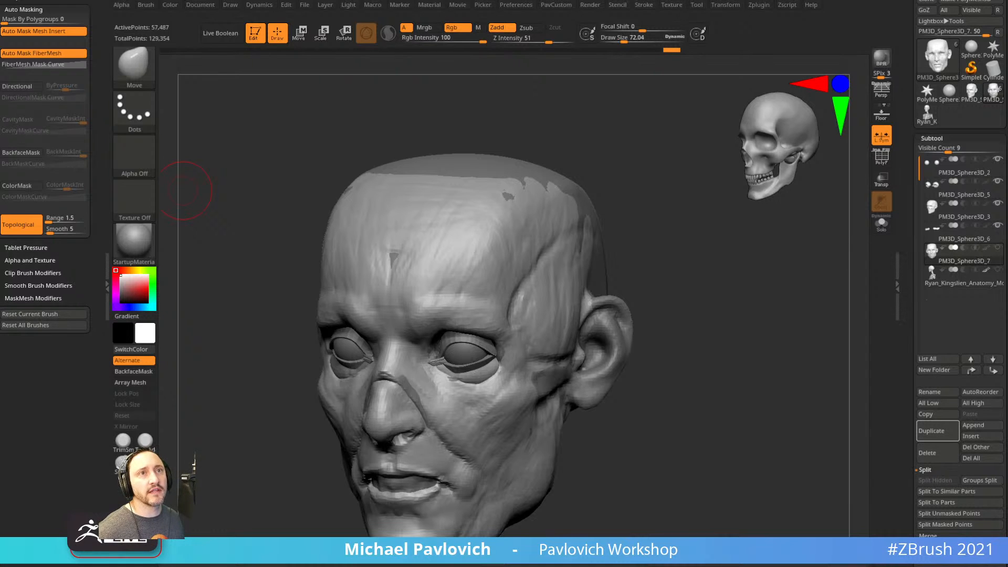
click(106, 170)
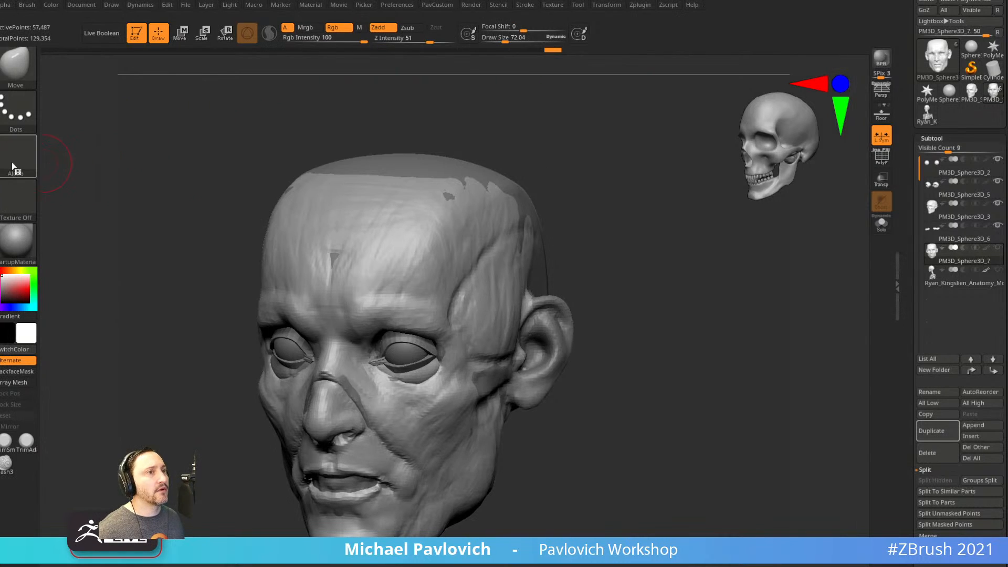
click(1, 169)
mouse_move(729, 222)
mouse_down()
mouse_move(704, 243)
mouse_move(749, 228)
mouse_move(673, 232)
mouse_move(765, 262)
mouse_move(773, 250)
mouse_up()
Select the Standard brush and view the Preferences > Interface > UI options such as Wide Buttons.
key(b)
key(s)
key(t)
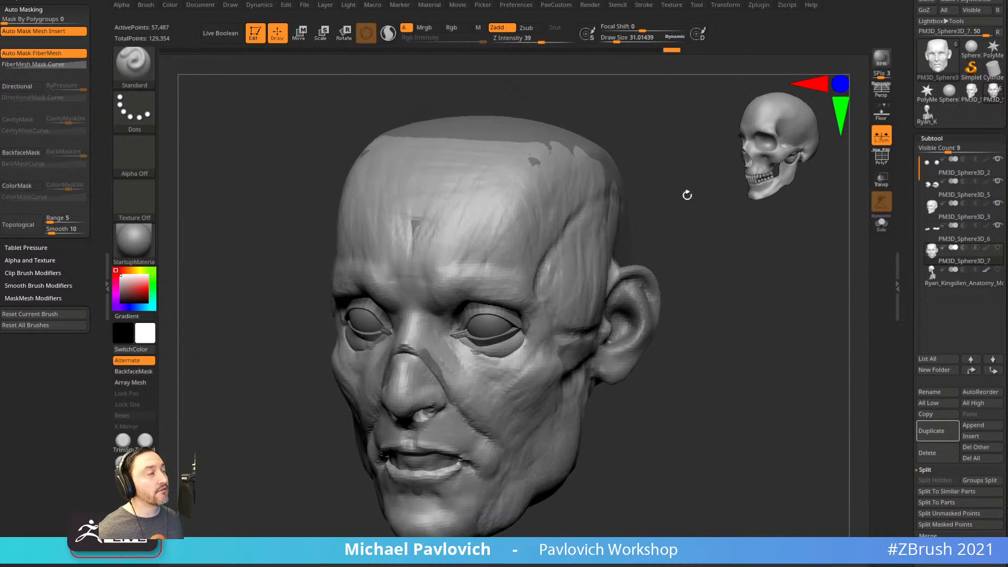
click(517, 5)
key(shift)
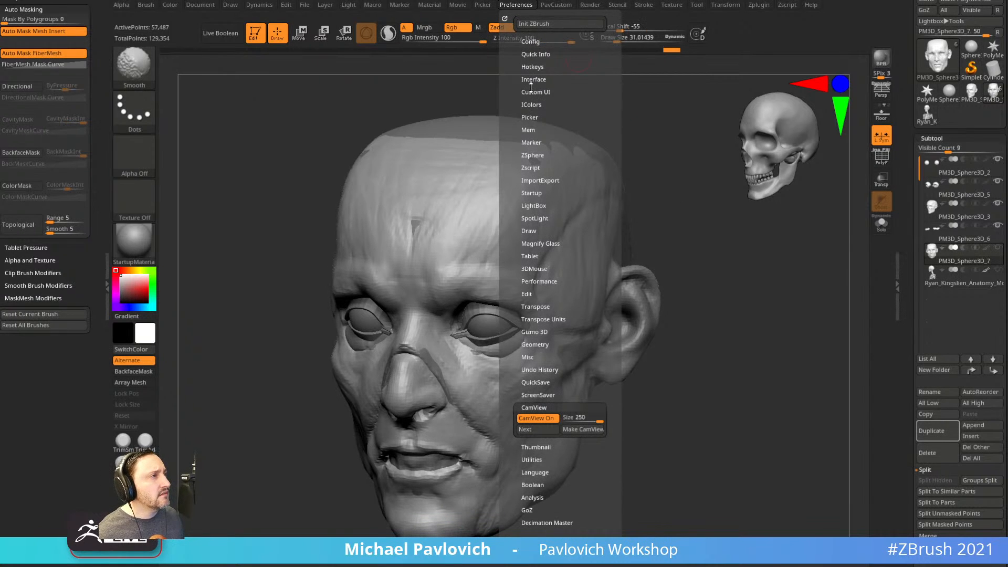
click(532, 81)
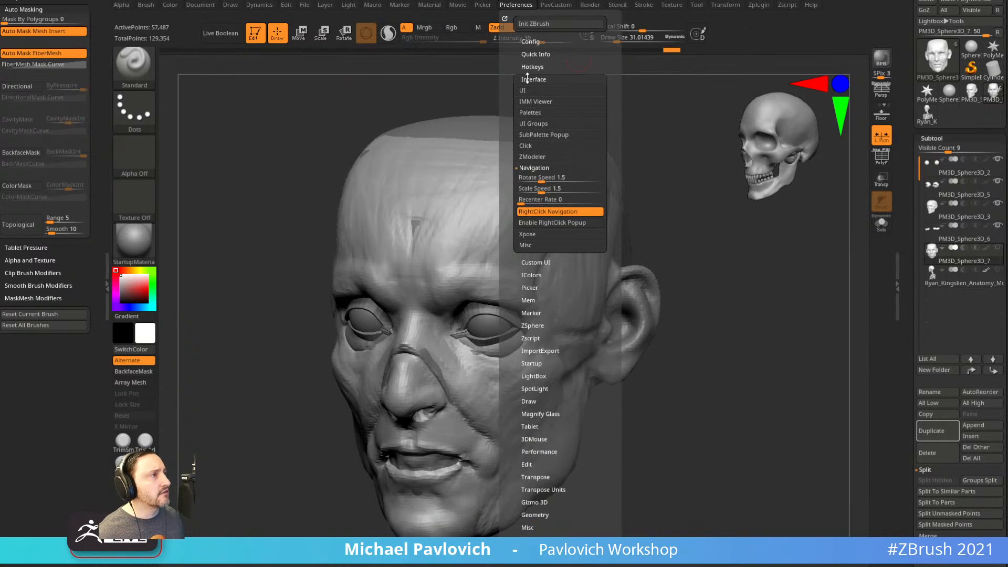
click(523, 90)
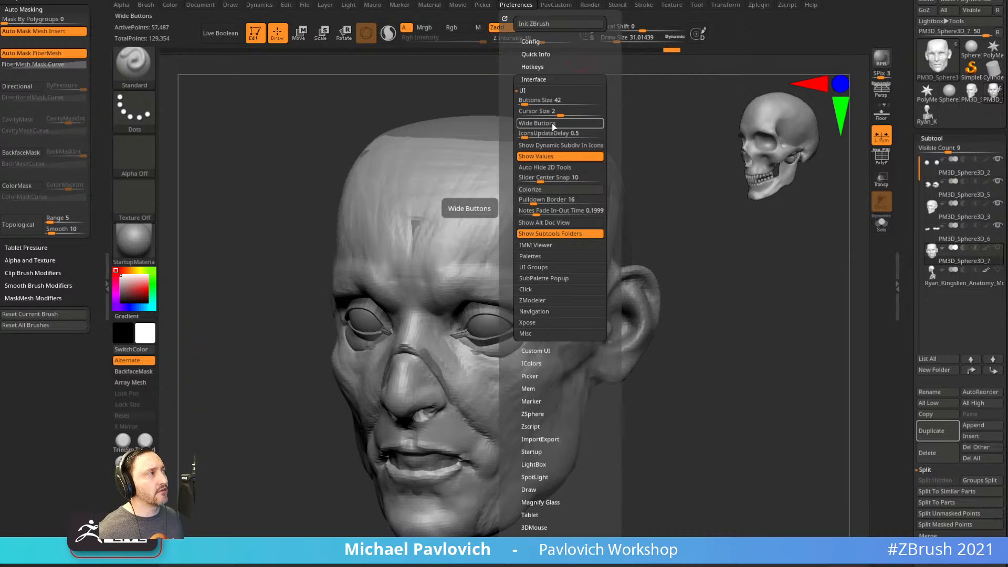
drag(93, 113, 92, 480)
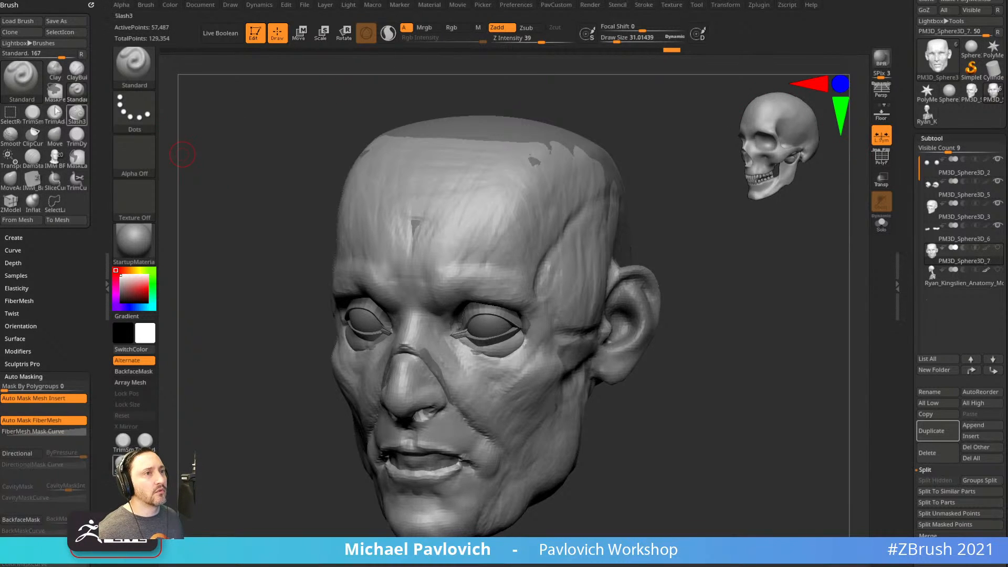
Set Draw Size to about 72, then reduce it to about 41 while orbiting the head.
alt+drag(255, 125, 242, 113)
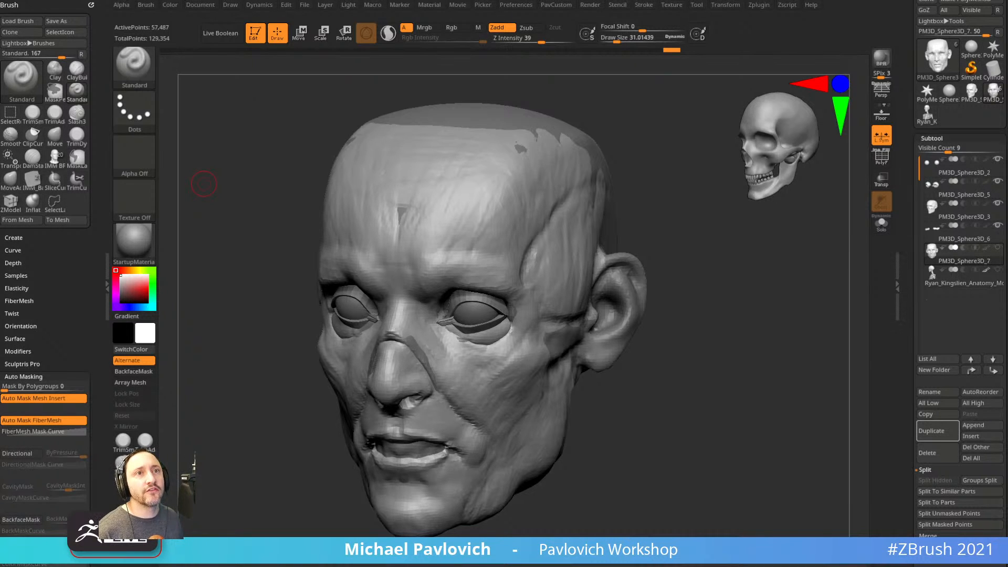
mouse_move(776, 310)
mouse_down()
mouse_move(772, 299)
mouse_move(736, 317)
mouse_move(750, 314)
mouse_move(684, 306)
mouse_up()
key(s)
key(s)
mouse_move(682, 302)
alt+mouse_down()
mouse_move(697, 324)
mouse_move(687, 316)
alt+mouse_up()
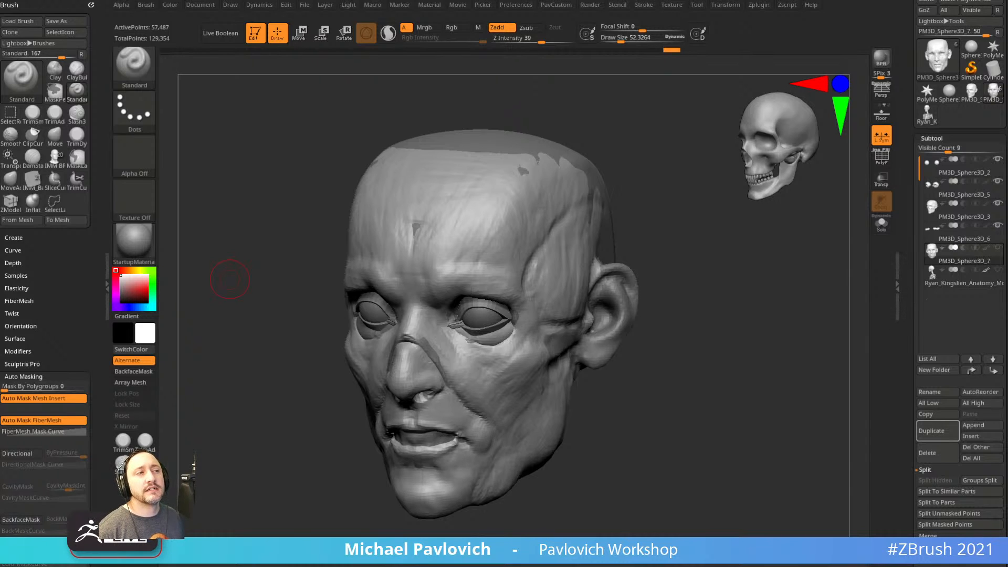
mouse_move(727, 318)
mouse_down()
mouse_move(707, 336)
mouse_move(723, 332)
mouse_move(555, 315)
mouse_up()
key(s)
drag(704, 285, 694, 293)
mouse_move(695, 294)
alt+mouse_down()
mouse_move(692, 311)
mouse_move(748, 354)
mouse_move(702, 379)
alt+mouse_up()
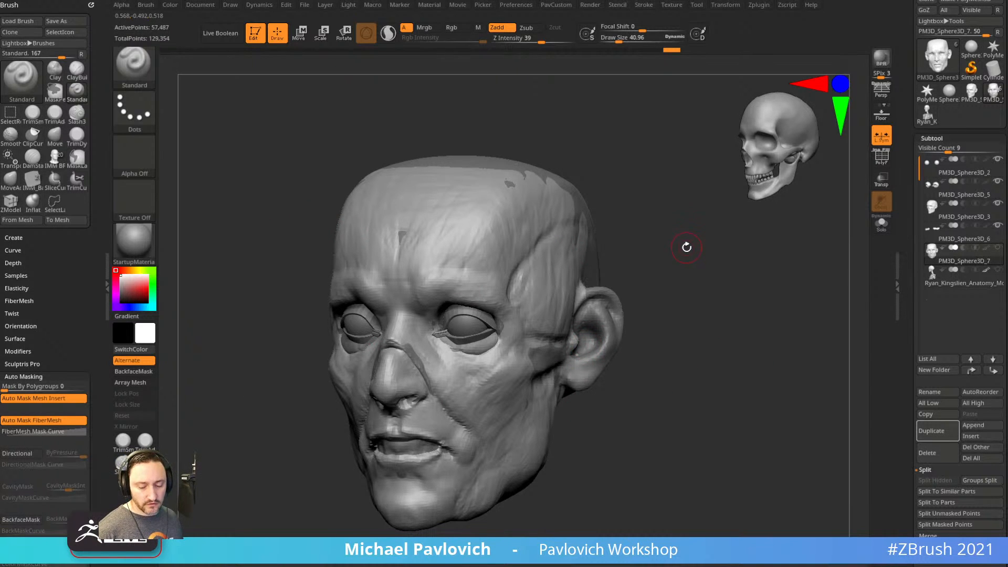
click(671, 5)
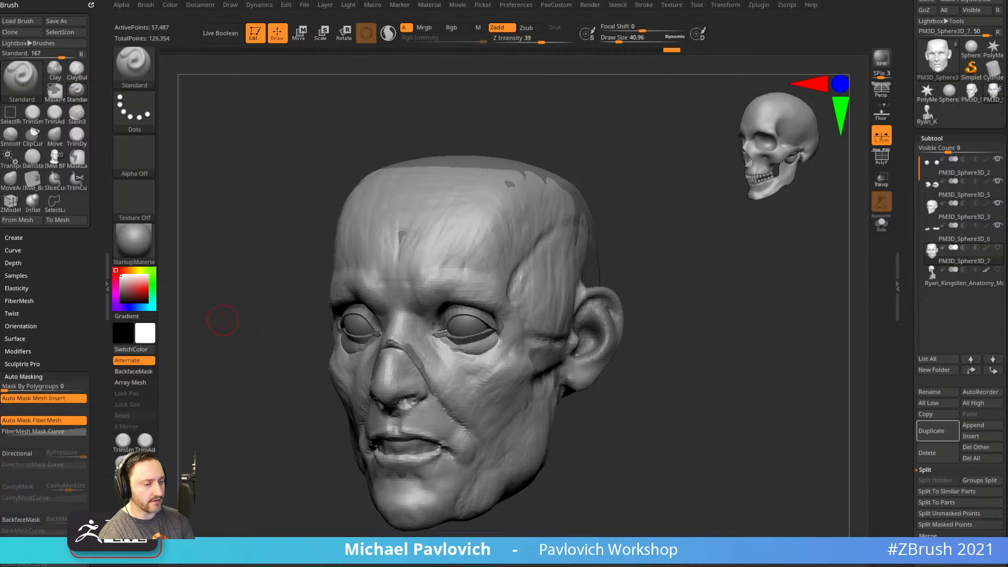
mouse_move(695, 265)
mouse_down()
mouse_move(711, 301)
mouse_move(710, 288)
mouse_move(728, 301)
mouse_up()
With ClayBuildup at size about 68, fill the folds beside the nose.
key(b)
key(c)
key(b)
drag(682, 309, 756, 273)
key(bracketleft)
drag(625, 320, 722, 299)
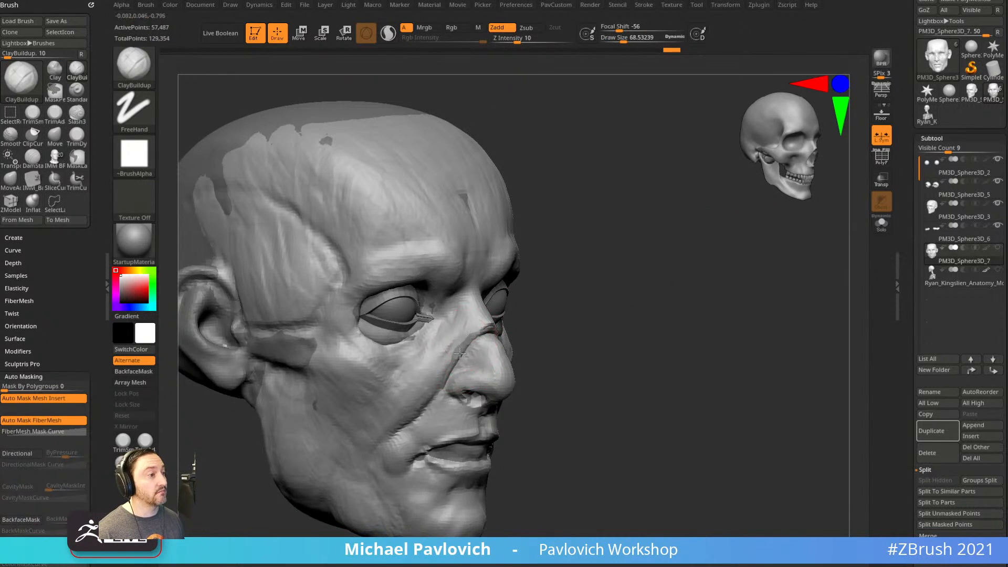
mouse_move(651, 312)
mouse_down()
mouse_move(481, 353)
mouse_move(512, 399)
mouse_up()
right_drag(518, 397, 537, 402)
key(s)
drag(531, 395, 555, 432)
right_drag(531, 462, 599, 454)
drag(445, 398, 419, 427)
Build up clay on both cheeks and beside the mouth fold.
right_drag(425, 426, 700, 295)
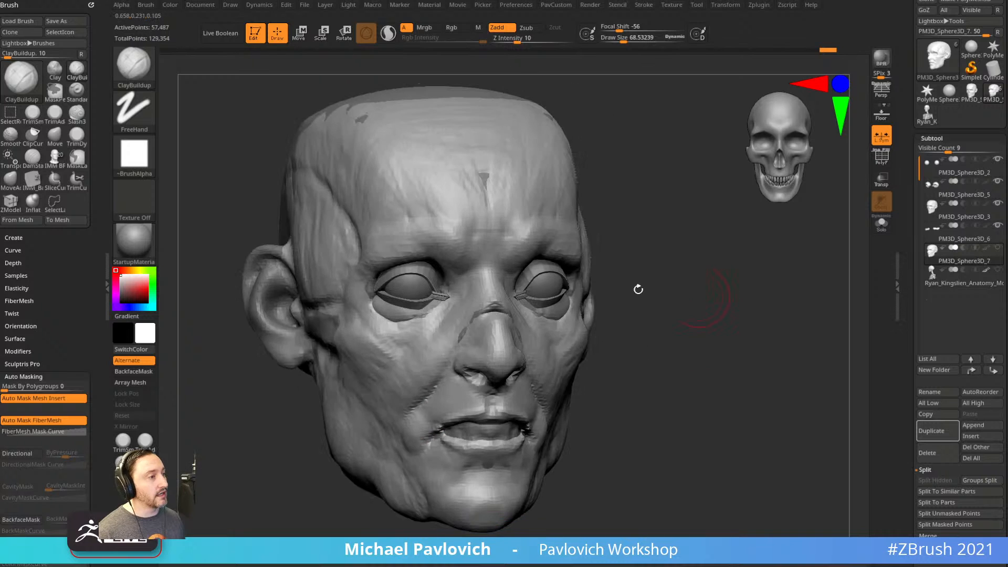
mouse_move(392, 438)
mouse_down()
mouse_move(380, 424)
mouse_move(397, 402)
mouse_up()
right_drag(635, 333, 604, 361)
drag(532, 367, 563, 413)
right_drag(668, 390, 594, 379)
mouse_move(493, 363)
mouse_down()
mouse_move(527, 389)
mouse_move(517, 411)
mouse_up()
At size about 58, add clay at the mouth corners and below the lower lip.
key(s)
right_drag(332, 518, 530, 499)
mouse_move(445, 412)
mouse_down()
mouse_move(427, 428)
mouse_move(441, 446)
mouse_up()
right_drag(652, 415, 567, 404)
drag(462, 439, 475, 435)
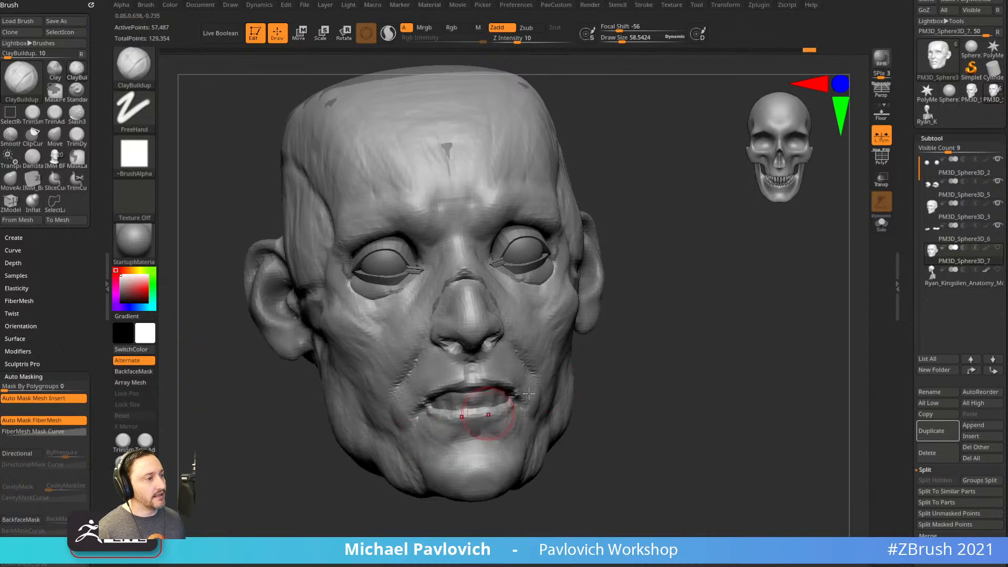
right_drag(652, 404, 585, 380)
mouse_move(489, 421)
mouse_down()
mouse_move(507, 436)
mouse_move(509, 420)
mouse_up()
right_drag(735, 376, 713, 401)
Build up the cheekbones under the eyes and fill the forehead above the brows.
drag(509, 338, 558, 331)
right_drag(678, 386, 697, 361)
drag(541, 342, 518, 351)
drag(532, 341, 518, 353)
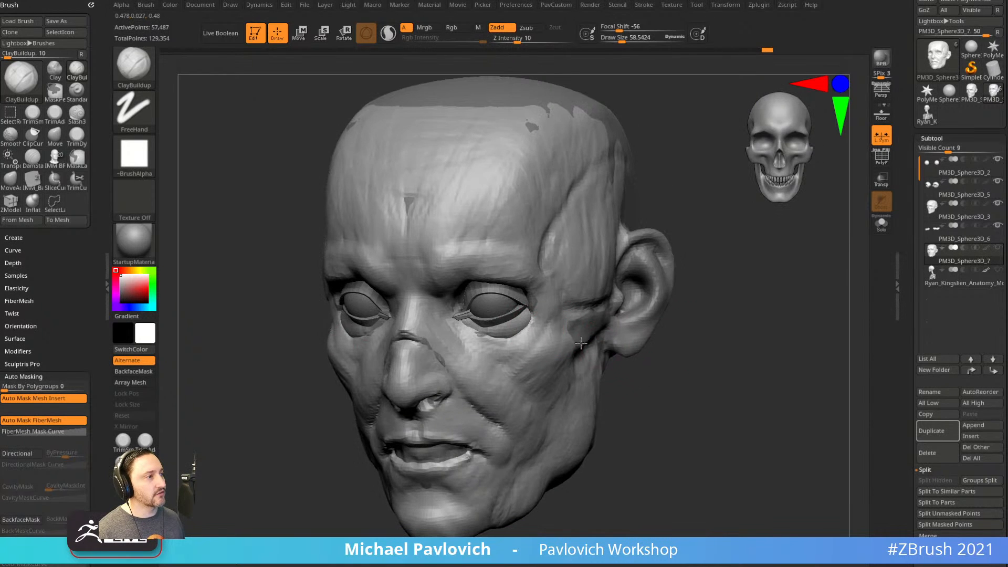
mouse_move(678, 359)
right_down()
mouse_move(707, 349)
mouse_move(703, 367)
mouse_move(734, 371)
mouse_move(706, 384)
mouse_move(741, 290)
mouse_move(759, 297)
right_up()
mouse_move(453, 312)
alt+mouse_down()
mouse_move(462, 311)
mouse_move(446, 306)
alt+mouse_up()
alt+drag(483, 275, 432, 271)
right_drag(647, 224, 628, 208)
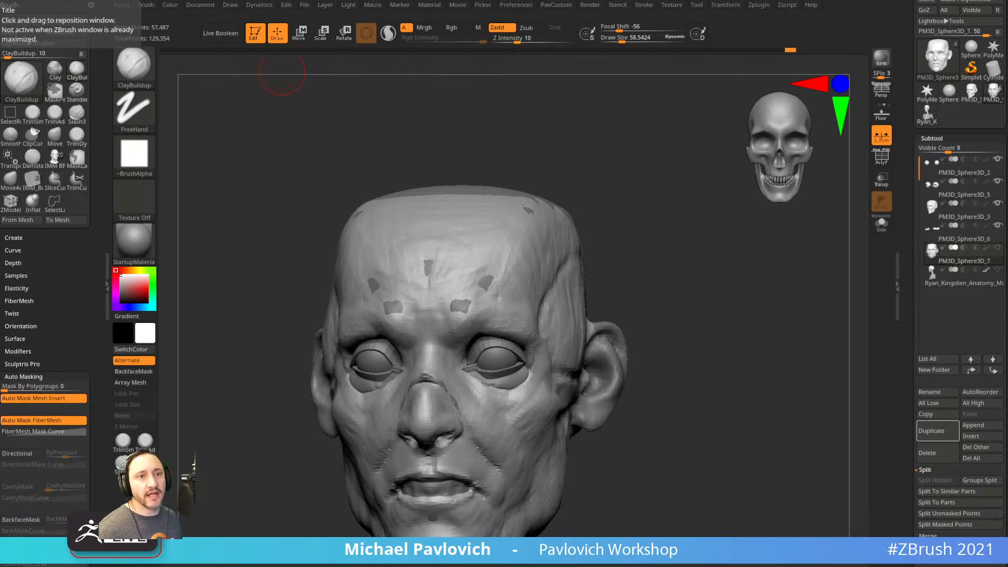
mouse_move(648, 311)
mouse_down()
mouse_move(686, 344)
mouse_move(678, 320)
mouse_up()
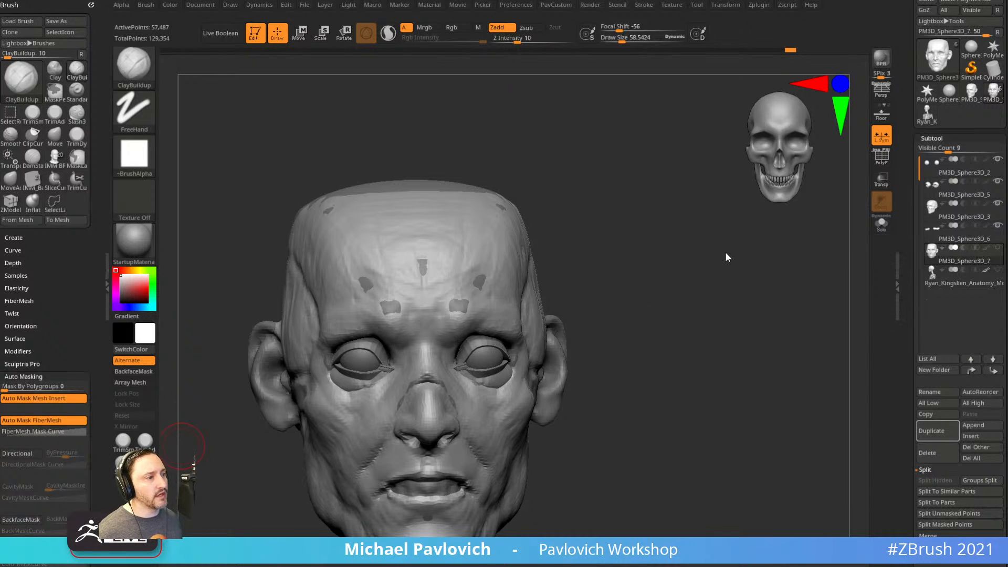
mouse_move(716, 285)
mouse_down()
mouse_move(691, 289)
mouse_move(694, 254)
mouse_move(633, 255)
mouse_up()
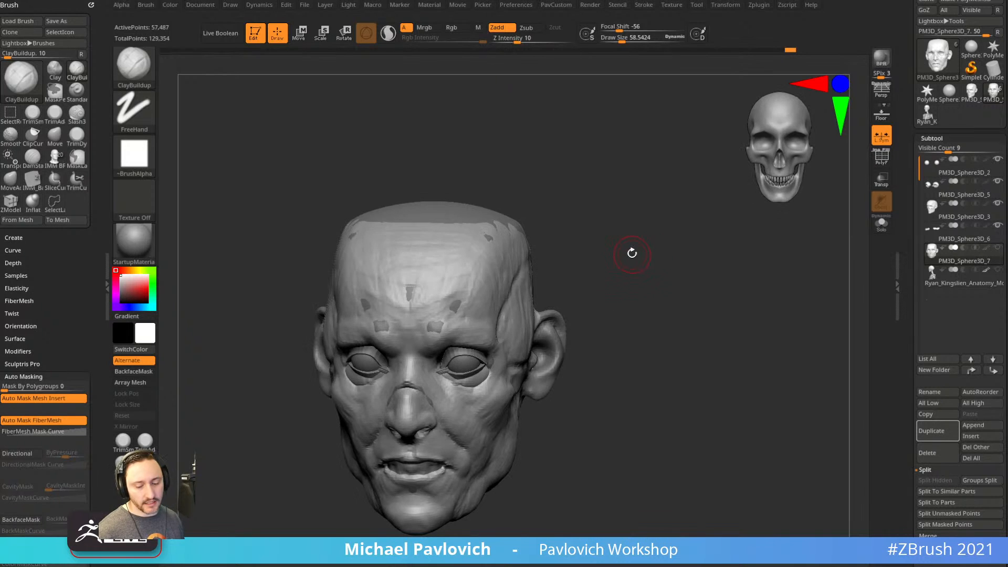
Pull horns from the head with SnakeHook, then undo them.
key(b)
key(s)
key(h)
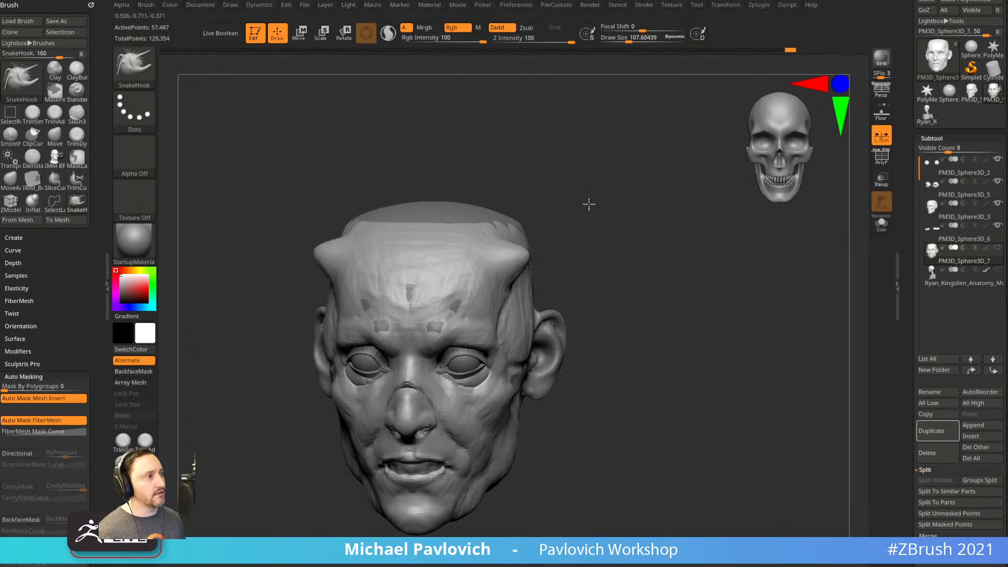
mouse_move(657, 322)
mouse_down()
mouse_move(675, 333)
mouse_move(592, 351)
mouse_up()
key(ctrl)
key(ctrl+z)
mouse_move(715, 336)
mouse_down()
mouse_move(584, 338)
mouse_move(598, 329)
mouse_up()
Switch to the Standard brush and set Draw Size to about 24.
key(s)
key(s)
mouse_move(678, 322)
mouse_down()
mouse_move(681, 306)
mouse_move(673, 306)
mouse_up()
key(b)
key(s)
key(t)
key(s)
alt+drag(660, 313, 678, 295)
mouse_move(729, 352)
mouse_down()
mouse_move(738, 404)
mouse_move(670, 405)
mouse_move(749, 373)
mouse_up()
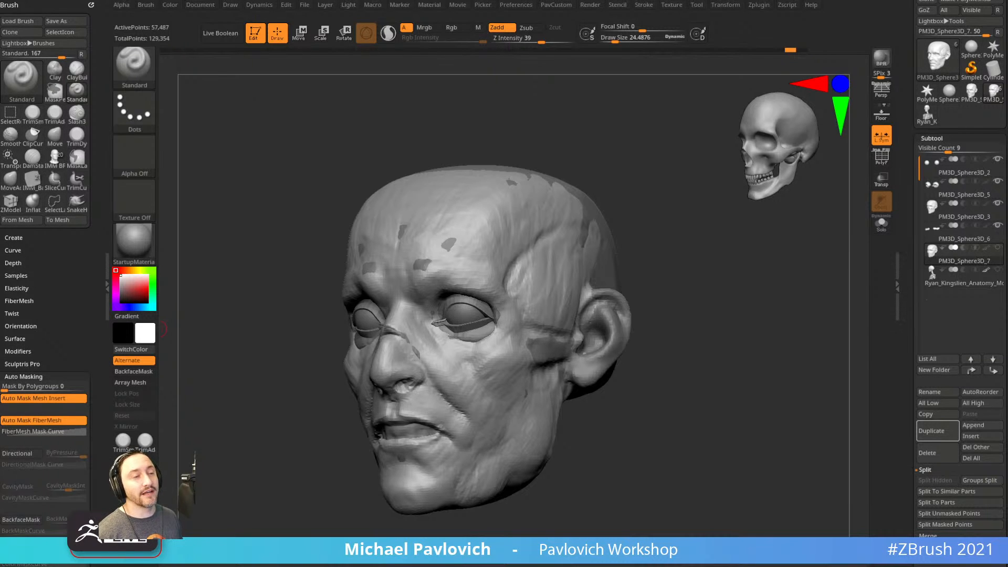
With ClayBuildup, build up the nostril wing and crease beside the nose at size about 46.
mouse_move(698, 302)
mouse_down()
mouse_move(709, 311)
mouse_move(684, 304)
mouse_move(735, 326)
mouse_move(732, 315)
mouse_move(740, 333)
mouse_move(727, 310)
mouse_move(686, 310)
mouse_up()
key(b)
key(c)
key(b)
mouse_move(439, 409)
mouse_down()
mouse_move(456, 385)
mouse_move(439, 357)
mouse_move(512, 393)
mouse_up()
key(])
mouse_move(728, 414)
mouse_down()
mouse_move(768, 418)
mouse_move(767, 398)
mouse_up()
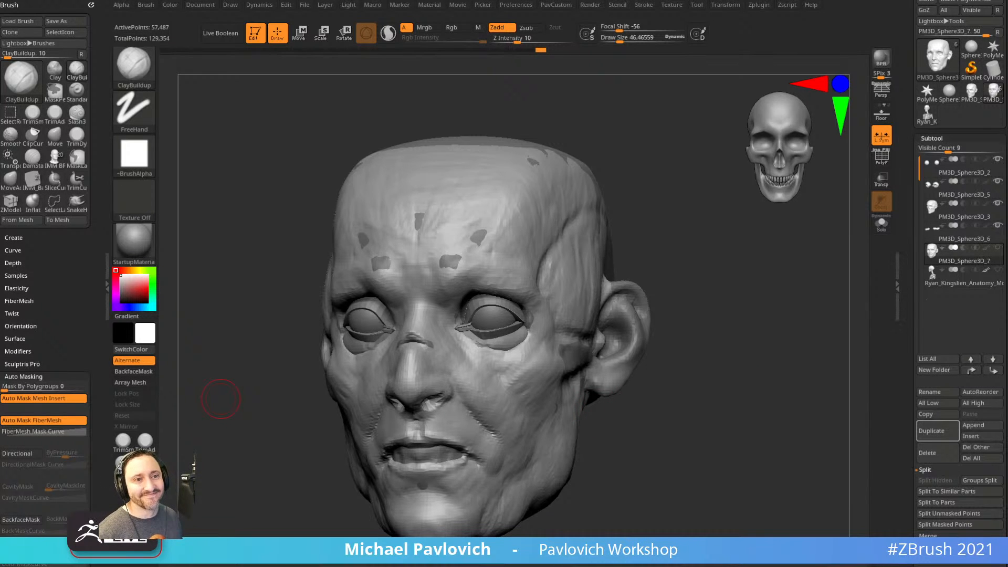
Place the Transpose move gizmo on the right eye from a front view.
shift+drag(754, 362, 709, 396)
key(w)
click(466, 263)
alt+drag(724, 201, 759, 269)
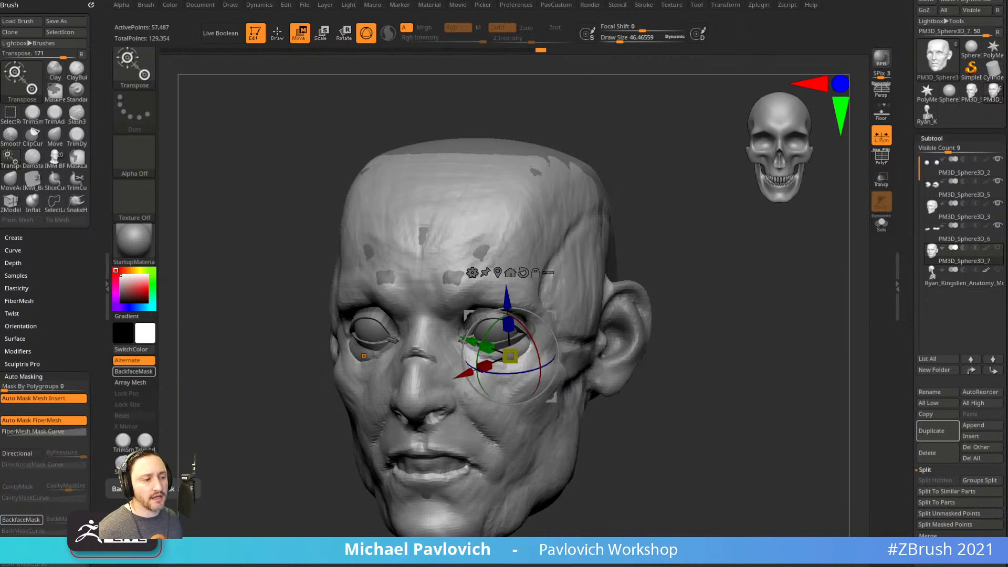
Switch to the Standard brush and review the head from front and three-quarter angles.
key(q)
mouse_move(697, 356)
ctrl+right_down()
mouse_move(697, 328)
mouse_move(700, 363)
ctrl+right_up()
key(1)
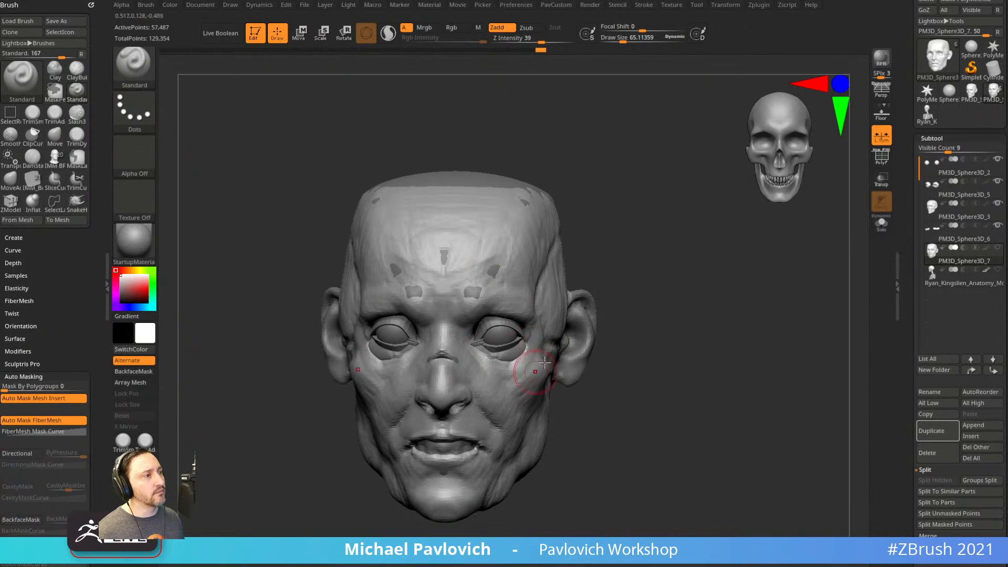
right_drag(572, 379, 520, 369)
right_drag(696, 409, 714, 414)
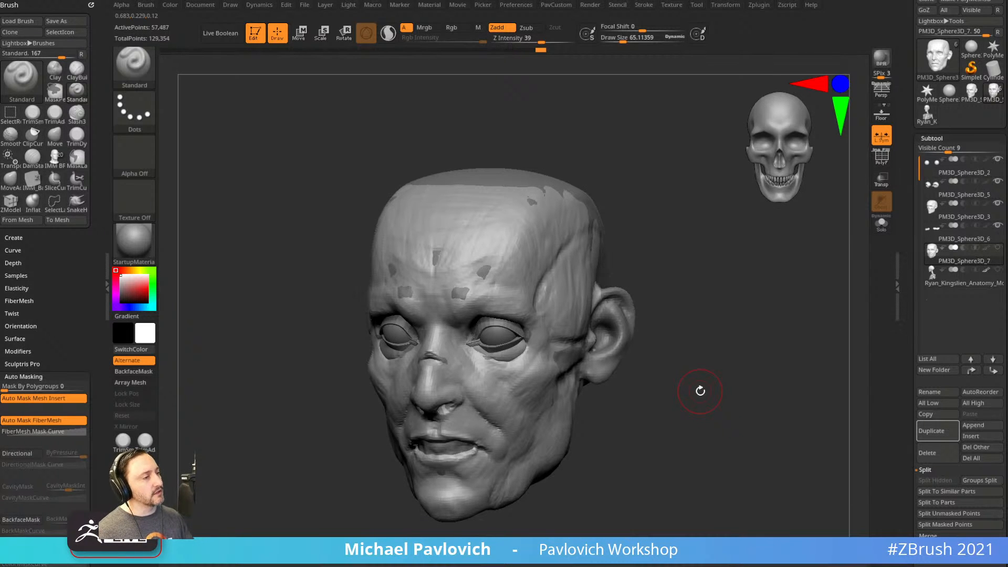
mouse_move(700, 390)
right_down()
mouse_move(641, 308)
mouse_move(677, 315)
mouse_move(694, 301)
mouse_move(685, 294)
right_up()
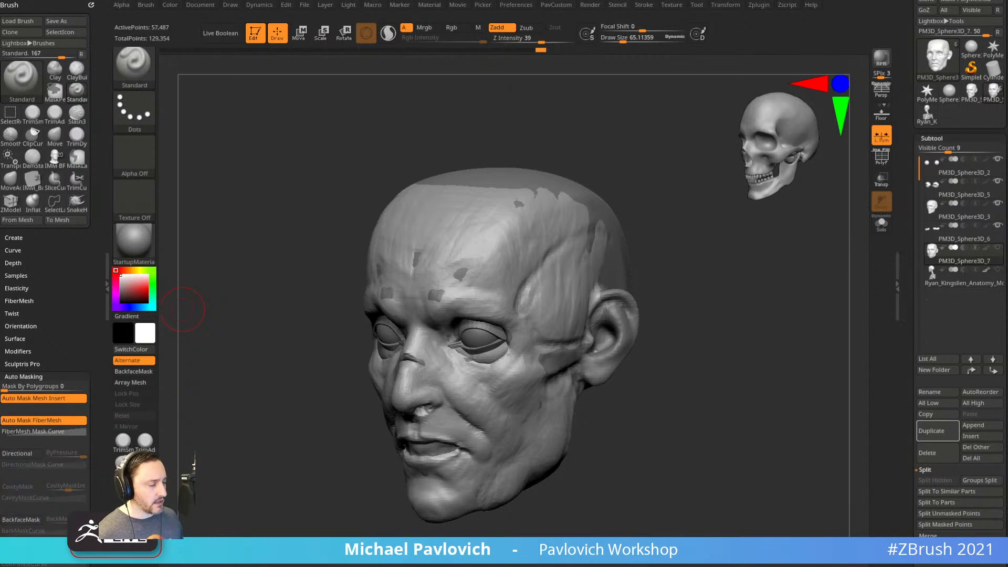
Set brush size to about 49 and make skull part PM3D_Sphere3D_3 active.
mouse_move(701, 333)
mouse_down()
mouse_move(747, 345)
mouse_move(632, 366)
mouse_up()
key(s)
mouse_move(652, 346)
alt+mouse_down()
mouse_move(653, 362)
mouse_move(679, 349)
mouse_move(709, 360)
mouse_move(693, 373)
mouse_move(720, 405)
mouse_move(720, 395)
mouse_move(658, 359)
mouse_move(702, 394)
mouse_move(725, 389)
alt+mouse_up()
alt+drag(597, 388, 627, 373)
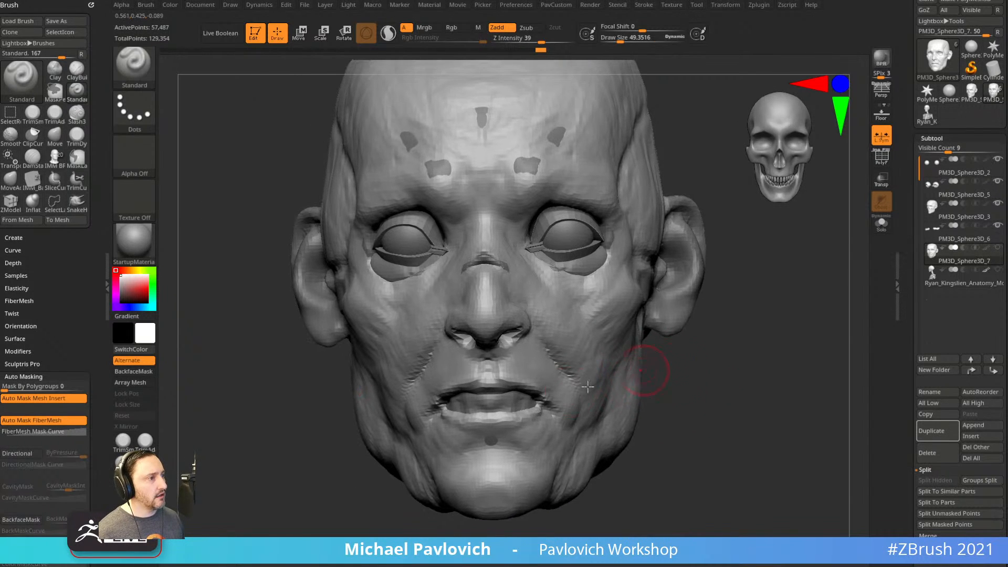
alt+click(523, 408)
mouse_move(780, 301)
mouse_down()
mouse_move(777, 335)
mouse_move(759, 340)
mouse_move(752, 306)
mouse_up()
Pick the Clay brush at size 33 and DynaMesh the skull into a denser, even mesh.
key(b)
key(c)
key(l)
key(s)
click(533, 363)
key(ctrl+space)
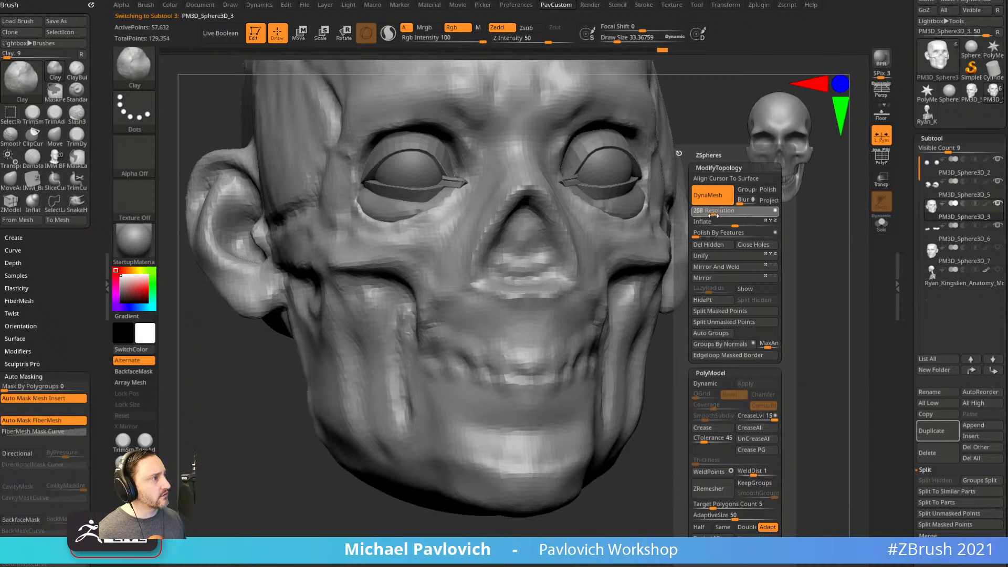
click(714, 213)
ctrl+drag(774, 322, 786, 362)
drag(777, 352, 763, 358)
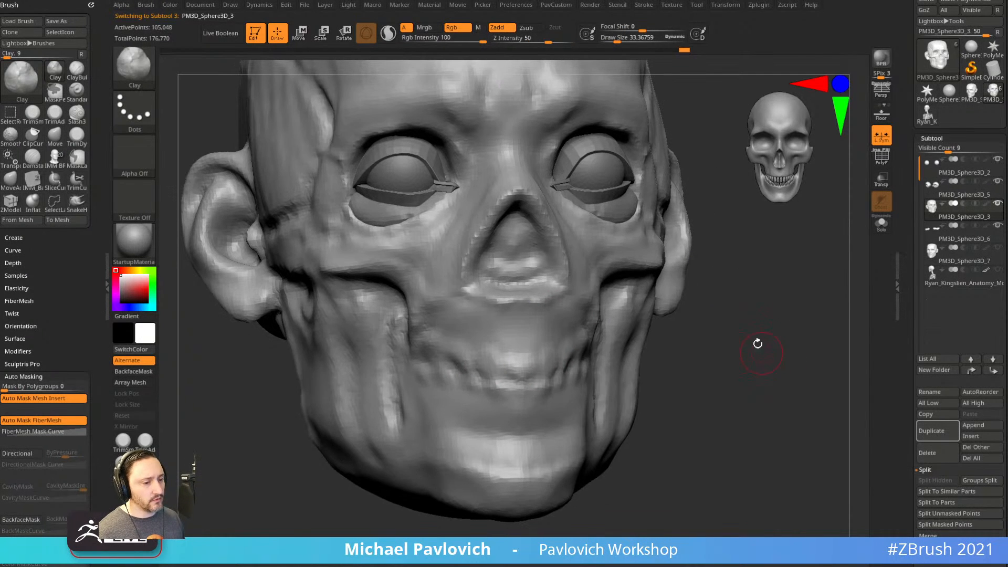
Sculpt a short stroke above the teeth with the Standard brush at size 29.
key(b)
key(s)
key(t)
key(s)
click(714, 332)
drag(521, 343, 519, 359)
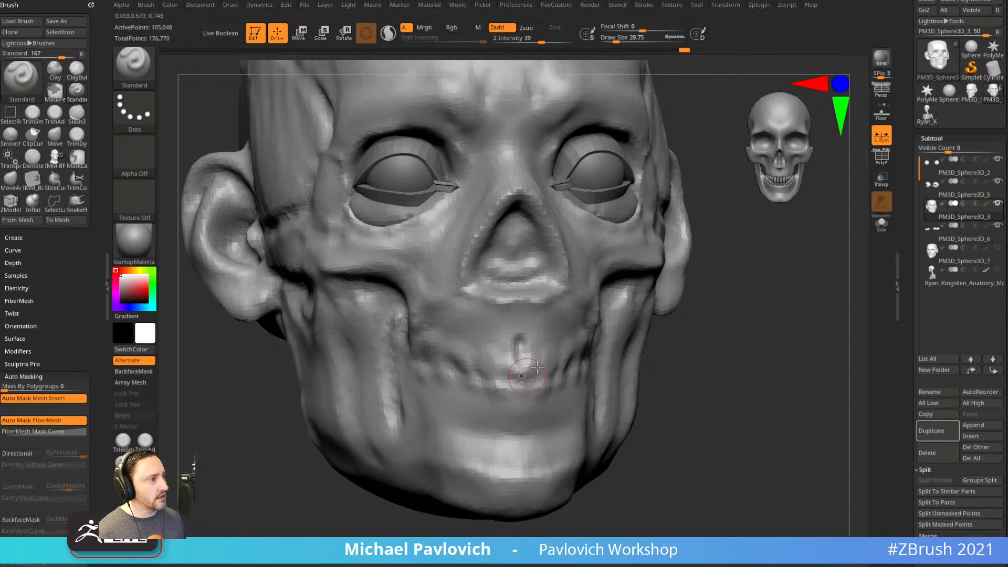
drag(738, 339, 685, 353)
Carve DamStandard grooves between the front teeth, side incisors and around the canine.
key(b)
key(d)
key(s)
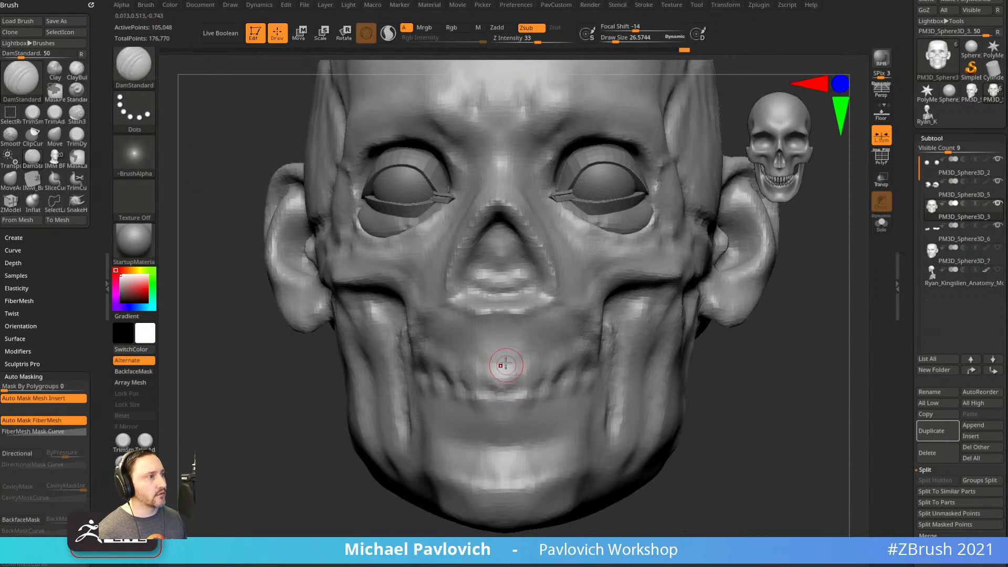
mouse_move(503, 372)
mouse_down()
mouse_move(500, 362)
mouse_move(502, 394)
mouse_up()
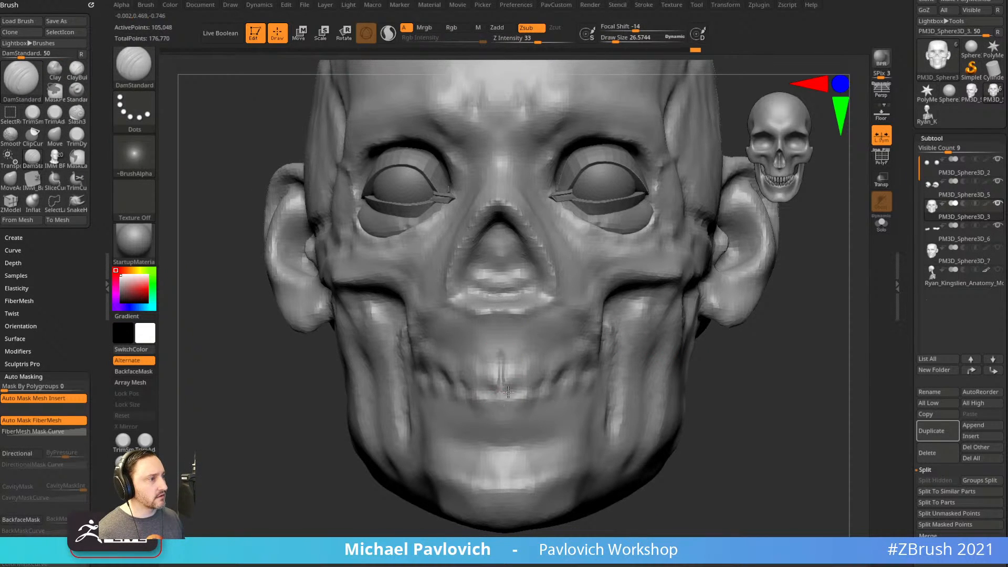
drag(746, 349, 683, 353)
mouse_move(502, 390)
mouse_down()
mouse_move(547, 384)
mouse_move(504, 357)
mouse_move(538, 398)
mouse_move(528, 376)
mouse_move(537, 363)
mouse_up()
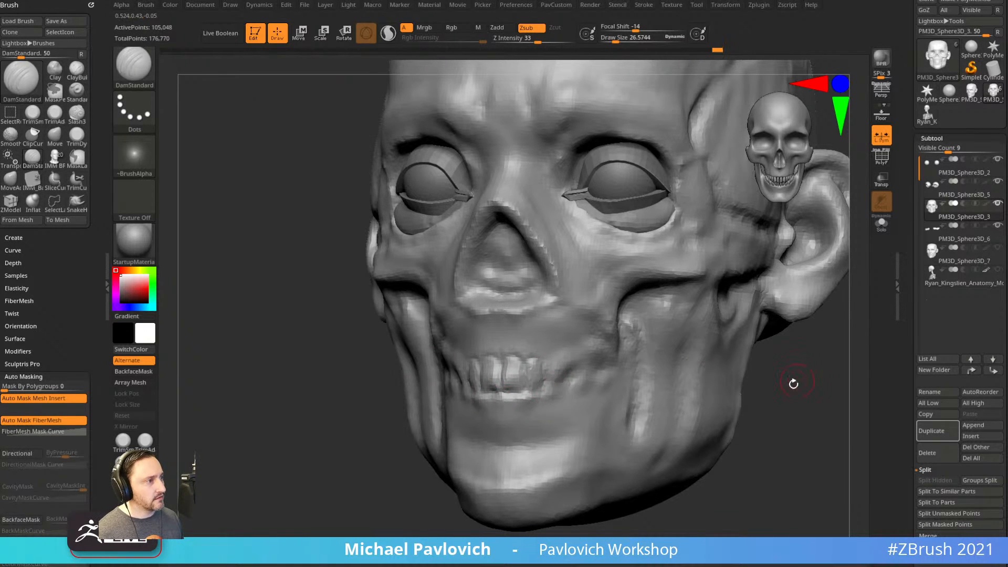
drag(797, 378, 751, 378)
mouse_move(548, 366)
mouse_down()
mouse_move(556, 355)
mouse_move(566, 394)
mouse_move(549, 398)
mouse_up()
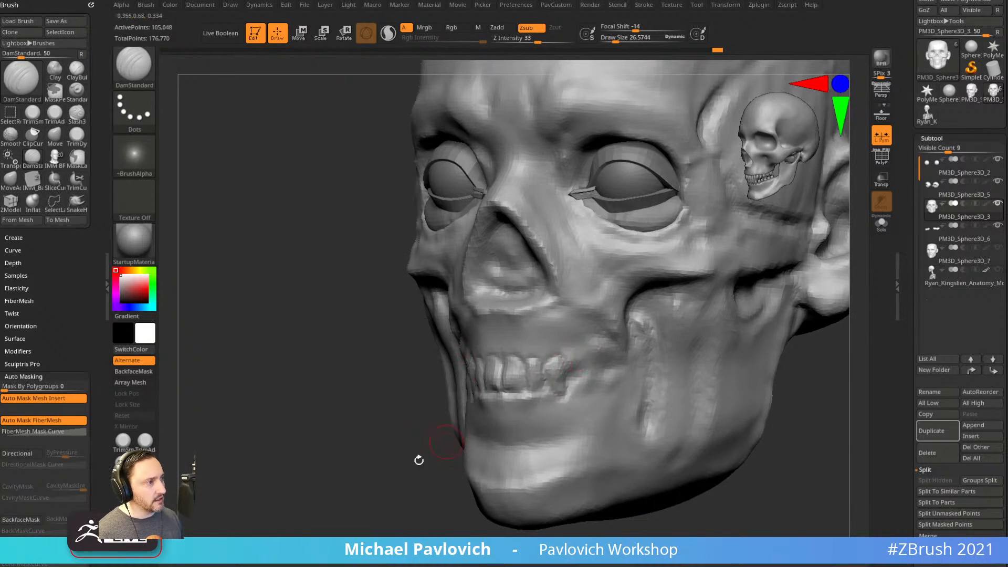
Carve another groove near the teeth and a vertical groove below the lower teeth.
drag(459, 440, 434, 429)
drag(570, 373, 651, 362)
mouse_move(399, 481)
mouse_down()
mouse_move(721, 371)
mouse_move(527, 383)
mouse_move(537, 400)
mouse_up()
mouse_move(666, 360)
mouse_down()
mouse_move(560, 372)
mouse_move(538, 388)
mouse_move(538, 412)
mouse_up()
drag(539, 413, 556, 392)
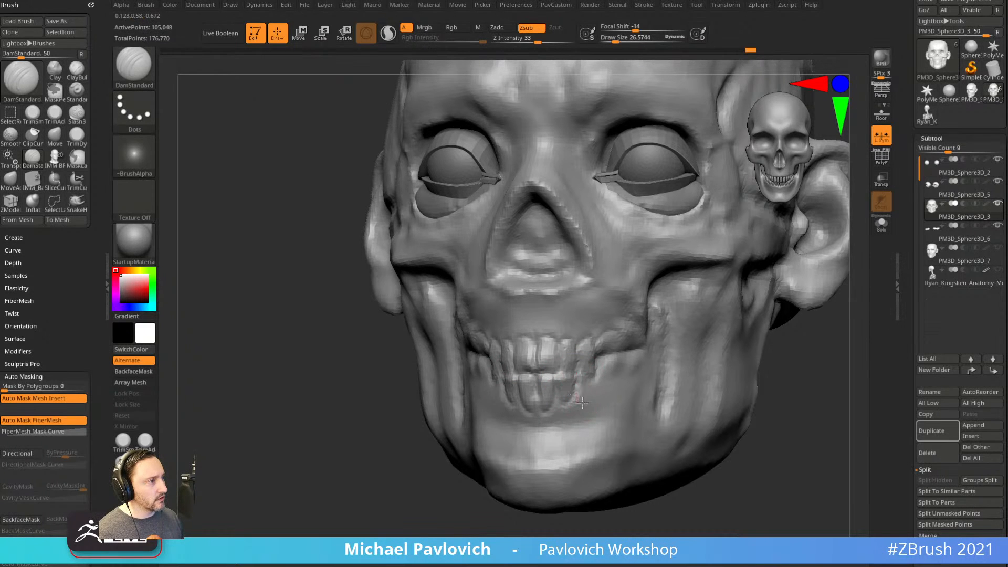
mouse_move(820, 362)
mouse_down()
mouse_move(865, 364)
mouse_move(824, 344)
mouse_up()
Inspect the skull's left side with DamStandard ready, then show face PM3D_Sphere3D_7 again.
key(b)
key(c)
key(l)
mouse_move(730, 351)
mouse_down()
mouse_move(566, 362)
mouse_move(520, 379)
mouse_up()
key(b)
key(d)
key(s)
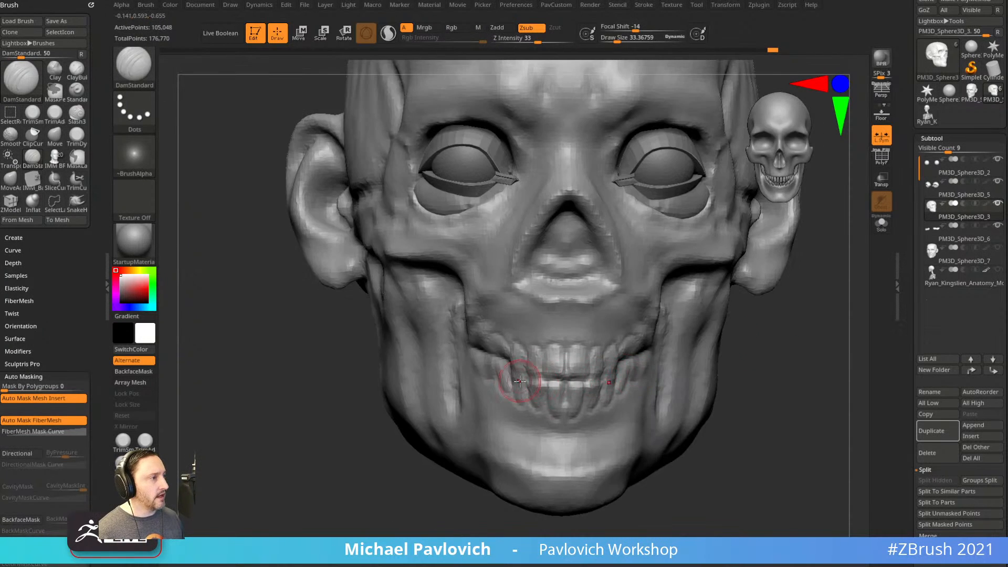
drag(765, 354, 822, 308)
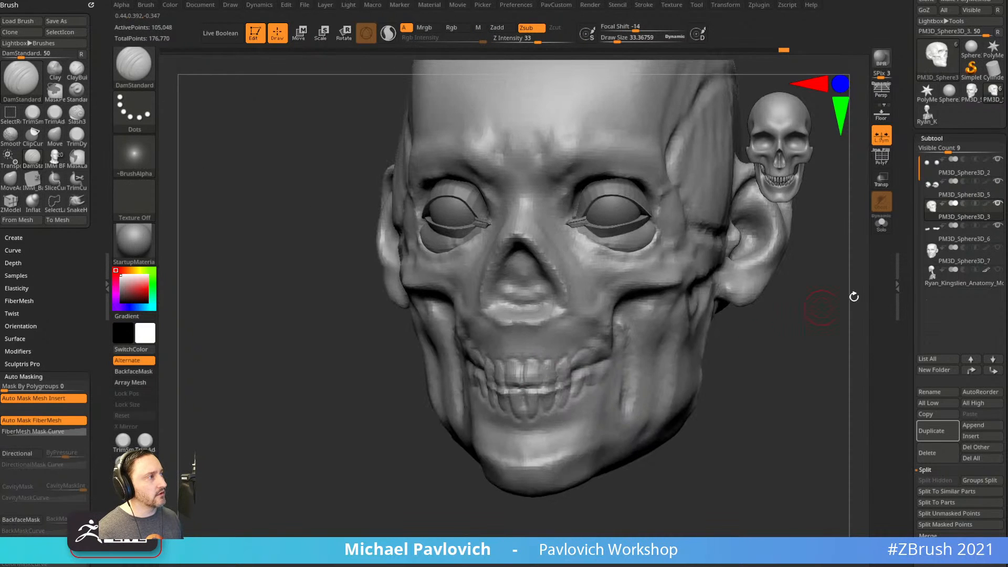
click(999, 248)
Make face PM3D_Sphere3D_7 active, toggling Solo on and off to check the skull.
shift+drag(772, 343, 771, 390)
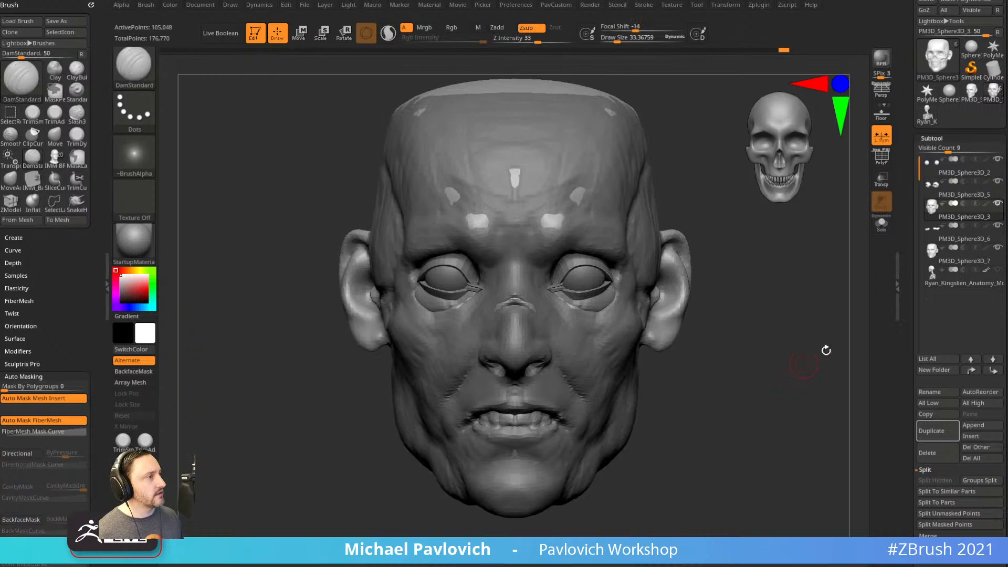
click(956, 261)
mouse_move(799, 342)
mouse_down()
mouse_move(774, 342)
mouse_move(804, 336)
mouse_up()
click(974, 219)
click(882, 225)
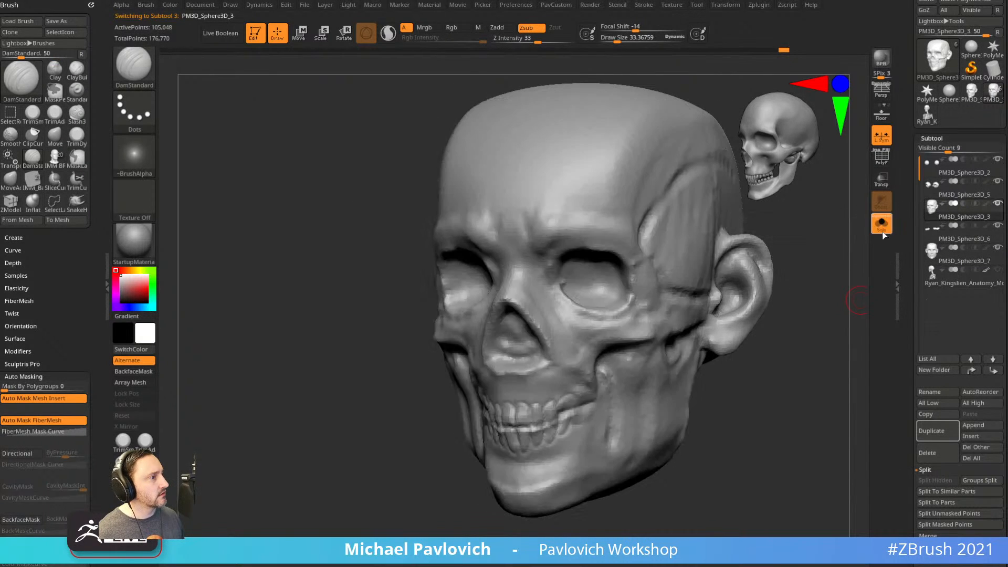
click(958, 259)
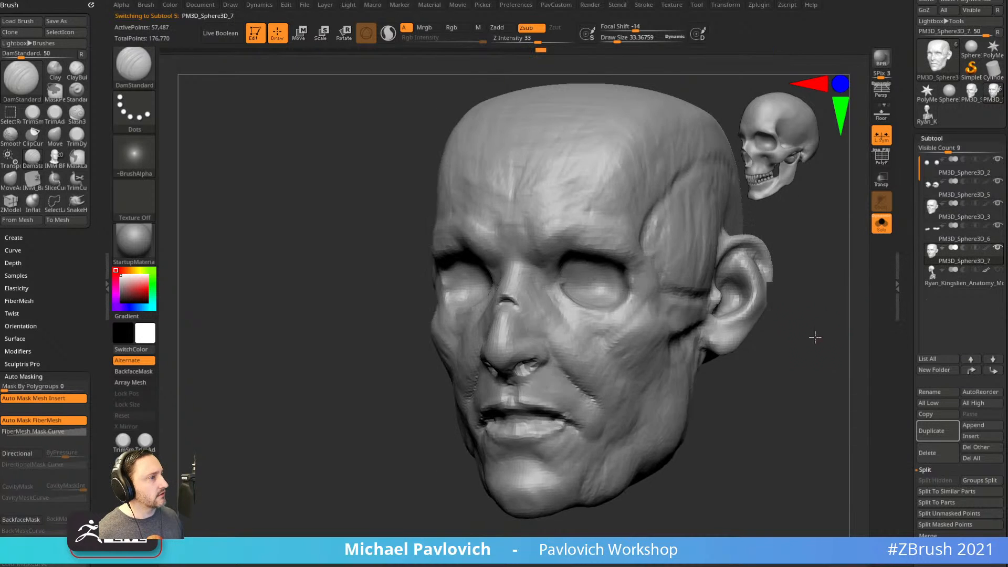
drag(810, 342, 845, 339)
click(883, 226)
Zoom in on the face and pick the Move brush at size about 135.
mouse_move(757, 372)
alt+mouse_down()
mouse_move(754, 342)
mouse_move(765, 366)
alt+mouse_up()
drag(766, 366, 673, 361)
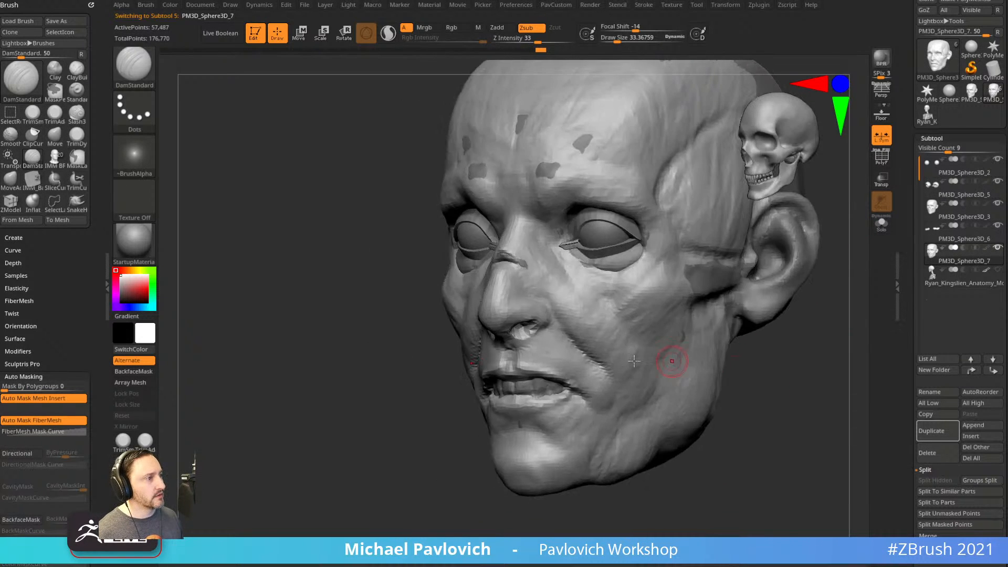
drag(417, 476, 439, 486)
shift+drag(728, 389, 625, 386)
key(s)
click(574, 371)
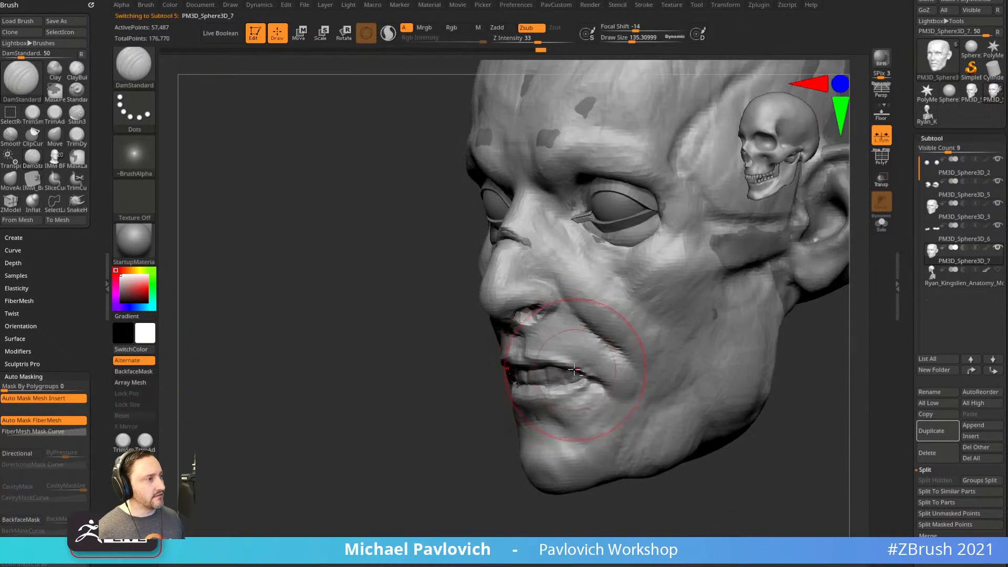
key(b)
key(m)
key(v)
drag(454, 392, 531, 398)
Push the lips with the Move brush at sizes around 99 and 130 from several angles.
key(s)
click(536, 400)
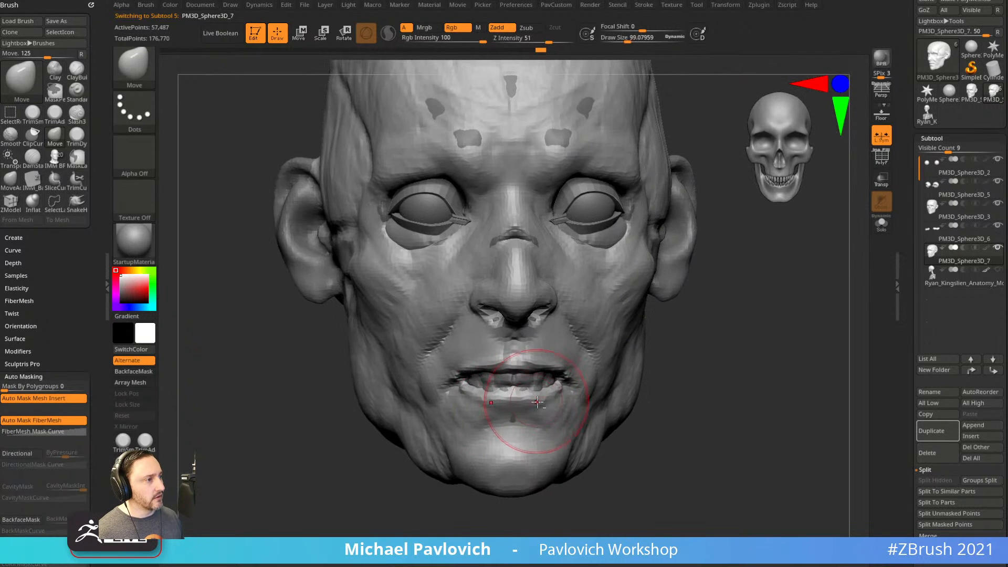
mouse_move(656, 385)
mouse_down()
mouse_move(507, 401)
mouse_move(525, 401)
mouse_up()
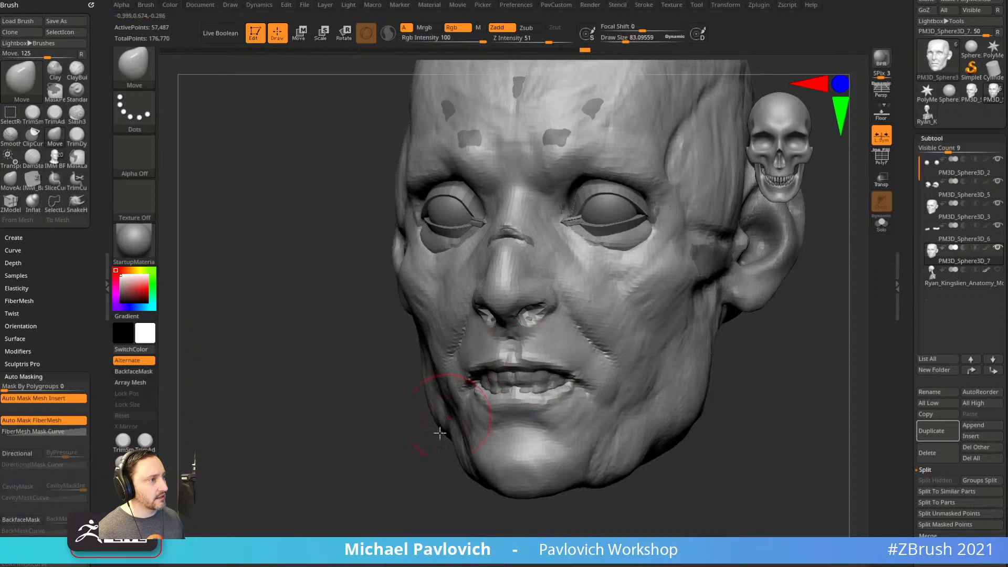
right_drag(480, 385, 428, 386)
drag(449, 466, 471, 399)
key(s)
click(558, 402)
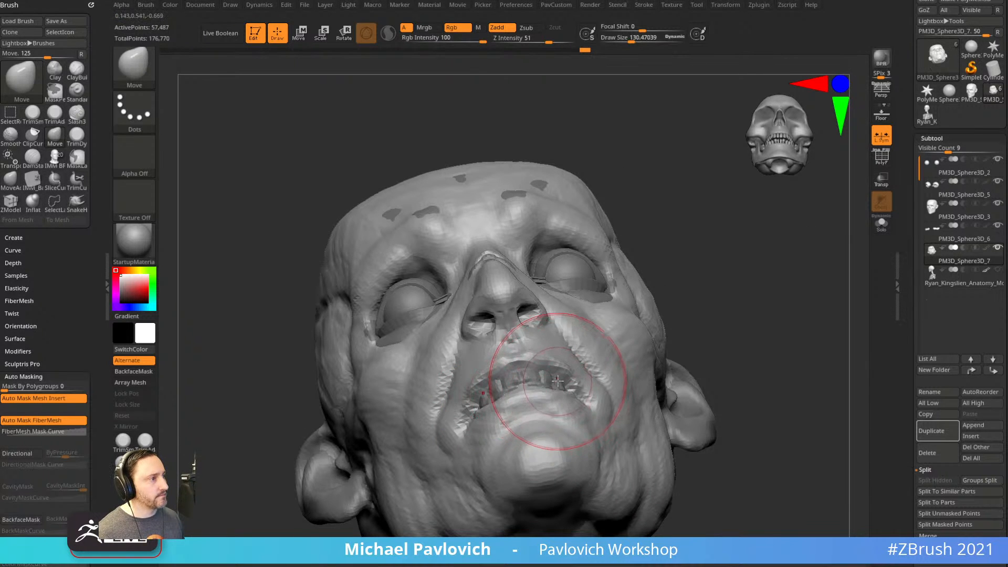
mouse_move(728, 297)
shift+right_down()
mouse_move(711, 374)
mouse_move(670, 432)
shift+right_up()
Shrink the brush to about 24 and DynaMesh the face into a denser mesh.
key(s)
click(694, 374)
key(space)
ctrl+drag(736, 331, 788, 398)
ctrl+right_drag(788, 398, 779, 372)
mouse_move(779, 371)
alt+right_down()
mouse_move(755, 381)
mouse_move(779, 393)
alt+right_up()
mouse_move(779, 392)
right_down()
mouse_move(750, 394)
mouse_move(756, 381)
mouse_move(701, 387)
mouse_move(746, 367)
mouse_move(744, 387)
mouse_move(757, 385)
mouse_move(738, 387)
mouse_move(749, 405)
mouse_move(758, 399)
mouse_move(740, 424)
mouse_move(749, 387)
mouse_move(742, 349)
mouse_move(761, 367)
mouse_move(743, 365)
mouse_move(752, 365)
mouse_move(747, 313)
mouse_move(765, 313)
mouse_move(772, 286)
right_up()
Select the Standard brush at size about 33.
key(s)
click(749, 376)
key(b)
key(s)
key(t)
Carve a brow crease and two vertical creases between the brows with DamStandard.
key(b)
key(d)
key(s)
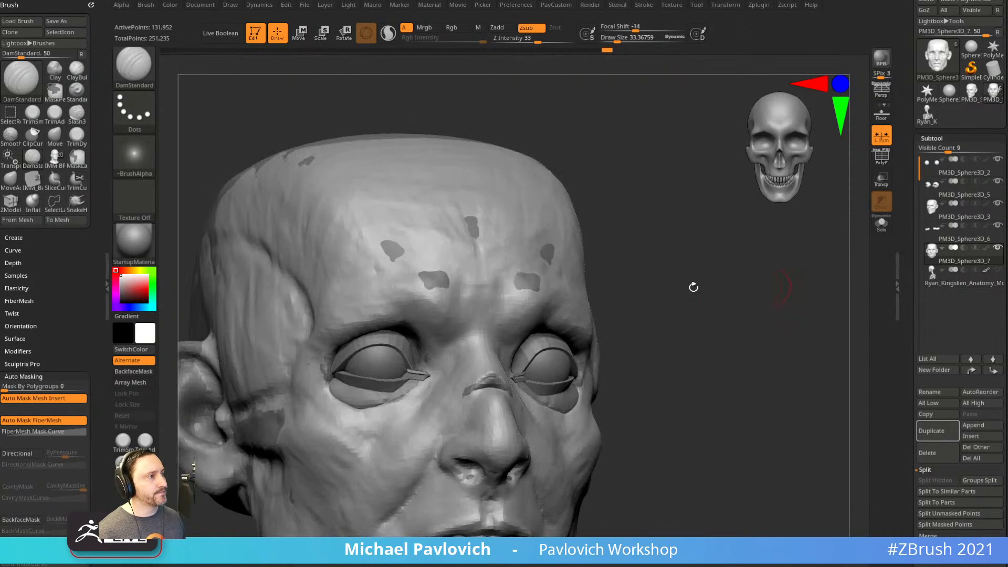
key(s)
drag(472, 342, 468, 326)
mouse_move(657, 235)
alt+right_down()
mouse_move(620, 265)
mouse_move(584, 269)
alt+right_up()
mouse_move(453, 360)
mouse_down()
mouse_move(452, 333)
mouse_move(452, 362)
mouse_up()
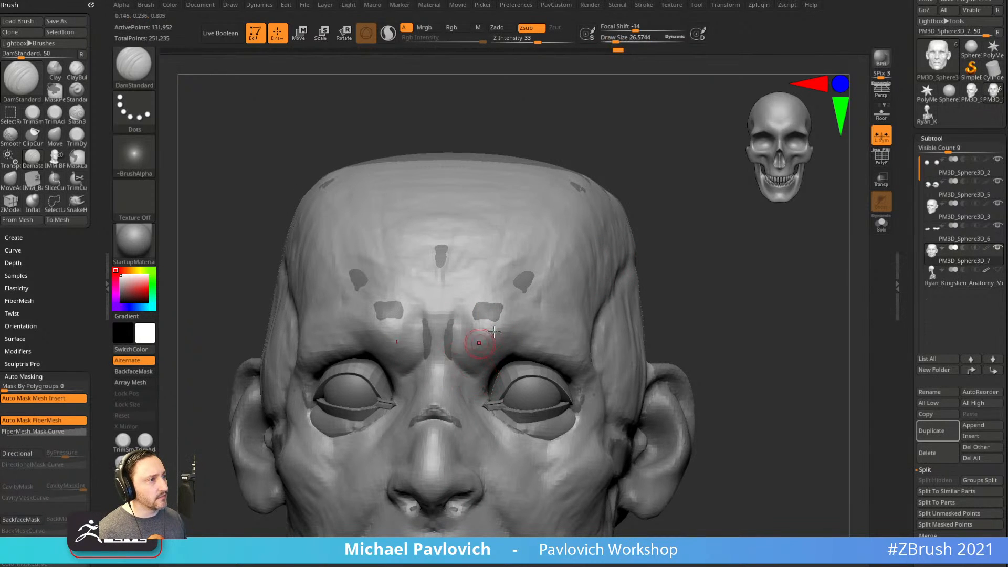
alt+right_drag(683, 306, 670, 257)
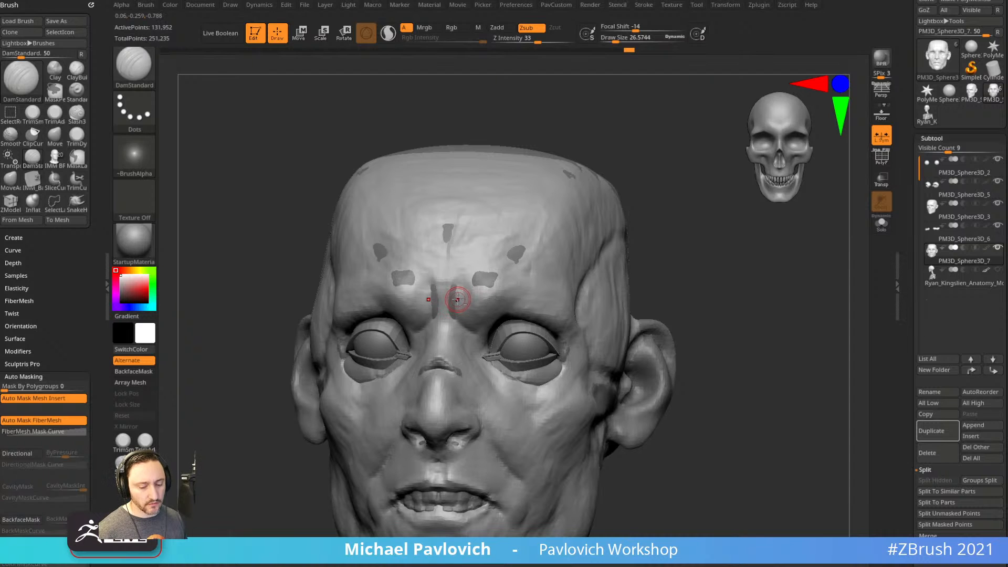
Try ClayBuildup briefly, then return to DamStandard and zoom in on the brow.
key(b)
key(c)
key(b)
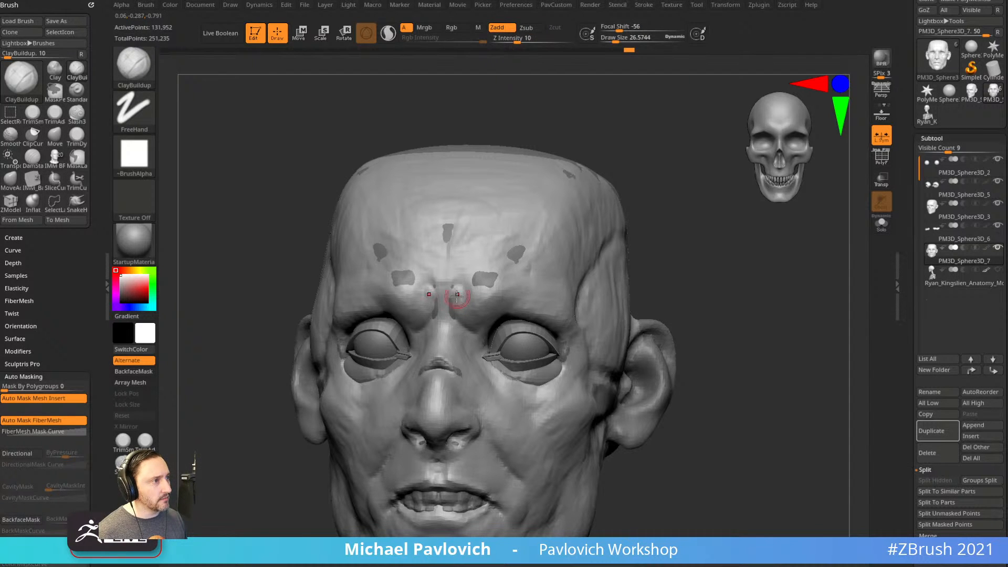
mouse_move(689, 215)
right_down()
mouse_move(665, 210)
mouse_move(637, 235)
right_up()
key(b)
key(d)
key(s)
key(s)
drag(443, 294, 440, 294)
mouse_move(661, 231)
right_down()
mouse_move(662, 218)
mouse_move(645, 231)
right_up()
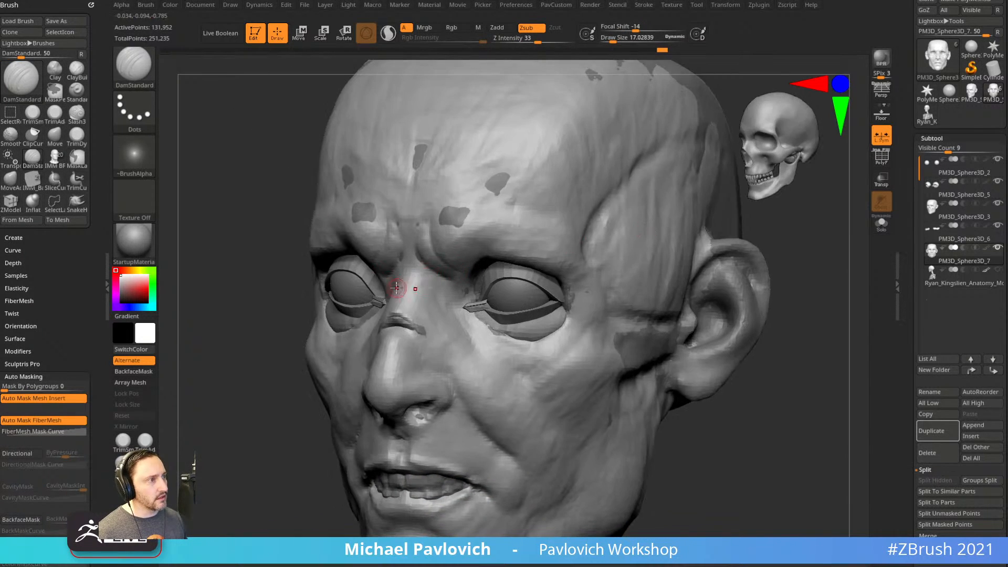
Orbit around the head and try a crease along the lower eyelids, then undo it.
right_drag(316, 355, 333, 293)
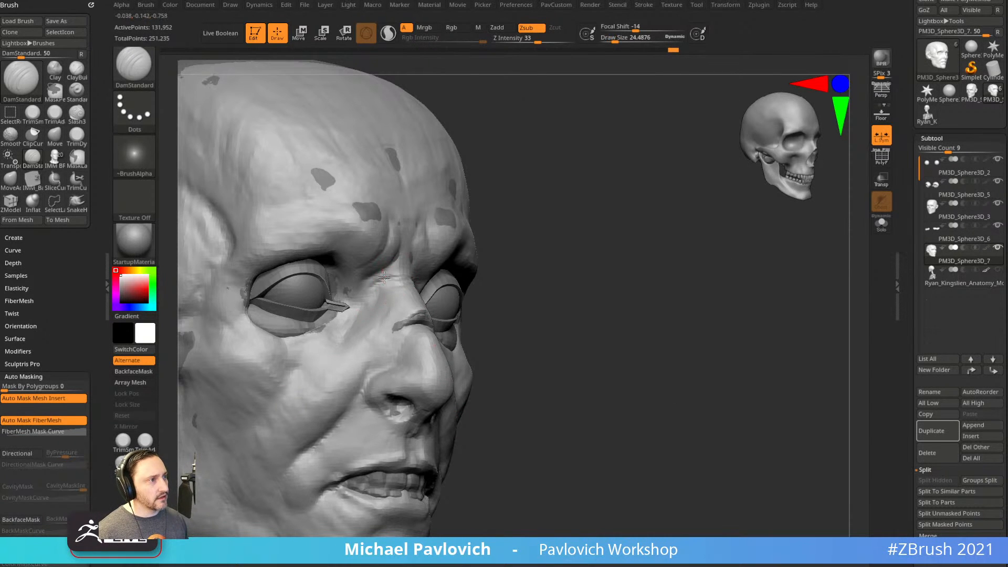
right_drag(550, 252, 433, 282)
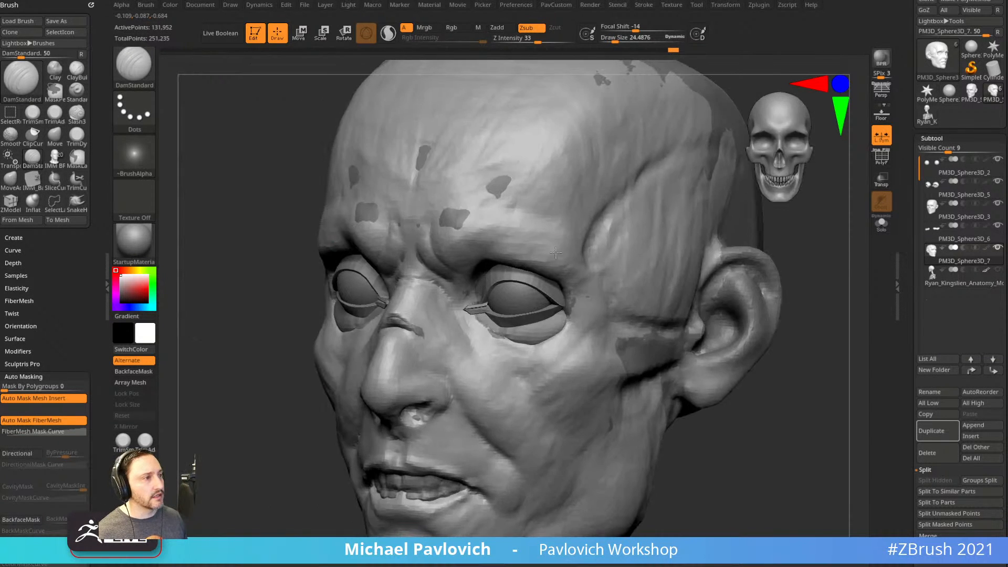
right_drag(774, 401, 457, 314)
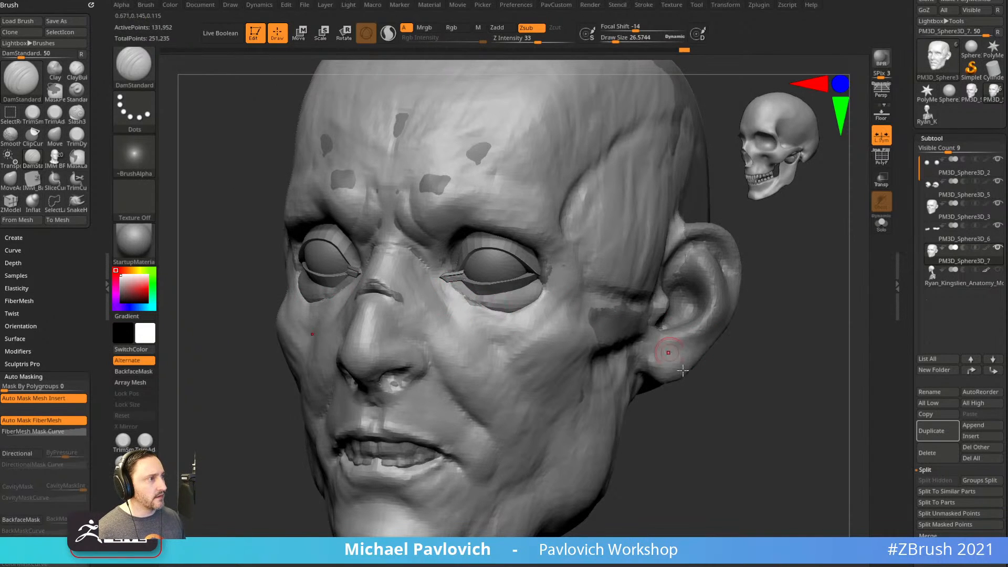
right_drag(658, 340, 525, 317)
mouse_move(483, 309)
mouse_down()
mouse_move(543, 281)
mouse_move(465, 312)
mouse_up()
key(ctrl+z)
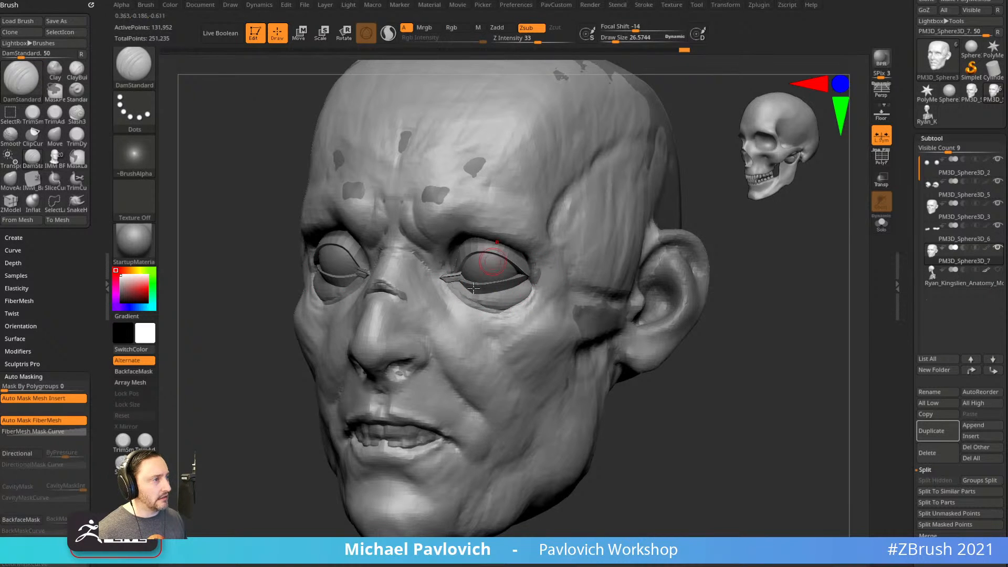
right_drag(488, 264, 633, 399)
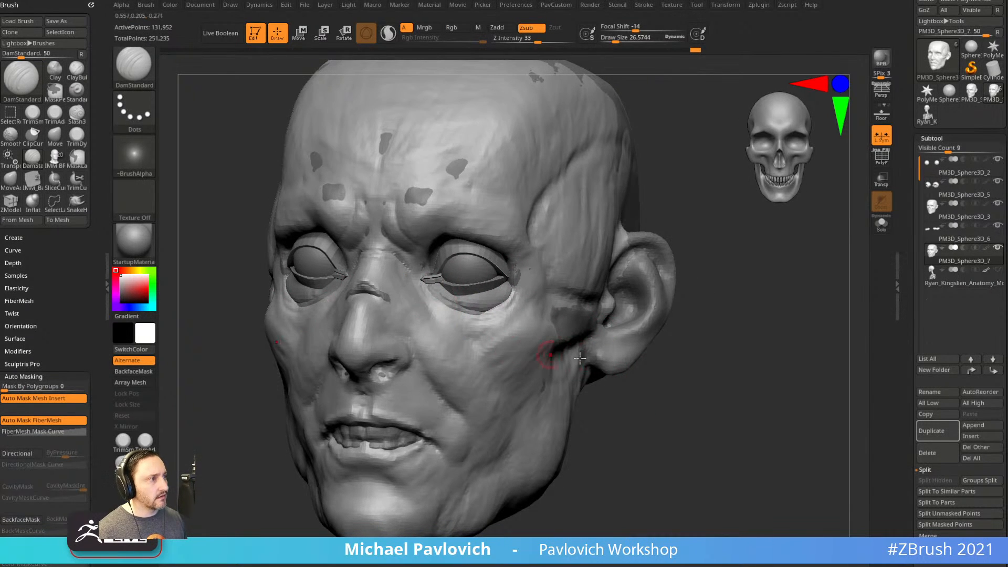
right_drag(550, 355, 630, 358)
Pick ClayBuildup and inspect the head from three-quarter left, right and side views.
key(b)
key(c)
key(b)
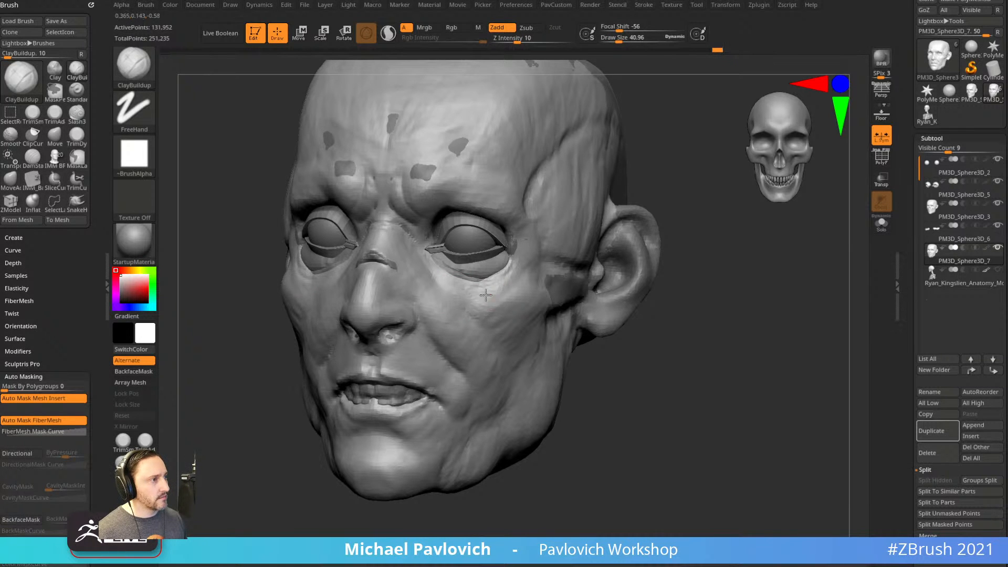
right_drag(591, 332, 513, 309)
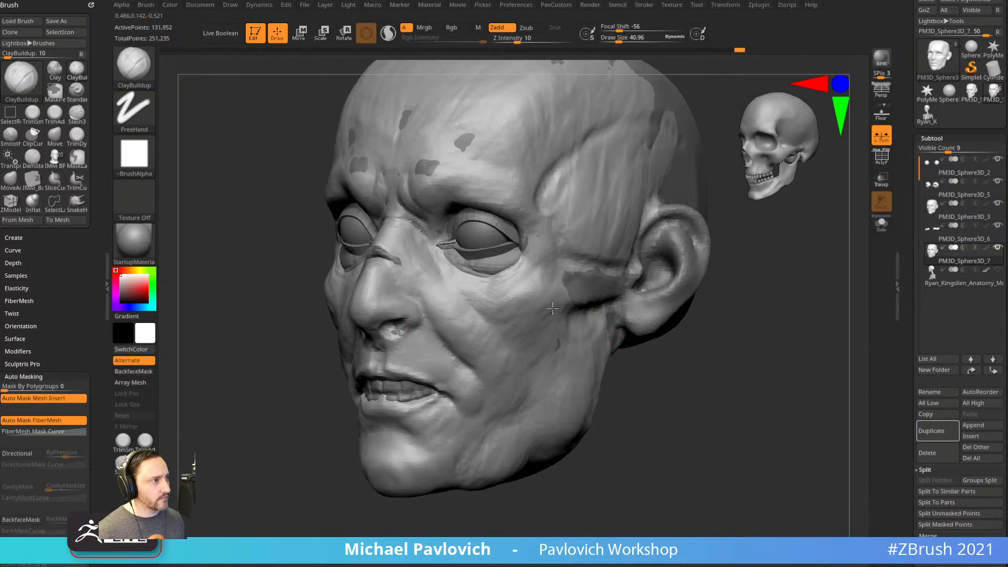
mouse_move(539, 323)
right_down()
mouse_move(684, 351)
mouse_move(687, 373)
mouse_move(681, 352)
mouse_move(676, 367)
mouse_move(529, 354)
mouse_move(664, 356)
mouse_move(639, 364)
mouse_move(654, 350)
mouse_move(367, 482)
mouse_move(406, 381)
mouse_move(666, 360)
mouse_move(630, 405)
mouse_move(719, 236)
mouse_move(684, 246)
mouse_move(681, 232)
mouse_move(642, 249)
right_up()
mouse_move(722, 258)
right_down()
mouse_move(716, 264)
mouse_move(717, 253)
right_up()
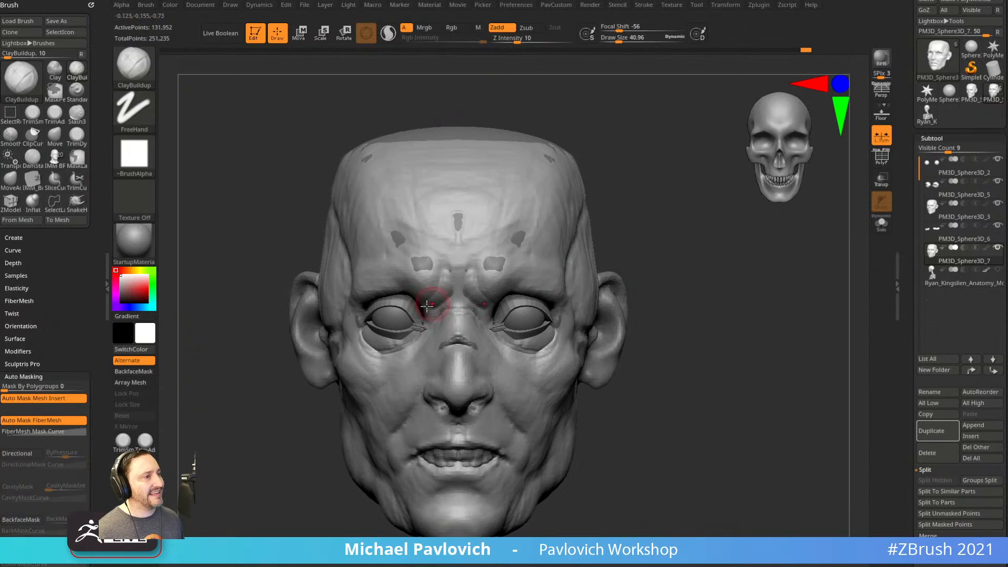
Select the eyelid subtool with the Move brush, briefly checking the eyeball with the gizmo.
alt+click(418, 316)
key(b)
key(m)
key(v)
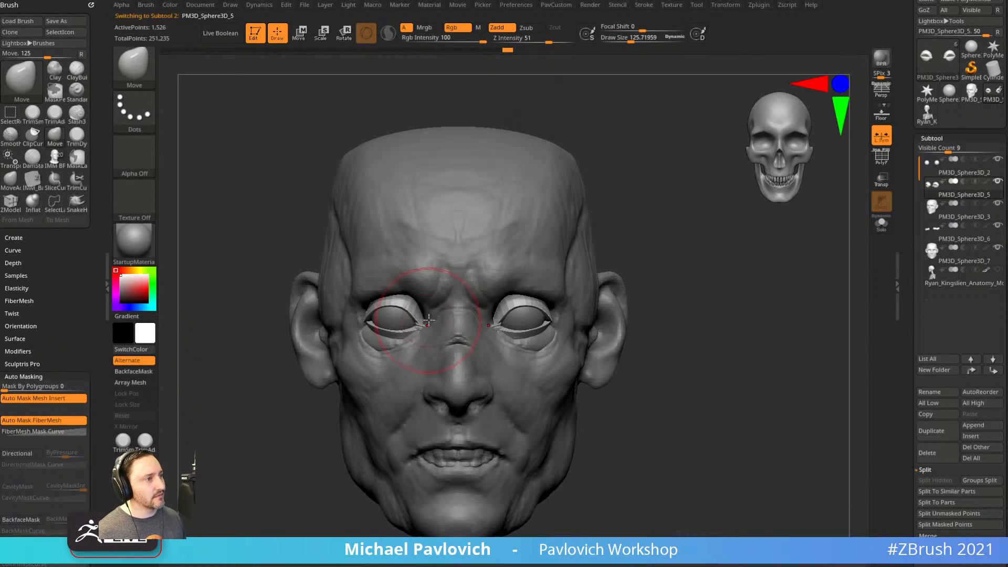
alt+click(398, 325)
key(w)
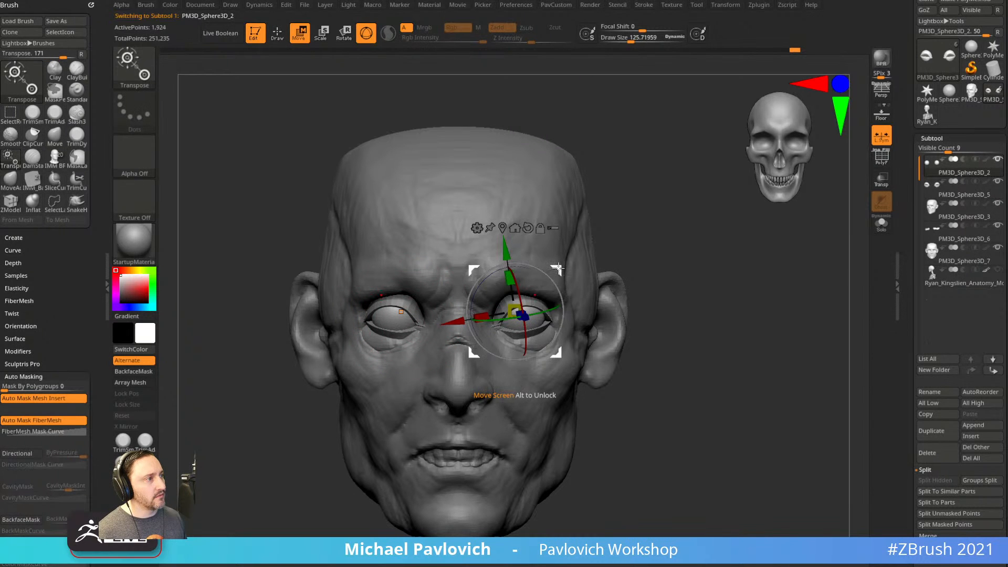
key(q)
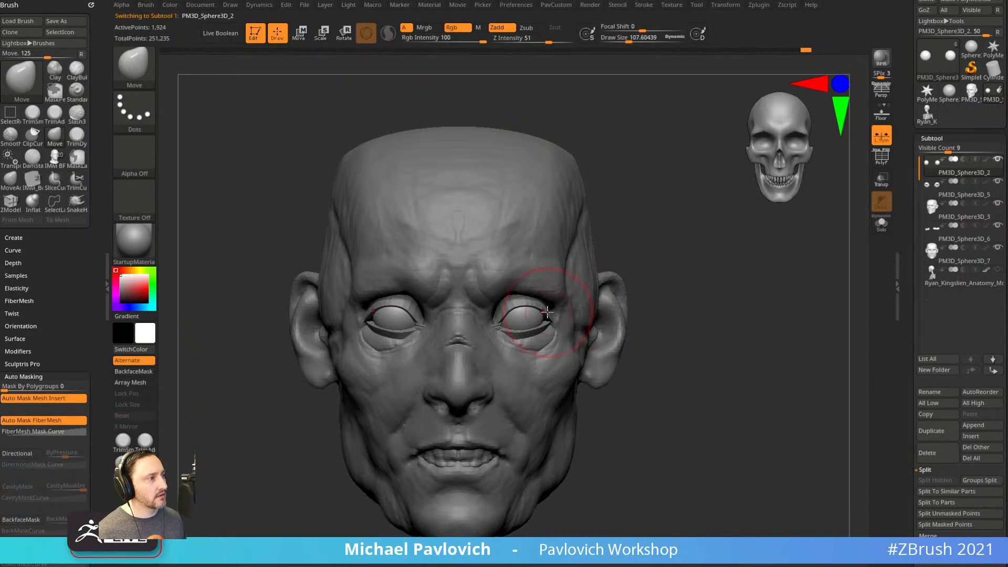
alt+click(554, 316)
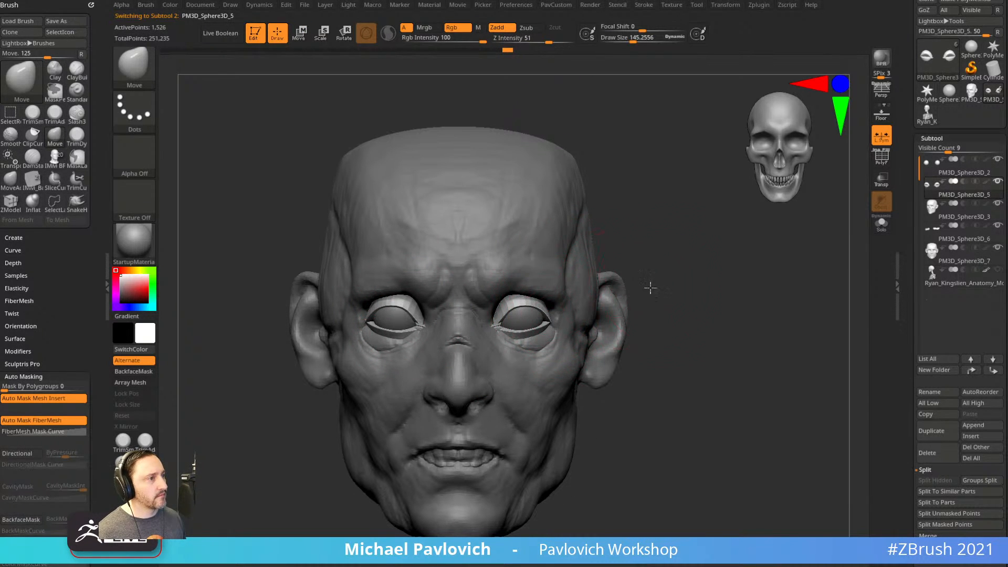
With a smaller Move brush, nudge the eyelid corners into place from several angles.
drag(658, 287, 554, 321)
shift+drag(406, 413, 567, 363)
key(s)
drag(544, 322, 552, 317)
mouse_move(653, 280)
alt+mouse_down()
mouse_move(664, 300)
mouse_move(622, 310)
alt+mouse_up()
key(s)
drag(573, 331, 541, 334)
key(s)
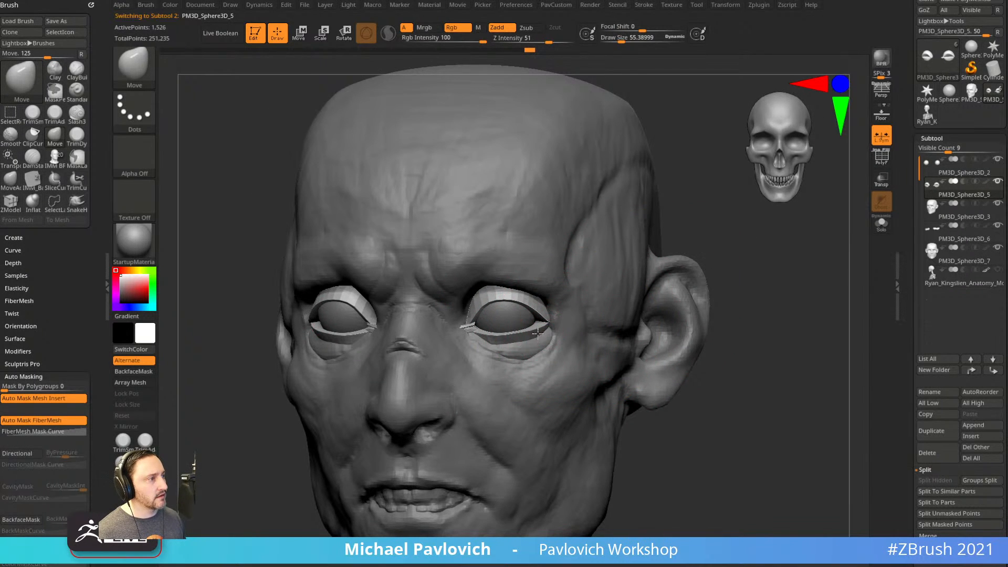
shift+drag(642, 259, 560, 322)
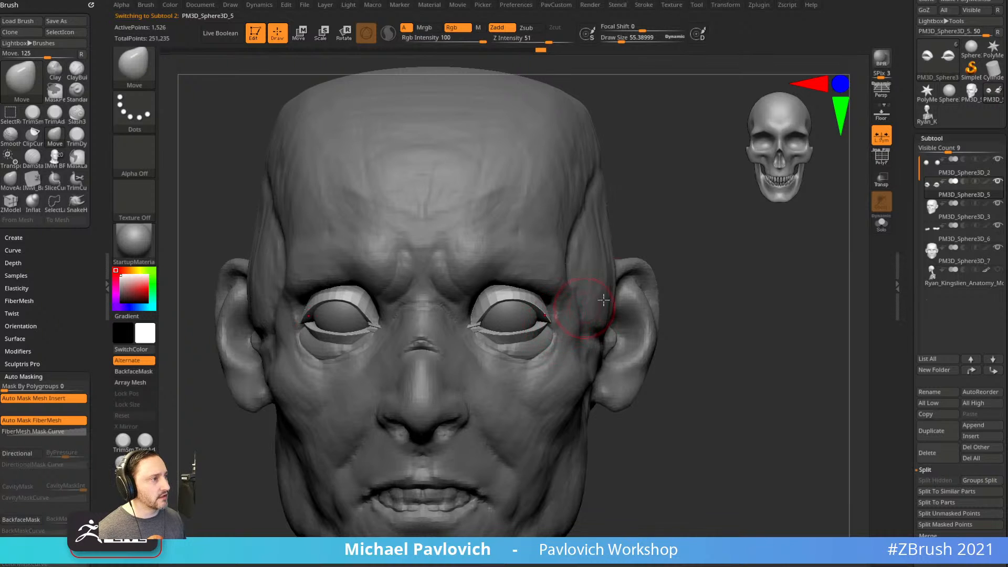
drag(677, 297, 530, 336)
shift+drag(369, 427, 353, 468)
alt+drag(669, 279, 676, 301)
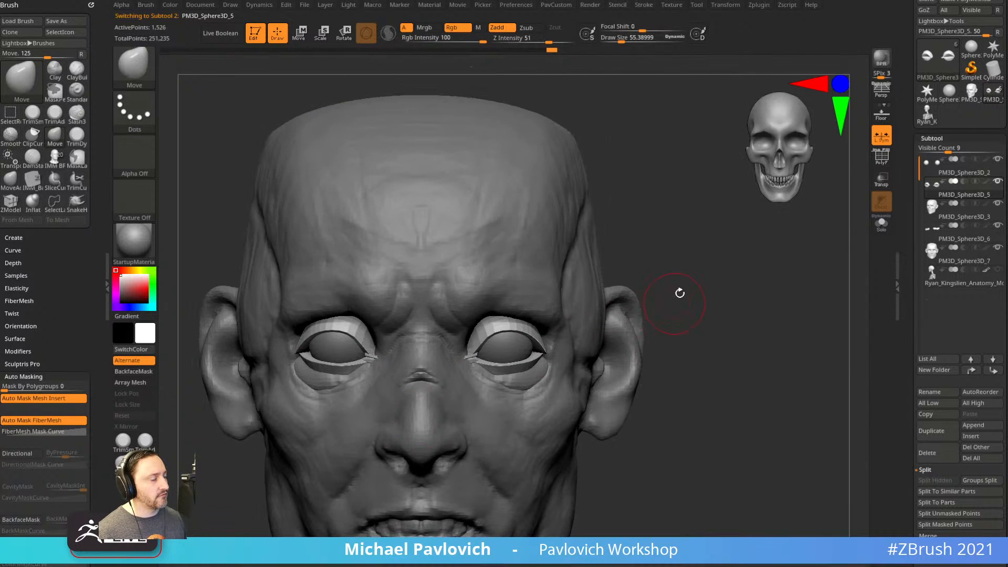
alt+drag(739, 268, 779, 313)
Crease the eyelid polygroup borders with Crease PG, checking the polygroups in wireframe.
key(grave)
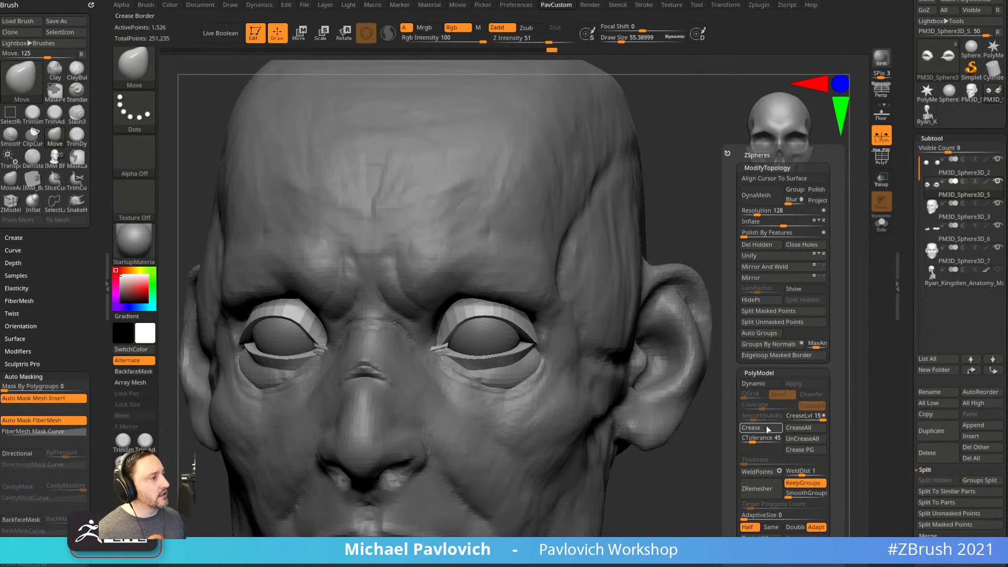
click(789, 451)
key(shift+f)
drag(804, 248, 800, 226)
alt+drag(799, 227, 787, 257)
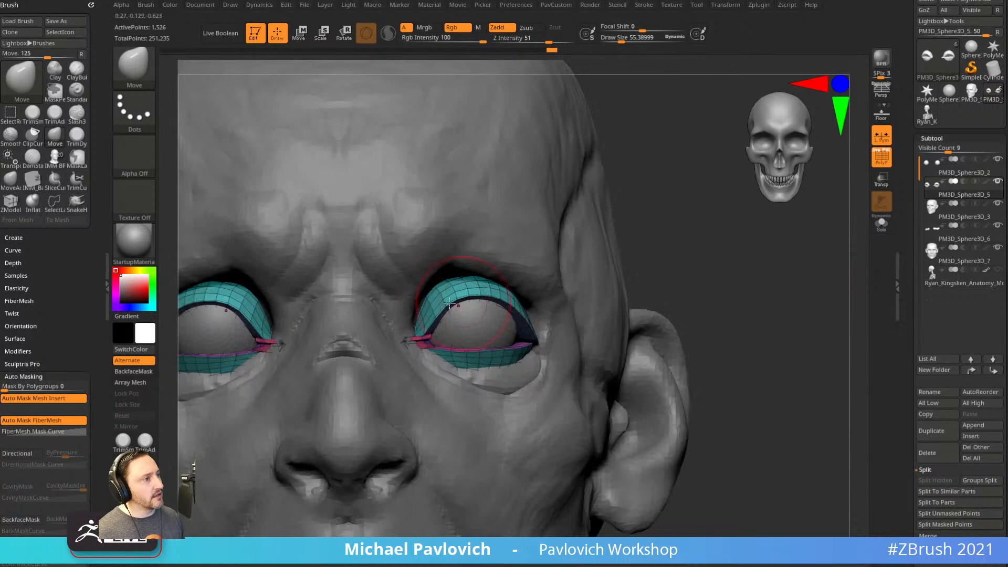
drag(769, 317, 798, 310)
key(grave)
click(805, 449)
click(879, 159)
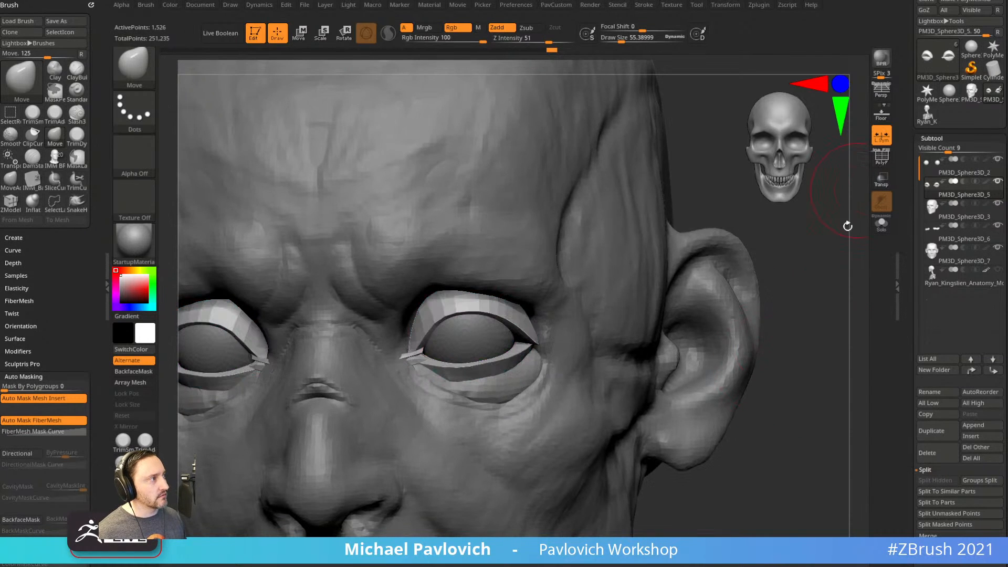
Subdivide the eyelid mesh twice and shrink the brush to about 36.
key(ctrl+d)
key(ctrl+d)
key(s)
drag(804, 348, 780, 350)
Puff up the inner eyelid corner with the Inflat brush, then enlarge the brush to about 130.
key(b)
key(i)
key(n)
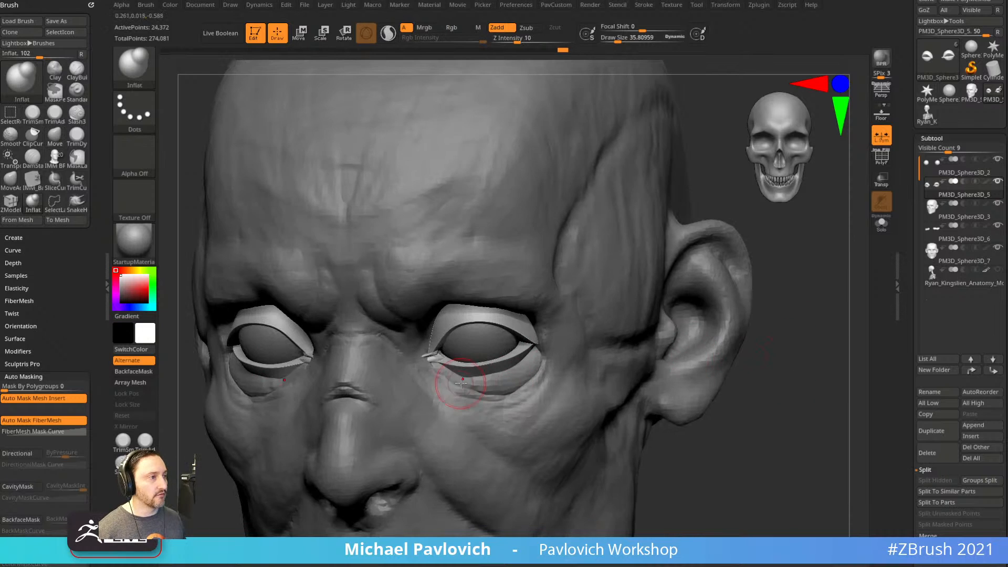
drag(430, 359, 435, 361)
alt+drag(749, 393, 747, 320)
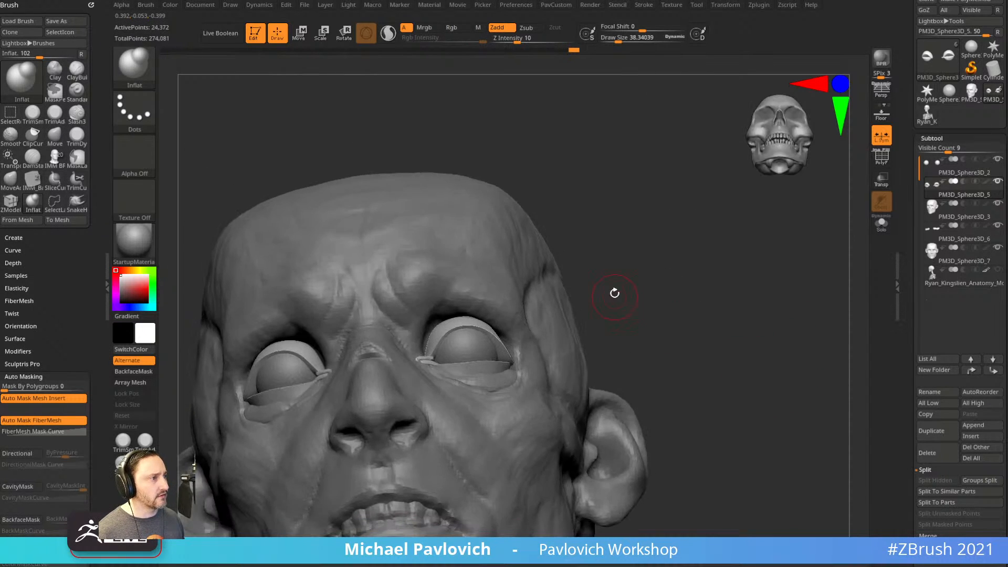
alt+drag(613, 298, 609, 316)
key(s)
drag(533, 360, 546, 361)
Reposition the eyeball with the Transpose gizmo, resetting it to the axes first.
key(b)
key(m)
key(v)
alt+click(499, 344)
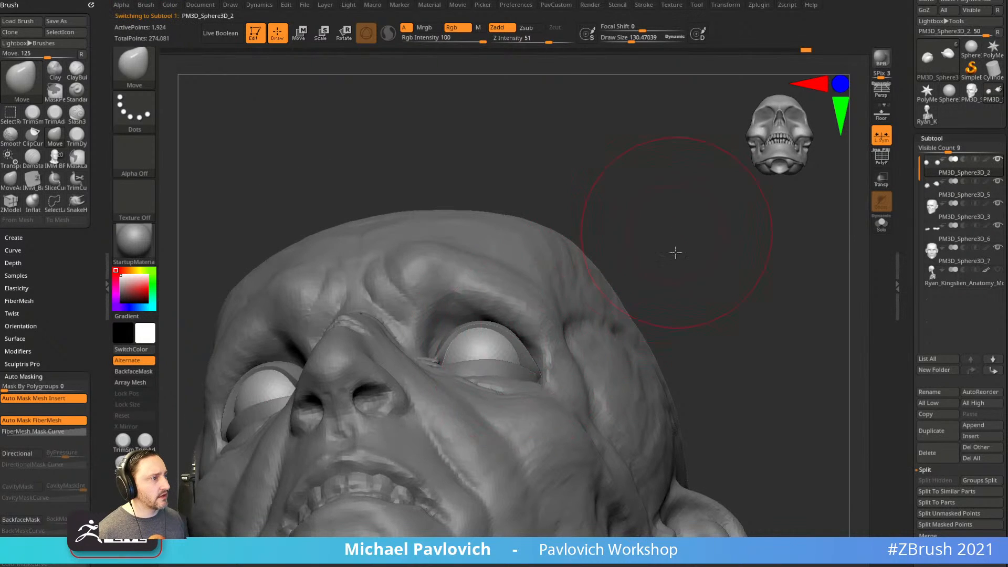
shift+drag(675, 232, 672, 239)
key(w)
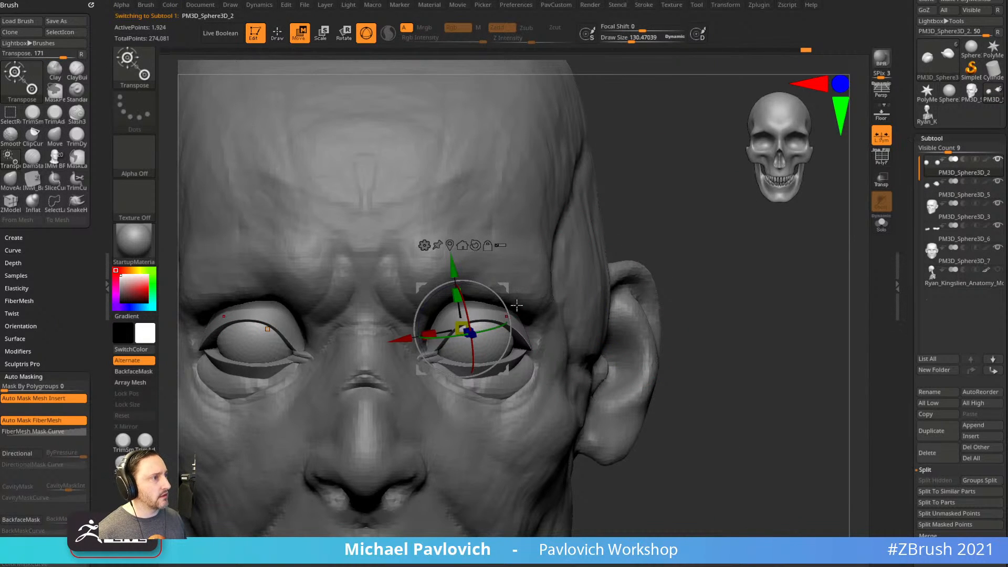
click(474, 246)
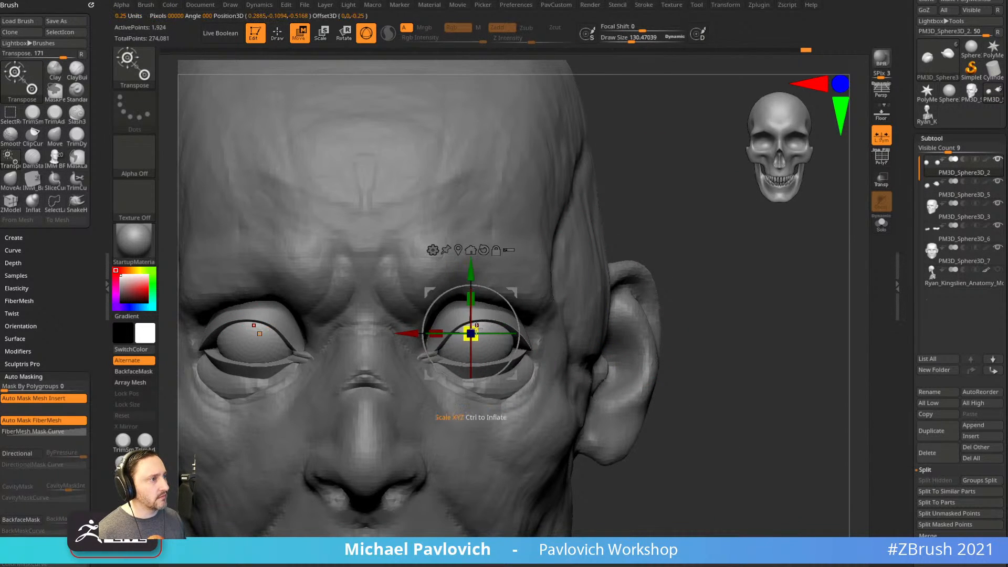
drag(628, 238, 613, 227)
key(q)
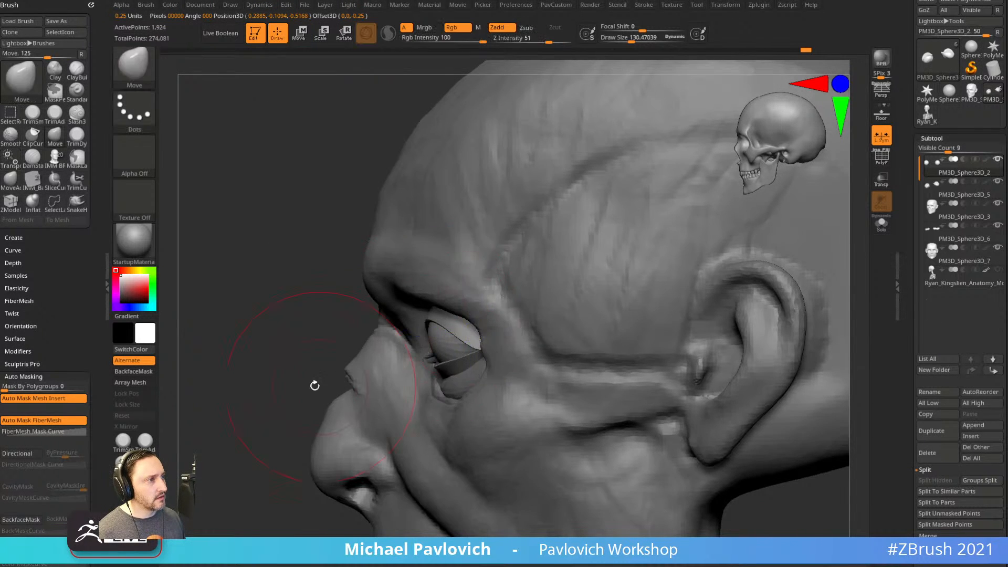
shift+drag(328, 383, 473, 334)
key(w)
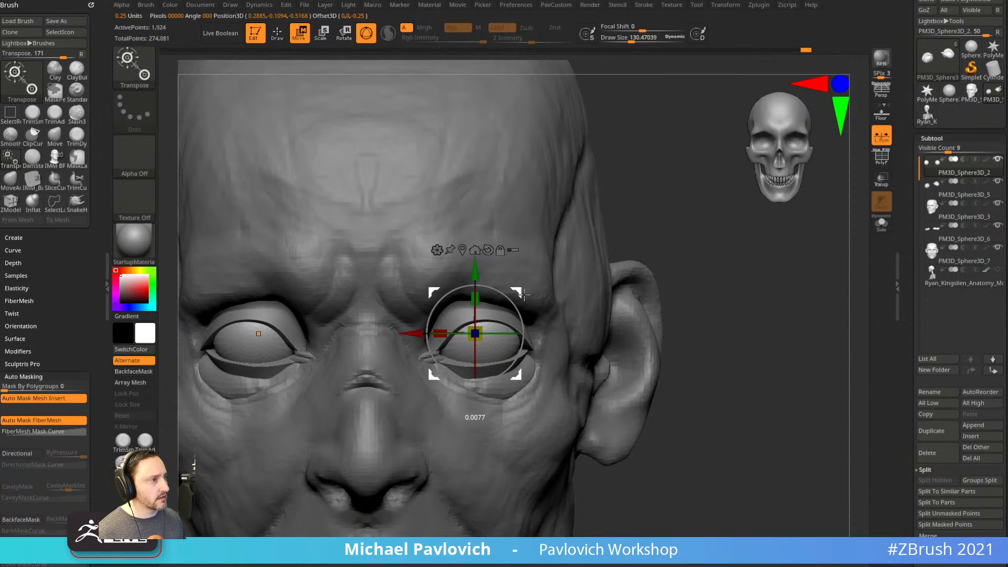
key(q)
drag(704, 281, 700, 221)
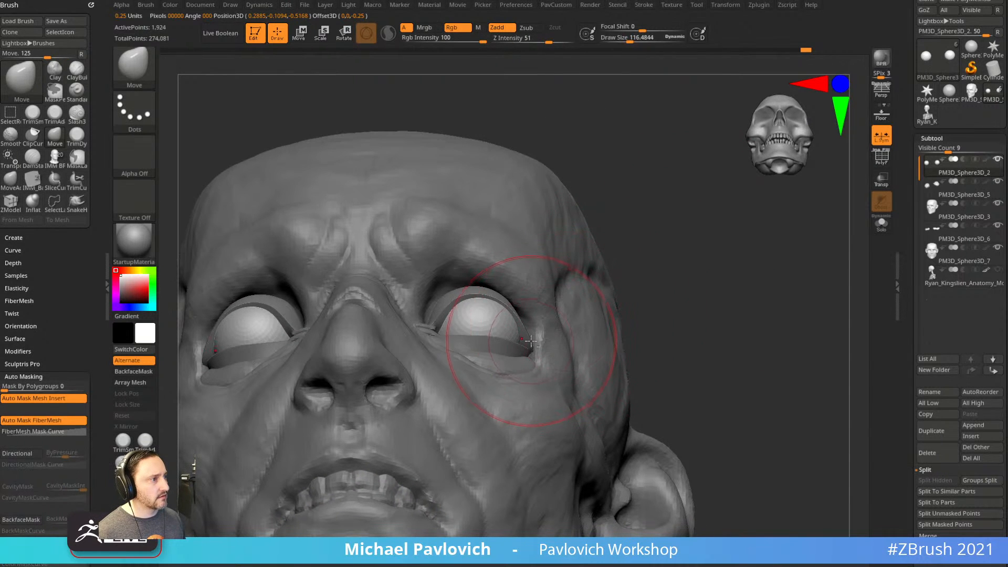
On the eyelid subtool, pull the outer eyelid corner into place with the Move brush.
alt+click(529, 344)
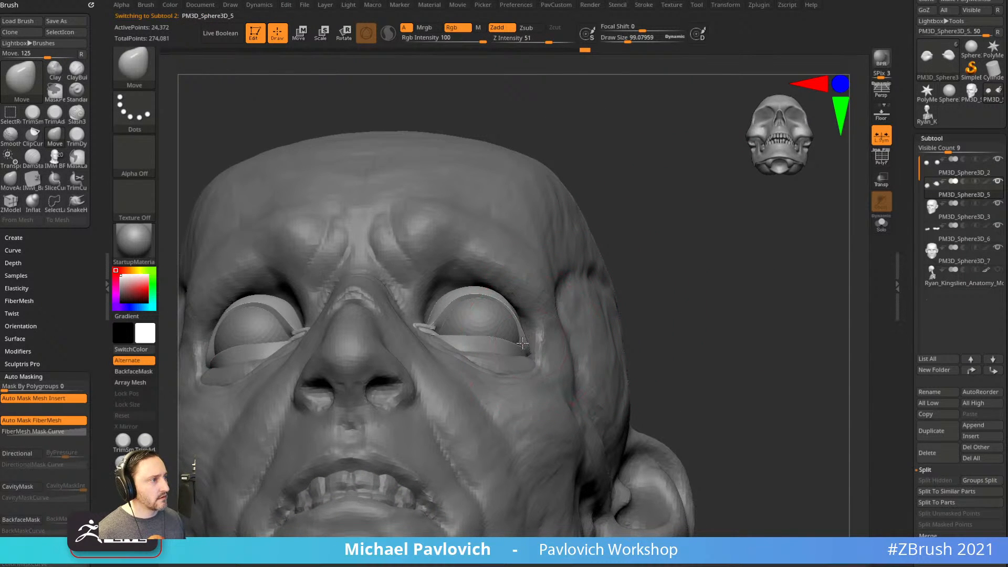
drag(622, 273, 634, 311)
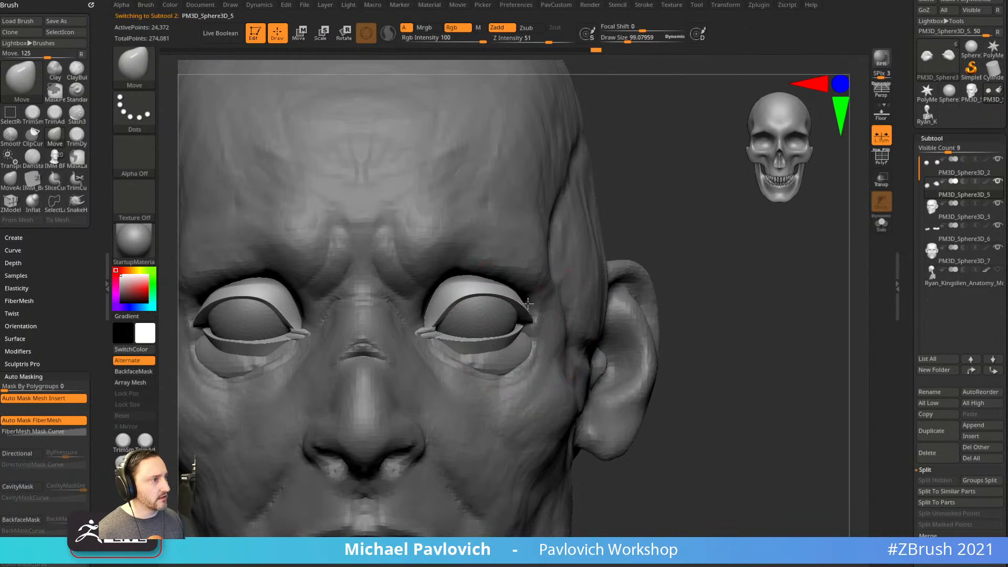
key(ctrl)
drag(647, 259, 637, 218)
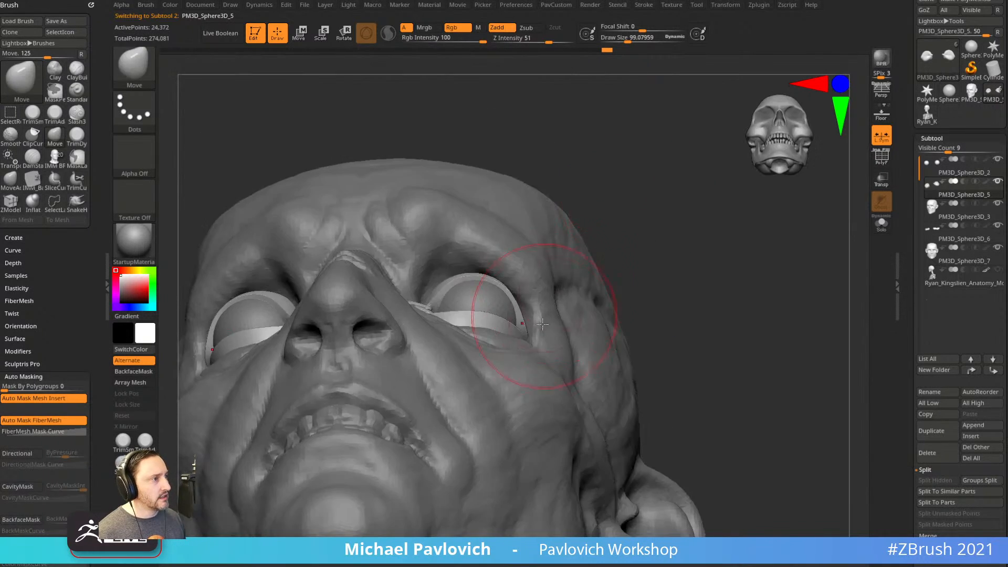
drag(520, 322, 527, 316)
mouse_move(675, 271)
mouse_down()
mouse_move(691, 320)
mouse_move(707, 315)
mouse_move(688, 302)
mouse_move(723, 286)
mouse_up()
key(b)
key(s)
key(t)
Adjust the eyeball again with the gizmo, then try and undo a Standard bulge on the outer eyelid.
alt+click(538, 317)
key(w)
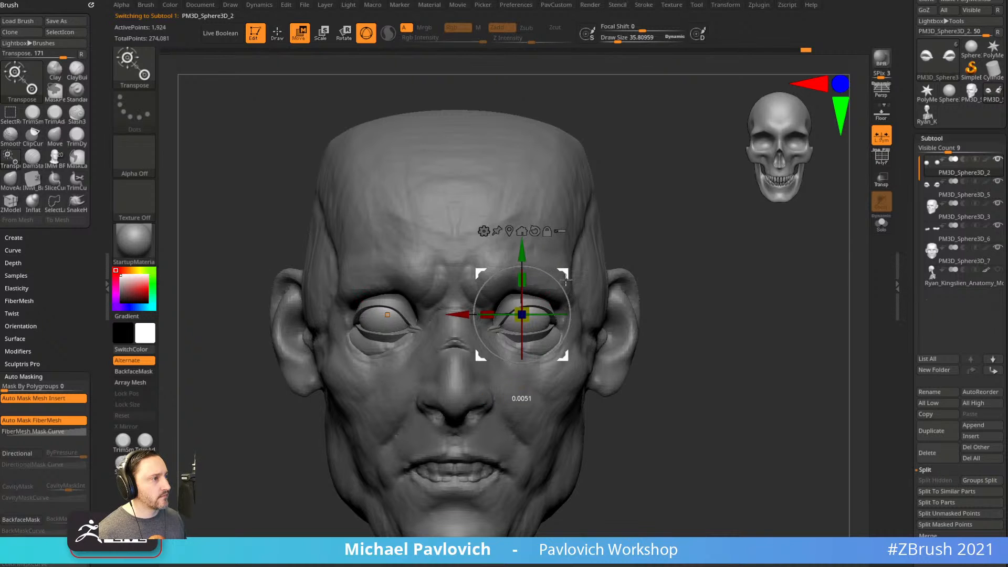
key(q)
drag(680, 253, 634, 242)
alt+click(560, 310)
mouse_move(568, 316)
mouse_down()
mouse_move(565, 334)
mouse_move(565, 307)
mouse_move(571, 316)
mouse_up()
key(ctrl+z)
key(s)
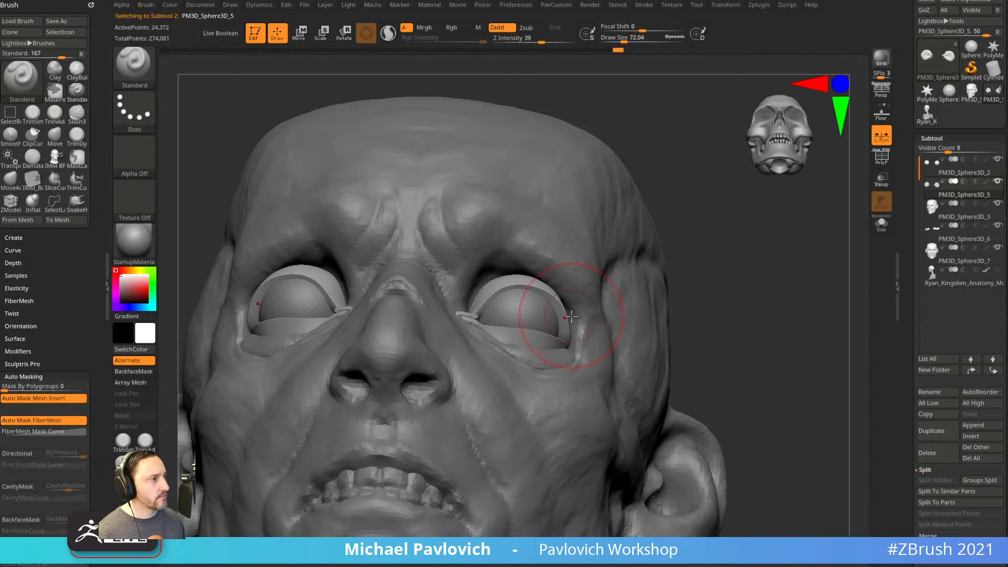
On PM3D_Sphere3D_7, push the brow edge into shape with a Move brush of about 130.
key(b)
key(m)
key(v)
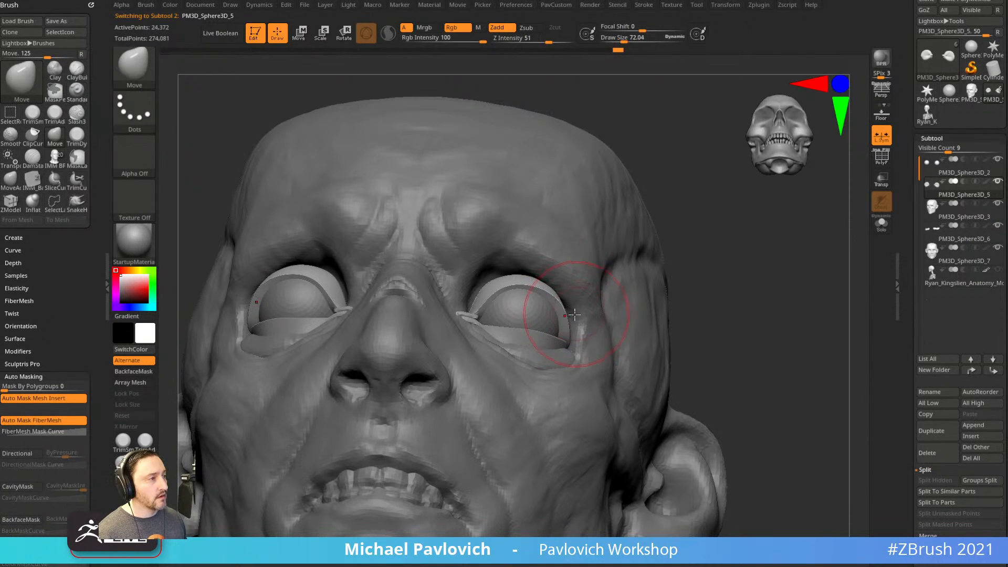
mouse_move(694, 336)
alt+mouse_down()
mouse_move(693, 309)
mouse_move(694, 337)
alt+mouse_up()
alt+click(589, 299)
key(s)
mouse_move(586, 295)
mouse_down()
mouse_move(595, 296)
mouse_move(576, 286)
mouse_move(578, 298)
mouse_up()
Pick PM3D_Sphere3D_7 with a smaller Standard brush and frame the nose up close.
alt+click(585, 303)
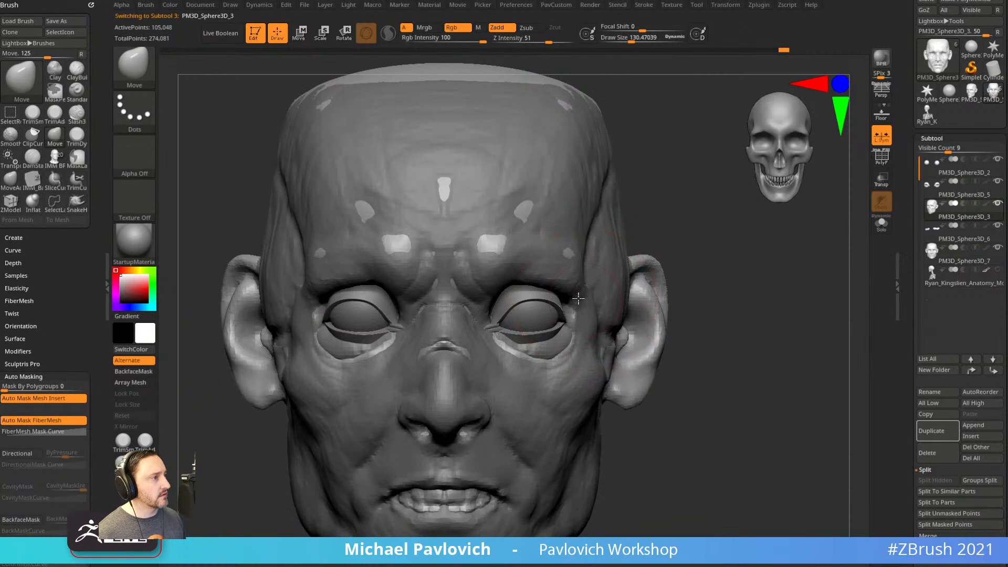
mouse_move(717, 264)
alt+mouse_down()
mouse_move(686, 273)
mouse_move(701, 300)
alt+mouse_up()
key(b)
key(s)
key(t)
drag(751, 299, 645, 291)
key(s)
shift+drag(741, 390, 724, 371)
alt+click(574, 367)
alt+drag(663, 382, 678, 399)
drag(646, 358, 672, 356)
drag(751, 278, 760, 290)
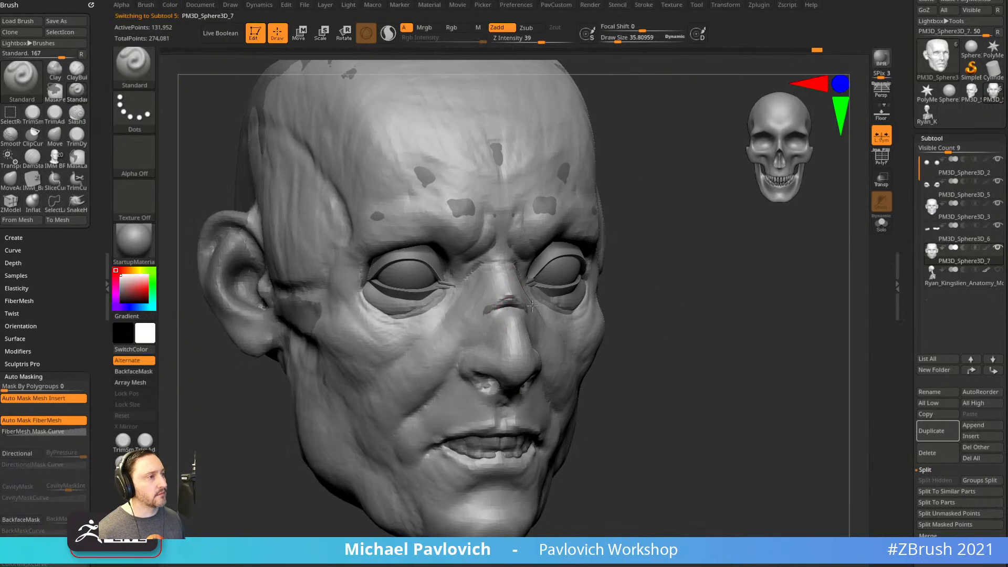
Carve a ragged hollow along the side of the nose, checking it from profile and front.
drag(511, 315, 508, 332)
drag(661, 310, 606, 304)
drag(733, 310, 694, 336)
shift+drag(347, 400, 475, 343)
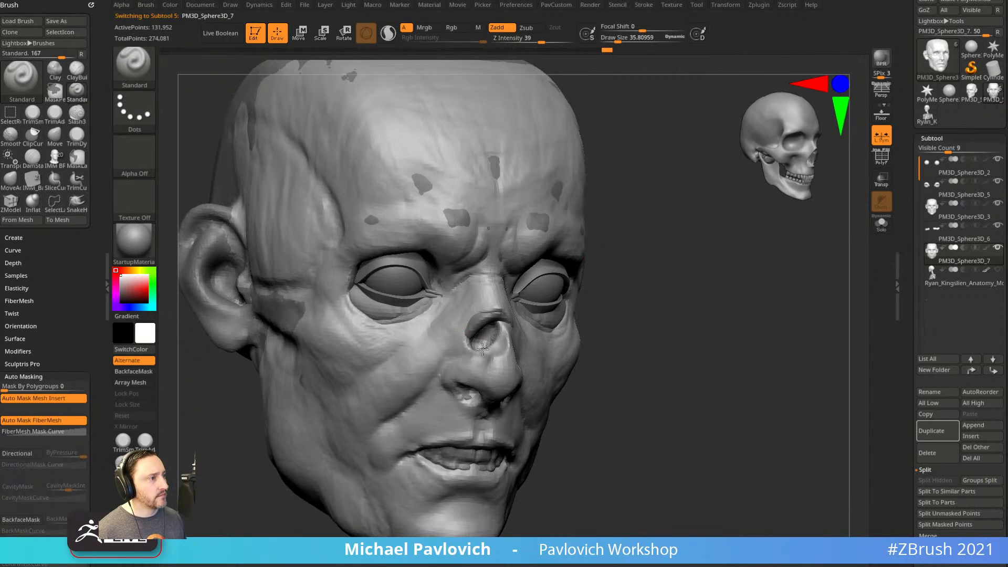
drag(583, 305, 540, 324)
mouse_move(660, 266)
mouse_down()
mouse_move(730, 311)
mouse_move(506, 325)
mouse_move(559, 314)
mouse_move(495, 345)
mouse_up()
key(bracketright)
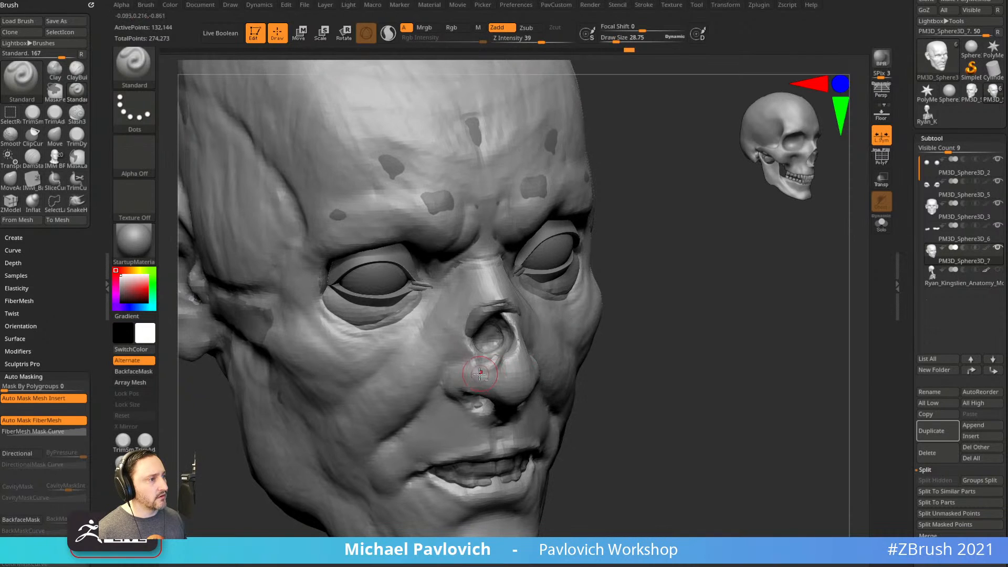
right_drag(504, 374, 509, 365)
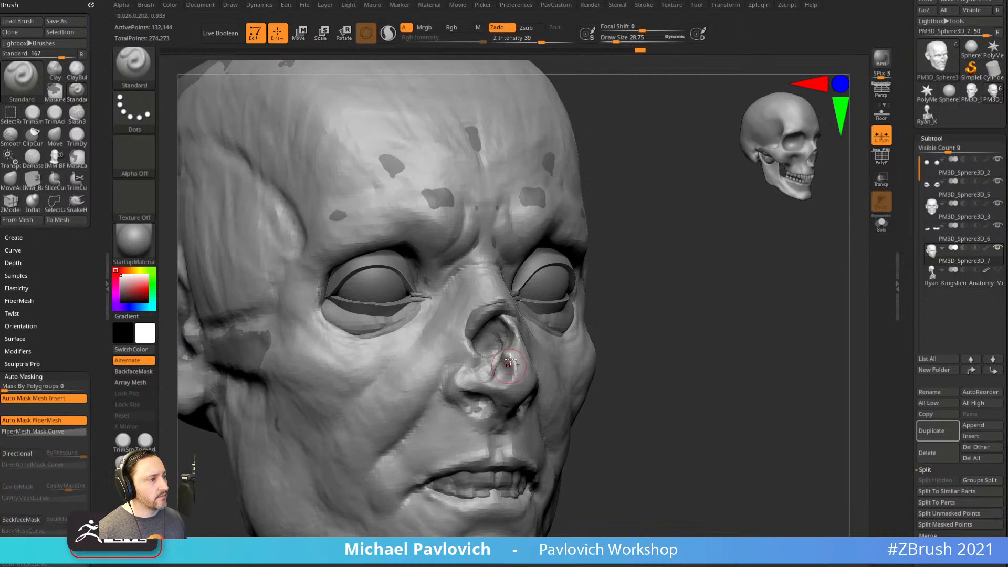
right_drag(536, 326, 581, 324)
mouse_move(819, 362)
shift+right_down()
mouse_move(746, 369)
mouse_move(745, 389)
mouse_move(734, 364)
mouse_move(736, 378)
mouse_move(751, 369)
mouse_move(705, 369)
mouse_move(767, 353)
mouse_move(755, 347)
shift+right_up()
right_drag(755, 346, 646, 342)
Tear an open wound into the cheek on PM3D_Sphere3D_7, raising a ridge and deepening the hole.
alt+click(793, 303)
alt+right_drag(812, 331, 684, 351)
right_drag(733, 323, 754, 231)
ctrl+right_drag(754, 231, 765, 295)
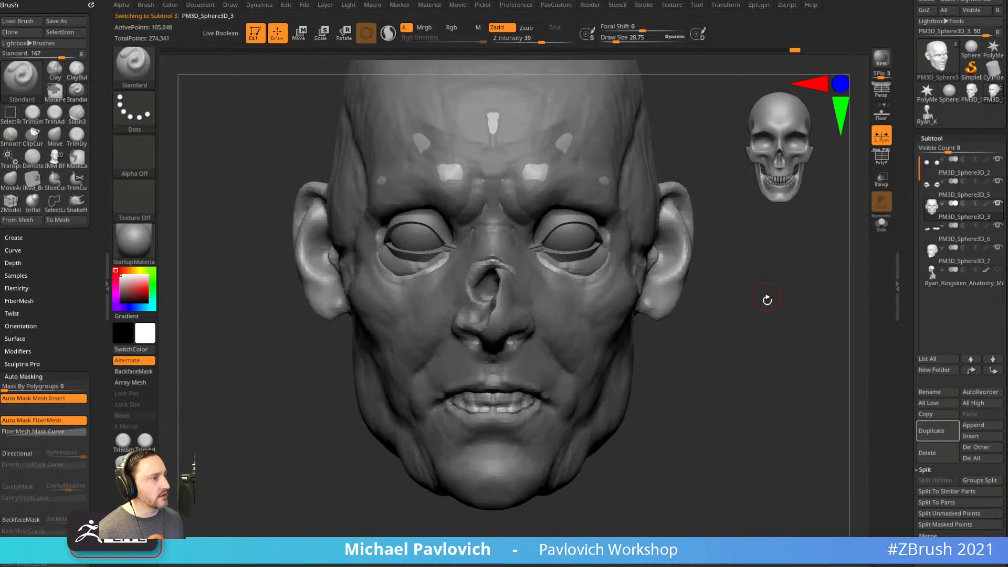
alt+click(633, 367)
alt+right_drag(701, 391, 675, 310)
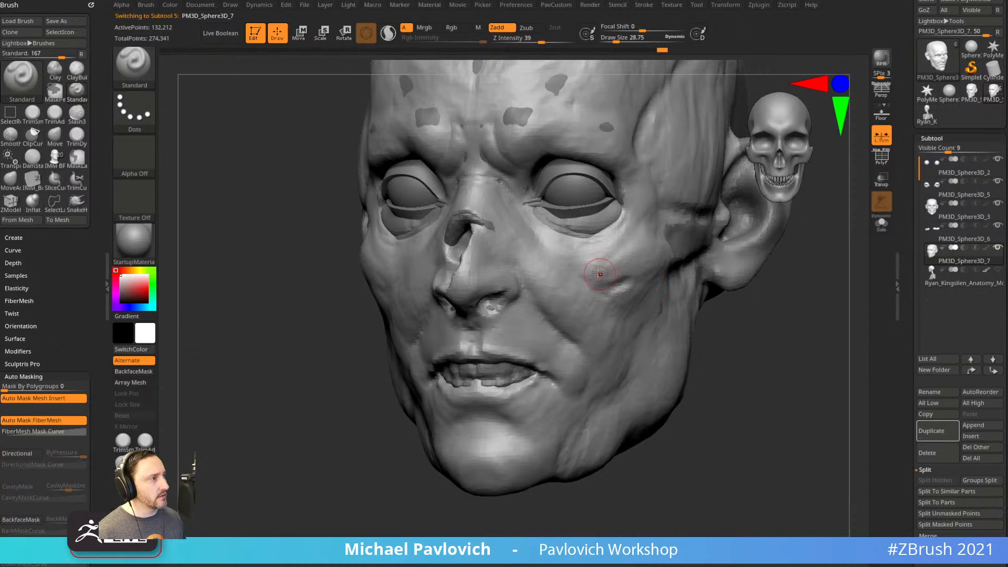
right_drag(732, 256, 772, 291)
right_drag(693, 298, 625, 326)
right_drag(733, 237, 736, 268)
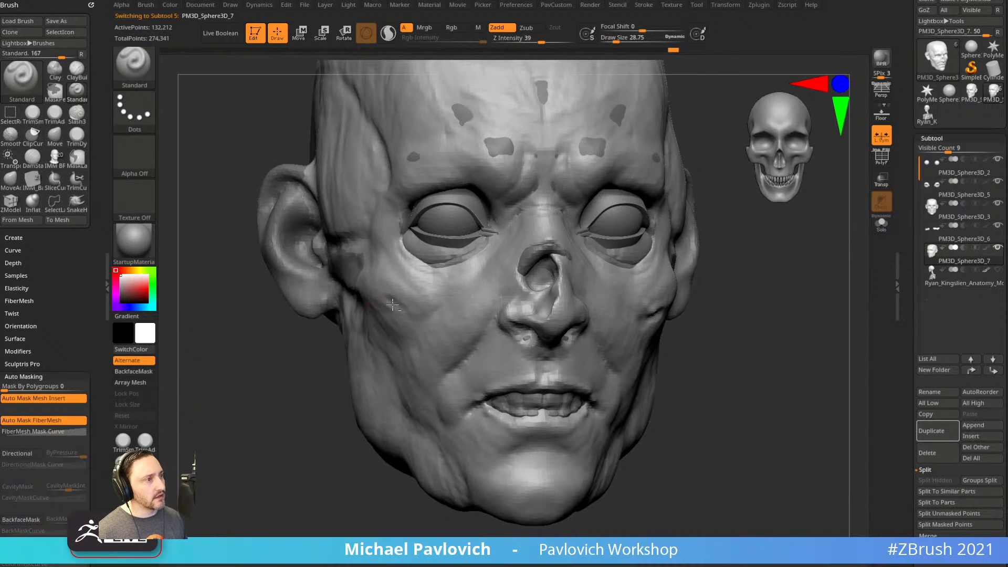
mouse_move(400, 313)
mouse_down()
mouse_move(417, 314)
mouse_move(403, 302)
mouse_move(434, 288)
mouse_up()
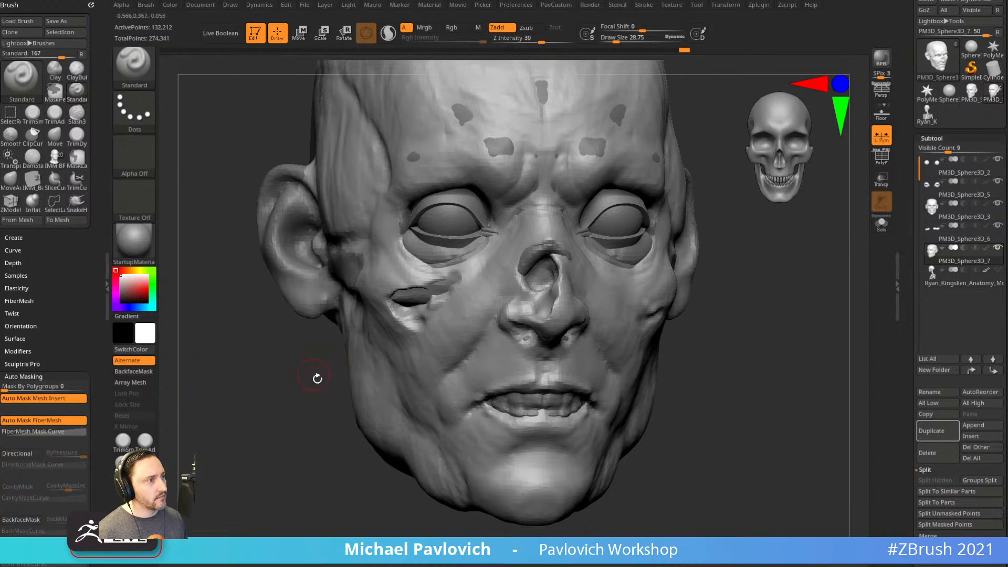
drag(314, 374, 397, 370)
mouse_move(430, 295)
mouse_down()
mouse_move(398, 309)
mouse_move(432, 309)
mouse_move(412, 311)
mouse_up()
shift+drag(793, 322, 732, 319)
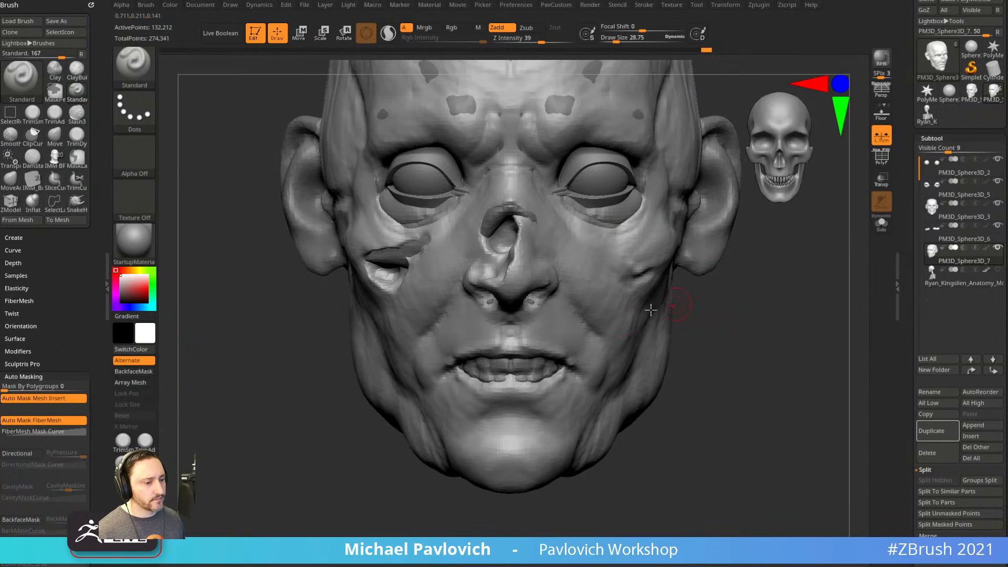
Carve wounds at the mouth corner and lower lip, temple depressions, and a hollow under the cheekbone.
drag(326, 482, 358, 492)
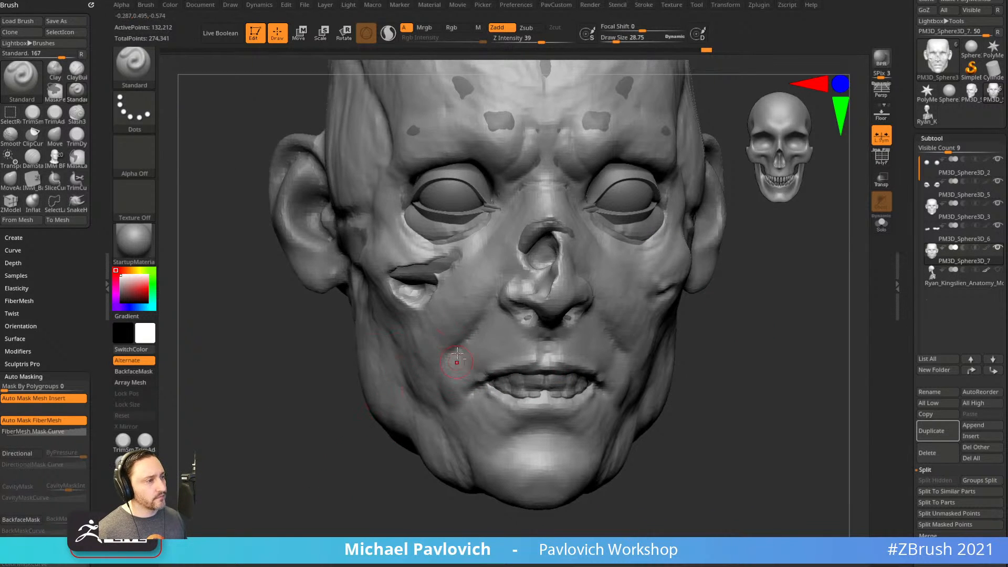
drag(692, 322, 722, 310)
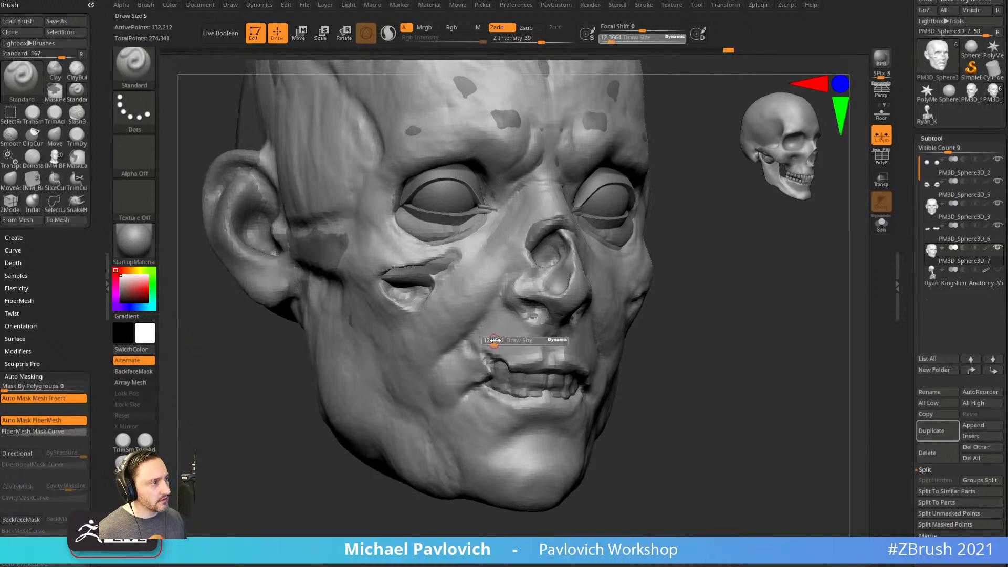
shift+drag(621, 326, 799, 340)
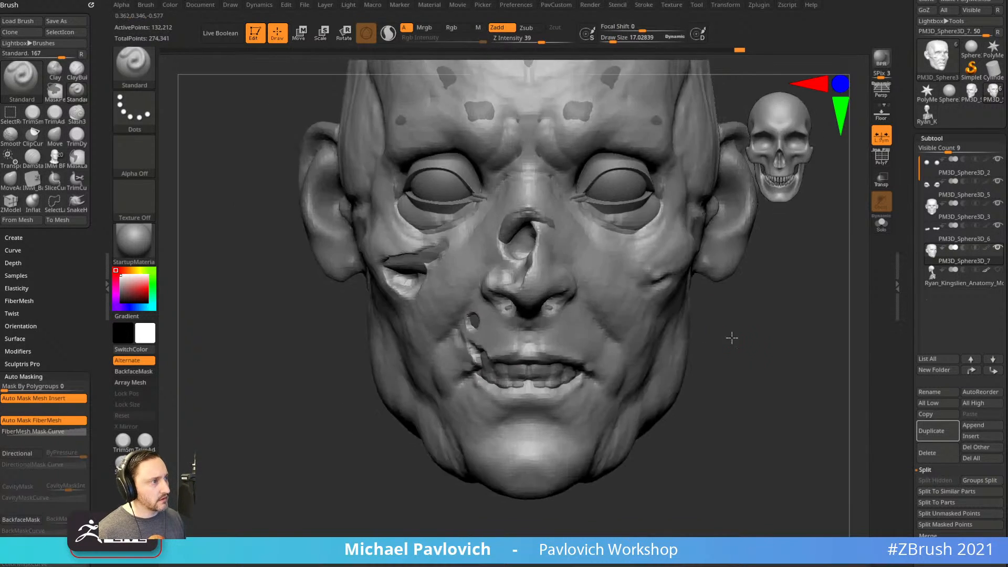
key(bracketright)
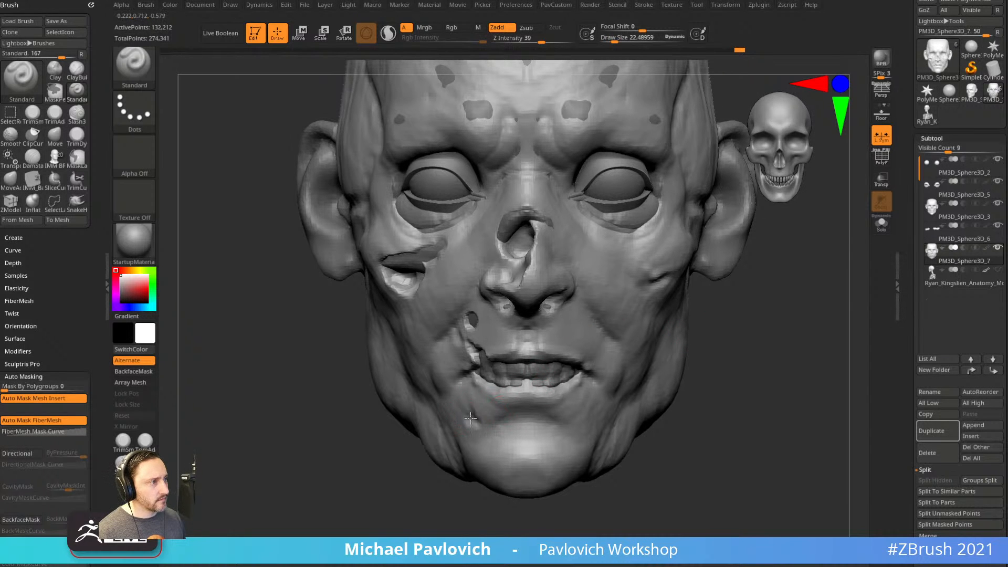
drag(366, 494, 484, 403)
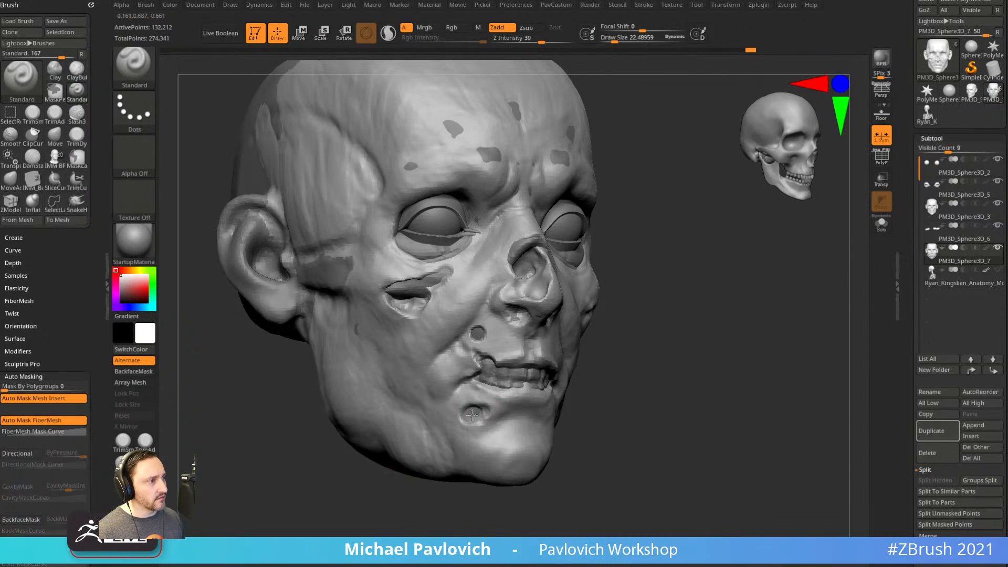
drag(495, 413, 475, 397)
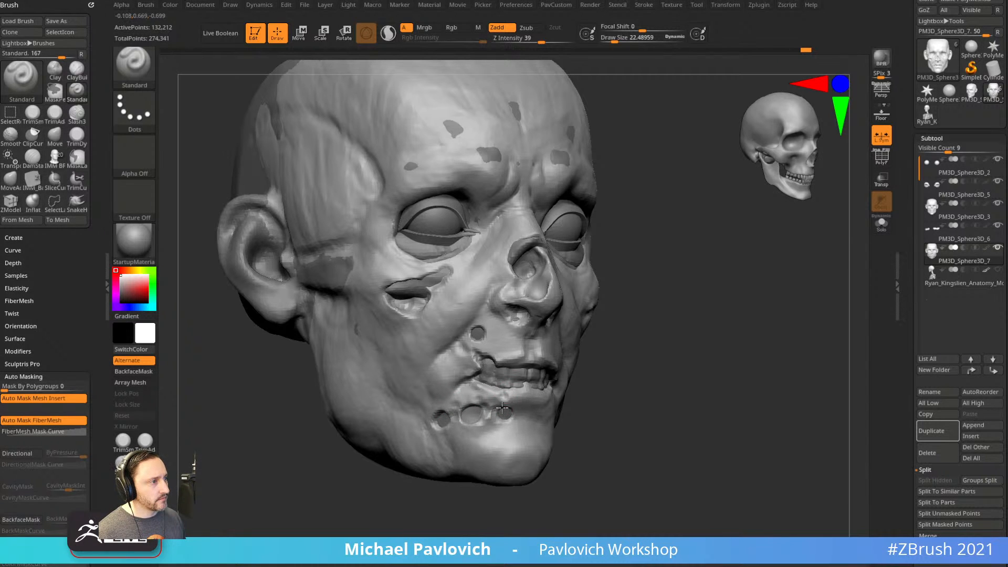
shift+drag(656, 376, 738, 357)
mouse_move(478, 321)
alt+mouse_down()
mouse_move(478, 268)
mouse_move(476, 278)
alt+mouse_up()
drag(686, 257, 704, 261)
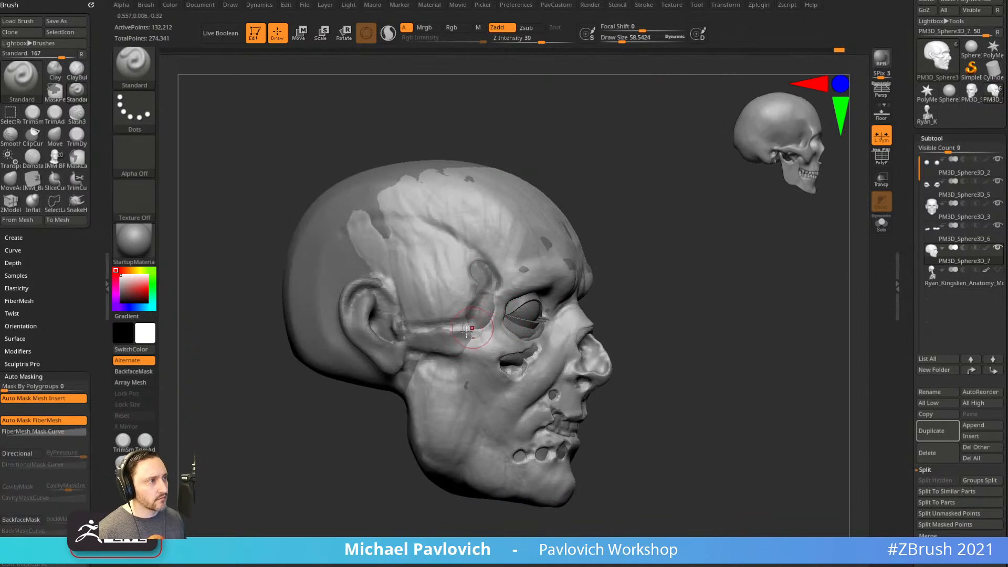
alt+click(463, 374)
alt+click(469, 379)
alt+drag(450, 369, 474, 372)
shift+drag(711, 354, 734, 352)
Move PM3D_Sphere3D_3 down the subtool list and check it solo beside the head.
click(950, 210)
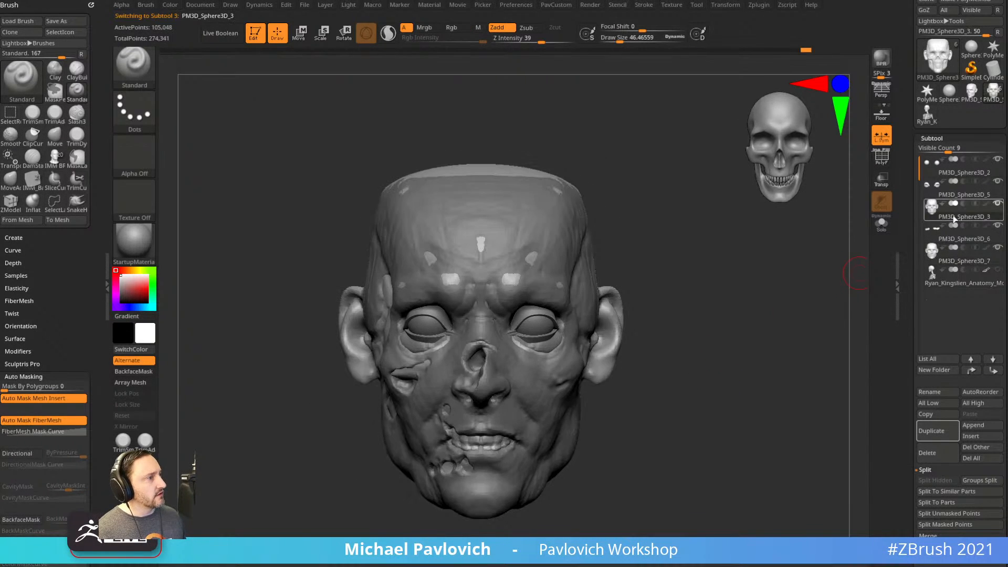
click(994, 370)
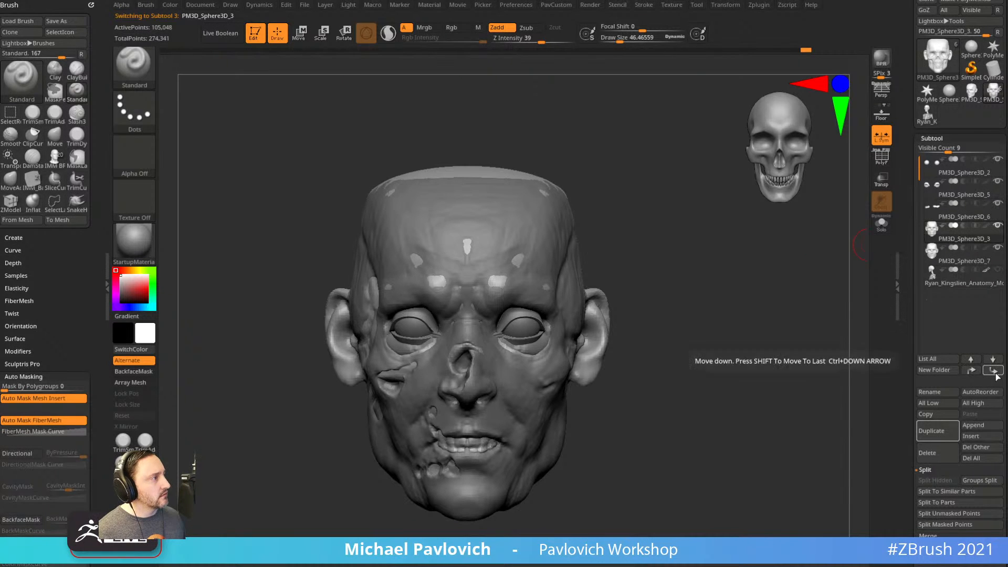
click(882, 223)
mouse_move(825, 278)
mouse_down()
mouse_move(770, 283)
mouse_move(793, 279)
mouse_move(783, 300)
mouse_move(779, 286)
mouse_move(779, 302)
mouse_up()
click(940, 258)
click(960, 238)
click(887, 231)
drag(776, 299, 806, 298)
key(s)
Move eyelids part PM3D_Sphere3D_5 to the bottom, with head PM3D_Sphere3D_7 directly above it.
alt+click(636, 331)
shift+drag(740, 324, 697, 332)
drag(780, 288, 739, 288)
alt+drag(755, 340, 786, 332)
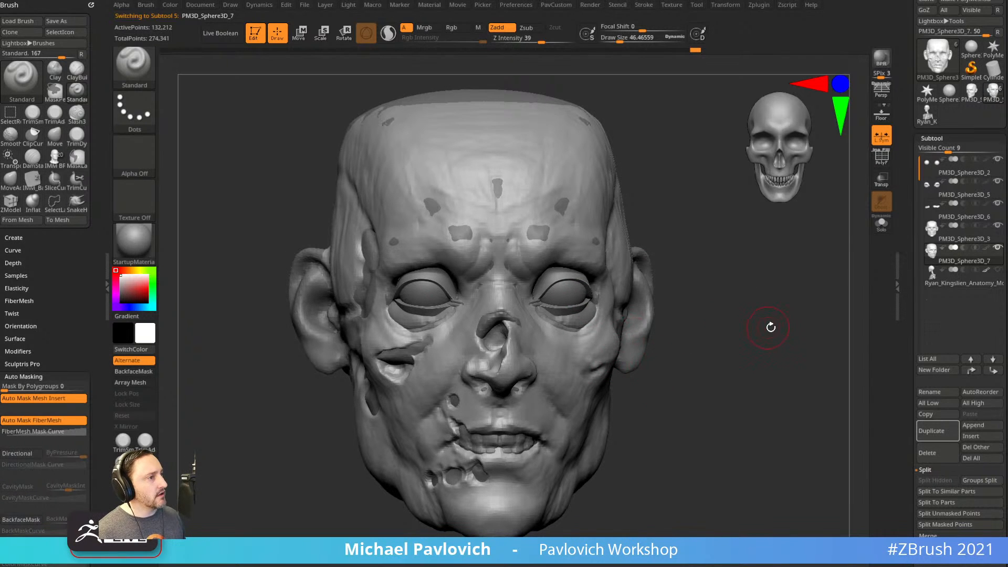
click(953, 198)
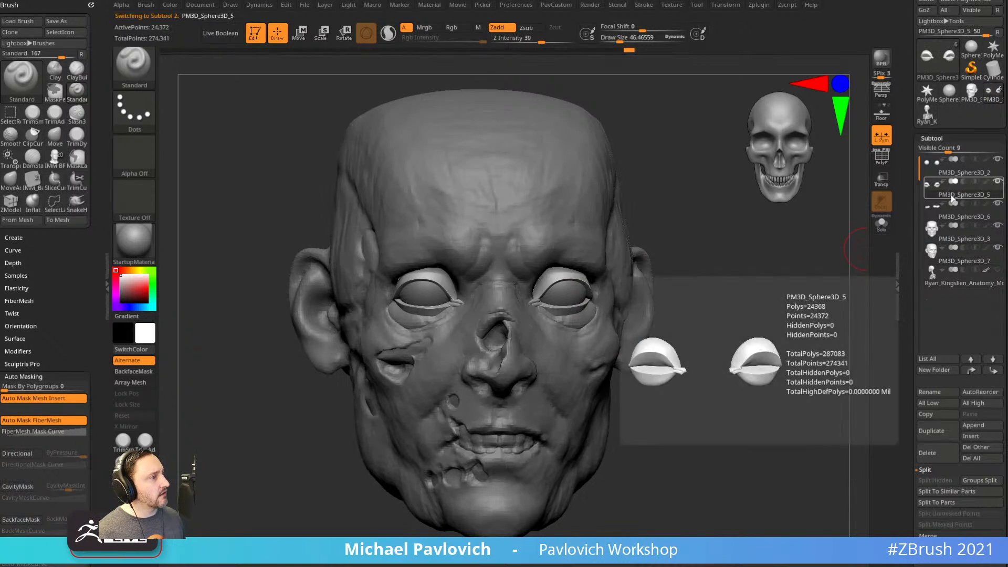
shift+click(993, 361)
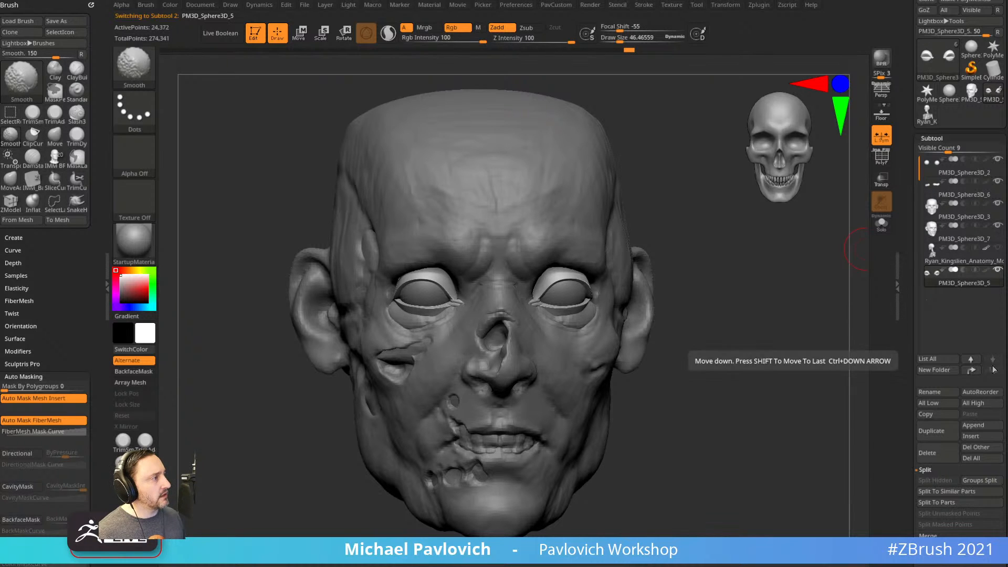
click(948, 237)
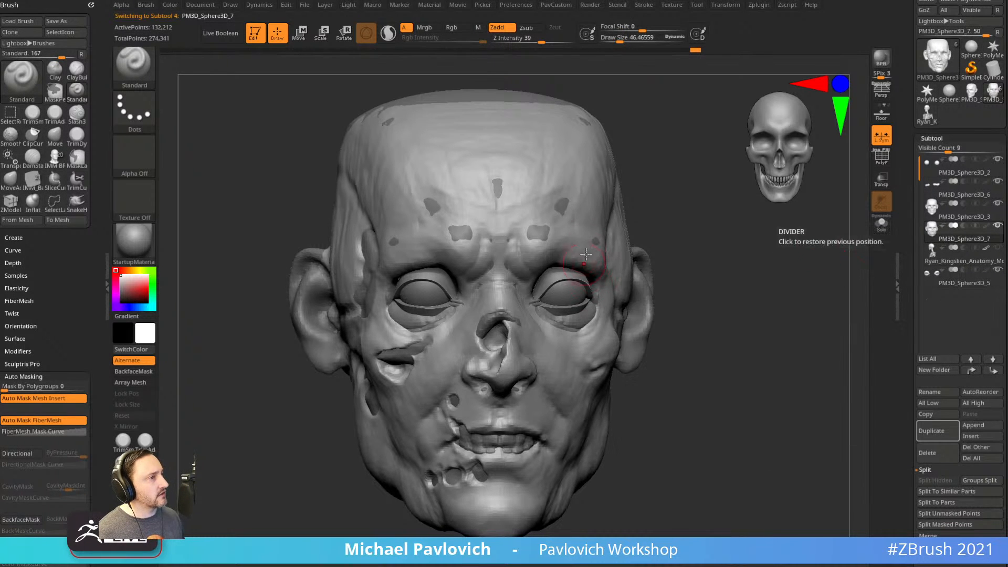
click(994, 360)
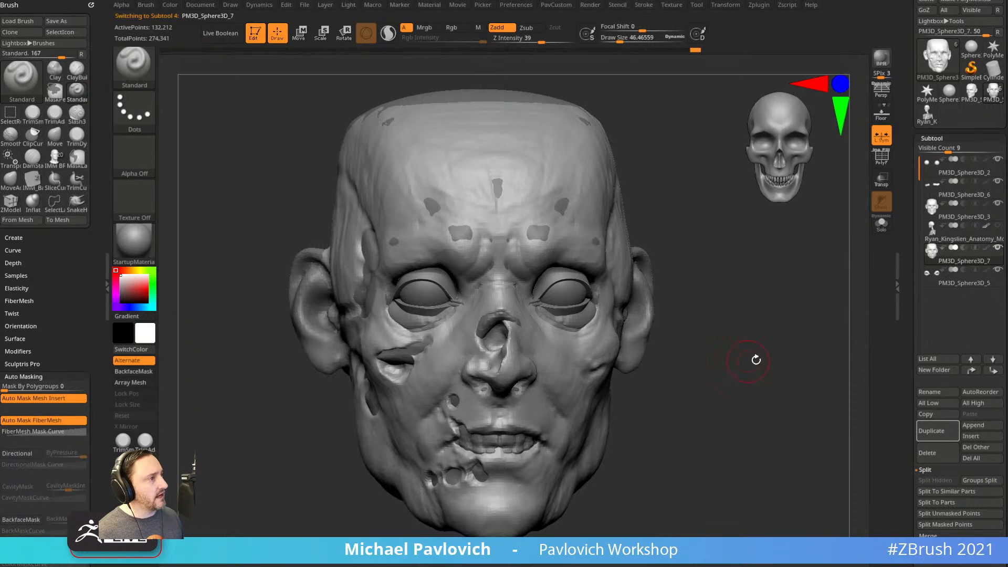
Merge the eyelids down into the PM3D_Sphere3D_7 head.
drag(750, 361, 811, 324)
key(ctrl+e)
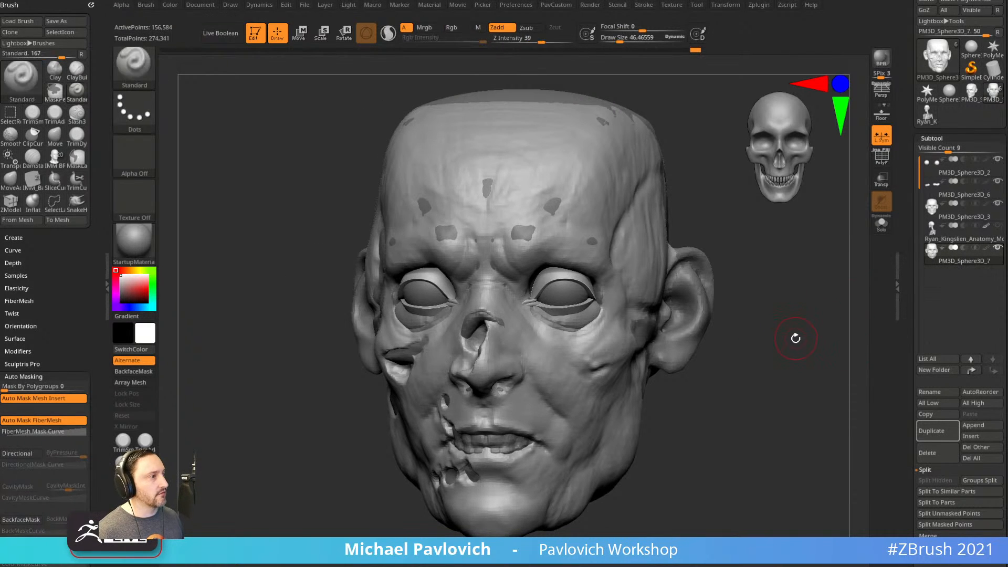
key(ctrl+z)
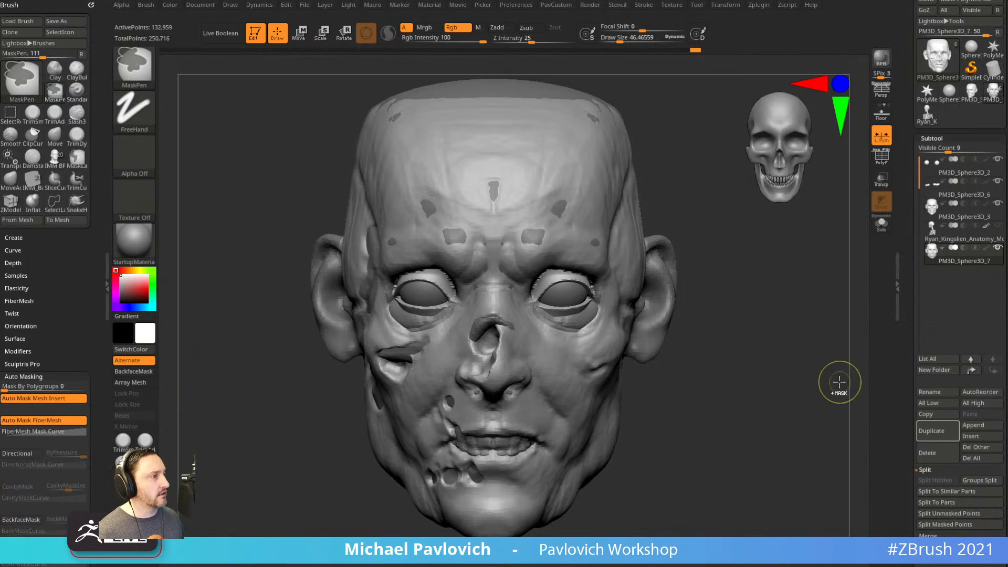
key(ctrl+z)
Raise the DynaMesh resolution to 344 and remesh the merged head.
key(2)
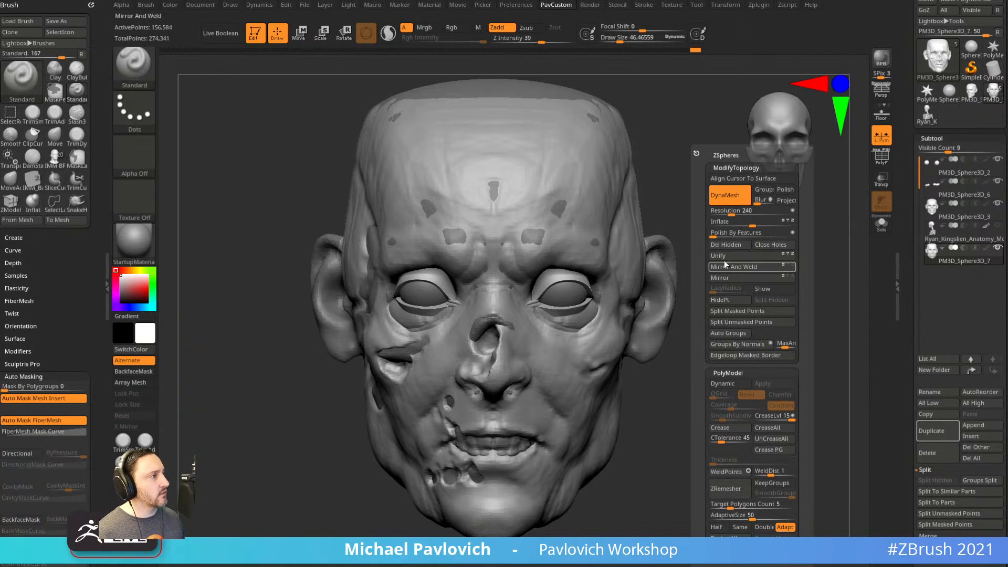
click(733, 215)
key(Return)
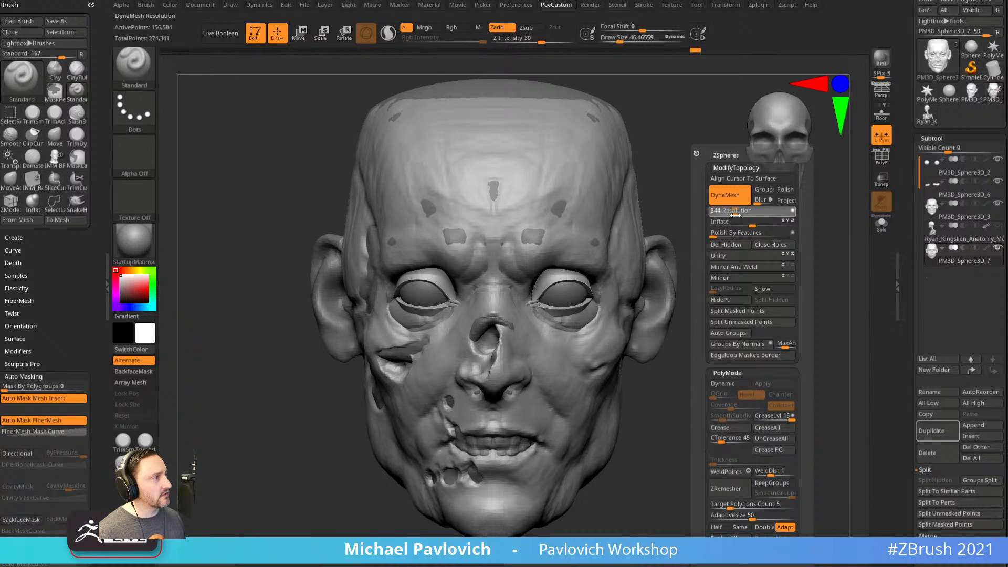
ctrl+drag(745, 217, 775, 284)
Smooth the jagged upper eyelid rim.
mouse_move(808, 358)
alt+mouse_down()
mouse_move(767, 354)
mouse_move(713, 274)
alt+mouse_up()
mouse_move(468, 375)
shift+mouse_down()
mouse_move(506, 361)
mouse_move(571, 382)
shift+mouse_up()
drag(732, 255, 717, 314)
alt+drag(795, 326, 757, 315)
alt+drag(756, 315, 751, 289)
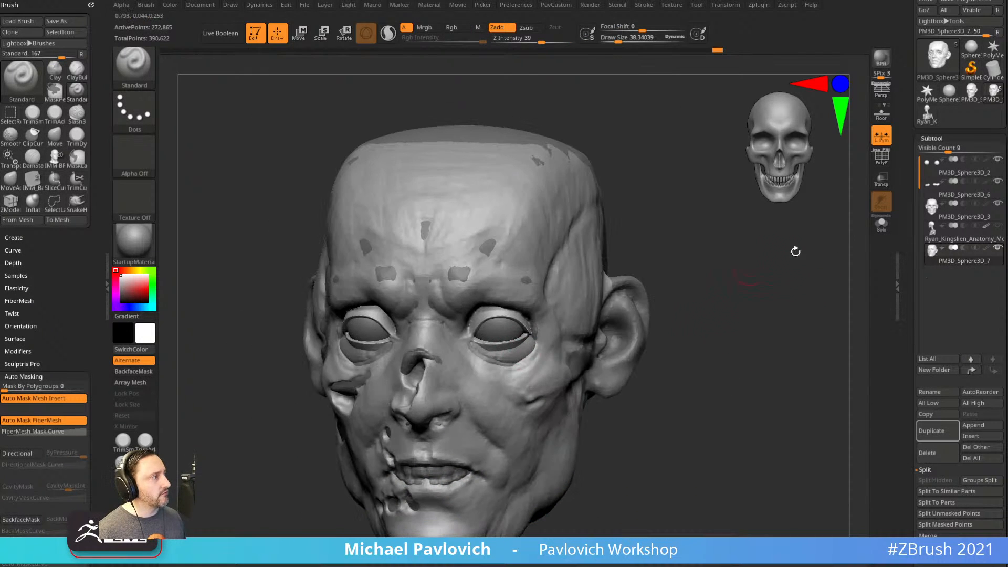
Move PM3D_Sphere3D_6 below the head, merge it in, and DynaMesh again.
click(949, 195)
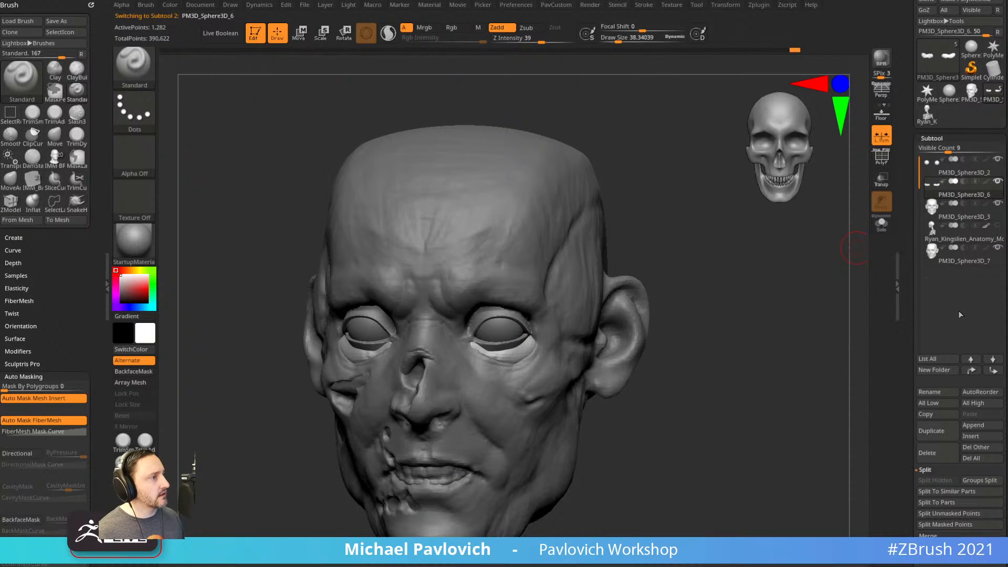
shift+click(993, 371)
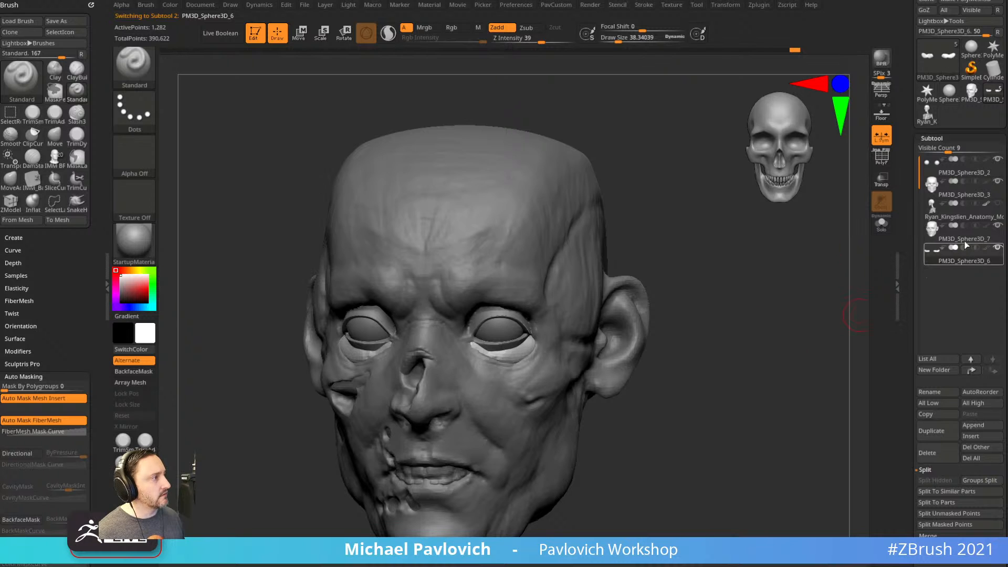
click(964, 238)
key(ctrl)
key(ctrl+m)
mouse_move(758, 300)
ctrl+mouse_down()
mouse_move(792, 351)
mouse_move(766, 353)
mouse_move(737, 294)
ctrl+mouse_up()
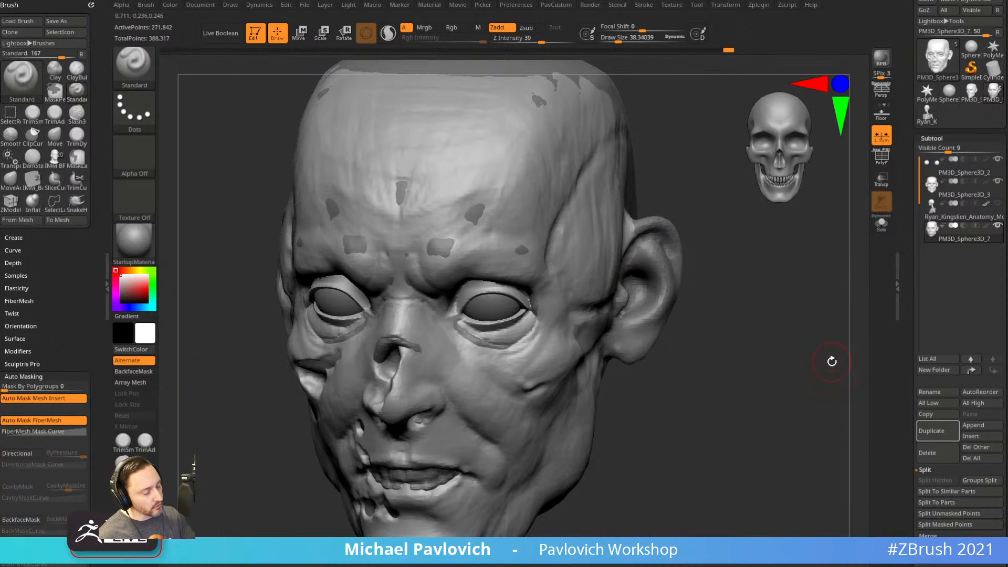
Set up the Clay brush at about size 33 for building flesh around the eyes.
key(grave)
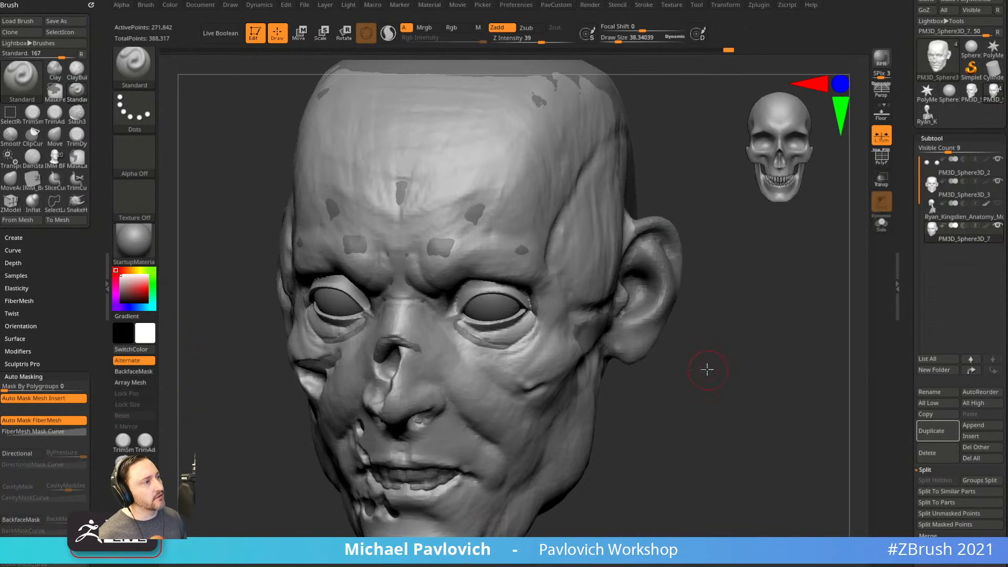
drag(709, 369, 665, 364)
key(bracketleft)
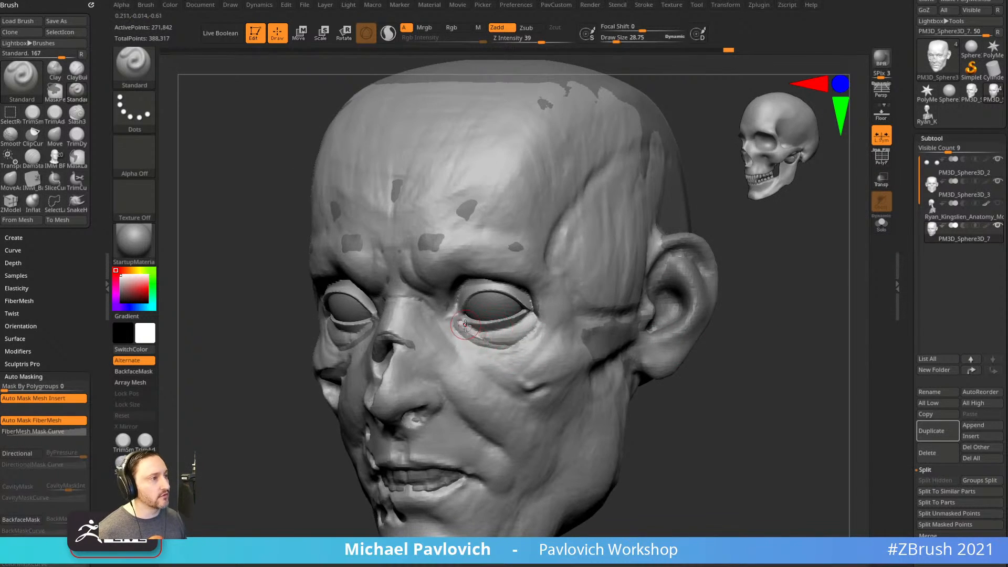
drag(707, 385, 712, 332)
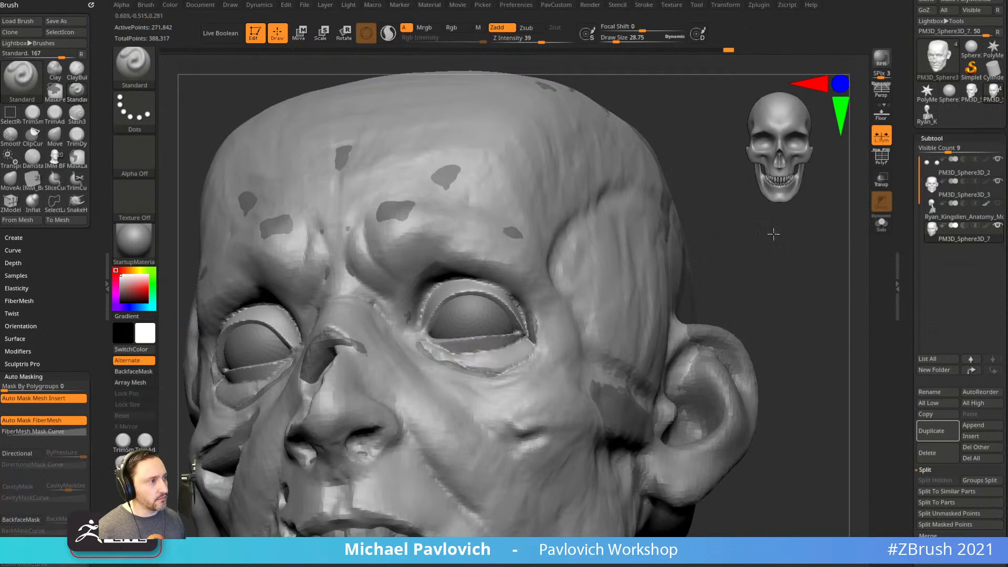
drag(773, 221, 767, 273)
key(b)
key(c)
key(l)
drag(693, 423, 725, 435)
key(s)
click(432, 381)
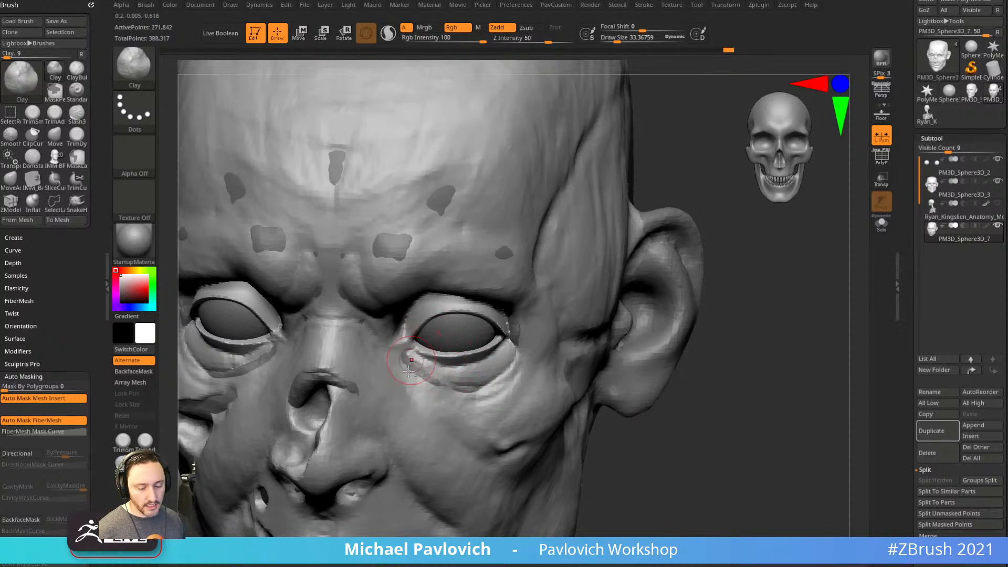
Build up the eye sockets and brow with the ClayBuildup brush.
key(b)
key(c)
key(b)
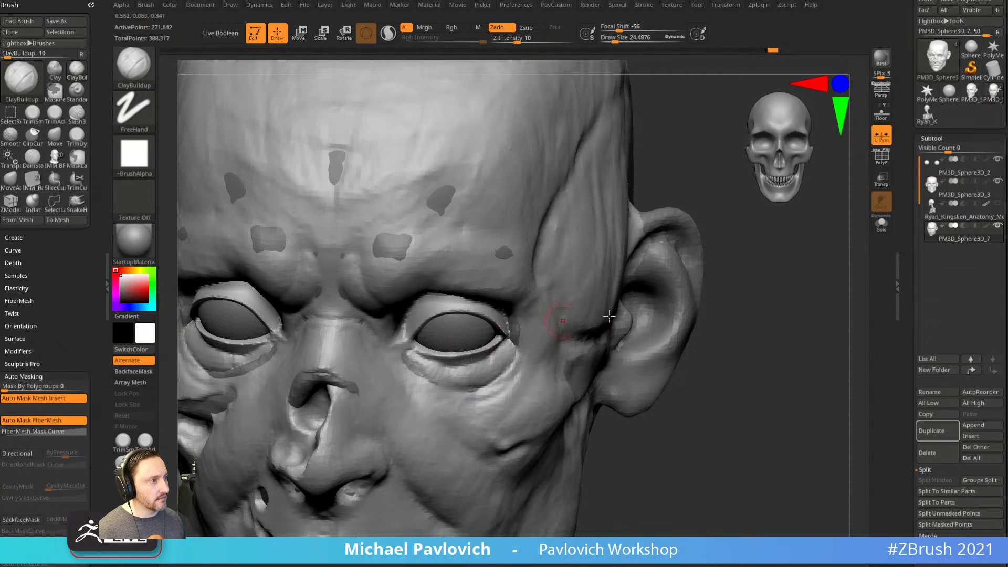
drag(735, 283, 736, 261)
alt+drag(743, 339, 793, 310)
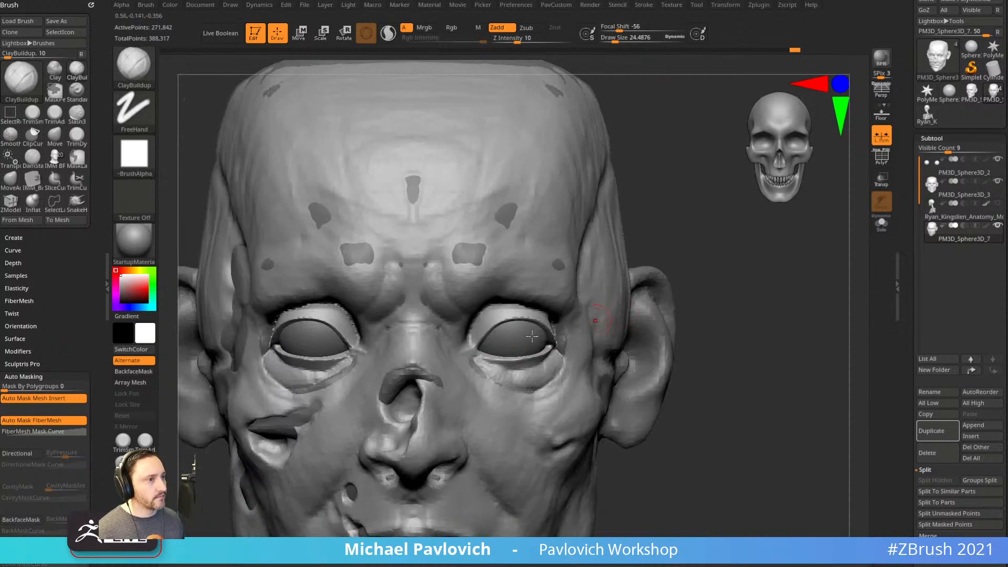
drag(703, 259, 608, 290)
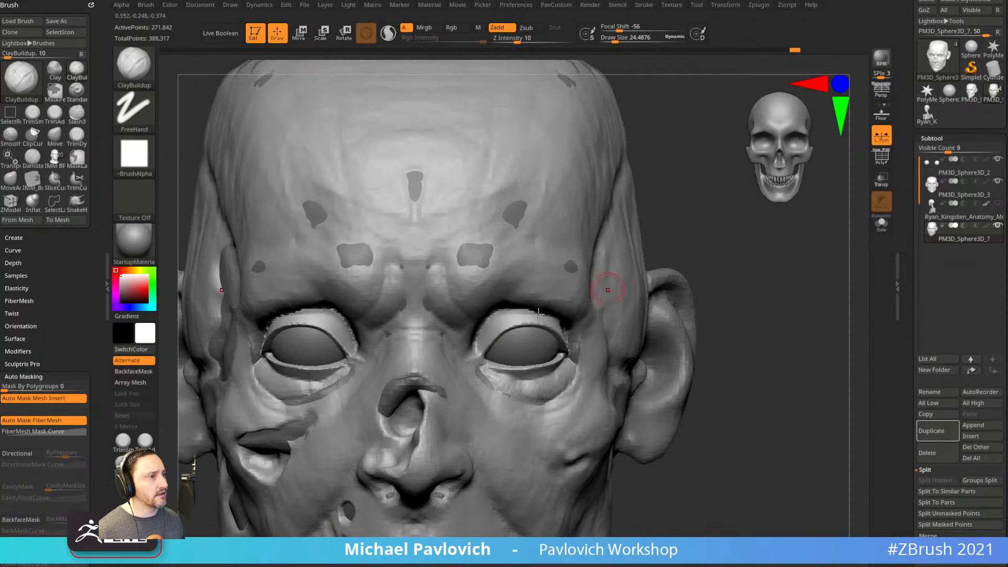
mouse_move(709, 247)
mouse_down()
mouse_move(711, 258)
mouse_move(561, 333)
mouse_up()
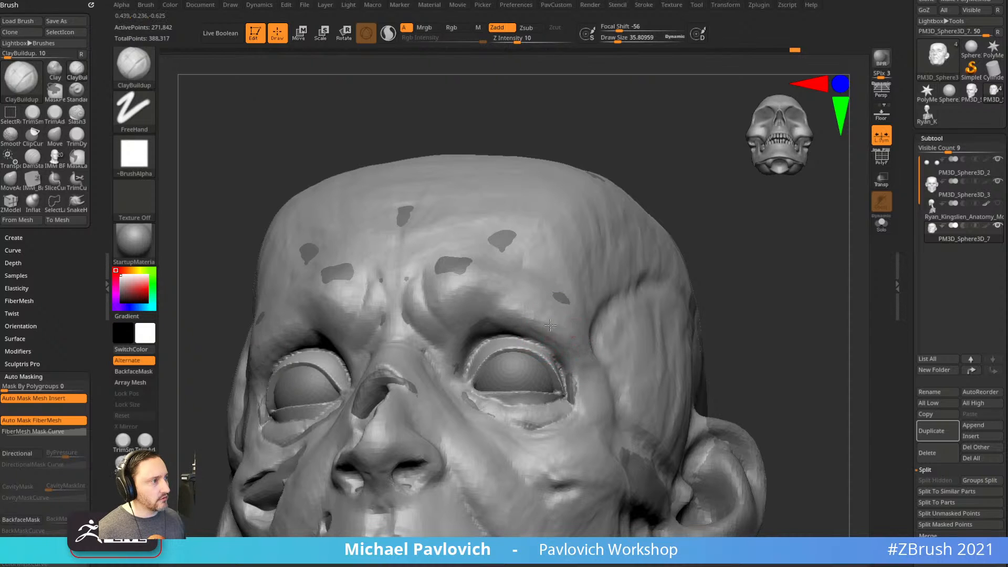
shift+drag(747, 303, 748, 279)
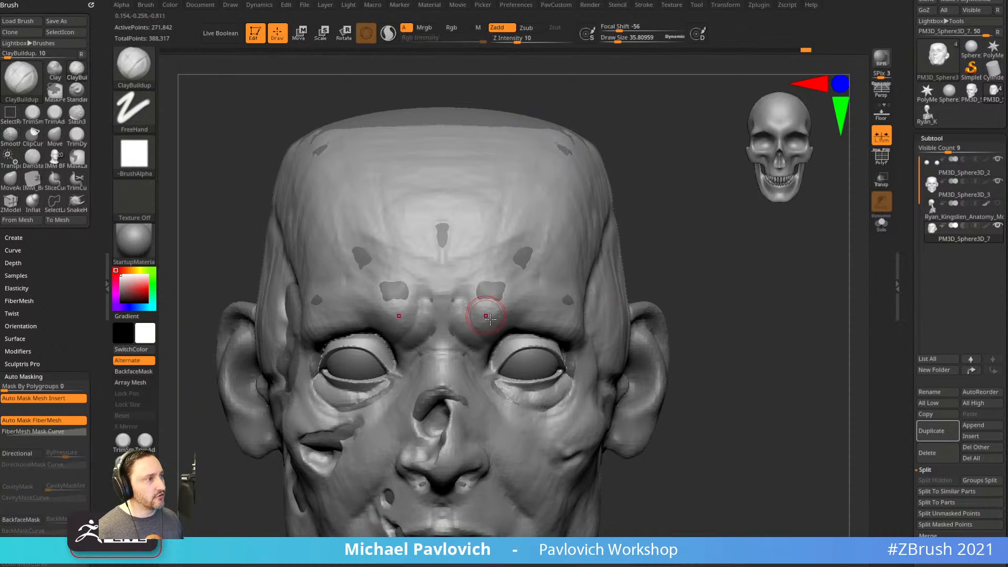
alt+drag(682, 263, 783, 249)
Refine the bridge of the nose with the Standard brush.
key(b)
key(s)
key(t)
mouse_move(474, 332)
mouse_down()
mouse_move(482, 325)
mouse_move(475, 338)
mouse_up()
shift+drag(686, 294, 651, 297)
mouse_move(760, 315)
alt+mouse_down()
mouse_move(735, 416)
mouse_move(756, 342)
mouse_move(727, 333)
mouse_move(735, 305)
mouse_move(709, 314)
alt+mouse_up()
Select the DamStandard brush for carving.
key(b)
key(d)
key(s)
key(s)
Carve the creases from the nostrils down the cheeks with DamStandard.
drag(456, 307, 515, 375)
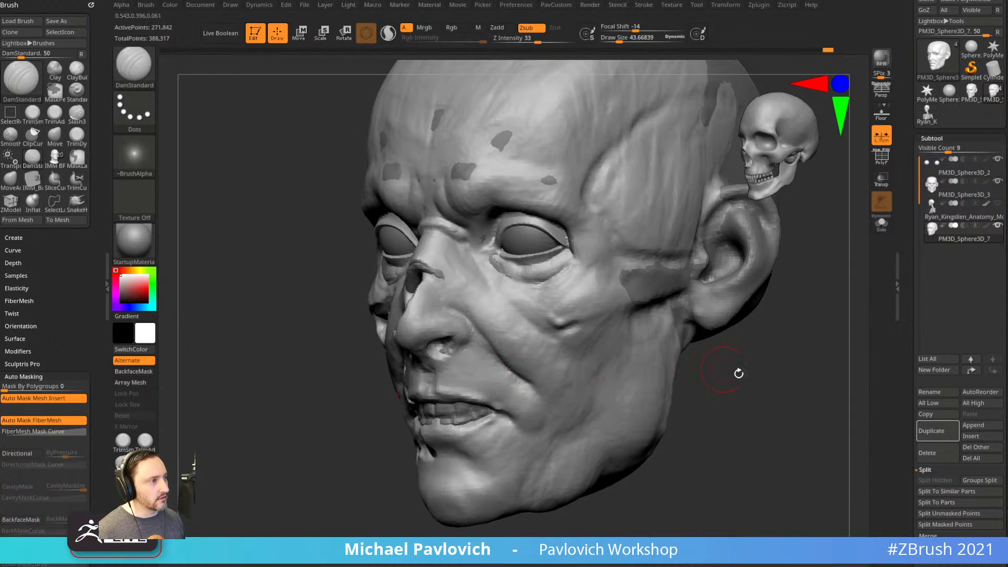
drag(724, 368, 741, 374)
key(space)
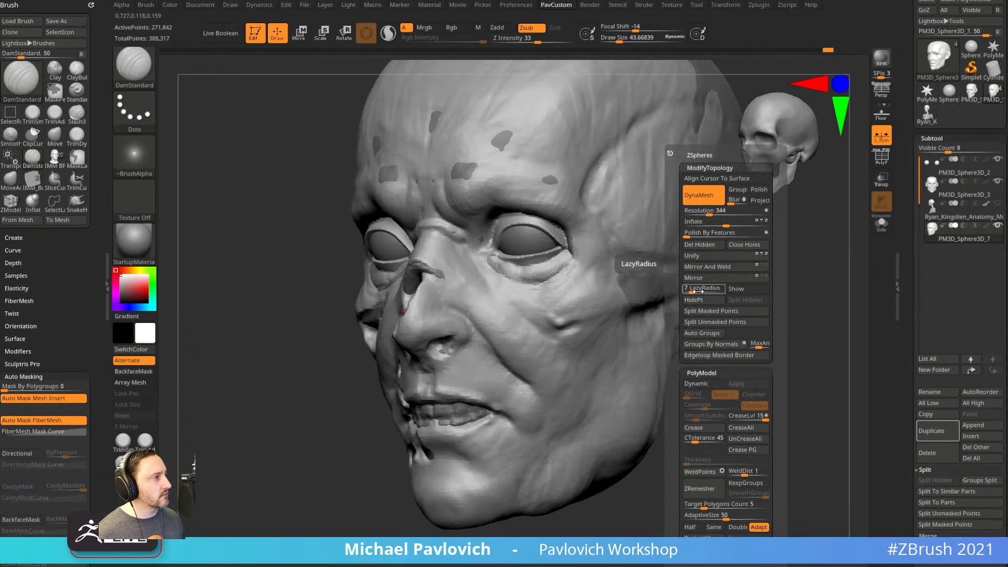
drag(701, 407, 670, 390)
drag(503, 342, 546, 396)
right_drag(518, 366, 561, 356)
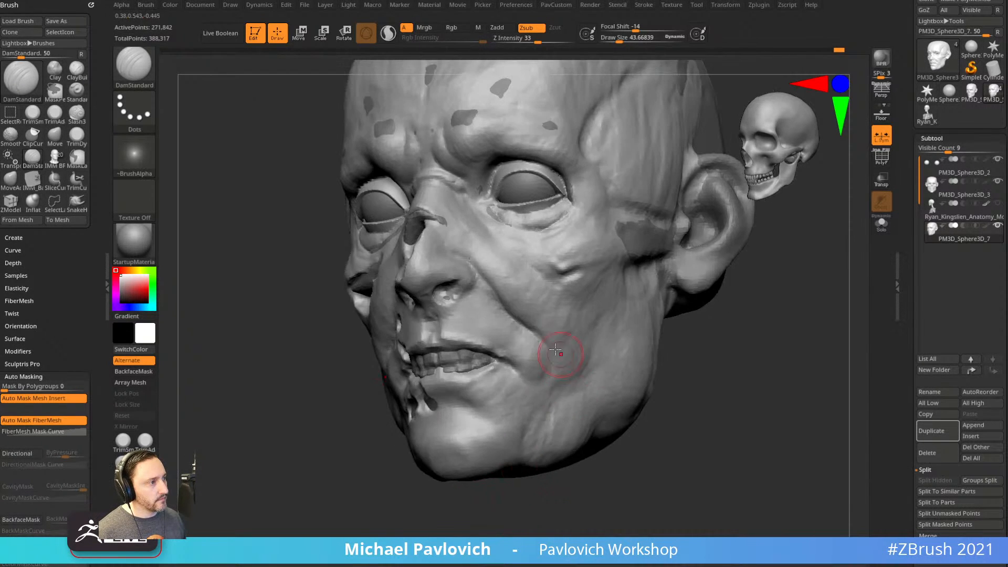
mouse_move(530, 393)
right_down()
mouse_move(609, 459)
mouse_move(666, 355)
mouse_move(685, 376)
mouse_move(710, 369)
right_up()
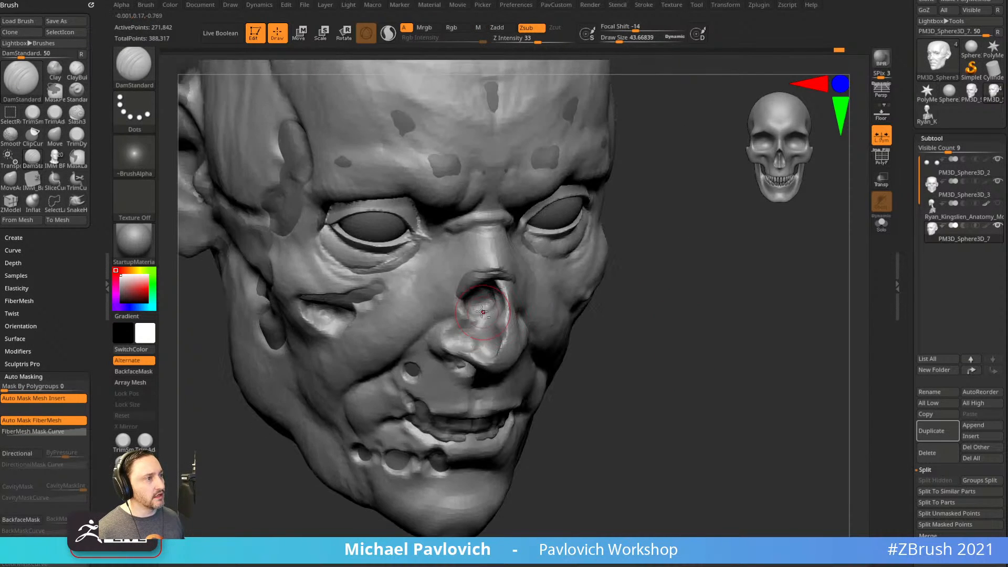
Smooth the bumpy nose with a size-17 brush, then DynaMesh the head.
key(b)
key(s)
key(t)
key(s)
drag(470, 319, 467, 320)
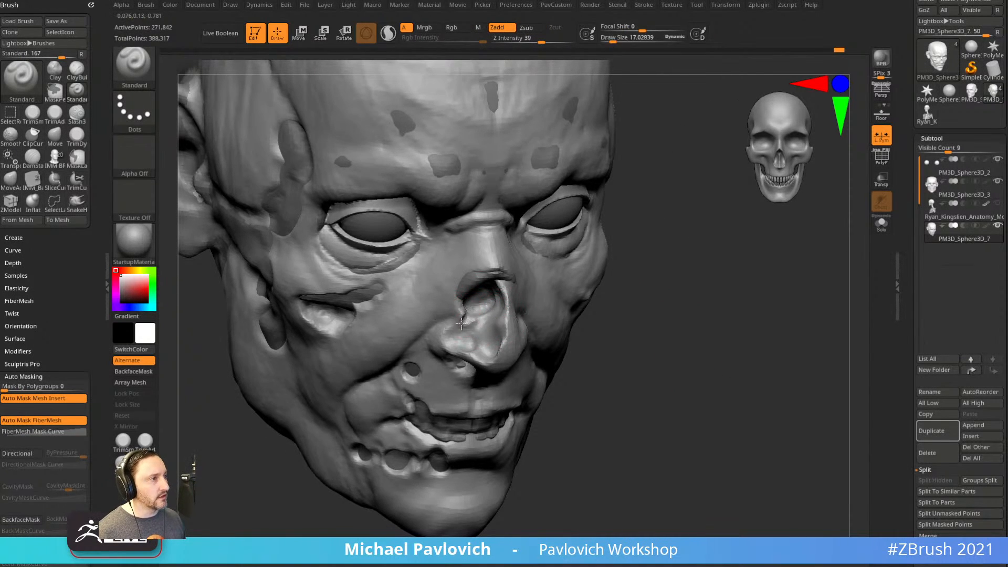
right_drag(447, 340, 558, 335)
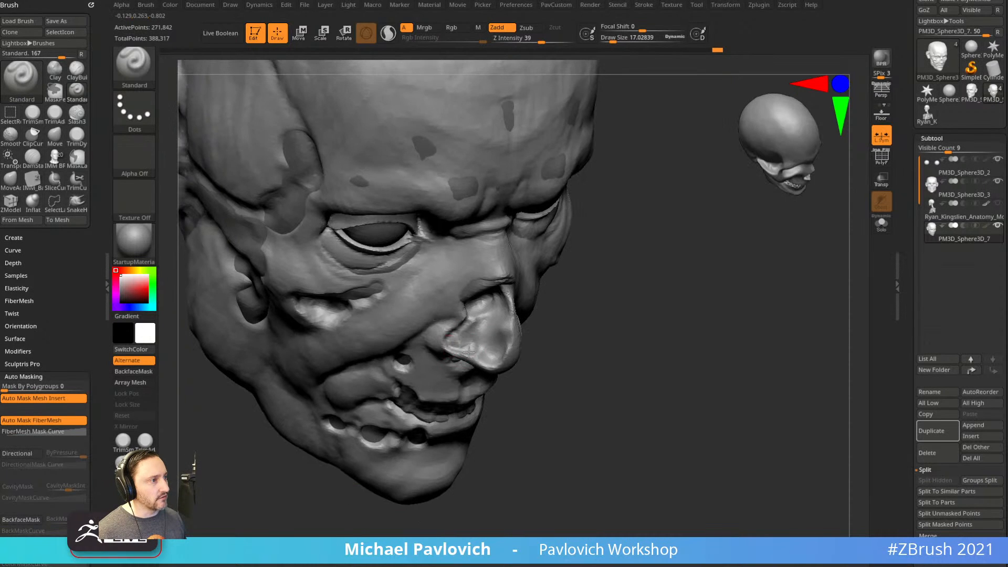
right_drag(497, 357, 508, 341)
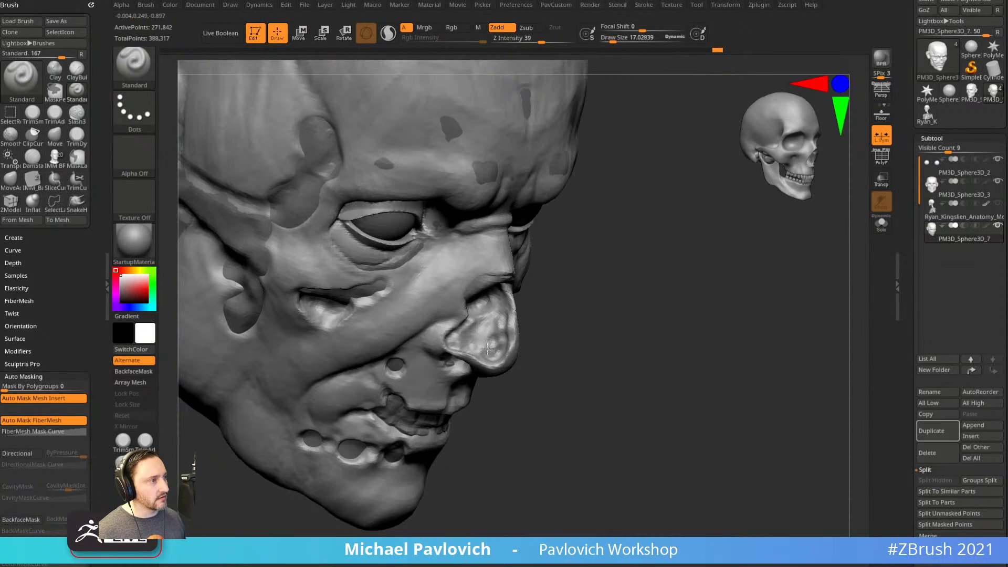
shift+drag(469, 335, 497, 337)
right_drag(505, 324, 457, 331)
ctrl+drag(707, 306, 742, 360)
mouse_move(742, 360)
right_down()
mouse_move(720, 372)
mouse_move(732, 371)
mouse_move(611, 300)
right_up()
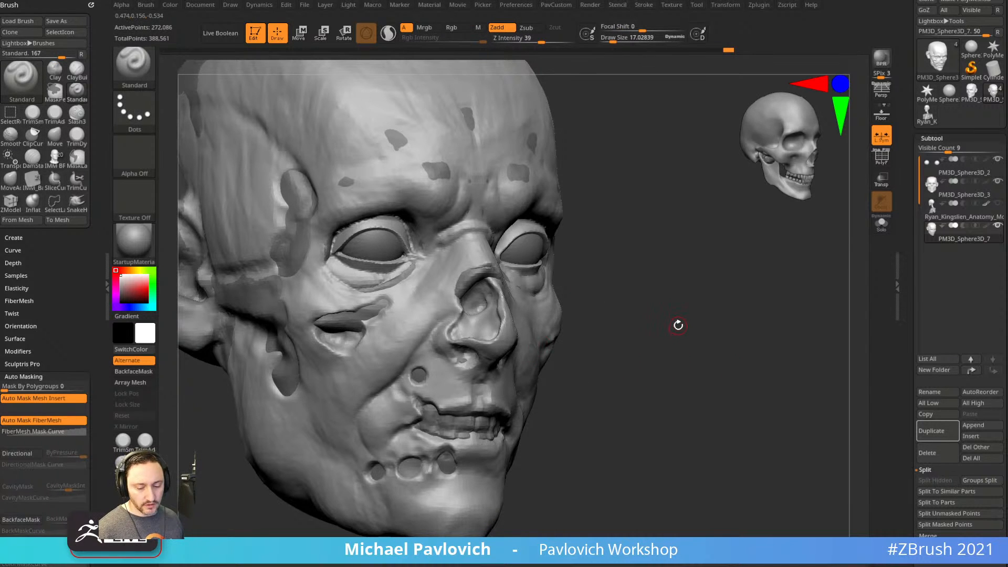
Insert a Sphere32 on the nose tip and split it into its own subtool.
key(8)
key(m)
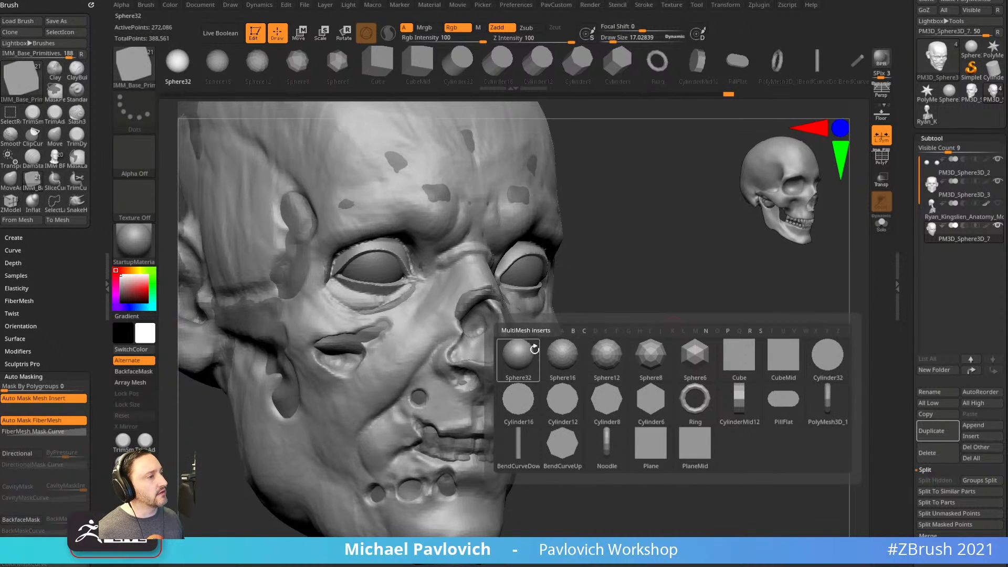
click(518, 354)
right_drag(593, 308, 659, 328)
drag(502, 371, 516, 377)
key(space)
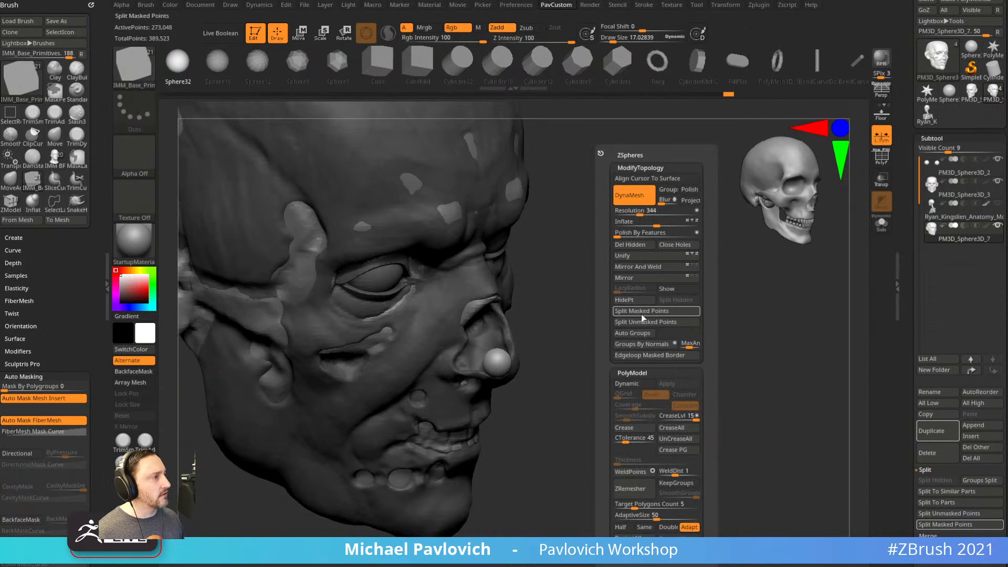
click(642, 314)
Shape the nose-tip sphere onto the nose with the Move brush.
mouse_move(603, 345)
shift+right_down()
mouse_move(729, 337)
mouse_move(714, 367)
shift+right_up()
key(1)
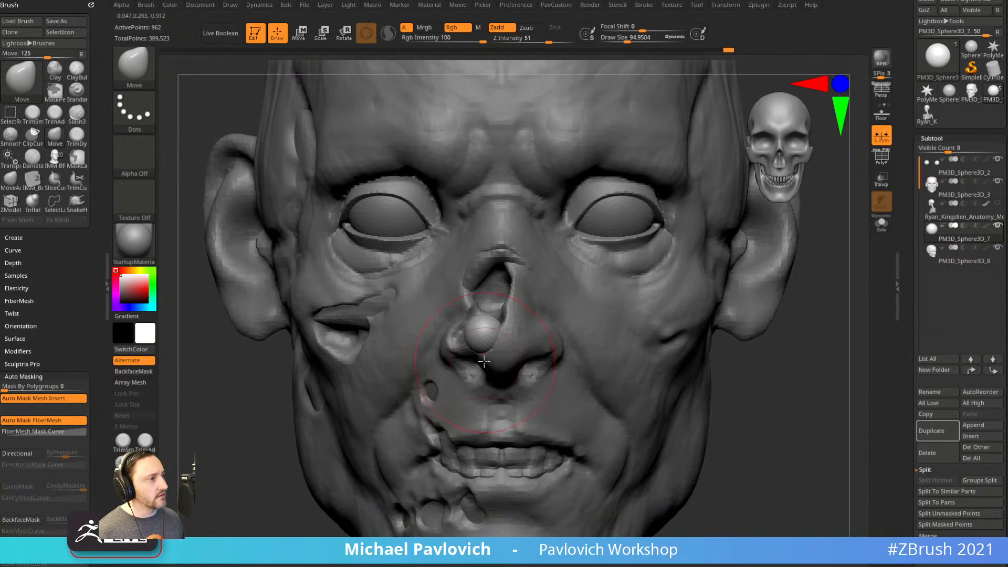
right_drag(784, 388, 845, 386)
drag(486, 334, 490, 341)
right_drag(547, 304, 517, 268)
right_drag(552, 337, 473, 310)
right_drag(489, 345, 315, 321)
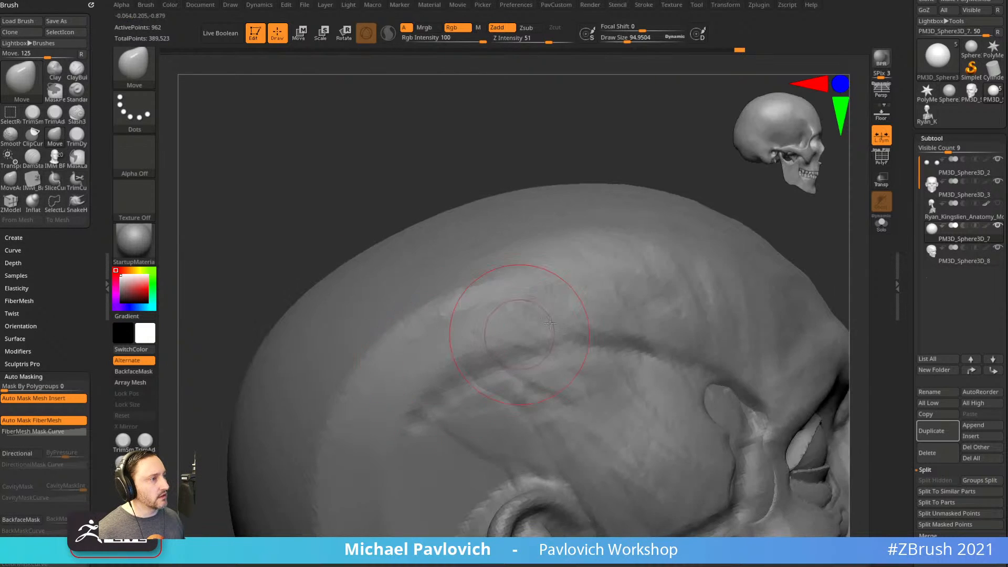
right_drag(696, 168, 610, 306)
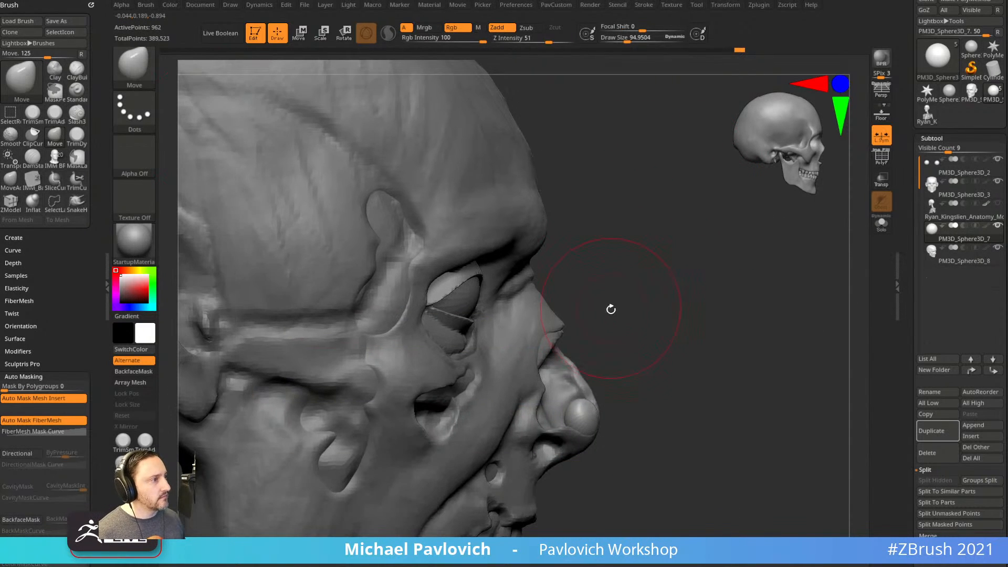
drag(642, 390, 593, 388)
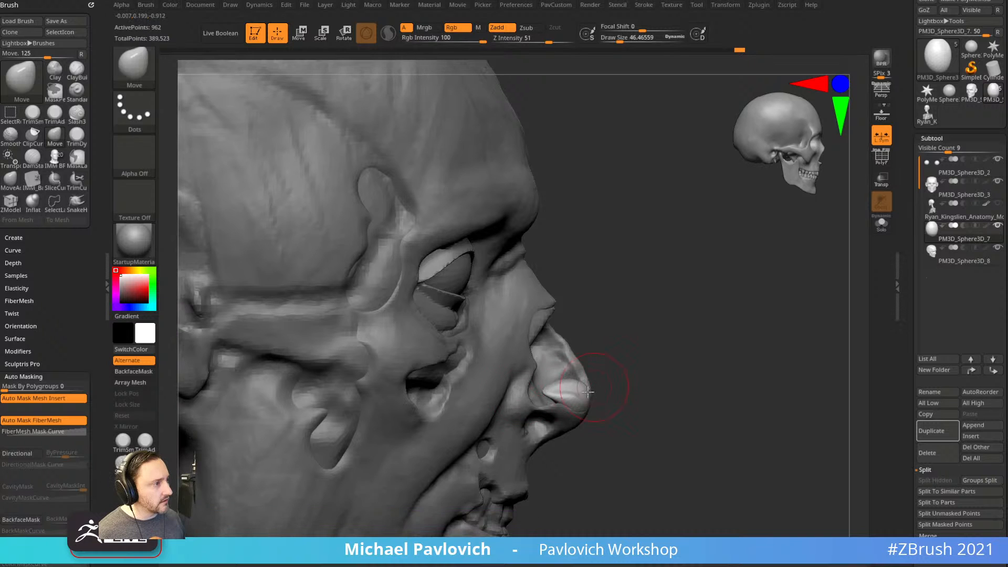
Turn off Topological brush influence, then bring up the 'nose cartilage' image search.
drag(69, 392, 69, 227)
click(31, 428)
drag(625, 356, 595, 352)
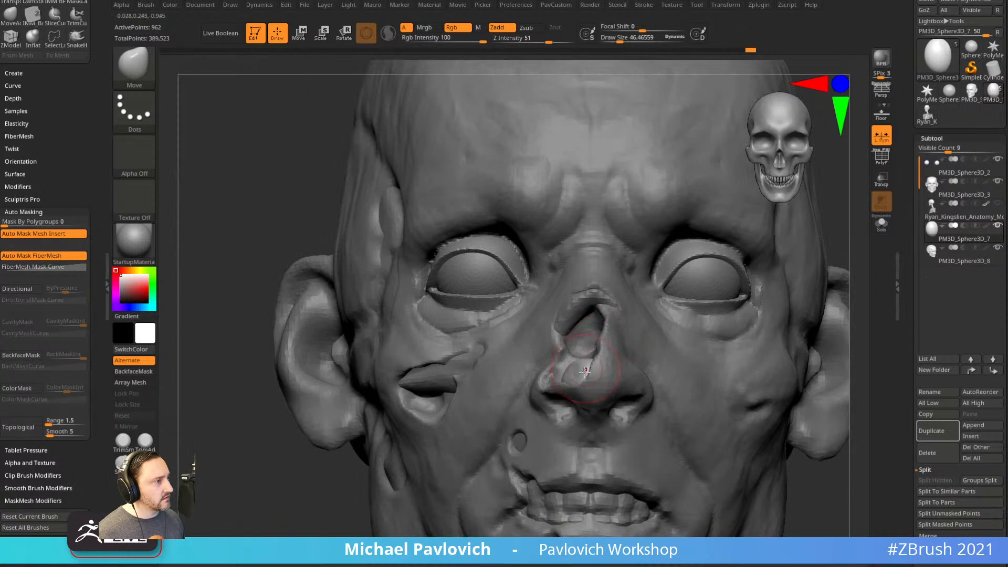
drag(319, 437, 651, 314)
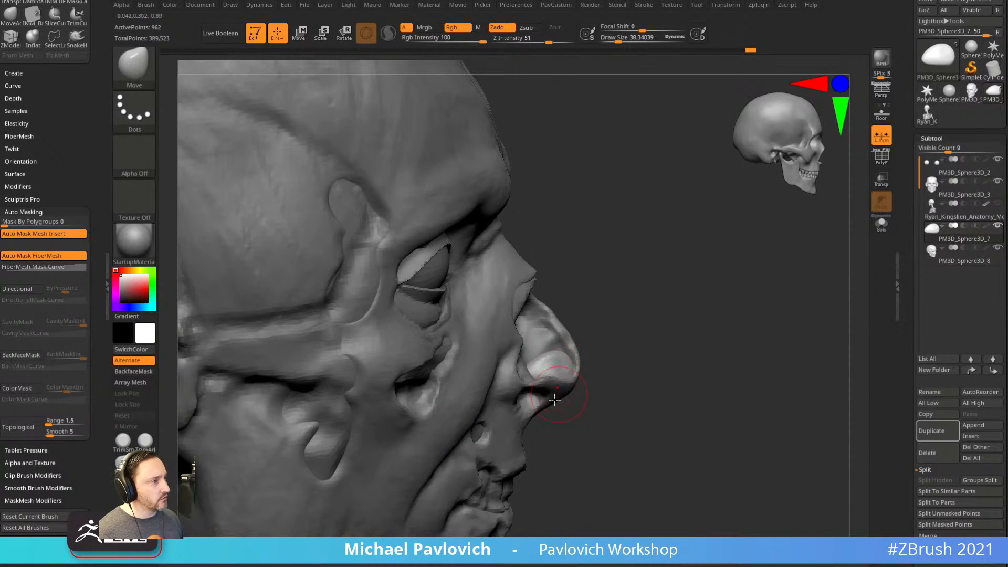
drag(646, 347, 565, 360)
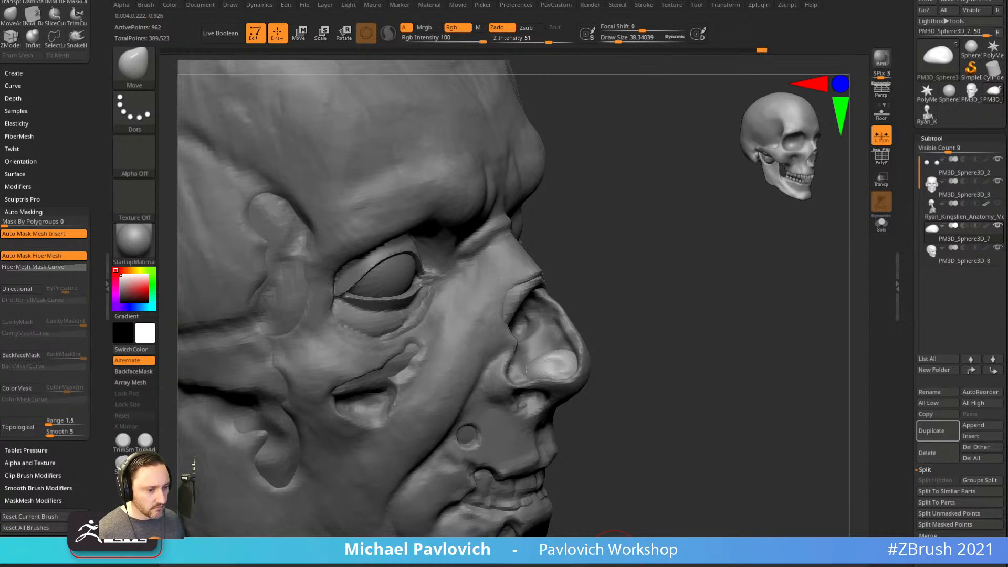
key(alt+Tab)
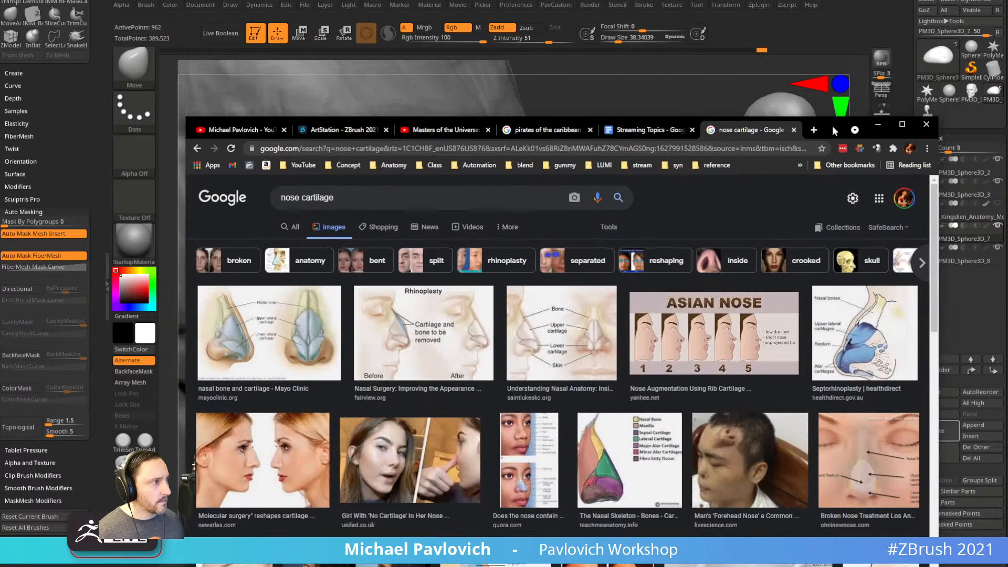
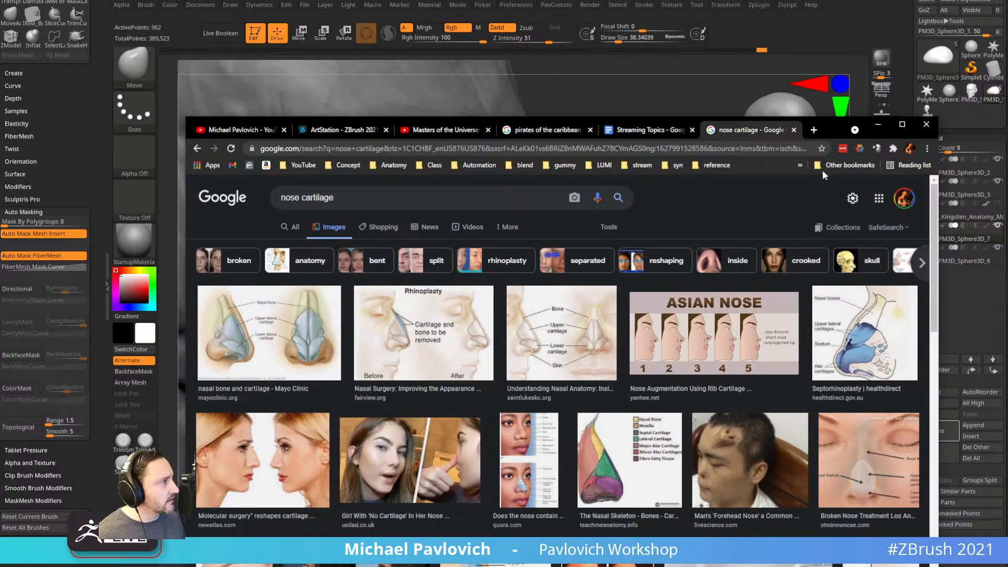
Minimize the Chrome 'nose cartilage' image search to bring the ZBrush head sculpt back into view.
click(878, 125)
Adjust the brush size and orbit the head between front and profile to inspect the nose.
drag(654, 265, 647, 273)
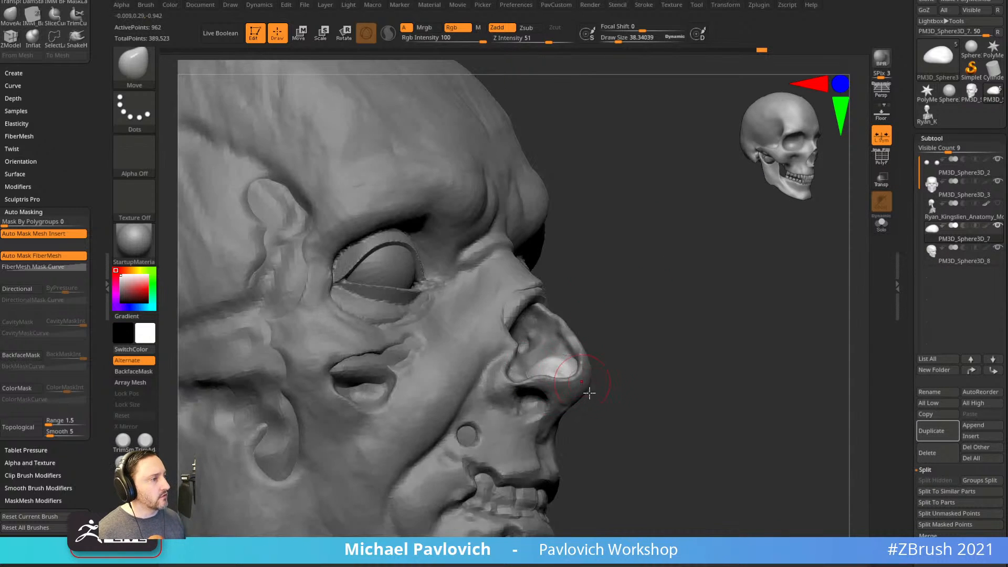
key(s)
drag(567, 362, 574, 362)
key(s)
mouse_move(651, 346)
mouse_down()
mouse_move(525, 352)
mouse_move(552, 363)
mouse_up()
key(s)
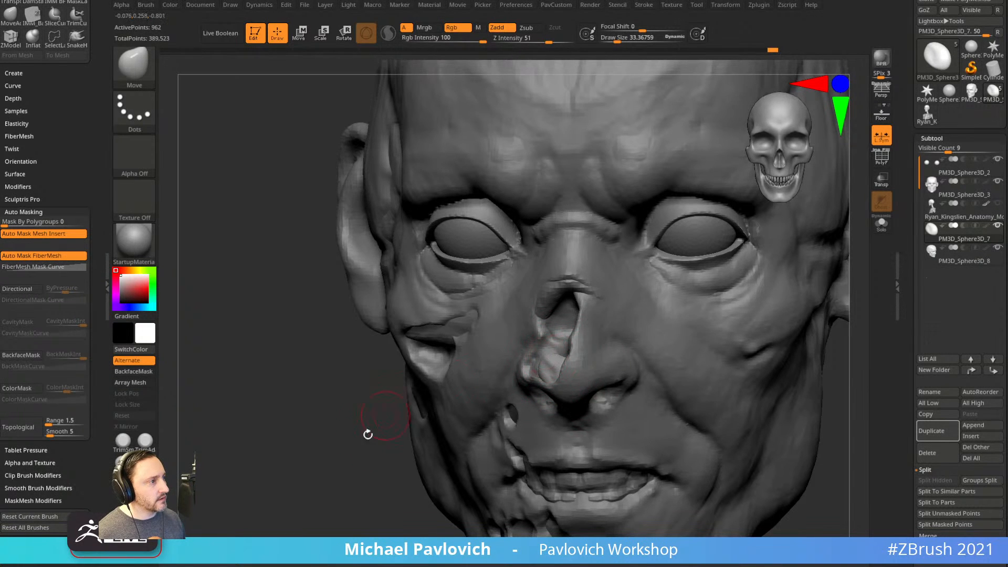
drag(385, 415, 550, 357)
drag(678, 318, 775, 363)
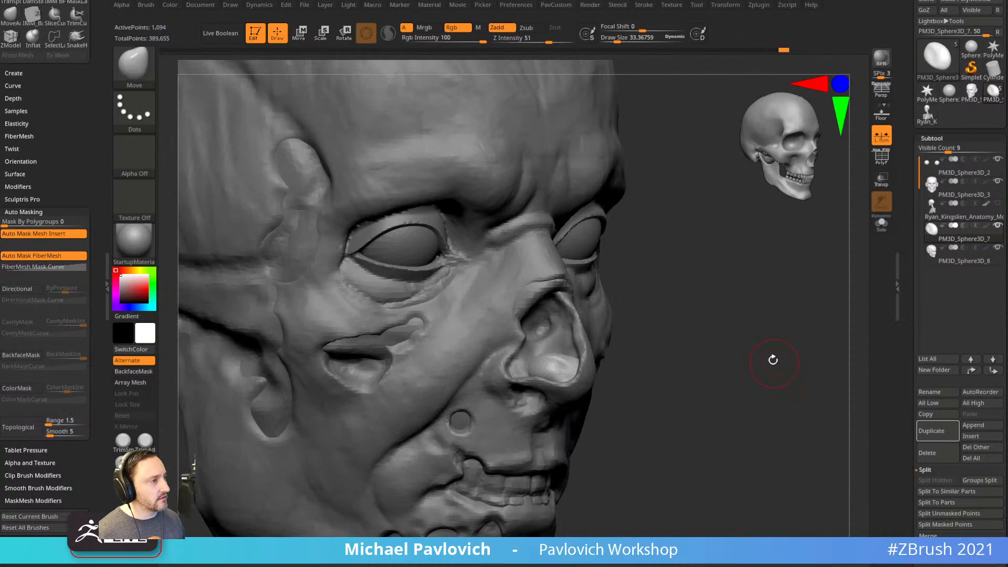
drag(603, 377, 657, 365)
drag(817, 416, 753, 402)
alt+drag(755, 359, 738, 402)
drag(678, 370, 627, 378)
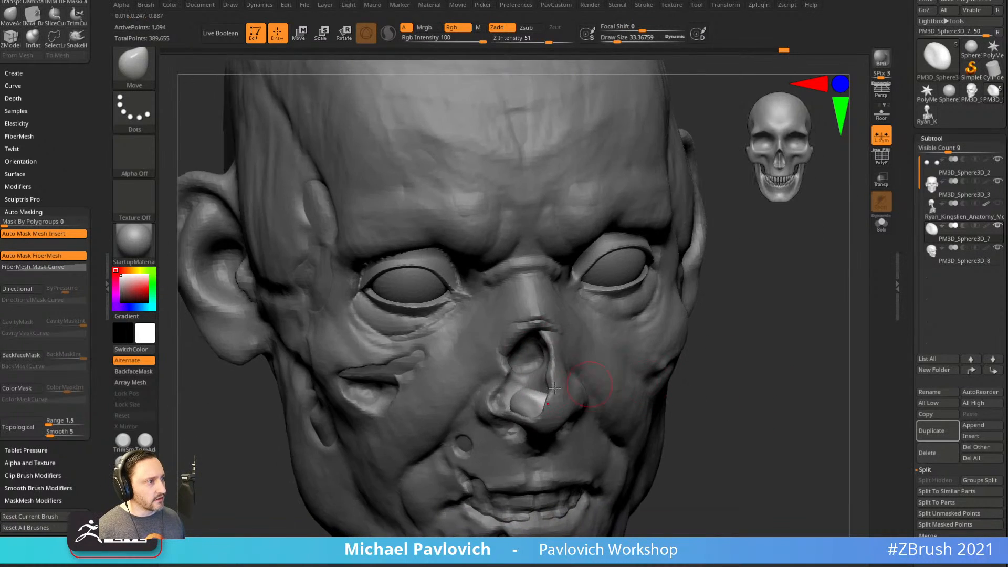
With the Standard brush on PM3D_Sphere3D_8, build up the nose tip and shape its sides.
key(b)
key(s)
key(t)
key(s)
click(509, 394)
alt+click(620, 378)
drag(724, 324, 621, 337)
alt+drag(512, 360, 519, 367)
drag(691, 344, 637, 345)
alt+drag(541, 361, 538, 355)
Add more strokes to the nose tip, smooth inside the nose, and sculpt under it.
drag(722, 294, 772, 288)
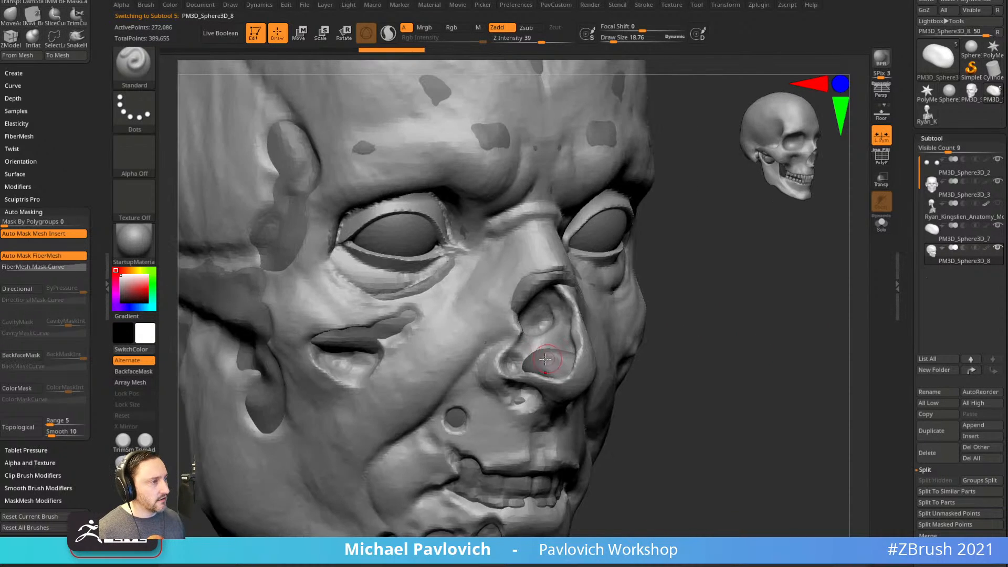
shift+drag(547, 359, 543, 367)
drag(691, 342, 733, 340)
mouse_move(517, 392)
mouse_down()
mouse_move(526, 390)
mouse_move(480, 378)
mouse_up()
With DamStandard at size about 31, carve a cheek crease beside the nose and the nostril rim.
key(b)
key(d)
key(s)
key(s)
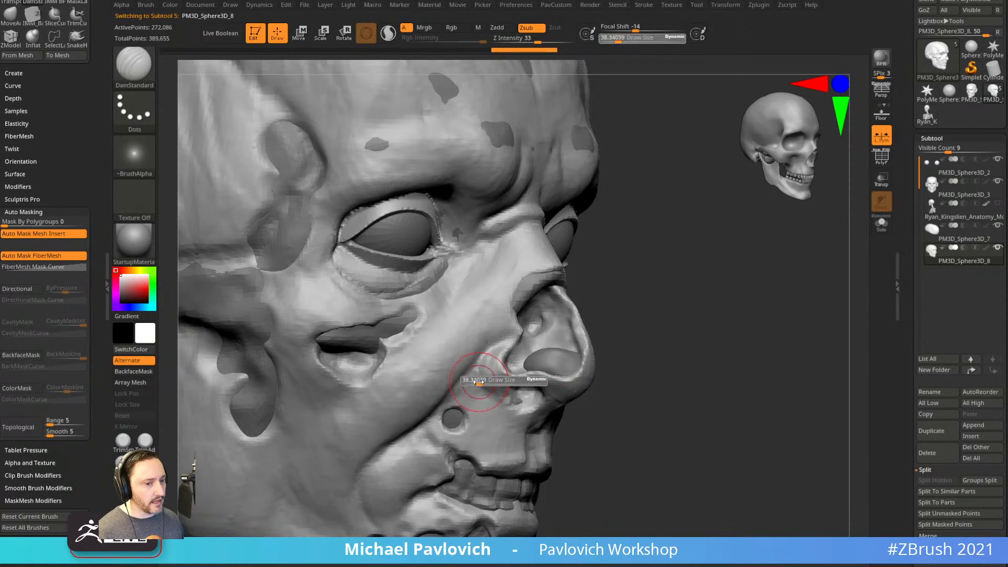
alt+drag(677, 318, 682, 289)
drag(492, 337, 496, 342)
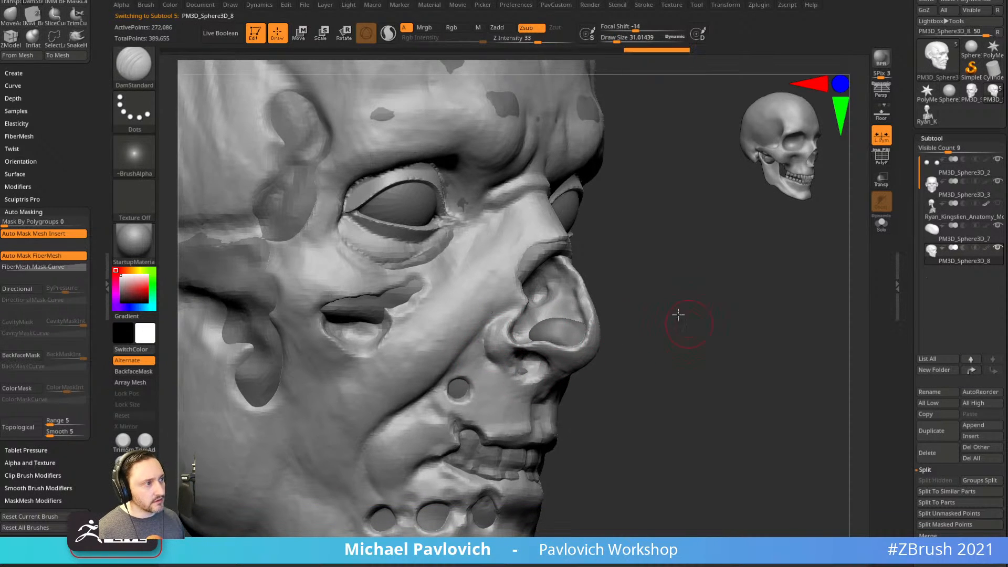
alt+drag(691, 324, 677, 284)
drag(625, 330, 625, 297)
mouse_move(495, 337)
mouse_down()
mouse_move(572, 318)
mouse_move(634, 381)
mouse_up()
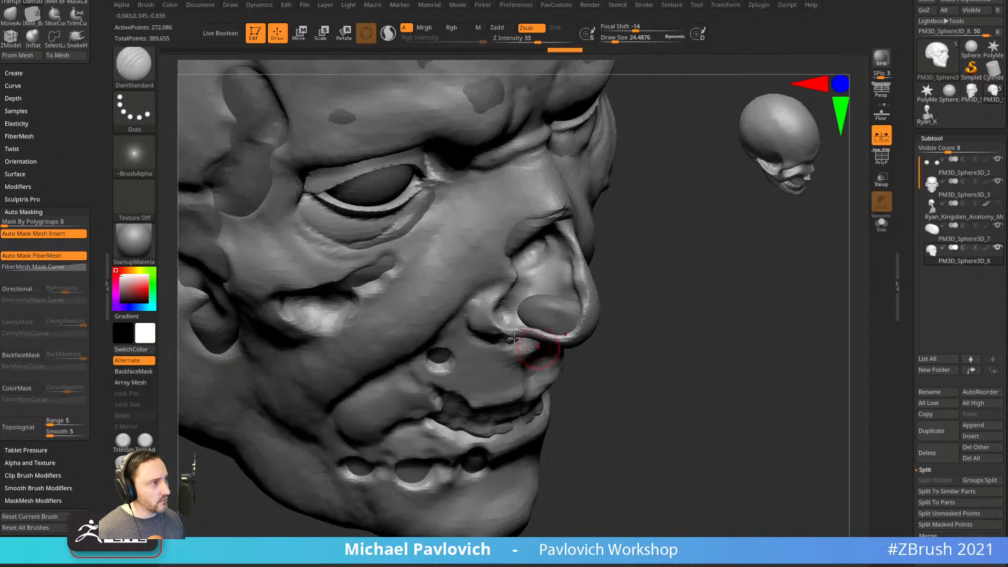
drag(511, 329, 554, 331)
drag(669, 308, 656, 287)
Turn on BackfaceMask and refine the nostril rim from a lower angle.
key(ctrl+b)
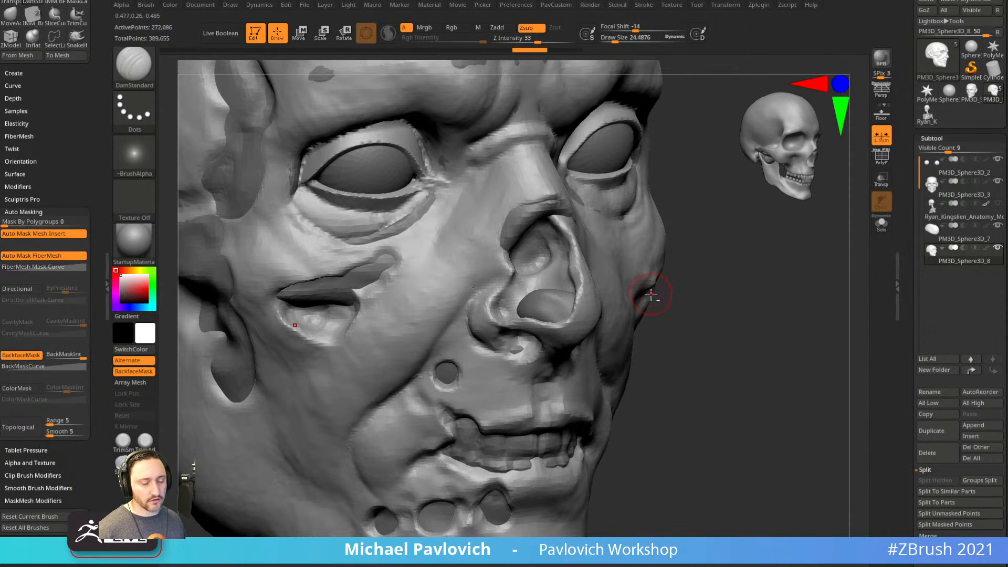
alt+drag(734, 374, 706, 247)
drag(479, 301, 517, 292)
drag(669, 291, 664, 254)
drag(507, 287, 531, 279)
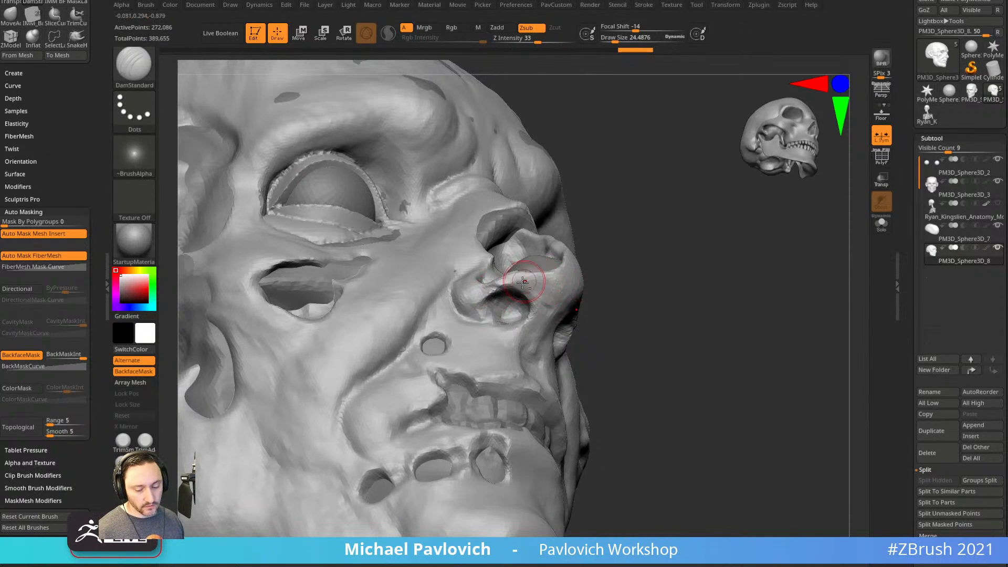
Flatten spots on the nostril rim with TrimDynamic, undoing one bad rim stroke.
key(b)
key(t)
key(d)
drag(485, 309, 532, 290)
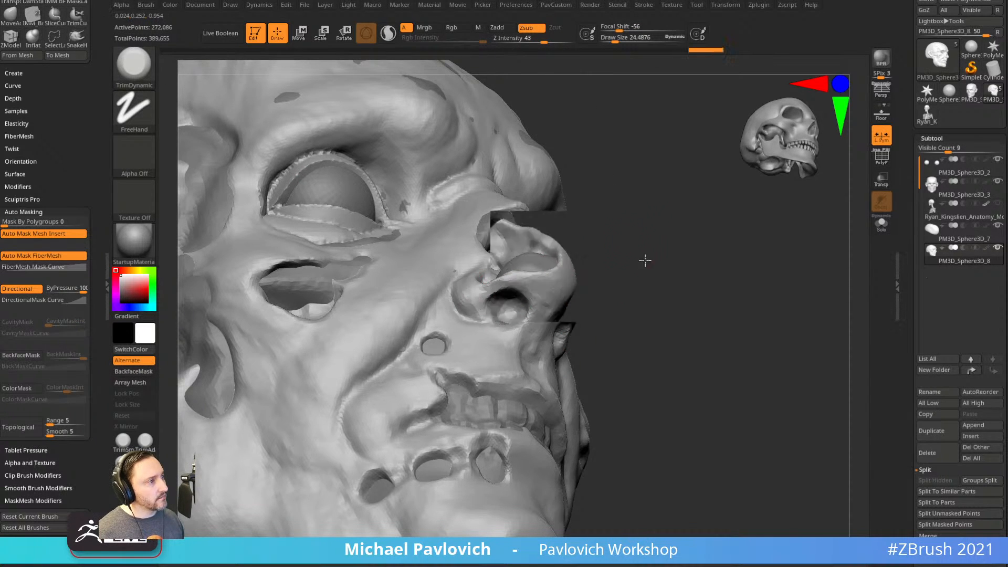
drag(635, 250, 668, 258)
drag(522, 281, 493, 292)
drag(561, 278, 570, 253)
key(ctrl+z)
Deepen the nostril rim crease with DamStandard, shape the tip, and smooth inside the nostril.
key(b)
key(d)
key(s)
mouse_move(512, 290)
mouse_down()
mouse_move(599, 288)
mouse_move(576, 275)
mouse_up()
drag(599, 286, 587, 306)
mouse_move(512, 293)
mouse_down()
mouse_move(536, 300)
mouse_move(517, 311)
mouse_move(539, 319)
mouse_move(511, 309)
mouse_move(531, 316)
mouse_up()
mouse_move(467, 309)
mouse_down()
mouse_move(483, 298)
mouse_move(471, 288)
mouse_up()
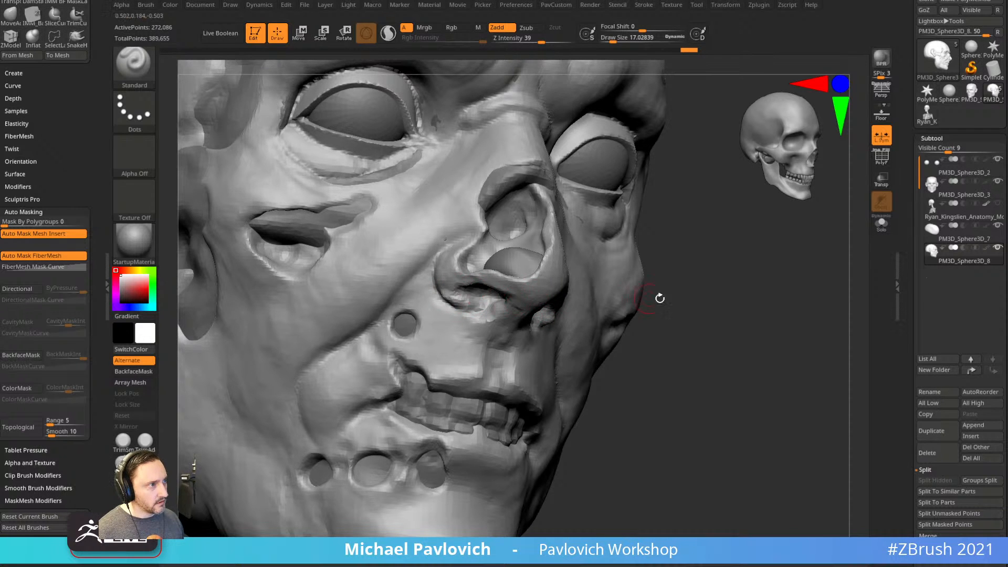
Carve deeper inside the nostril from below, then check the head from front and three-quarter views.
drag(651, 300, 654, 252)
mouse_move(477, 290)
alt+mouse_down()
mouse_move(463, 282)
mouse_move(477, 290)
mouse_move(462, 286)
mouse_move(467, 304)
alt+mouse_up()
mouse_move(735, 337)
mouse_down()
mouse_move(756, 304)
mouse_move(745, 356)
mouse_move(685, 295)
mouse_up()
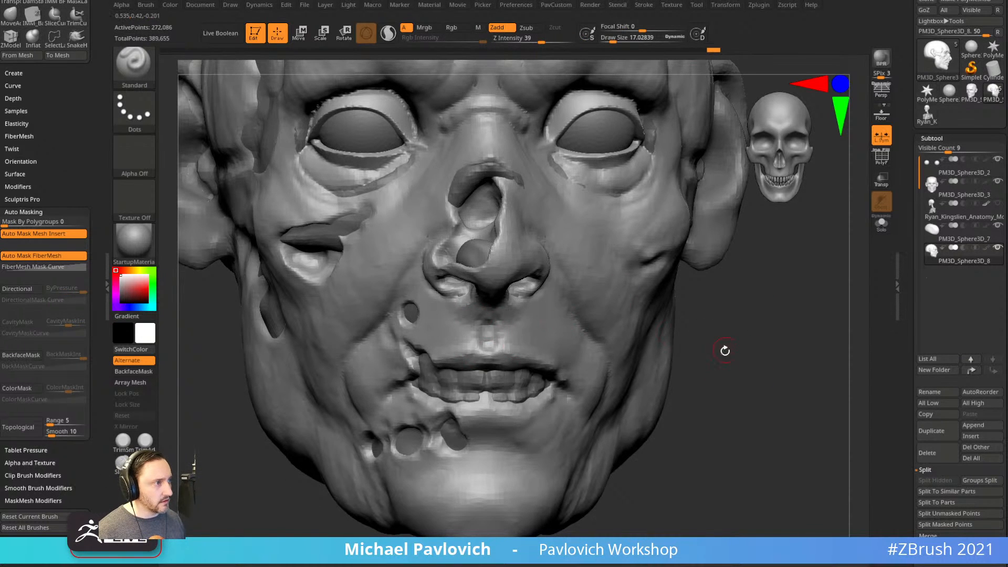
drag(720, 345, 496, 331)
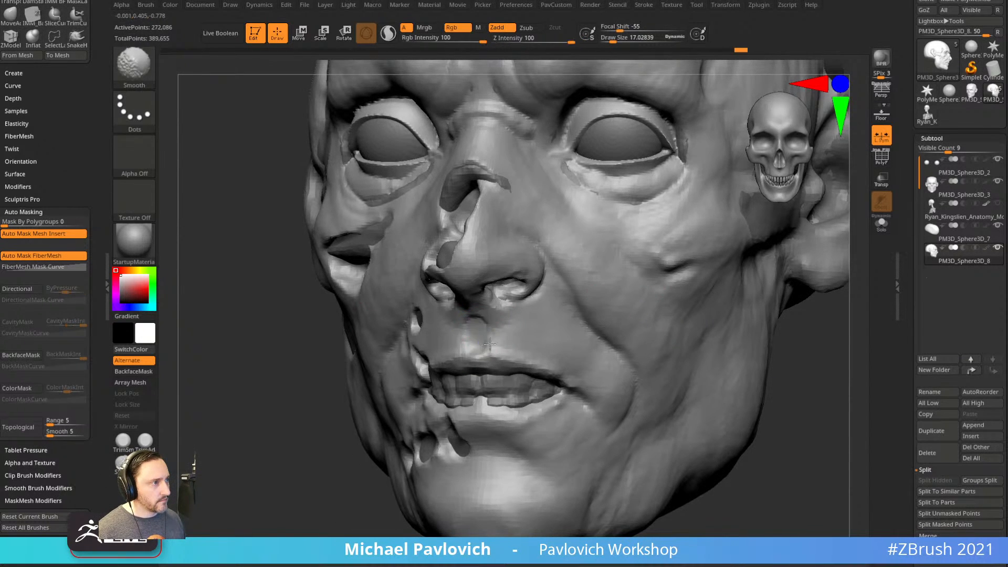
drag(807, 409, 799, 385)
Soften the upper-lip dent with the Smooth brush at Z Intensity 57, then save.
key(shift)
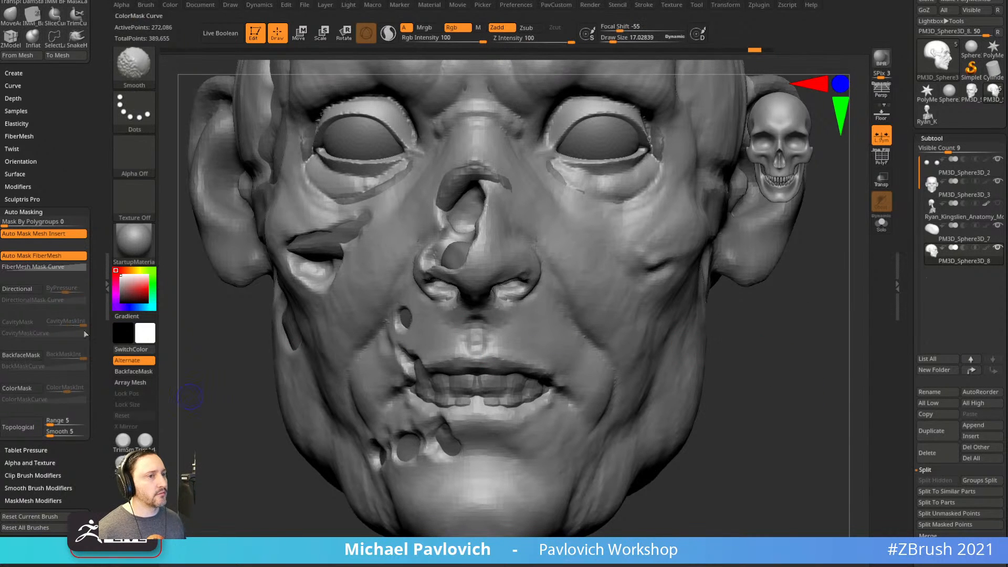
shift+click(552, 40)
ctrl+right_drag(780, 362, 770, 308)
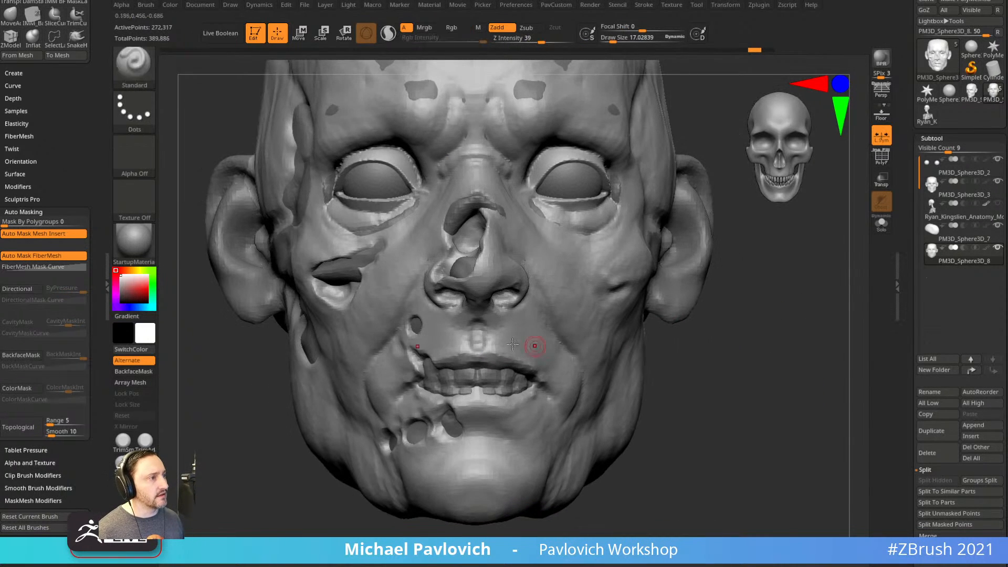
shift+drag(480, 328, 480, 336)
ctrl+right_drag(716, 337, 748, 358)
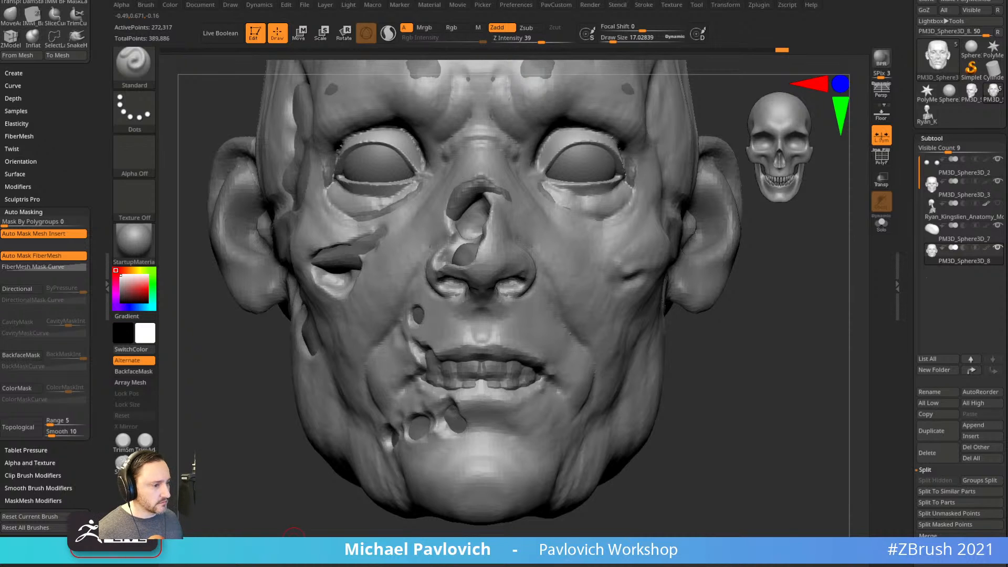
key(9)
Carve a smile crease on the cheek with DamStandard at brush size 35.8.
right_drag(762, 349, 769, 395)
key(b)
key(d)
key(s)
key(s)
drag(543, 290, 546, 290)
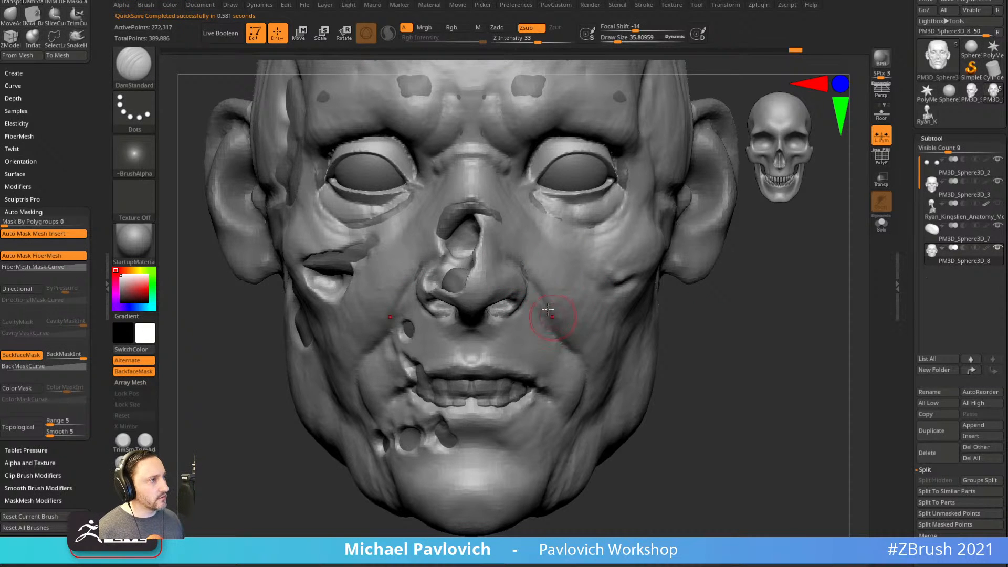
right_drag(671, 310, 531, 266)
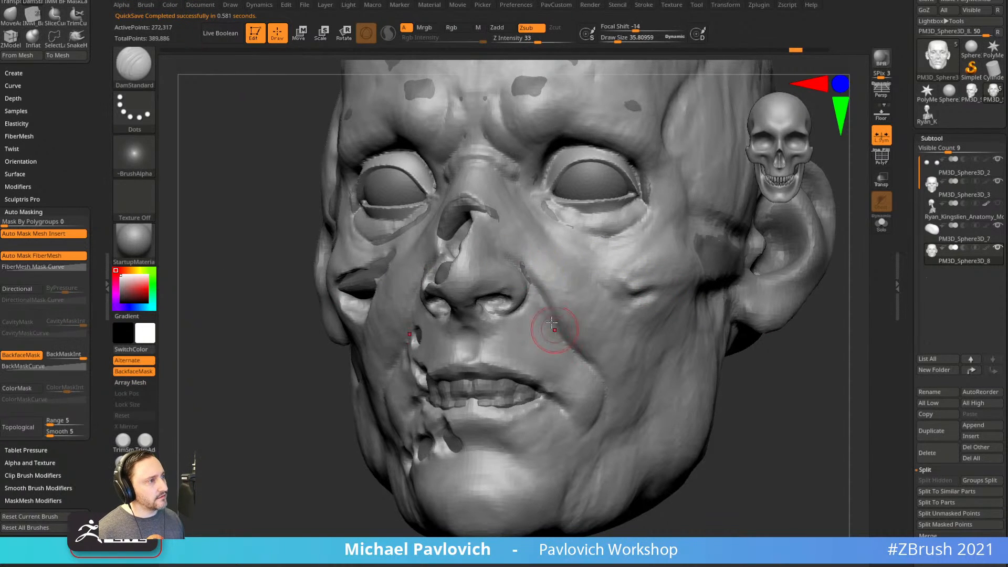
drag(562, 339, 589, 371)
mouse_move(594, 367)
right_down()
mouse_move(761, 407)
mouse_move(737, 365)
right_up()
Mask bands down both cheeks, invert the mask, carve along the crease, then clear the mask.
mouse_move(561, 284)
ctrl+mouse_down()
mouse_move(570, 339)
mouse_move(606, 385)
ctrl+mouse_up()
right_drag(667, 337, 573, 326)
ctrl+click(818, 401)
right_drag(818, 400, 783, 391)
alt+drag(556, 297, 630, 368)
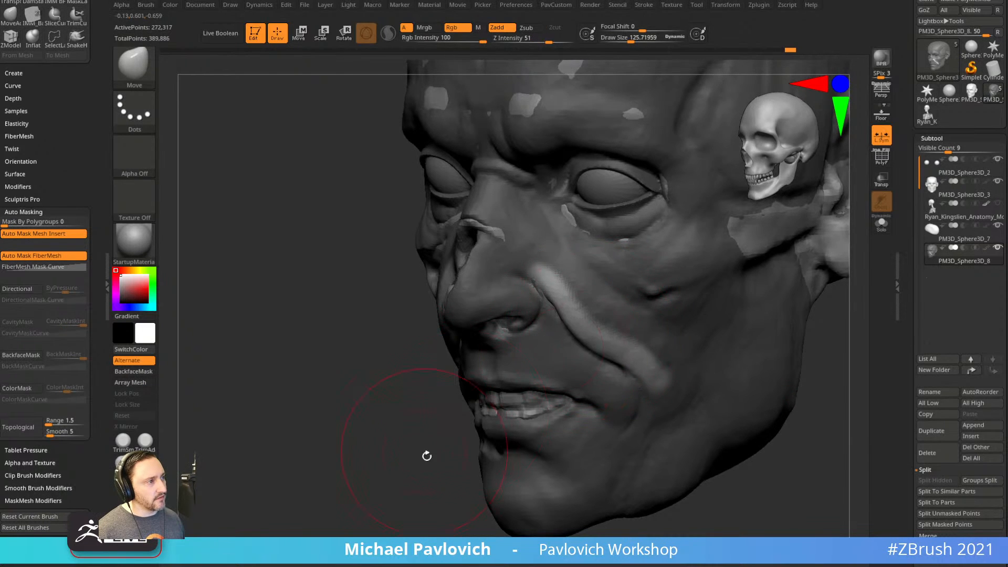
shift+drag(423, 450, 672, 380)
key(s)
ctrl+drag(762, 378, 796, 399)
DynaMesh the head, smooth along the cheek crease, and remesh again.
ctrl+drag(787, 334, 823, 405)
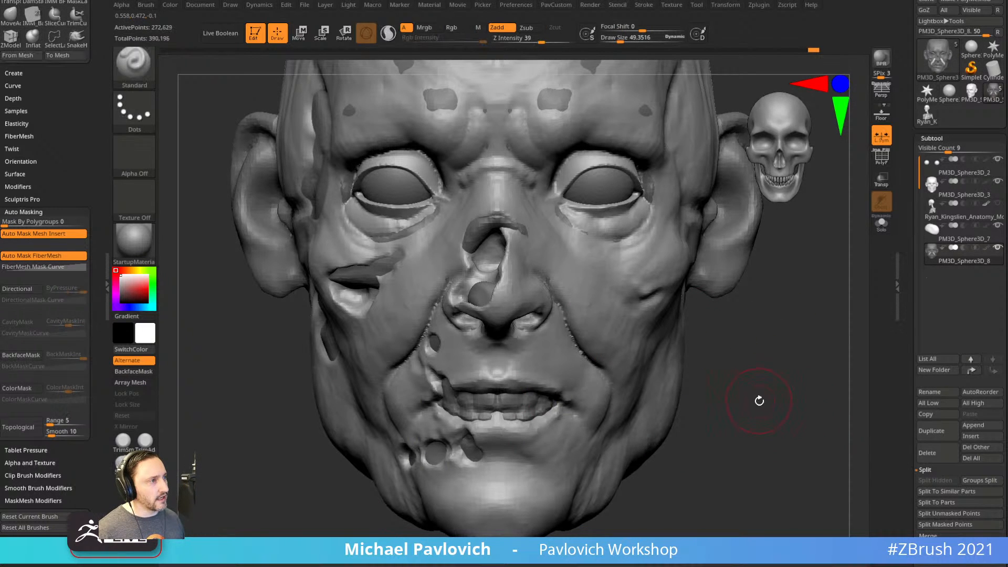
mouse_move(550, 282)
shift+mouse_down()
mouse_move(634, 393)
mouse_move(611, 381)
shift+mouse_up()
shift+drag(551, 292, 630, 383)
ctrl+drag(779, 378, 803, 410)
mouse_move(775, 378)
alt+mouse_down()
mouse_move(758, 329)
mouse_move(766, 361)
mouse_move(779, 363)
mouse_move(772, 394)
mouse_move(746, 338)
mouse_move(757, 383)
mouse_move(762, 352)
alt+mouse_up()
Sculpt the nose bridge and smooth the inner eye ridge.
drag(762, 352, 622, 350)
alt+drag(365, 367, 370, 391)
drag(519, 288, 538, 304)
alt+drag(407, 304, 433, 336)
shift+drag(564, 324, 556, 328)
mouse_move(391, 371)
mouse_down()
mouse_move(504, 358)
mouse_move(514, 313)
mouse_up()
key(s)
drag(704, 258, 619, 279)
Build up the outer eye corner with the ClayBuildup brush.
key(s)
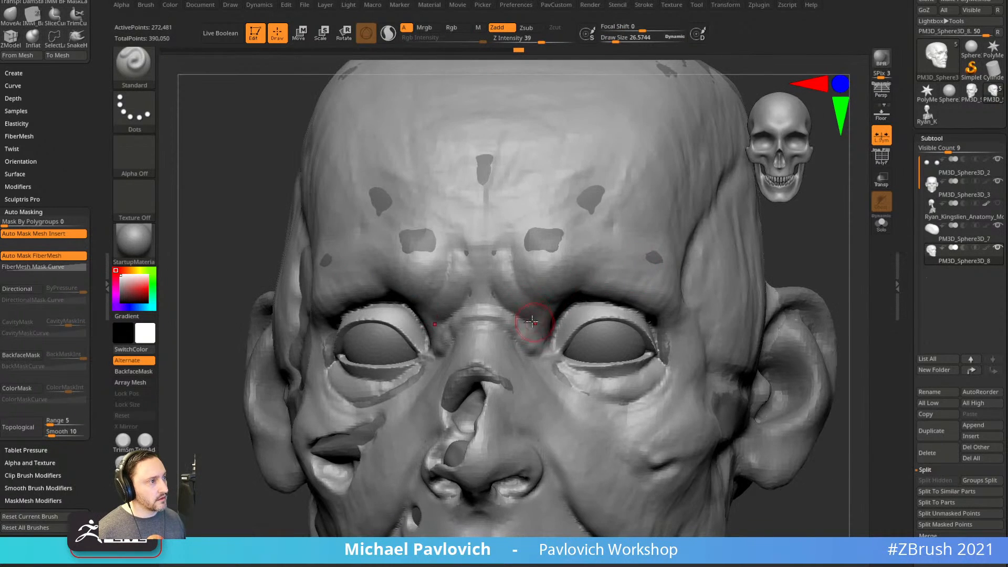
drag(818, 241, 687, 226)
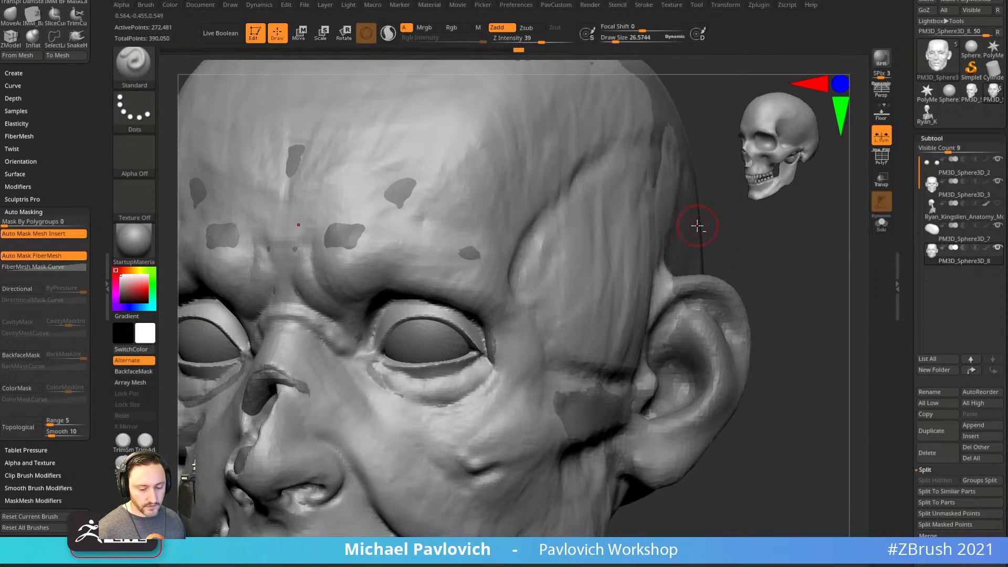
key(b)
key(c)
key(b)
drag(749, 223, 718, 232)
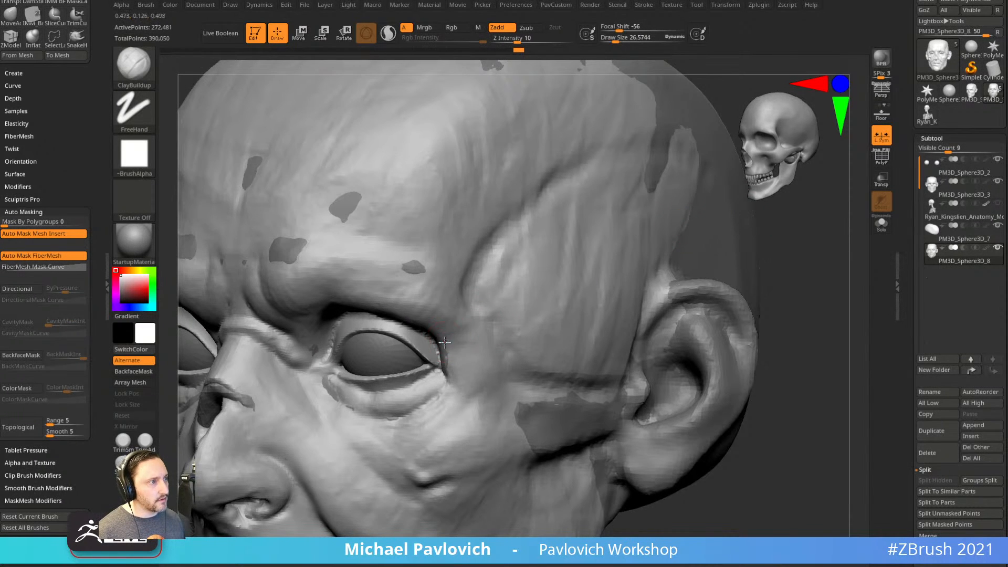
drag(440, 360, 446, 368)
drag(756, 228, 825, 224)
drag(449, 349, 448, 347)
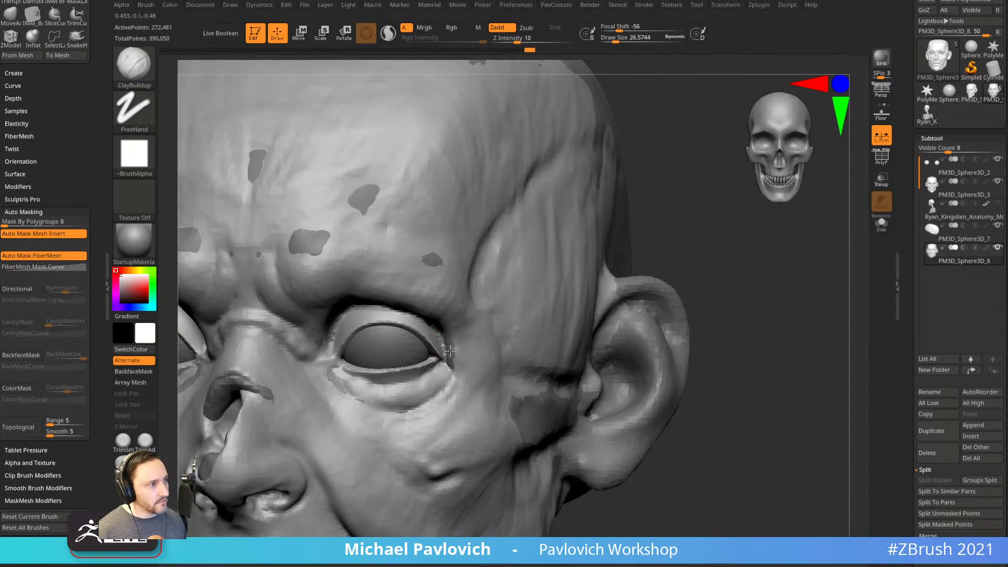
Briefly select PM3D_Sphere3D_3 and the Move brush, then return to Standard on PM3D_Sphere3D_8.
drag(759, 234, 683, 260)
alt+click(680, 258)
drag(733, 221, 635, 275)
key(b)
key(m)
key(v)
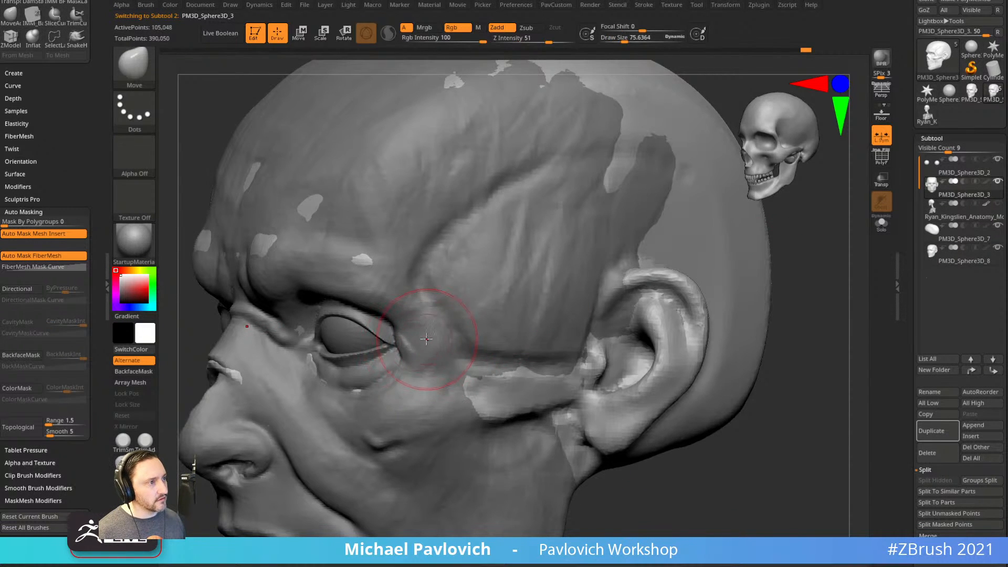
key(b)
key(s)
key(t)
alt+click(419, 342)
Add ClayBuildup clay at the temple and the outer corner of the eye.
drag(793, 276, 827, 290)
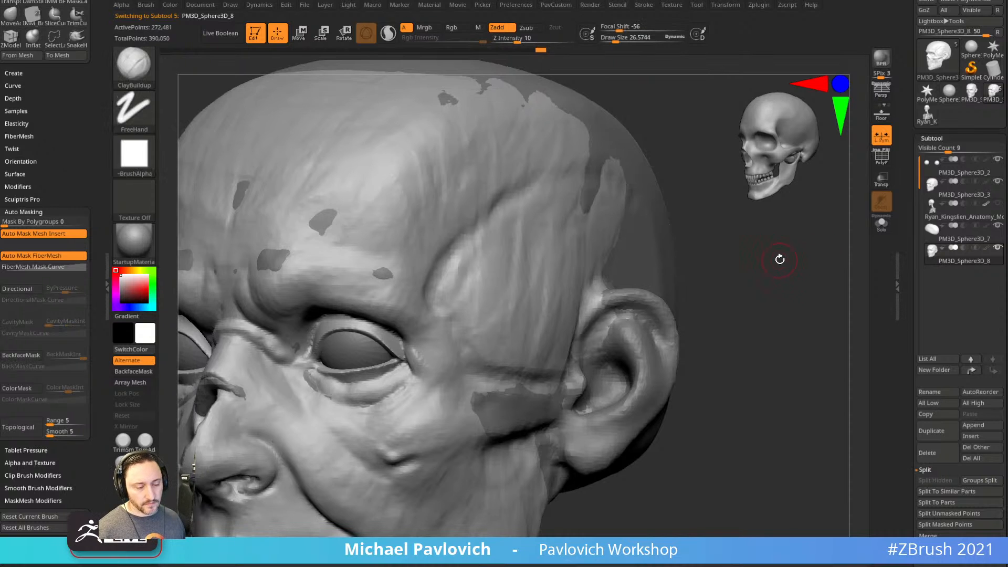
alt+drag(780, 259, 792, 262)
key(b)
key(c)
key(b)
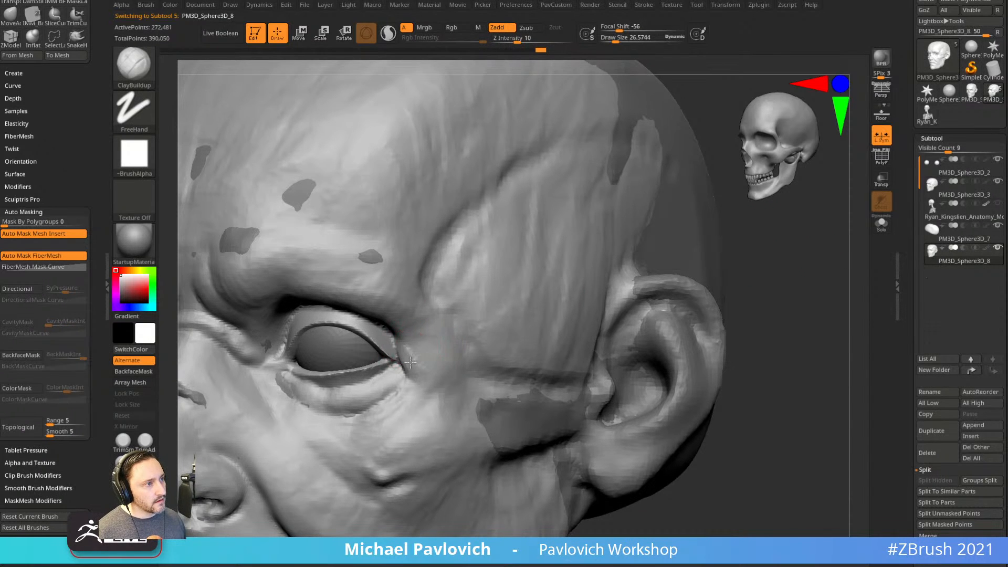
drag(405, 362, 406, 366)
drag(780, 232, 804, 229)
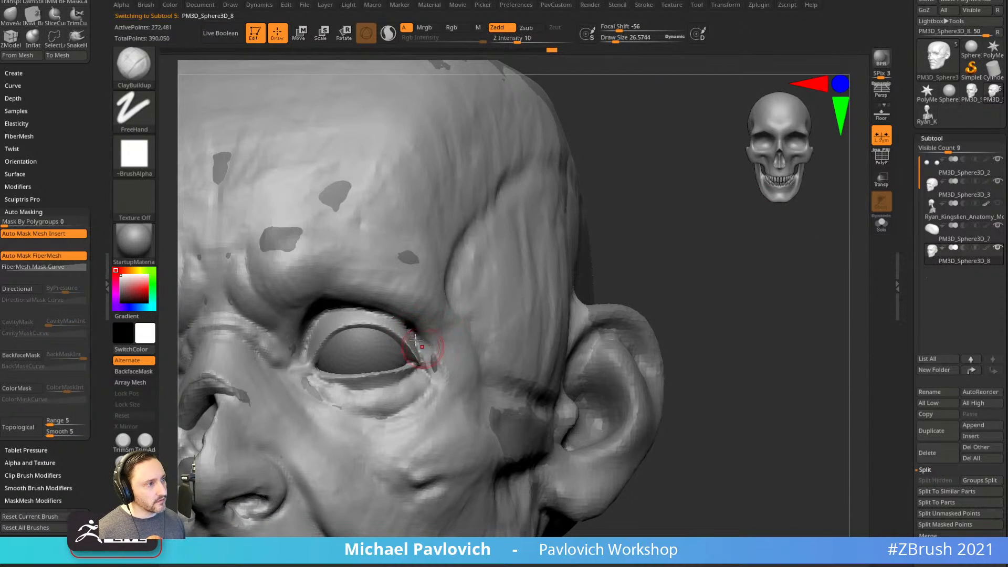
drag(596, 243, 419, 348)
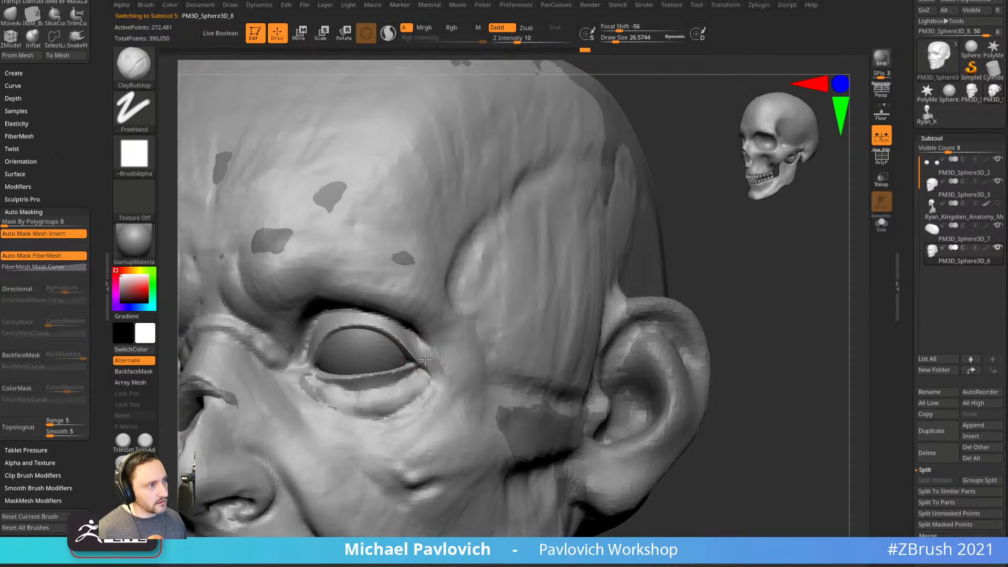
drag(706, 245, 692, 239)
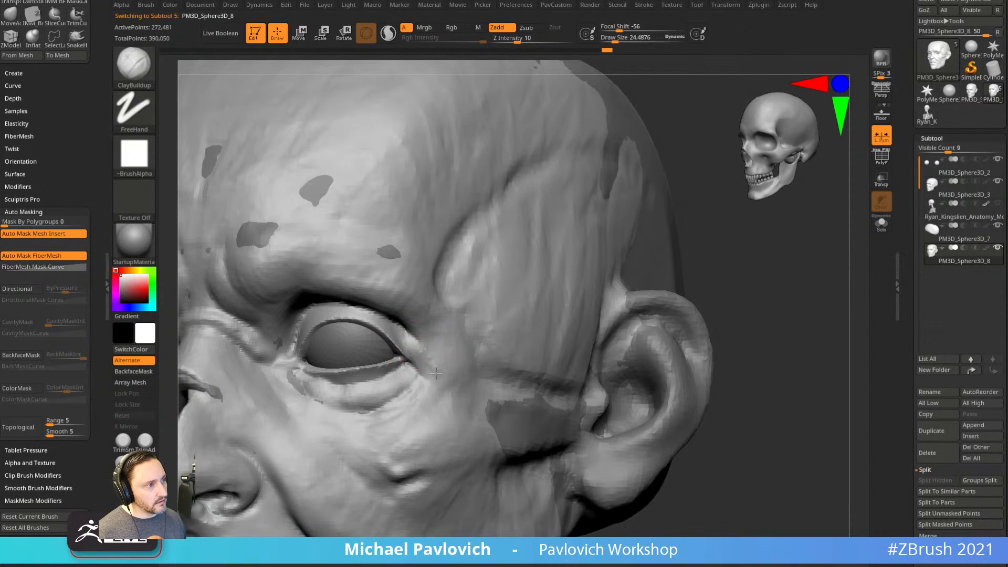
drag(409, 335, 423, 351)
alt+drag(739, 247, 740, 237)
Carve a crease along the lower eyelid with DamStandard.
key(b)
key(d)
key(s)
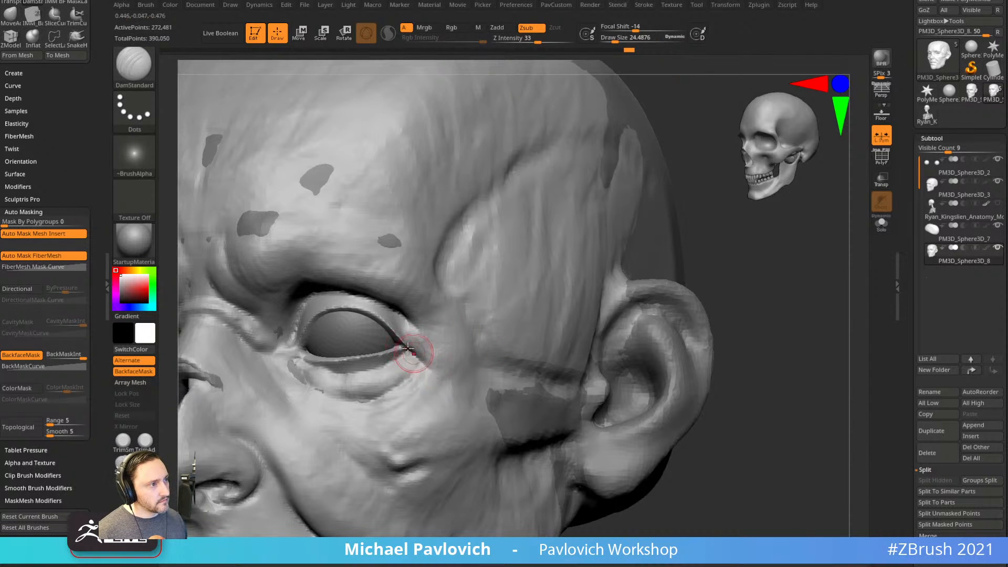
drag(741, 265, 452, 375)
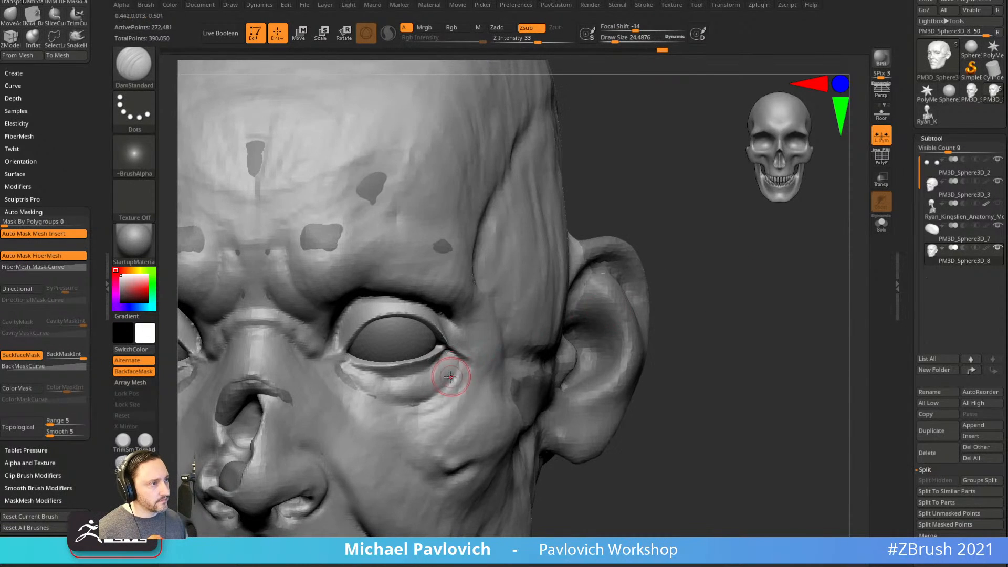
drag(714, 290, 652, 293)
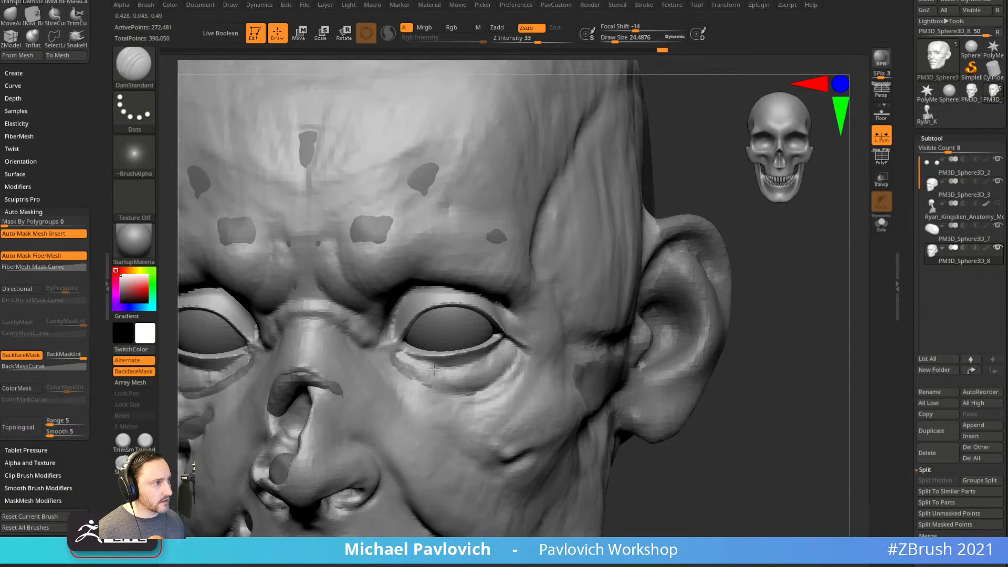
drag(448, 364, 519, 361)
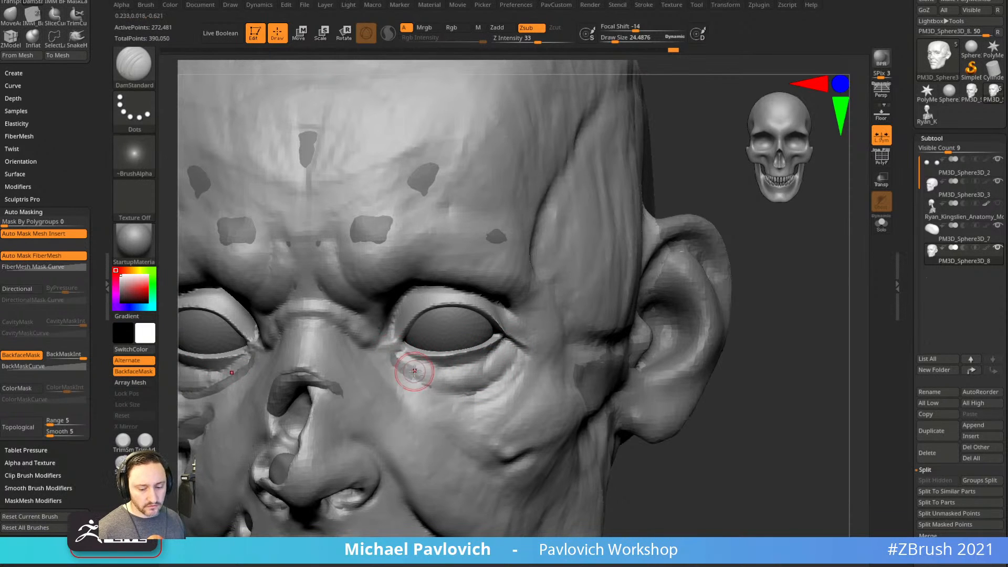
key(b)
key(c)
key(l)
mouse_move(769, 231)
alt+mouse_down()
mouse_move(779, 274)
mouse_move(762, 274)
alt+mouse_up()
Sculpt short Standard-brush strokes at the inner upper eyelid and on the right cheek.
key(b)
key(s)
key(t)
drag(399, 388, 429, 342)
drag(774, 243, 762, 216)
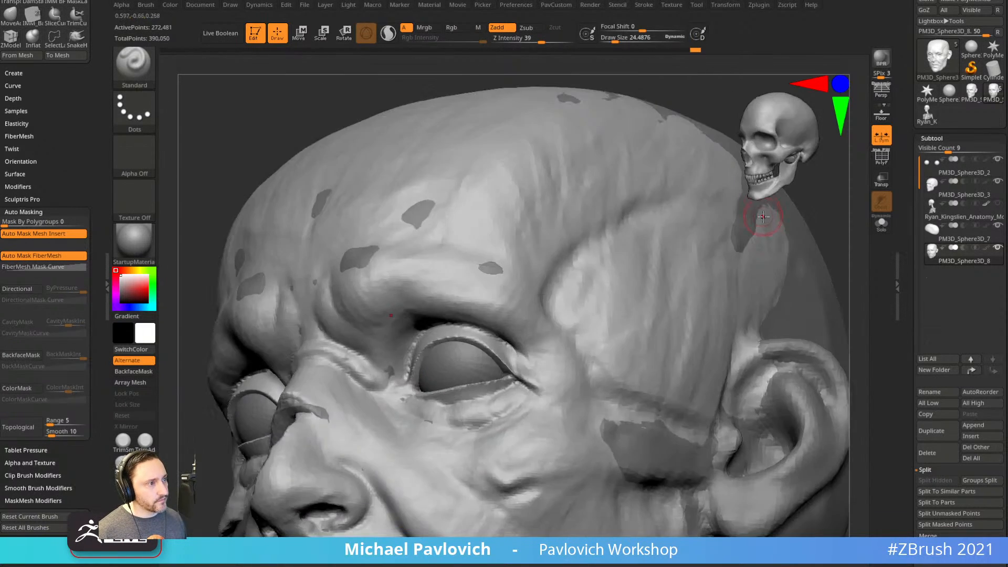
shift+right_drag(727, 286, 703, 231)
alt+right_drag(750, 267, 682, 254)
ctrl+right_drag(682, 254, 676, 282)
drag(578, 380, 590, 376)
right_drag(725, 392, 632, 387)
mouse_move(683, 421)
ctrl+right_down()
mouse_move(684, 394)
mouse_move(715, 381)
mouse_move(696, 392)
ctrl+right_up()
mouse_move(695, 392)
alt+right_down()
mouse_move(734, 405)
mouse_move(758, 392)
alt+right_up()
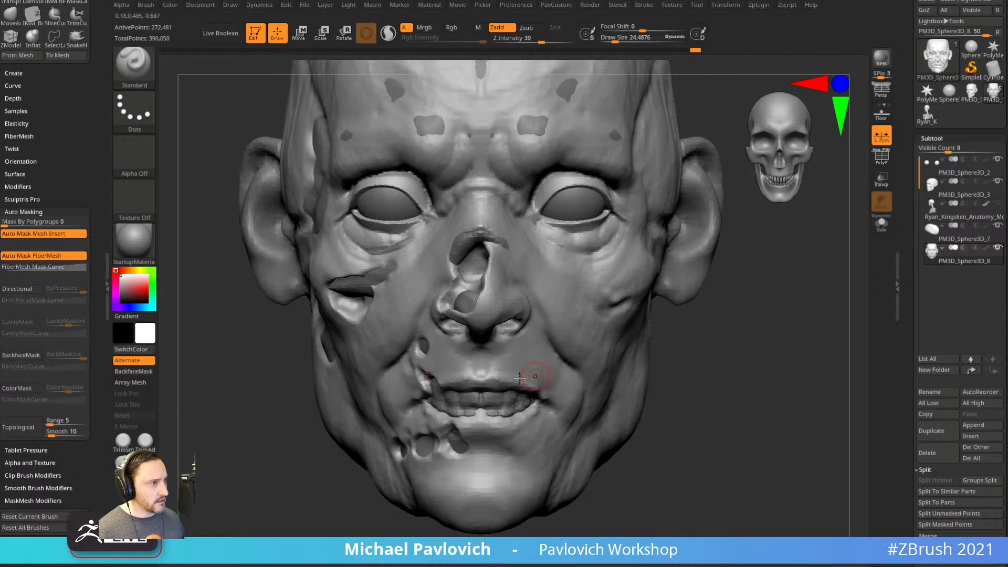
With DamStandard at size about 33, carve creases at the mouth corners and beside the nostril.
key(b)
key(d)
key(s)
key(s)
drag(567, 393, 570, 392)
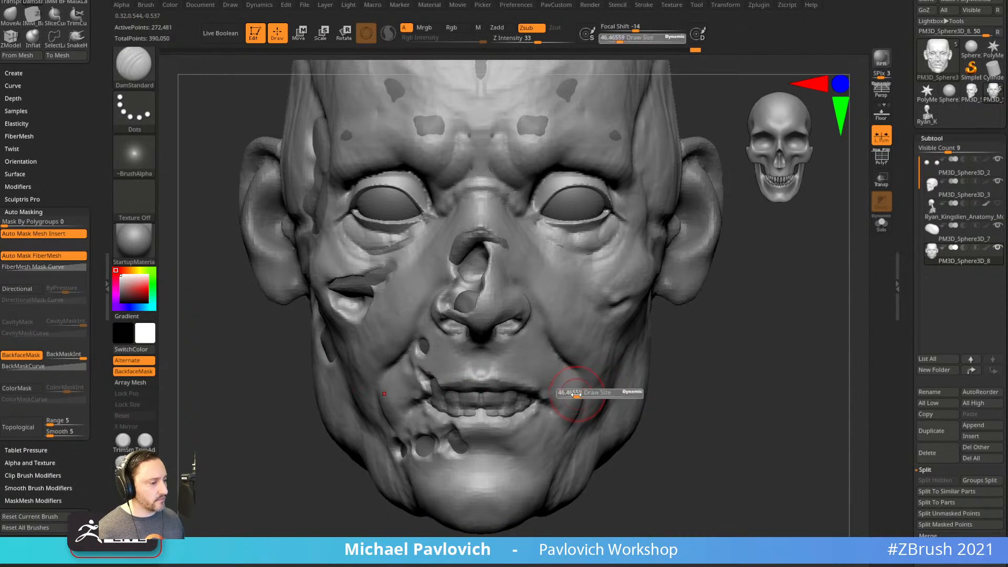
mouse_move(536, 394)
right_down()
mouse_move(698, 353)
mouse_move(523, 398)
right_up()
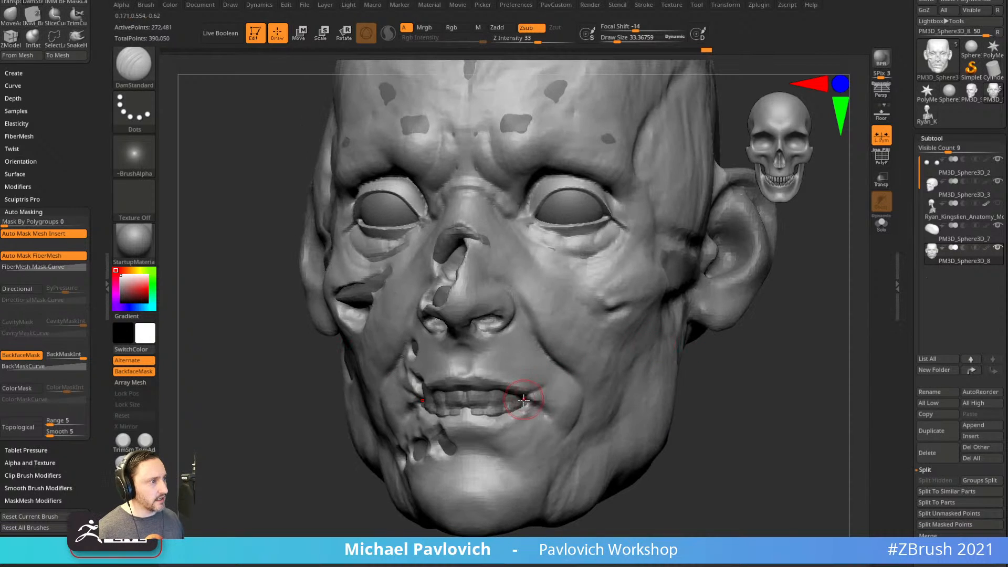
drag(535, 398, 550, 395)
alt+right_drag(707, 370, 692, 339)
ctrl+right_drag(691, 340, 693, 342)
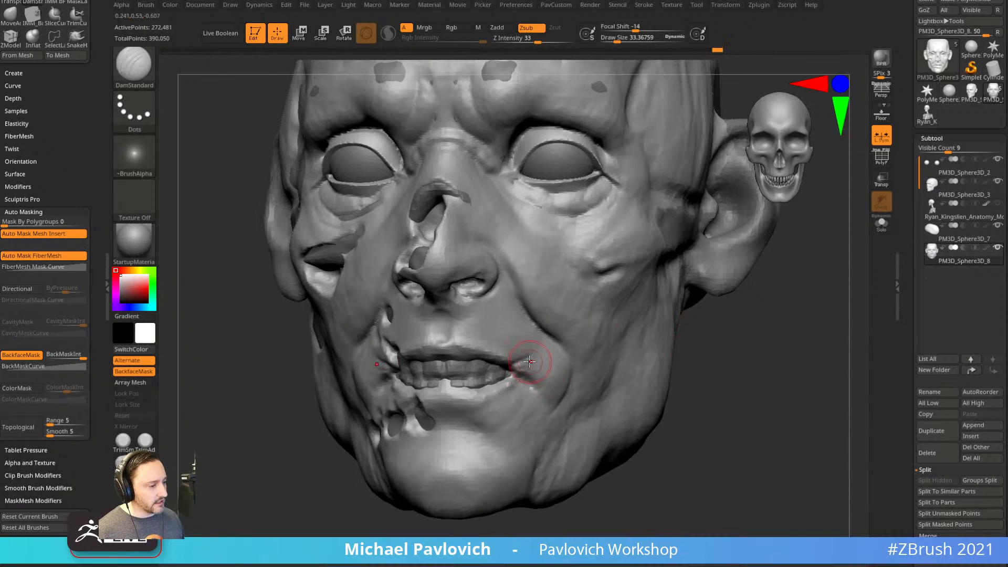
mouse_move(517, 373)
mouse_down()
mouse_move(537, 391)
mouse_move(540, 374)
mouse_up()
right_drag(573, 360, 731, 301)
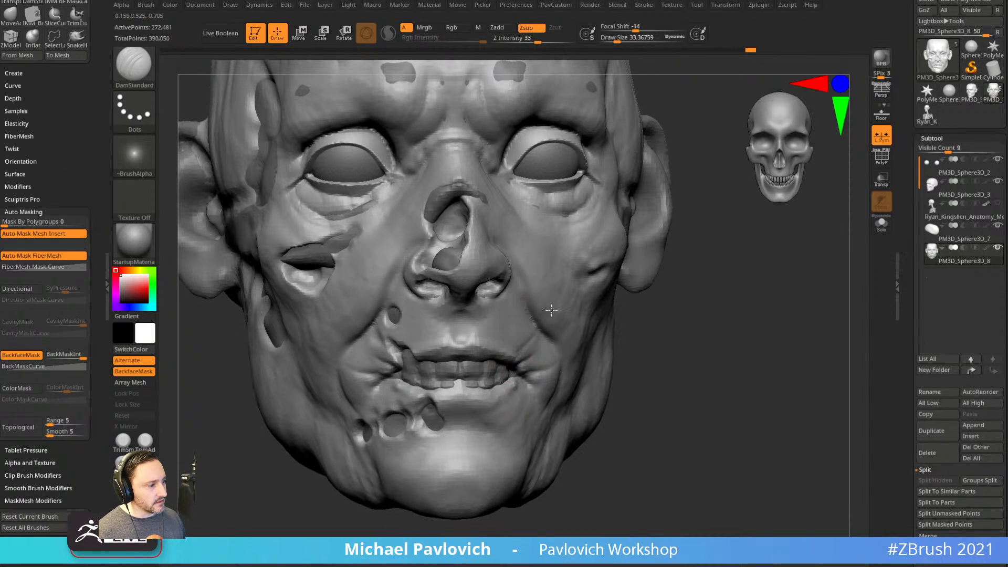
drag(512, 300, 514, 303)
alt+drag(682, 297, 678, 262)
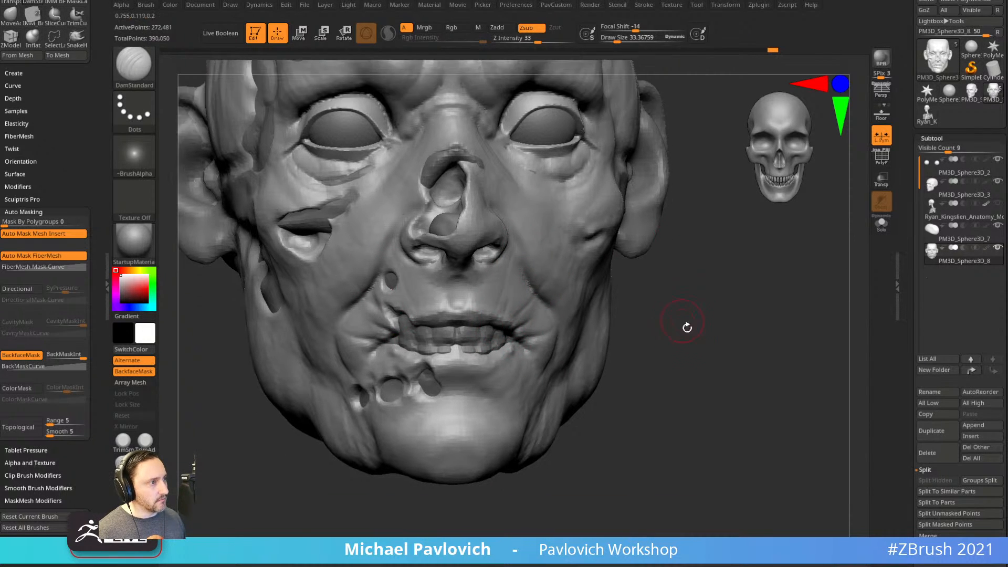
drag(683, 320, 594, 315)
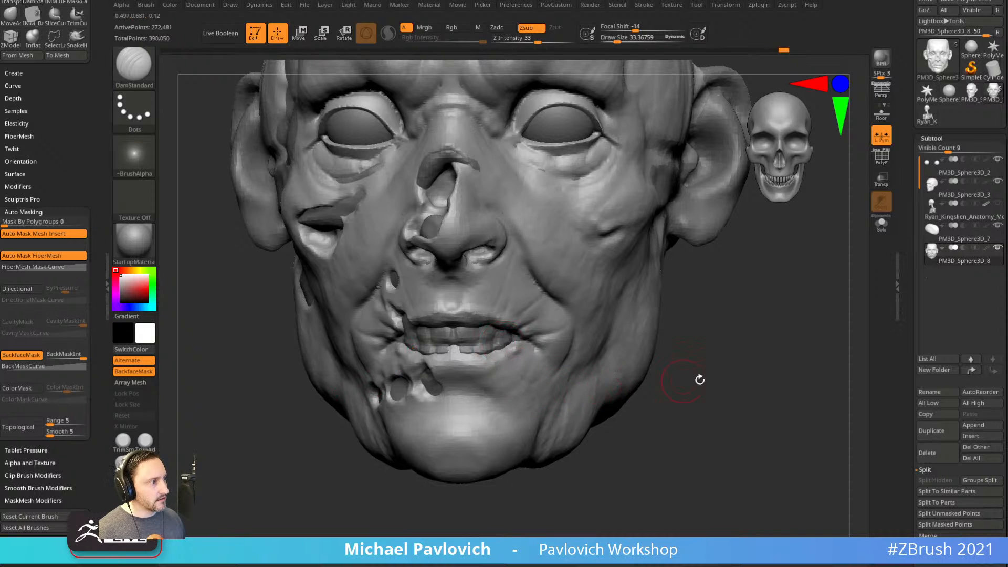
drag(686, 381, 668, 393)
Switch to ClayBuildup at size about 52 and add a clay stroke on the face.
key(b)
key(c)
key(b)
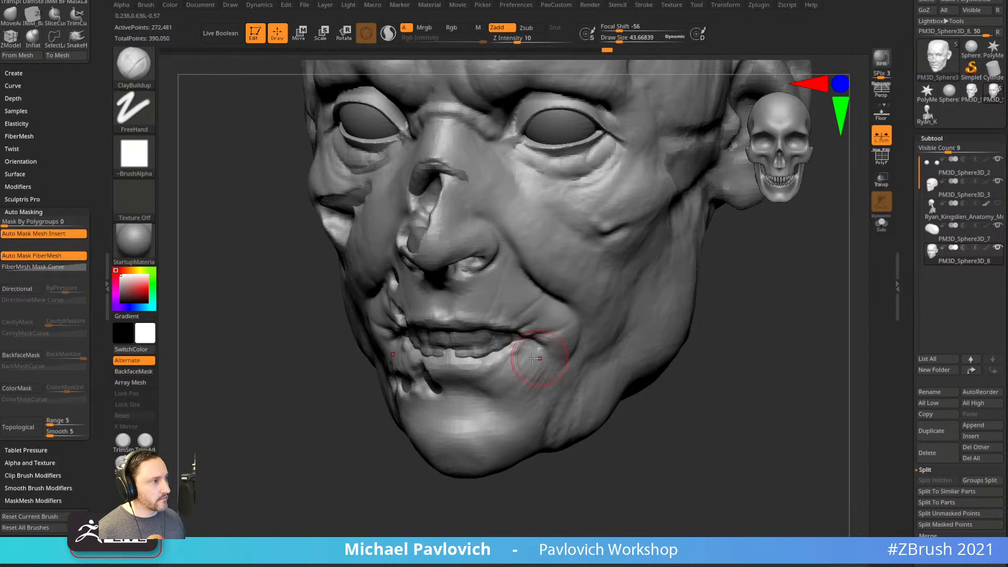
mouse_move(696, 363)
mouse_down()
mouse_move(714, 383)
mouse_move(693, 379)
mouse_move(740, 363)
mouse_up()
key(s)
drag(506, 423, 519, 424)
mouse_move(569, 411)
mouse_down()
mouse_move(541, 416)
mouse_move(698, 452)
mouse_move(704, 468)
mouse_move(495, 361)
mouse_up()
alt+drag(669, 401, 673, 394)
key(s)
click(555, 338)
drag(484, 322, 468, 306)
alt+drag(766, 305, 743, 347)
Shrink the ClayBuildup brush to about 22 and build up clay beneath the eye.
key(s)
click(451, 400)
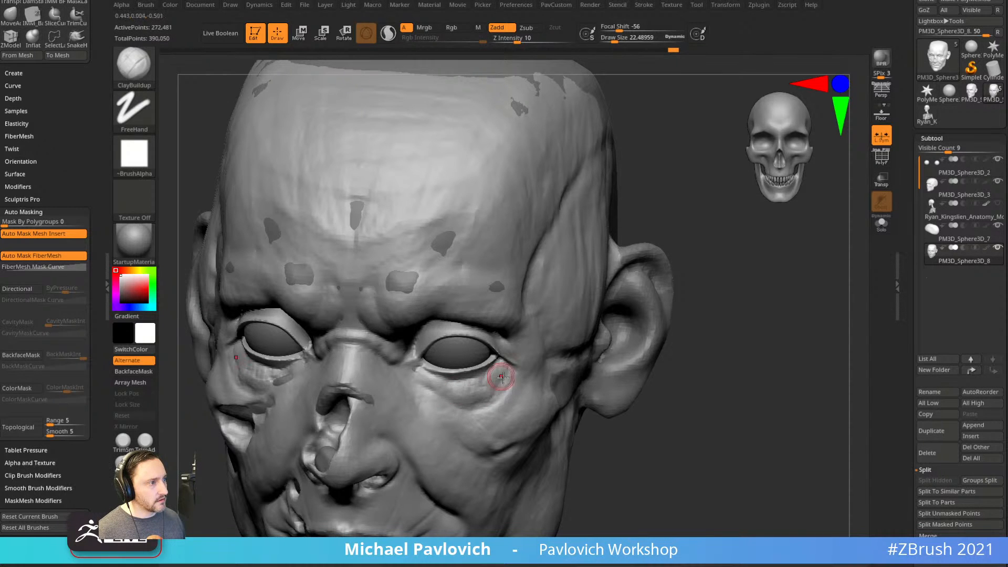
drag(733, 281, 684, 245)
drag(467, 387, 472, 403)
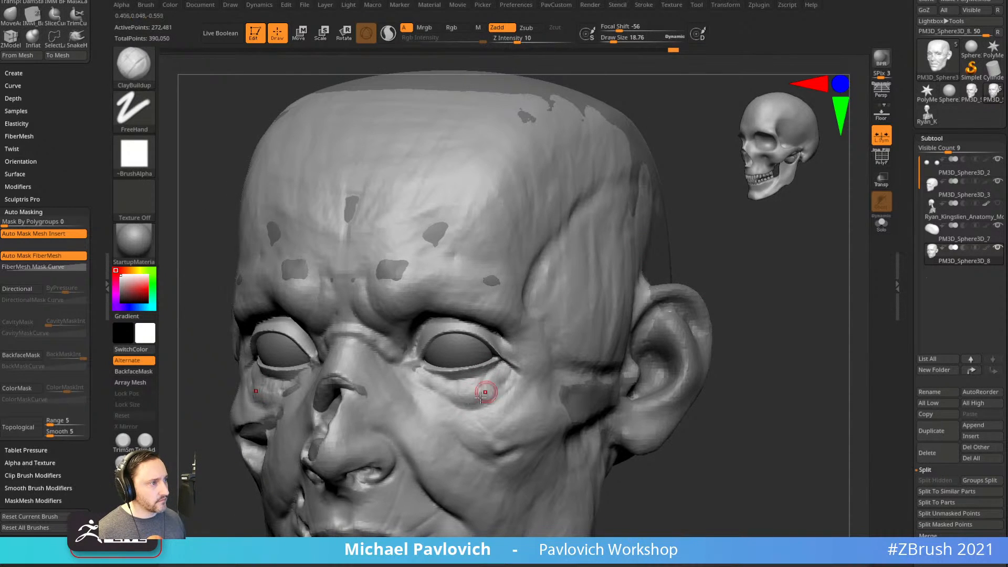
shift+drag(645, 288, 538, 299)
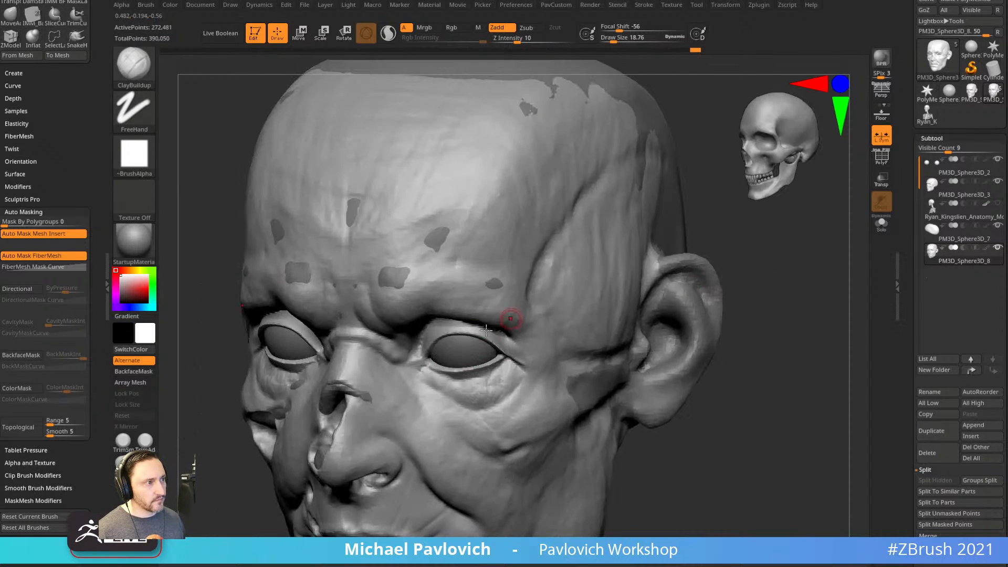
Carve a groove below the eye with the Standard brush.
key(b)
key(s)
key(t)
alt+drag(430, 383, 472, 407)
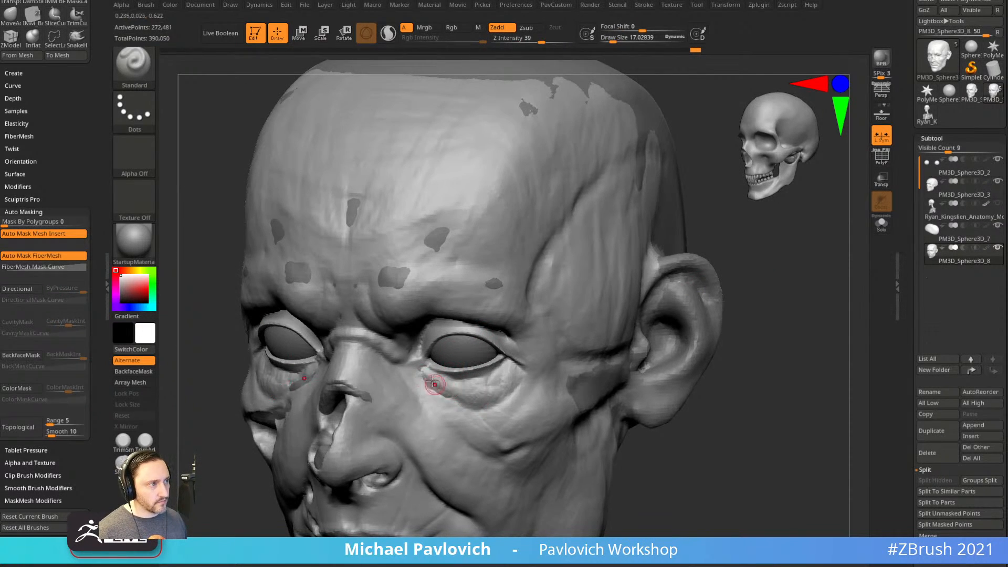
shift+drag(779, 305, 761, 341)
Select the skull anatomy subtool and solo it.
alt+click(613, 341)
shift+drag(660, 347, 736, 280)
click(931, 208)
mouse_move(761, 330)
alt+mouse_down()
mouse_move(749, 305)
mouse_move(795, 298)
mouse_move(751, 306)
mouse_move(776, 327)
alt+mouse_up()
click(882, 225)
Lasso-hide everything except the teeth and split them into their own subtool.
click(135, 66)
click(240, 80)
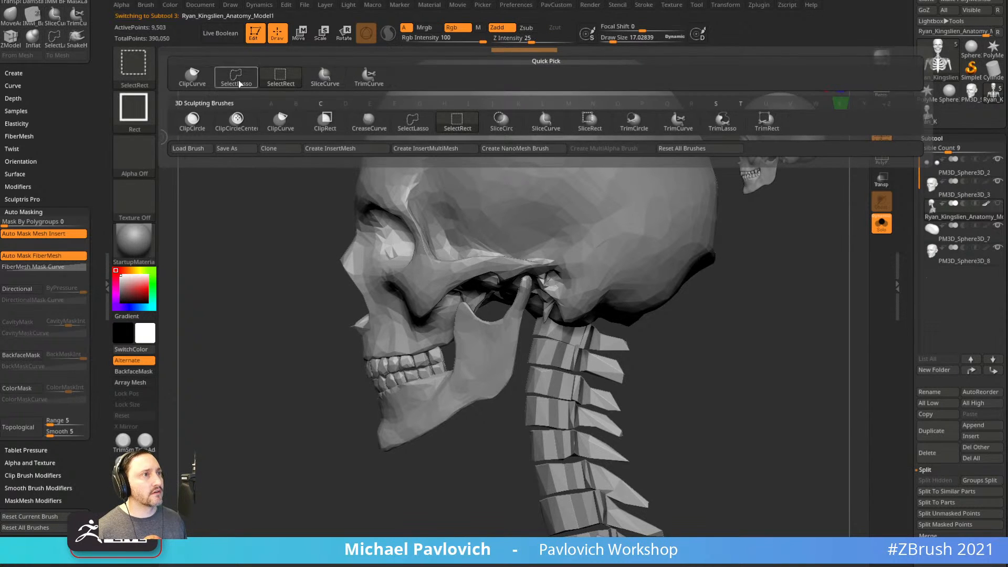
mouse_move(338, 374)
ctrl+shift+mouse_down()
mouse_move(341, 399)
mouse_move(427, 353)
mouse_move(335, 418)
ctrl+shift+mouse_up()
ctrl+shift+click(305, 410)
ctrl+shift+drag(362, 381, 449, 359)
ctrl+shift+drag(291, 416, 322, 468)
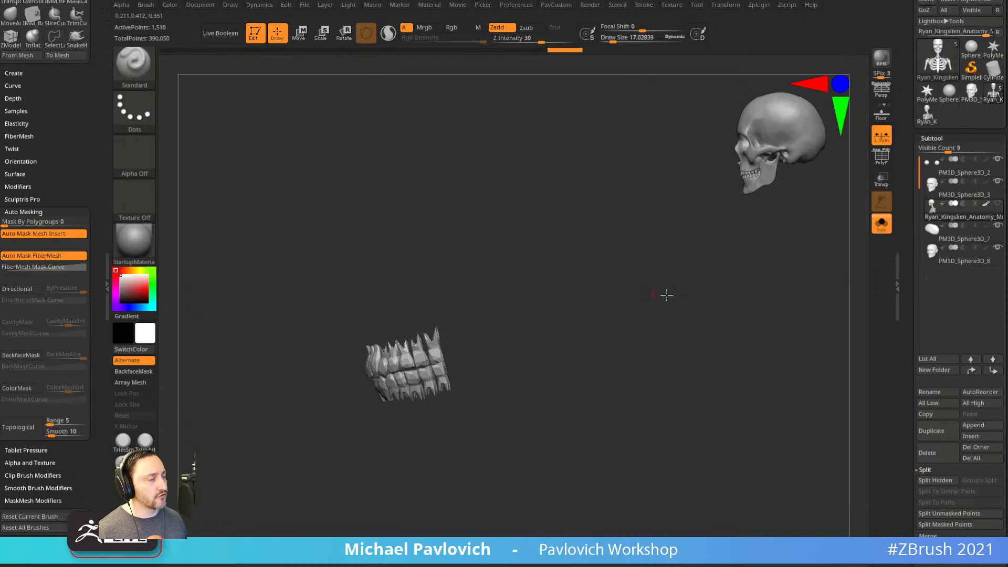
drag(655, 291, 698, 309)
key(3)
click(695, 310)
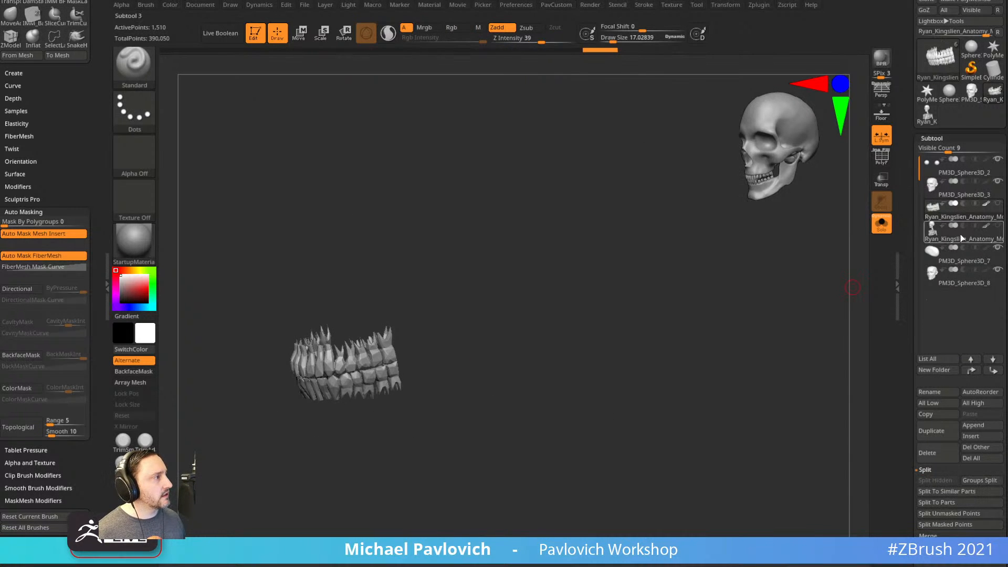
Show all subtools, turn on Transp, and move the teeth forward into the mouth.
click(877, 227)
drag(788, 295, 715, 306)
key(w)
click(882, 180)
drag(644, 425, 626, 428)
key(q)
Set brush size to about 121, make the head solid again, and hide PM3D_Sphere3D_8.
mouse_move(441, 486)
mouse_down()
mouse_move(517, 498)
mouse_move(609, 417)
mouse_up()
alt+drag(777, 349, 735, 334)
key(2)
key(s)
drag(663, 310, 737, 326)
key(2)
click(882, 180)
alt+click(604, 316)
drag(737, 326, 697, 315)
shift+drag(750, 344, 841, 303)
click(998, 269)
On PM3D_Sphere3D_3, carve the gums back to expose the teeth, then select the teeth.
click(964, 196)
alt+drag(754, 333, 754, 355)
drag(755, 355, 820, 360)
key(bracketleft)
key(bracketleft)
mouse_move(575, 353)
alt+mouse_down()
mouse_move(520, 359)
mouse_move(563, 391)
mouse_move(536, 402)
alt+mouse_up()
mouse_move(693, 371)
mouse_down()
mouse_move(651, 366)
mouse_move(500, 396)
mouse_move(524, 362)
mouse_up()
drag(485, 418, 624, 408)
key(bracketleft)
alt+click(557, 367)
drag(766, 347, 575, 353)
key(w)
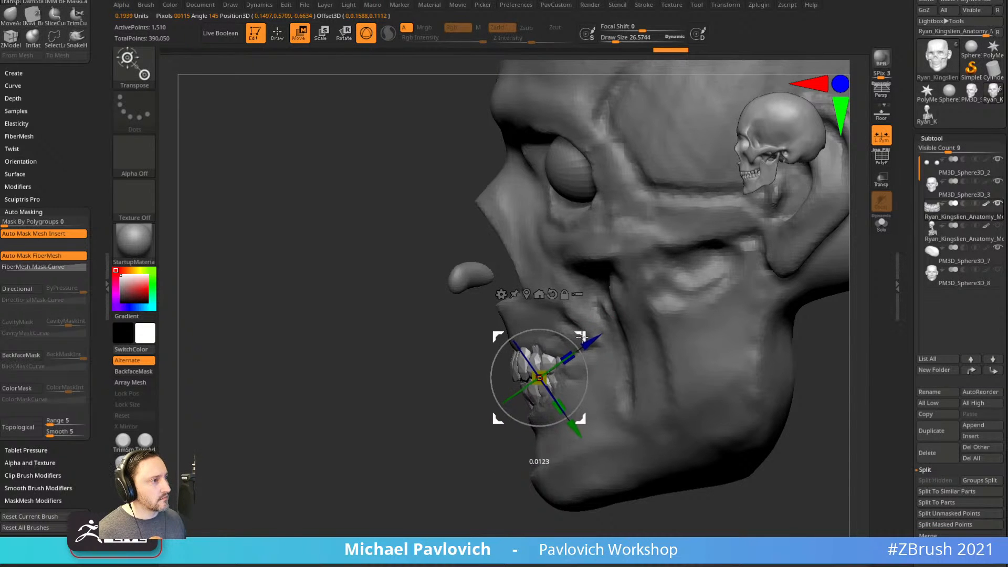
Select the head mesh and show its polygroup wireframe to inspect the mouth.
key(q)
drag(501, 379, 546, 410)
alt+click(547, 410)
drag(720, 326, 757, 321)
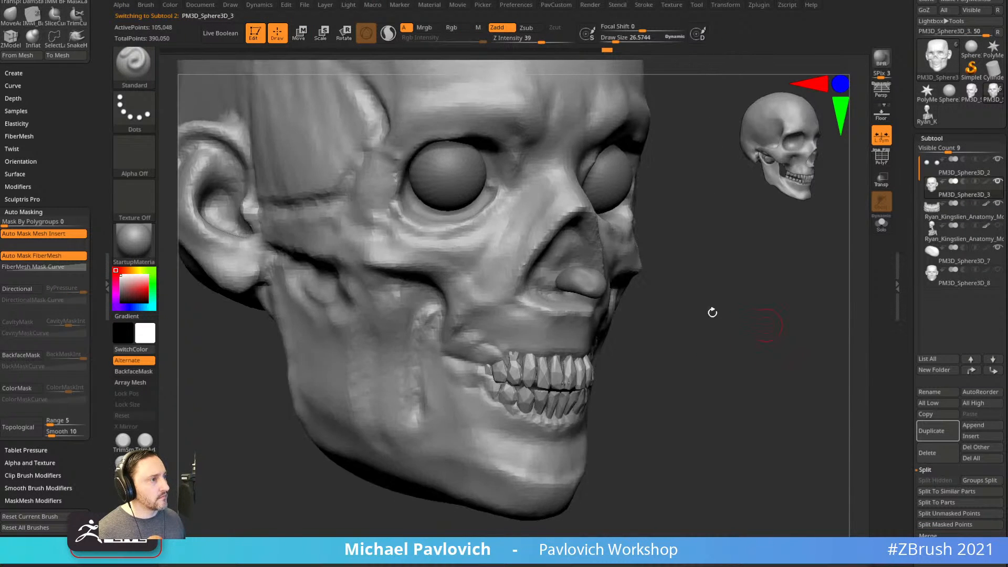
key(bracketleft)
drag(612, 342, 518, 348)
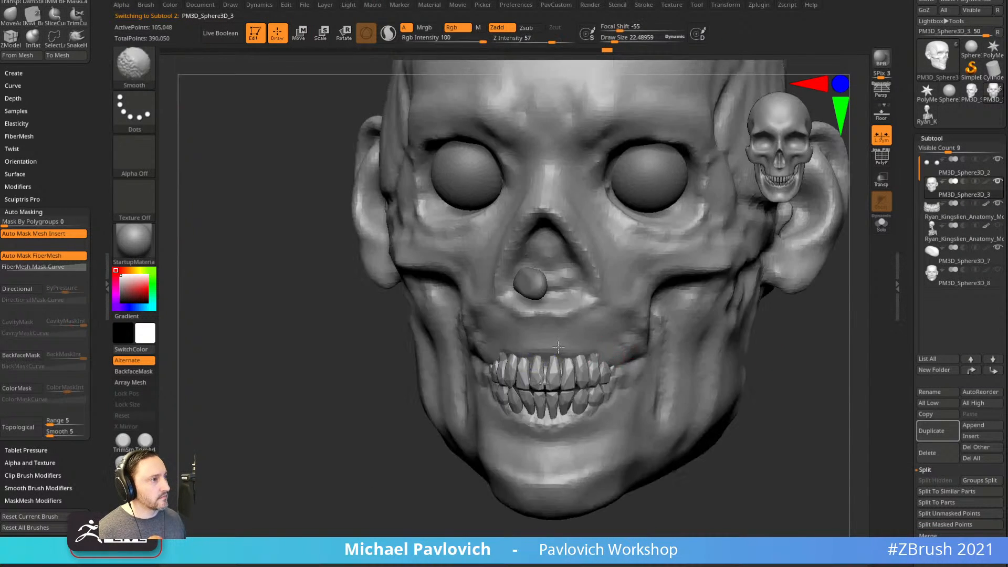
drag(624, 471, 846, 218)
key(shift+f)
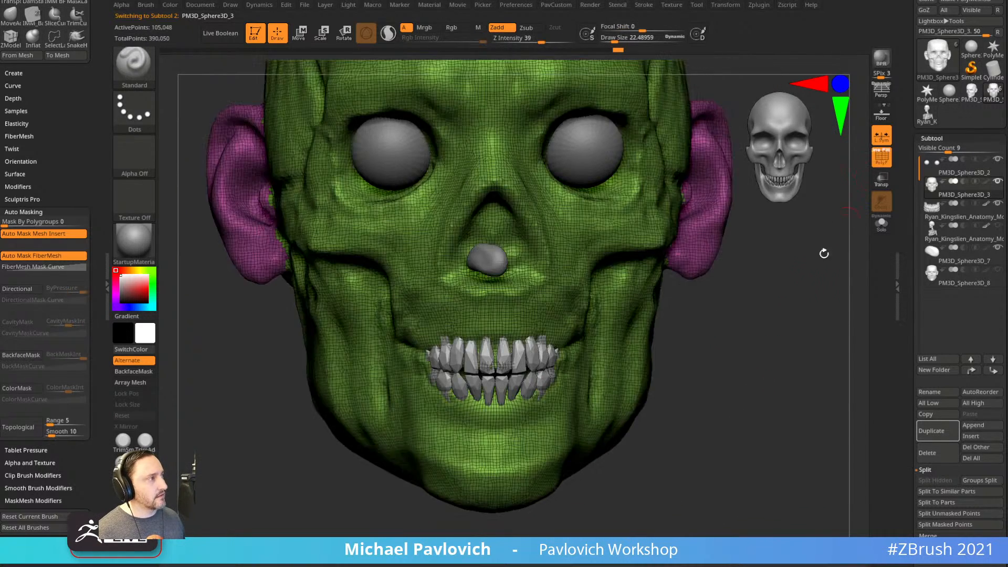
alt+drag(799, 331, 812, 312)
Solo the teeth subtool and rebuild it with ZRemesher.
alt+click(514, 348)
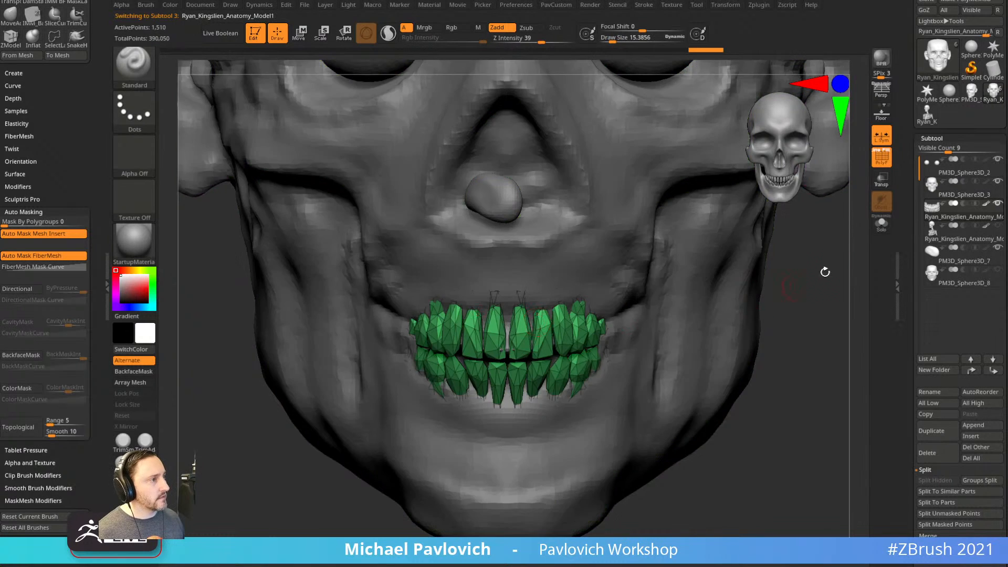
click(881, 225)
alt+drag(863, 243, 802, 351)
key(grave)
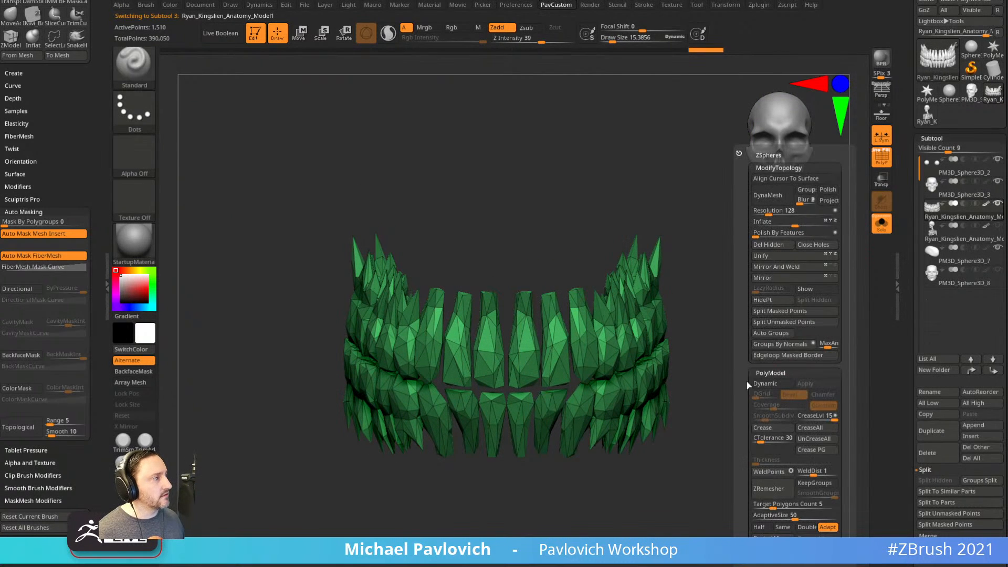
key(grave)
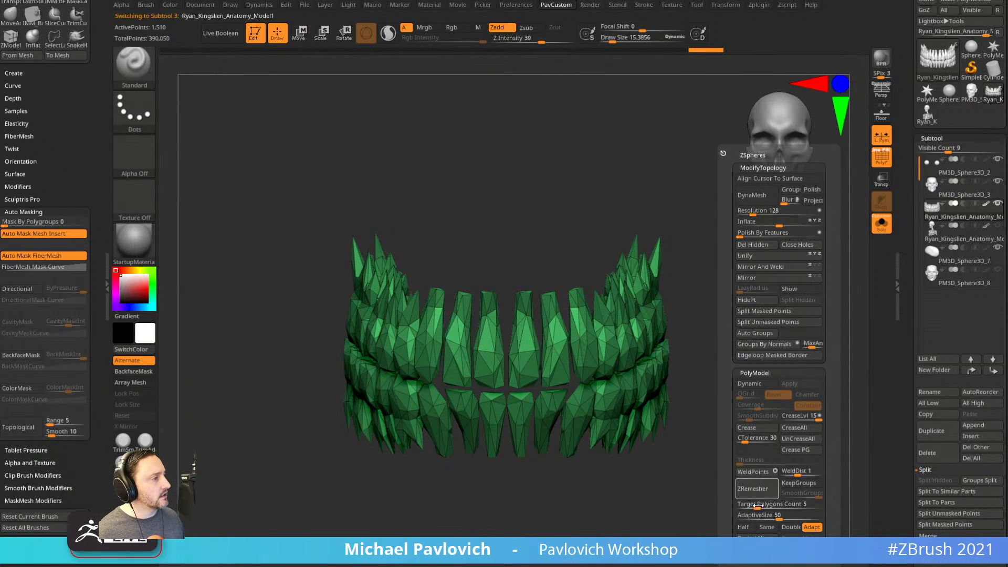
click(767, 490)
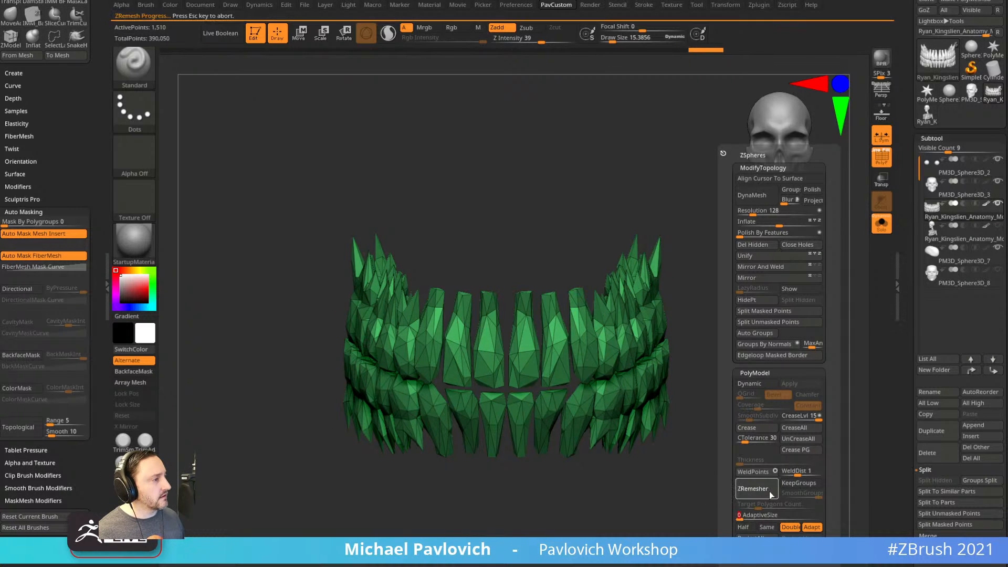
drag(798, 402, 788, 364)
Inflate the teeth slightly, turn off PolyF, and enable Dynamic Subdiv with 'Always YES'.
key(grave)
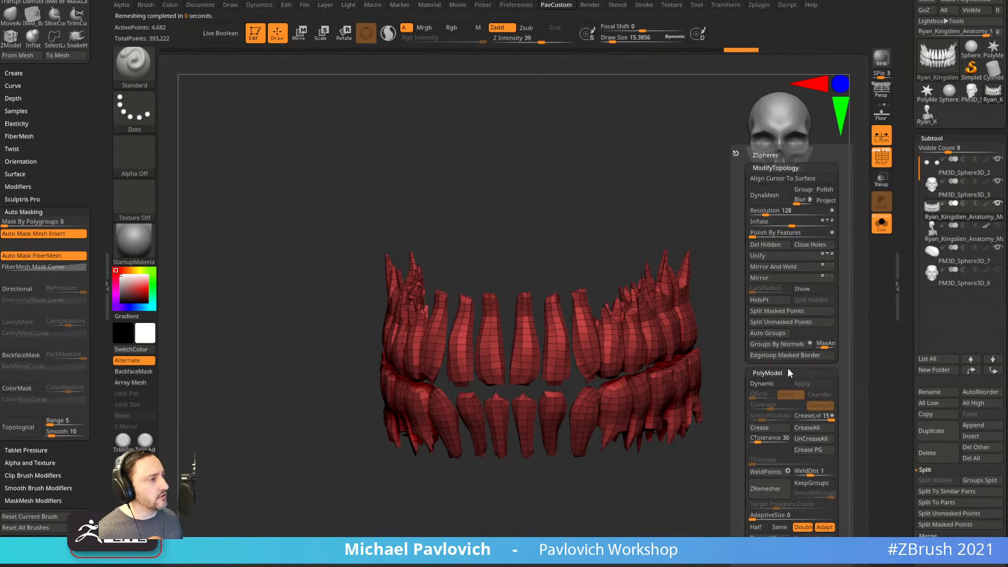
click(799, 225)
click(799, 224)
click(799, 224)
shift+drag(787, 310, 828, 263)
key(shift+f)
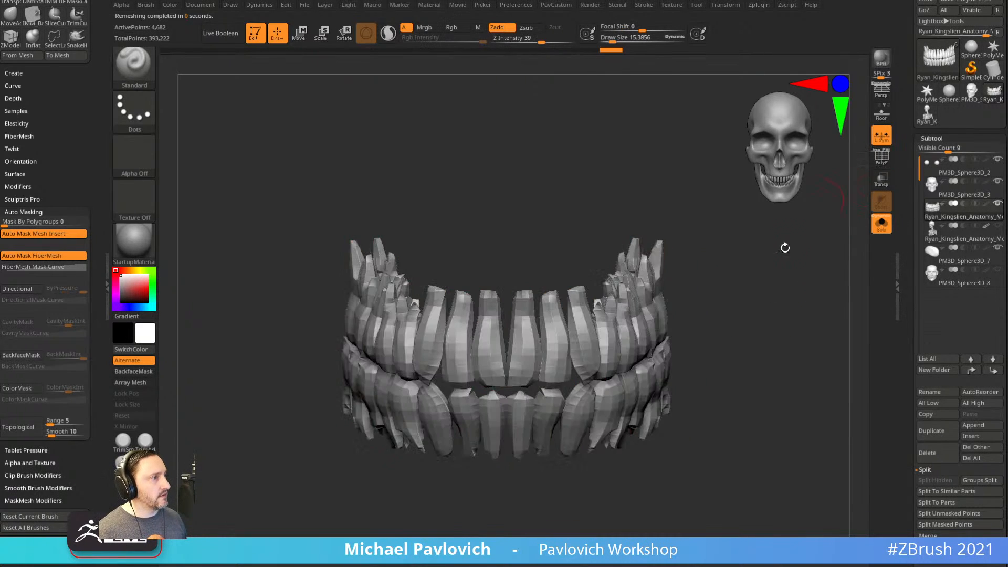
key(d)
click(540, 179)
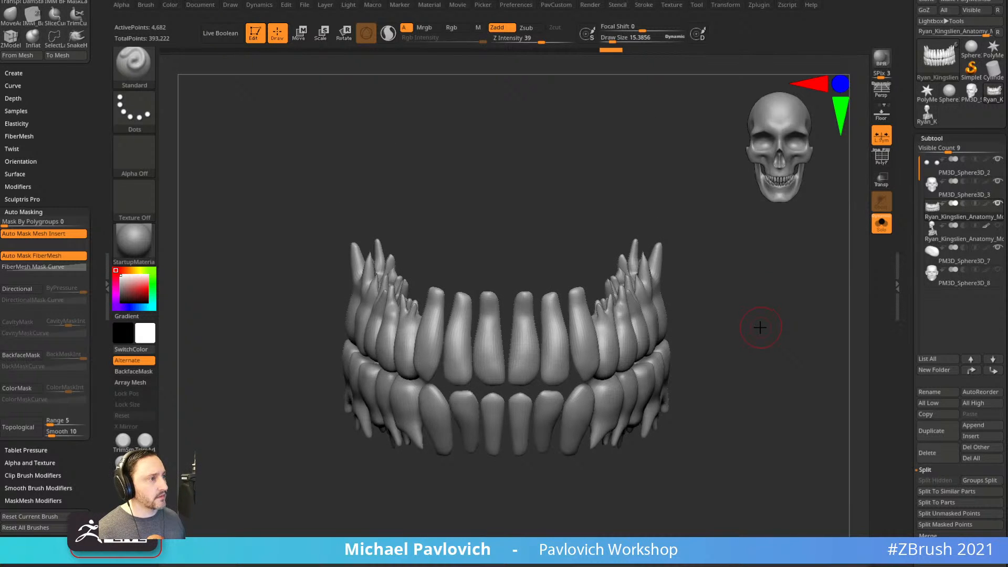
key(2)
key(s)
drag(511, 379, 515, 379)
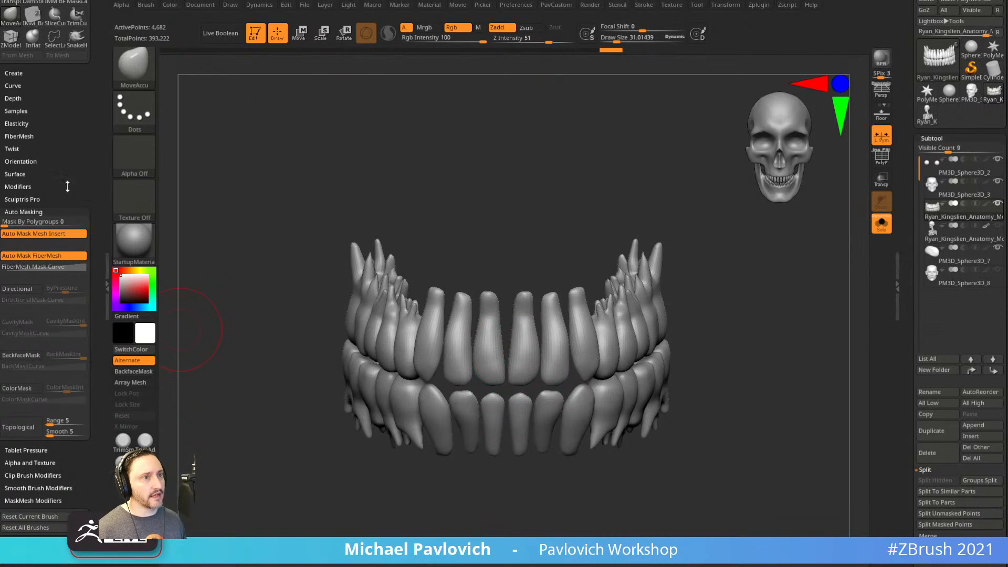
Orbit around the teeth from three-quarter and frontal angles, with the Inflate brush selected.
drag(63, 194, 63, 177)
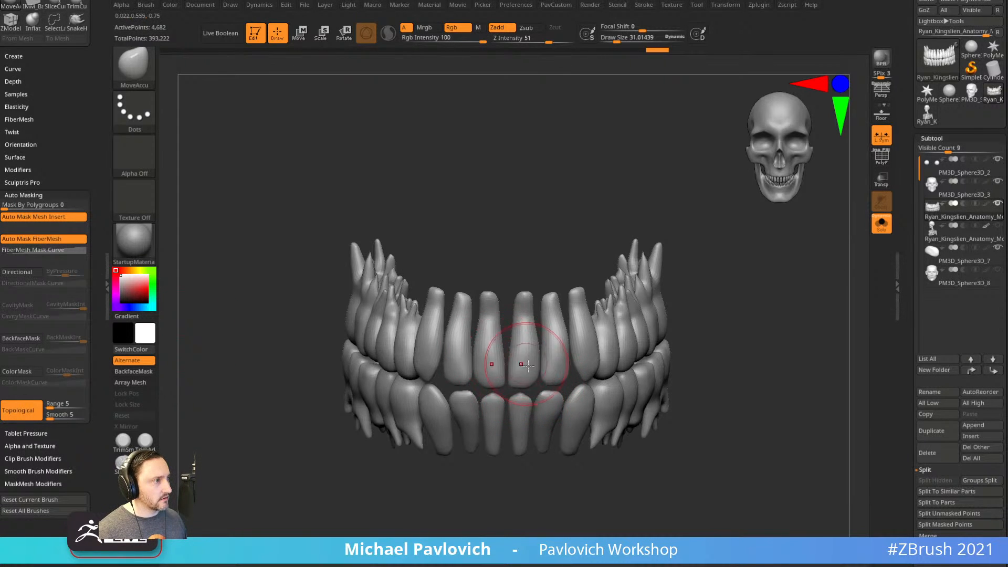
right_drag(546, 368, 550, 373)
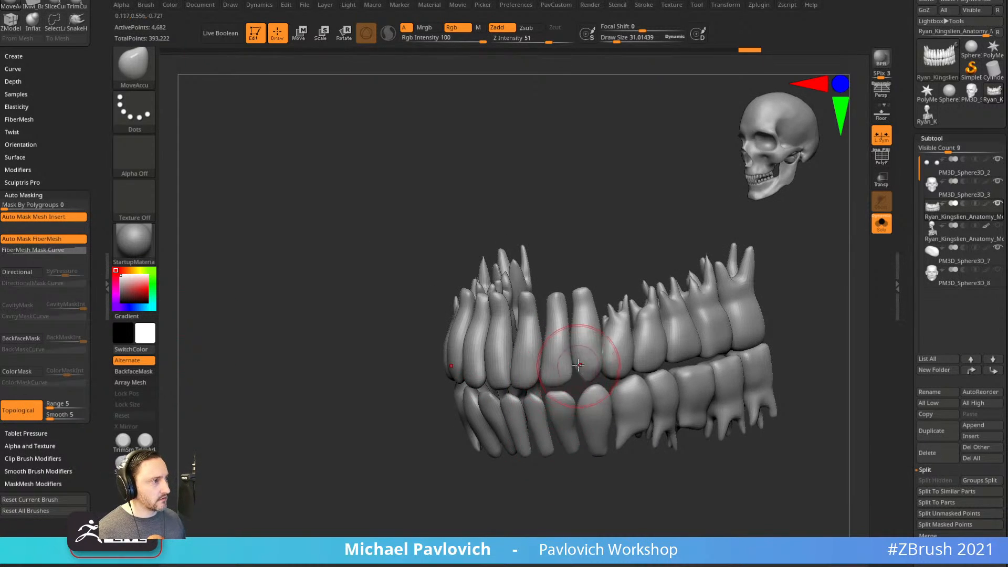
right_drag(584, 339, 574, 452)
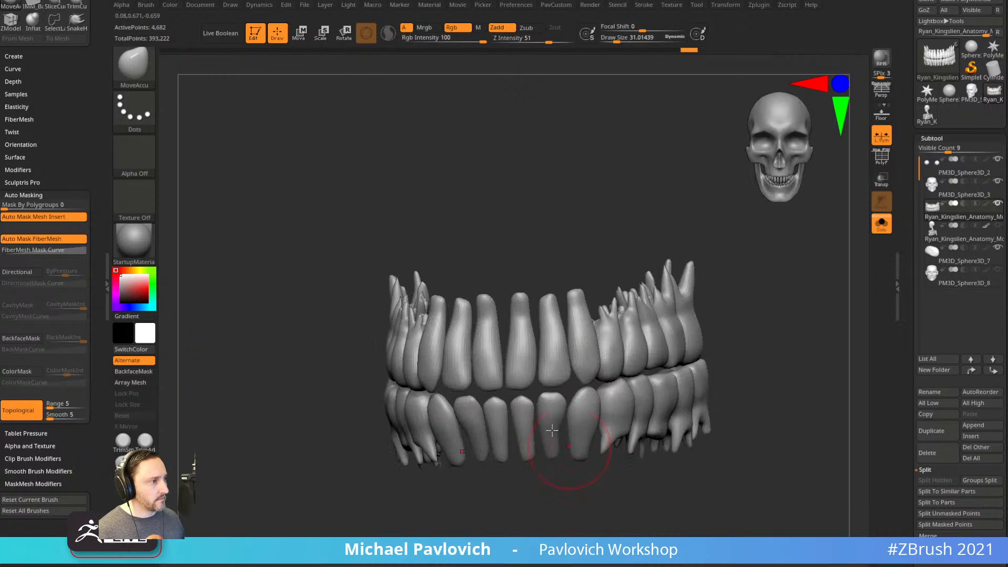
right_drag(508, 407, 519, 464)
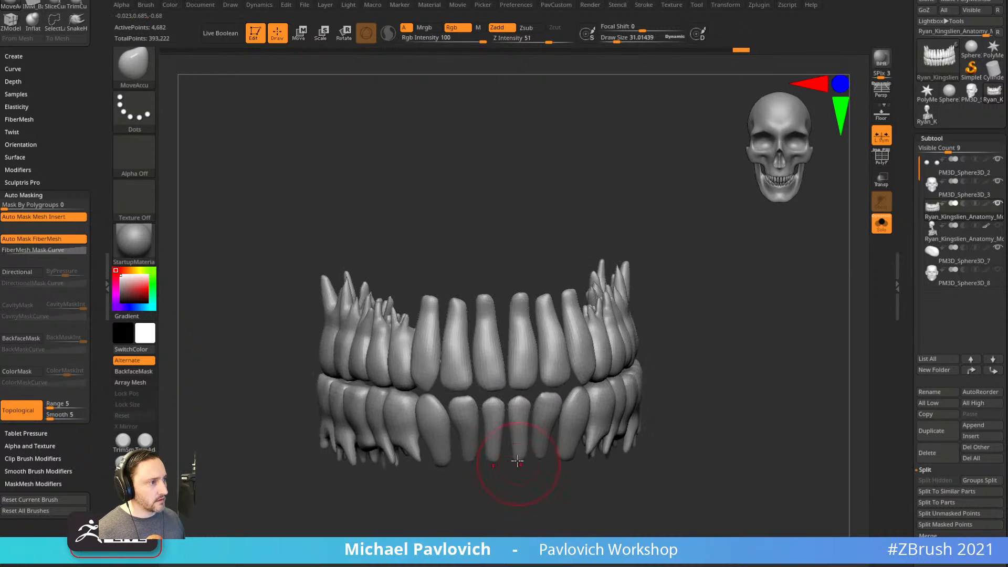
key(b)
key(i)
key(n)
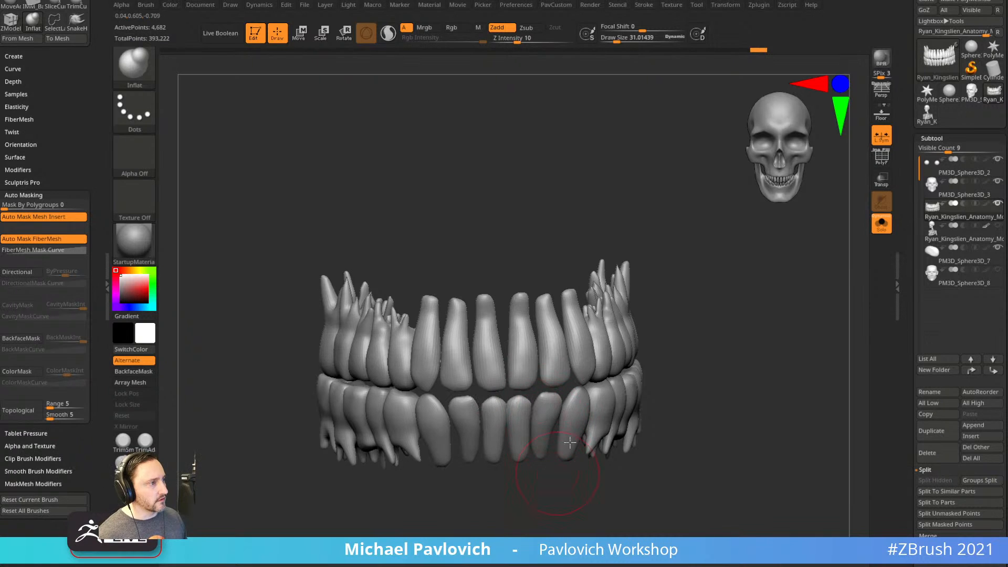
right_drag(419, 432, 631, 375)
right_drag(682, 452, 640, 495)
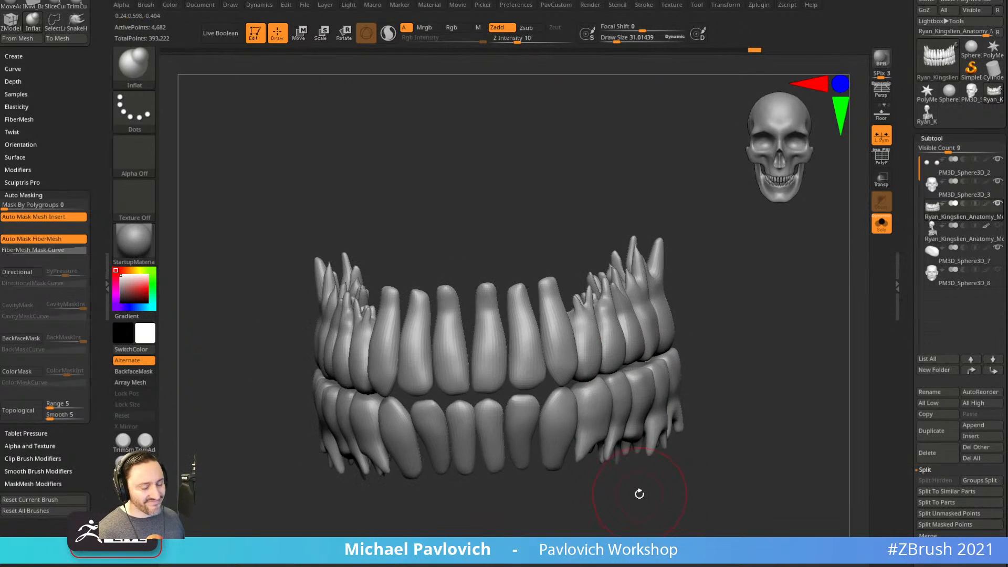
Flatten the edges of the upper front teeth and a lower tooth with the TrimDynamic brush.
key(b)
key(t)
key(d)
key(bracketright)
mouse_move(480, 384)
mouse_down()
mouse_move(495, 382)
mouse_move(504, 356)
mouse_move(543, 348)
mouse_up()
key(bracketright)
right_drag(720, 284, 638, 294)
key(bracketleft)
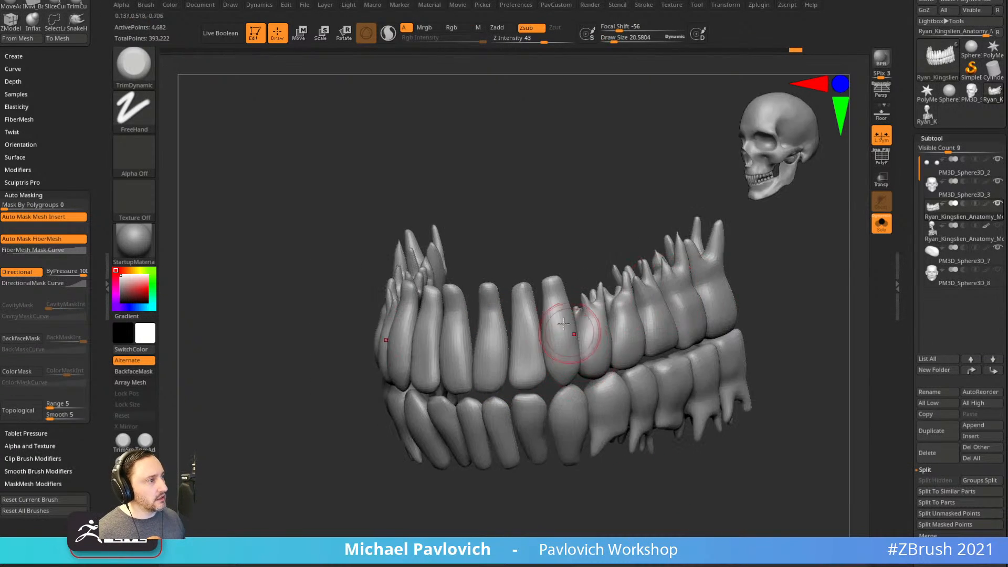
right_drag(570, 333, 421, 524)
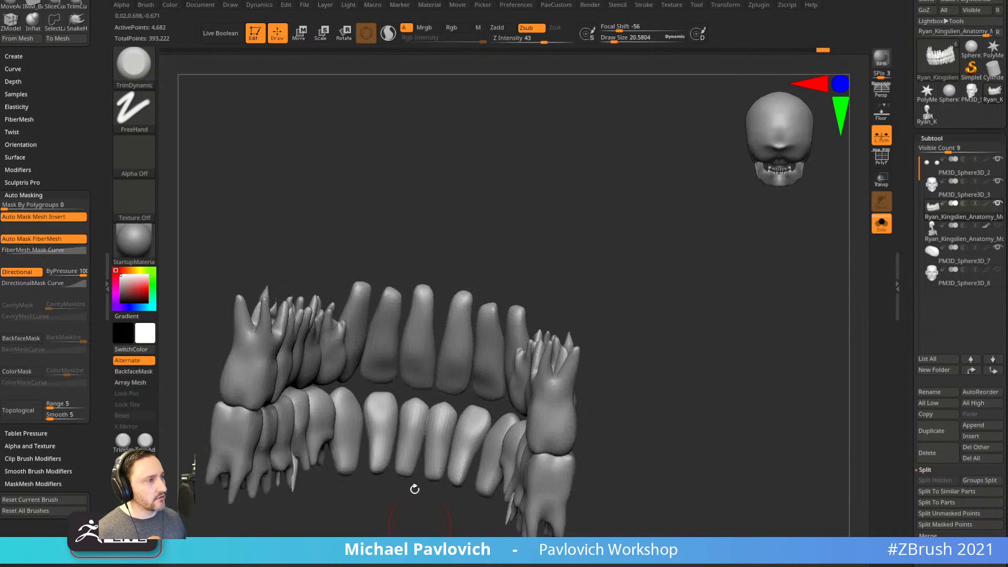
drag(382, 418, 409, 405)
mouse_move(560, 243)
alt+right_down()
mouse_move(594, 236)
mouse_move(610, 262)
alt+right_up()
Subdivide the teeth up to 74,054 points, checking the unsmoothed low-poly mesh first.
key(space)
click(613, 267)
key(shift+d)
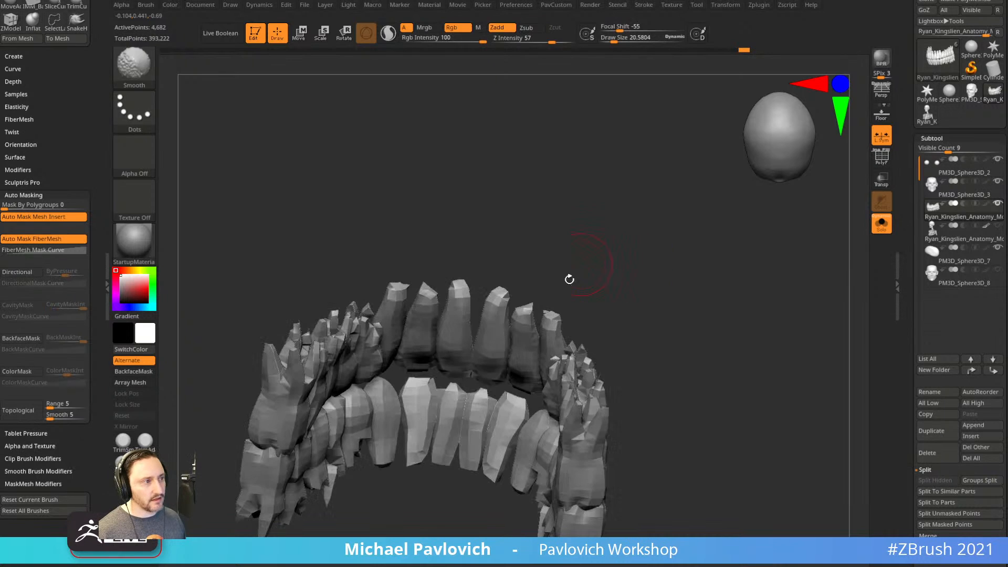
key(d)
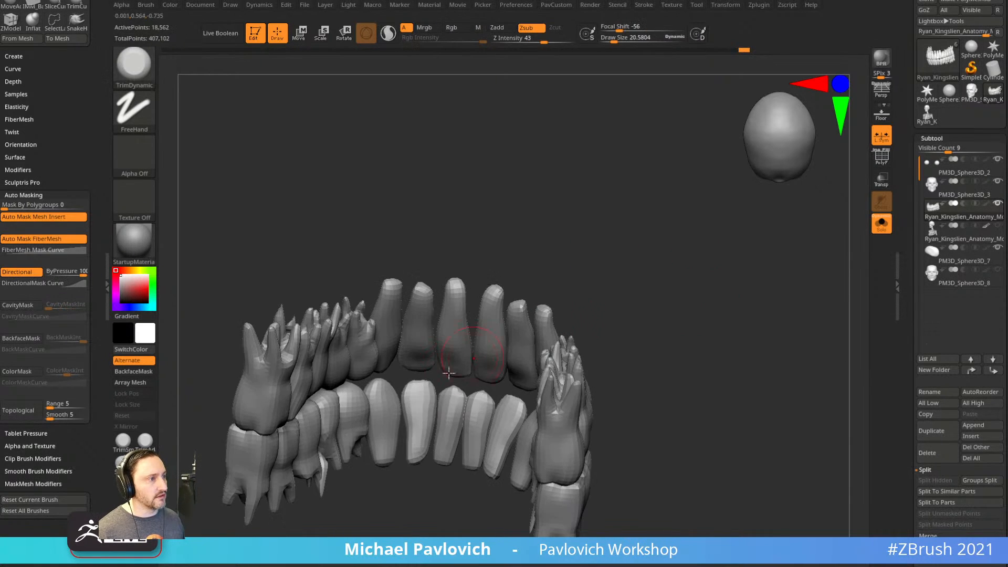
key([)
mouse_move(453, 399)
right_down()
mouse_move(469, 333)
mouse_move(578, 254)
mouse_move(691, 313)
mouse_move(651, 289)
mouse_move(685, 298)
mouse_move(710, 284)
right_up()
key(ctrl+d)
Trim the central upper incisors, then turn off Solo to show all subtools.
mouse_move(477, 388)
mouse_down()
mouse_move(479, 364)
mouse_move(526, 364)
mouse_up()
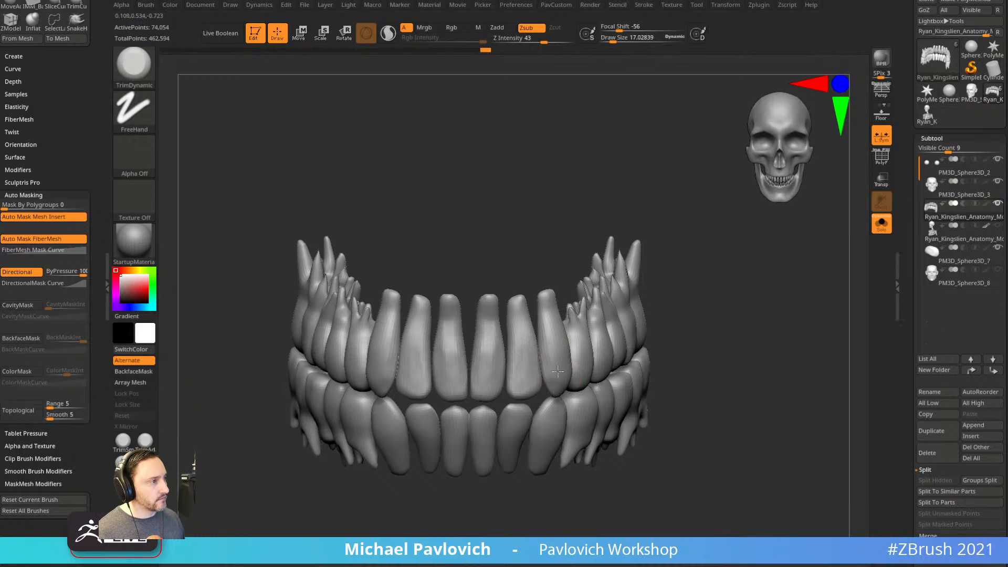
alt+right_drag(721, 367, 728, 321)
click(882, 224)
right_drag(793, 371, 861, 340)
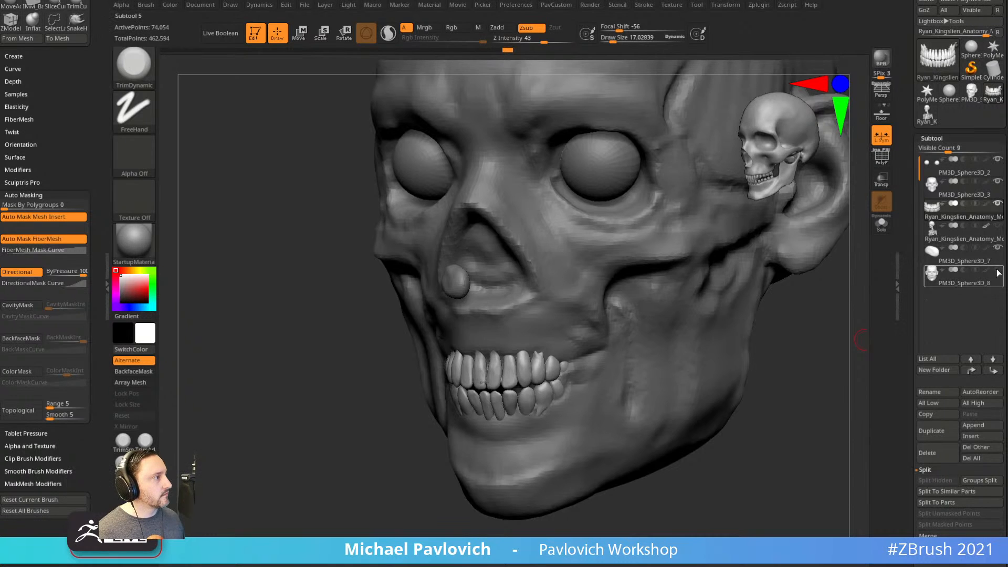
Show the face skin again and set up the Move brush while viewing the mouth from below.
click(998, 271)
right_drag(790, 426, 744, 308)
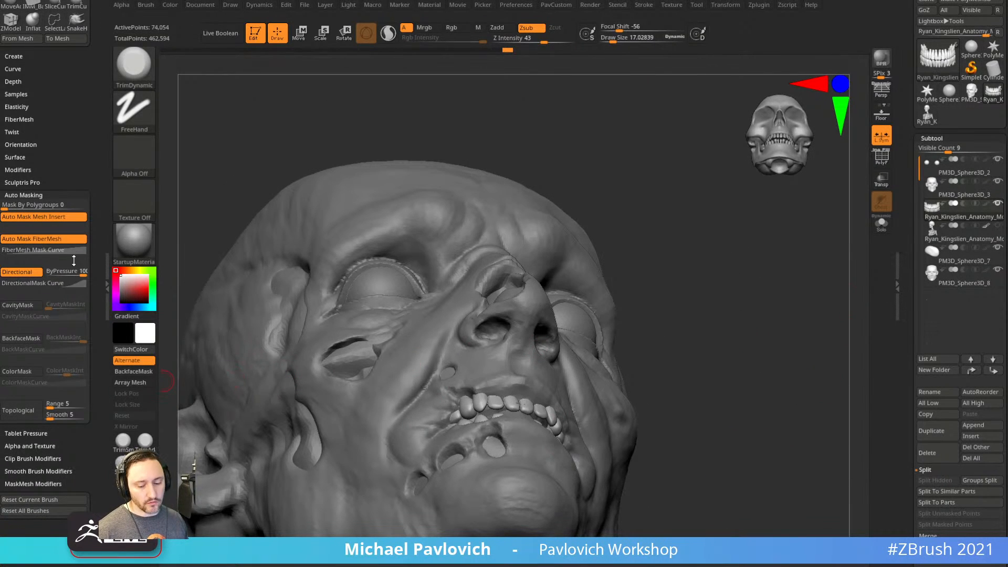
key(b)
key(m)
key(v)
right_drag(614, 231, 612, 203)
key(s)
mouse_move(451, 446)
mouse_down()
mouse_move(468, 445)
mouse_move(462, 416)
mouse_move(514, 409)
mouse_move(475, 415)
mouse_up()
key(s)
mouse_move(482, 406)
right_down()
mouse_move(681, 408)
mouse_move(545, 402)
right_up()
Push the teeth into the gums behind the lips, then return to Standard and turn on Solo.
drag(541, 395, 542, 401)
shift+right_drag(405, 495, 483, 488)
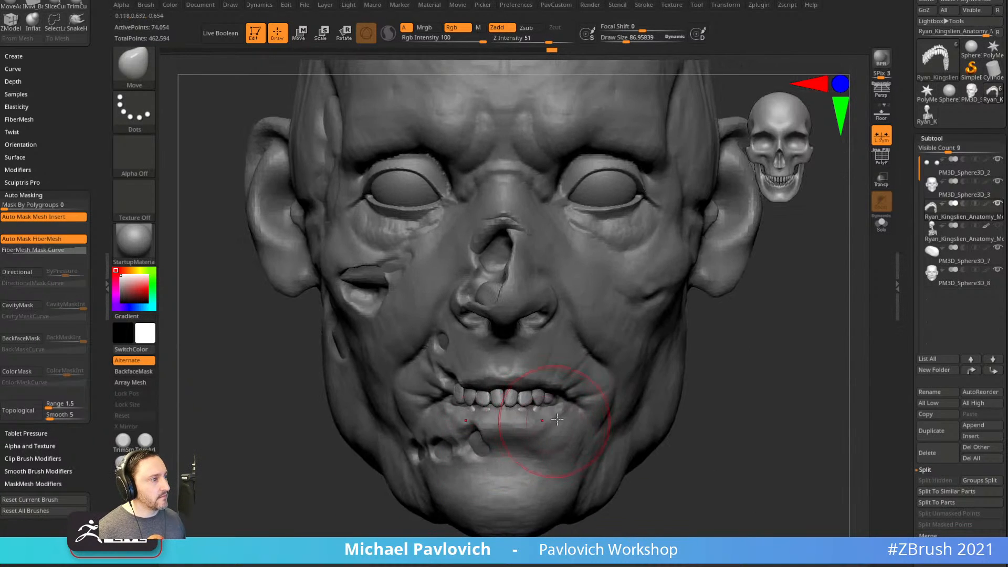
drag(463, 396, 466, 399)
key(1)
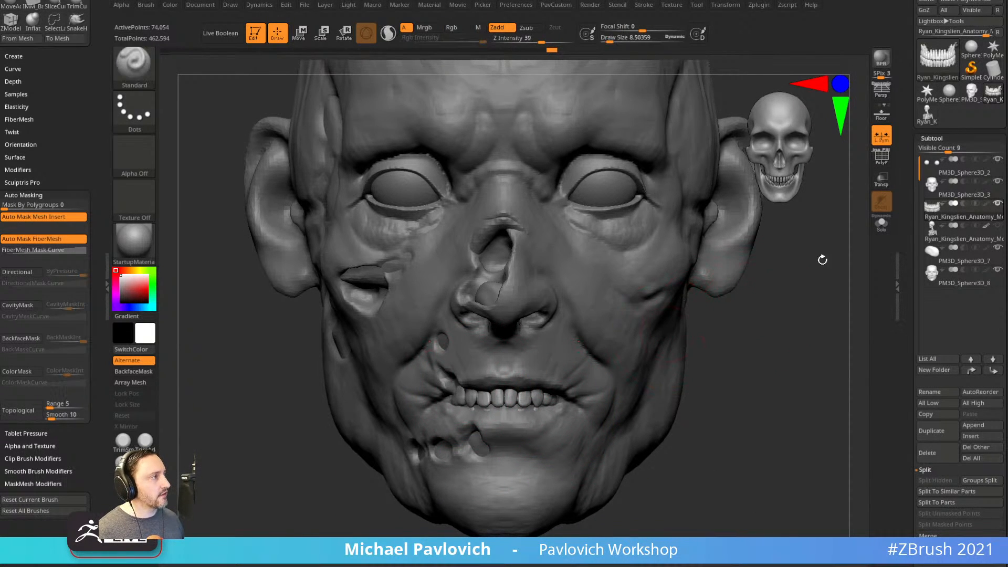
click(881, 225)
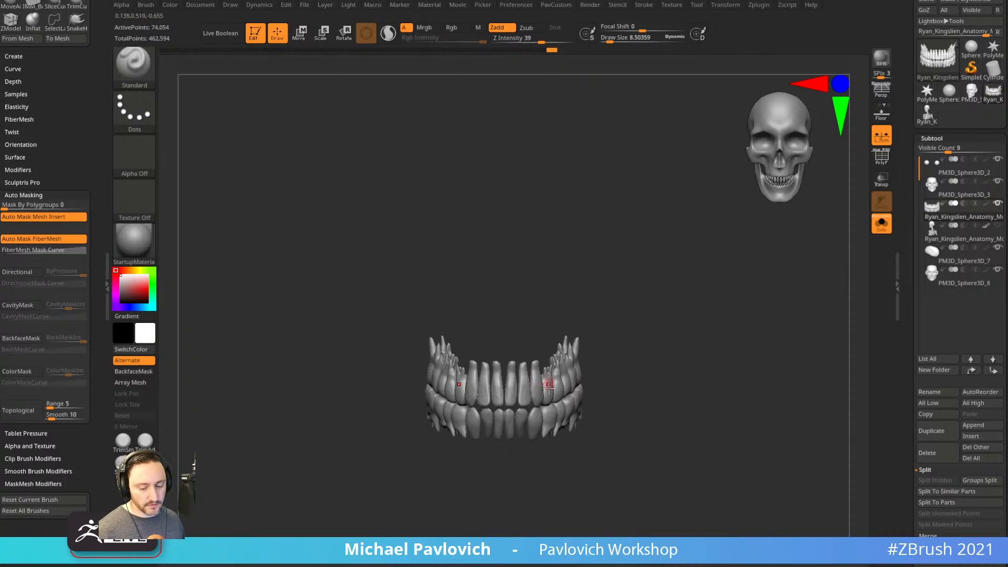
Turn on PolyF and give each tooth its own polygroup.
click(880, 160)
key(space)
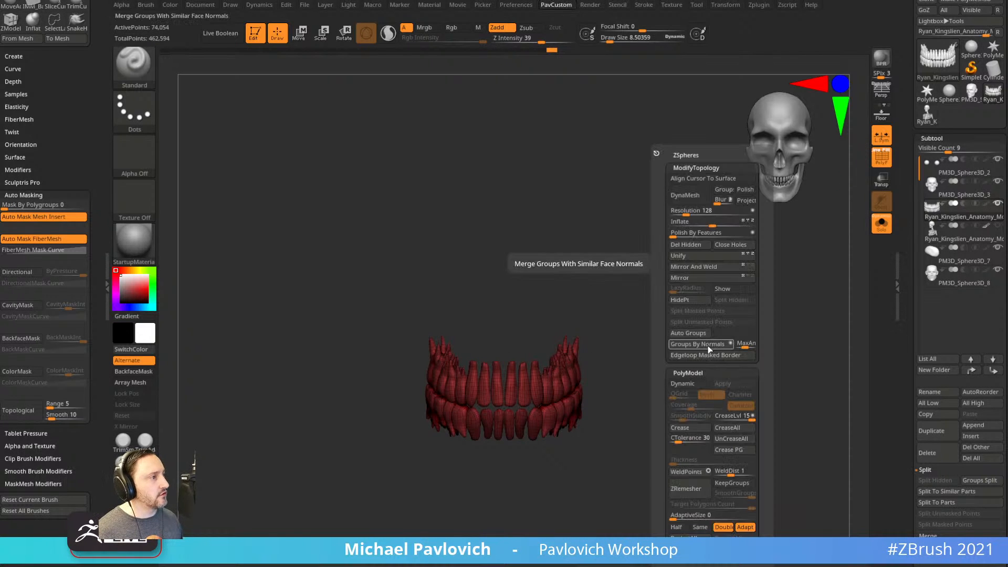
click(694, 332)
alt+right_drag(697, 353, 716, 359)
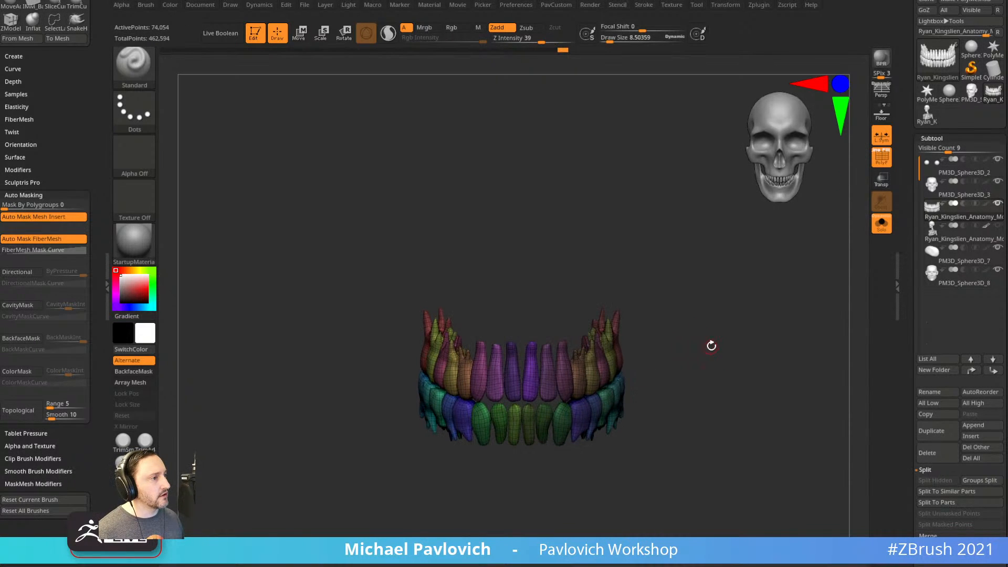
Show the full head and hide unwanted upper teeth using rectangle selection.
click(874, 227)
mouse_move(798, 353)
mouse_down()
mouse_move(772, 349)
mouse_move(755, 318)
mouse_up()
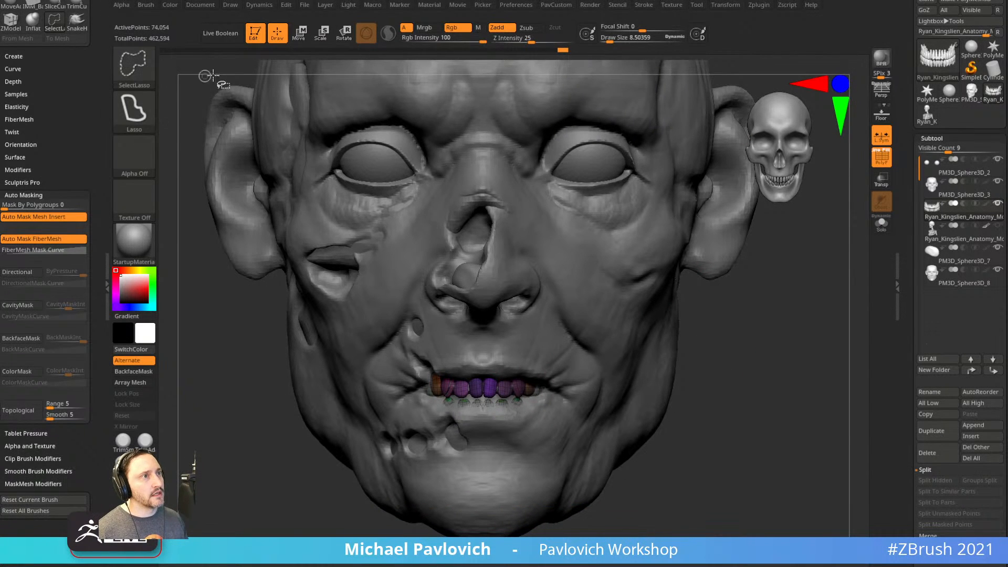
ctrl+shift+click(141, 71)
ctrl+shift+click(281, 80)
key(ctrl+shift)
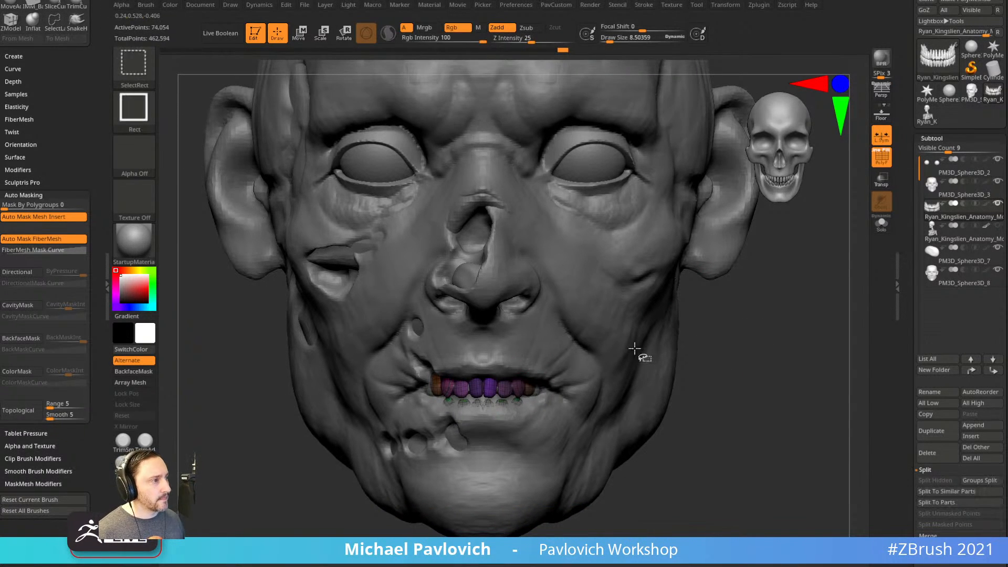
ctrl+shift+click(520, 391)
ctrl+shift+drag(741, 351, 779, 377)
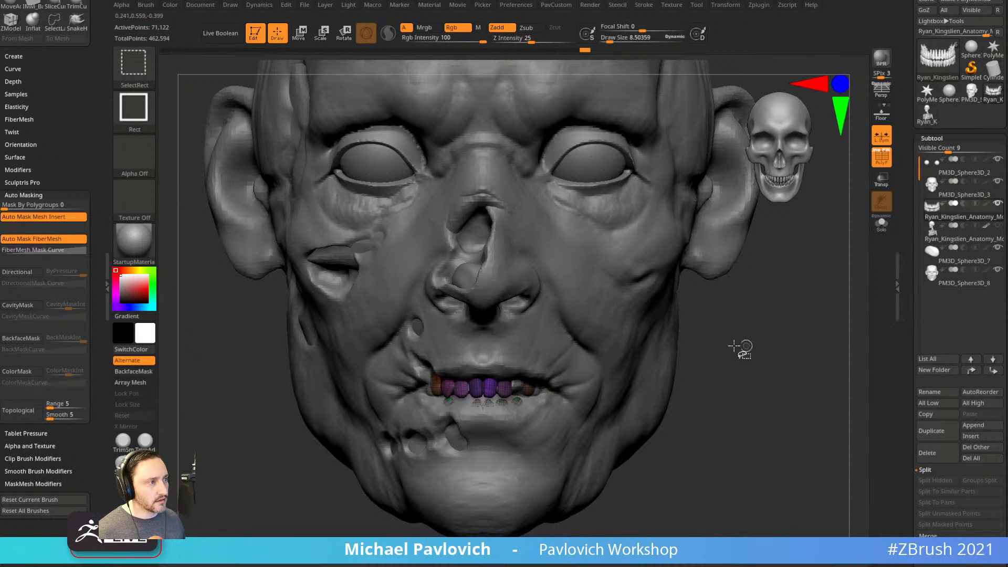
ctrl+shift+click(441, 387)
Delete the hidden teeth, freezing and then rebuilding the teeth's subdivision levels.
key(3)
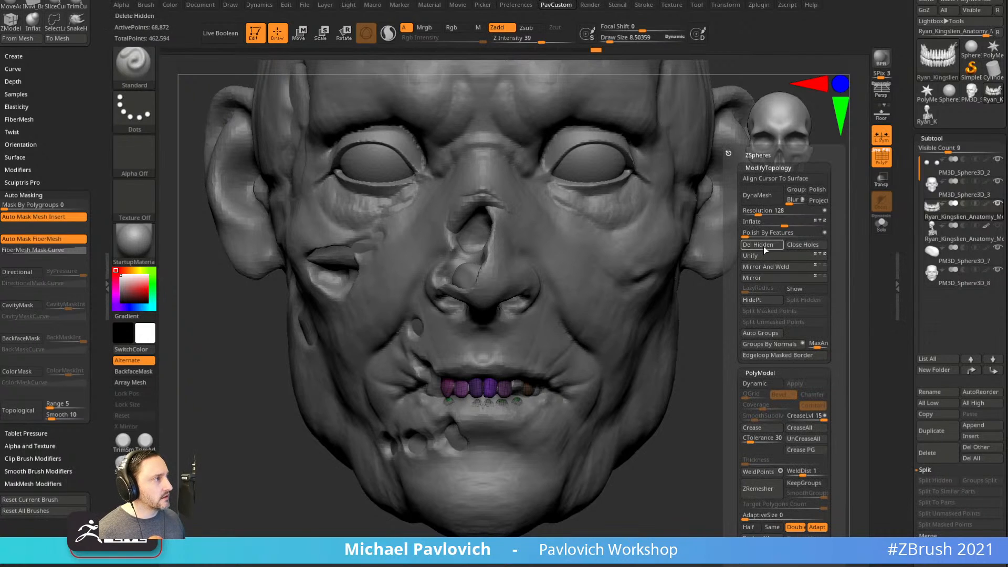
scroll(945, 284, down, 7)
click(944, 282)
key(3)
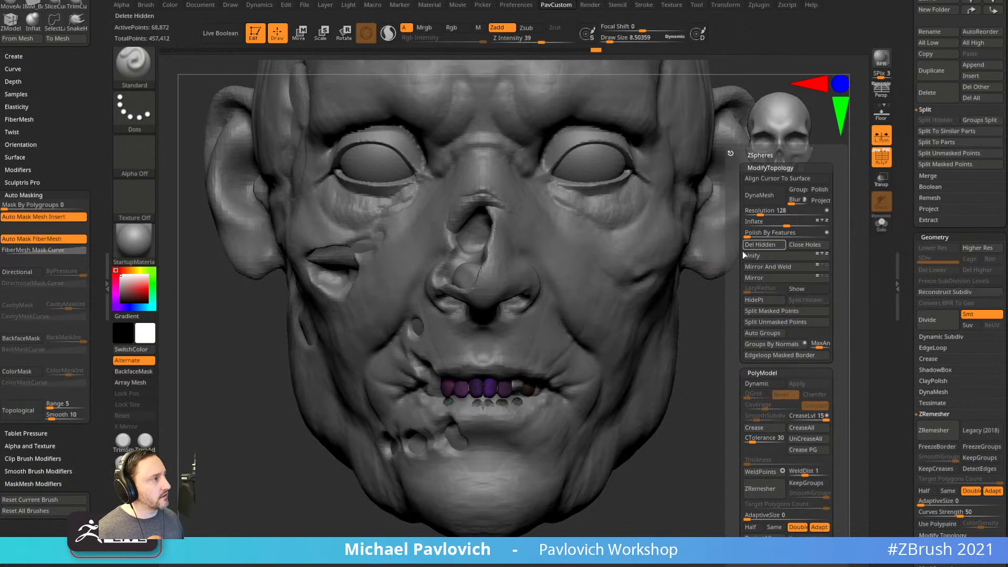
click(759, 245)
click(955, 292)
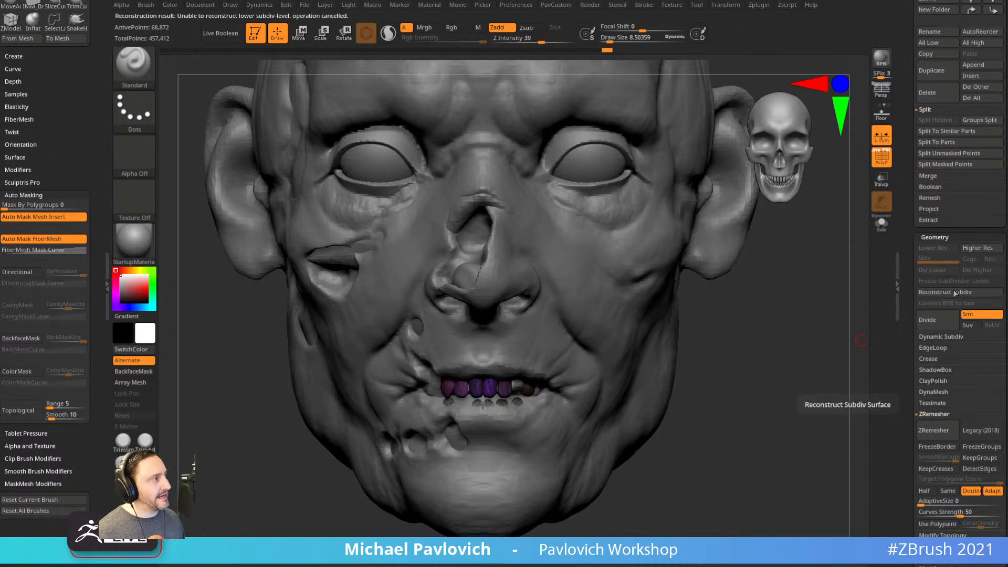
Solo the teeth and inspect them from side and front views.
click(881, 223)
key(f)
drag(837, 378, 775, 376)
mouse_move(808, 329)
mouse_down()
mouse_move(810, 221)
mouse_move(828, 209)
mouse_move(837, 279)
mouse_move(818, 297)
mouse_up()
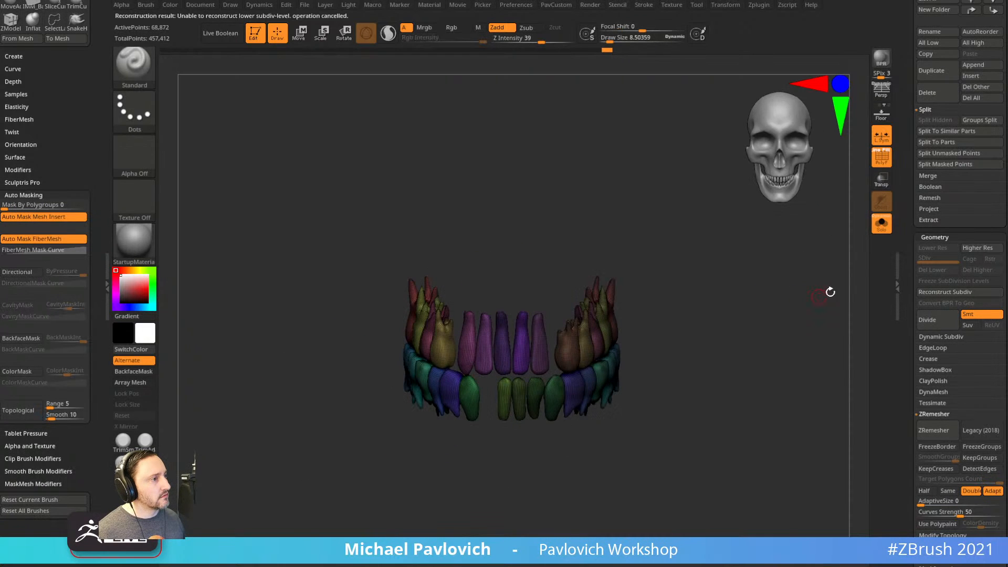
Show the whole head, select face subtool PM3D_Sphere3D_8 and turn off PolyF.
click(882, 224)
alt+drag(819, 336, 771, 315)
drag(723, 340, 727, 333)
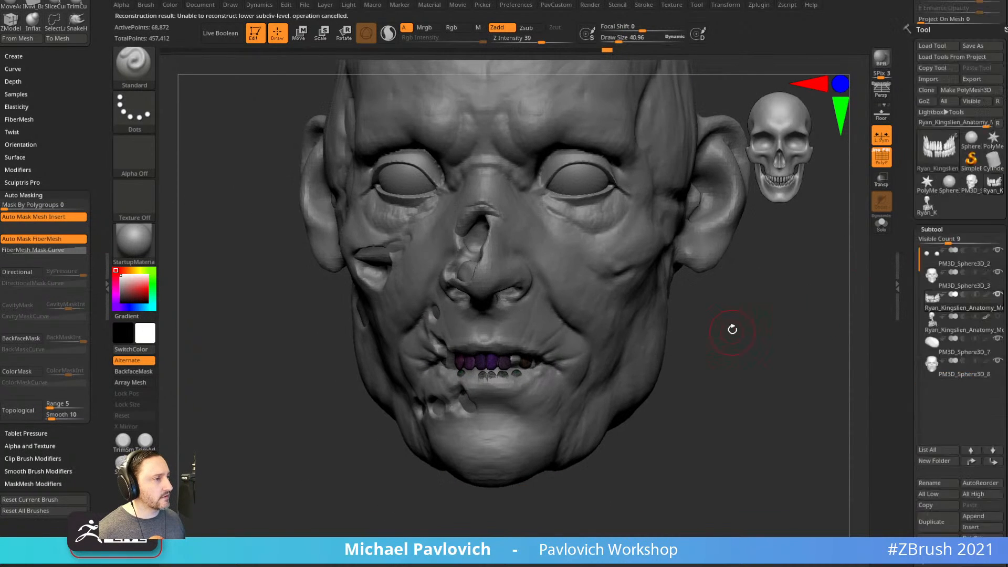
drag(901, 213, 899, 384)
drag(803, 395, 782, 439)
alt+click(566, 382)
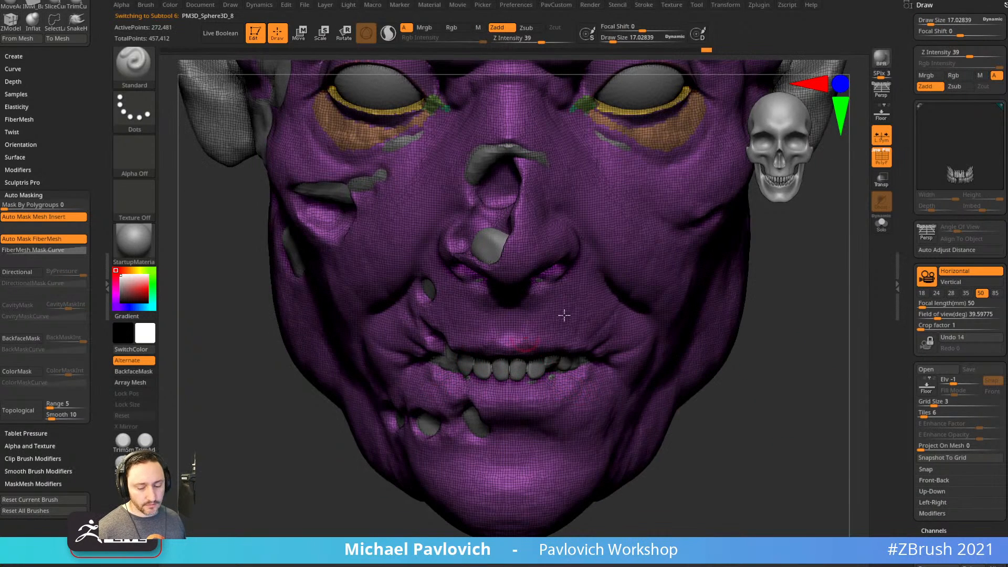
click(880, 156)
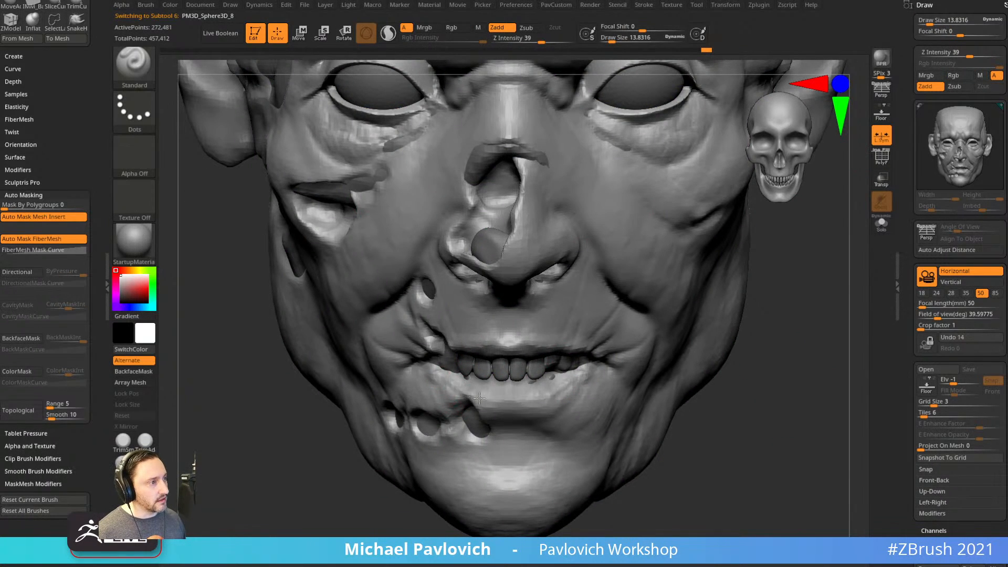
right_drag(473, 395, 644, 355)
right_drag(687, 388, 574, 376)
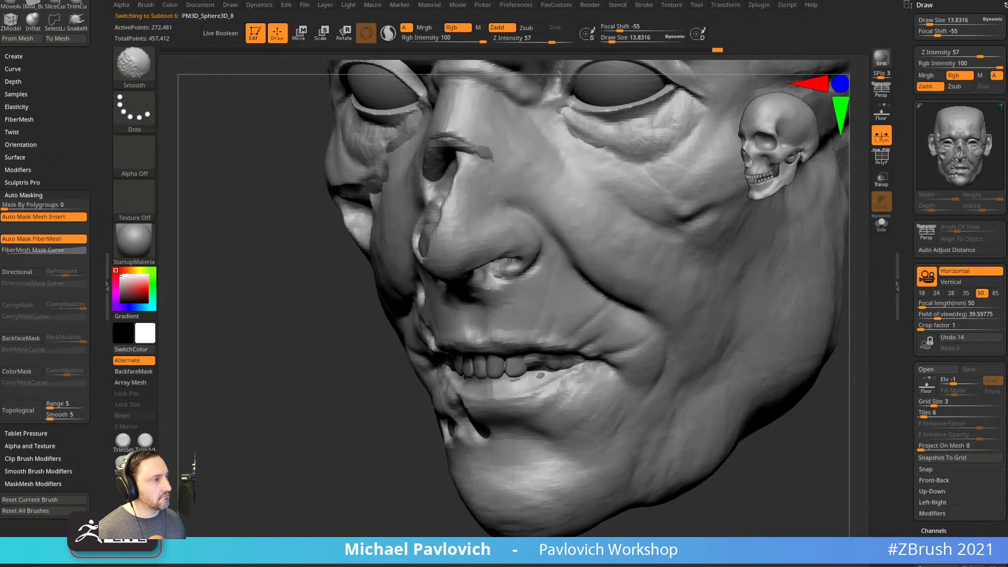
Switch to DamStandard and carve a crease into the zombie's cheek.
drag(389, 503, 476, 488)
right_drag(543, 389, 454, 378)
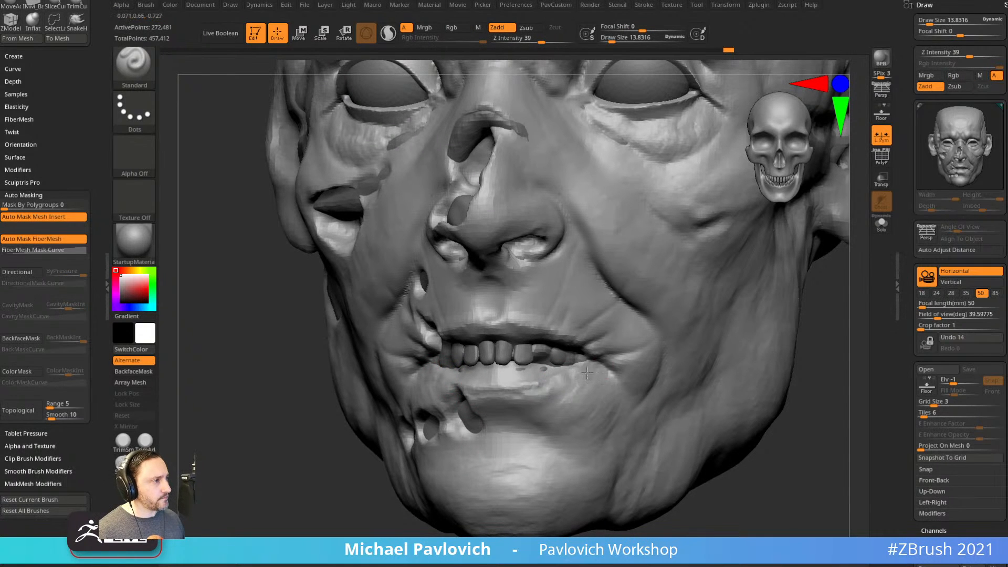
right_drag(539, 387, 682, 290)
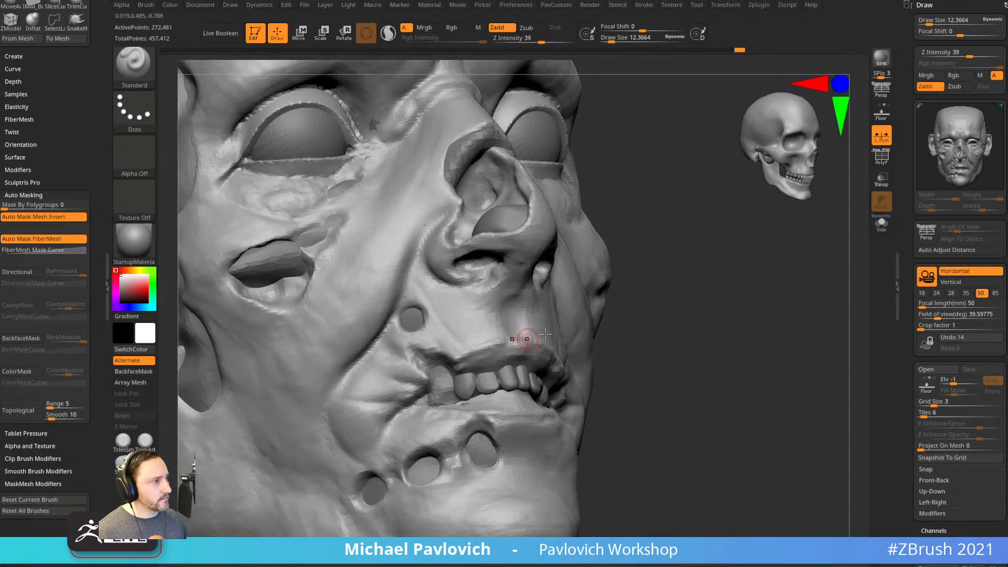
right_drag(523, 340, 506, 353)
mouse_move(599, 364)
right_down()
mouse_move(830, 371)
mouse_move(772, 405)
mouse_move(733, 385)
mouse_move(781, 385)
mouse_move(761, 399)
mouse_move(758, 380)
mouse_move(737, 388)
right_up()
key(b)
key(d)
key(s)
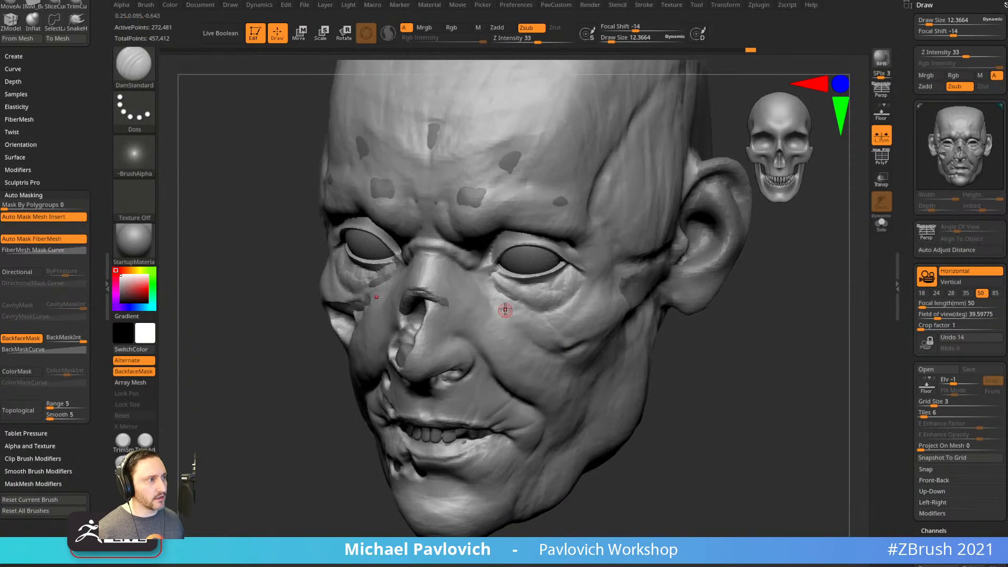
right_drag(565, 359, 544, 336)
drag(512, 313, 544, 334)
Carve wrinkle lines across the brow and forehead, redoing the first brow line.
mouse_move(717, 370)
right_down()
mouse_move(730, 383)
mouse_move(718, 388)
right_up()
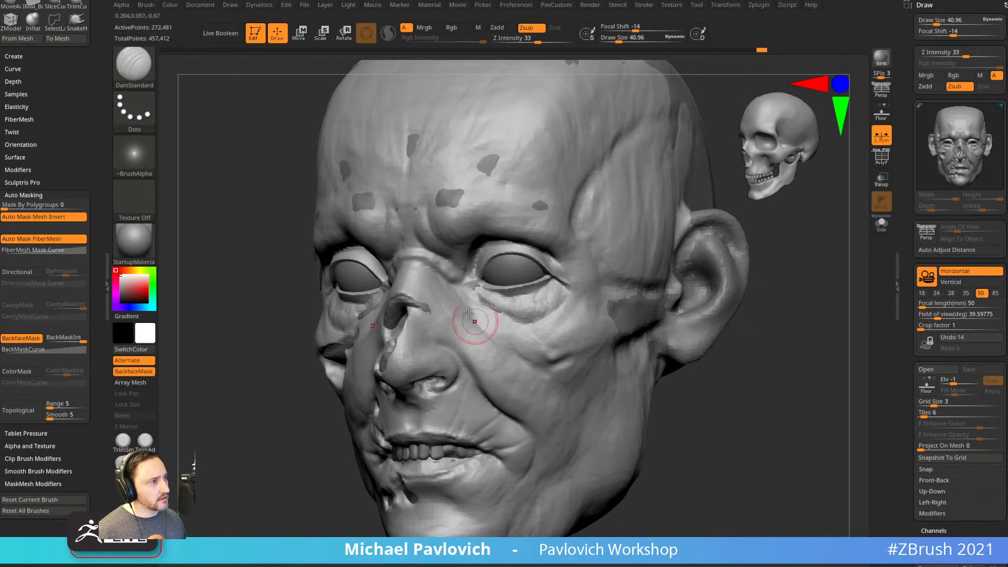
right_drag(726, 376, 604, 356)
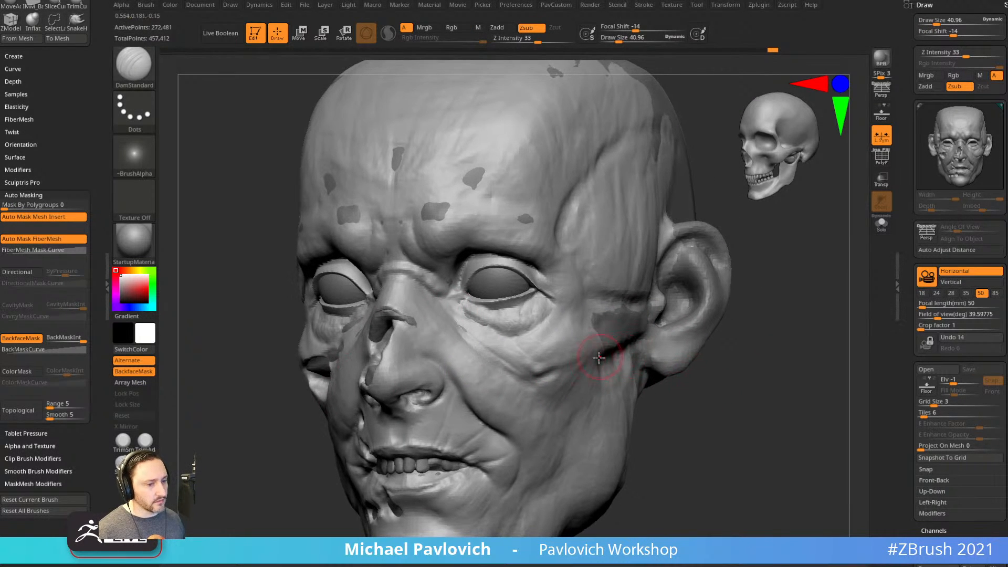
mouse_move(799, 338)
right_down()
mouse_move(780, 379)
mouse_move(786, 425)
right_up()
alt+right_drag(770, 329, 806, 337)
drag(468, 325, 620, 311)
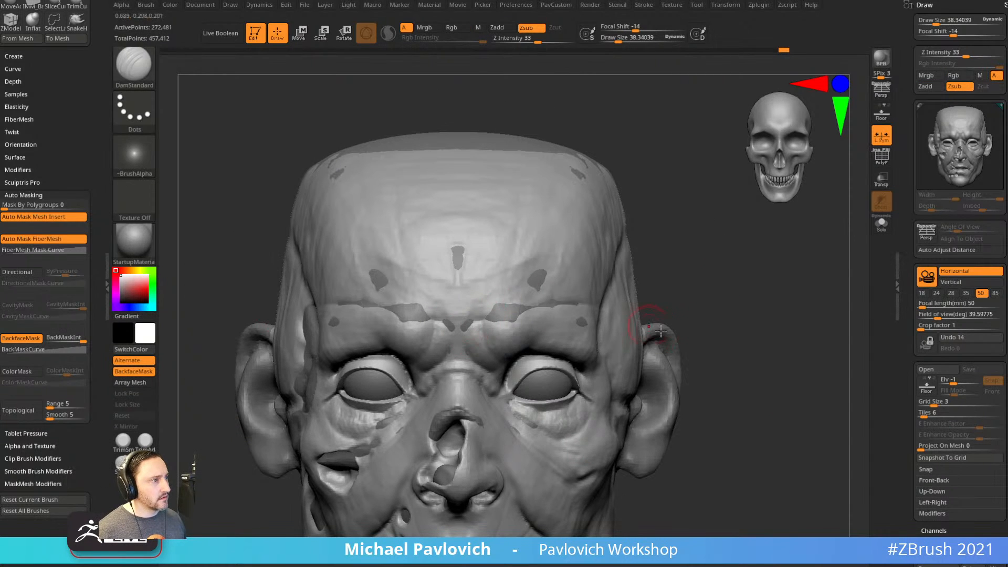
key(ctrl+z)
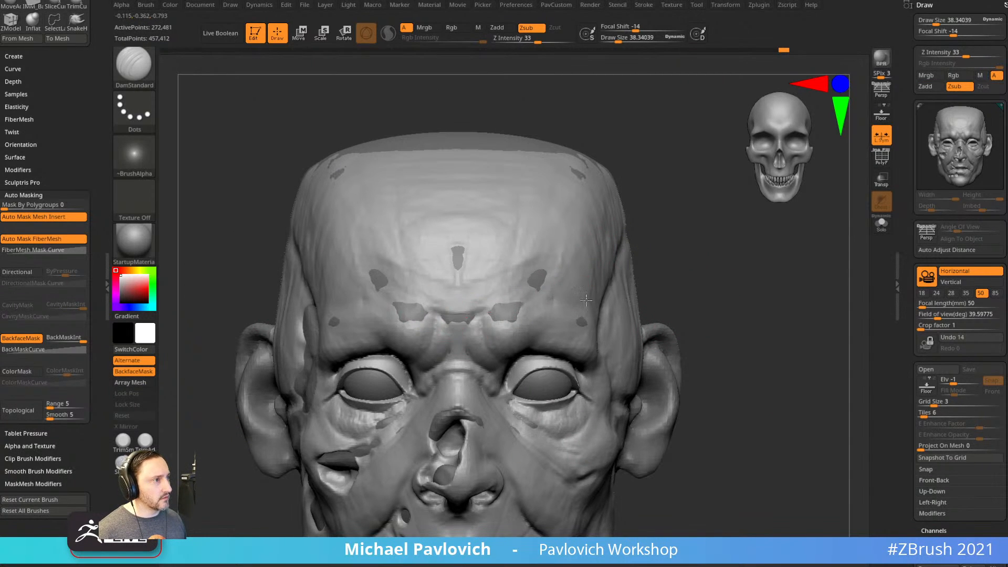
right_drag(558, 298, 610, 276)
drag(489, 314, 610, 301)
drag(497, 294, 580, 278)
Select forehead patch subtool PM3D_Sphere3D_3 and pull it over the pale spots with Move.
right_drag(693, 257, 734, 218)
right_drag(734, 218, 641, 223)
alt+click(515, 282)
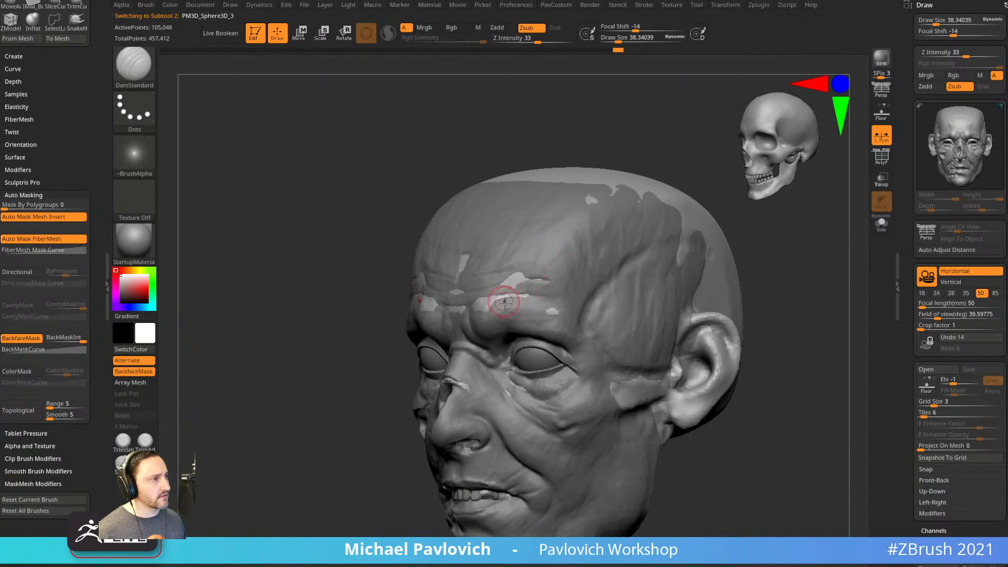
key(b)
key(m)
key(v)
drag(492, 291, 458, 255)
right_drag(451, 255, 557, 278)
mouse_move(633, 275)
alt+right_down()
mouse_move(632, 261)
mouse_move(361, 317)
alt+right_up()
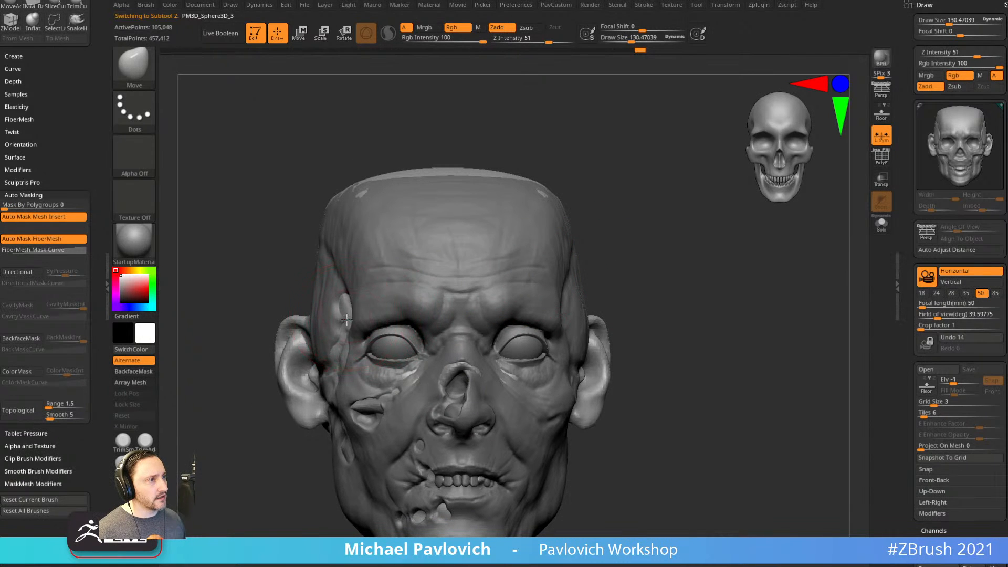
mouse_move(342, 363)
right_down()
mouse_move(657, 234)
mouse_move(518, 315)
mouse_move(700, 351)
mouse_move(681, 366)
right_up()
Return to the Standard brush at size 38.34 and make face subtool PM3D_Sphere3D_8 active.
key(b)
key(s)
key(t)
key(s)
drag(680, 367, 671, 368)
ctrl+right_drag(672, 367, 707, 365)
key(s)
drag(569, 261, 578, 260)
mouse_move(664, 228)
alt+right_down()
mouse_move(637, 276)
mouse_move(575, 262)
alt+right_up()
key(s)
key(s)
drag(571, 257, 565, 257)
mouse_move(667, 251)
ctrl+right_down()
mouse_move(624, 269)
mouse_move(594, 263)
mouse_move(653, 286)
ctrl+right_up()
alt+click(576, 295)
ctrl+right_drag(654, 286, 675, 252)
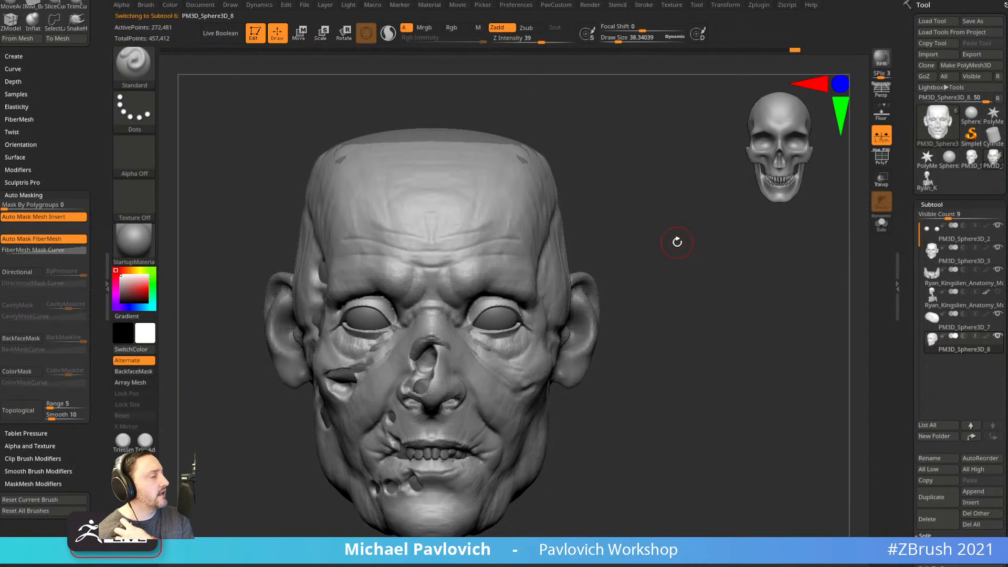
Select the skull subtool, set brush size to 40.96, and Solo it.
mouse_move(677, 243)
right_down()
mouse_move(676, 210)
mouse_move(675, 255)
mouse_move(742, 290)
mouse_move(724, 260)
right_up()
right_drag(724, 260, 772, 266)
key(s)
drag(676, 292, 679, 292)
alt+click(597, 326)
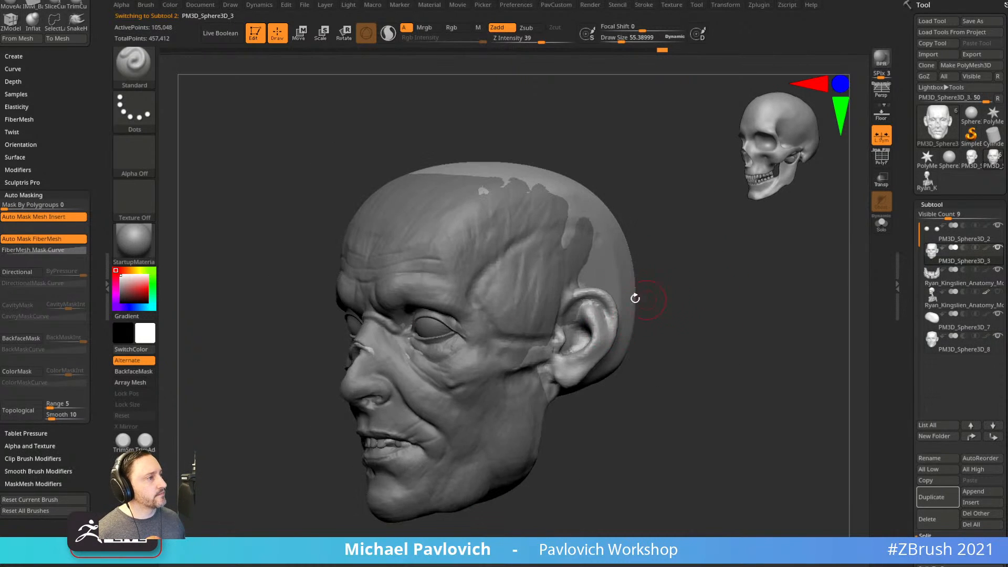
key(s)
drag(551, 283, 547, 283)
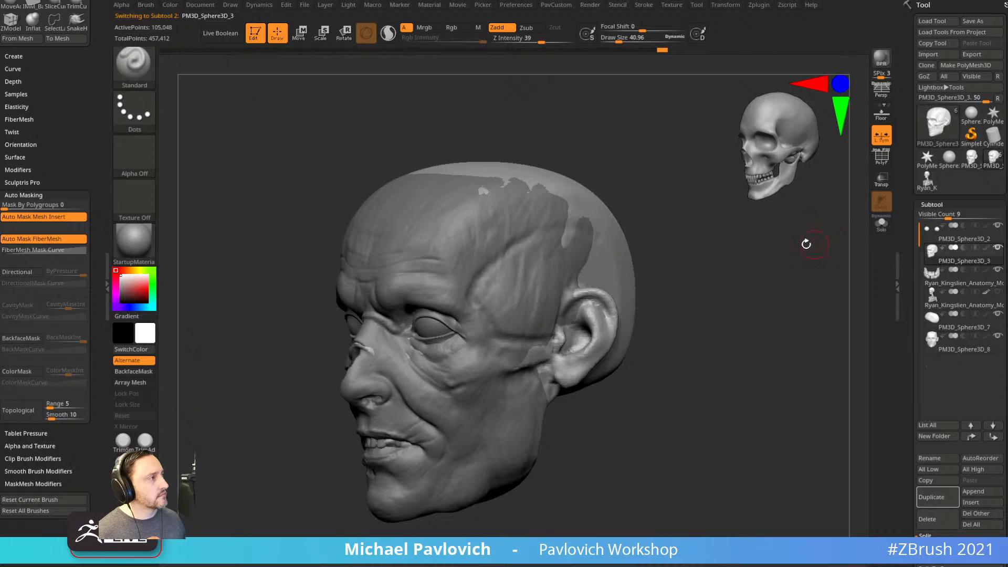
alt+click(454, 325)
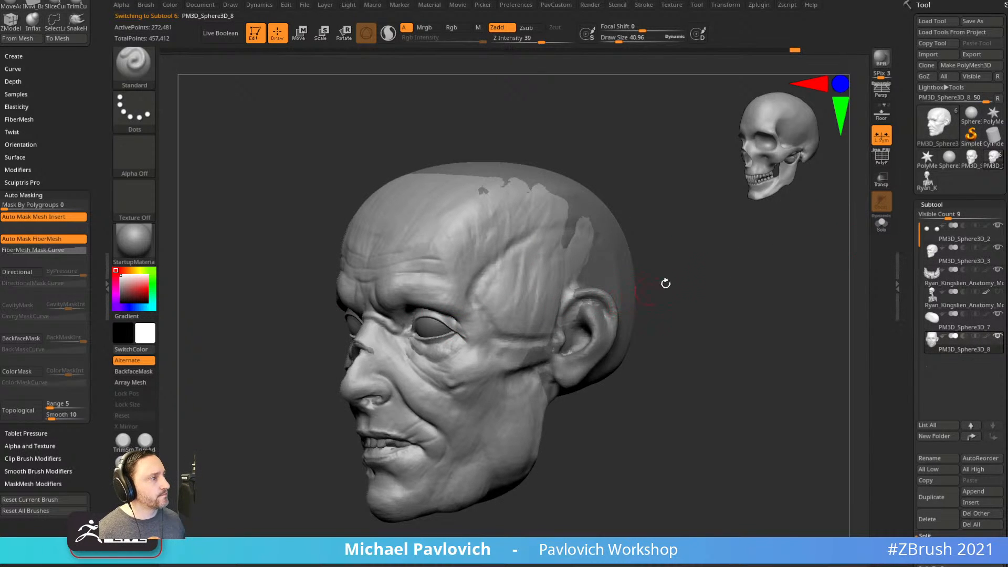
alt+click(606, 251)
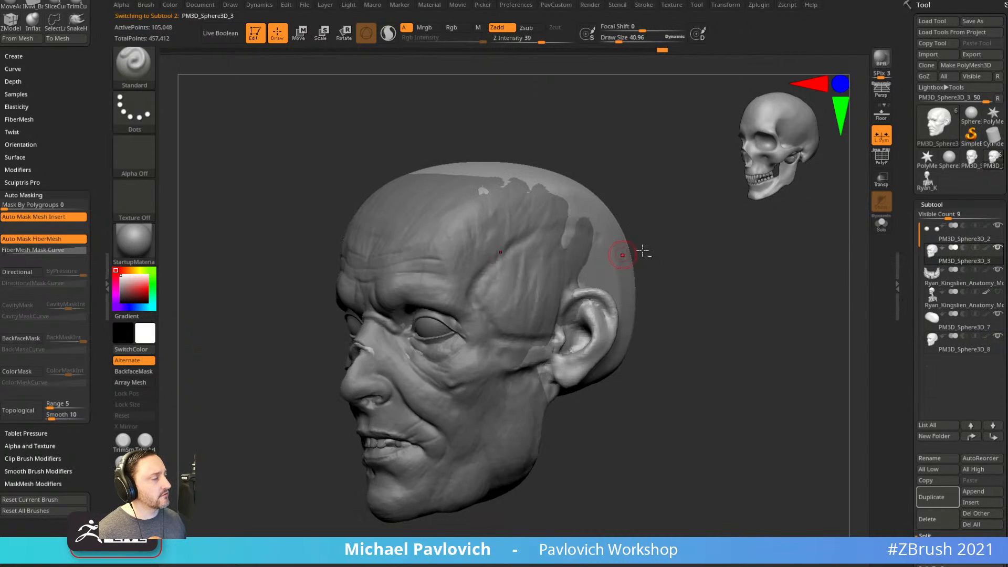
click(883, 223)
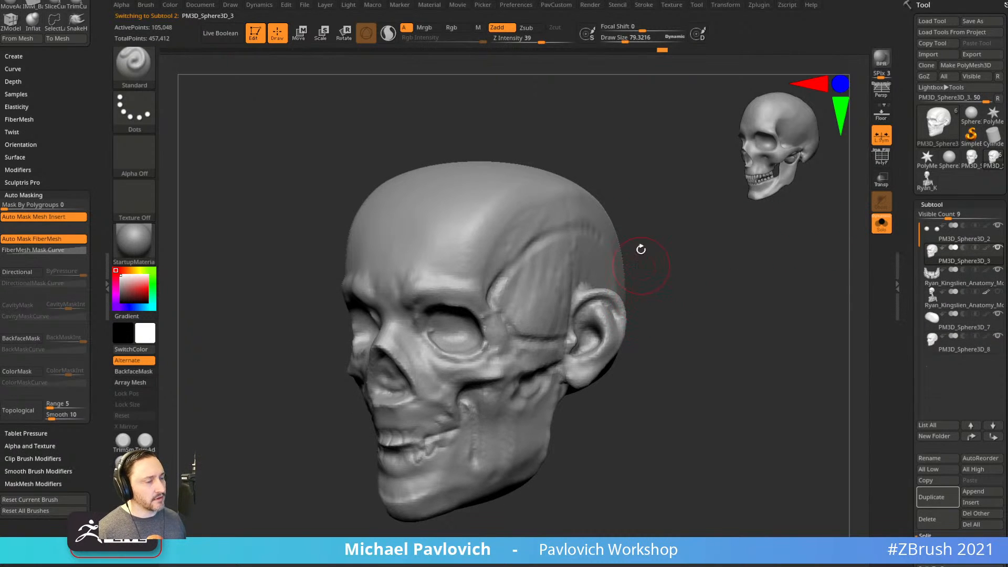
Smooth the skull's ear region, then carve a hollow into the ear mound with ClayBuildup.
key(shift)
mouse_move(638, 315)
shift+mouse_down()
mouse_move(596, 315)
mouse_move(589, 362)
shift+mouse_up()
drag(673, 333, 633, 336)
mouse_move(604, 318)
shift+mouse_down()
mouse_move(602, 338)
mouse_move(595, 318)
mouse_move(586, 370)
mouse_move(599, 356)
shift+mouse_up()
key(b)
key(c)
key(b)
mouse_move(600, 306)
alt+mouse_down()
mouse_move(598, 352)
mouse_move(593, 332)
mouse_move(612, 315)
alt+mouse_up()
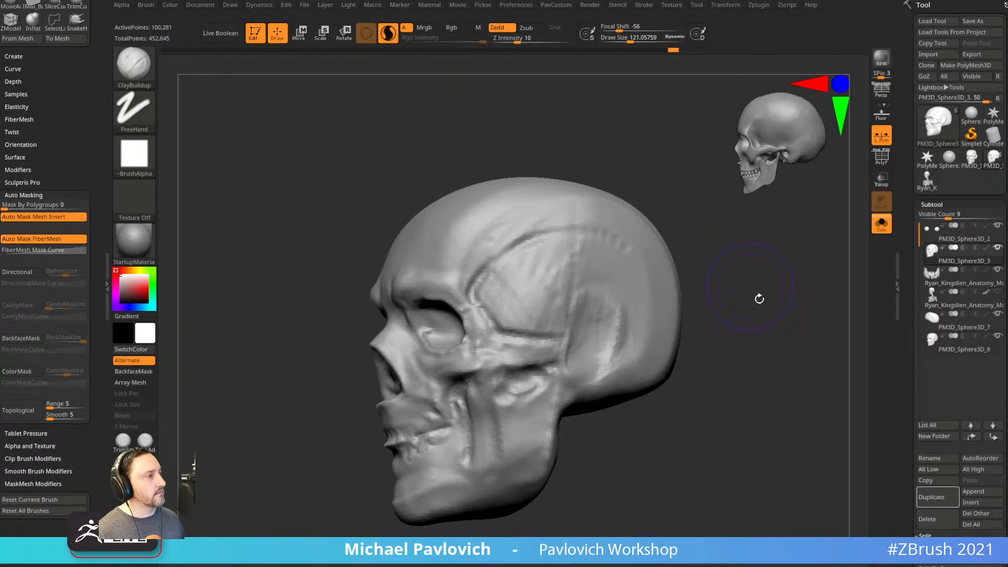
Move the cranium back beneath the head surface at the crown, rear and above the ear.
drag(750, 286, 396, 119)
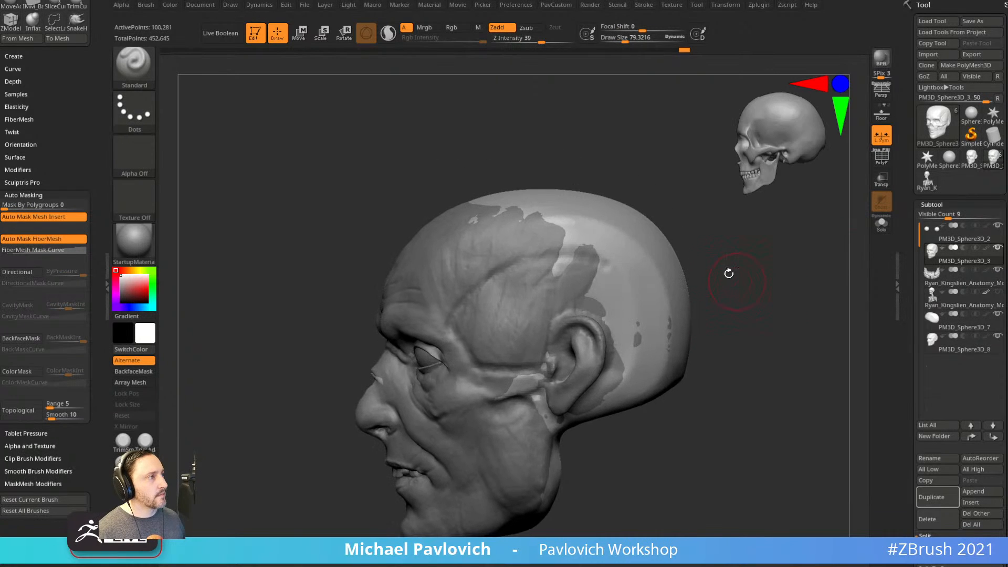
drag(548, 200, 555, 193)
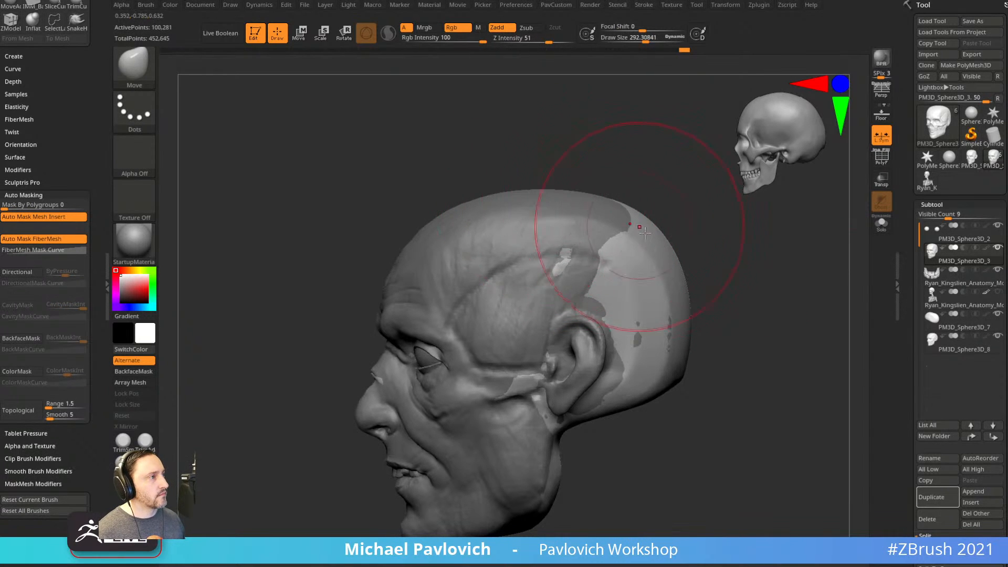
drag(624, 214, 635, 210)
mouse_move(652, 318)
mouse_down()
mouse_move(664, 326)
mouse_move(637, 382)
mouse_up()
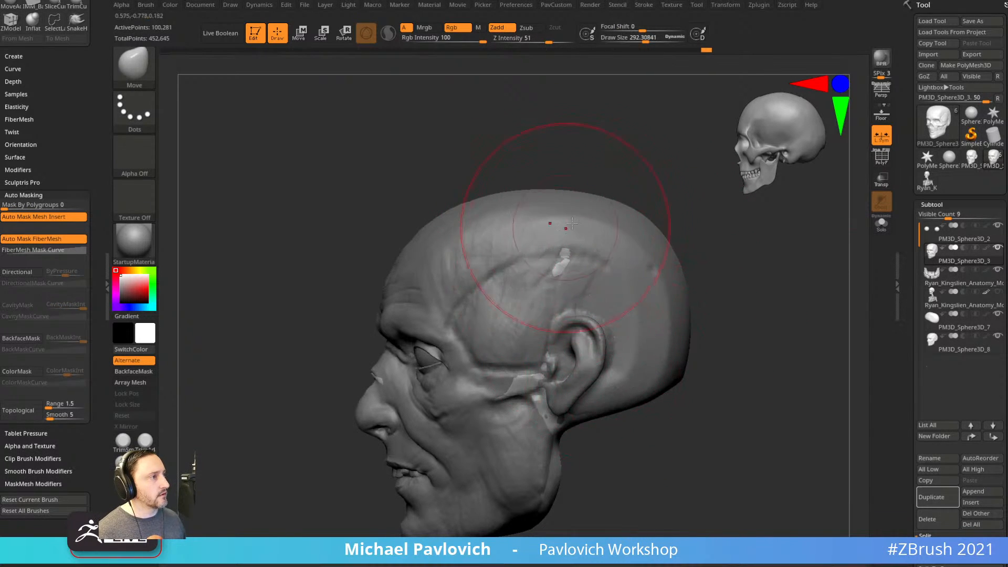
drag(579, 265, 587, 267)
drag(693, 228, 583, 263)
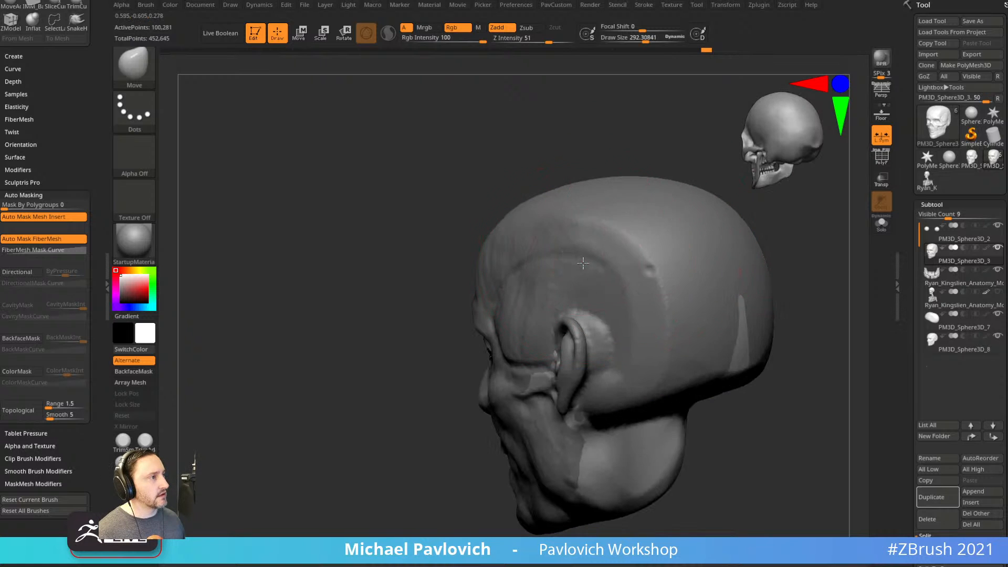
drag(734, 361, 747, 364)
mouse_move(780, 386)
alt+mouse_down()
mouse_move(774, 358)
mouse_move(776, 373)
alt+mouse_up()
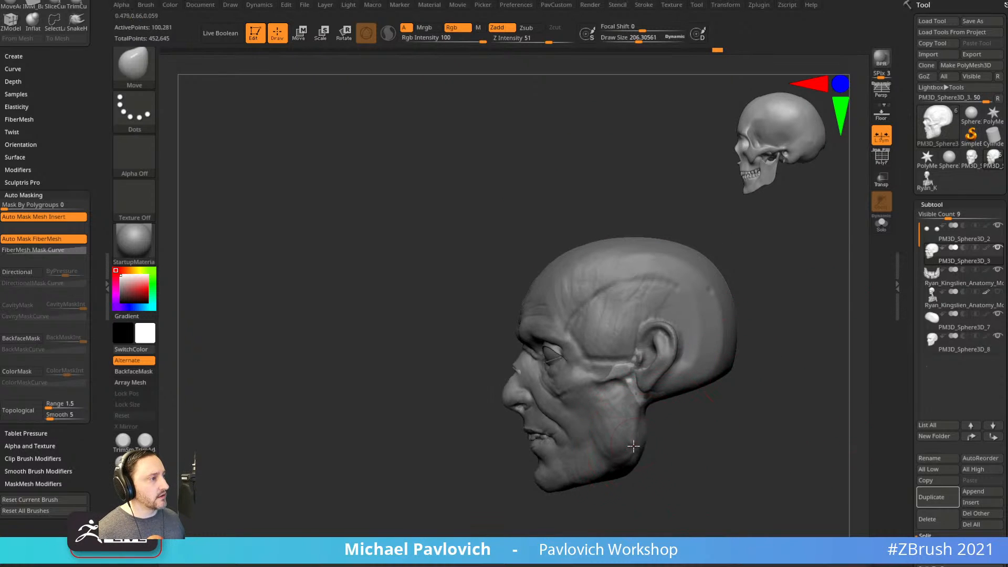
Return to the Standard brush and make the face mesh active.
key(1)
alt+drag(692, 440, 697, 407)
alt+click(662, 358)
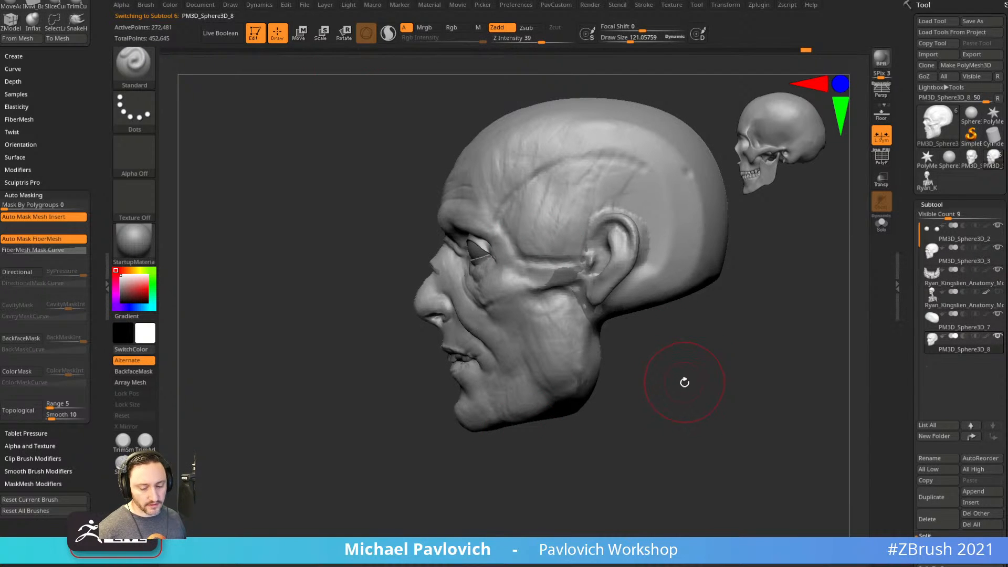
Choose the SnakeHook brush at about size 194 with adaptive Sculptris Pro on.
key(b)
key(s)
key(h)
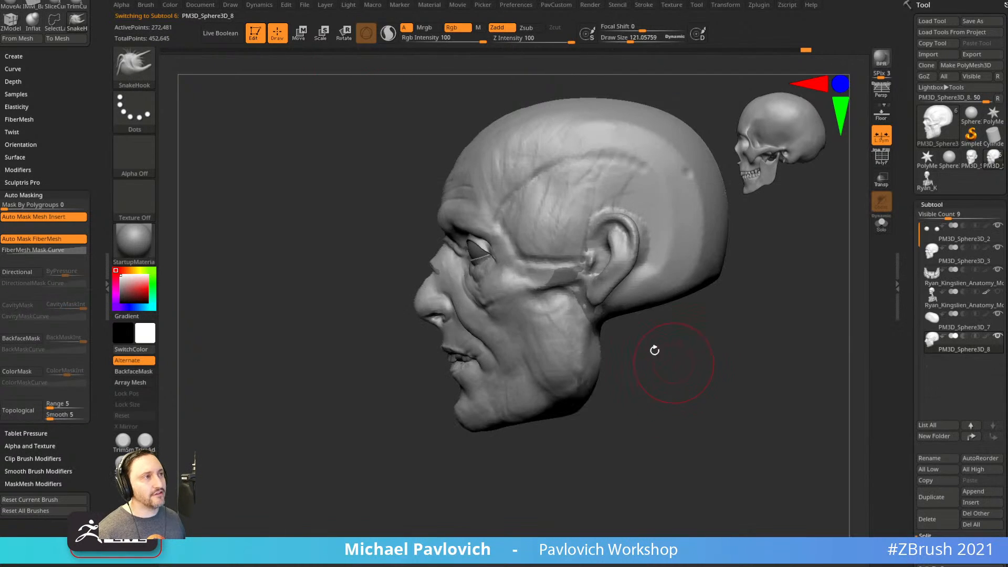
click(388, 33)
alt+drag(666, 441, 646, 387)
key(s)
click(584, 382)
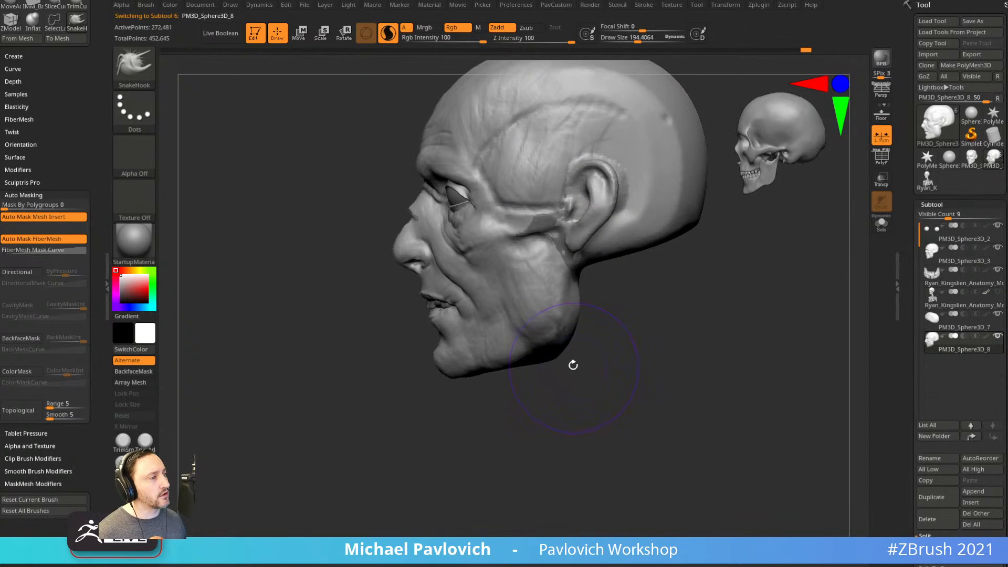
Pull the jaw underside down into a neck and reshape it with further strokes.
mouse_move(565, 353)
mouse_down()
mouse_move(591, 387)
mouse_move(625, 401)
mouse_move(610, 379)
mouse_up()
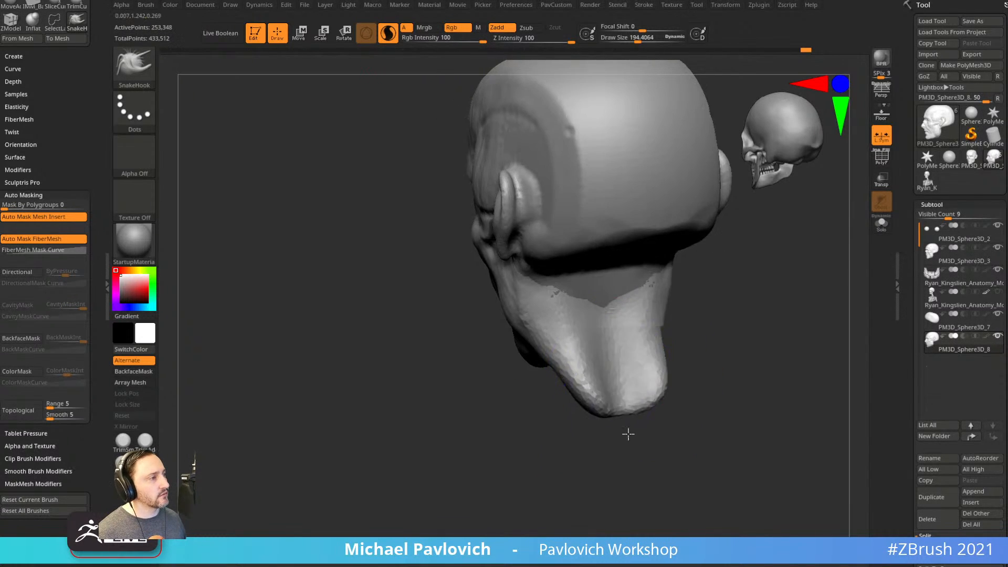
drag(622, 433, 621, 400)
mouse_move(645, 352)
alt+mouse_down()
mouse_move(641, 387)
mouse_move(630, 392)
alt+mouse_up()
mouse_move(584, 325)
mouse_down()
mouse_move(613, 338)
mouse_move(642, 310)
mouse_up()
mouse_move(669, 386)
alt+mouse_down()
mouse_move(666, 347)
mouse_move(612, 344)
alt+mouse_up()
mouse_move(625, 341)
mouse_down()
mouse_move(611, 315)
mouse_move(585, 299)
mouse_up()
drag(556, 430, 620, 405)
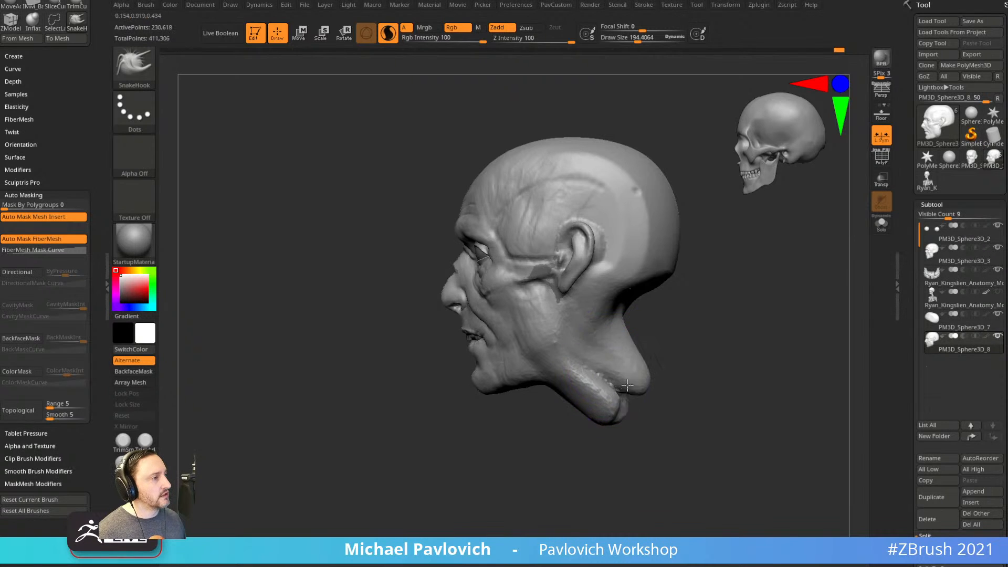
mouse_move(665, 336)
mouse_down()
mouse_move(691, 299)
mouse_move(651, 299)
mouse_up()
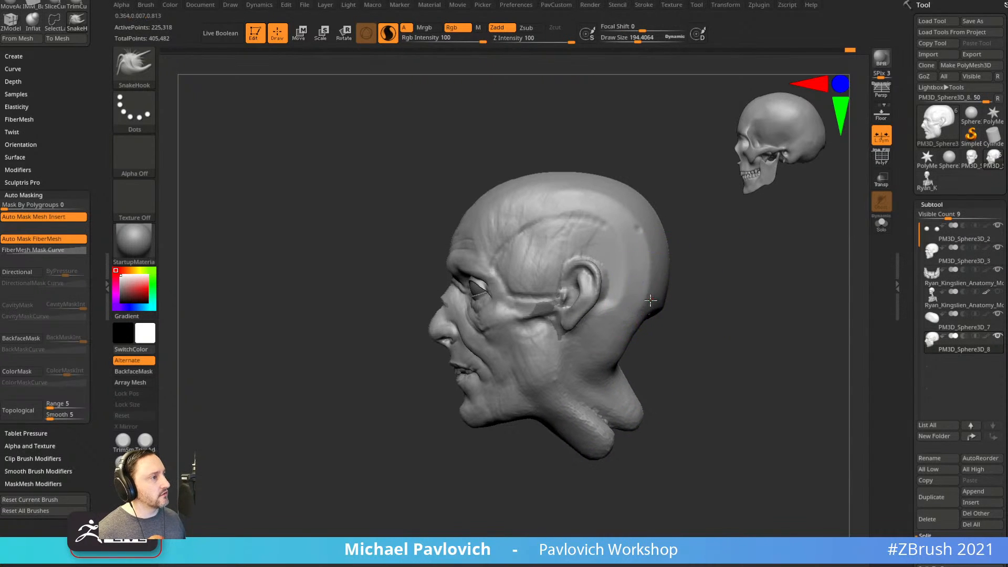
drag(660, 261, 651, 221)
Select PM3D_Sphere3D_3, then make head piece PM3D_Sphere3D_8 active again.
alt+click(641, 206)
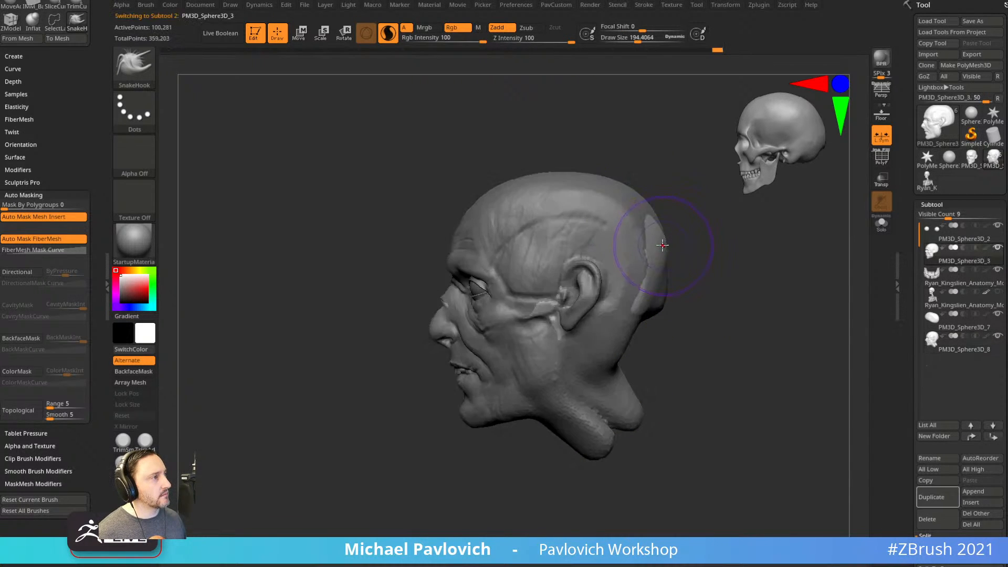
alt+drag(716, 298, 695, 282)
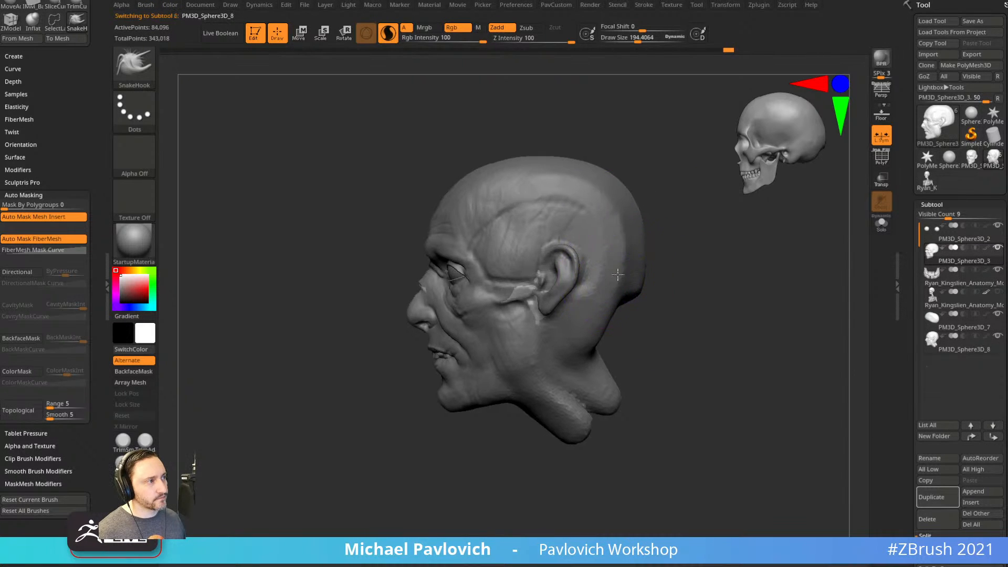
alt+click(602, 318)
drag(620, 336, 621, 332)
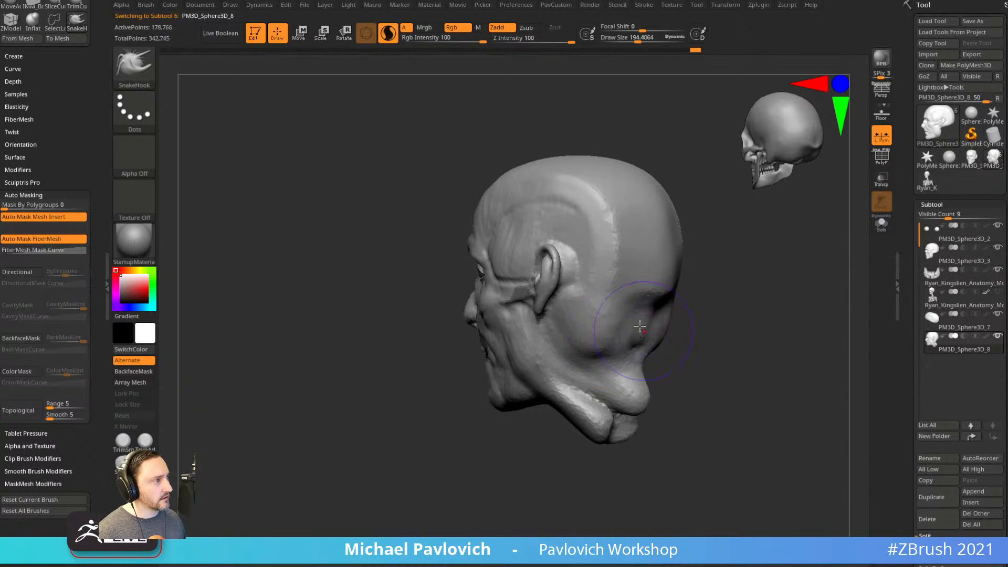
mouse_move(638, 365)
mouse_down()
mouse_move(703, 367)
mouse_move(592, 387)
mouse_move(650, 372)
mouse_move(587, 347)
mouse_up()
Pull the neck edges outward on both sides and check the whole head.
drag(598, 416, 569, 413)
drag(596, 391, 544, 412)
drag(535, 426, 675, 427)
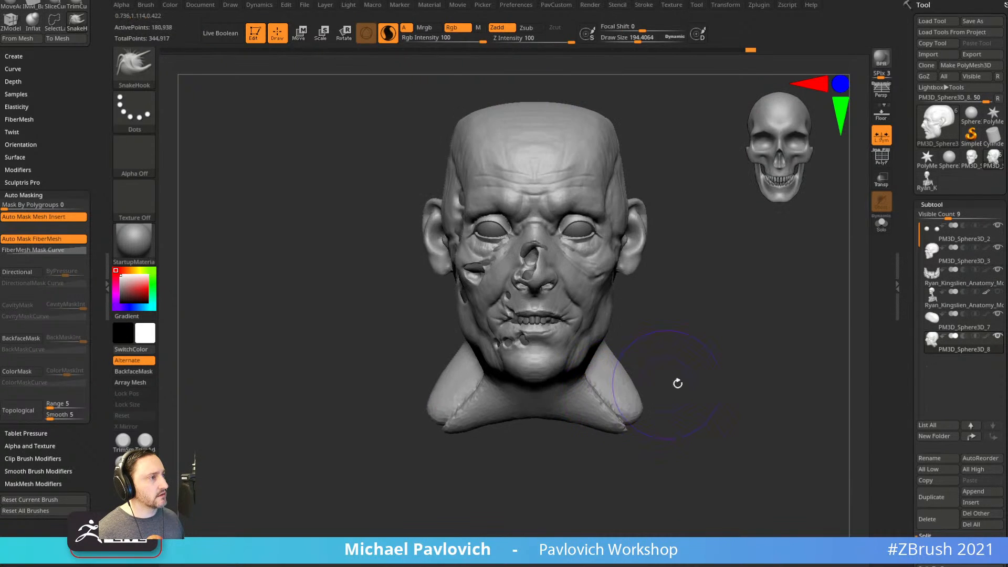
drag(668, 383, 617, 362)
mouse_move(683, 370)
mouse_down()
mouse_move(608, 407)
mouse_move(664, 413)
mouse_up()
mouse_move(678, 400)
mouse_down()
mouse_move(729, 405)
mouse_move(719, 389)
mouse_up()
mouse_move(604, 415)
mouse_down()
mouse_move(570, 394)
mouse_move(565, 423)
mouse_up()
alt+drag(684, 405, 689, 390)
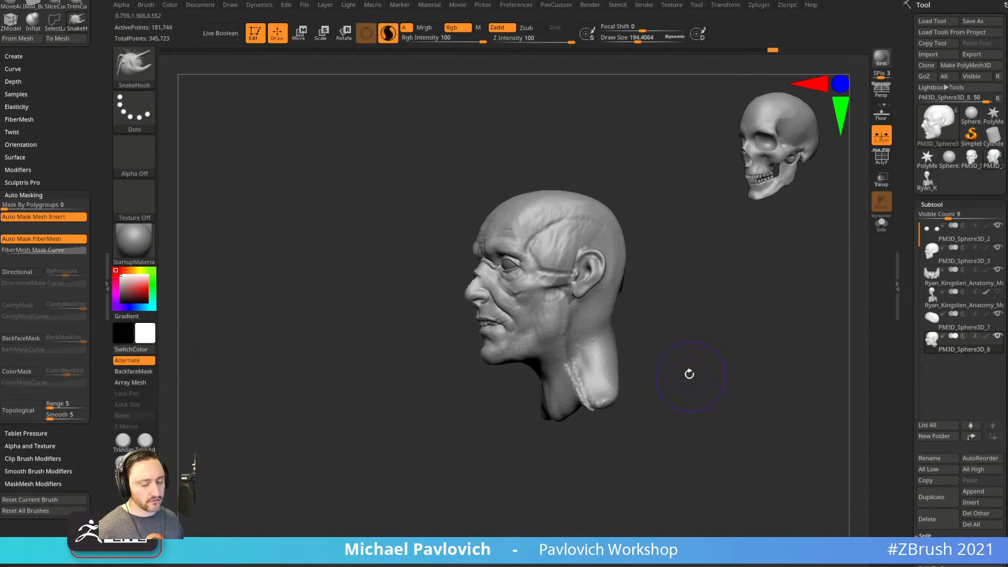
Insert an IMM sphere below the head and Split Unmasked Points into its own subtool.
key(b)
key(i)
key(p)
key(m)
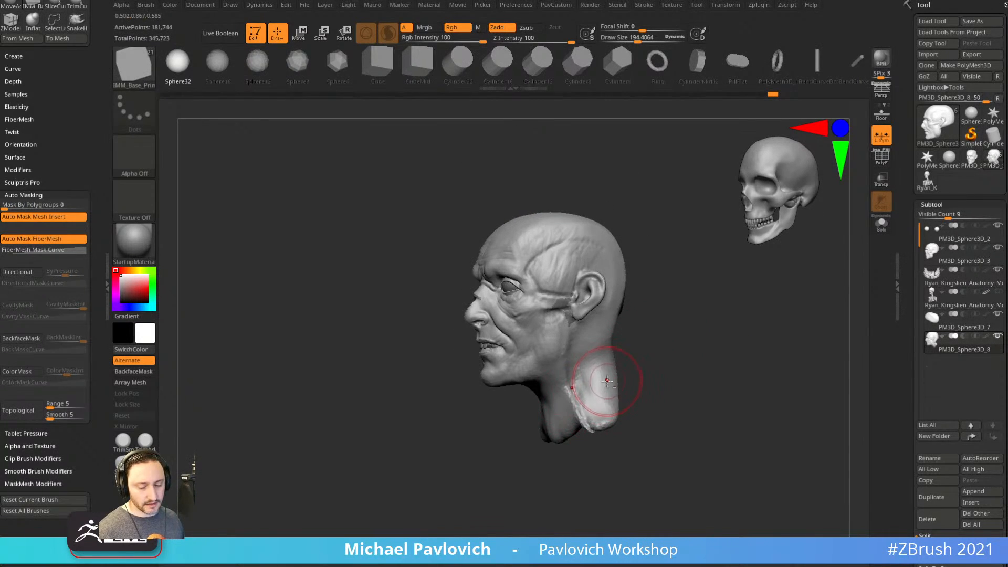
key(m)
mouse_move(695, 354)
mouse_down()
mouse_move(607, 426)
mouse_move(577, 418)
mouse_move(613, 415)
mouse_up()
key(2)
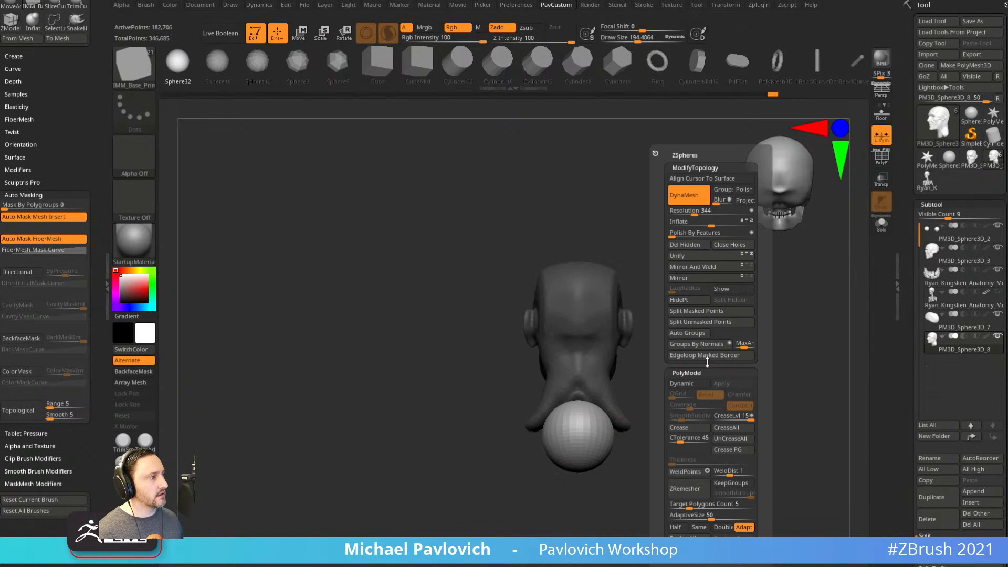
click(702, 321)
Transpose the sphere into a tilted, widened ellipsoid positioned under the neck.
key(w)
shift+drag(668, 345, 606, 398)
drag(620, 362, 599, 357)
drag(602, 363, 595, 386)
drag(569, 428, 580, 468)
drag(606, 386, 605, 412)
mouse_move(601, 355)
mouse_down()
mouse_move(609, 373)
mouse_move(675, 376)
mouse_up()
key(q)
key(w)
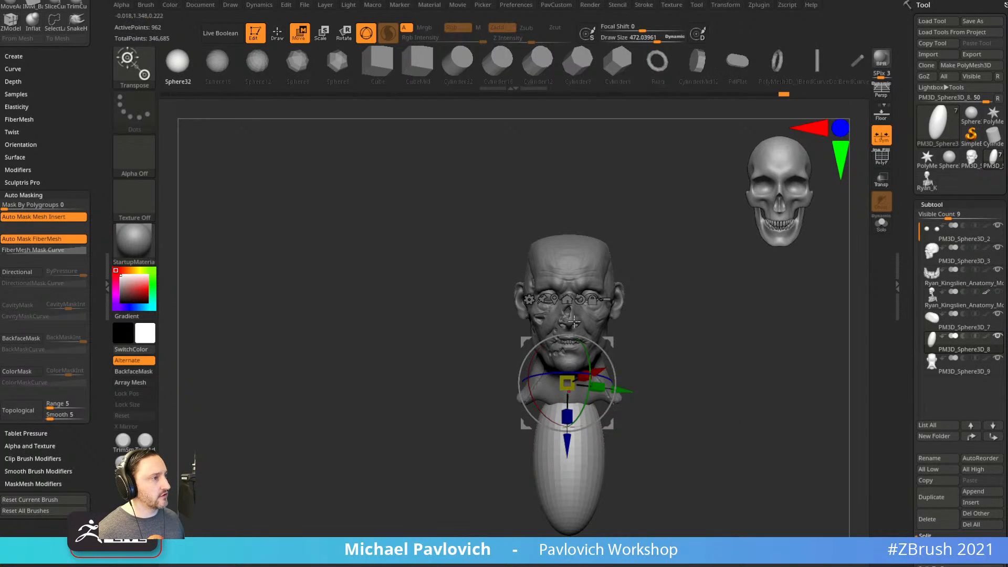
click(566, 300)
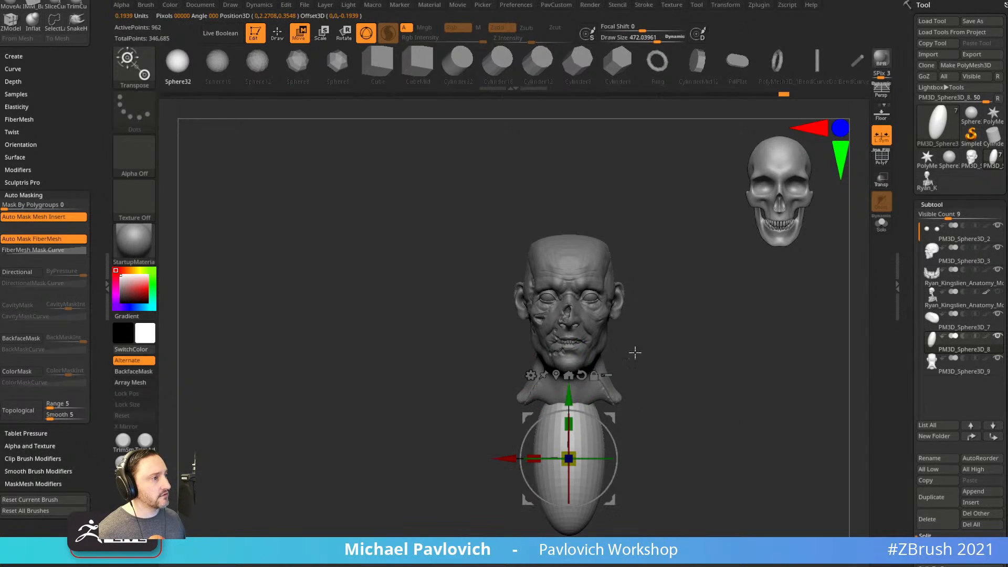
drag(536, 457, 480, 450)
drag(612, 415, 610, 398)
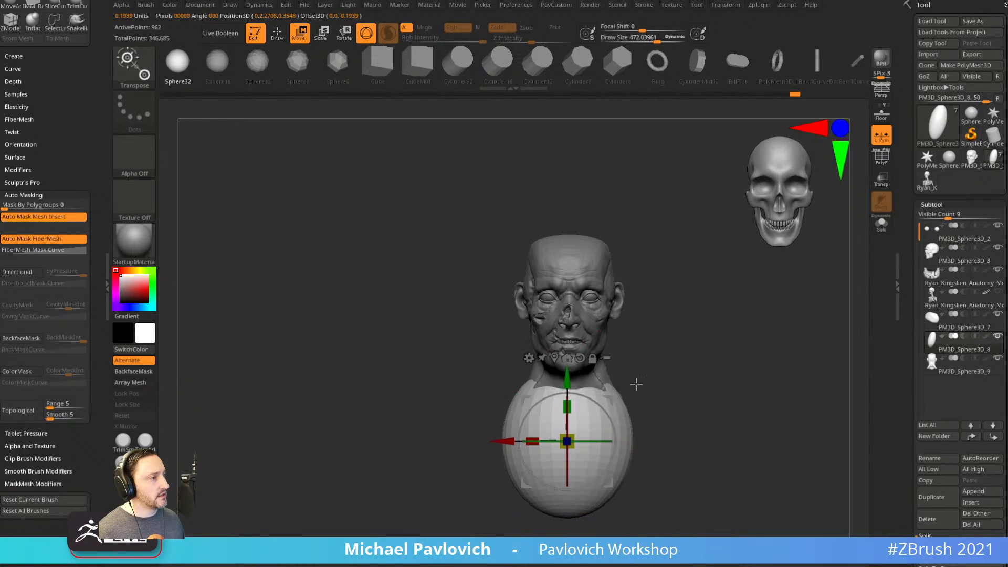
key(q)
With the Move brush at about 481, bend the ellipsoid's bottom into a curved torso.
shift+drag(675, 387, 629, 388)
key(b)
key(m)
key(v)
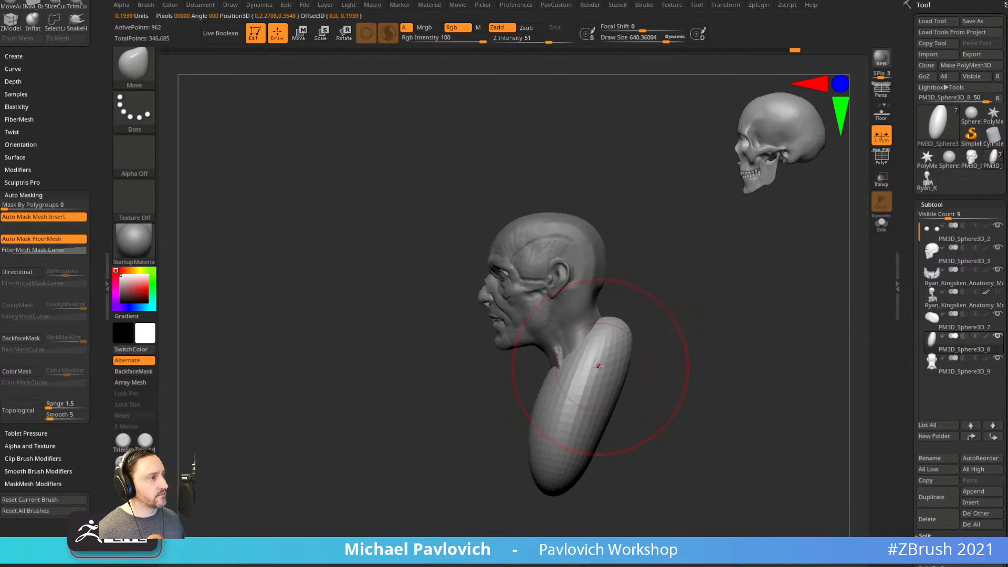
key(bracketleft)
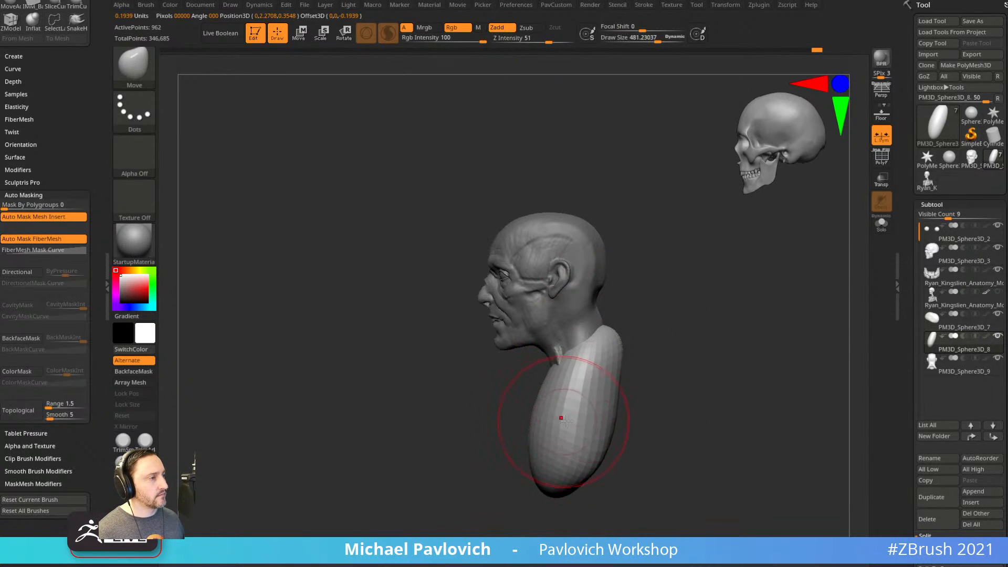
drag(559, 491, 608, 496)
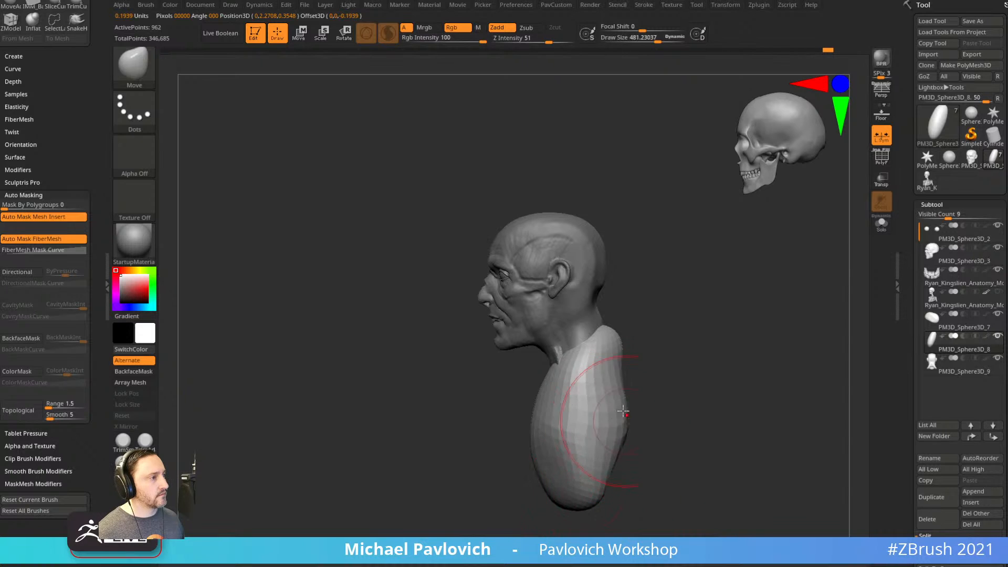
drag(608, 366, 610, 366)
shift+drag(661, 375, 720, 374)
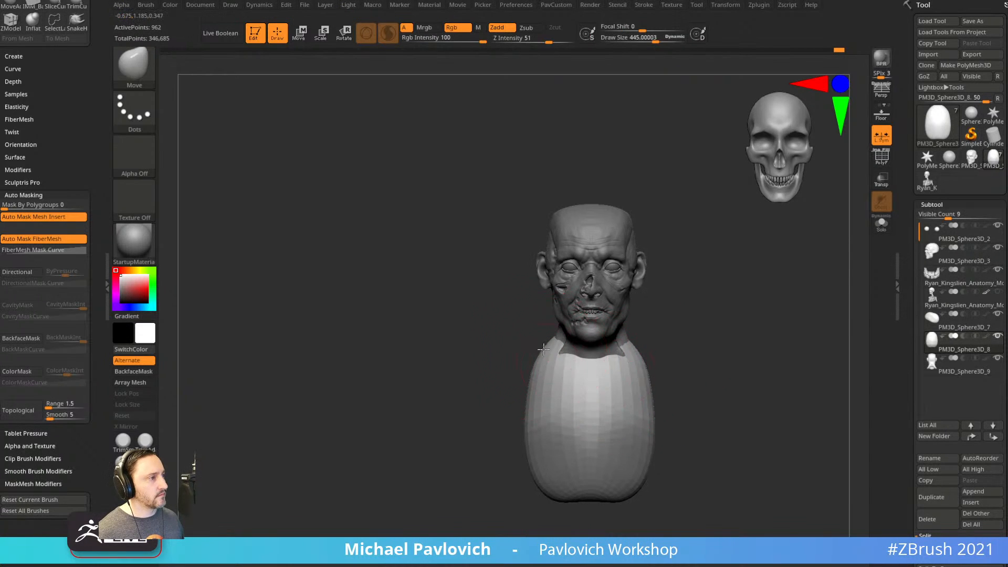
shift+drag(508, 350, 618, 394)
Insert mirrored spheres at both shoulders and Split Masked Points into their own subtool.
key(b)
key(i)
key(p)
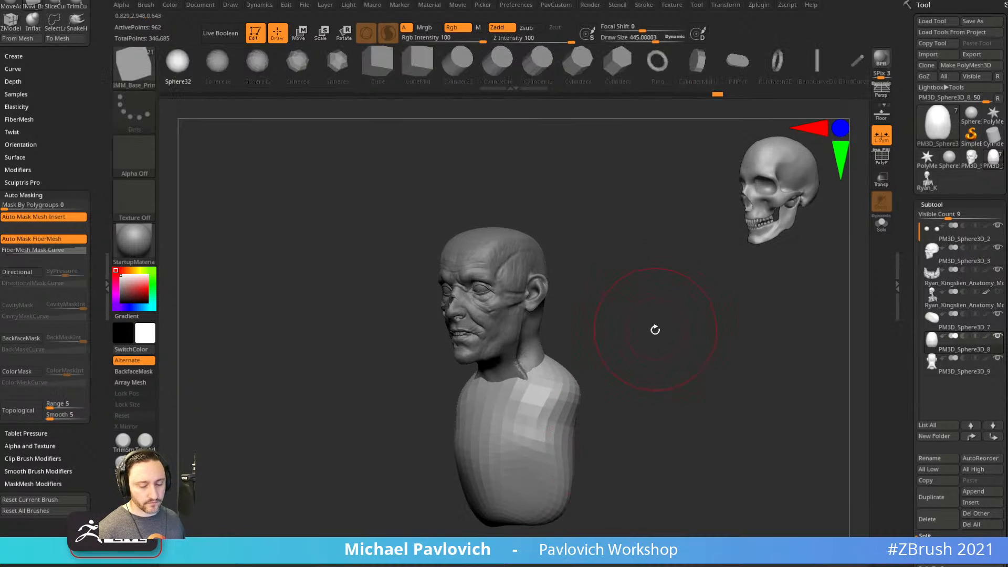
key(m)
click(506, 384)
drag(563, 396, 590, 386)
key(2)
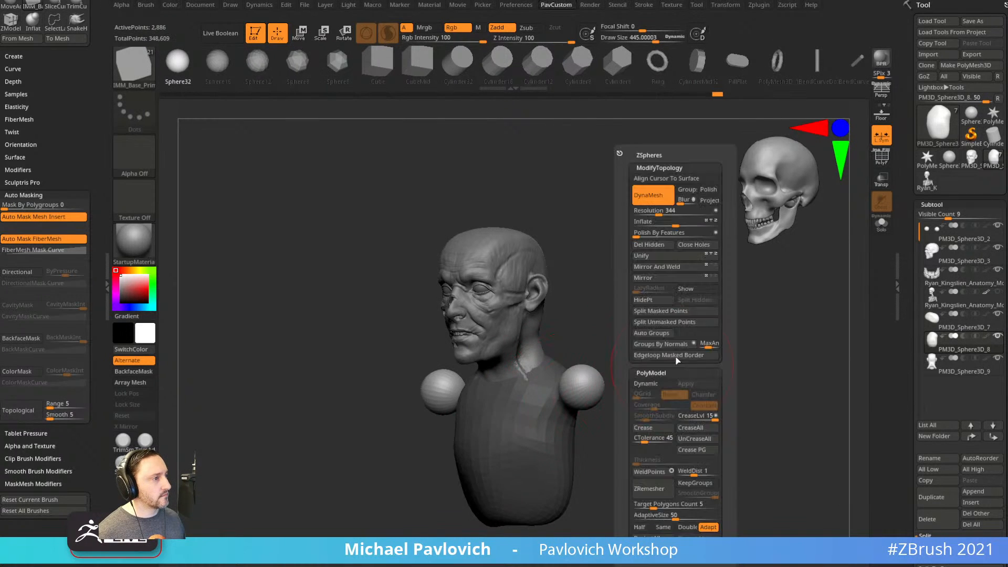
click(658, 311)
Move-brush the shoulder spheres into lower, rounder masses.
drag(646, 347, 574, 367)
key(b)
key(m)
key(v)
shift+drag(538, 403, 504, 403)
mouse_move(550, 369)
mouse_down()
mouse_move(505, 393)
mouse_move(510, 404)
mouse_move(557, 351)
mouse_up()
shift+drag(489, 406, 538, 402)
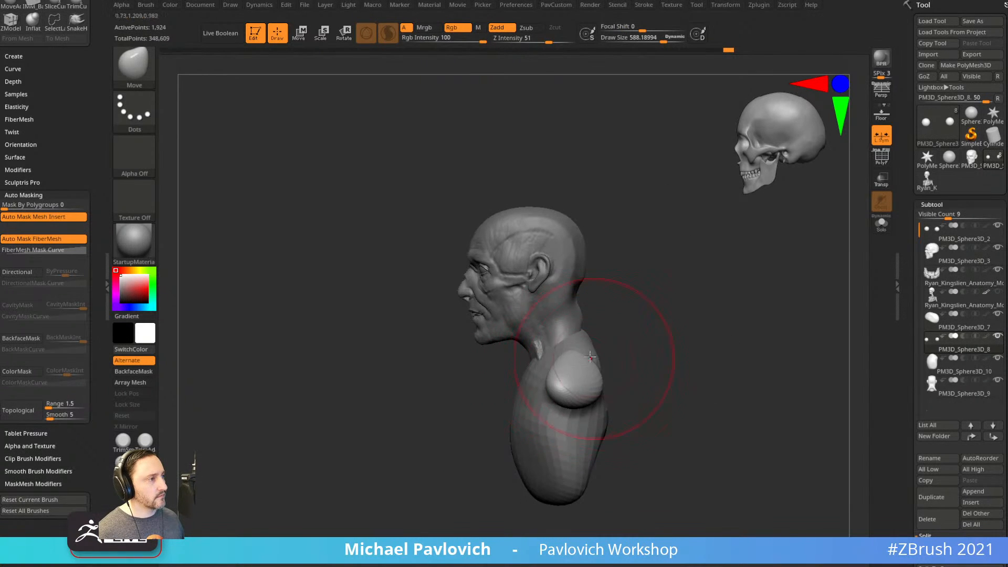
mouse_move(625, 385)
mouse_down()
mouse_move(655, 384)
mouse_move(592, 405)
mouse_up()
Pull both shoulders up and outward, refining with brush sizes around 500 and 307.
key([)
drag(589, 345, 567, 344)
mouse_move(567, 353)
mouse_down()
mouse_move(576, 340)
mouse_move(556, 381)
mouse_up()
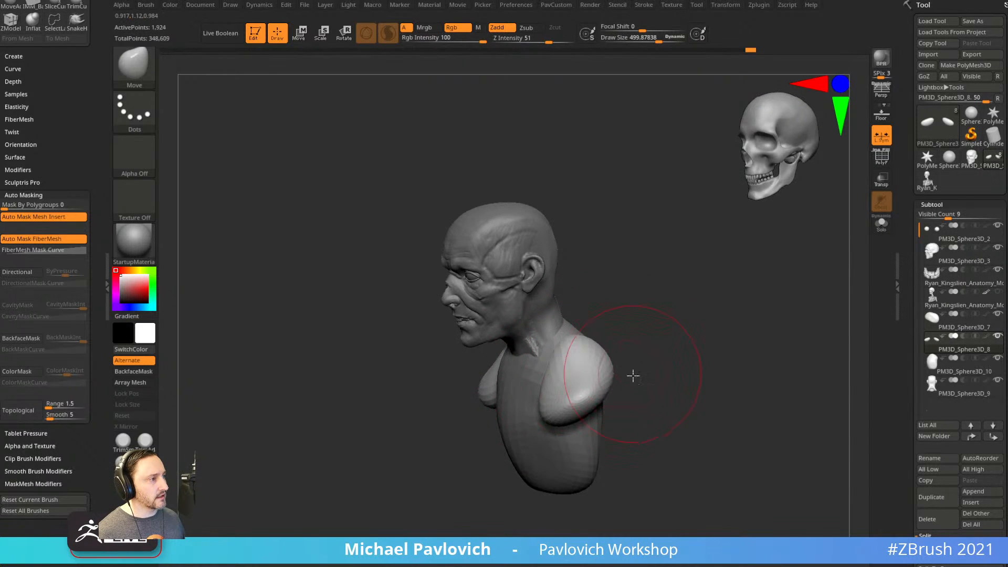
drag(632, 374, 605, 398)
drag(594, 361, 597, 353)
mouse_move(675, 334)
mouse_down()
mouse_move(727, 324)
mouse_move(696, 334)
mouse_up()
key([)
key([)
key([)
drag(619, 377, 623, 369)
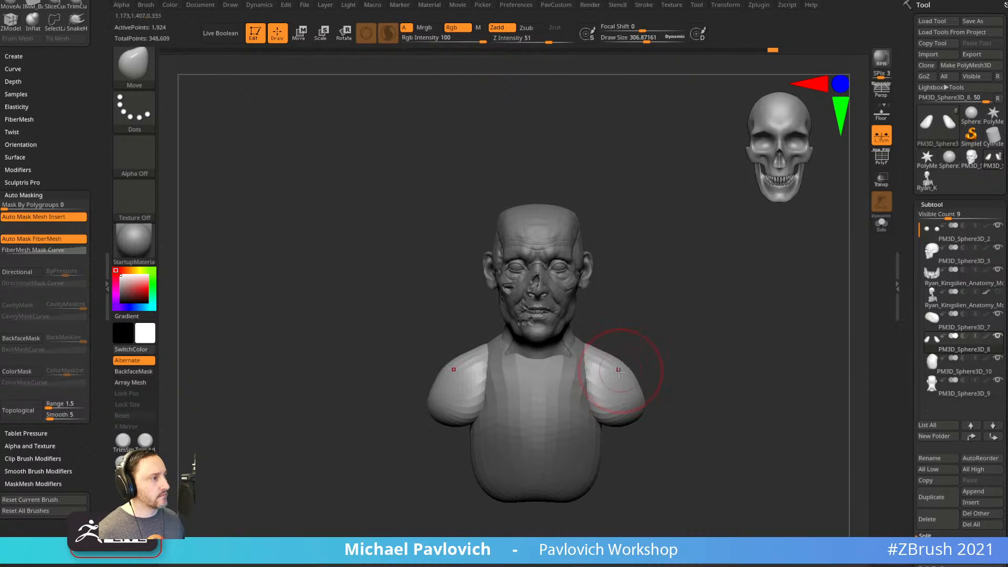
drag(592, 409, 640, 362)
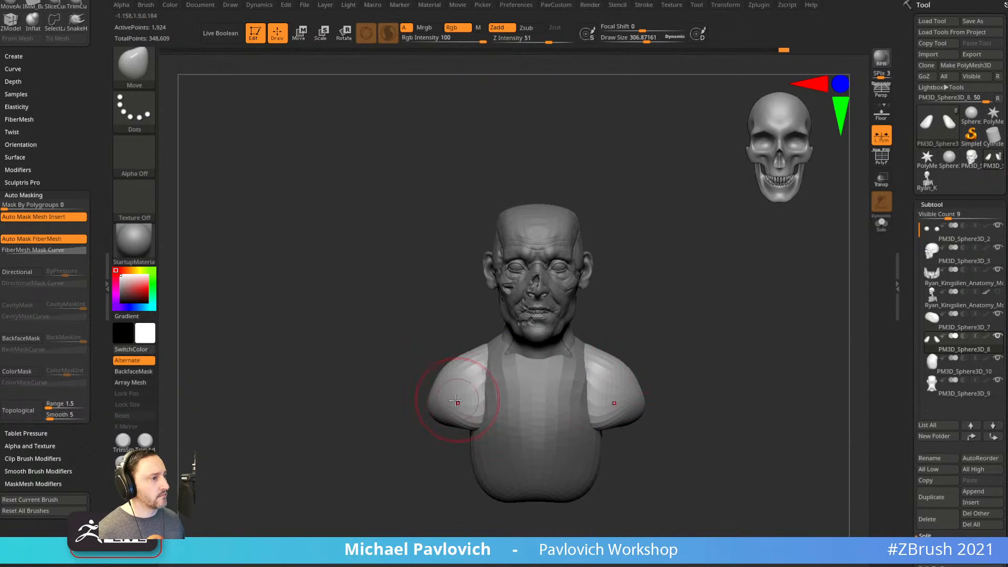
drag(458, 398, 468, 406)
drag(439, 475, 478, 469)
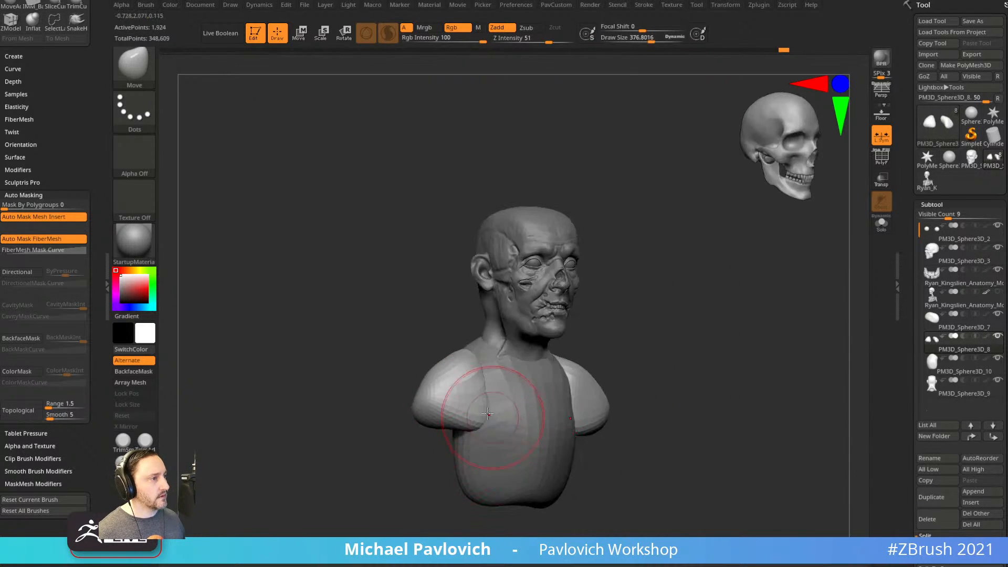
mouse_move(664, 364)
mouse_down()
mouse_move(473, 367)
mouse_move(431, 389)
mouse_move(648, 317)
mouse_move(636, 343)
mouse_move(612, 320)
mouse_move(647, 328)
mouse_up()
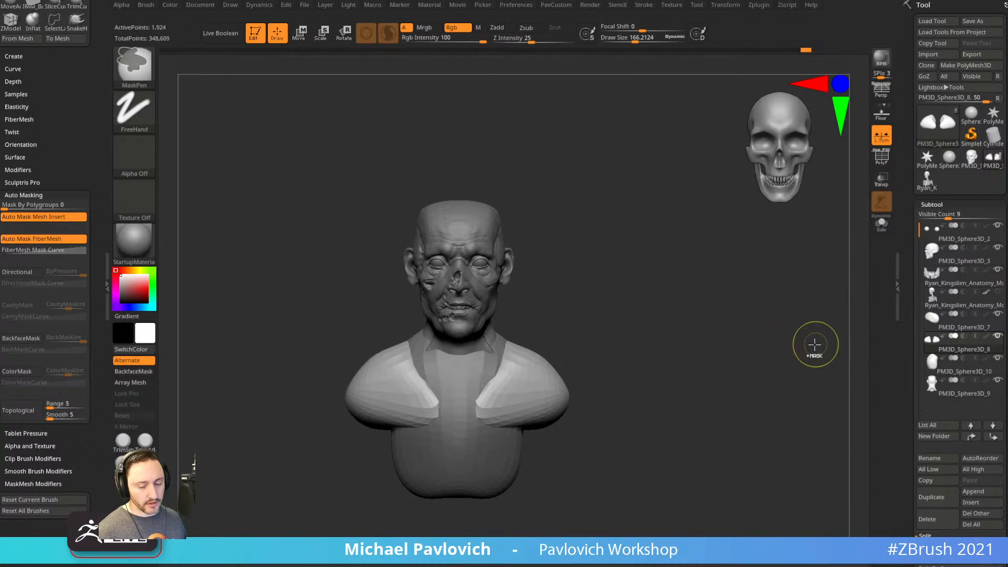
Center the Transpose gizmo on the shoulder mesh, scale it up, then tilt and lower it.
key(w)
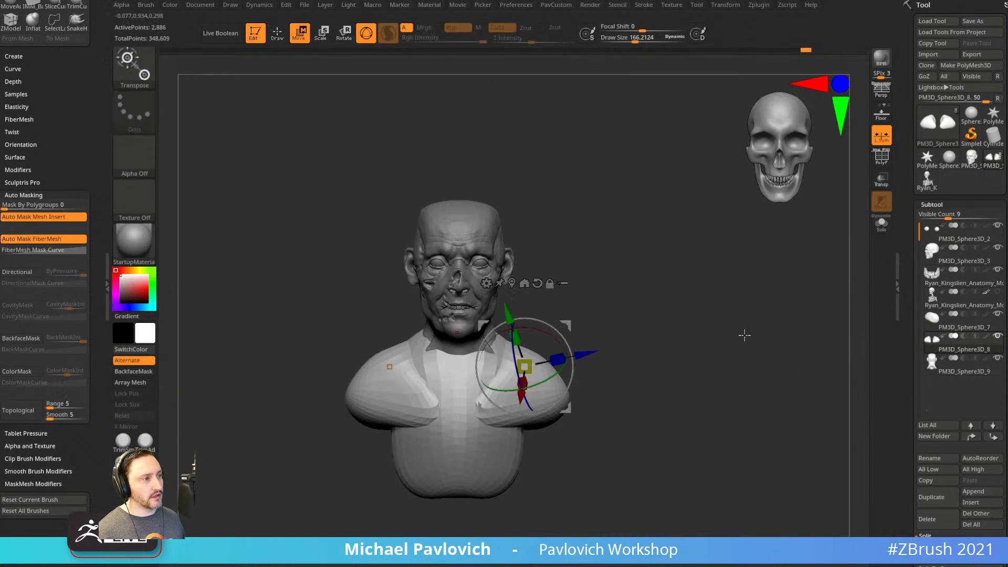
click(524, 283)
click(518, 285)
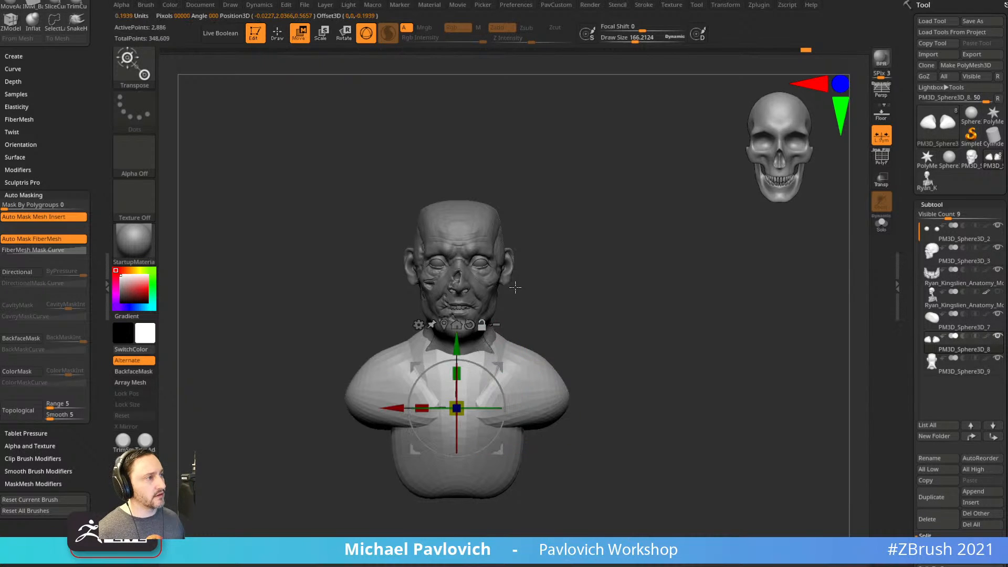
drag(462, 399, 476, 384)
shift+drag(547, 331, 489, 333)
mouse_move(496, 379)
mouse_down()
mouse_move(501, 388)
mouse_move(500, 377)
mouse_up()
key(q)
mouse_move(575, 349)
mouse_down()
mouse_move(641, 340)
mouse_move(558, 342)
mouse_move(571, 366)
mouse_up()
Select the PM3D_Sphere3D_9 part, clear its mask and turn off Sculptris Pro.
alt+click(473, 319)
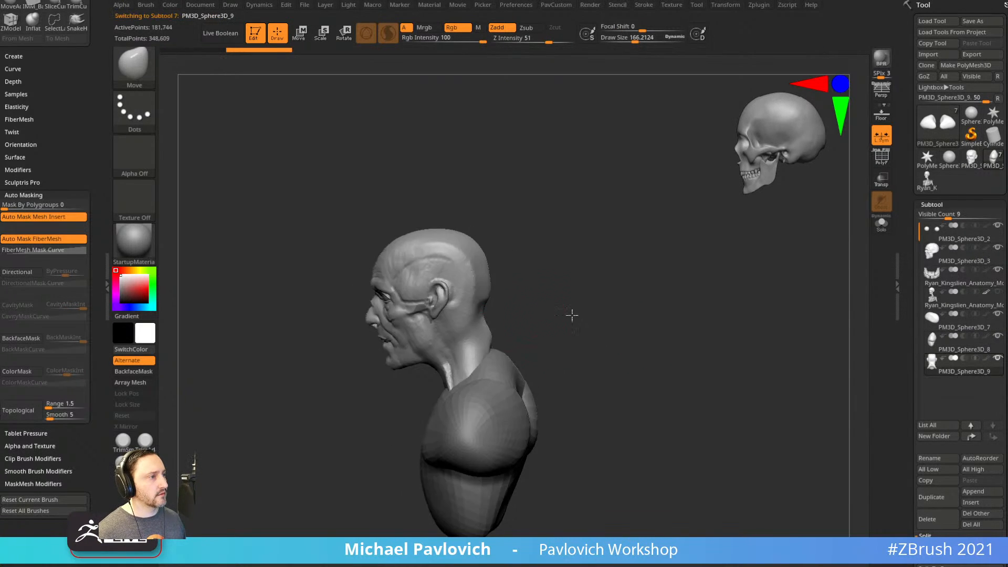
shift+drag(559, 317, 597, 341)
drag(437, 397, 436, 399)
mouse_move(580, 321)
mouse_down()
mouse_move(504, 336)
mouse_move(474, 367)
mouse_up()
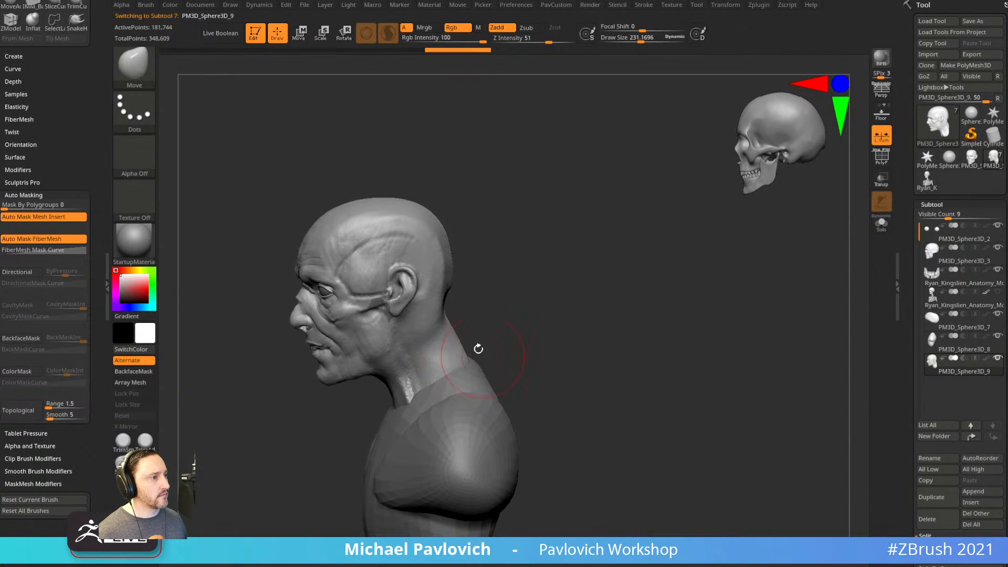
mouse_move(466, 304)
mouse_down()
mouse_move(437, 314)
mouse_move(440, 347)
mouse_up()
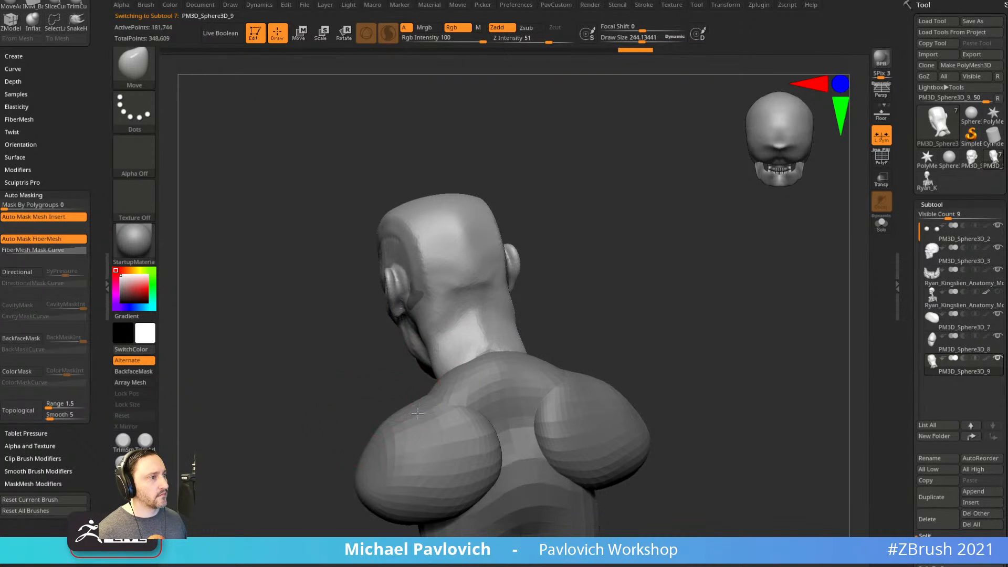
shift+drag(633, 282, 663, 283)
ctrl+drag(623, 249, 699, 357)
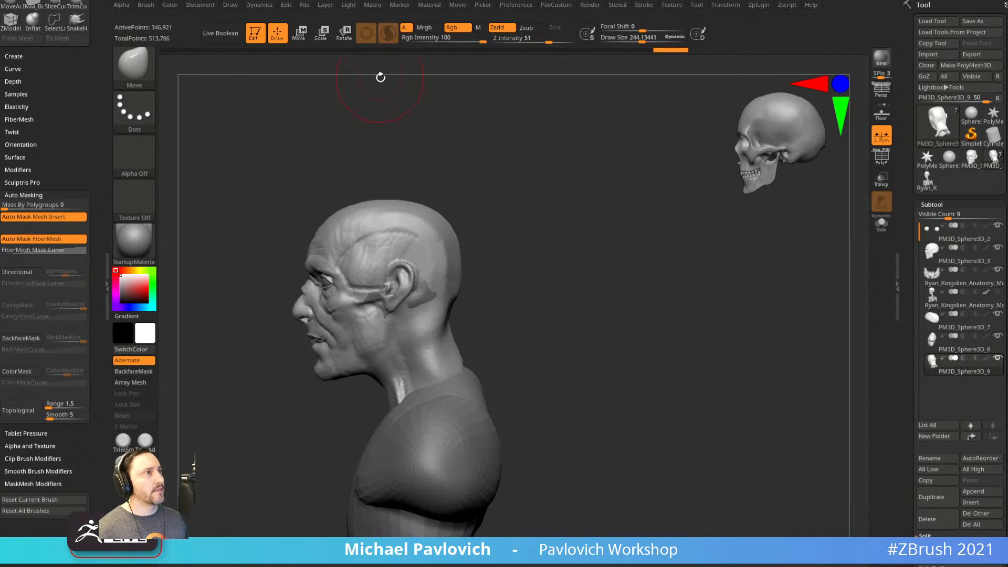
click(389, 34)
Build up a ClayBuildup muscle ridge along the side of the neck below the ear.
alt+drag(534, 254, 663, 274)
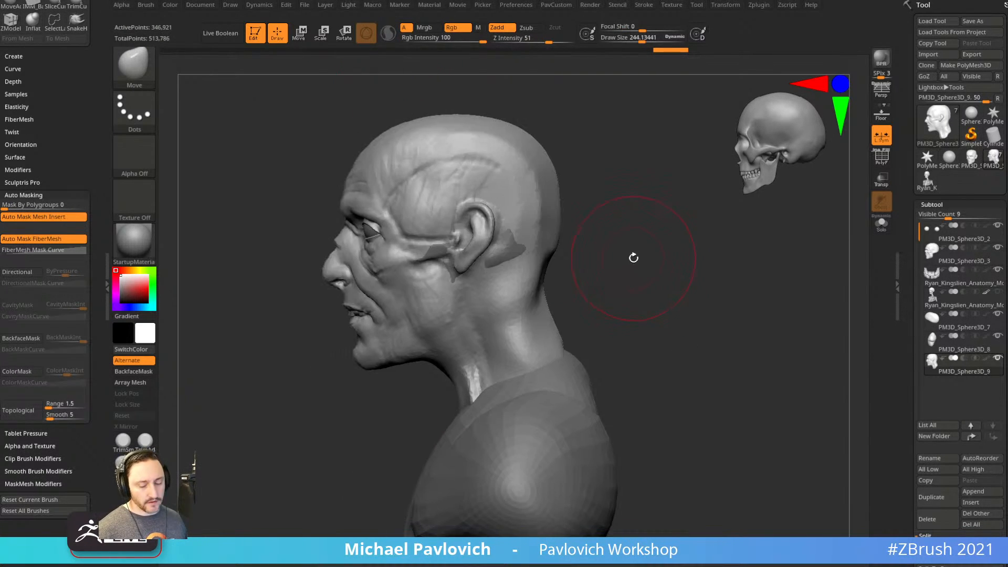
drag(622, 246, 647, 251)
key(b)
key(c)
key(b)
drag(561, 287, 524, 282)
drag(463, 332, 474, 277)
drag(456, 370, 470, 281)
drag(578, 265, 541, 265)
drag(499, 305, 507, 228)
drag(566, 236, 581, 232)
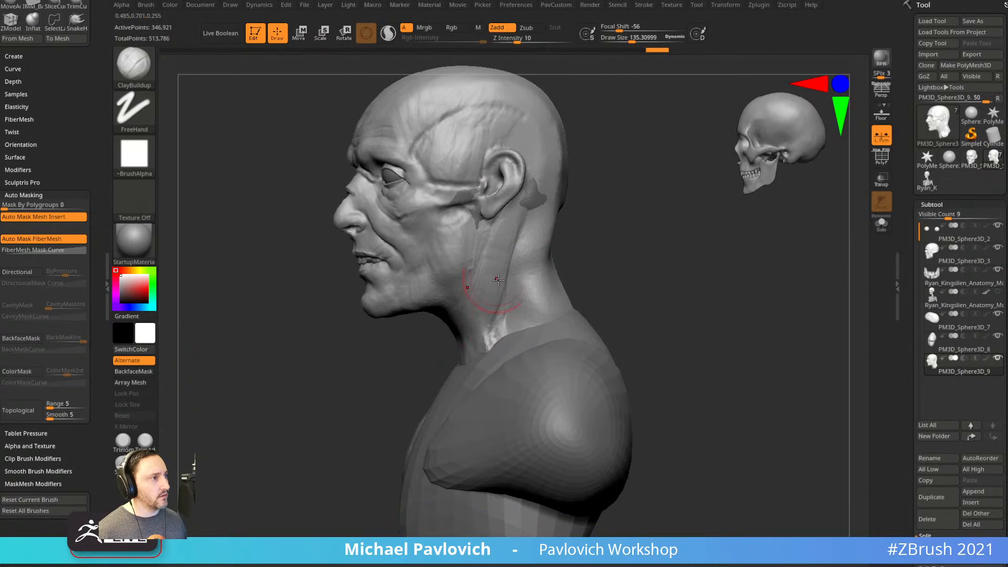
Return to the Move brush with the bust turned to face the front.
key(b)
key(m)
key(v)
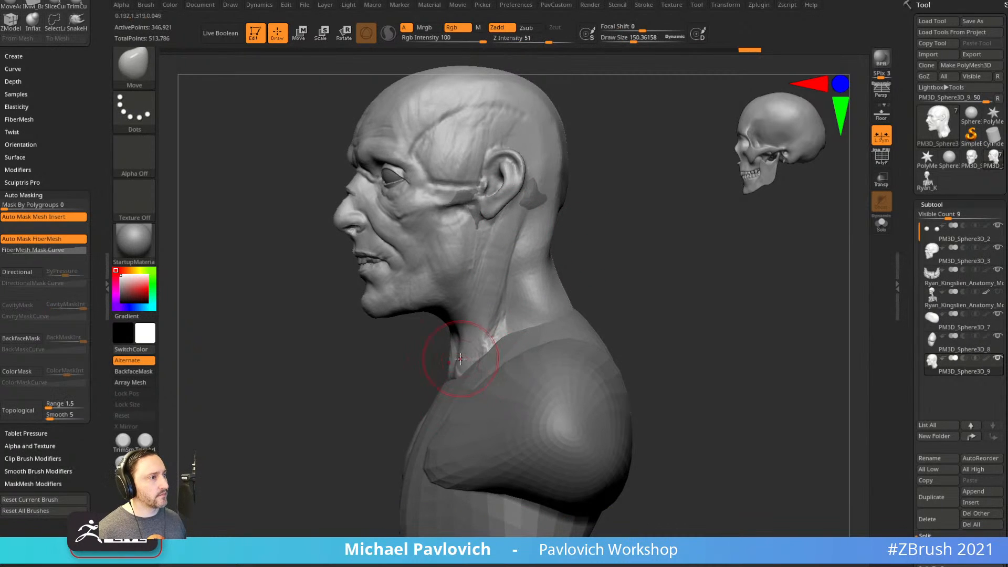
drag(588, 273, 616, 274)
drag(676, 300, 701, 319)
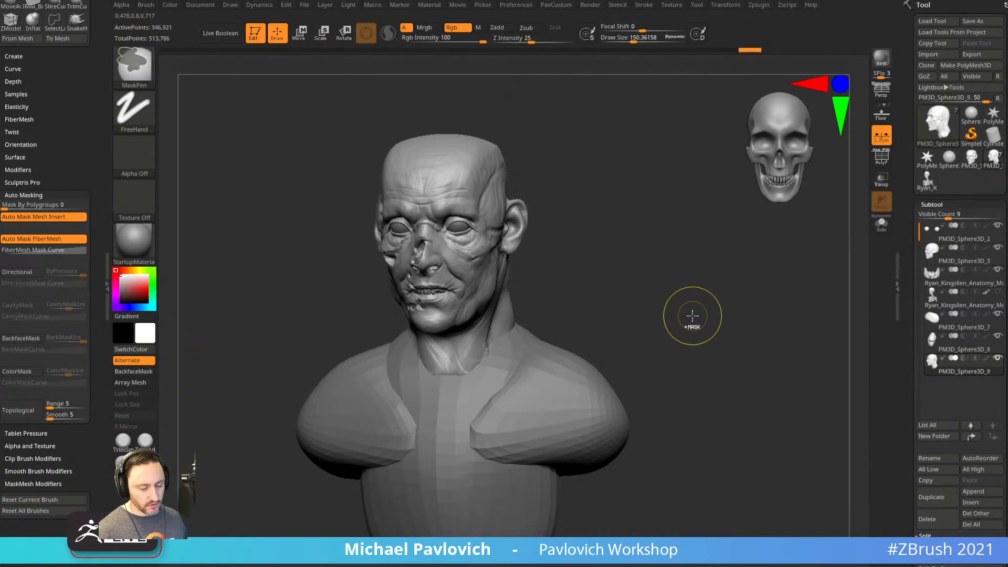
Move PM3D_Sphere3D_9 above PM3D_Sphere3D_8 in the subtool list.
click(952, 344)
click(955, 373)
click(971, 437)
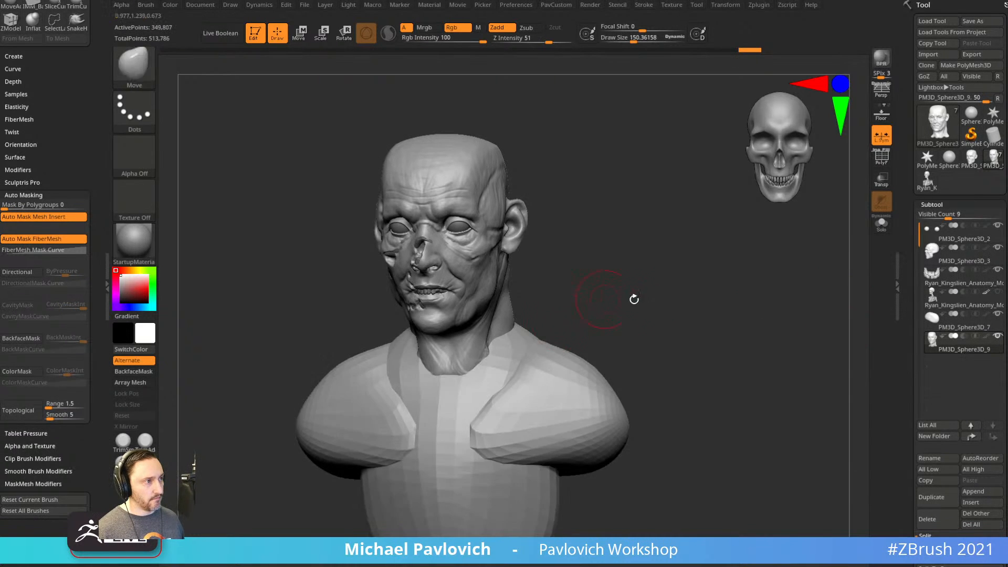
drag(603, 295, 623, 316)
Merge the pieces down, DynaMesh them as one surface and smooth the neck-to-chest seam.
key(5)
click(623, 195)
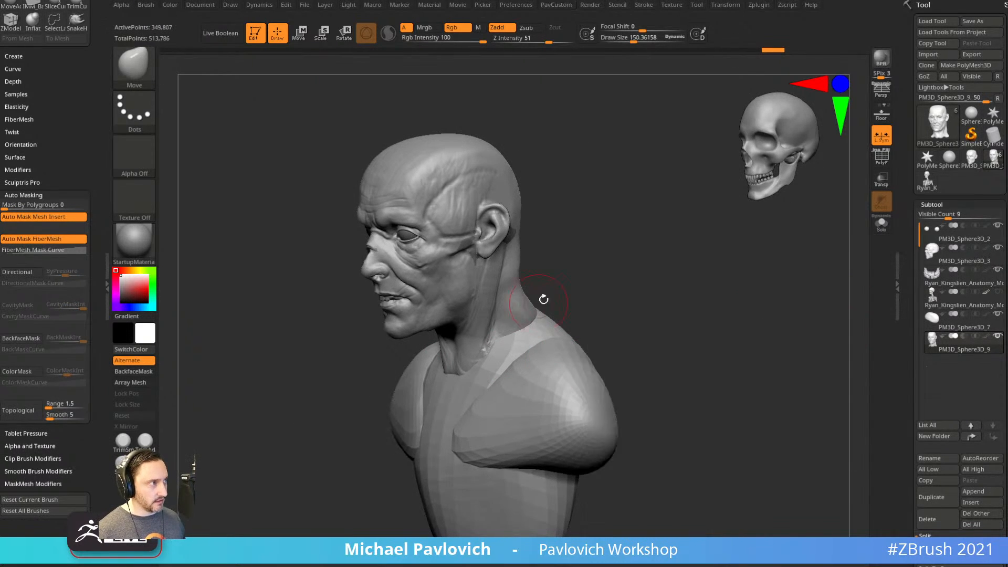
drag(539, 302, 566, 303)
shift+drag(486, 381, 498, 389)
ctrl+drag(638, 254, 718, 346)
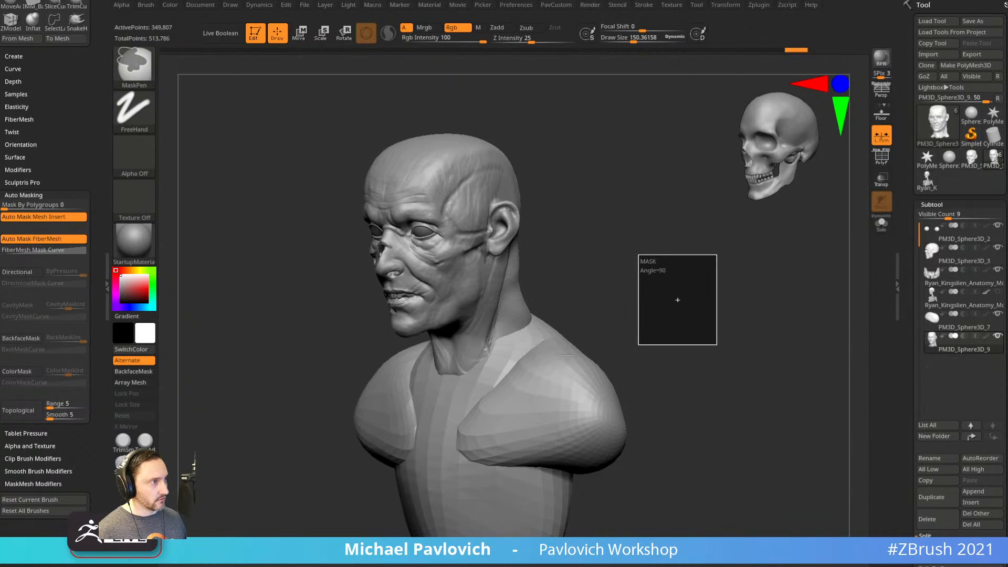
mouse_move(497, 356)
shift+mouse_down()
mouse_move(499, 344)
mouse_move(505, 373)
shift+mouse_up()
key(5)
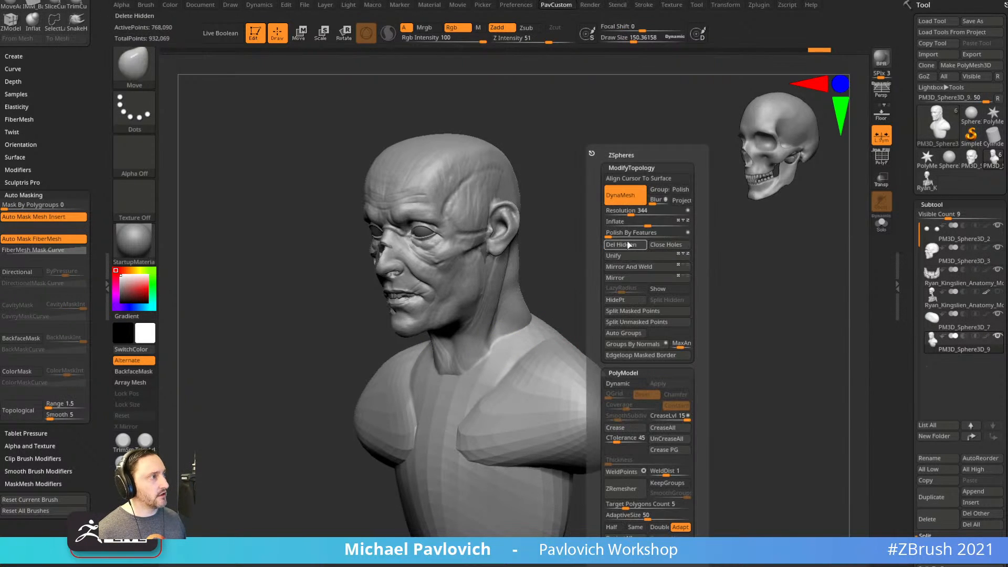
key(s)
mouse_move(613, 270)
mouse_down()
mouse_move(598, 271)
mouse_move(635, 244)
mouse_move(641, 261)
mouse_move(606, 265)
mouse_move(652, 252)
mouse_move(631, 238)
mouse_move(607, 249)
mouse_up()
Sculpt both collarbone ridges with a smaller Standard brush.
key(1)
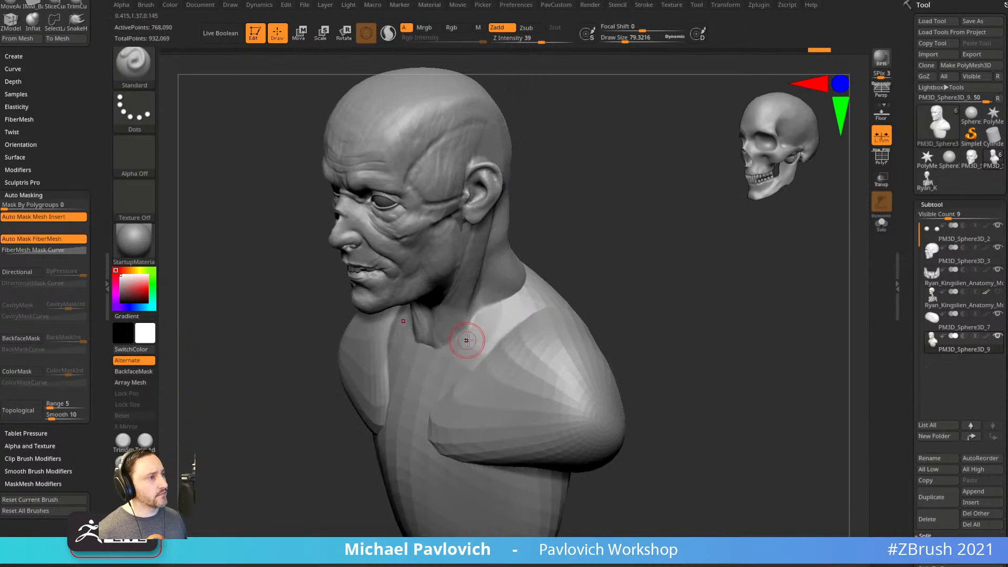
drag(436, 342, 458, 344)
drag(612, 320, 612, 344)
key(bracketleft)
key(bracketleft)
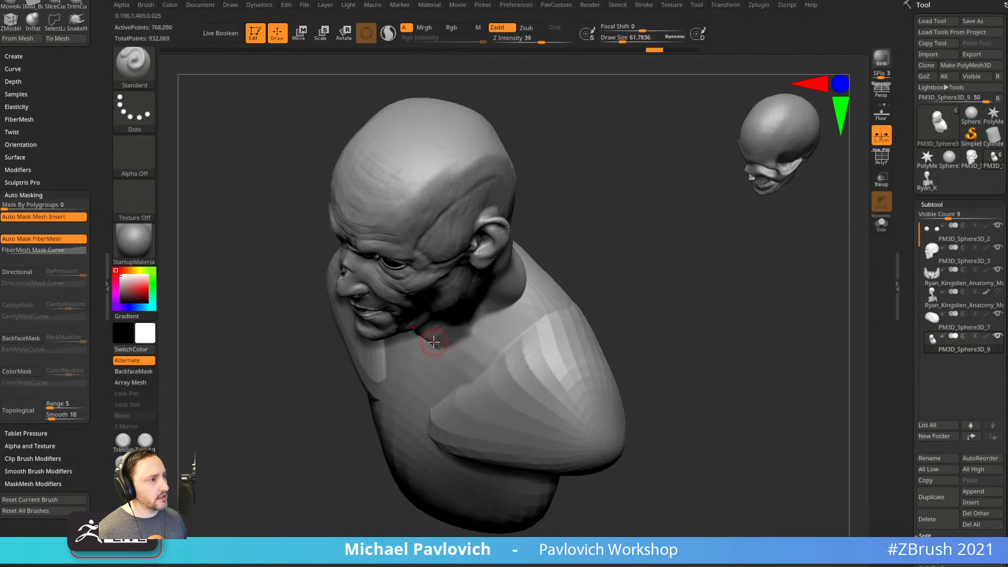
shift+drag(596, 283, 545, 266)
mouse_move(613, 272)
shift+mouse_down()
mouse_move(663, 273)
mouse_move(591, 289)
shift+mouse_up()
drag(432, 354, 492, 328)
drag(644, 263, 619, 321)
drag(546, 345, 479, 349)
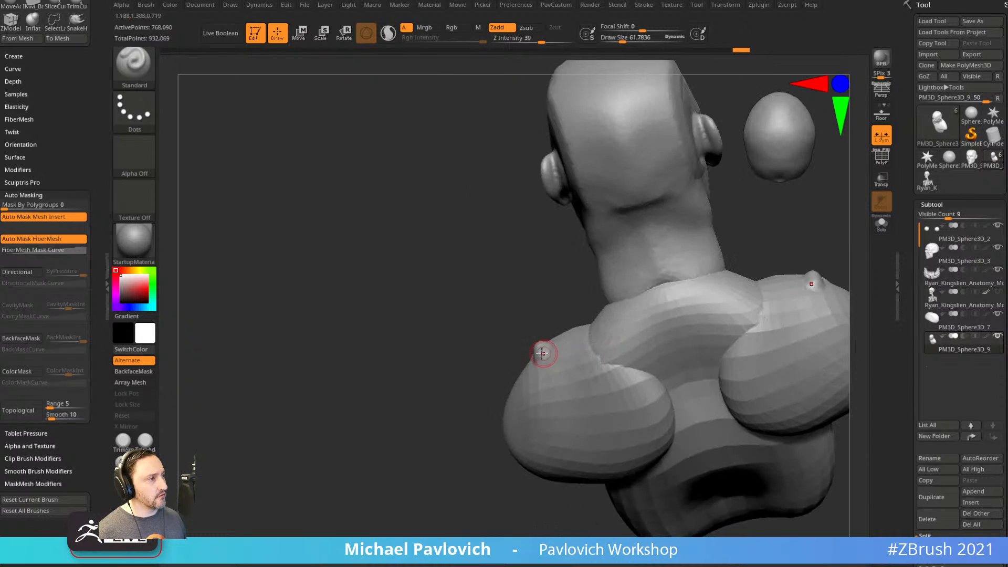
mouse_move(499, 505)
mouse_down()
mouse_move(569, 317)
mouse_move(677, 367)
mouse_move(430, 466)
mouse_move(701, 283)
mouse_move(657, 278)
mouse_move(736, 253)
mouse_move(698, 261)
mouse_move(688, 287)
mouse_up()
Build up clay across the upper chest with an enlarged ClayBuildup brush.
key(b)
key(c)
key(b)
key(s)
drag(525, 337, 543, 336)
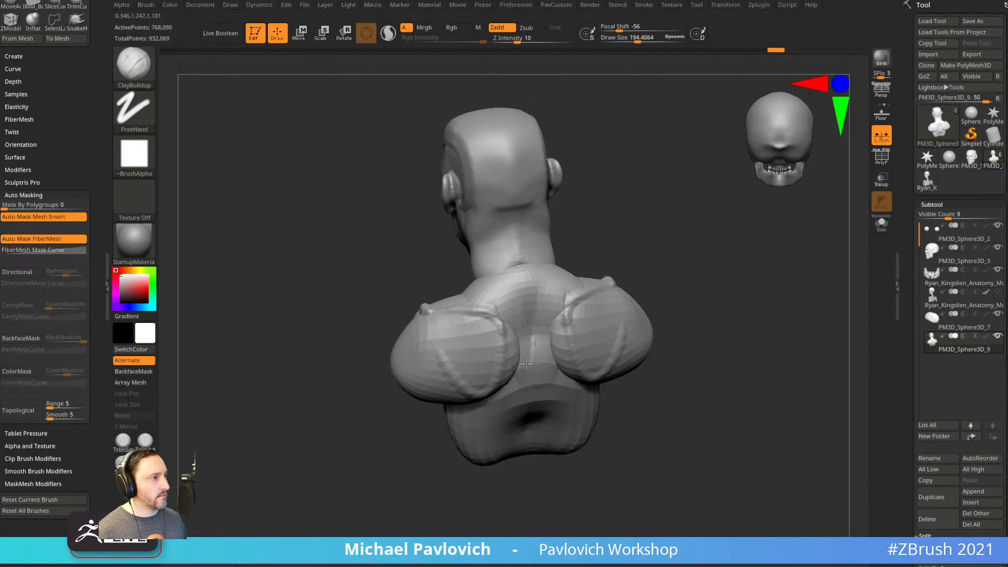
drag(583, 272, 652, 225)
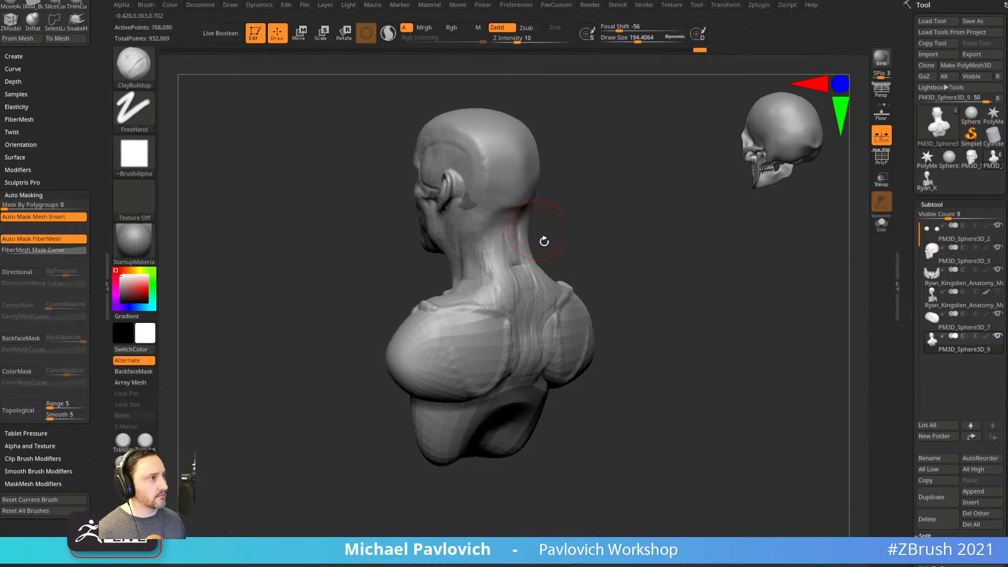
drag(541, 226, 614, 229)
drag(476, 267, 542, 261)
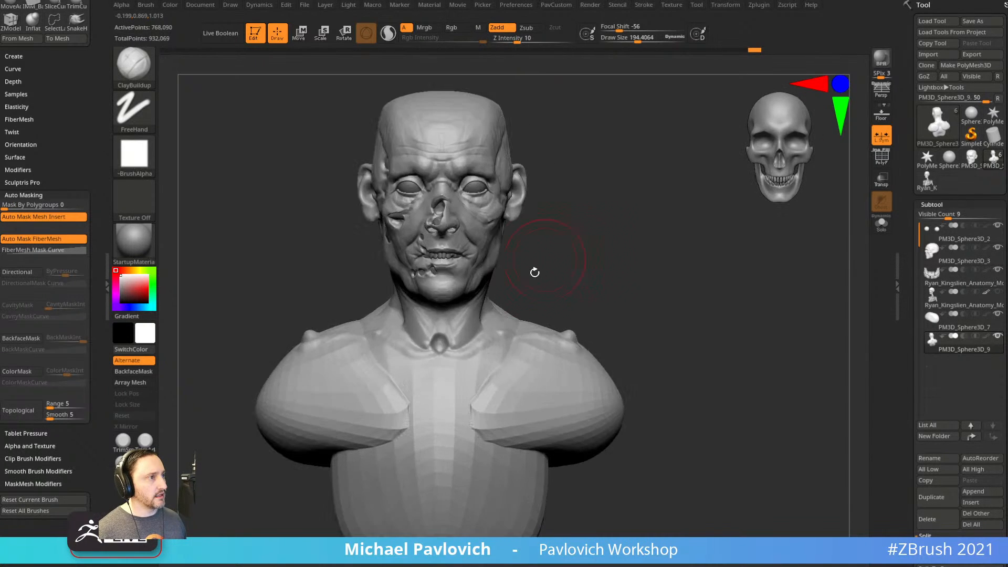
drag(497, 364, 497, 291)
drag(593, 299, 541, 309)
mouse_move(638, 282)
alt+mouse_down()
mouse_move(641, 252)
mouse_move(688, 257)
alt+mouse_up()
drag(423, 357, 418, 322)
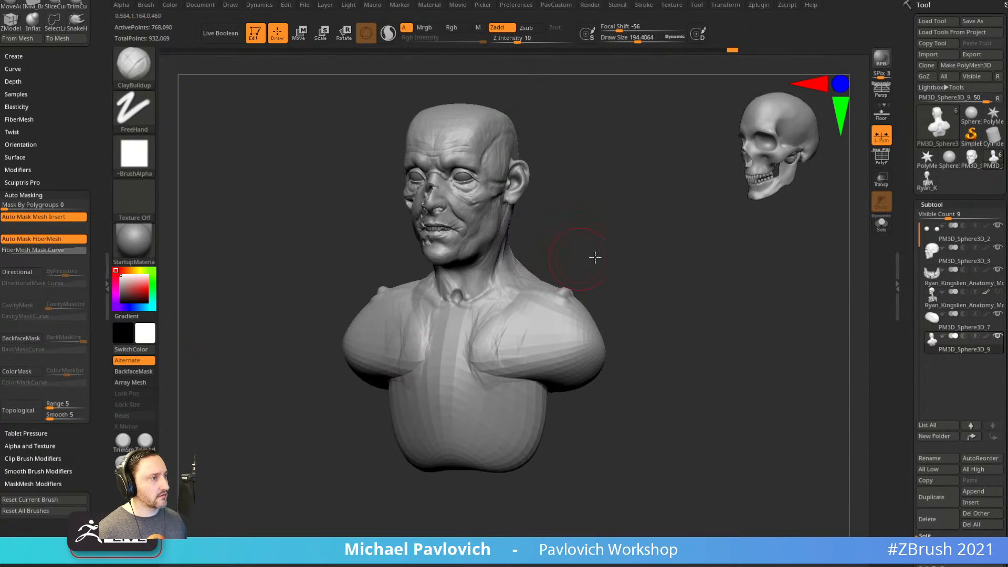
drag(587, 259, 447, 315)
drag(440, 374, 509, 264)
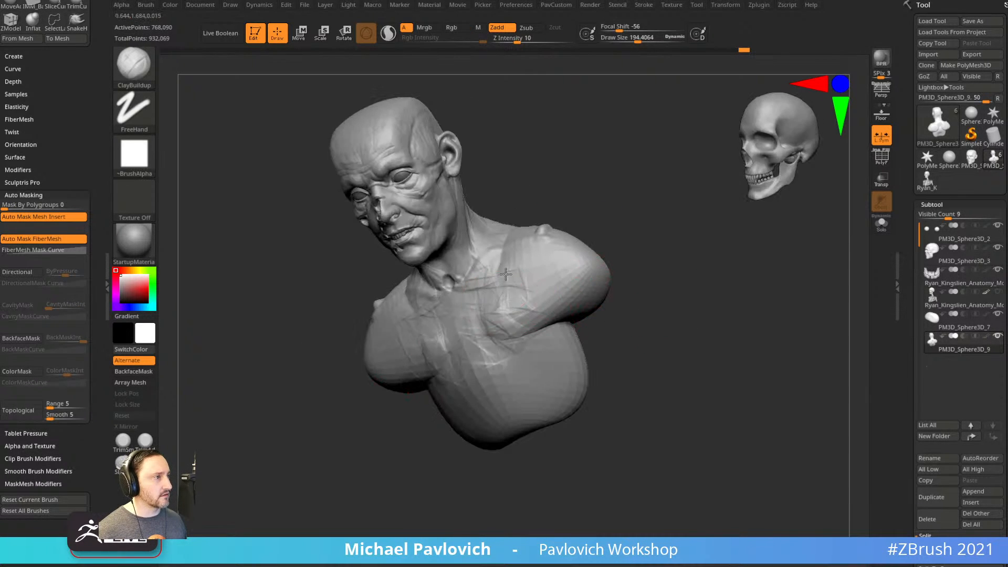
mouse_move(580, 282)
mouse_down()
mouse_move(673, 231)
mouse_move(521, 288)
mouse_move(675, 300)
mouse_up()
mouse_move(491, 322)
mouse_down()
mouse_move(486, 348)
mouse_move(453, 374)
mouse_up()
mouse_move(628, 320)
mouse_down()
mouse_move(506, 292)
mouse_move(491, 304)
mouse_up()
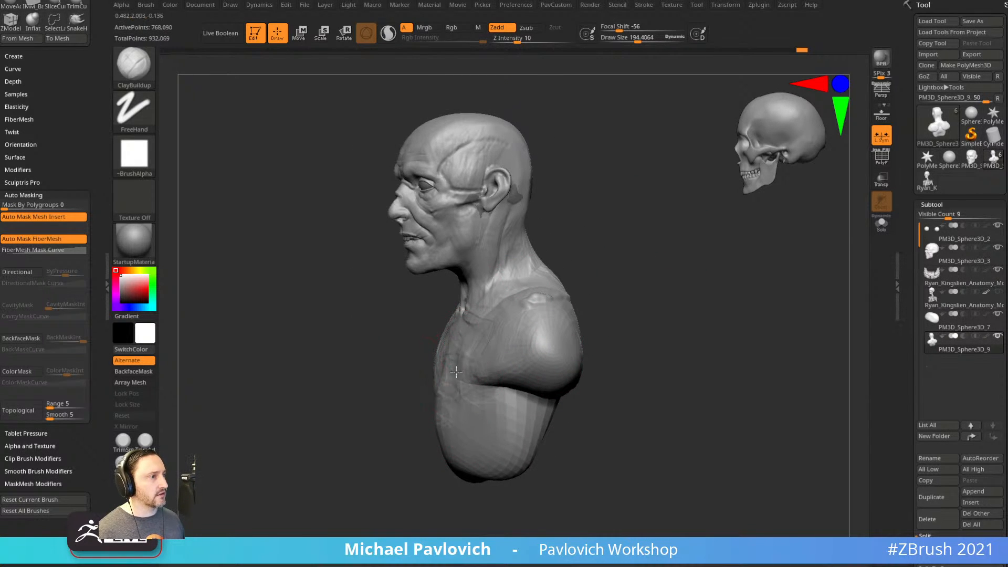
Shape the upper back muscles with the Move brush and DynaMesh the bust evenly.
drag(677, 347, 536, 345)
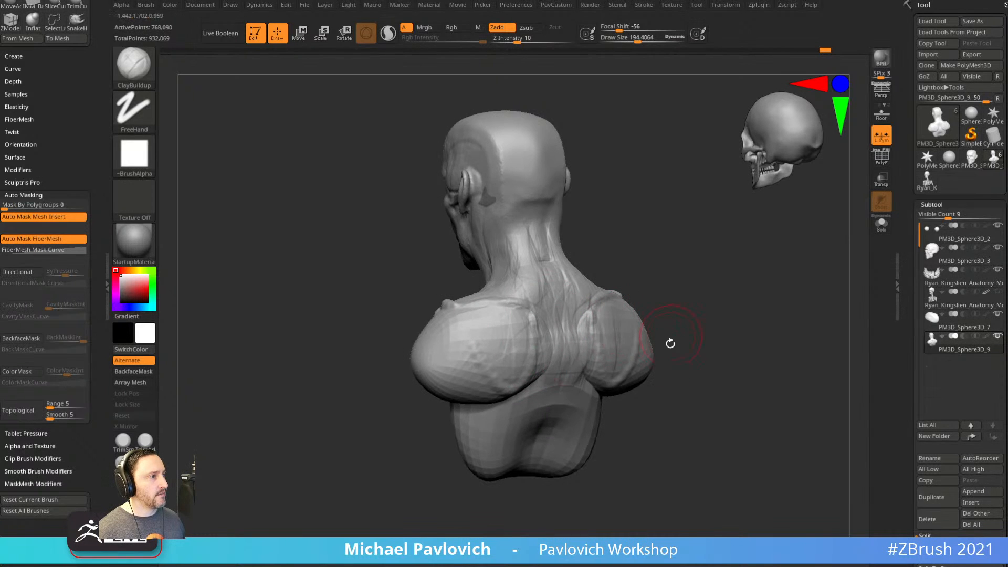
key(b)
key(m)
key(v)
mouse_move(677, 441)
mouse_down()
mouse_move(536, 336)
mouse_move(542, 328)
mouse_up()
drag(451, 362, 563, 389)
key(s)
ctrl+drag(673, 272, 714, 336)
mouse_move(642, 308)
shift+mouse_down()
mouse_move(726, 310)
mouse_move(698, 352)
shift+mouse_up()
key(b)
key(s)
key(t)
mouse_move(734, 305)
alt+mouse_down()
mouse_move(694, 279)
mouse_move(685, 309)
mouse_move(702, 326)
mouse_move(741, 334)
alt+mouse_up()
Lasso-hide the head skin and split it off as PM3D_Sphere3D_10.
ctrl+shift+click(134, 67)
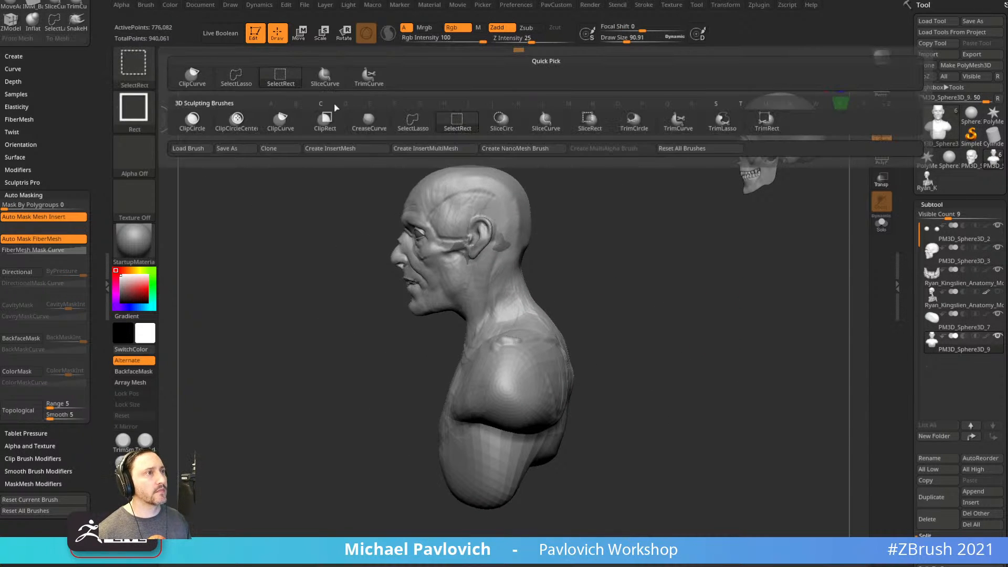
click(236, 79)
mouse_move(660, 407)
ctrl+shift+mouse_down()
mouse_move(605, 275)
mouse_move(523, 290)
mouse_move(356, 436)
mouse_move(682, 415)
ctrl+shift+mouse_up()
key(space)
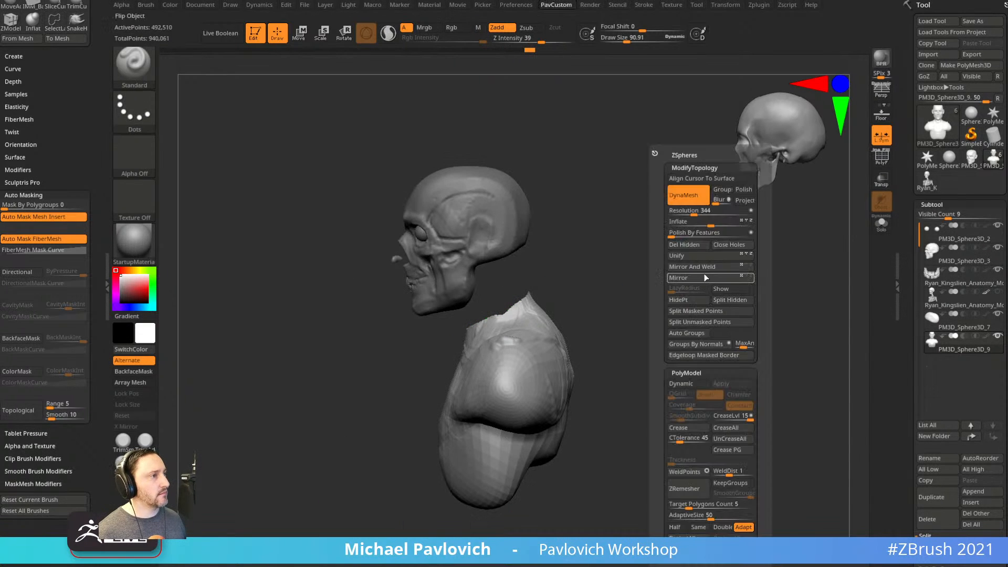
click(731, 300)
Lower the DynaMesh resolution, remesh the remaining torso and frame it from the front.
ctrl+drag(672, 251, 738, 323)
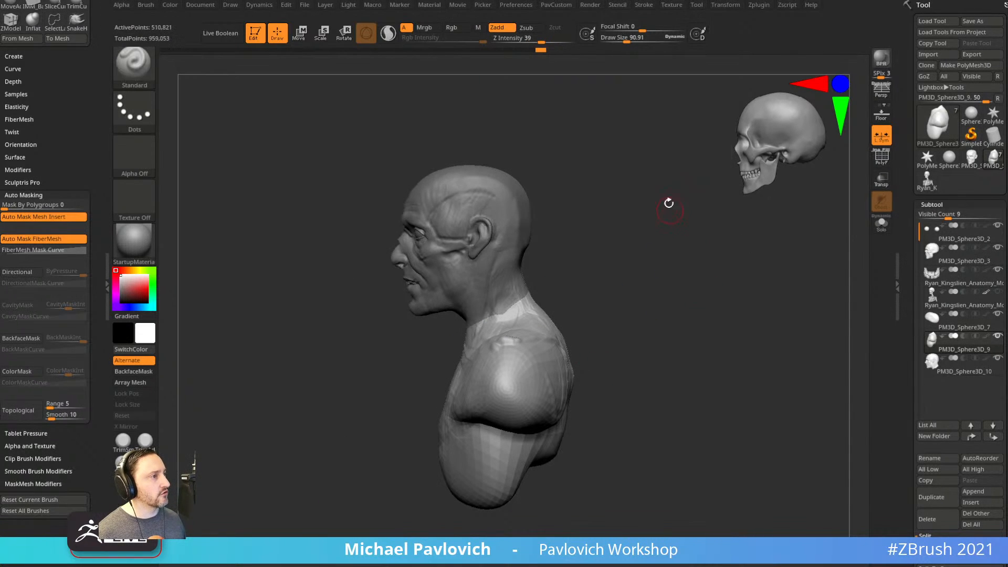
key(space)
drag(660, 212, 642, 212)
ctrl+drag(616, 263, 683, 336)
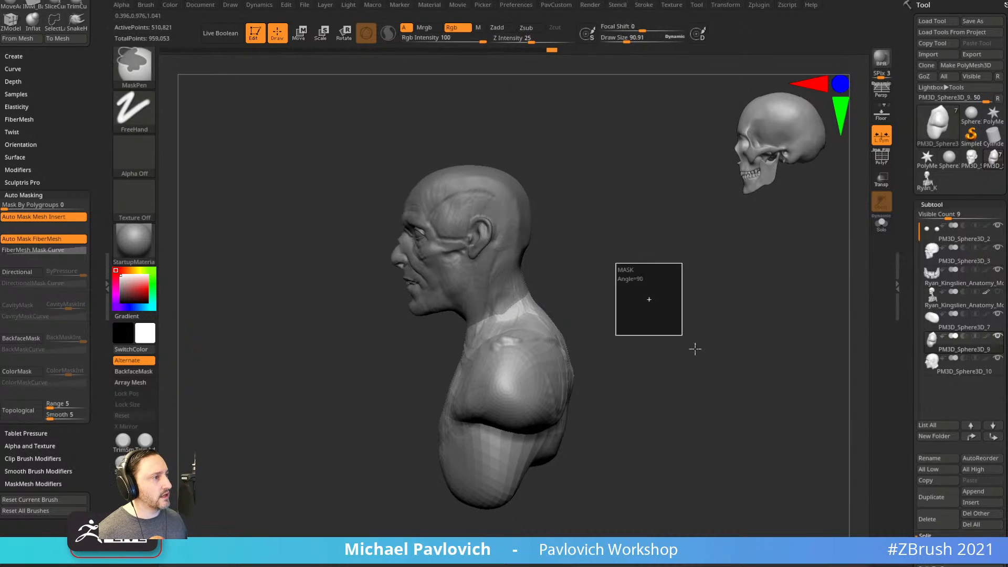
key(f)
shift+drag(640, 299, 630, 272)
key(f)
key(space)
Lower the DynaMesh resolution further and remesh the torso.
drag(608, 214, 602, 213)
ctrl+drag(644, 243, 732, 322)
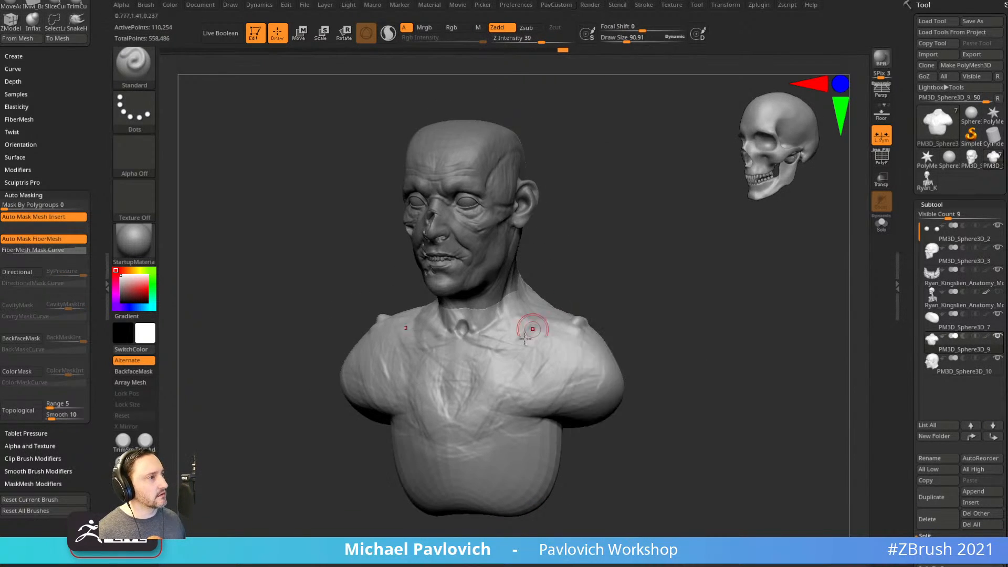
shift+drag(663, 286, 681, 275)
key(f)
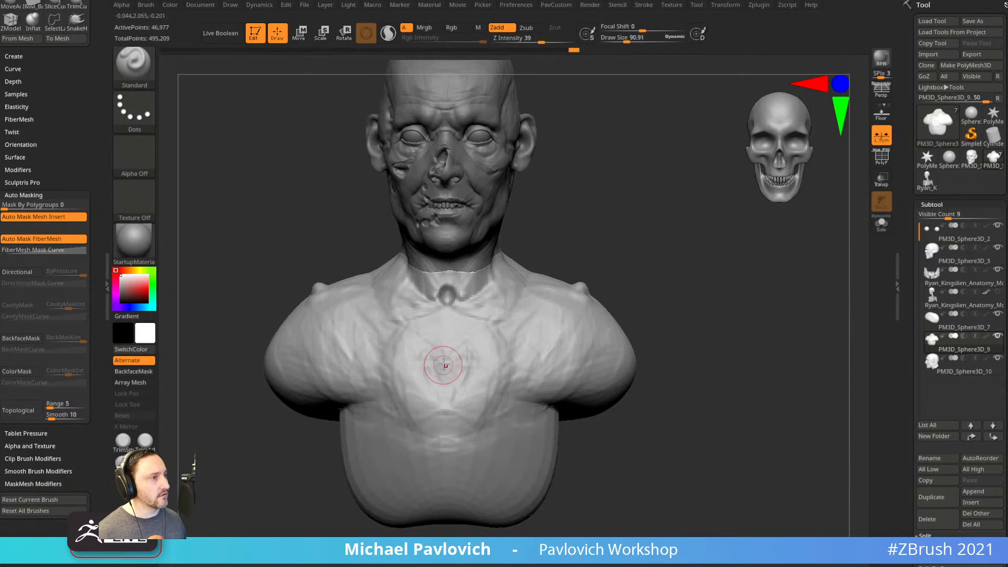
Build up V-shaped, vertical and curved clay ridges across the chest.
key(b)
key(c)
key(b)
key(f)
mouse_move(498, 321)
mouse_down()
mouse_move(475, 349)
mouse_move(479, 393)
mouse_move(520, 316)
mouse_up()
mouse_move(468, 373)
mouse_down()
mouse_move(505, 393)
mouse_move(483, 400)
mouse_move(468, 381)
mouse_move(532, 386)
mouse_up()
mouse_move(469, 411)
mouse_down()
mouse_move(568, 394)
mouse_move(506, 402)
mouse_move(490, 355)
mouse_up()
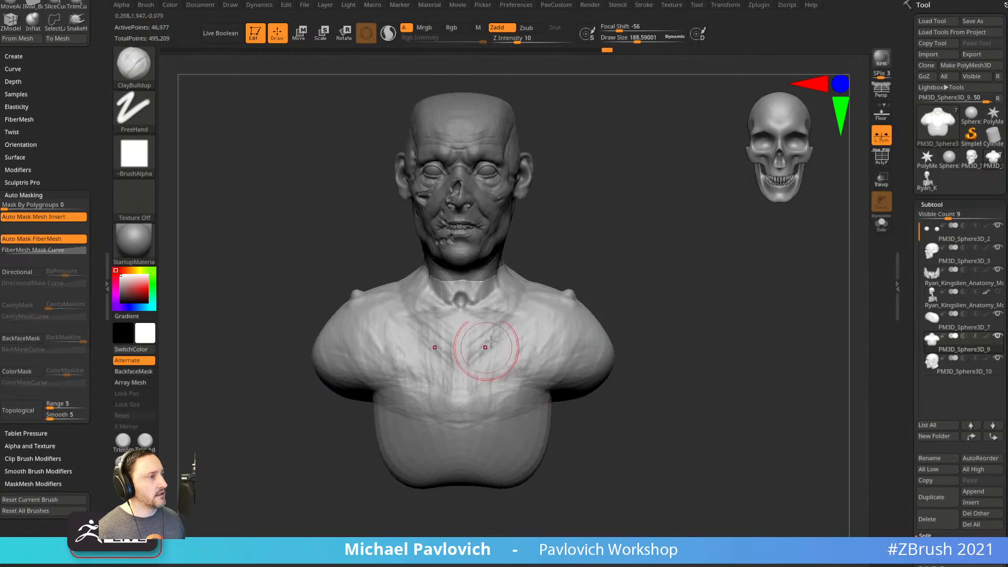
Sculpt mirrored chest ridges and a lower rib stroke with a smaller Standard brush.
key(3)
key(bracketleft)
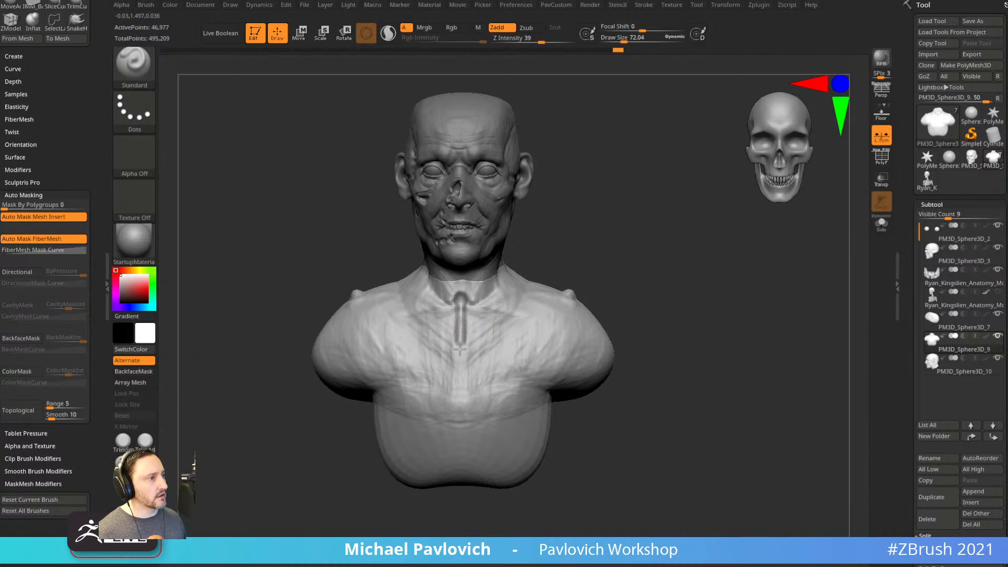
mouse_move(732, 299)
mouse_down()
mouse_move(655, 278)
mouse_move(655, 268)
mouse_move(515, 338)
mouse_move(643, 308)
mouse_move(663, 292)
mouse_move(507, 353)
mouse_up()
mouse_move(538, 405)
mouse_down()
mouse_move(692, 304)
mouse_move(604, 291)
mouse_up()
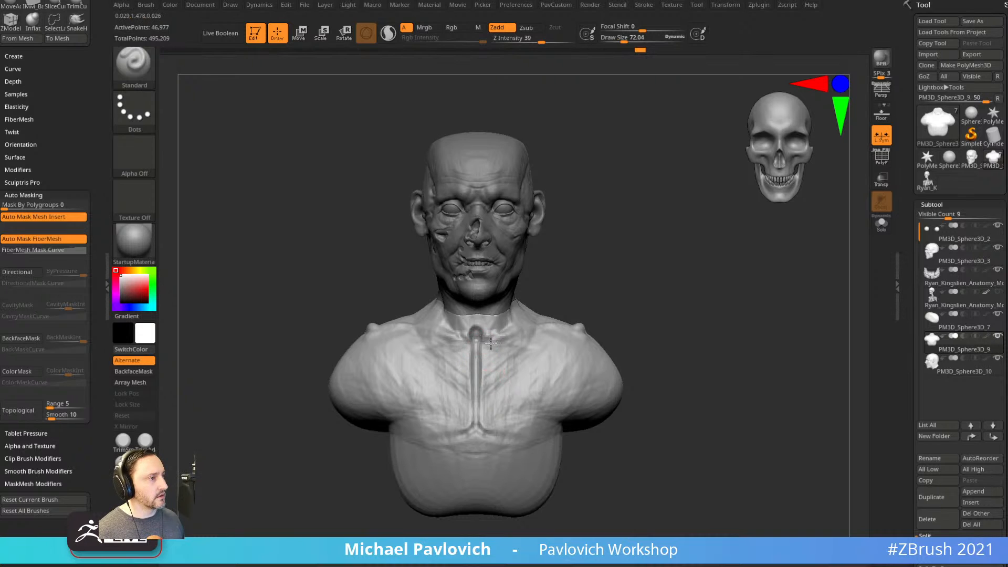
mouse_move(671, 349)
mouse_down()
mouse_move(502, 367)
mouse_move(491, 340)
mouse_up()
drag(420, 434, 528, 398)
drag(588, 366, 557, 374)
drag(468, 443, 486, 419)
mouse_move(608, 342)
mouse_down()
mouse_move(630, 360)
mouse_move(518, 378)
mouse_up()
mouse_move(428, 457)
mouse_down()
mouse_move(479, 467)
mouse_move(499, 494)
mouse_up()
mouse_move(580, 480)
mouse_down()
mouse_move(560, 462)
mouse_move(530, 457)
mouse_up()
Resize the brush to 83, reshape the lower side rib and carve an upper abdominal crease.
key(s)
drag(484, 468, 502, 468)
drag(391, 470, 446, 468)
key(s)
drag(479, 436, 464, 436)
mouse_move(546, 419)
mouse_down()
mouse_move(505, 426)
mouse_move(505, 418)
mouse_move(513, 442)
mouse_move(503, 471)
mouse_up()
key(s)
shift+drag(565, 463, 604, 462)
alt+drag(428, 454, 474, 453)
alt+drag(572, 405, 577, 415)
mouse_move(635, 340)
mouse_down()
mouse_move(635, 356)
mouse_move(618, 324)
mouse_move(701, 336)
mouse_up()
Switch to ClayBuildup and view the bust with the head tilted back.
key(b)
key(c)
key(b)
drag(600, 337, 651, 284)
Build up clay on the chest with several ClayBuildup strokes from different angles.
drag(435, 411, 453, 402)
drag(636, 335, 625, 386)
mouse_move(442, 398)
mouse_down()
mouse_move(418, 370)
mouse_move(429, 394)
mouse_up()
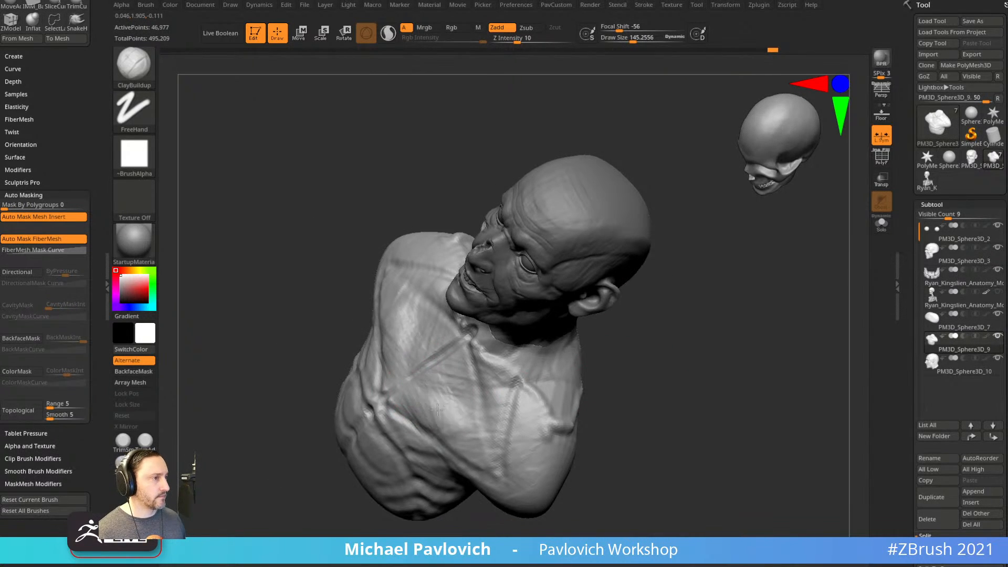
drag(596, 348, 442, 388)
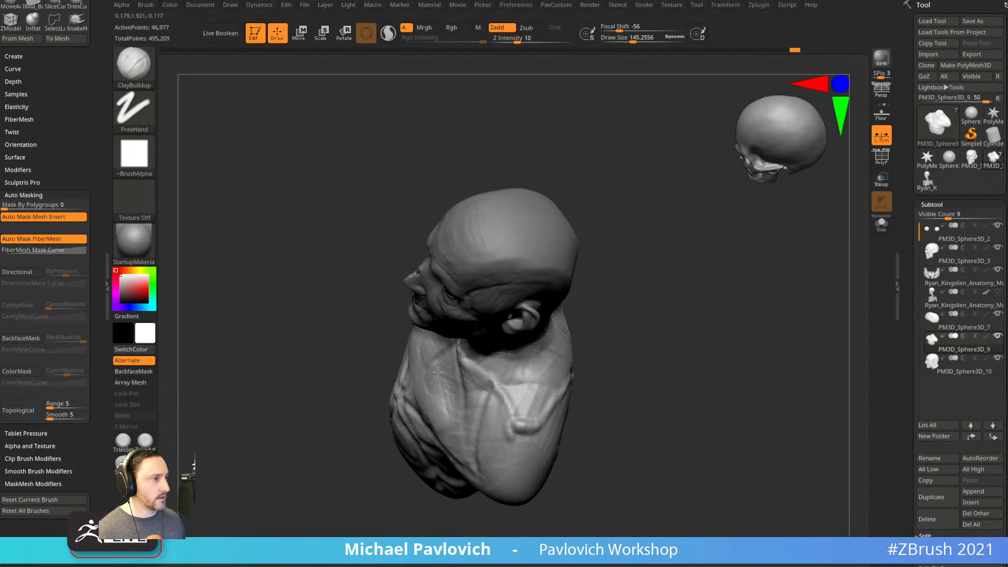
drag(599, 379, 460, 379)
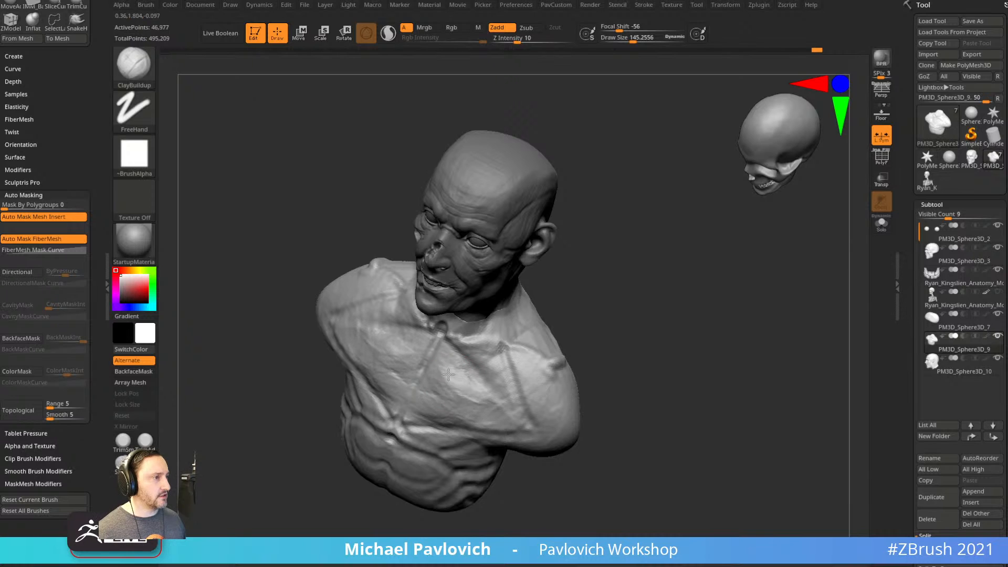
drag(455, 370, 486, 363)
drag(602, 341, 480, 364)
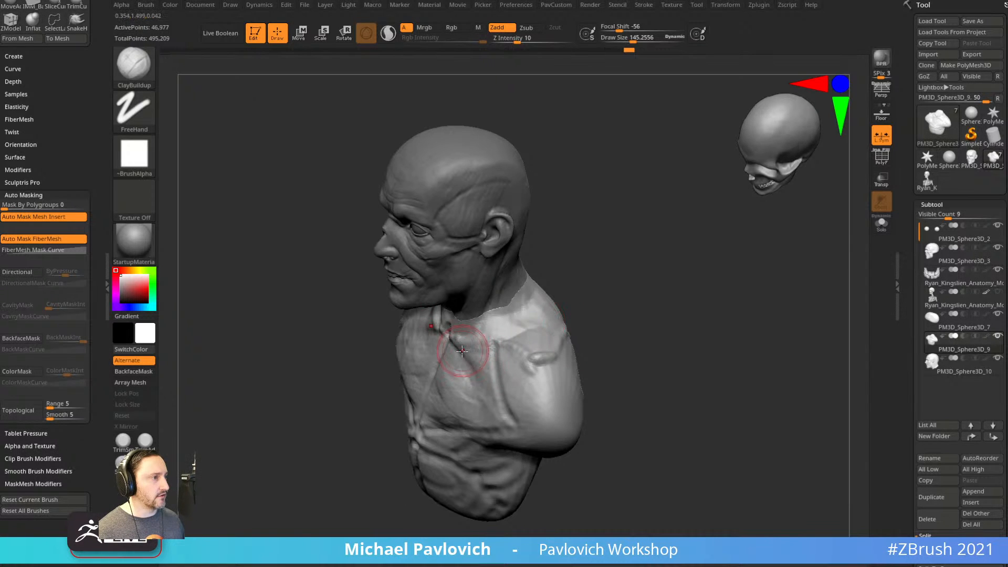
drag(602, 363, 488, 341)
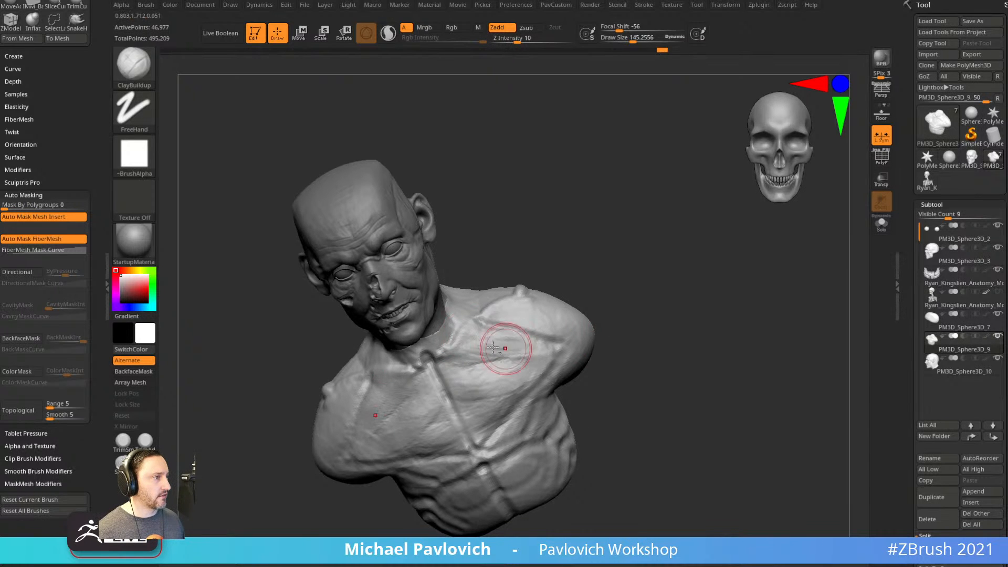
drag(624, 314, 611, 308)
drag(521, 378, 525, 386)
drag(612, 345, 632, 362)
Reshape the shoulder mass with the Move brush.
key(1)
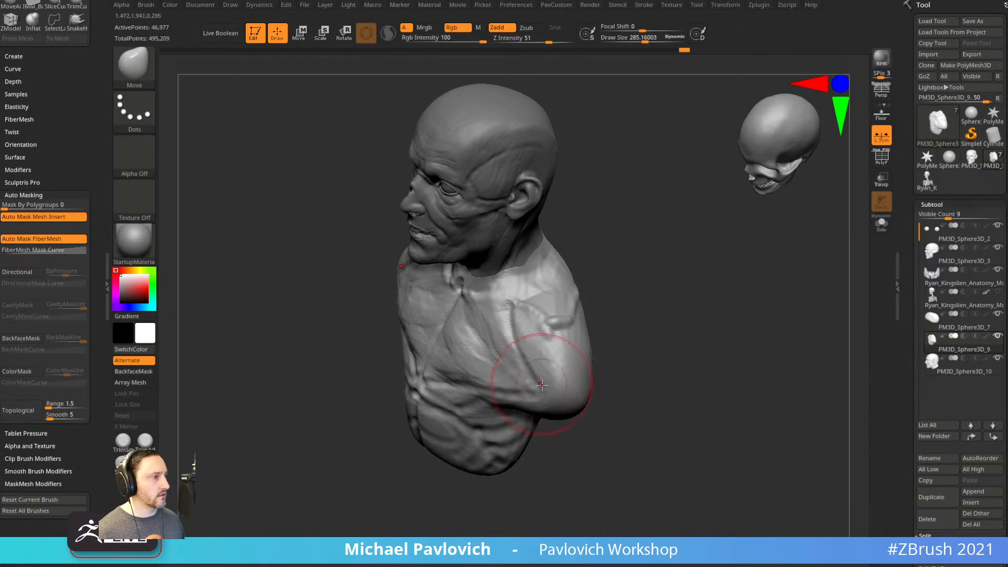
drag(541, 384, 545, 390)
drag(607, 384, 630, 349)
alt+drag(630, 306, 587, 333)
Add ClayBuildup strokes on the shoulder and along the shoulder-blade ridge.
key(2)
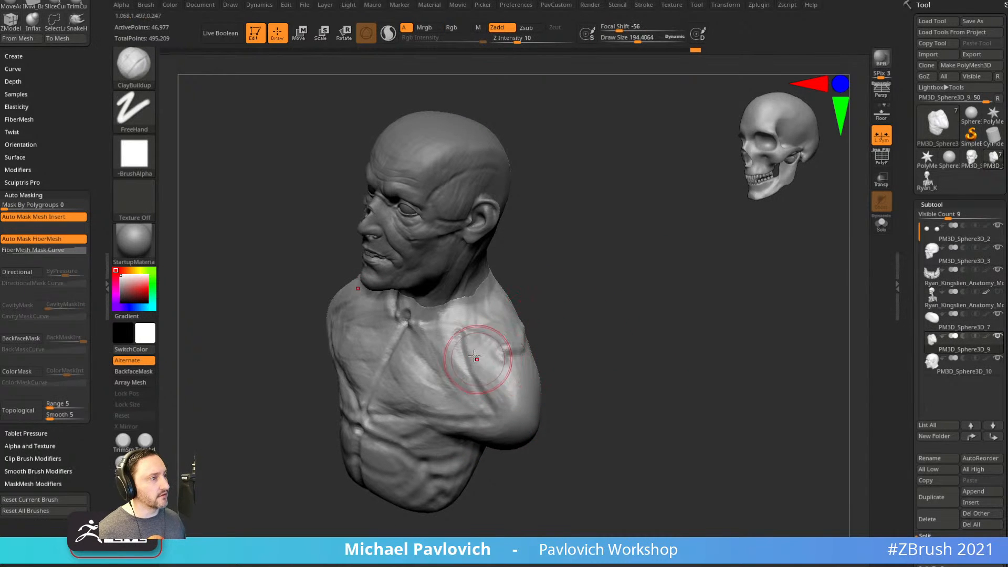
drag(477, 340, 492, 386)
drag(588, 362, 525, 359)
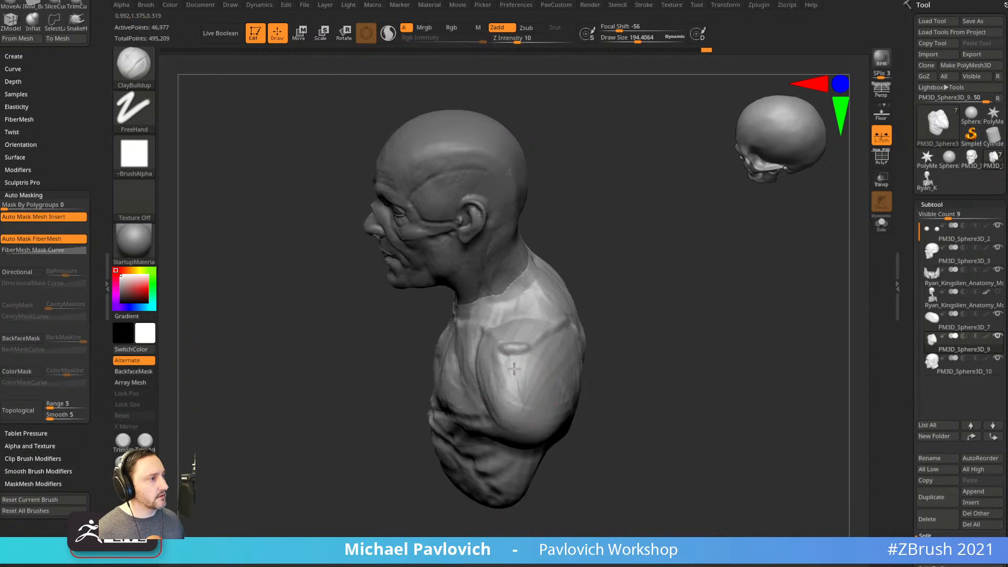
right_drag(531, 384, 491, 406)
mouse_move(559, 337)
mouse_down()
mouse_move(581, 326)
mouse_move(533, 363)
mouse_up()
mouse_move(535, 365)
right_down()
mouse_move(578, 415)
mouse_move(595, 410)
right_up()
mouse_move(596, 409)
shift+mouse_down()
mouse_move(668, 378)
mouse_move(510, 408)
shift+mouse_up()
drag(624, 409, 582, 358)
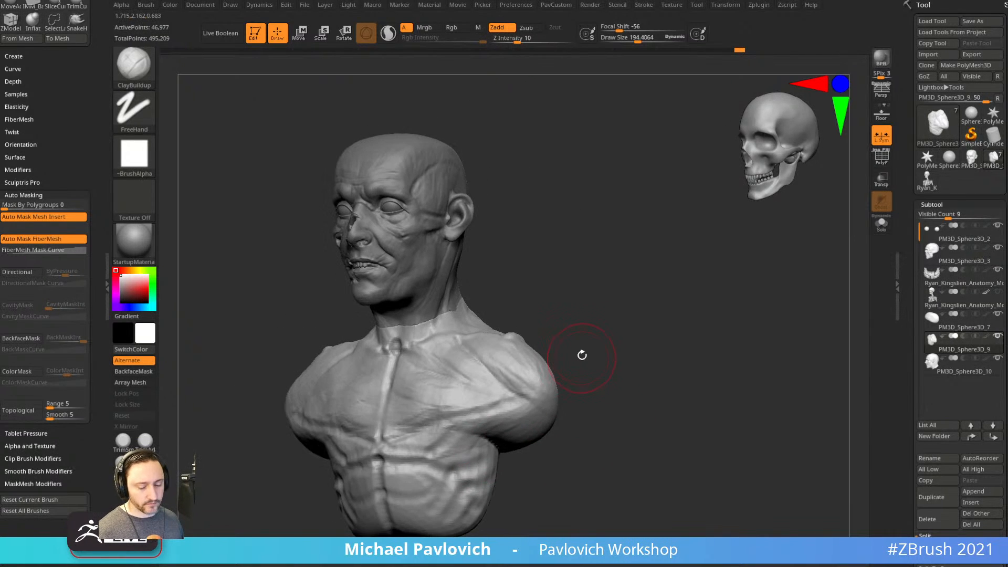
Enlarge the brush to 257 and carve the undersides of the upper arms, front and back.
key(s)
click(527, 395)
mouse_move(489, 416)
alt+mouse_down()
mouse_move(534, 442)
mouse_move(534, 422)
mouse_move(510, 414)
mouse_move(530, 411)
alt+mouse_up()
mouse_move(678, 402)
mouse_down()
mouse_move(579, 408)
mouse_move(591, 431)
mouse_up()
mouse_move(507, 472)
mouse_down()
mouse_move(490, 475)
mouse_move(454, 412)
mouse_up()
At brush sizes 140–171, add mirrored clay strokes to the lower and upper chest.
key(s)
click(549, 362)
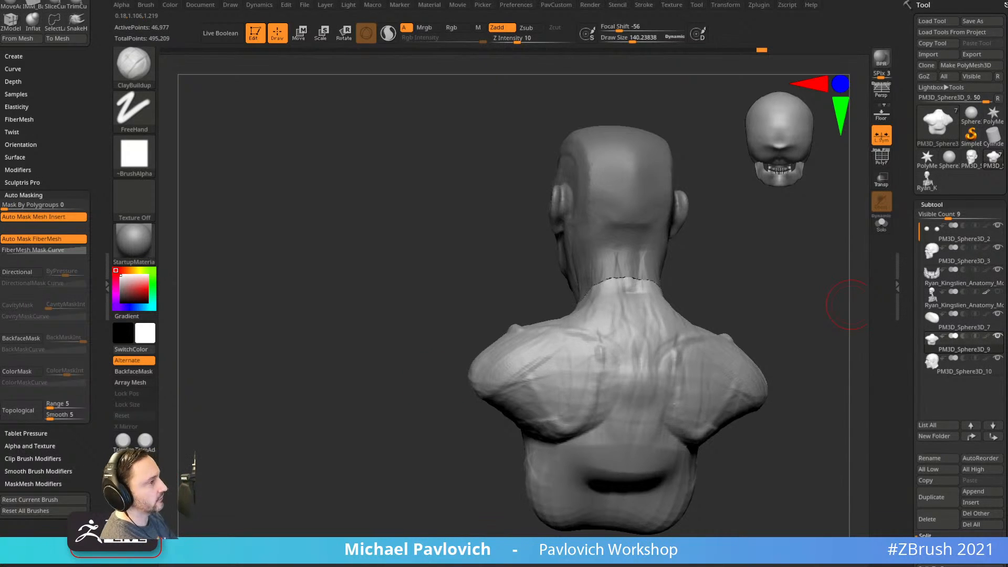
mouse_move(728, 292)
mouse_down()
mouse_move(767, 253)
mouse_move(720, 275)
mouse_move(747, 284)
mouse_move(725, 278)
mouse_move(731, 303)
mouse_up()
key(bracketright)
key(bracketright)
key(bracketleft)
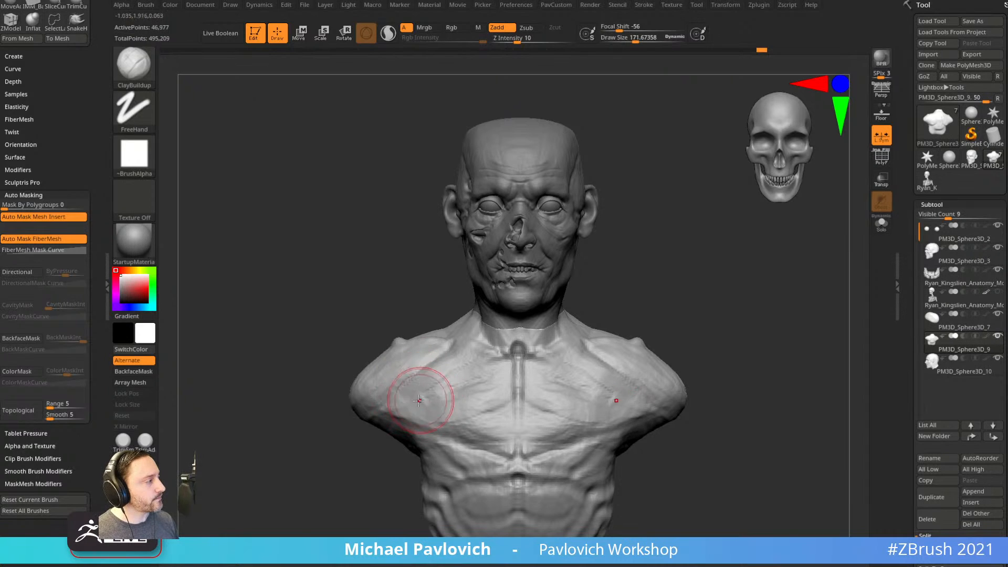
mouse_move(477, 429)
mouse_down()
mouse_move(471, 444)
mouse_move(461, 440)
mouse_up()
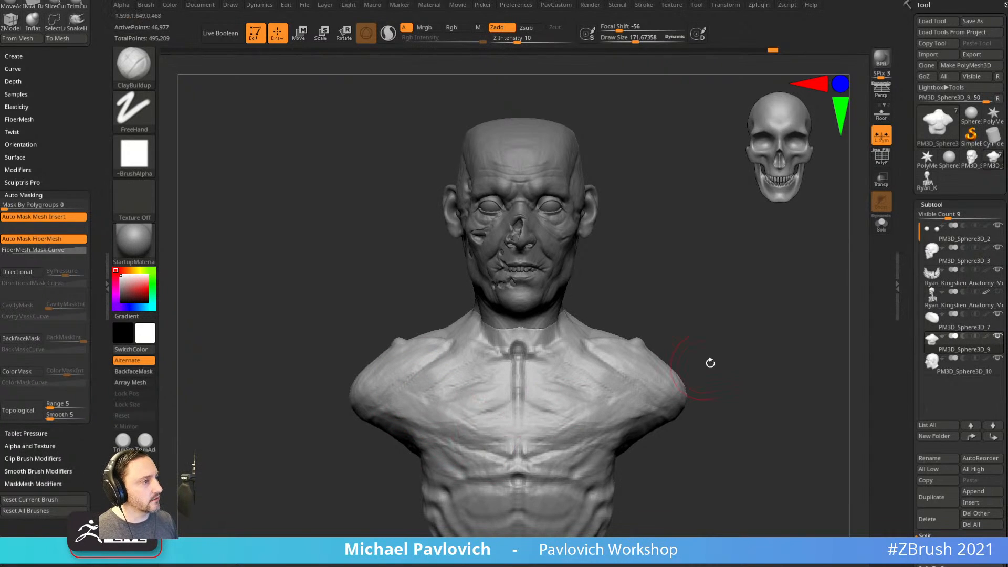
alt+drag(714, 368, 704, 352)
key(bracketleft)
mouse_move(406, 376)
mouse_down()
mouse_move(423, 396)
mouse_move(416, 378)
mouse_up()
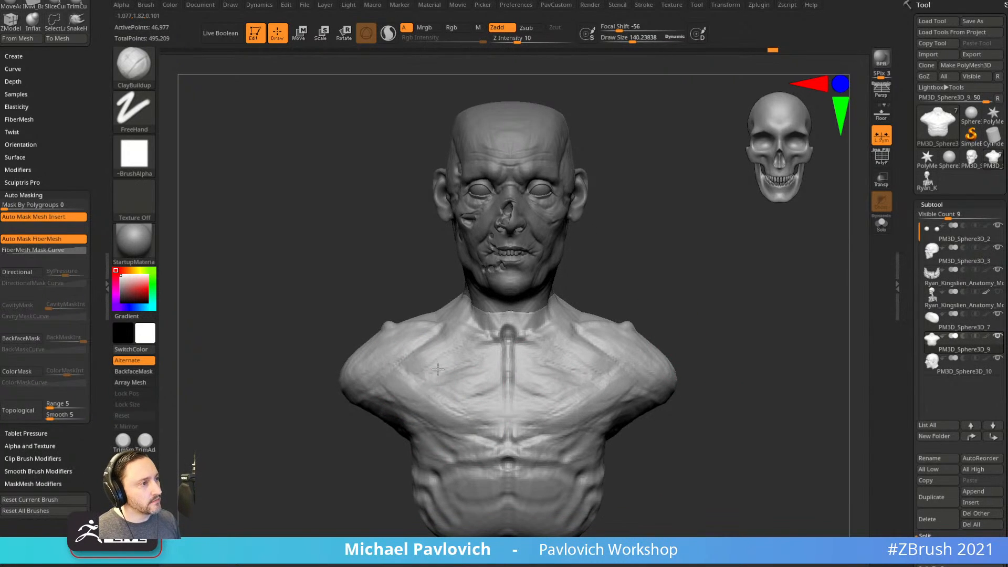
At brush size 200, touch up the left chest and torso and build up the deltoid.
alt+drag(681, 296, 675, 326)
drag(648, 273, 670, 313)
key(bracketright)
key(bracketright)
key(bracketleft)
drag(426, 377, 414, 400)
mouse_move(669, 303)
mouse_down()
mouse_move(620, 273)
mouse_move(663, 279)
mouse_up()
drag(652, 310, 671, 325)
drag(587, 401, 609, 381)
mouse_move(674, 372)
mouse_down()
mouse_move(623, 368)
mouse_move(607, 382)
mouse_move(613, 399)
mouse_up()
drag(592, 366, 620, 401)
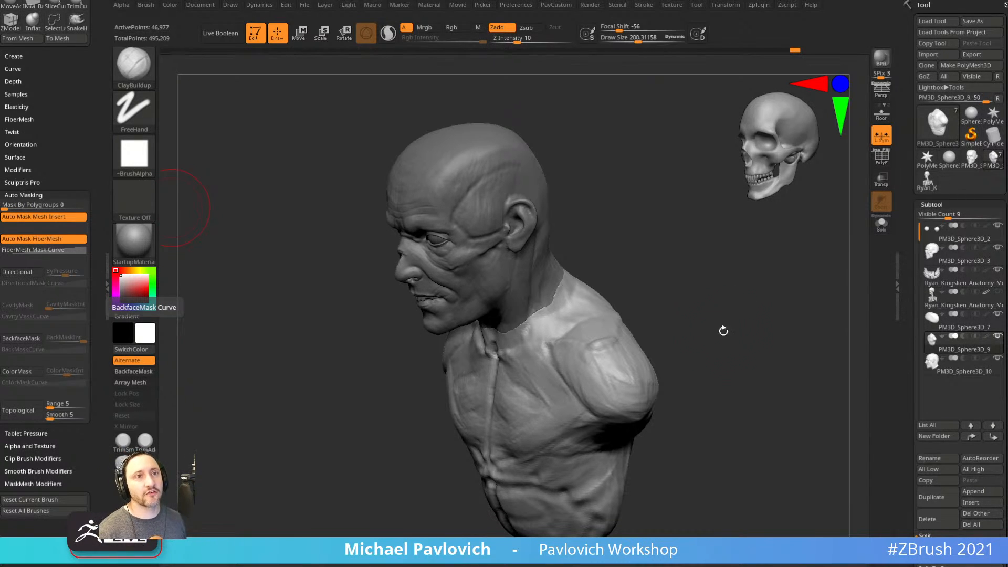
Add a short ClayBuildup stroke on the abdomen.
mouse_move(758, 270)
shift+mouse_down()
mouse_move(720, 302)
mouse_move(555, 296)
mouse_move(617, 270)
mouse_move(655, 385)
mouse_move(643, 358)
mouse_move(678, 300)
shift+mouse_up()
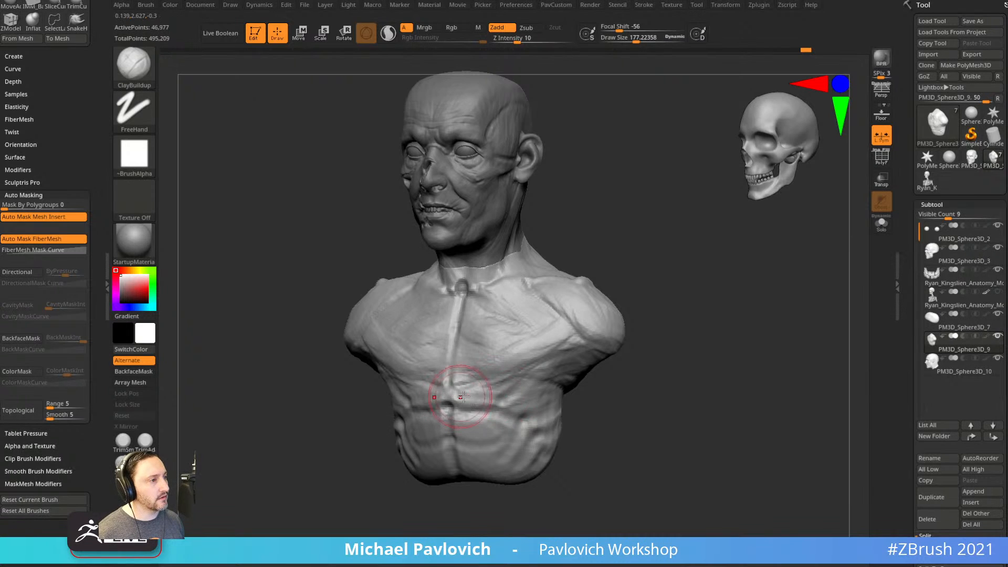
drag(608, 388, 486, 401)
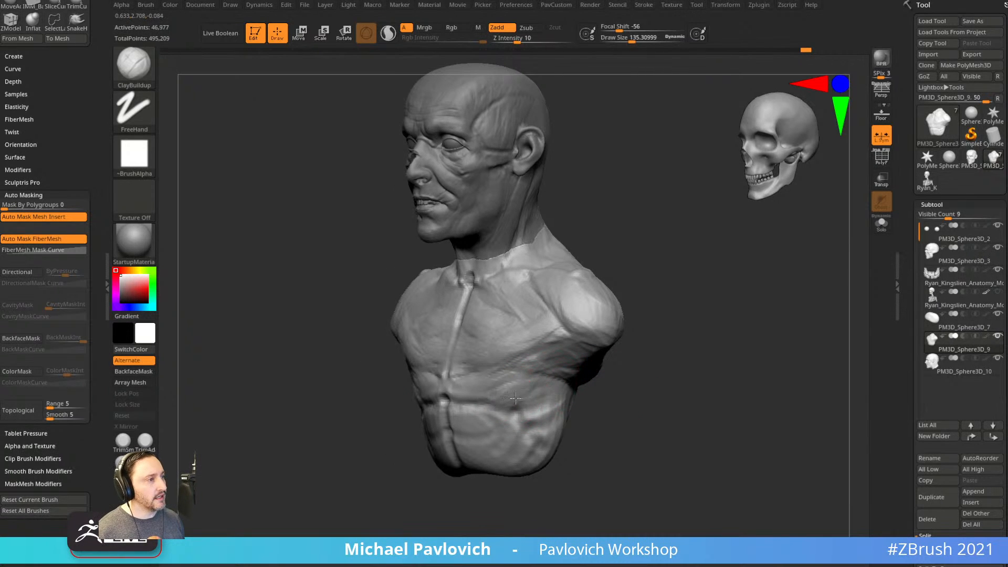
mouse_move(575, 397)
mouse_down()
mouse_move(541, 404)
mouse_move(552, 371)
mouse_up()
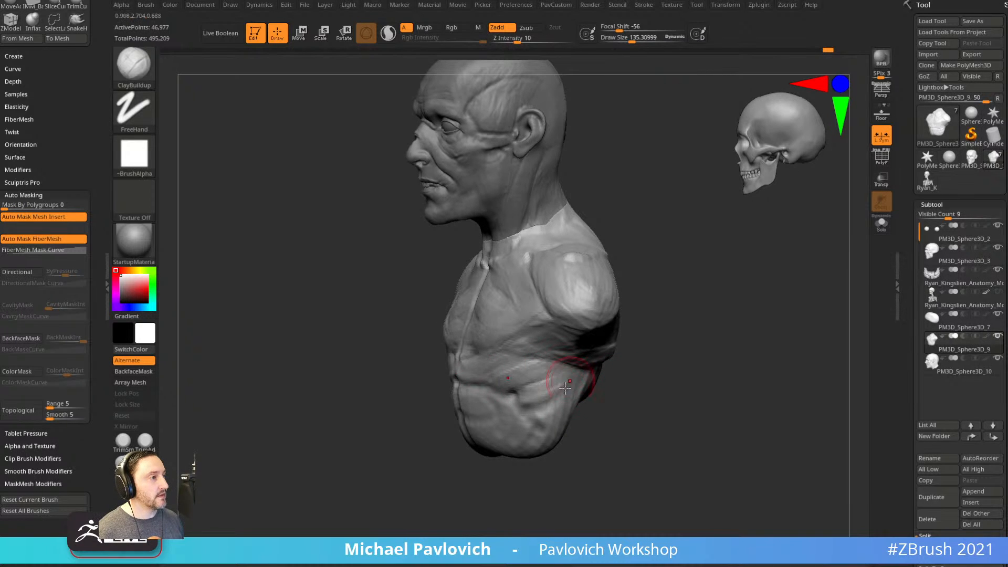
drag(547, 408, 477, 403)
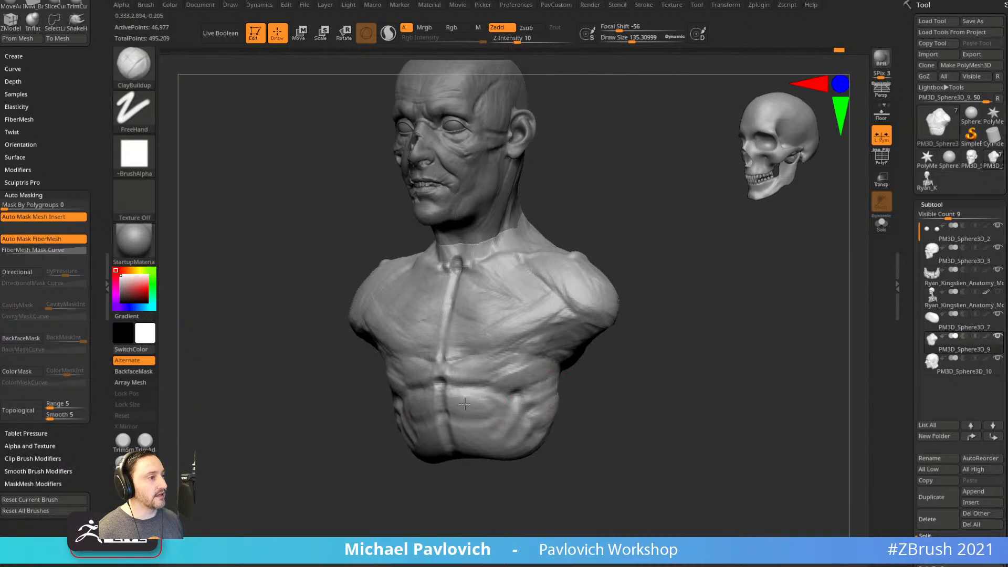
drag(454, 435, 489, 440)
mouse_move(495, 481)
mouse_down()
mouse_move(471, 486)
mouse_move(468, 469)
mouse_up()
Pull the lower torso downward with the Move brush at size 538.
key(b)
key(m)
key(v)
key(s)
mouse_move(468, 469)
mouse_down()
mouse_move(481, 469)
mouse_move(469, 490)
mouse_move(475, 511)
mouse_up()
mouse_move(556, 420)
mouse_down()
mouse_move(603, 410)
mouse_move(581, 380)
mouse_move(513, 381)
mouse_up()
Build up clay under the armpit and across the back, then reduce the brush to about 212.
key(b)
key(c)
key(b)
key(s)
mouse_move(477, 374)
mouse_down()
mouse_move(535, 353)
mouse_move(520, 333)
mouse_move(548, 357)
mouse_move(558, 384)
mouse_up()
drag(741, 349, 705, 347)
mouse_move(441, 447)
mouse_down()
mouse_move(518, 401)
mouse_move(503, 379)
mouse_up()
key(s)
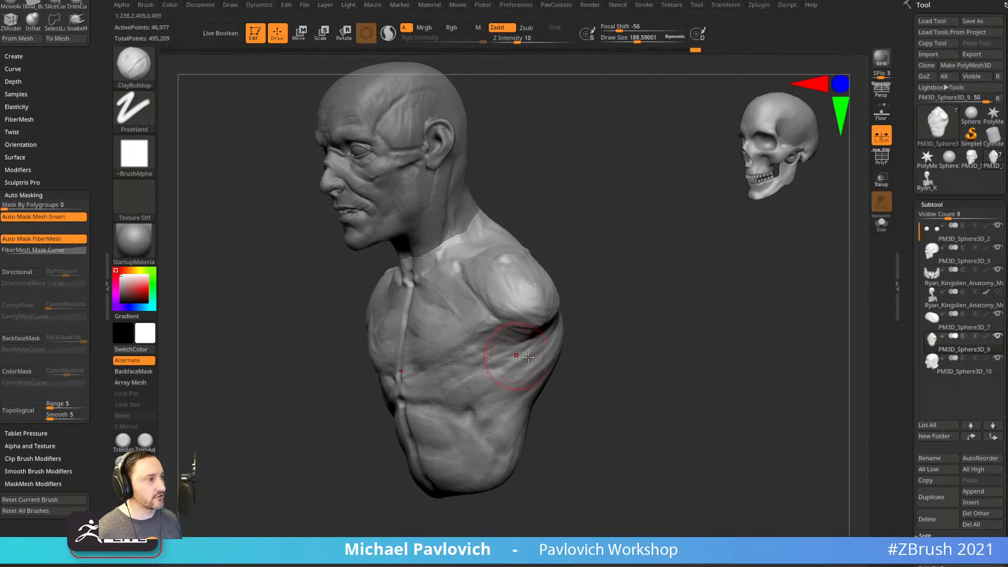
Build up clay near the lower shoulder blade and check the back forms.
drag(606, 341, 535, 329)
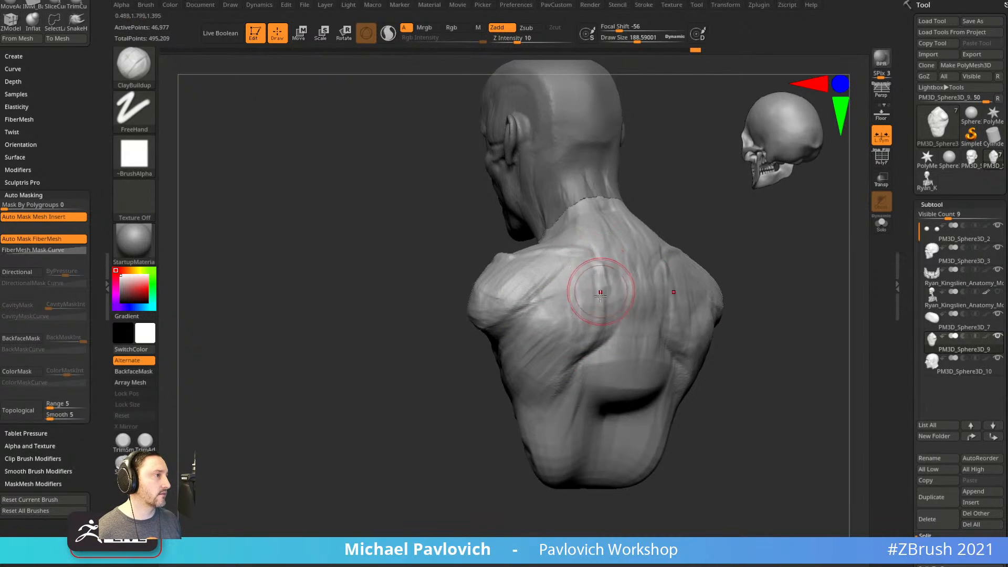
drag(565, 354, 569, 377)
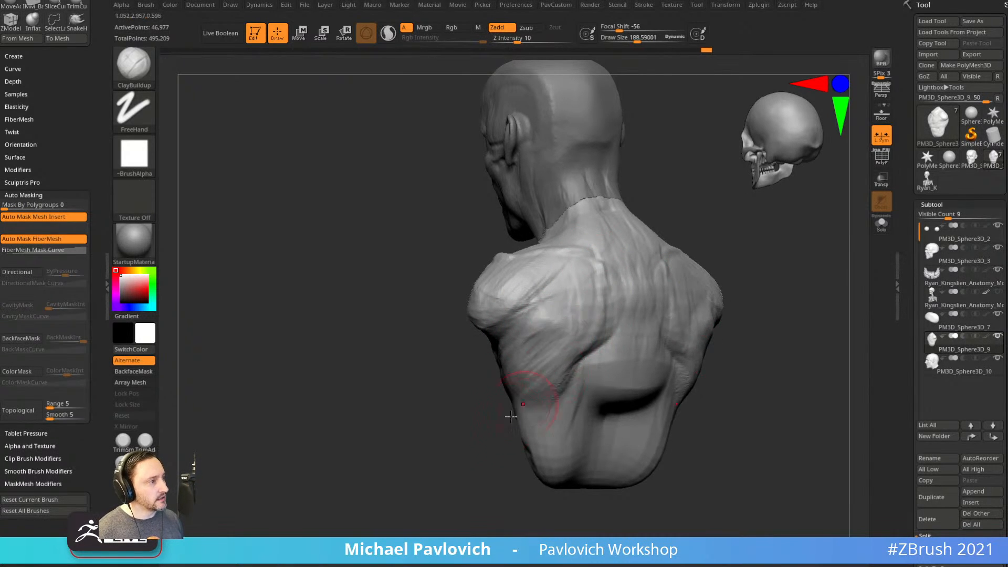
drag(475, 435, 479, 446)
drag(568, 372, 564, 388)
drag(471, 446, 517, 436)
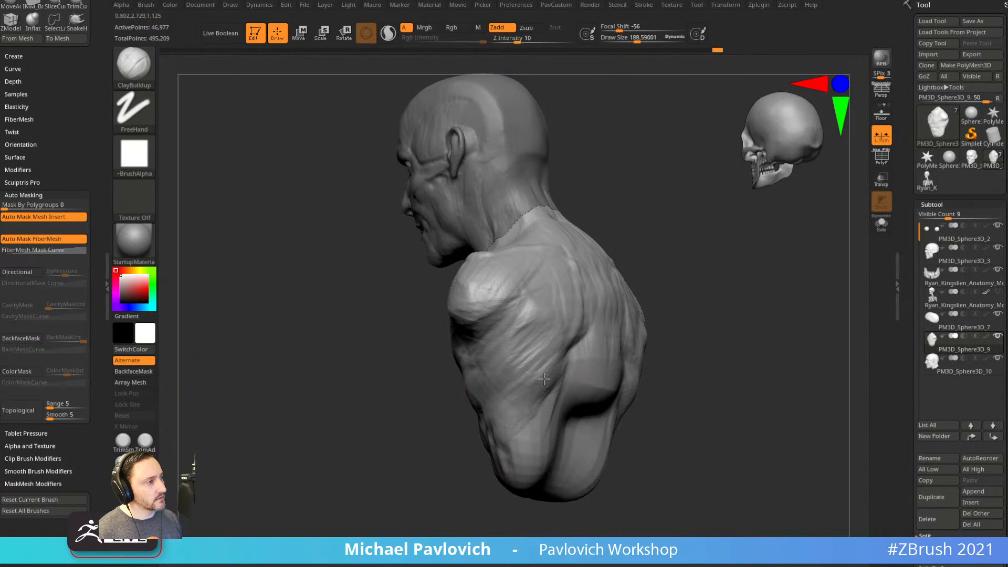
mouse_move(693, 328)
mouse_down()
mouse_move(513, 417)
mouse_move(547, 361)
mouse_up()
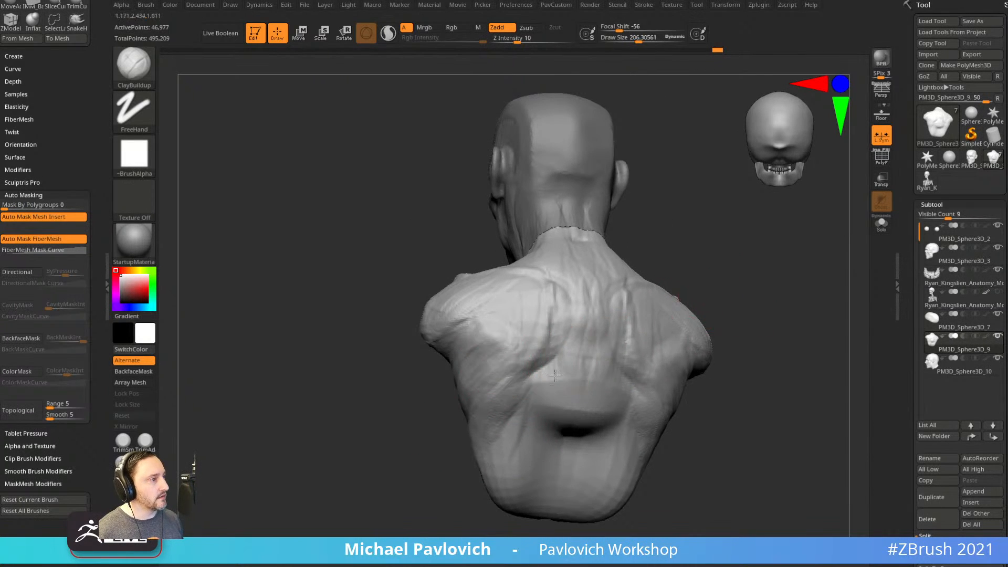
drag(734, 377, 686, 387)
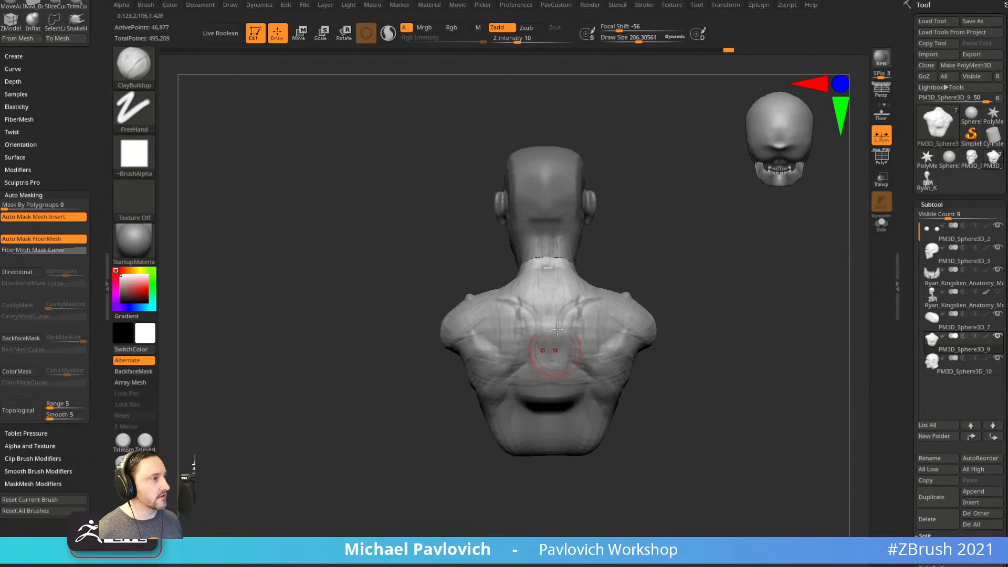
alt+drag(674, 242, 743, 289)
mouse_move(724, 360)
alt+mouse_down()
mouse_move(723, 295)
mouse_move(725, 323)
mouse_move(661, 320)
mouse_move(673, 313)
mouse_move(691, 324)
mouse_move(635, 377)
mouse_move(641, 342)
mouse_move(689, 344)
alt+mouse_up()
Switch to the Standard brush at size about 65 with the bust in front view.
key(b)
key(s)
key(t)
key(s)
drag(648, 371, 636, 370)
With the Move brush, push the chest muscles, chest outline and belly outline forward.
key(b)
key(m)
key(v)
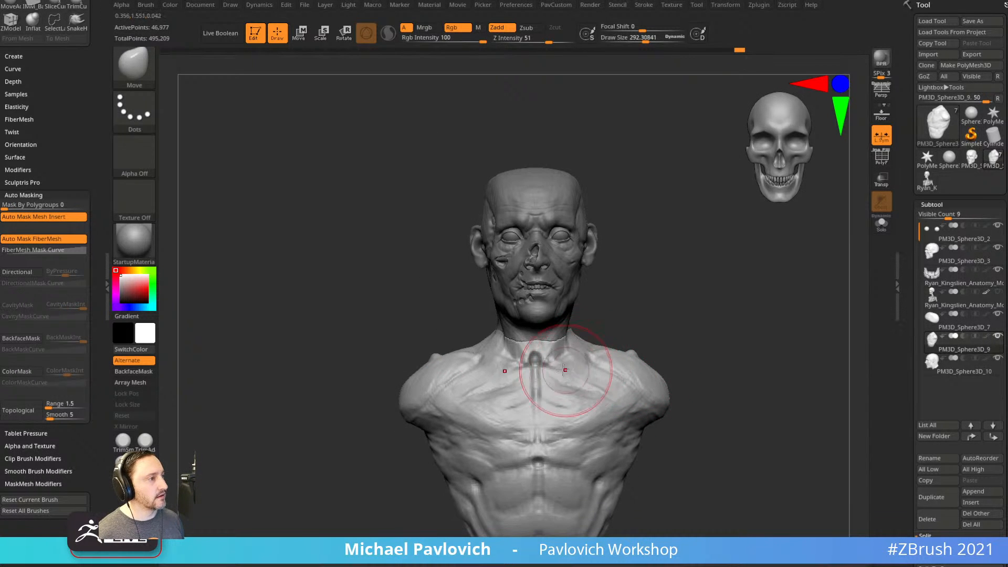
mouse_move(632, 323)
mouse_down()
mouse_move(541, 362)
mouse_move(656, 320)
mouse_move(654, 336)
mouse_move(691, 334)
mouse_move(711, 310)
mouse_move(652, 404)
mouse_move(695, 430)
mouse_move(700, 376)
mouse_move(673, 308)
mouse_up()
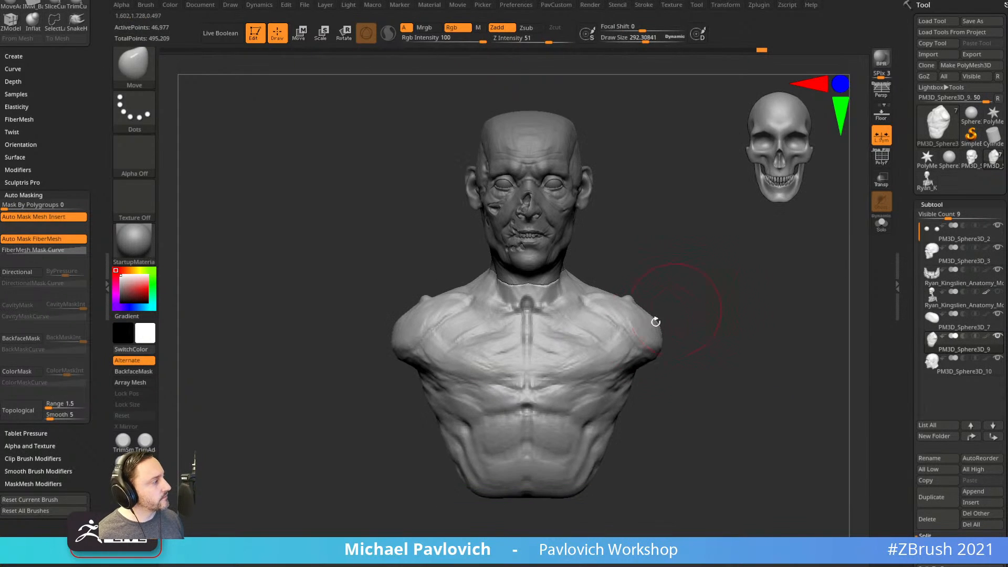
drag(590, 365, 557, 375)
right_drag(641, 383, 575, 405)
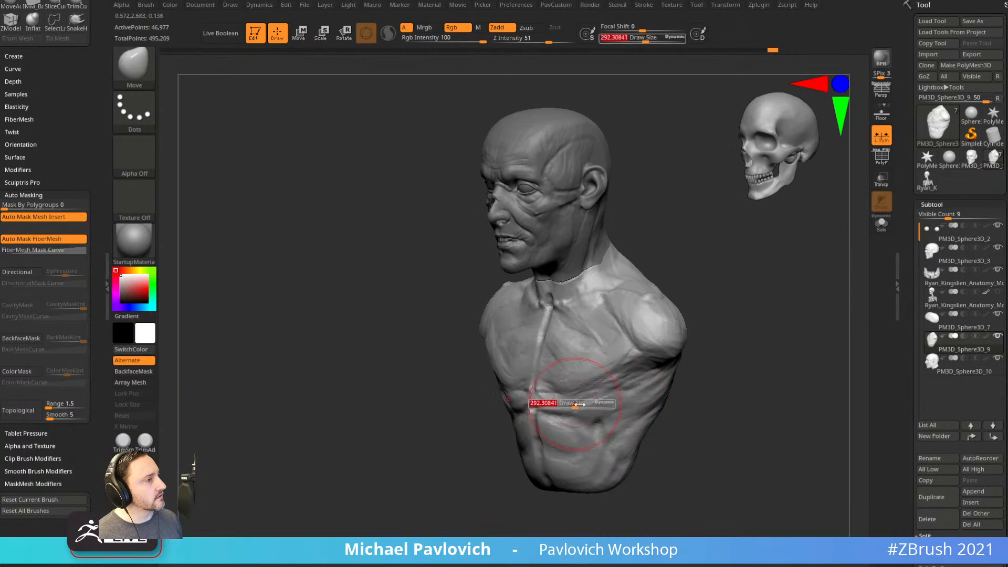
drag(696, 388, 643, 386)
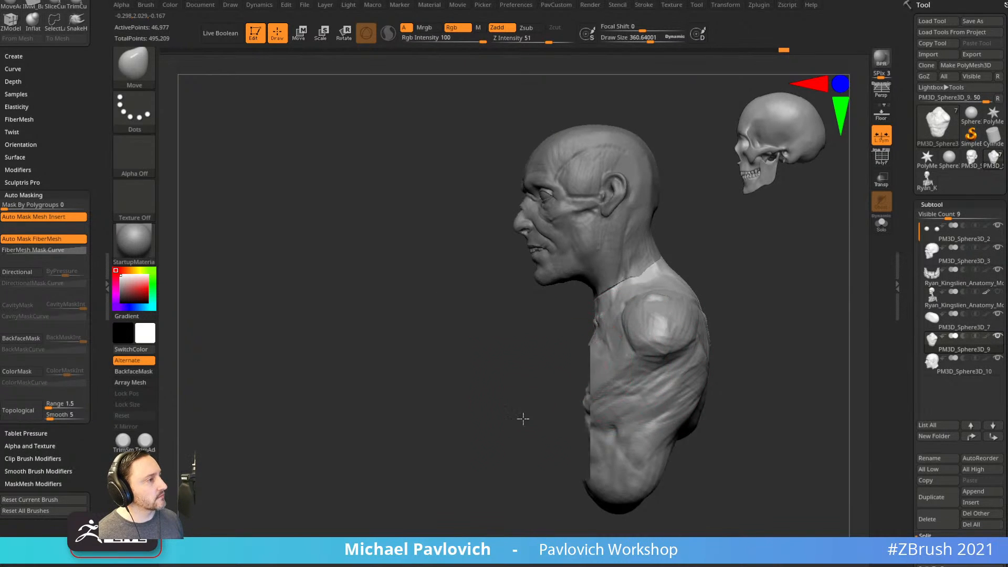
drag(527, 414, 504, 413)
drag(591, 407, 597, 403)
mouse_move(609, 435)
mouse_down()
mouse_move(588, 405)
mouse_move(587, 432)
mouse_up()
key([)
Switch to the Standard brush and shrink it to size 79.
drag(534, 453, 591, 450)
key(b)
key(s)
key(t)
alt+drag(739, 400, 727, 387)
key(s)
drag(621, 400, 607, 401)
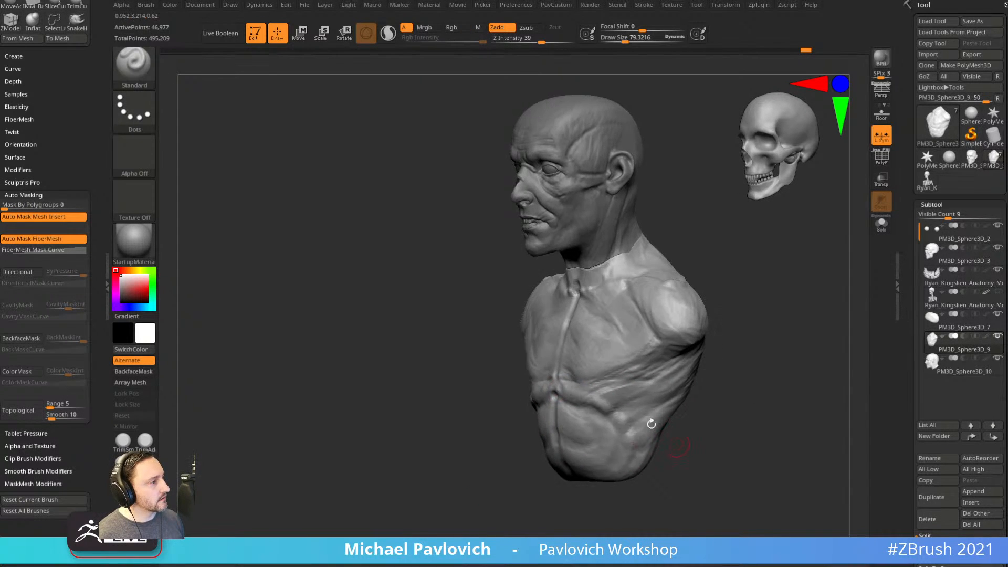
drag(653, 462, 722, 431)
Build up clay over the right ribs with ClayBuildup, then return to the Standard brush.
key(b)
key(c)
key(b)
mouse_move(675, 378)
mouse_down()
mouse_move(597, 387)
mouse_move(622, 397)
mouse_move(633, 363)
mouse_move(633, 388)
mouse_move(635, 379)
mouse_move(644, 388)
mouse_up()
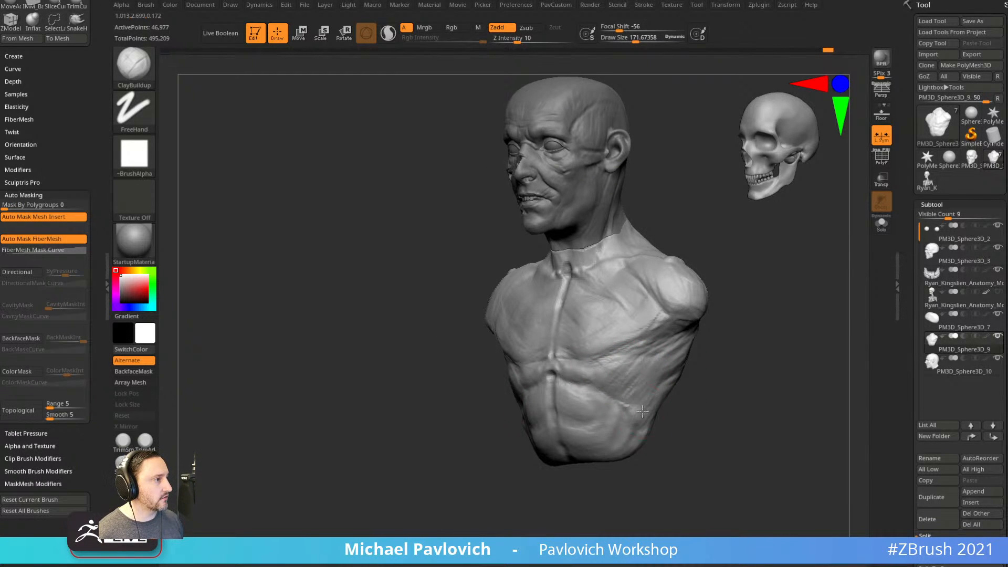
right_drag(633, 387, 696, 392)
key(b)
key(s)
key(t)
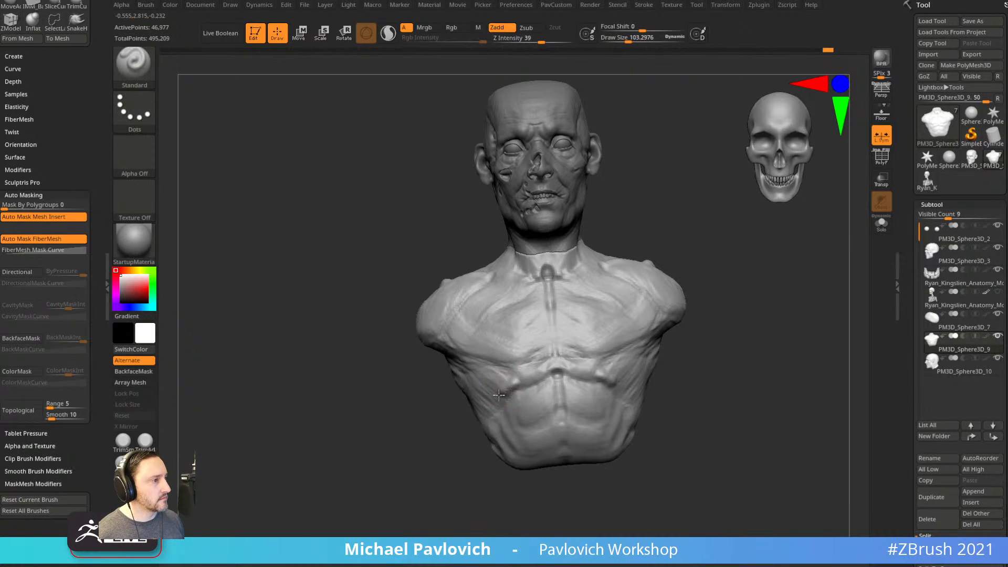
Bring the Chrome window with the YouTube Playlists page up over the canvas.
drag(497, 480, 556, 475)
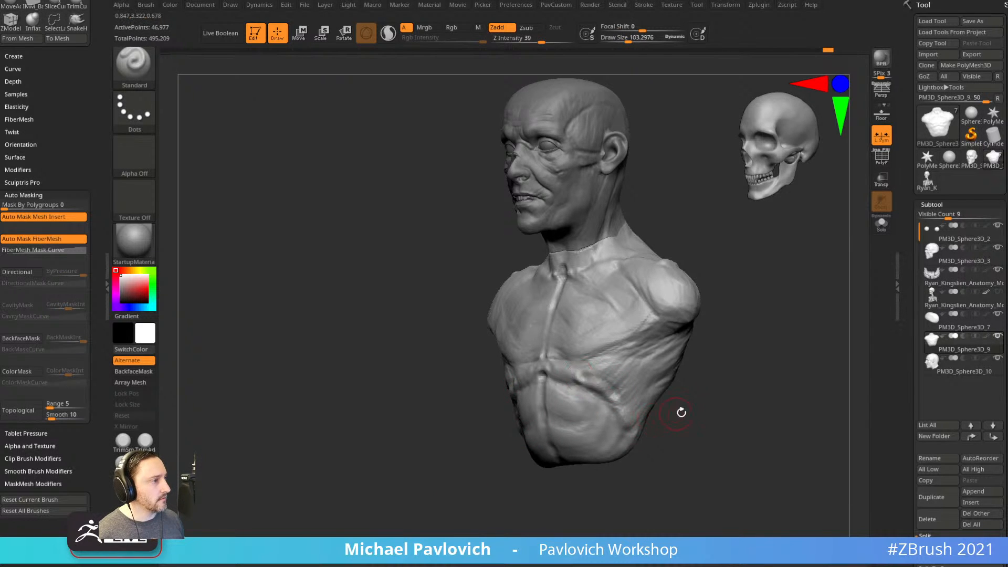
drag(677, 414, 579, 379)
drag(653, 428, 700, 405)
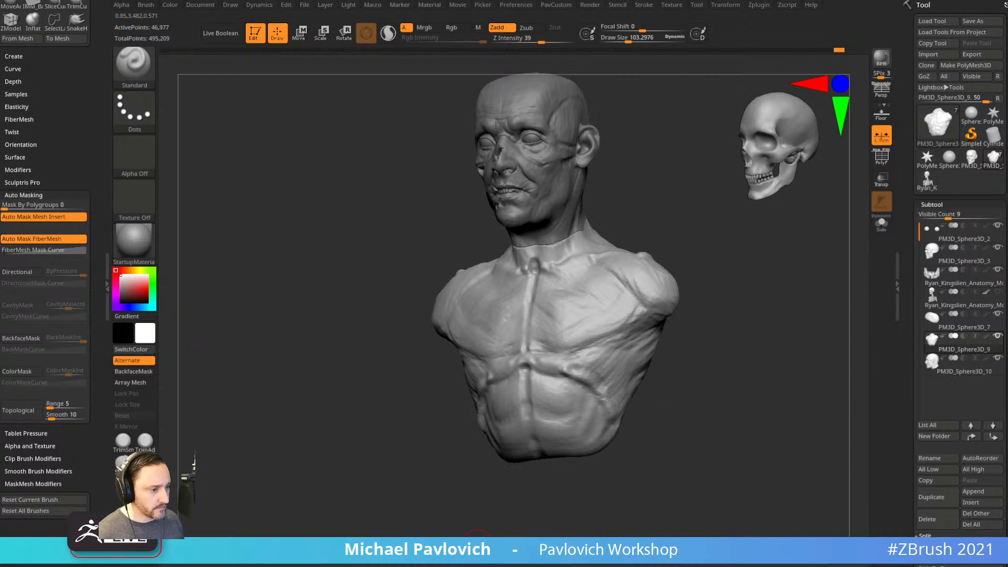
drag(757, 566, 770, 57)
Open the 'DICOM Viewer for Anatomy Reference' video from the channel's Videos tab.
scroll(407, 384, down, 5)
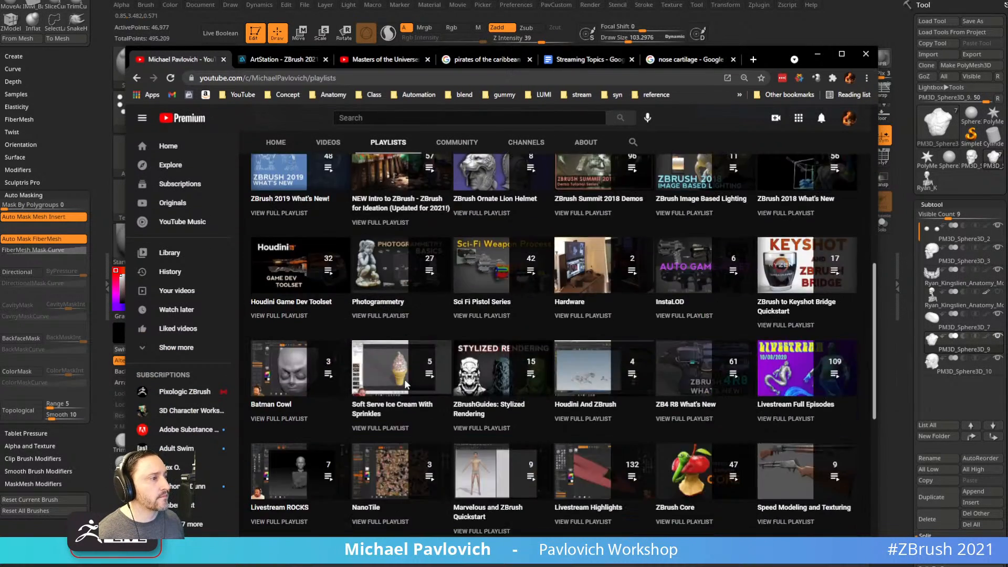
scroll(408, 386, up, 5)
click(328, 293)
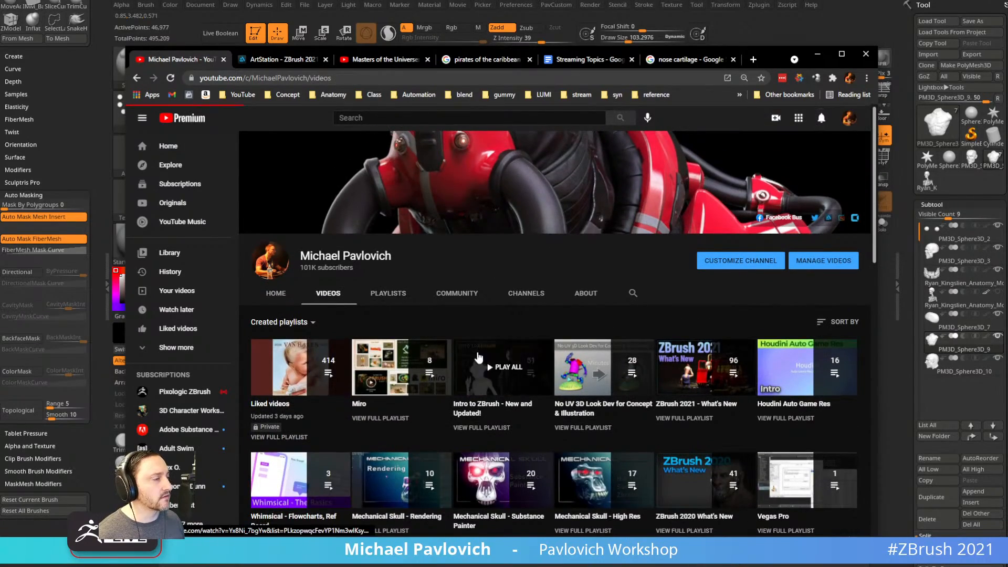
scroll(546, 307, down, 10)
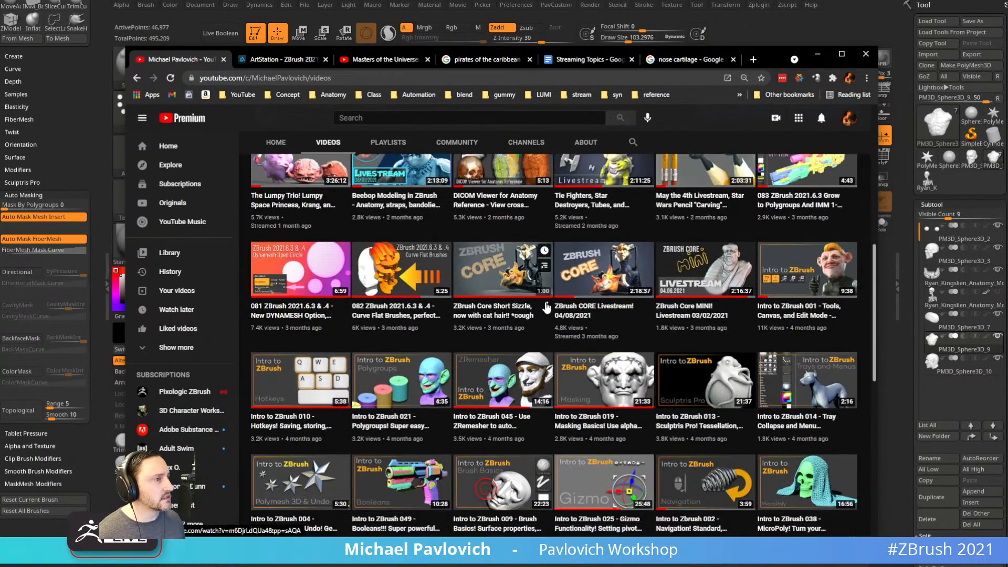
scroll(546, 307, up, 5)
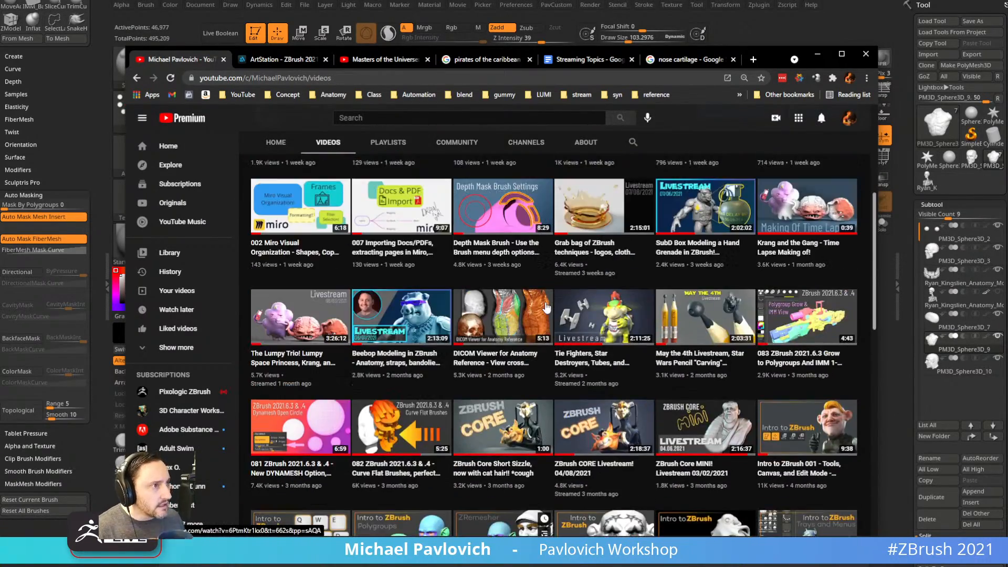
click(508, 356)
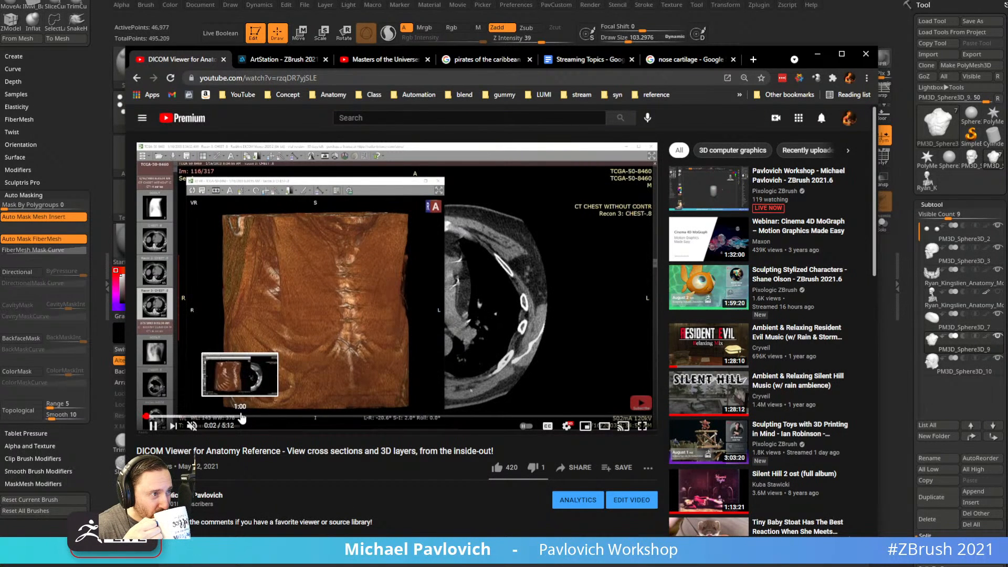
Pause the video at about 1:05 on the chest scan, minimise Chrome, and restore it later.
click(242, 416)
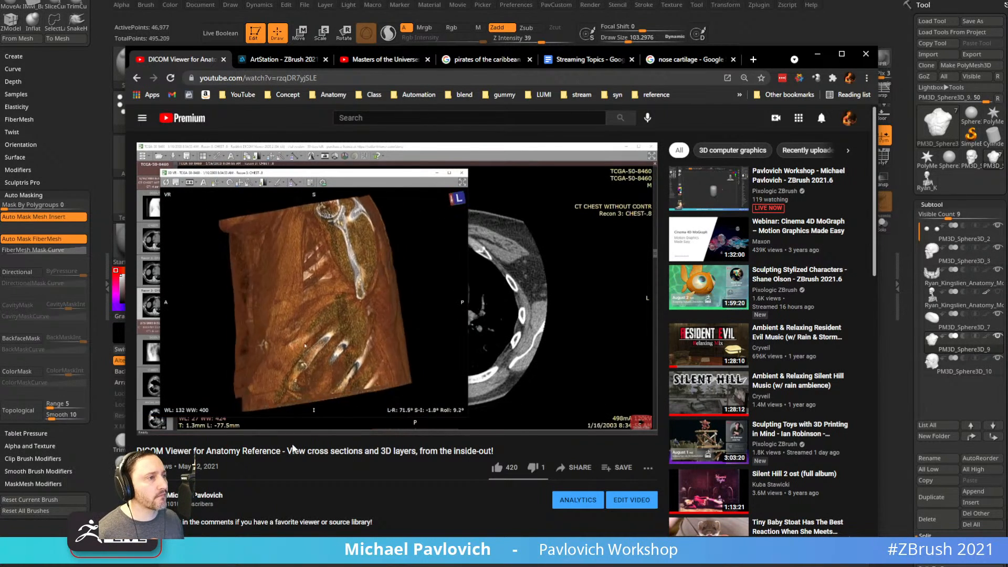
click(153, 426)
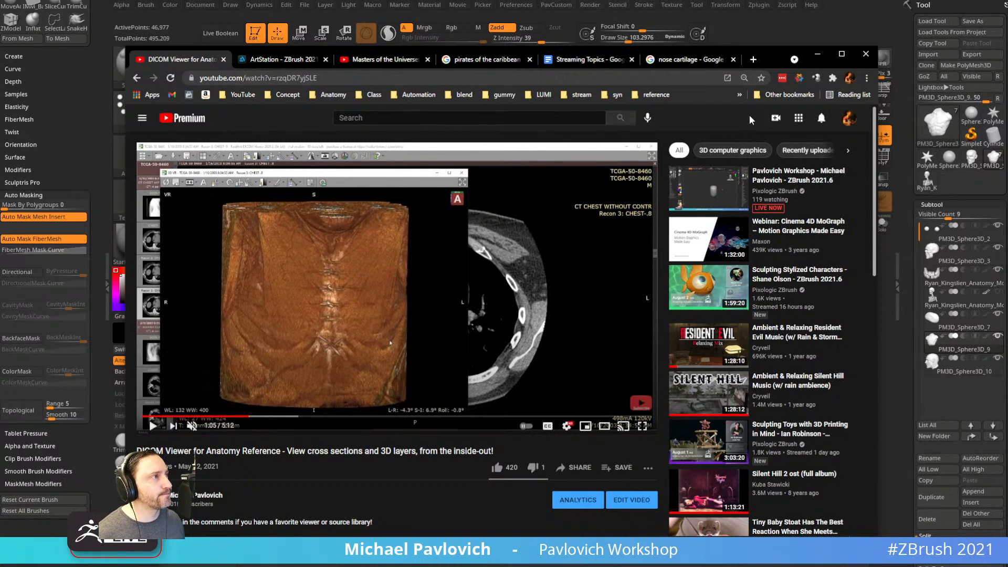
click(818, 55)
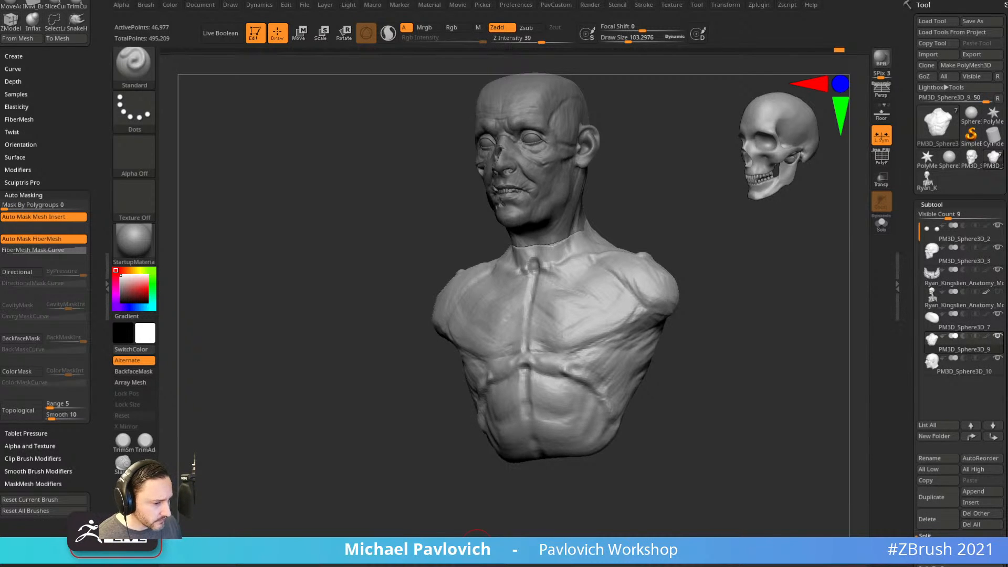
click(476, 558)
Search the channel for 'workstation' and open the Workstation Update video.
scroll(370, 341, down, 4)
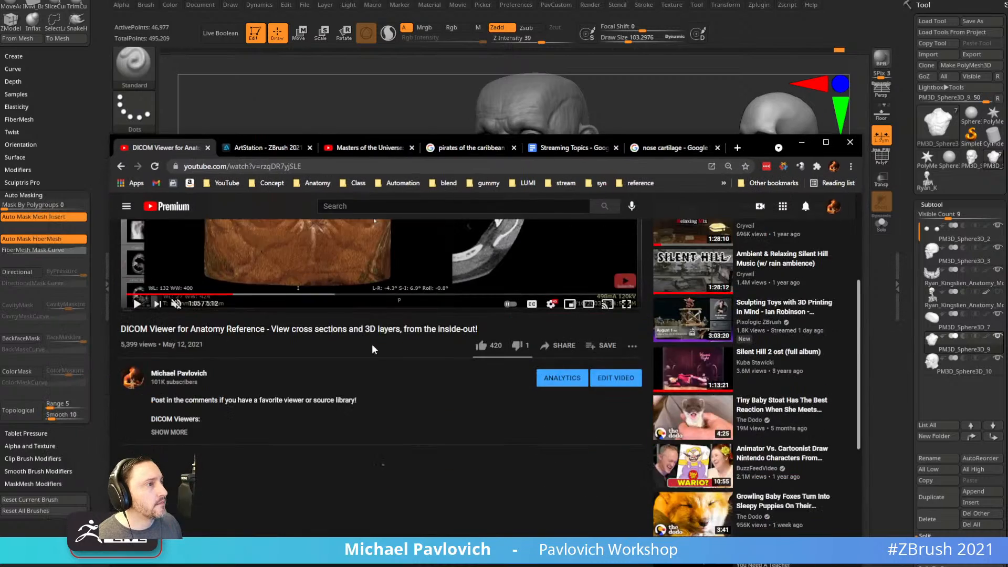
scroll(361, 364, up, 4)
click(121, 166)
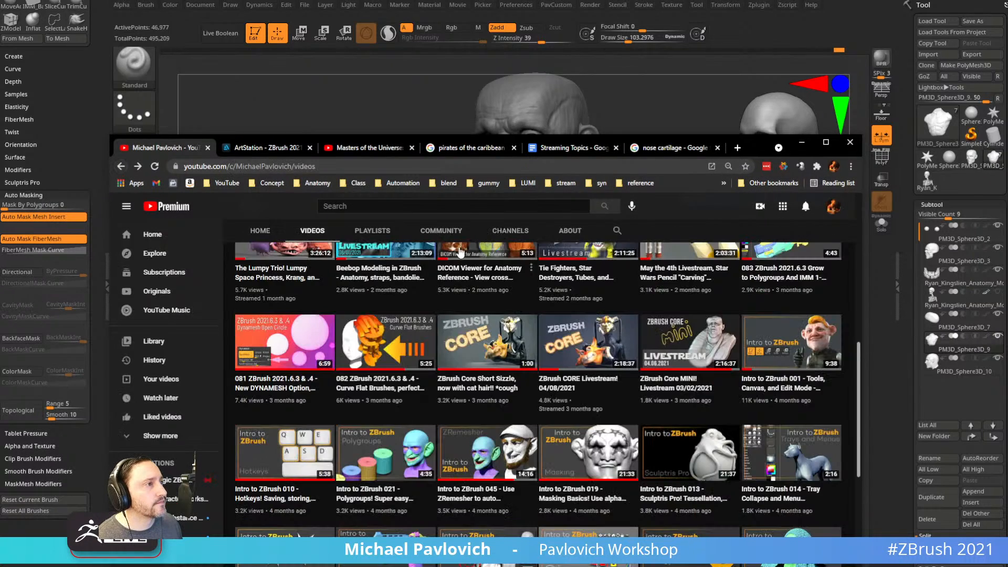
click(399, 206)
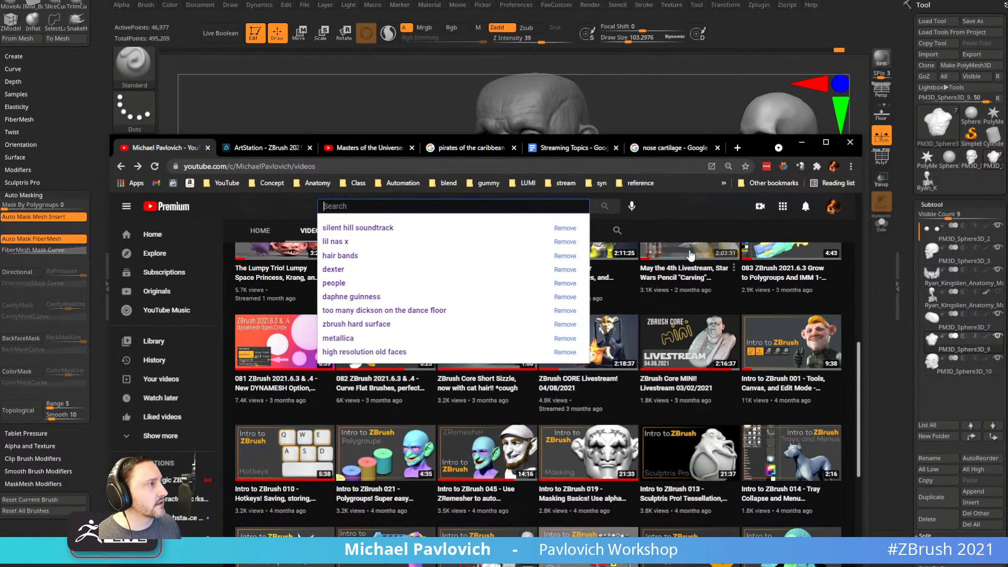
scroll(706, 290, up, 7)
scroll(698, 325, up, 2)
click(618, 383)
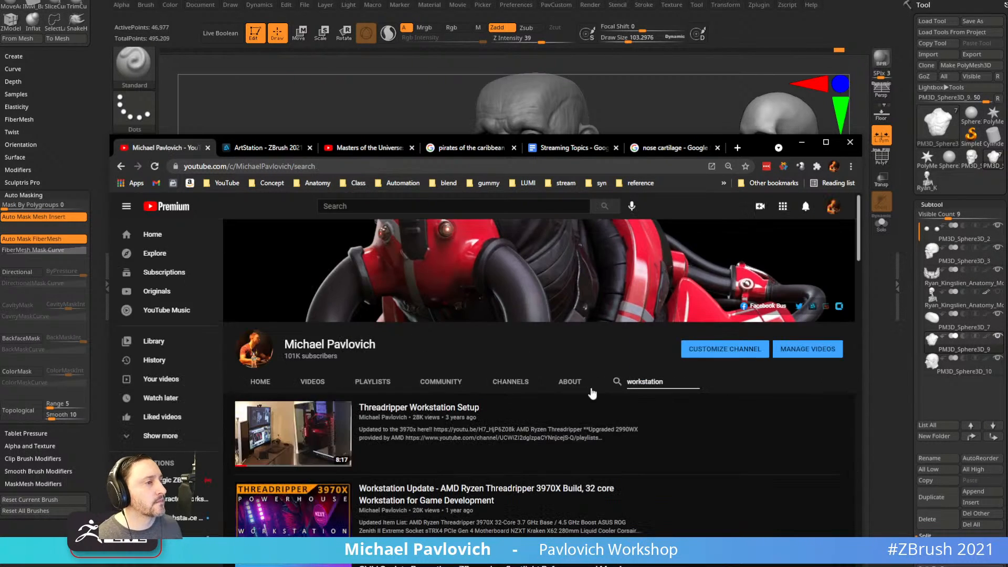
scroll(422, 358, down, 2)
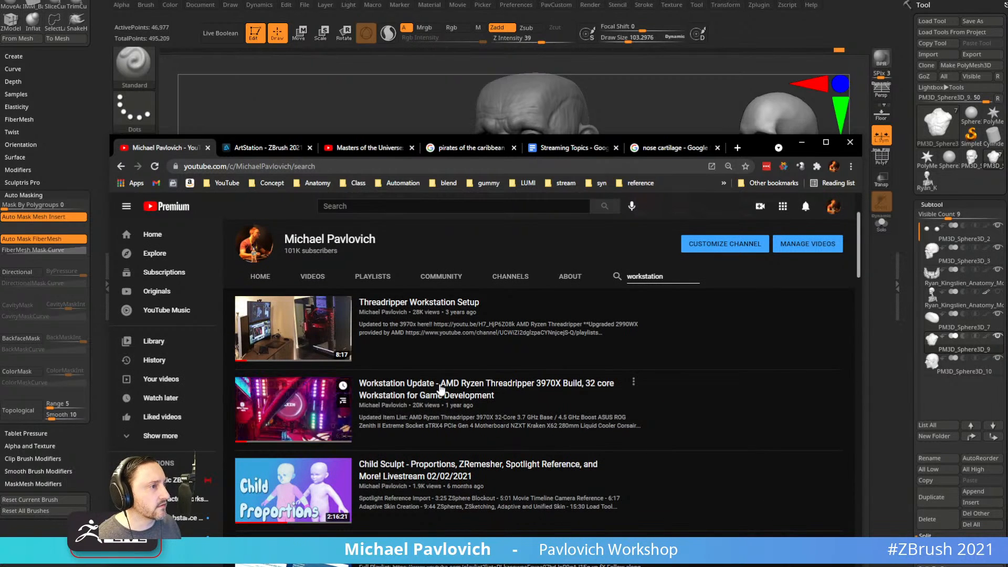
click(434, 396)
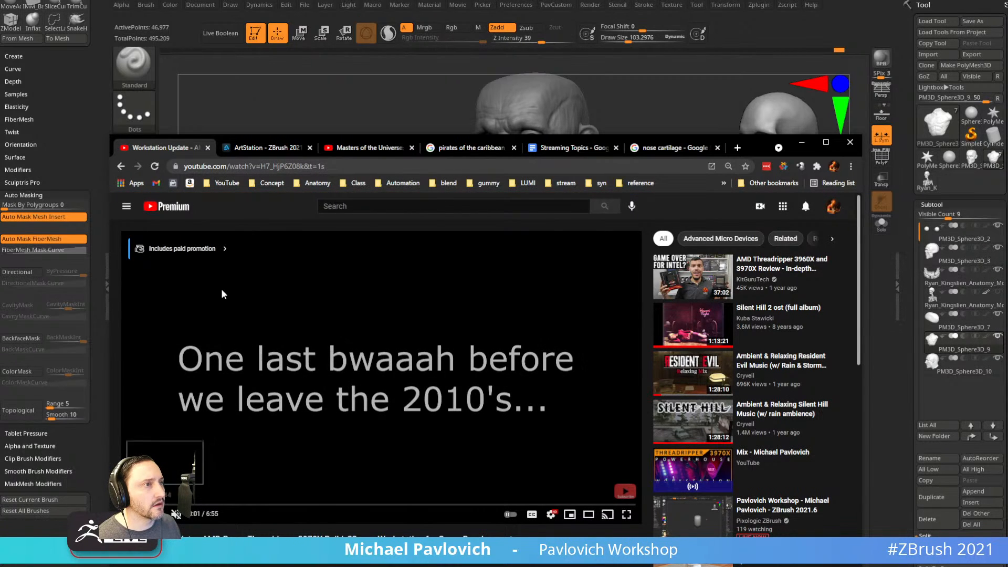
Highlight the hardware parts list in the description, then move Chrome off-screen.
click(312, 167)
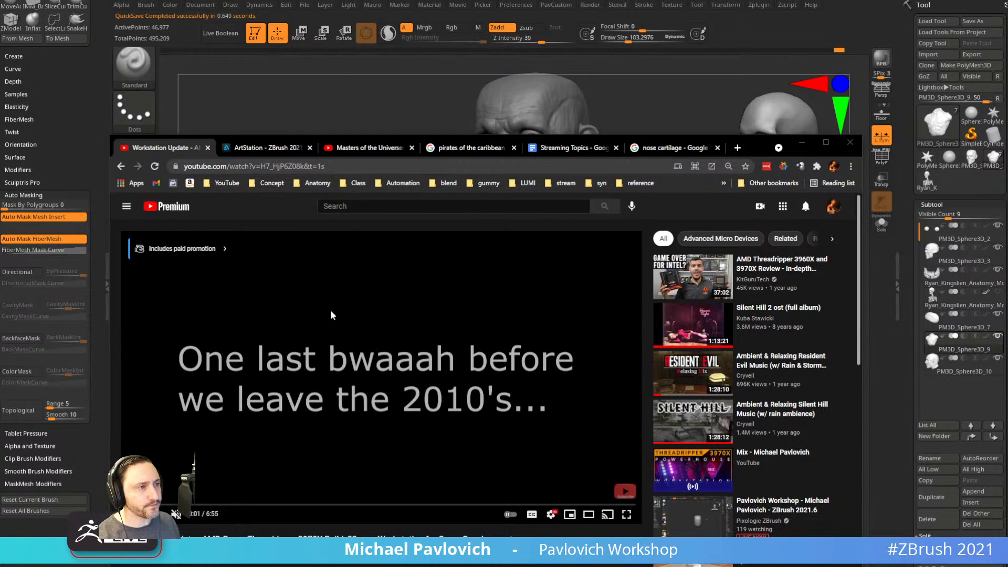
scroll(291, 342, down, 6)
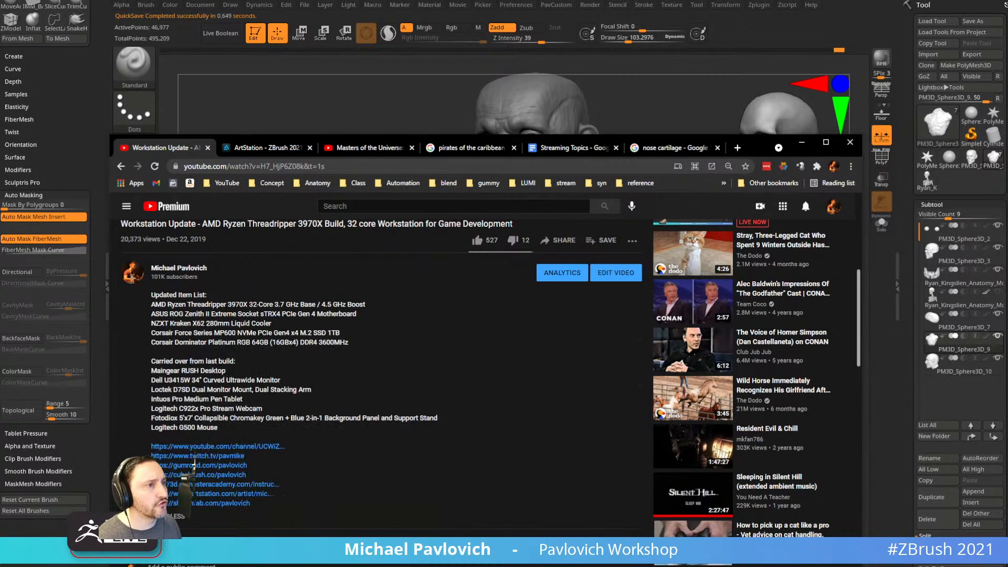
drag(151, 293, 239, 431)
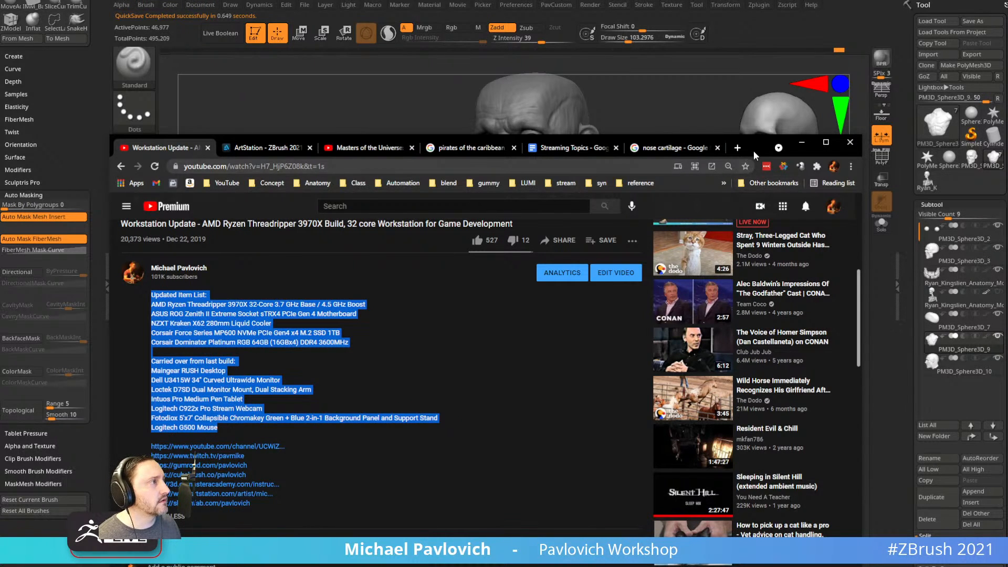
drag(751, 153, 752, 566)
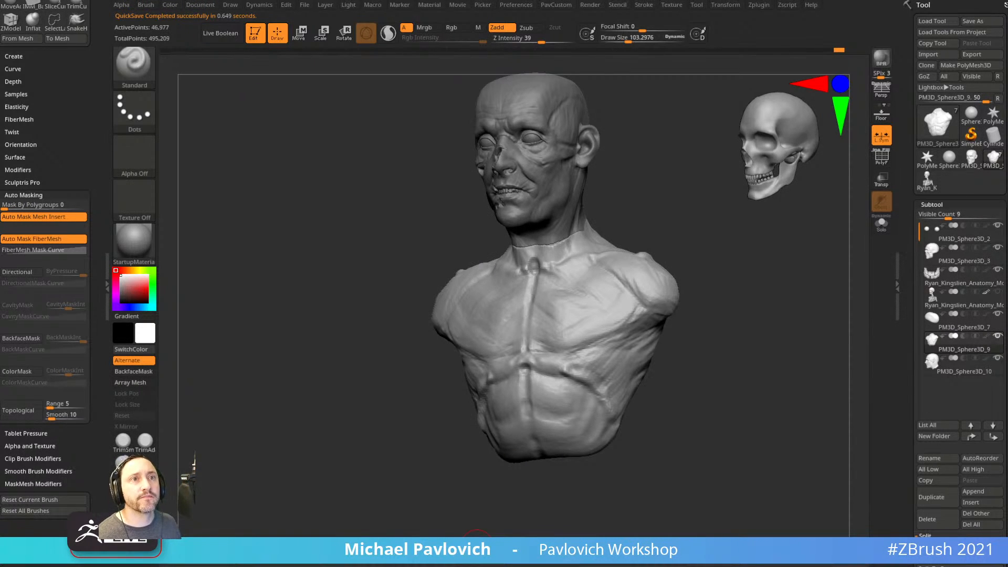
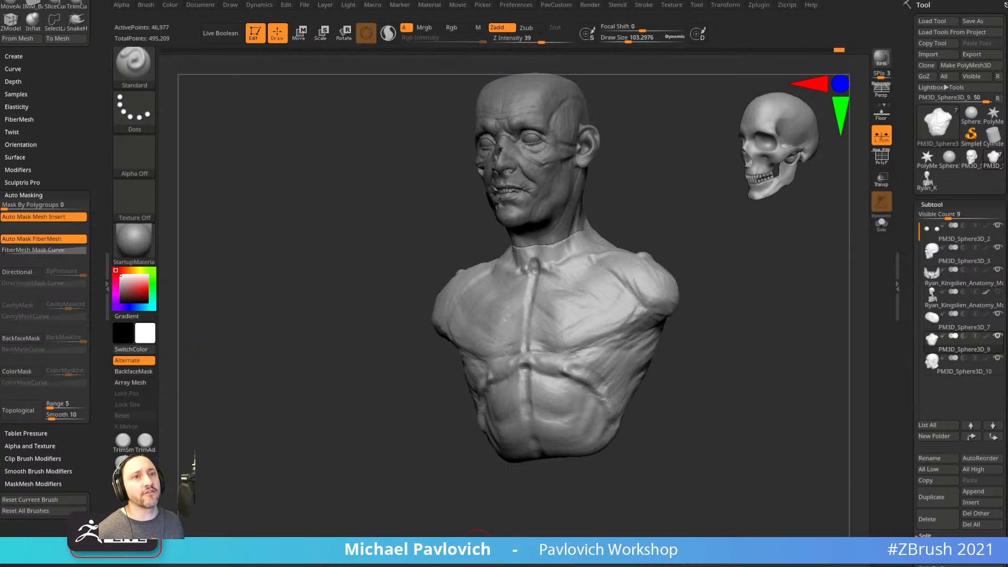
Select the head subtool and Merge Down it into the torso subtool.
mouse_move(709, 316)
mouse_down()
mouse_move(754, 289)
mouse_move(754, 317)
mouse_move(716, 316)
mouse_up()
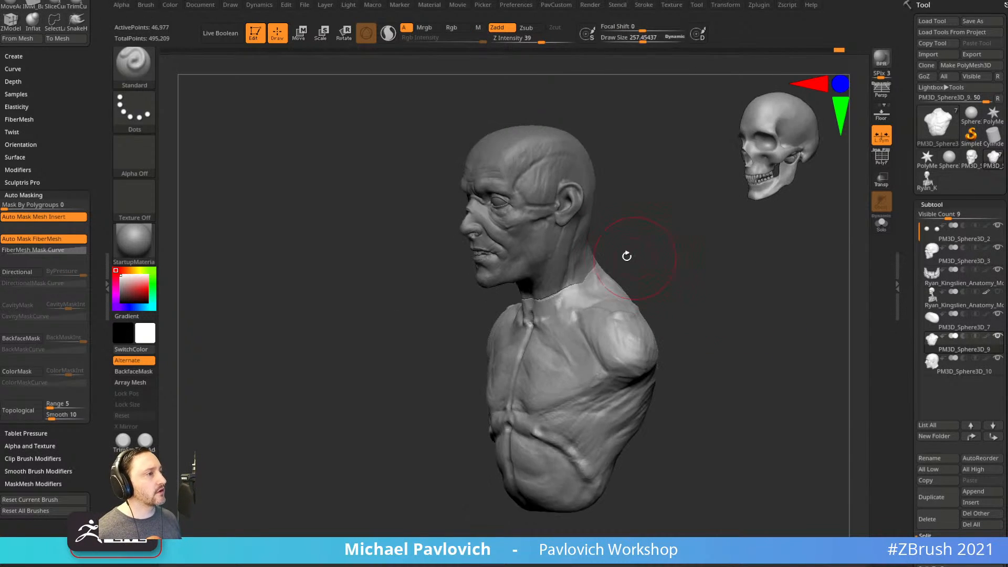
alt+click(585, 261)
shift+drag(666, 281, 633, 256)
alt+drag(707, 283, 691, 297)
alt+click(657, 319)
alt+click(572, 261)
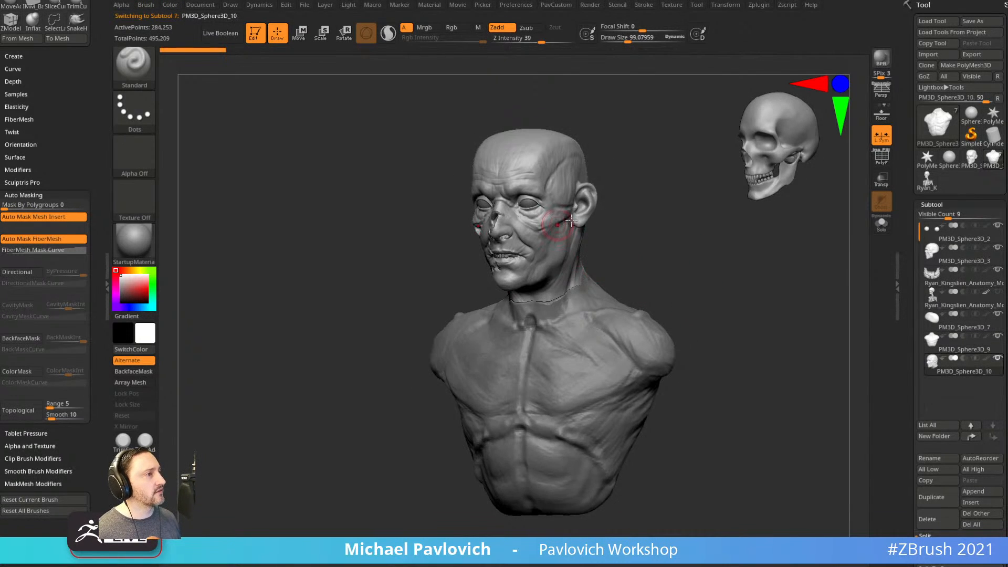
click(970, 439)
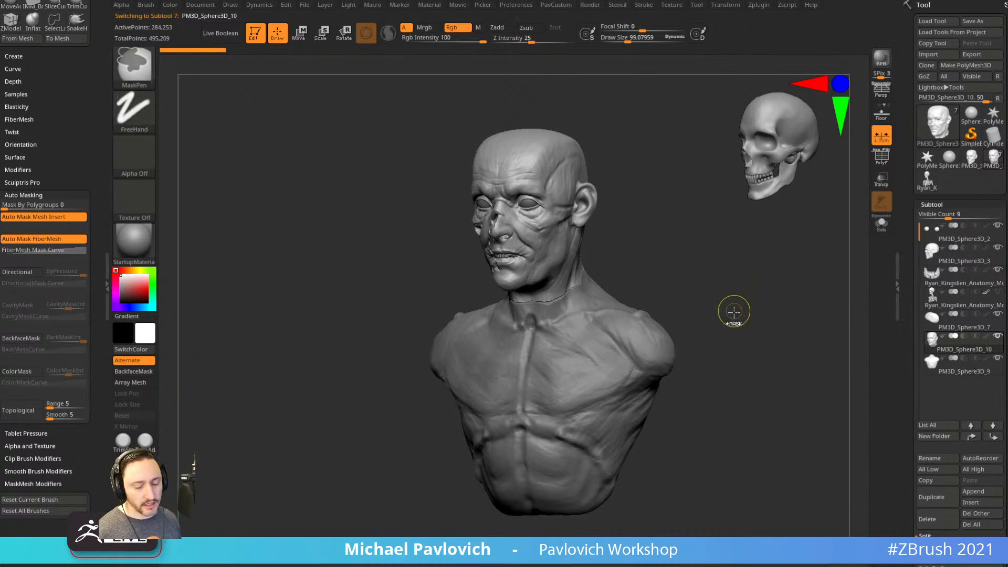
key(ctrl+m)
DynaMesh the merged bust from the PavCustom palette and smooth the head-to-neck seam.
key(3)
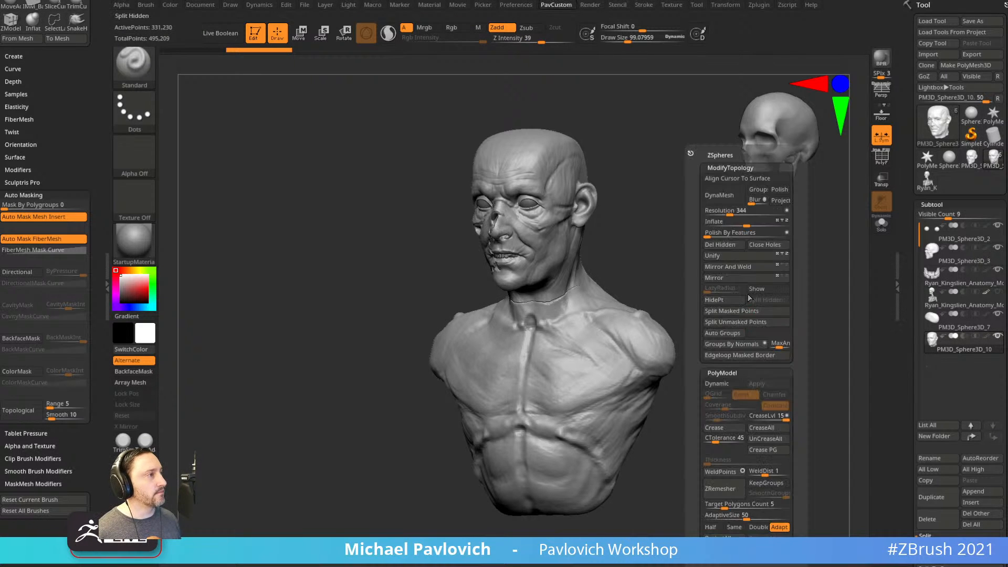
click(723, 201)
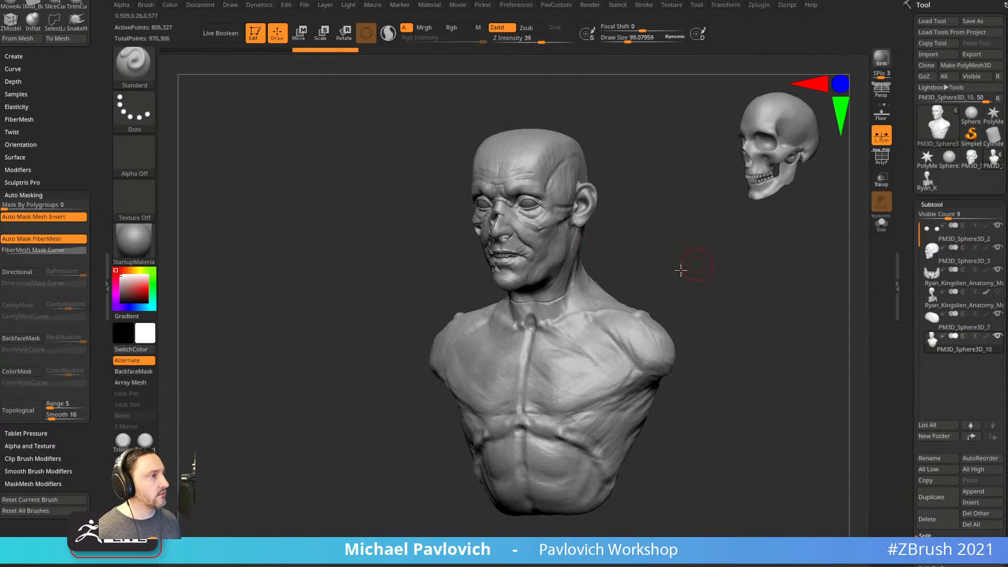
key(shift)
mouse_move(653, 241)
alt+mouse_down()
mouse_move(673, 261)
mouse_move(623, 244)
alt+mouse_up()
drag(540, 309, 539, 303)
ctrl+drag(665, 238, 680, 276)
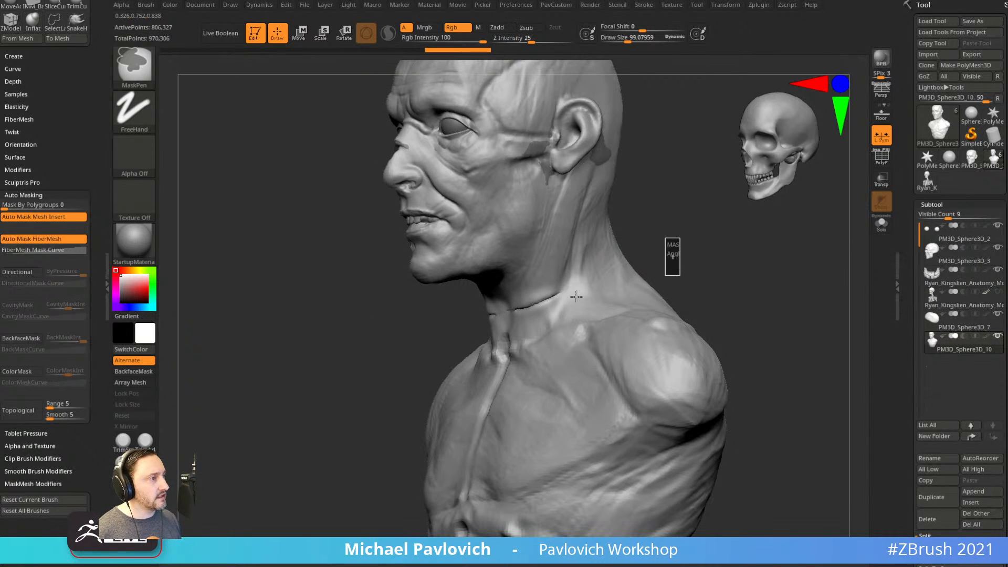
shift+drag(541, 300, 517, 309)
shift+drag(554, 42, 563, 42)
drag(654, 221, 701, 231)
shift+drag(527, 309, 520, 310)
Build up the neck muscle and chest with ClayBuildup, widening the brush to about 155.
key(b)
key(c)
key(b)
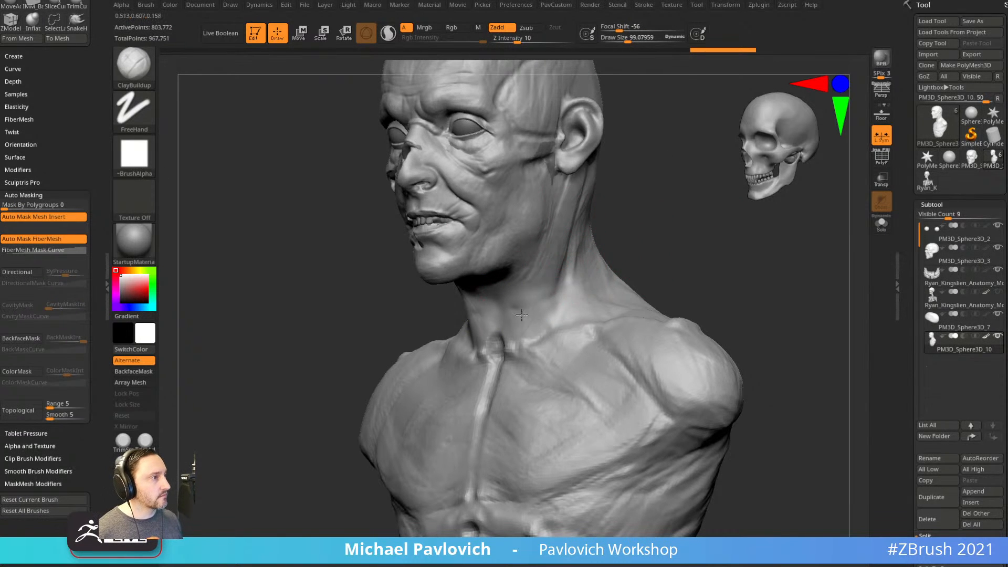
drag(553, 253, 527, 342)
right_drag(631, 258, 702, 254)
drag(529, 294, 527, 339)
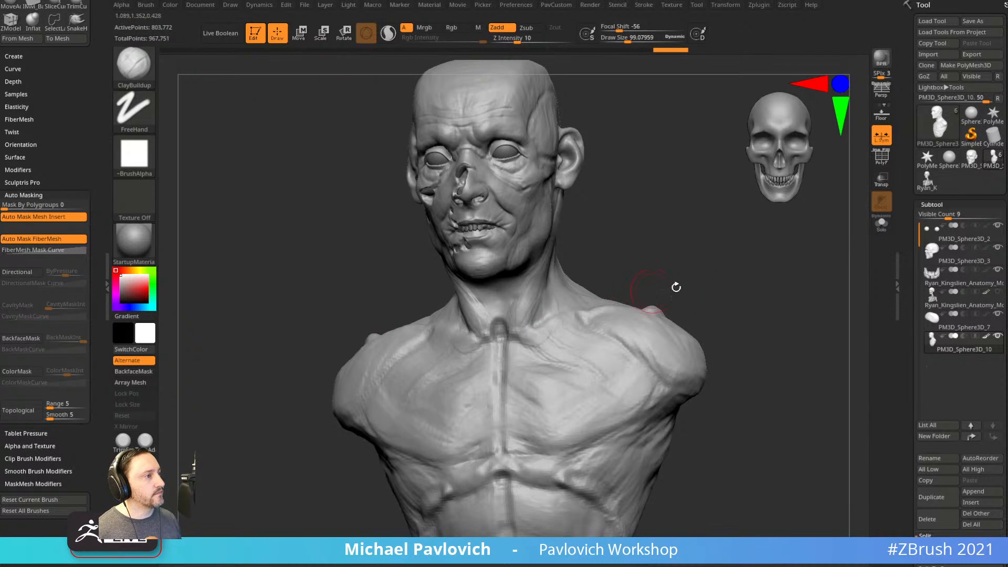
right_drag(646, 295, 748, 306)
drag(595, 386, 598, 388)
mouse_move(660, 321)
shift+right_down()
mouse_move(751, 292)
mouse_move(749, 313)
mouse_move(729, 285)
shift+right_up()
drag(636, 292, 642, 292)
mouse_move(563, 338)
mouse_down()
mouse_move(568, 367)
mouse_move(604, 360)
mouse_up()
right_drag(678, 312, 615, 345)
mouse_move(528, 336)
right_down()
mouse_move(727, 308)
mouse_move(707, 288)
mouse_move(673, 288)
mouse_move(706, 403)
mouse_move(705, 358)
mouse_move(728, 342)
right_up()
Switch to a smaller Standard brush and click through the PM3D_Sphere3D_7, teeth and PM3D_Sphere3D_3 subtools.
key(b)
key(s)
key(t)
key(s)
drag(677, 339, 666, 338)
alt+drag(670, 283, 665, 295)
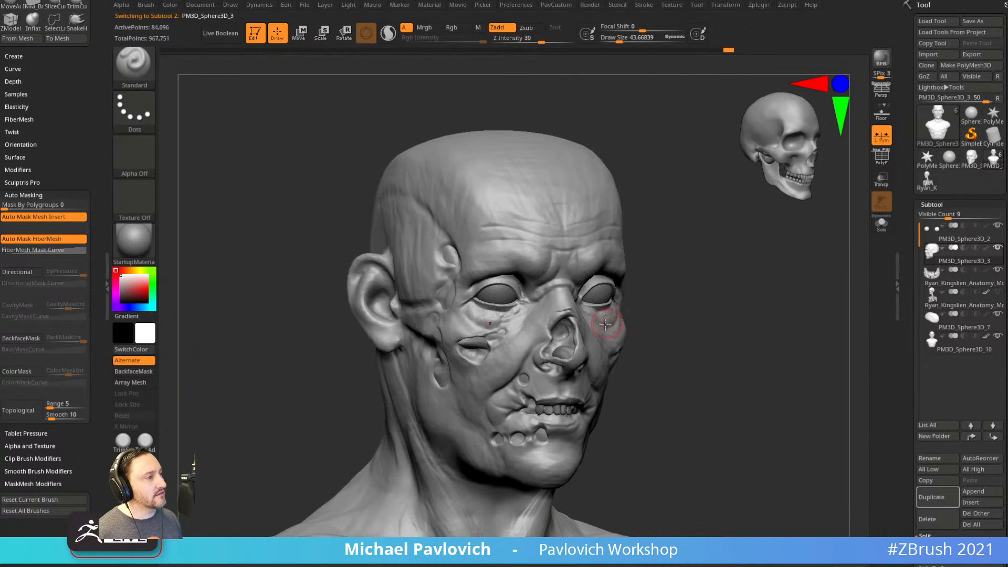
alt+click(566, 343)
mouse_move(623, 336)
mouse_down()
mouse_move(635, 333)
mouse_move(651, 353)
mouse_move(678, 341)
mouse_move(686, 288)
mouse_move(641, 295)
mouse_move(742, 311)
mouse_move(686, 290)
mouse_move(673, 300)
mouse_up()
alt+click(554, 407)
alt+click(564, 318)
alt+click(484, 318)
Solo the head subtool to inspect it, then show all and solo PM3D_Sphere3D_10.
key(s)
click(881, 226)
drag(837, 245, 736, 294)
click(881, 223)
alt+click(583, 298)
click(882, 225)
mouse_move(834, 251)
mouse_down()
mouse_move(775, 274)
mouse_move(756, 304)
mouse_move(749, 273)
mouse_up()
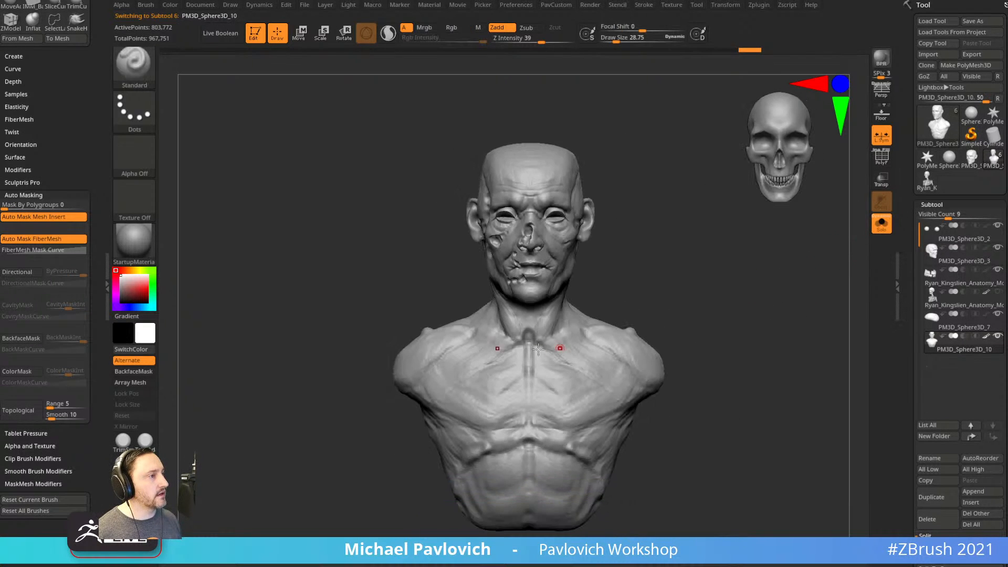
Enlarge the brush to about 68 and carve and smooth the collarbone pit with ClayBuildup.
key(s)
drag(651, 294, 659, 295)
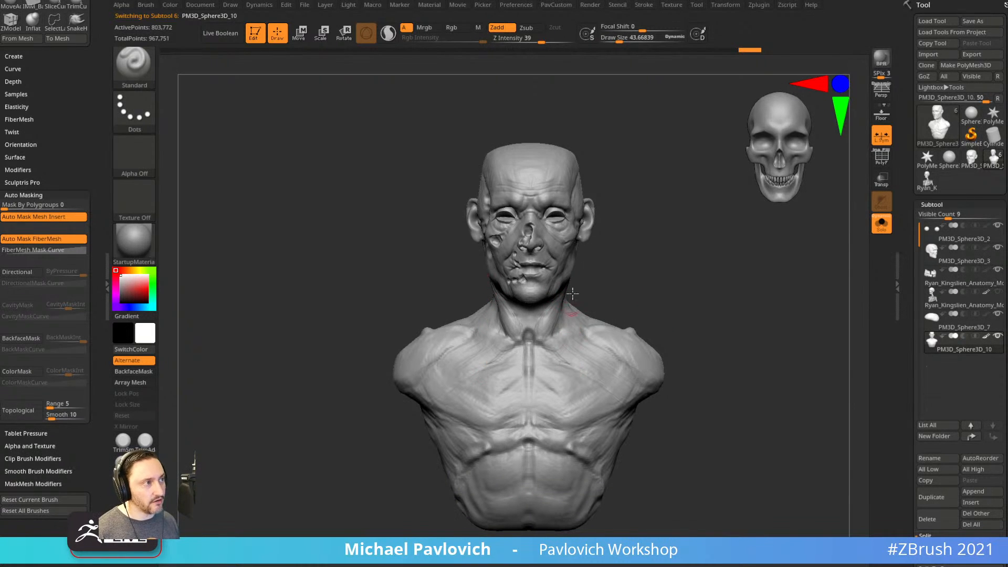
mouse_move(660, 215)
mouse_down()
mouse_move(646, 221)
mouse_move(704, 211)
mouse_move(674, 224)
mouse_move(549, 233)
mouse_up()
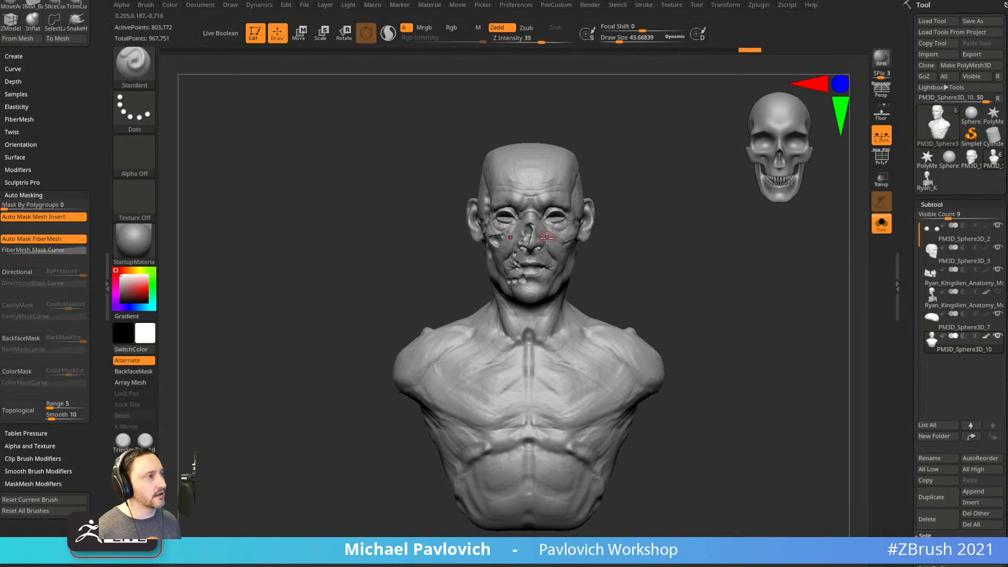
alt+drag(619, 214, 608, 218)
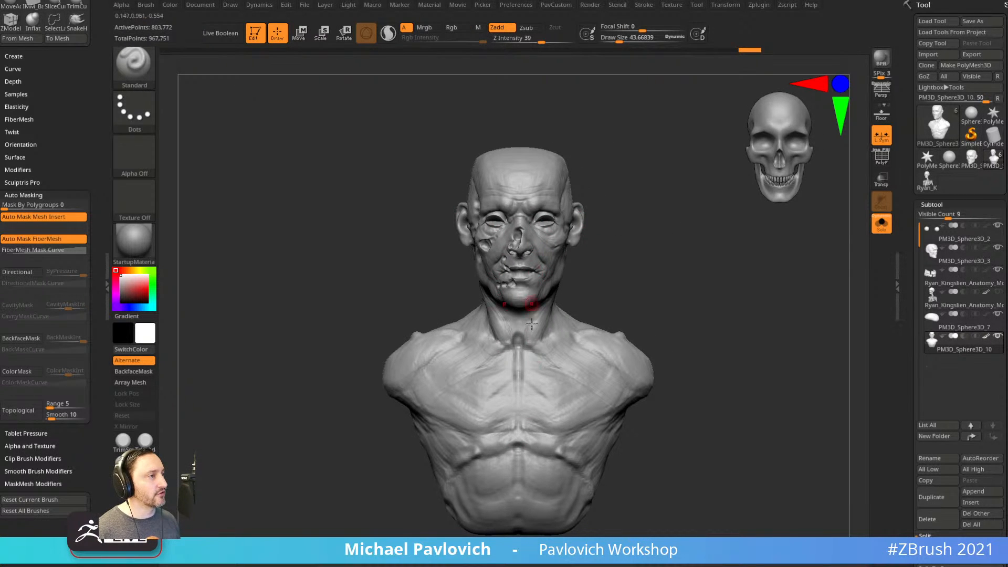
key(b)
key(m)
key(v)
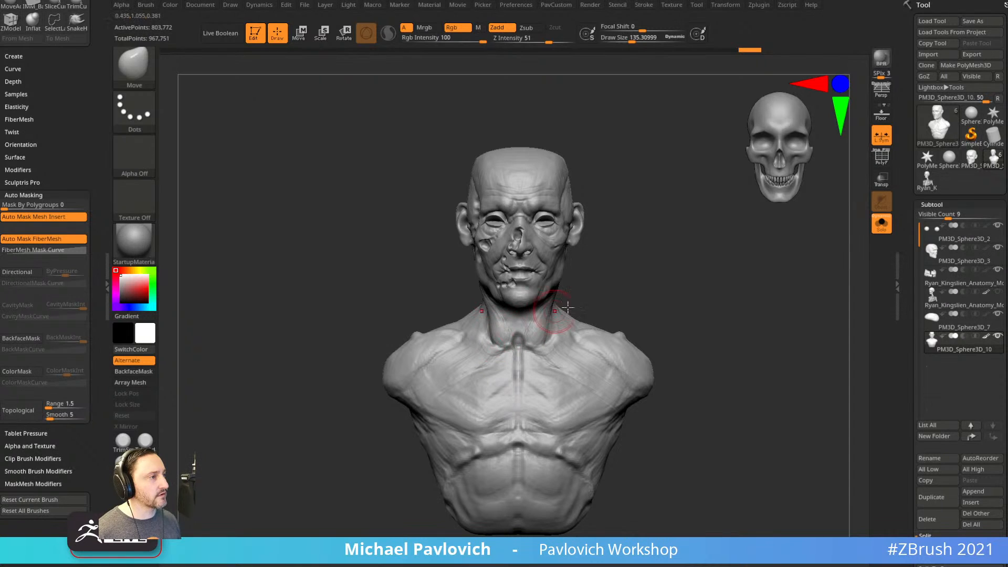
key(b)
key(c)
key(b)
drag(630, 281, 598, 310)
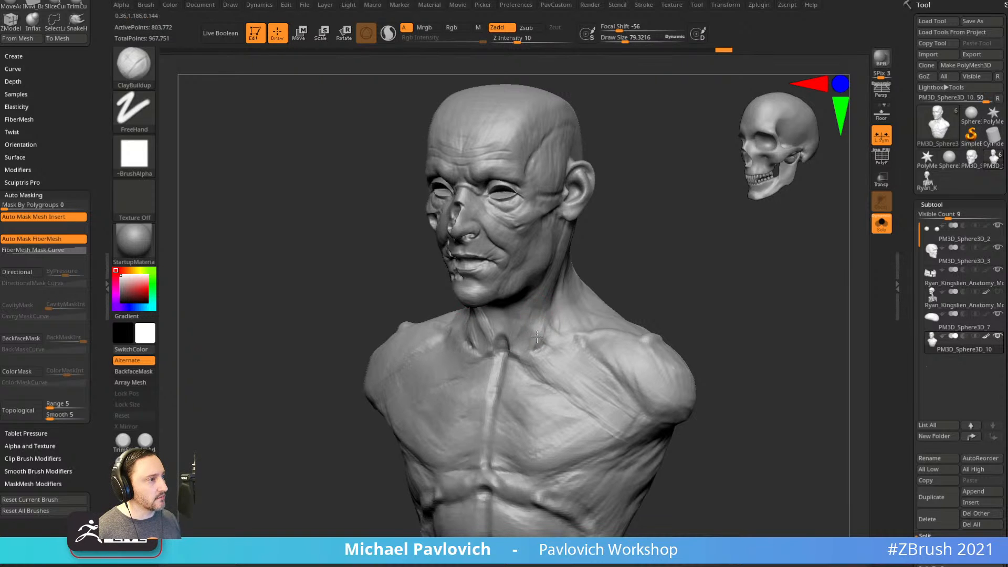
mouse_move(532, 330)
alt+mouse_down()
mouse_move(517, 349)
mouse_move(534, 316)
mouse_move(520, 344)
alt+mouse_up()
drag(617, 277, 651, 278)
shift+drag(520, 342, 512, 355)
alt+drag(590, 278, 615, 282)
Build up clay on the neck and neck base with a brush of about 107.
key(b)
key(c)
key(b)
key(s)
drag(526, 315, 534, 316)
drag(536, 311, 546, 285)
drag(527, 321, 513, 355)
drag(625, 287, 578, 294)
drag(525, 335, 516, 353)
drag(637, 247, 588, 214)
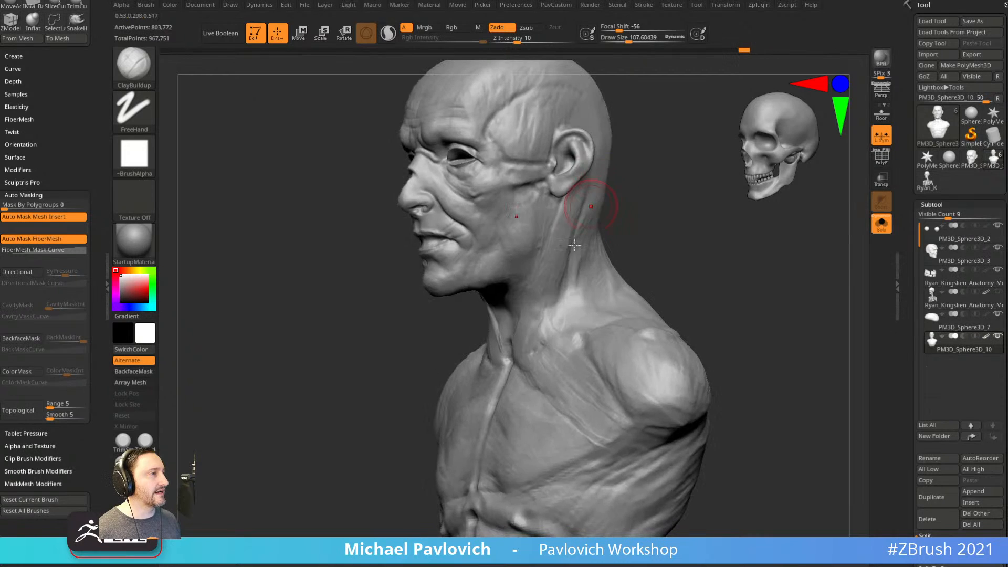
mouse_move(635, 245)
mouse_down()
mouse_move(593, 248)
mouse_move(557, 289)
mouse_up()
mouse_move(700, 258)
alt+mouse_down()
mouse_move(691, 250)
mouse_move(692, 270)
alt+mouse_up()
mouse_move(732, 328)
alt+mouse_down()
mouse_move(702, 329)
mouse_move(733, 312)
mouse_move(708, 312)
alt+mouse_up()
Switch back to the Standard brush and orbit the bust to review the neck.
key(1)
shift+drag(708, 312, 722, 313)
alt+drag(697, 276, 741, 375)
drag(732, 336, 686, 315)
alt+drag(649, 242, 638, 215)
drag(638, 216, 599, 221)
alt+drag(677, 265, 722, 289)
alt+drag(750, 368, 759, 370)
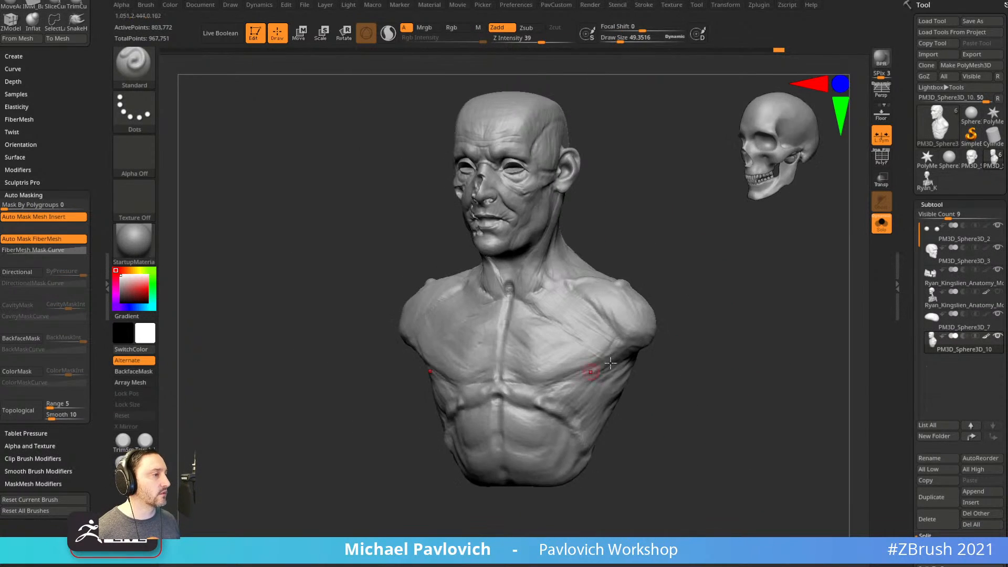
drag(651, 366, 536, 324)
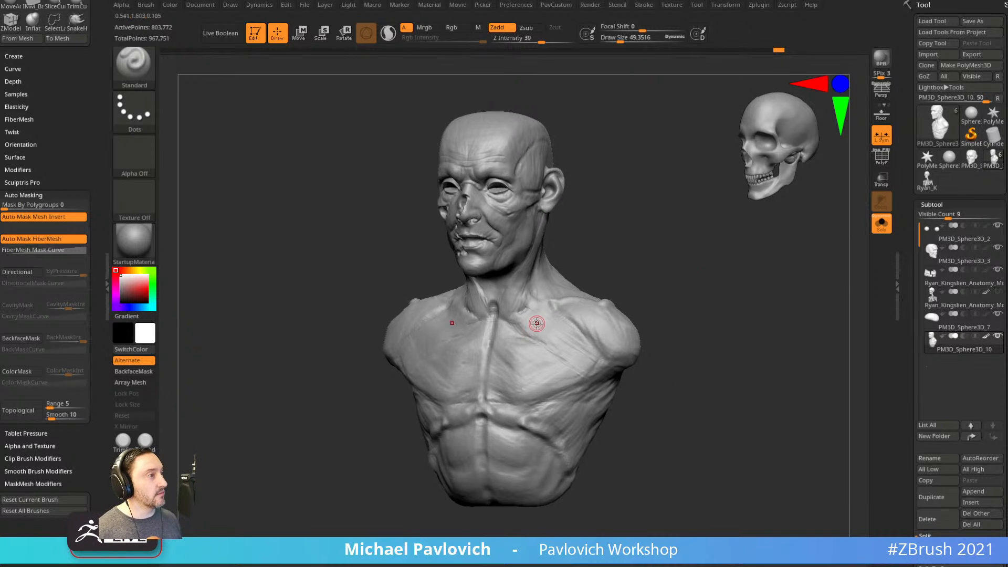
Test Move-brush spikes on both shoulders at size about 95, then undo them.
drag(647, 276, 660, 263)
key(s)
click(633, 282)
key(1)
drag(610, 309, 652, 56)
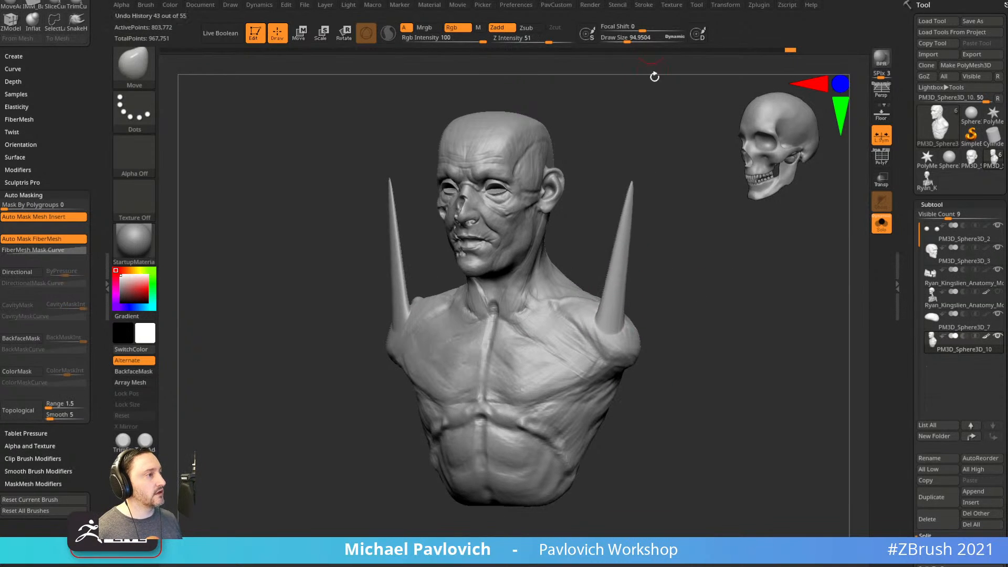
key(ctrl+z)
Return to front view, shrink the brush to about 49, and swing the bust to left profile.
drag(734, 340, 665, 333)
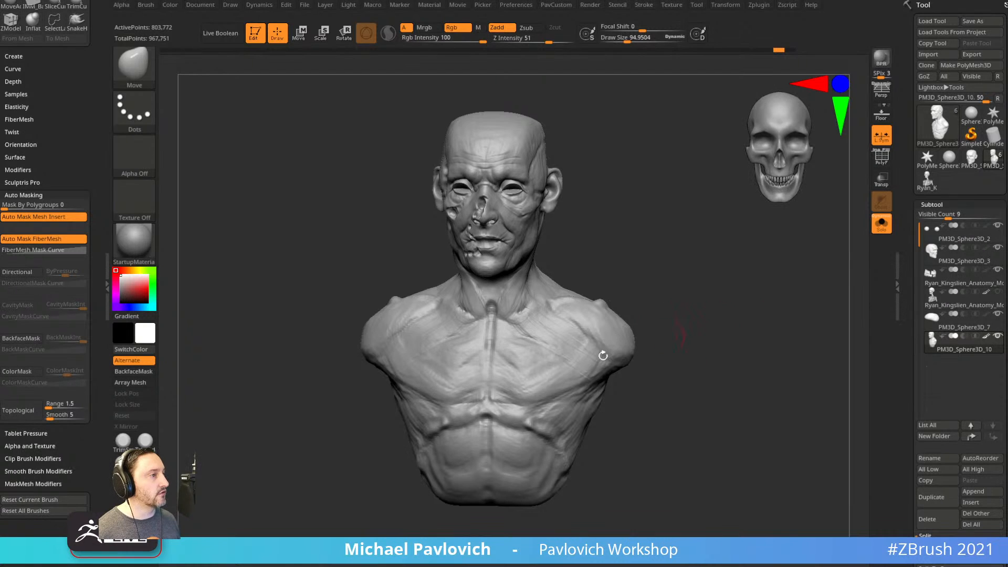
shift+drag(722, 291, 710, 271)
key(s)
click(686, 300)
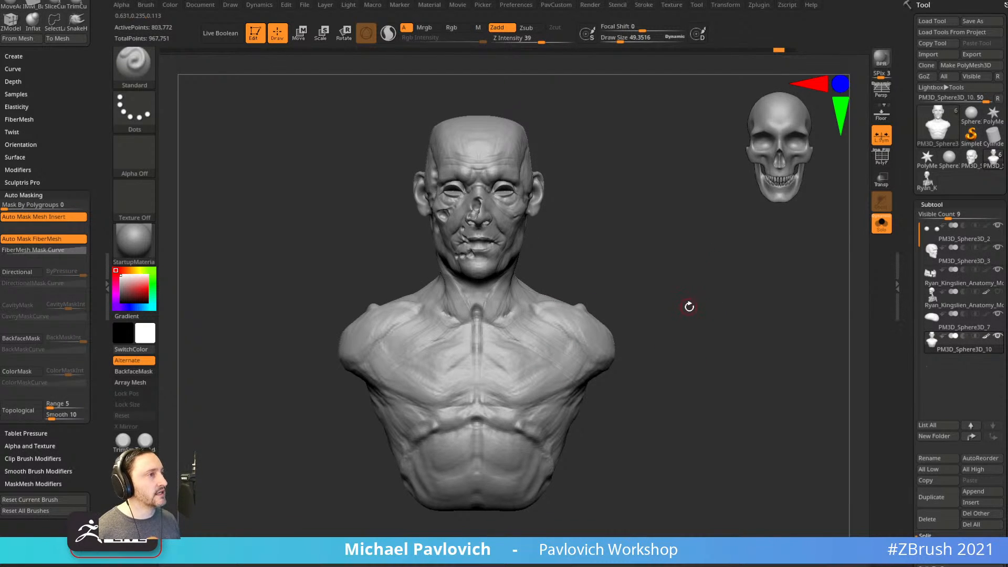
mouse_move(588, 219)
mouse_down()
mouse_move(630, 223)
mouse_move(549, 239)
mouse_move(581, 238)
mouse_move(534, 198)
mouse_move(580, 230)
mouse_up()
key(s)
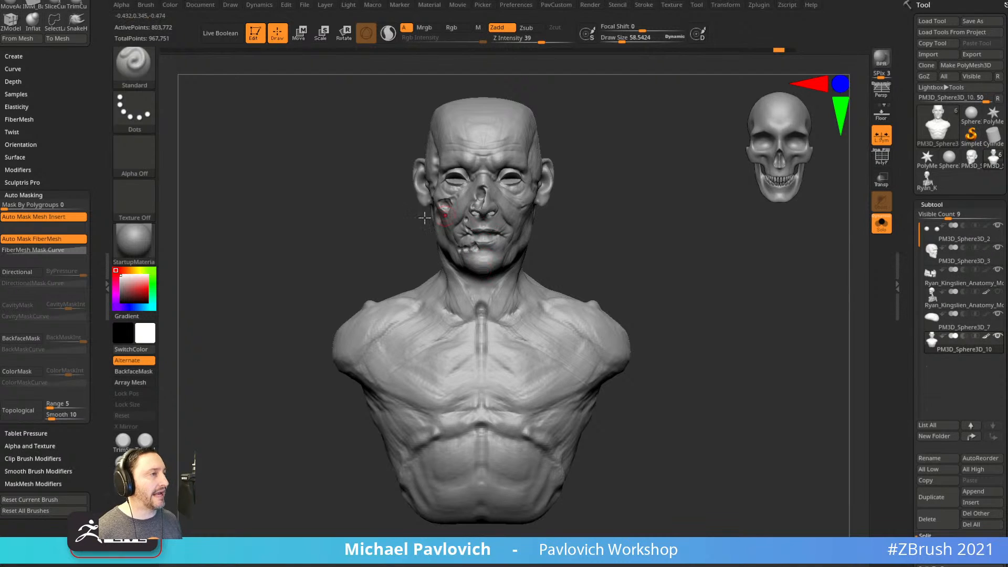
Mirror the bust from the custom palette, undo it, then mirror it again.
key(grave)
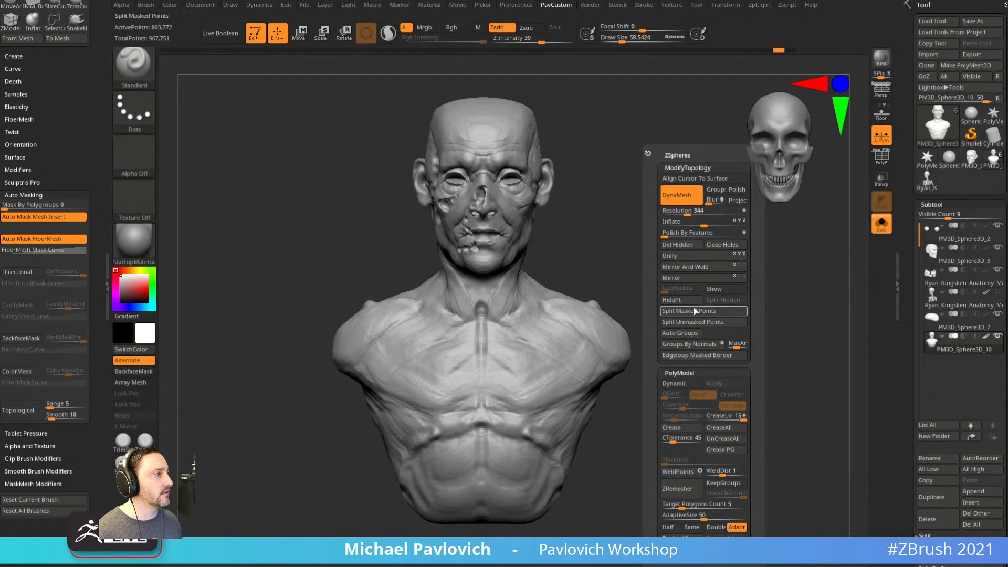
click(690, 268)
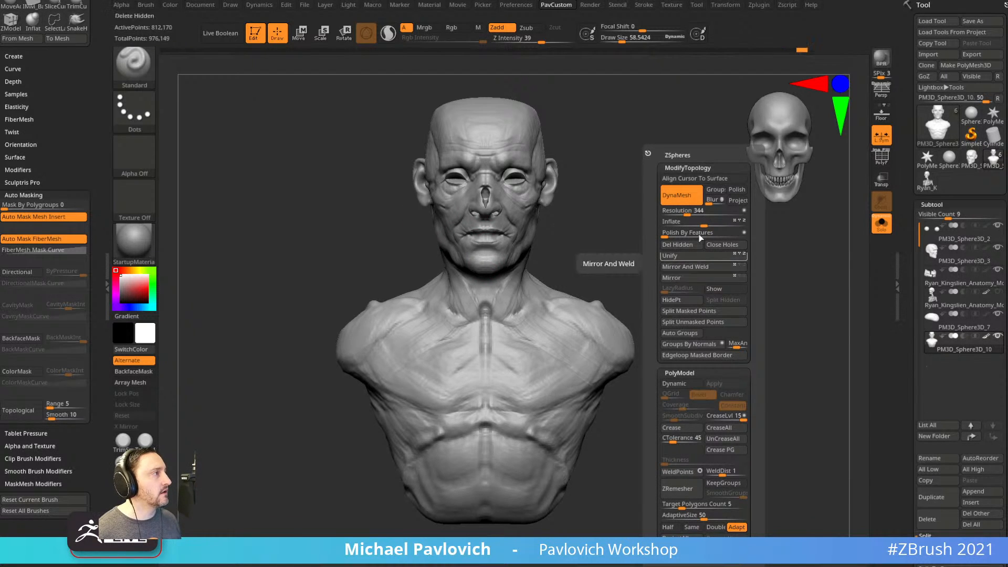
key(ctrl+z)
key(grave)
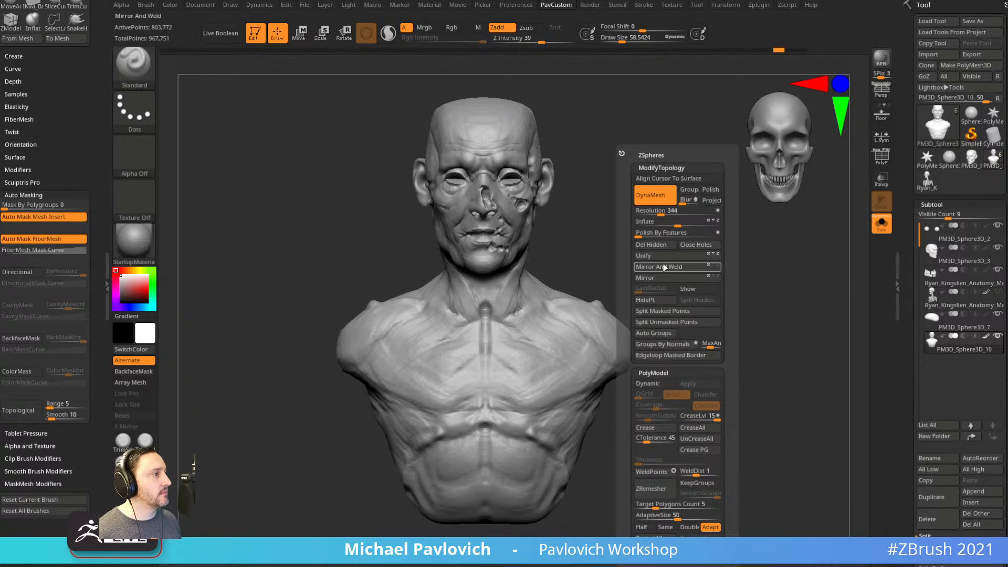
click(664, 272)
mouse_move(674, 254)
mouse_down()
mouse_move(567, 255)
mouse_move(674, 257)
mouse_up()
mouse_move(674, 257)
alt+mouse_down()
mouse_move(731, 353)
mouse_move(569, 291)
alt+mouse_up()
Sculpt the face with the Inflate brush and remesh the bust to even the surface.
key(4)
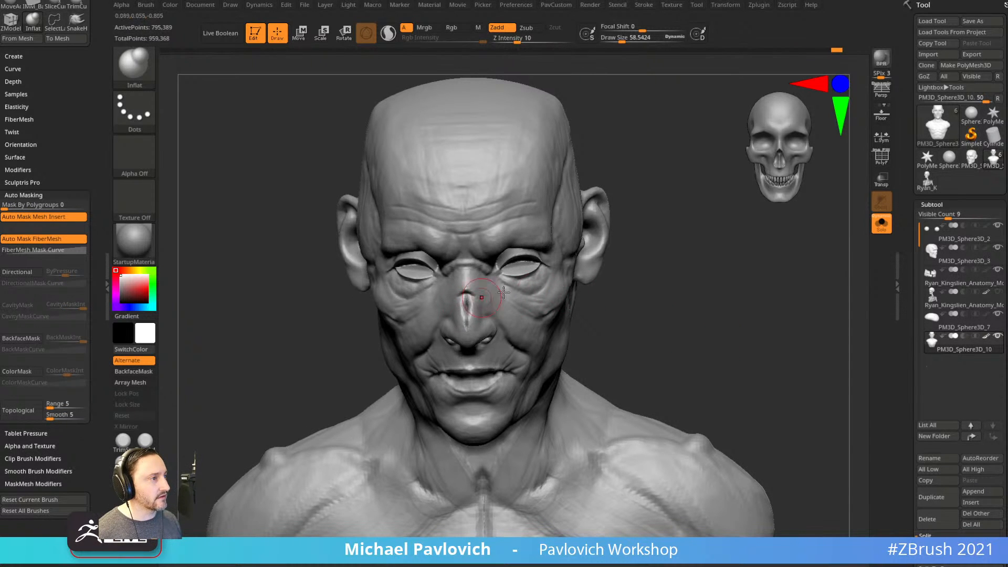
drag(619, 294, 672, 254)
ctrl+drag(670, 264, 693, 321)
drag(581, 222, 536, 286)
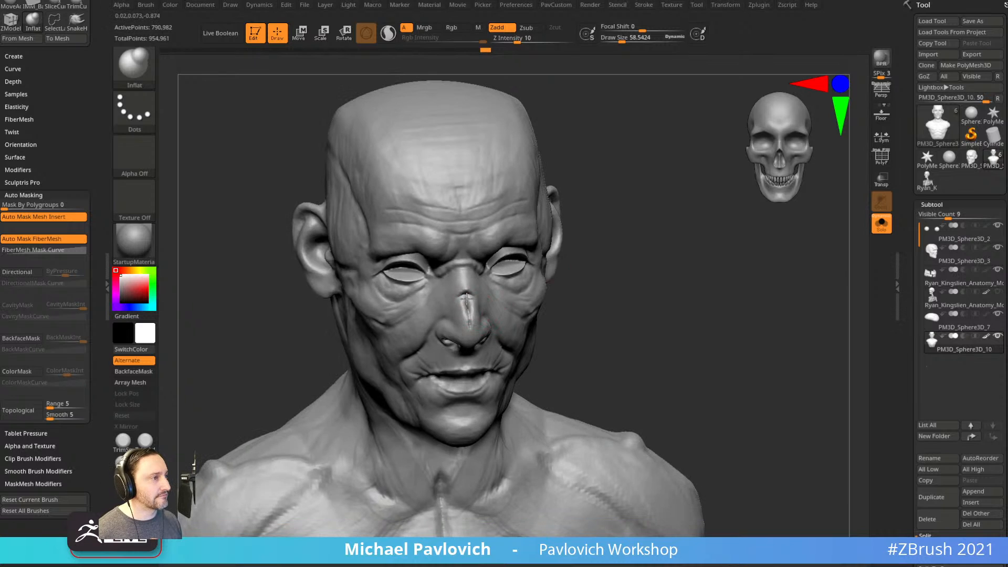
ctrl+drag(609, 229, 668, 238)
Mirror the bust once more, set the Standard brush to about 55, and scroll the Tool palette down.
key(5)
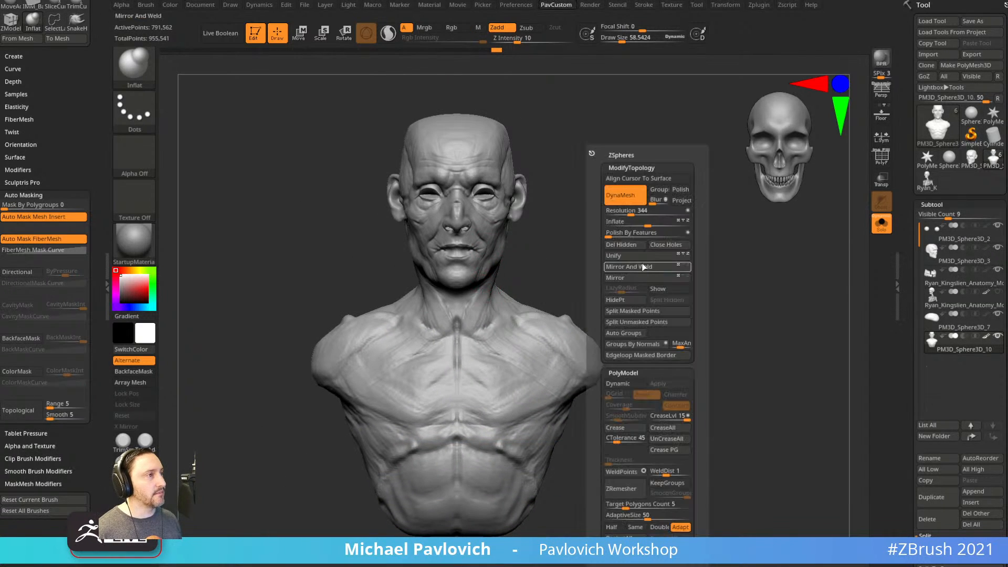
click(632, 270)
key(1)
mouse_move(672, 236)
mouse_down()
mouse_move(614, 238)
mouse_move(615, 251)
mouse_move(639, 259)
mouse_move(585, 244)
mouse_up()
key(s)
key(s)
click(625, 263)
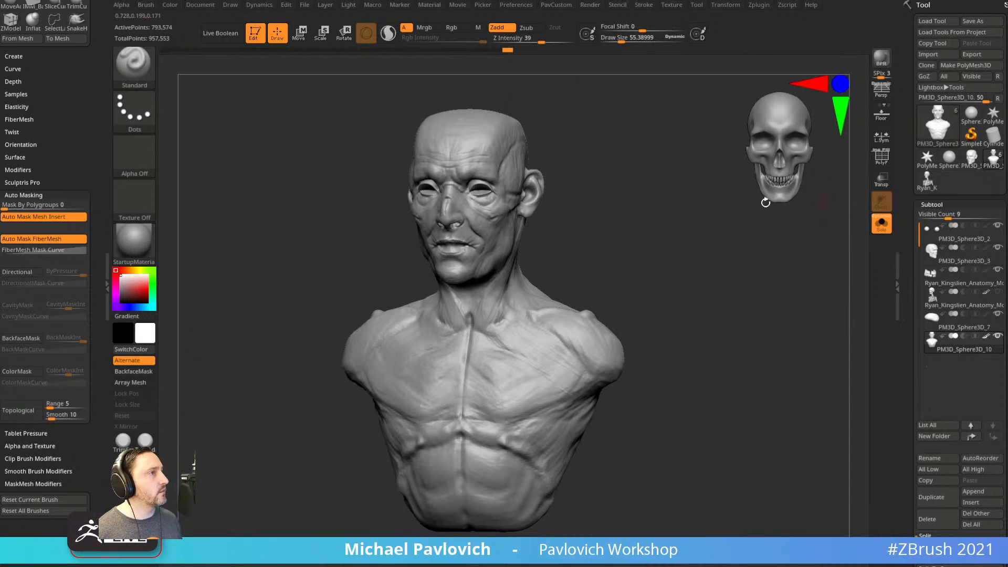
drag(709, 255, 716, 286)
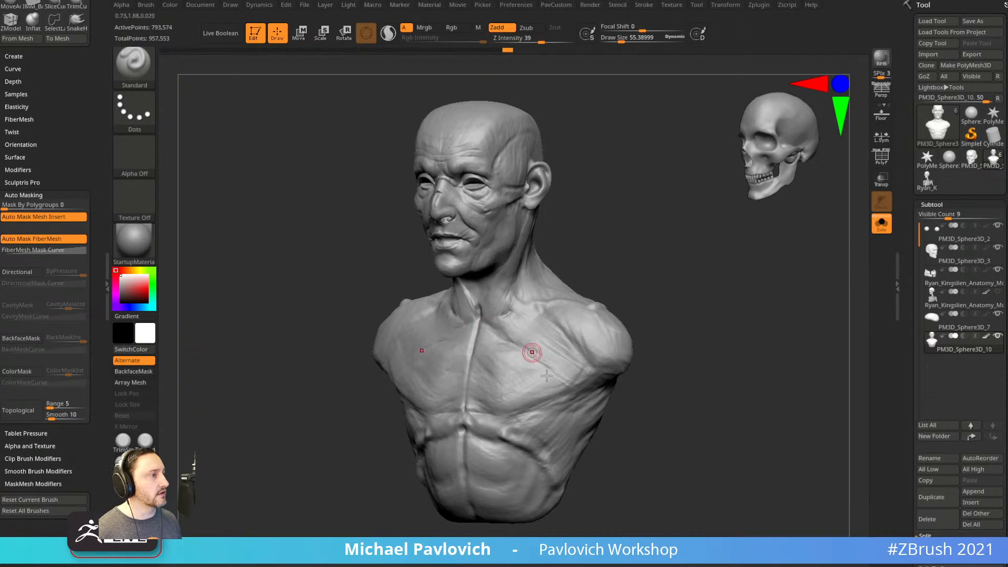
drag(738, 350, 629, 288)
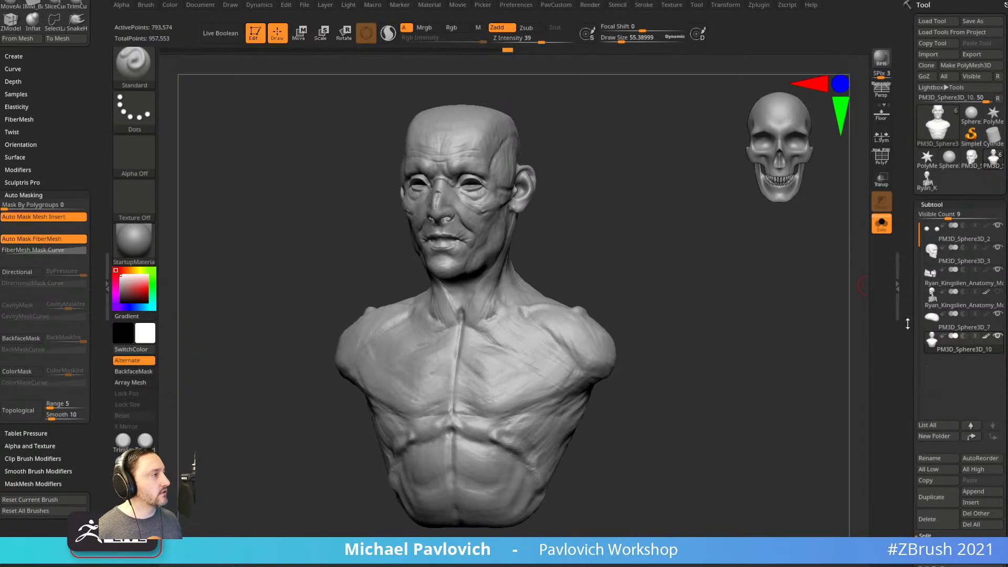
scroll(905, 318, down, 10)
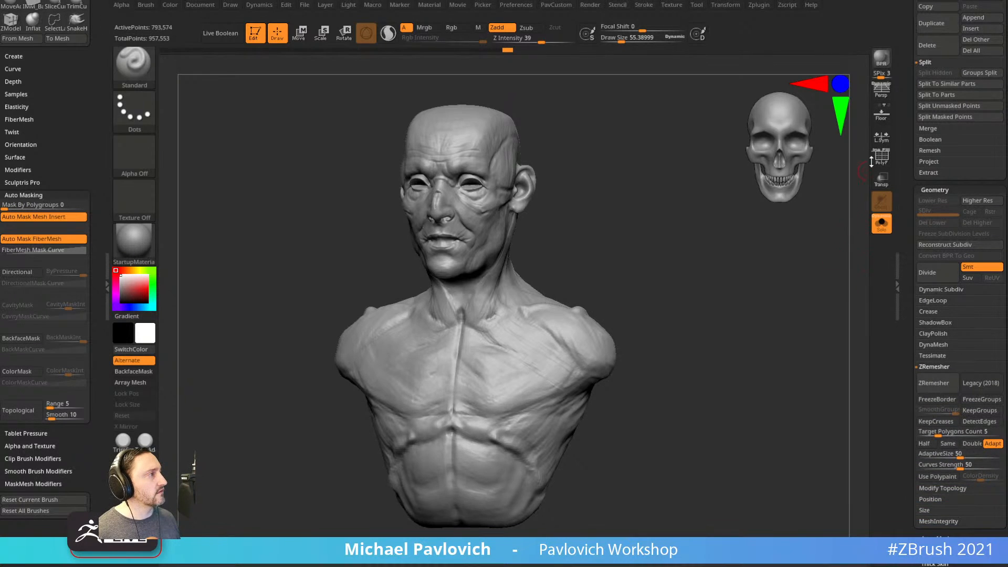
Check the head's polygroups with PolyF, select ClayBuildup, and toggle the head's solo view.
click(881, 157)
alt+drag(747, 223, 724, 285)
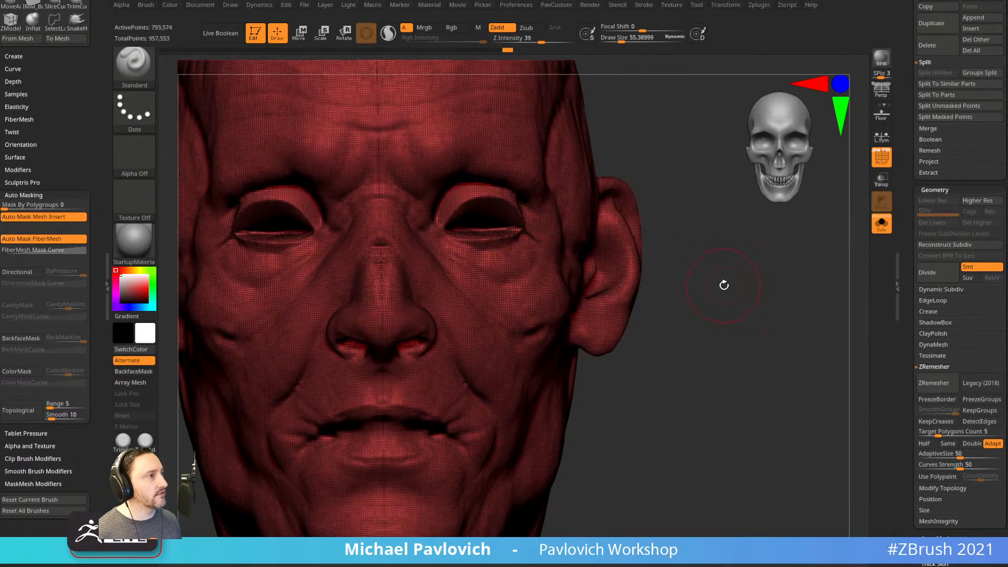
mouse_move(657, 191)
mouse_down()
mouse_move(653, 213)
mouse_move(646, 207)
mouse_move(659, 201)
mouse_up()
key(b)
key(c)
key(l)
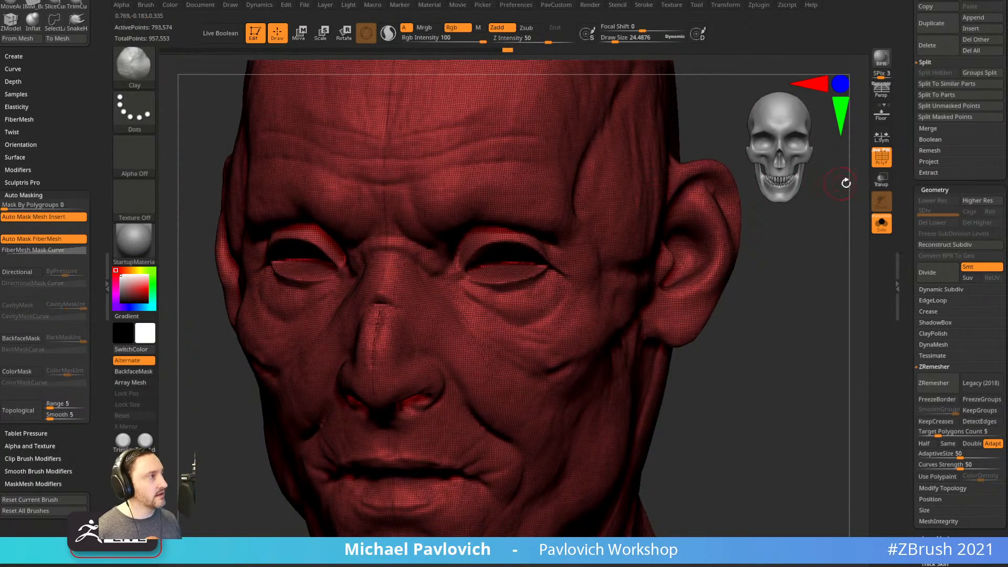
click(881, 224)
right_drag(604, 257, 625, 248)
click(881, 224)
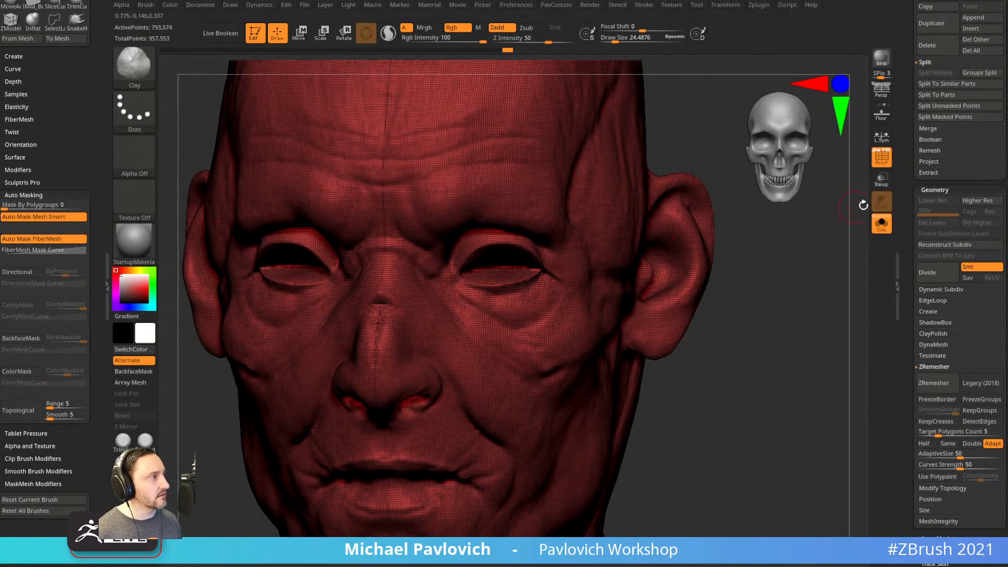
key(shift+f)
Build up the lower eyelids with a clay brush of about 44, then DynaMesh.
key(s)
mouse_move(487, 267)
mouse_down()
mouse_move(519, 262)
mouse_move(491, 269)
mouse_up()
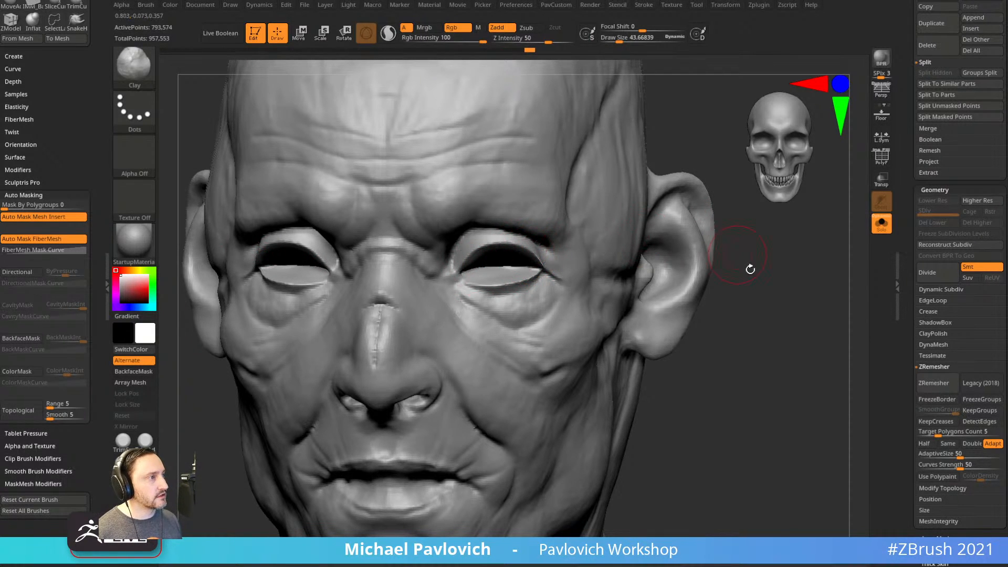
drag(738, 255, 677, 236)
mouse_move(465, 295)
mouse_down()
mouse_move(520, 283)
mouse_move(462, 296)
mouse_up()
mouse_move(462, 295)
mouse_down()
mouse_move(481, 279)
mouse_move(496, 282)
mouse_up()
ctrl+drag(792, 275, 815, 315)
mouse_move(762, 267)
mouse_down()
mouse_move(802, 268)
mouse_move(754, 269)
mouse_up()
Shrink the brush to about 11, then bring the YouTube channel window up and open its search.
key(s)
drag(479, 321, 462, 321)
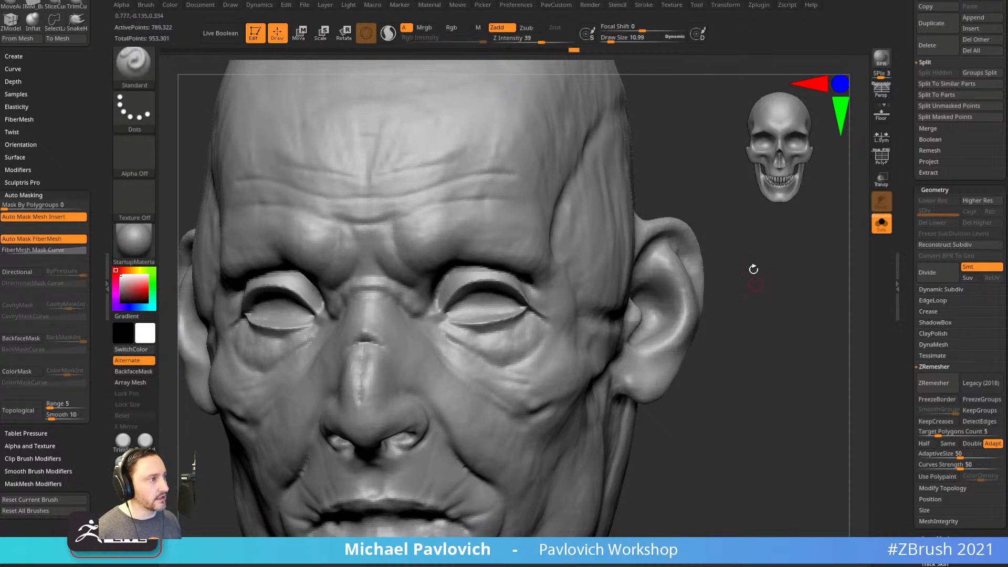
drag(693, 284, 456, 296)
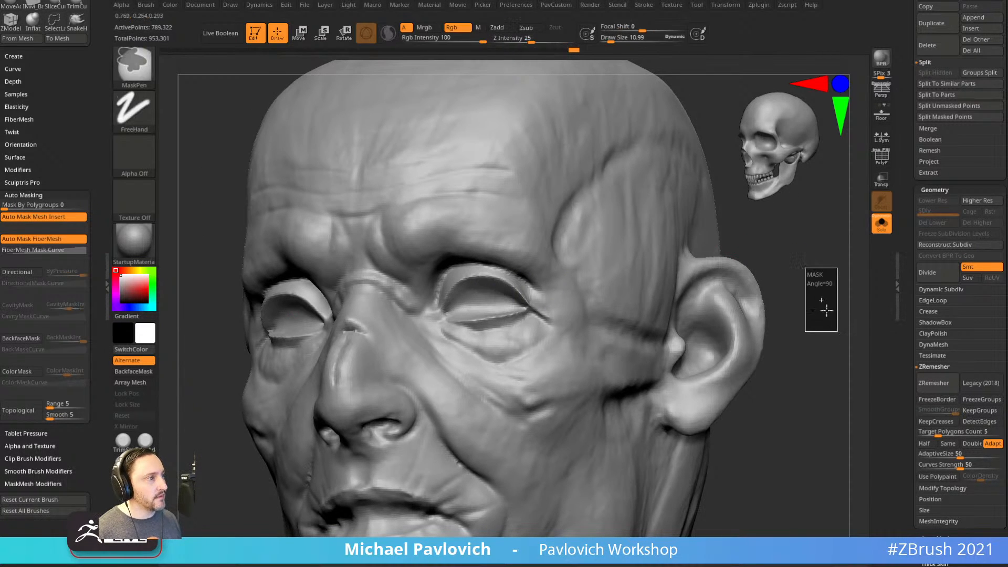
shift+drag(777, 275, 843, 265)
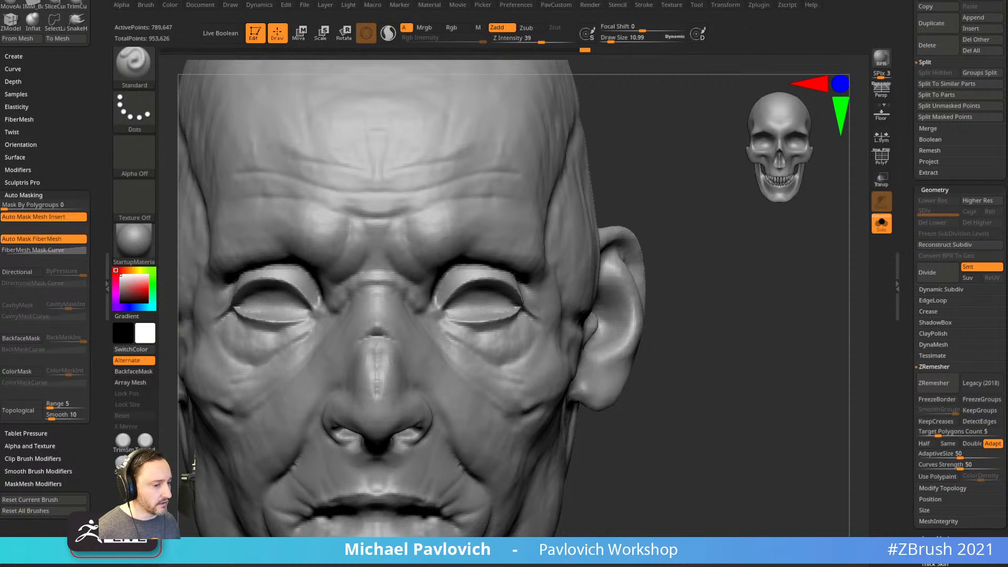
drag(620, 565, 727, 61)
click(593, 298)
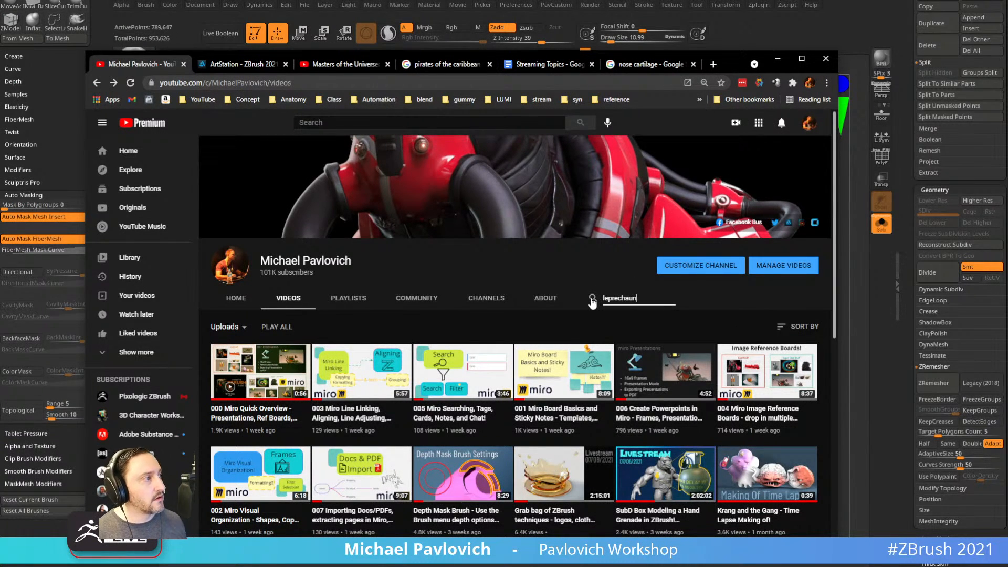
Open the Leprechaun livestream, pause it near 1:02:50 on the polygrouped head, then minimise Chrome.
key(Return)
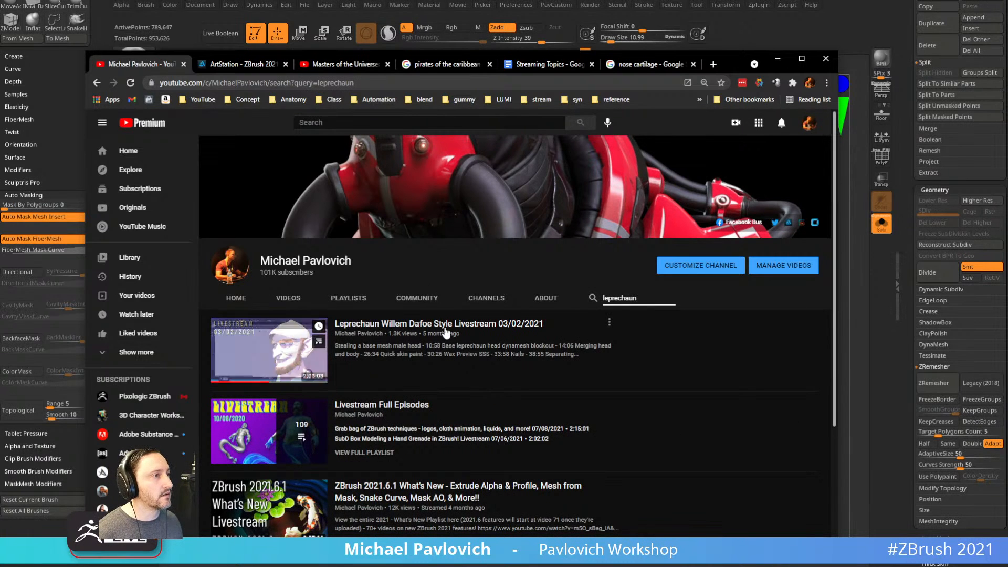
click(446, 330)
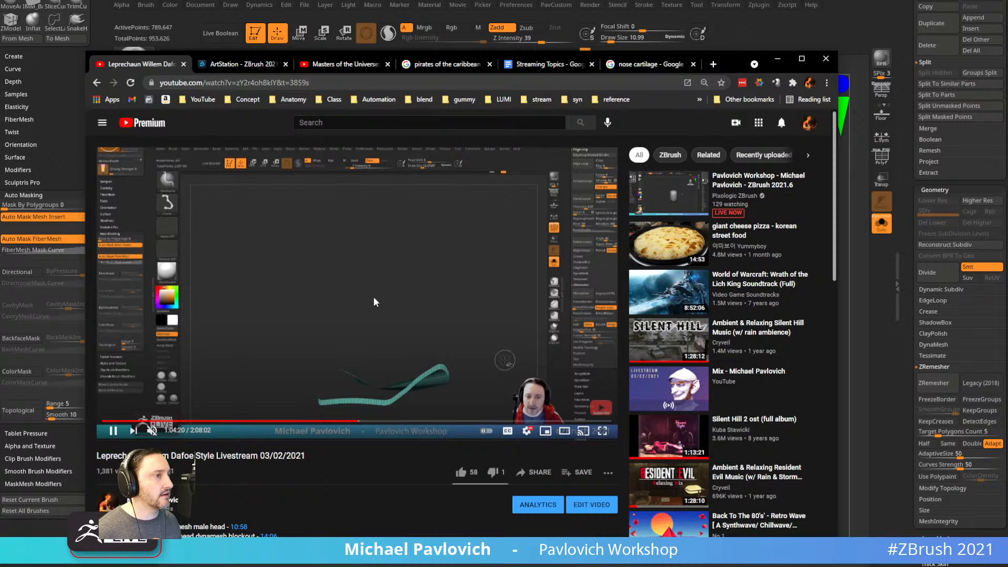
click(352, 421)
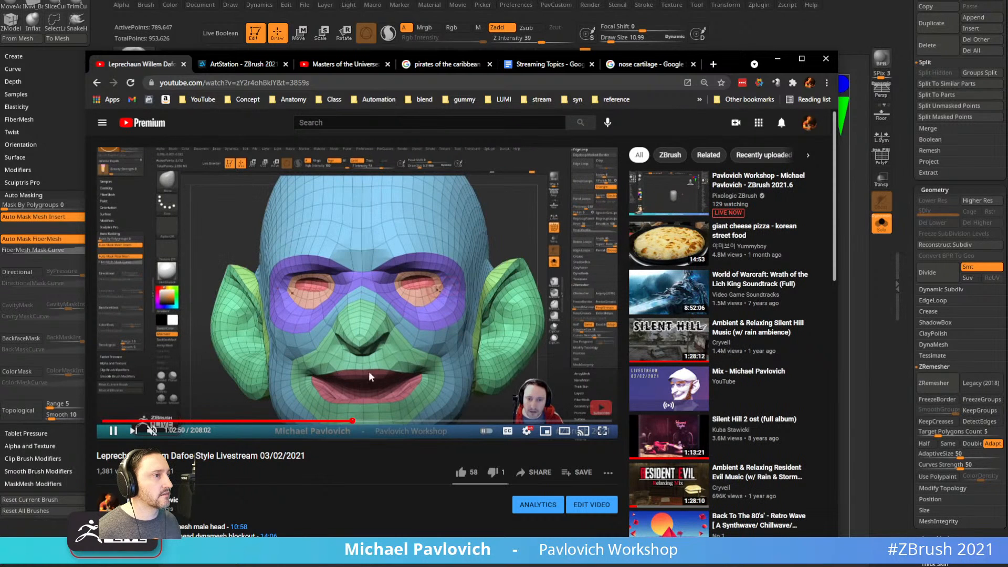
click(113, 431)
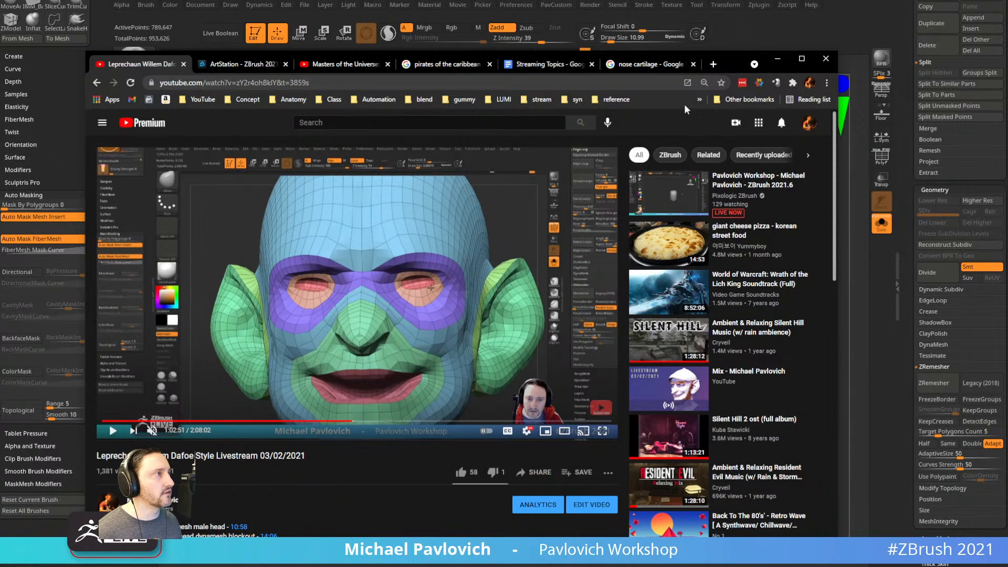
click(778, 59)
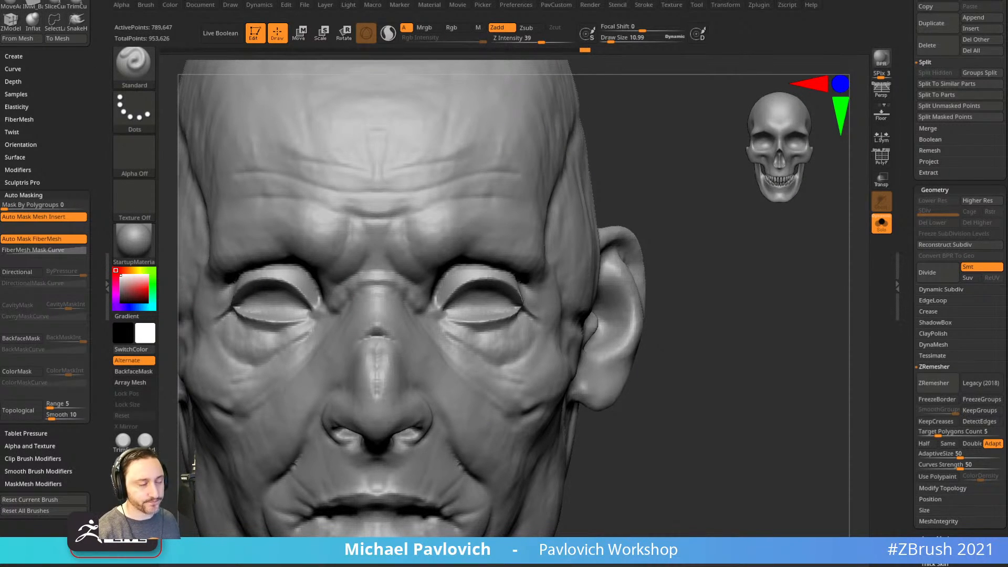
Show polygroup colours with PolyF and apply the SkinShade4 material to the head.
mouse_move(710, 250)
mouse_down()
mouse_move(732, 286)
mouse_move(783, 241)
mouse_up()
click(882, 157)
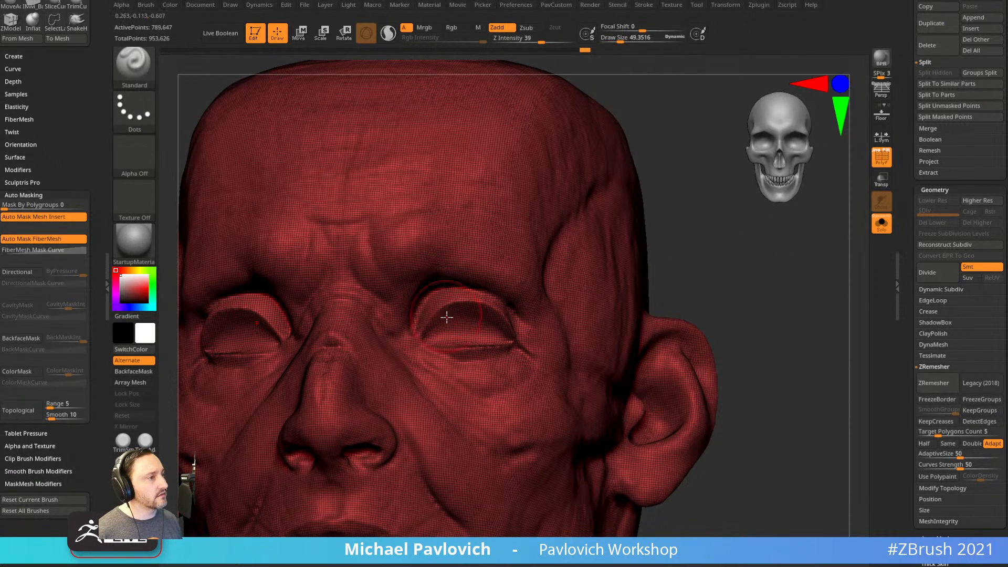
key(ctrl)
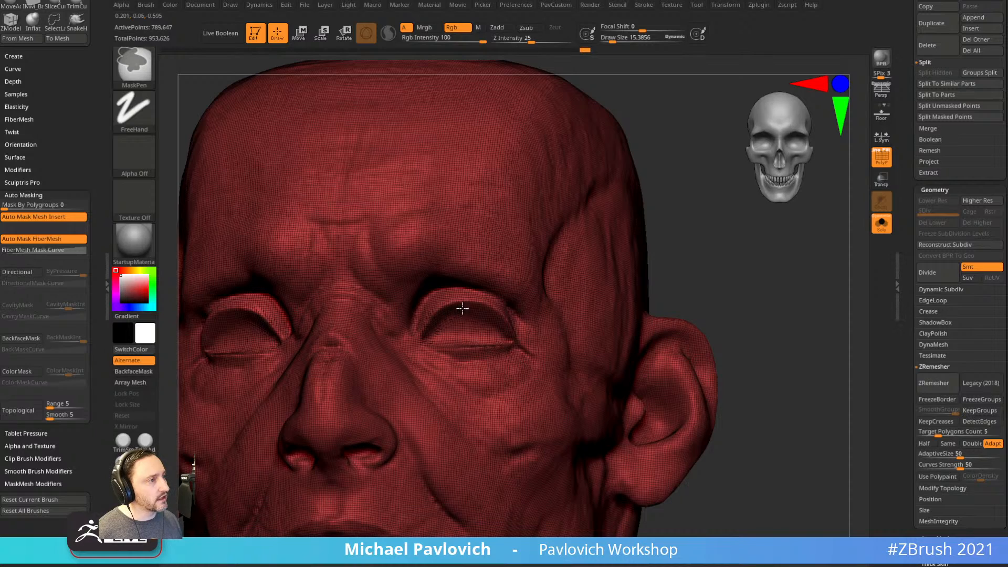
alt+drag(724, 252, 736, 279)
click(877, 151)
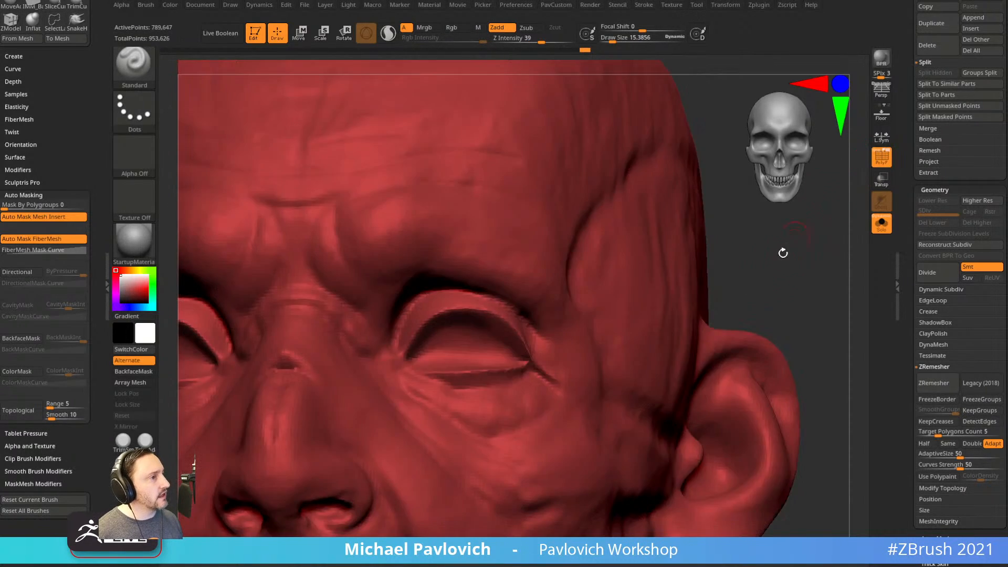
drag(800, 231, 702, 238)
click(135, 241)
click(723, 440)
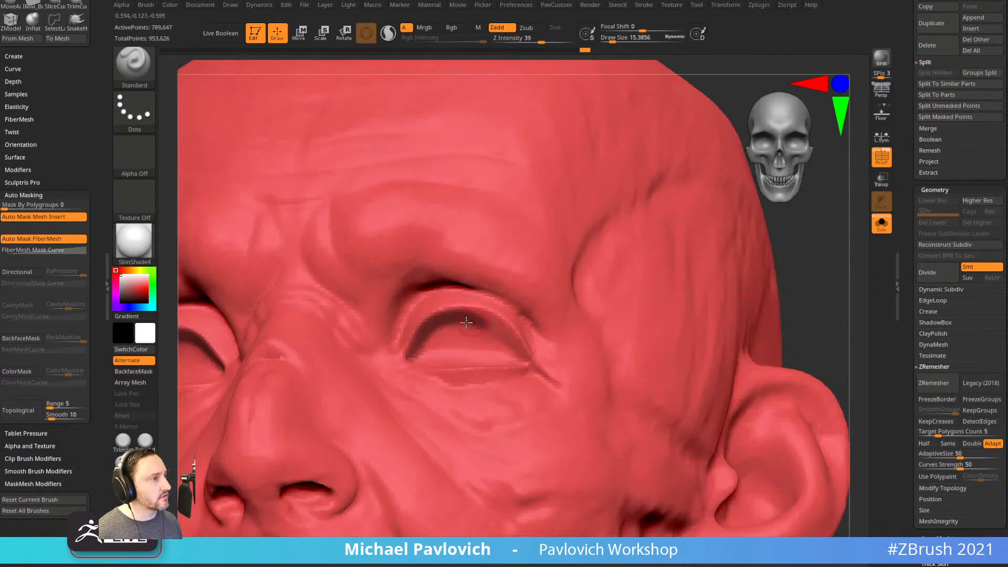
Mask the upper and lower eyelids and the eye openings, then turn the mask into a new polygroup.
key(ctrl)
ctrl+drag(472, 319, 519, 354)
drag(803, 221, 822, 260)
ctrl+drag(414, 353, 439, 362)
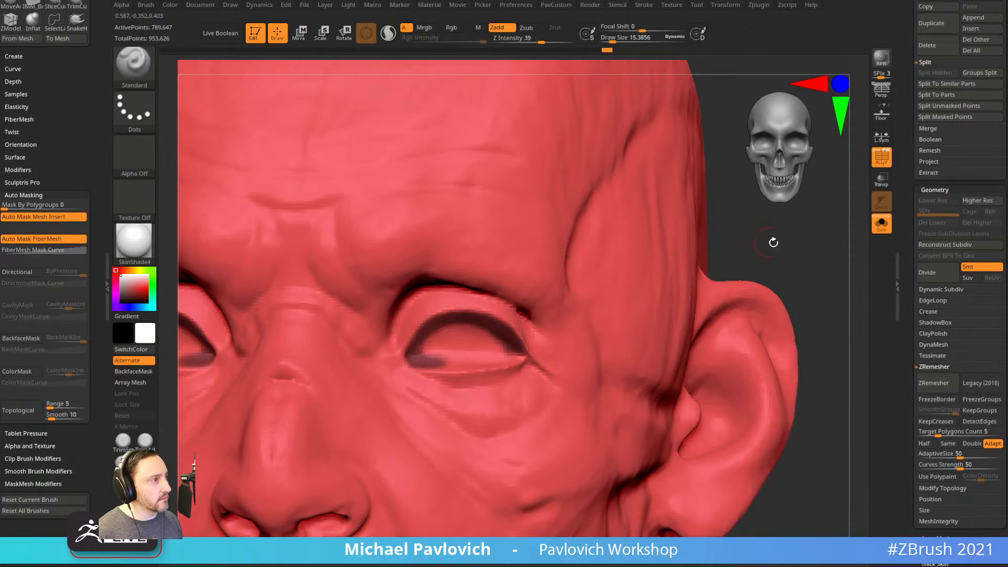
drag(767, 241, 735, 252)
ctrl+drag(427, 355, 496, 369)
key(ctrl+z)
ctrl+drag(435, 366, 514, 352)
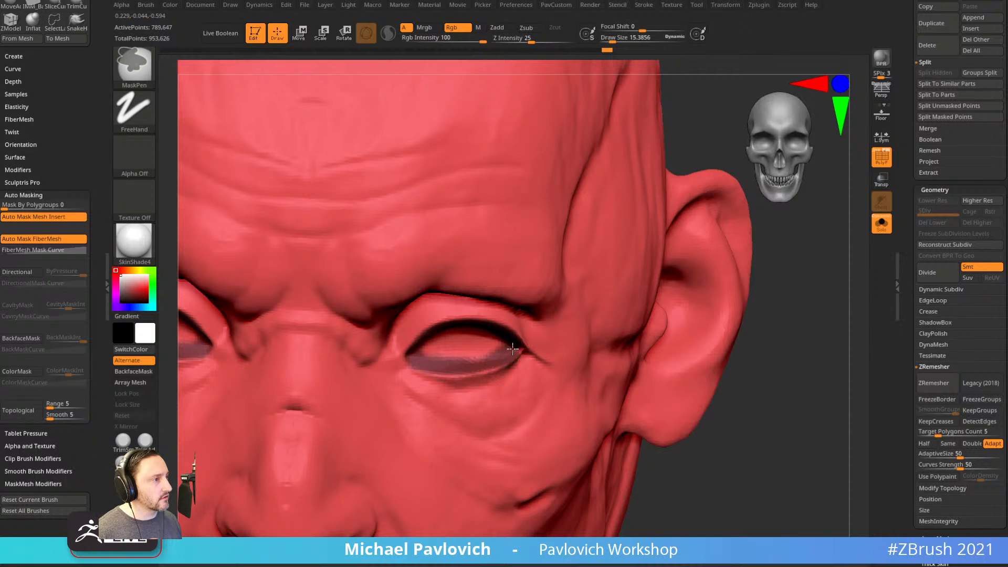
drag(804, 294, 762, 268)
ctrl+drag(527, 367, 504, 376)
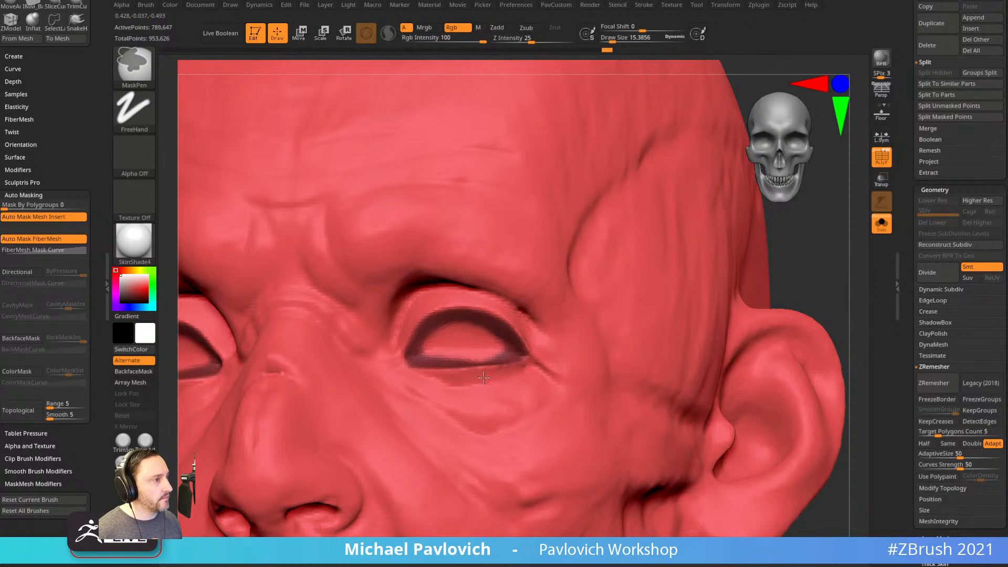
ctrl+drag(423, 344, 464, 345)
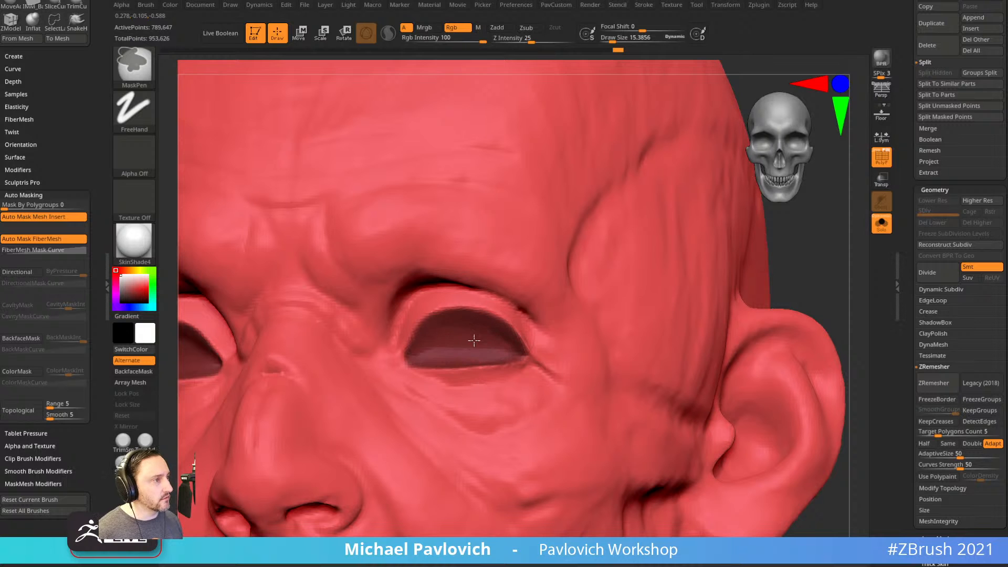
key(ctrl+w)
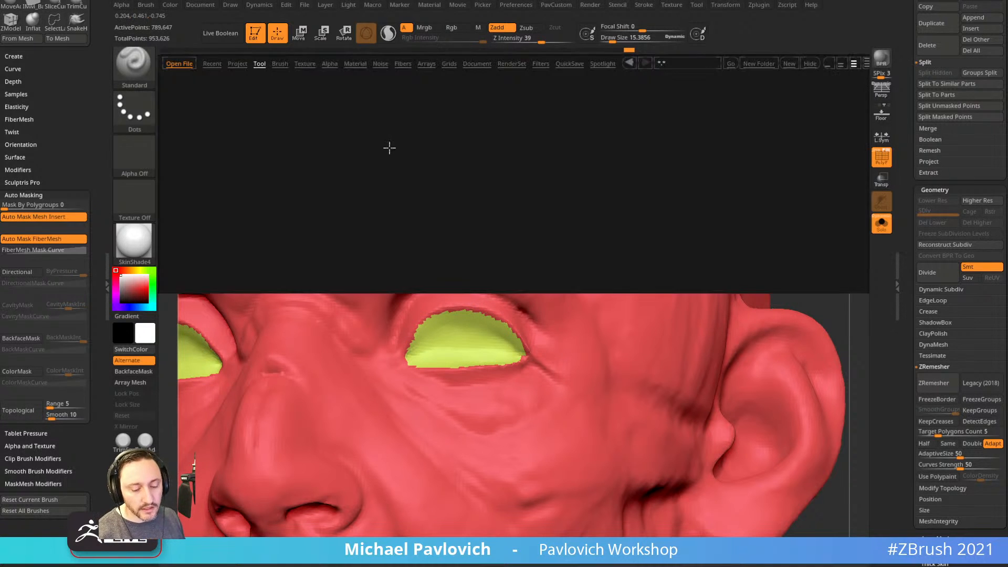
Load Smooth Groups.ZBP from LightBox's Brush > Smooth folder and dismiss its note.
click(280, 63)
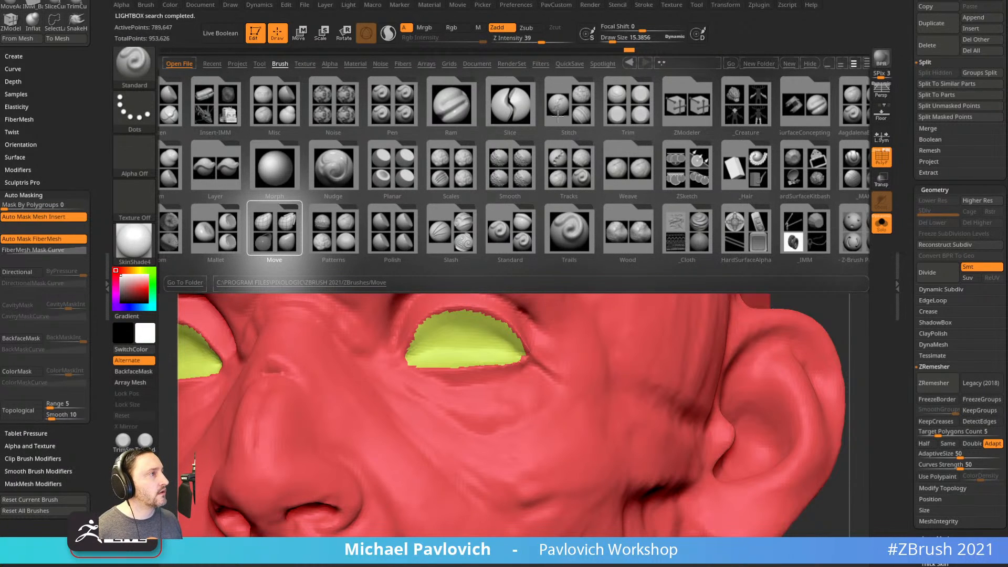
click(513, 180)
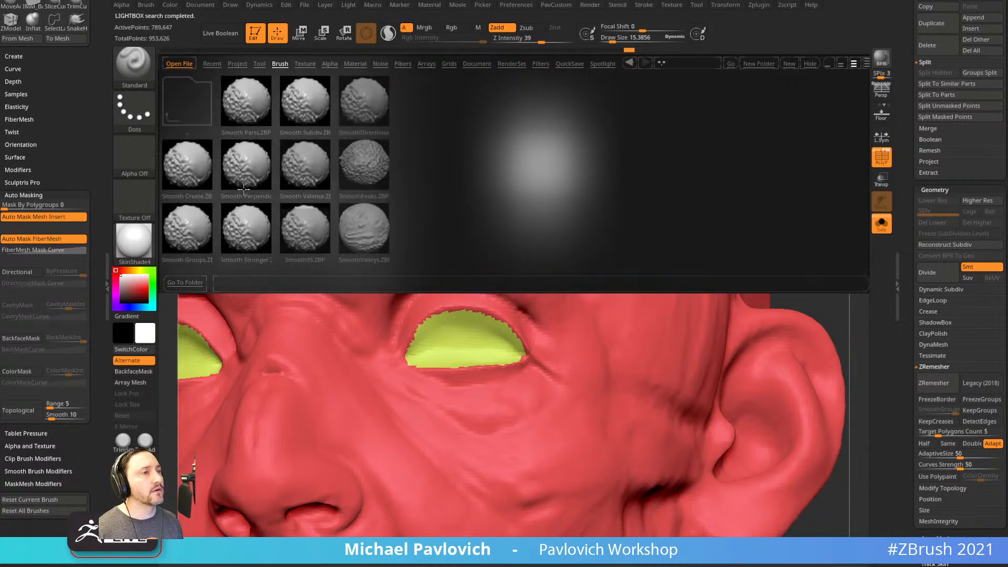
double_click(193, 231)
click(170, 256)
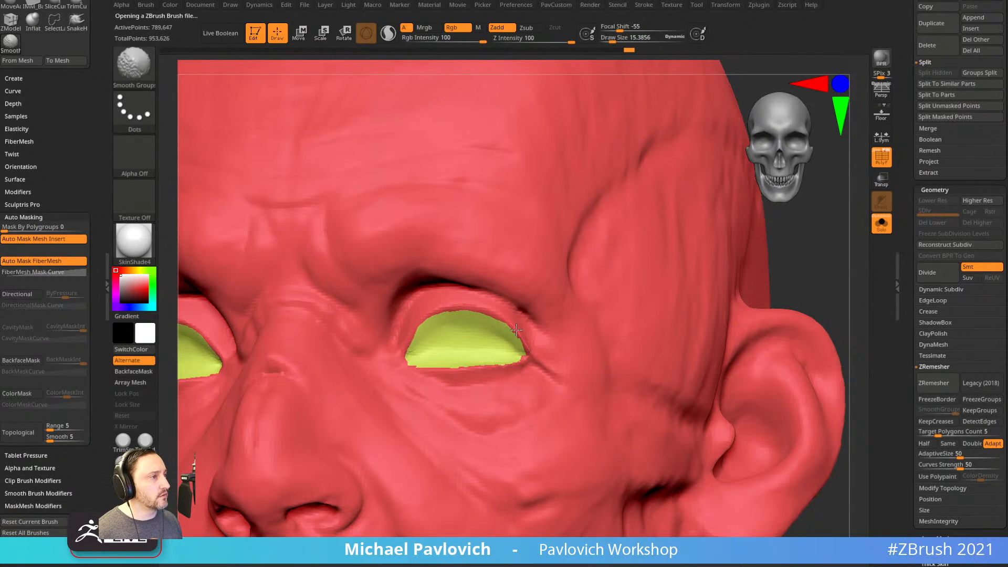
Smooth the upper and outer eyelid polygroup borders.
shift+drag(451, 312, 409, 344)
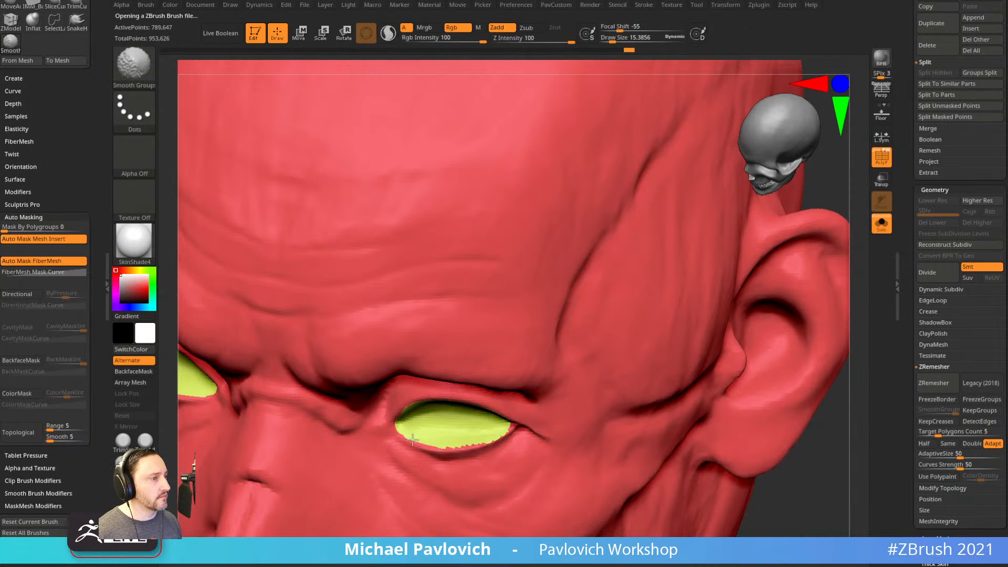
right_drag(503, 436, 542, 310)
shift+drag(484, 451, 497, 444)
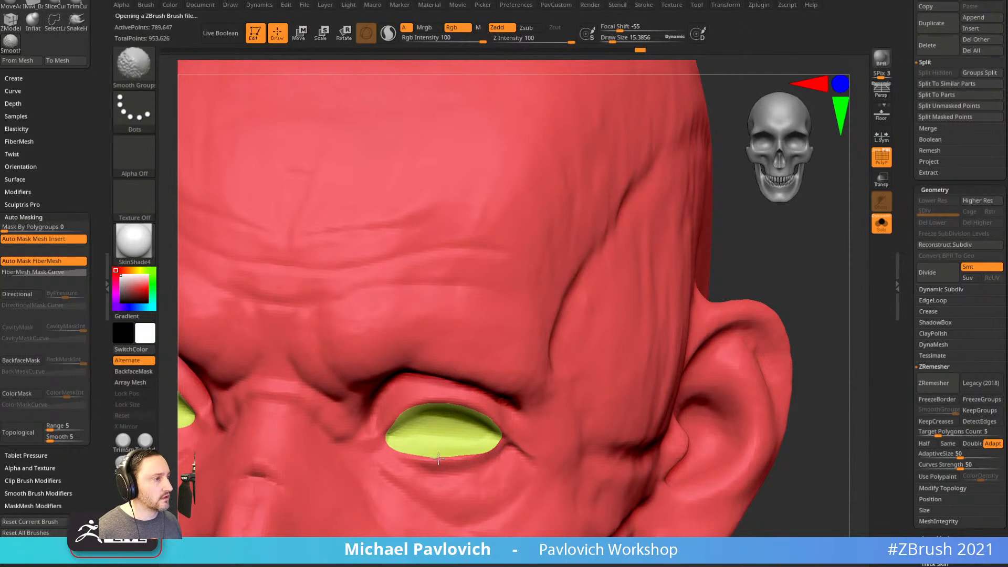
mouse_move(813, 331)
alt+mouse_down()
mouse_move(745, 320)
mouse_move(783, 333)
mouse_move(832, 322)
mouse_move(766, 326)
mouse_move(749, 294)
alt+mouse_up()
Make masking fully respect polygroup borders and set the brush size to about 21.
ctrl+drag(37, 229, 95, 225)
shift+drag(790, 339, 836, 343)
mouse_move(780, 361)
alt+mouse_down()
mouse_move(783, 327)
mouse_move(779, 336)
mouse_move(813, 313)
mouse_move(795, 324)
mouse_move(727, 254)
mouse_move(464, 311)
mouse_move(462, 328)
mouse_move(534, 307)
mouse_move(563, 335)
mouse_move(496, 349)
mouse_move(453, 337)
mouse_move(545, 307)
alt+mouse_up()
key(s)
mouse_move(804, 252)
alt+mouse_down()
mouse_move(792, 288)
mouse_move(785, 231)
alt+mouse_up()
key([)
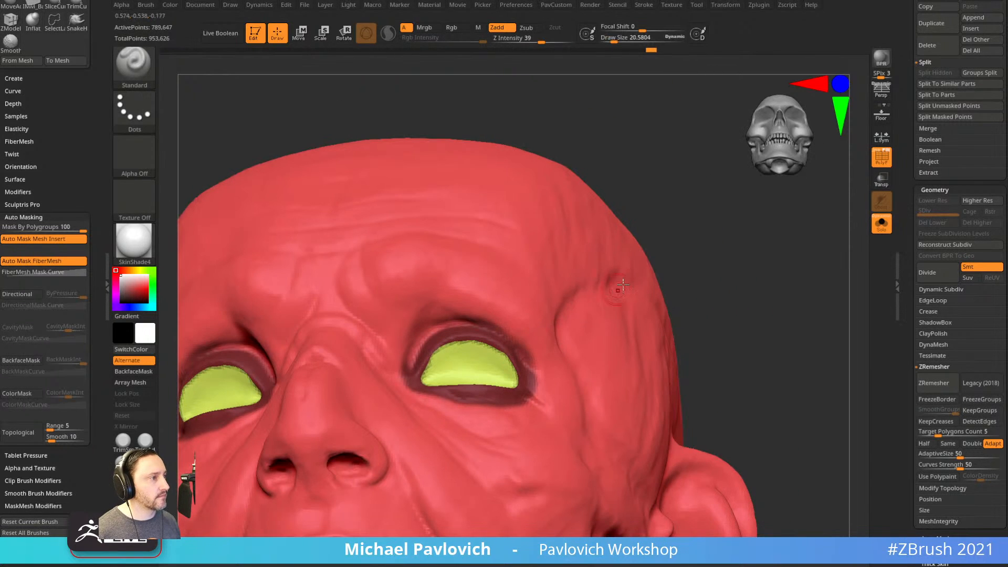
Mask rings above, below and at the inner corners of both eyes and group them.
ctrl+drag(460, 311, 461, 307)
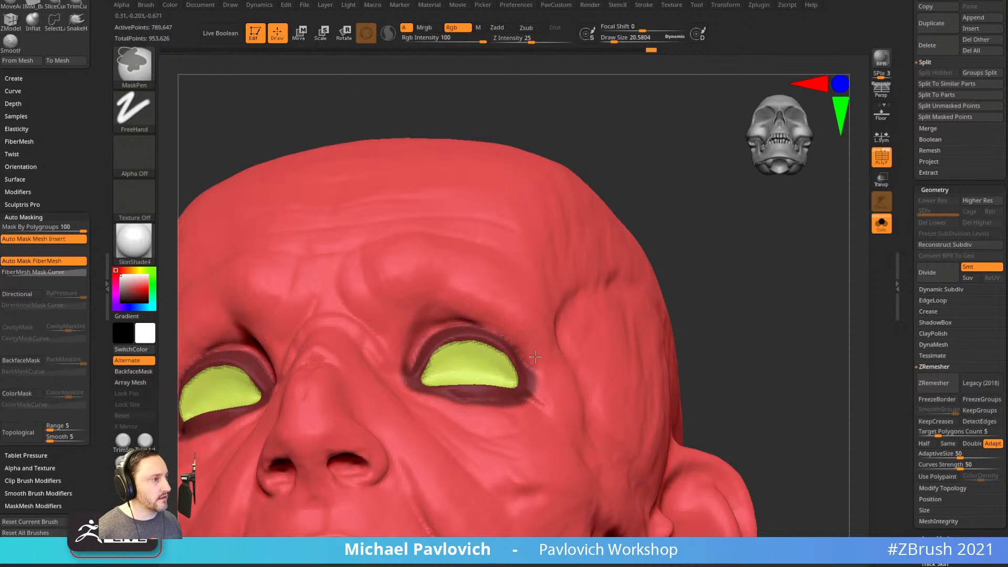
drag(711, 277, 693, 325)
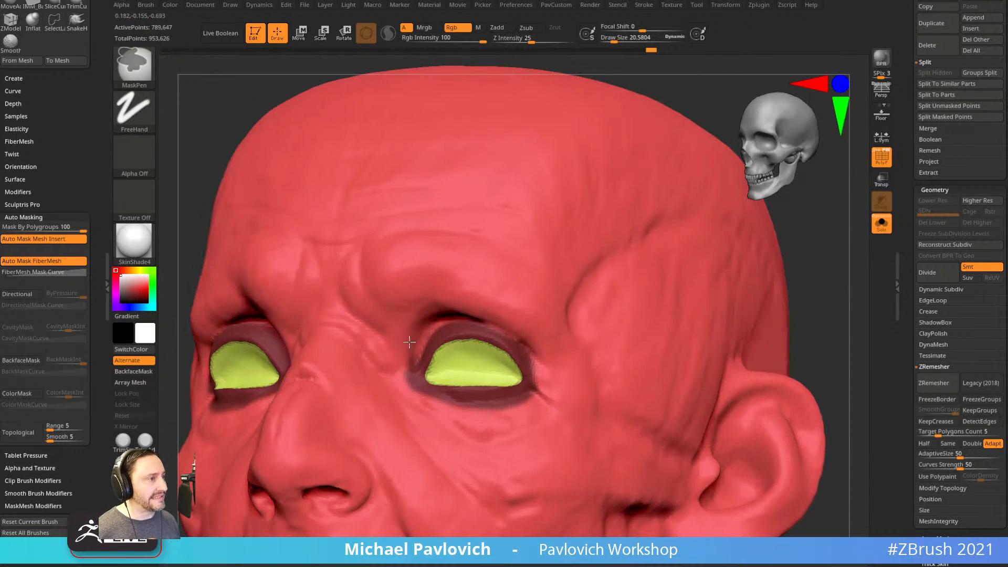
shift+drag(801, 272, 823, 274)
ctrl+alt+drag(428, 391, 467, 393)
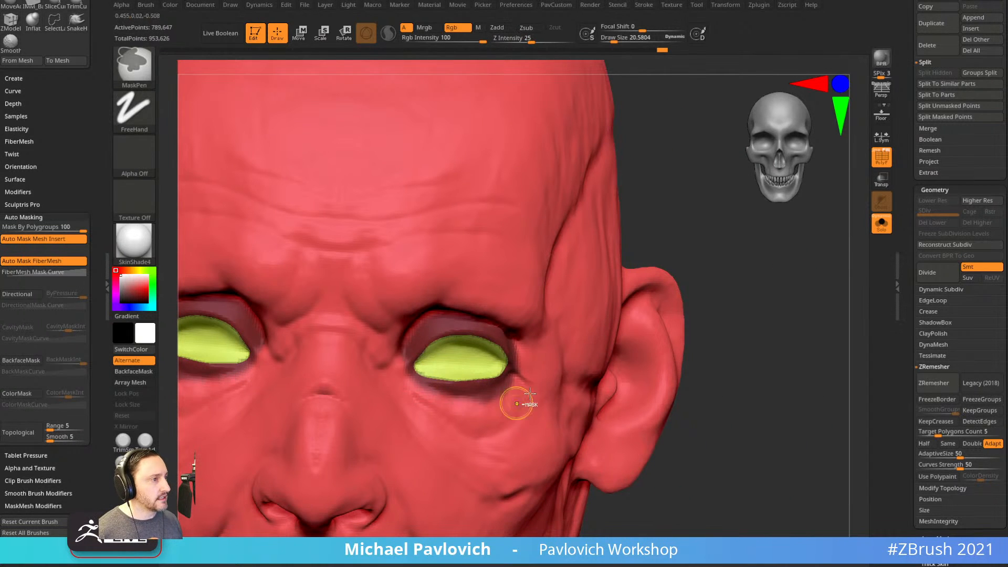
ctrl+drag(402, 367, 540, 365)
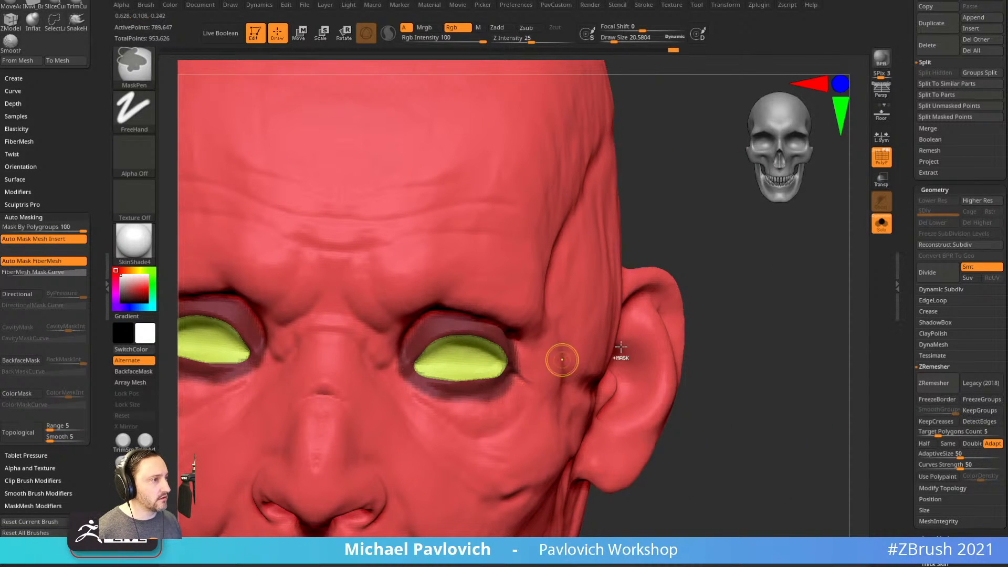
key(ctrl+w)
drag(772, 288, 727, 292)
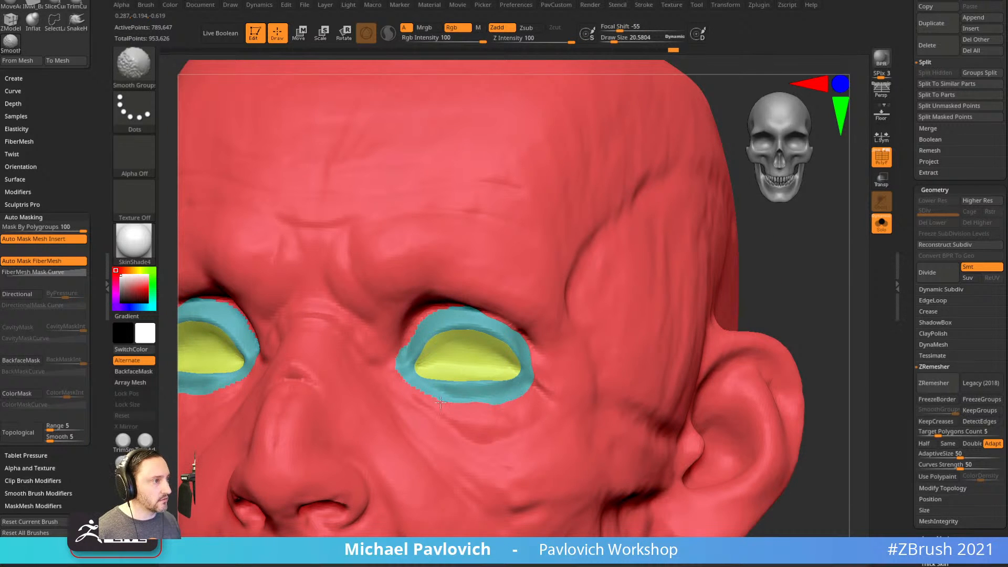
Mask the lower ear and the notch below it from several angles.
mouse_move(791, 315)
alt+mouse_down()
mouse_move(792, 281)
mouse_move(770, 308)
mouse_move(776, 322)
mouse_move(697, 341)
mouse_move(701, 300)
alt+mouse_up()
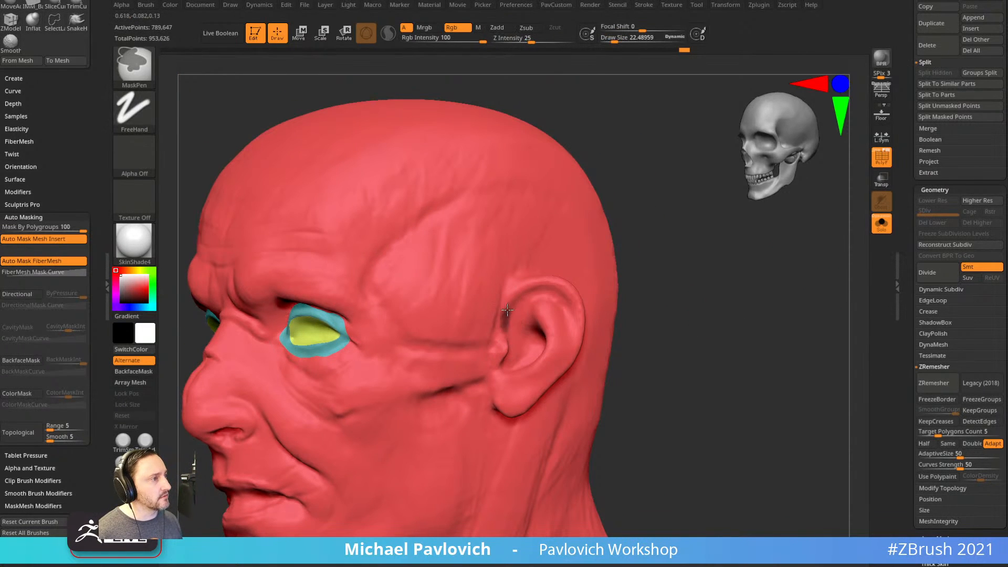
drag(651, 295, 691, 288)
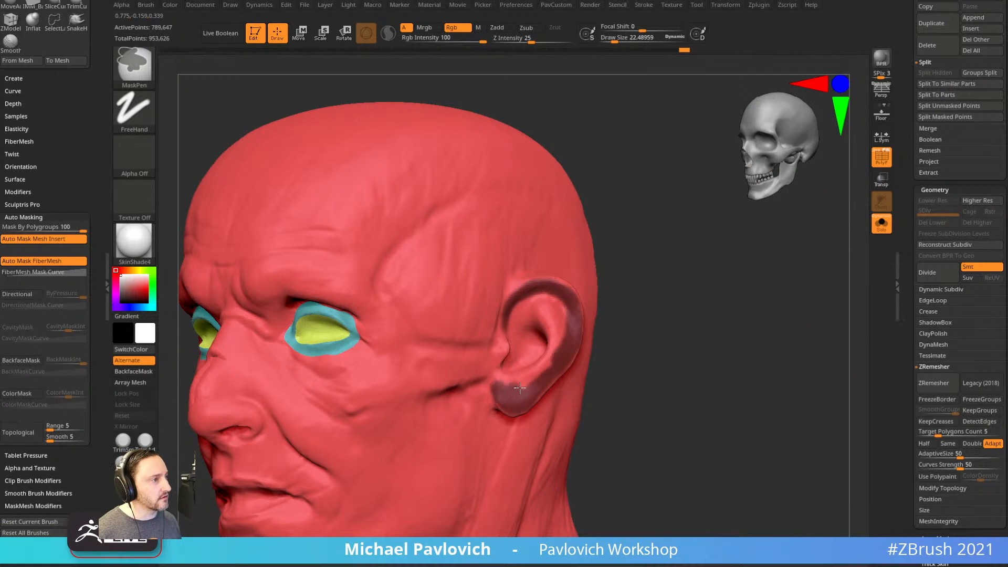
ctrl+drag(558, 355, 527, 378)
alt+drag(688, 298, 633, 324)
drag(591, 294, 662, 302)
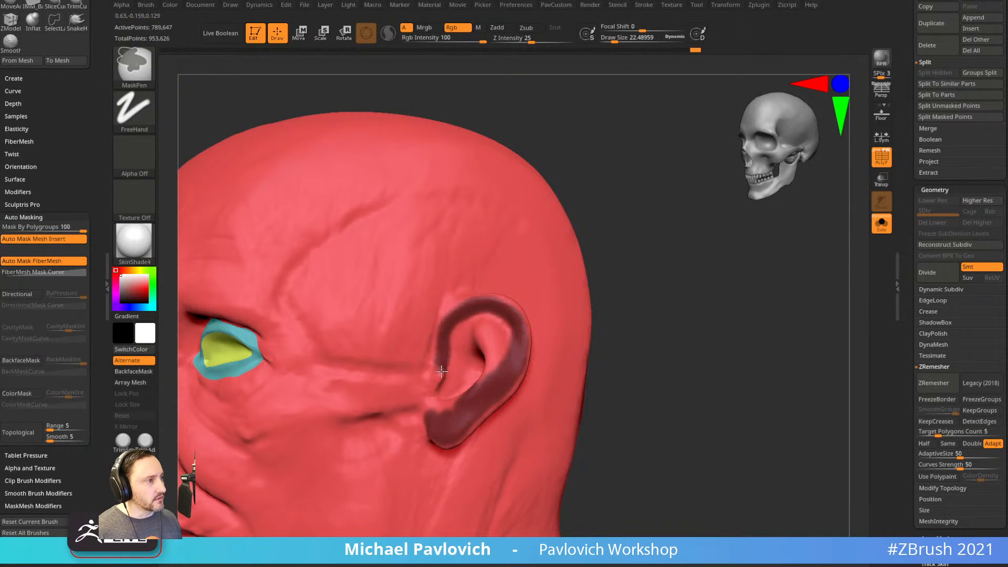
ctrl+drag(435, 404, 452, 399)
drag(623, 304, 680, 296)
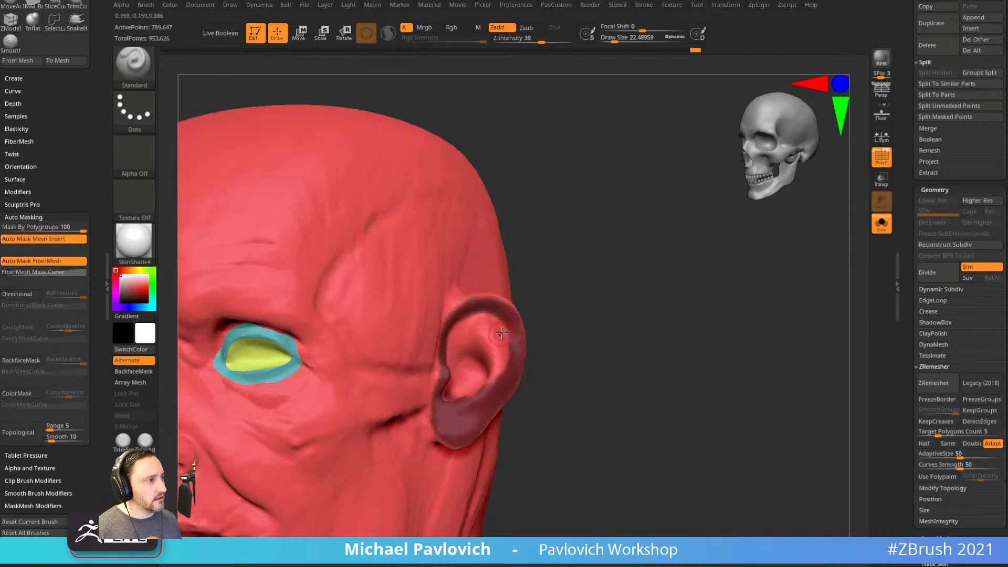
mouse_move(532, 329)
mouse_down()
mouse_move(545, 326)
mouse_move(505, 333)
mouse_move(479, 393)
mouse_up()
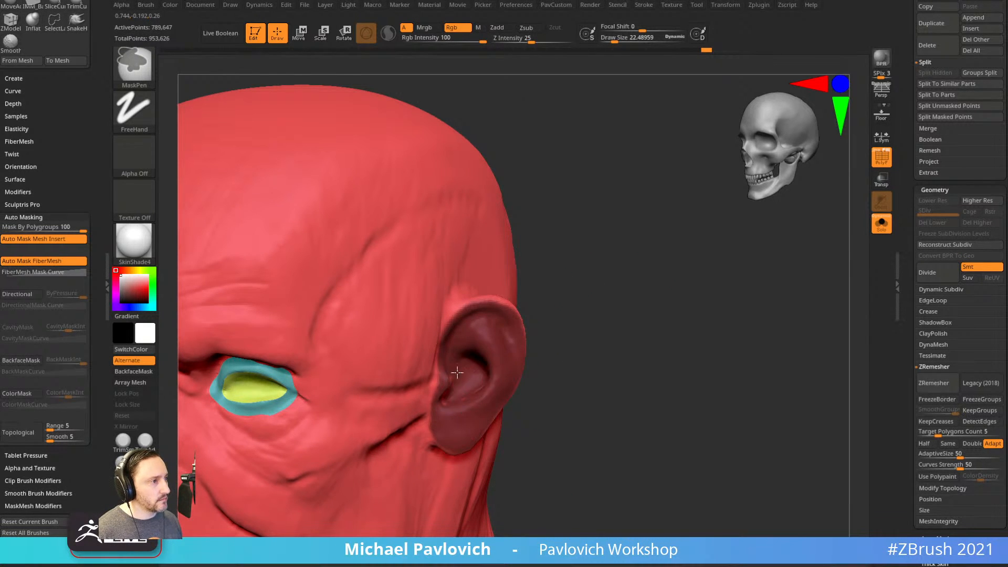
right_drag(495, 376, 637, 279)
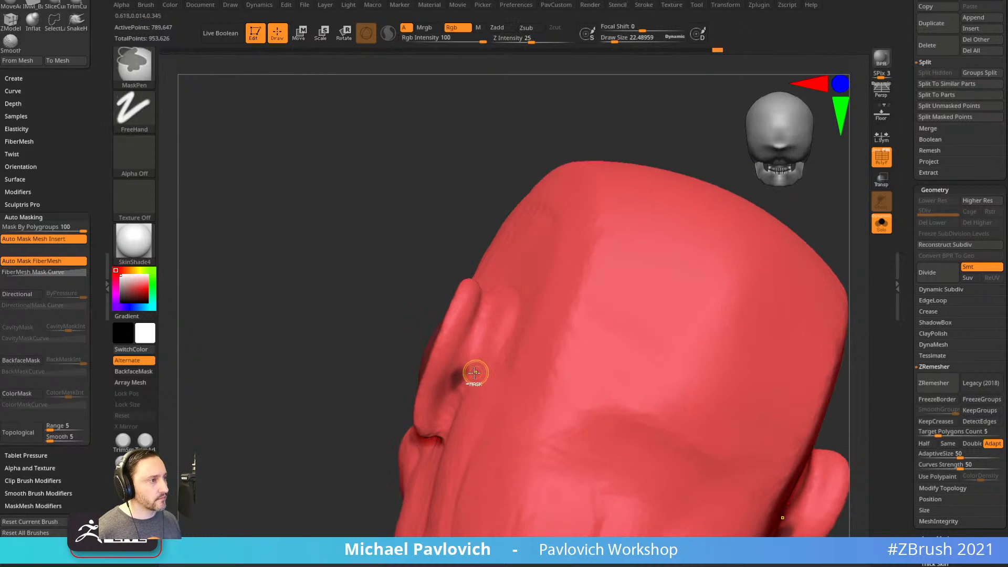
right_drag(406, 365, 587, 372)
Enable BackfaceMask and finish masking over the whole ear.
key(ctrl)
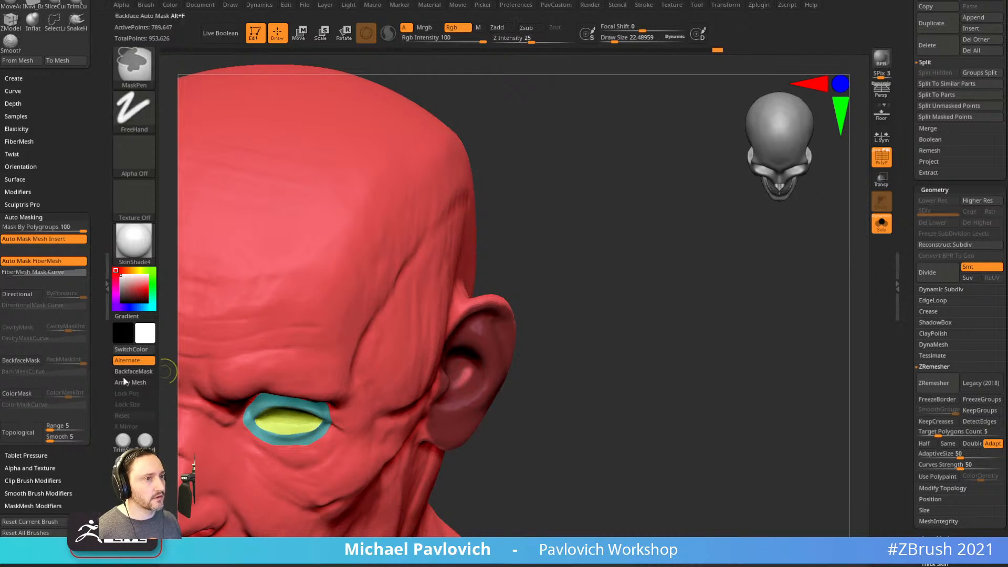
click(21, 360)
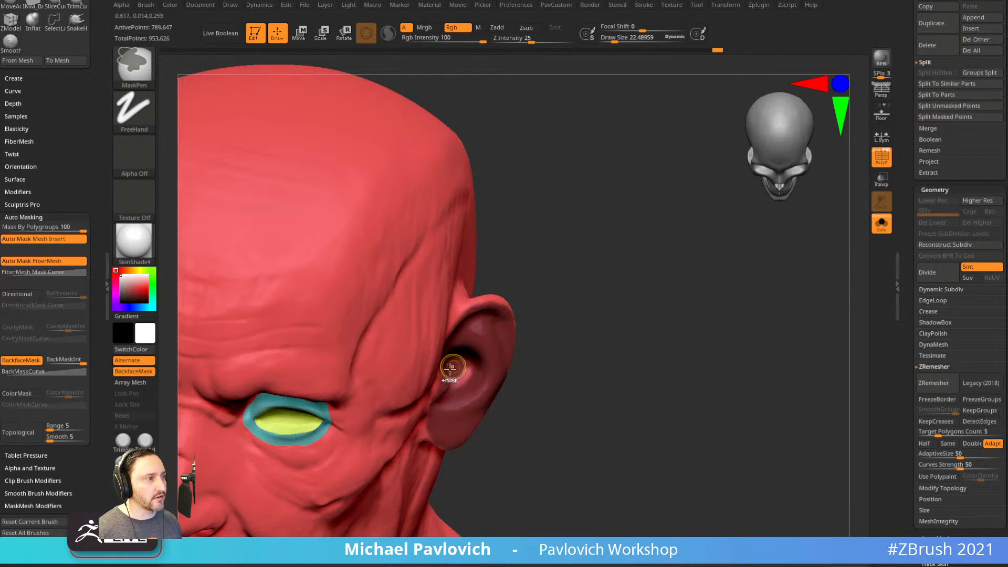
ctrl+drag(460, 386, 466, 379)
mouse_move(575, 349)
right_down()
mouse_move(413, 338)
mouse_move(579, 330)
mouse_move(441, 357)
right_up()
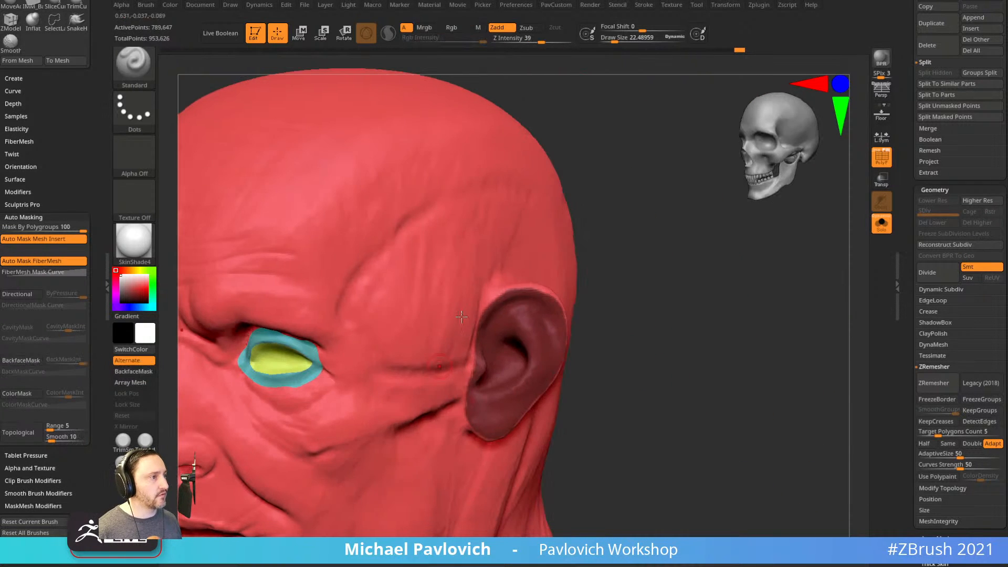
right_drag(707, 358, 648, 316)
Turn the masked ear into its own polygroup and smooth its borders with Smooth Groups.
key(ctrl+w)
key(shift)
shift+drag(561, 306, 583, 331)
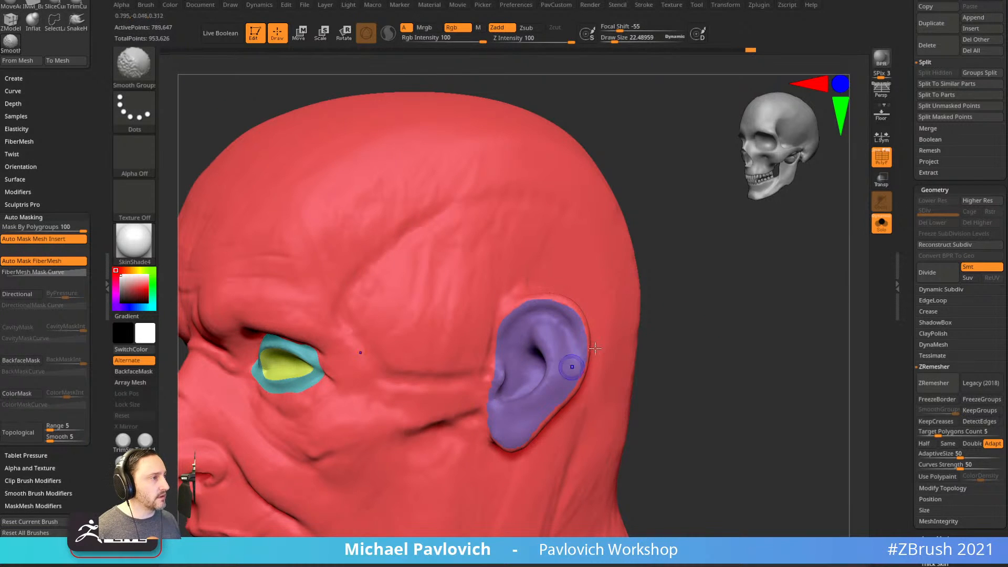
shift+drag(499, 361, 486, 416)
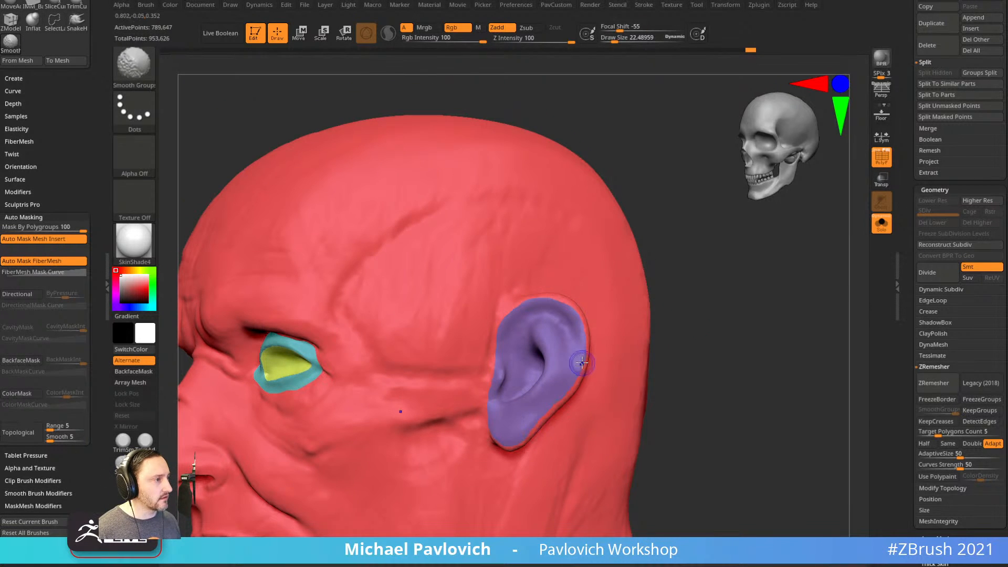
mouse_move(574, 327)
shift+mouse_down()
mouse_move(584, 317)
mouse_move(558, 392)
shift+mouse_up()
ctrl+right_drag(588, 387, 597, 332)
shift+drag(563, 307, 581, 346)
mouse_move(799, 344)
mouse_down()
mouse_move(761, 357)
mouse_move(743, 330)
mouse_move(746, 301)
mouse_move(734, 295)
mouse_move(770, 308)
mouse_move(748, 324)
mouse_move(792, 304)
mouse_move(787, 396)
mouse_move(814, 364)
mouse_move(775, 342)
mouse_move(803, 380)
mouse_move(792, 356)
mouse_move(573, 308)
mouse_up()
Mask along the back rim of the ear and the skin just below it.
key(ctrl)
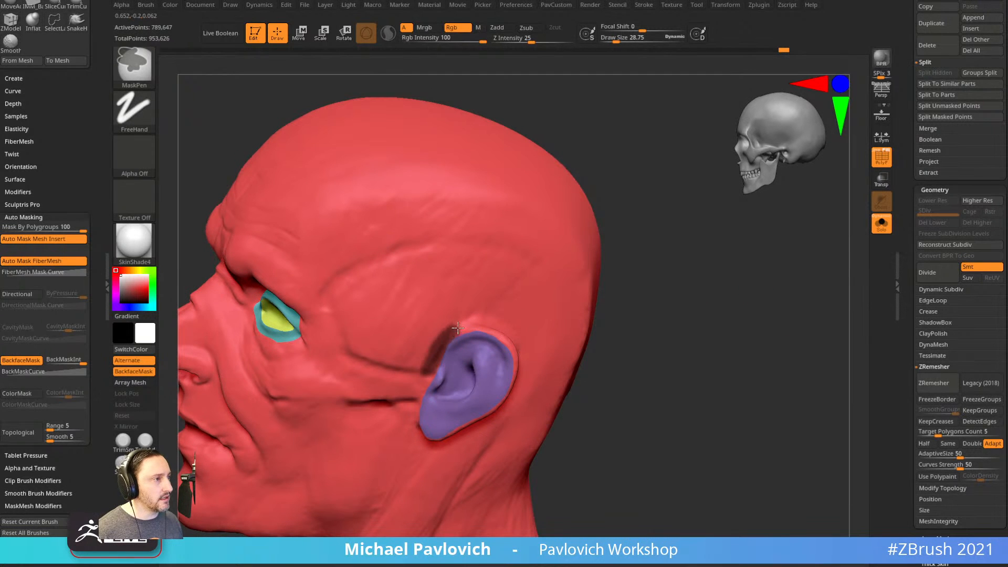
right_drag(453, 331, 472, 333)
key(ctrl)
ctrl+drag(495, 361, 500, 374)
right_drag(504, 370, 470, 318)
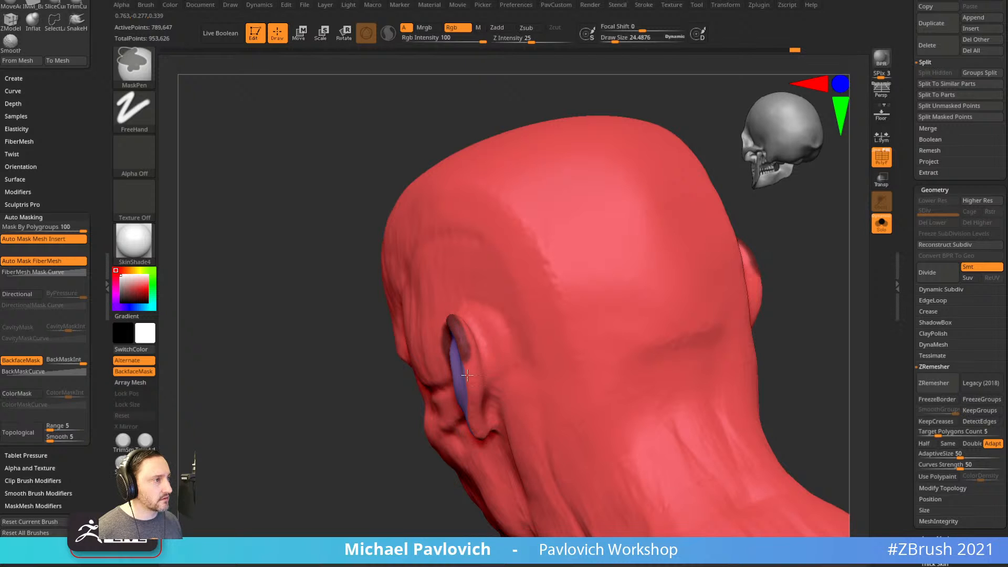
right_drag(471, 387, 434, 415)
key(ctrl)
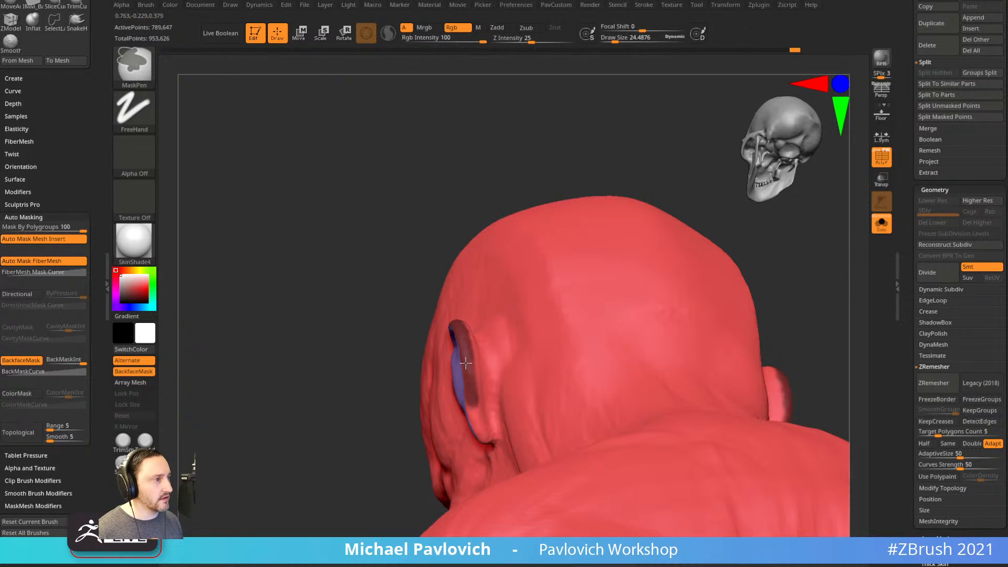
mouse_move(489, 445)
right_down()
mouse_move(597, 293)
mouse_move(565, 276)
right_up()
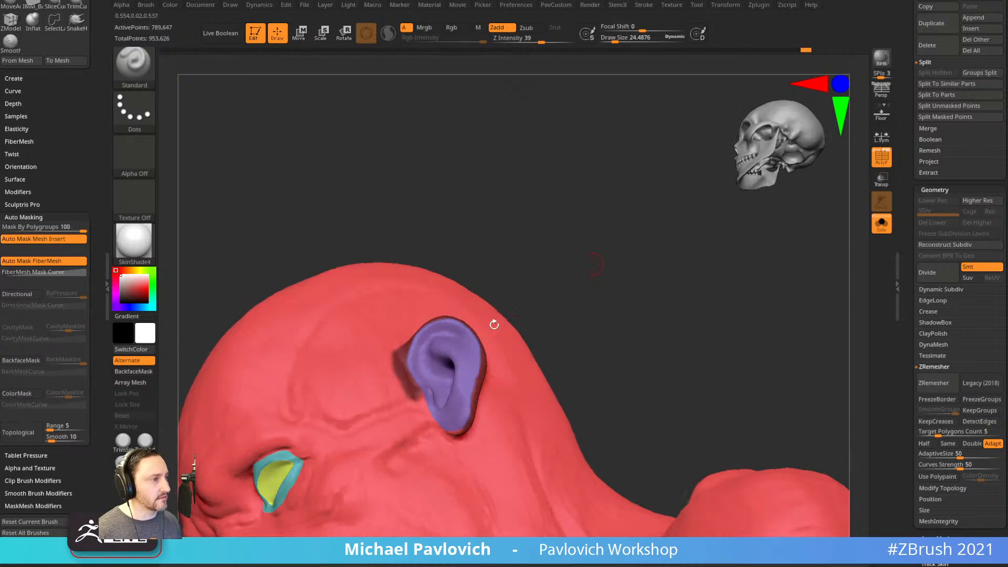
right_drag(451, 410, 446, 413)
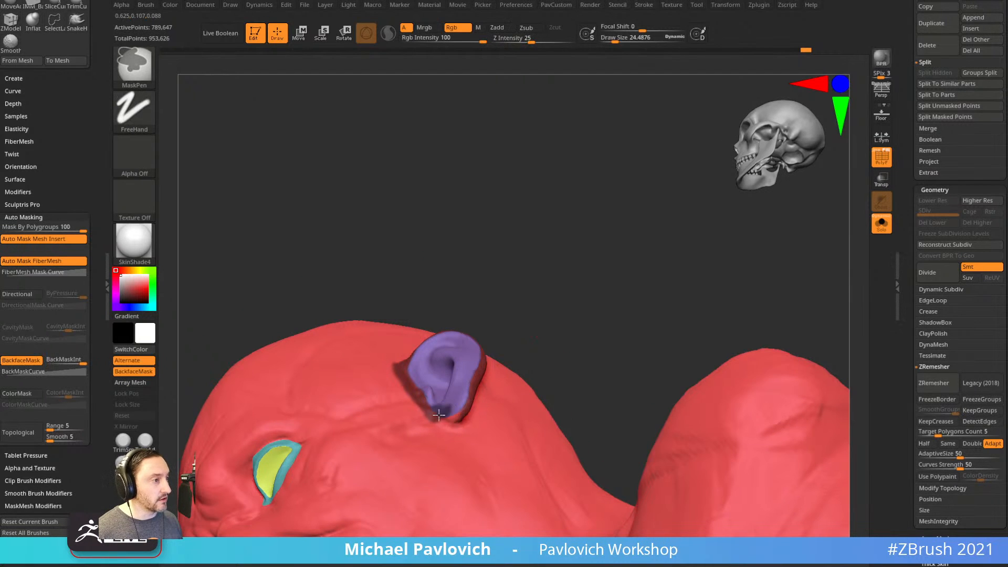
key(ctrl+z)
ctrl+drag(432, 415, 442, 423)
Extend the band mask above, in front of and around the ear's edge.
right_drag(461, 412, 449, 415)
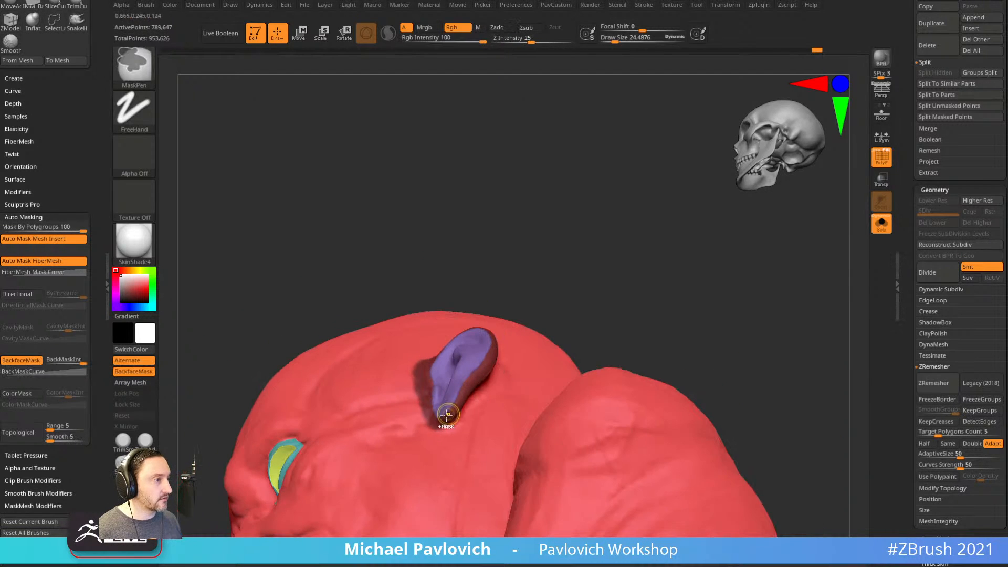
right_drag(545, 301, 460, 389)
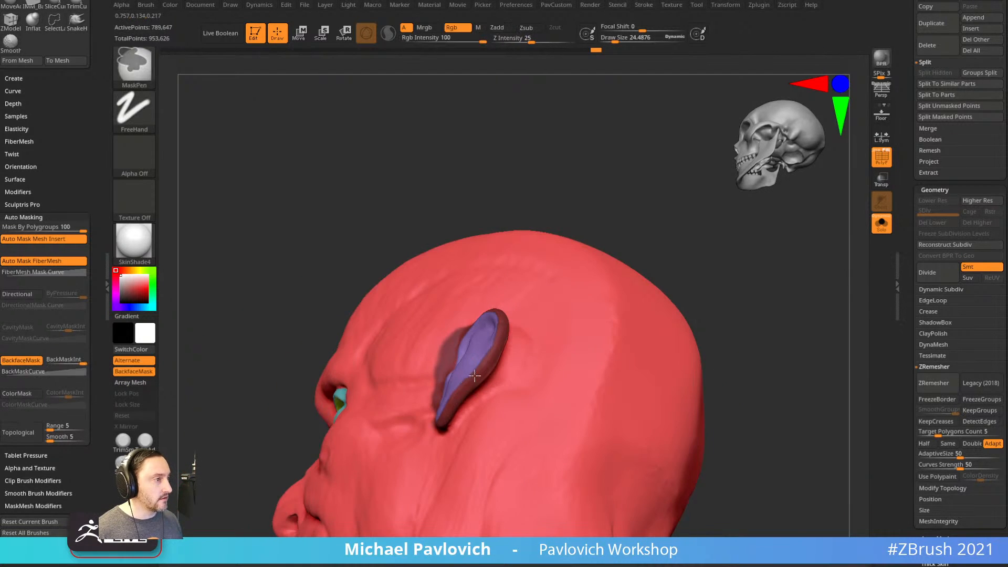
right_drag(560, 177, 496, 341)
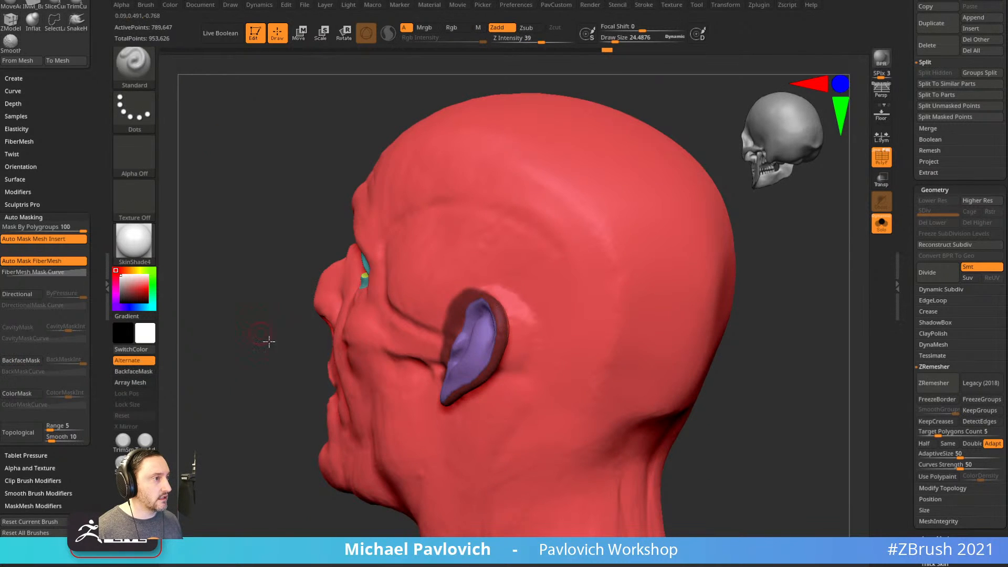
drag(261, 333, 362, 317)
drag(593, 257, 526, 273)
ctrl+drag(457, 300, 436, 304)
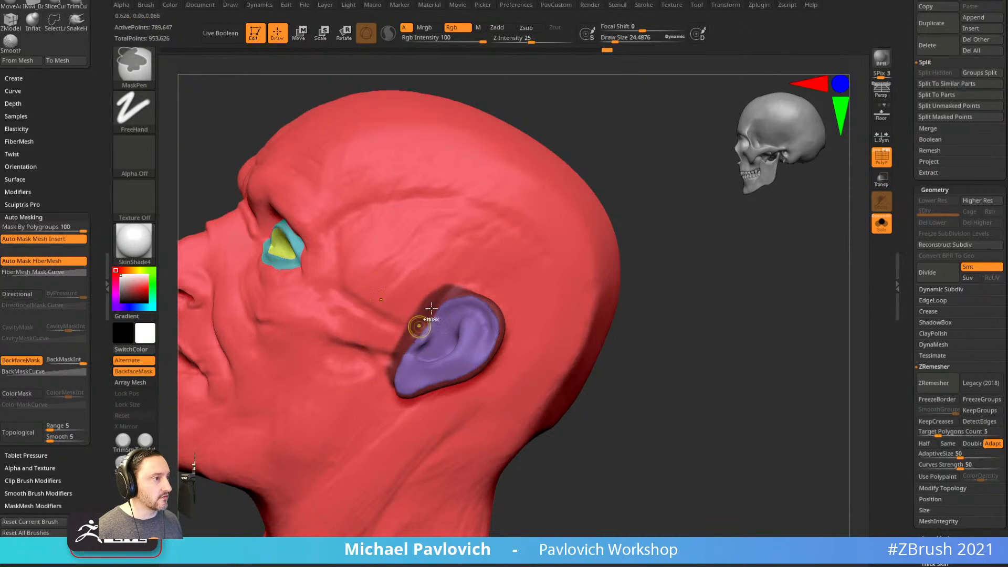
ctrl+drag(392, 366, 392, 384)
drag(688, 305, 683, 257)
ctrl+drag(394, 364, 395, 371)
drag(626, 299, 624, 234)
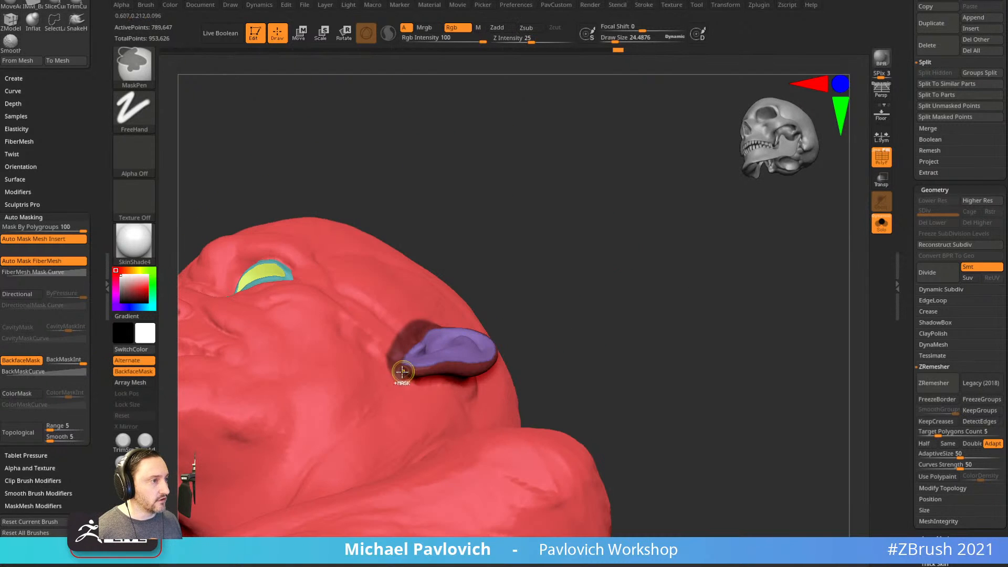
Smooth the edge of the ear band and frame the face close-up for the mouth.
mouse_move(541, 300)
mouse_down()
mouse_move(594, 344)
mouse_move(529, 378)
mouse_up()
mouse_move(642, 297)
mouse_down()
mouse_move(668, 303)
mouse_move(616, 290)
mouse_move(598, 295)
mouse_move(612, 315)
mouse_up()
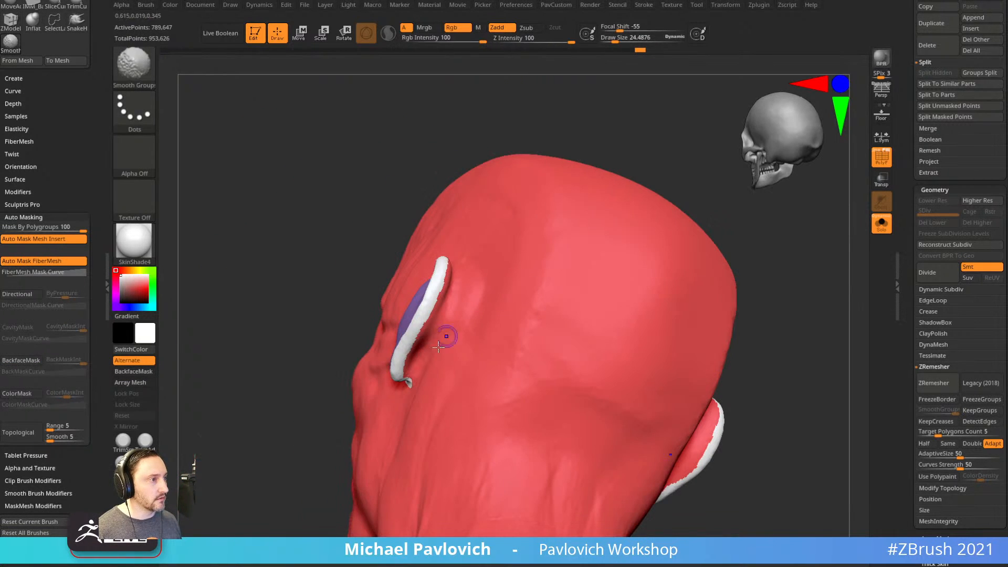
drag(398, 207, 367, 294)
shift+drag(453, 273, 448, 242)
mouse_move(357, 300)
mouse_down()
mouse_move(402, 225)
mouse_move(637, 310)
mouse_move(730, 300)
mouse_move(750, 271)
mouse_up()
mouse_move(714, 336)
mouse_down()
mouse_move(734, 342)
mouse_move(737, 332)
mouse_move(688, 310)
mouse_move(457, 328)
mouse_move(525, 346)
mouse_move(469, 330)
mouse_up()
mouse_move(678, 320)
mouse_down()
mouse_move(695, 308)
mouse_move(648, 346)
mouse_move(650, 323)
mouse_move(608, 346)
mouse_move(546, 343)
mouse_up()
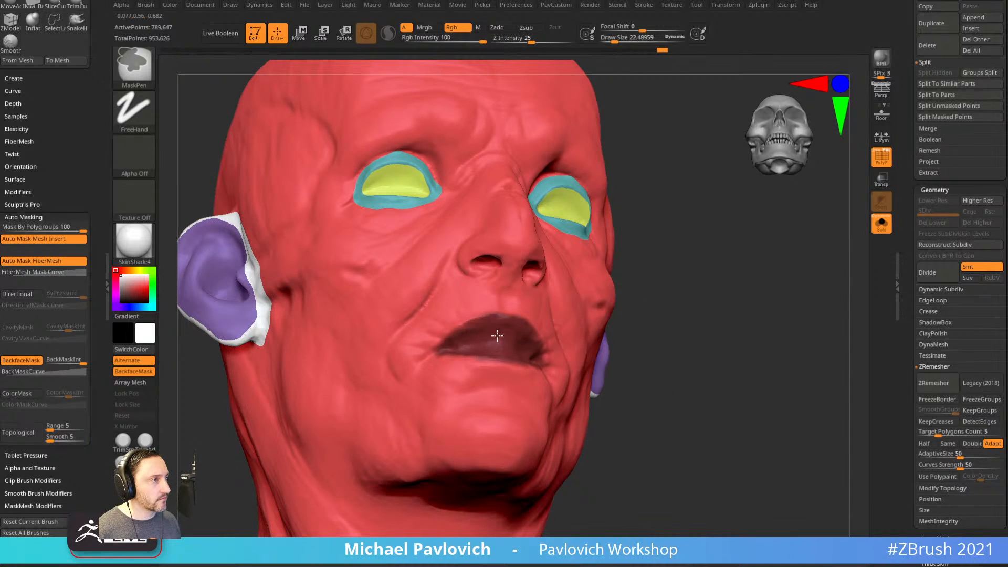
Group the masked mouth, then mask the lips and make them a second polygroup.
drag(641, 329, 451, 372)
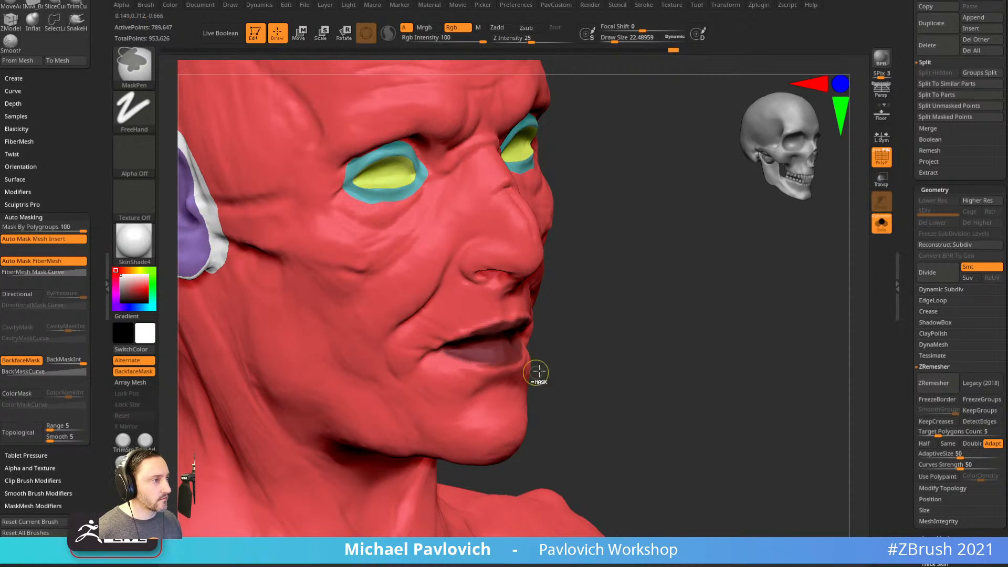
key(ctrl+w)
drag(622, 302, 567, 323)
mouse_move(479, 334)
ctrl+mouse_down()
mouse_move(494, 311)
mouse_move(444, 318)
mouse_move(438, 352)
mouse_move(468, 370)
mouse_move(490, 366)
ctrl+mouse_up()
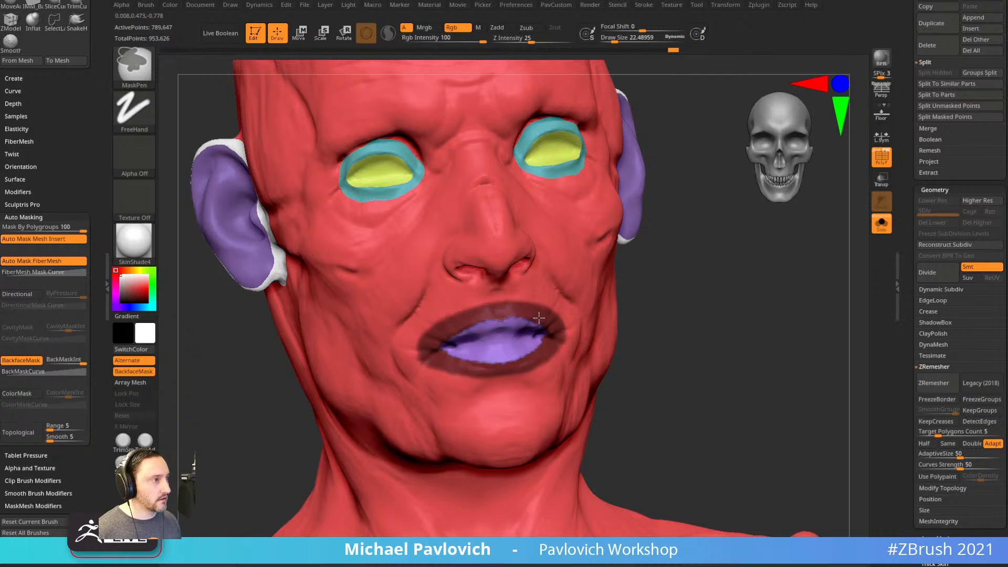
key(ctrl+w)
Zoom in and mask around the rim of the left nostril.
mouse_move(704, 310)
mouse_down()
mouse_move(714, 360)
mouse_move(535, 275)
mouse_move(628, 234)
mouse_move(414, 318)
mouse_up()
drag(589, 274, 513, 261)
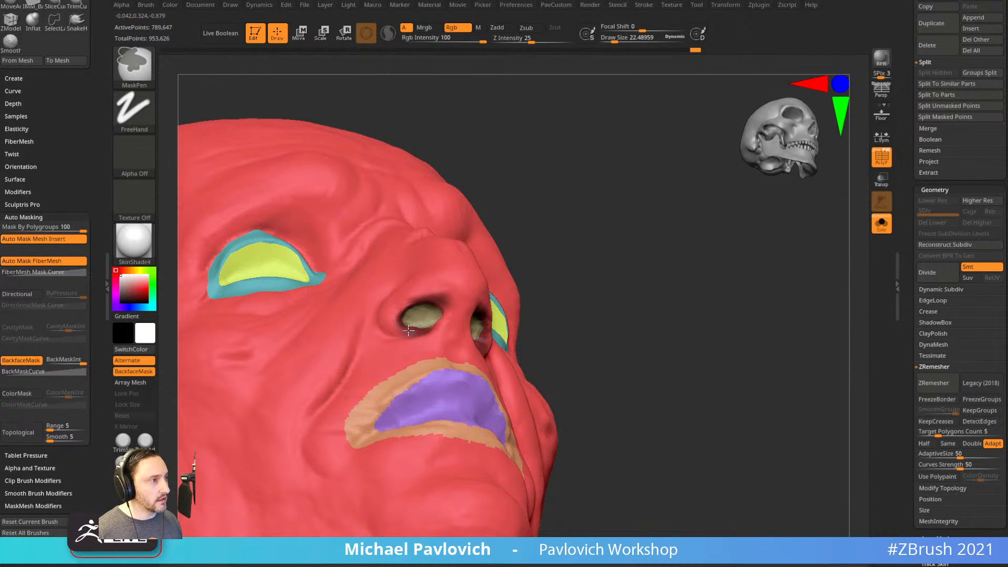
ctrl+drag(413, 330, 412, 303)
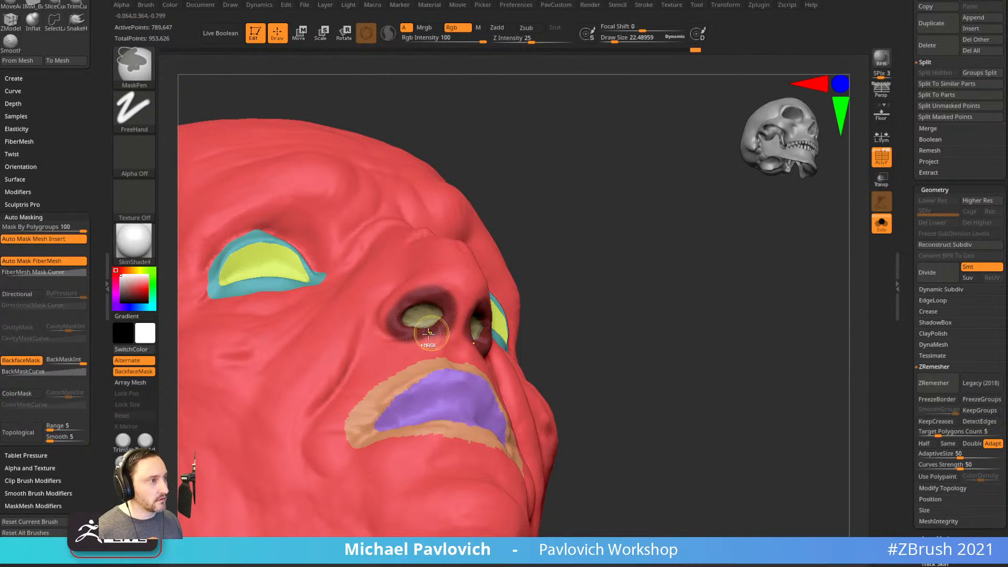
Remask the nostril rim and turn it into its own polygroup.
mouse_move(529, 266)
ctrl+mouse_down()
mouse_move(603, 275)
mouse_move(592, 342)
mouse_move(624, 325)
mouse_move(634, 261)
ctrl+mouse_up()
mouse_move(636, 310)
mouse_down()
mouse_move(583, 288)
mouse_move(558, 290)
mouse_up()
ctrl+drag(448, 351, 451, 340)
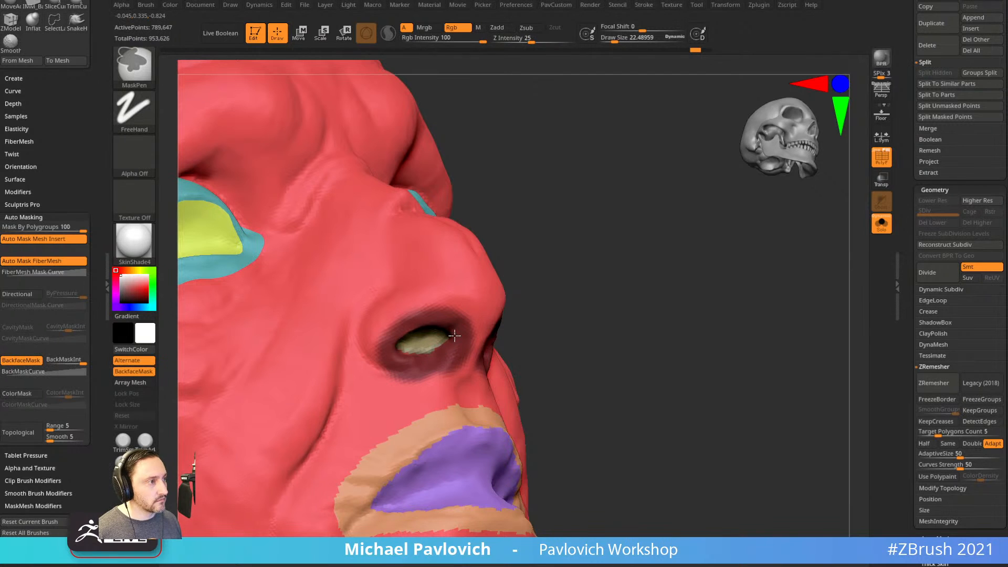
drag(604, 294, 643, 250)
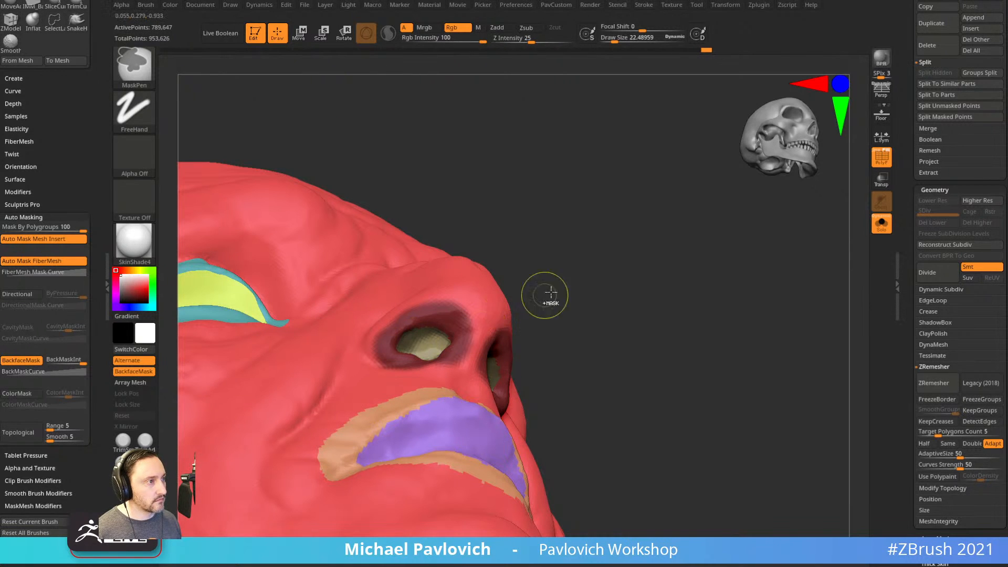
key(ctrl+w)
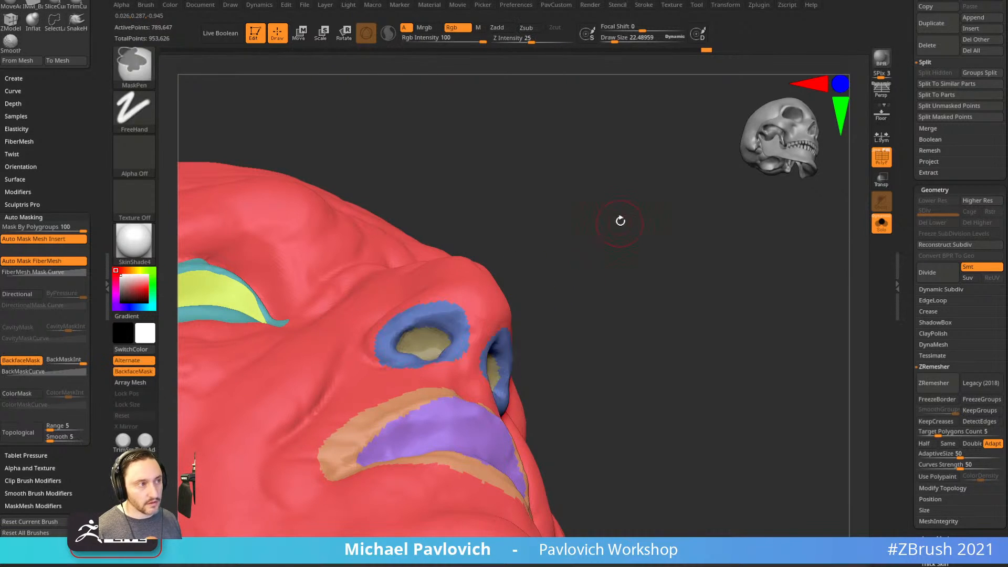
drag(621, 225, 489, 327)
drag(543, 290, 479, 295)
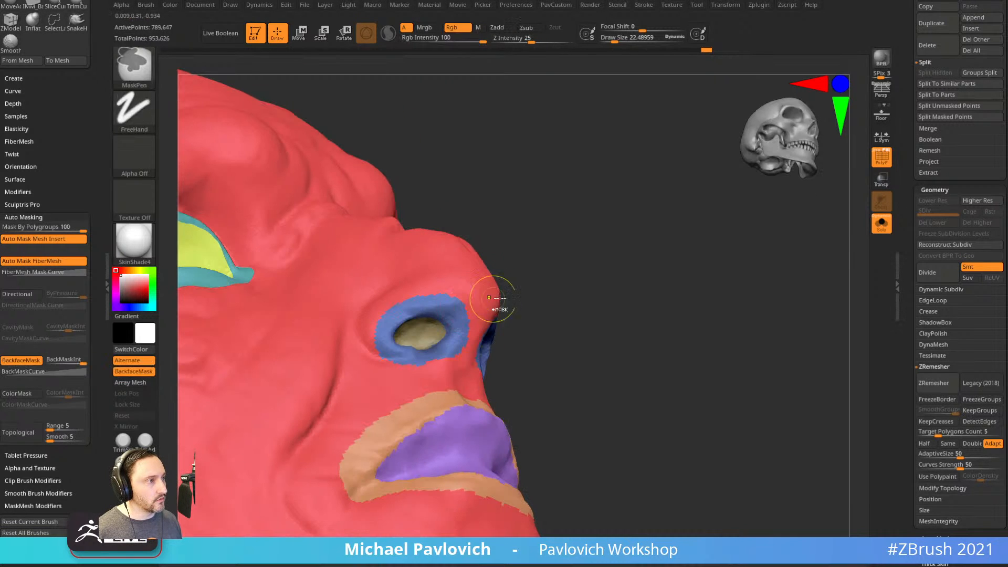
Smooth the nostril group's inner and upper borders with Smooth Groups, then view the whole bust.
key(shift)
shift+drag(405, 349, 426, 349)
drag(570, 299, 380, 308)
mouse_move(578, 295)
mouse_down()
mouse_move(601, 268)
mouse_move(525, 295)
mouse_up()
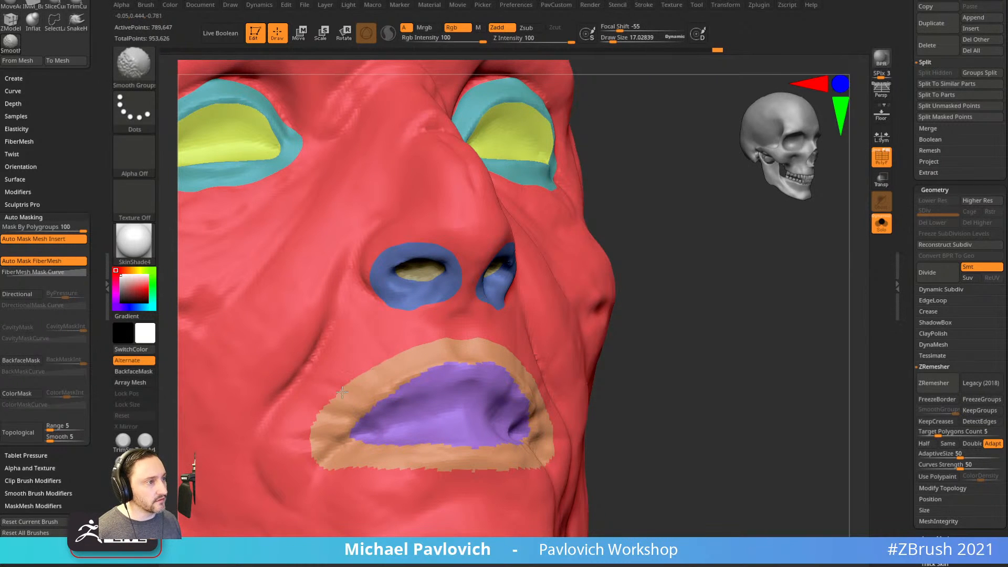
drag(604, 363, 635, 367)
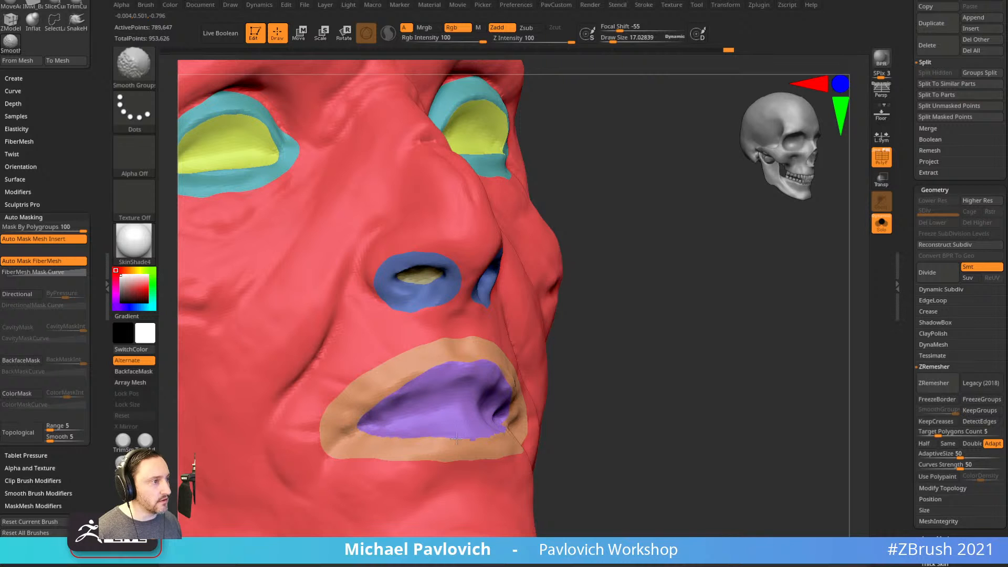
mouse_move(732, 385)
shift+mouse_down()
mouse_move(678, 351)
mouse_move(738, 362)
mouse_move(715, 376)
shift+mouse_up()
drag(792, 341, 714, 332)
Run ZRemesher with KeepGroups, Target Polygons 14.5 and AdaptiveSize 0, giving 23,069 points.
key(3)
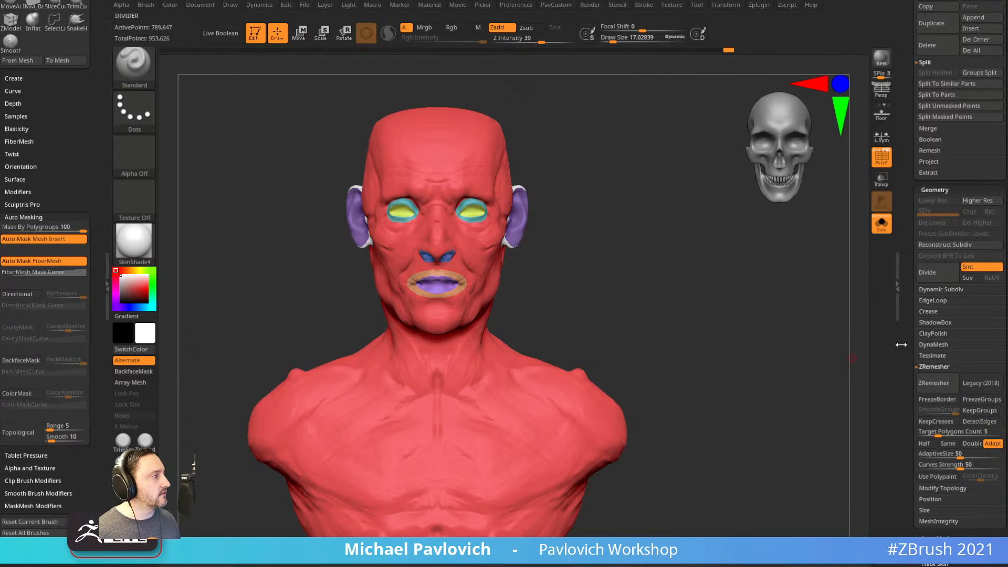
drag(911, 386, 922, 349)
click(980, 374)
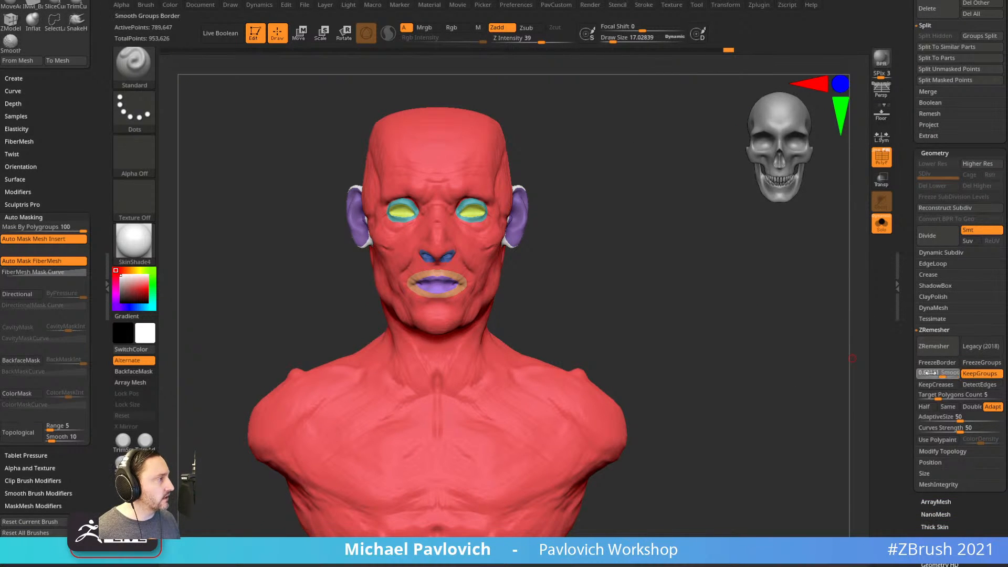
drag(939, 398, 920, 418)
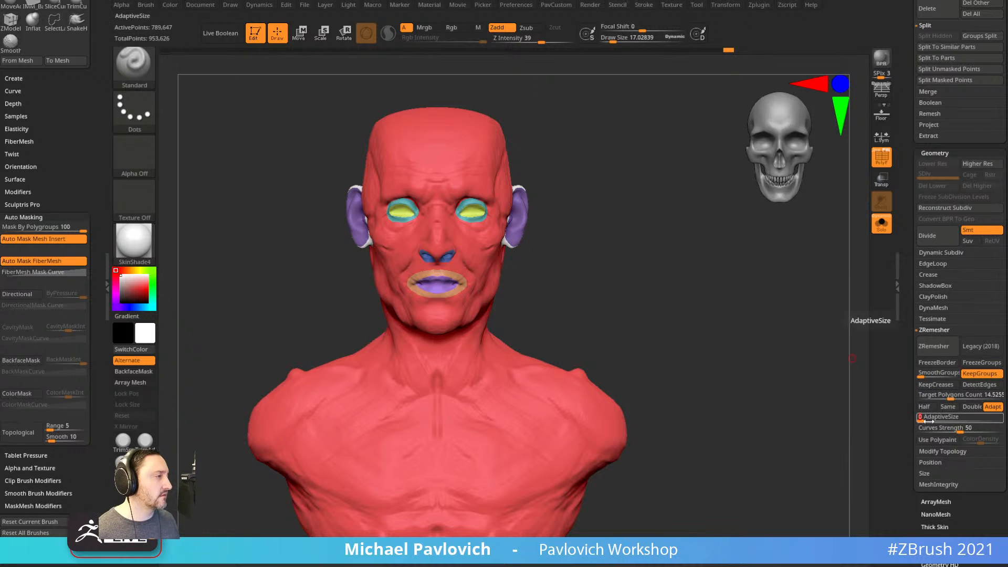
click(934, 346)
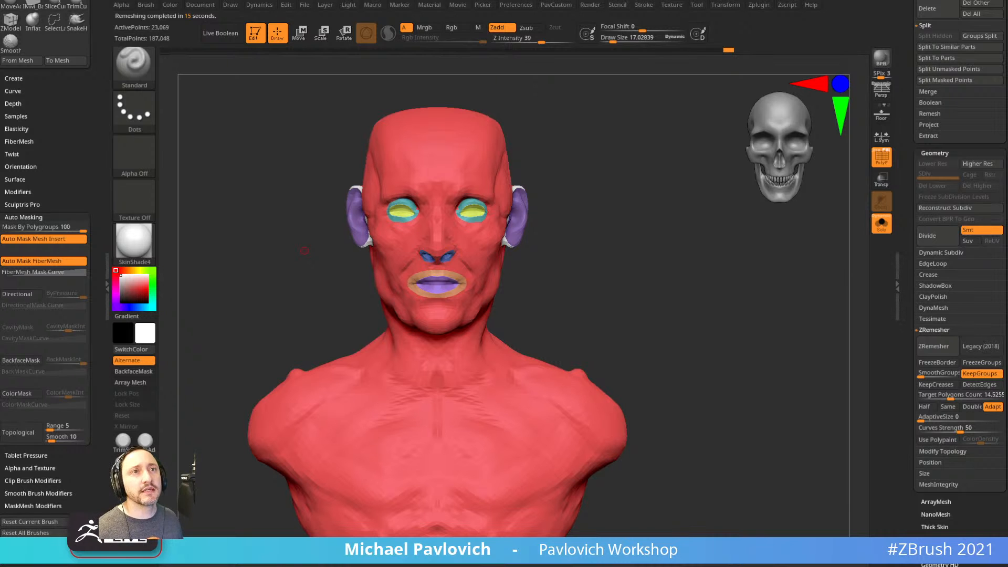
Show the wireframe and apply a ZModeler edge action to fix the inner eye corner loops.
drag(682, 274, 829, 174)
click(875, 159)
mouse_move(756, 267)
mouse_down()
mouse_move(781, 331)
mouse_move(761, 347)
mouse_move(803, 342)
mouse_up()
key(b)
key(z)
key(m)
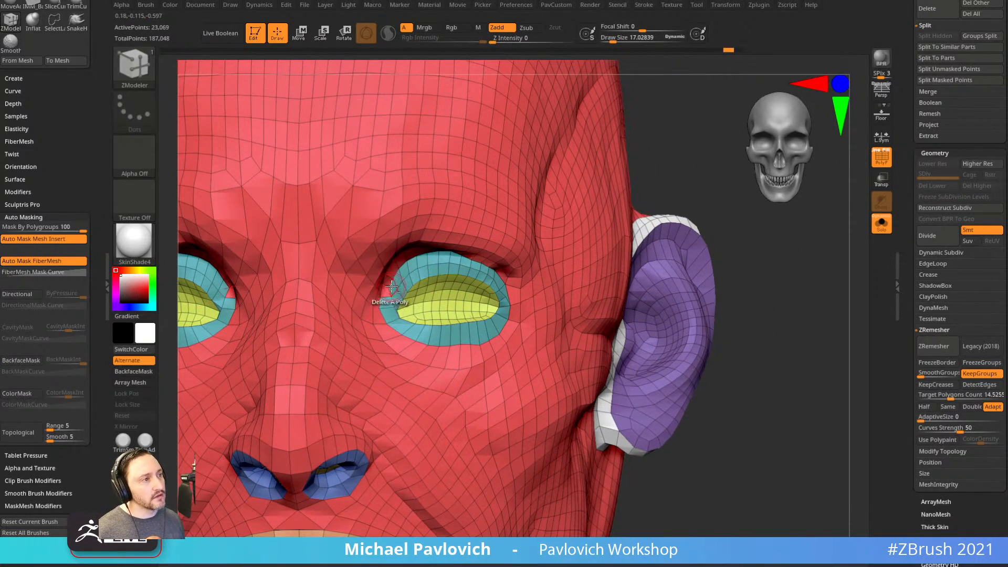
click(385, 294)
mouse_move(372, 292)
right_down()
mouse_move(310, 287)
mouse_move(349, 257)
right_up()
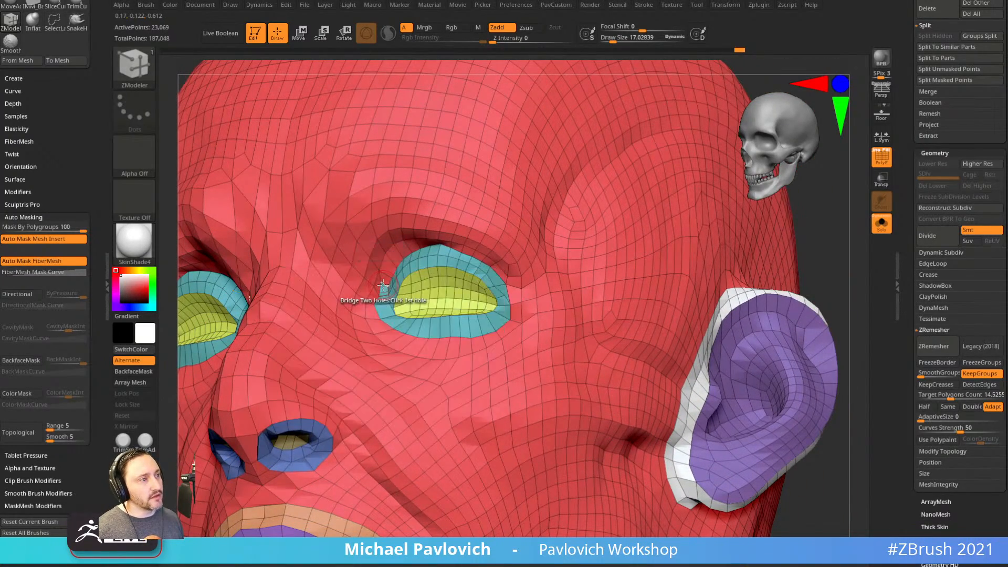
key(space)
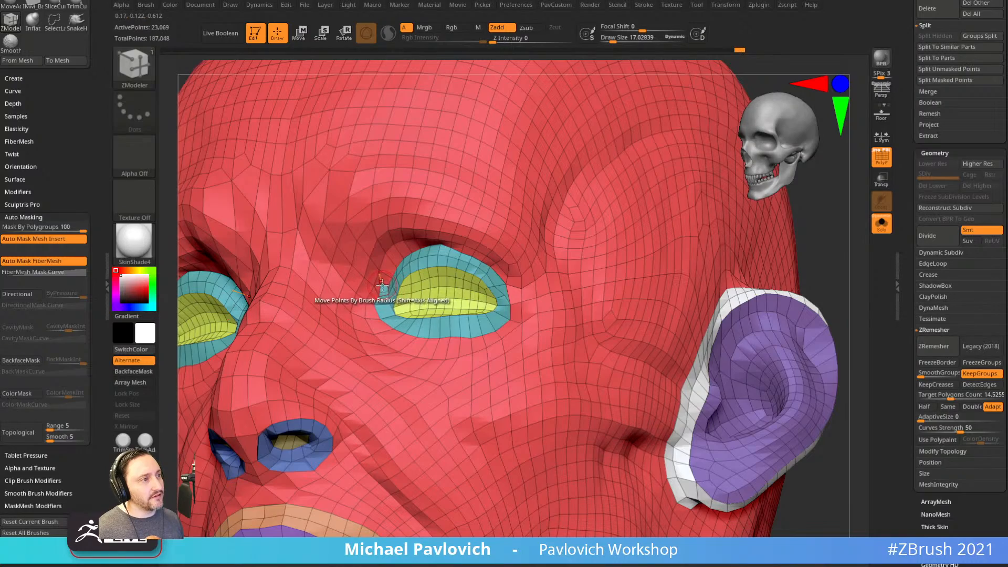
right_drag(375, 279, 472, 210)
right_drag(473, 210, 744, 283)
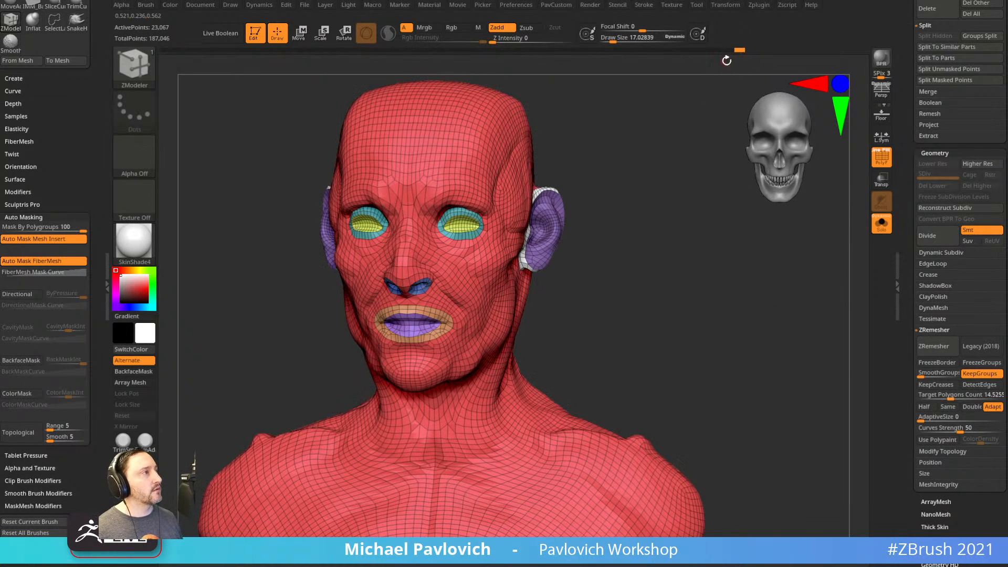
click(730, 52)
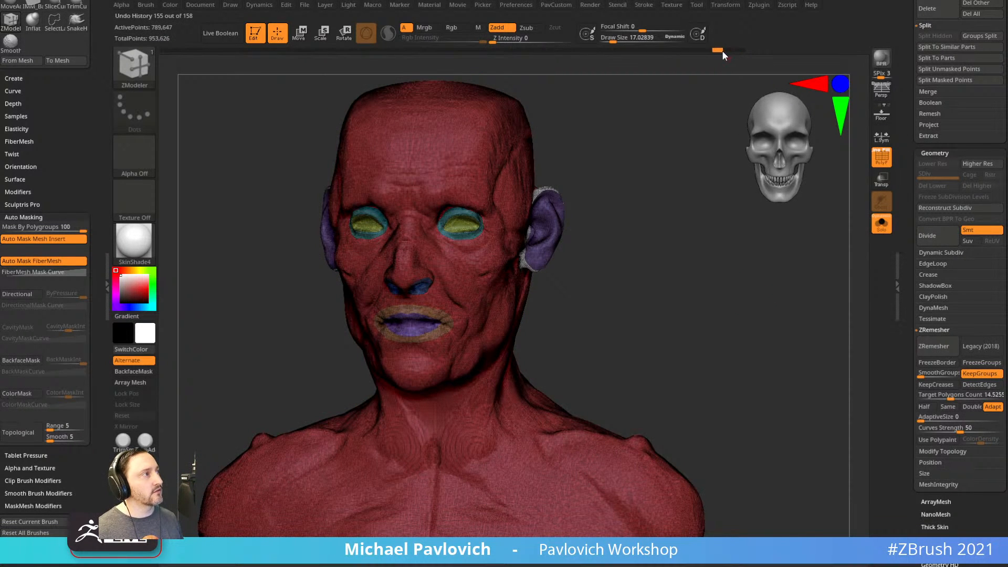
click(739, 52)
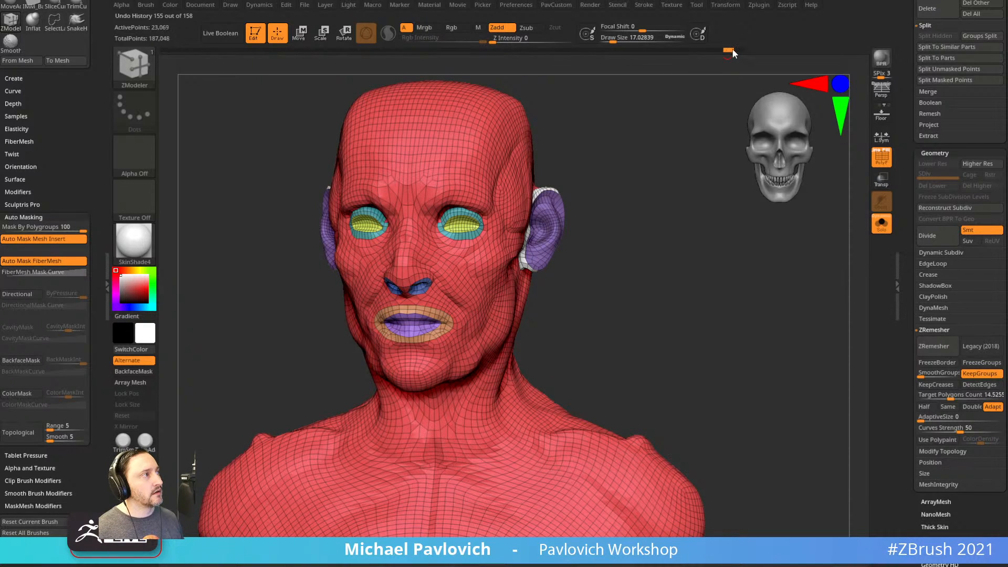
click(728, 51)
click(738, 51)
click(731, 52)
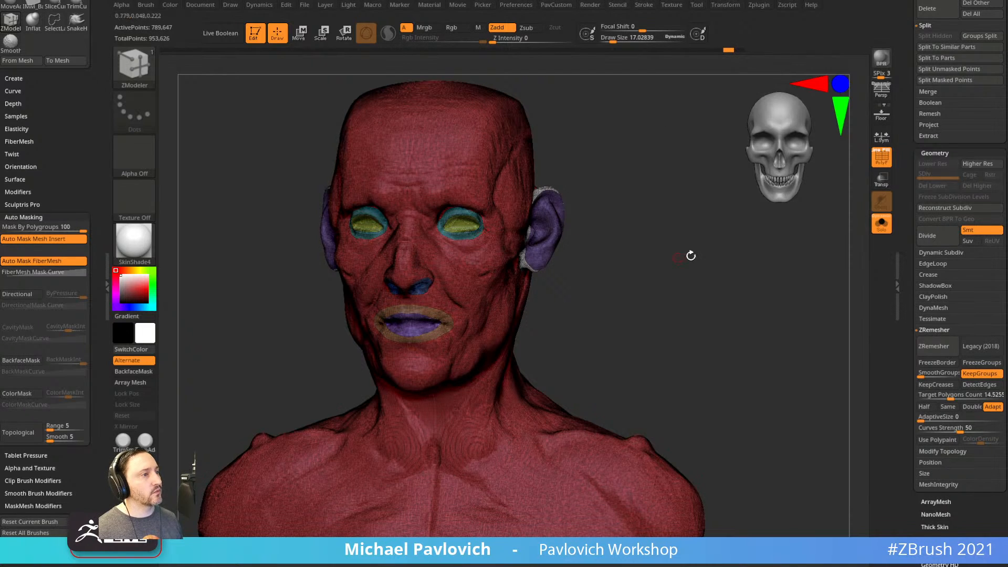
click(887, 164)
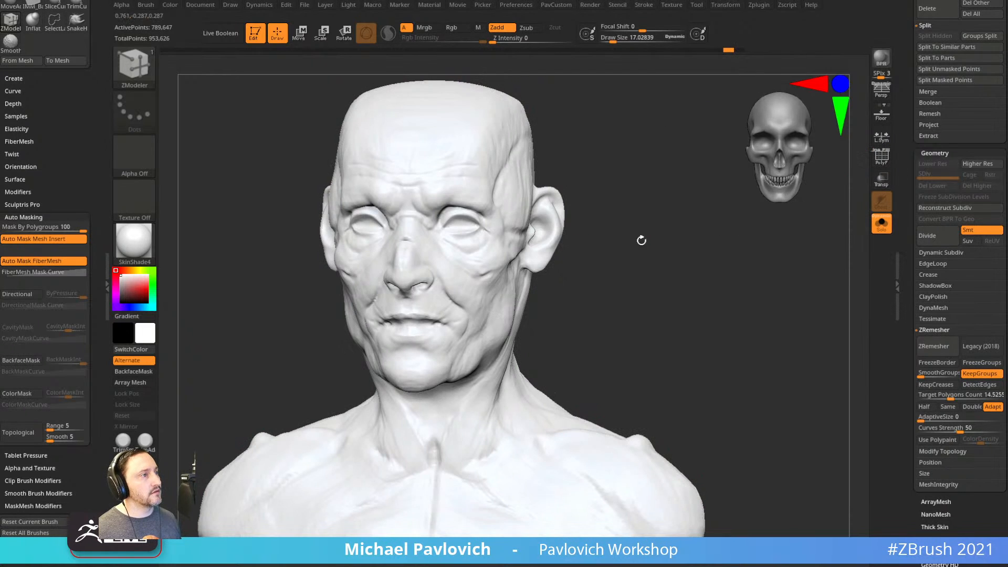
click(740, 51)
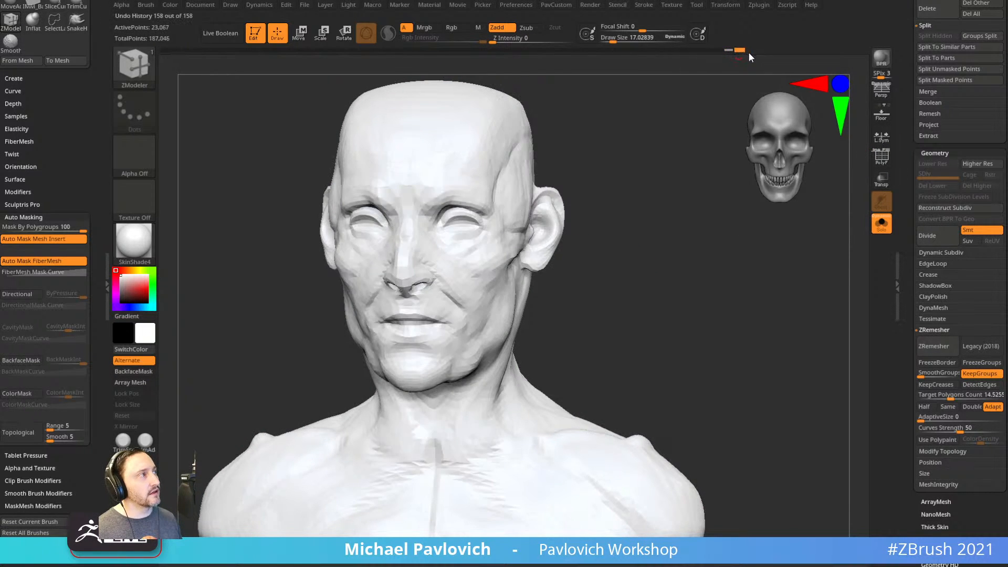
click(880, 160)
alt+drag(733, 302, 756, 265)
mouse_move(905, 195)
mouse_down()
mouse_move(896, 73)
mouse_move(908, 297)
mouse_move(914, 252)
mouse_up()
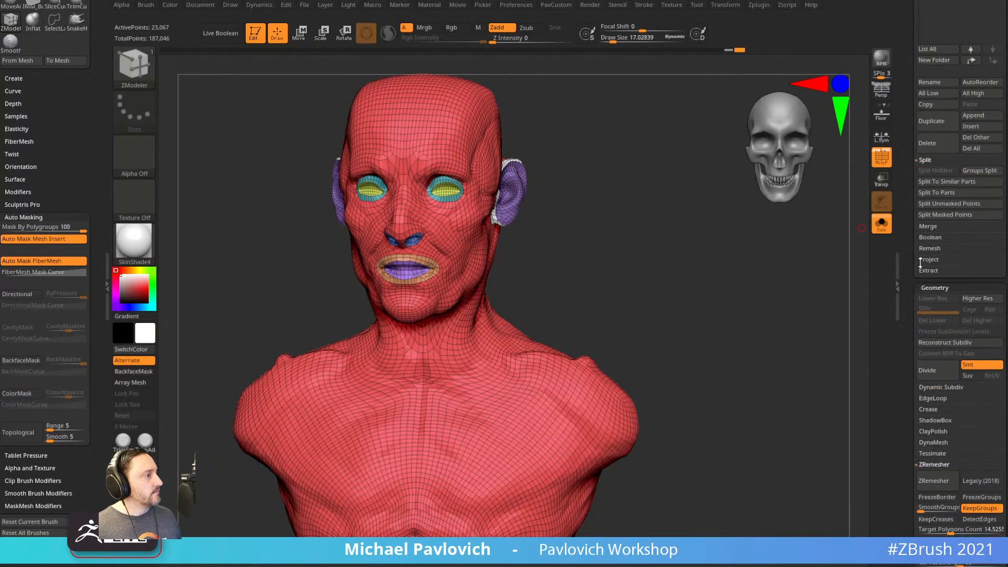
Project the sculpted detail back from the undo history, declining paint projection.
key(shift)
click(930, 260)
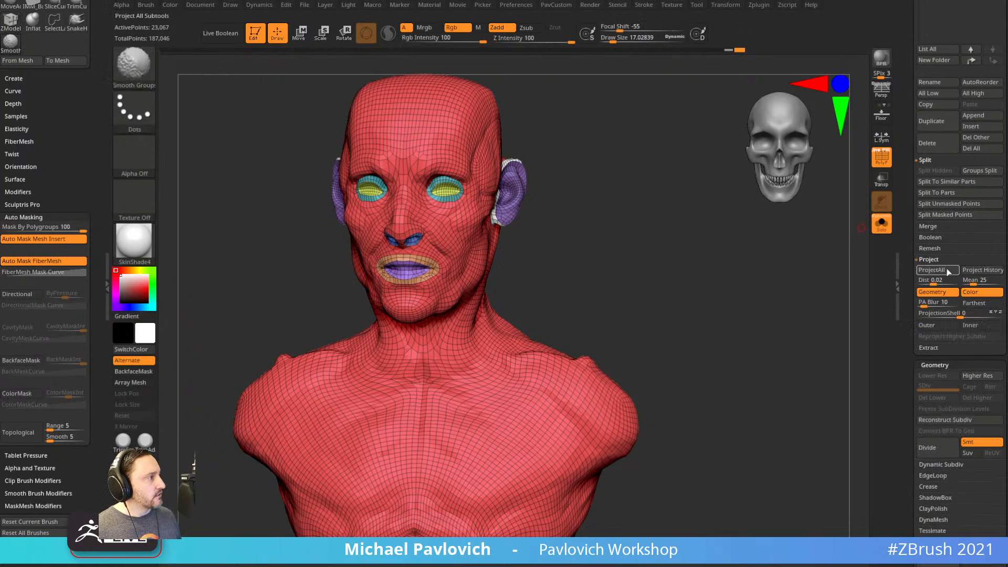
click(984, 275)
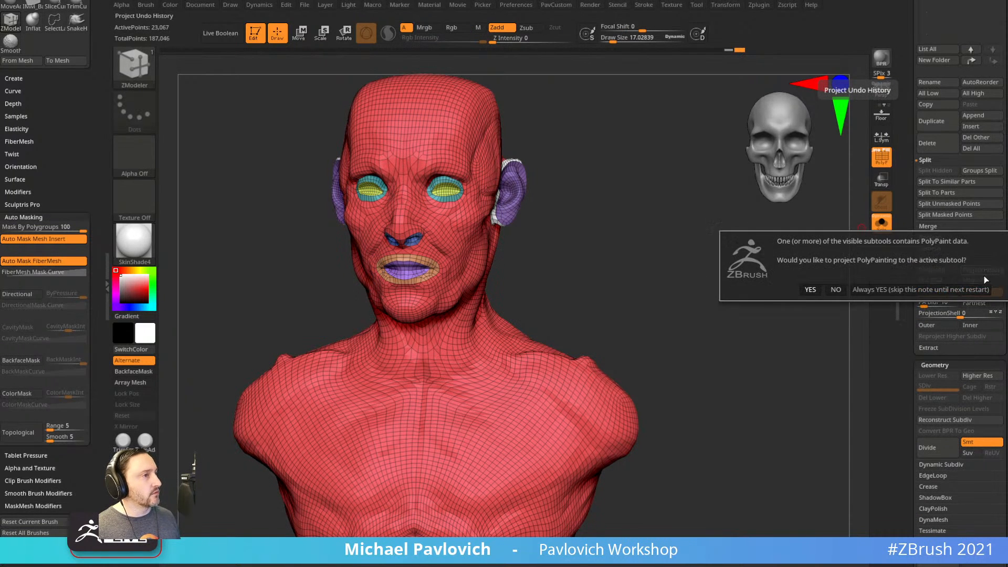
click(841, 290)
Inspect the bust from several angles, then run ZRemesher again from the custom menu.
mouse_move(818, 311)
mouse_down()
mouse_move(790, 317)
mouse_move(809, 311)
mouse_move(782, 264)
mouse_move(782, 310)
mouse_up()
key(shift)
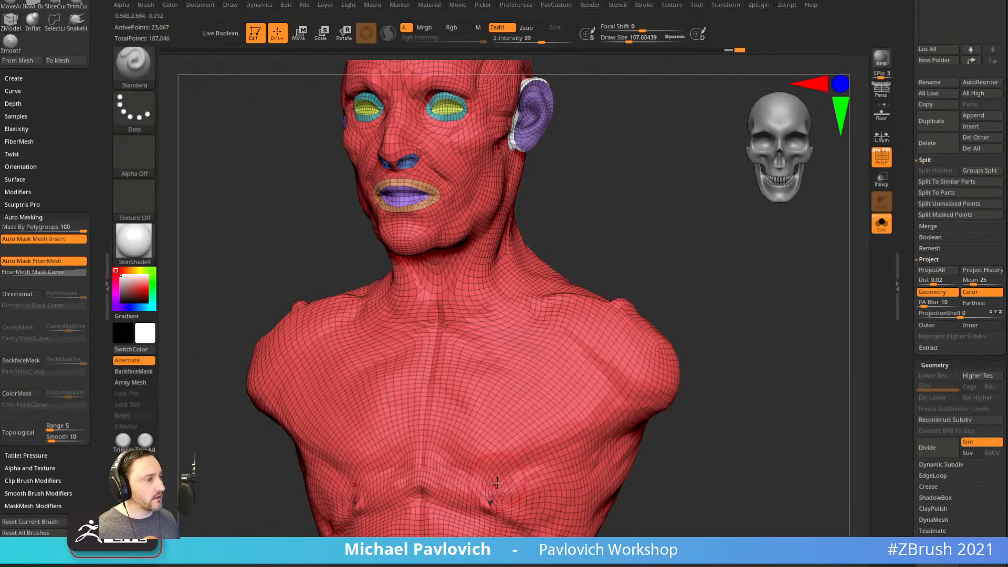
mouse_move(675, 440)
alt+mouse_down()
mouse_move(703, 363)
mouse_move(614, 342)
alt+mouse_up()
mouse_move(730, 226)
alt+mouse_down()
mouse_move(737, 331)
mouse_move(825, 330)
alt+mouse_up()
alt+drag(742, 338, 716, 333)
key(2)
click(714, 488)
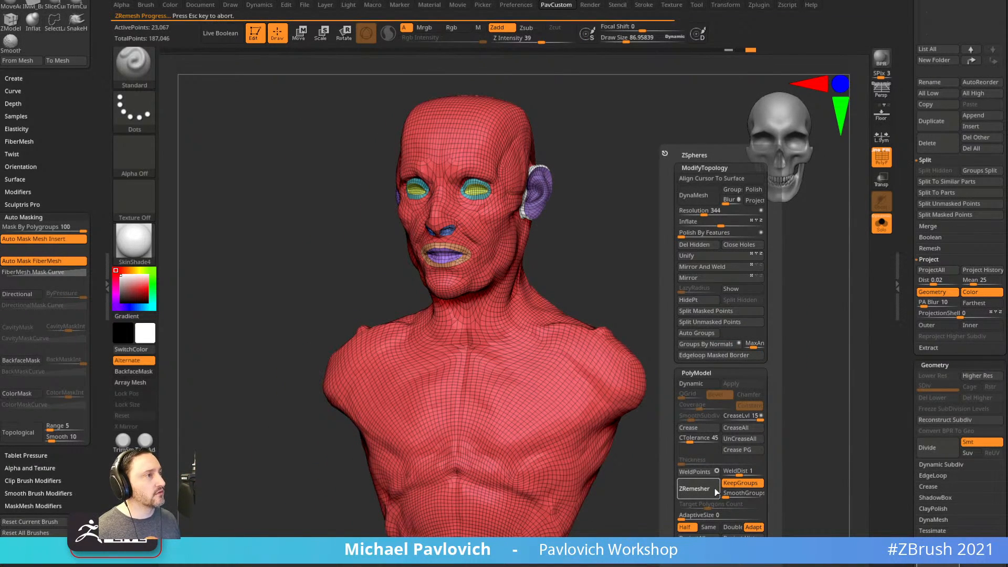
Project the undo history, rebuild subdivision levels, and project the original geometry at each level.
shift+drag(638, 417, 738, 370)
key(space)
click(752, 532)
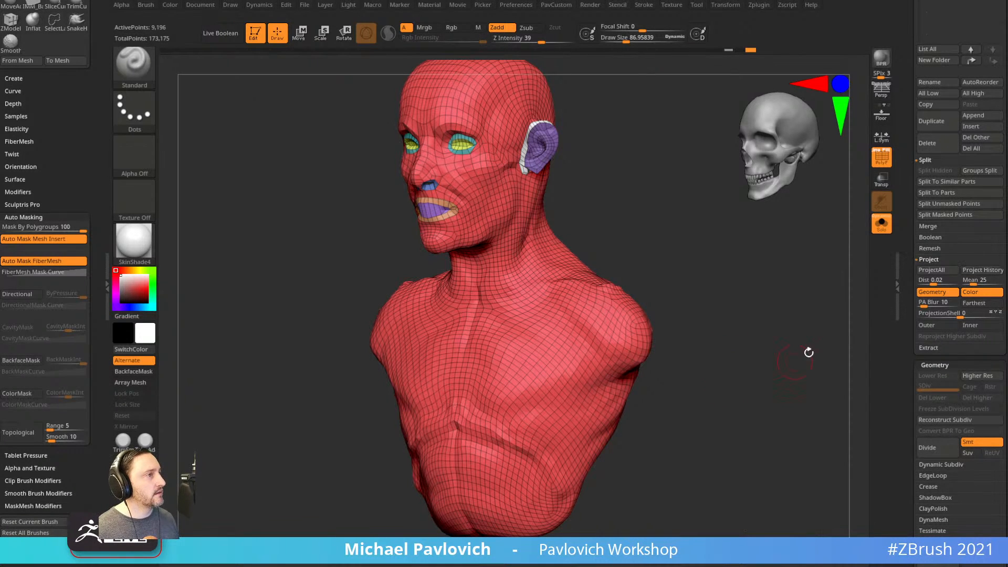
scroll(906, 303, down, 2)
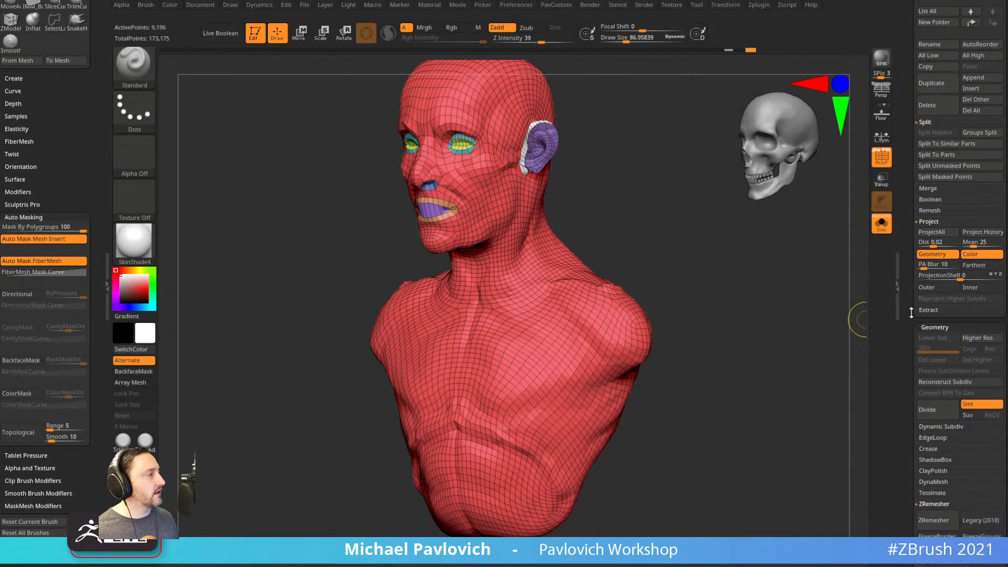
click(942, 382)
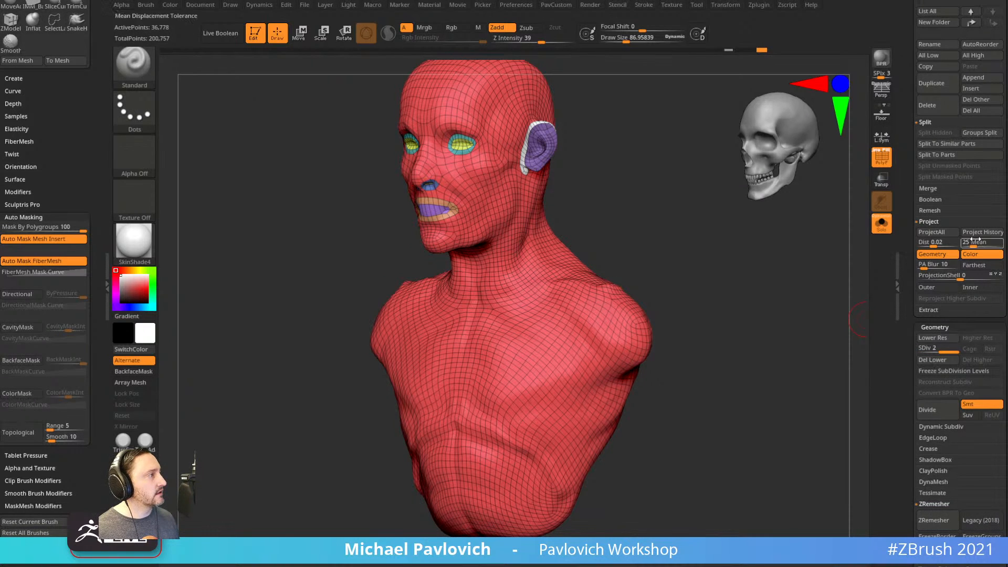
click(982, 232)
click(836, 258)
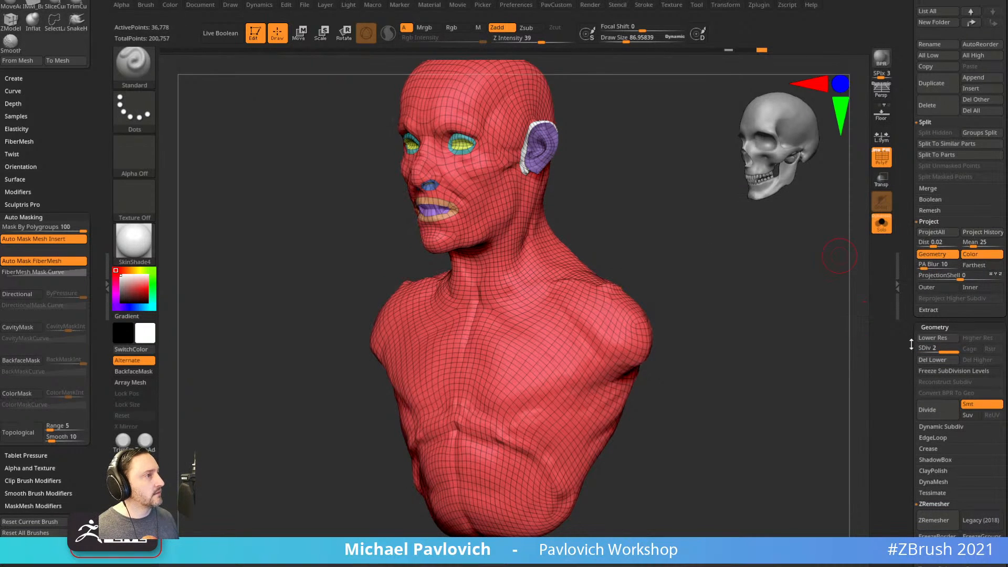
click(976, 232)
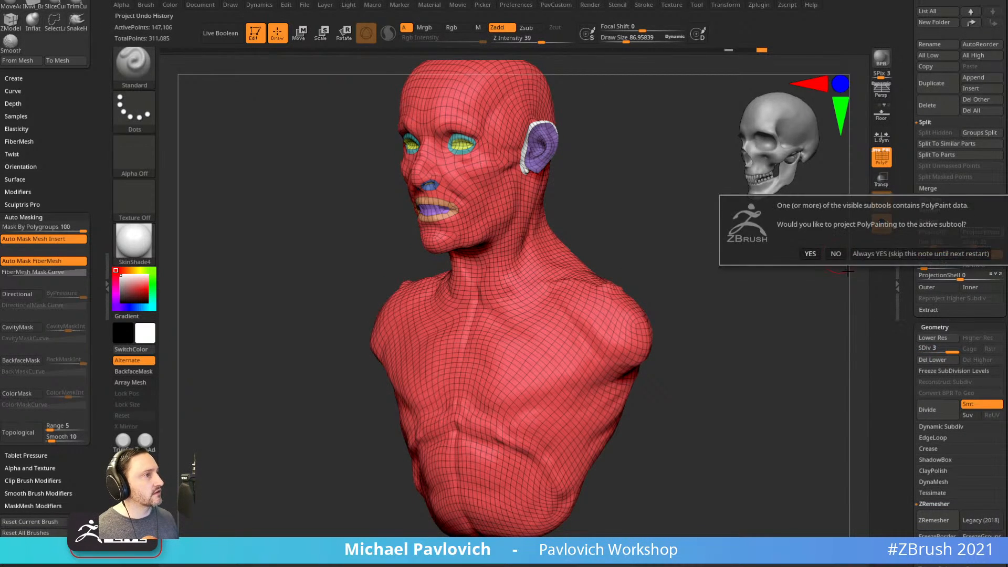
click(836, 255)
Hide the polygon wireframe and switch the material to StartupMaterial.
drag(777, 326, 785, 320)
click(882, 159)
drag(772, 287, 812, 310)
click(147, 247)
click(195, 243)
drag(197, 241, 685, 296)
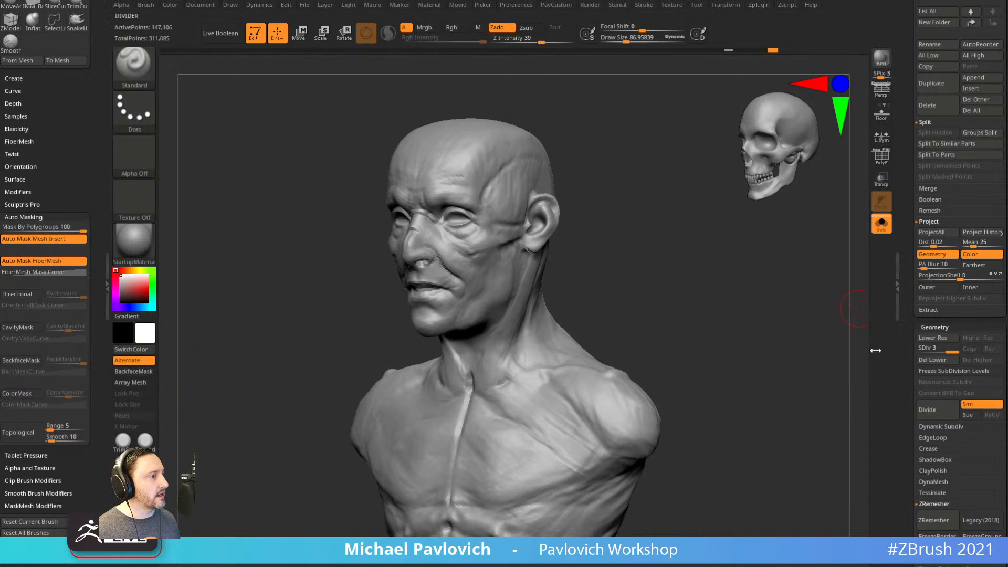
Add a subdivision level to reach SDiv 4, project the history detail again, and set brush size about 20.
key(ctrl)
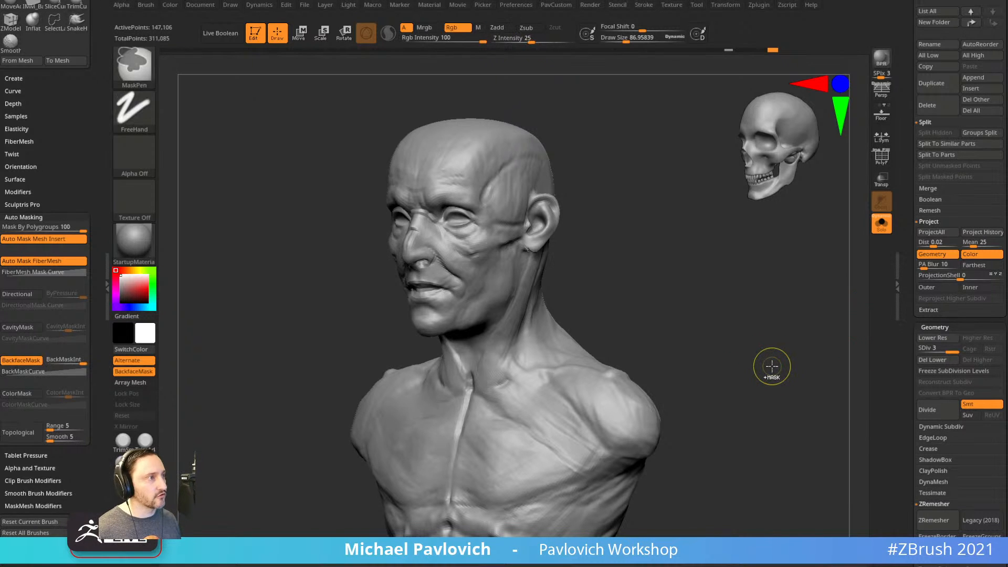
key(ctrl+d)
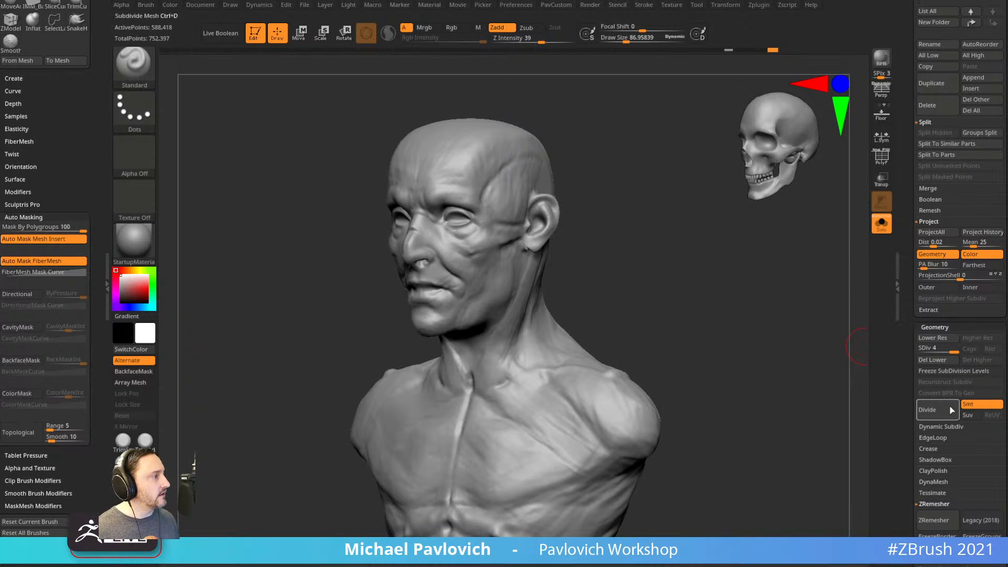
click(982, 232)
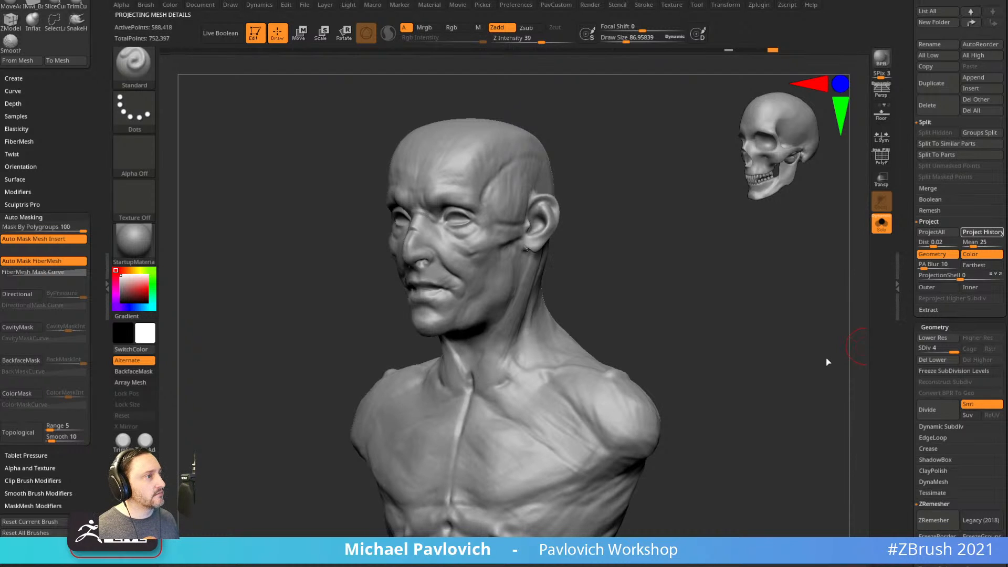
ctrl+right_drag(784, 319, 792, 336)
key(s)
drag(792, 334, 780, 333)
alt+right_drag(787, 286, 765, 447)
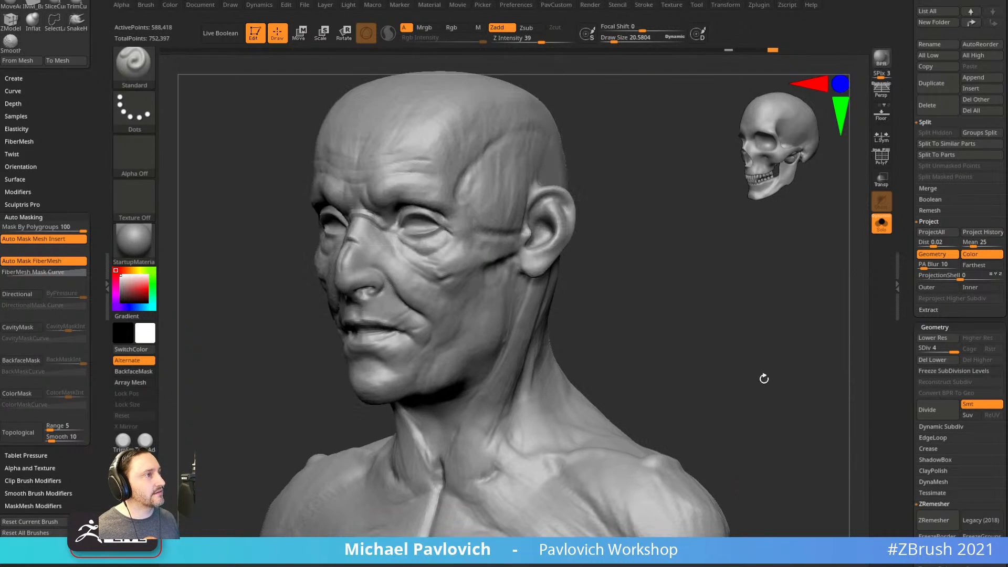
key(ctrl)
alt+right_drag(731, 214, 733, 278)
shift+right_drag(734, 278, 792, 315)
drag(906, 340, 906, 285)
alt+right_drag(839, 297, 730, 263)
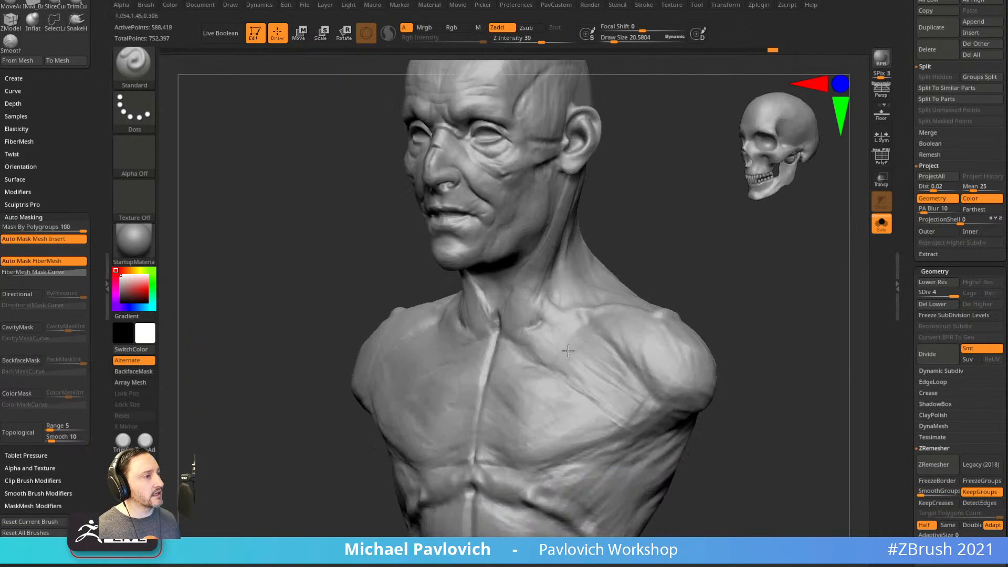
Select ClayBuildup at brush size about 87 and drop the bust to SDiv 2.
key(s)
drag(566, 364, 579, 362)
key(b)
key(c)
key(b)
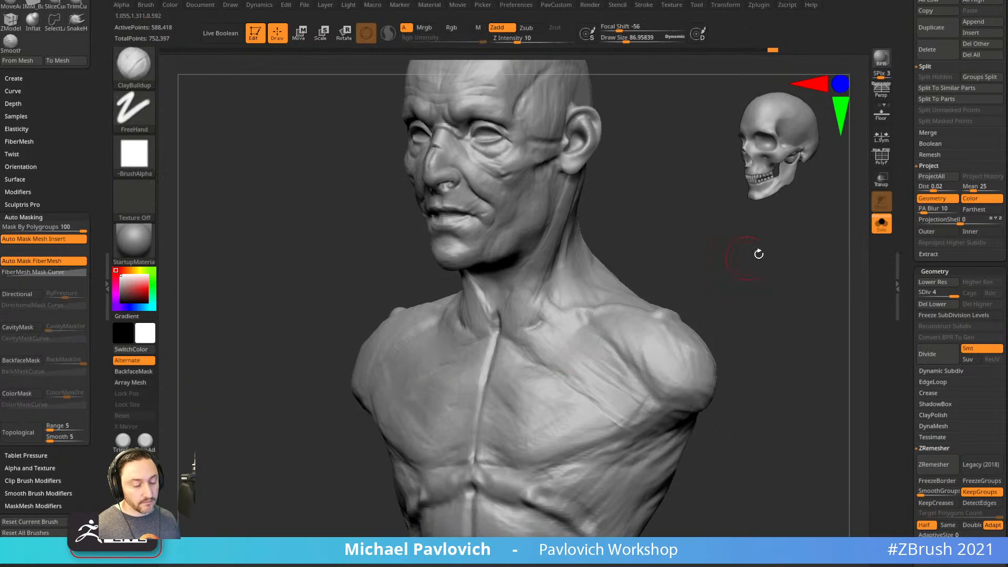
alt+right_drag(752, 254, 733, 277)
right_drag(732, 278, 742, 275)
mouse_move(580, 415)
right_down()
mouse_move(559, 395)
mouse_move(711, 315)
mouse_move(653, 329)
right_up()
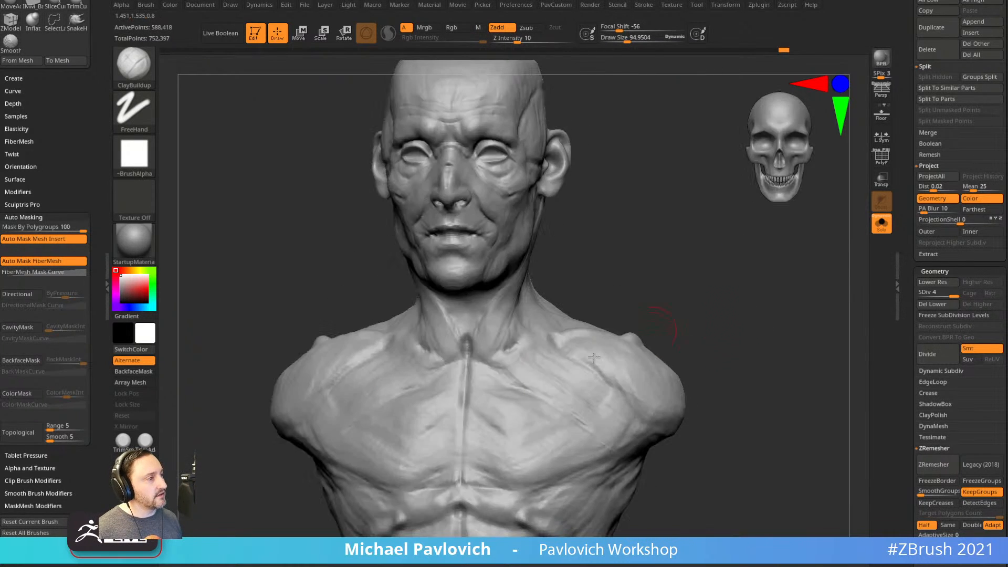
right_drag(603, 385, 529, 413)
drag(490, 399, 530, 418)
right_drag(739, 320, 756, 278)
drag(948, 292, 930, 291)
right_drag(857, 305, 911, 273)
Build up clay on the chest.
mouse_move(552, 413)
mouse_down()
mouse_move(523, 408)
mouse_move(601, 377)
mouse_up()
mouse_move(612, 351)
right_down()
mouse_move(725, 349)
mouse_move(583, 353)
right_up()
drag(551, 365, 571, 387)
drag(658, 346, 663, 339)
mouse_move(699, 337)
shift+right_down()
mouse_move(767, 331)
mouse_move(712, 333)
shift+right_up()
mouse_move(570, 284)
alt+right_down()
mouse_move(598, 289)
mouse_move(604, 301)
alt+right_up()
With the Standard brush, shape the neck base, carve grooves around the larynx, and smooth the throat.
key(b)
key(s)
key(t)
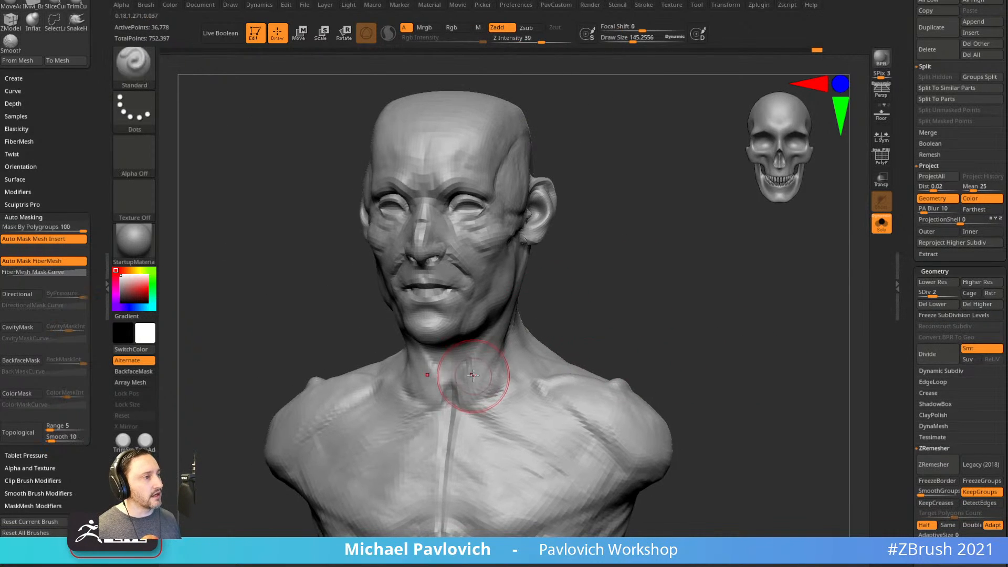
drag(473, 375, 462, 379)
ctrl+right_drag(517, 295, 525, 316)
shift+drag(470, 374, 455, 396)
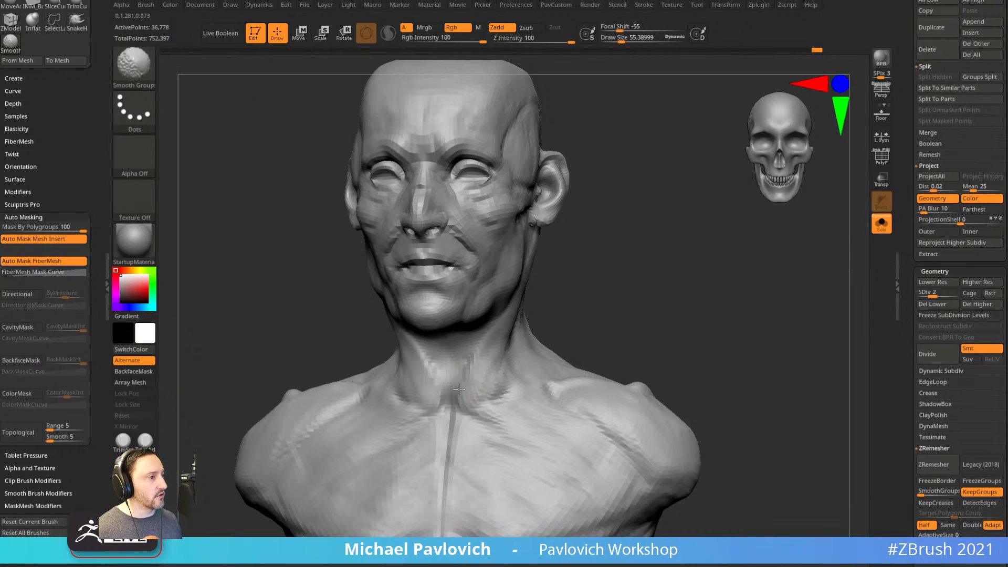
shift+right_drag(455, 396, 468, 387)
mouse_move(468, 387)
shift+mouse_down()
mouse_move(462, 400)
mouse_move(472, 360)
mouse_move(471, 397)
shift+mouse_up()
mouse_move(476, 365)
shift+mouse_down()
mouse_move(475, 350)
mouse_move(475, 368)
shift+mouse_up()
alt+right_drag(536, 288, 538, 300)
shift+drag(473, 357, 470, 402)
mouse_move(544, 310)
ctrl+right_down()
mouse_move(550, 327)
mouse_move(528, 301)
ctrl+right_up()
Reshape both sides of the neck and below the jaw with the Move brush at size about 166.
key(s)
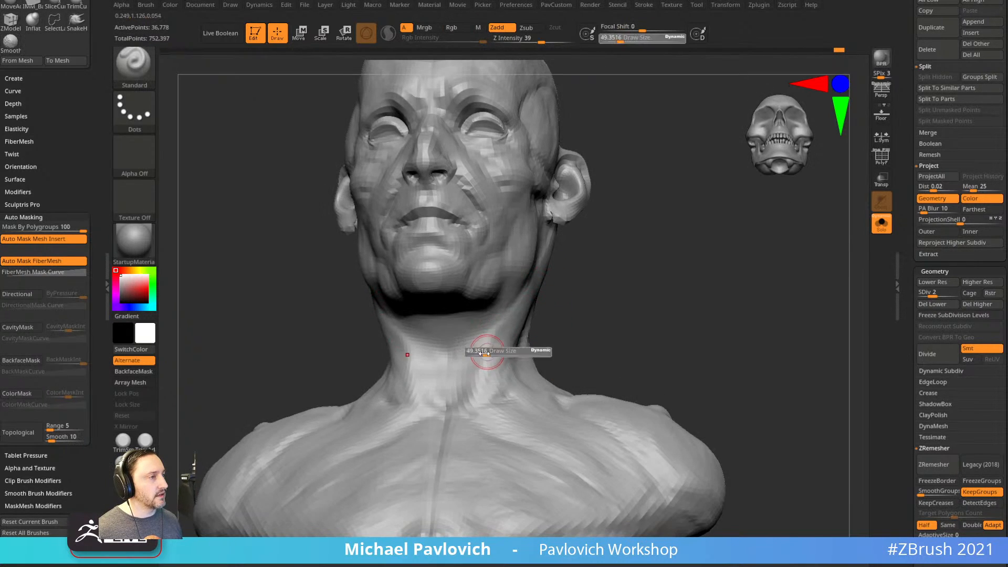
key(b)
key(m)
key(v)
right_drag(516, 335, 549, 336)
key(s)
click(543, 337)
mouse_move(501, 361)
mouse_down()
mouse_move(514, 371)
mouse_move(513, 340)
mouse_up()
right_drag(513, 340, 491, 333)
drag(513, 312, 512, 331)
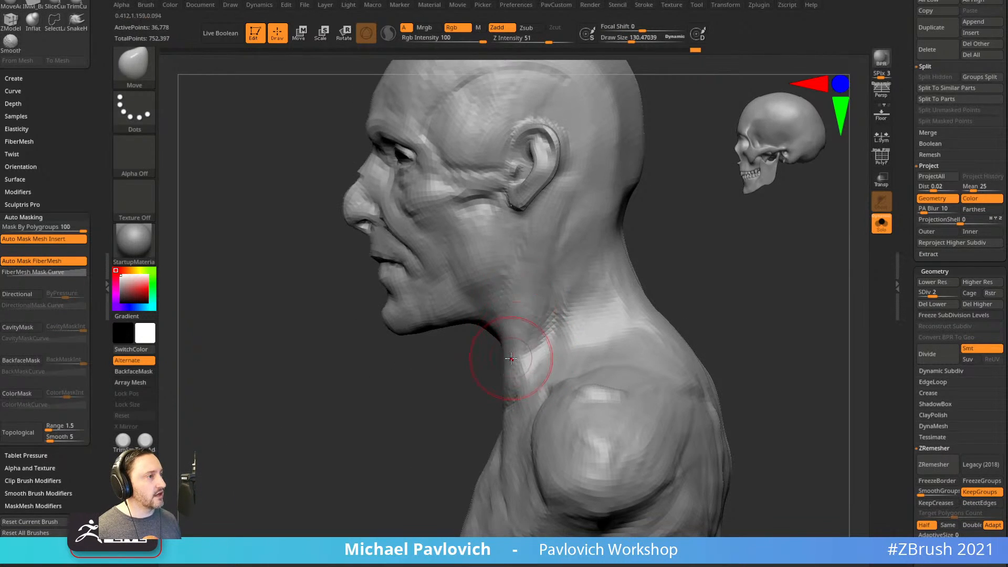
drag(512, 365, 528, 353)
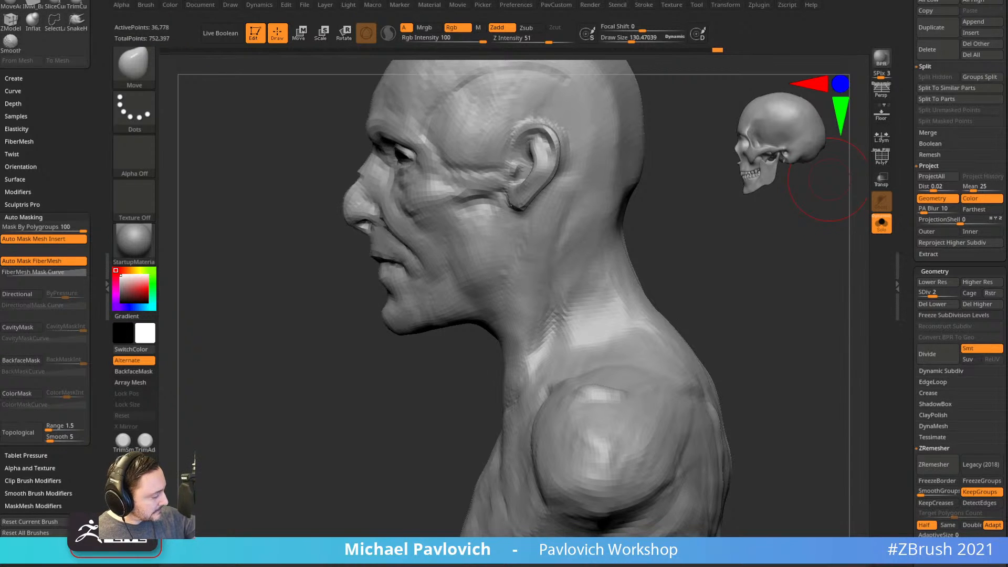
Switch to ClayBuildup with the brush size reduced to about 112.
mouse_move(829, 179)
mouse_down()
mouse_move(788, 294)
mouse_move(745, 276)
mouse_move(738, 304)
mouse_move(750, 314)
mouse_up()
key(b)
key(c)
key(b)
key(s)
click(491, 272)
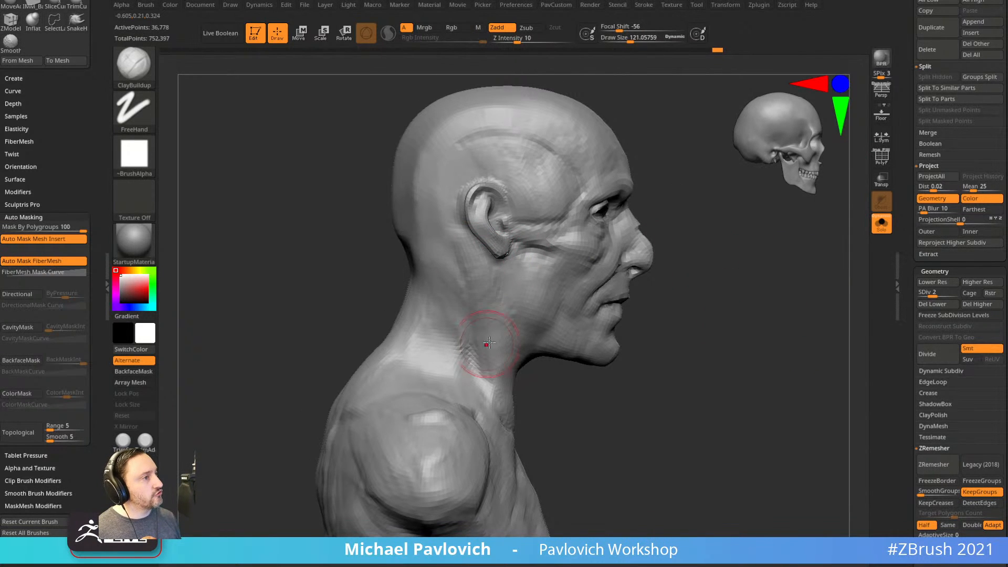
key(s)
click(556, 283)
drag(646, 301, 571, 303)
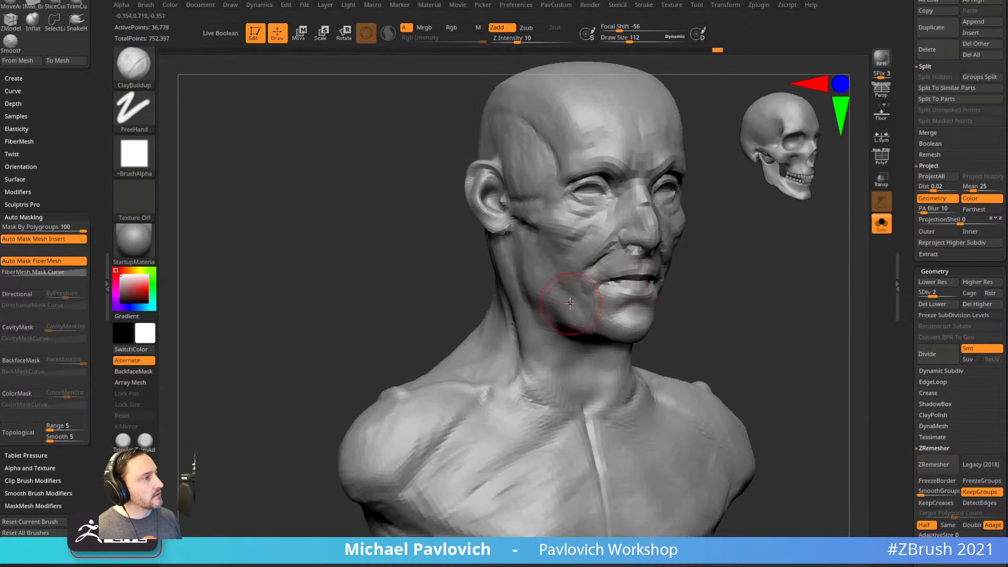
Reshape the cheek near the jaw with the Move brush, then reduce its size to about 130.
key(b)
key(m)
key(v)
drag(735, 267, 691, 266)
drag(556, 235, 540, 243)
key(s)
mouse_move(746, 300)
mouse_down()
mouse_move(706, 295)
mouse_move(772, 295)
mouse_move(667, 306)
mouse_move(693, 238)
mouse_up()
click(701, 295)
Raise the bust to SDiv 4, turn Solo off to show eyes and teeth, and pick Standard at size 29.
click(960, 293)
shift+drag(736, 276, 749, 370)
click(882, 224)
mouse_move(676, 264)
alt+mouse_down()
mouse_move(730, 305)
mouse_move(709, 313)
mouse_move(714, 329)
mouse_move(762, 321)
alt+mouse_up()
key(b)
key(s)
key(t)
key(s)
click(588, 303)
Review the head from several angles and undo the stray bump at the mouth corner.
shift+drag(715, 271, 586, 307)
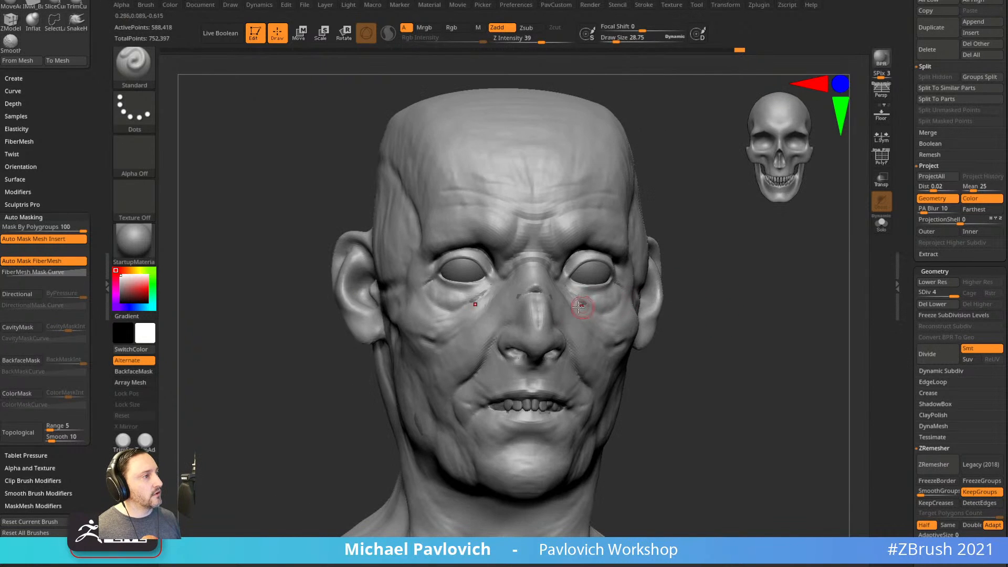
alt+drag(743, 310, 583, 346)
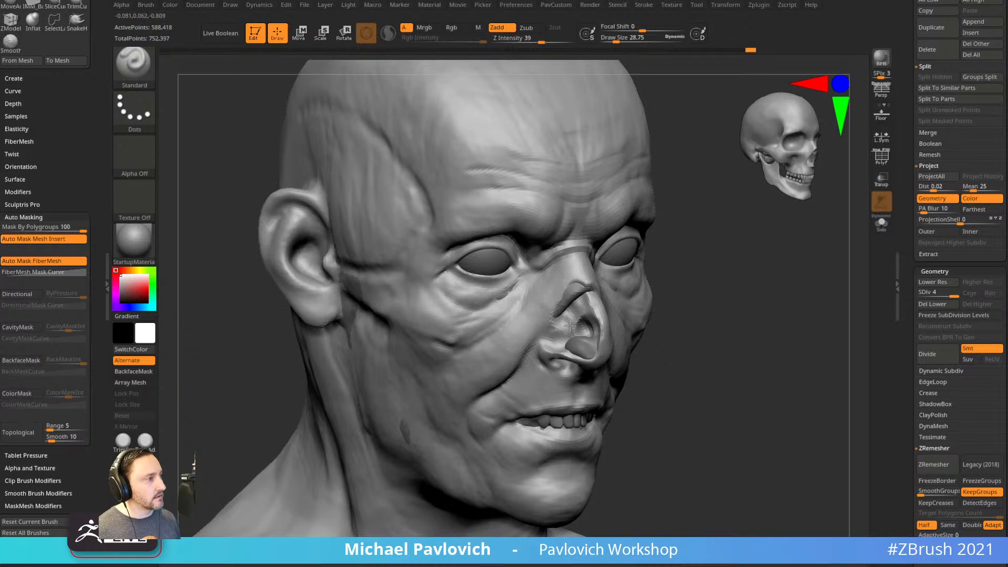
drag(682, 302, 607, 297)
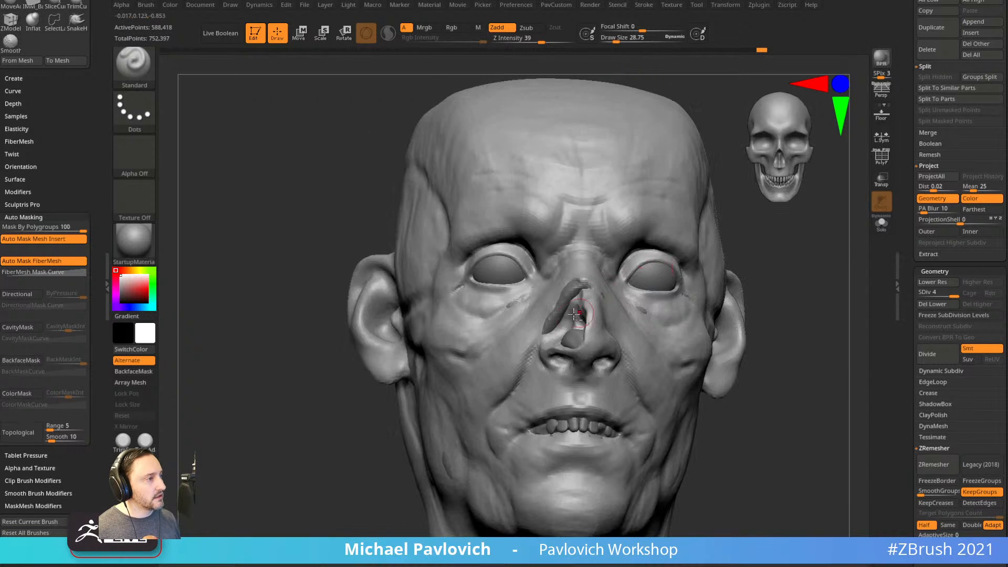
drag(563, 329, 517, 343)
drag(667, 328, 687, 355)
key(ctrl+z)
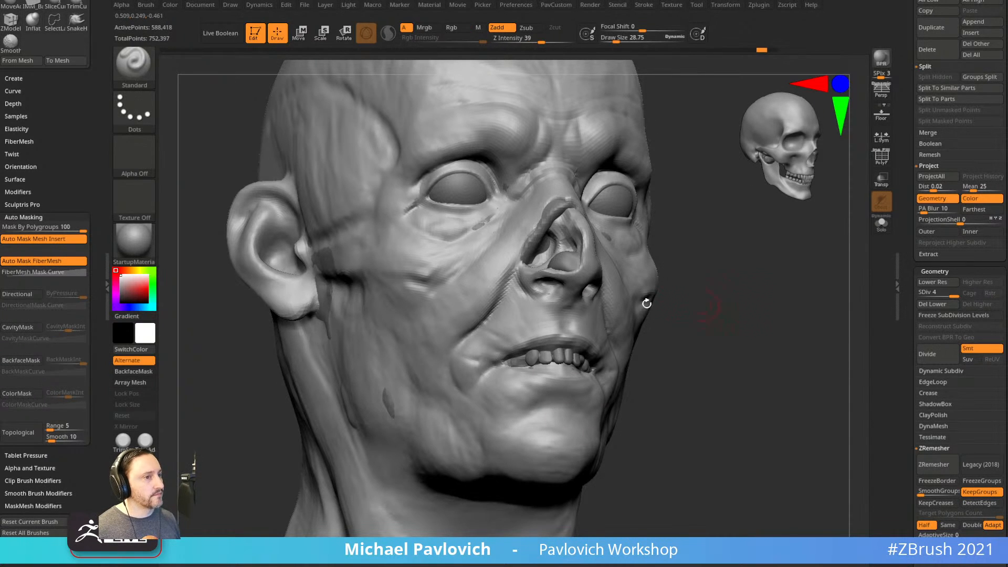
Set Mask By Polygroups to 0 and carve a groove up the lip from the corner at brush size 17.
drag(58, 229, 2, 230)
right_drag(517, 310, 532, 345)
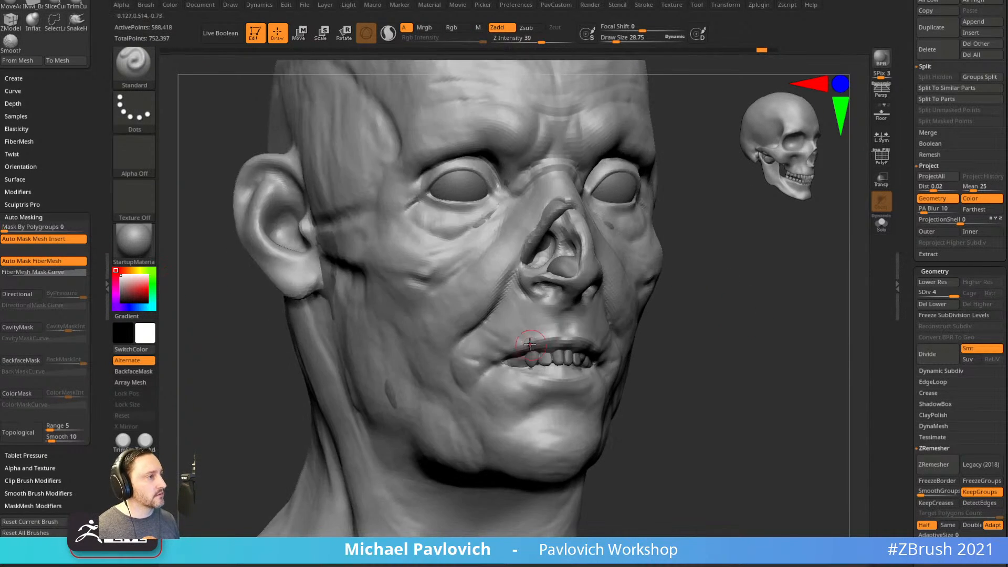
key(s)
alt+drag(525, 351, 520, 349)
drag(524, 343, 519, 334)
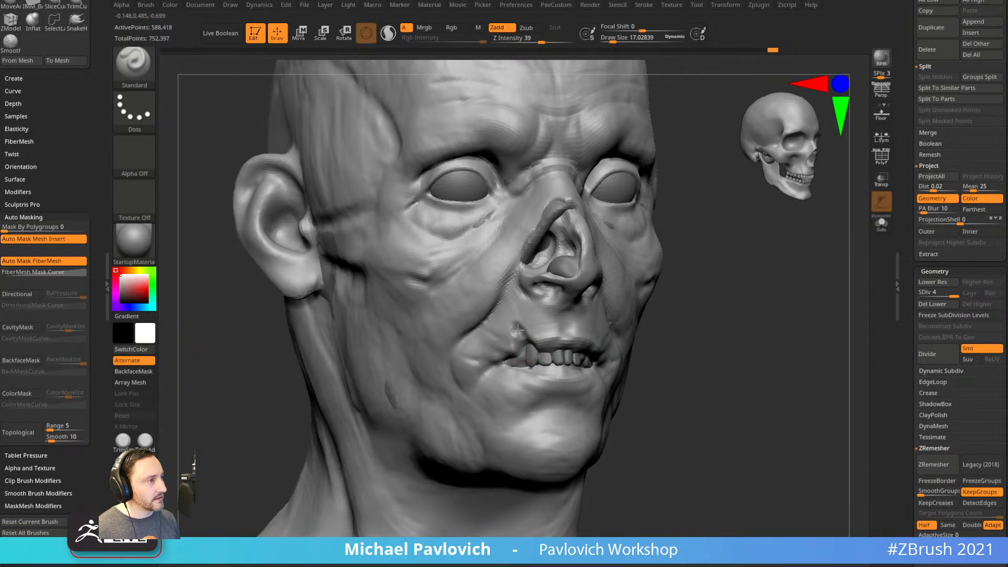
Pull the upper lip at the mouth corner with the Move brush at size about 52.
right_drag(671, 321, 539, 335)
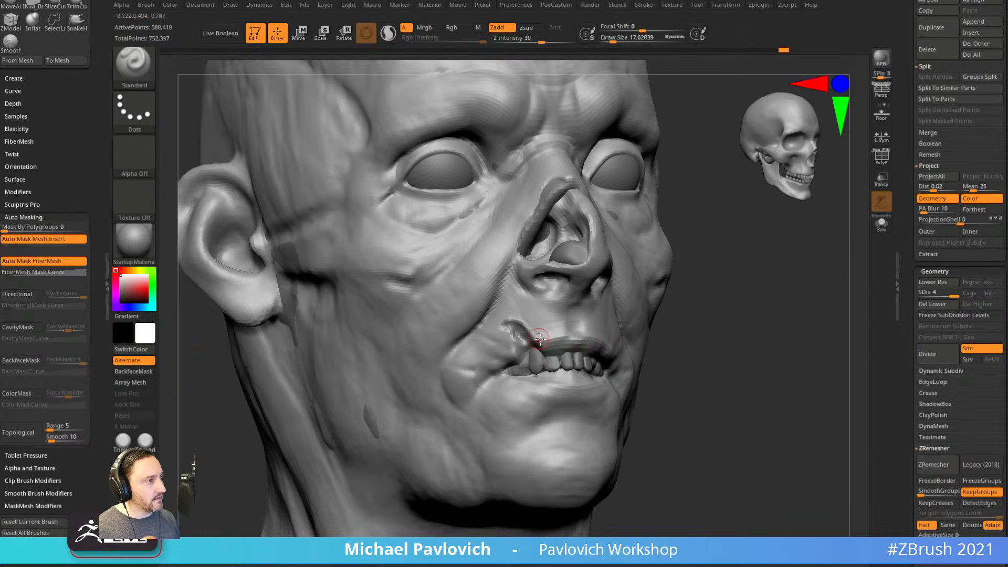
right_drag(631, 344, 672, 349)
key(s)
drag(575, 349, 585, 349)
key(b)
key(m)
key(v)
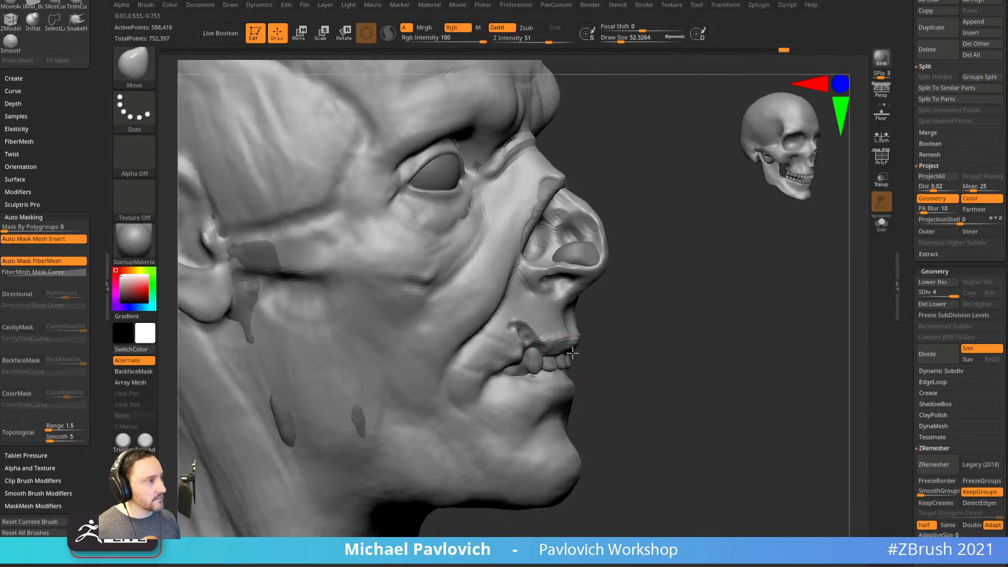
right_drag(663, 331, 631, 331)
Turn Solo on and sculpt along the upper lip with the Standard brush at size about 36.
click(881, 224)
right_drag(758, 304, 745, 268)
key(b)
key(s)
key(t)
key(s)
drag(578, 355, 576, 355)
drag(573, 347, 536, 355)
mouse_move(537, 355)
right_down()
mouse_move(560, 360)
mouse_move(519, 362)
right_up()
right_drag(702, 359, 579, 364)
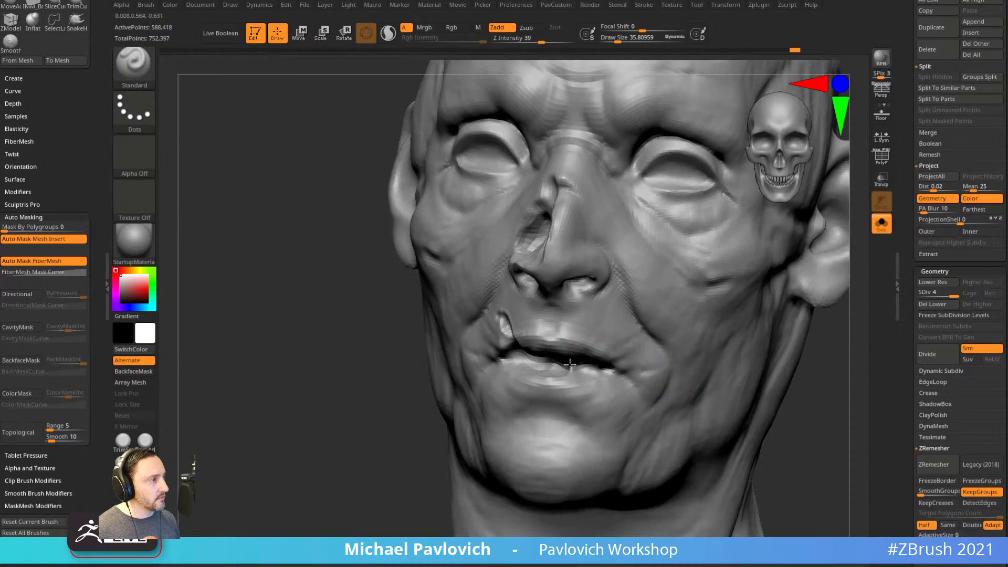
Smooth the lips within their polygroups using Shift-smoothing.
key(shift)
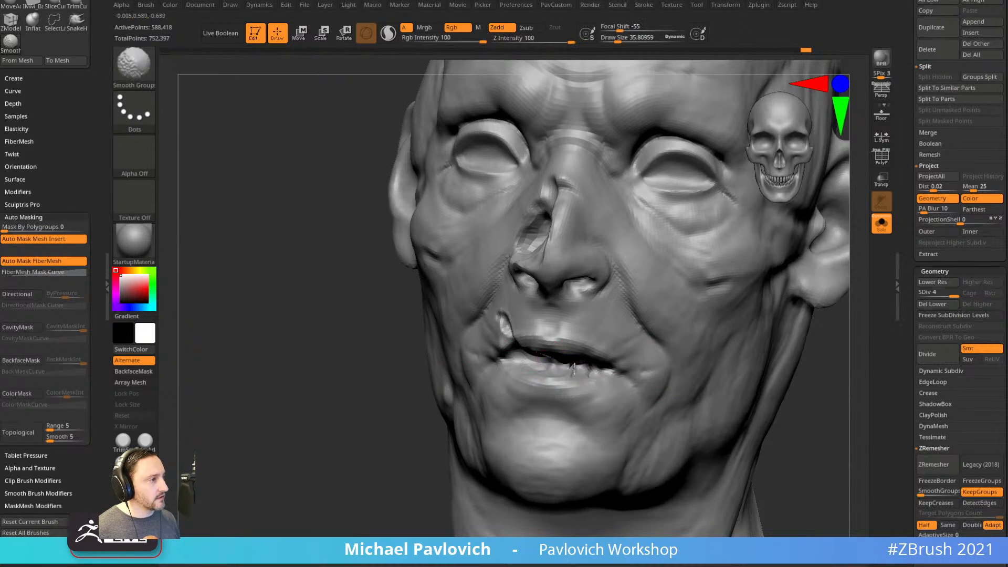
shift+right_drag(564, 365, 568, 367)
right_drag(761, 365, 557, 367)
shift+drag(547, 367, 552, 379)
right_drag(554, 375, 757, 277)
Show the head's polygroup colours with PolyF and turn it to a front view.
click(873, 167)
shift+right_drag(733, 331, 737, 322)
drag(831, 261, 900, 236)
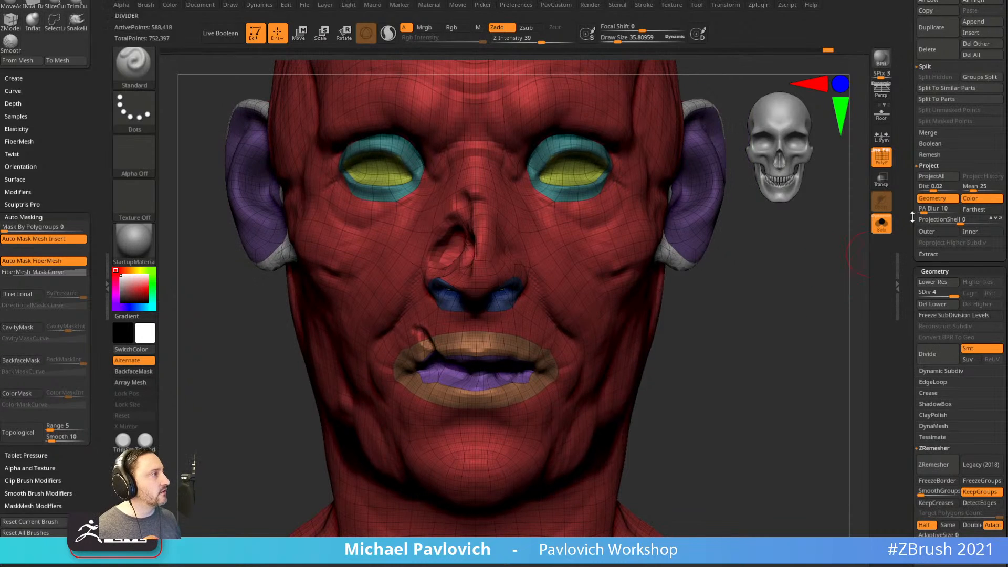
key(ctrl)
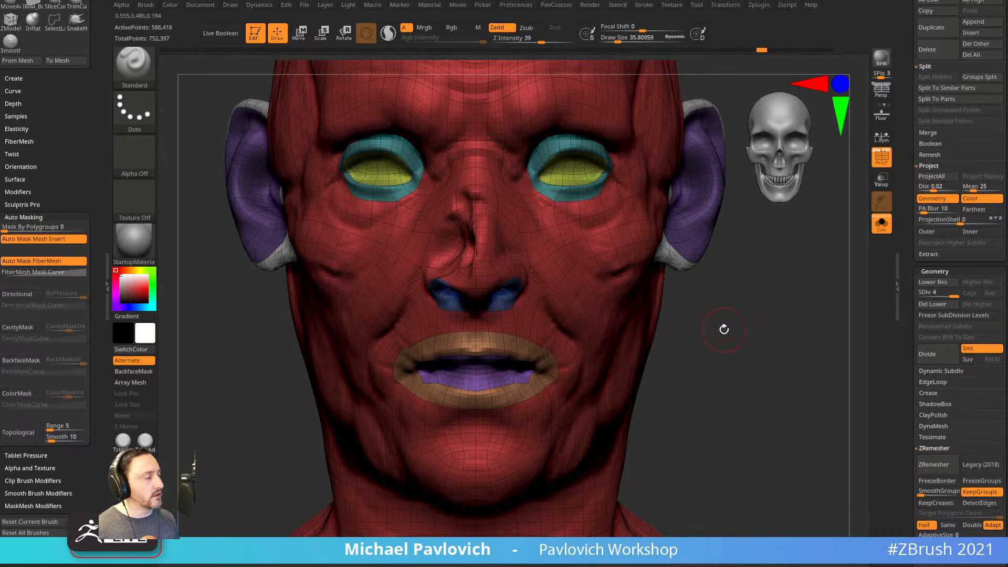
drag(725, 329, 740, 329)
Freeze the subdivision levels, then test hiding and restoring a strip above the lip.
click(954, 315)
mouse_move(715, 362)
mouse_down()
mouse_move(723, 354)
mouse_move(697, 292)
mouse_up()
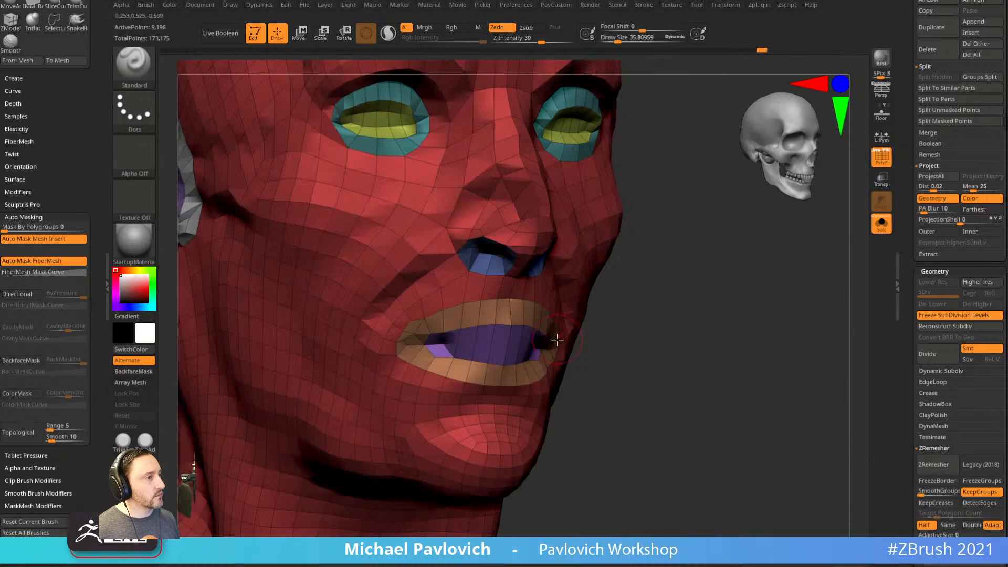
mouse_move(612, 316)
mouse_down()
mouse_move(621, 331)
mouse_move(659, 332)
mouse_up()
ctrl+shift+click(465, 331)
ctrl+shift+click(592, 287)
Isolate the mouth interior with a rectangle selection and mask everything except it.
key(b)
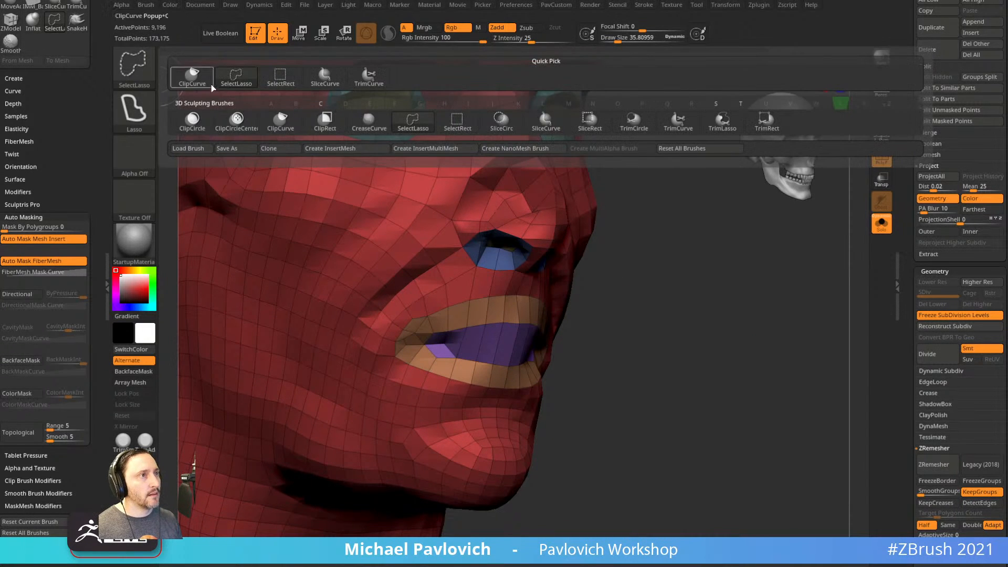
ctrl+shift+click(288, 85)
ctrl+shift+click(521, 325)
ctrl+shift+click(520, 298)
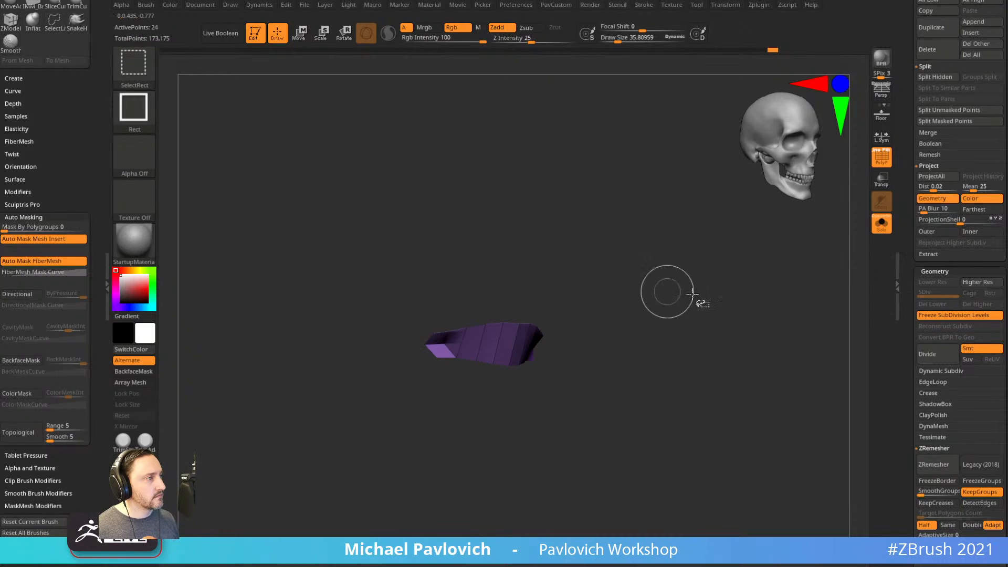
ctrl+click(725, 285)
ctrl+shift+click(723, 284)
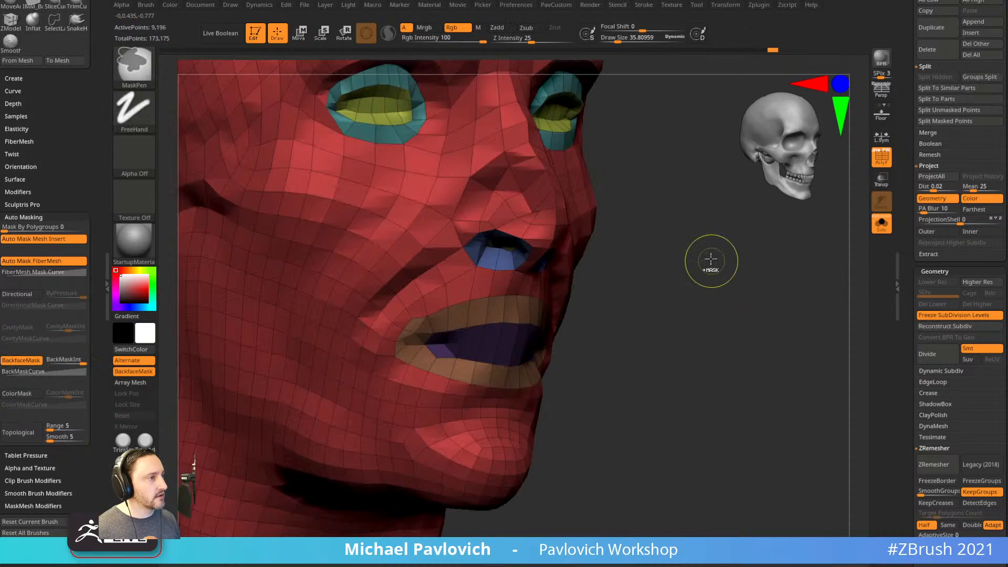
ctrl+click(717, 272)
Push the mouth interior inward and squash it vertically with the Gizmo.
drag(717, 273, 684, 265)
key(w)
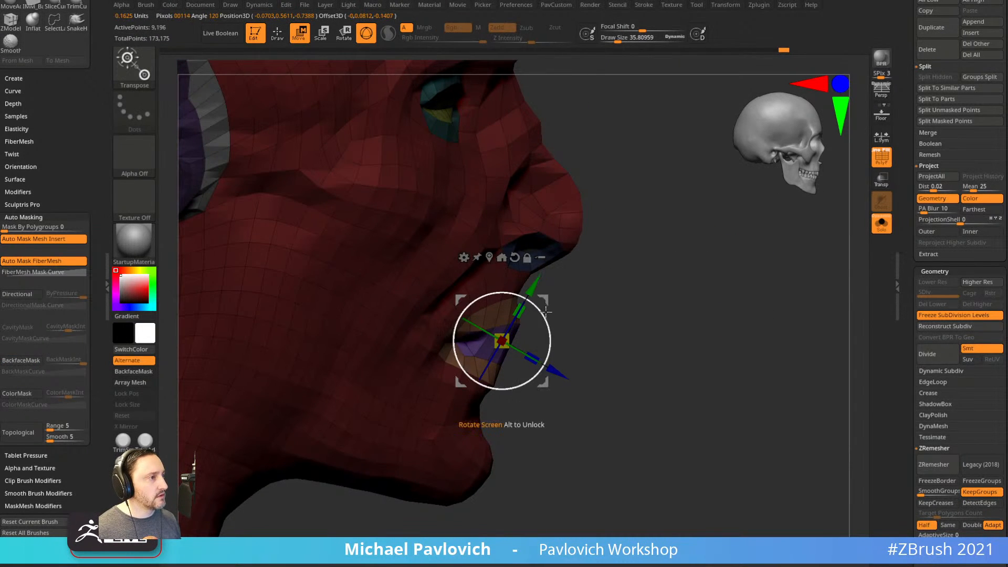
ctrl+drag(548, 301, 520, 301)
drag(604, 308, 581, 304)
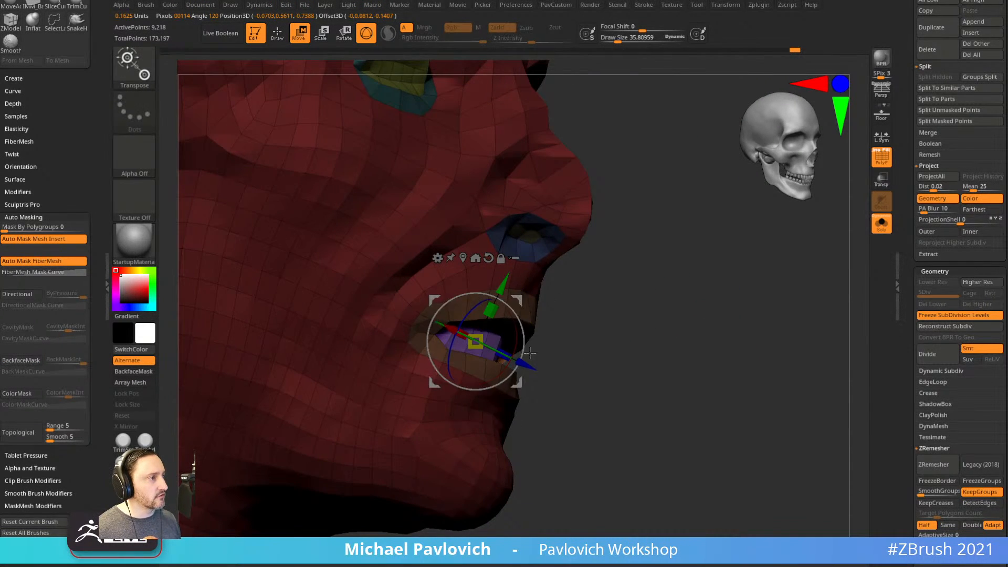
ctrl+drag(517, 301, 562, 296)
drag(461, 311, 461, 327)
key(q)
drag(281, 411, 371, 413)
key(s)
drag(459, 345, 466, 345)
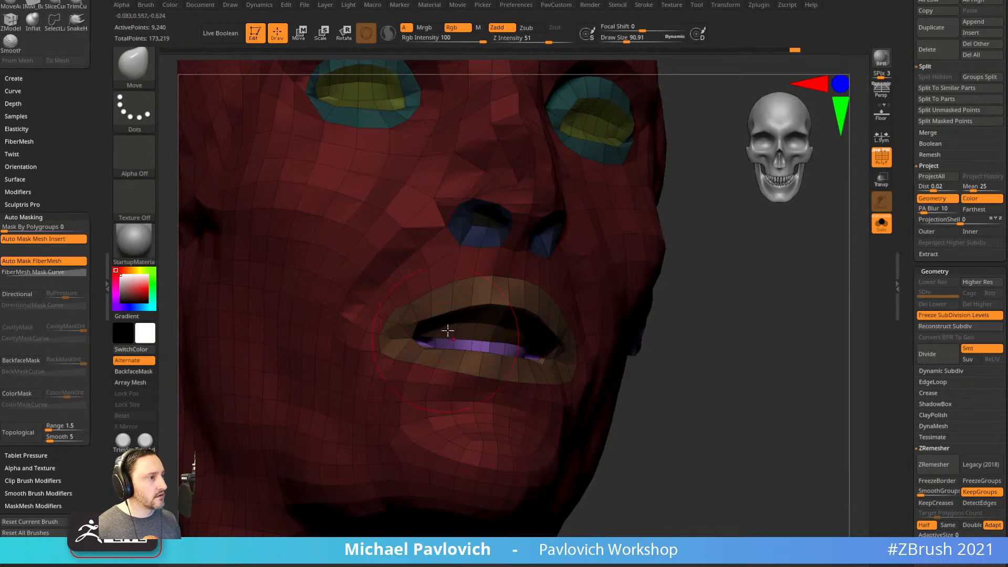
Smooth the mouth edge with the Move brush, toggling the polygroup colours to check it.
drag(689, 328, 653, 335)
key(b)
key(m)
key(v)
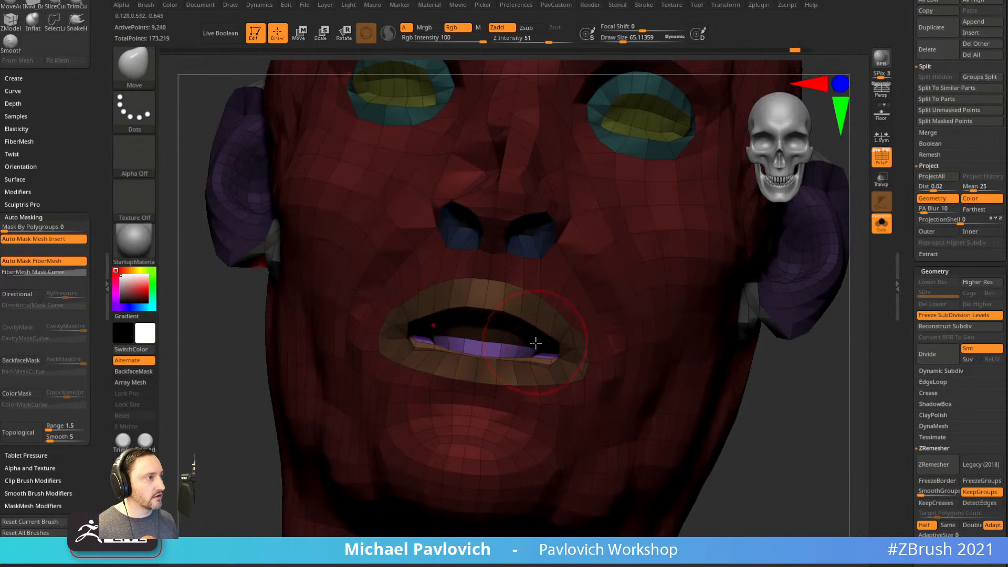
key(shift+f)
drag(819, 414, 761, 379)
click(882, 158)
drag(300, 349, 357, 353)
shift+drag(520, 344, 506, 338)
Isolate the lip and mouth-interior groups, then leave only the purple interior visible.
mouse_move(749, 448)
mouse_down()
mouse_move(790, 459)
mouse_move(773, 436)
mouse_move(735, 432)
mouse_up()
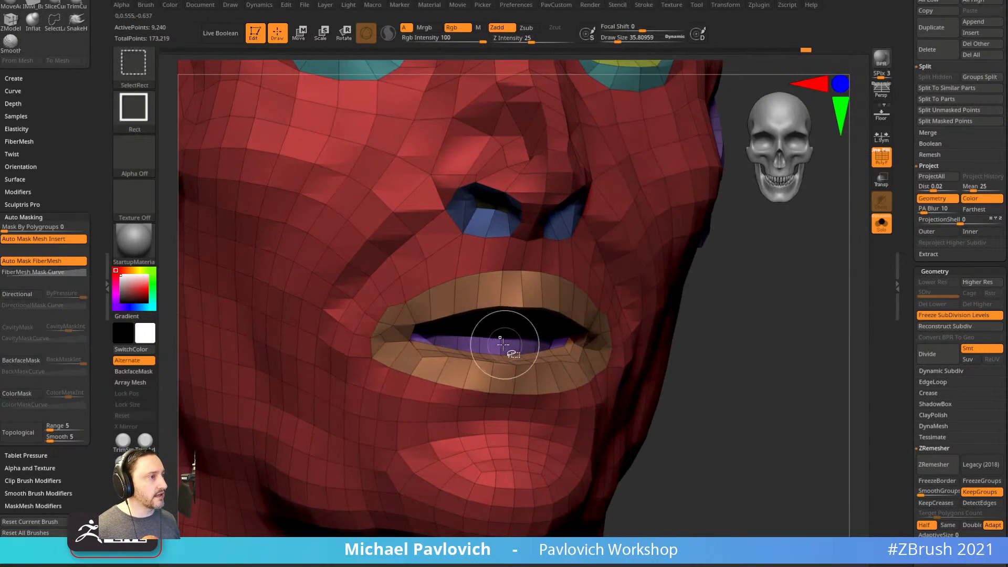
ctrl+shift+click(512, 350)
drag(696, 347, 738, 342)
ctrl+shift+click(495, 344)
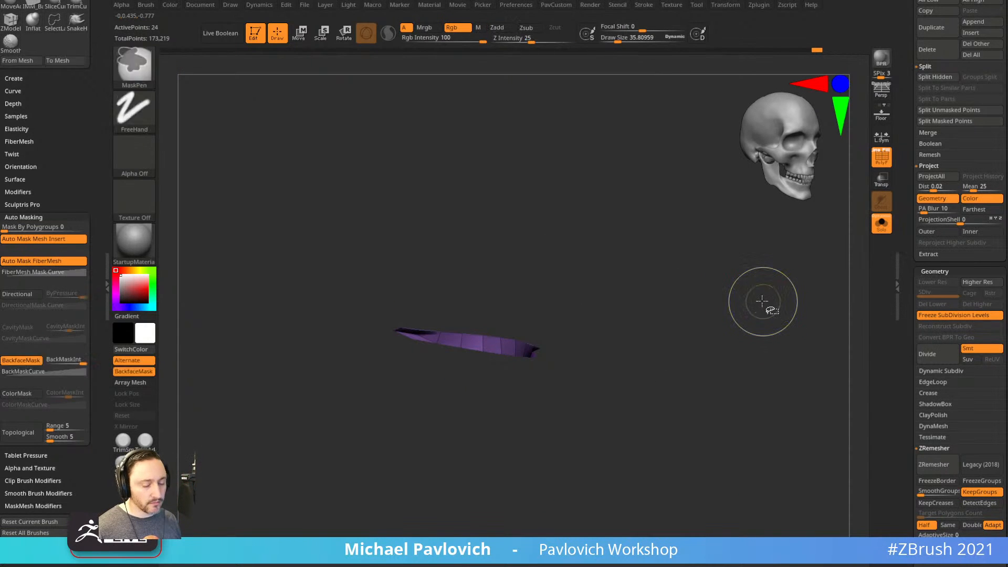
Unhide the head and pull the lower lip corner into shape with a size-22 Move brush.
ctrl+shift+click(762, 304)
drag(759, 310, 736, 338)
ctrl+shift+click(779, 326)
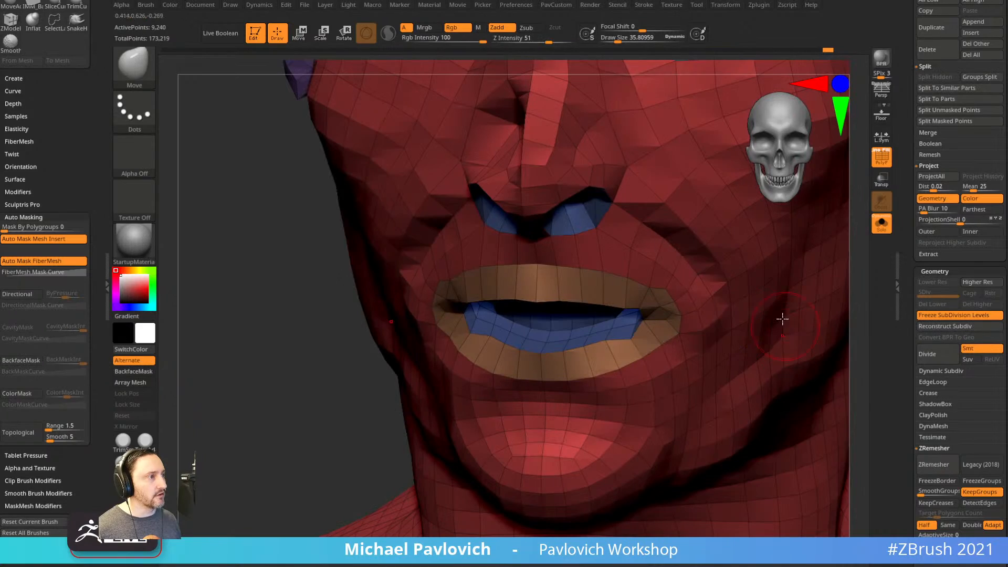
drag(318, 439, 394, 436)
key(s)
mouse_move(633, 324)
mouse_down()
mouse_move(622, 326)
mouse_move(642, 294)
mouse_up()
mouse_move(801, 382)
mouse_down()
mouse_move(765, 392)
mouse_move(723, 344)
mouse_move(765, 342)
mouse_move(802, 396)
mouse_move(761, 349)
mouse_move(787, 304)
mouse_up()
Unfreeze the subdivision levels to restore the high-res head, hide polygroups and clear the mask.
click(945, 315)
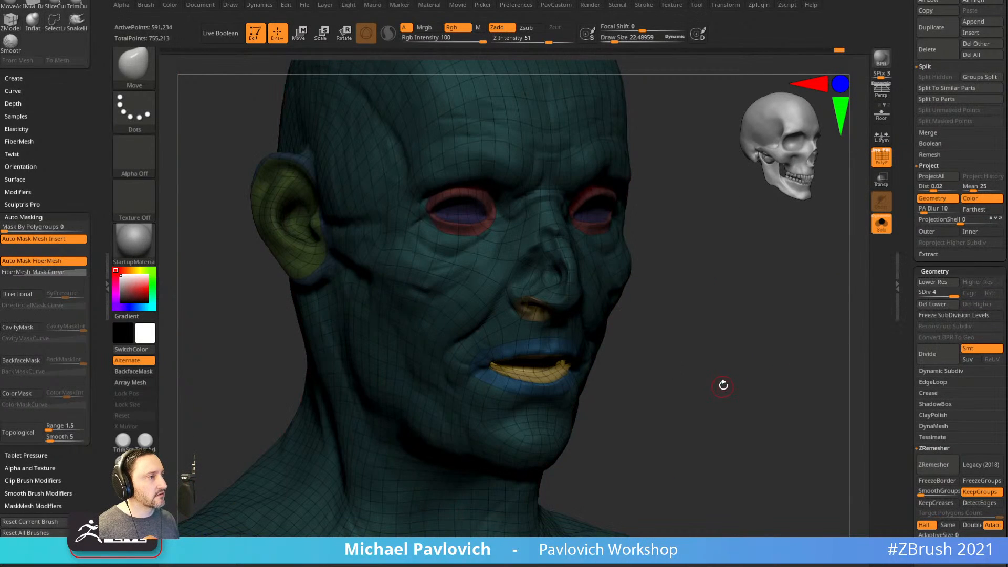
click(881, 160)
alt+drag(782, 320, 864, 248)
ctrl+drag(809, 281, 827, 315)
mouse_move(820, 320)
mouse_down()
mouse_move(759, 352)
mouse_move(793, 321)
mouse_move(777, 347)
mouse_up()
Isolate the mouth-interior group, run Polish By Features on it, then unhide the head.
ctrl+shift+click(553, 359)
key(3)
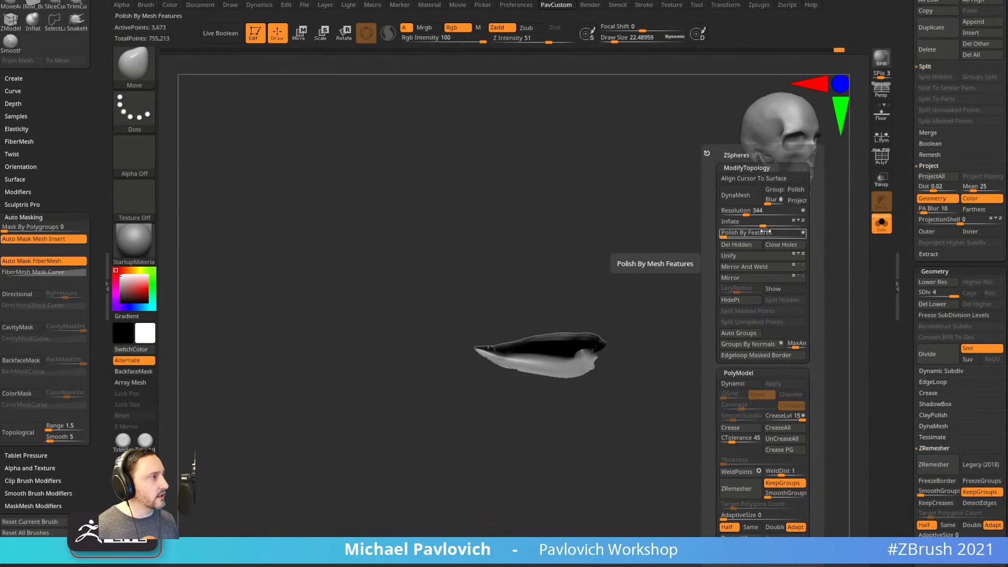
click(803, 234)
click(726, 236)
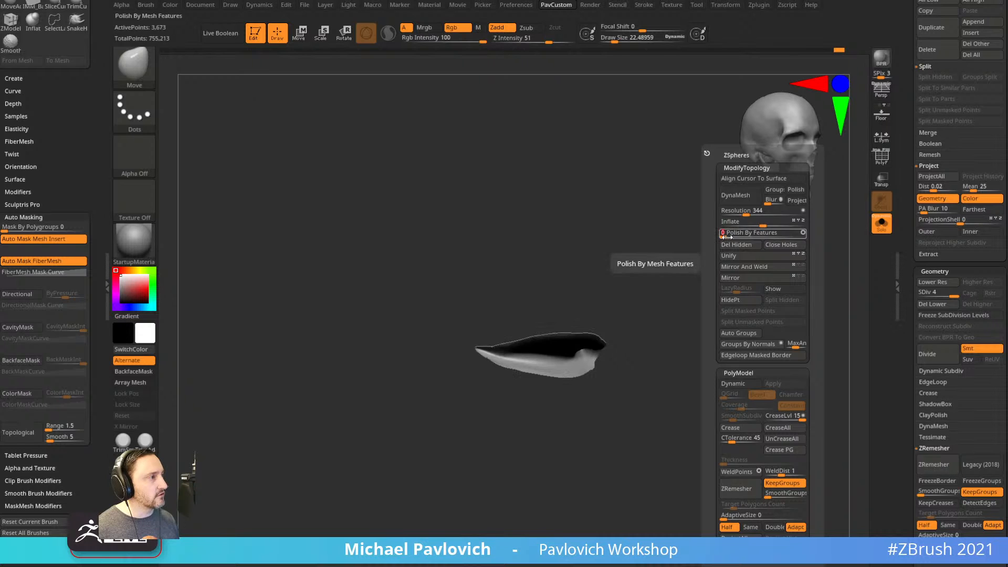
shift+drag(745, 321, 735, 338)
ctrl+shift+click(738, 338)
mouse_move(816, 356)
mouse_down()
mouse_move(856, 369)
mouse_move(812, 351)
mouse_move(687, 336)
mouse_move(761, 329)
mouse_up()
Reshape one mouth corner with the MoveAccu brush and smooth it.
key(1)
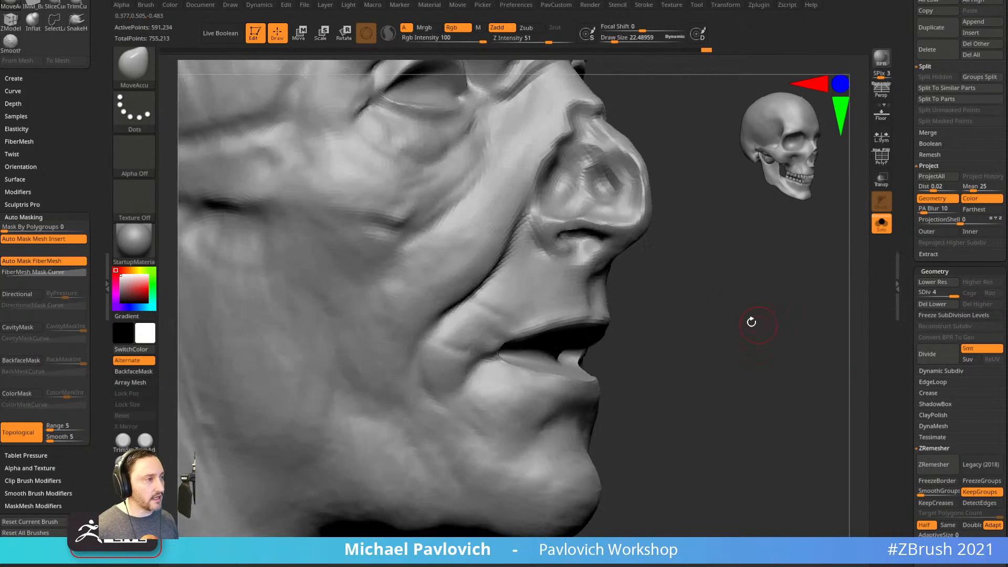
drag(496, 354, 488, 363)
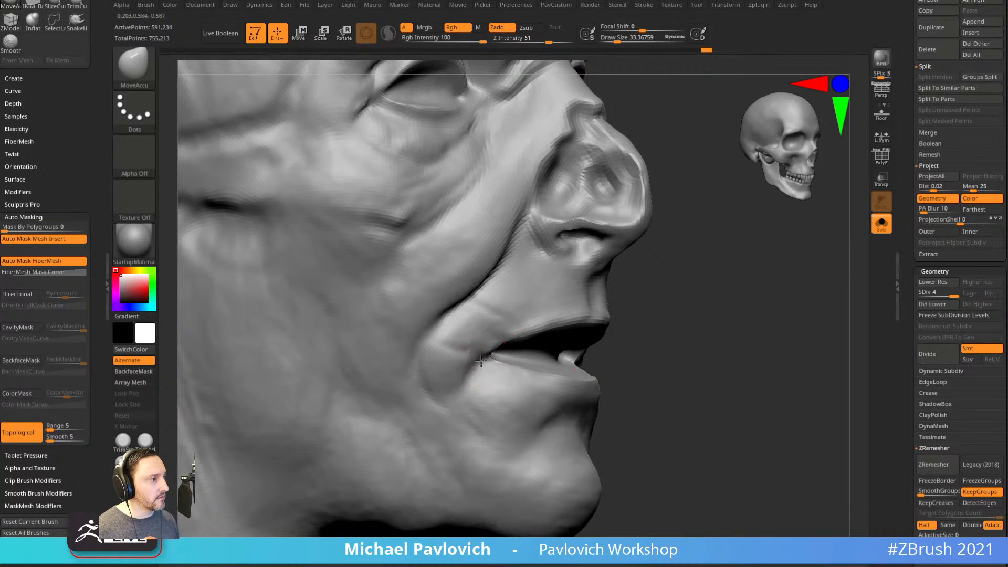
shift+right_drag(513, 345, 512, 356)
drag(790, 367, 646, 371)
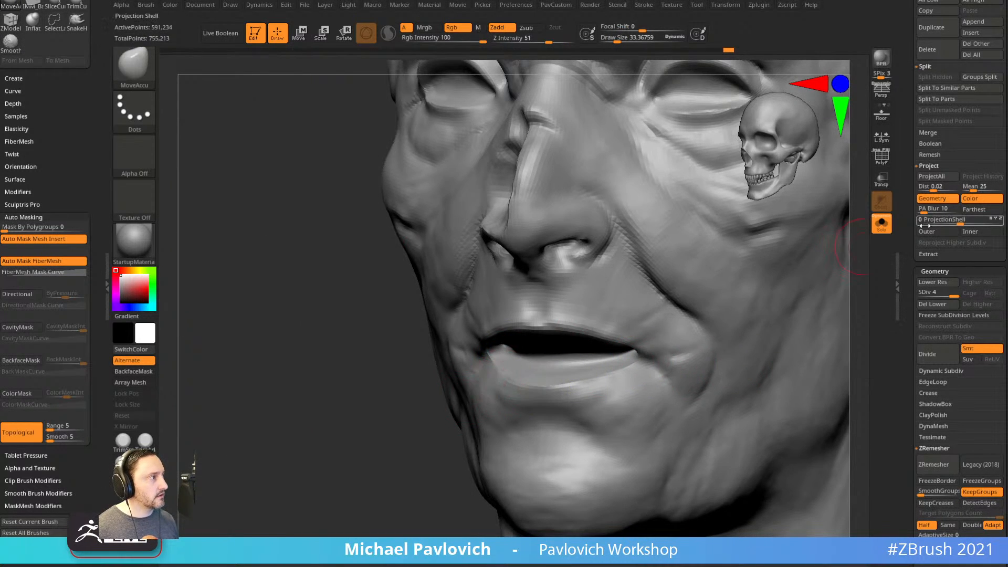
drag(348, 454, 467, 409)
shift+drag(489, 371, 522, 360)
Smooth the other mouth corner and orbit around the detailed head to review it.
mouse_move(710, 363)
mouse_down()
mouse_move(787, 347)
mouse_move(489, 364)
mouse_up()
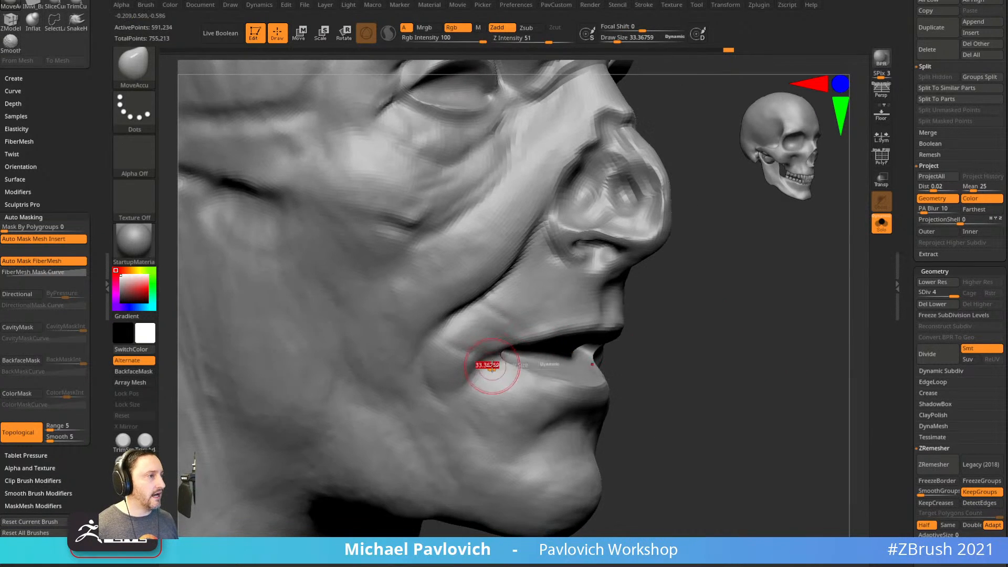
mouse_move(783, 331)
mouse_down()
mouse_move(697, 326)
mouse_move(604, 356)
mouse_up()
drag(397, 401, 517, 386)
shift+drag(414, 348, 415, 368)
drag(809, 331, 888, 347)
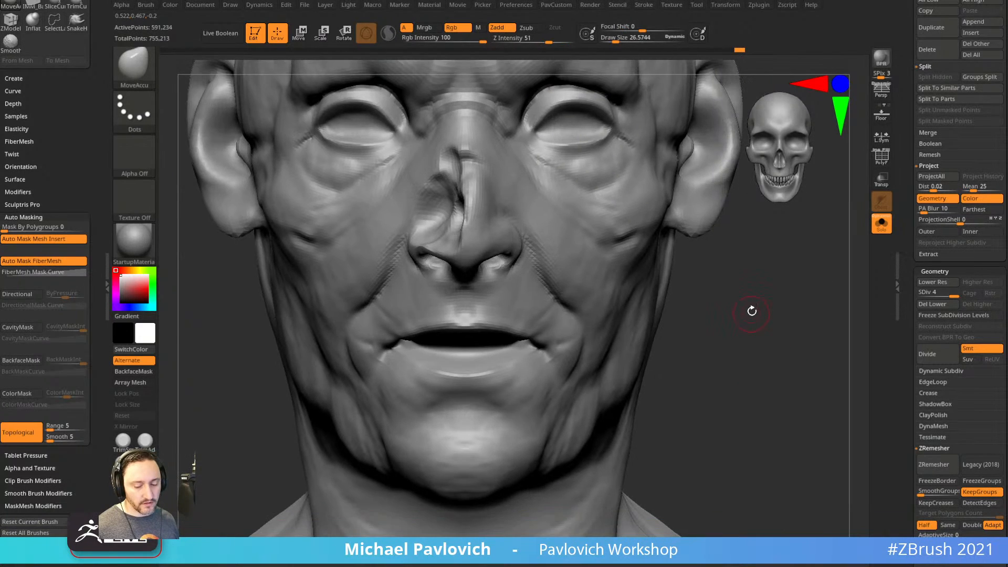
drag(750, 310, 570, 357)
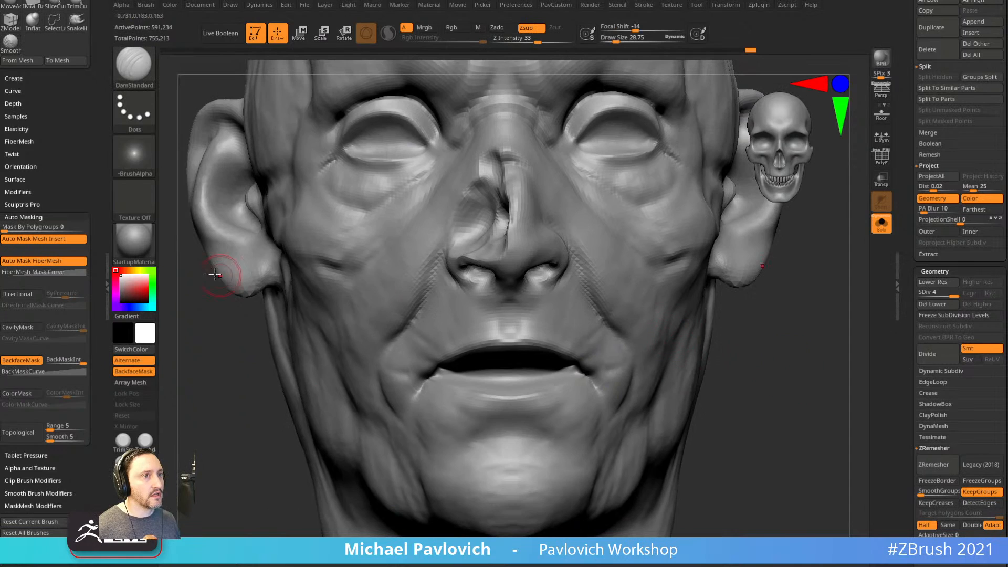
drag(787, 363, 650, 378)
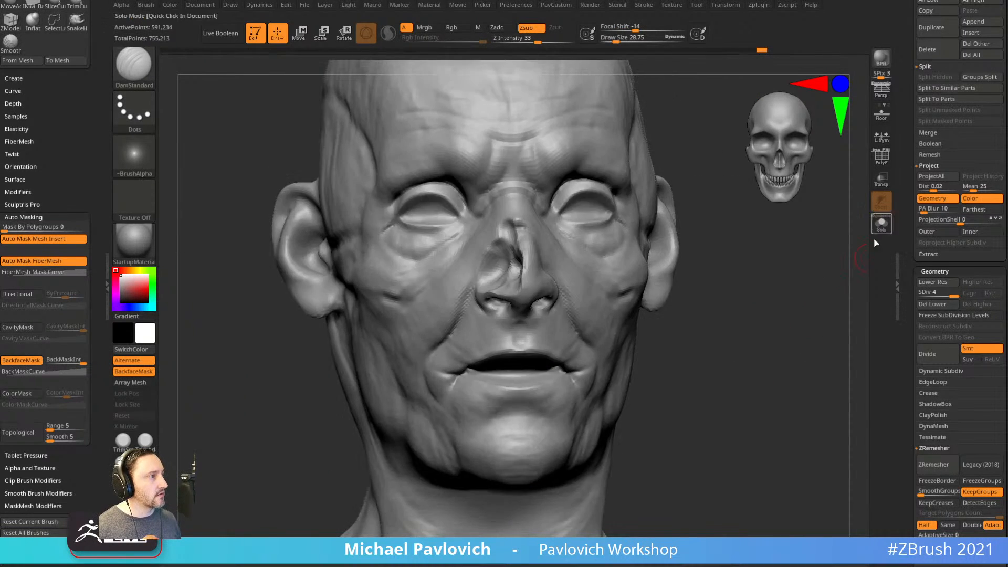
mouse_move(801, 333)
mouse_down()
mouse_move(774, 339)
mouse_move(804, 369)
mouse_move(783, 327)
mouse_move(777, 345)
mouse_move(785, 347)
mouse_up()
Reshape the lips around the teeth with a size-38 Move brush, finishing on Standard in front view.
key(s)
drag(612, 362, 616, 362)
key(b)
key(m)
key(v)
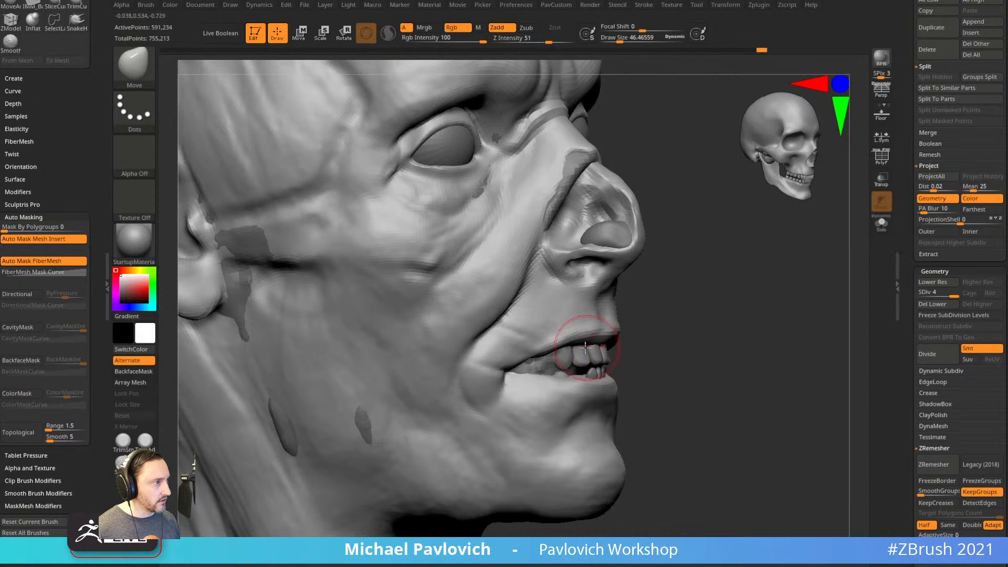
drag(678, 341, 649, 341)
drag(580, 342, 585, 377)
mouse_move(529, 356)
alt+mouse_down()
mouse_move(477, 337)
mouse_move(755, 343)
mouse_move(727, 360)
mouse_move(837, 338)
mouse_move(795, 336)
alt+mouse_up()
key(b)
key(s)
key(t)
key(s)
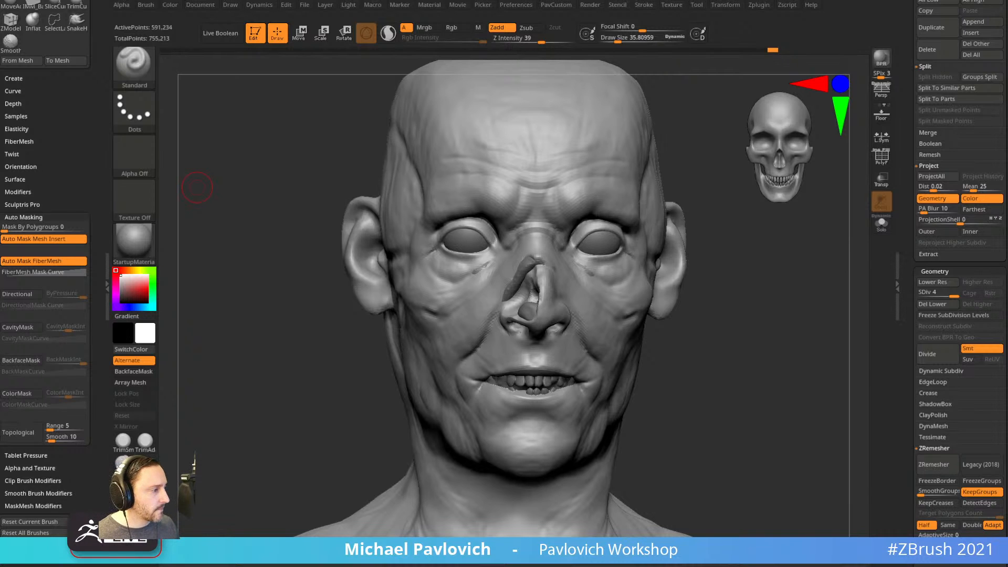
drag(505, 566, 712, 99)
ctrl+scroll(515, 369, up, 5)
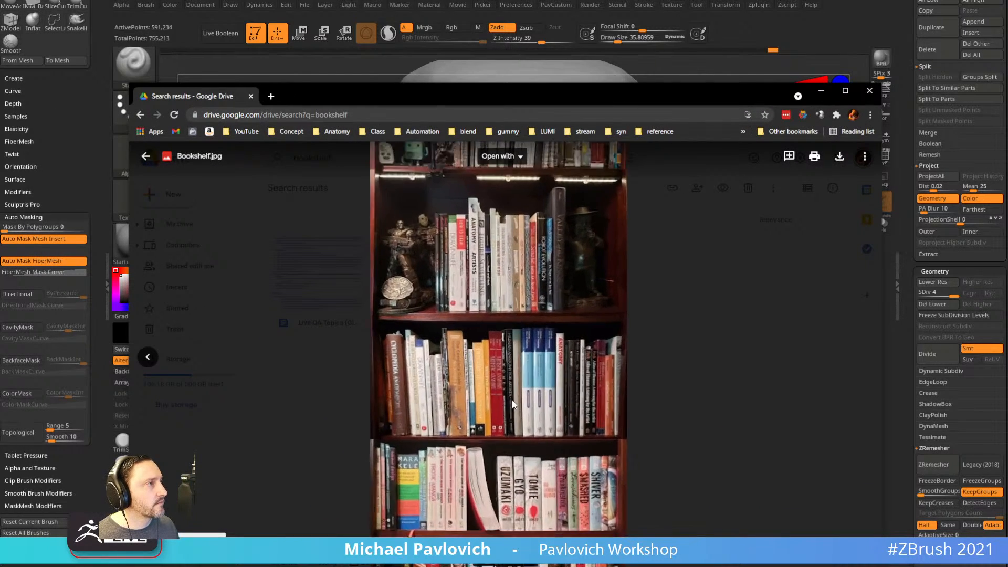
ctrl+scroll(515, 383, up, 5)
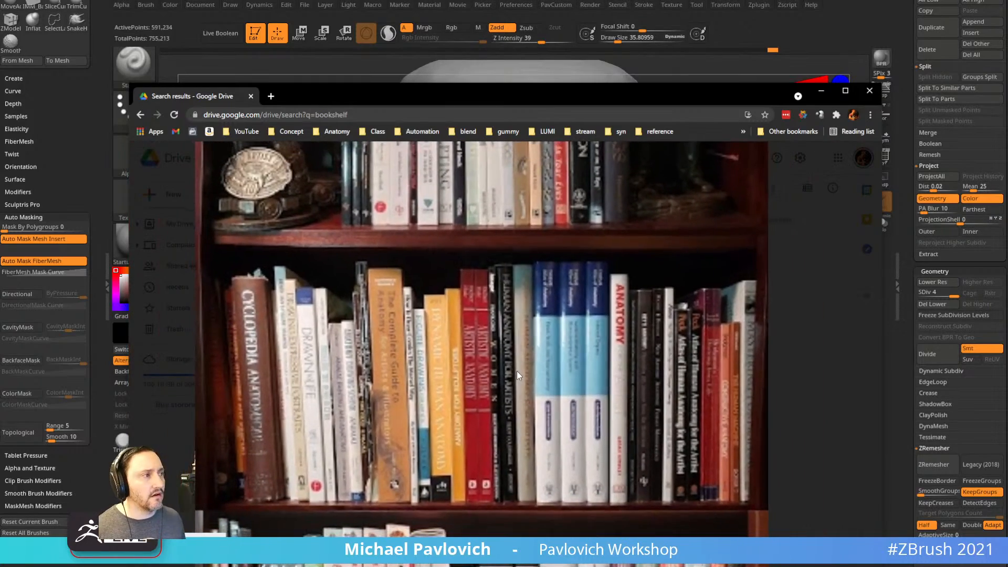
drag(549, 275, 559, 438)
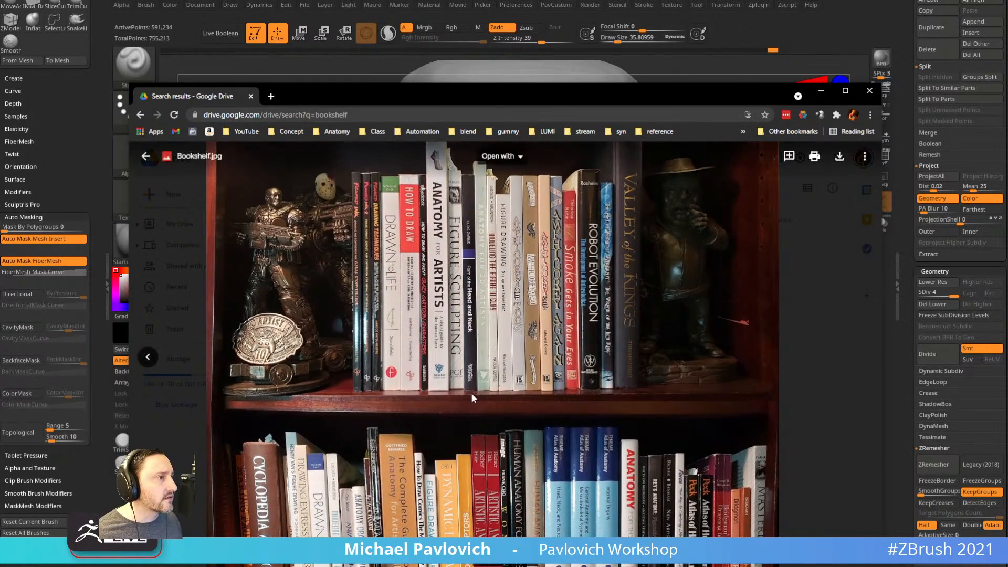
scroll(490, 363, down, 5)
drag(455, 289, 464, 222)
drag(516, 376, 517, 230)
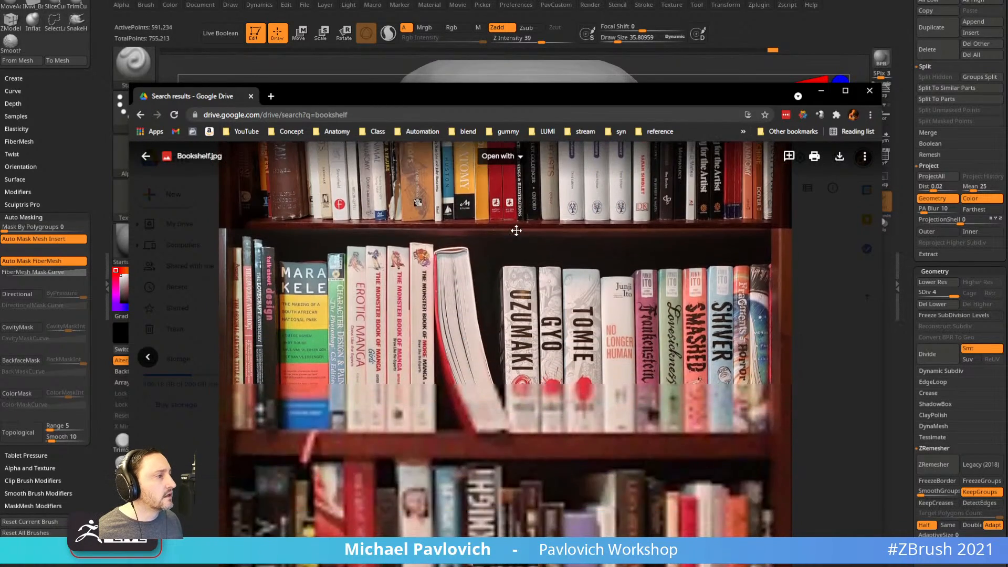
scroll(469, 366, down, 3)
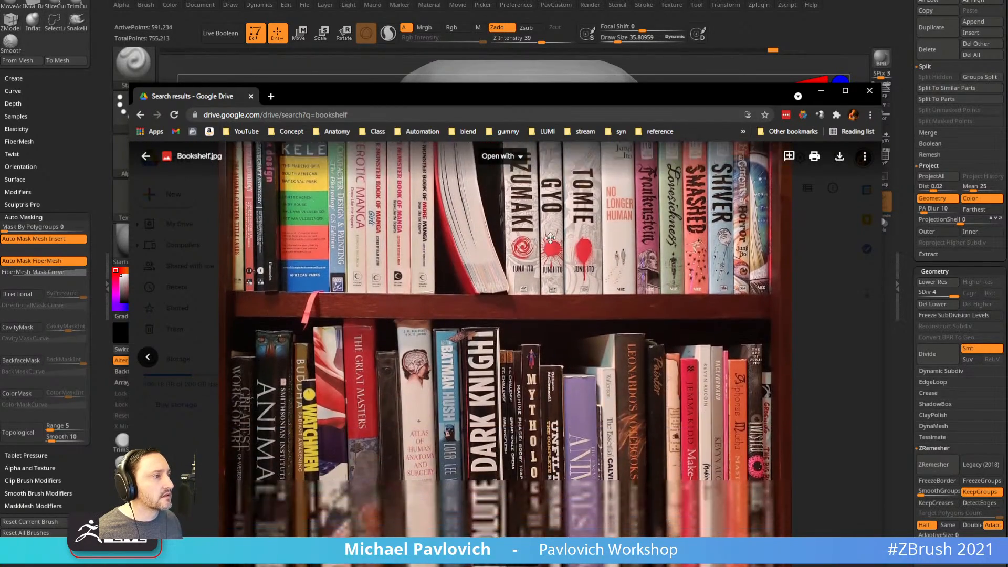
scroll(469, 367, down, 1)
scroll(494, 366, up, 12)
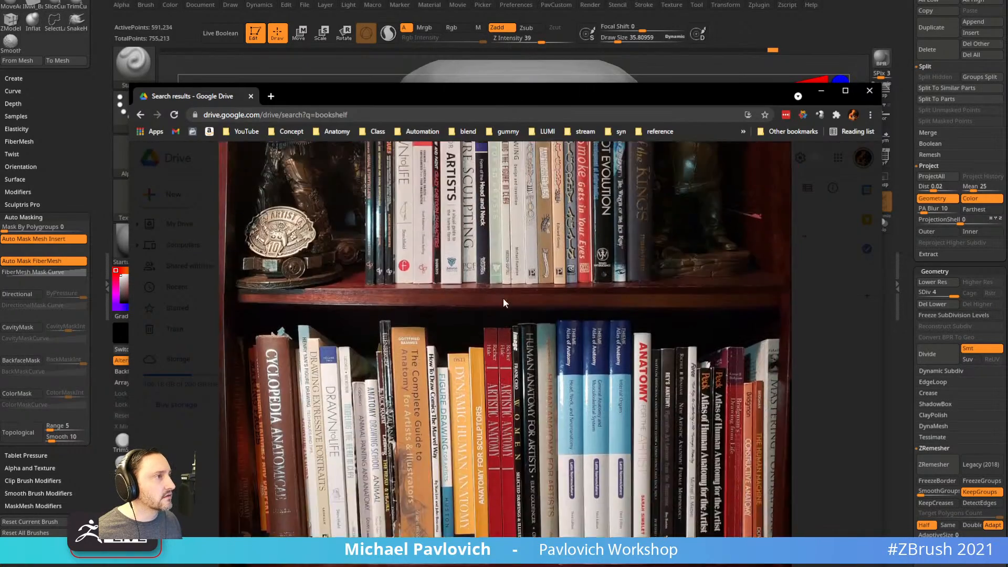
scroll(494, 366, up, 5)
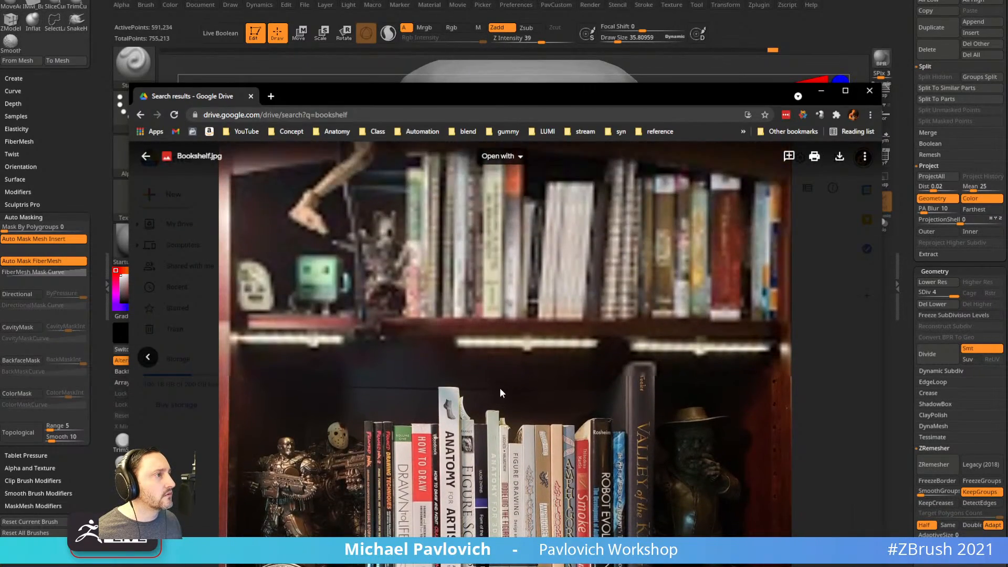
scroll(518, 351, down, 5)
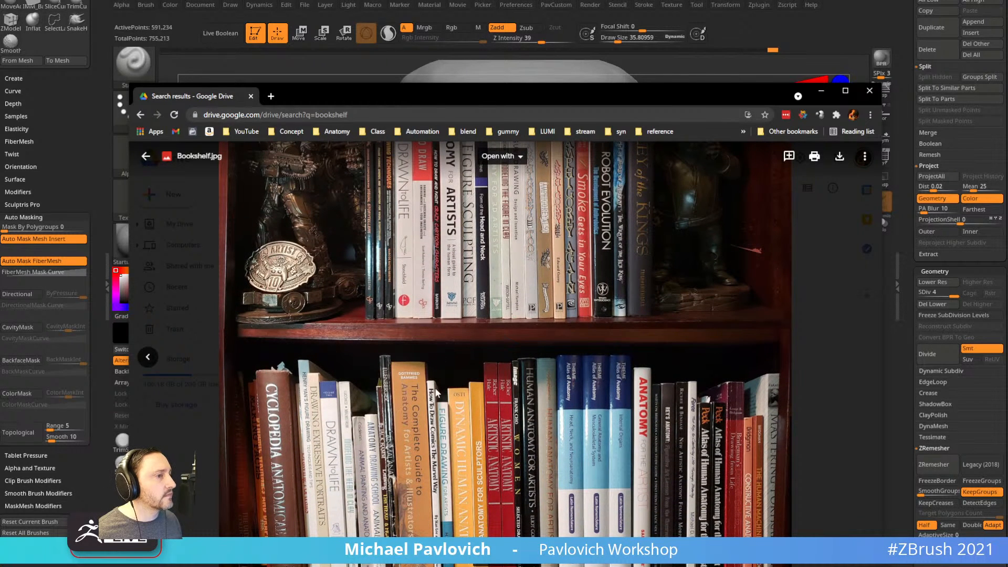
drag(571, 96, 0, 105)
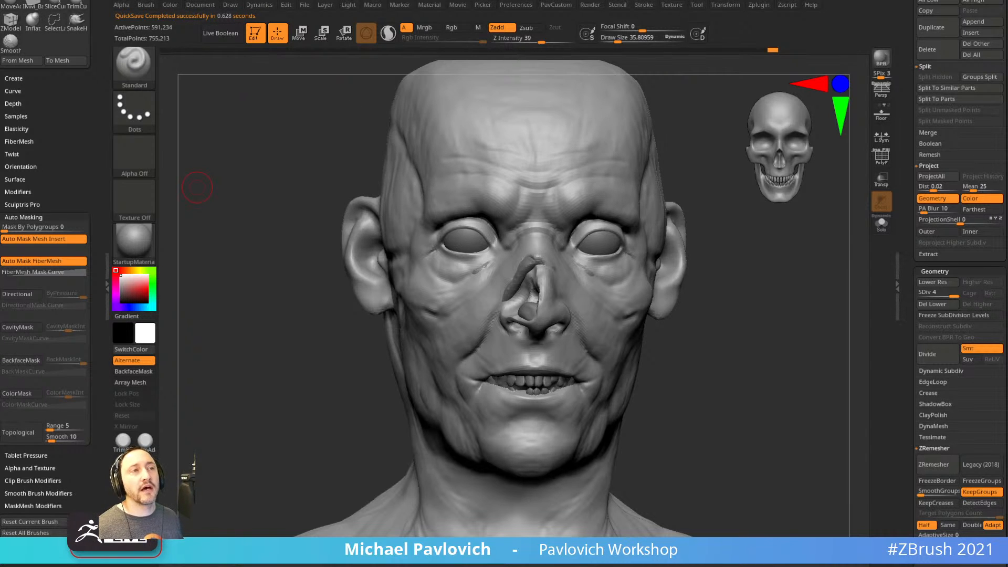
drag(764, 315, 704, 264)
drag(908, 323, 916, 208)
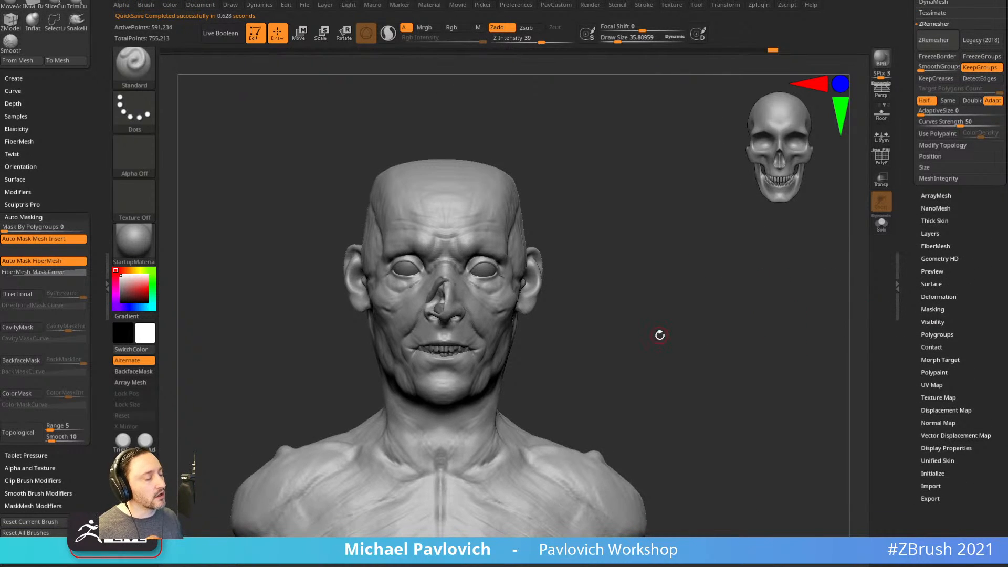
click(937, 360)
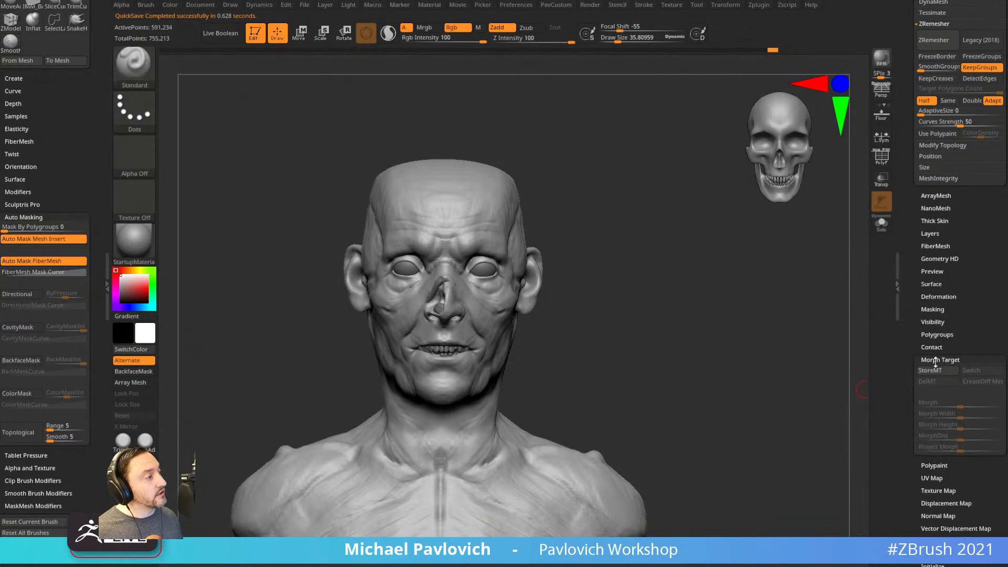
click(935, 361)
drag(907, 307, 908, 352)
click(929, 277)
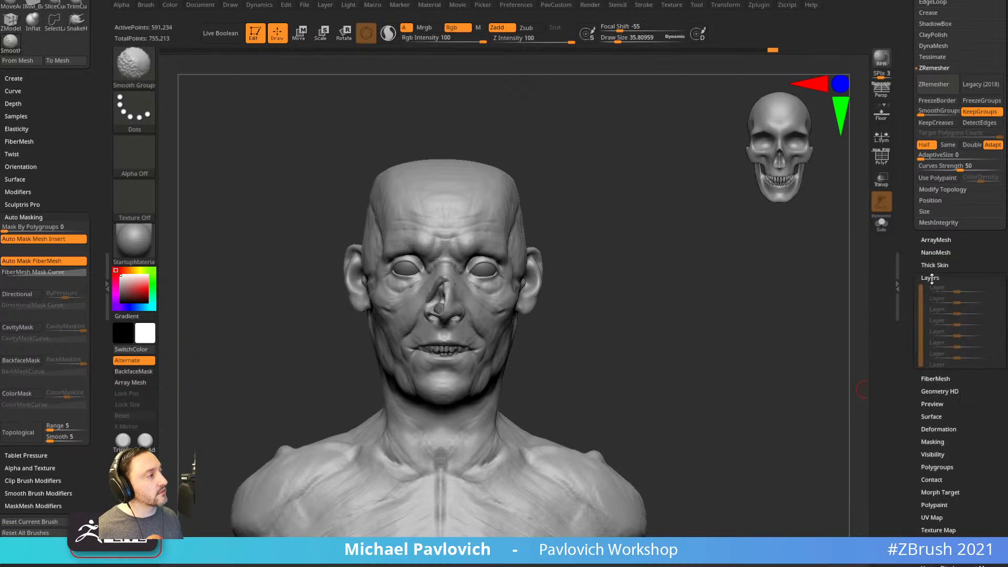
click(930, 278)
drag(847, 271, 769, 276)
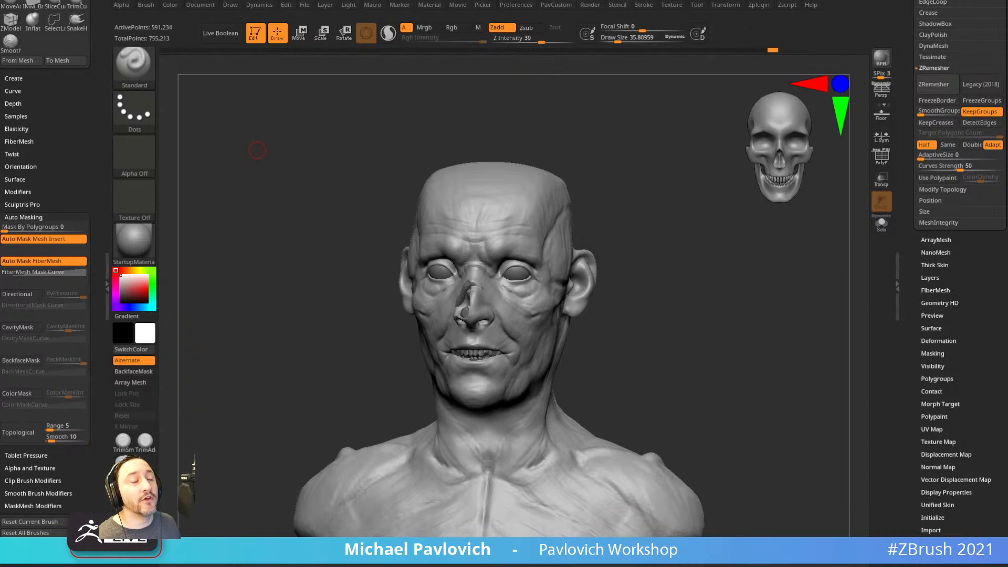
Smooth the upper lip and mouth corner with light Smooth strokes.
mouse_move(711, 250)
mouse_down()
mouse_move(758, 335)
mouse_move(763, 270)
mouse_move(763, 307)
mouse_up()
key(s)
shift+drag(479, 353, 506, 334)
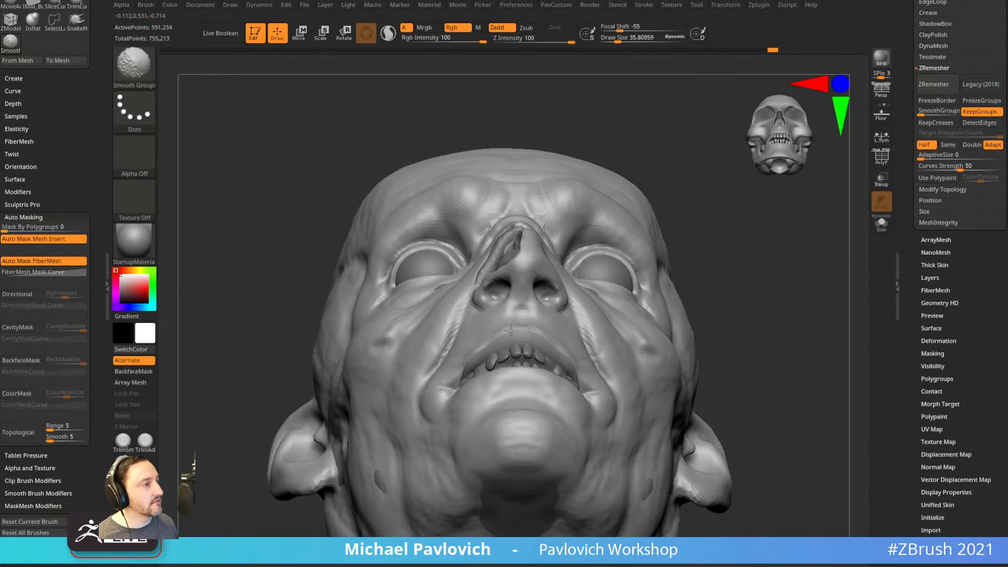
drag(772, 288, 776, 330)
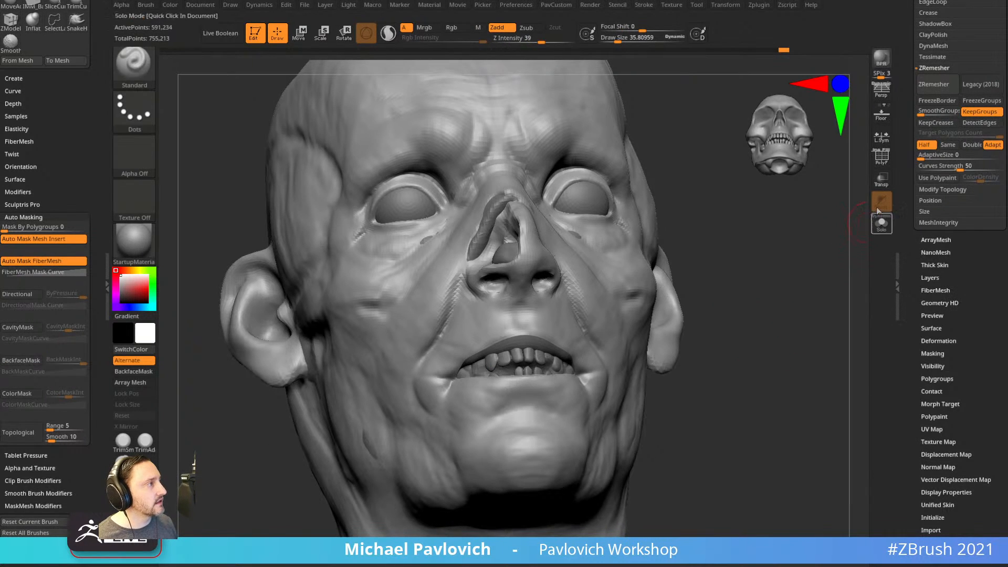
mouse_move(499, 344)
shift+mouse_down()
mouse_move(453, 375)
mouse_move(528, 327)
mouse_move(575, 321)
shift+mouse_up()
key(shift)
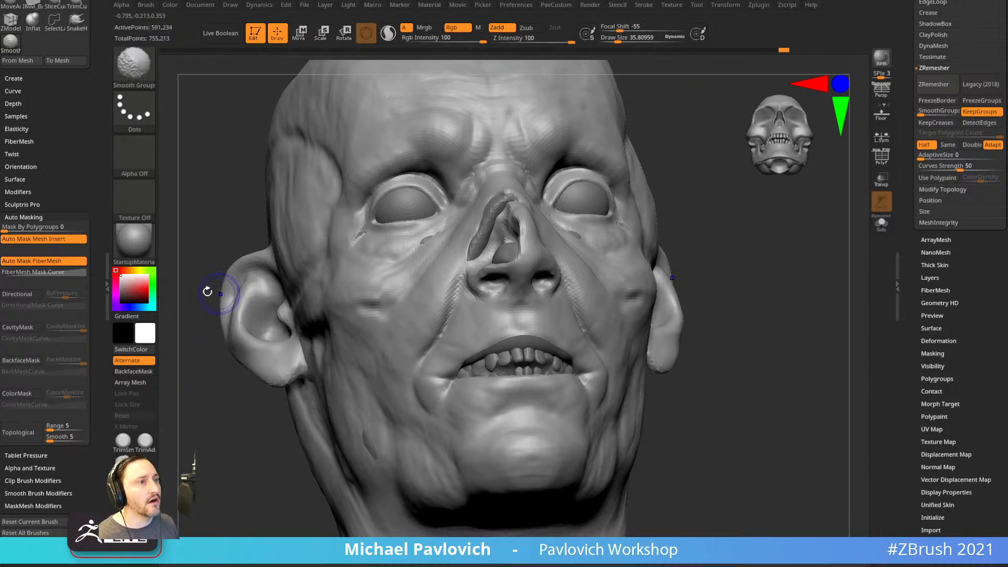
Choose the Standard brush and make the second subtool, PM3D_Sphere3D_3, active.
click(134, 64)
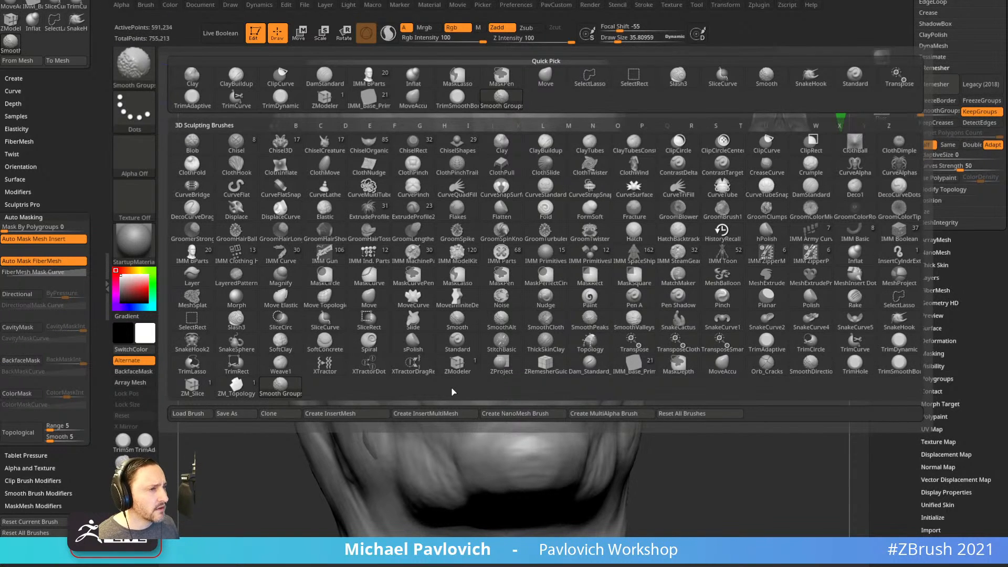
click(458, 340)
mouse_move(705, 313)
shift+mouse_down()
mouse_move(754, 313)
mouse_move(593, 320)
shift+mouse_up()
mouse_move(770, 338)
shift+mouse_down()
mouse_move(704, 331)
mouse_move(581, 352)
shift+mouse_up()
alt+click(581, 351)
Select the head subtool with a smaller brush, turn on Solo and isolate the lip polygroup.
drag(698, 340, 648, 342)
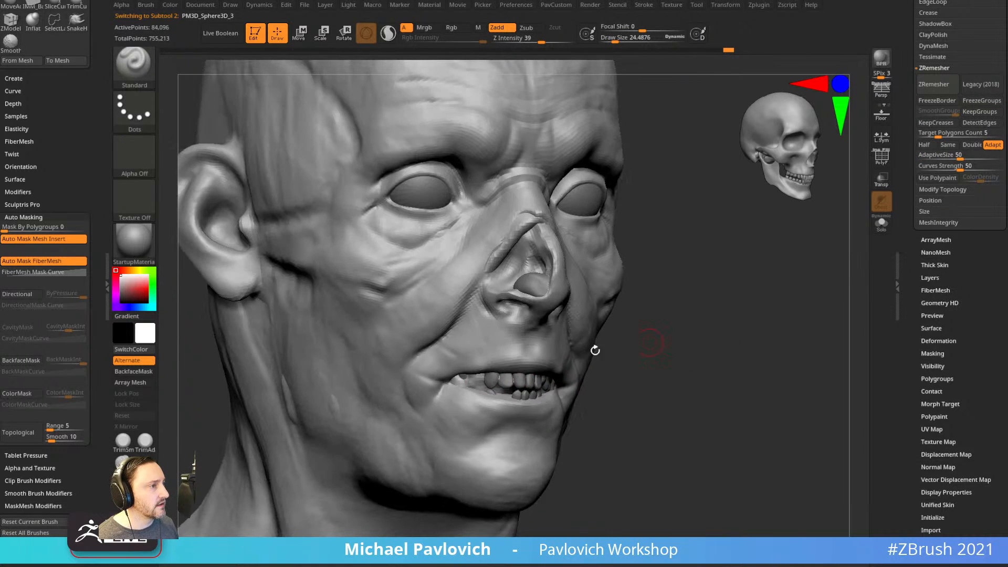
mouse_move(487, 380)
mouse_down()
mouse_move(476, 382)
mouse_move(504, 377)
mouse_up()
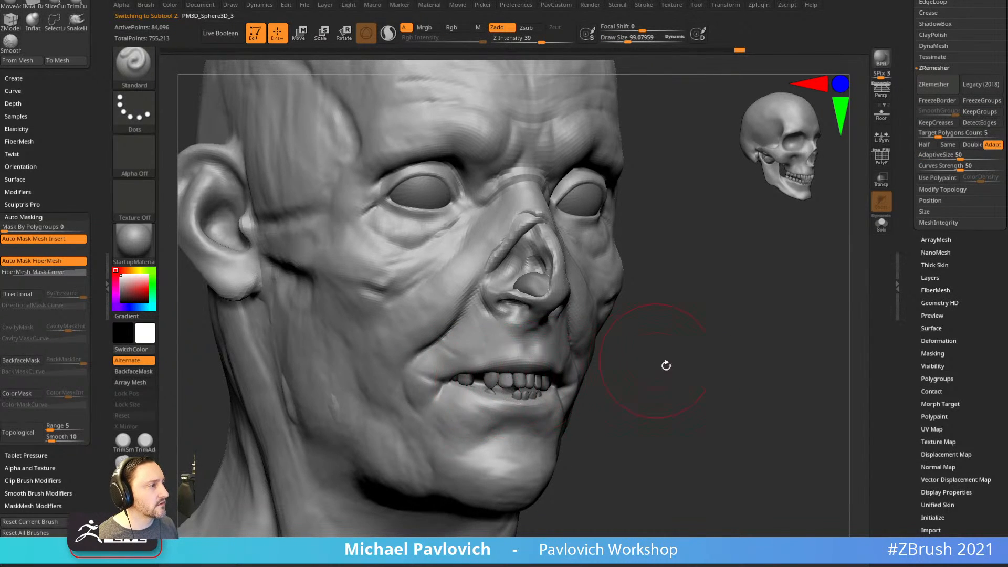
drag(659, 360, 604, 363)
key(s)
drag(502, 402, 496, 402)
alt+click(570, 383)
click(881, 226)
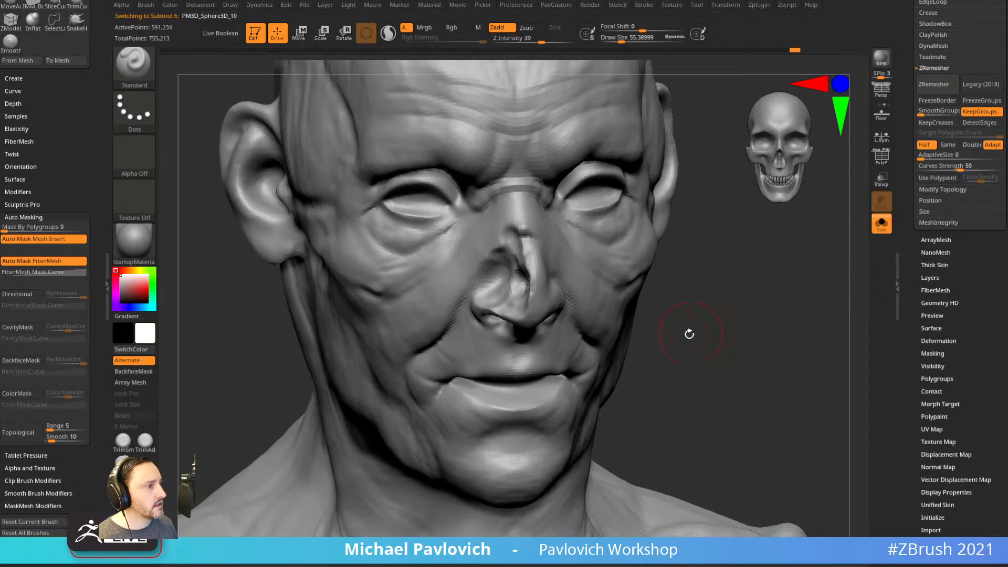
ctrl+shift+click(518, 394)
drag(720, 333, 705, 389)
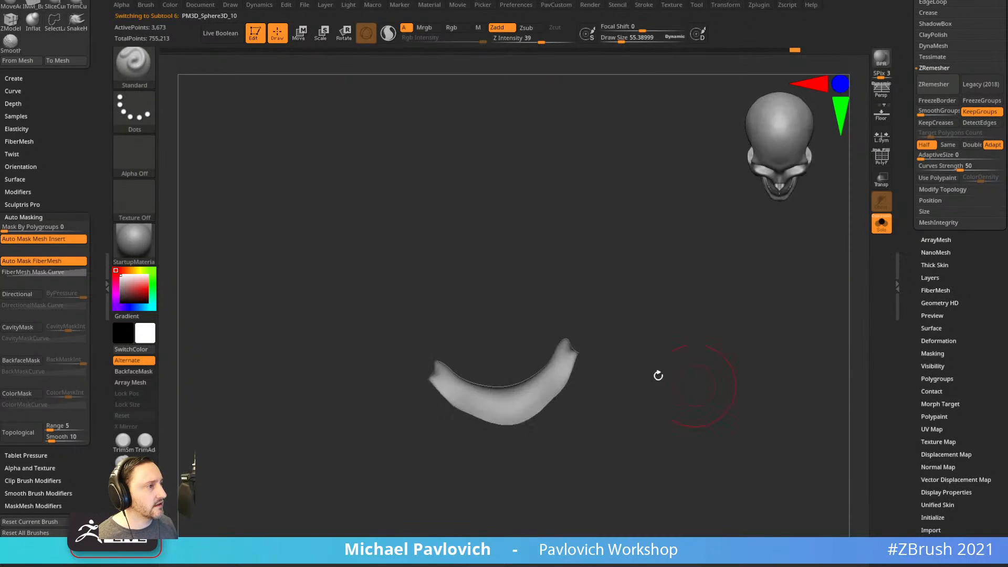
Carve deeper creases into the isolated lips at the corners and centre.
mouse_move(465, 398)
mouse_down()
mouse_move(441, 370)
mouse_move(567, 344)
mouse_move(552, 387)
mouse_up()
mouse_move(621, 334)
mouse_down()
mouse_move(635, 270)
mouse_move(626, 228)
mouse_up()
drag(632, 297, 629, 318)
mouse_move(452, 344)
alt+mouse_down()
mouse_move(446, 351)
mouse_move(473, 330)
mouse_move(461, 336)
alt+mouse_up()
drag(558, 309, 568, 347)
mouse_move(464, 351)
alt+mouse_down()
mouse_move(477, 349)
mouse_move(462, 344)
alt+mouse_up()
drag(570, 302, 565, 263)
mouse_move(467, 326)
alt+mouse_down()
mouse_move(444, 335)
mouse_move(488, 306)
alt+mouse_up()
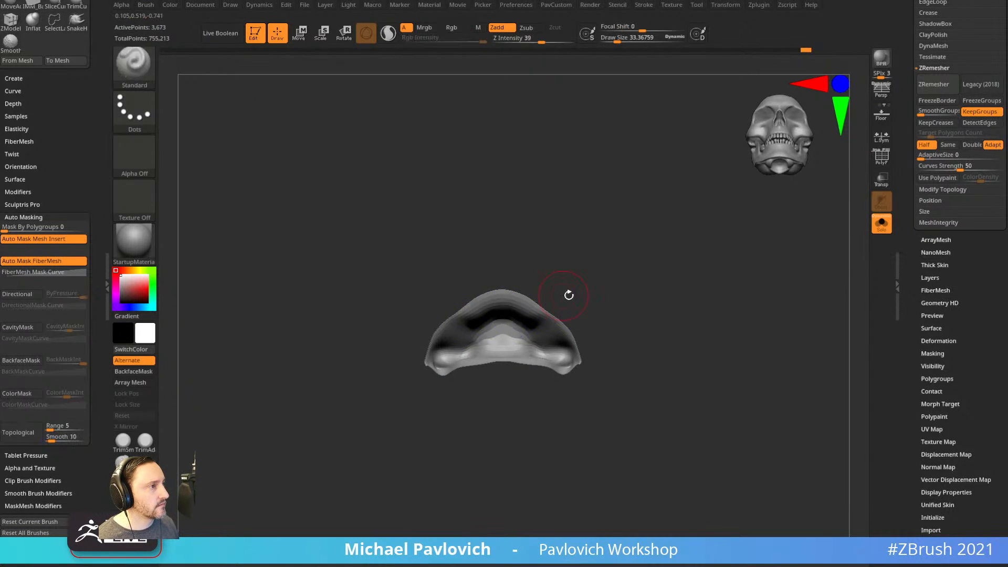
drag(583, 281, 658, 327)
Unhide the whole head and turn Solo off so the teeth show again.
ctrl+shift+click(658, 327)
shift+drag(820, 302, 836, 287)
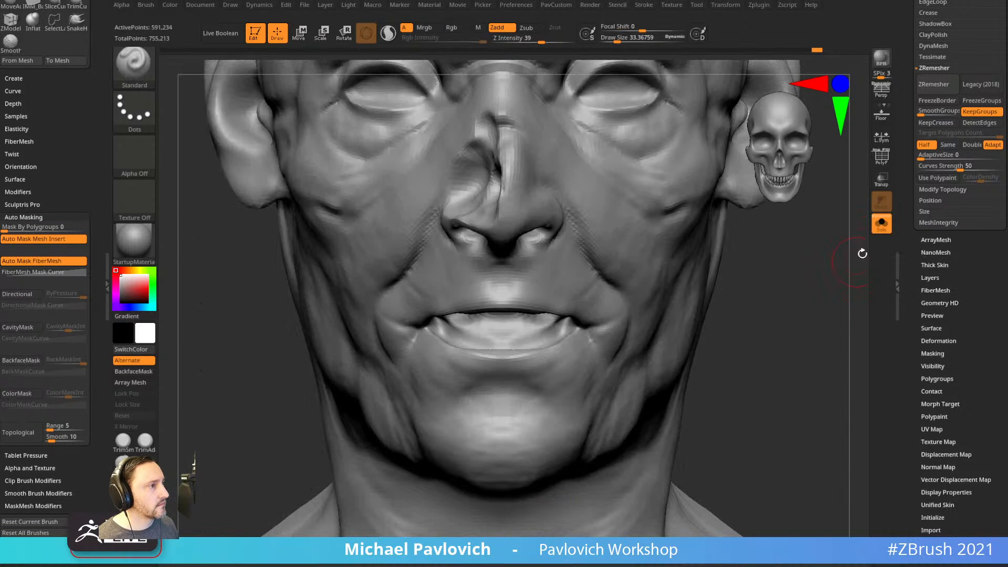
click(881, 225)
drag(846, 247, 804, 335)
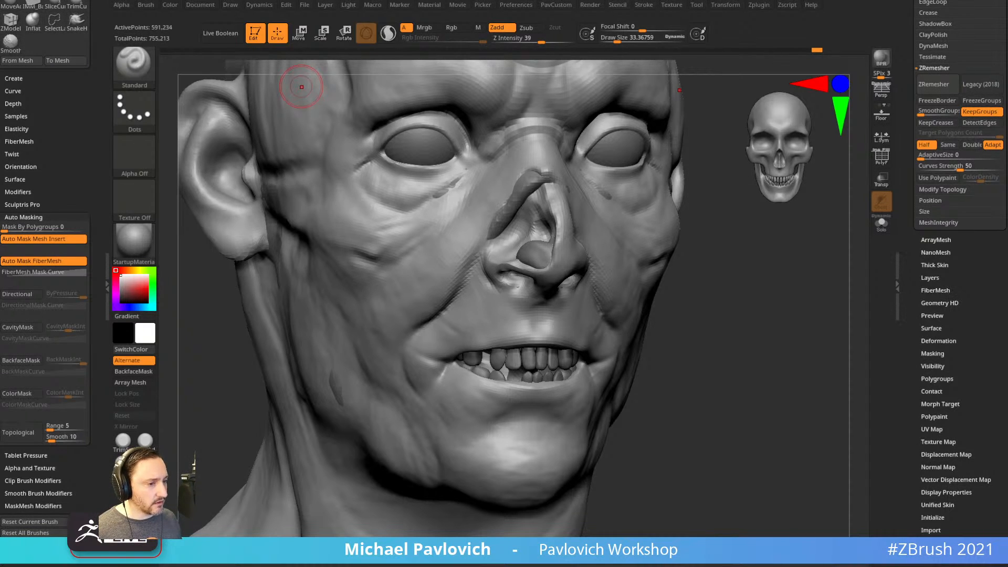
drag(643, 562, 693, 55)
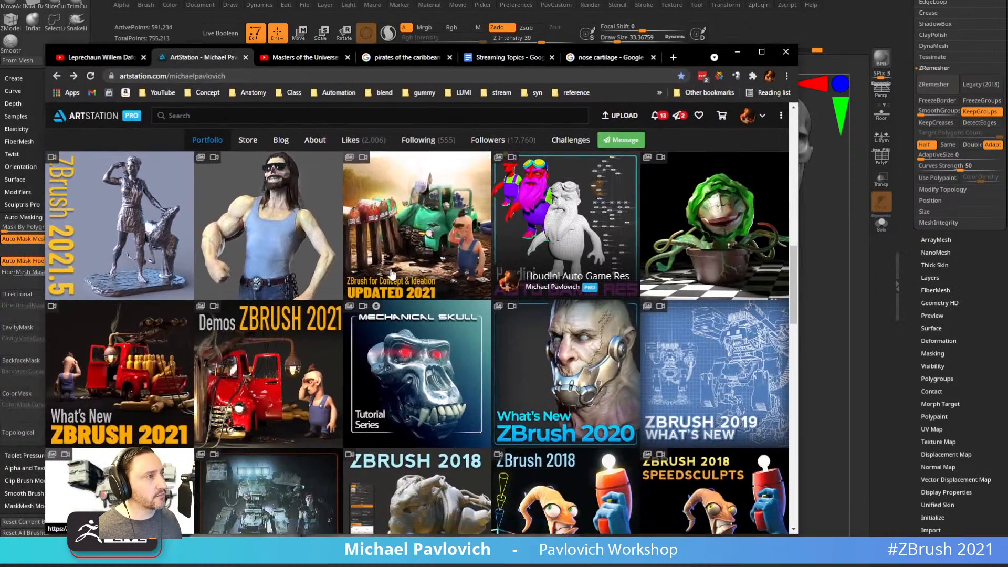
scroll(392, 275, up, 9)
click(423, 371)
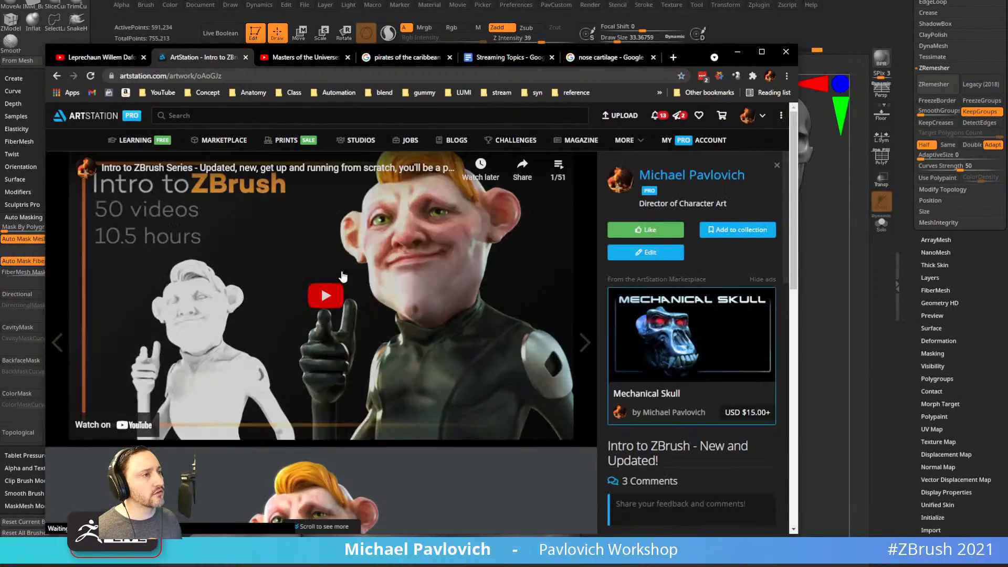
click(298, 76)
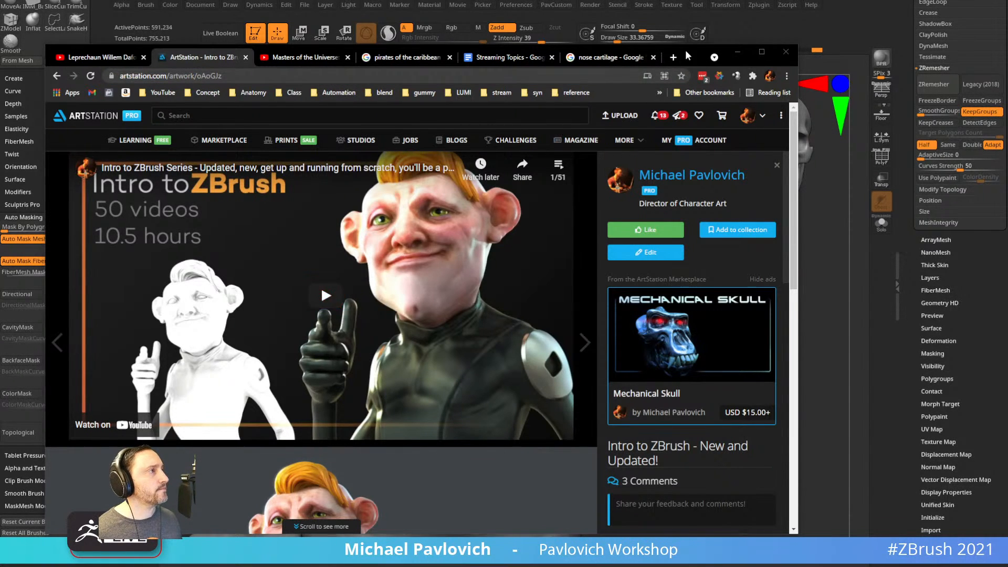
click(738, 52)
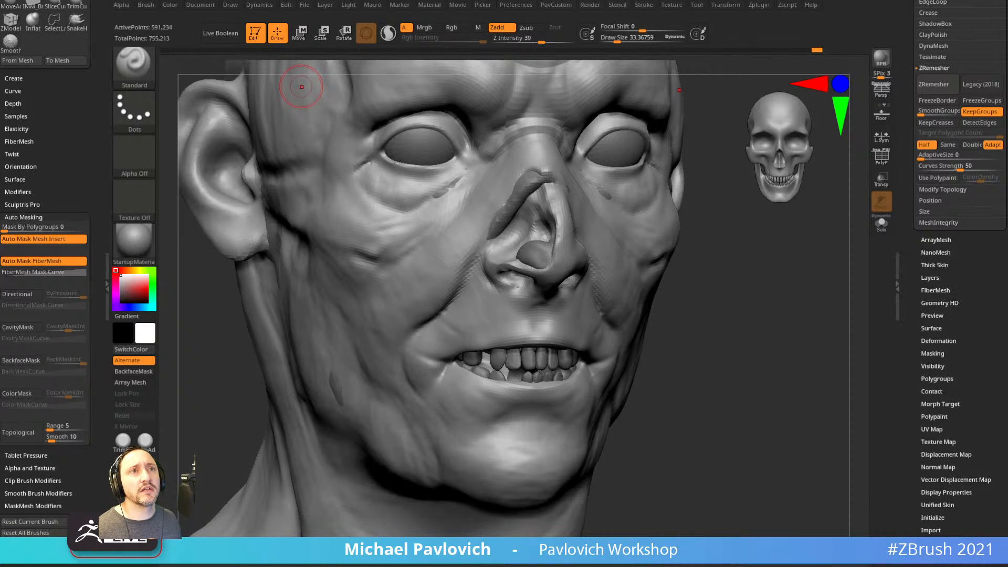
Open the Deformation options and preview Polish By Features twice, undoing each time.
mouse_move(741, 260)
mouse_down()
mouse_move(651, 233)
mouse_move(530, 254)
mouse_up()
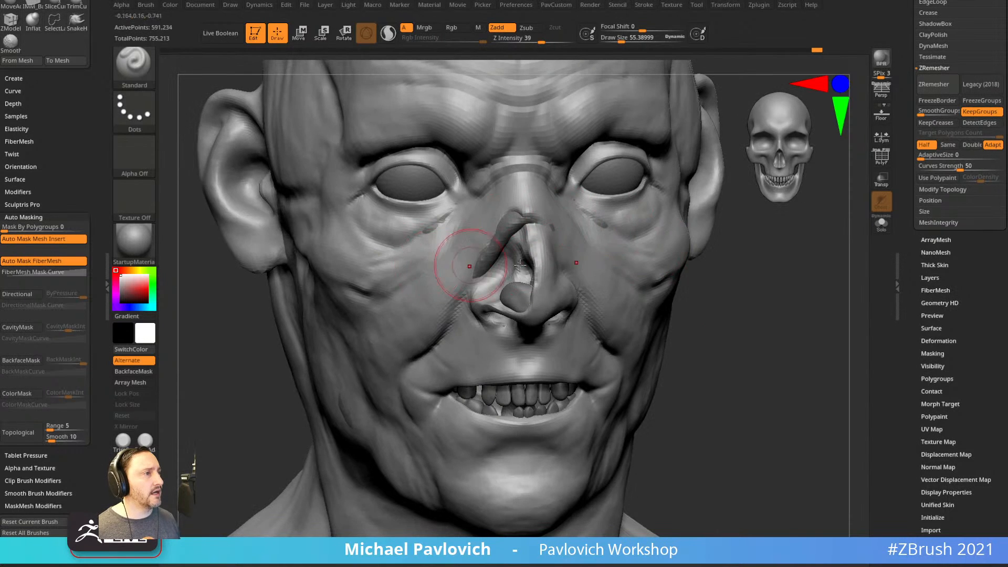
drag(787, 295, 846, 278)
drag(927, 329, 919, 155)
click(930, 273)
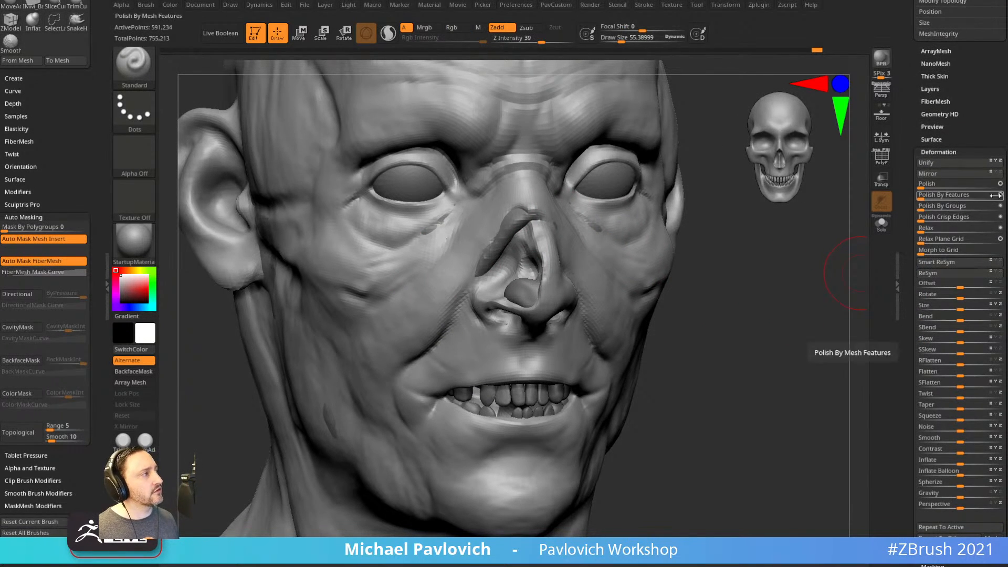
click(925, 194)
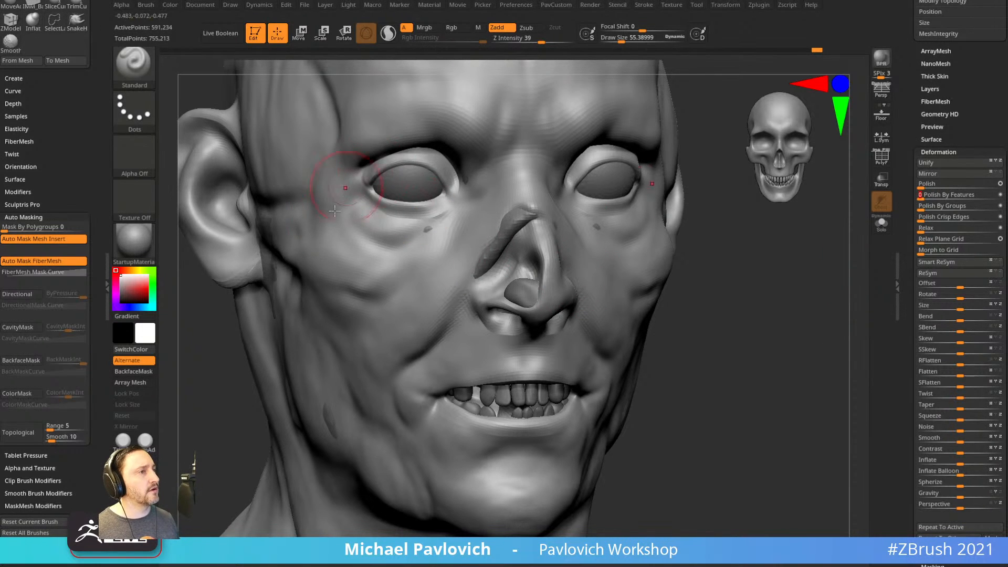
key(ctrl+z)
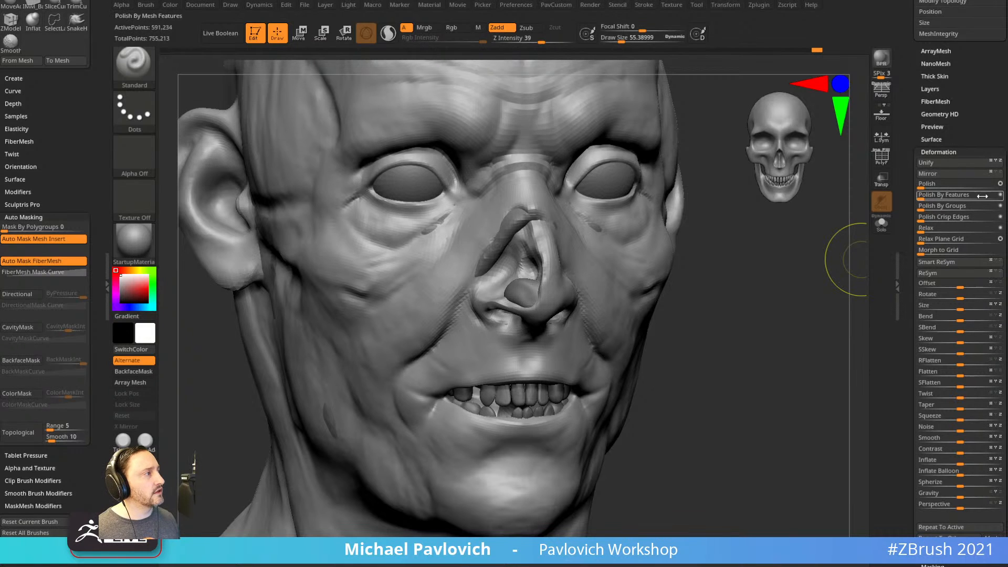
click(925, 195)
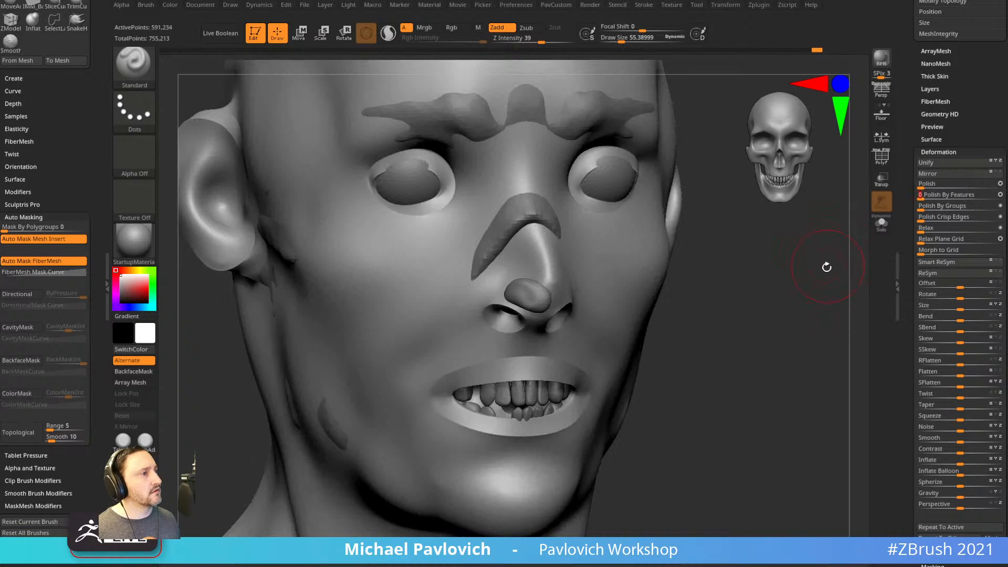
key(ctrl)
key(ctrl+z)
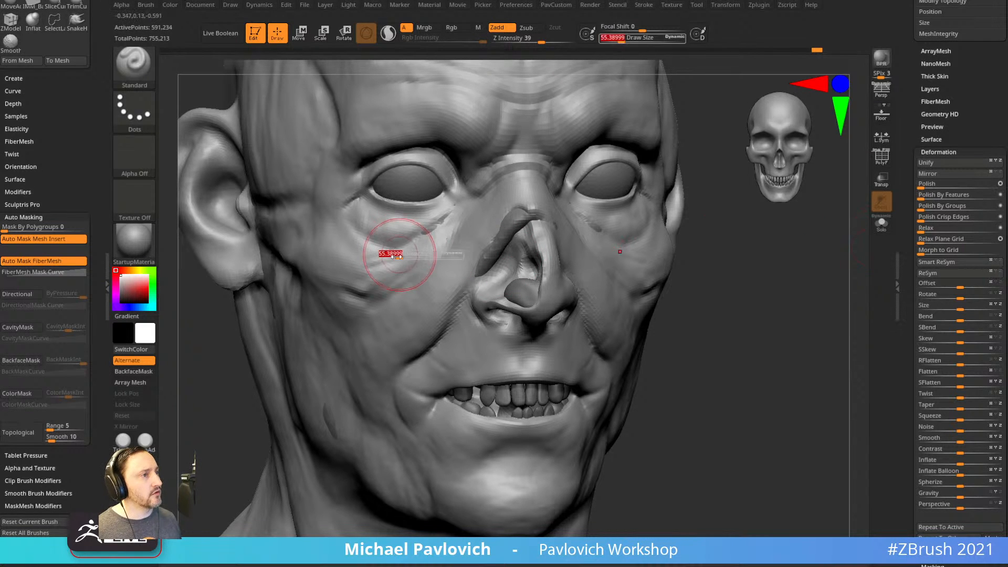
Try smoothing the cheek creases with a size-44 Smooth brush, then undo it.
key(shift)
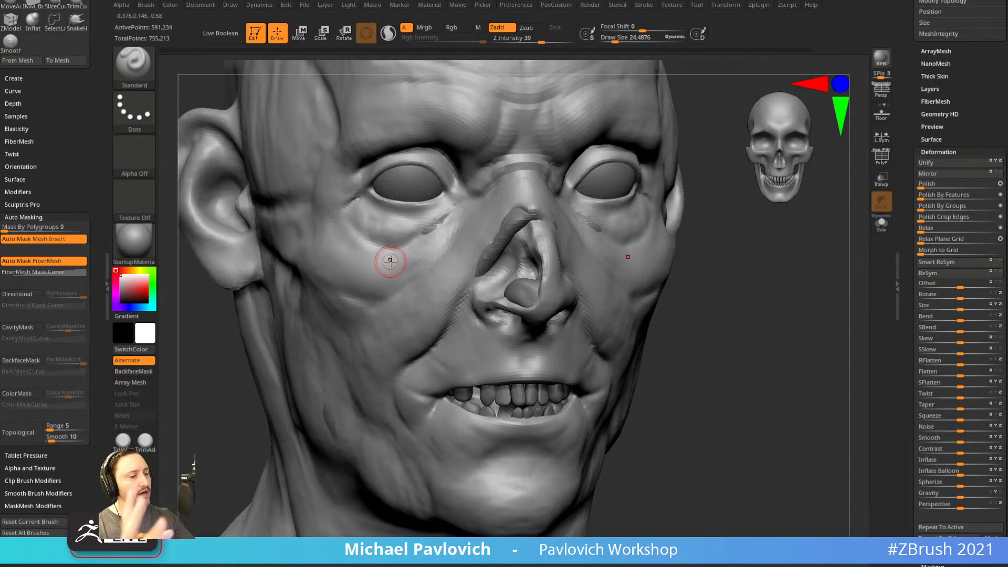
drag(750, 329, 742, 326)
key(ctrl+z)
key(s)
mouse_move(383, 283)
mouse_down()
mouse_move(368, 291)
mouse_move(350, 284)
mouse_move(376, 289)
mouse_move(356, 288)
mouse_move(361, 305)
mouse_move(432, 231)
mouse_move(378, 334)
mouse_up()
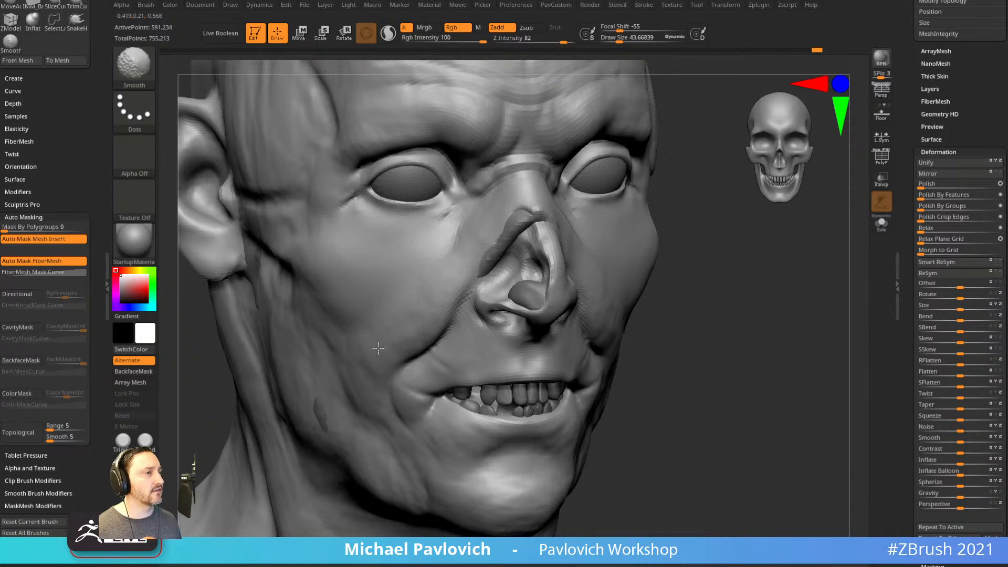
key(ctrl+z)
drag(731, 310, 716, 306)
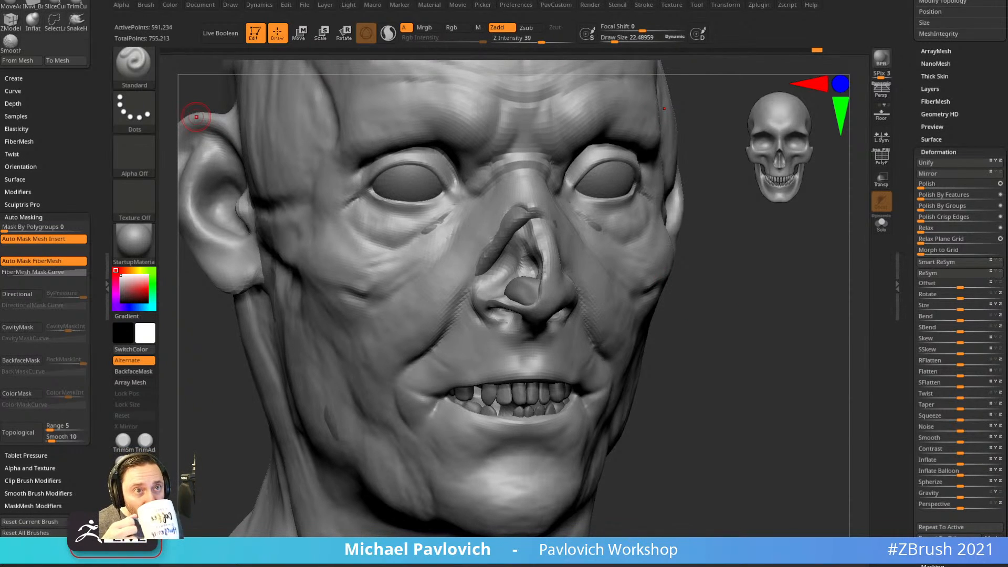
click(134, 64)
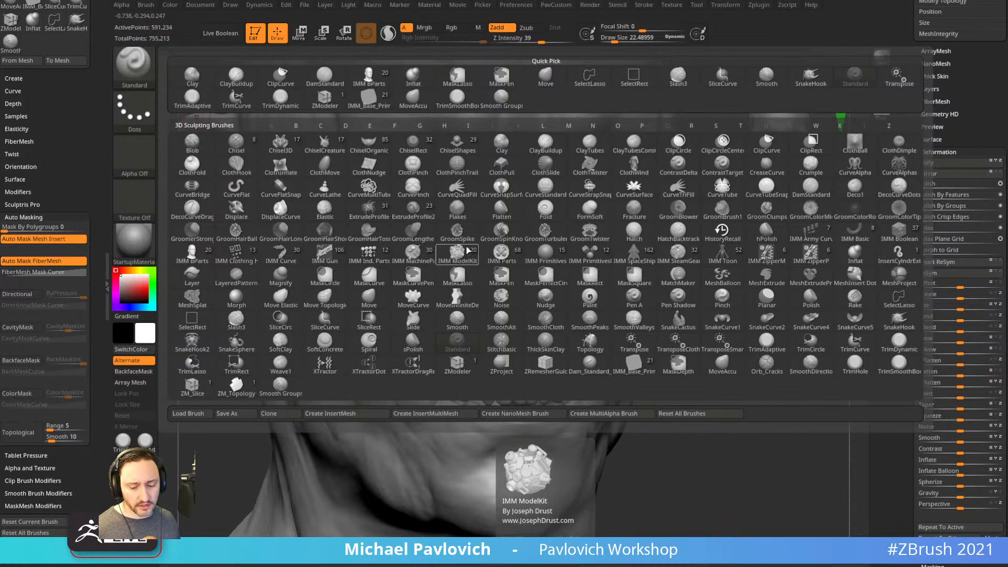
key(s)
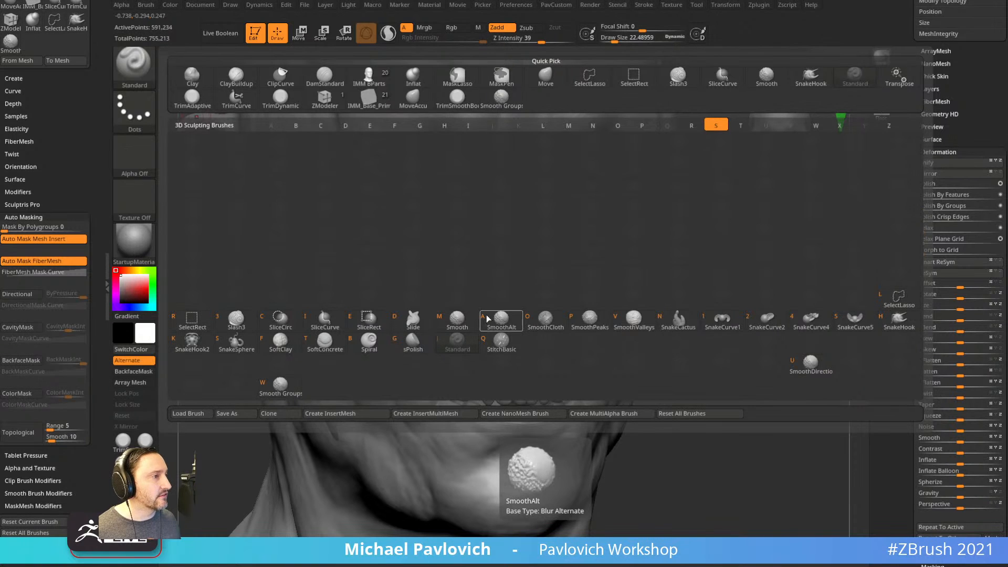
click(501, 324)
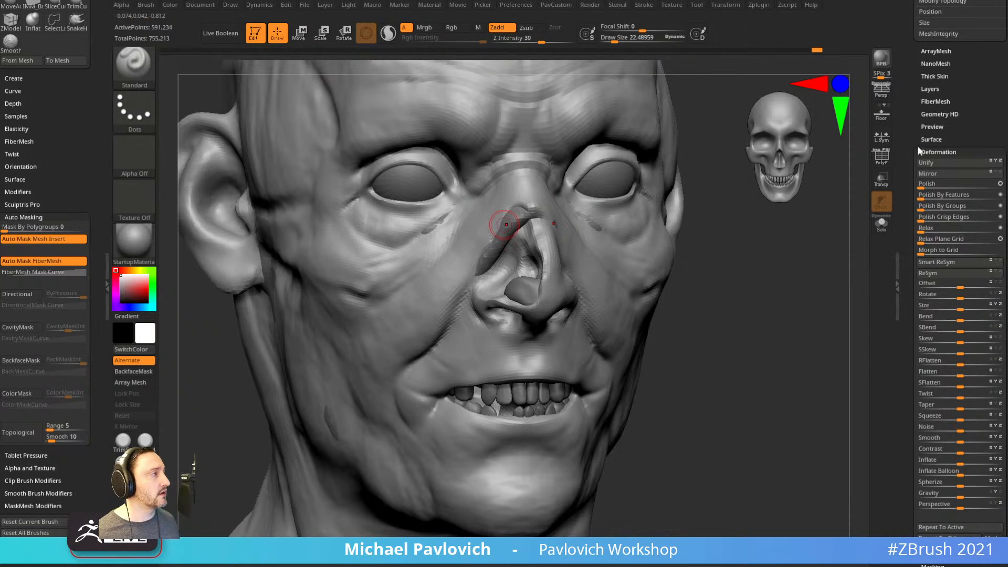
Collapse Deformation and open Masking's Mask By Color, viewing Mask By Polypaint settings without applying.
click(938, 152)
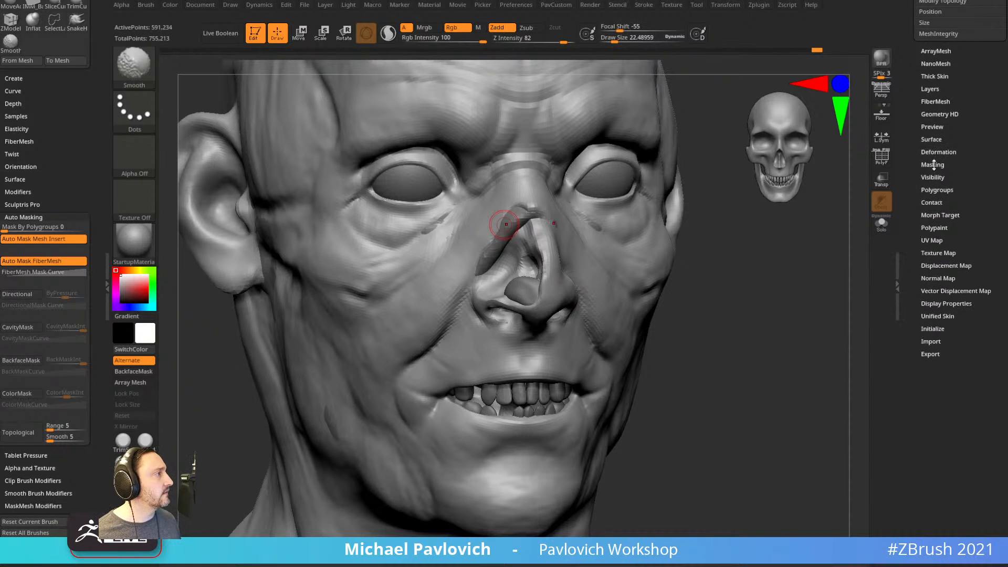
click(934, 164)
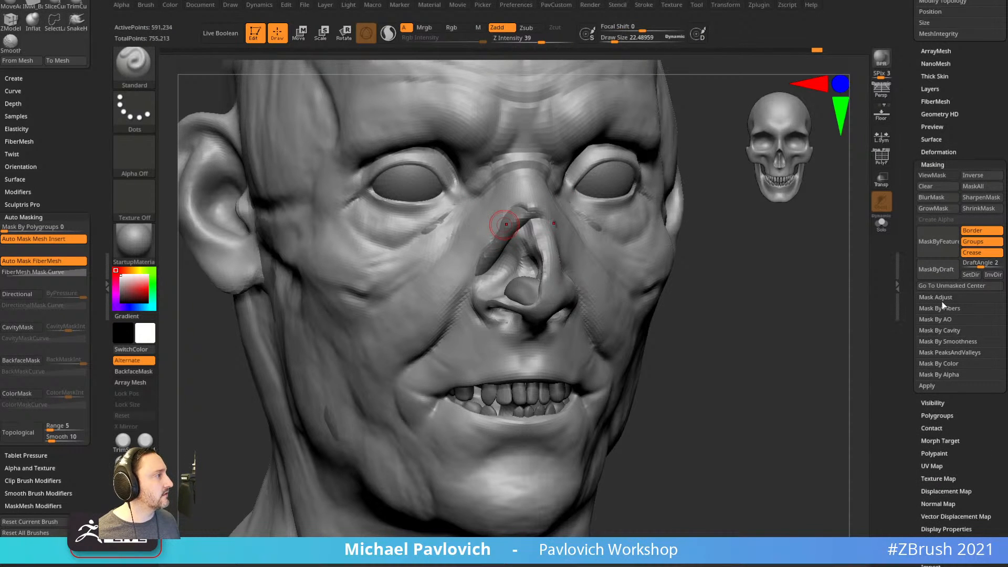
click(942, 363)
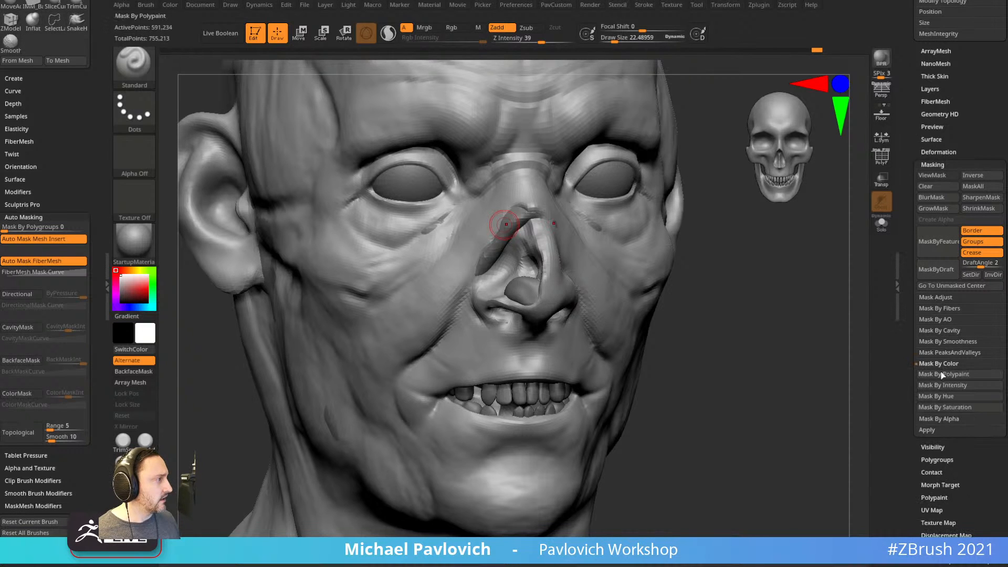
click(945, 375)
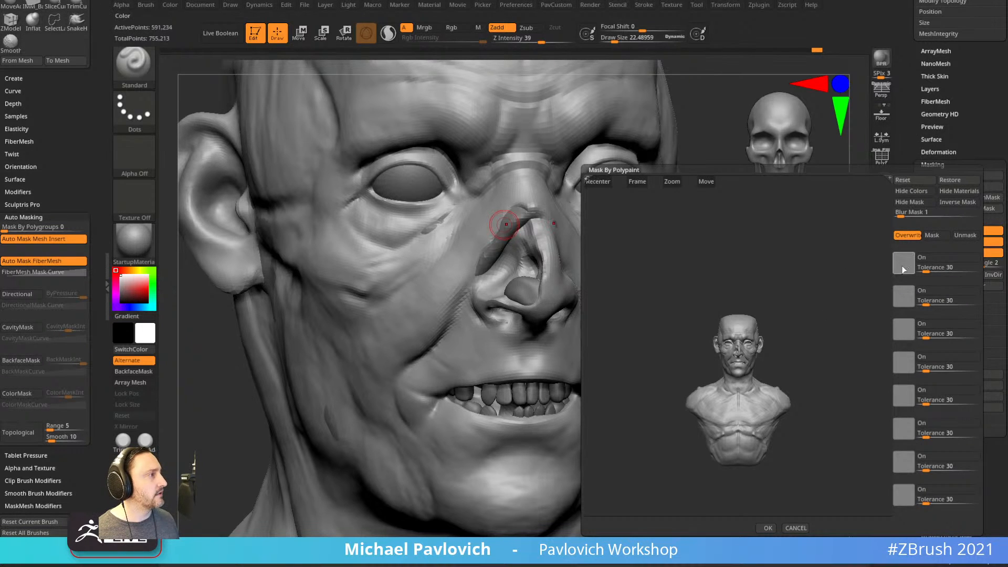
click(796, 527)
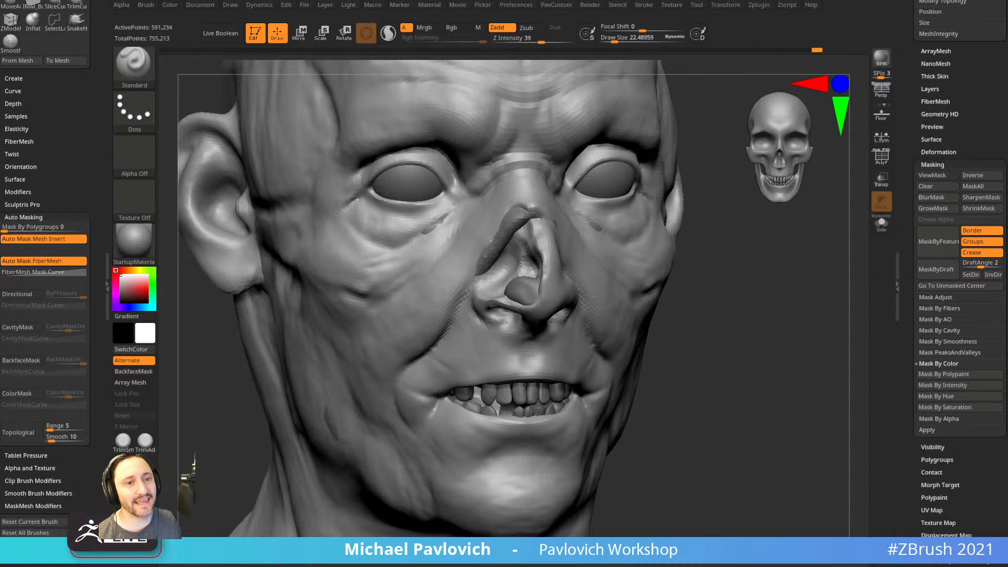
Frame the head from the front and set the brush size to about 31.
mouse_move(748, 340)
mouse_down()
mouse_move(745, 324)
mouse_move(713, 331)
mouse_up()
key(s)
drag(499, 331, 500, 321)
drag(692, 345, 735, 353)
drag(666, 323, 724, 336)
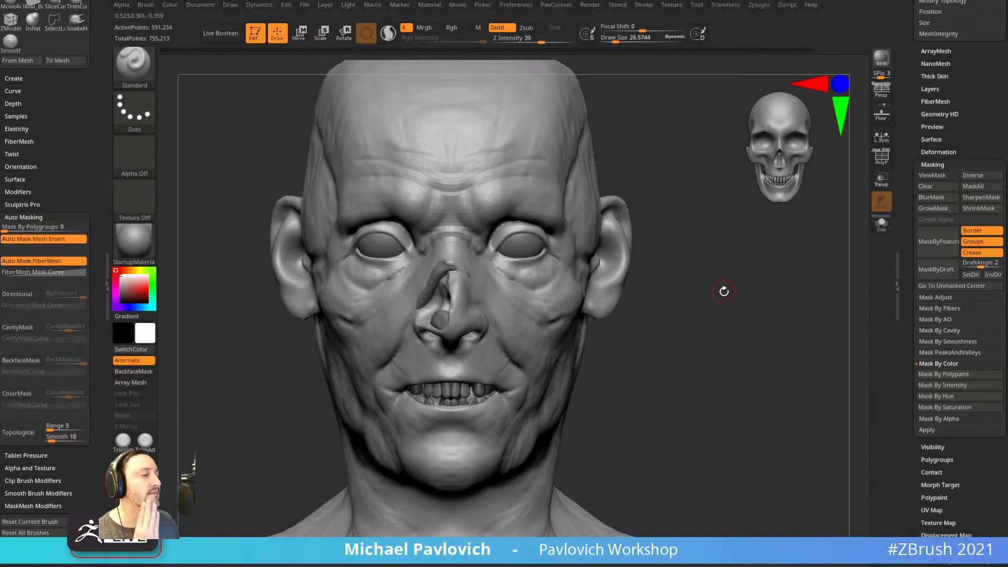
key(s)
mouse_move(709, 320)
mouse_down()
mouse_move(707, 336)
mouse_move(726, 344)
mouse_up()
key(s)
drag(726, 344, 730, 322)
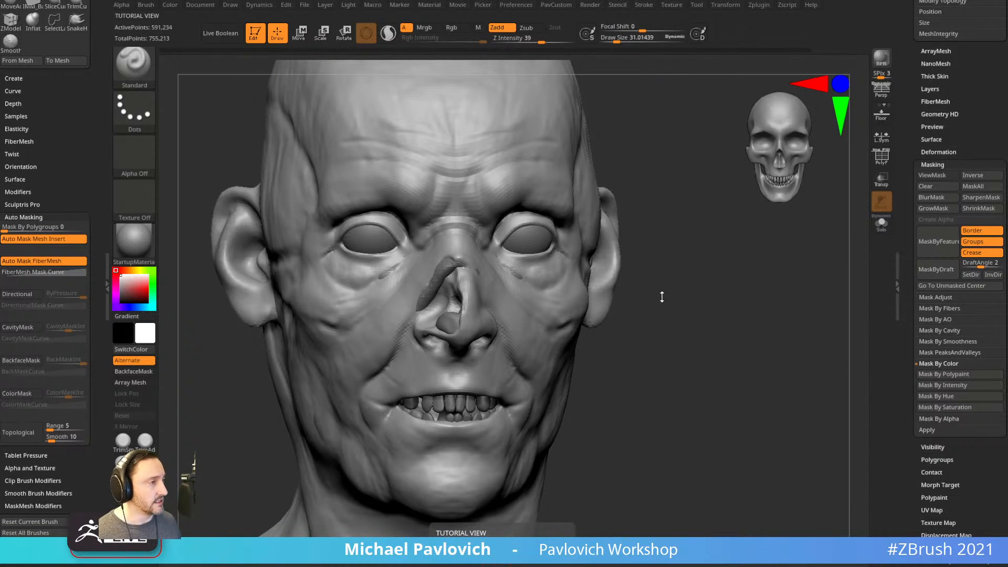
alt+drag(663, 292, 777, 319)
Carve a crack down the cheek fold with the DamStandard brush.
key(b)
key(d)
key(s)
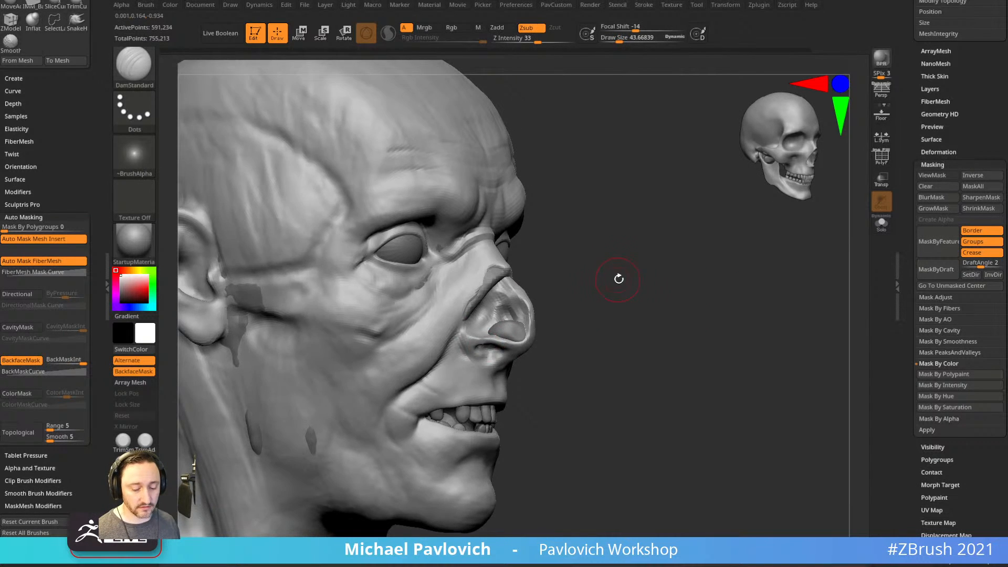
mouse_move(680, 279)
mouse_down()
mouse_move(445, 320)
mouse_move(451, 331)
mouse_up()
drag(412, 394, 369, 427)
Try a mirrored Standard brush stroke under the eyes, then undo it.
mouse_move(683, 436)
alt+mouse_down()
mouse_move(685, 376)
mouse_move(590, 367)
alt+mouse_up()
alt+drag(315, 362, 365, 369)
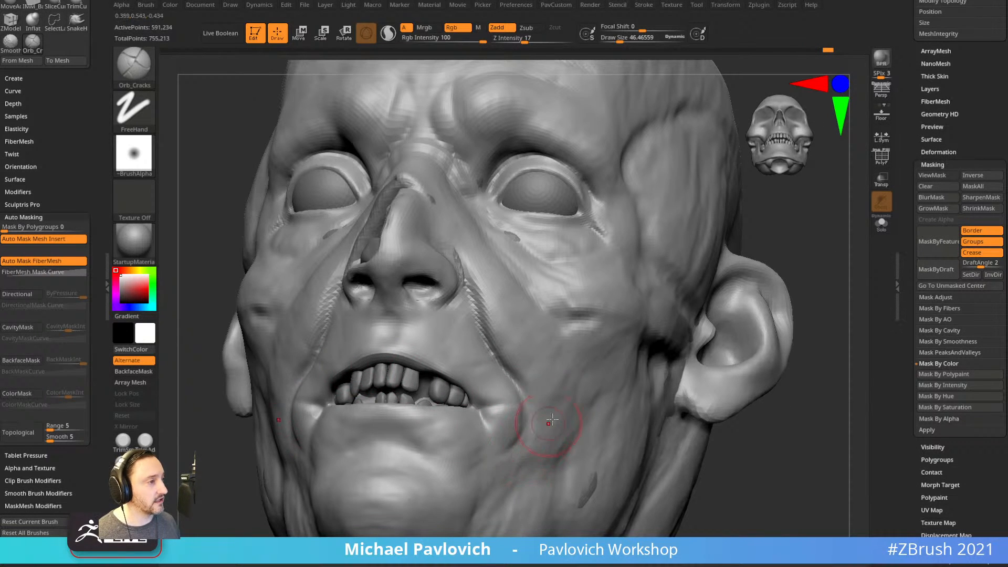
key(space)
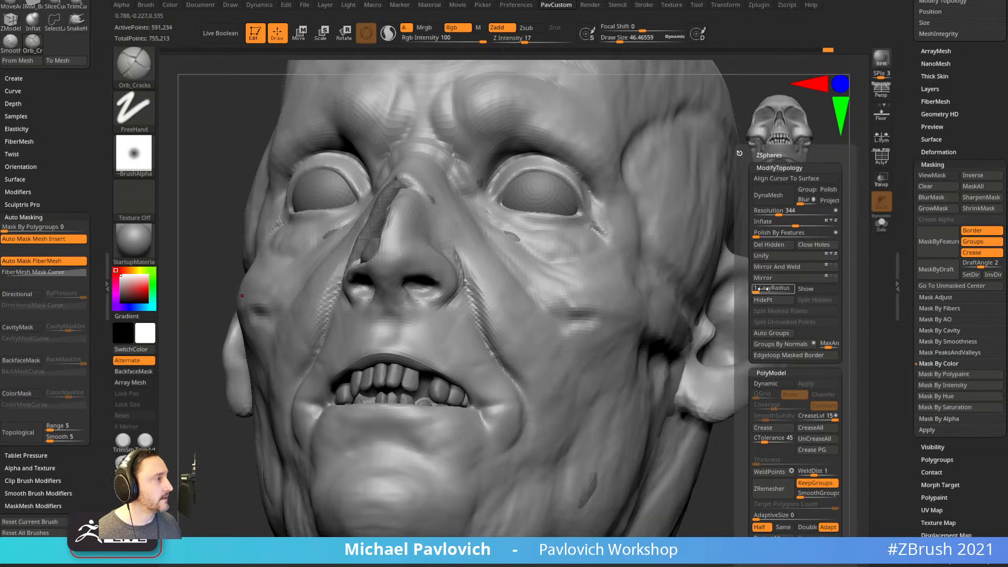
alt+drag(757, 420, 767, 438)
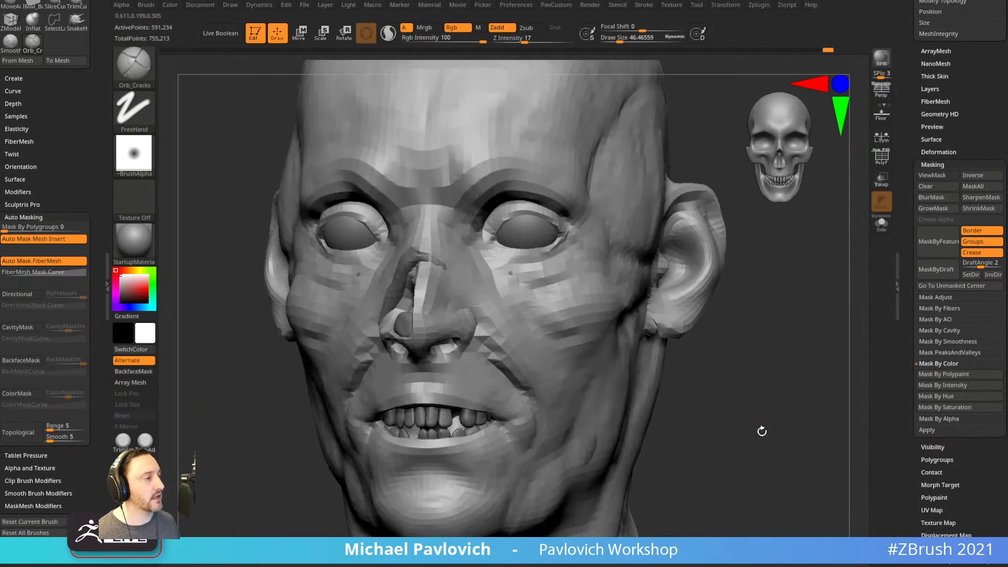
drag(728, 310, 704, 337)
key(1)
drag(480, 299, 542, 320)
mouse_move(723, 269)
alt+mouse_down()
mouse_move(673, 294)
mouse_move(698, 294)
mouse_move(604, 283)
alt+mouse_up()
key(ctrl+z)
Carve a wider mirrored DamStandard crease under both eyes at size about 31.
key(2)
mouse_move(446, 330)
mouse_down()
mouse_move(461, 339)
mouse_move(524, 325)
mouse_up()
key(ctrl+z)
key(bracketright)
mouse_move(446, 335)
mouse_down()
mouse_move(459, 344)
mouse_move(521, 334)
mouse_move(529, 317)
mouse_up()
Start a MaskPen mask over the eye bags at Draw Size about 38.
shift+drag(738, 294, 826, 238)
drag(911, 137, 916, 268)
drag(773, 327, 729, 328)
key(s)
mouse_move(428, 351)
mouse_down()
mouse_move(510, 328)
mouse_move(414, 340)
mouse_move(470, 331)
mouse_up()
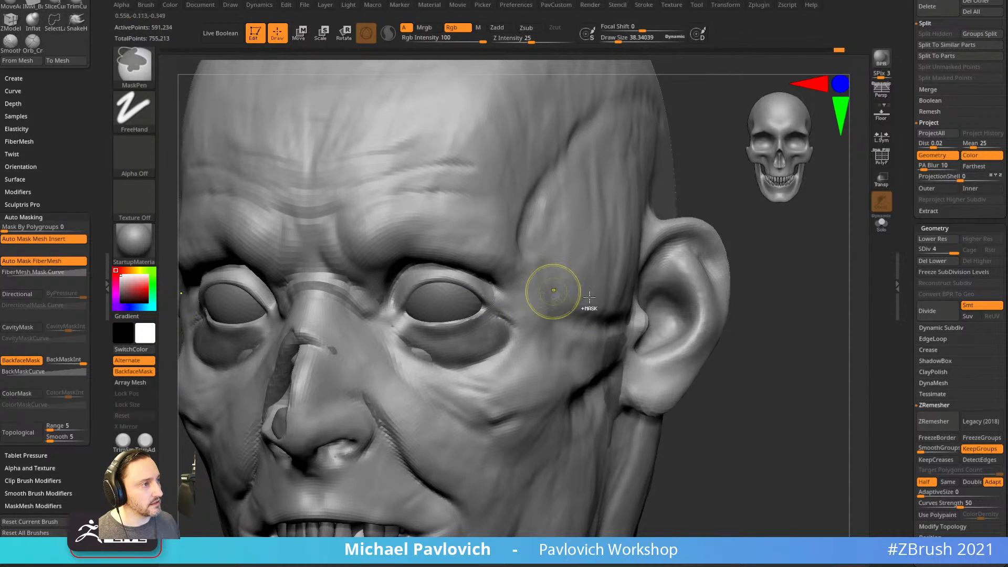
Invert the mask and pull the eye bags into a new shape with the Move brush.
ctrl+click(756, 347)
drag(770, 335, 610, 336)
key(b)
key(m)
key(v)
drag(462, 366, 472, 361)
drag(735, 347, 573, 357)
key(s)
drag(467, 380, 443, 367)
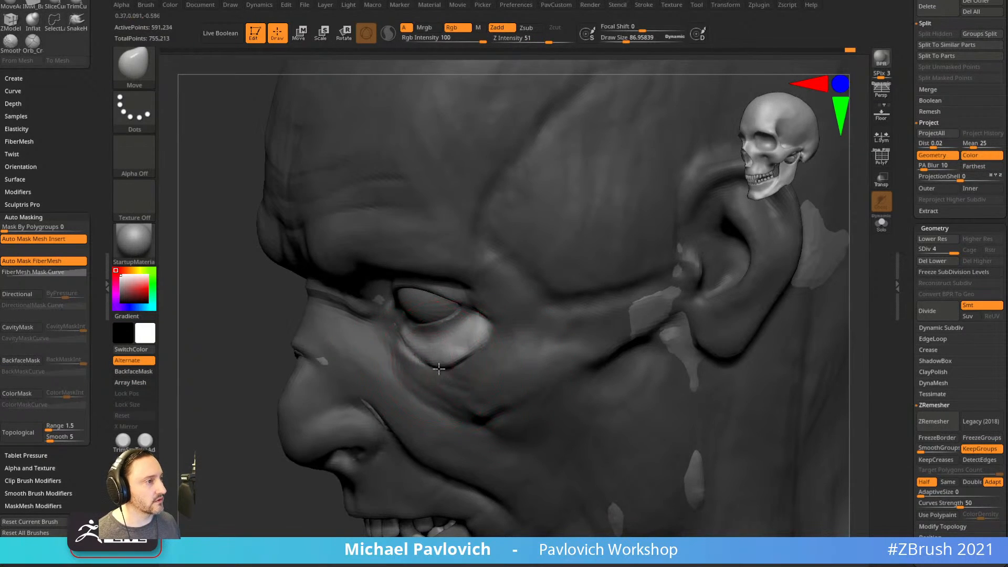
drag(289, 477, 421, 462)
Shrink the Move brush to about 24 and nudge the mirrored eye bags further.
key(s)
drag(462, 361, 494, 344)
drag(744, 341, 808, 340)
drag(465, 366, 464, 357)
drag(691, 338, 689, 327)
key(s)
drag(689, 327, 679, 325)
Clear the mask and divide the head to SDiv 5, about 2.364 million polygons.
ctrl+drag(741, 288, 761, 317)
key(1)
click(728, 192)
alt+drag(698, 353, 693, 319)
drag(762, 336, 788, 351)
key(ctrl+d)
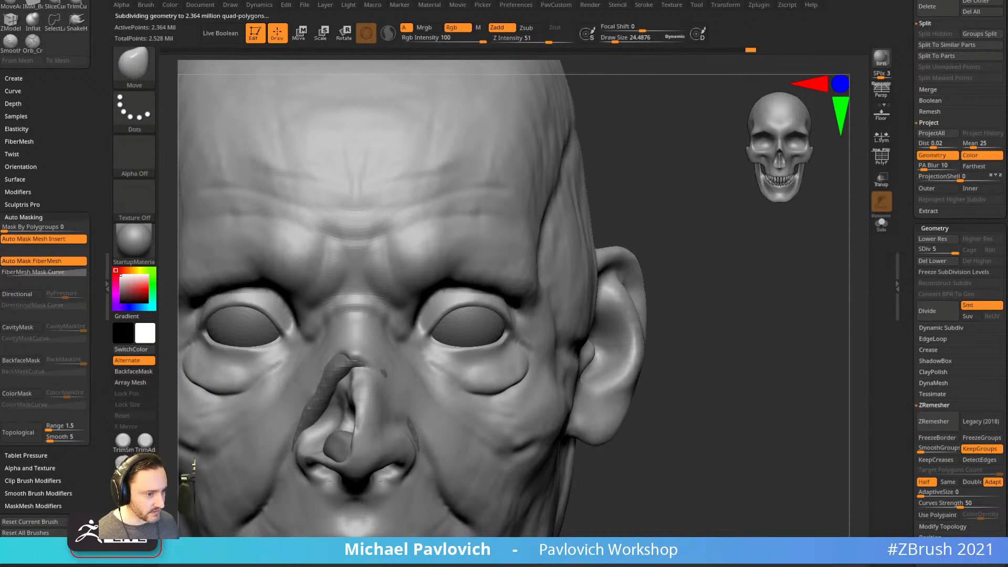
Select the DamStandard brush and zoom in on the eye.
key(b)
key(d)
key(s)
mouse_move(795, 322)
alt+mouse_down()
mouse_move(756, 372)
mouse_move(719, 363)
alt+mouse_up()
Carve and deepen a mirrored lower-eyelid crease, undoing the inner-corner strokes.
key(s)
mouse_move(382, 375)
mouse_down()
mouse_move(466, 385)
mouse_move(486, 354)
mouse_up()
drag(807, 290, 772, 320)
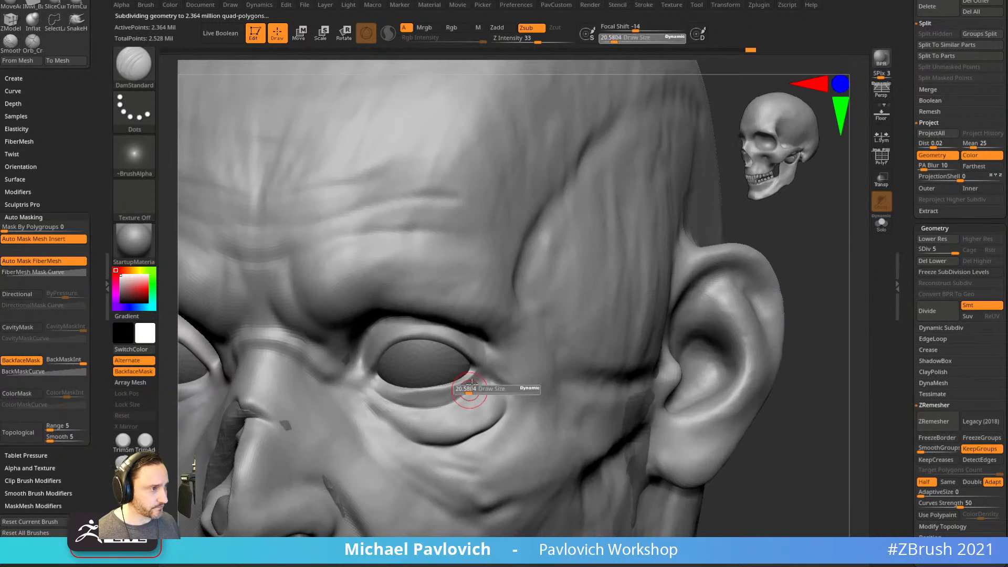
drag(372, 382, 418, 393)
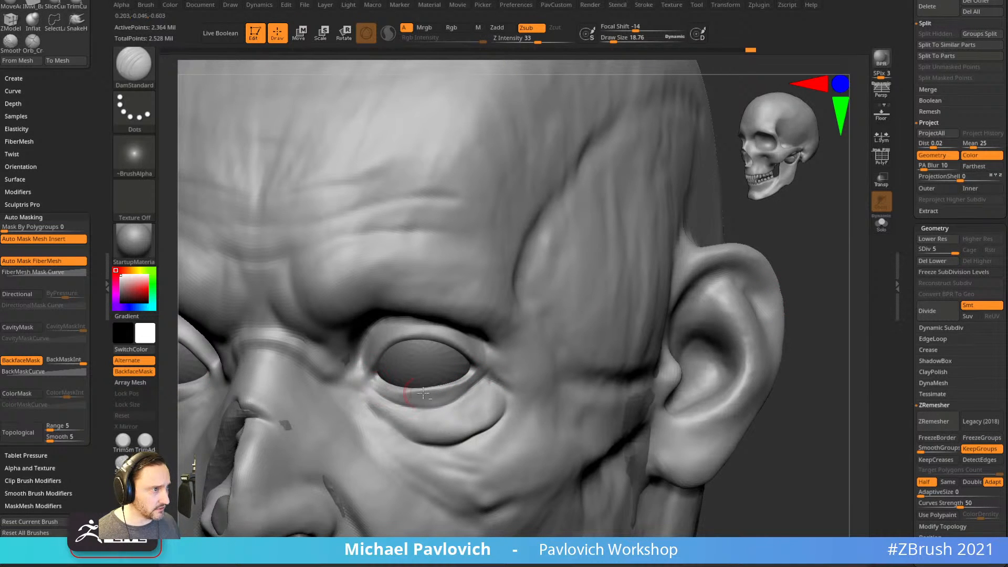
drag(830, 294, 824, 252)
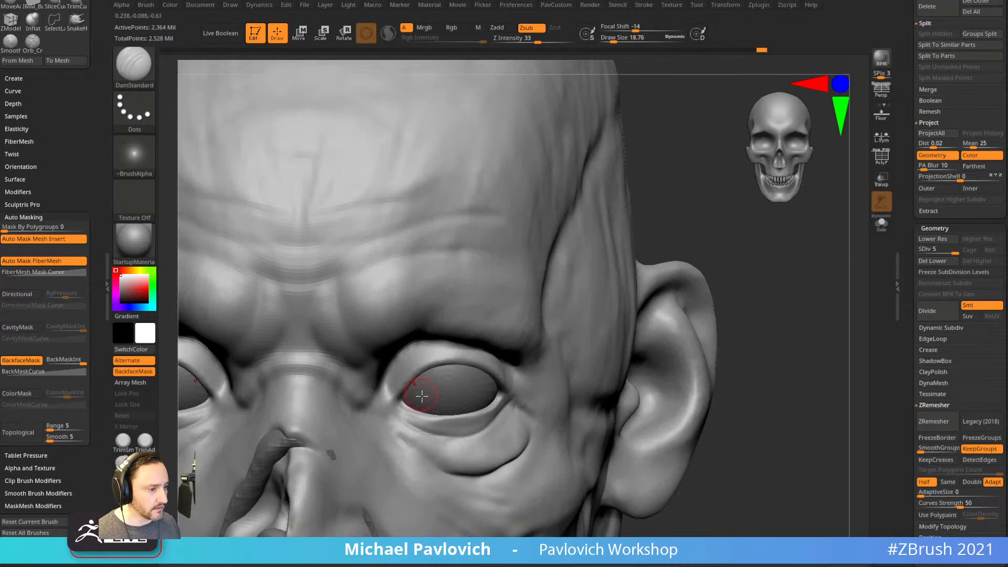
mouse_move(404, 411)
mouse_down()
mouse_move(383, 412)
mouse_move(400, 403)
mouse_move(387, 415)
mouse_up()
key(ctrl+z)
key(s)
key(ctrl+z)
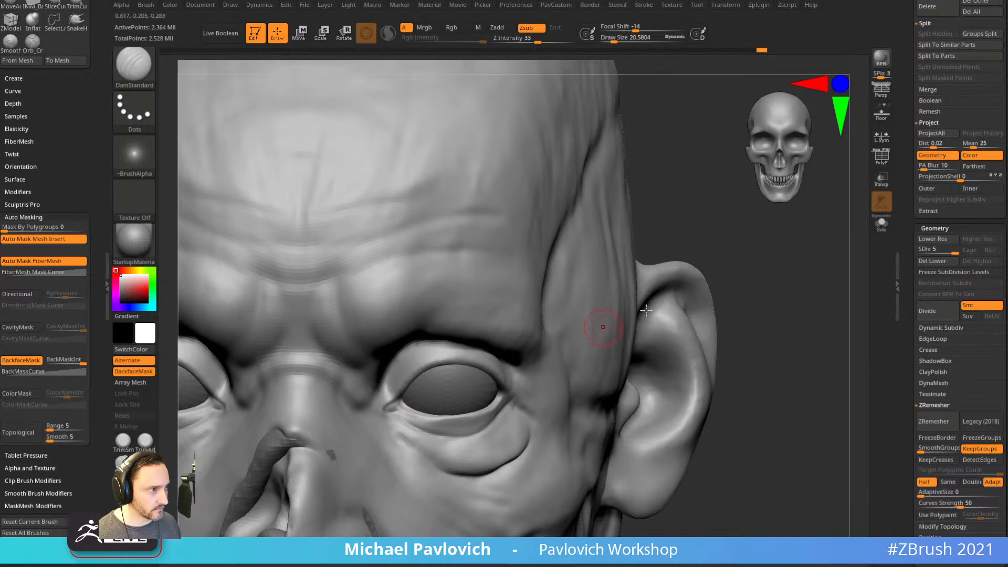
Carve short creases below the inner eye corners and along the under-eye bag at size about 17.
right_drag(603, 328, 561, 314)
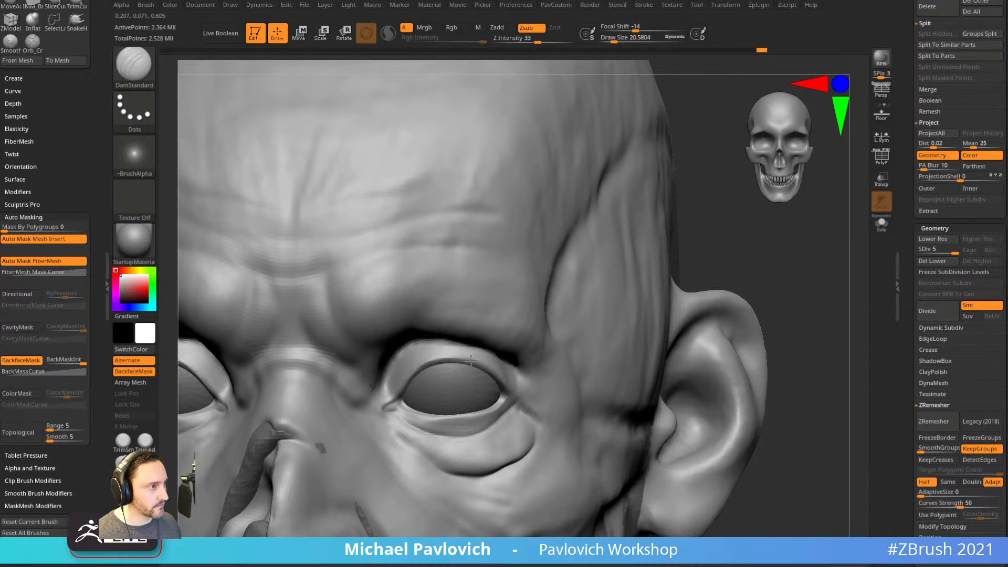
drag(791, 277, 727, 295)
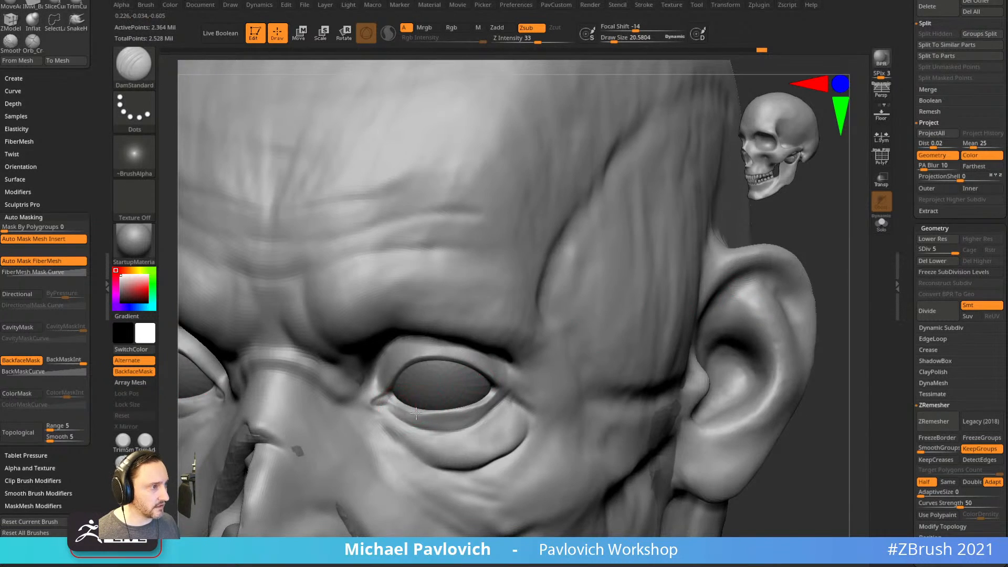
drag(819, 316, 796, 259)
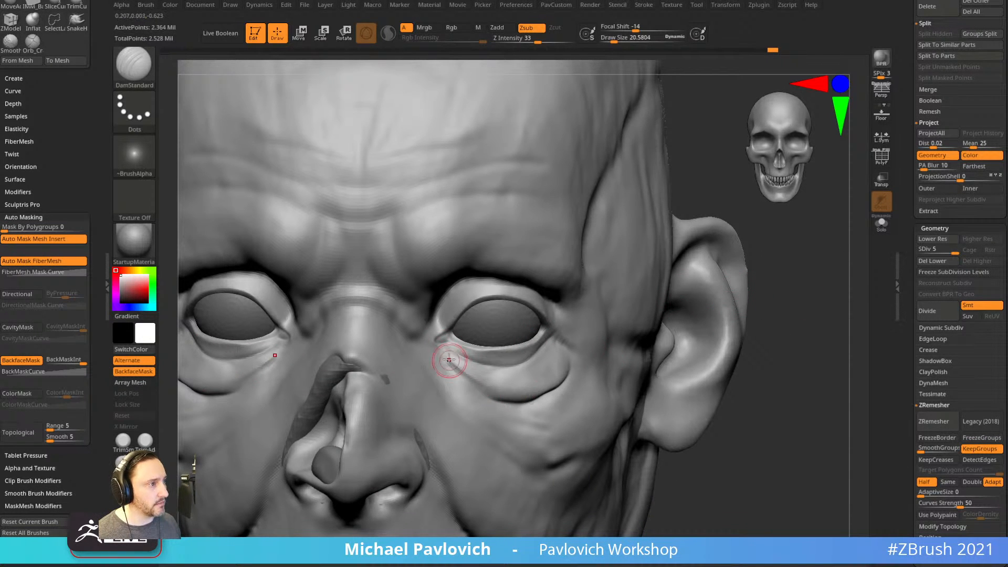
drag(438, 355, 461, 376)
key(bracketleft)
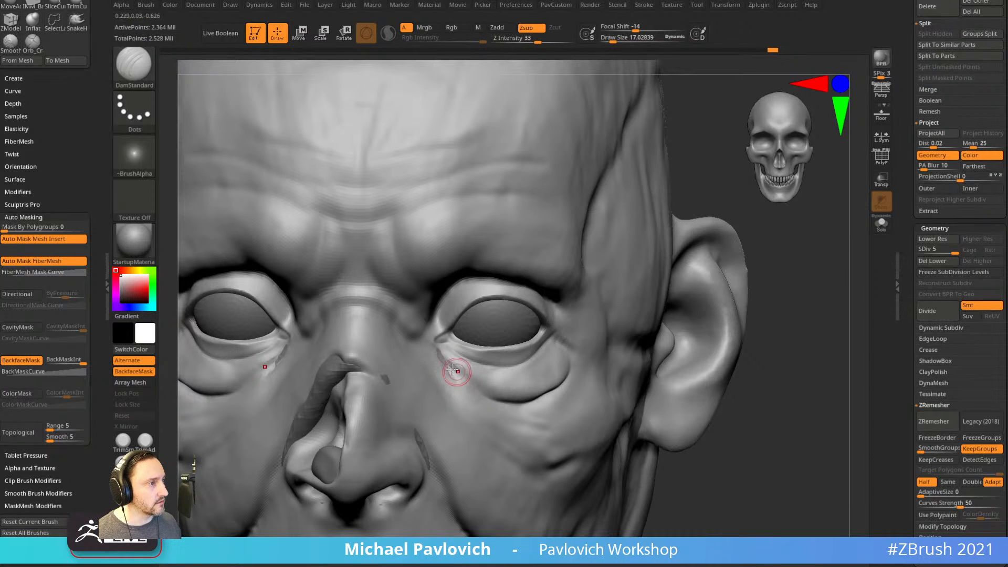
mouse_move(782, 292)
mouse_down()
mouse_move(755, 279)
mouse_move(698, 284)
mouse_up()
mouse_move(434, 371)
mouse_down()
mouse_move(534, 378)
mouse_move(483, 394)
mouse_up()
Add several fine wrinkle creases across the under-eye bags.
mouse_move(788, 420)
mouse_down()
mouse_move(840, 419)
mouse_move(797, 416)
mouse_move(793, 431)
mouse_up()
key(ctrl+z)
mouse_move(399, 391)
mouse_down()
mouse_move(498, 391)
mouse_move(476, 372)
mouse_move(489, 363)
mouse_move(496, 395)
mouse_move(502, 379)
mouse_up()
drag(429, 411, 497, 367)
mouse_move(413, 385)
mouse_down()
mouse_move(499, 362)
mouse_move(430, 418)
mouse_up()
mouse_move(783, 300)
mouse_down()
mouse_move(789, 284)
mouse_move(797, 288)
mouse_move(732, 305)
mouse_up()
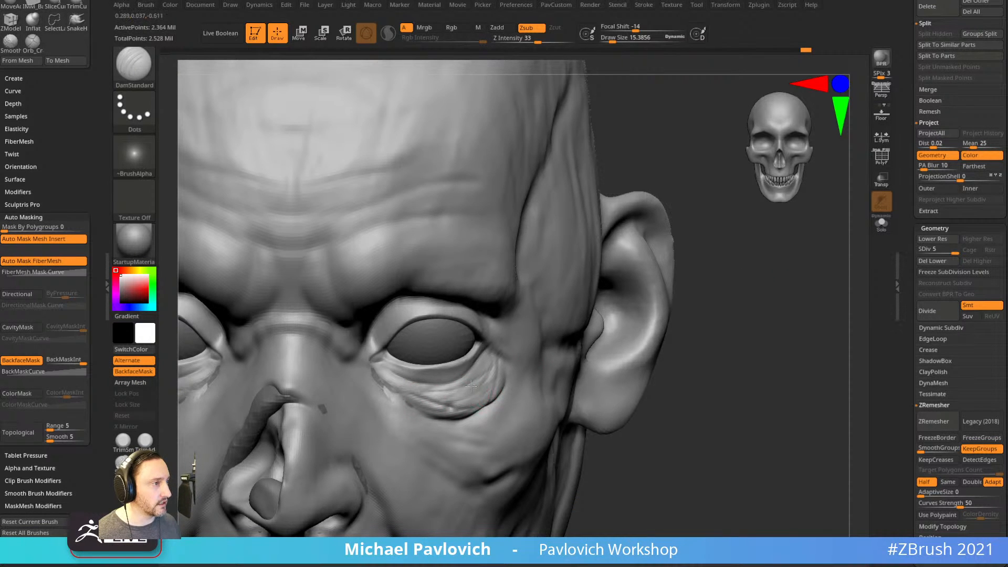
Switch to ClayBuildup at Draw Size about 9.7 and build a small form under the eye.
key(b)
key(c)
key(b)
alt+drag(734, 317, 733, 336)
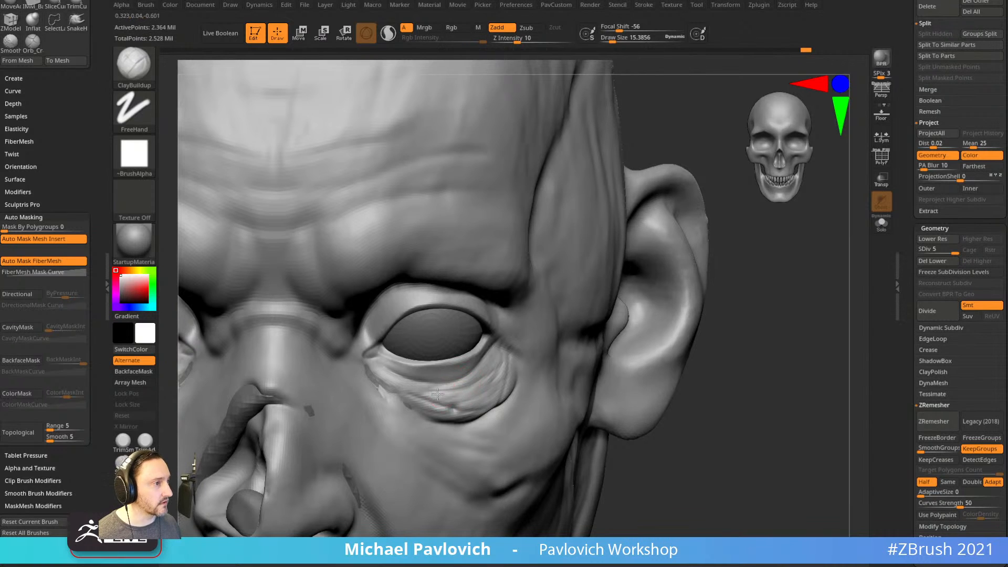
key([)
key(s)
drag(426, 408, 428, 409)
drag(417, 401, 418, 402)
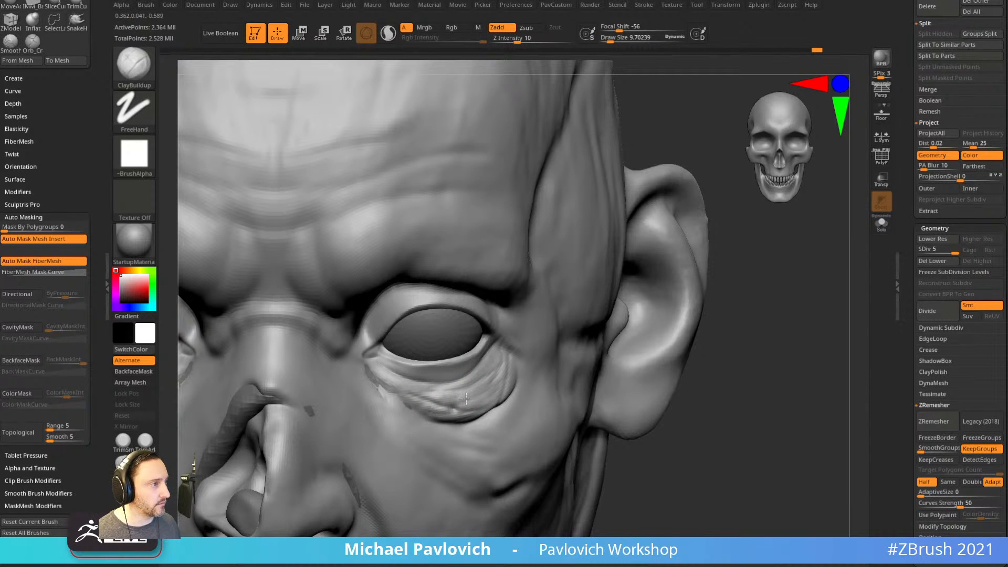
Build up folds under the eye and along the lower eyelid at size about 12.4.
right_drag(764, 409, 653, 378)
key(])
drag(476, 411, 489, 408)
right_drag(539, 364, 506, 342)
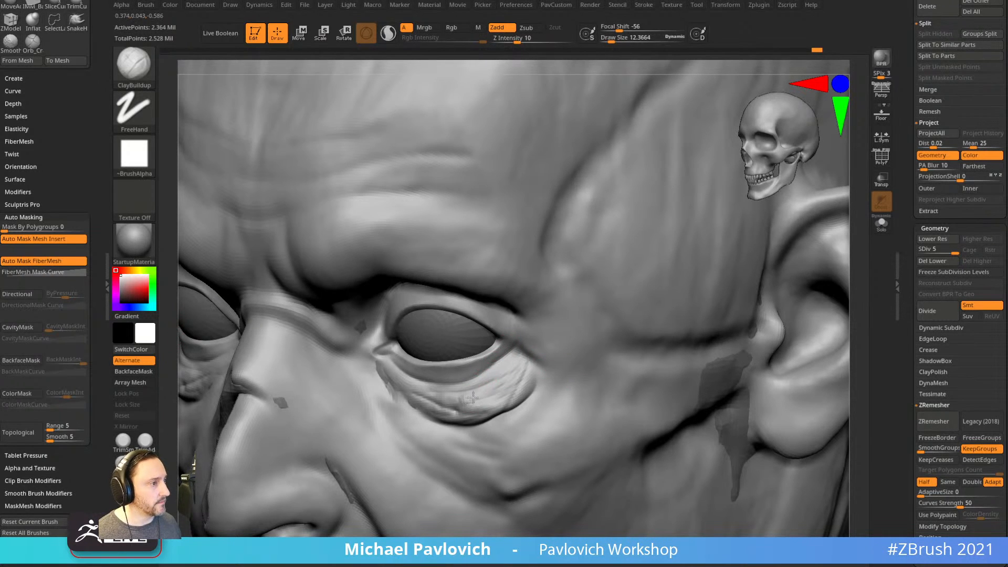
drag(494, 379, 507, 368)
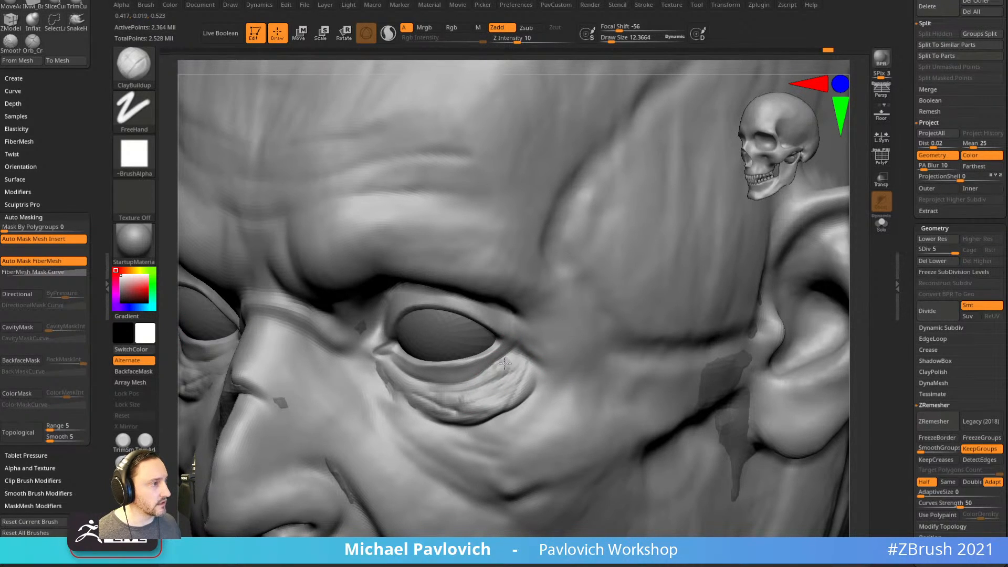
Zoom out to frame the whole front of the head.
right_drag(516, 350, 540, 308)
right_drag(654, 292, 795, 275)
ctrl+right_drag(766, 307, 715, 291)
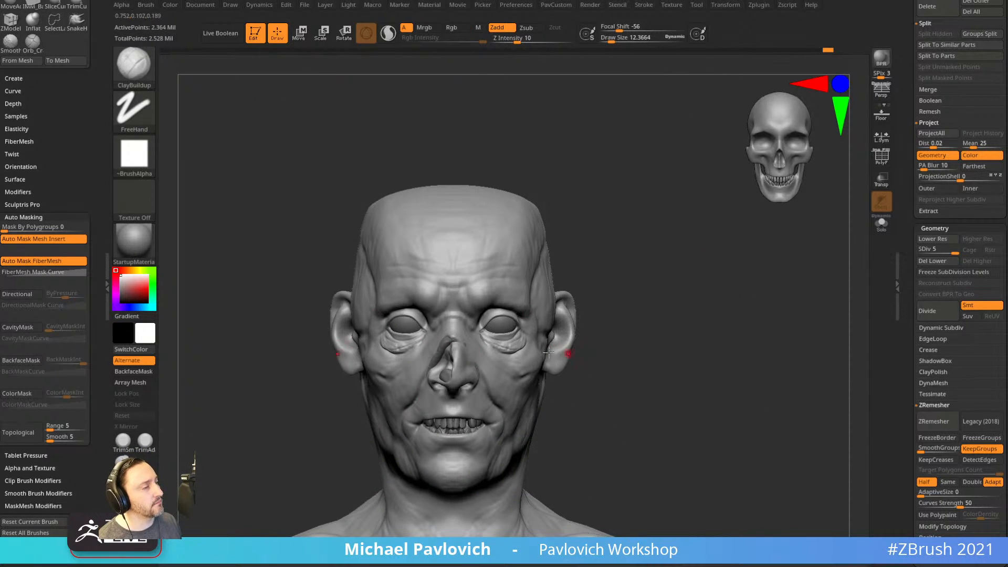
right_drag(630, 333, 593, 345)
key(s)
drag(583, 347, 593, 346)
key(1)
mouse_move(492, 419)
right_down()
mouse_move(679, 339)
mouse_move(680, 376)
mouse_move(731, 383)
mouse_move(733, 362)
mouse_move(739, 388)
mouse_move(711, 372)
right_up()
key(2)
key(s)
drag(462, 310, 453, 310)
right_drag(725, 344, 463, 343)
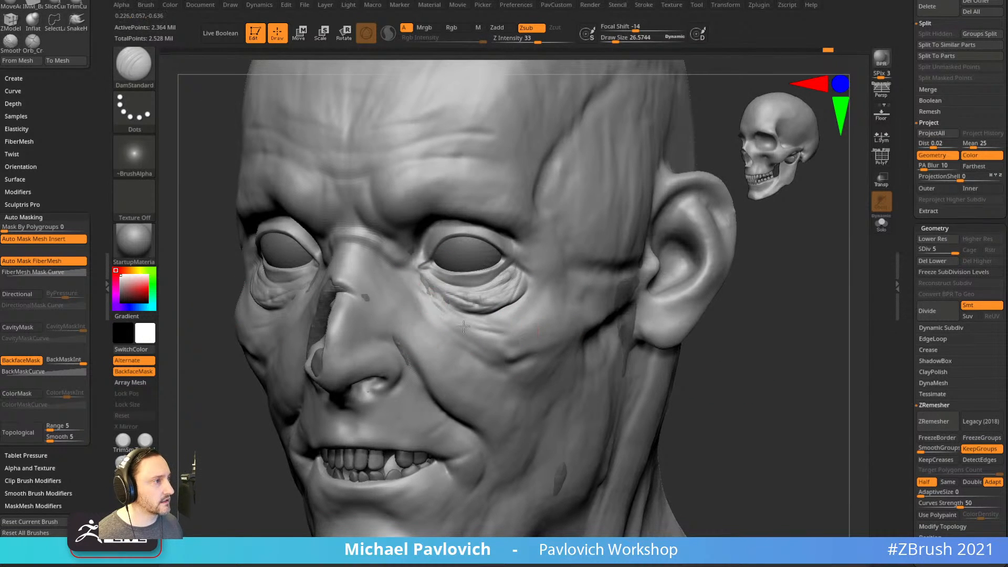
right_drag(576, 348, 756, 337)
mouse_move(682, 358)
right_down()
mouse_move(799, 344)
mouse_move(742, 353)
mouse_move(736, 342)
mouse_move(750, 355)
right_up()
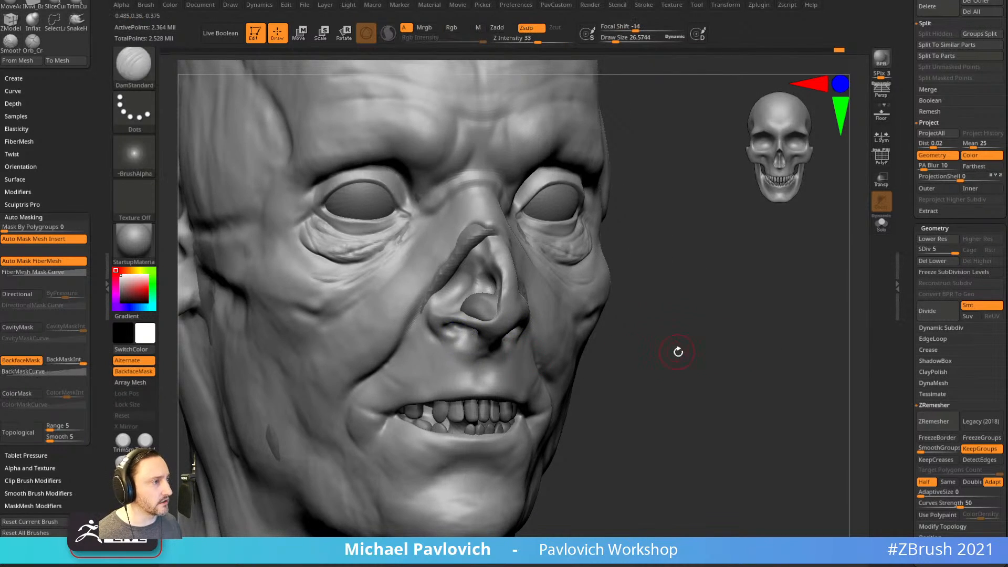
right_drag(675, 350, 700, 327)
mouse_move(753, 274)
right_down()
mouse_move(758, 304)
mouse_move(737, 306)
right_up()
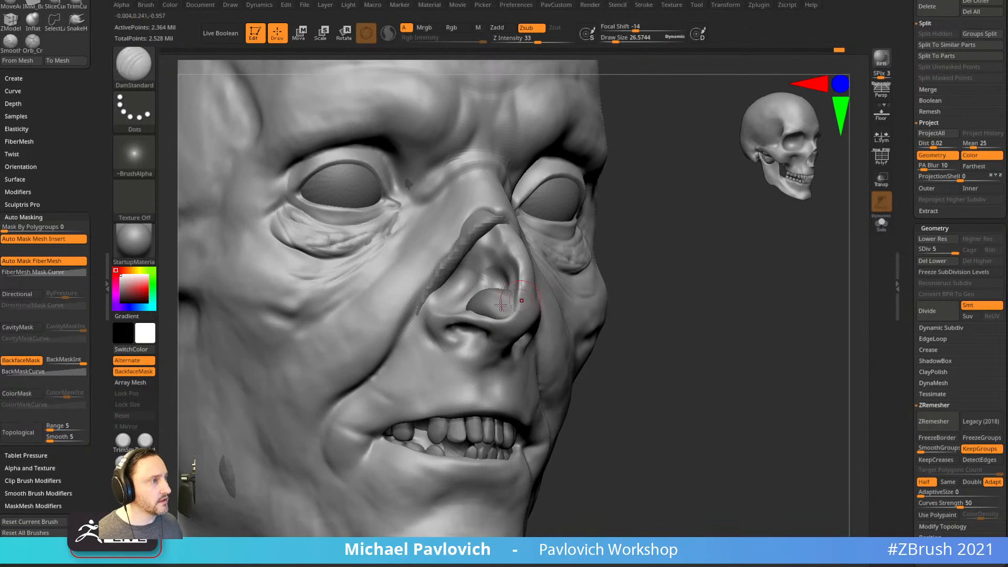
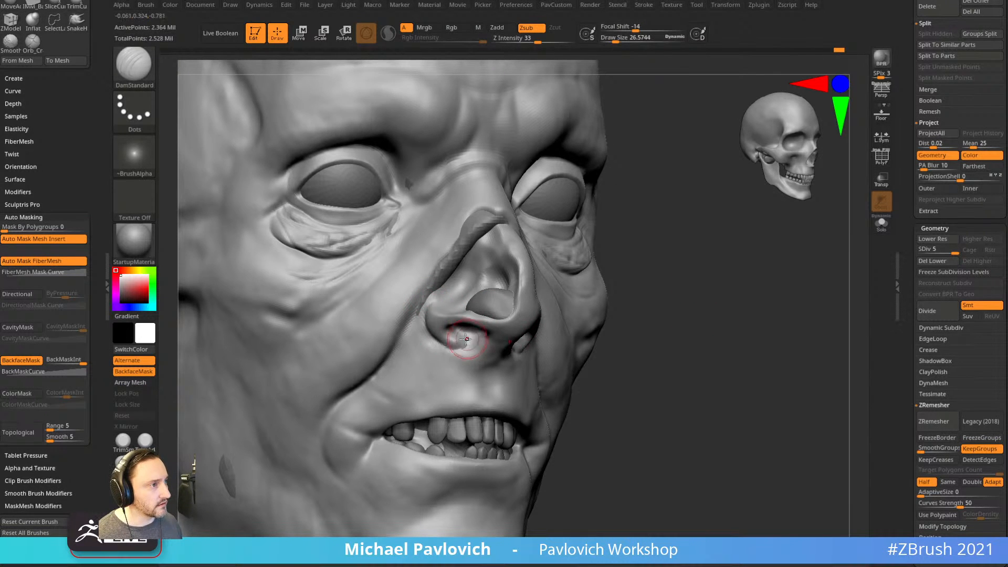
With ClayBuildup at size 18.76, add small clay marks below the nose.
mouse_move(577, 298)
right_down()
mouse_move(477, 343)
mouse_move(487, 349)
right_up()
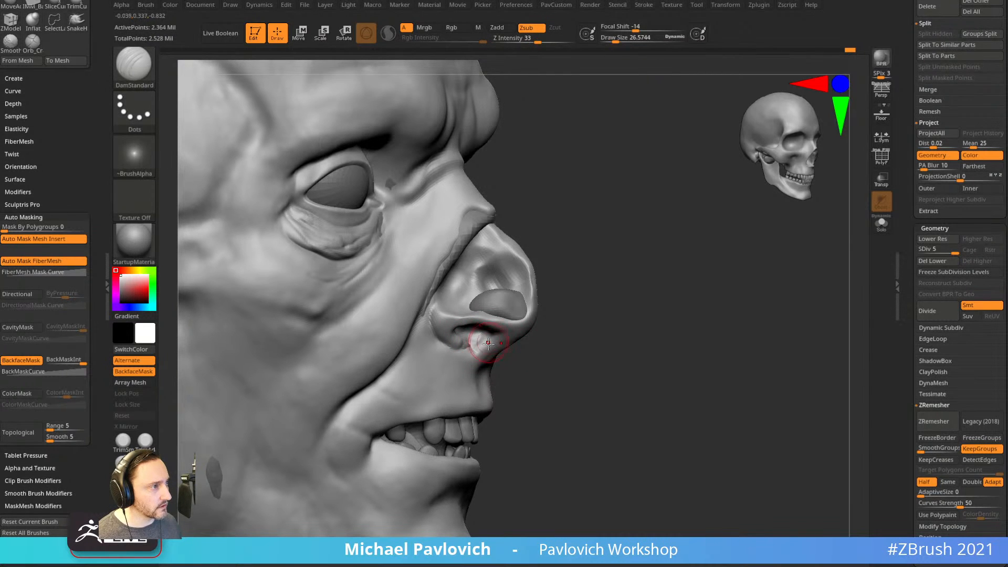
key(b)
key(c)
Use the Standard brush to add strokes under the nose and down the philtrum, then smooth them.
key(b)
key(s)
drag(477, 347, 474, 347)
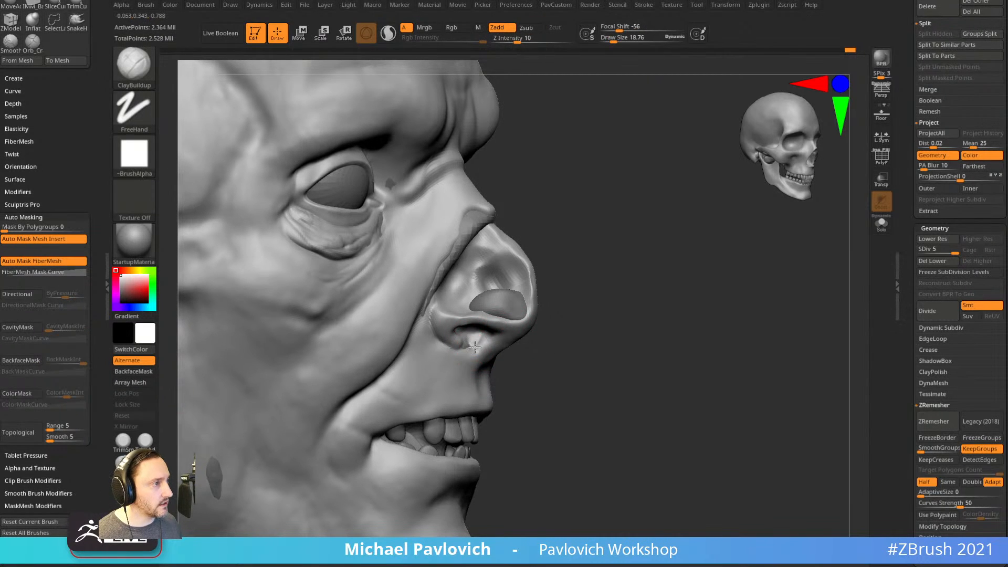
mouse_move(495, 344)
right_down()
mouse_move(472, 344)
mouse_move(500, 340)
right_up()
alt+drag(651, 310, 603, 313)
alt+drag(688, 315, 719, 331)
drag(807, 395, 815, 404)
key(b)
key(s)
key(t)
drag(444, 345, 444, 374)
right_drag(446, 373, 420, 366)
shift+drag(446, 352, 444, 372)
right_drag(474, 333, 646, 304)
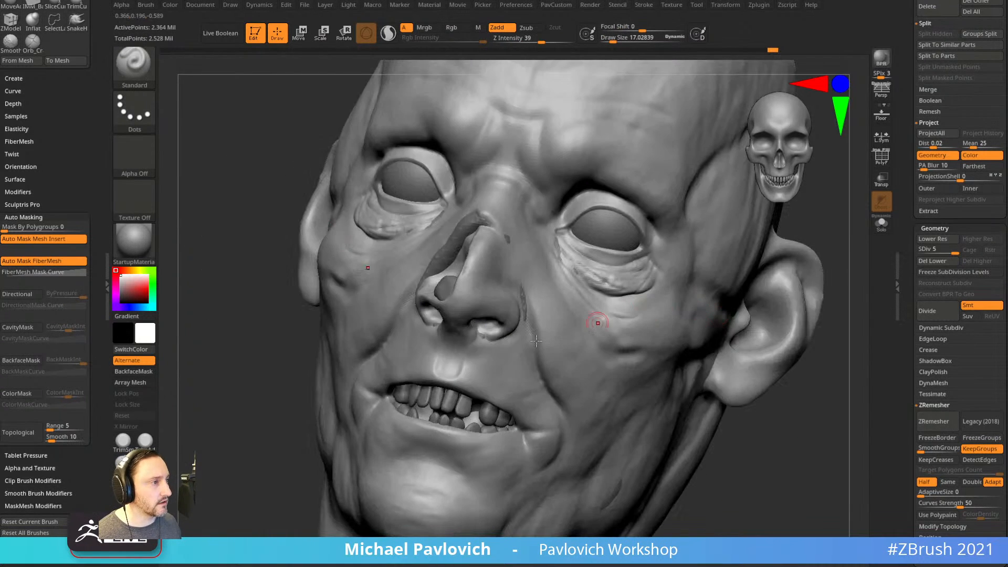
Build up clay along the upper lip and its corner with ClayBuildup.
key(b)
key(c)
key(b)
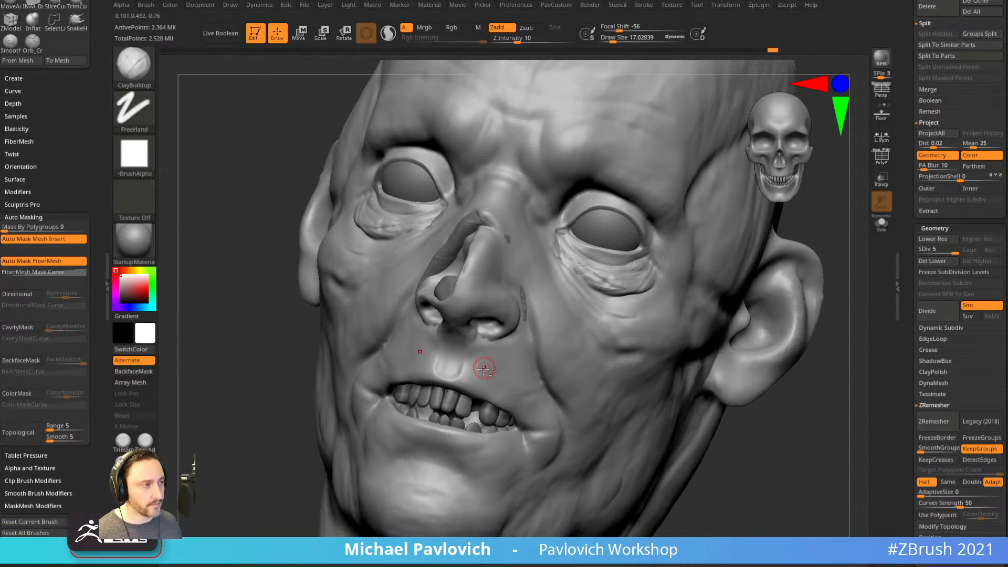
right_drag(261, 437, 553, 371)
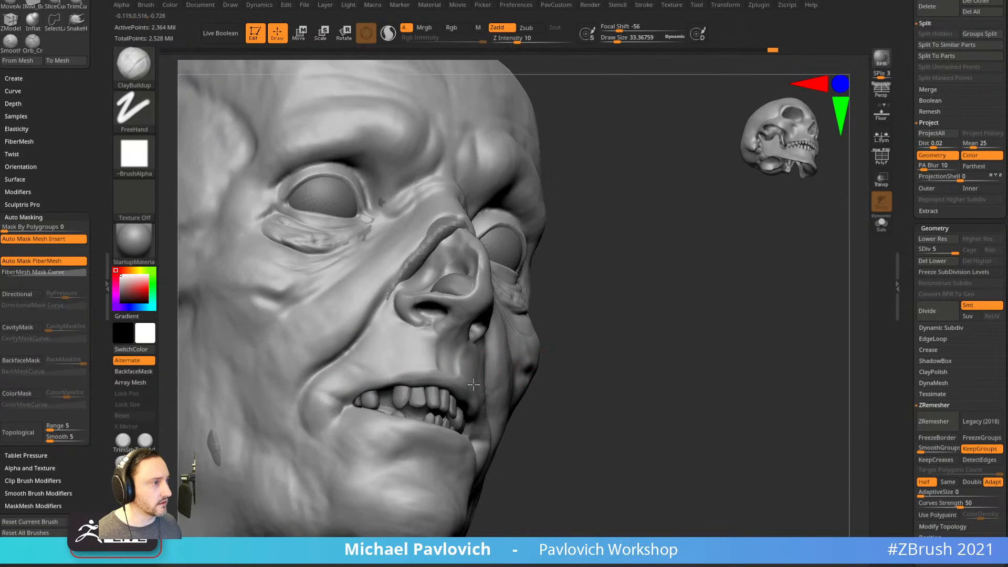
drag(349, 396, 396, 381)
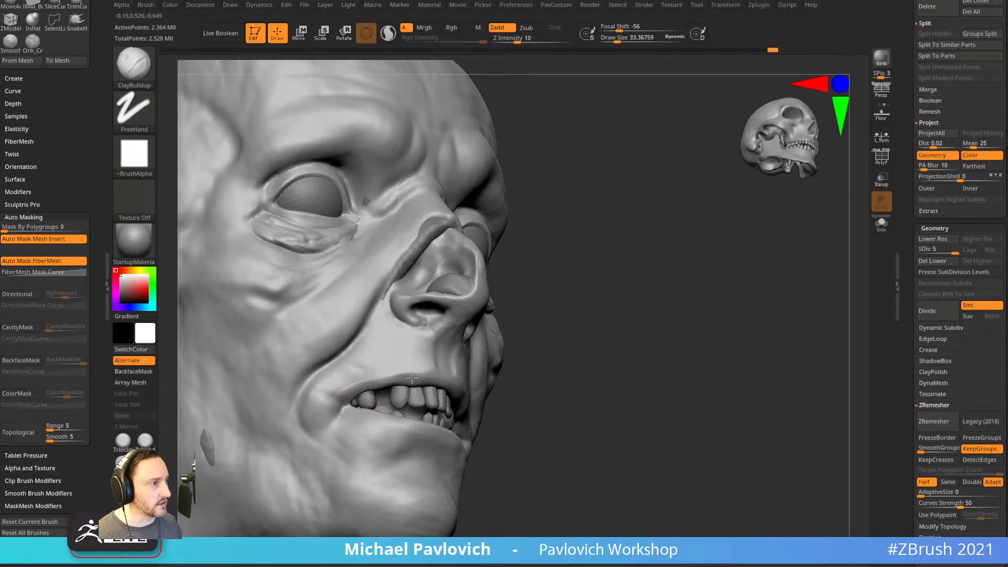
right_drag(457, 341, 415, 362)
mouse_move(386, 384)
mouse_down()
mouse_move(339, 384)
mouse_move(410, 363)
mouse_up()
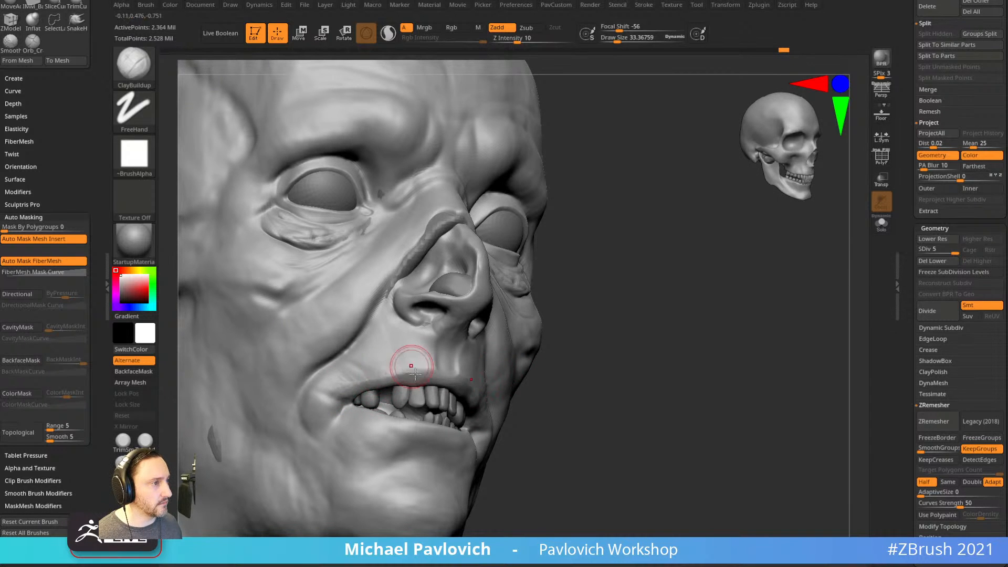
right_drag(567, 368, 457, 368)
mouse_move(762, 384)
alt+right_down()
mouse_move(704, 371)
mouse_move(706, 346)
alt+right_up()
Carve a stroke toward the cheek with a smaller DamStandard brush.
key(b)
key(d)
key(s)
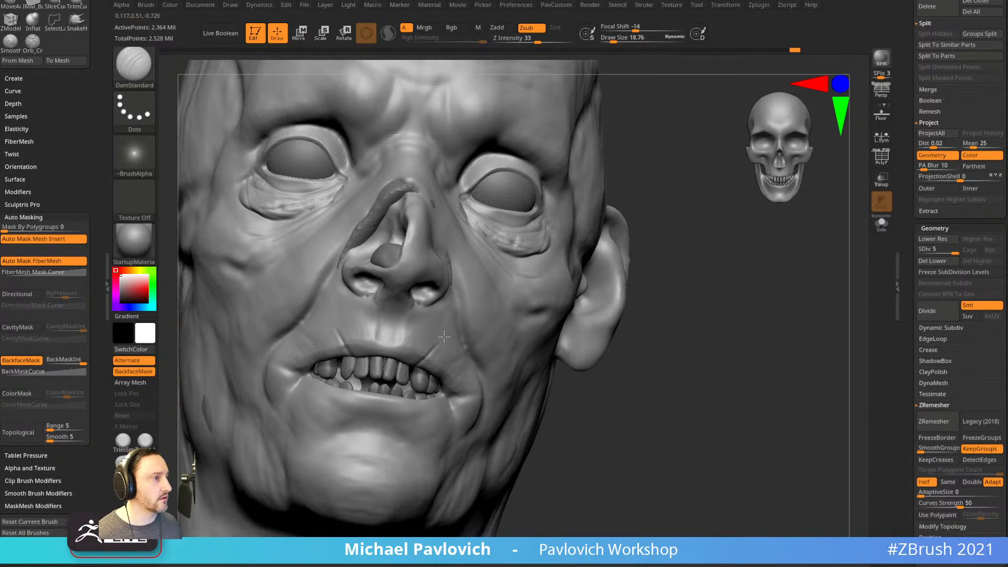
shift+right_drag(444, 365, 499, 360)
key(s)
drag(473, 369, 469, 370)
drag(529, 291, 519, 303)
Select the Dam_Standard_02 brush from the brush picker.
key(b)
key(d)
key(0)
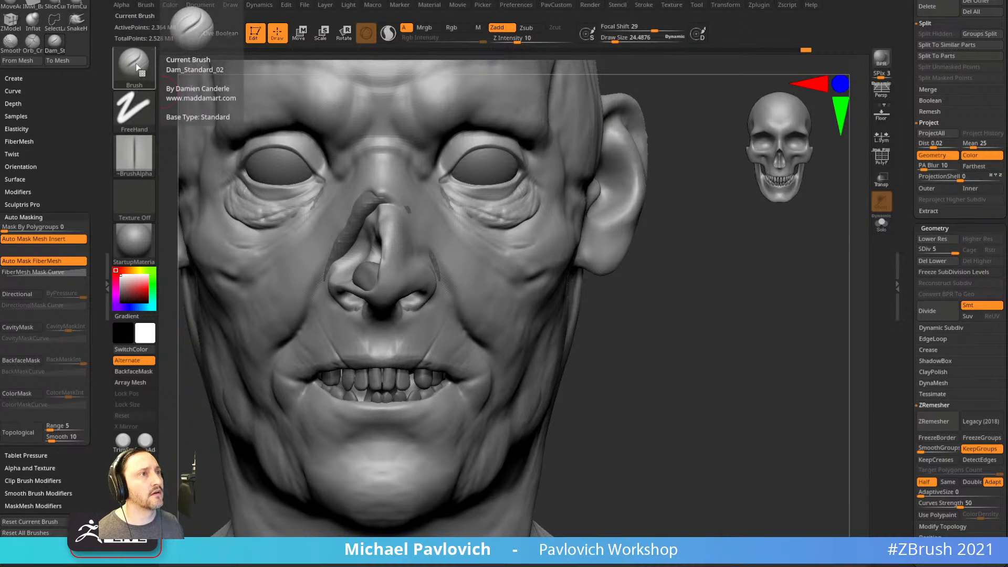
Enlarge Dam_Standard_02 to about 65 and carve creases at the mouth corners from several angles.
key(s)
drag(475, 393, 483, 393)
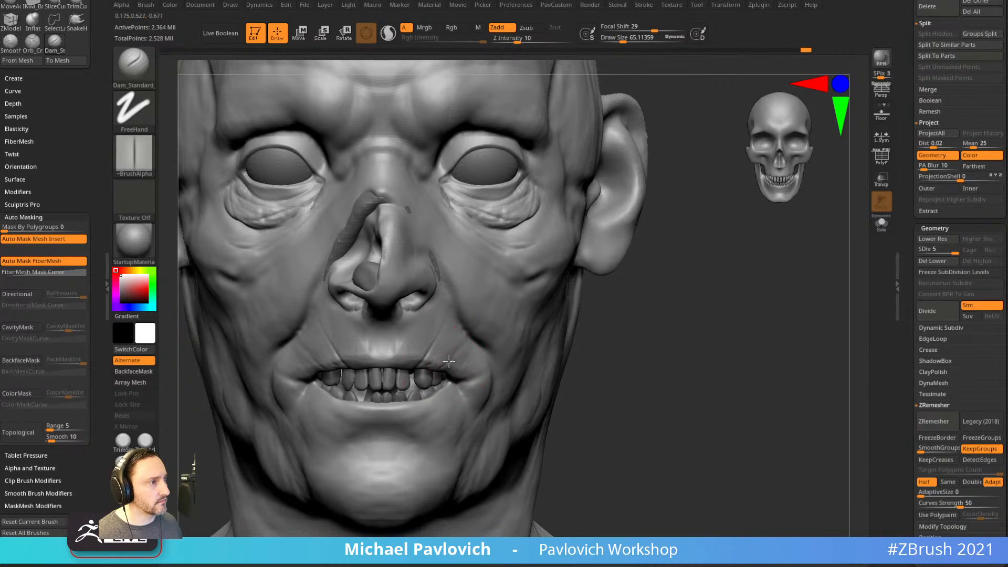
mouse_move(593, 362)
alt+mouse_down()
mouse_move(619, 346)
mouse_move(665, 344)
alt+mouse_up()
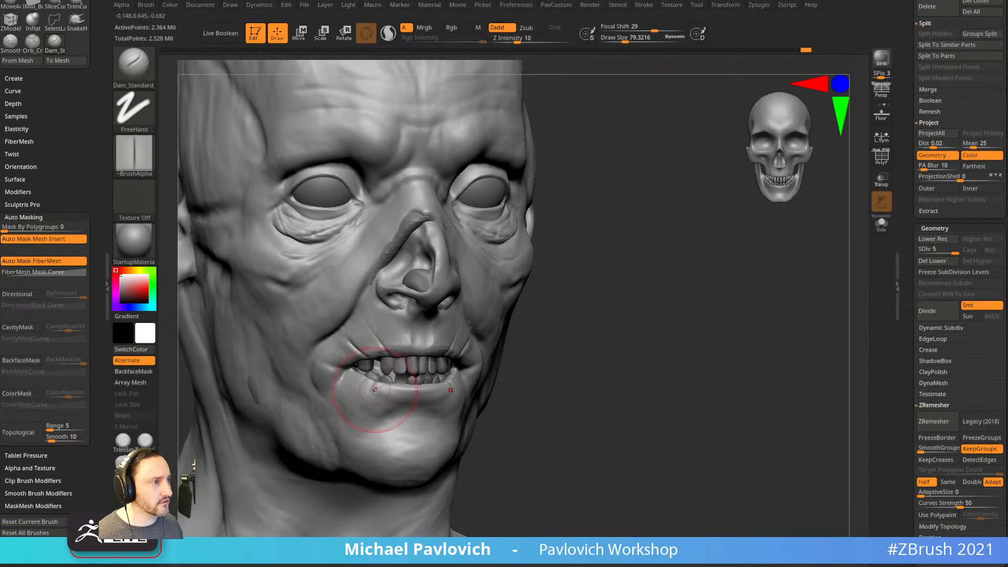
drag(543, 367, 449, 394)
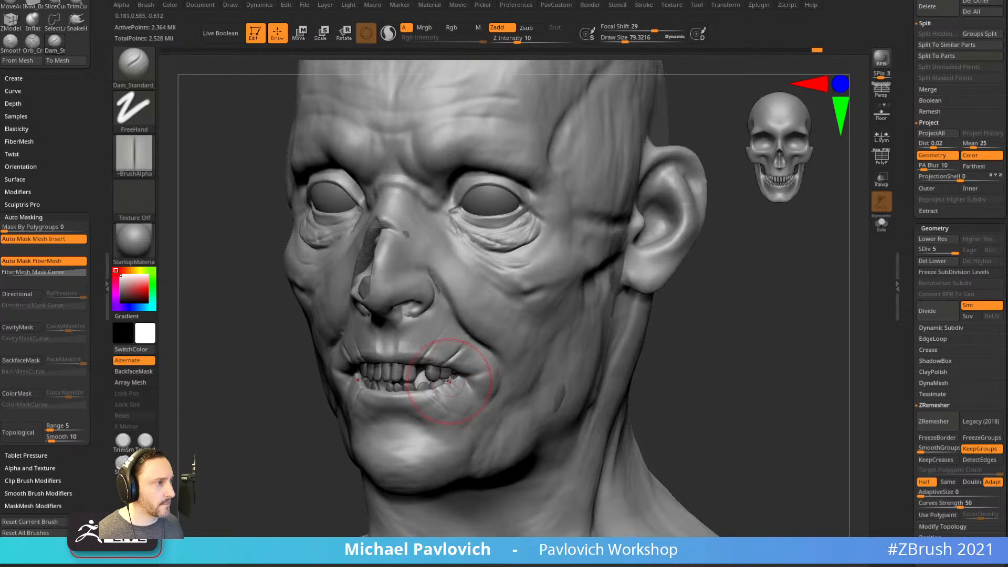
drag(674, 357, 662, 342)
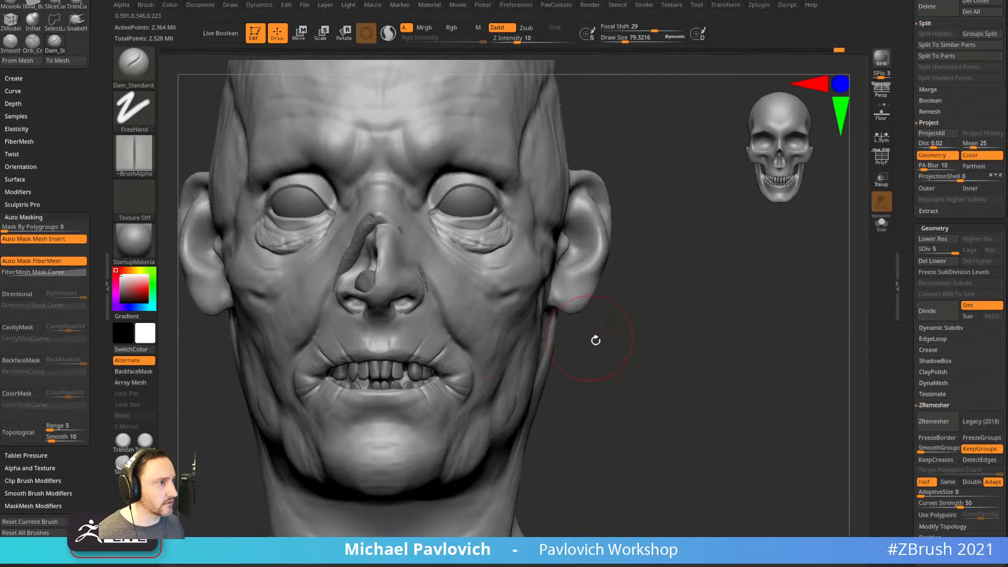
drag(589, 339, 546, 350)
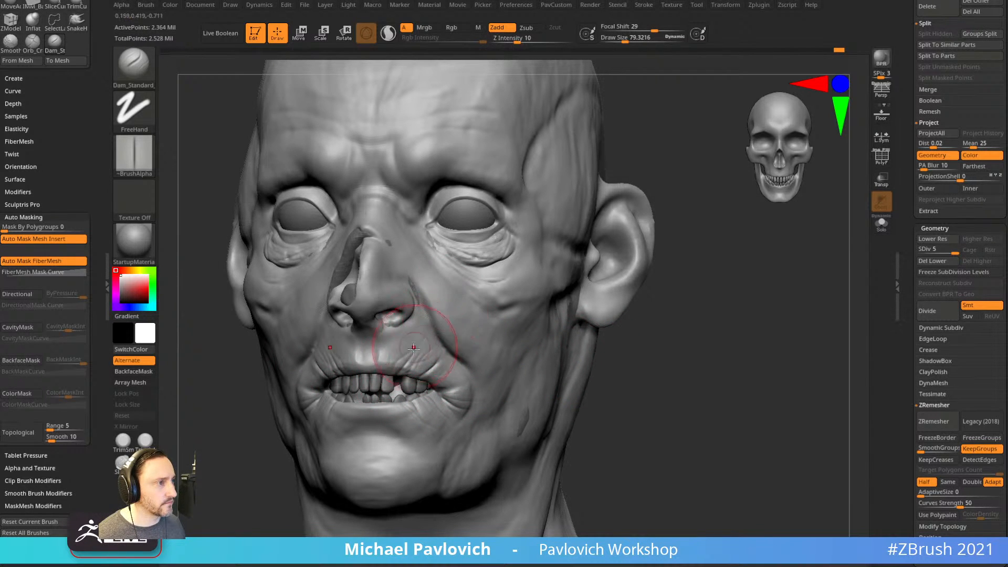
mouse_move(688, 342)
mouse_down()
mouse_move(700, 322)
mouse_move(673, 353)
mouse_move(671, 345)
mouse_up()
drag(685, 260, 649, 297)
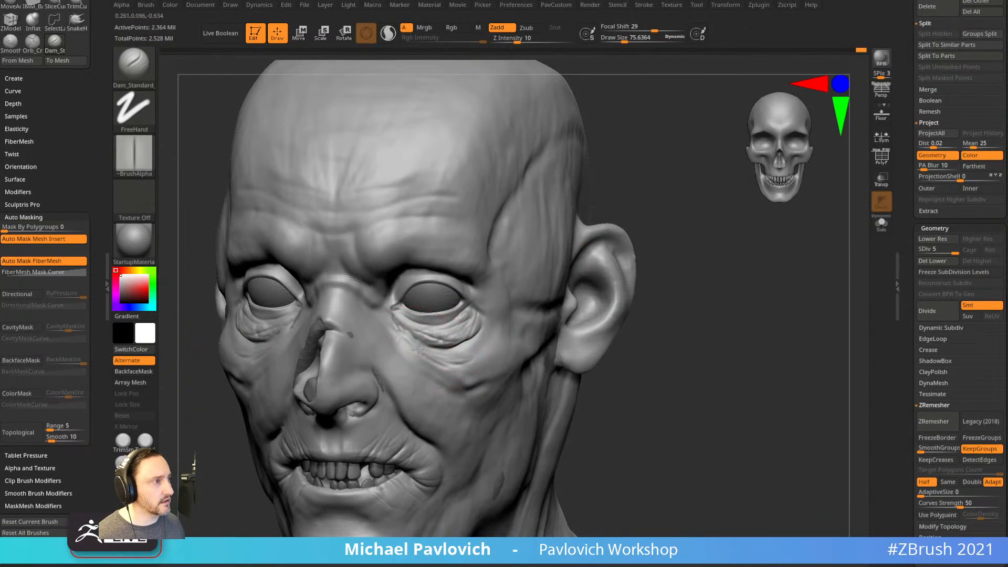
Carve furrows into the brow, smoothing where needed.
drag(680, 222, 451, 251)
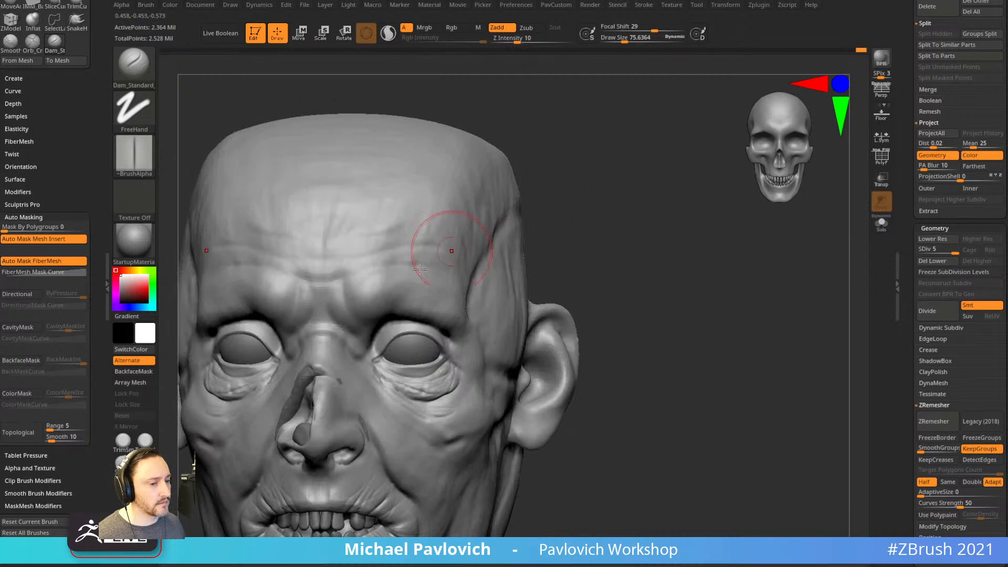
drag(629, 241, 576, 256)
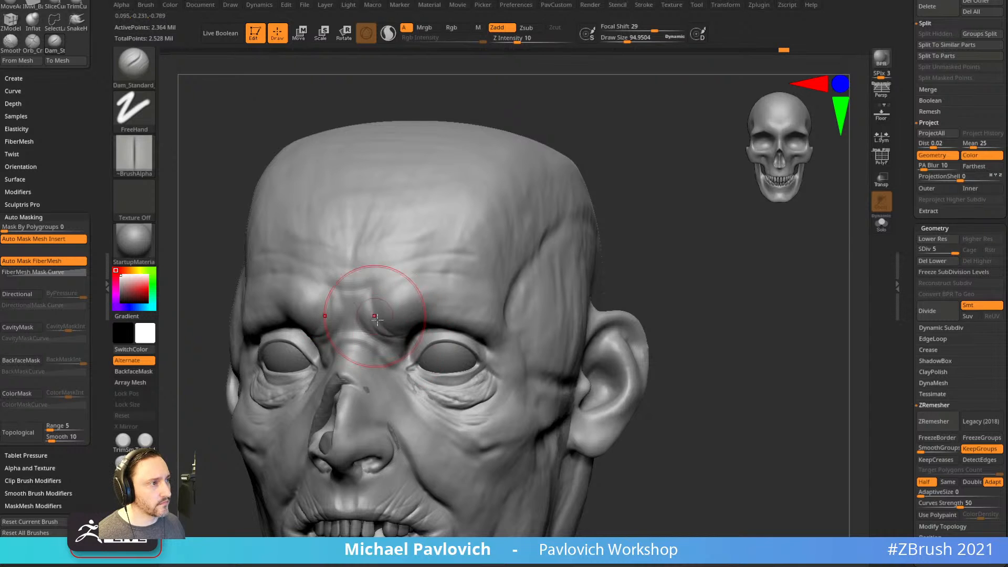
drag(632, 252, 583, 259)
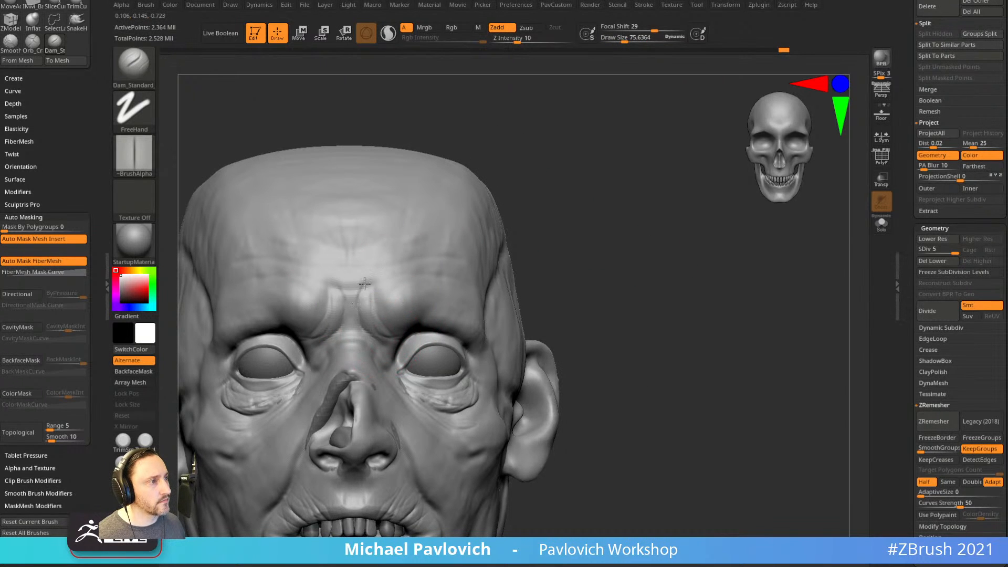
mouse_move(565, 210)
alt+mouse_down()
mouse_move(547, 281)
mouse_move(546, 268)
alt+mouse_up()
drag(546, 205, 594, 216)
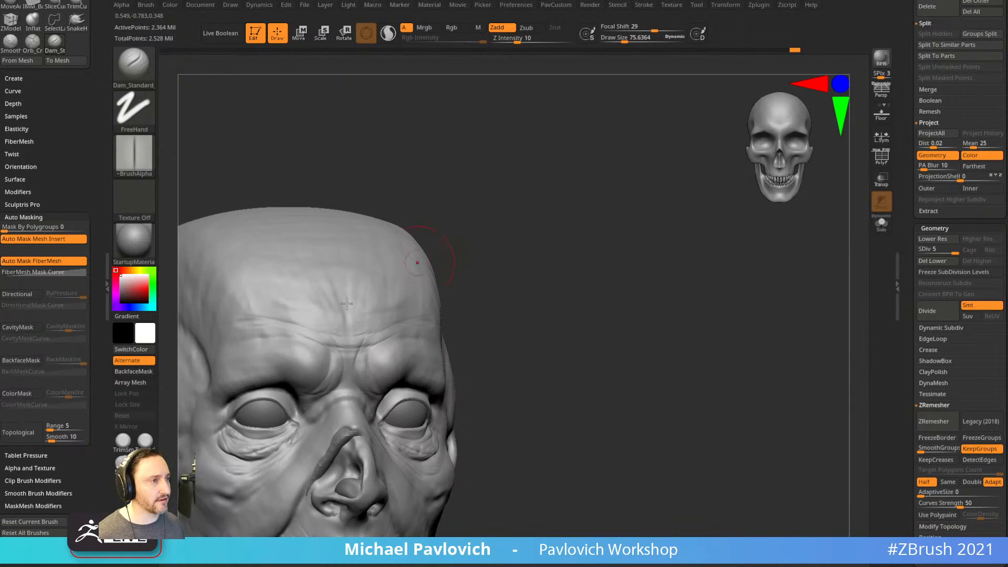
drag(531, 297, 525, 260)
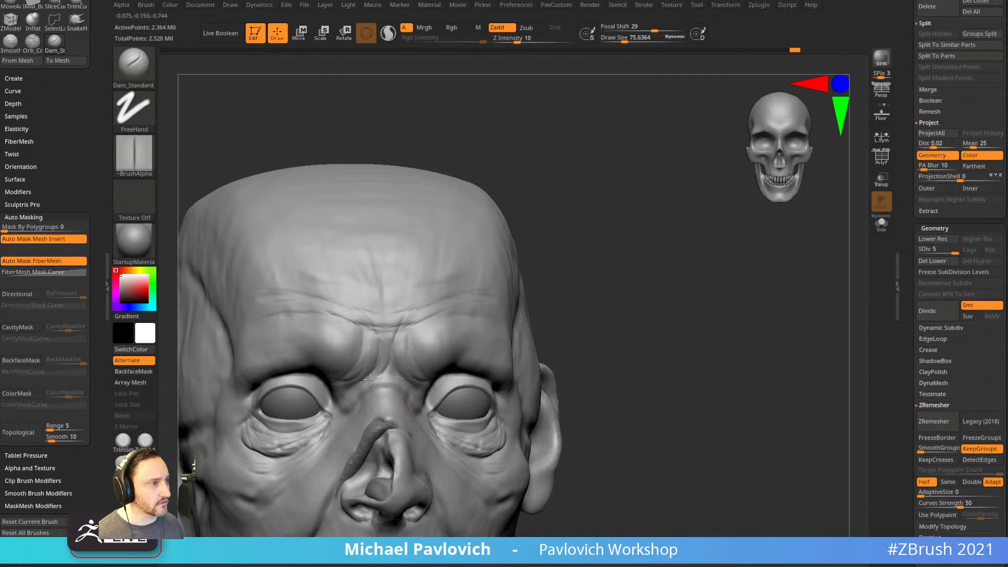
shift+drag(549, 243, 533, 246)
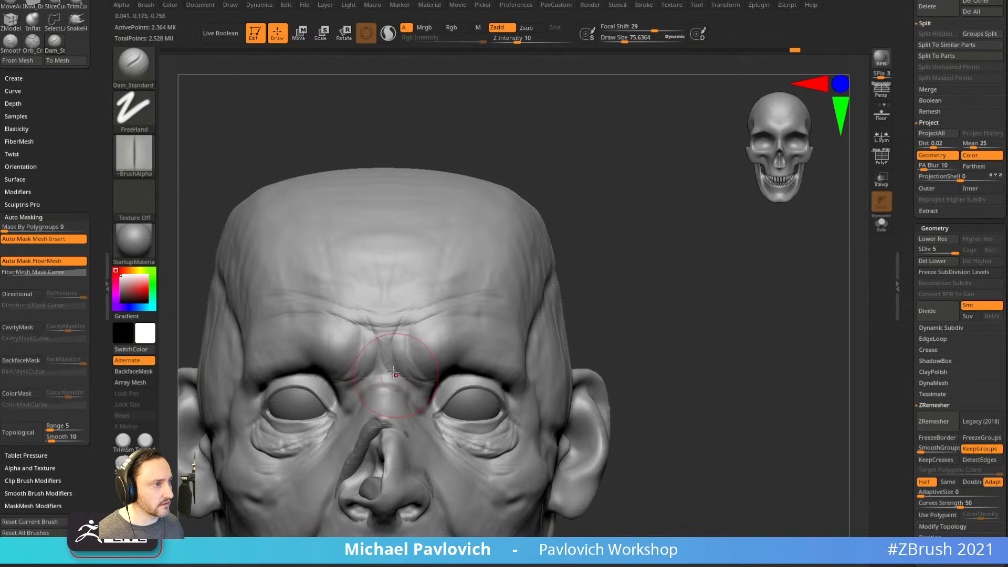
drag(565, 307, 468, 333)
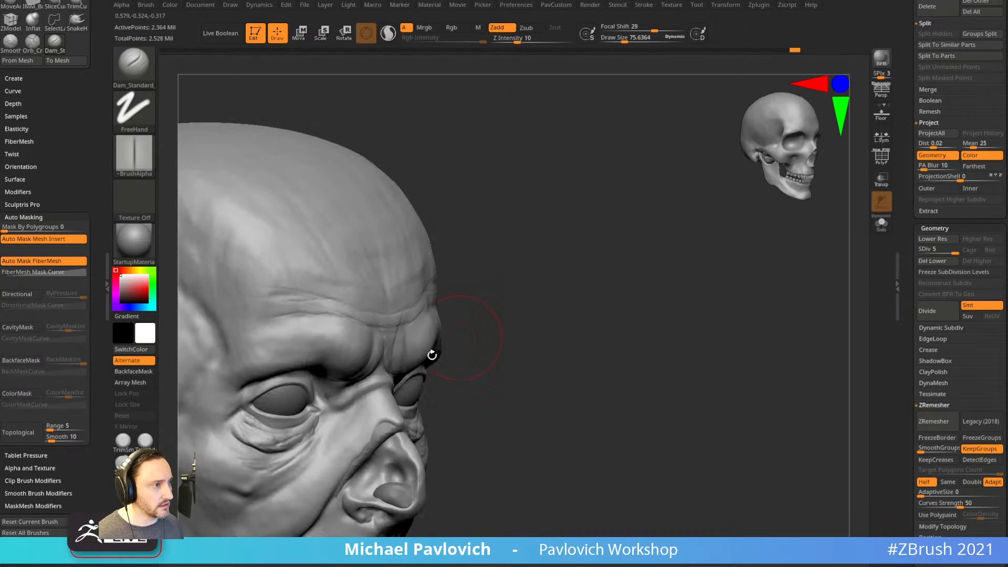
key(shift)
shift+drag(436, 368, 697, 314)
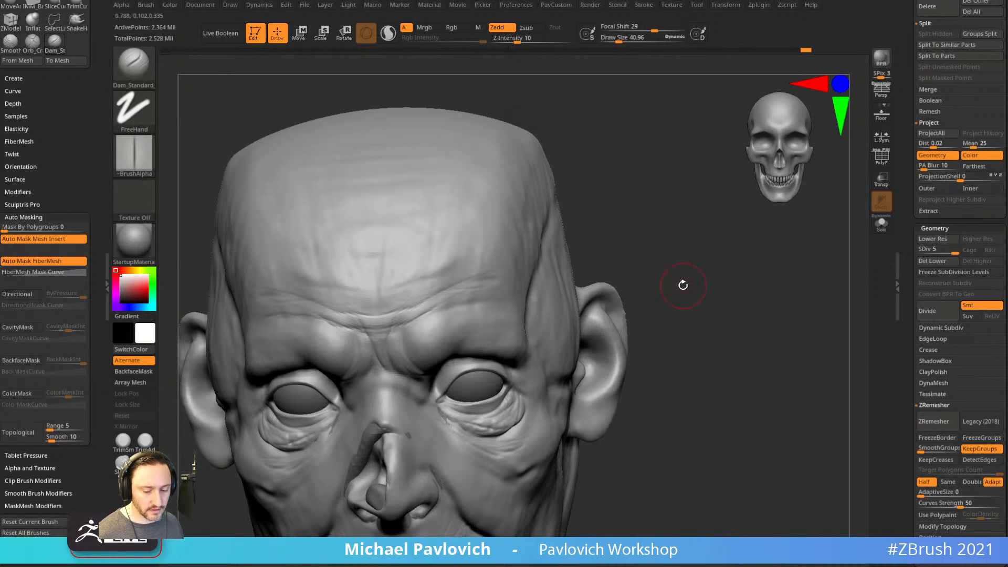
Switch to Dam_Standard and enlarge it to about 79.
key(b)
key(d)
click(671, 499)
drag(630, 204, 688, 210)
key(s)
drag(383, 398, 390, 393)
shift+drag(518, 343, 375, 388)
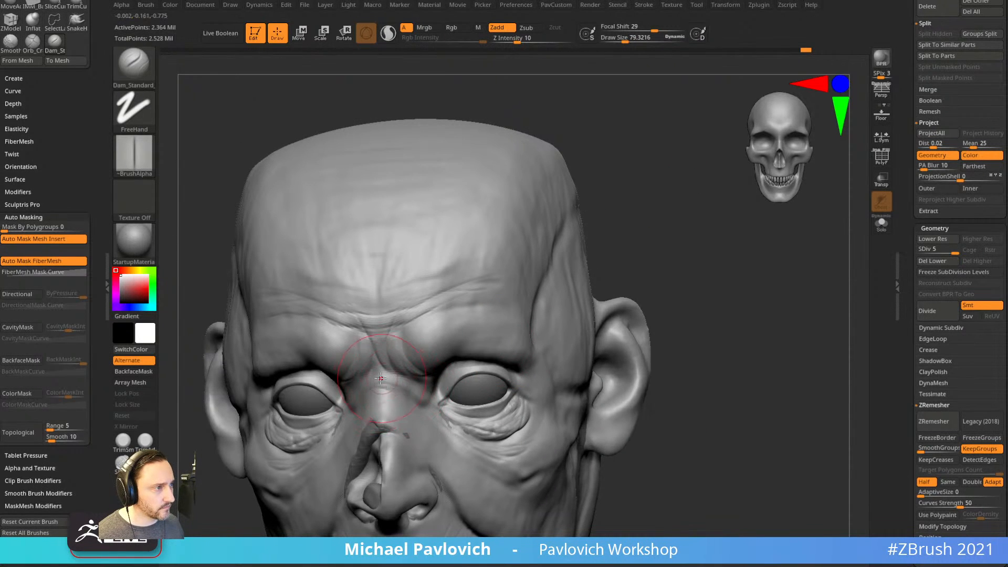
Carve wrinkles around the eyes, then lower the head to subdivision level 3.
drag(768, 306, 417, 380)
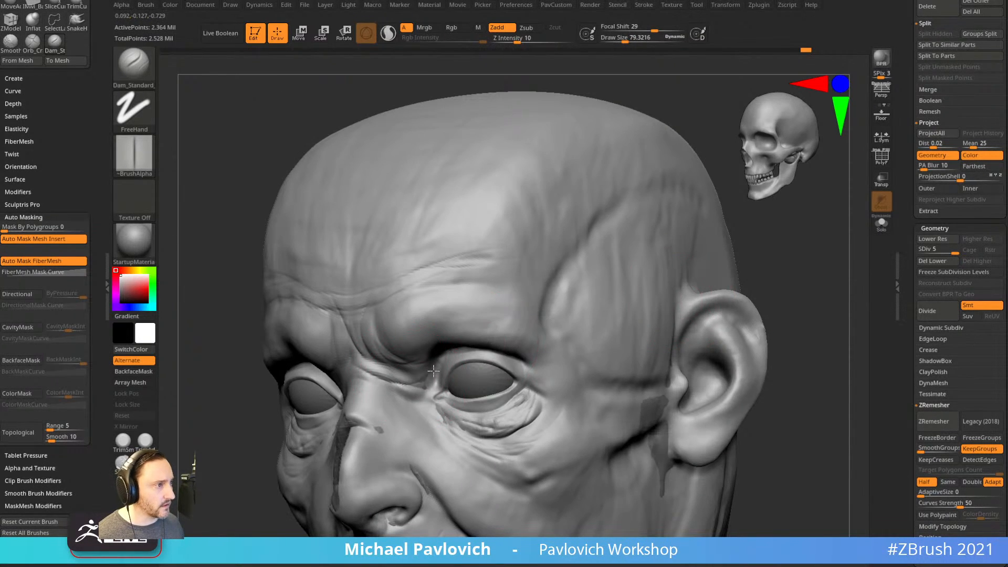
drag(787, 257, 835, 250)
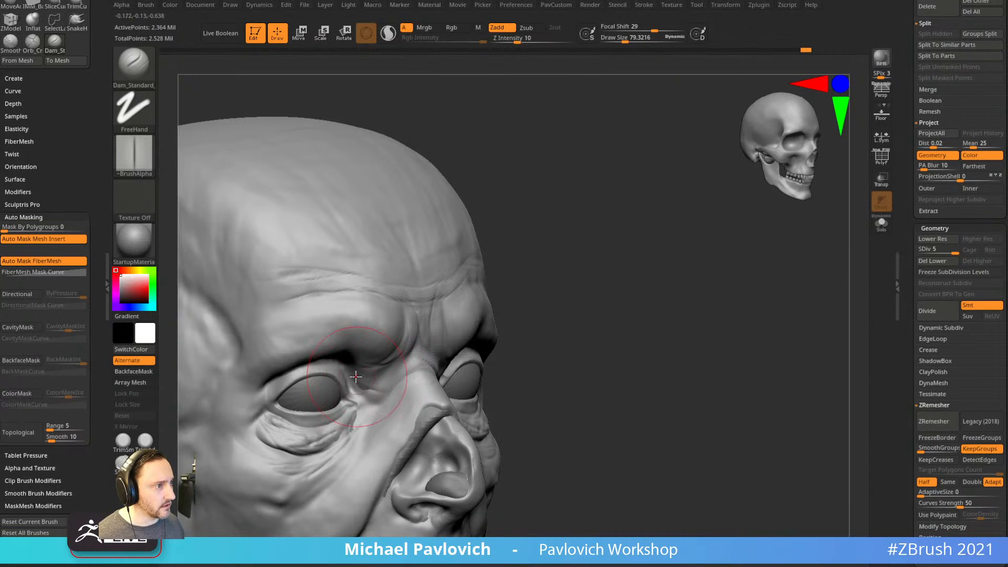
drag(520, 317, 451, 314)
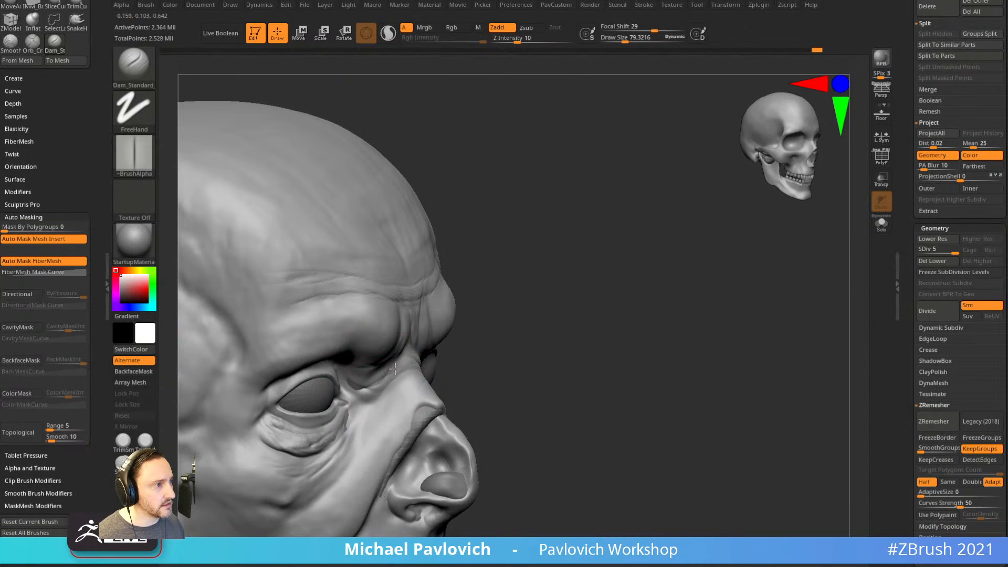
mouse_move(503, 346)
mouse_down()
mouse_move(218, 439)
mouse_move(688, 326)
mouse_move(686, 272)
mouse_move(702, 294)
mouse_move(427, 332)
mouse_up()
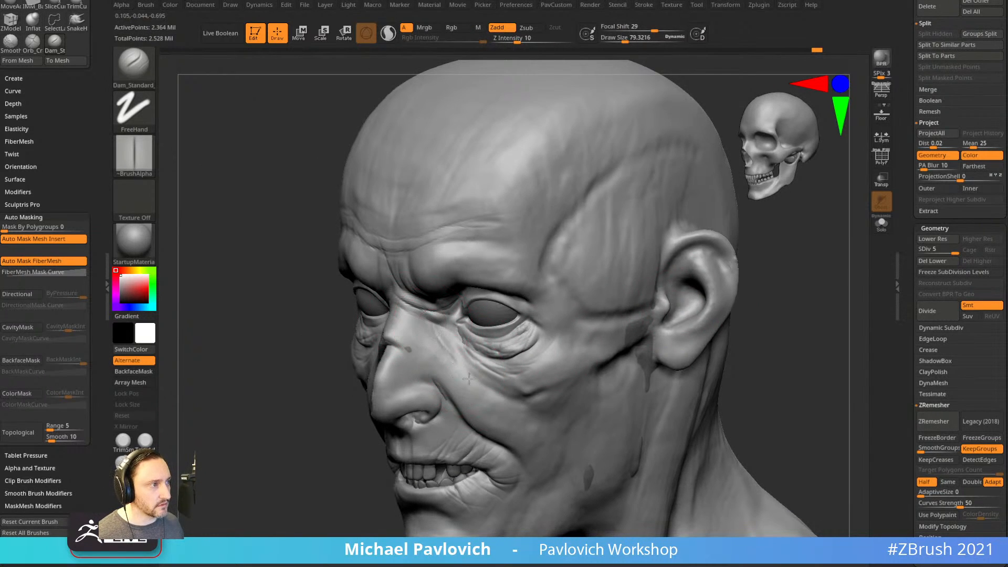
drag(459, 362, 357, 409)
mouse_move(481, 338)
mouse_down()
mouse_move(624, 353)
mouse_move(471, 366)
mouse_up()
mouse_move(468, 428)
mouse_down()
mouse_move(607, 372)
mouse_move(610, 353)
mouse_move(409, 352)
mouse_up()
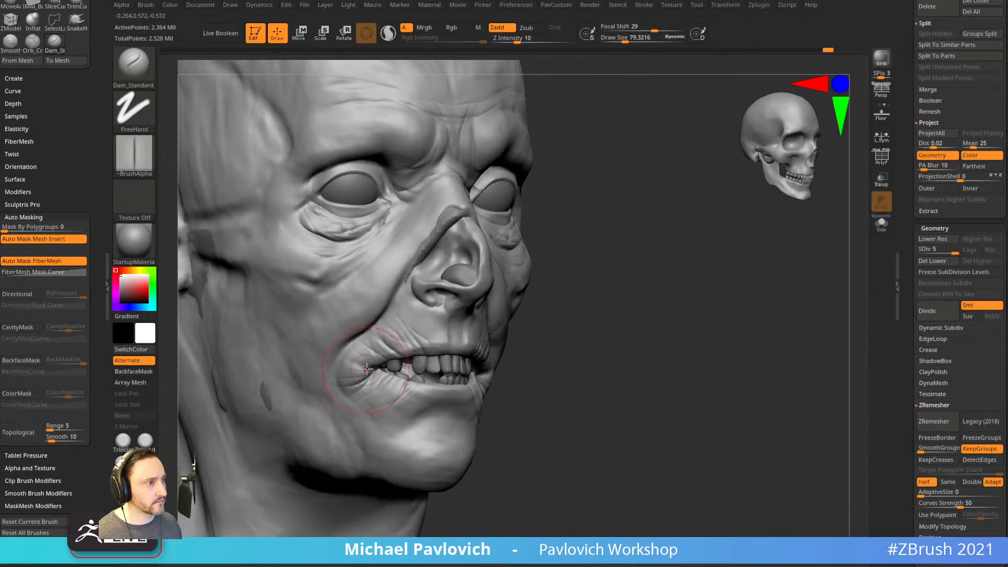
mouse_move(350, 388)
mouse_down()
mouse_move(612, 352)
mouse_move(407, 380)
mouse_up()
drag(270, 451, 415, 462)
shift+drag(663, 374, 681, 308)
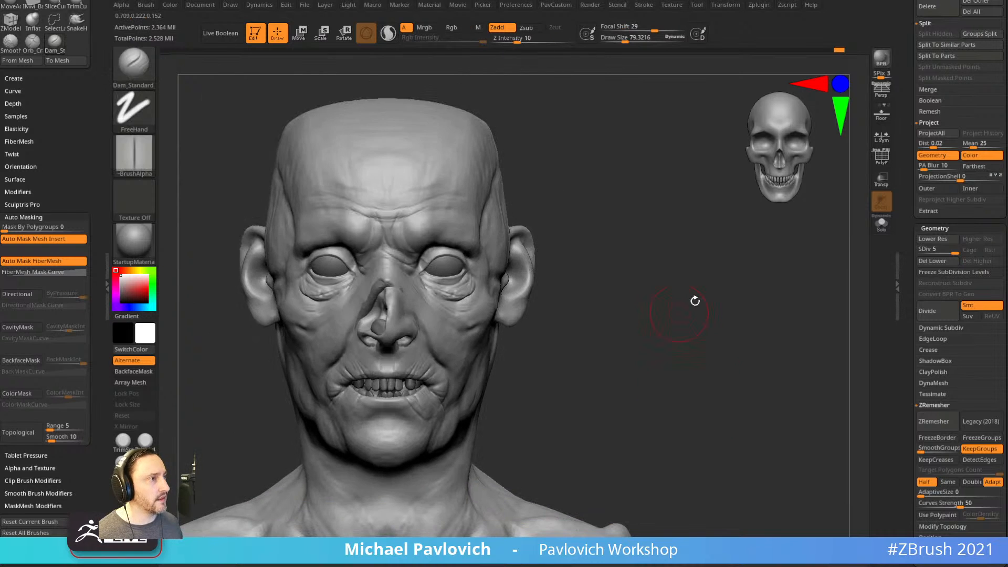
drag(952, 251, 941, 252)
mouse_move(597, 396)
alt+mouse_down()
mouse_move(661, 341)
mouse_move(672, 362)
mouse_move(695, 333)
alt+mouse_up()
Set the ClayBuildup brush's Gravity Strength to 14.
key(b)
key(c)
key(b)
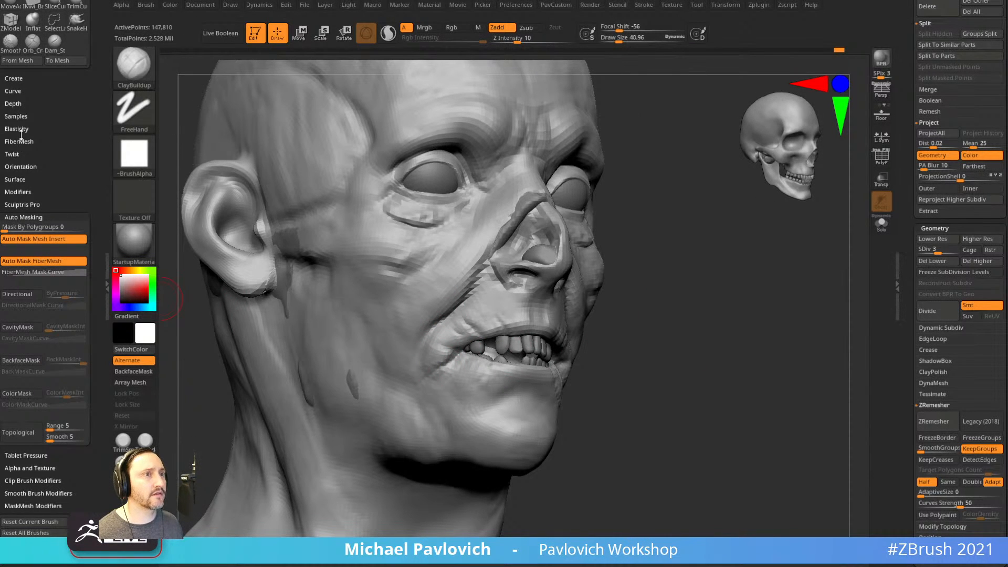
click(13, 104)
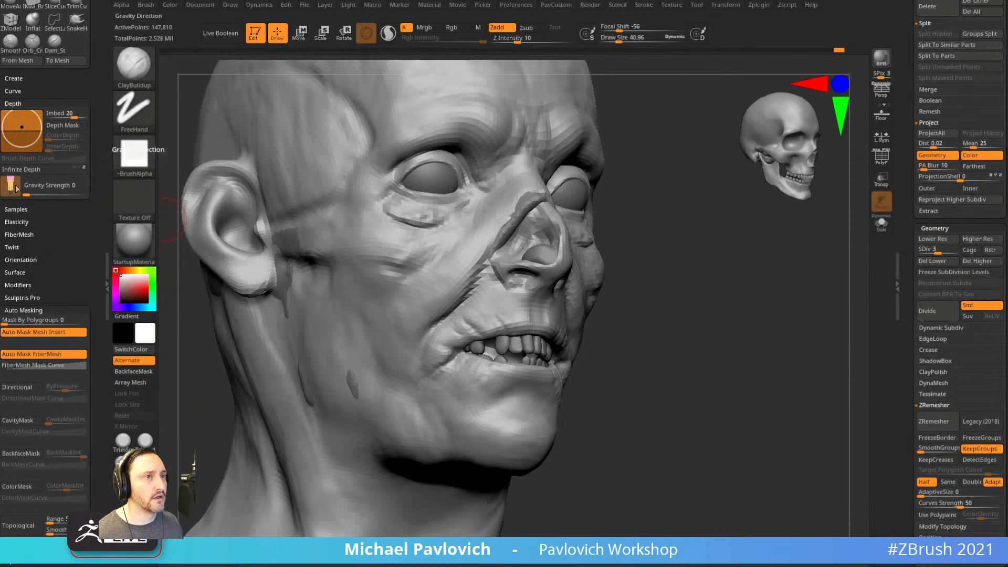
drag(27, 194, 35, 194)
Build up clay at the mouth corner and shrink the brush to about 33.
shift+drag(767, 311, 637, 300)
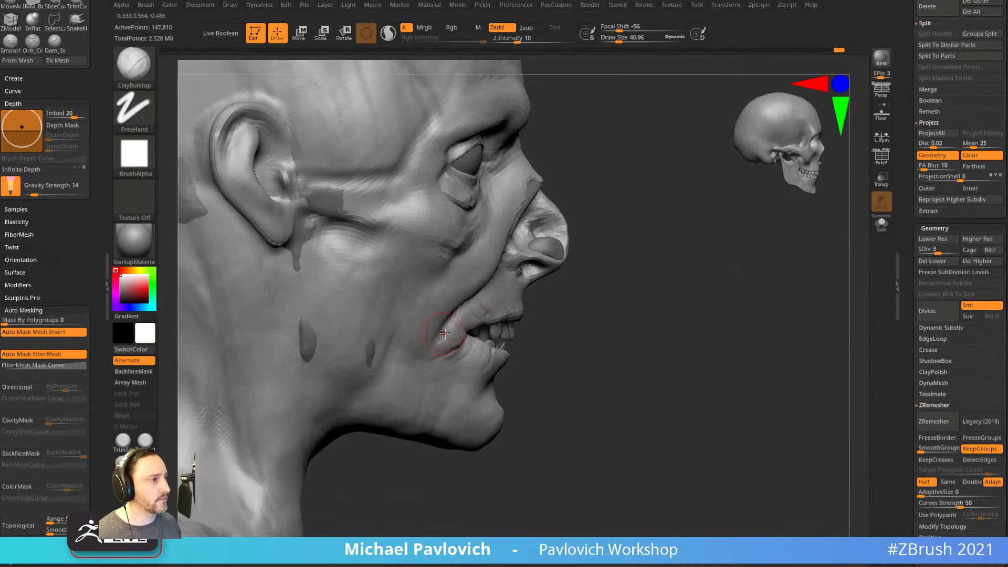
mouse_move(541, 338)
mouse_down()
mouse_move(481, 347)
mouse_move(458, 361)
mouse_up()
key([)
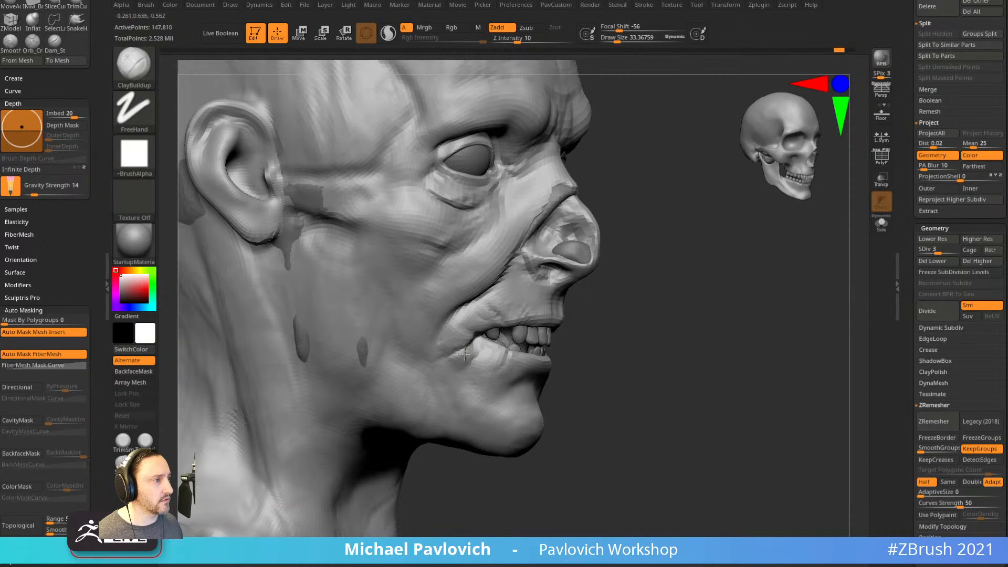
drag(591, 331, 531, 337)
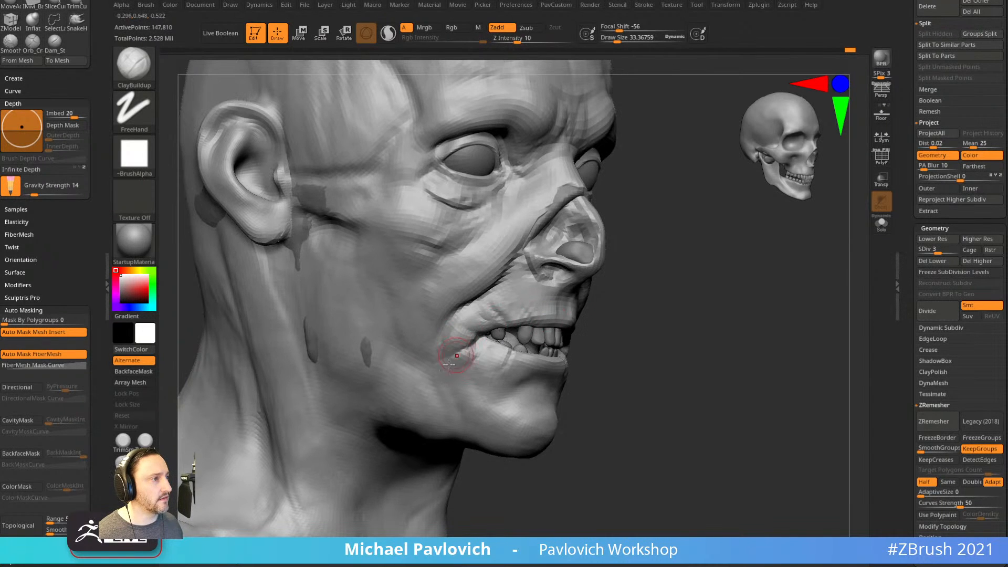
drag(599, 329, 704, 330)
Tweak the mouth corner with the Move brush, shrinking it to about 27.
key(b)
key(m)
key(v)
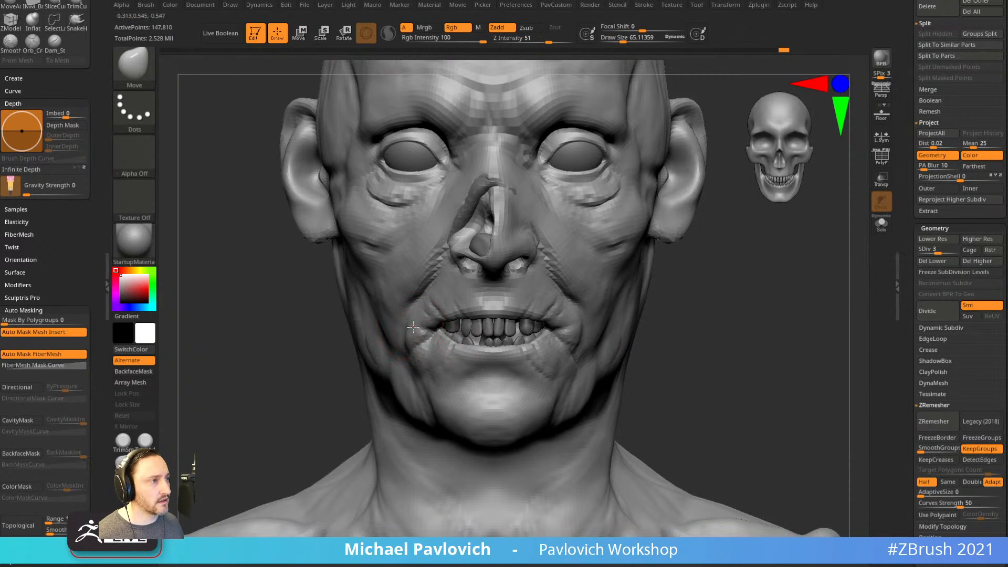
key(ctrl)
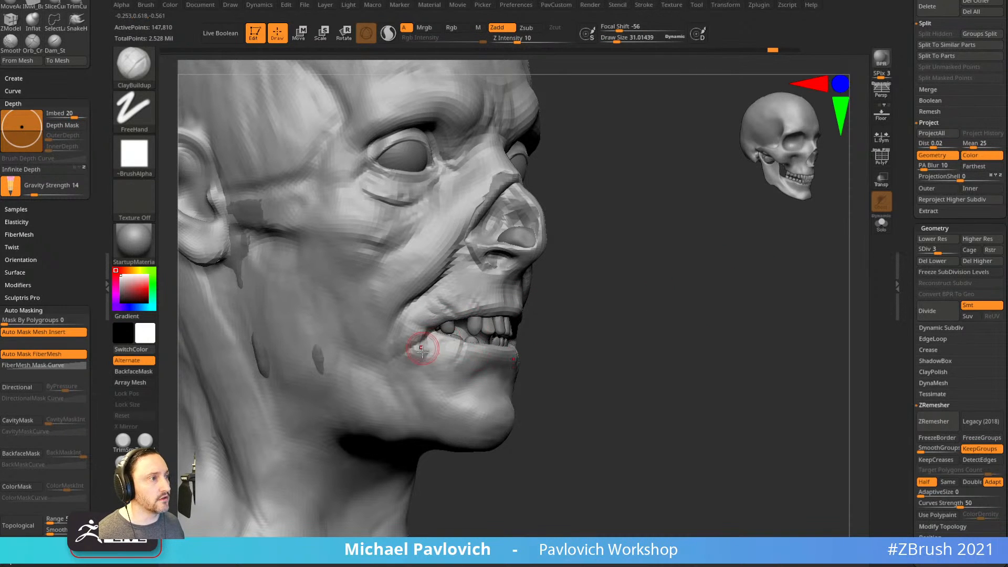
drag(418, 350, 411, 362)
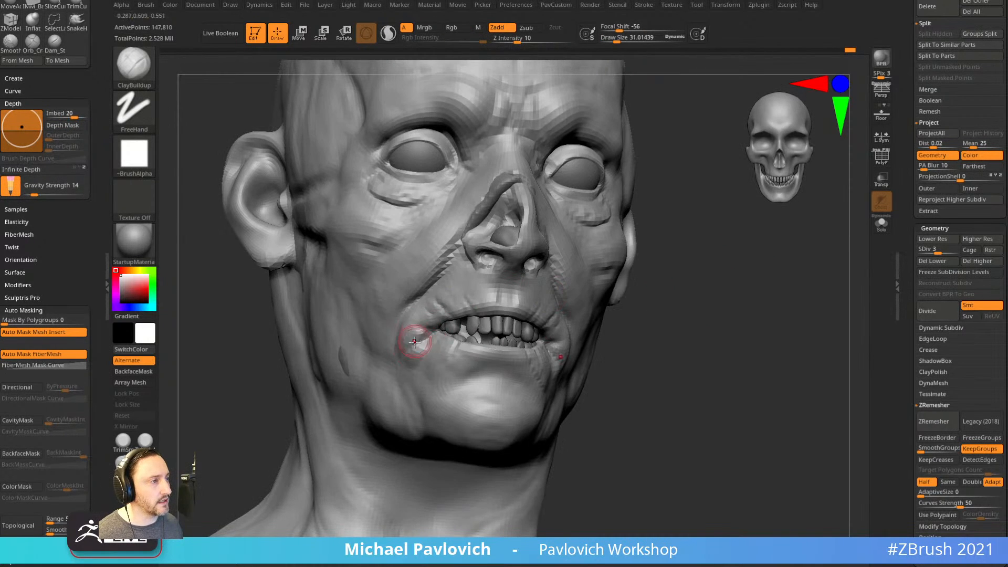
key(s)
click(644, 334)
shift+drag(668, 333, 691, 314)
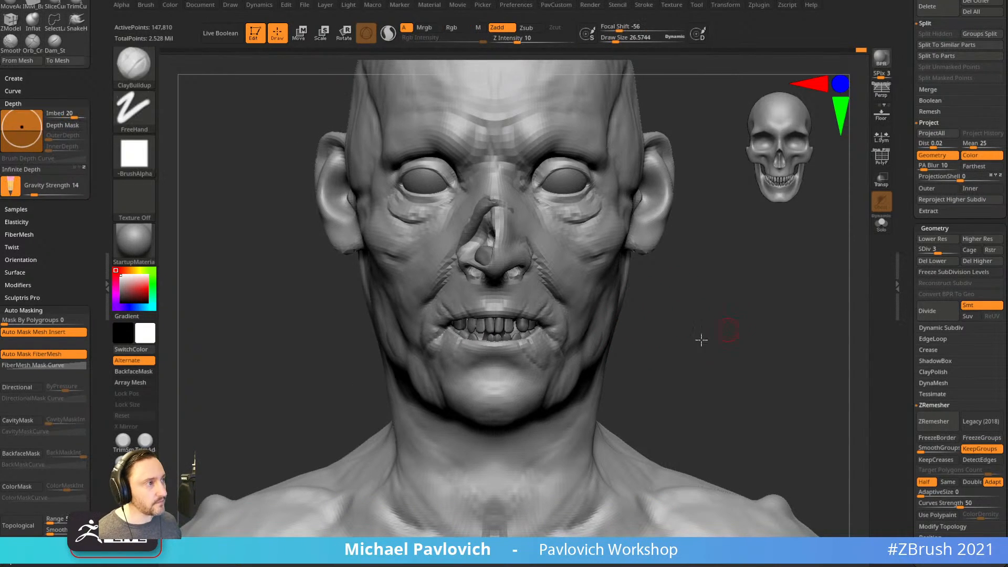
drag(702, 338, 642, 288)
Raise the mesh to subdivision level 4, mask a strip beside the nose and invert the mask.
click(946, 251)
mouse_move(498, 238)
ctrl+mouse_down()
mouse_move(546, 309)
mouse_move(554, 346)
ctrl+mouse_up()
ctrl+click(754, 315)
drag(754, 315, 534, 313)
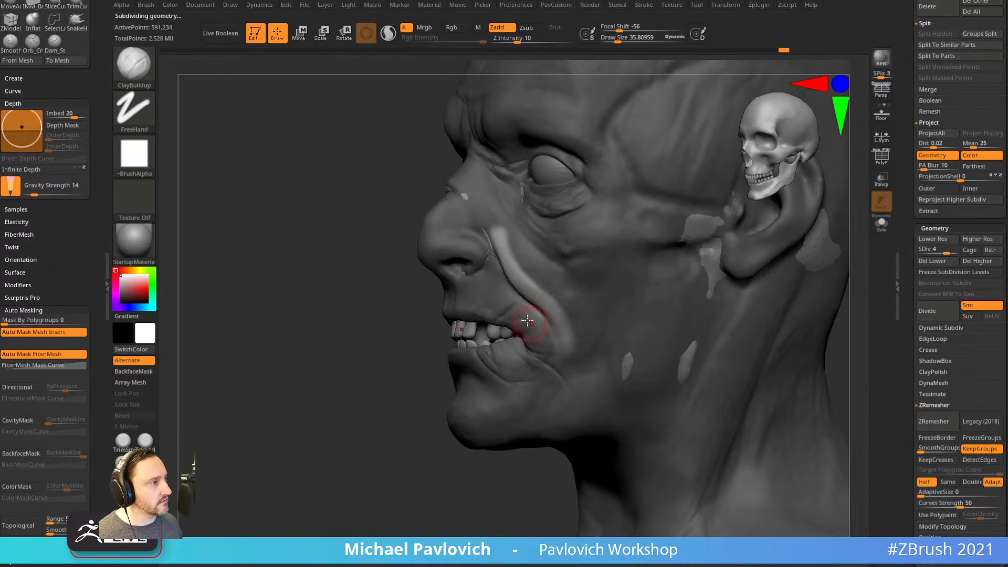
Reshape the unmasked nasolabial fold with the Move brush, then clear the mask.
key(b)
key(m)
key(v)
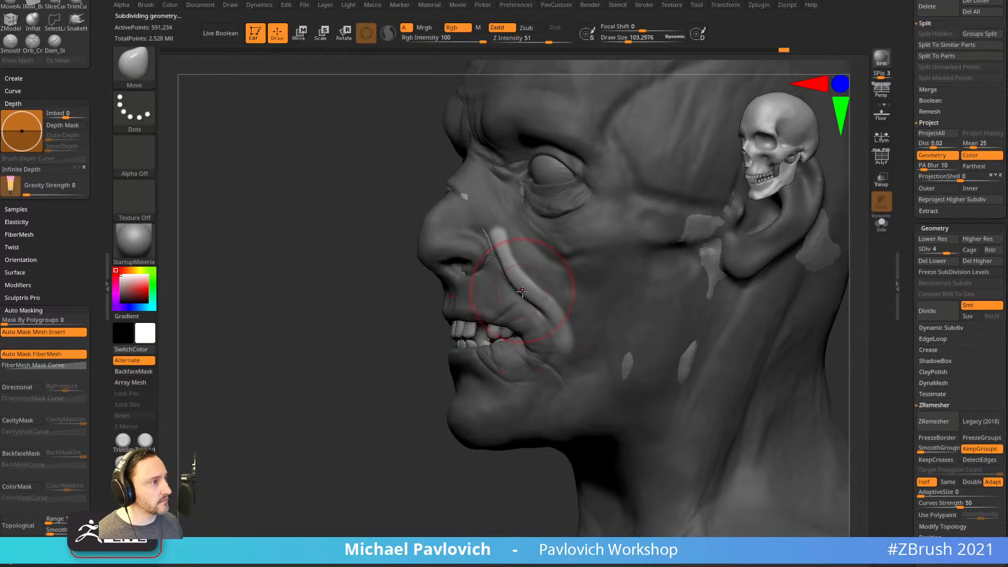
drag(414, 385, 484, 370)
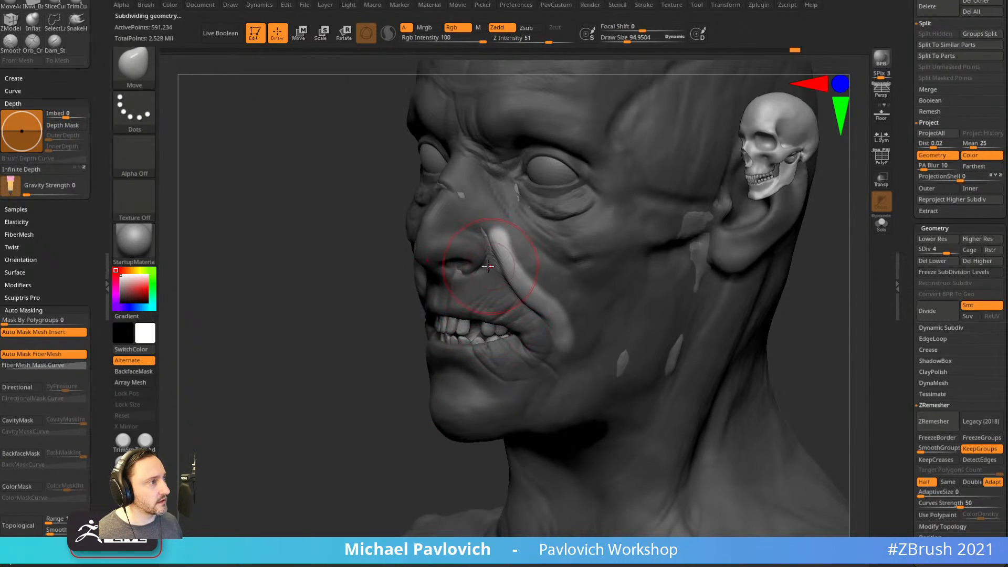
drag(404, 367, 389, 358)
drag(555, 327, 549, 321)
drag(395, 405, 446, 410)
mouse_move(722, 307)
ctrl+mouse_down()
mouse_move(737, 316)
mouse_move(683, 315)
ctrl+mouse_up()
Try smoothing the cheek at size 55, undo it, and reduce the brush to about 29.
key(s)
drag(567, 310, 559, 309)
mouse_move(541, 302)
shift+mouse_down()
mouse_move(563, 306)
mouse_move(538, 289)
shift+mouse_up()
key(ctrl+z)
key(ctrl+z)
key(s)
key(ctrl+shift+z)
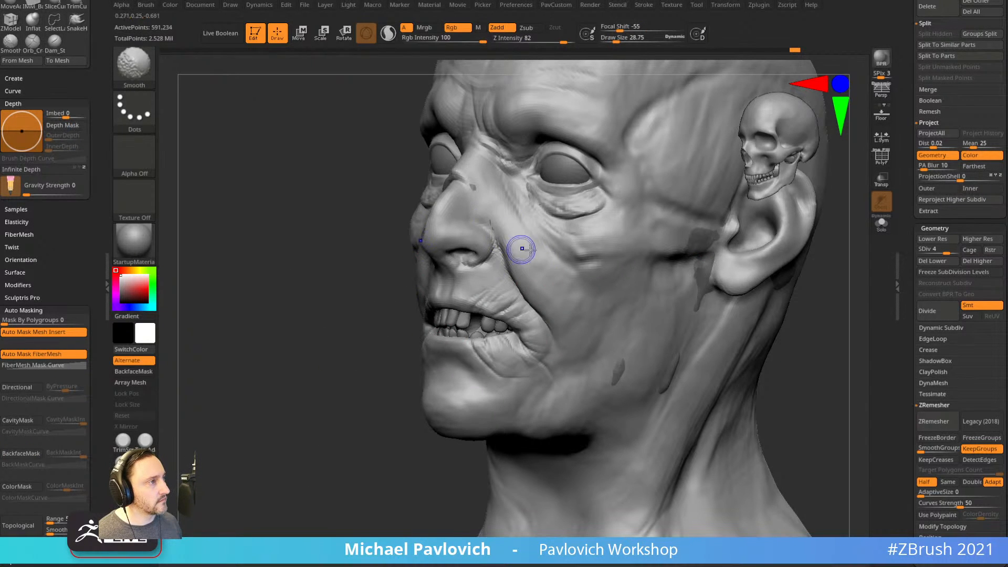
mouse_move(819, 368)
shift+mouse_down()
mouse_move(786, 342)
mouse_move(738, 342)
mouse_move(759, 333)
mouse_move(728, 327)
shift+mouse_up()
mouse_move(794, 315)
mouse_down()
mouse_move(772, 301)
mouse_move(786, 279)
mouse_move(819, 287)
mouse_move(754, 304)
mouse_move(663, 294)
mouse_up()
Select the ClothHook brush and bring up its Dynamics settings.
key(b)
key(c)
key(b)
key(b)
key(c)
key(h)
drag(74, 258, 62, 381)
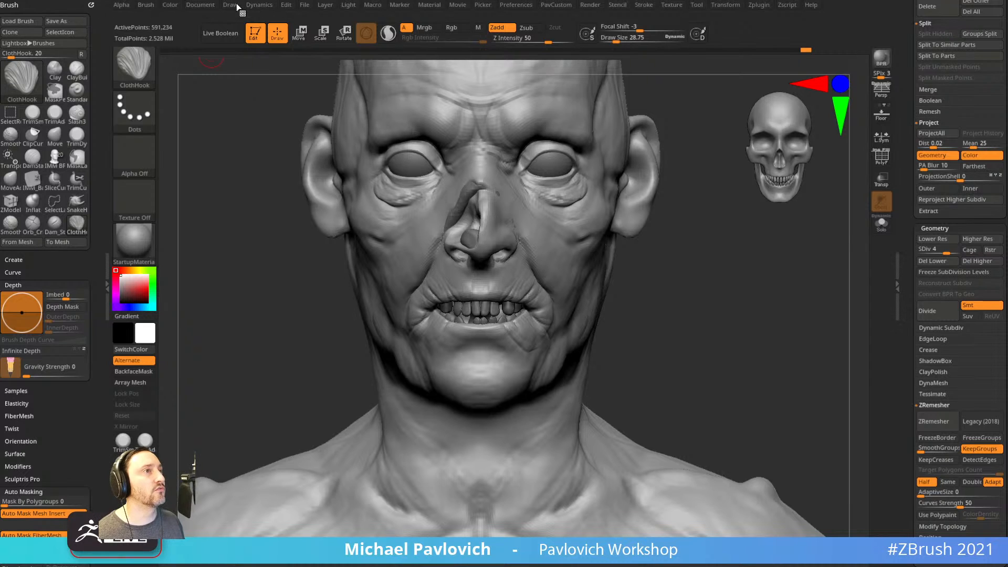
click(253, 4)
Dock the Dynamics palette above the brush settings in the left tray and enlarge the brush to about 76.
mouse_move(251, 4)
mouse_down()
mouse_move(59, 39)
mouse_move(50, 23)
mouse_up()
drag(706, 299, 703, 271)
key(s)
click(697, 286)
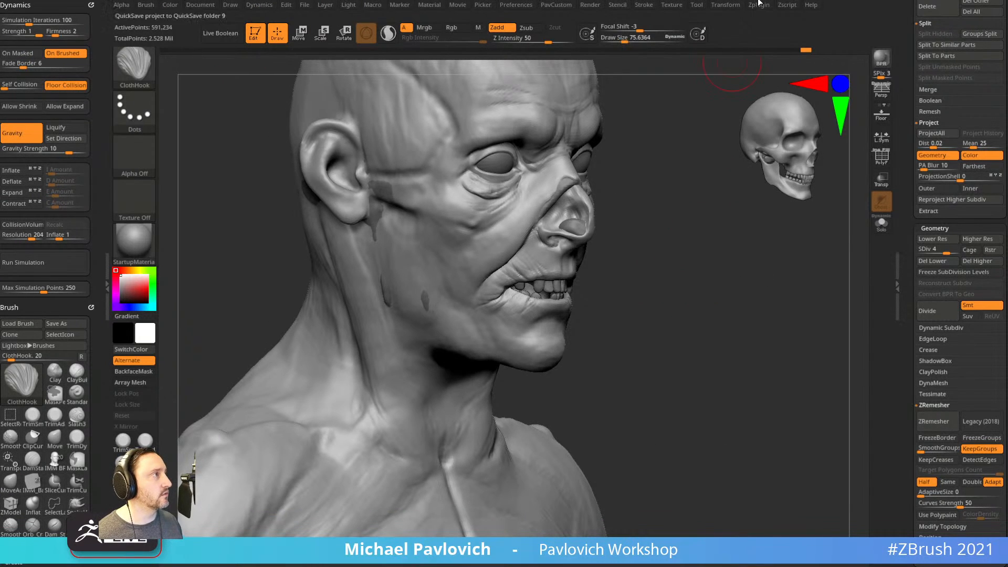
Switch to the Standard brush and drop the mesh to subdivision level 3.
drag(676, 303, 649, 257)
key(b)
key(s)
key(t)
drag(666, 322, 678, 299)
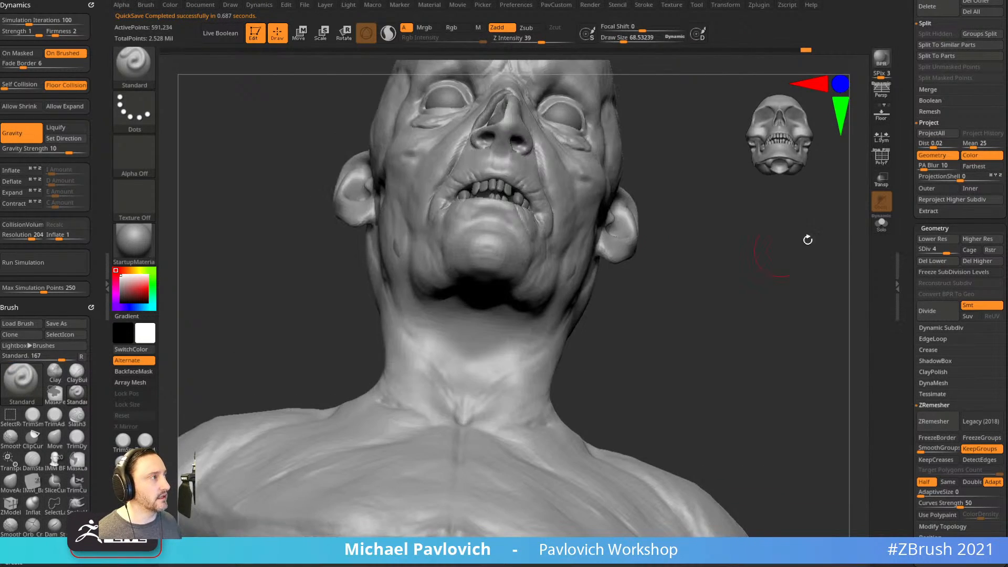
click(944, 248)
With ClayBuildup at about size 130, build up clay under the chin.
key(b)
key(c)
key(b)
key(s)
drag(510, 282, 505, 283)
mouse_move(489, 262)
mouse_down()
mouse_move(508, 259)
mouse_move(487, 281)
mouse_move(493, 289)
mouse_up()
Reduce the brush to about 87 and build up clay under the chin and along the jaw.
mouse_move(684, 297)
mouse_down()
mouse_move(707, 336)
mouse_move(737, 267)
mouse_move(669, 260)
mouse_up()
key(s)
drag(525, 255, 519, 254)
drag(706, 236, 687, 239)
key(s)
drag(491, 288, 488, 288)
mouse_move(486, 287)
mouse_down()
mouse_move(515, 279)
mouse_move(517, 294)
mouse_up()
drag(688, 250, 638, 264)
drag(517, 265, 547, 279)
mouse_move(709, 252)
mouse_down()
mouse_move(723, 283)
mouse_move(683, 284)
mouse_up()
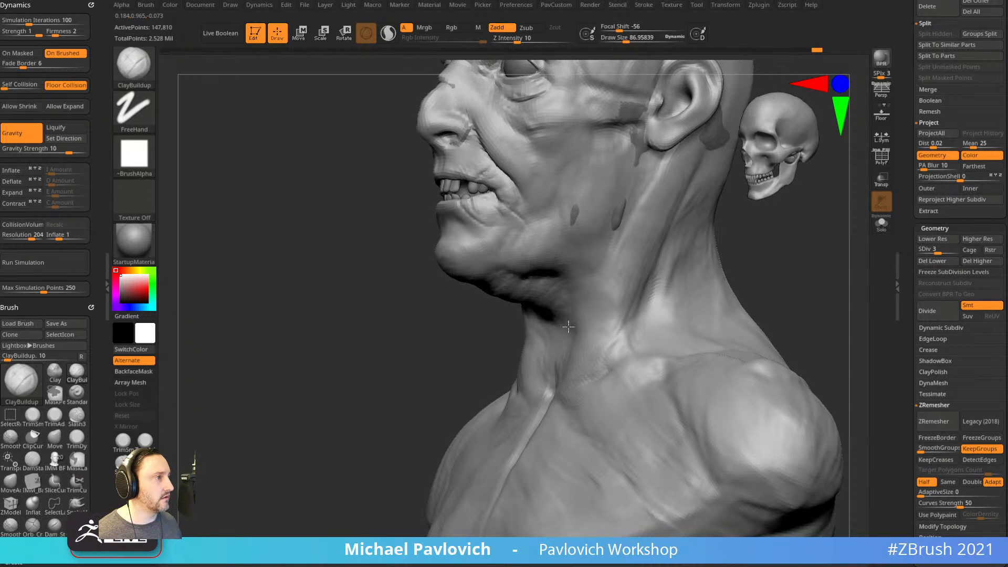
Enlarge the brush to about 95 and build up the temple in front of the ear.
drag(483, 340, 547, 299)
drag(453, 403, 506, 393)
drag(723, 255, 690, 272)
key(s)
drag(585, 278, 584, 278)
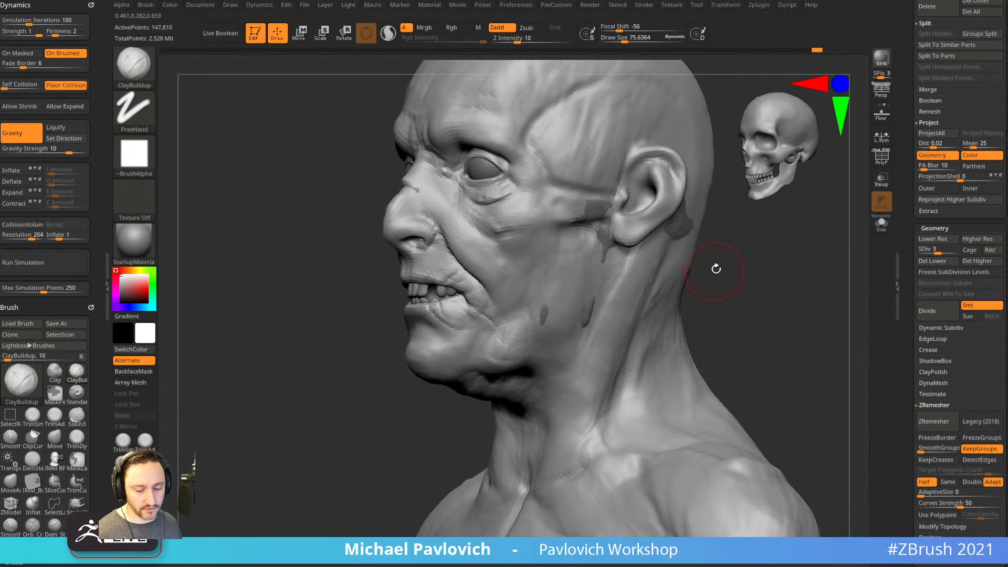
alt+drag(734, 276, 696, 254)
key(s)
drag(580, 254, 584, 253)
drag(592, 182, 581, 213)
Orbit around the head to inspect the left side, ear, neck and right profile.
drag(721, 263, 575, 225)
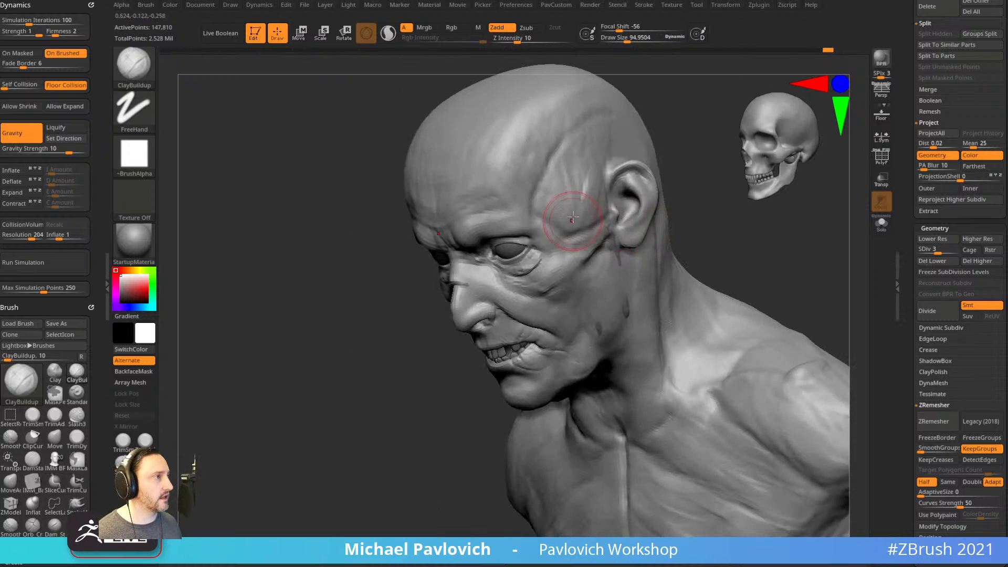
right_drag(609, 260, 575, 258)
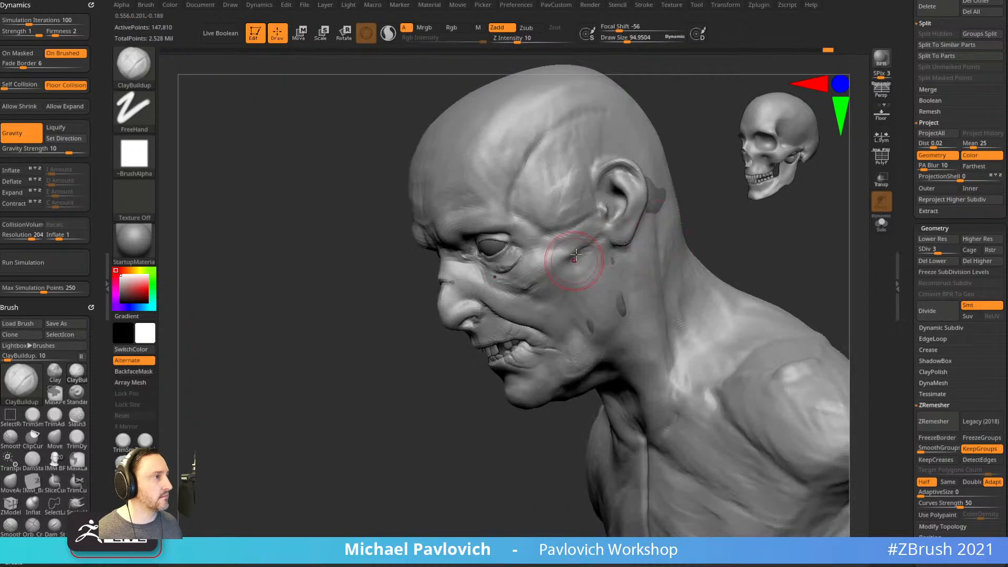
right_drag(610, 313, 629, 296)
mouse_move(604, 341)
right_down()
mouse_move(790, 293)
mouse_move(754, 261)
mouse_move(700, 282)
right_up()
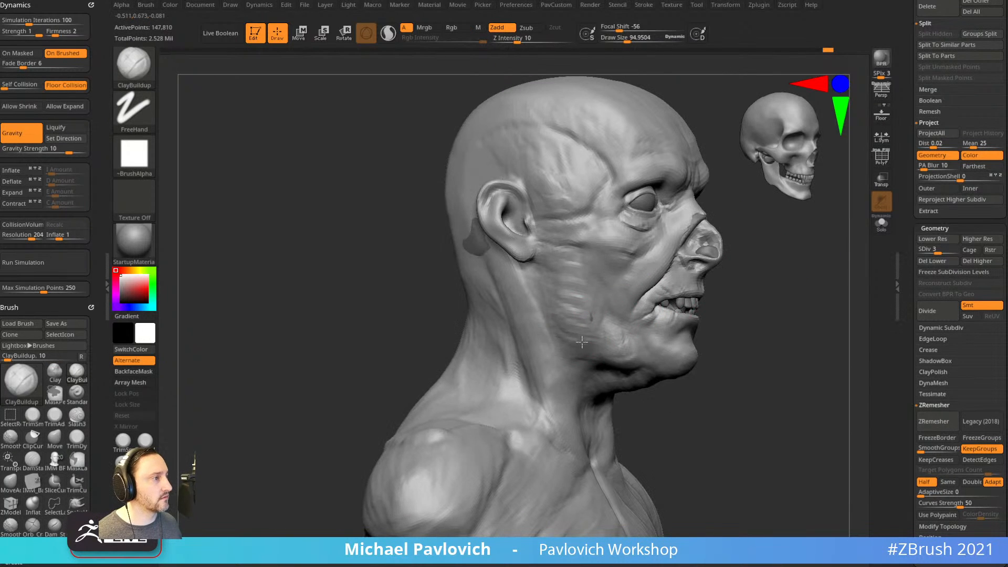
mouse_move(571, 329)
right_down()
mouse_move(797, 279)
mouse_move(708, 232)
mouse_move(818, 291)
mouse_move(723, 284)
mouse_move(620, 321)
right_up()
Try the Move and Clay brushes while turning the head to a frontal view from below.
key(b)
key(m)
key(v)
key(b)
key(c)
key(l)
mouse_move(504, 395)
right_down()
mouse_move(668, 306)
mouse_move(490, 364)
right_up()
shift+right_drag(585, 366, 654, 316)
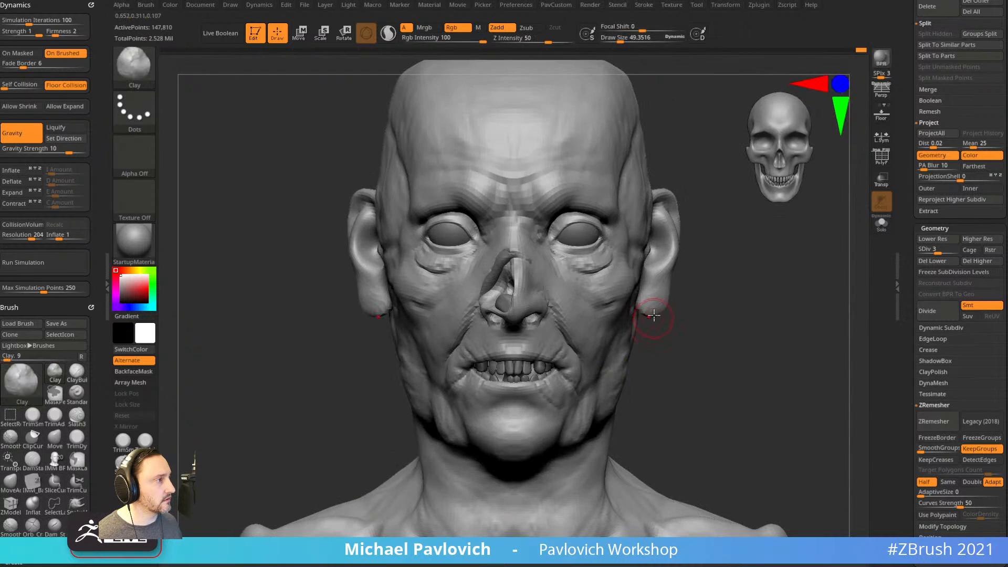
mouse_move(743, 318)
right_down()
mouse_move(716, 295)
mouse_move(727, 315)
mouse_move(700, 305)
mouse_move(714, 279)
mouse_move(590, 299)
mouse_move(602, 305)
mouse_move(594, 324)
right_up()
Cycle between ClayBuildup and Standard brushes, settling on ClayBuildup at size about 49.
key(b)
key(c)
key(b)
key(b)
key(s)
key(t)
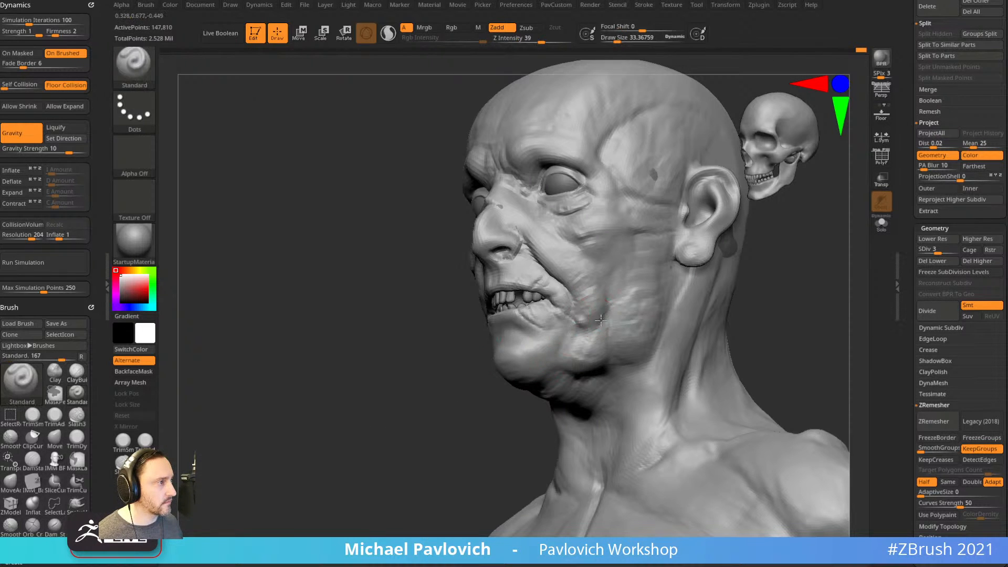
shift+drag(824, 288, 805, 277)
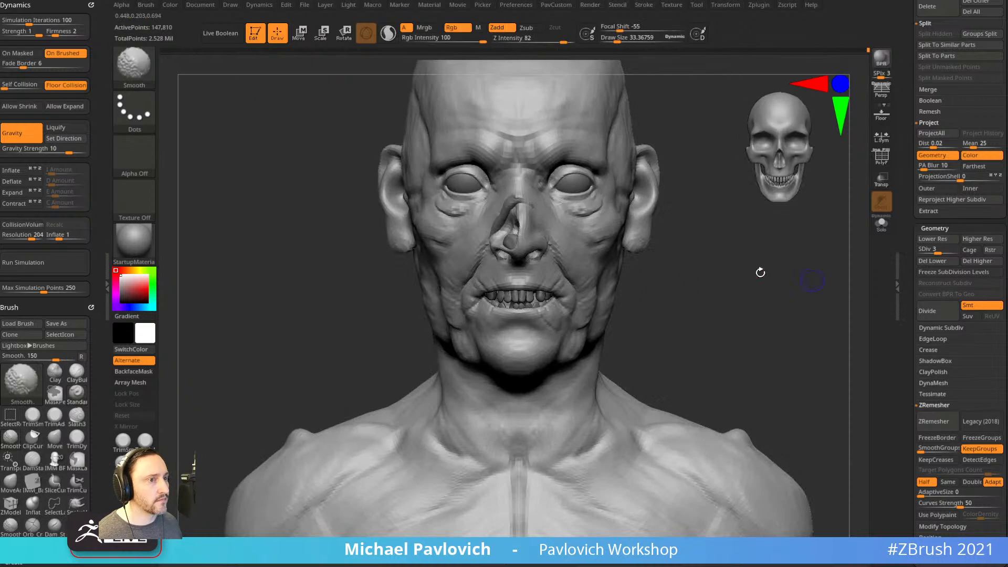
mouse_move(98, 405)
mouse_down()
mouse_move(99, 162)
mouse_move(99, 224)
mouse_up()
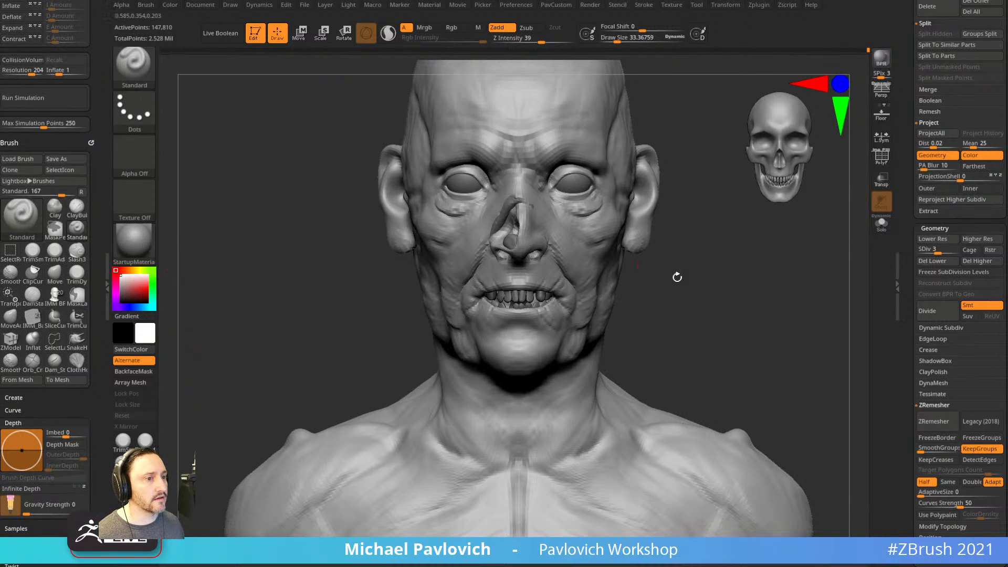
ctrl+right_drag(678, 273, 642, 270)
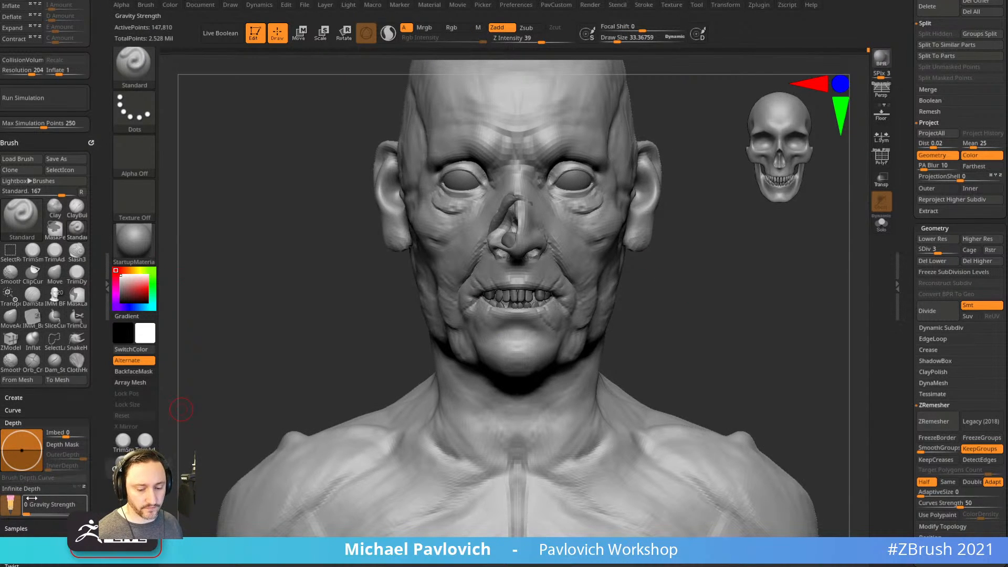
key(b)
key(c)
key(b)
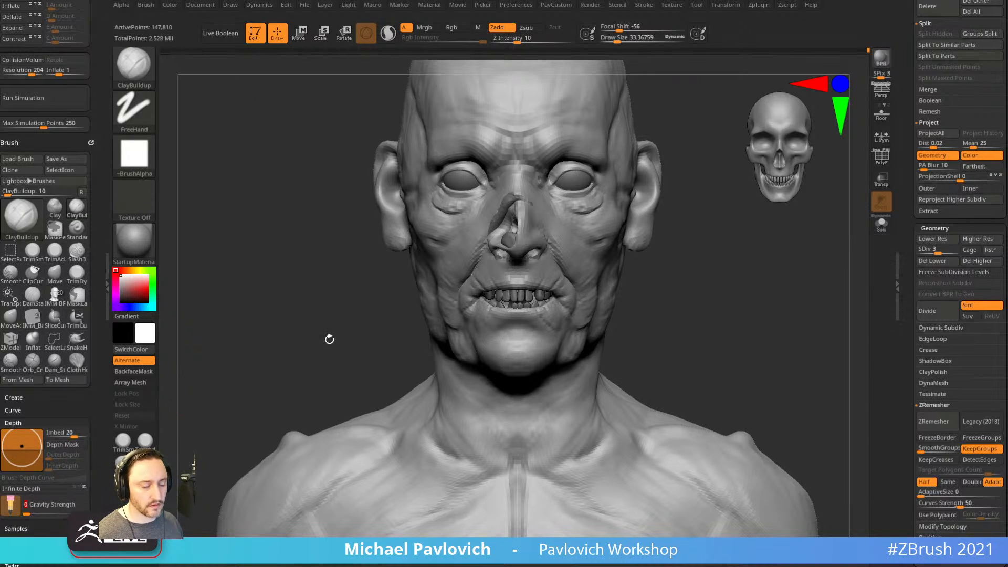
right_drag(724, 291, 675, 295)
key(s)
drag(585, 337, 589, 337)
Try the Move brush, return to ClayBuildup, and tilt the view up under the chin.
key(b)
key(m)
key(v)
mouse_move(698, 322)
right_down()
mouse_move(583, 331)
mouse_move(527, 389)
right_up()
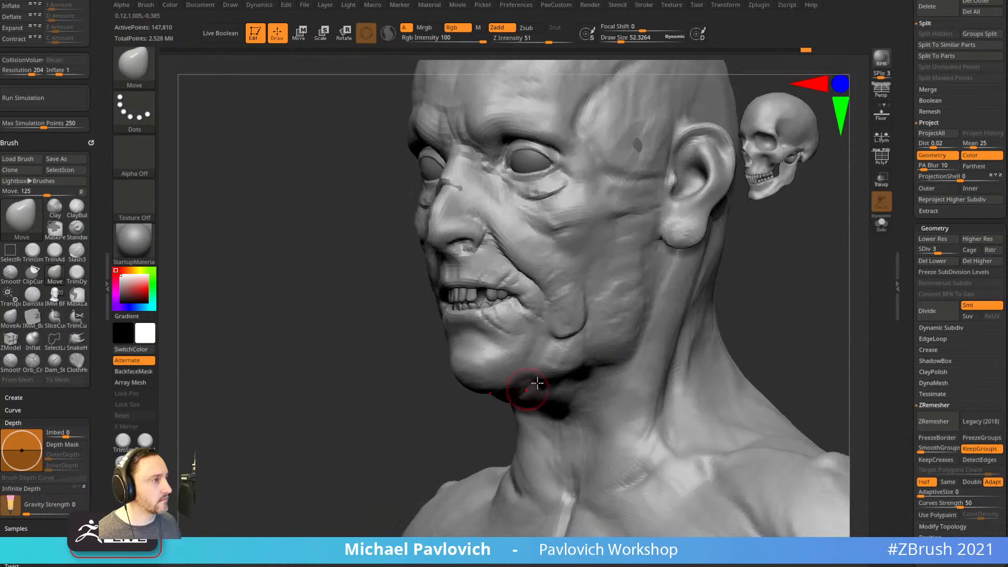
key(b)
key(c)
key(b)
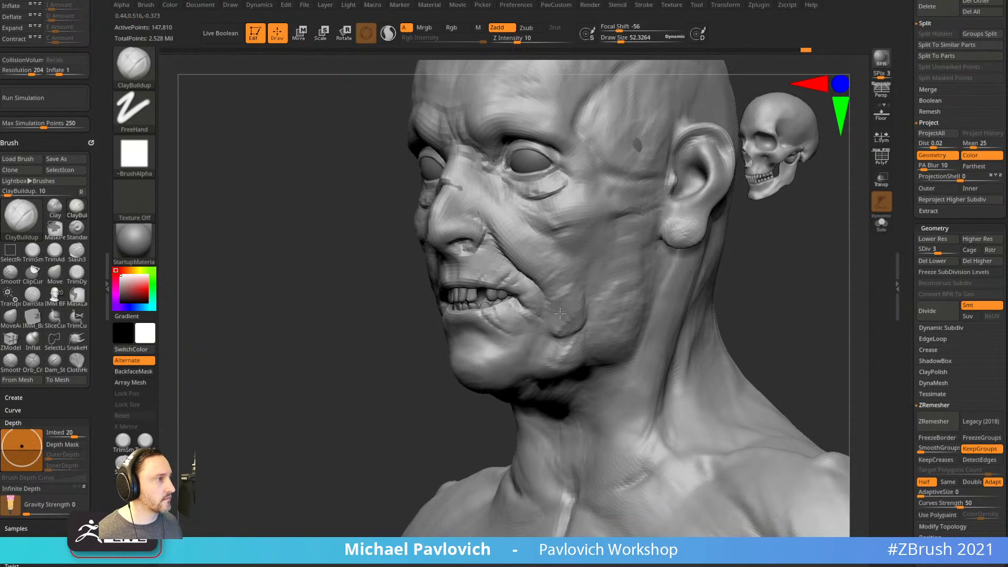
right_drag(662, 344, 559, 376)
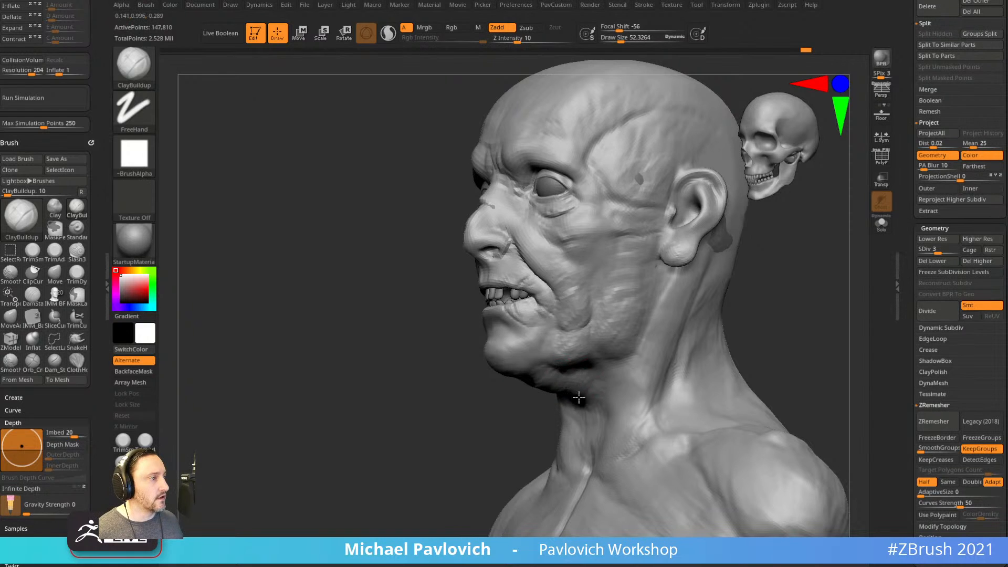
shift+right_drag(768, 310, 768, 351)
alt+right_drag(705, 352, 657, 210)
With the Standard brush, sculpt three downward ridges along the neck.
key(b)
key(s)
key(t)
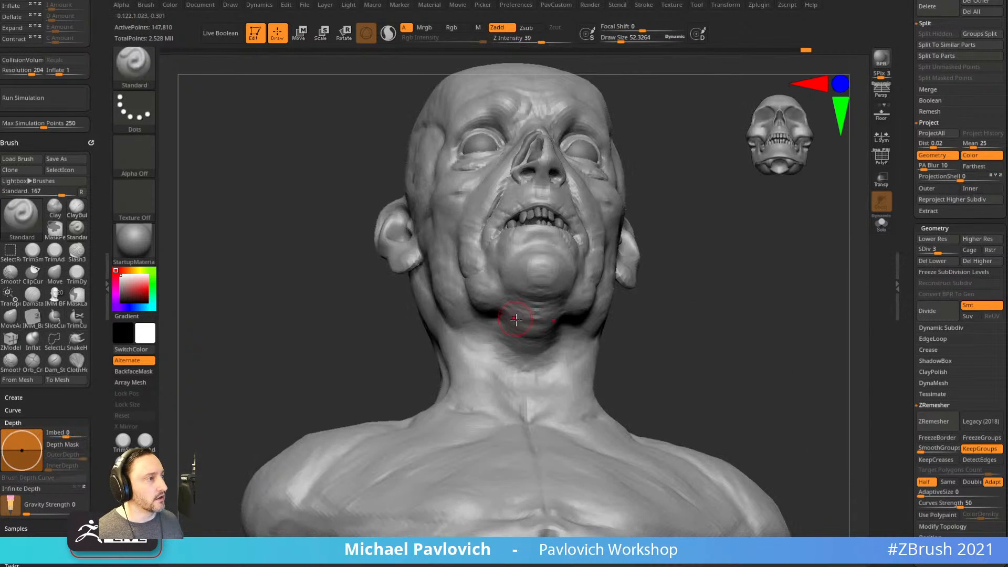
drag(511, 330, 518, 386)
drag(509, 319, 517, 408)
alt+right_drag(656, 340, 664, 335)
drag(514, 311, 512, 398)
Check the neck strokes from several angles and reduce the brush size to about 38.
mouse_move(629, 339)
right_down()
mouse_move(639, 336)
mouse_move(582, 343)
right_up()
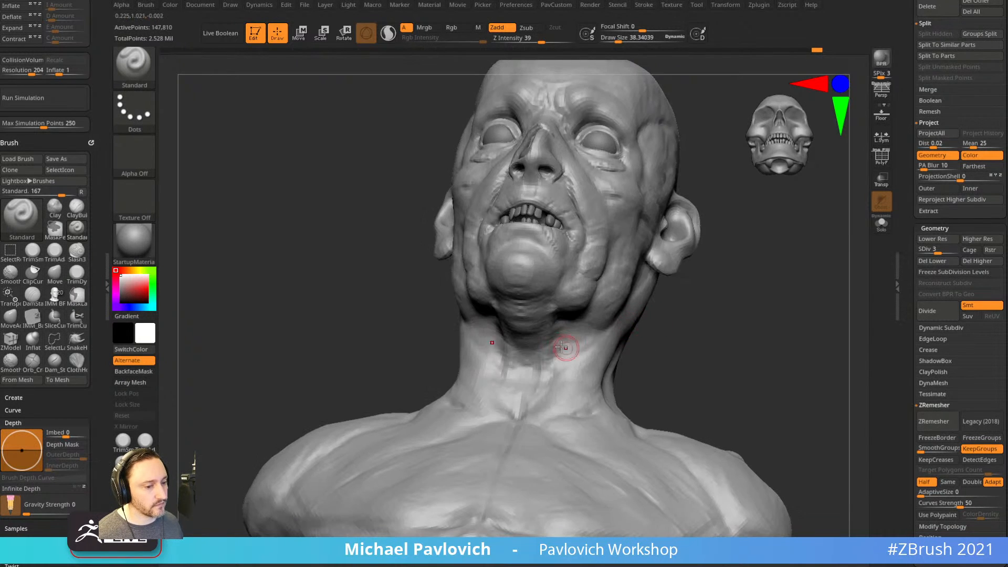
drag(566, 315, 574, 406)
right_drag(663, 360, 608, 364)
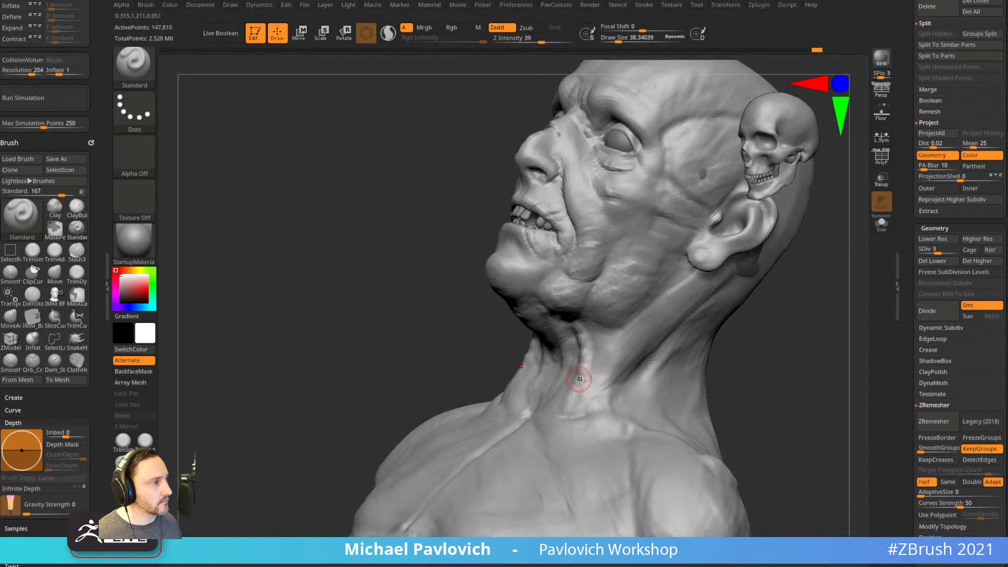
shift+right_drag(705, 357, 709, 353)
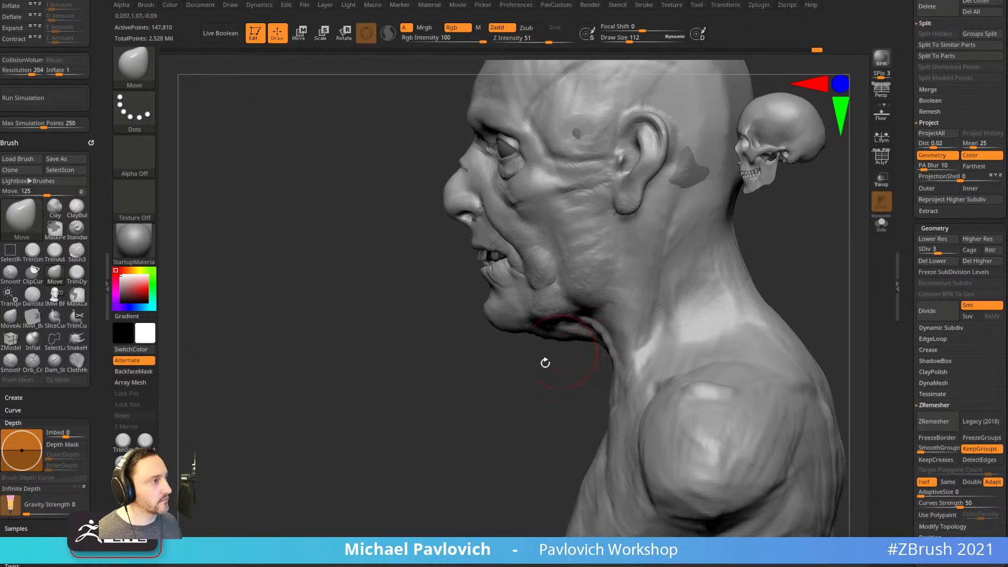
shift+right_drag(556, 353, 657, 338)
key(s)
mouse_move(696, 281)
alt+right_down()
mouse_move(669, 338)
mouse_move(660, 335)
alt+right_up()
key(s)
drag(661, 334, 652, 334)
ctrl+right_drag(661, 329, 682, 307)
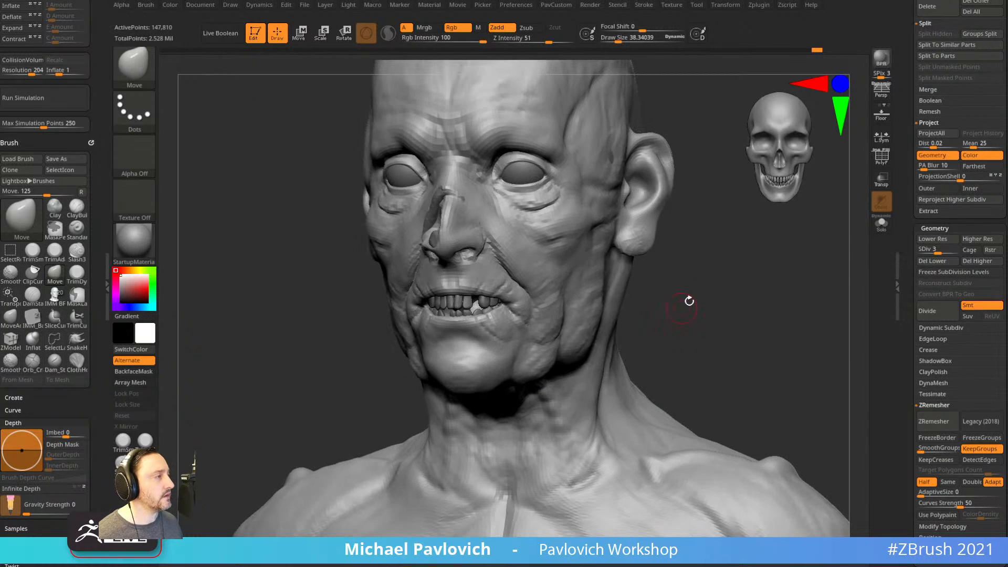
Select the ClothHook brush and try subdivision level 4 before returning to level 3.
key(b)
key(c)
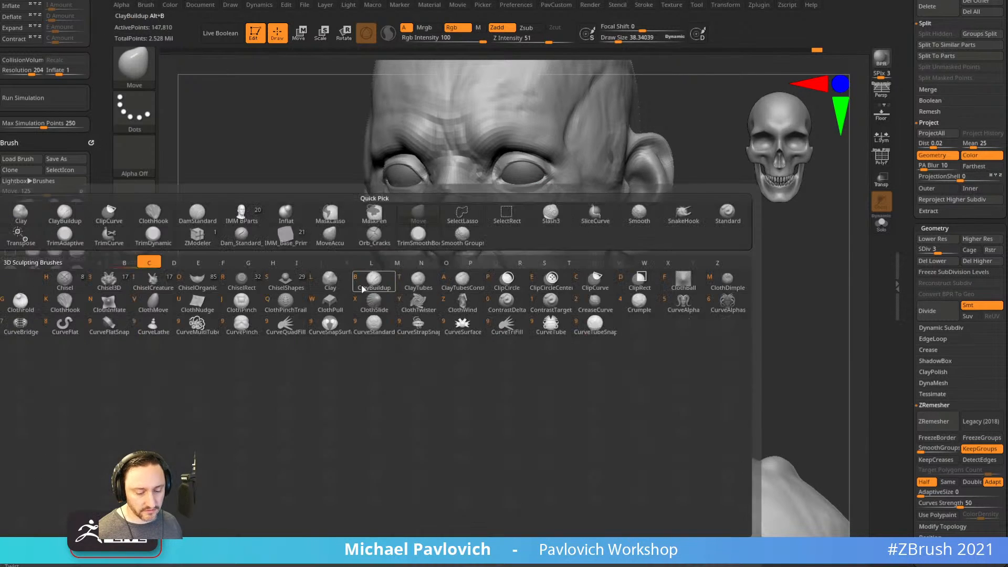
key(h)
scroll(948, 223, down, 1)
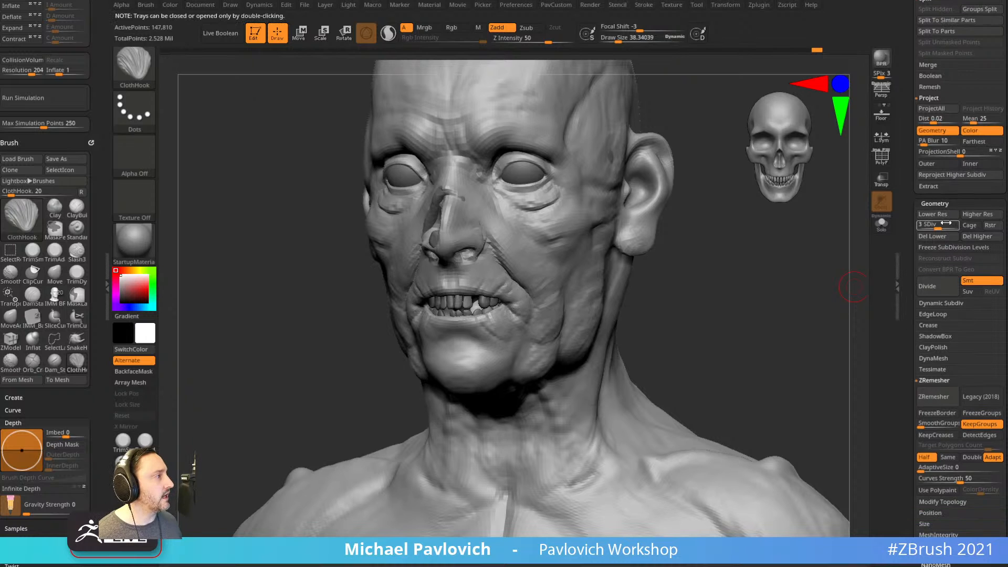
click(942, 225)
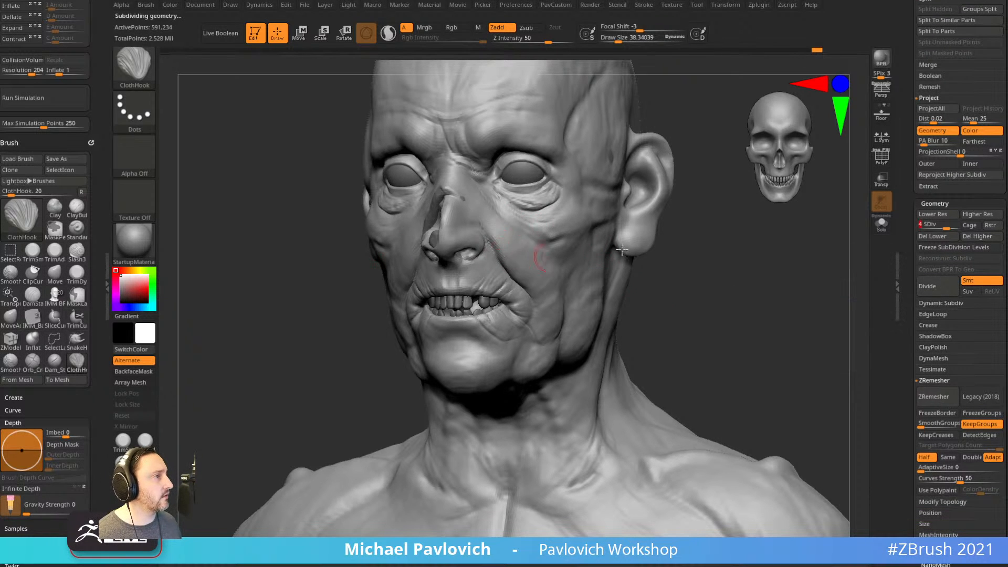
click(937, 224)
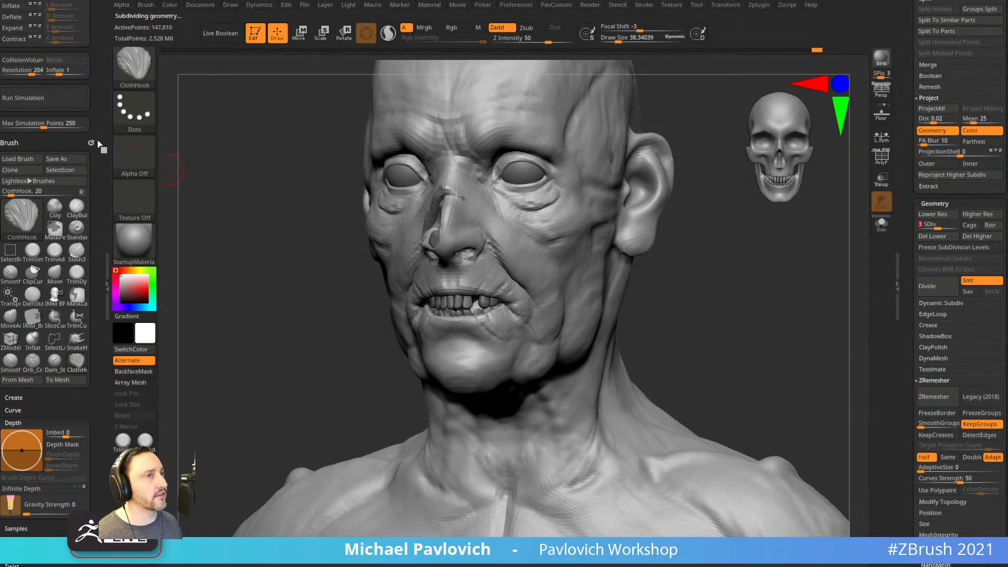
drag(110, 42, 116, 173)
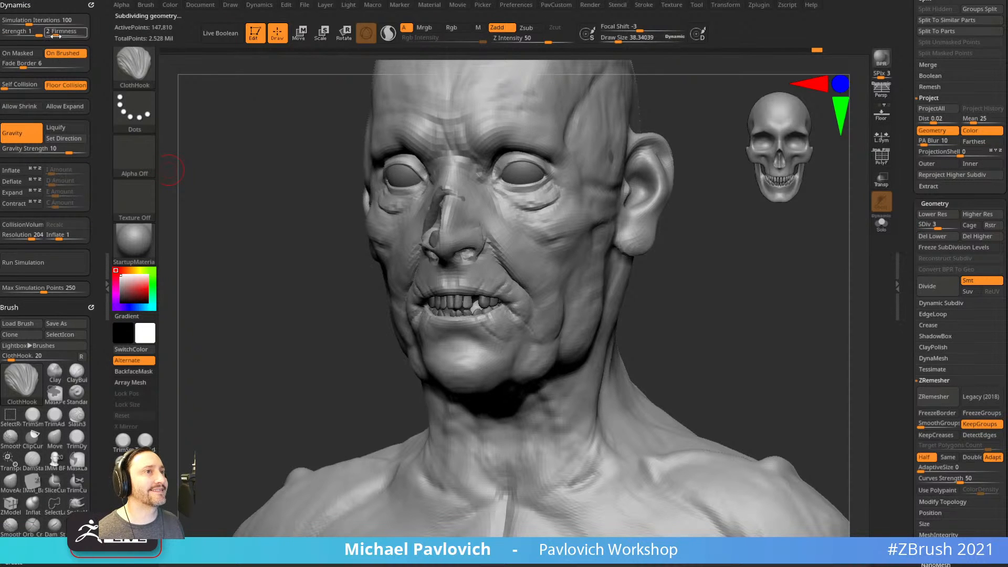
Enlarge the brush to about 83 and pull wrinkles into both cheeks.
alt+drag(745, 295, 735, 279)
key(s)
drag(552, 256, 556, 255)
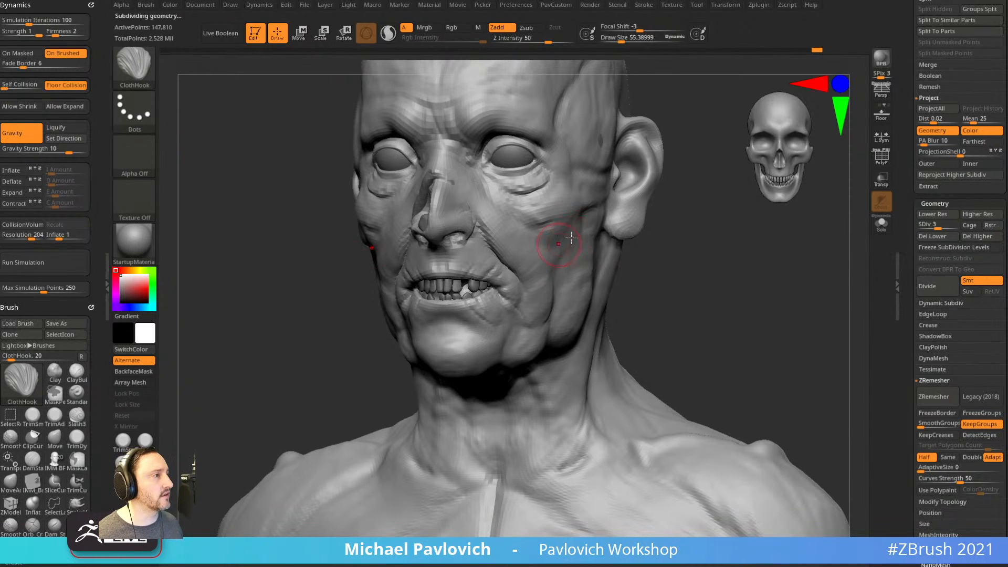
drag(294, 178, 238, 256)
key(s)
drag(598, 279, 602, 278)
mouse_move(543, 291)
mouse_down()
mouse_move(536, 281)
mouse_move(544, 291)
mouse_move(575, 254)
mouse_move(604, 278)
mouse_move(713, 289)
mouse_move(698, 286)
mouse_move(720, 280)
mouse_up()
Undo the wrinkles, trial pulling the cheek up toward the ear, then undo again.
key(ctrl+z)
mouse_move(518, 269)
mouse_down()
mouse_move(547, 263)
mouse_move(570, 201)
mouse_up()
drag(503, 364, 524, 339)
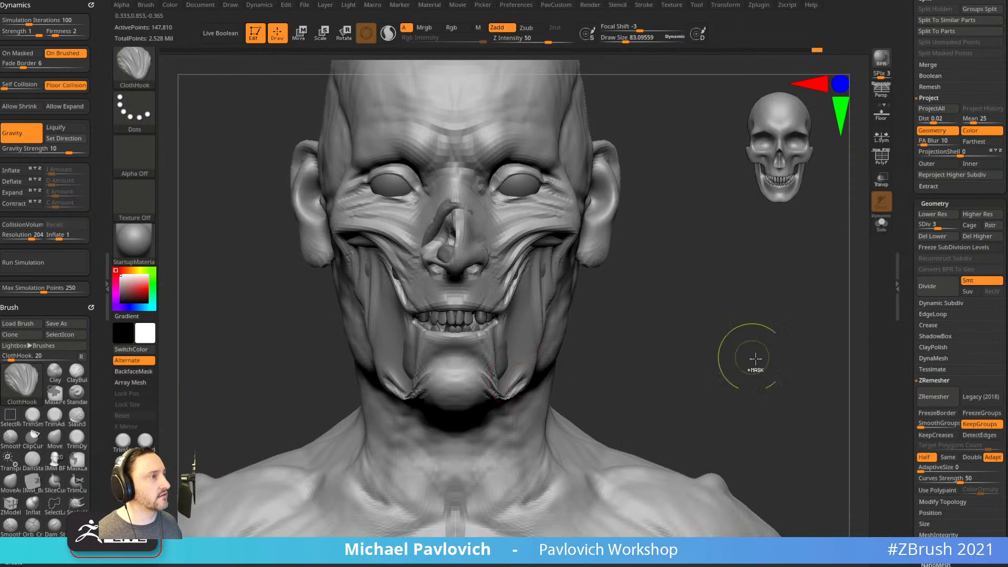
key(ctrl+z)
key(ctrl+z)
drag(915, 370, 902, 254)
Open the Thick Skin options and pull ClothHook wrinkles into the cheeks and temple.
shift+click(930, 329)
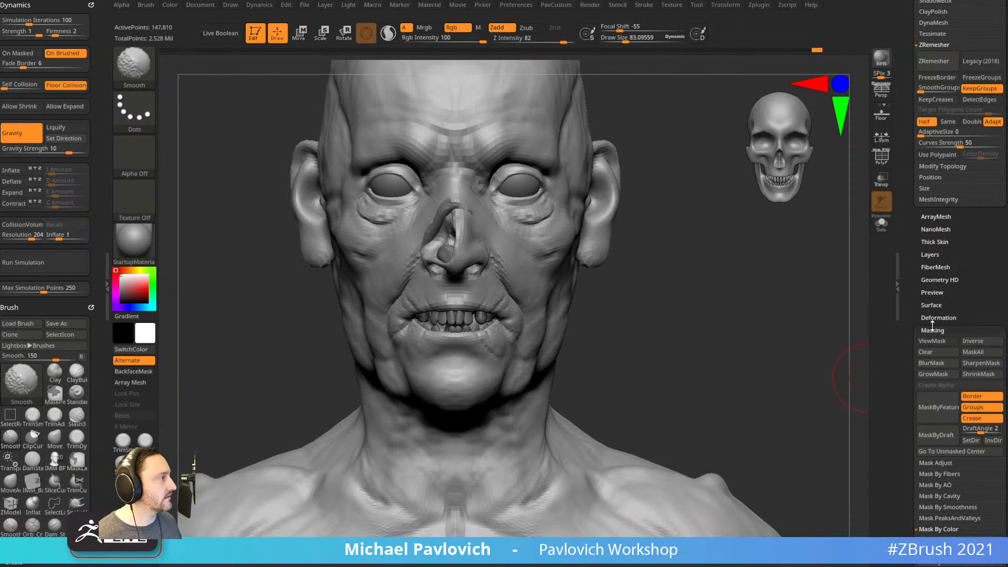
click(936, 242)
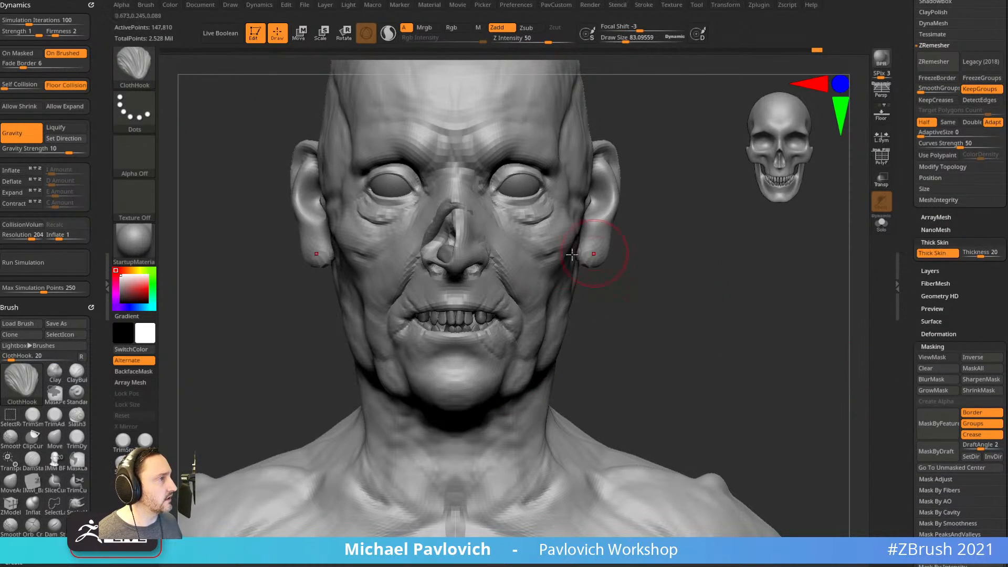
mouse_move(527, 263)
mouse_down()
mouse_move(517, 288)
mouse_move(539, 195)
mouse_move(542, 259)
mouse_move(518, 332)
mouse_up()
right_drag(683, 302, 582, 288)
mouse_move(582, 289)
mouse_down()
mouse_move(581, 252)
mouse_move(615, 170)
mouse_move(612, 281)
mouse_move(648, 192)
mouse_move(526, 257)
mouse_move(604, 257)
mouse_up()
right_drag(405, 368, 735, 263)
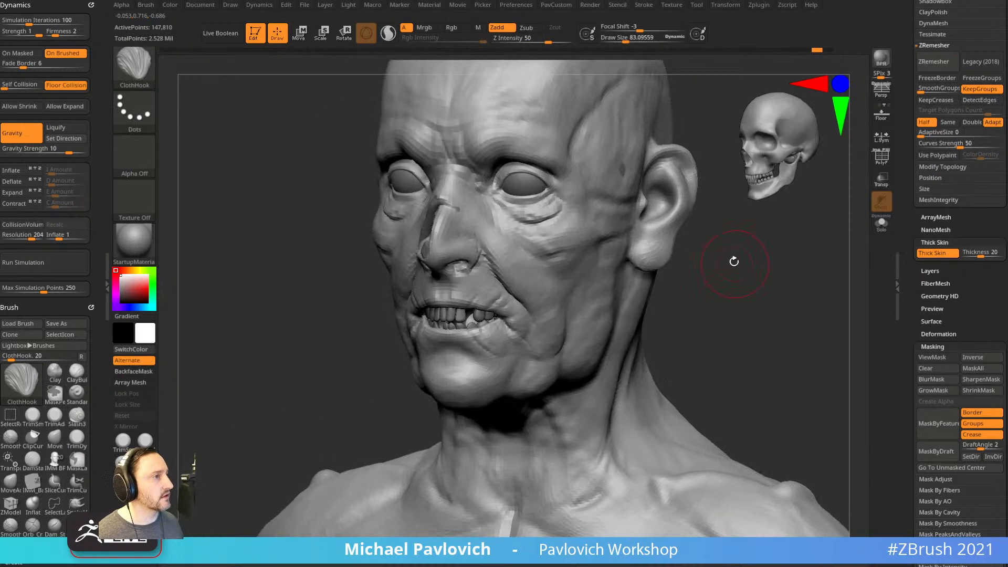
Lower the skin Thickness to about 7.8 and inspect the head from several sides.
drag(981, 257, 976, 257)
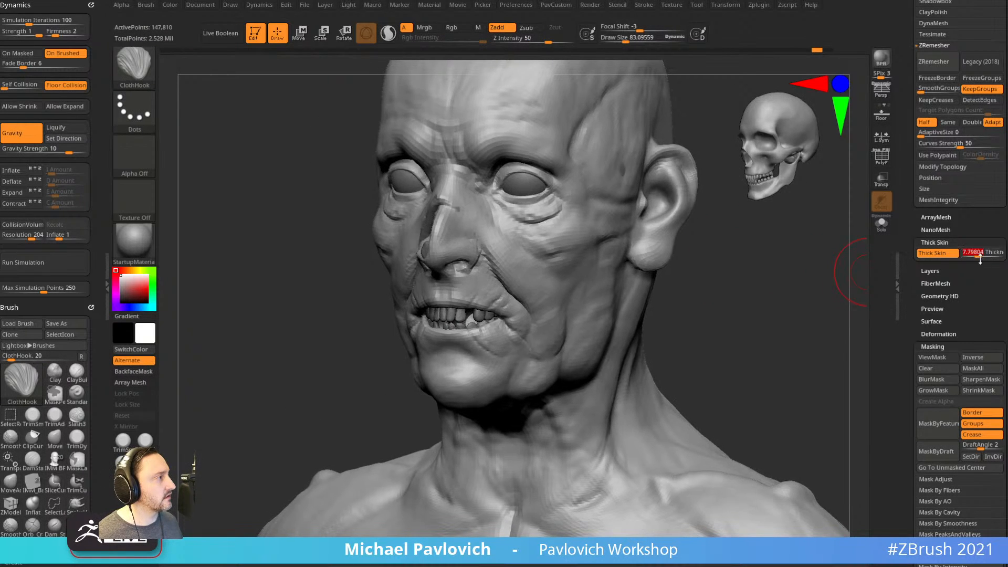
drag(785, 321, 731, 297)
mouse_move(565, 240)
right_down()
mouse_move(698, 247)
mouse_move(695, 238)
mouse_move(688, 272)
mouse_move(700, 257)
right_up()
right_drag(594, 294, 638, 289)
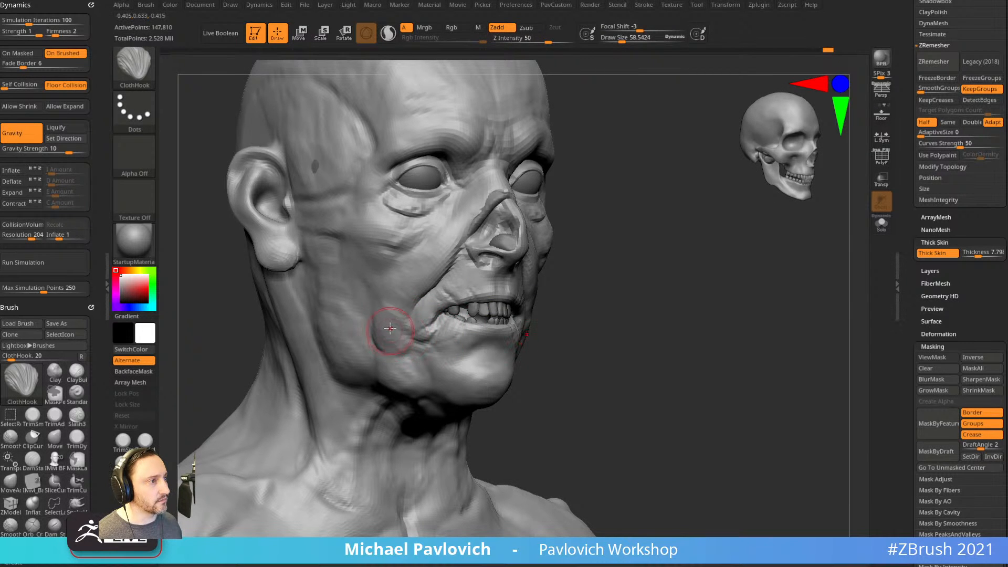
right_drag(480, 295, 400, 334)
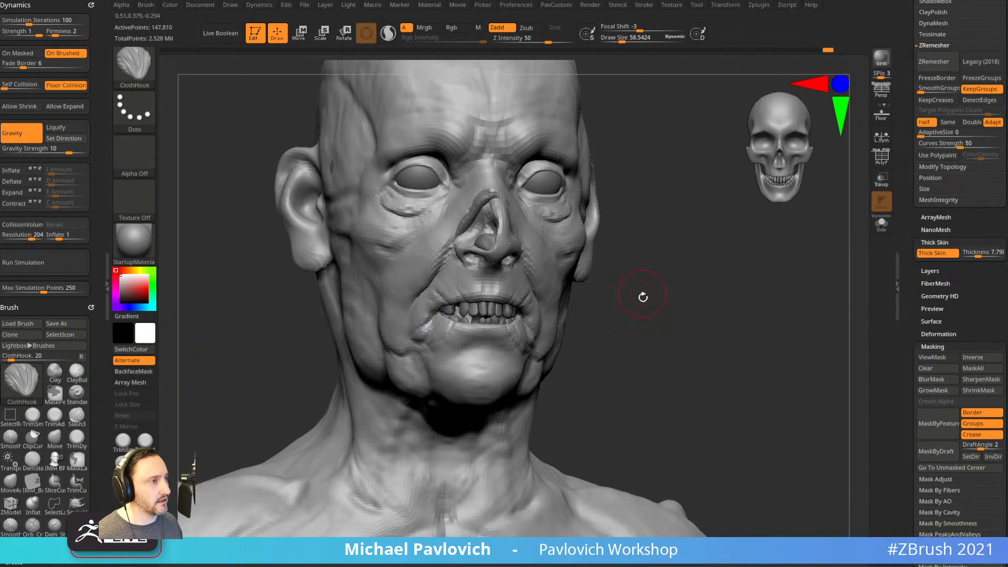
right_drag(642, 293, 542, 334)
right_drag(695, 315, 561, 315)
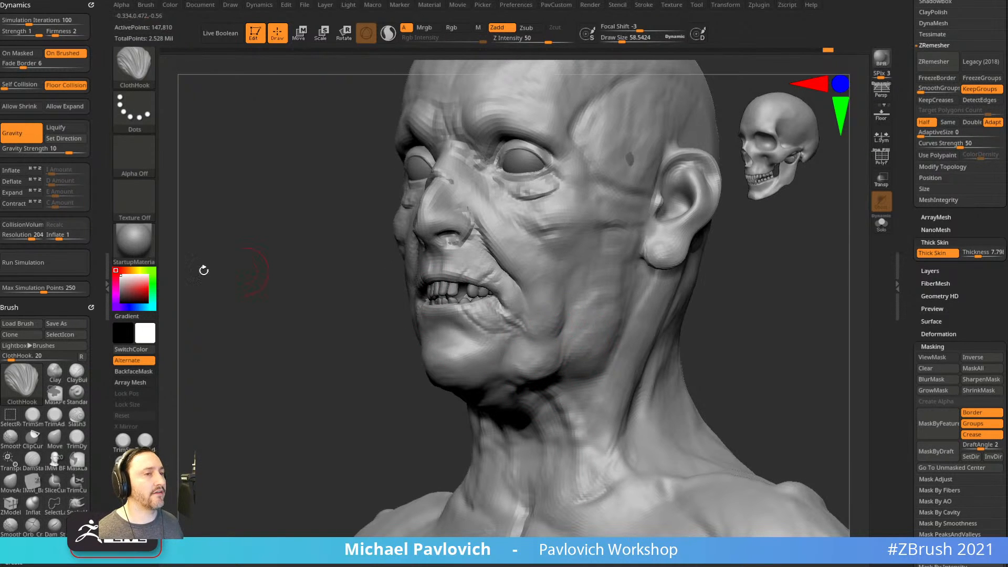
Enable Dynamics Expand, then reshape the jowl and fold the skin under the chin and jaw.
click(15, 193)
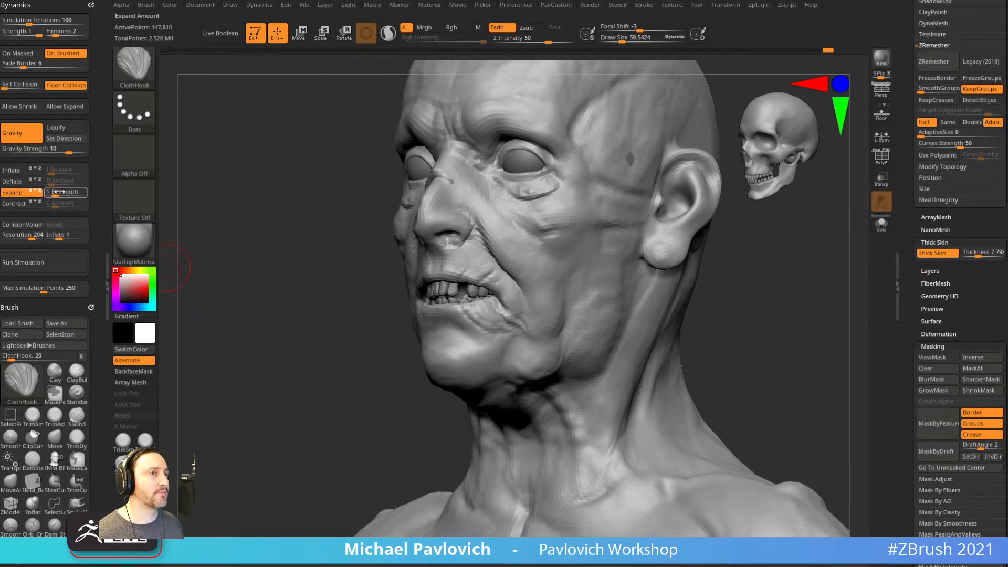
right_drag(199, 261, 257, 281)
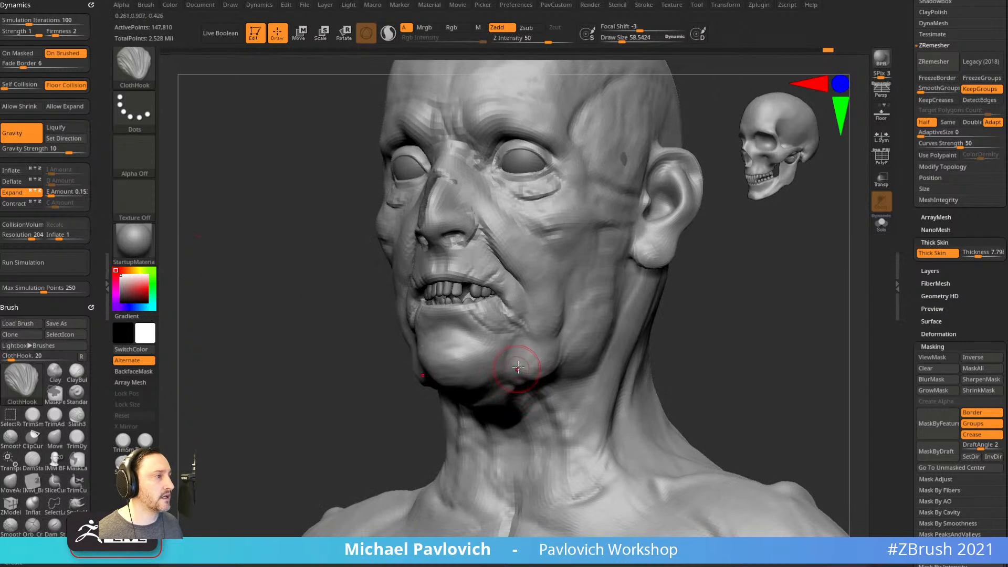
drag(531, 363, 523, 374)
mouse_move(523, 374)
right_down()
mouse_move(470, 377)
mouse_move(462, 357)
right_up()
mouse_move(421, 418)
right_down()
mouse_move(494, 412)
mouse_move(420, 399)
right_up()
shift+drag(427, 387, 435, 391)
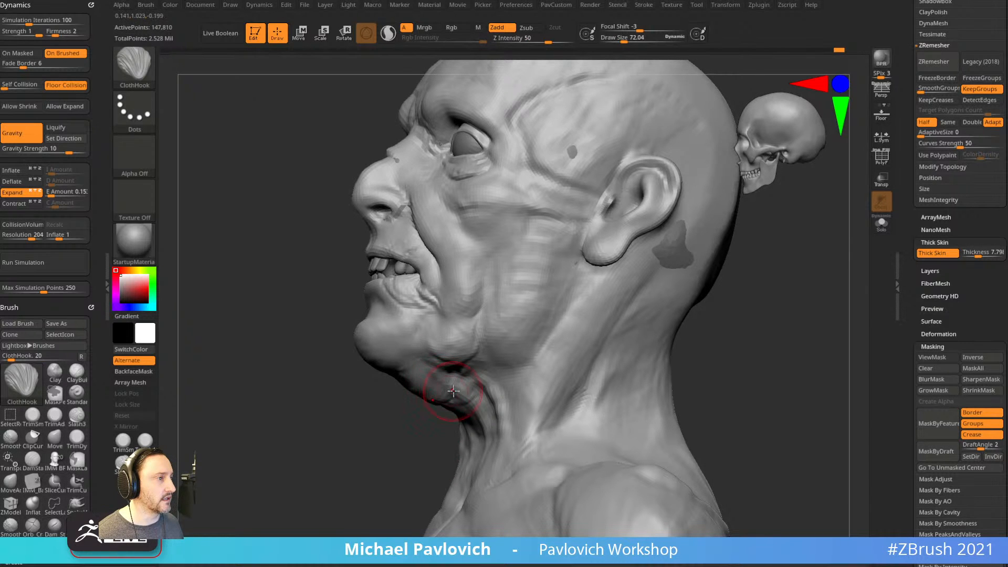
Undo the crumpled folds under the chin and return to a front view.
right_drag(439, 439, 429, 389)
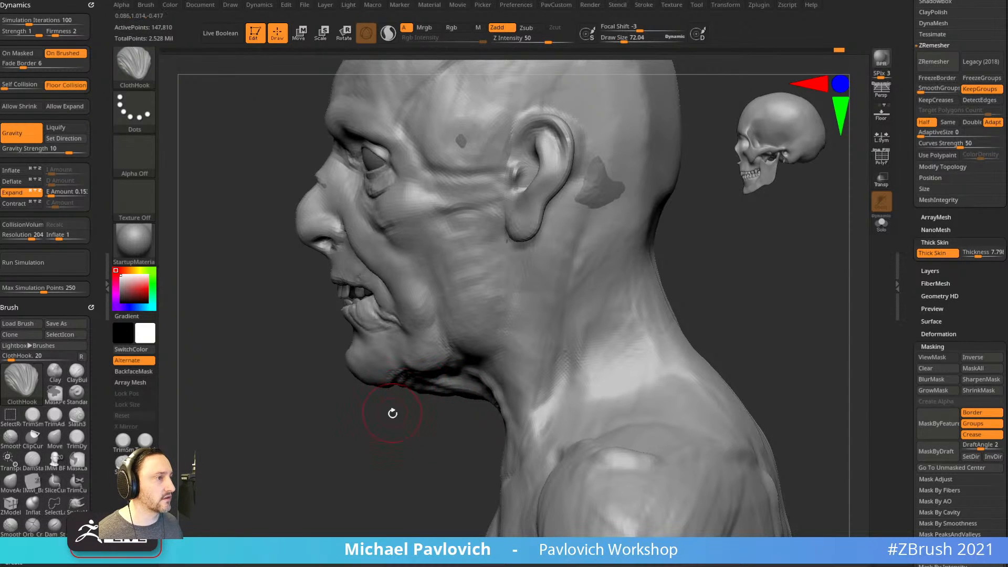
key(ctrl+z)
right_drag(416, 370, 417, 400)
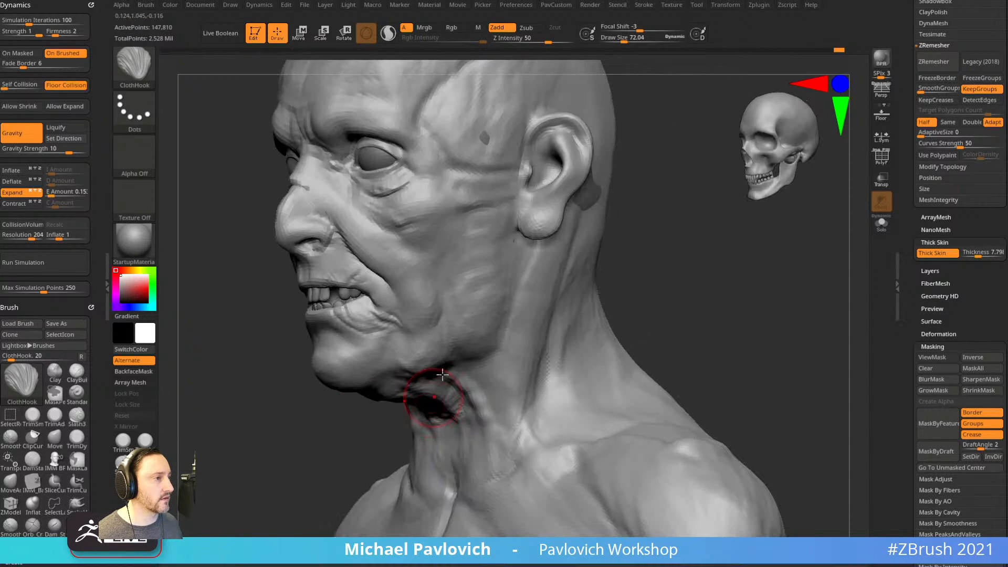
mouse_move(495, 293)
right_down()
mouse_move(626, 286)
mouse_move(479, 333)
right_up()
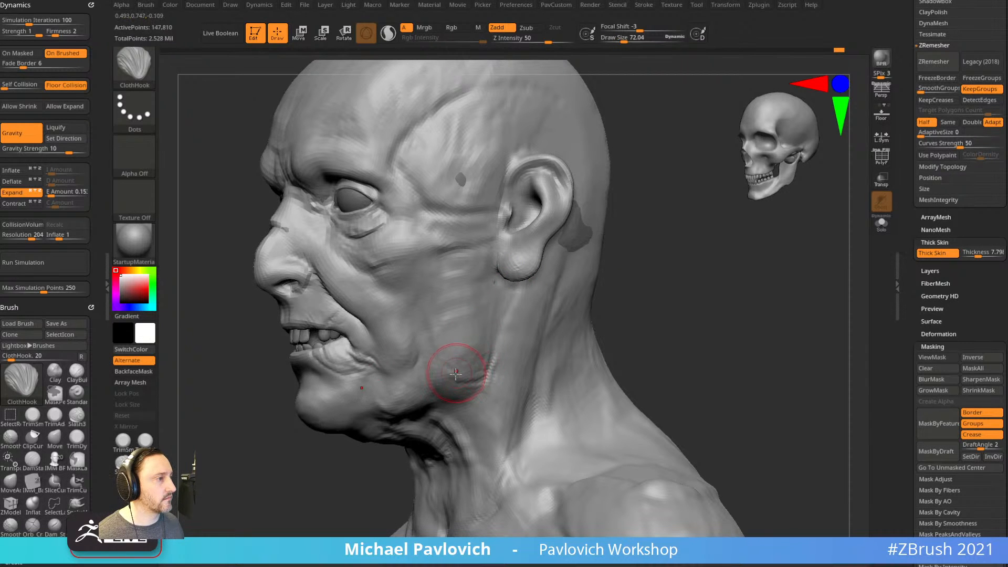
right_drag(449, 366, 682, 298)
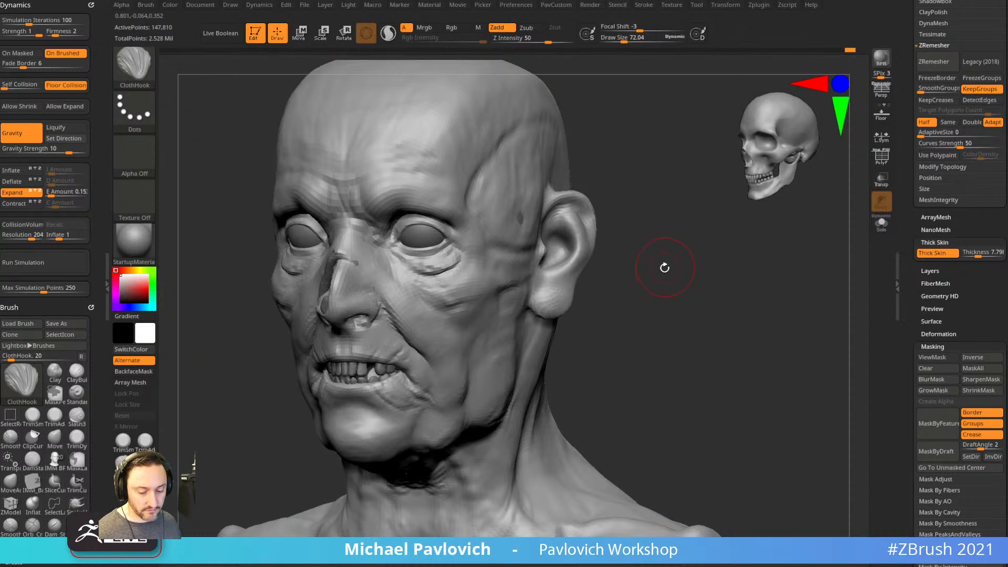
Pick the Pinch brush and raise the elasticity simulation iterations to 100.
key(b)
key(p)
key(i)
scroll(79, 221, down, 10)
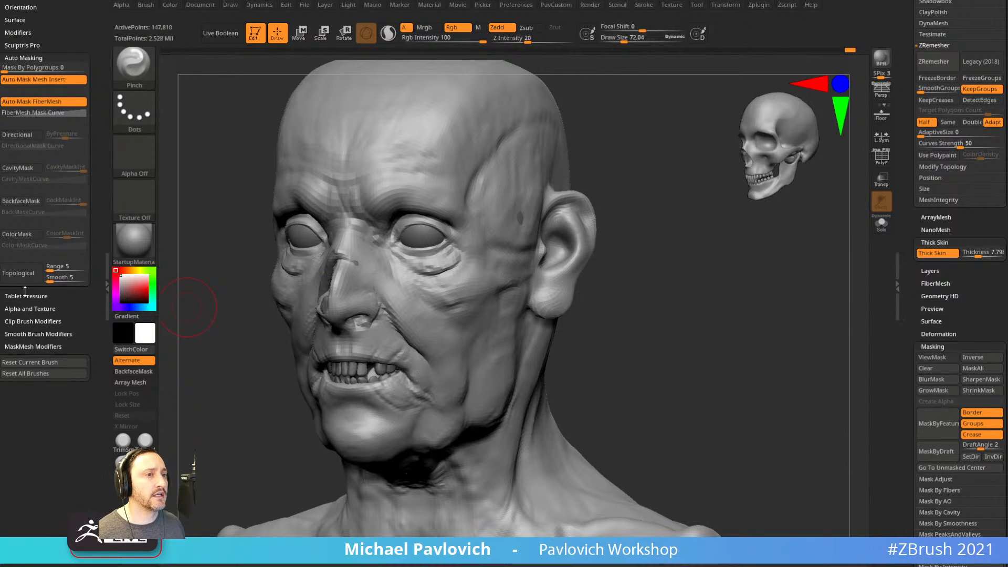
scroll(46, 29, up, 3)
key(shift)
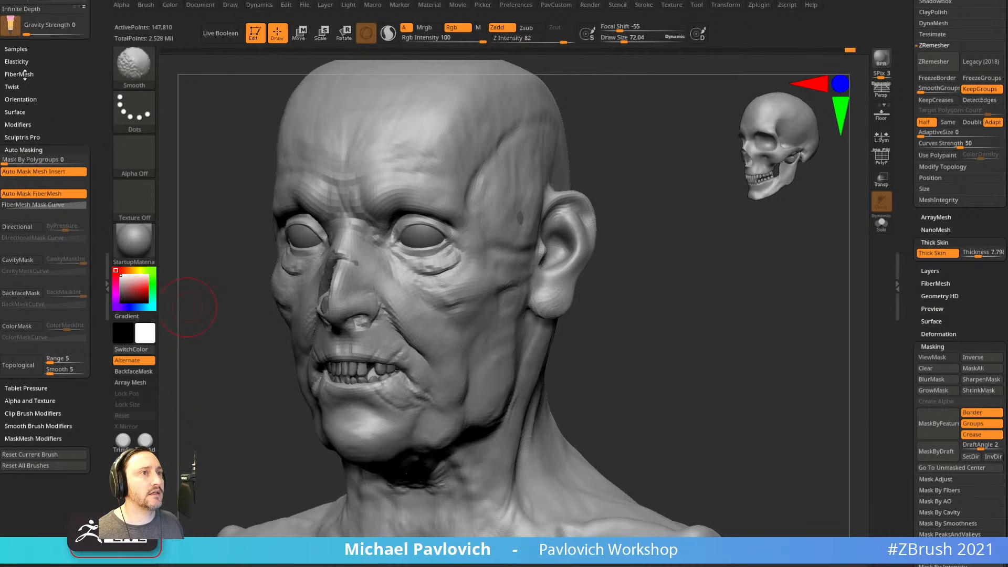
shift+click(24, 60)
drag(36, 118, 97, 118)
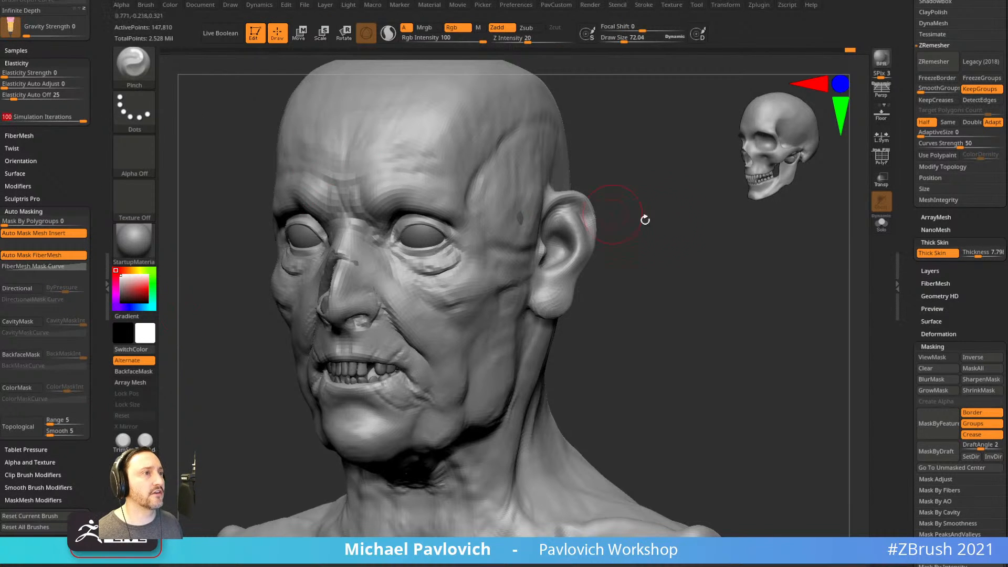
Pinch creases into the brow above the eye and into the cheek.
alt+drag(601, 212, 599, 263)
mouse_move(445, 227)
mouse_down()
mouse_move(435, 256)
mouse_move(451, 253)
mouse_move(456, 268)
mouse_up()
drag(465, 309, 446, 361)
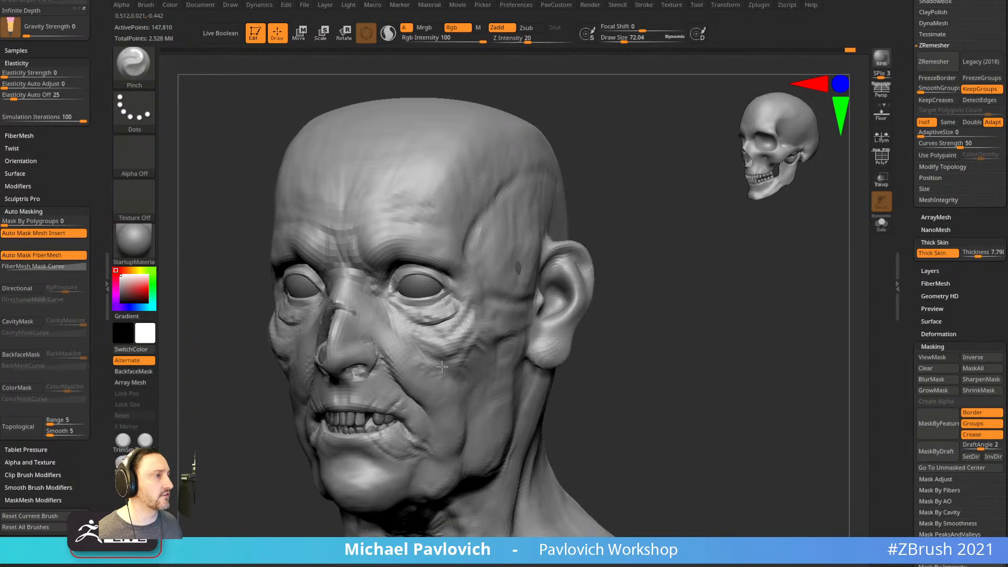
Turn the head to a front view and scroll the Tool palette up to the Geometry settings.
scroll(82, 224, up, 10)
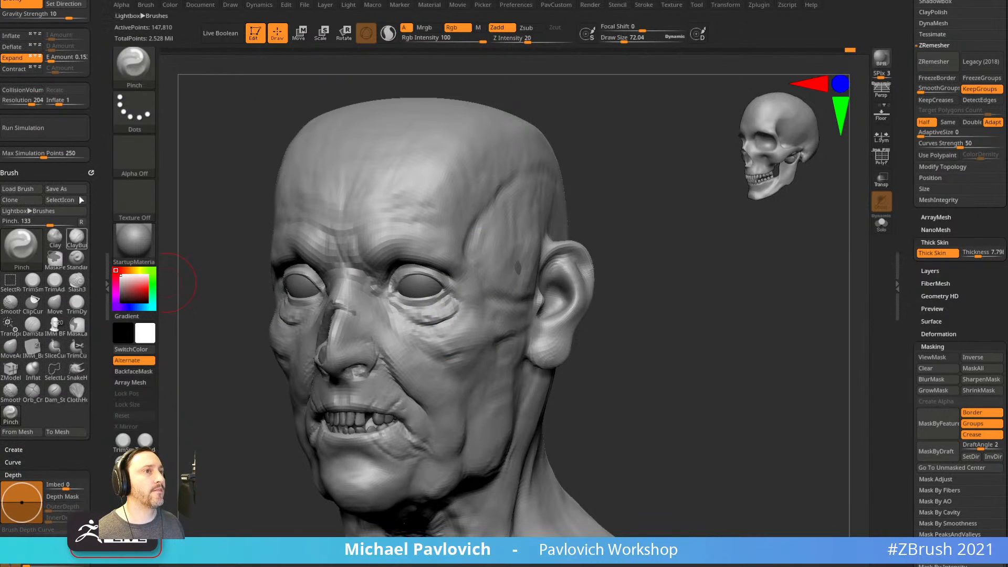
scroll(97, 85, up, 5)
mouse_move(680, 275)
mouse_down()
mouse_move(651, 287)
mouse_move(682, 273)
mouse_up()
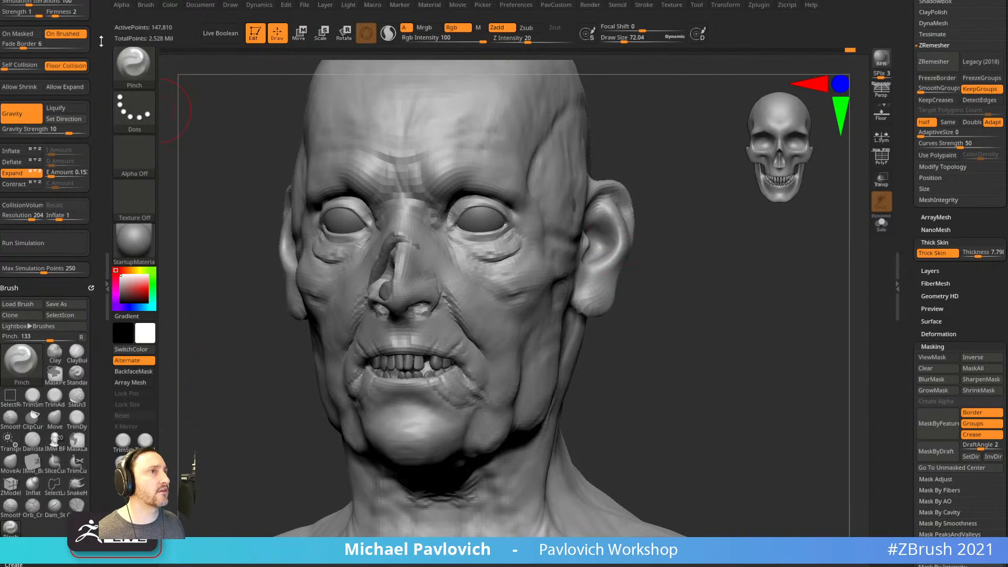
scroll(53, 63, up, 1)
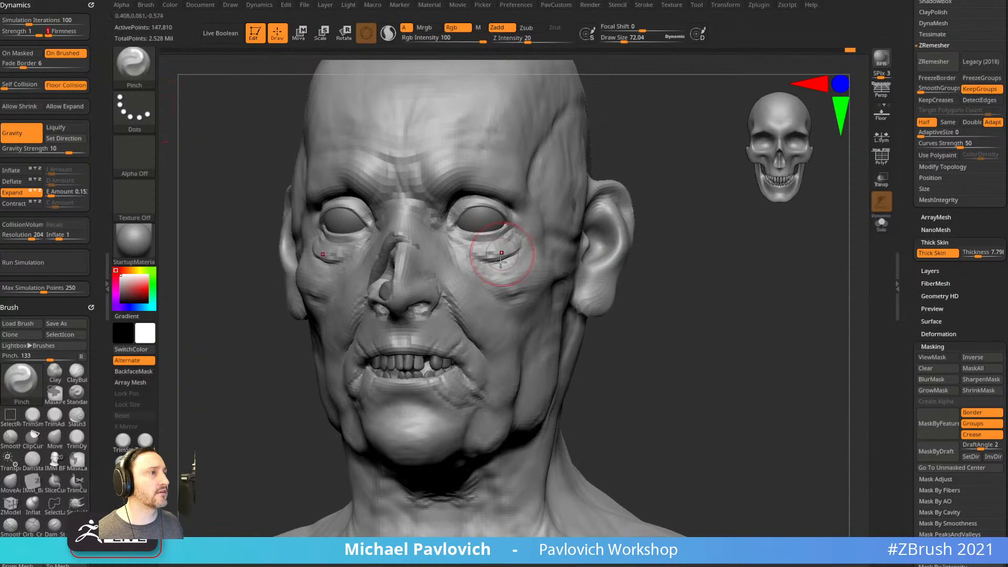
key(ctrl)
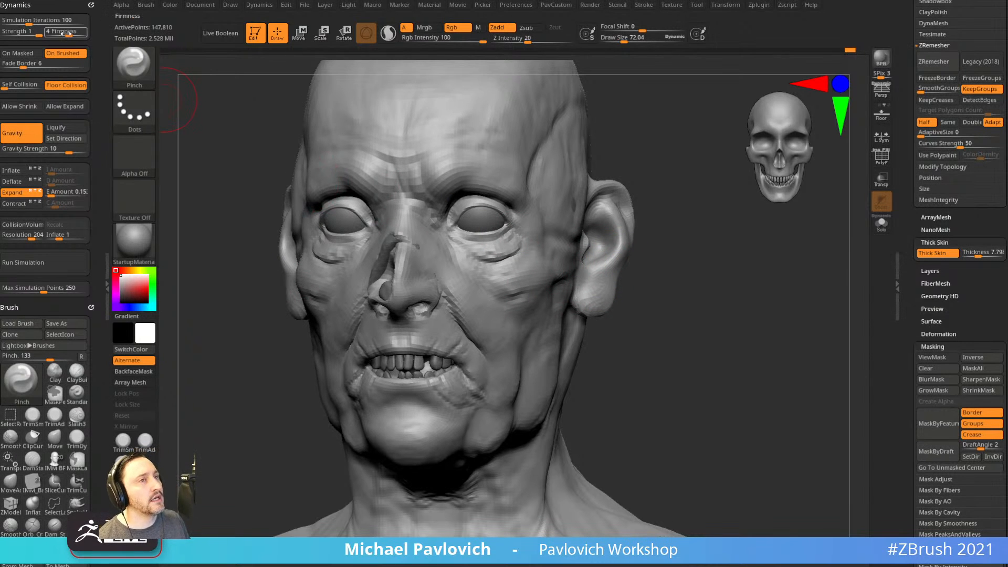
key(ctrl)
scroll(945, 210, up, 6)
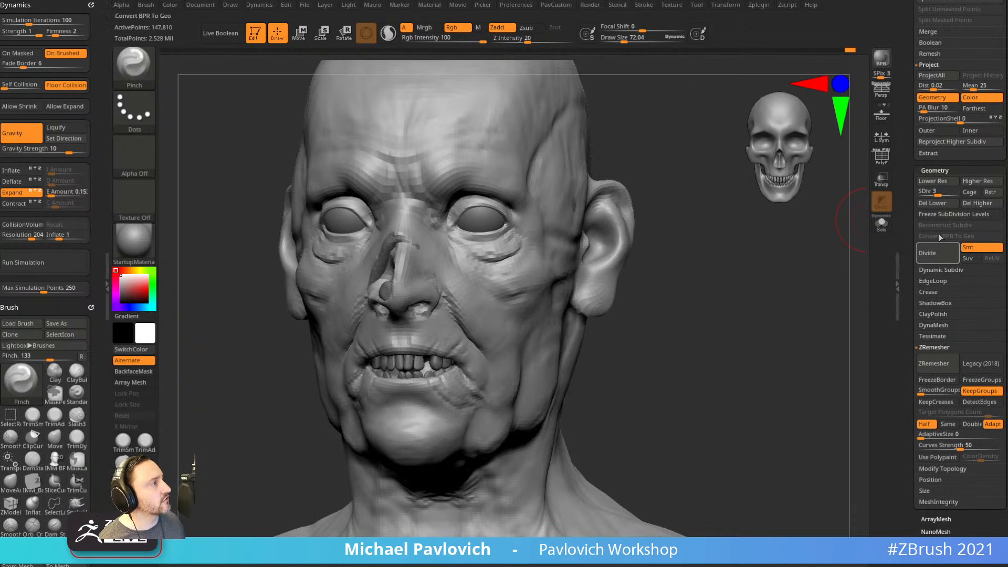
Raise the head to subdivision level 4 and lasso-isolate the eye and ear region.
drag(944, 191, 945, 191)
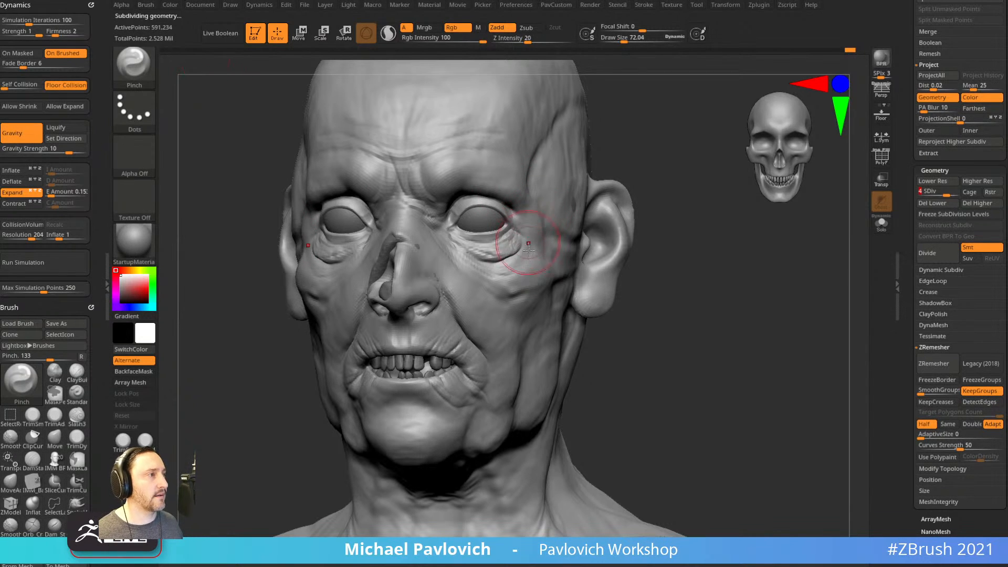
drag(529, 259, 525, 266)
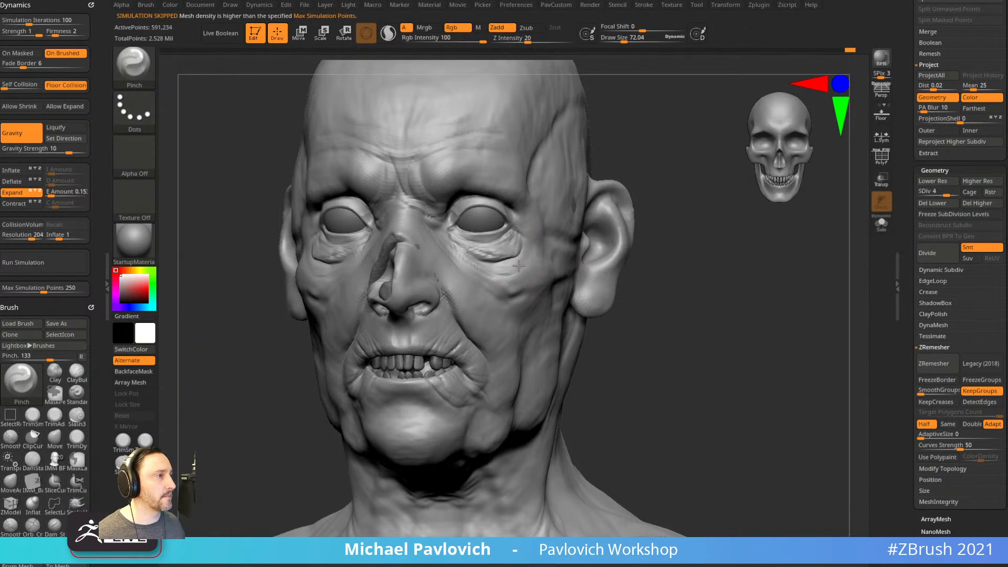
mouse_move(707, 218)
mouse_down()
mouse_move(713, 241)
mouse_move(664, 224)
mouse_move(635, 239)
mouse_move(485, 156)
mouse_move(463, 157)
mouse_up()
ctrl+shift+click(132, 61)
ctrl+shift+click(230, 83)
mouse_move(613, 233)
ctrl+shift+mouse_down()
mouse_move(475, 157)
mouse_move(562, 278)
ctrl+shift+mouse_up()
drag(698, 235, 604, 231)
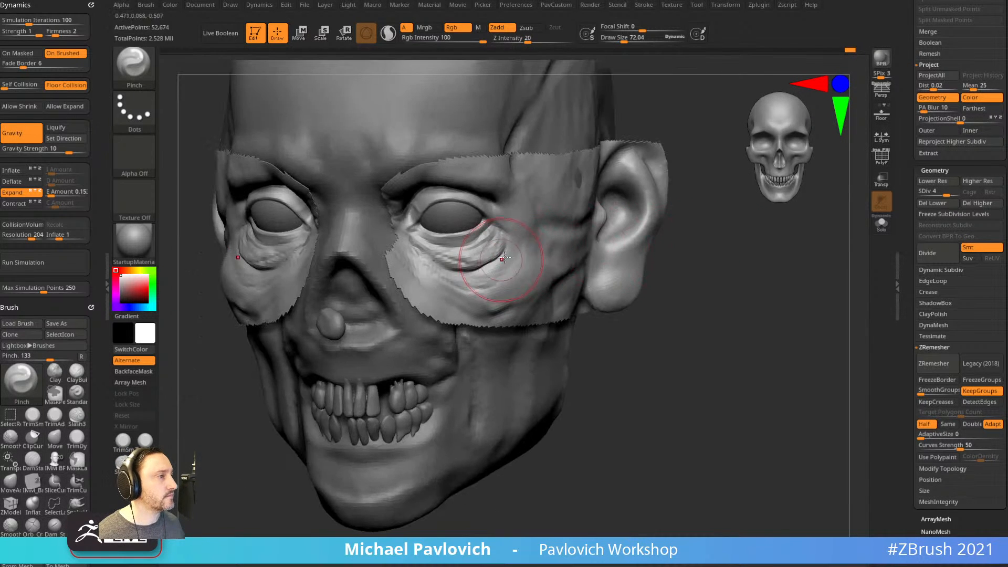
drag(727, 269, 488, 292)
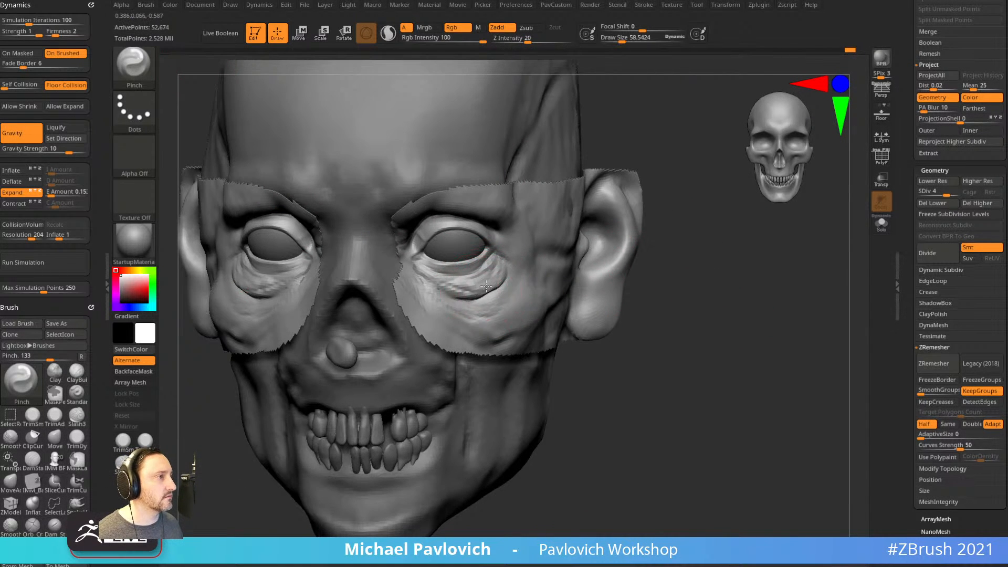
mouse_move(663, 281)
mouse_down()
mouse_move(582, 285)
mouse_move(525, 302)
mouse_up()
Try Pinch strokes beside the eye at Firmness 3 and 4, undoing each one.
drag(700, 299, 677, 301)
mouse_move(524, 273)
mouse_down()
mouse_move(505, 309)
mouse_move(530, 316)
mouse_move(558, 279)
mouse_up()
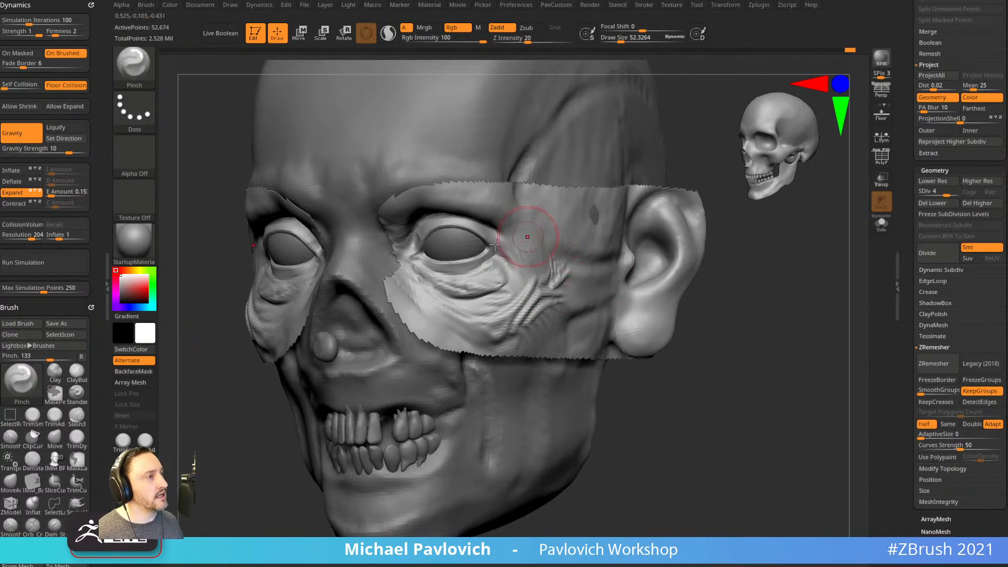
key(ctrl+z)
key(ctrl+z)
key(ctrl+z)
drag(57, 34, 63, 34)
mouse_move(549, 301)
mouse_down()
mouse_move(520, 310)
mouse_move(555, 276)
mouse_move(530, 290)
mouse_move(562, 283)
mouse_up()
key(ctrl+z)
key(ctrl+z)
click(69, 33)
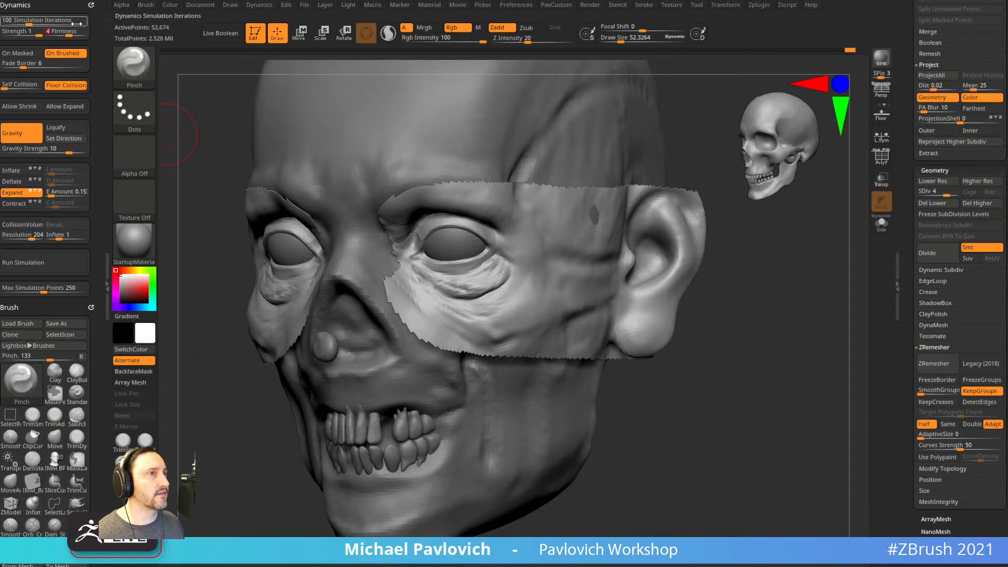
drag(547, 297, 531, 247)
key(ctrl+z)
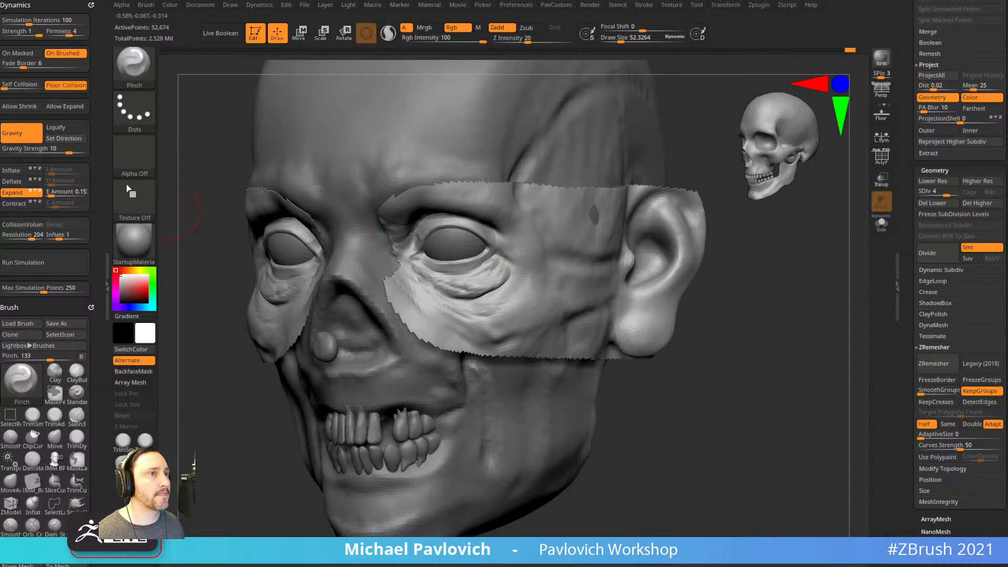
Turn off gravity, set Firmness to 2, sharpen the under-eye crease, then unhide the head.
click(39, 132)
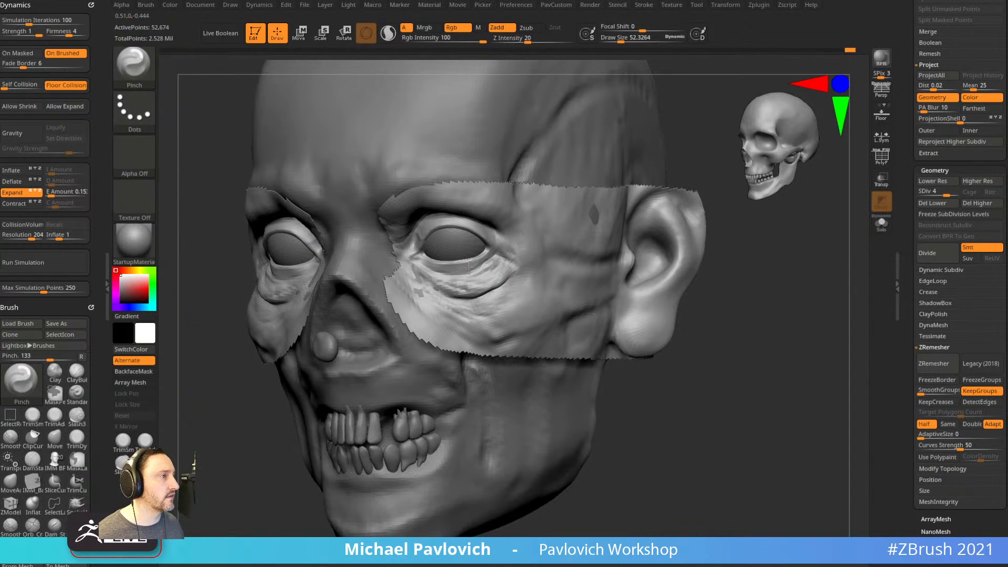
drag(727, 272, 600, 230)
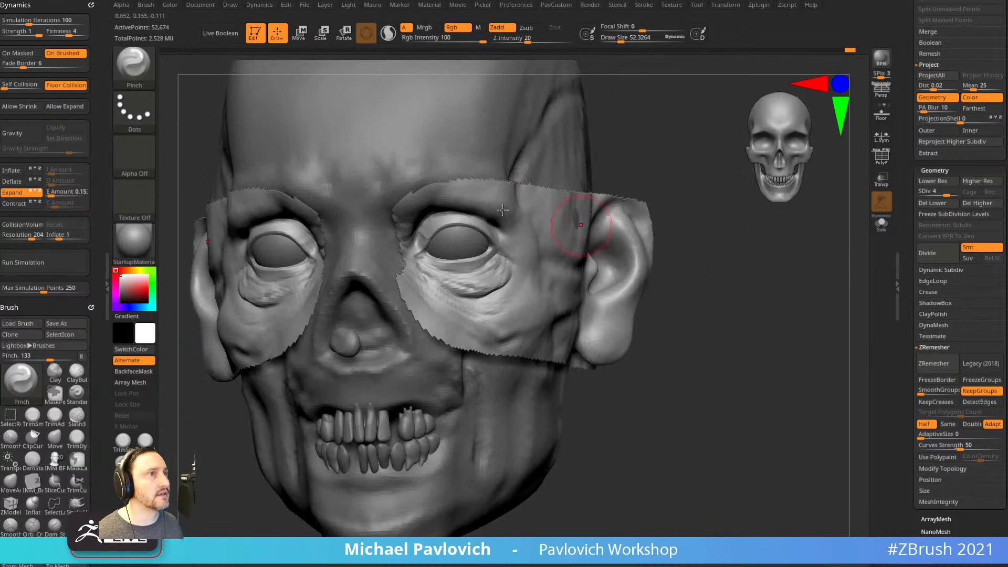
drag(68, 35, 55, 36)
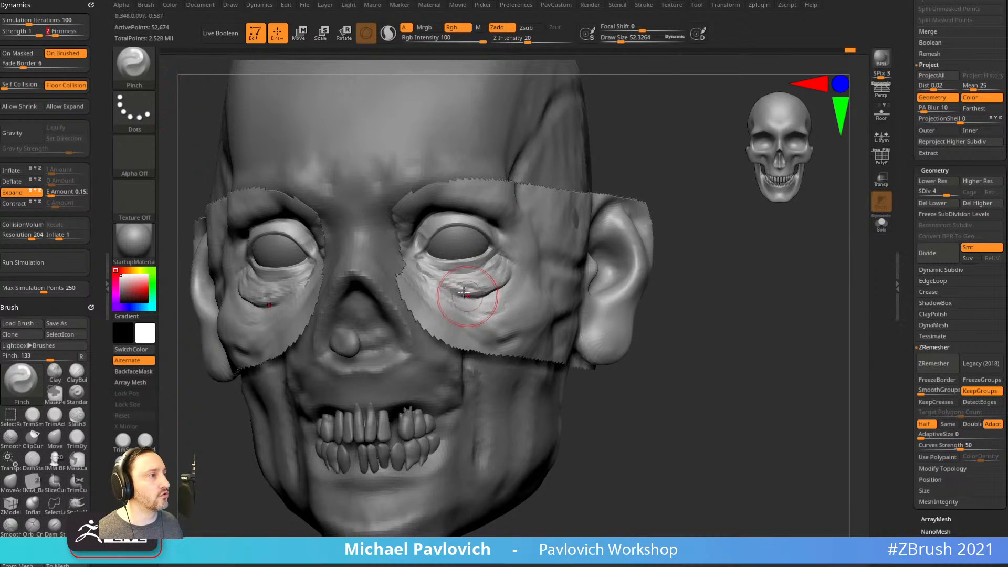
right_drag(529, 274, 525, 293)
key(bracketleft)
drag(463, 292, 497, 282)
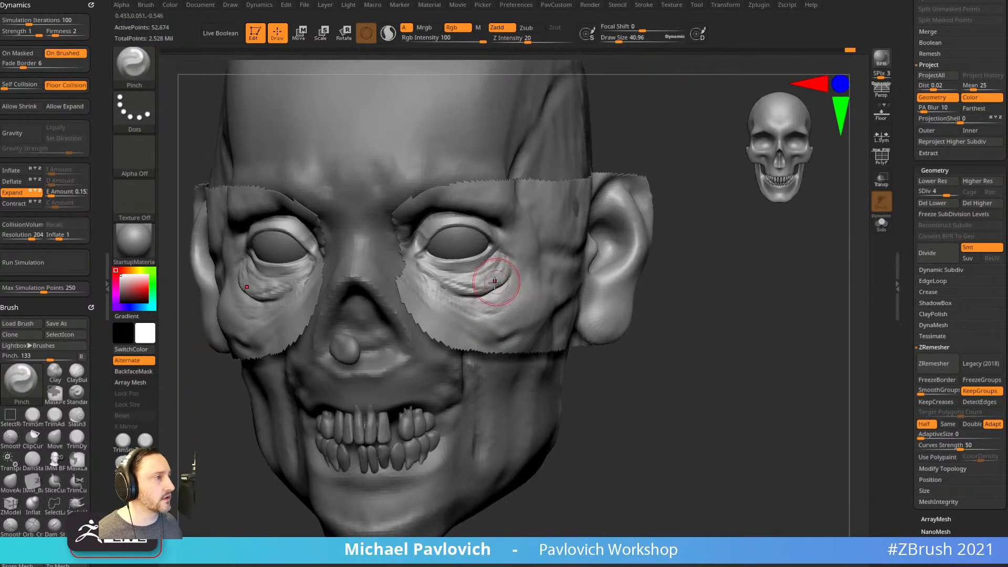
ctrl+shift+click(746, 281)
mouse_move(751, 285)
mouse_down()
mouse_move(765, 282)
mouse_move(723, 269)
mouse_up()
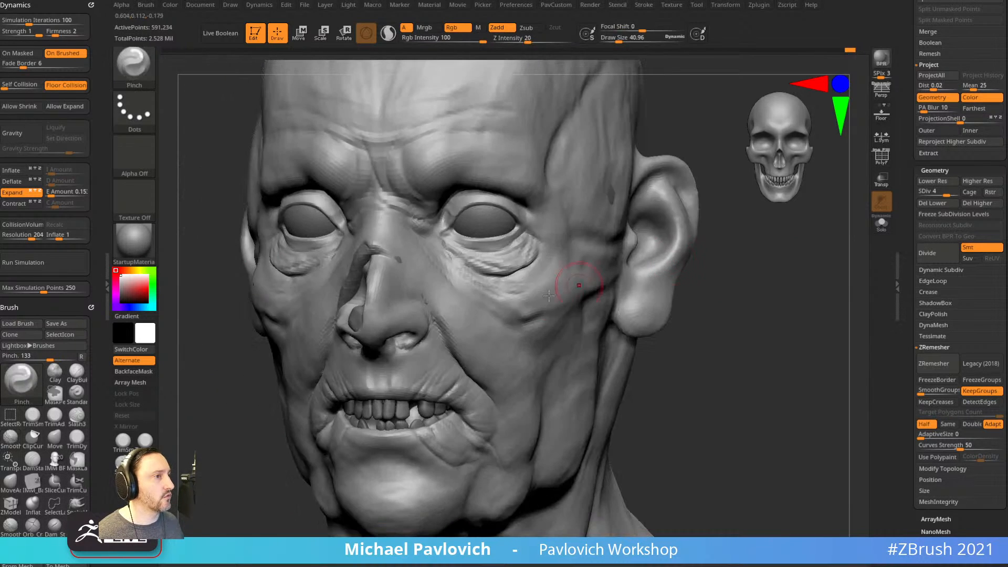
drag(529, 318, 509, 310)
Isolate the neck and pinch a symmetric crease into it with a larger brush.
mouse_move(713, 330)
mouse_down()
mouse_move(702, 289)
mouse_move(668, 299)
mouse_move(693, 270)
mouse_move(707, 295)
mouse_move(525, 336)
mouse_up()
mouse_move(520, 291)
ctrl+shift+mouse_down()
mouse_move(539, 353)
mouse_move(598, 315)
mouse_move(525, 294)
ctrl+shift+mouse_up()
drag(707, 318, 728, 258)
key(])
key(])
key(])
drag(534, 349, 522, 369)
drag(647, 367, 551, 347)
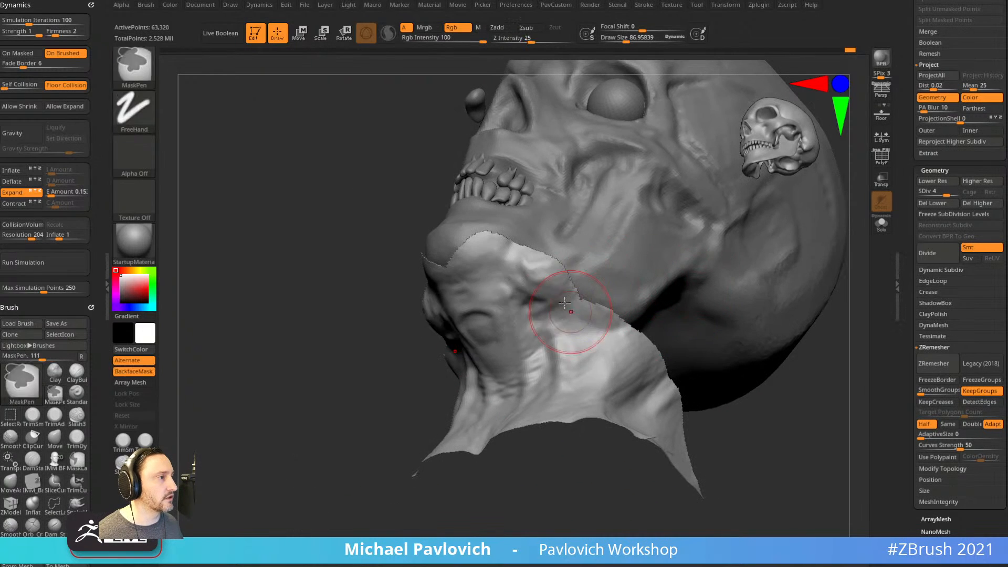
drag(371, 294, 523, 253)
Drop to subdivision level 3 and pinch neck creases, shrinking the brush to 65, then 55.
key(shift+d)
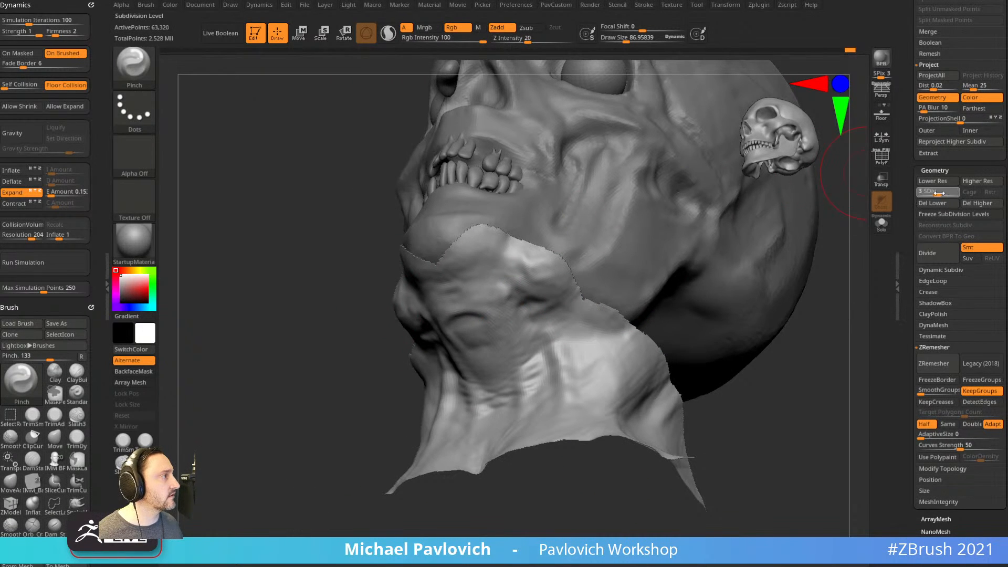
mouse_move(381, 359)
mouse_down()
mouse_move(494, 336)
mouse_move(557, 341)
mouse_up()
drag(677, 333, 570, 319)
key(s)
drag(503, 333, 551, 363)
key(s)
drag(664, 344, 558, 348)
drag(385, 401, 518, 384)
drag(433, 357, 446, 399)
mouse_move(599, 302)
mouse_down()
mouse_move(446, 303)
mouse_move(651, 296)
mouse_move(583, 300)
mouse_up()
mouse_move(469, 322)
shift+mouse_down()
mouse_move(540, 377)
mouse_move(525, 352)
shift+mouse_up()
Smooth the neck folds into the surrounding skin from several angles.
drag(696, 318, 651, 322)
shift+drag(540, 351, 522, 302)
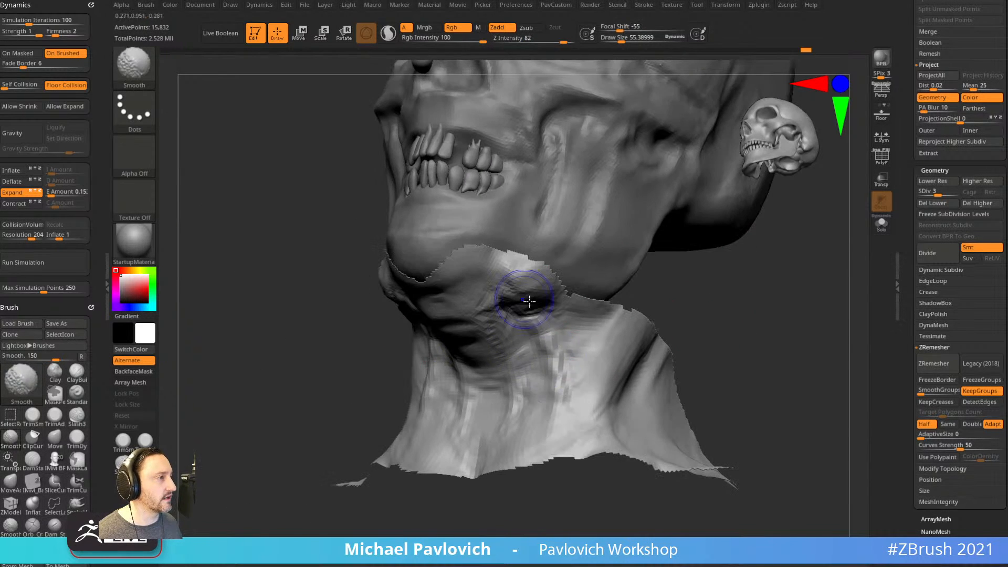
drag(644, 300, 675, 348)
mouse_move(534, 362)
shift+mouse_down()
mouse_move(550, 327)
mouse_move(556, 343)
shift+mouse_up()
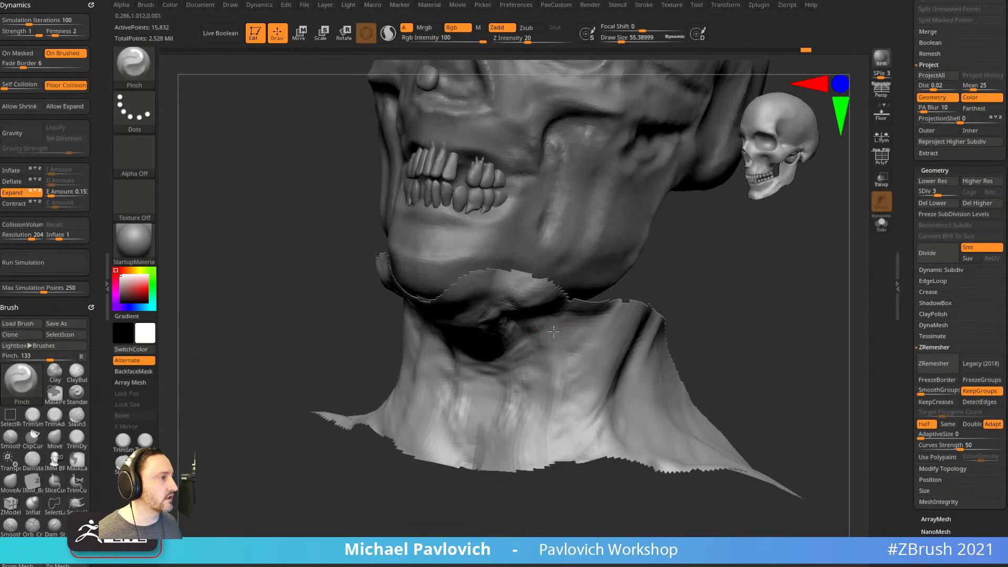
drag(696, 299, 748, 301)
shift+drag(581, 365, 579, 341)
drag(706, 304, 654, 304)
shift+drag(571, 361, 576, 378)
drag(651, 300, 702, 297)
key(bracketright)
key(bracketright)
Pinch another neck crease, smooth it out, and resculpt it lower down.
drag(450, 366, 456, 401)
drag(668, 302, 725, 301)
mouse_move(657, 342)
mouse_down()
mouse_move(597, 349)
mouse_move(664, 292)
mouse_move(499, 371)
mouse_up()
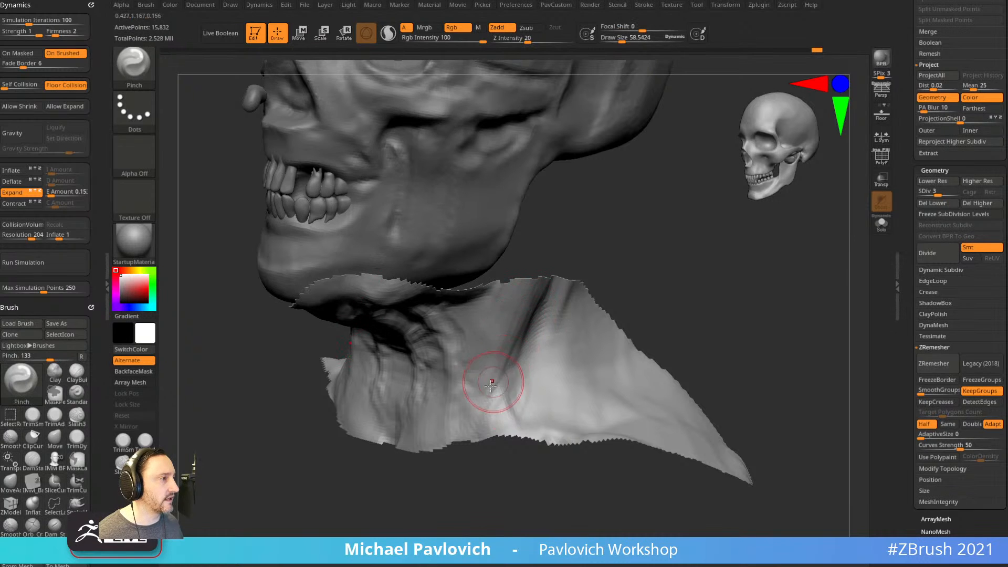
shift+drag(495, 383, 498, 366)
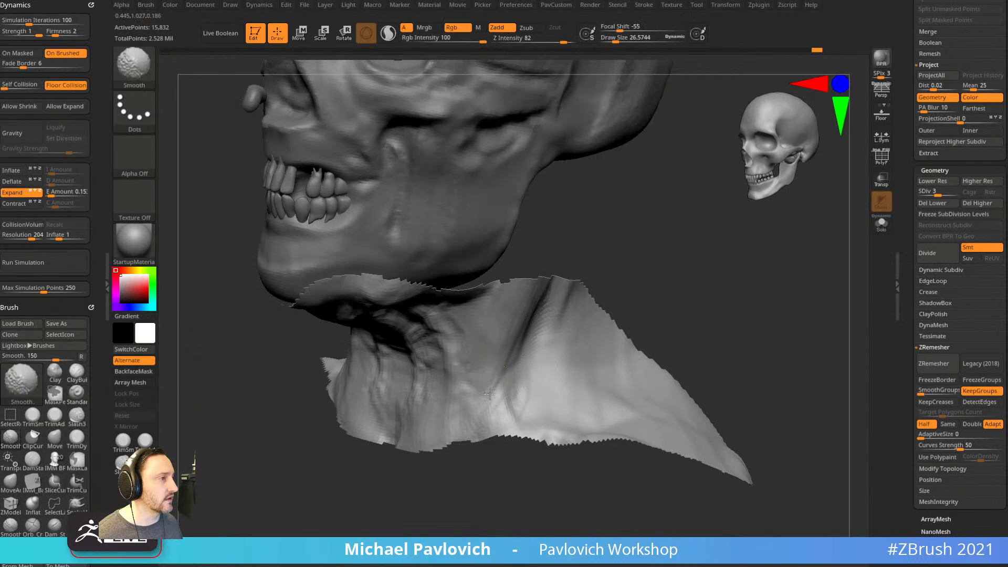
mouse_move(606, 279)
mouse_down()
mouse_move(643, 284)
mouse_move(586, 282)
mouse_up()
mouse_move(526, 315)
mouse_down()
mouse_move(500, 411)
mouse_move(518, 346)
mouse_up()
key(shift)
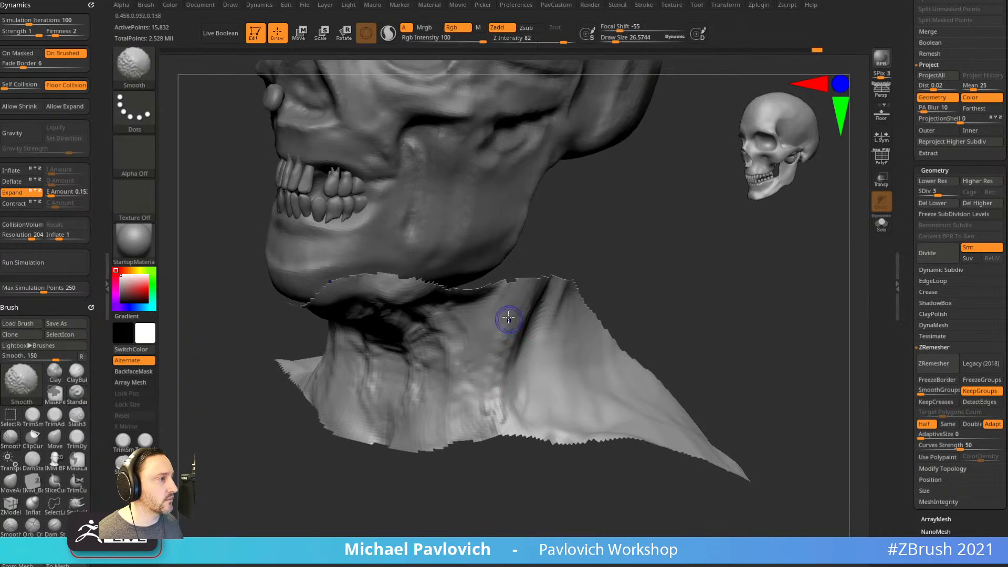
Reselect the Pinch brush and unhide the rest of the head and torso.
key(b)
key(p)
key(i)
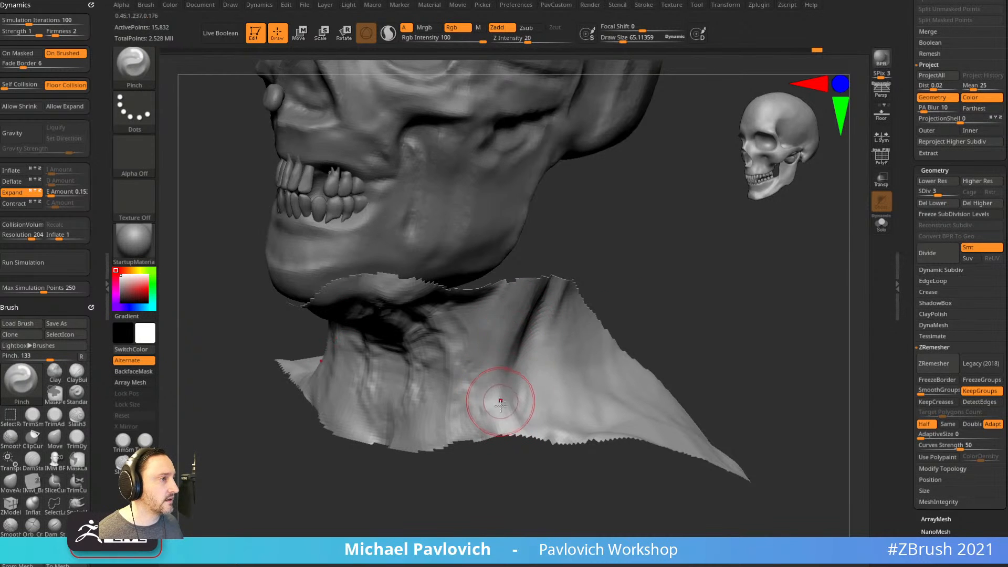
drag(641, 283, 541, 326)
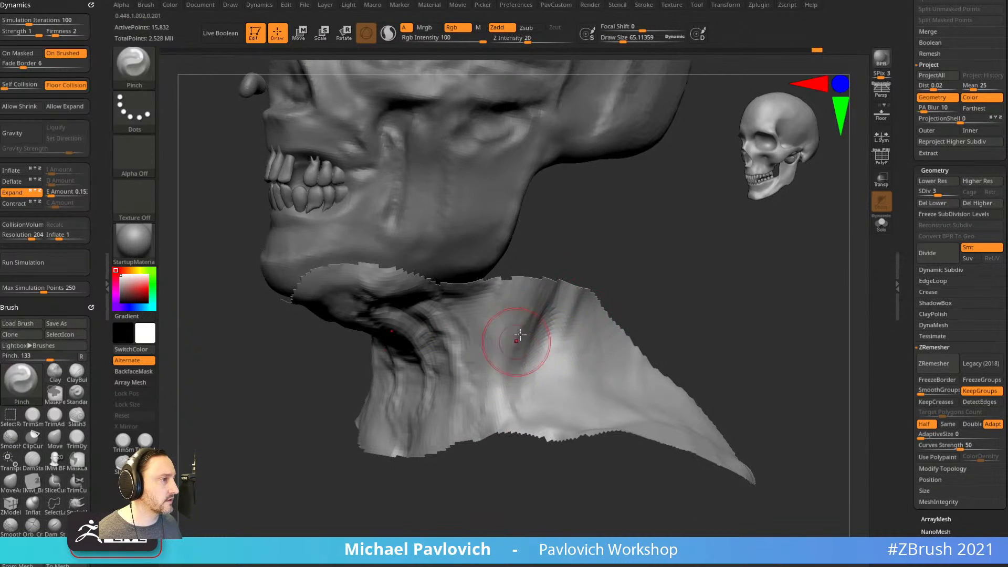
drag(635, 260, 628, 262)
shift+drag(531, 331, 524, 364)
mouse_move(638, 302)
mouse_down()
mouse_move(702, 295)
mouse_move(663, 294)
mouse_move(475, 376)
mouse_move(569, 294)
mouse_move(700, 284)
mouse_move(632, 230)
mouse_up()
ctrl+shift+click(678, 297)
Switch to the Standard brush and orbit to a straight front view.
key(b)
key(s)
key(t)
mouse_move(453, 305)
mouse_down()
mouse_move(407, 282)
mouse_move(689, 306)
mouse_move(641, 243)
mouse_move(696, 322)
mouse_move(696, 288)
mouse_move(716, 297)
mouse_move(710, 310)
mouse_move(716, 301)
mouse_up()
Raise the mesh to subdivision level 4 and isolate the mouth and chin area.
click(947, 195)
mouse_move(781, 256)
mouse_down()
mouse_move(749, 310)
mouse_move(777, 310)
mouse_up()
mouse_move(600, 326)
ctrl+shift+mouse_down()
mouse_move(512, 252)
mouse_move(549, 383)
ctrl+shift+mouse_up()
mouse_move(727, 310)
mouse_down()
mouse_move(713, 298)
mouse_move(730, 313)
mouse_up()
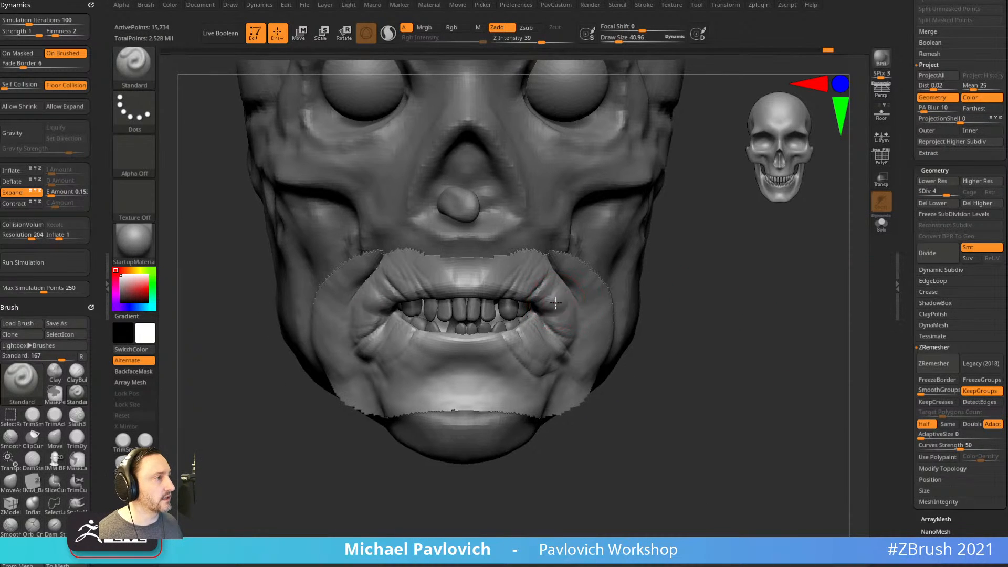
With the Pinch brush at about size 38, sharpen the upper lip edge.
key(b)
key(p)
key(i)
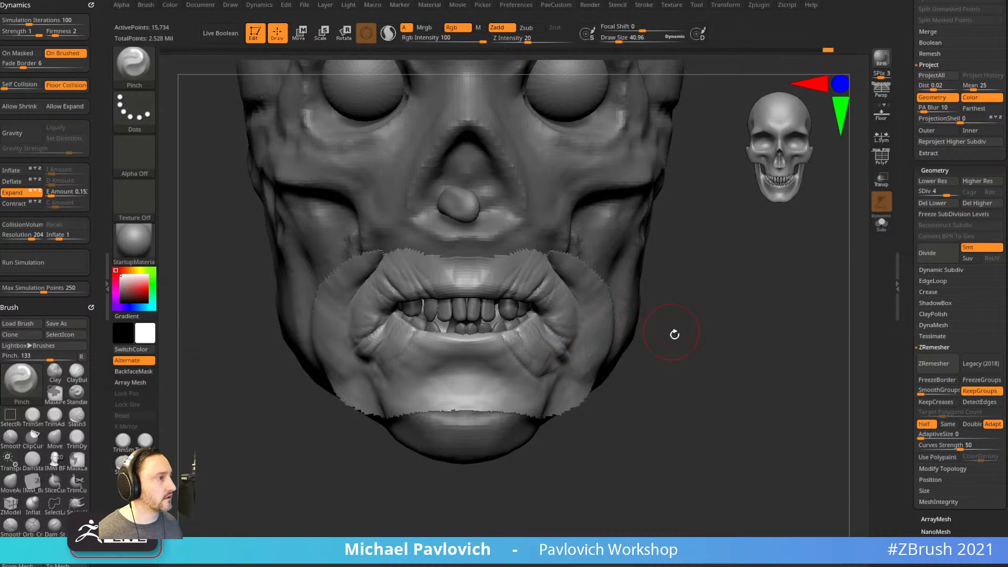
drag(671, 331, 528, 346)
mouse_move(688, 351)
mouse_down()
mouse_move(679, 281)
mouse_move(709, 329)
mouse_move(804, 318)
mouse_up()
key(s)
click(431, 331)
drag(480, 318, 402, 348)
Unhide the head and smooth the cheek fold beside the mouth.
drag(630, 295, 434, 305)
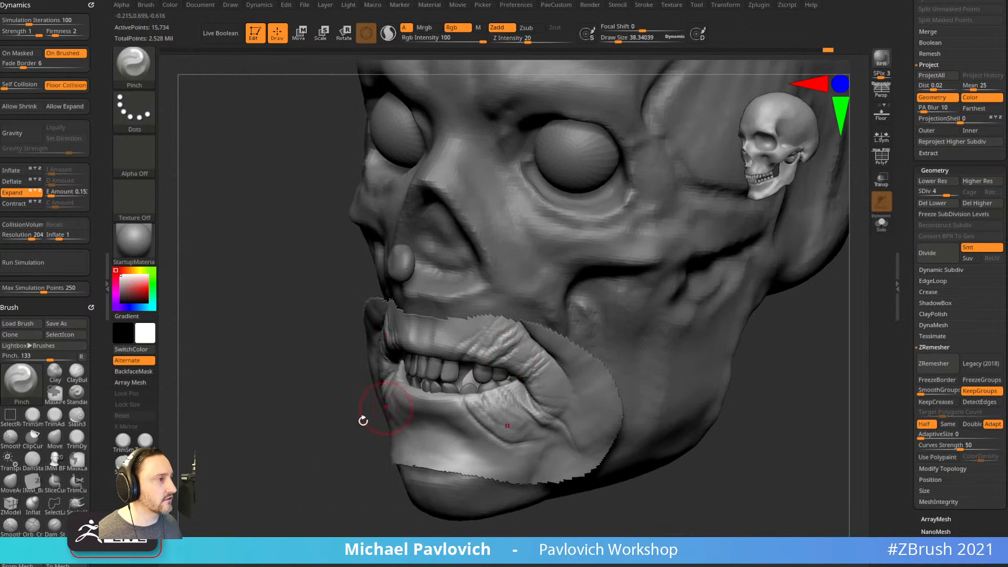
drag(371, 407, 460, 391)
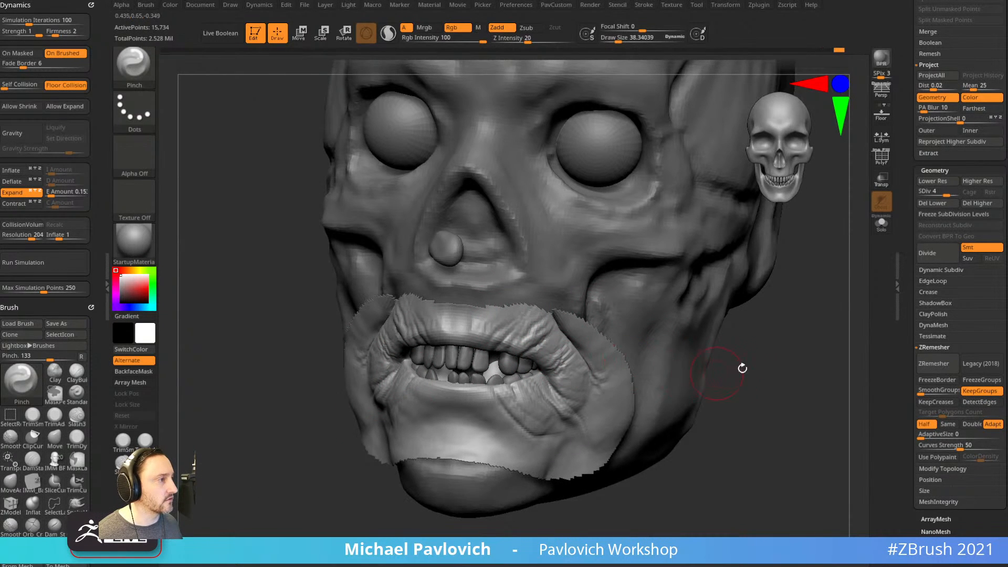
drag(722, 372, 633, 353)
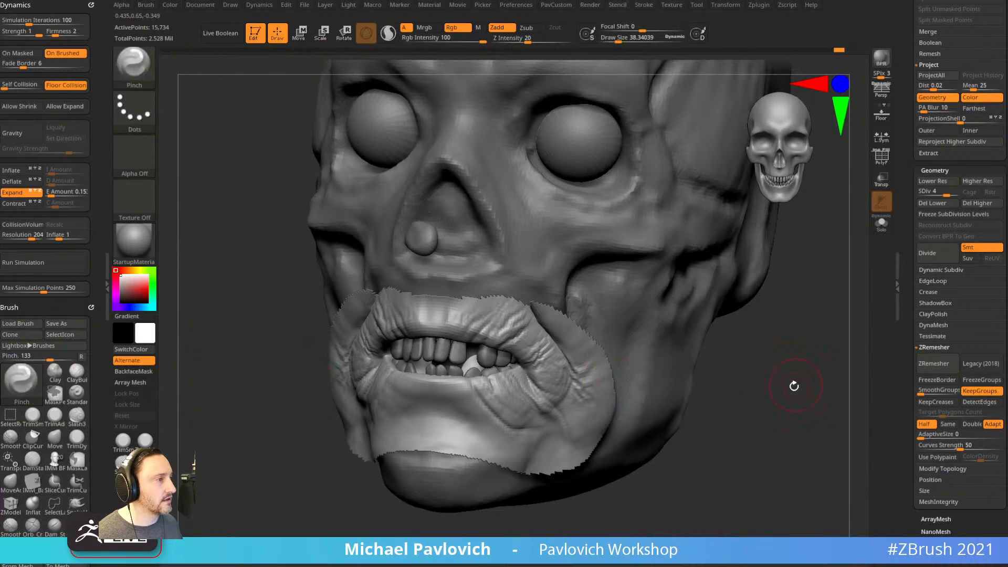
ctrl+shift+click(803, 373)
drag(806, 369, 735, 342)
key(s)
shift+drag(520, 342, 562, 372)
shift+drag(516, 330, 574, 360)
mouse_move(736, 342)
mouse_down()
mouse_move(783, 329)
mouse_move(635, 363)
mouse_up()
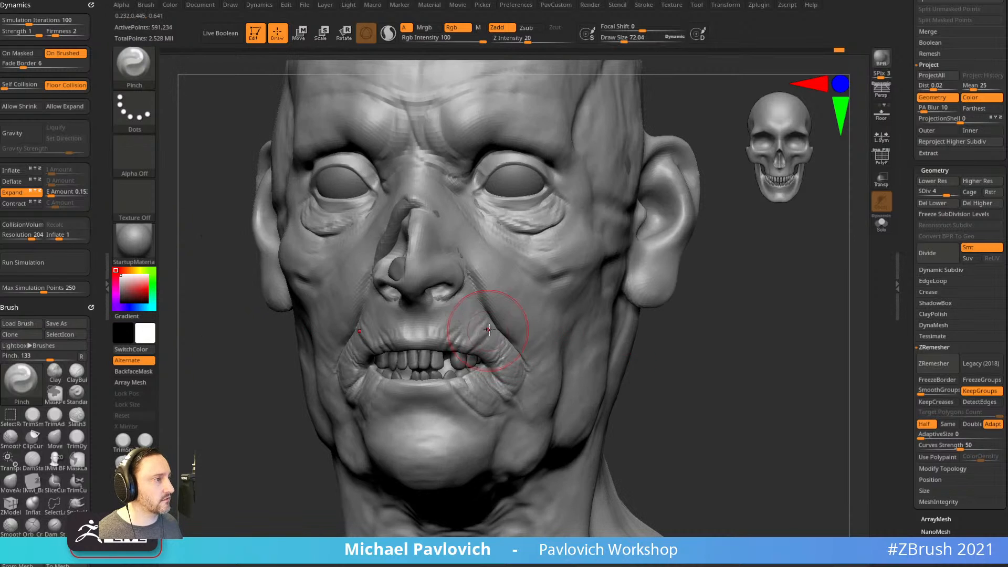
alt+drag(691, 295, 714, 351)
Switch to the Standard brush, then back to Pinch, and orbit the head to profile.
key(b)
key(s)
key(t)
mouse_move(761, 300)
mouse_down()
mouse_move(777, 308)
mouse_move(742, 308)
mouse_up()
key(b)
key(p)
key(i)
drag(726, 264, 774, 269)
Isolate the brow band, pinch the nose bridge and frown creases deeper, then unhide everything.
mouse_move(636, 167)
ctrl+shift+mouse_down()
mouse_move(458, 306)
mouse_move(677, 254)
mouse_move(675, 243)
ctrl+shift+mouse_up()
alt+drag(675, 243, 679, 250)
mouse_move(458, 286)
mouse_down()
mouse_move(460, 265)
mouse_move(486, 271)
mouse_up()
alt+drag(630, 226, 649, 255)
drag(649, 255, 627, 247)
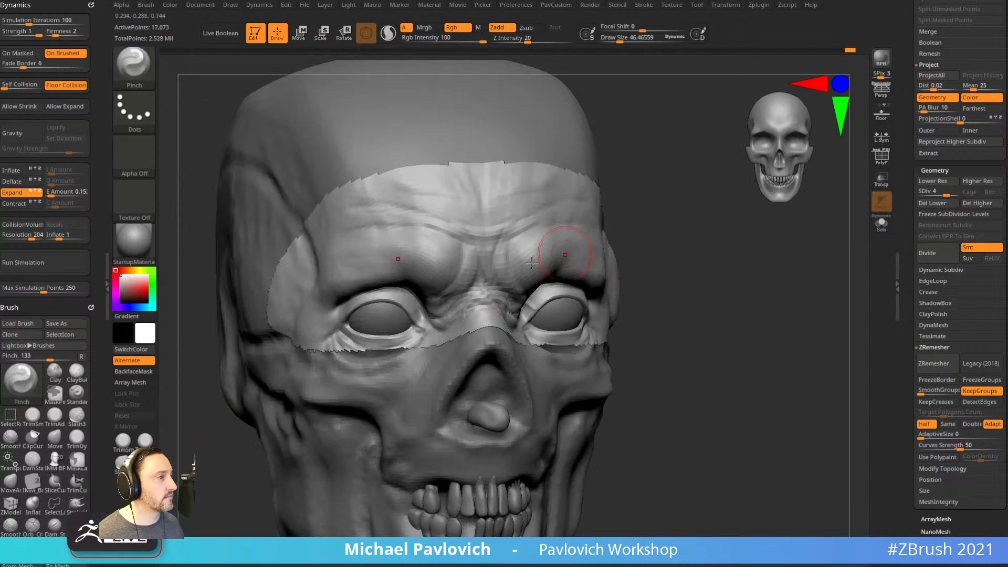
mouse_move(527, 251)
mouse_down()
mouse_move(496, 265)
mouse_move(525, 229)
mouse_up()
drag(671, 200, 599, 204)
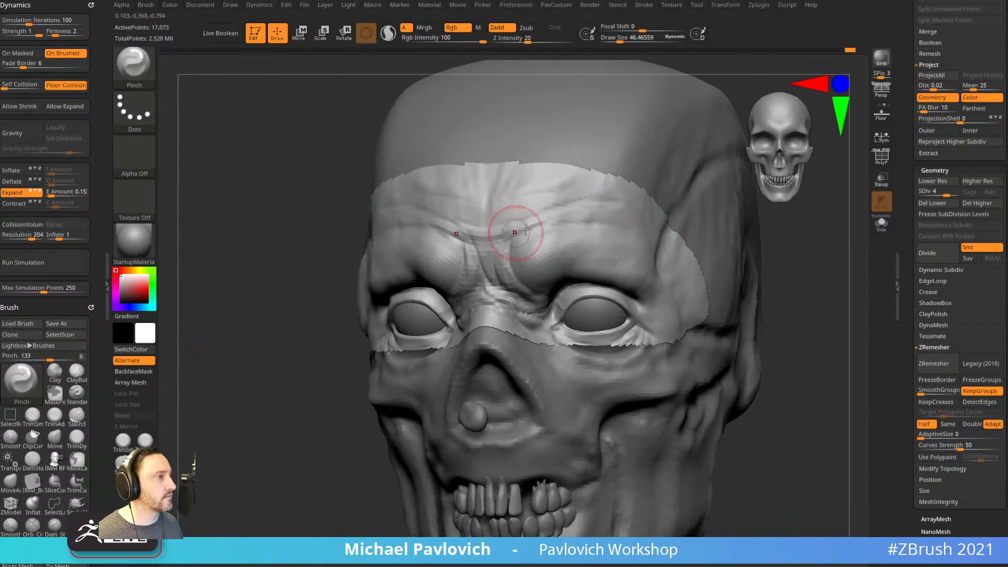
ctrl+shift+click(777, 292)
shift+drag(811, 288, 732, 284)
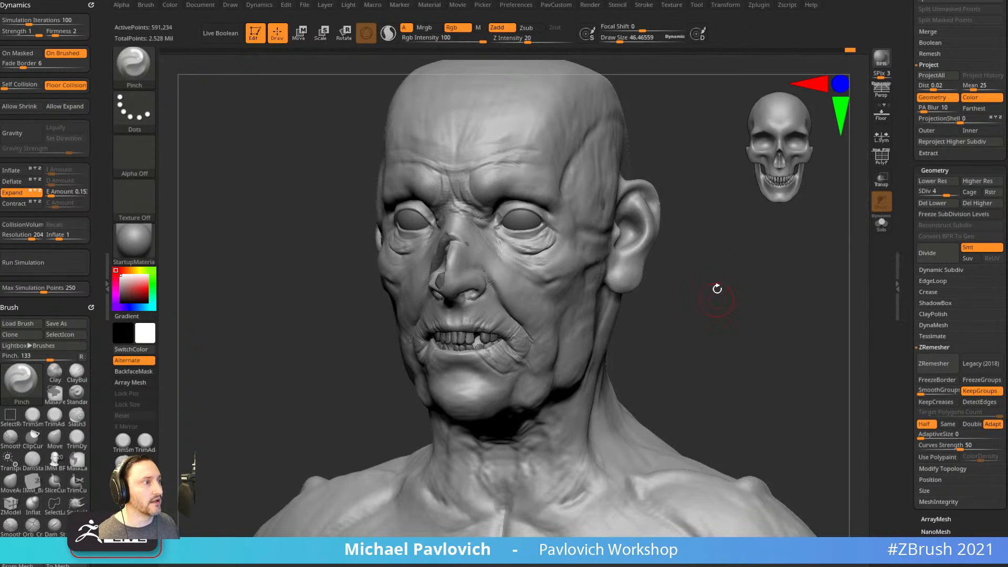
Enlarge the brush to about 52 and switch to the Standard brush.
drag(718, 301, 772, 301)
key(s)
click(595, 330)
drag(688, 309, 604, 307)
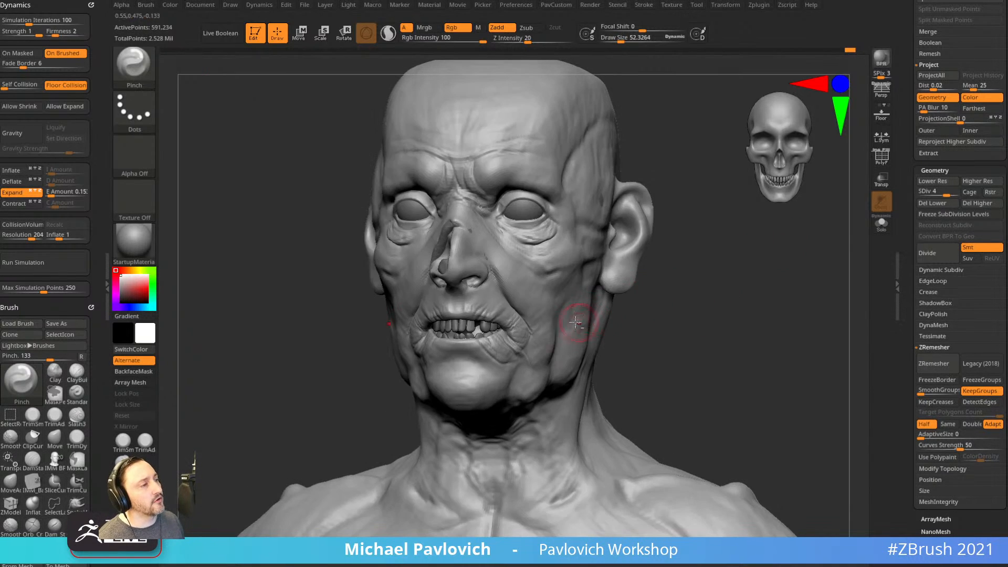
key(b)
key(s)
key(t)
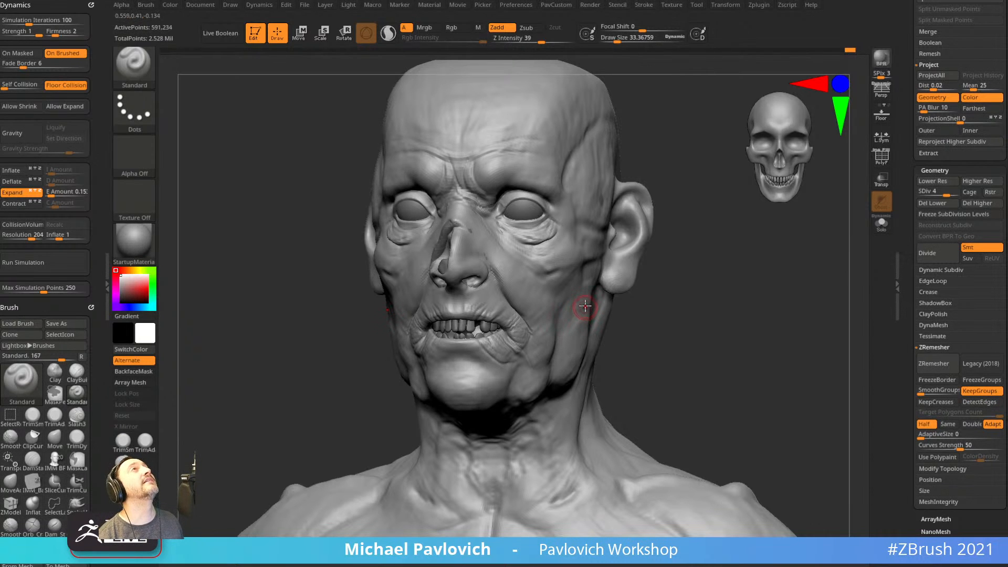
Smooth the skin at the mouth corner and carve a crease beside it.
mouse_move(677, 295)
alt+mouse_down()
mouse_move(700, 293)
mouse_move(674, 303)
alt+mouse_up()
shift+drag(473, 345, 493, 334)
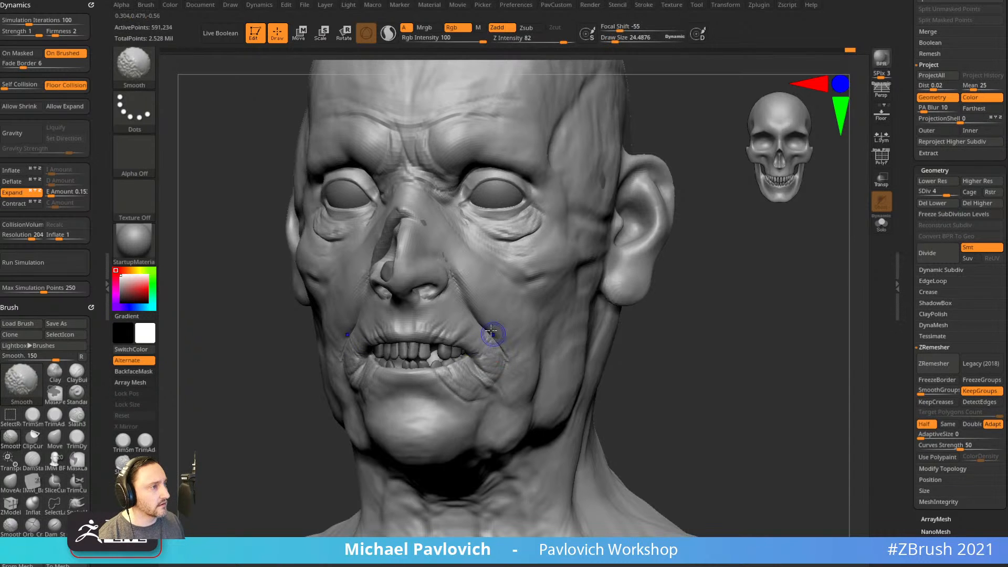
mouse_move(659, 319)
mouse_down()
mouse_move(711, 336)
mouse_move(675, 331)
mouse_up()
alt+drag(675, 331, 688, 302)
key(s)
drag(552, 342, 563, 366)
Sculpt along the lower lip from front and three-quarter views.
drag(793, 401, 590, 354)
alt+drag(683, 353, 705, 329)
drag(492, 374, 528, 380)
drag(756, 357, 814, 362)
drag(477, 377, 557, 390)
drag(646, 376, 599, 354)
Carve a crease under the lower lip and extend it rightward.
drag(491, 415, 528, 410)
drag(703, 389, 633, 388)
drag(535, 411, 565, 417)
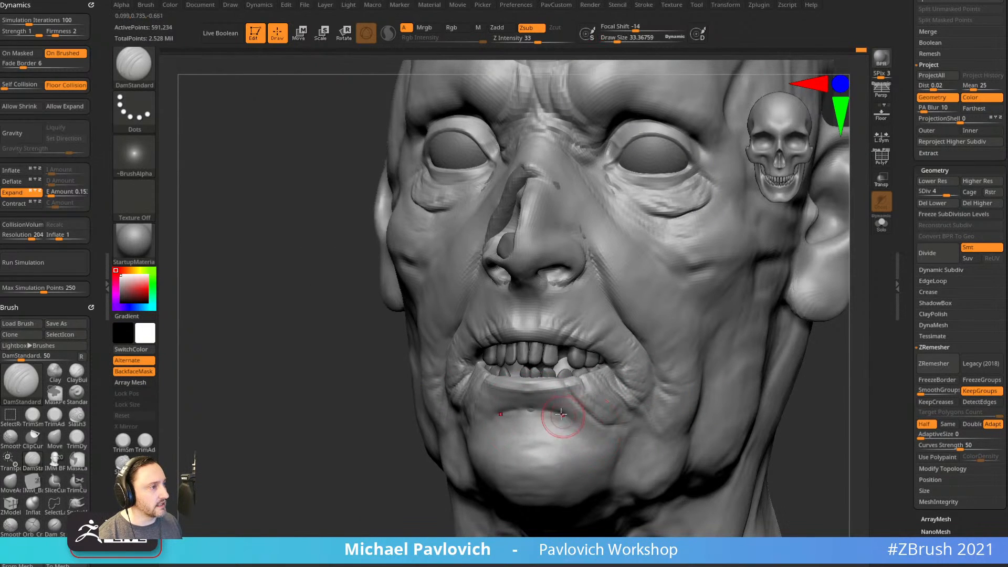
drag(817, 430, 746, 420)
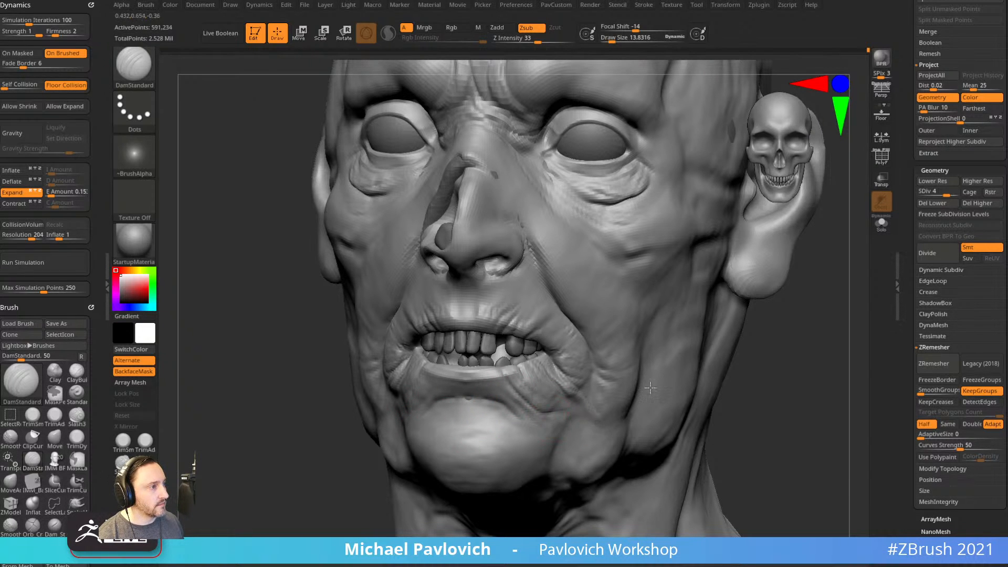
Straighten the head to a front view and change brushes via the quick-access palette.
key(space)
drag(759, 381, 785, 386)
mouse_move(746, 346)
mouse_down()
mouse_move(756, 345)
mouse_move(743, 320)
mouse_move(705, 329)
mouse_move(745, 301)
mouse_move(662, 334)
mouse_up()
key(1)
key(s)
drag(559, 351, 590, 335)
Smooth near the ear and build up the cheekbone beside it with ClayBuildup, brush about 41.
mouse_move(698, 304)
mouse_down()
mouse_move(724, 320)
mouse_move(569, 342)
mouse_up()
key(b)
key(c)
key(b)
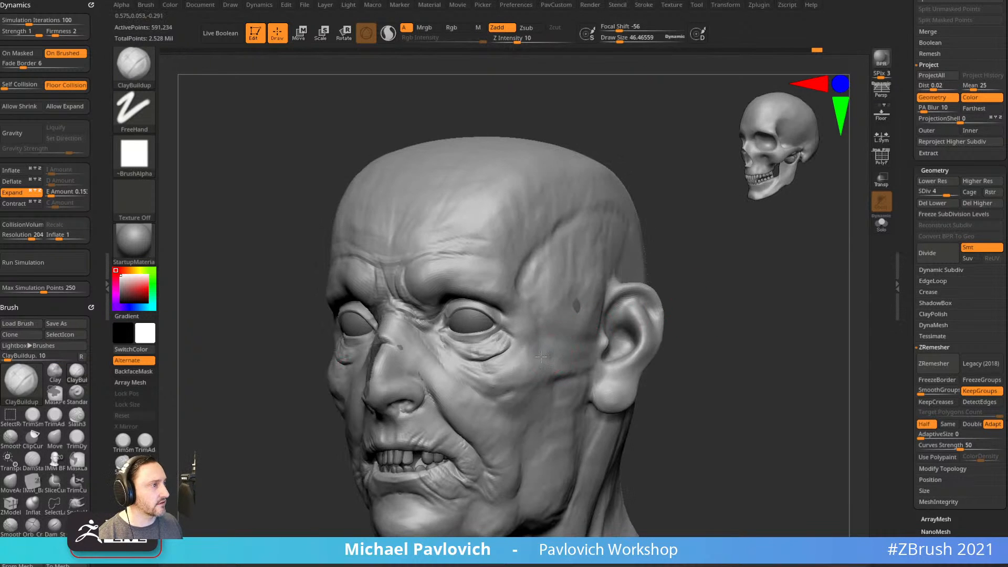
mouse_move(586, 354)
mouse_down()
mouse_move(569, 355)
mouse_move(594, 365)
mouse_up()
mouse_move(757, 321)
alt+mouse_down()
mouse_move(746, 320)
mouse_move(735, 341)
mouse_move(835, 341)
alt+mouse_up()
key(s)
click(590, 363)
Switch to the Standard brush at size about 31 and frame the ear.
mouse_move(736, 341)
alt+mouse_down()
mouse_move(671, 345)
mouse_move(664, 362)
mouse_move(655, 351)
alt+mouse_up()
key(b)
key(s)
key(t)
key(s)
key(s)
drag(556, 389, 532, 381)
drag(633, 334, 535, 382)
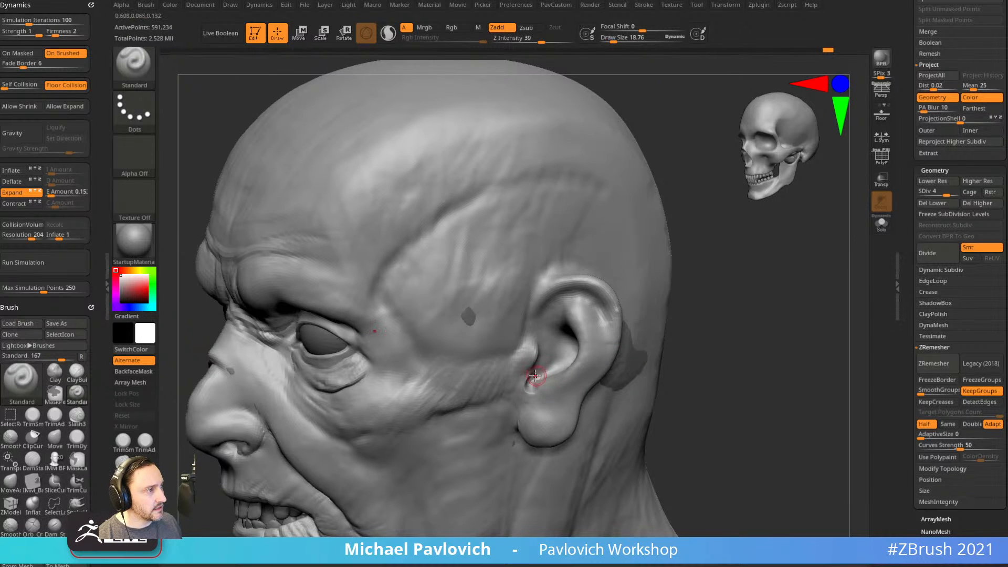
drag(610, 364, 518, 405)
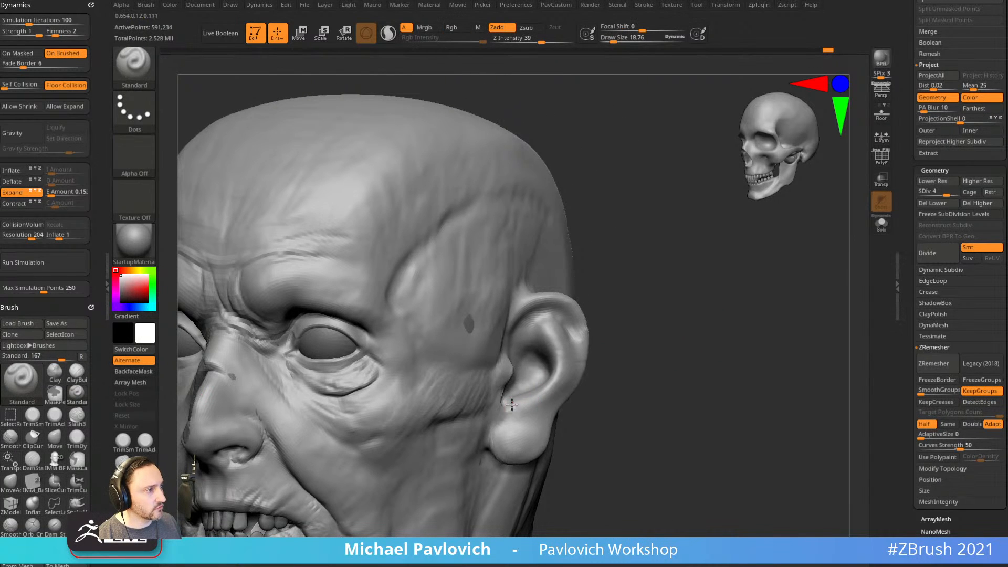
alt+drag(625, 332, 571, 367)
Sculpt the ear's upper inner rim with the Standard brush at size about 22.
key(b)
key(c)
key(b)
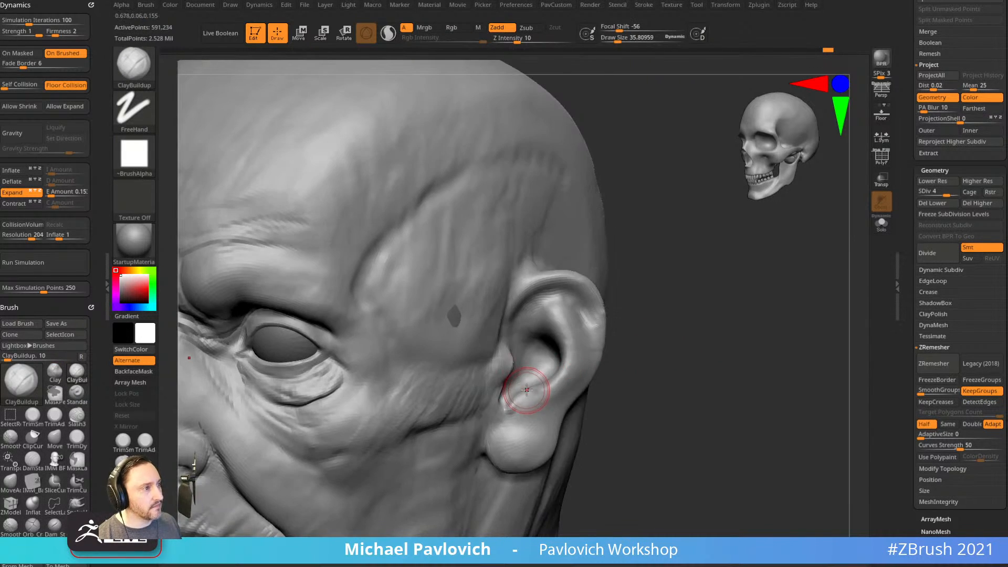
drag(642, 346, 552, 338)
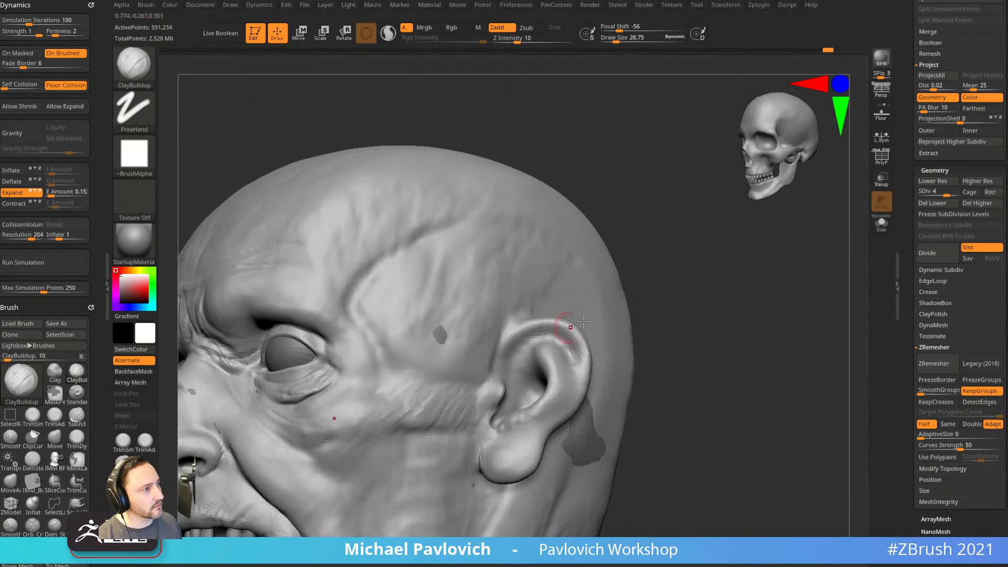
mouse_move(612, 320)
mouse_down()
mouse_move(640, 328)
mouse_move(526, 377)
mouse_up()
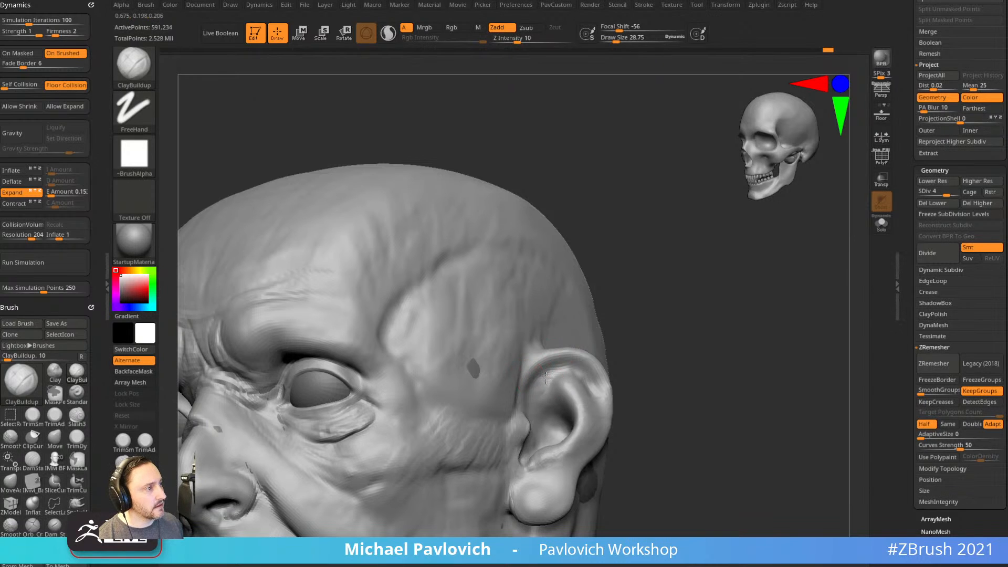
mouse_move(621, 341)
mouse_down()
mouse_move(632, 360)
mouse_move(530, 385)
mouse_up()
key(b)
key(s)
key(t)
key(s)
drag(689, 341, 591, 306)
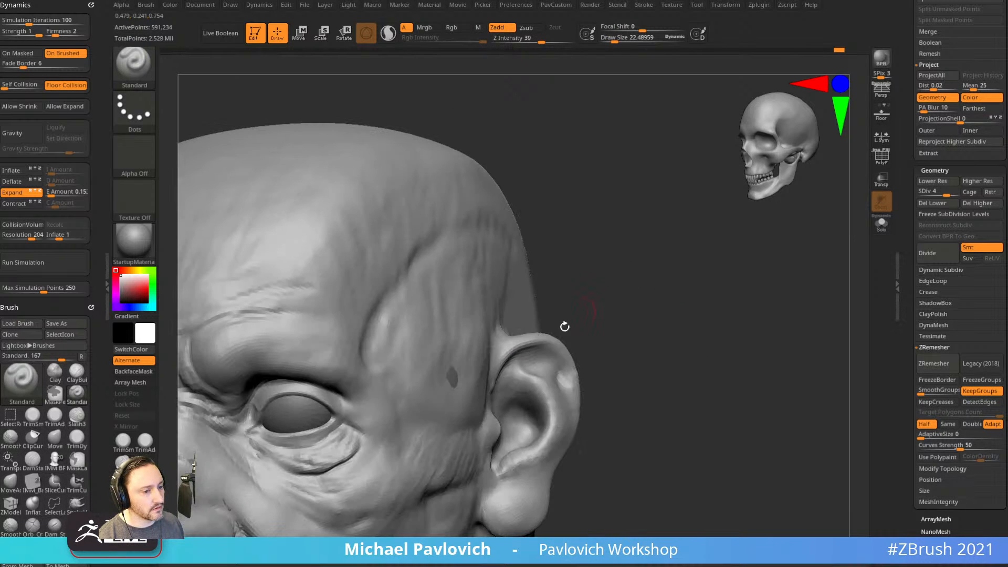
drag(503, 359, 537, 345)
Deepen the ear's inner rim and carve a short groove inside it with DamStandard.
mouse_move(595, 379)
mouse_down()
mouse_move(626, 322)
mouse_move(574, 304)
mouse_up()
key(b)
key(d)
key(s)
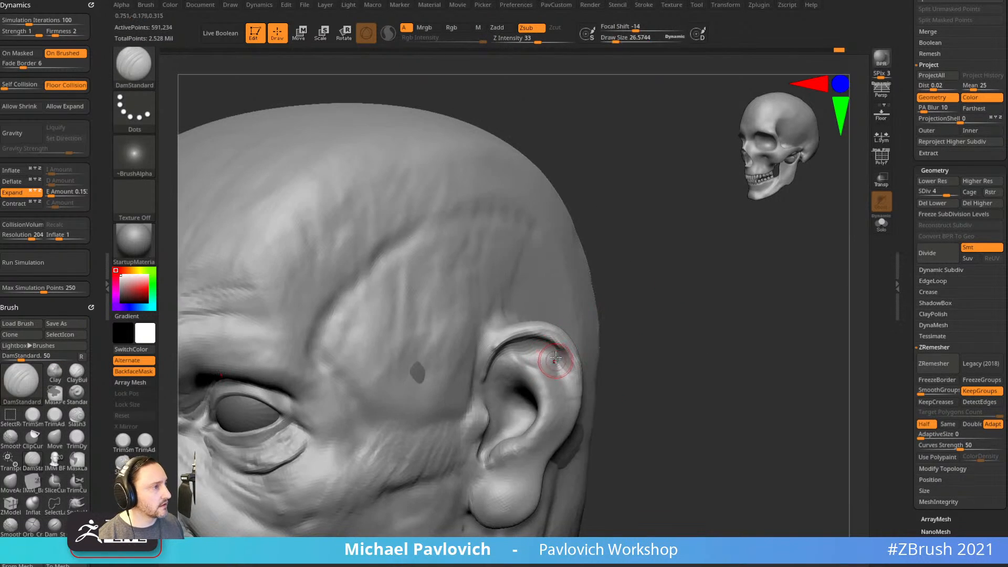
mouse_move(601, 377)
mouse_down()
mouse_move(577, 347)
mouse_move(554, 340)
mouse_move(562, 362)
mouse_move(532, 405)
mouse_up()
mouse_move(681, 330)
mouse_down()
mouse_move(688, 314)
mouse_move(603, 313)
mouse_up()
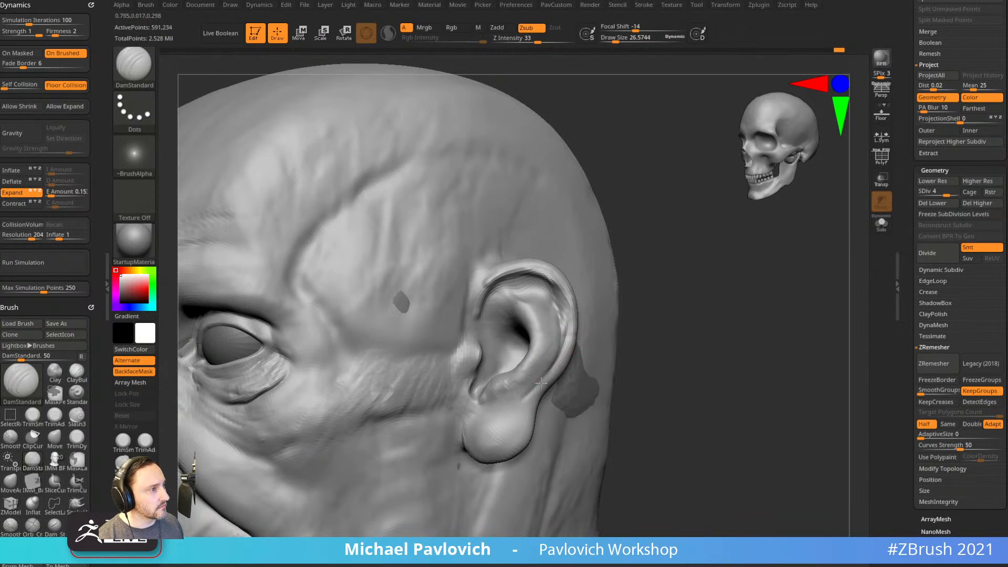
mouse_move(639, 354)
mouse_down()
mouse_move(634, 345)
mouse_move(653, 344)
mouse_move(641, 342)
mouse_move(644, 357)
mouse_move(603, 354)
mouse_up()
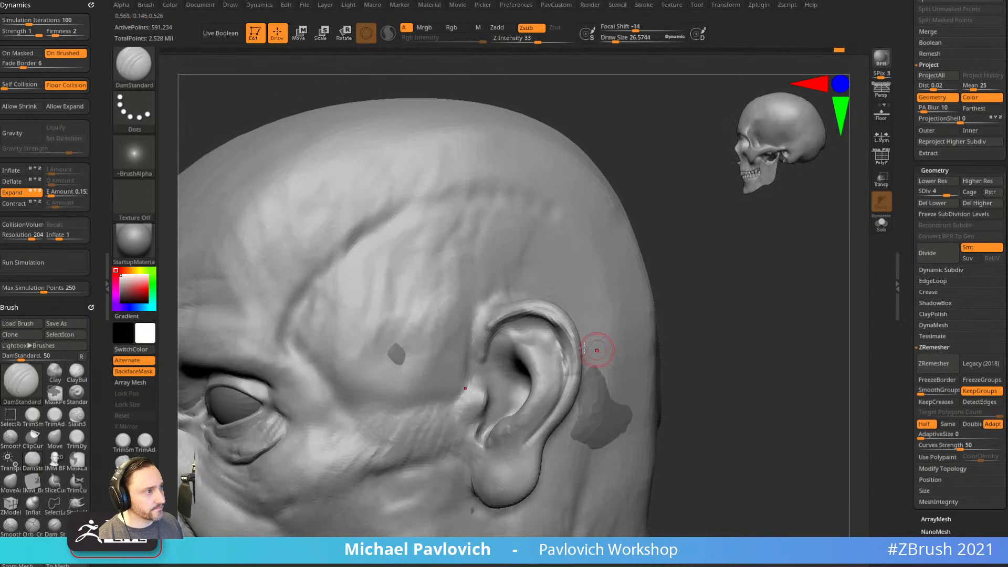
drag(543, 365, 533, 343)
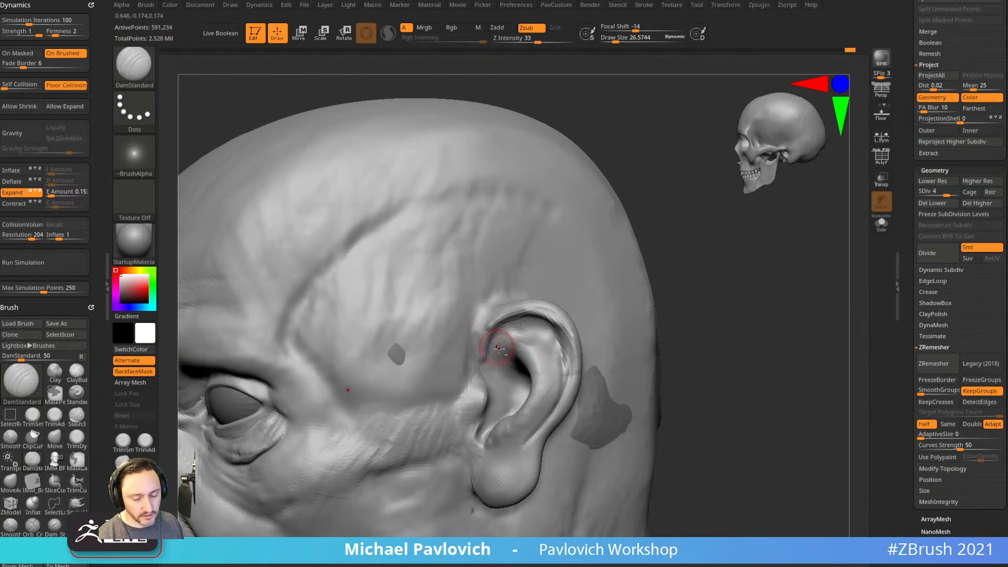
Carve a small detail inside the ear with the Standard brush.
key(b)
key(c)
key(b)
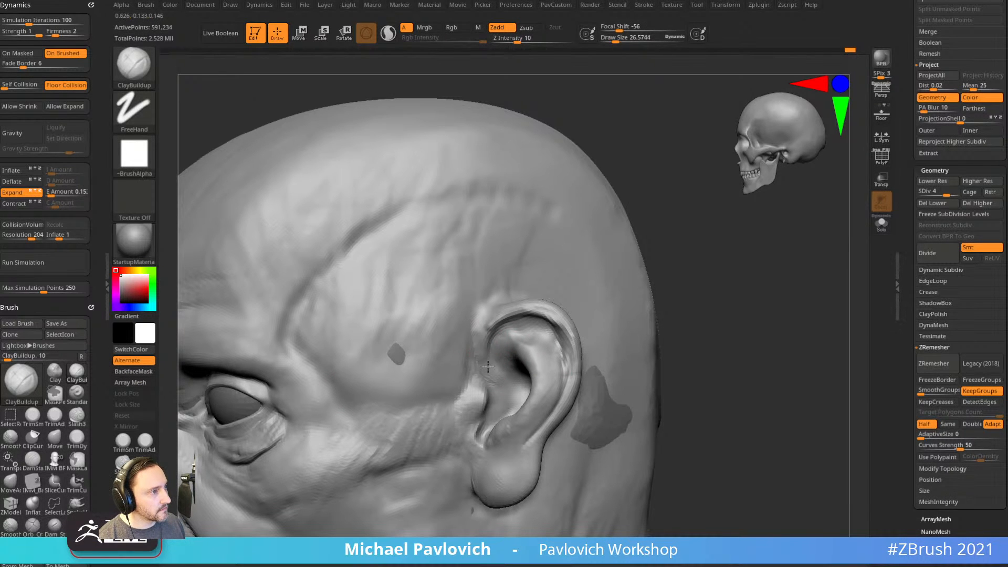
mouse_move(688, 258)
mouse_down()
mouse_move(695, 297)
mouse_move(683, 326)
mouse_up()
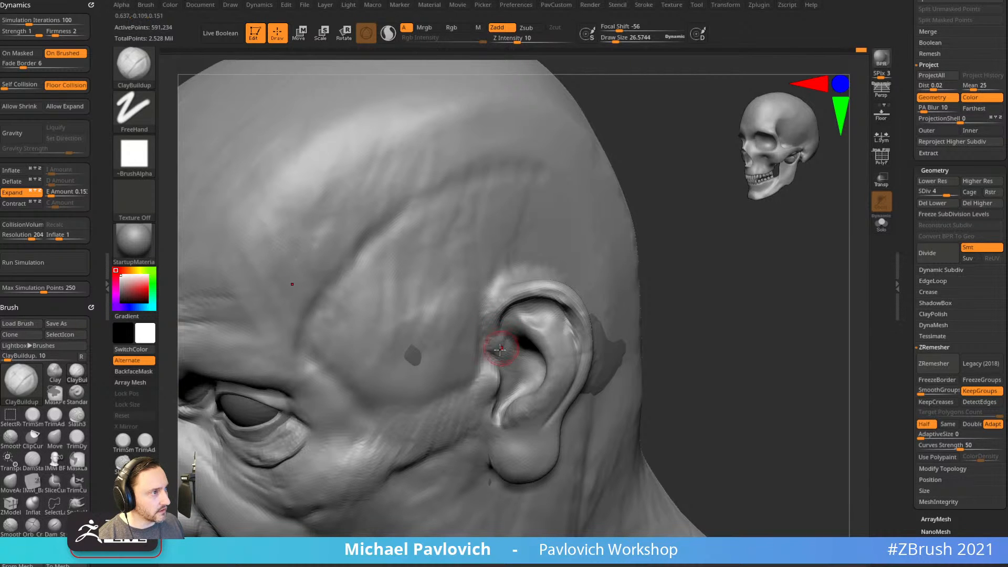
mouse_move(683, 263)
mouse_down()
mouse_move(731, 257)
mouse_move(720, 277)
mouse_move(668, 283)
mouse_move(670, 315)
mouse_up()
key(b)
key(s)
key(t)
alt+drag(518, 394, 513, 390)
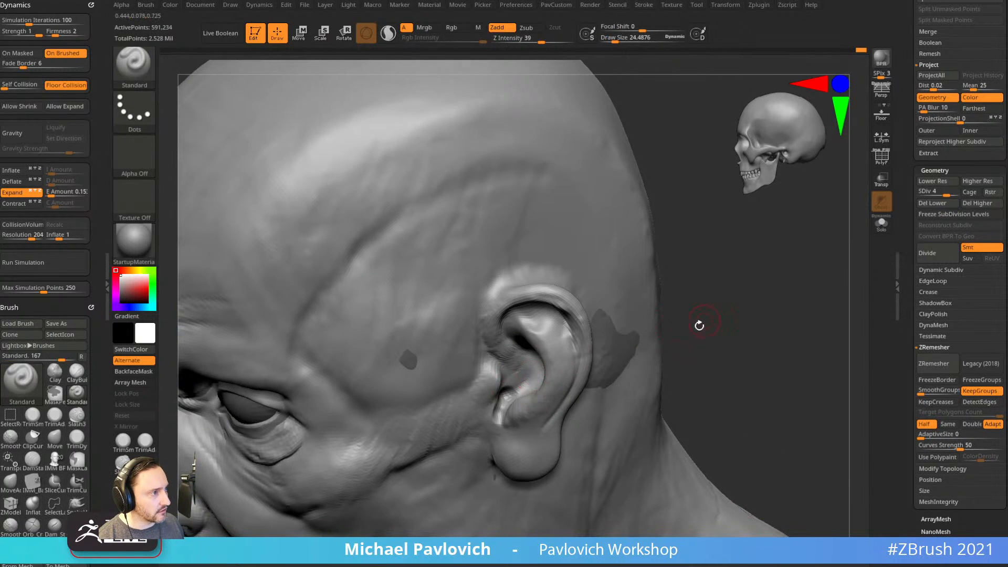
drag(704, 320, 678, 327)
mouse_move(777, 278)
mouse_down()
mouse_move(754, 342)
mouse_move(712, 308)
mouse_move(722, 319)
mouse_up()
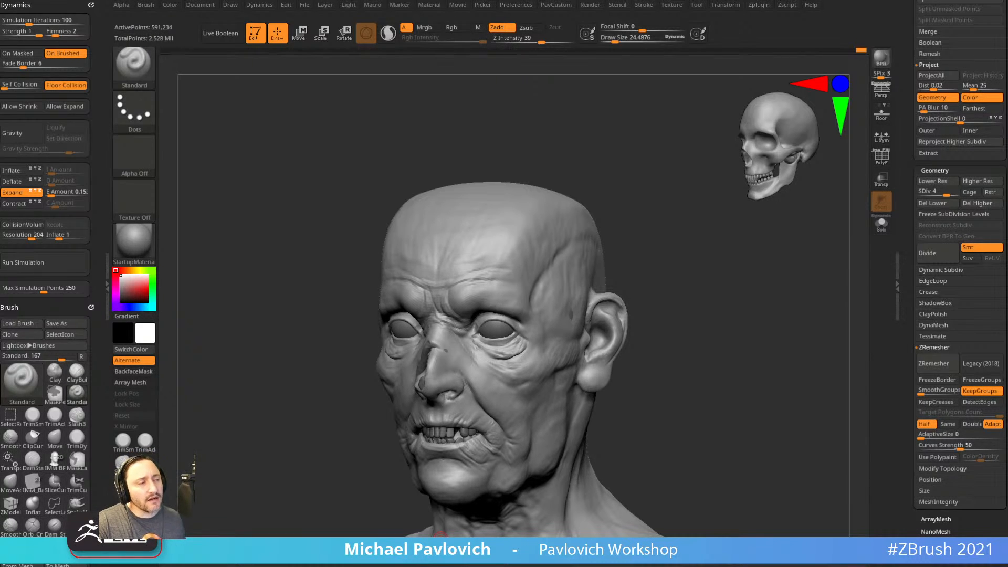
Set the brush size to about 41 and frame the face larger on the left.
mouse_move(783, 282)
mouse_down()
mouse_move(731, 320)
mouse_move(772, 333)
mouse_move(711, 357)
mouse_up()
key(s)
drag(615, 345, 632, 345)
drag(689, 307, 697, 290)
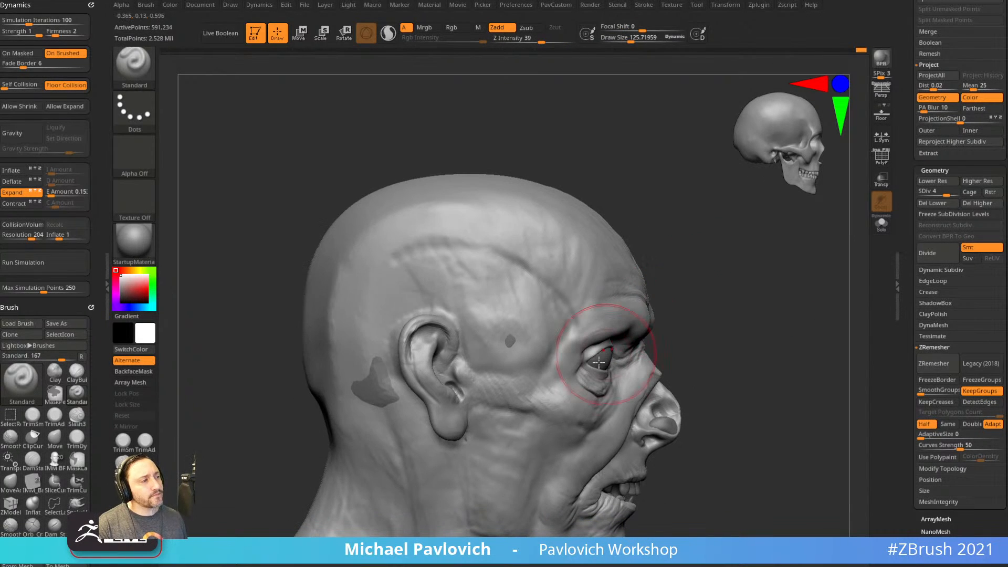
key(s)
drag(589, 369, 575, 369)
key(b)
key(m)
key(v)
mouse_move(693, 311)
mouse_down()
mouse_move(638, 327)
mouse_move(627, 319)
mouse_up()
mouse_move(819, 237)
shift+mouse_down()
mouse_move(837, 222)
mouse_move(675, 250)
mouse_move(690, 283)
mouse_move(711, 275)
mouse_move(590, 367)
shift+mouse_up()
Build faint ClayBuildup form on the cheek beside the outer eye corner and the temple.
key(b)
key(c)
key(b)
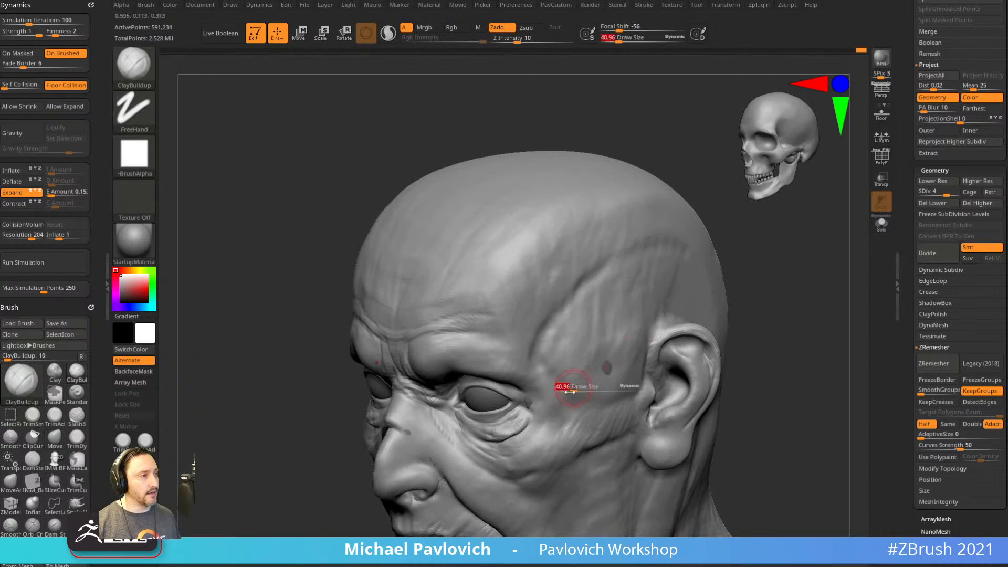
drag(549, 400, 557, 403)
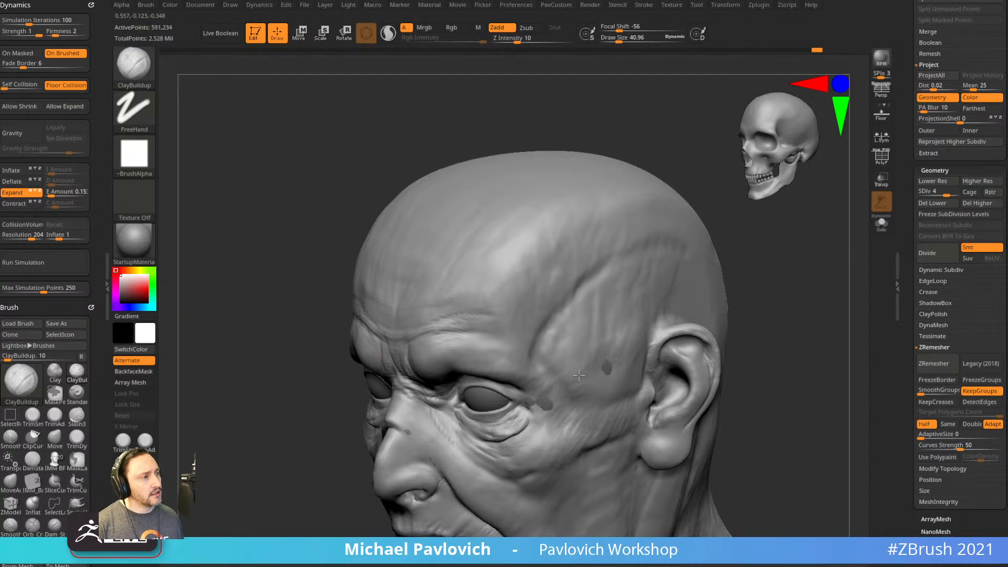
right_drag(582, 409, 572, 374)
mouse_move(566, 362)
mouse_down()
mouse_move(539, 366)
mouse_move(563, 370)
mouse_up()
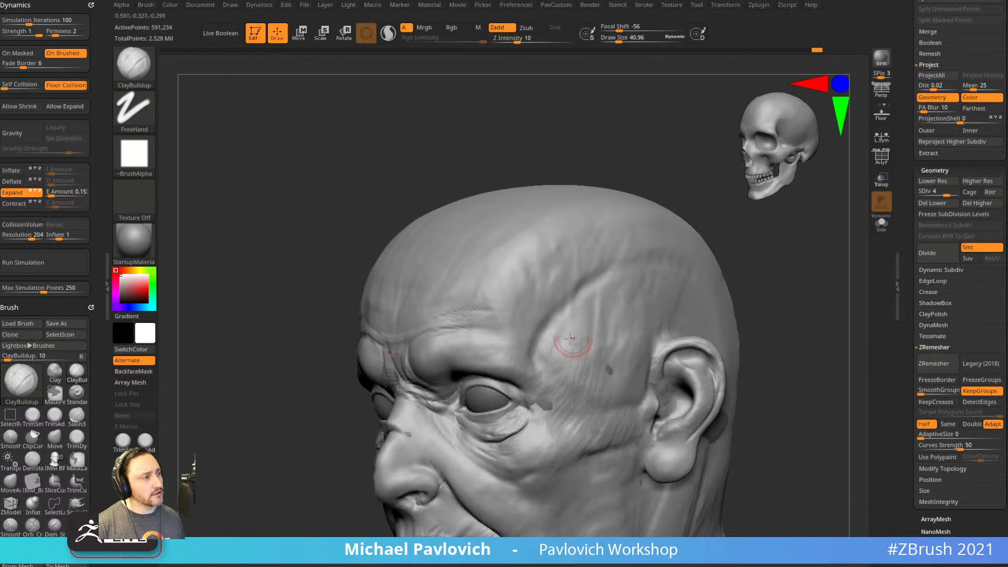
right_drag(599, 400, 769, 280)
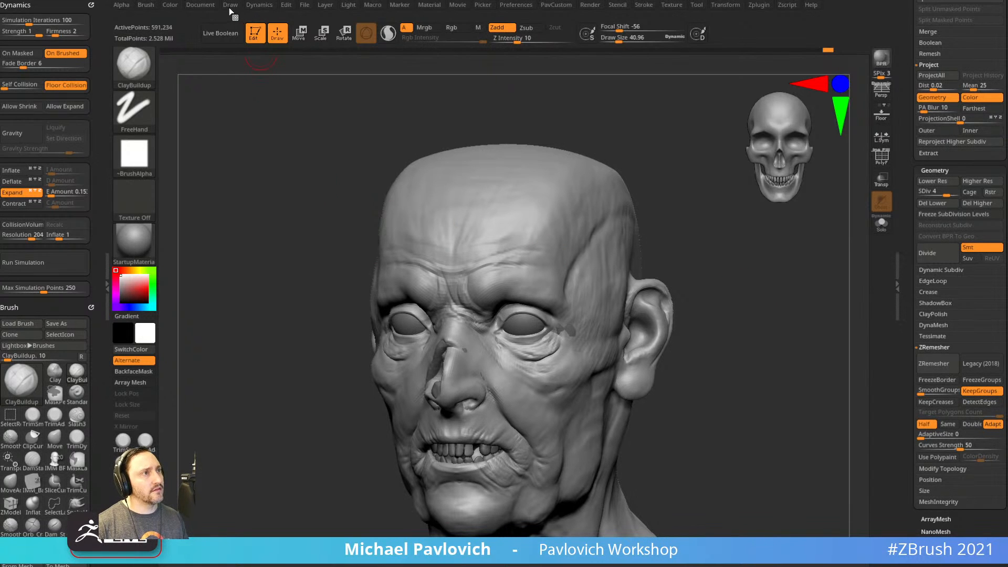
right_drag(714, 299, 674, 226)
Drop to subdivision level 3 and build clay over the skull with a 112 brush.
key(shift+d)
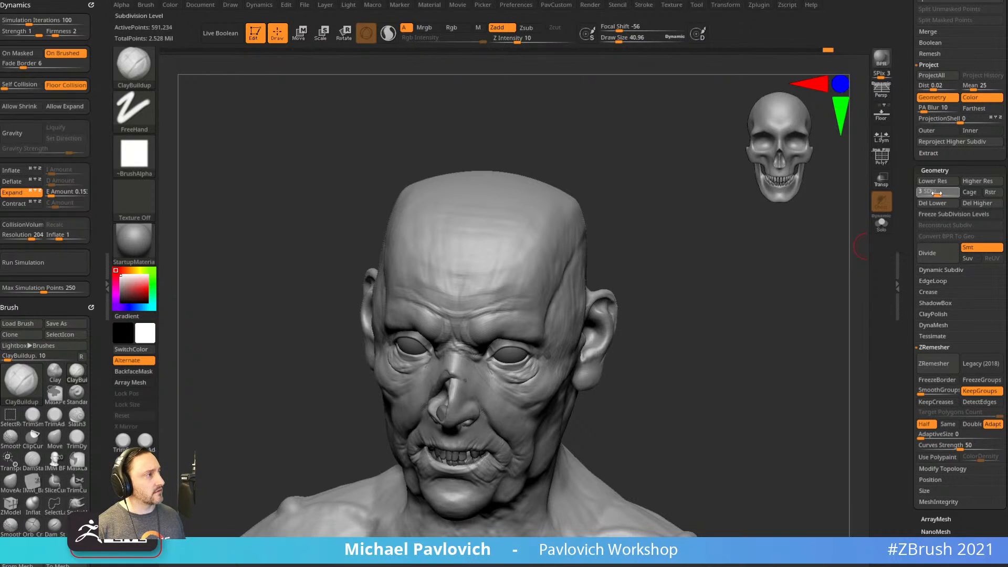
right_drag(701, 255, 597, 250)
key(bracketright)
key(bracketright)
key(bracketright)
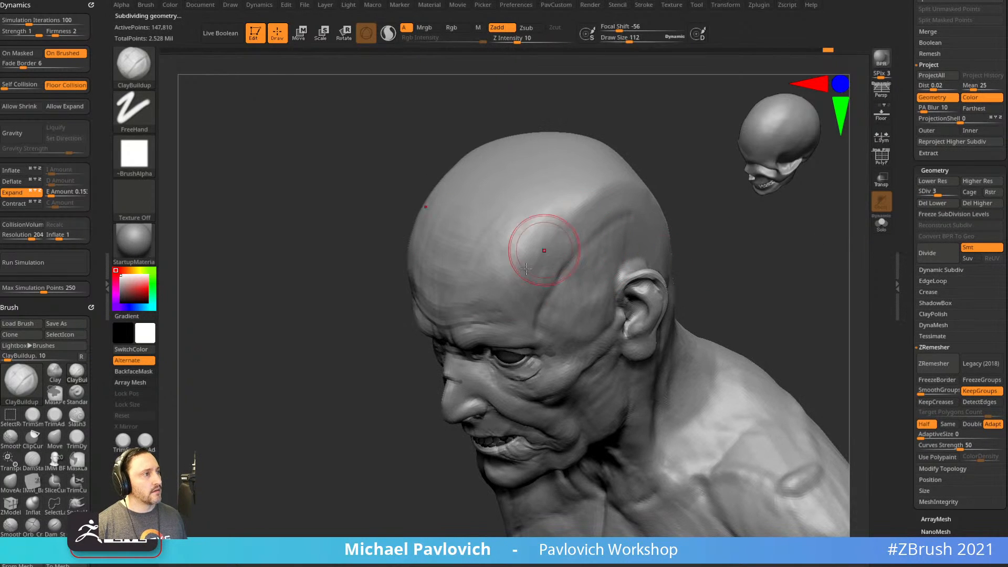
mouse_move(613, 183)
mouse_down()
mouse_move(593, 187)
mouse_move(509, 283)
mouse_move(568, 221)
mouse_up()
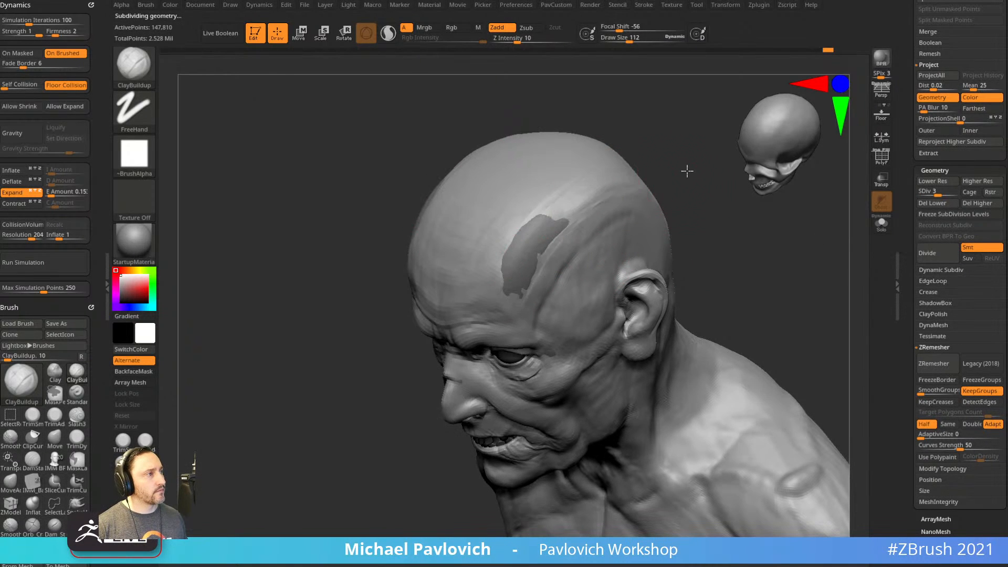
right_drag(657, 182, 668, 153)
Make subtool PM3D_Sphere3D_10 active and switch to the Move brush.
alt+click(551, 203)
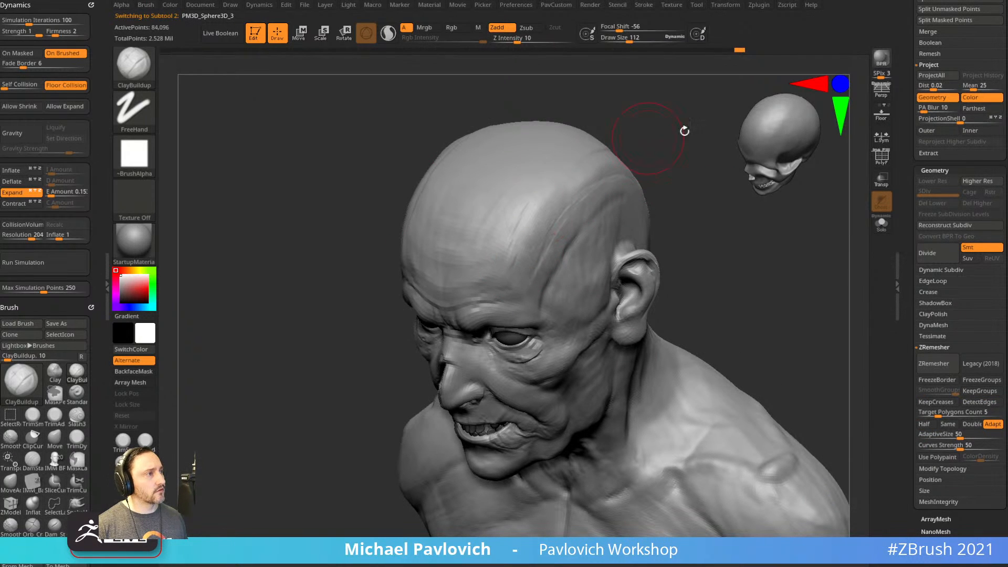
drag(907, 131, 913, 294)
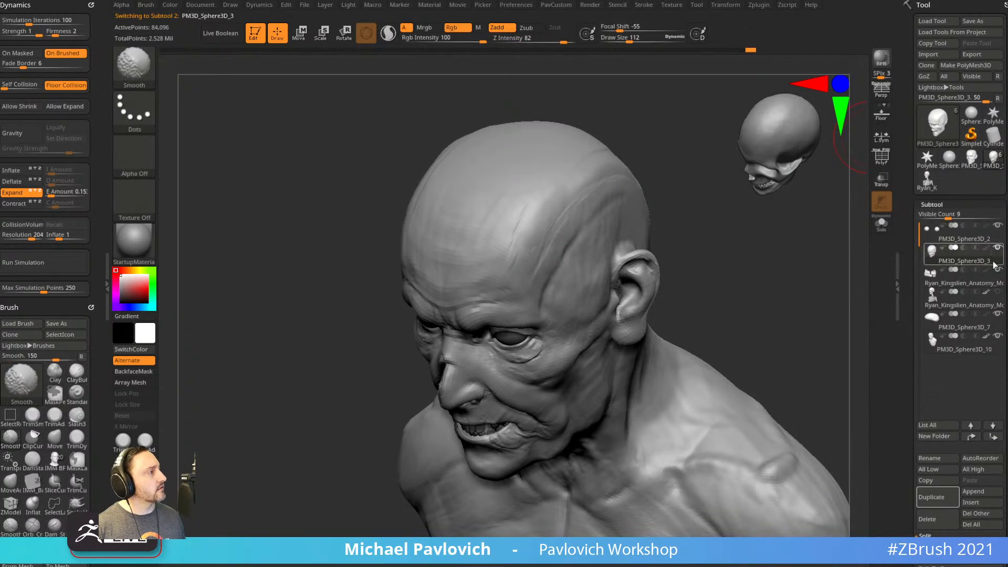
right_drag(777, 270, 528, 262)
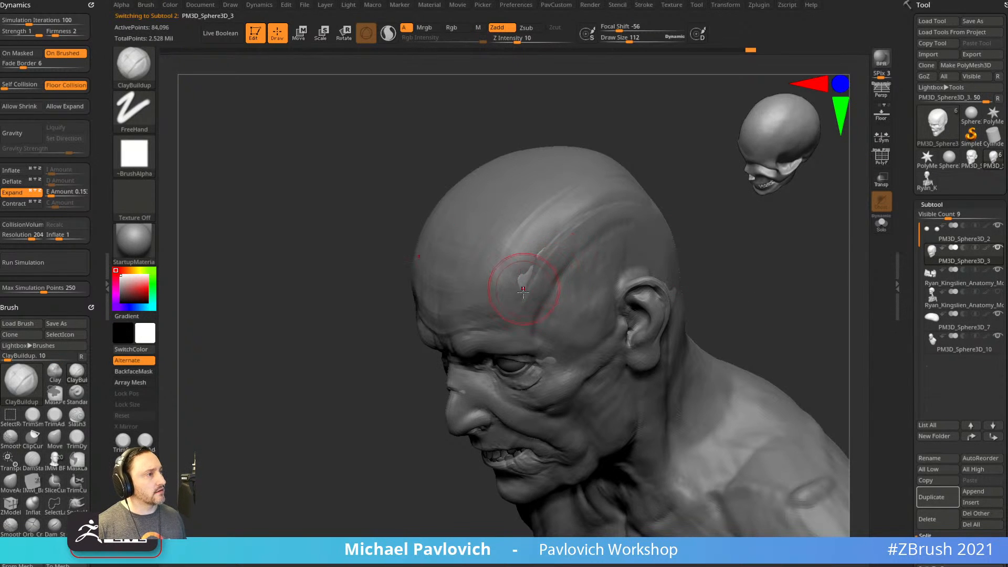
alt+click(511, 247)
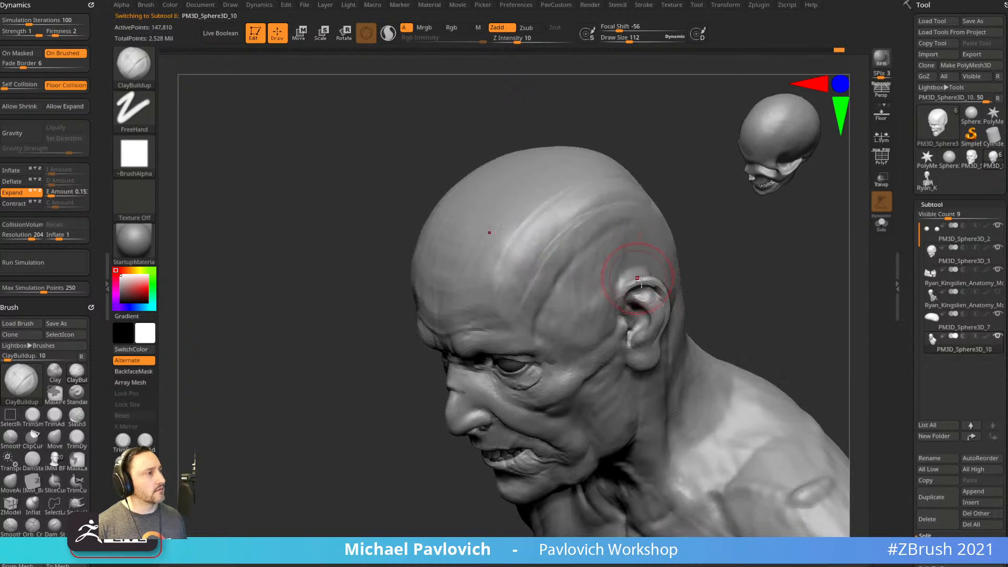
mouse_move(551, 211)
right_down()
mouse_move(648, 235)
mouse_move(577, 189)
mouse_move(651, 231)
right_up()
key(b)
key(m)
key(v)
Drag the cranium's upper corner into a new shape with a slightly smaller Move brush.
right_drag(446, 210, 391, 166)
drag(380, 215, 371, 208)
right_drag(371, 208, 392, 200)
key(s)
drag(392, 200, 388, 201)
drag(365, 212, 374, 212)
right_drag(405, 191, 624, 177)
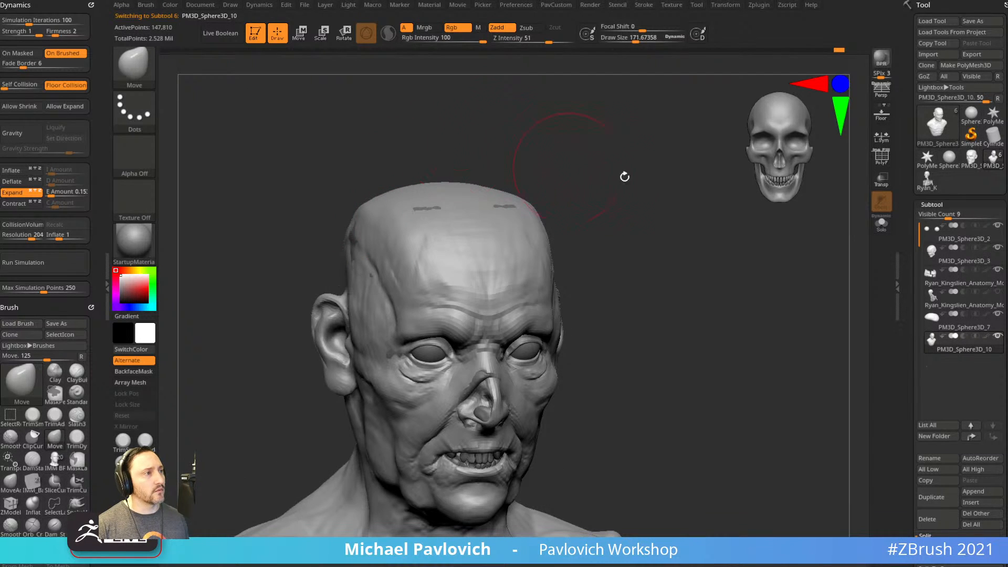
Solo the head and turn it to inspect the left side, ear, back and front.
click(882, 223)
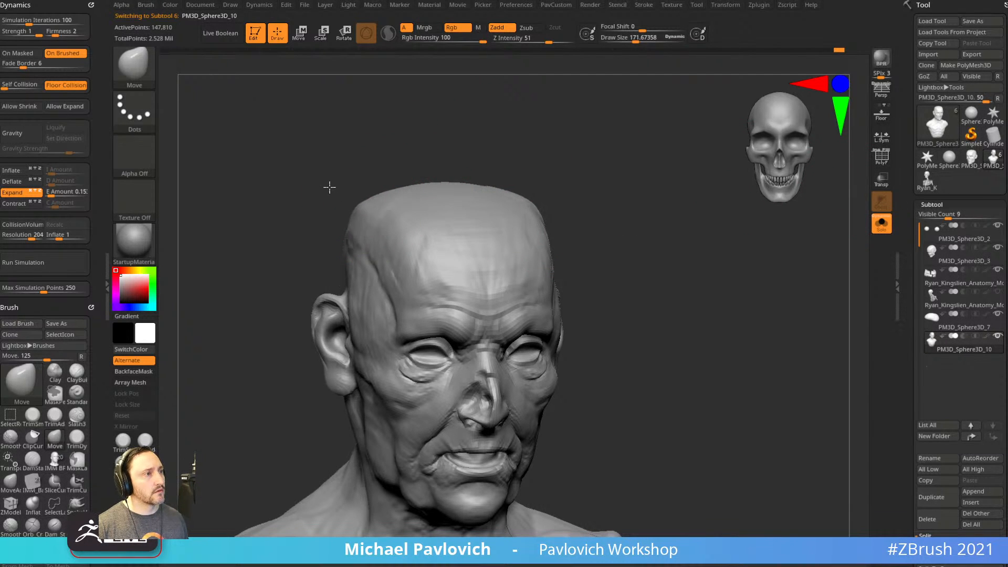
scroll(901, 185, down, 10)
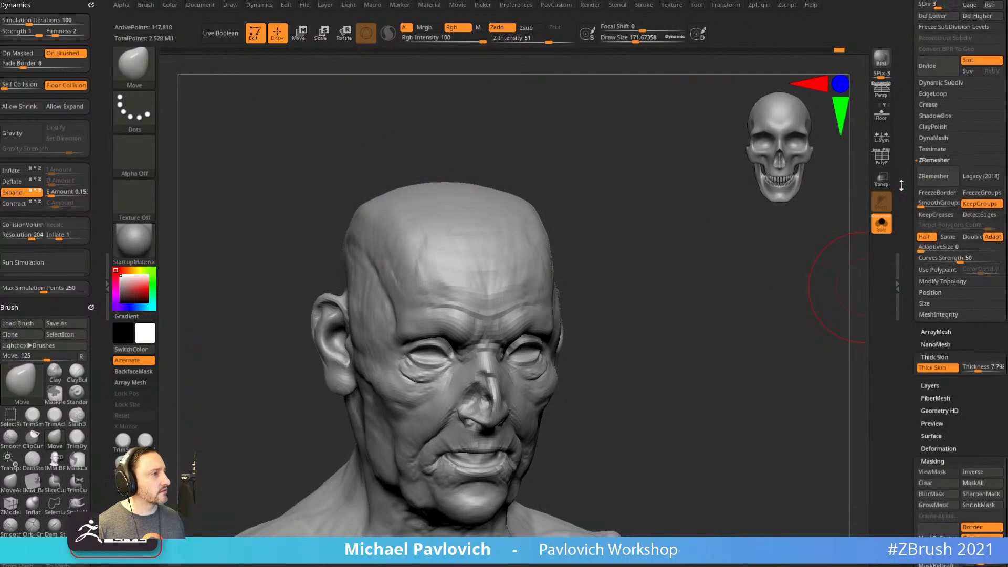
scroll(902, 185, down, 4)
right_drag(677, 238, 709, 272)
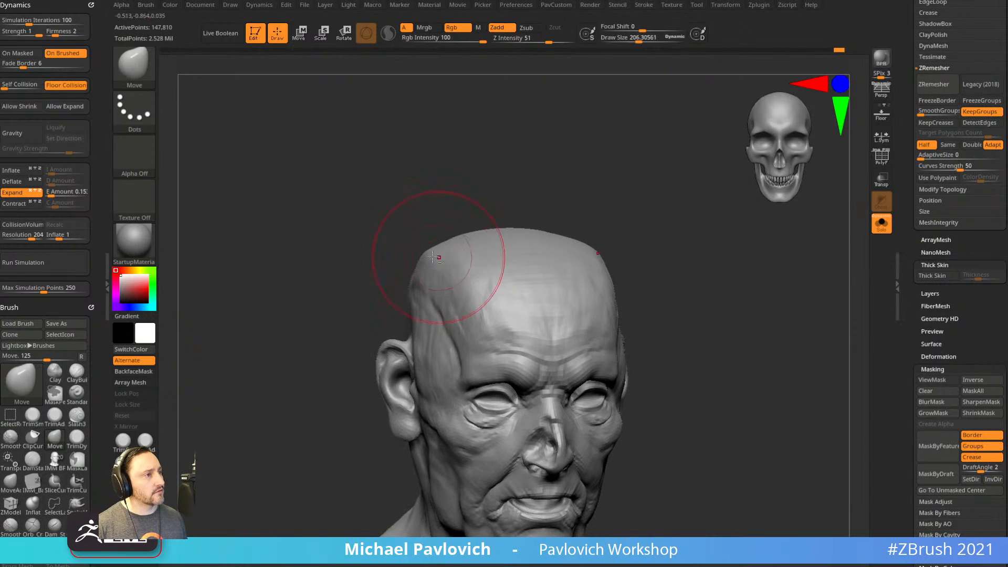
right_drag(400, 243, 413, 278)
mouse_move(505, 216)
right_down()
mouse_move(451, 237)
mouse_move(444, 271)
mouse_move(561, 187)
mouse_move(439, 266)
right_up()
key(s)
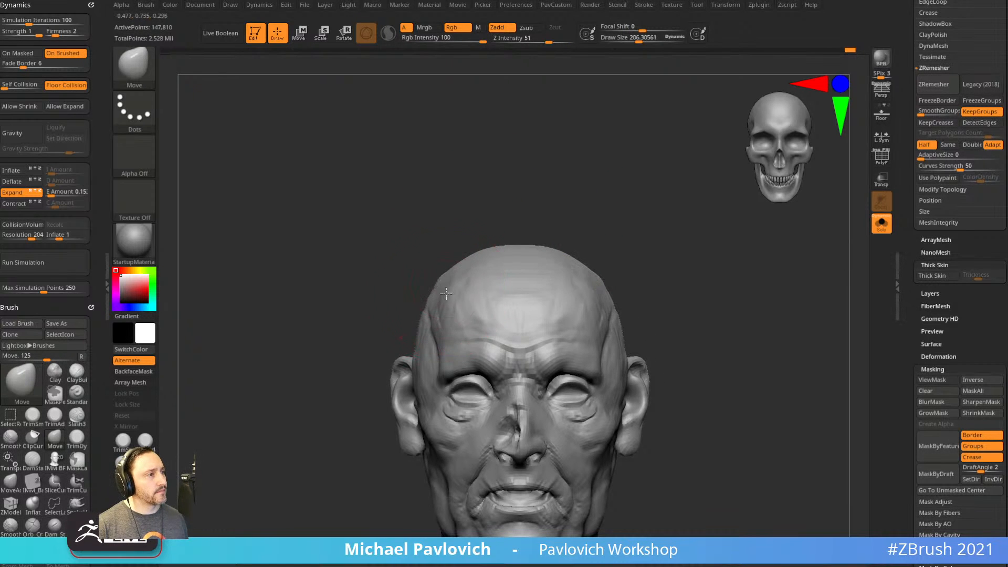
mouse_move(525, 243)
shift+right_down()
mouse_move(560, 194)
mouse_move(577, 198)
mouse_move(552, 219)
shift+right_up()
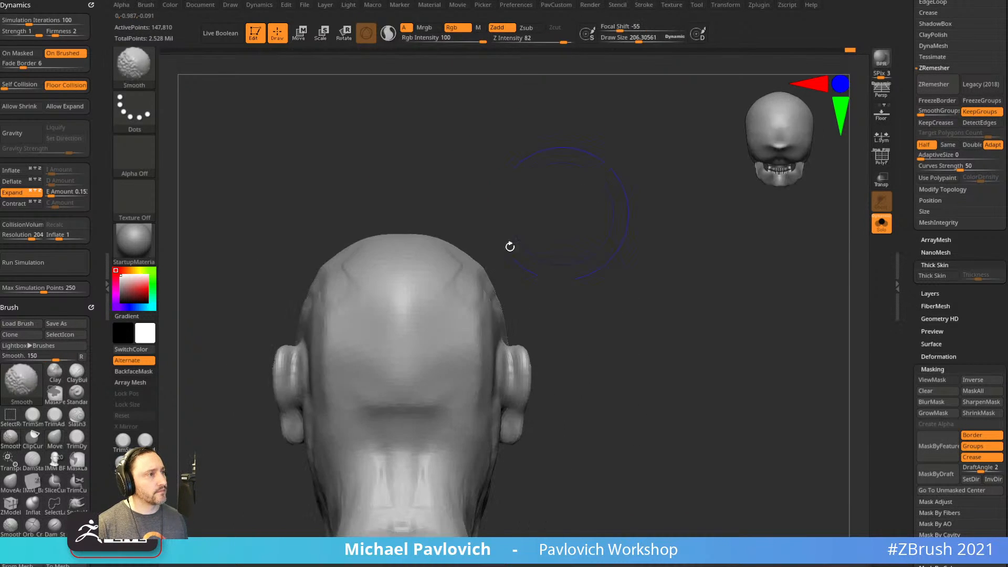
mouse_move(461, 315)
right_down()
mouse_move(545, 213)
mouse_move(505, 189)
right_up()
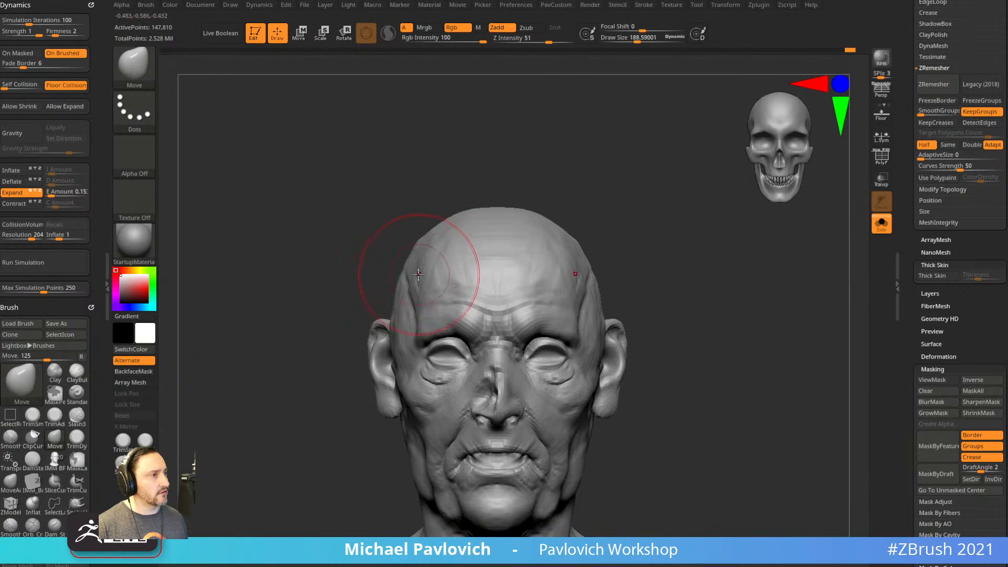
alt+right_drag(669, 255, 664, 213)
Shrink the brush, switch to the Standard brush, and turn Solo off.
key(s)
drag(663, 216, 644, 217)
alt+right_drag(691, 307, 682, 240)
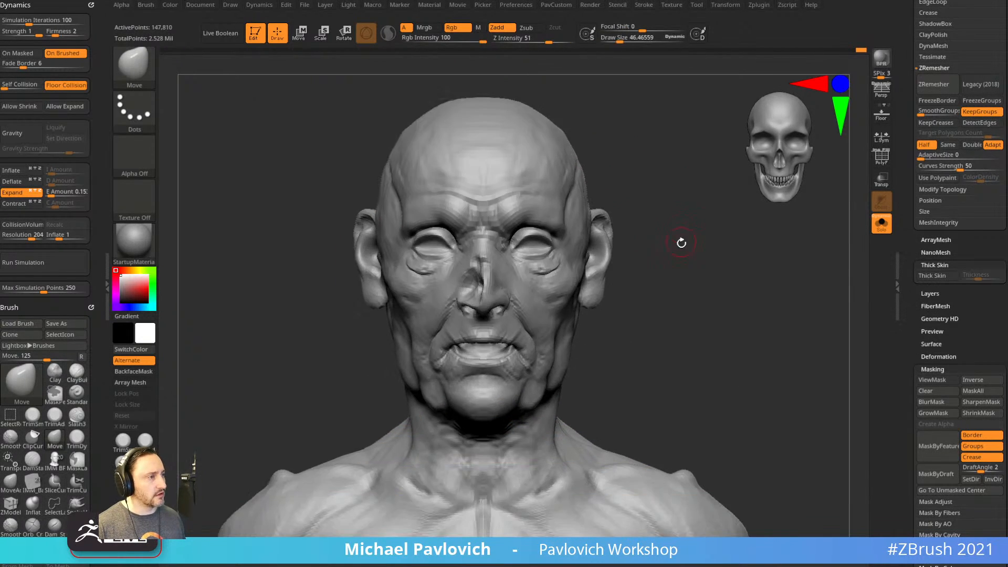
key(s)
drag(701, 244, 677, 245)
key(b)
key(s)
key(t)
click(900, 154)
right_drag(841, 220, 804, 306)
click(878, 231)
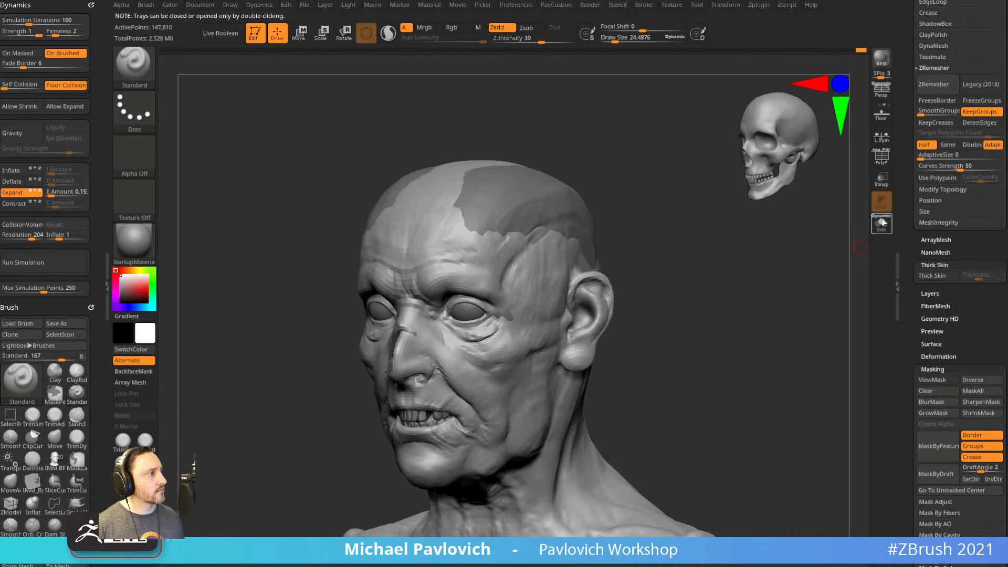
Show all parts of the bust again and make subtool PM3D_Sphere3D_3 active.
click(881, 222)
click(882, 222)
alt+click(598, 228)
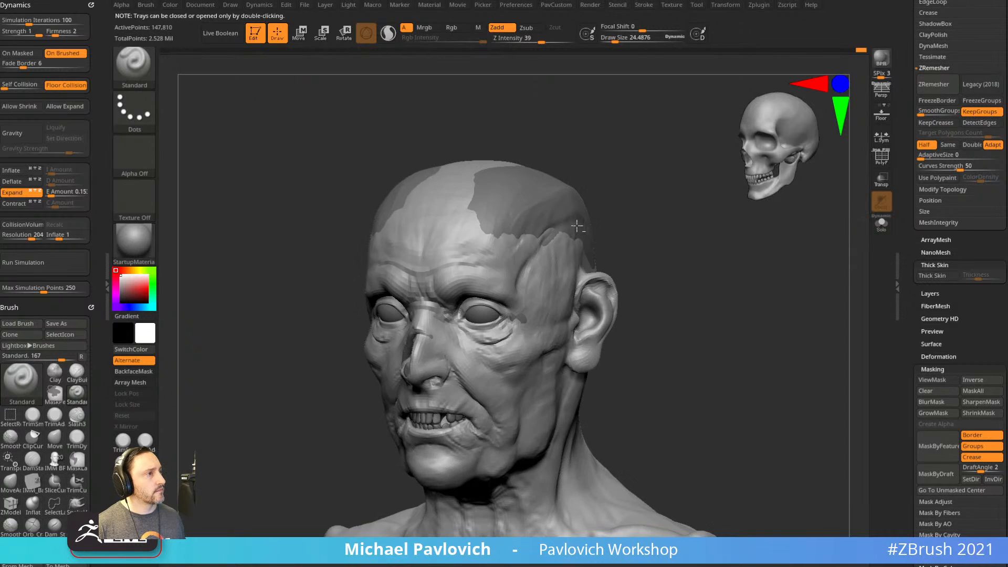
mouse_move(601, 191)
shift+mouse_down()
mouse_move(598, 206)
mouse_move(557, 200)
mouse_move(518, 224)
shift+mouse_up()
With the Move brush, push the scalp patches and the area behind the ear beneath the head surface.
key(b)
key(m)
key(v)
mouse_move(626, 178)
shift+mouse_down()
mouse_move(665, 159)
mouse_move(709, 160)
shift+mouse_up()
drag(659, 198, 648, 201)
drag(669, 159, 583, 149)
key(s)
drag(661, 314, 658, 312)
shift+drag(728, 301, 683, 328)
Return to the Standard brush, select PM3D_Sphere3D_10 and set Geometry SDiv to 4.
key(b)
key(s)
key(t)
key(s)
click(705, 322)
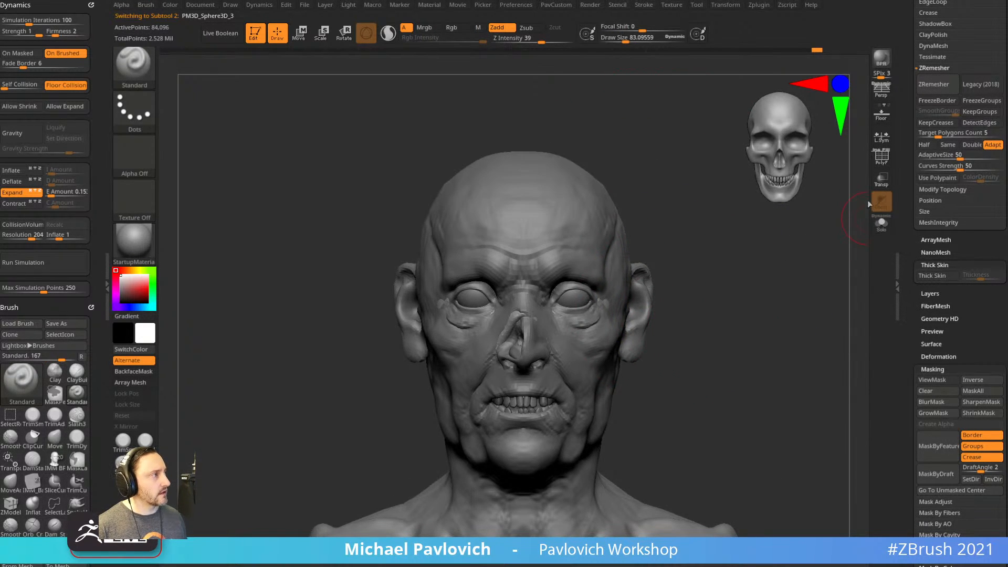
alt+click(641, 305)
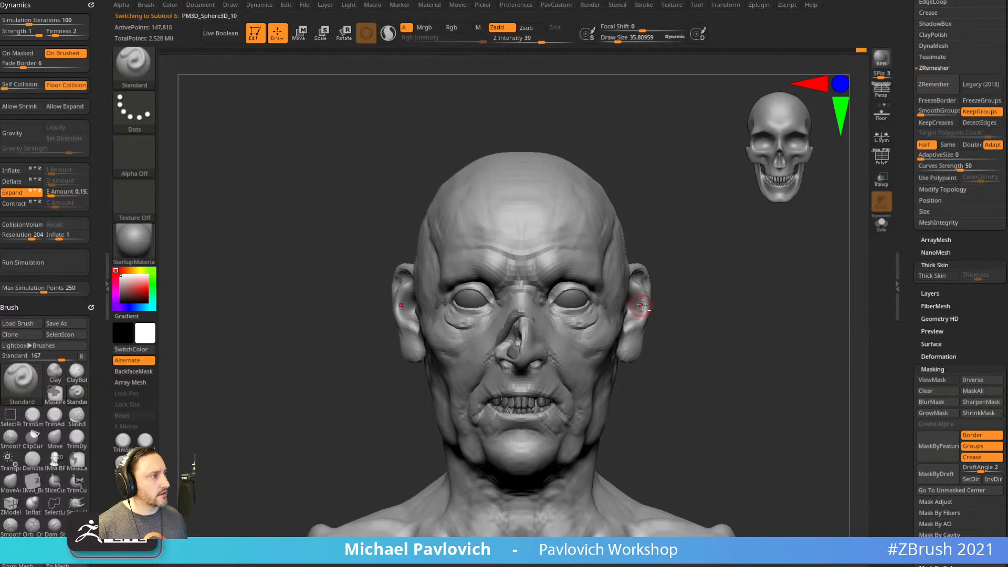
drag(910, 224, 916, 295)
click(947, 264)
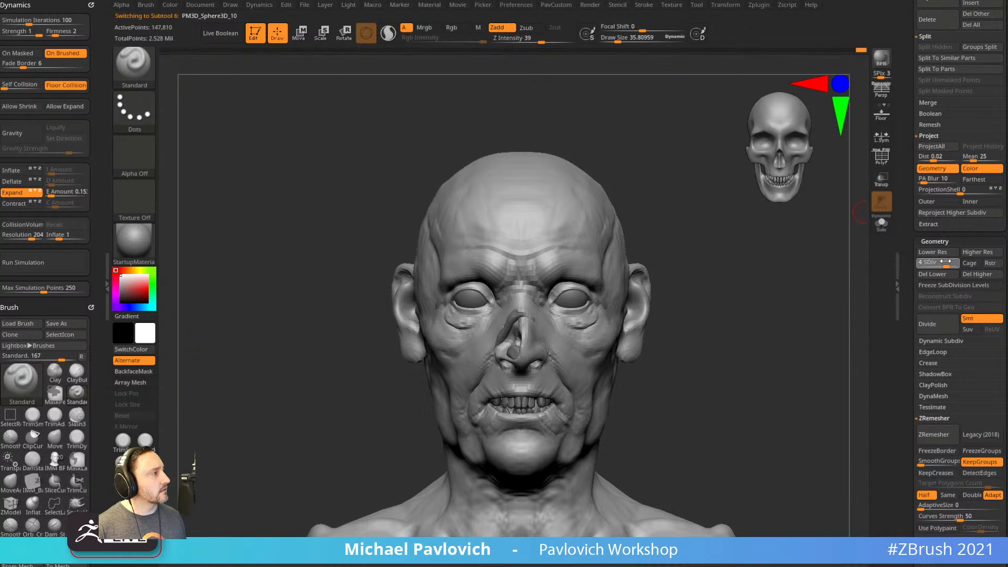
alt+drag(745, 310, 725, 299)
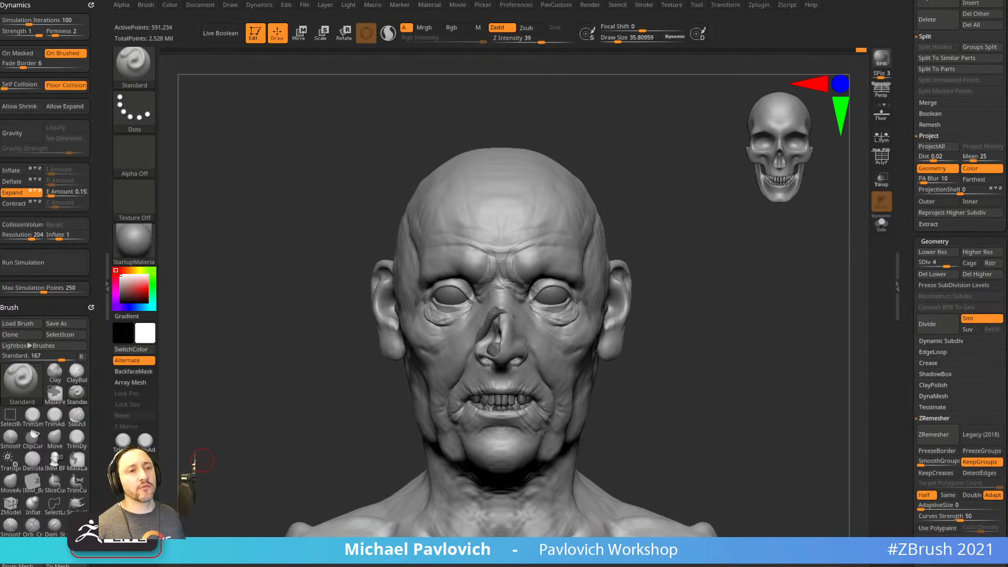
Build up clay on the left temple with the ClayBuildup brush.
mouse_move(745, 286)
mouse_down()
mouse_move(691, 306)
mouse_move(715, 286)
mouse_move(725, 293)
mouse_move(688, 292)
mouse_up()
key(b)
key(c)
Carve short DamStandard creases out from the eye corner and one under the eye.
key(b)
key(s)
drag(514, 290, 505, 289)
drag(692, 222, 731, 234)
drag(703, 294, 719, 273)
drag(531, 295, 542, 340)
drag(694, 249, 679, 253)
mouse_move(546, 323)
mouse_down()
mouse_move(529, 331)
mouse_move(537, 347)
mouse_up()
shift+drag(757, 253, 758, 305)
Resize the ClayBuildup brush to about 33 and add more clay to the temple.
key(s)
drag(550, 362, 535, 364)
drag(662, 327, 630, 328)
key(s)
drag(540, 364, 535, 363)
mouse_move(724, 212)
alt+mouse_down()
mouse_move(740, 252)
mouse_move(701, 250)
alt+mouse_up()
drag(569, 377, 542, 384)
alt+drag(782, 277, 761, 241)
key(b)
key(d)
key(s)
drag(474, 398, 506, 416)
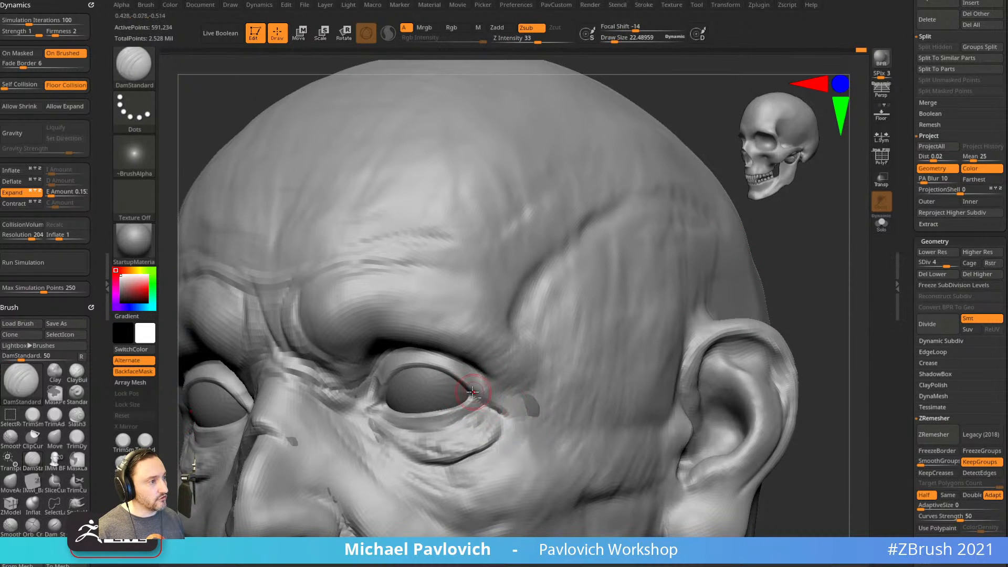
drag(804, 288, 551, 356)
drag(728, 267, 583, 336)
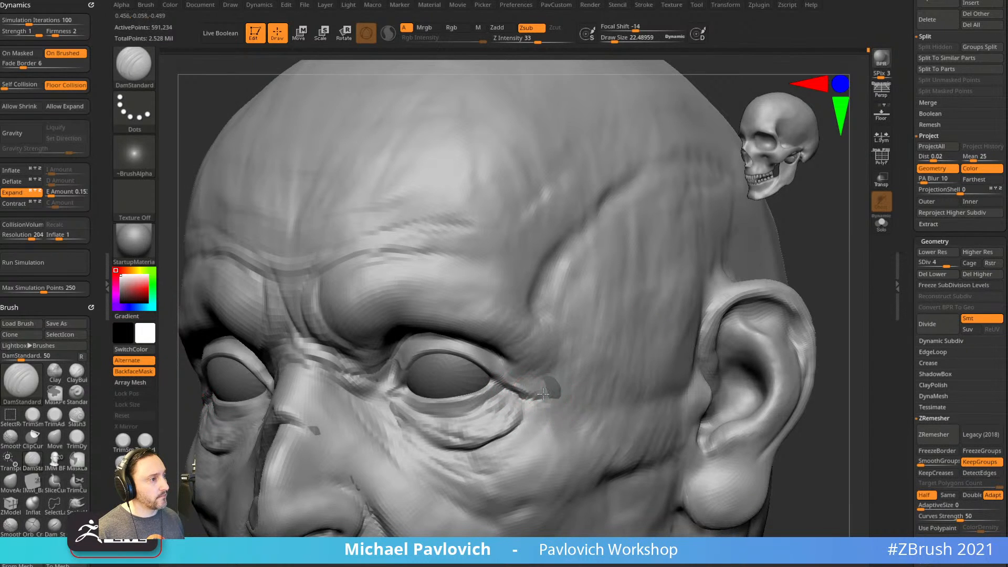
mouse_move(828, 270)
mouse_down()
mouse_move(783, 270)
mouse_move(822, 281)
mouse_move(589, 292)
mouse_up()
key(shift)
mouse_move(750, 241)
mouse_down()
mouse_move(786, 248)
mouse_move(467, 384)
mouse_up()
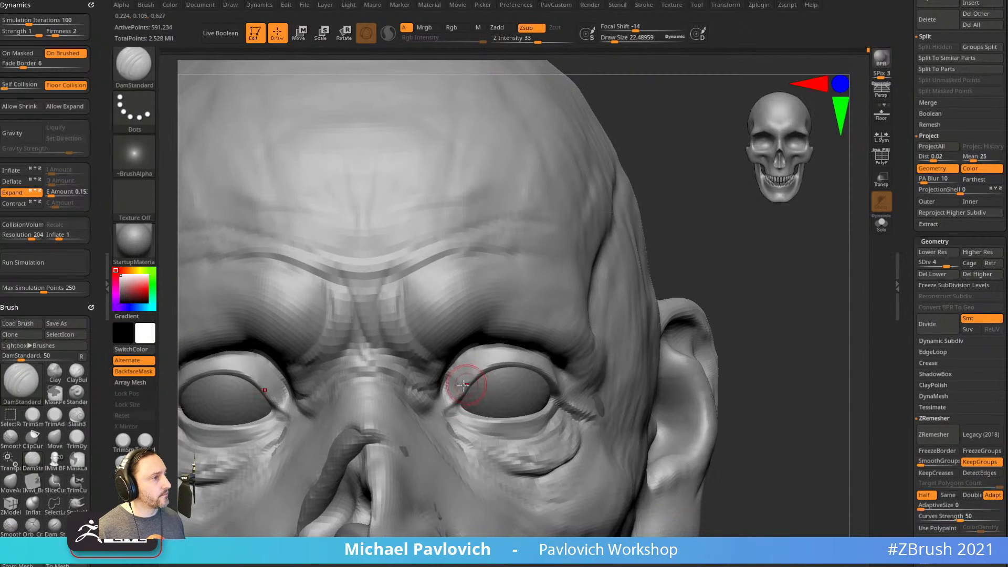
drag(715, 290, 593, 331)
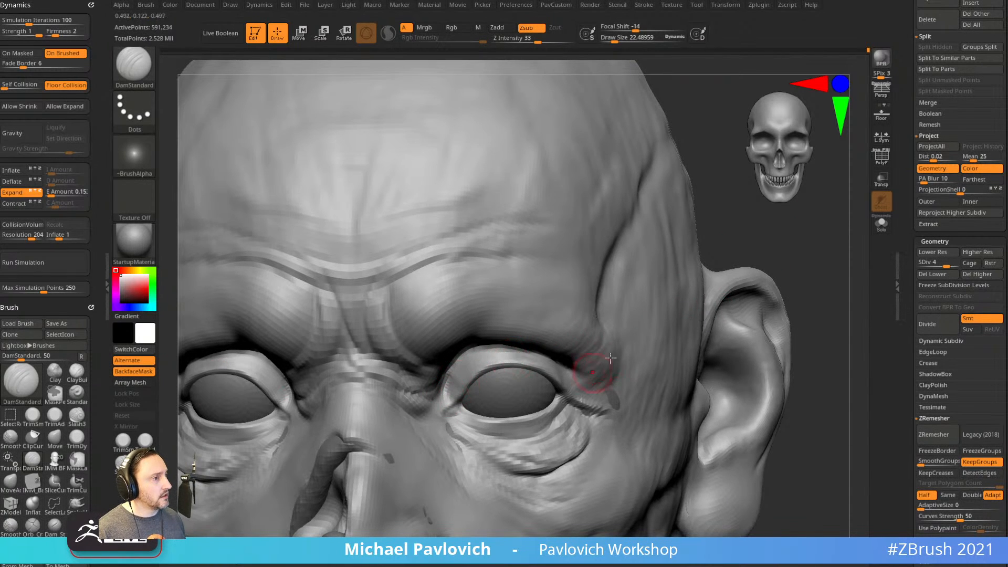
drag(814, 257, 743, 286)
drag(842, 462, 861, 410)
key([)
drag(455, 433, 486, 441)
Carve crow's-feet lines from the outer eye corner toward the cheek and deepen them.
drag(830, 278, 777, 296)
key(s)
drag(465, 379, 444, 375)
key(s)
drag(819, 236, 709, 252)
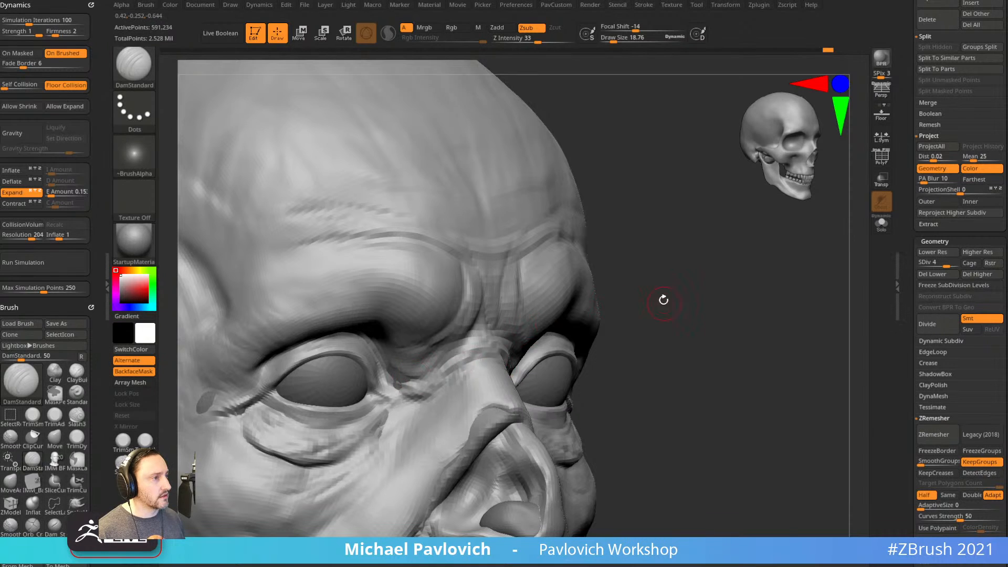
drag(664, 301, 541, 273)
alt+drag(845, 258, 772, 331)
drag(535, 374, 592, 395)
mouse_move(525, 414)
mouse_down()
mouse_move(590, 443)
mouse_move(610, 421)
mouse_up()
drag(542, 399, 577, 412)
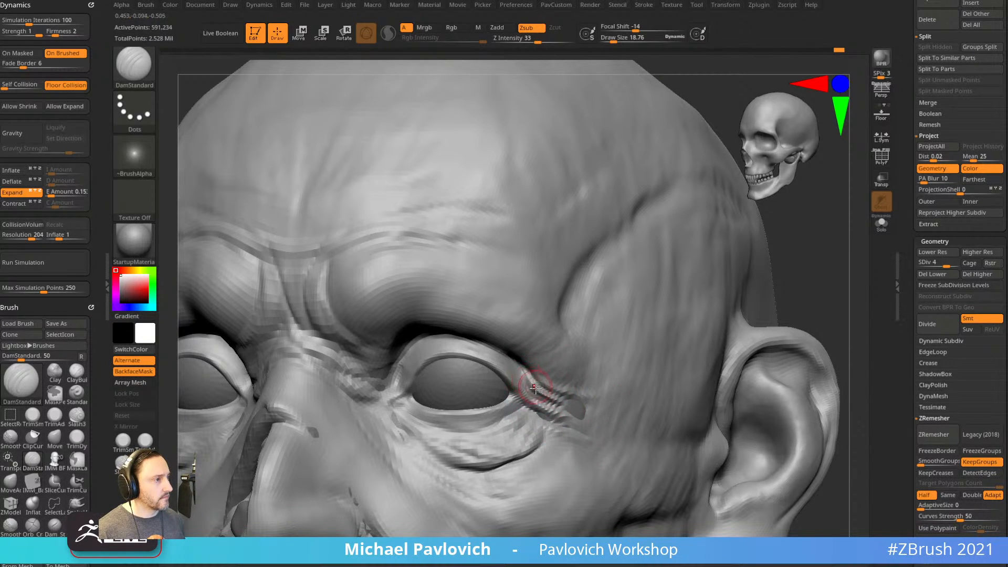
Soften the outer eye-corner creases, undoing the too-strong pass and lowering strength to 38.
key(b)
key(i)
key(n)
mouse_move(819, 299)
alt+mouse_down()
mouse_move(830, 272)
mouse_move(857, 269)
alt+mouse_up()
key(s)
drag(552, 395, 555, 394)
mouse_move(772, 336)
mouse_down()
mouse_move(788, 341)
mouse_move(725, 333)
mouse_up()
mouse_move(540, 378)
shift+mouse_down()
mouse_move(563, 378)
mouse_move(586, 413)
shift+mouse_up()
key(ctrl+z)
shift+click(541, 41)
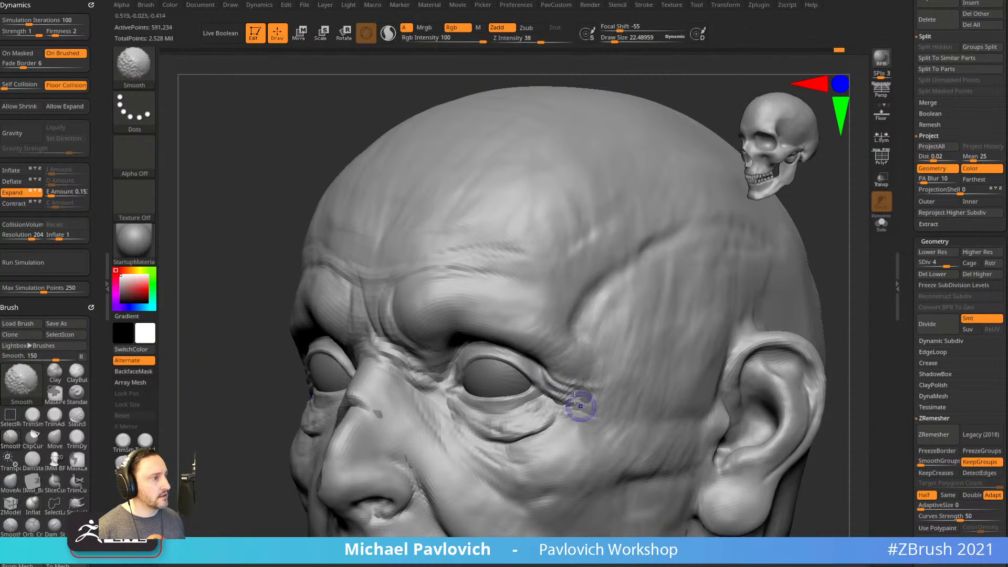
Pick the ClothHook brush and isolate just the eye-corner band to sculpt folded wrinkles.
drag(812, 294, 869, 283)
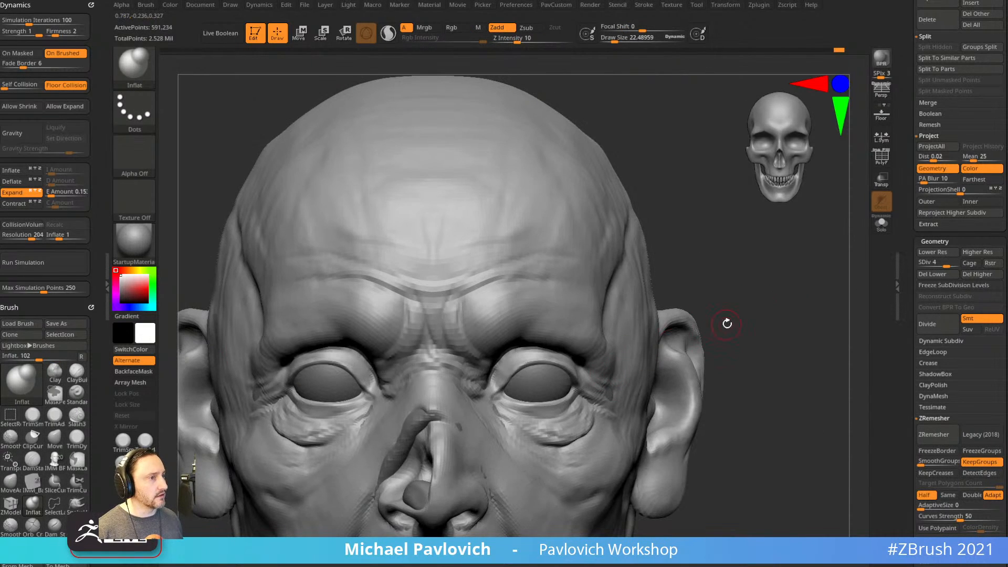
key(b)
click(740, 285)
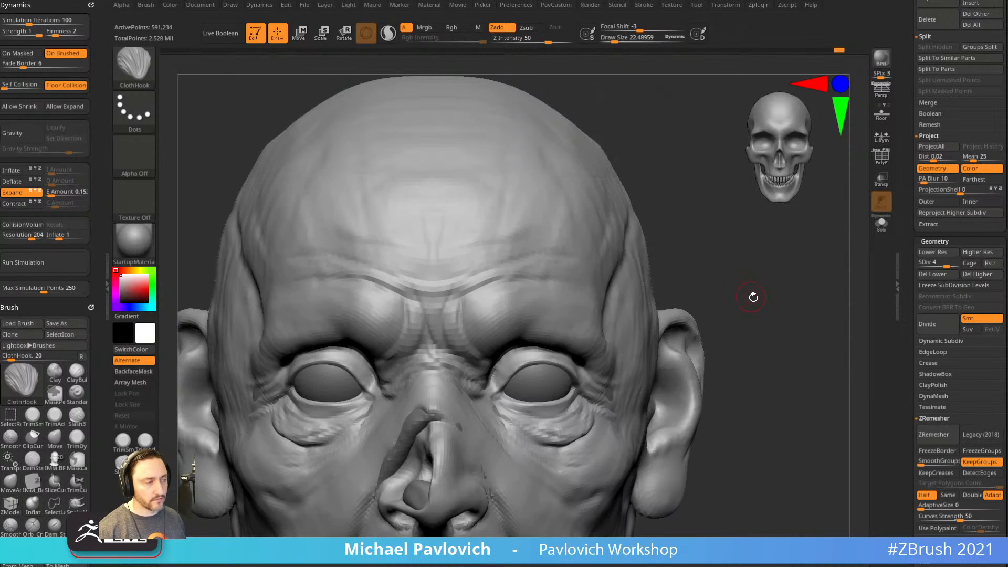
drag(746, 292, 619, 378)
mouse_move(749, 294)
mouse_down()
mouse_move(669, 387)
mouse_move(587, 443)
mouse_move(619, 365)
mouse_up()
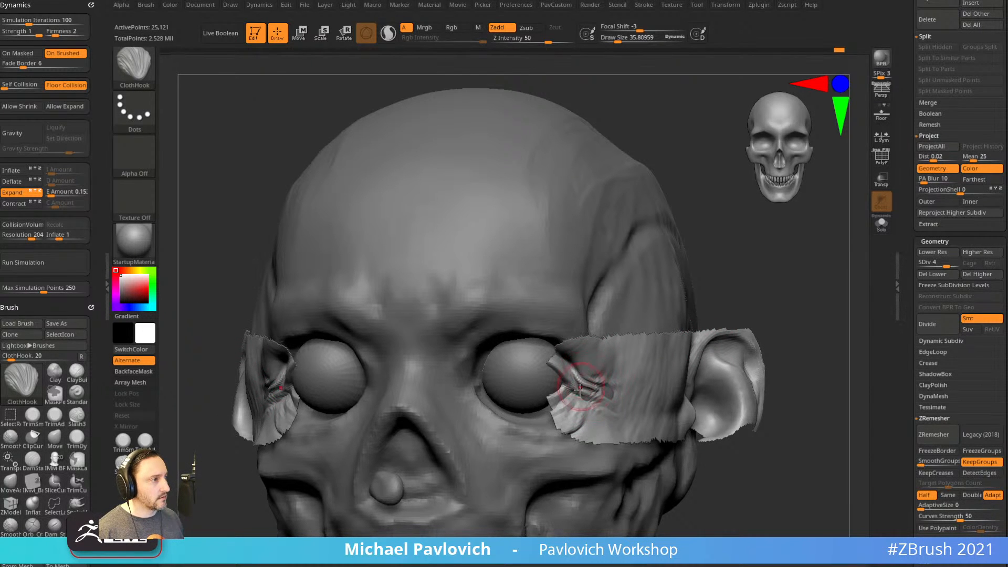
shift+drag(745, 276, 754, 266)
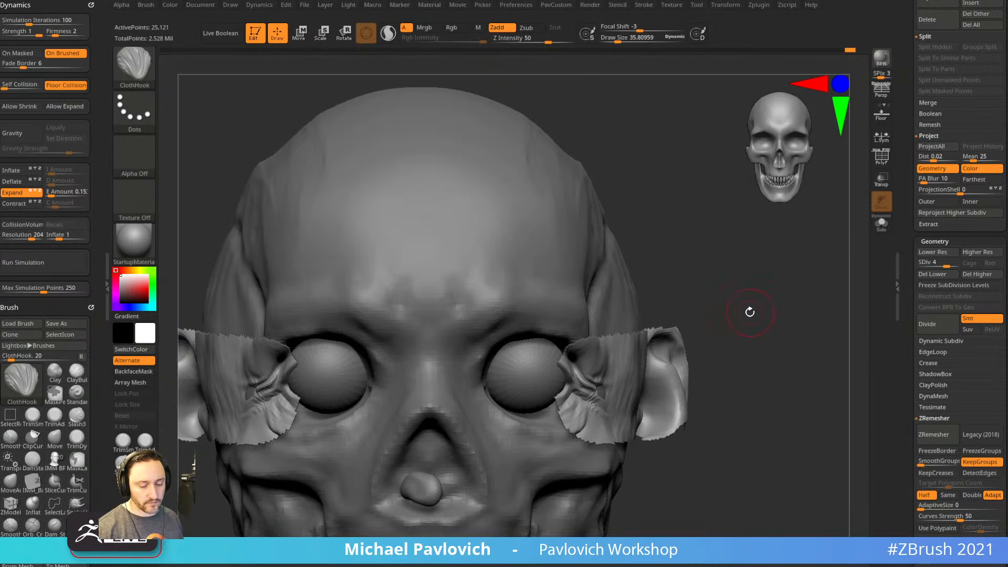
Soften the wrinkles at the temple.
key(b)
key(i)
key(n)
drag(751, 312, 695, 322)
shift+drag(807, 277, 719, 277)
mouse_move(601, 379)
shift+mouse_down()
mouse_move(630, 397)
mouse_move(601, 398)
shift+mouse_up()
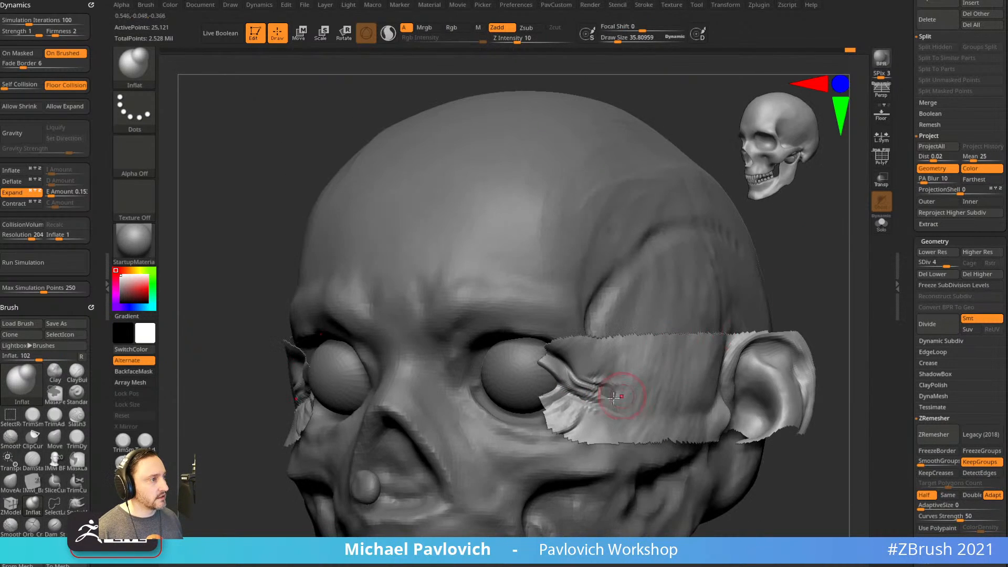
mouse_move(741, 347)
mouse_down()
mouse_move(778, 292)
mouse_move(801, 285)
mouse_move(777, 286)
mouse_move(637, 372)
mouse_up()
Unhide the whole head, switch to the Move brush and frame the face.
ctrl+shift+click(801, 286)
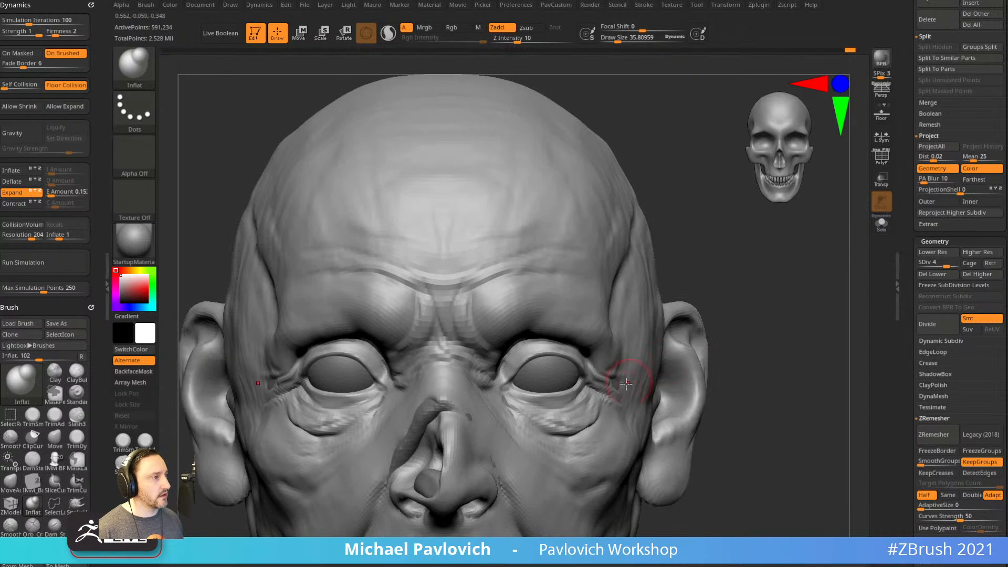
key(b)
key(m)
key(v)
alt+drag(754, 313, 734, 306)
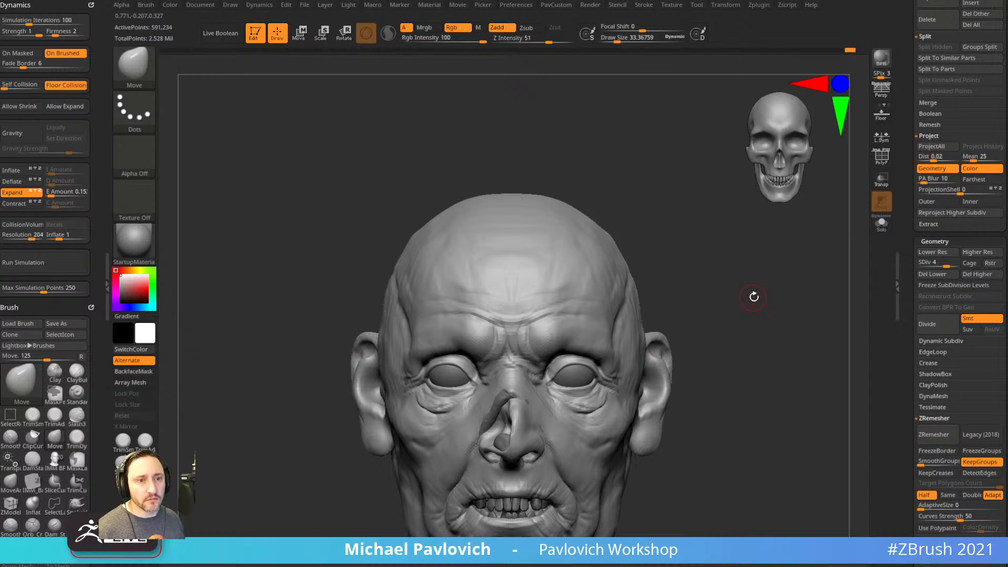
Orbit around the bust and shrink the ClayBuildup brush to about 87.
drag(780, 296, 778, 287)
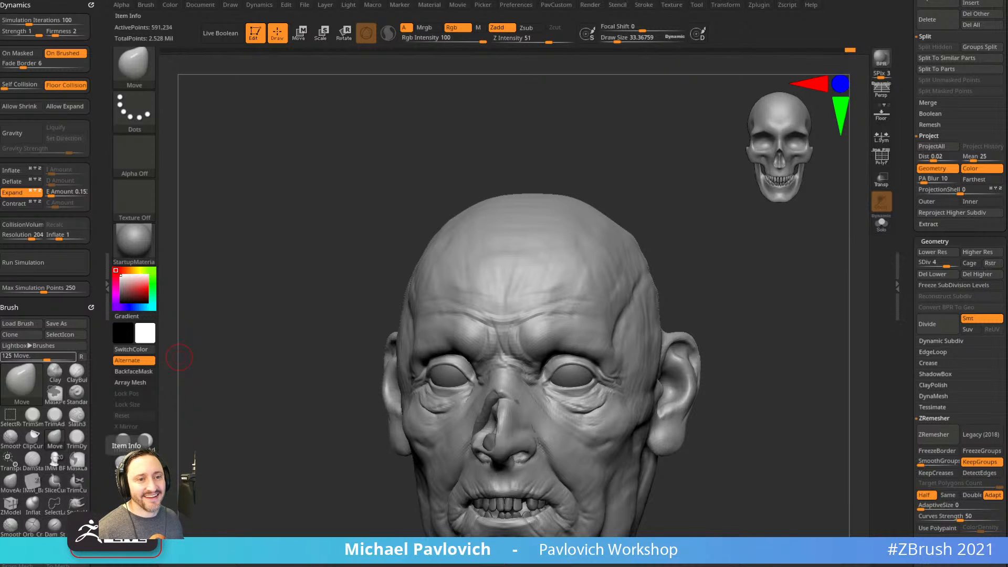
alt+drag(240, 379, 666, 394)
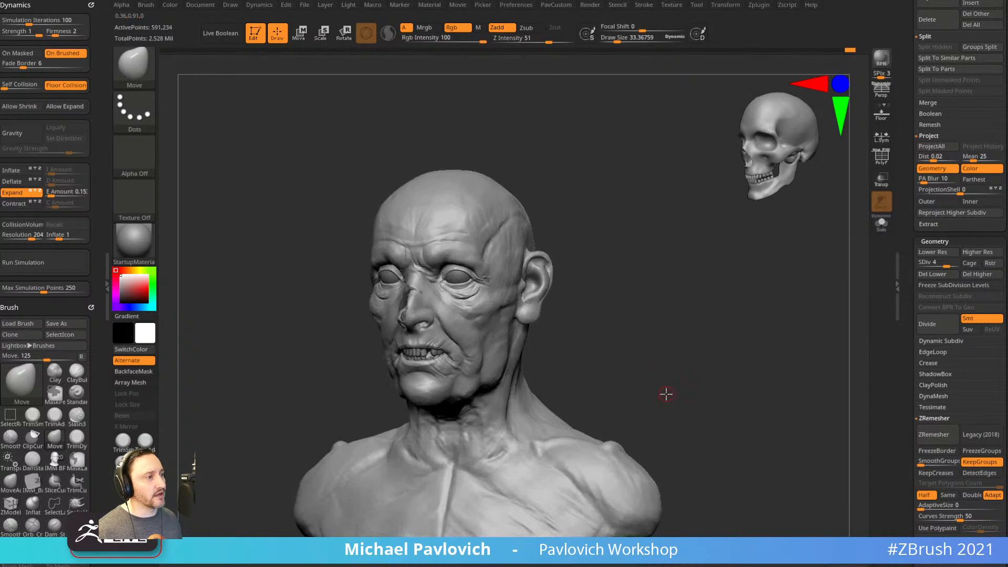
mouse_move(724, 306)
mouse_down()
mouse_move(718, 254)
mouse_move(686, 315)
mouse_move(703, 336)
mouse_up()
key(b)
key(c)
key(b)
drag(704, 336, 655, 294)
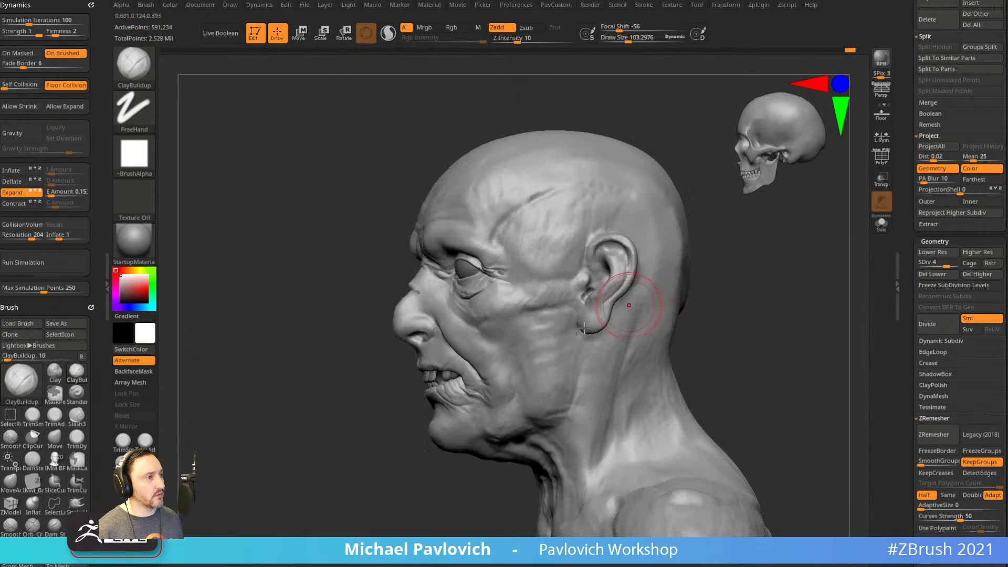
right_drag(553, 359, 565, 332)
key(s)
drag(565, 332, 560, 331)
right_drag(561, 321, 711, 215)
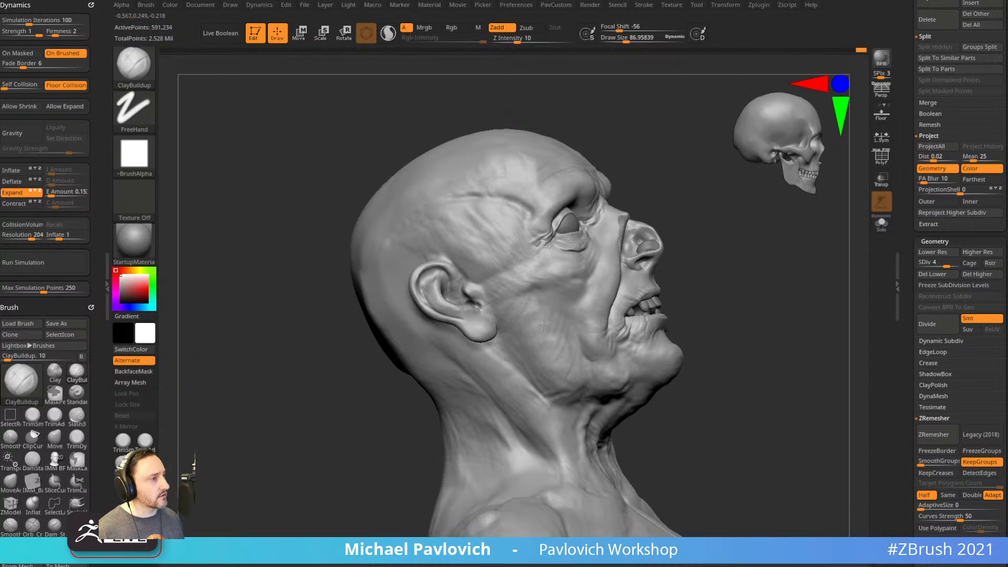
right_drag(735, 310, 729, 261)
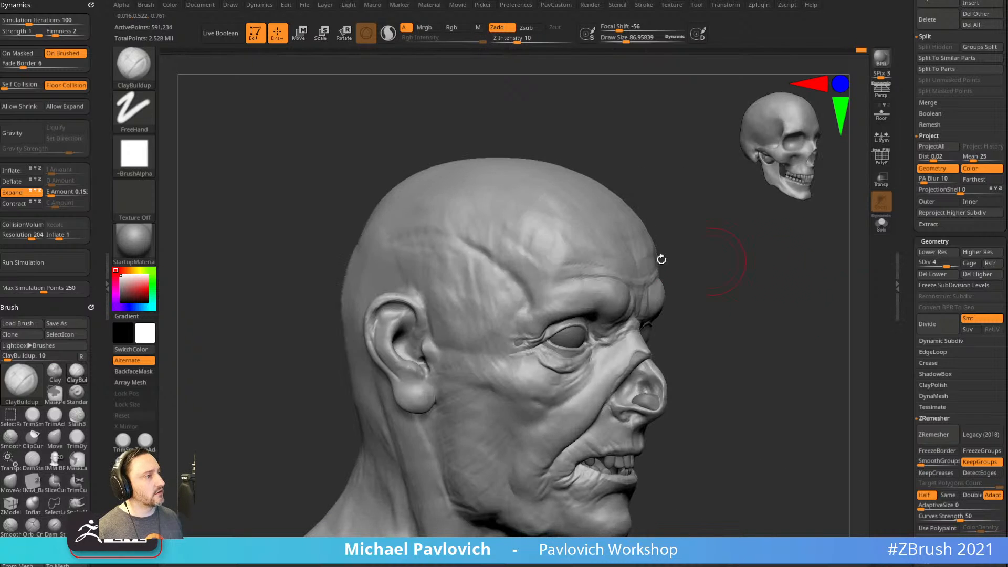
Undo the temple vein and sculpt a new raised ridge with Standard at intensity 24.
key(b)
key(s)
key(t)
key(ctrl+z)
drag(541, 40, 531, 40)
right_drag(473, 249, 514, 264)
key(bracketleft)
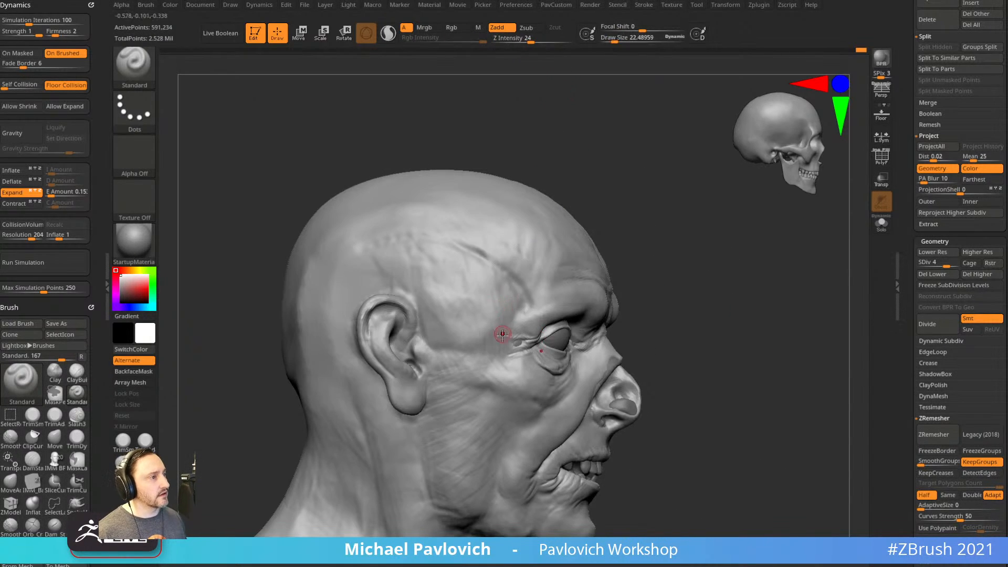
drag(458, 304, 459, 299)
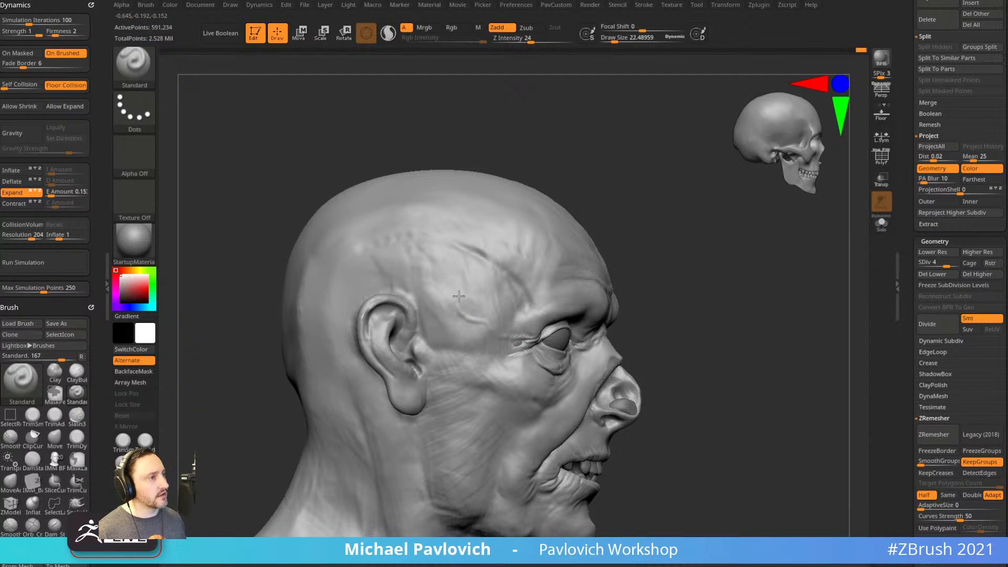
key(bracketleft)
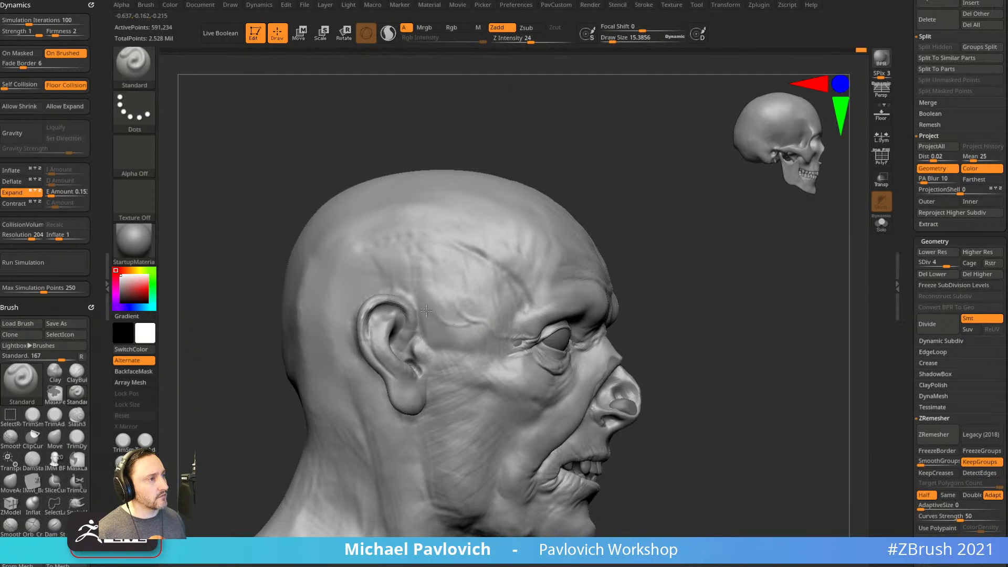
Turn the head around to its left profile with the Move brush selected.
right_drag(513, 248, 521, 254)
mouse_move(747, 261)
right_down()
mouse_move(604, 257)
mouse_move(747, 257)
mouse_move(756, 271)
right_up()
mouse_move(547, 266)
right_down()
mouse_move(644, 145)
mouse_move(443, 295)
right_up()
key(b)
key(m)
key(v)
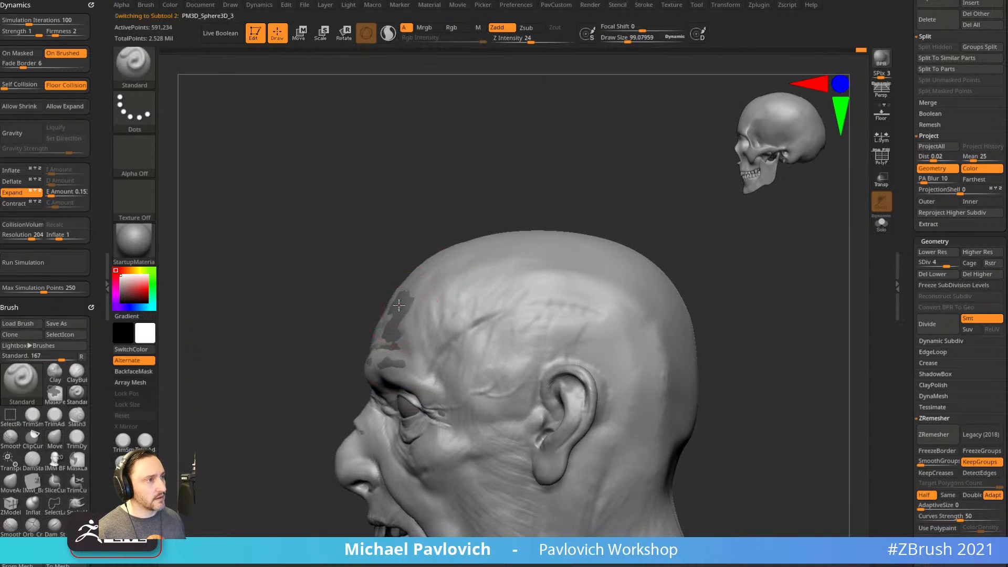
Make the PM3D_Sphere3D_3 head the active subtool and turn it to a straight front view.
alt+click(403, 311)
key(b)
key(s)
key(t)
key(s)
drag(448, 294, 433, 293)
shift+drag(522, 193, 610, 200)
key(s)
drag(560, 294, 541, 293)
mouse_move(584, 239)
alt+mouse_down()
mouse_move(599, 259)
mouse_move(551, 271)
alt+mouse_up()
key(b)
key(m)
key(v)
shift+drag(366, 390, 440, 364)
Return to the Standard brush at about size 19 with Z Intensity 33.
key(s)
key(b)
key(s)
key(t)
key(s)
drag(510, 366, 497, 367)
alt+click(505, 371)
alt+drag(605, 376, 634, 308)
key(s)
mouse_move(623, 326)
mouse_down()
mouse_move(613, 326)
mouse_move(692, 314)
mouse_move(693, 282)
mouse_move(779, 288)
mouse_move(721, 303)
mouse_move(746, 284)
mouse_up()
drag(697, 304, 687, 331)
key(s)
drag(487, 382, 489, 381)
drag(530, 40, 538, 40)
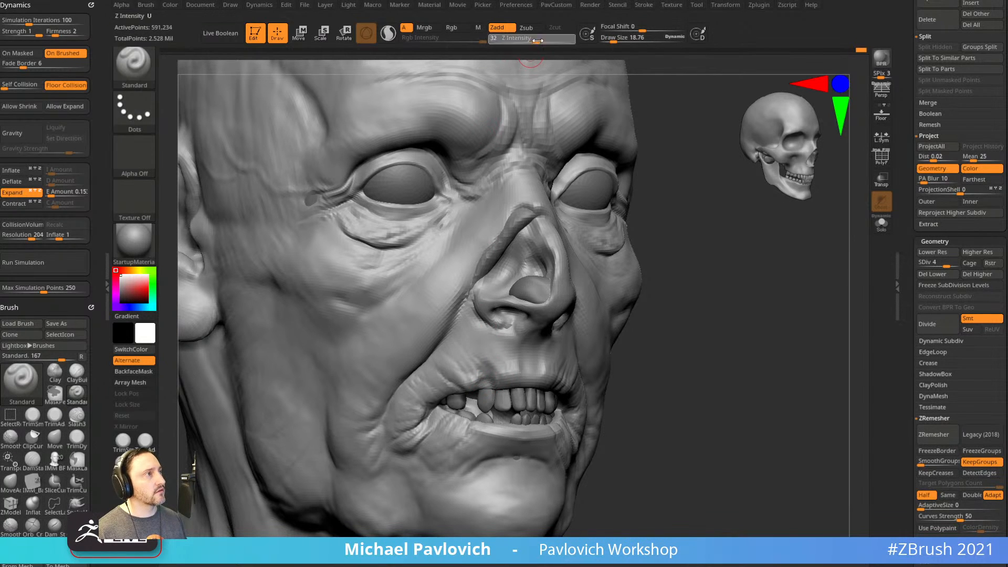
Carve rotted holes into the upper lip, beside the nostril and into the cheek fold.
mouse_move(484, 369)
alt+mouse_down()
mouse_move(475, 343)
mouse_move(458, 333)
alt+mouse_up()
mouse_move(651, 297)
mouse_down()
mouse_move(701, 302)
mouse_move(696, 310)
mouse_up()
alt+drag(450, 347, 441, 353)
drag(706, 336, 666, 298)
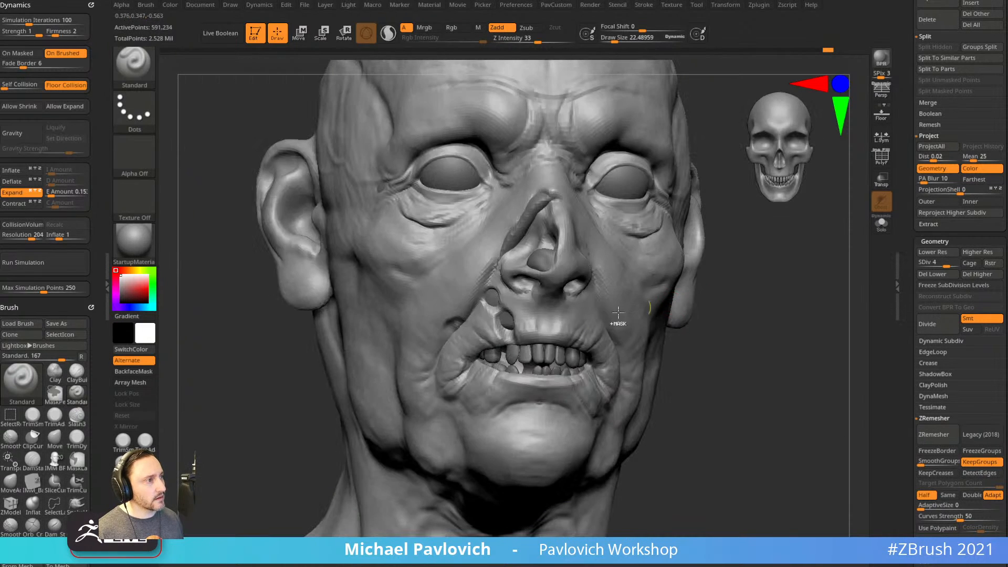
drag(698, 339, 727, 322)
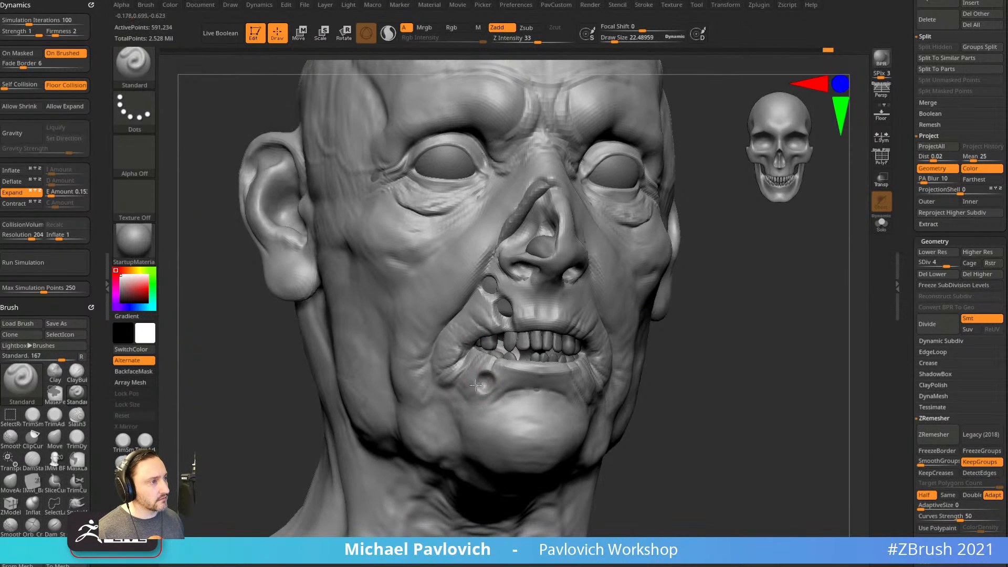
drag(625, 326, 668, 317)
Undo the under-lip dent and carve three chin holes plus one at the mouth corner.
key(ctrl+z)
alt+drag(499, 401, 497, 421)
drag(618, 401, 580, 403)
alt+drag(508, 424, 512, 427)
drag(701, 399, 745, 387)
drag(698, 347, 678, 331)
alt+drag(467, 417, 469, 415)
Carve and deepen holes in the temple, with a dent just below them.
shift+drag(736, 348, 680, 345)
ctrl+right_drag(783, 346, 781, 365)
alt+drag(781, 365, 777, 376)
drag(770, 371, 742, 375)
alt+drag(595, 251, 575, 269)
right_drag(594, 296, 581, 290)
mouse_move(579, 300)
alt+mouse_down()
mouse_move(567, 317)
mouse_move(576, 305)
alt+mouse_up()
alt+right_drag(696, 255, 668, 228)
alt+drag(542, 302, 534, 321)
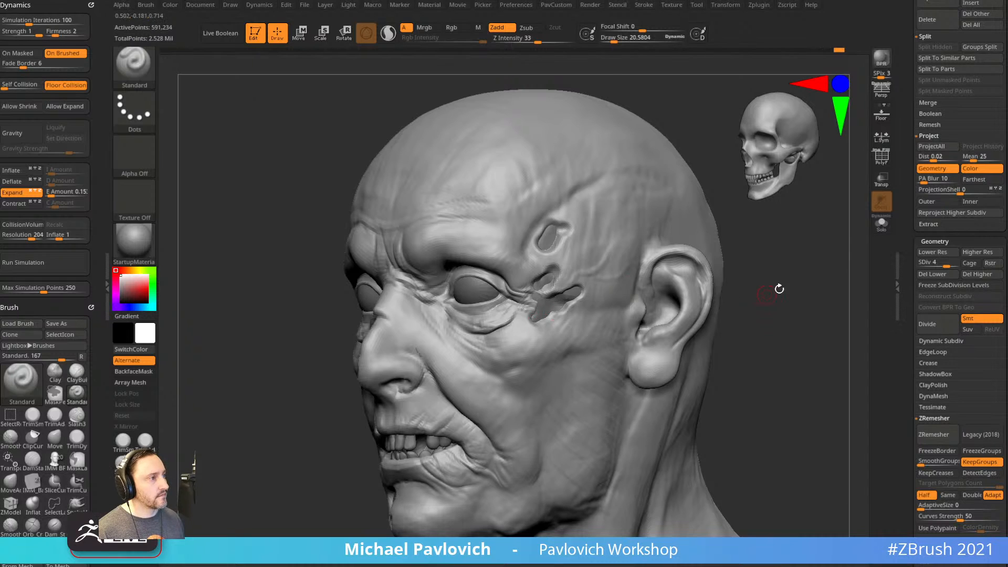
alt+right_drag(774, 297, 751, 262)
Carve a round cheekbone hole and a line of small holes down to the lower cheek.
alt+drag(494, 323, 501, 337)
right_drag(756, 278, 733, 267)
mouse_move(506, 329)
alt+mouse_down()
mouse_move(484, 328)
mouse_move(516, 332)
mouse_move(506, 346)
mouse_move(517, 342)
alt+mouse_up()
right_drag(688, 299, 638, 297)
mouse_move(536, 367)
alt+mouse_down()
mouse_move(552, 399)
mouse_move(544, 393)
alt+mouse_up()
alt+right_drag(789, 377, 778, 348)
alt+drag(569, 379, 567, 398)
Add another temple hole, then compare against earlier undo history before restoring the latest version.
right_drag(671, 360, 631, 310)
alt+drag(557, 192, 569, 176)
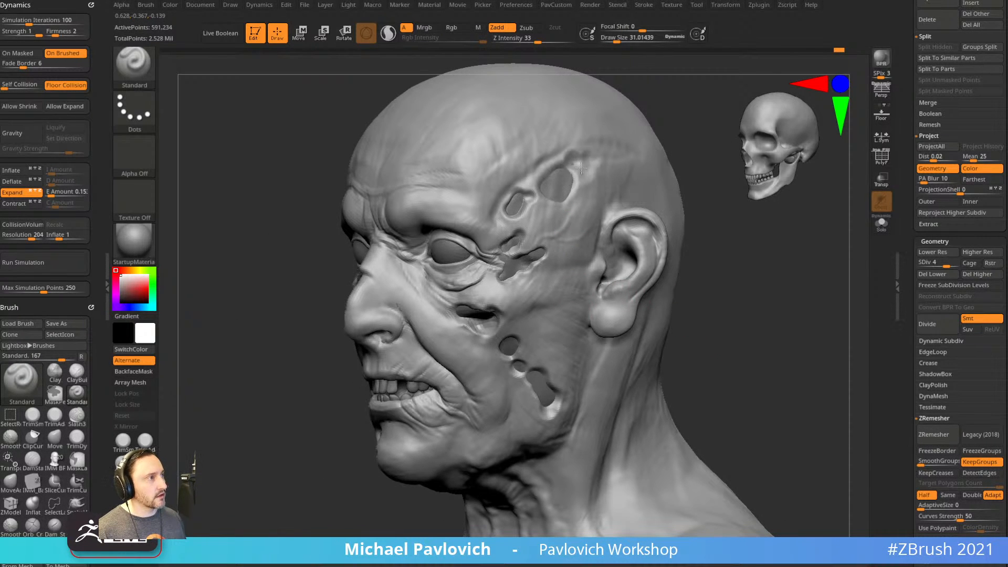
right_drag(666, 119, 668, 154)
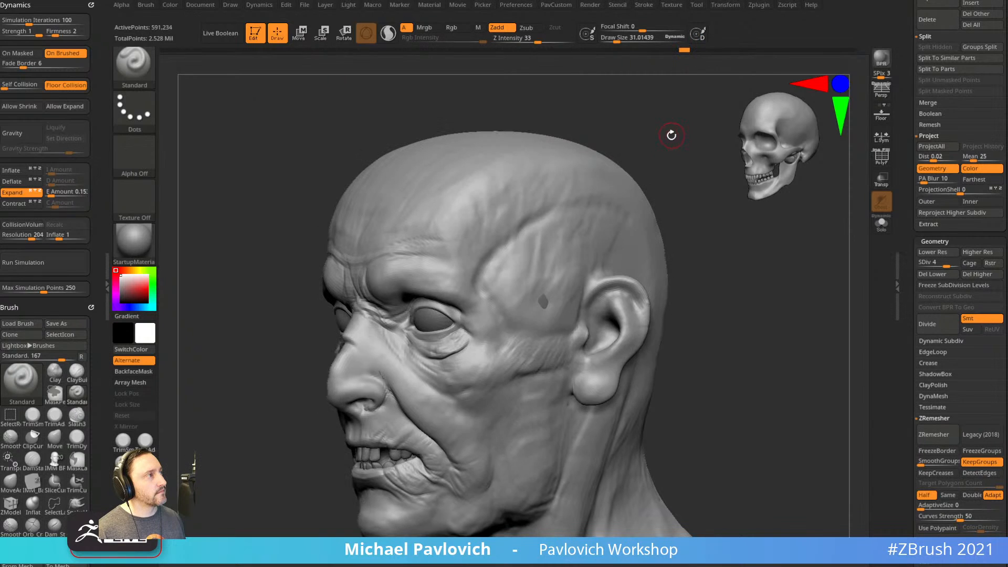
click(858, 49)
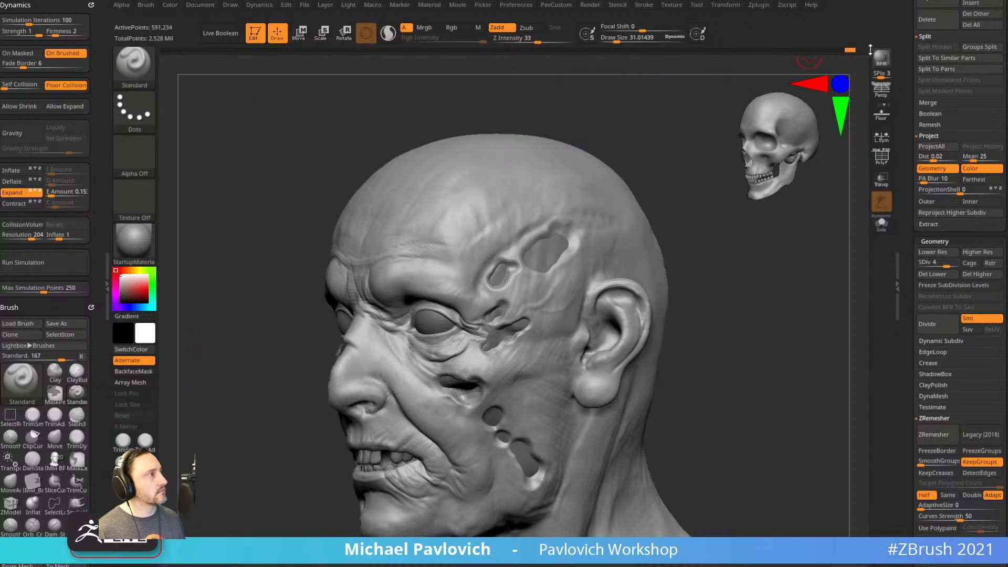
mouse_move(565, 227)
right_down()
mouse_move(522, 214)
mouse_move(655, 293)
mouse_move(646, 295)
mouse_move(654, 284)
mouse_move(635, 287)
mouse_move(814, 277)
mouse_move(824, 252)
mouse_move(797, 286)
mouse_move(572, 294)
right_up()
mouse_move(506, 304)
right_down()
mouse_move(282, 288)
mouse_move(603, 296)
mouse_move(606, 310)
mouse_move(579, 325)
mouse_move(584, 337)
mouse_move(548, 294)
mouse_move(561, 347)
mouse_move(684, 279)
mouse_move(730, 280)
mouse_move(724, 266)
mouse_move(806, 357)
mouse_move(804, 374)
right_up()
At brush size about 14, reshape the temple-hole rims and join the two cheek holes with a groove.
key(bracketleft)
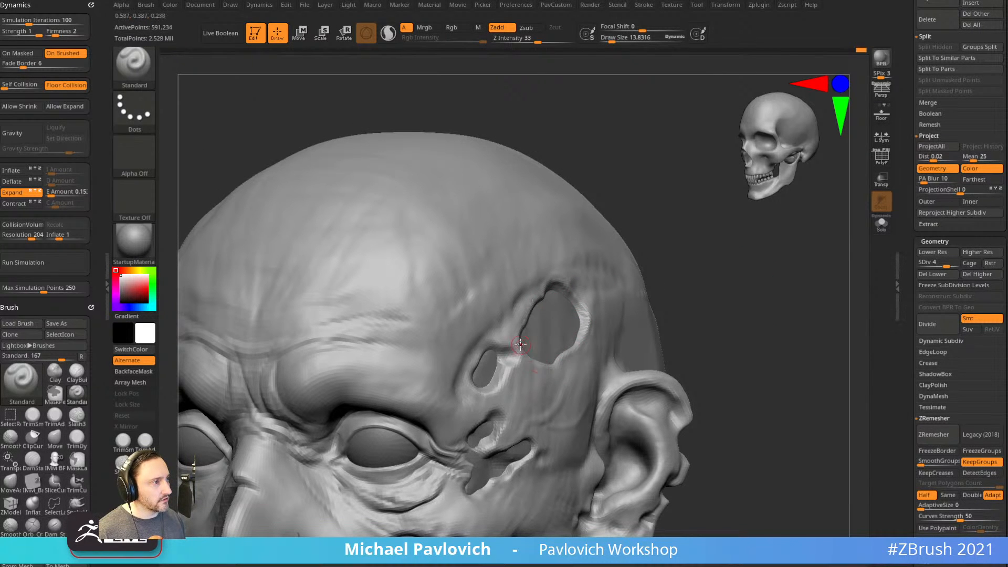
right_drag(652, 324, 484, 346)
mouse_move(479, 363)
shift+mouse_down()
mouse_move(486, 349)
mouse_move(512, 350)
mouse_move(504, 372)
mouse_move(468, 369)
mouse_move(480, 402)
shift+mouse_up()
alt+drag(771, 279, 756, 206)
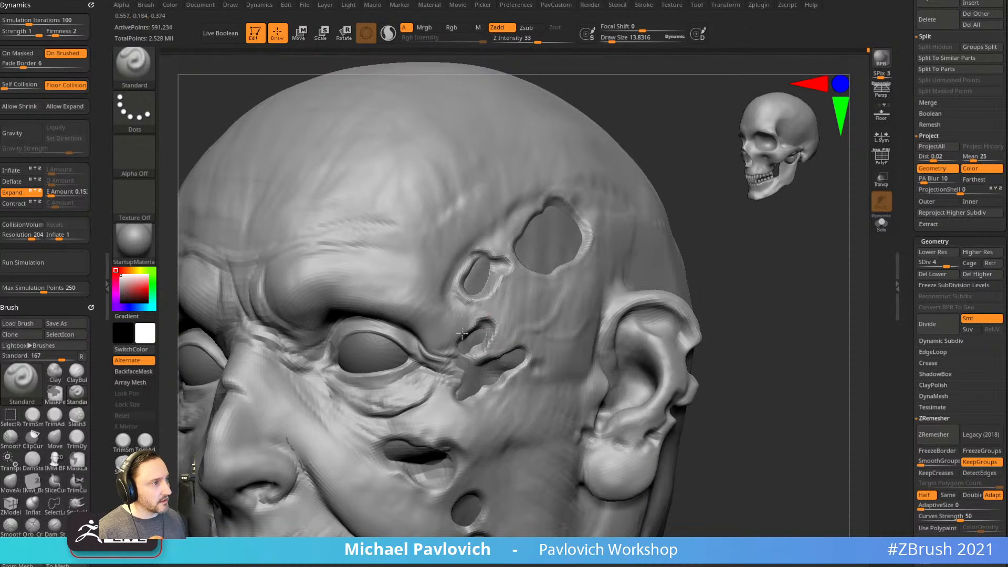
alt+drag(750, 302, 732, 265)
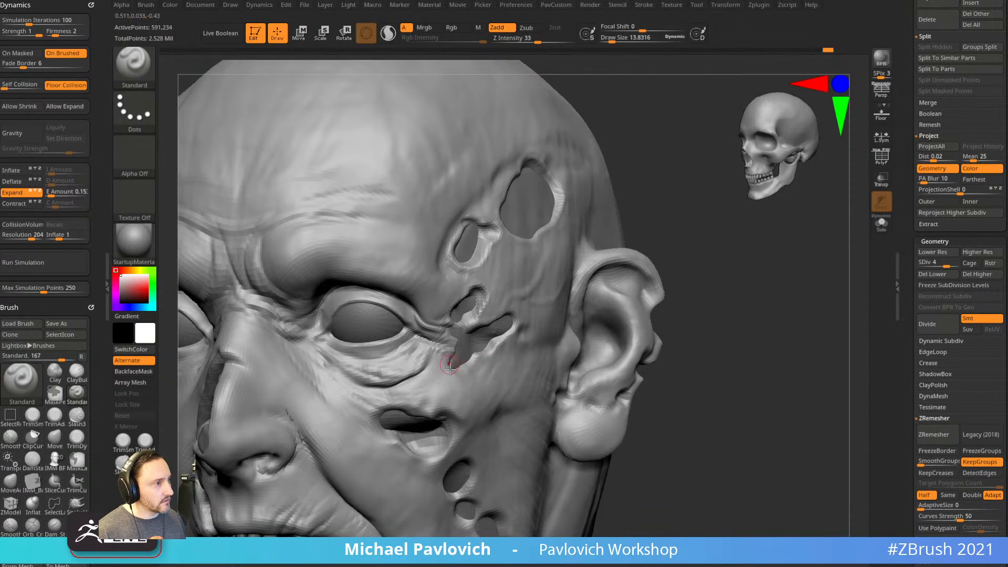
alt+drag(735, 304, 737, 242)
mouse_move(685, 334)
alt+mouse_down()
mouse_move(707, 288)
mouse_move(643, 294)
alt+mouse_up()
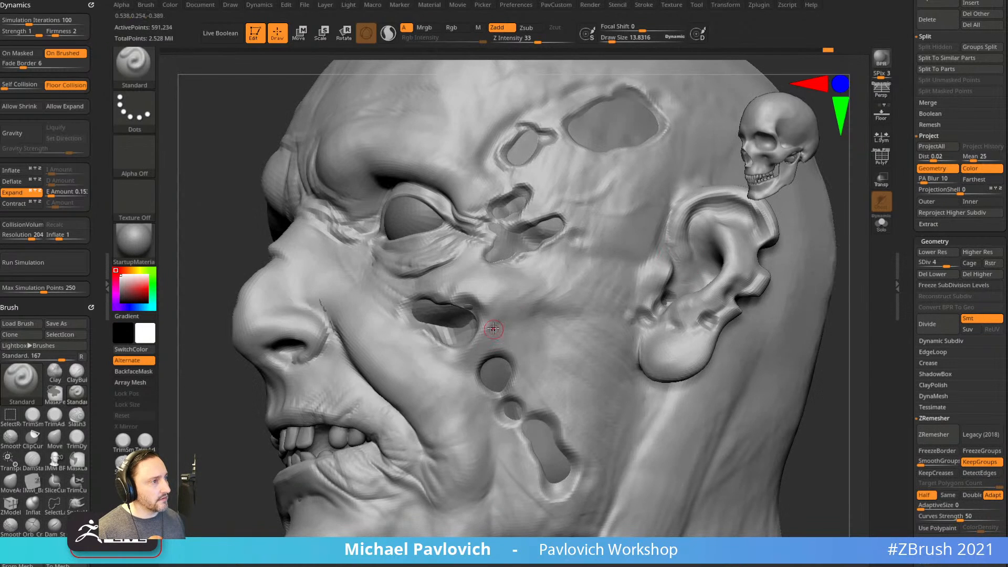
drag(473, 374, 508, 365)
drag(524, 401, 562, 432)
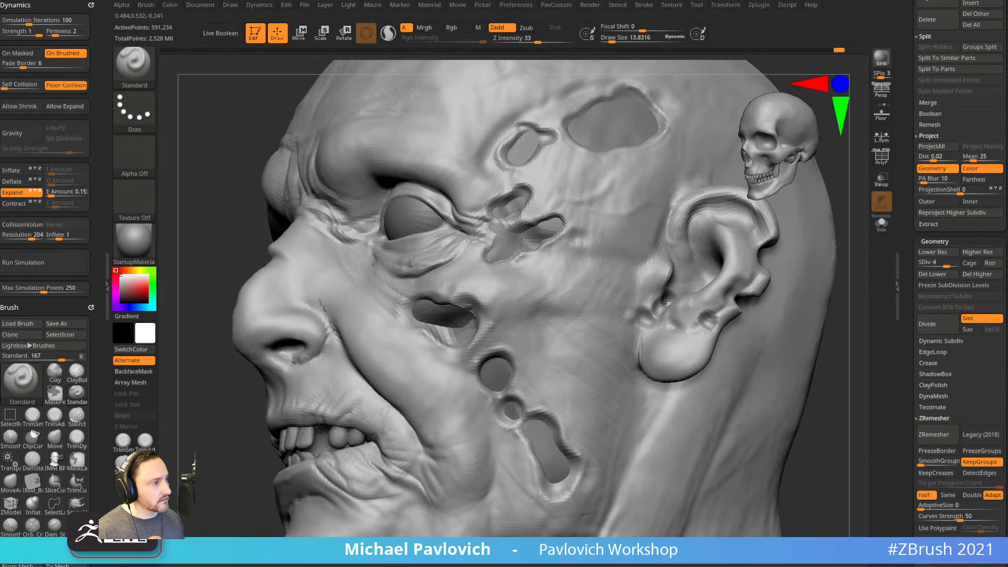
drag(863, 448, 663, 348)
drag(616, 390, 680, 405)
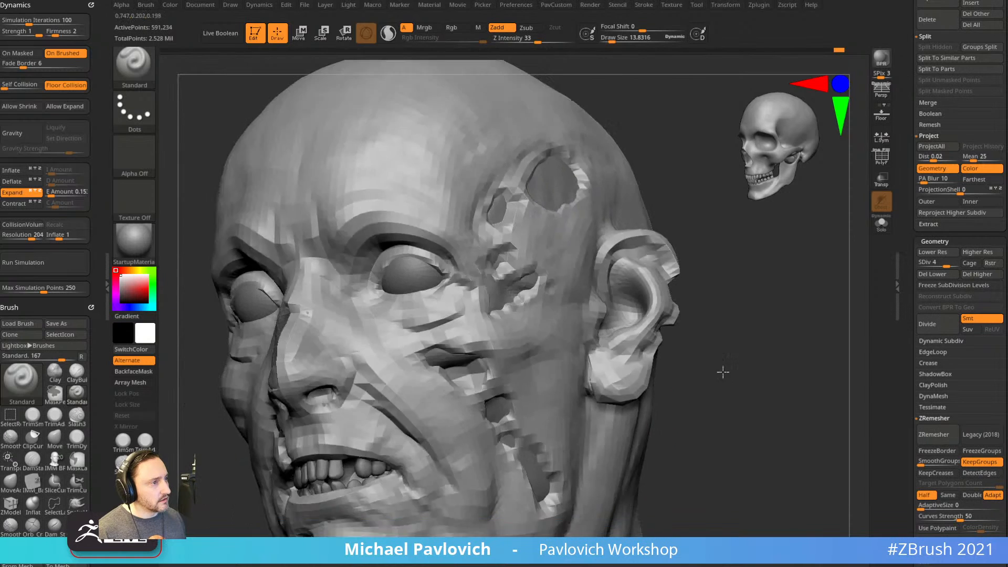
drag(723, 367, 573, 362)
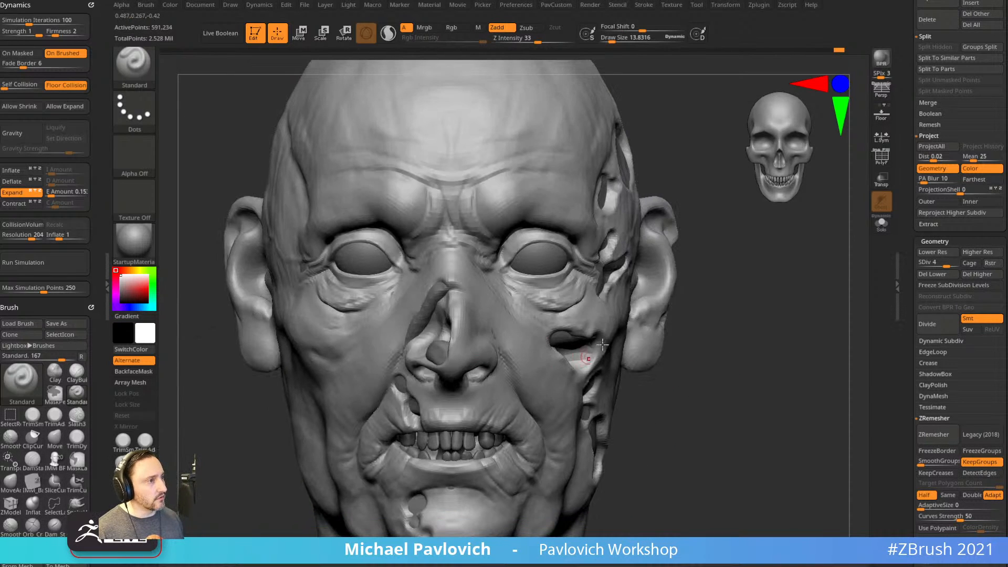
ctrl+right_drag(560, 390, 714, 355)
drag(713, 355, 730, 356)
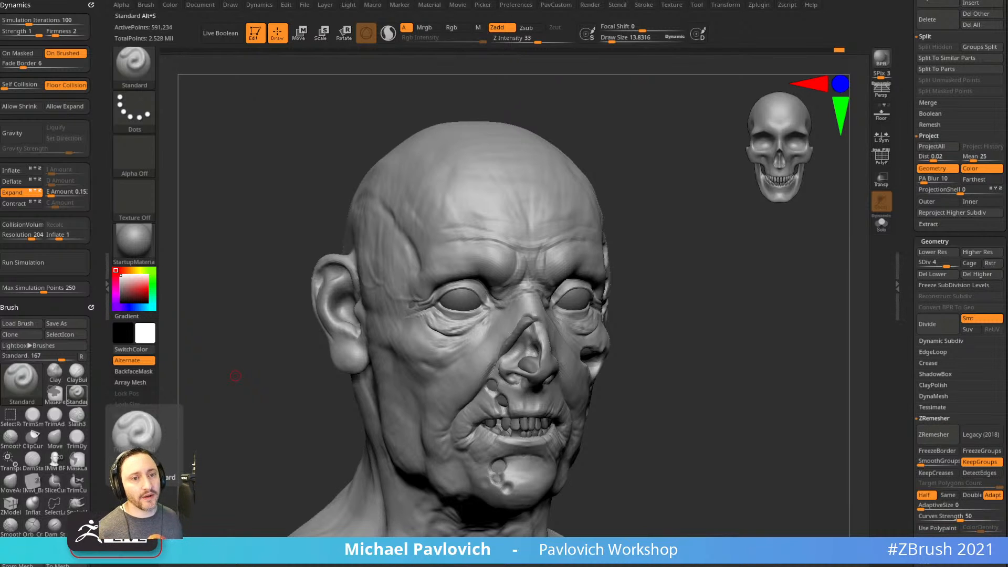
drag(792, 324, 885, 385)
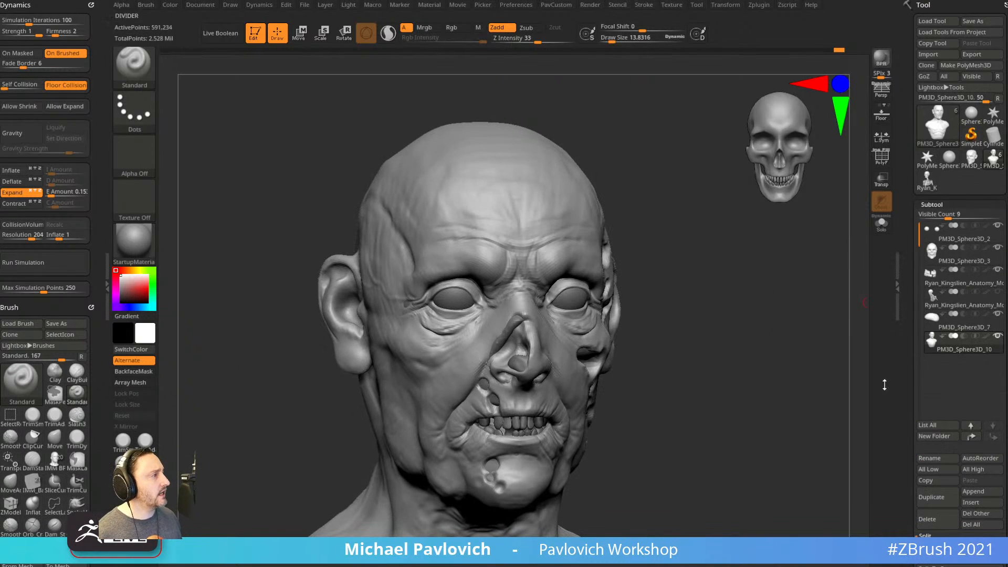
On the skull model, insert sphere eyeballs into both sockets and split them into a separate subtool.
click(928, 184)
alt+drag(790, 274, 662, 325)
key(i)
key(m)
click(573, 342)
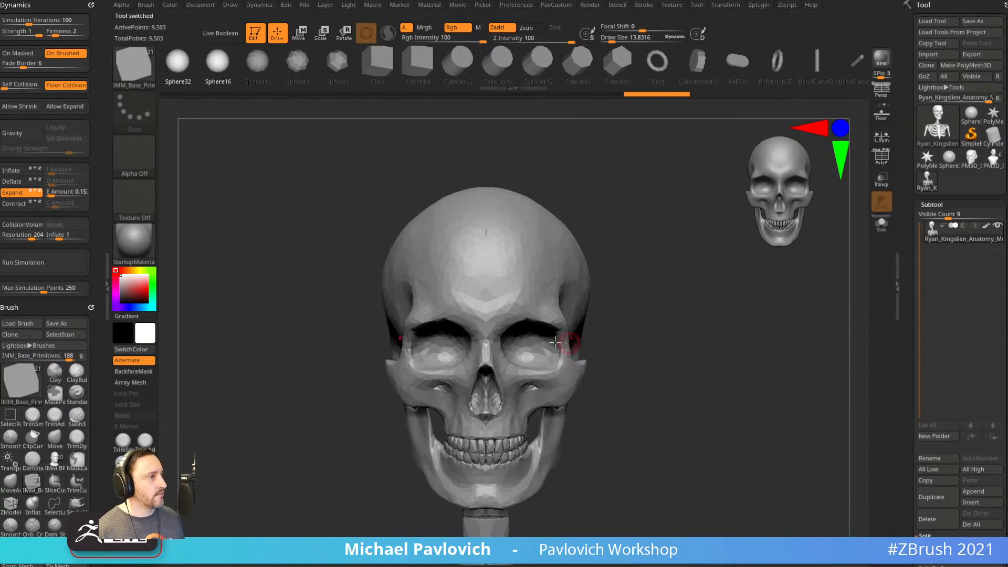
mouse_move(527, 349)
mouse_down()
mouse_move(546, 348)
mouse_move(535, 330)
mouse_up()
key(space)
click(717, 311)
Make the skull see-through and move the eyeballs up and forward with local symmetry on.
alt+drag(774, 261, 838, 263)
click(882, 178)
key(w)
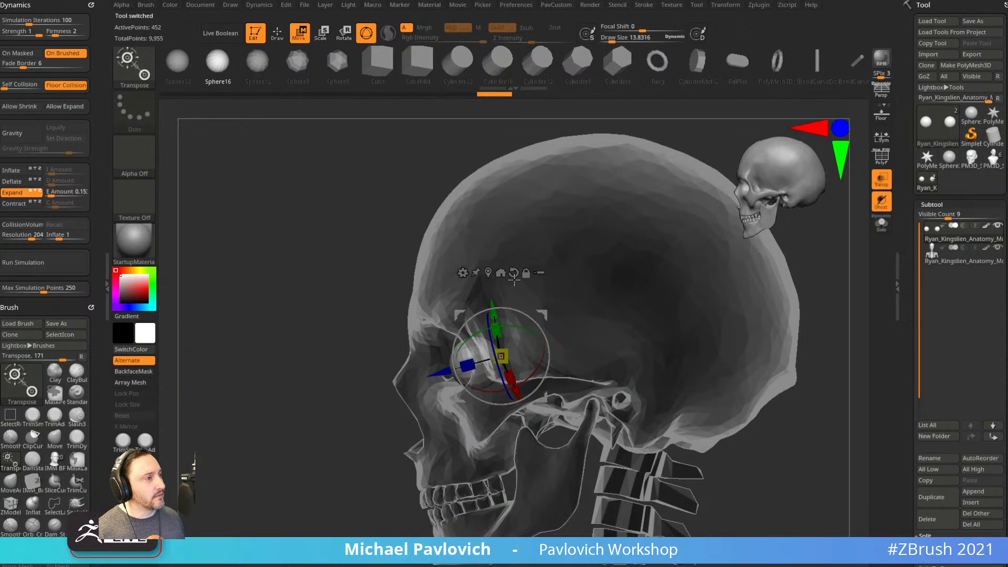
drag(518, 323, 509, 314)
key(q)
drag(344, 432, 472, 415)
alt+drag(660, 302, 678, 336)
key(w)
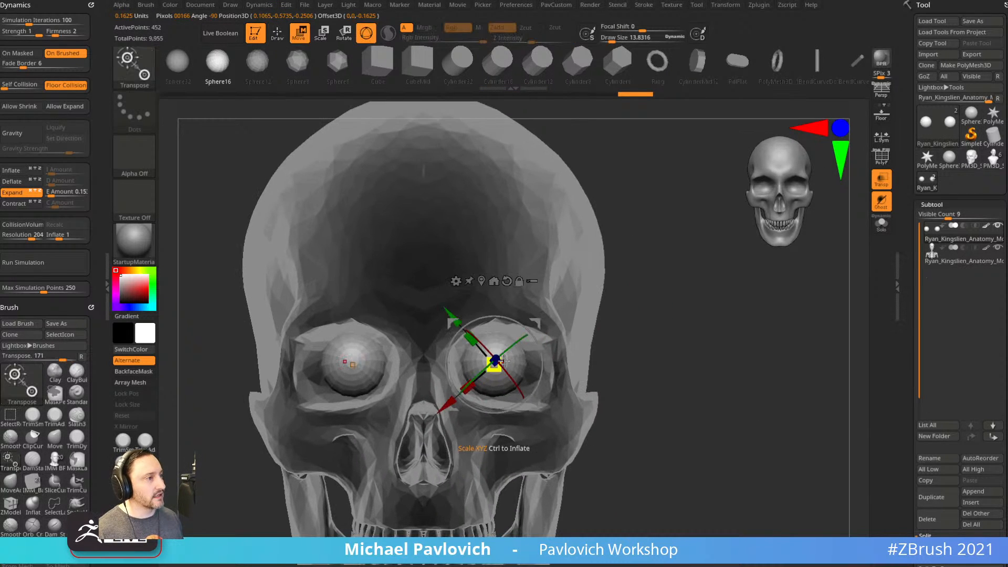
alt+click(502, 339)
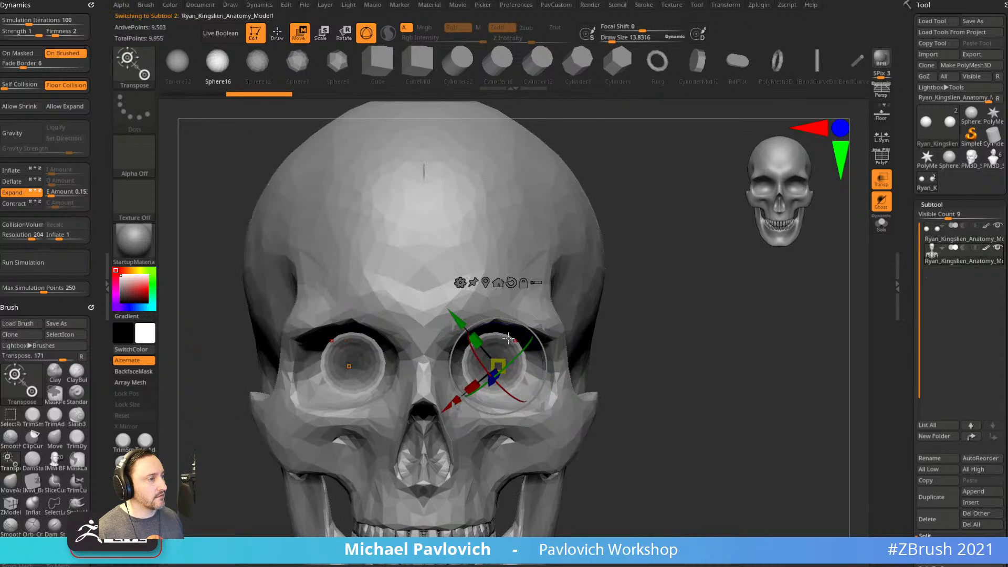
alt+click(516, 342)
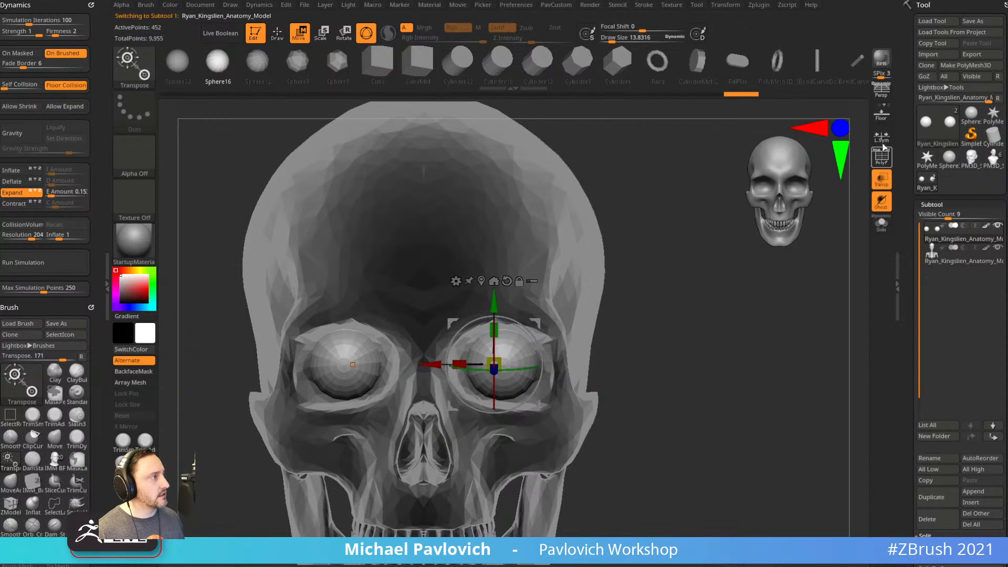
click(882, 136)
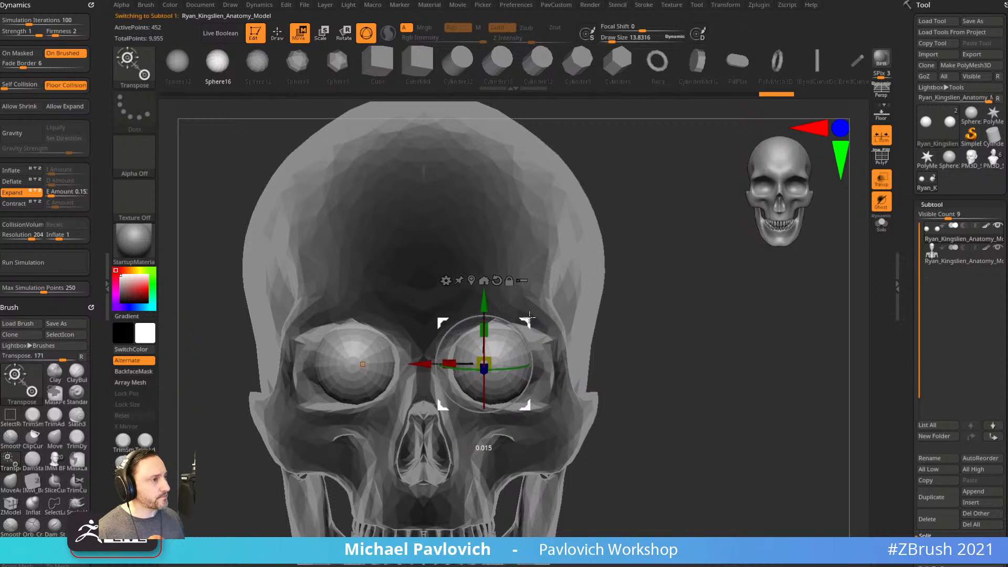
Make the skull solid again and rotate the eyeballs into place within the sockets.
drag(756, 250, 678, 248)
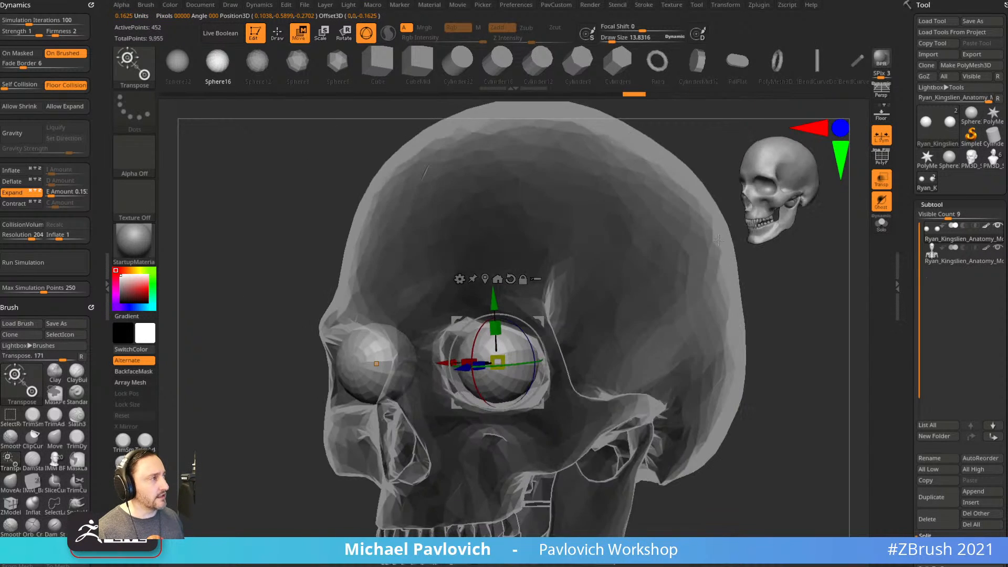
click(882, 180)
drag(835, 273, 786, 287)
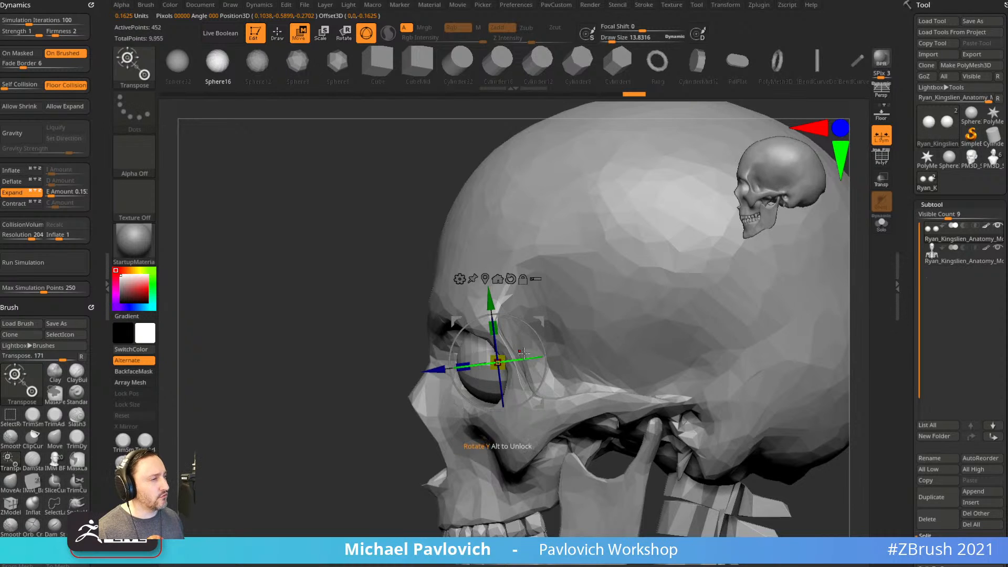
drag(528, 359, 526, 358)
drag(457, 321, 455, 321)
key(q)
shift+drag(382, 412, 673, 303)
key(w)
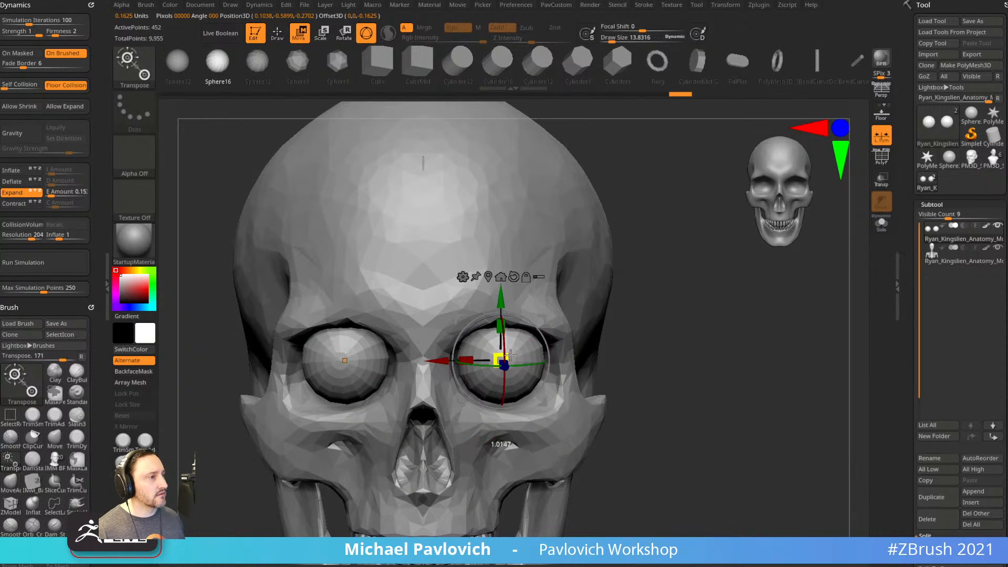
key(q)
mouse_move(667, 298)
shift+mouse_down()
mouse_move(683, 247)
mouse_move(657, 261)
mouse_move(673, 288)
mouse_move(650, 277)
mouse_move(643, 288)
mouse_move(667, 287)
shift+mouse_up()
Pick the Standard brush at Draw Size 12 and view the whole skull from the front.
key(b)
key(s)
key(t)
key(s)
click(642, 290)
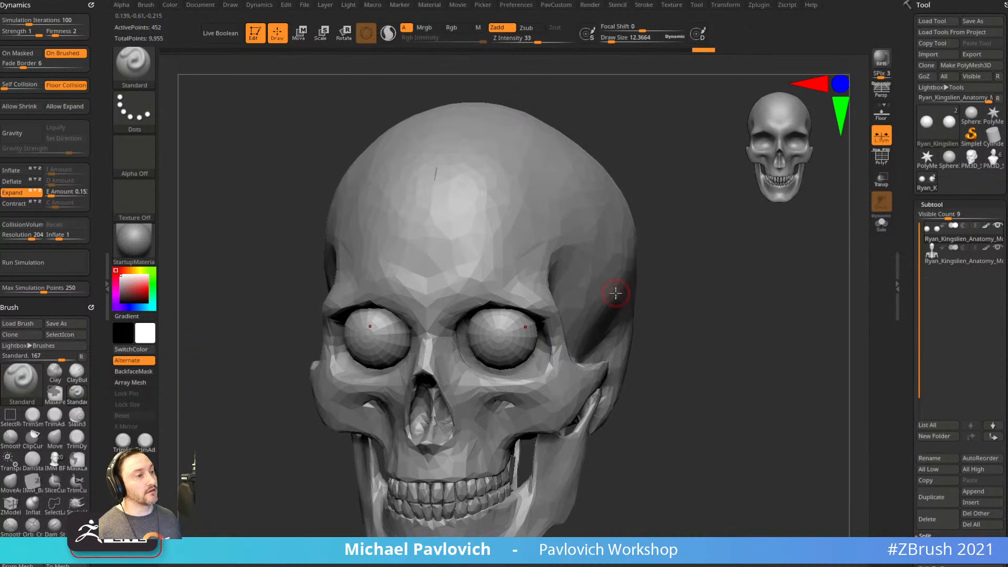
shift+drag(669, 313, 694, 322)
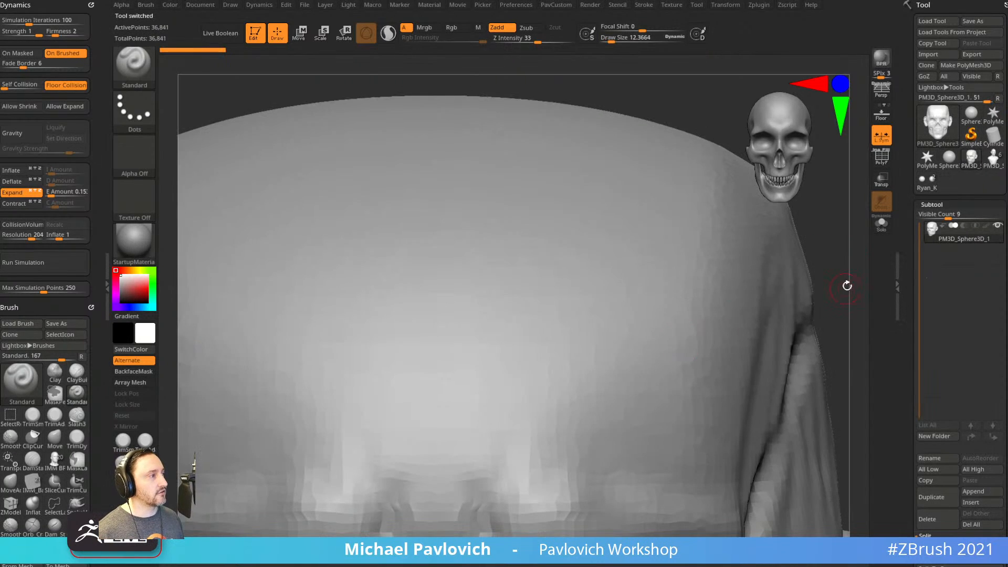
alt+drag(847, 286, 735, 297)
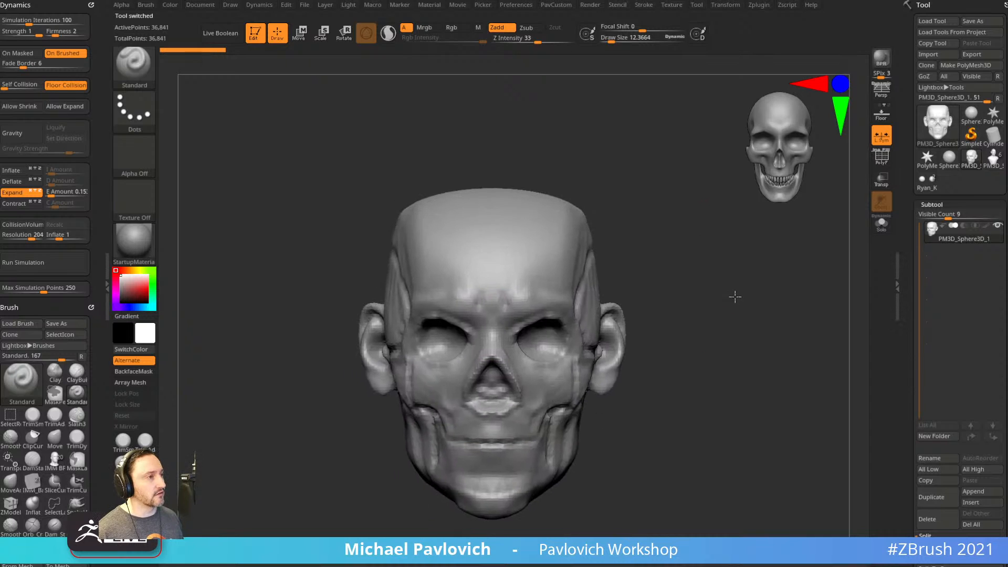
Duplicate the planar head subtool, hide the original, and start filling the eye sockets with Clay.
click(932, 497)
click(997, 229)
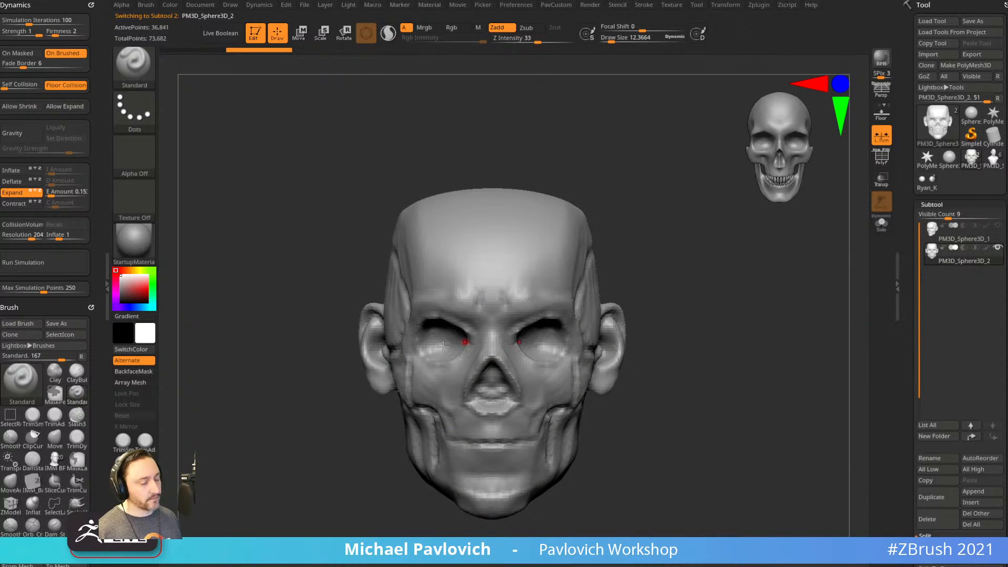
key(b)
key(c)
key(l)
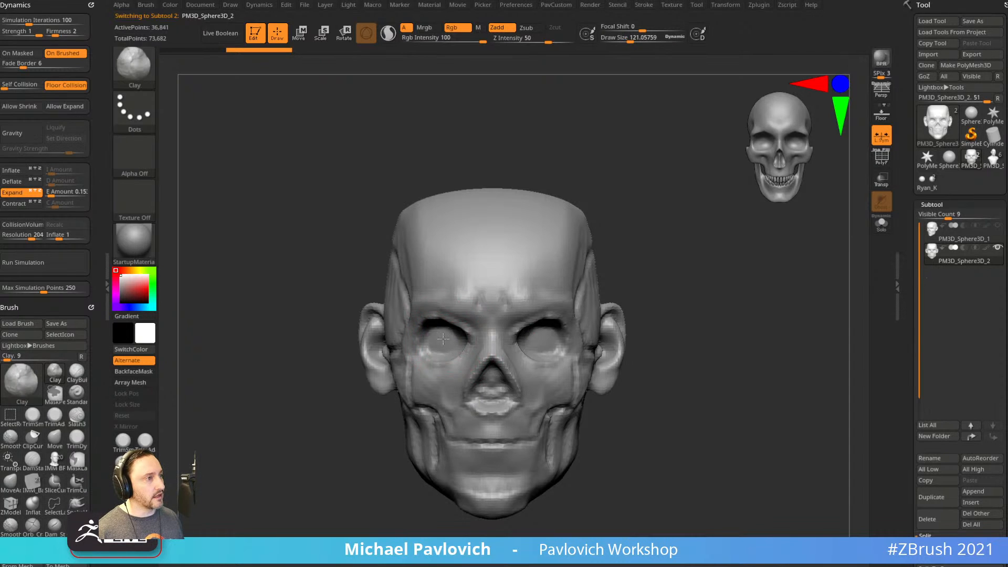
drag(442, 334, 446, 344)
drag(653, 281, 632, 282)
Build up both eyeballs with Clay at a brush size of about 99.
key(bracketleft)
key(bracketleft)
drag(537, 339, 540, 328)
drag(678, 278, 617, 283)
drag(558, 336, 538, 337)
mouse_move(471, 352)
shift+mouse_down()
mouse_move(711, 304)
mouse_move(709, 315)
shift+mouse_up()
drag(506, 346, 537, 343)
mouse_move(685, 313)
alt+mouse_down()
mouse_move(696, 310)
mouse_move(635, 312)
alt+mouse_up()
With the Standard brush at about 79, smooth the lower eyelid and around the eye.
key(b)
key(s)
key(t)
Add small bumps at the inner and outer eye corners.
key(s)
drag(544, 377, 541, 377)
shift+drag(505, 399, 556, 417)
mouse_move(743, 311)
alt+mouse_down()
mouse_move(718, 308)
mouse_move(717, 321)
alt+mouse_up()
drag(717, 321, 756, 318)
shift+drag(515, 378, 481, 368)
mouse_move(725, 305)
alt+mouse_down()
mouse_move(732, 291)
mouse_move(651, 293)
alt+mouse_up()
key(s)
drag(510, 380, 491, 387)
drag(402, 410, 462, 407)
drag(579, 385, 575, 381)
alt+drag(740, 284, 674, 292)
key(s)
Sculpt the upper eyelid and shape the lower lid toward the outer corner at size about 31.
drag(524, 378, 510, 372)
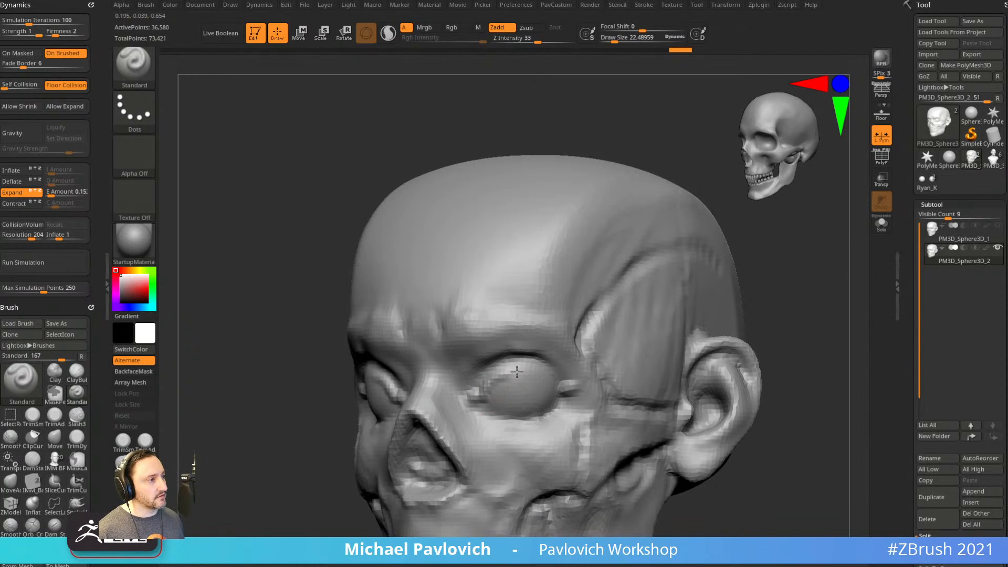
drag(761, 290, 747, 292)
key(ctrl+z)
drag(484, 392, 534, 369)
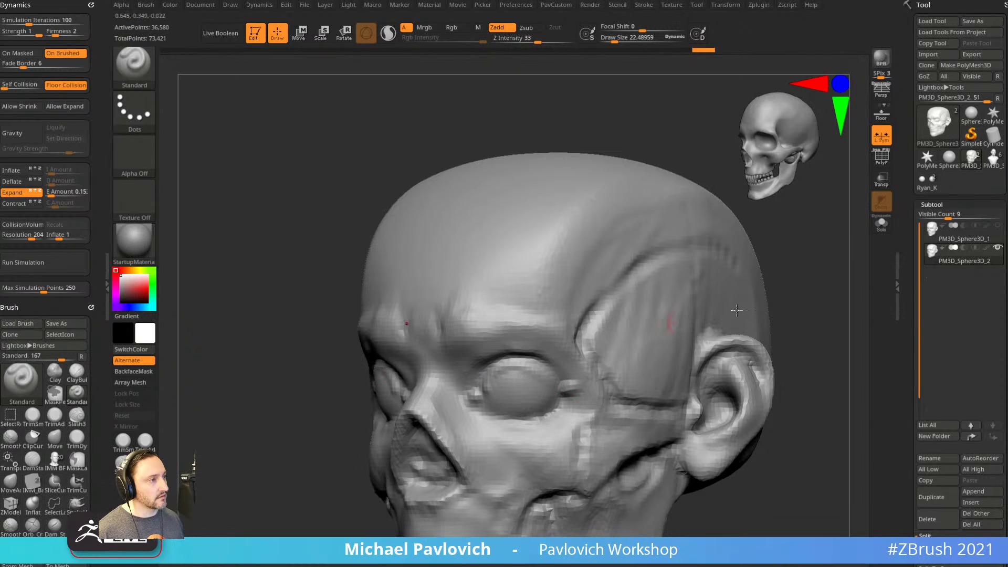
drag(781, 298, 730, 297)
drag(529, 402, 517, 406)
drag(354, 421, 412, 403)
mouse_move(477, 400)
mouse_down()
mouse_move(532, 386)
mouse_move(530, 406)
mouse_move(515, 414)
mouse_up()
Add Clay along the lower lid, then reduce the brush size to about 22.
key(b)
key(c)
key(l)
key(s)
shift+drag(733, 314, 805, 320)
drag(484, 364, 471, 386)
key(s)
mouse_move(424, 387)
mouse_down()
mouse_move(449, 385)
mouse_move(389, 378)
mouse_move(414, 383)
mouse_move(399, 372)
mouse_up()
key(s)
key(s)
Pull the inner eye corners toward the nose with the Move brush at size about 116.
key(b)
key(m)
key(v)
drag(471, 372, 468, 390)
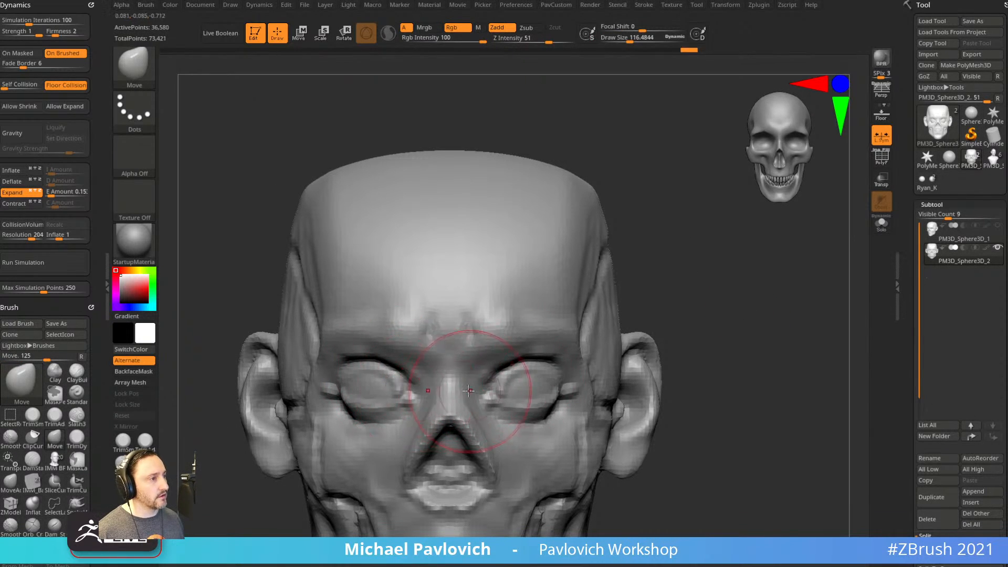
alt+drag(686, 341, 625, 363)
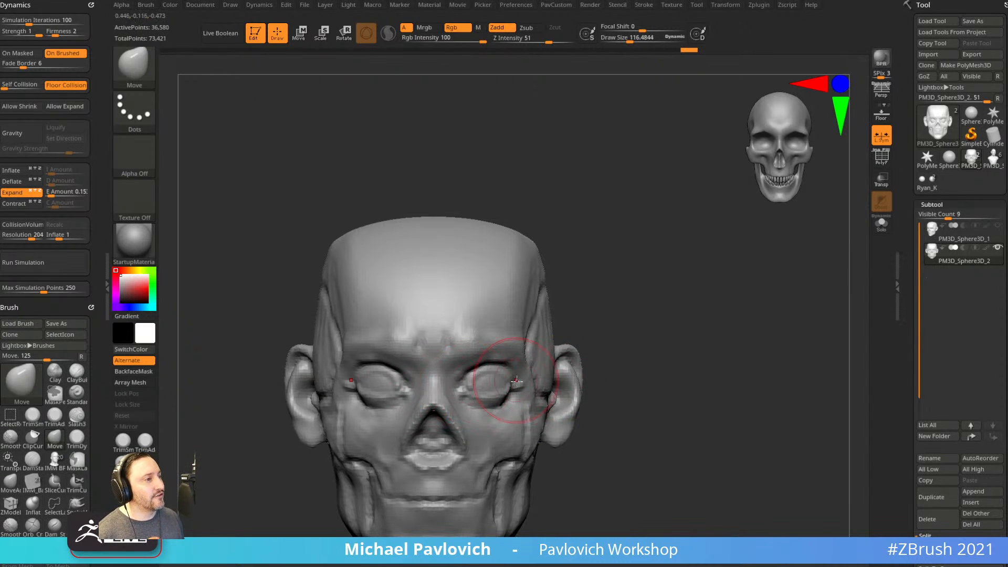
alt+drag(631, 318, 647, 362)
key(s)
drag(542, 395, 500, 383)
key(s)
Reshape the eyelid from below and add Clay under the eye on both sides.
drag(655, 321, 531, 342)
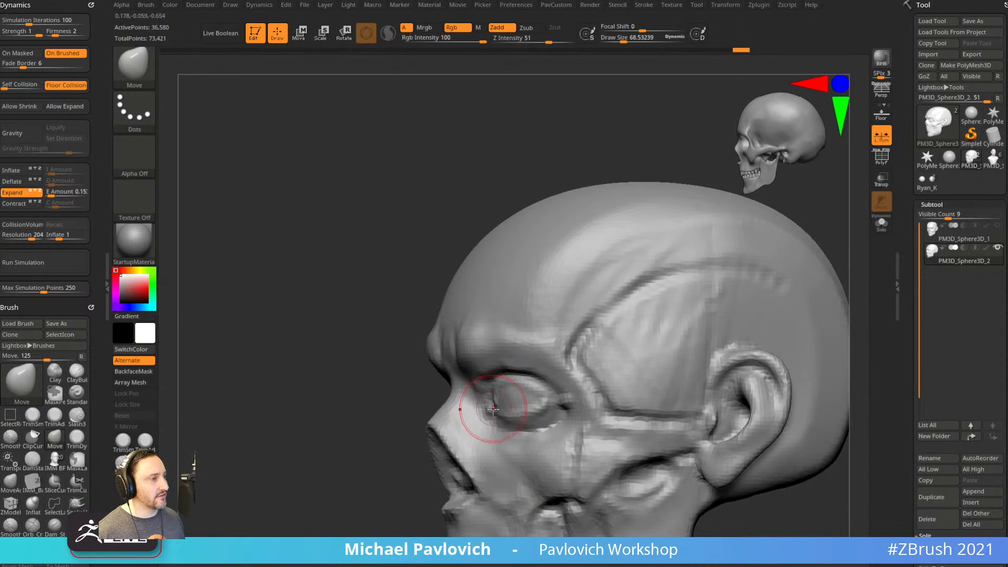
drag(415, 437, 626, 322)
drag(509, 425, 528, 421)
key(b)
key(c)
key(l)
drag(648, 288, 651, 376)
drag(518, 415, 552, 409)
drag(761, 286, 809, 294)
Smooth the eye area and nudge the lower eyelid, with brush sizes around 107 and 83.
key(b)
key(m)
key(v)
drag(527, 415, 496, 439)
shift+drag(735, 337, 772, 321)
drag(499, 405, 512, 391)
drag(683, 315, 583, 315)
key(s)
drag(488, 411, 507, 426)
key(s)
drag(508, 426, 507, 435)
key(s)
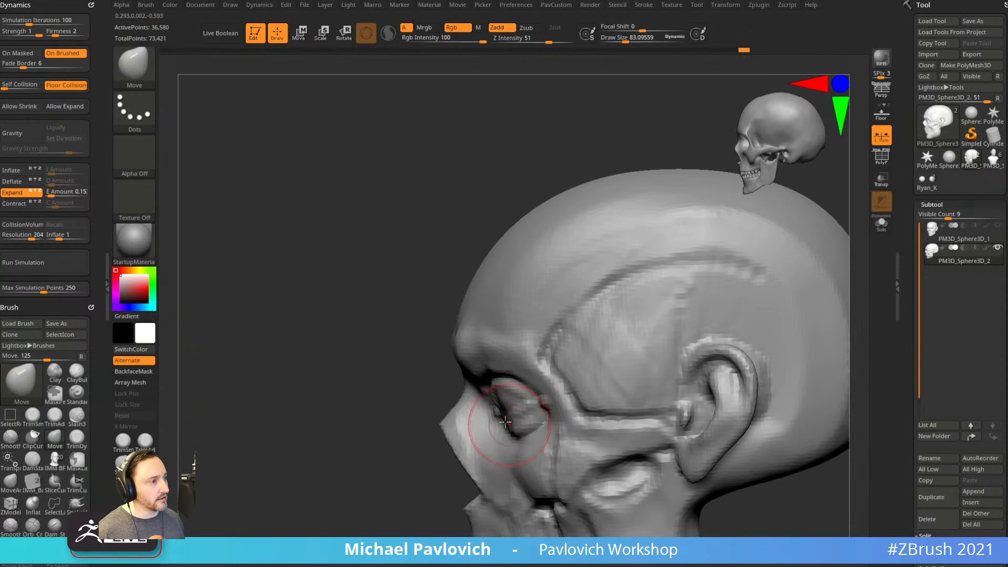
Nudge the eye corner into place while checking it from several angles.
drag(495, 398, 491, 397)
mouse_move(425, 363)
mouse_down()
mouse_move(489, 352)
mouse_move(623, 301)
mouse_move(556, 299)
mouse_up()
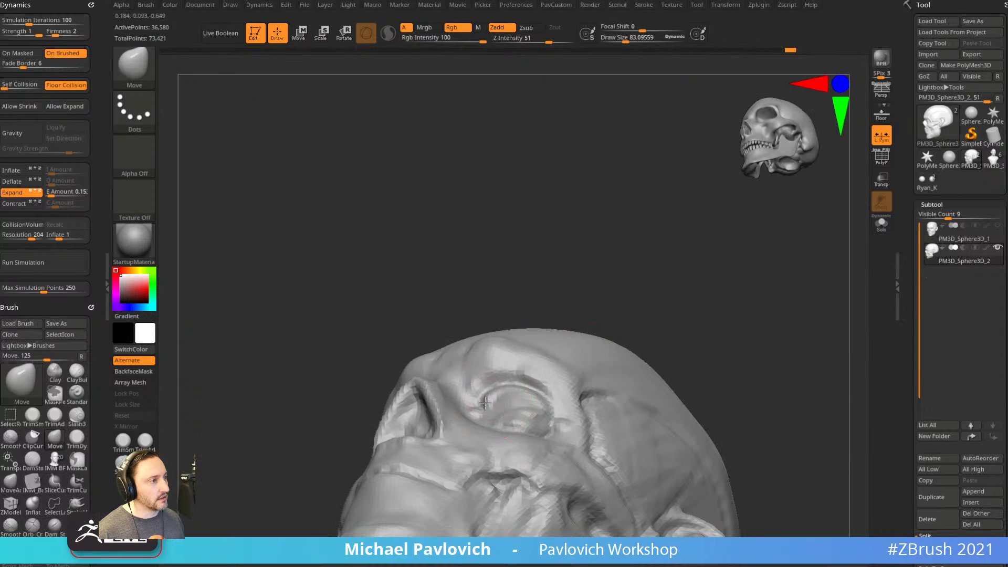
drag(486, 402, 490, 398)
drag(518, 305, 531, 373)
key(s)
drag(491, 401, 484, 401)
drag(494, 396, 497, 392)
mouse_move(698, 268)
shift+mouse_down()
mouse_move(727, 290)
mouse_move(510, 375)
shift+mouse_up()
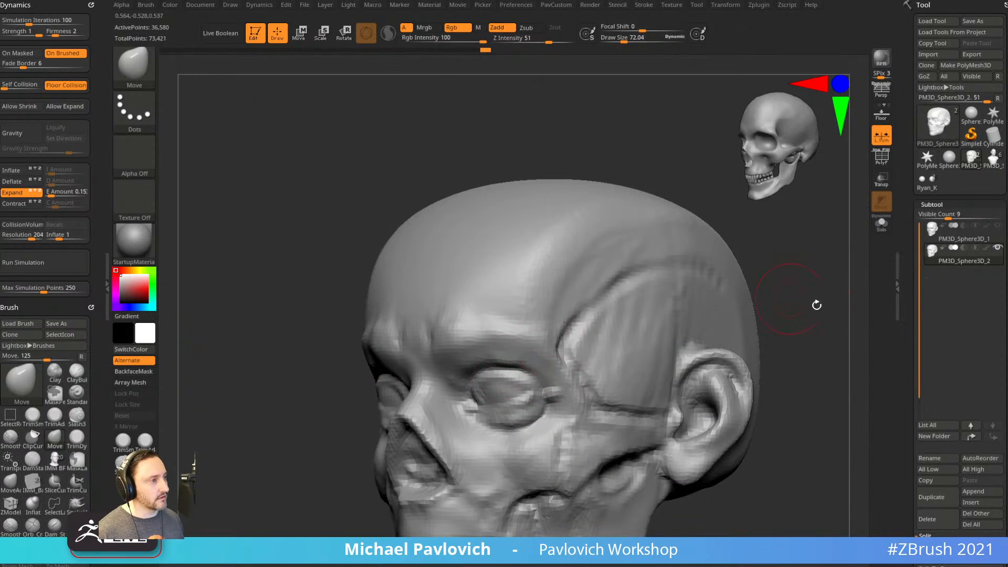
drag(797, 298, 524, 383)
drag(520, 426, 479, 426)
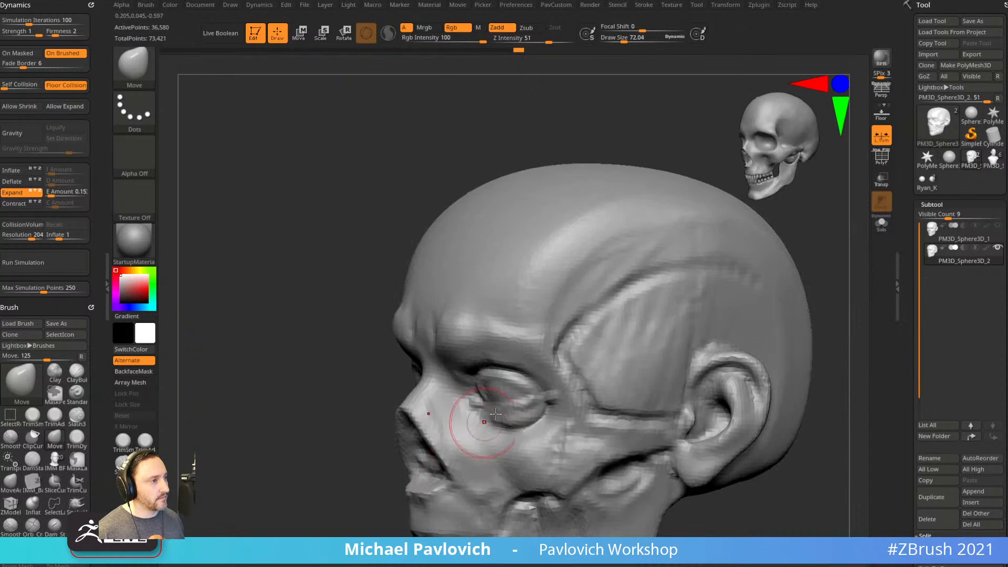
Add a short Standard stroke on the lower eyelid, then switch to the anatomy skull model.
key(b)
key(s)
key(t)
drag(392, 458, 520, 412)
mouse_move(751, 310)
mouse_down()
mouse_move(609, 349)
mouse_move(603, 331)
mouse_move(365, 475)
mouse_move(717, 321)
mouse_up()
key(b)
key(m)
key(v)
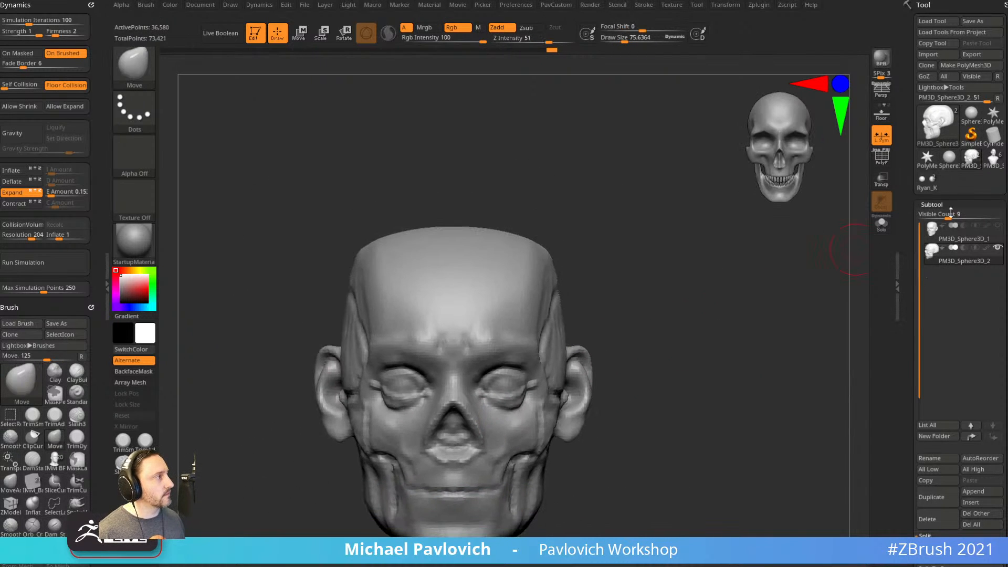
click(972, 157)
Shift the skull's eyeballs slightly with Transpose.
mouse_move(718, 342)
alt+mouse_down()
mouse_move(648, 268)
mouse_move(648, 332)
alt+mouse_up()
key(s)
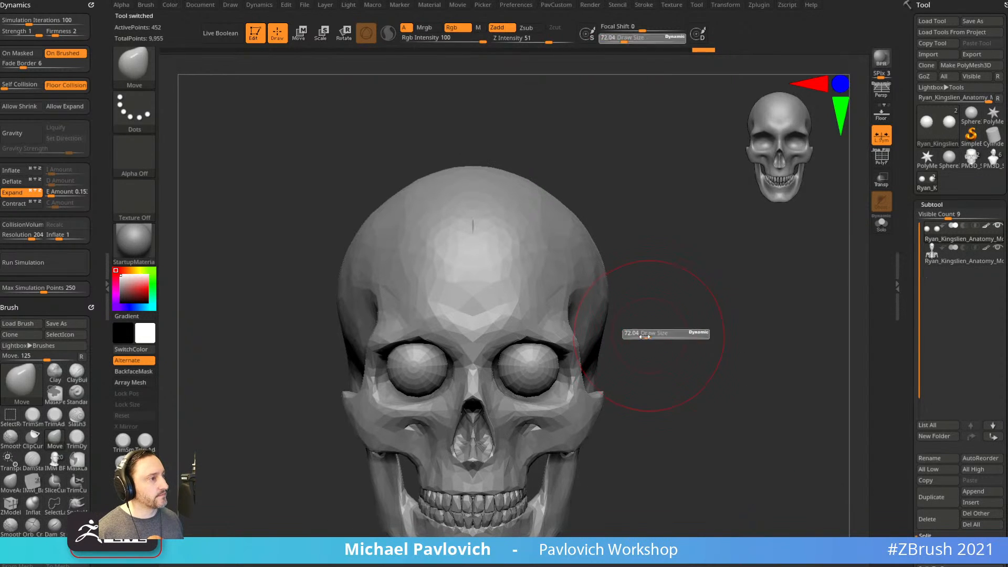
key(w)
drag(576, 322, 578, 326)
key(q)
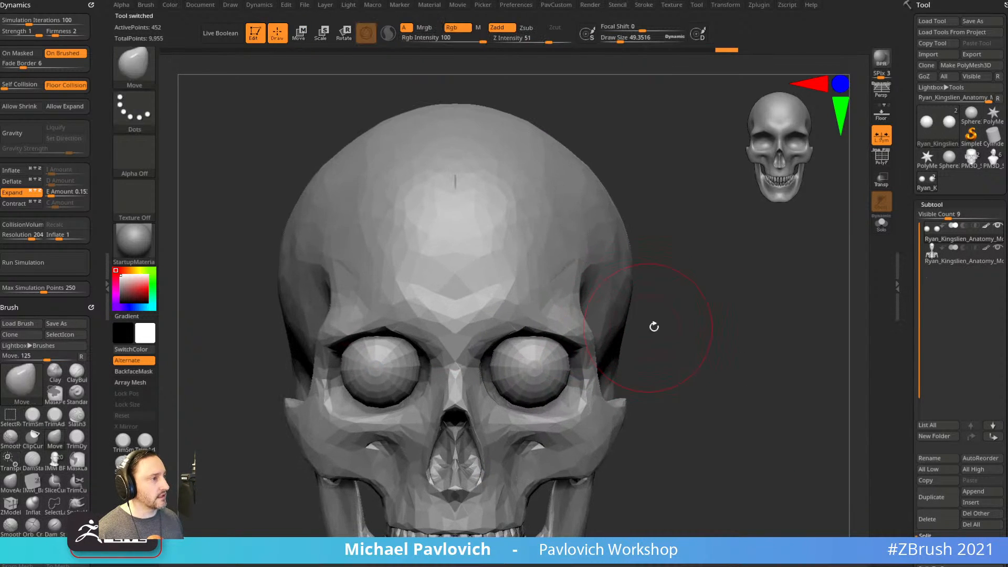
Orbit the skull to inspect the eyeballs and reduce the brush size to about 6.
drag(653, 331, 578, 365)
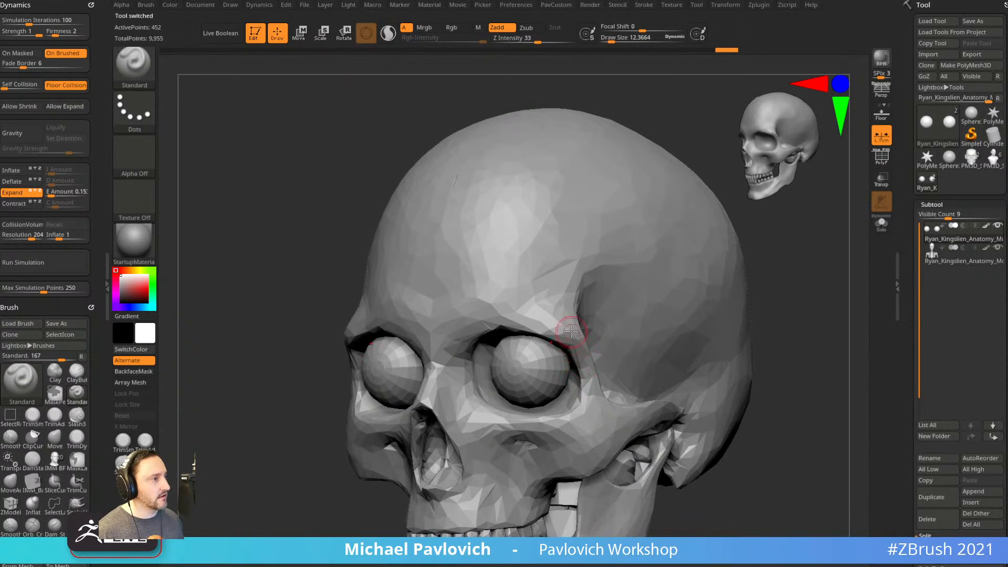
shift+right_drag(660, 334, 567, 347)
drag(735, 313, 571, 331)
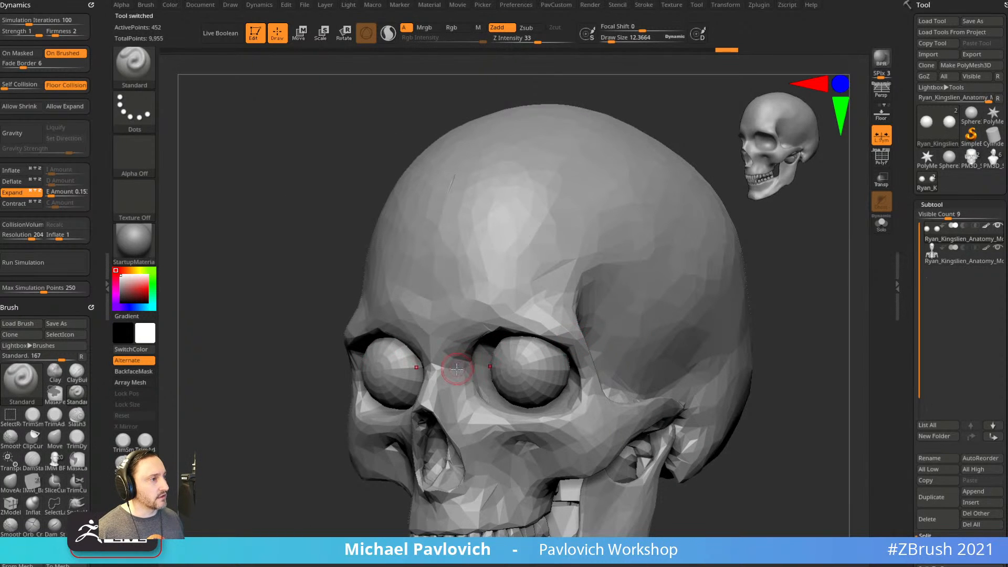
drag(345, 406, 616, 293)
drag(725, 294, 554, 320)
key(s)
drag(445, 341, 442, 341)
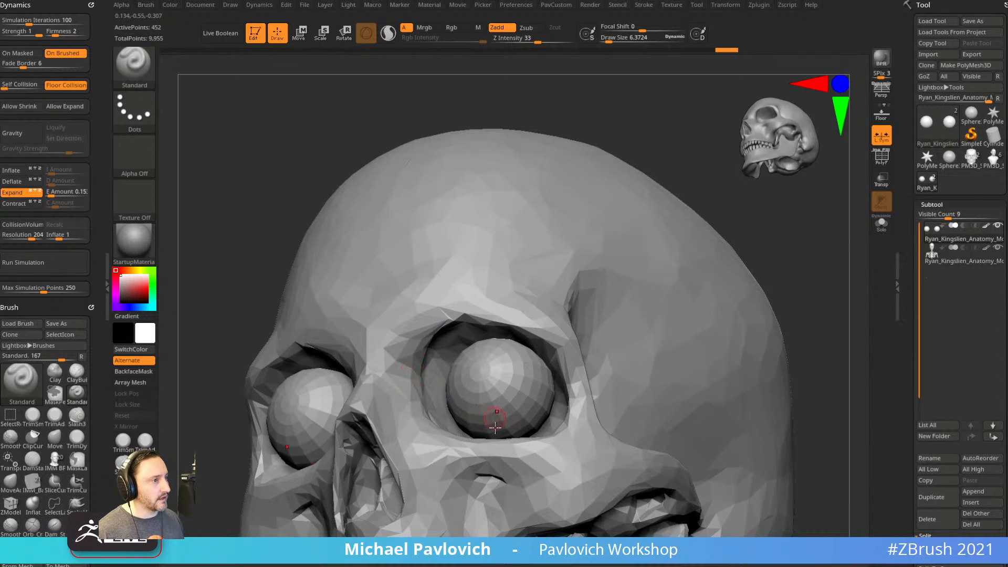
shift+drag(209, 350, 464, 388)
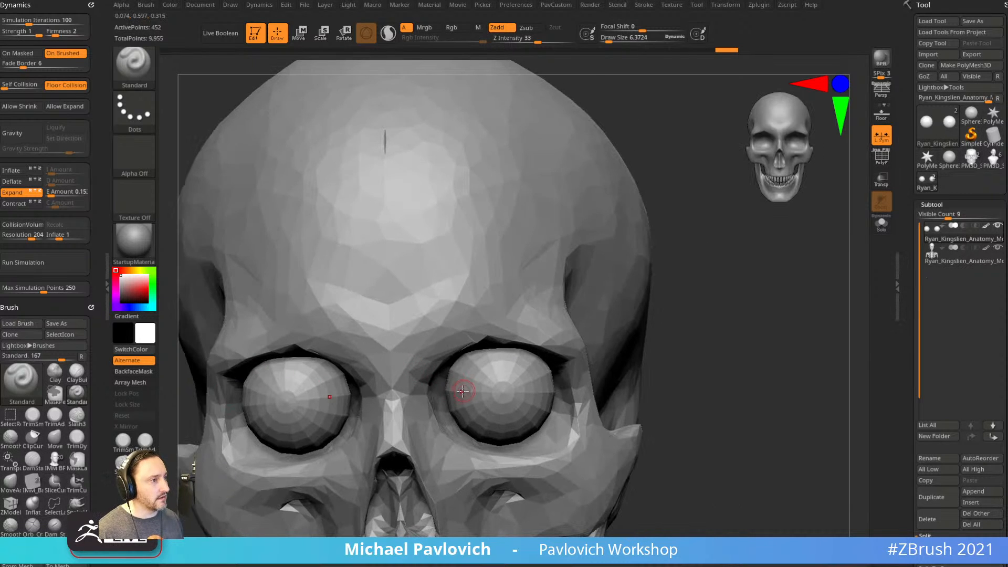
drag(757, 344, 702, 351)
shift+drag(244, 455, 190, 472)
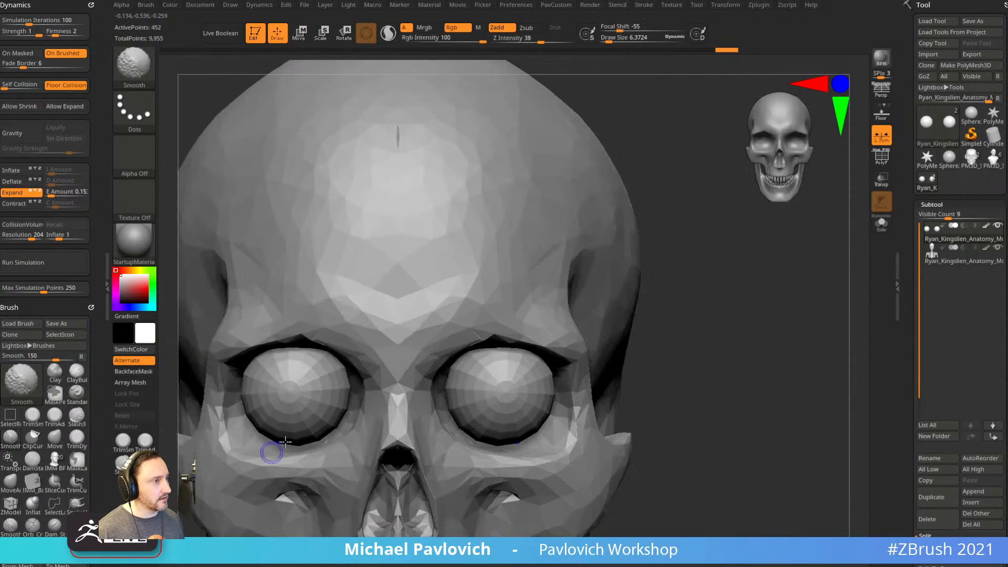
Adjust the right eyeball's position slightly with Transpose and check it in profile.
key(w)
alt+drag(668, 352, 597, 322)
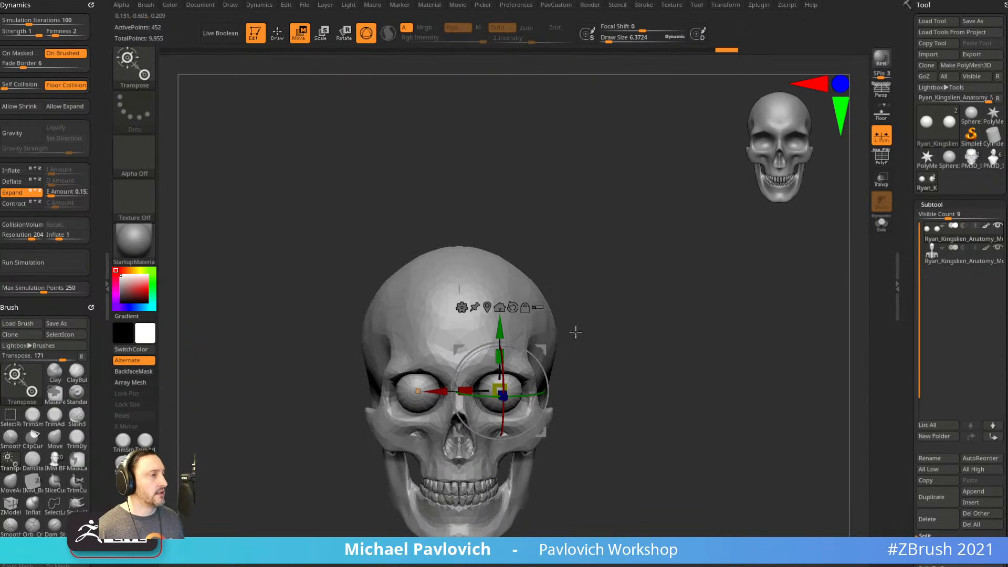
drag(541, 350, 546, 350)
key(q)
mouse_move(615, 335)
mouse_down()
mouse_move(525, 335)
mouse_move(667, 331)
mouse_move(640, 331)
mouse_move(625, 316)
mouse_move(575, 318)
mouse_move(586, 320)
mouse_up()
alt+drag(648, 278, 695, 407)
Set the brush size to about 83 and switch back to the zombie bust tool.
key(w)
key(q)
mouse_move(400, 399)
mouse_down()
mouse_move(683, 341)
mouse_move(671, 349)
mouse_move(703, 318)
mouse_move(722, 328)
mouse_move(709, 337)
mouse_up()
key(s)
key(s)
key(s)
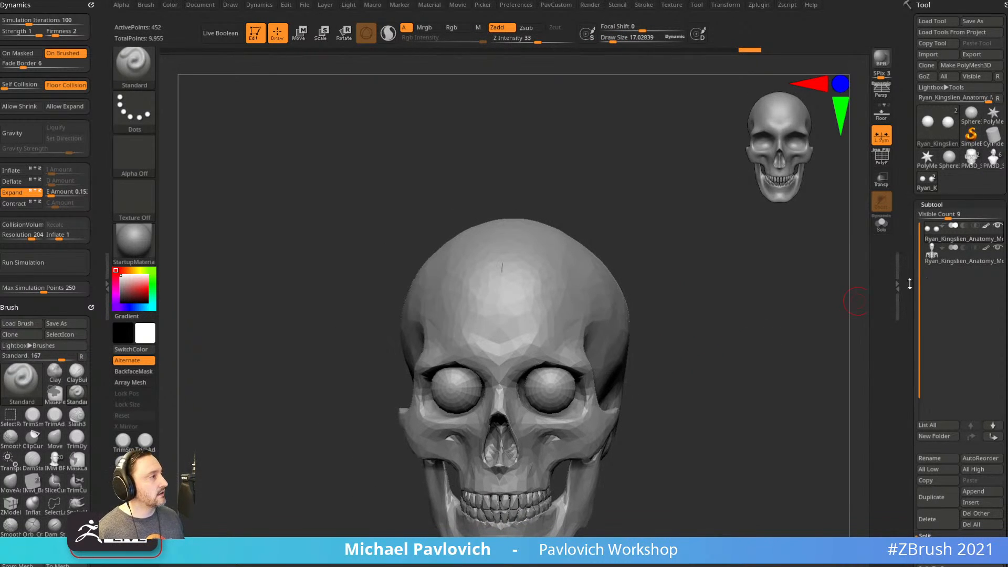
click(992, 162)
mouse_move(826, 295)
alt+mouse_down()
mouse_move(774, 357)
mouse_move(727, 272)
mouse_move(763, 385)
mouse_move(816, 340)
mouse_move(786, 349)
mouse_move(790, 331)
mouse_move(678, 336)
mouse_move(804, 340)
alt+mouse_up()
With the Move brush at size 155, push the cheek and jaw edge inward symmetrically.
key(s)
mouse_move(512, 472)
mouse_down()
mouse_move(531, 470)
mouse_move(512, 477)
mouse_up()
key(b)
key(m)
key(v)
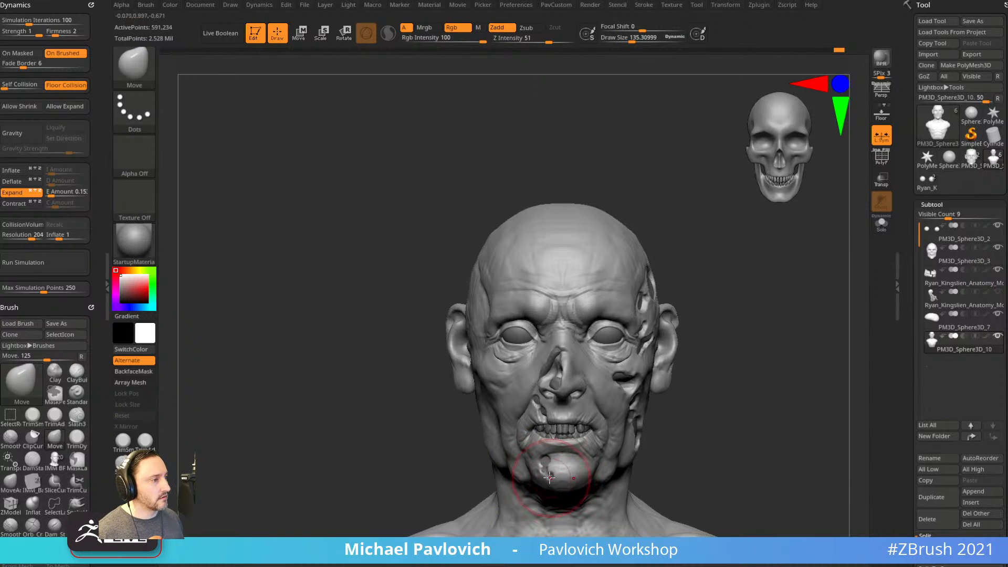
drag(495, 393, 493, 384)
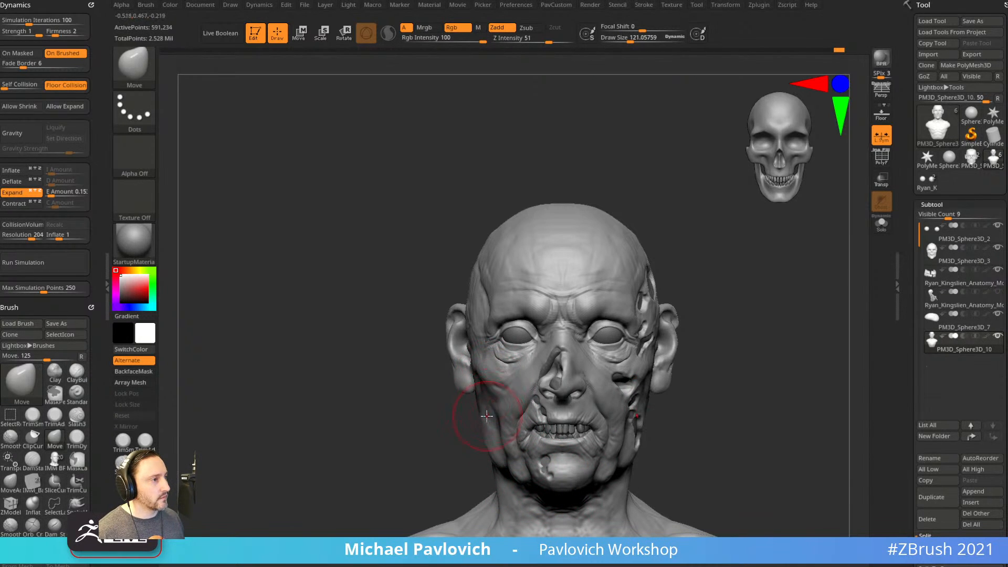
drag(488, 435, 491, 440)
mouse_move(683, 379)
mouse_down()
mouse_move(764, 395)
mouse_move(738, 378)
mouse_move(639, 378)
mouse_up()
key(b)
key(s)
key(t)
key(s)
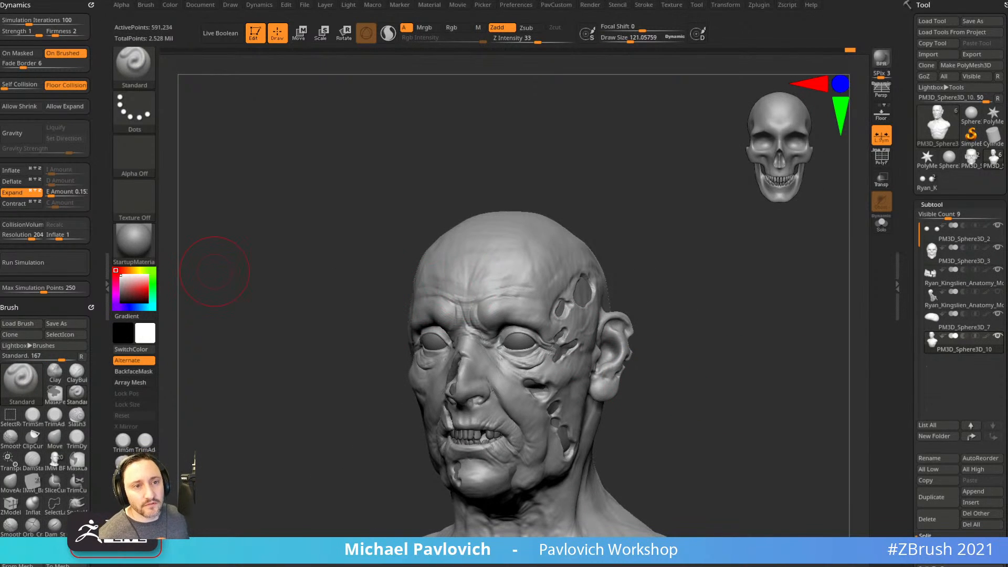
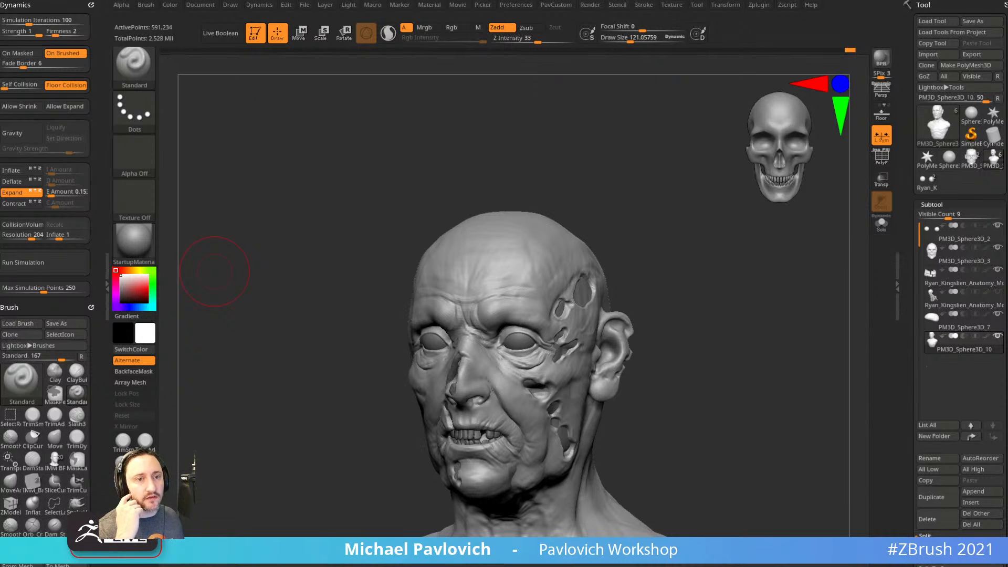
Orbit the head toward the front and briefly pick a larger Move brush.
drag(671, 202, 687, 201)
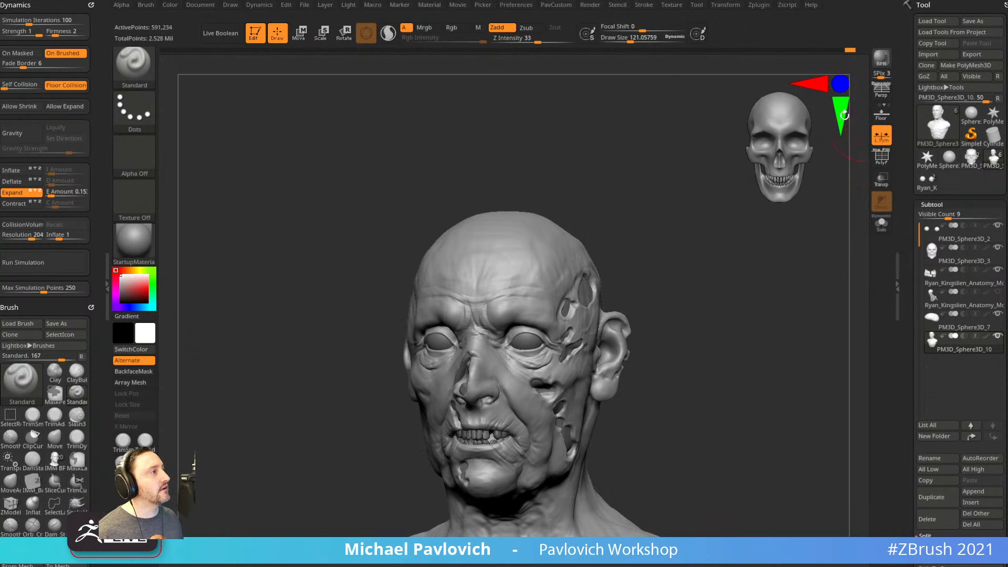
click(237, 6)
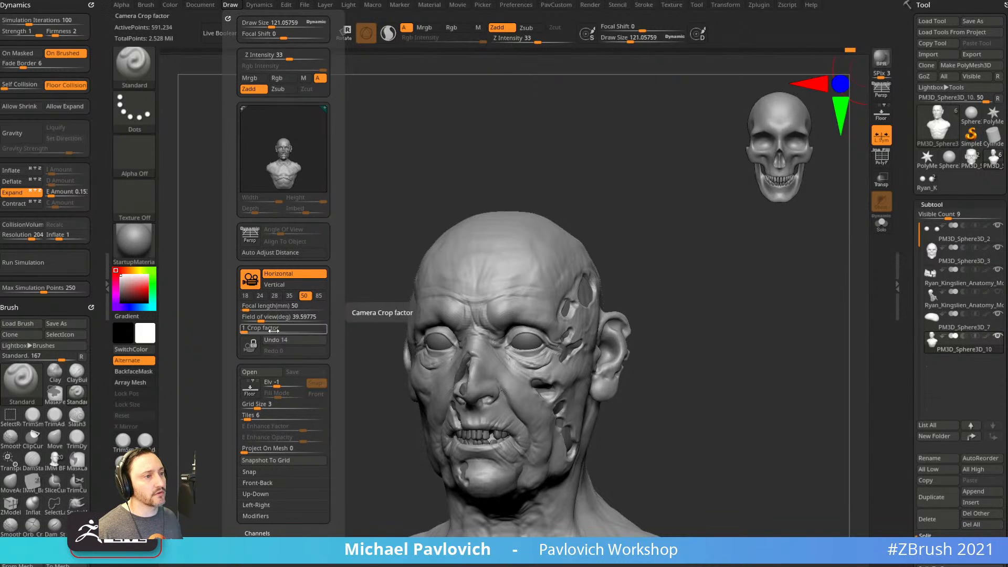
drag(234, 368, 231, 295)
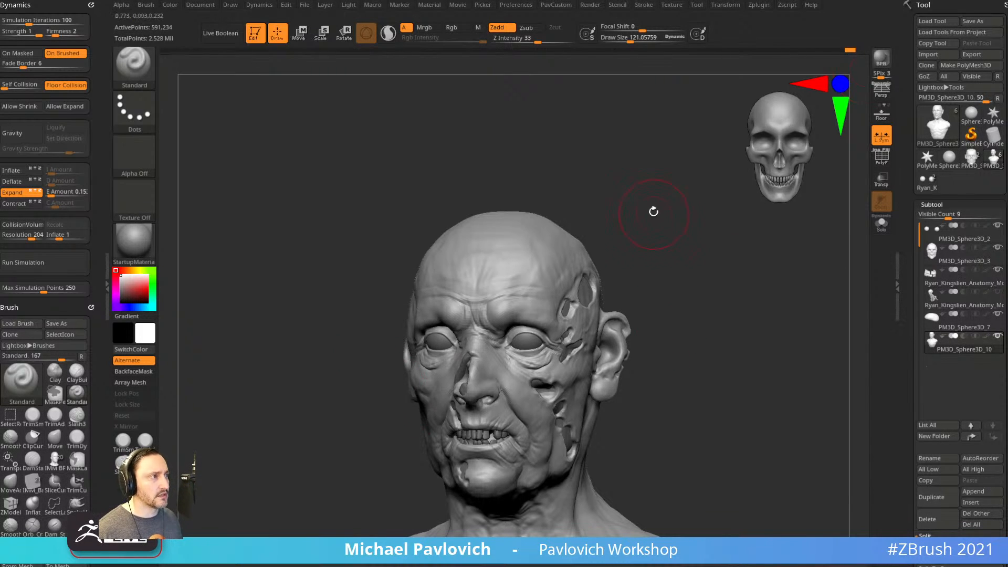
key(s)
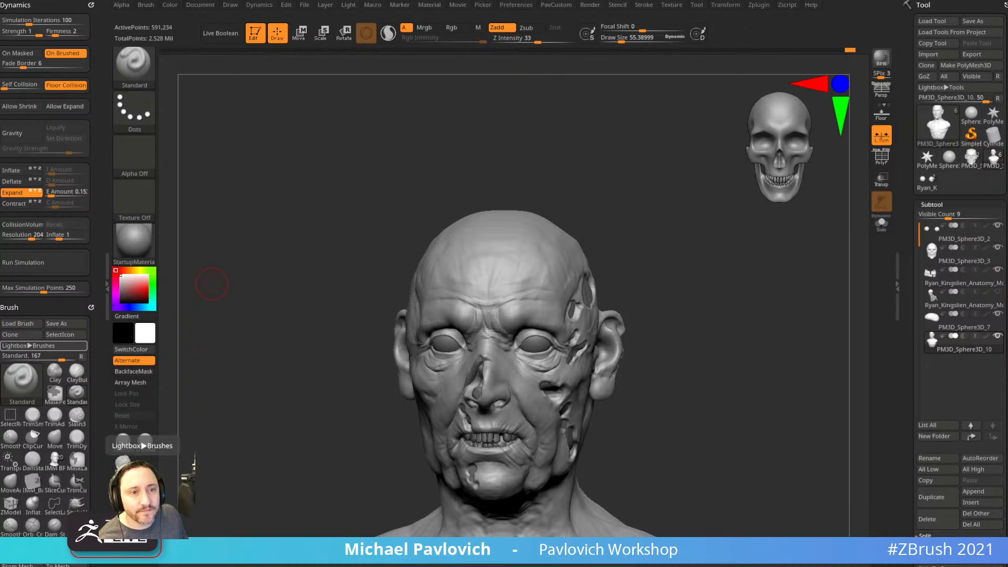
mouse_move(743, 275)
mouse_down()
mouse_move(687, 302)
mouse_move(690, 321)
mouse_move(704, 289)
mouse_up()
key(s)
key(s)
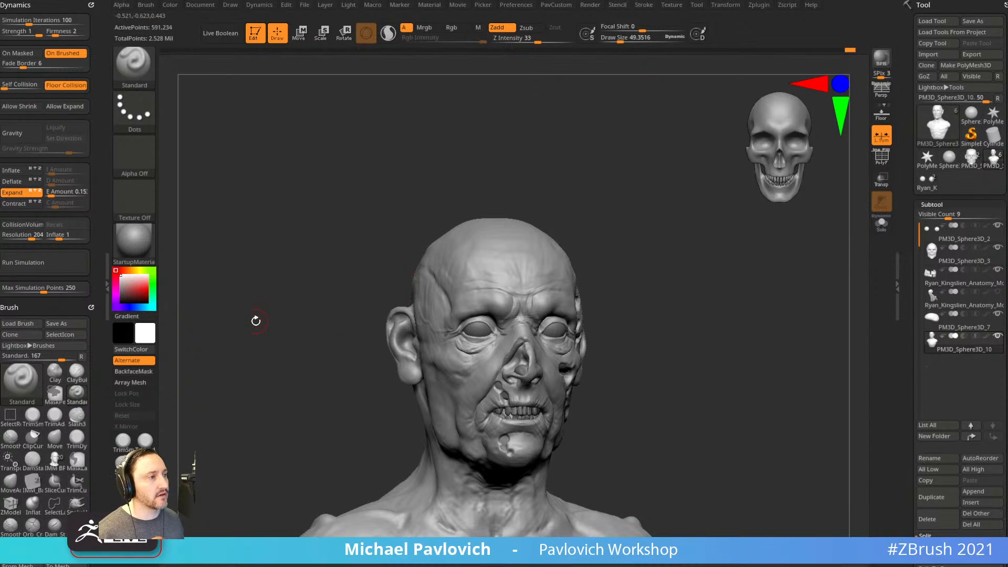
key(])
mouse_move(406, 421)
mouse_down()
mouse_move(420, 410)
mouse_move(410, 404)
mouse_up()
key(b)
key(m)
key(v)
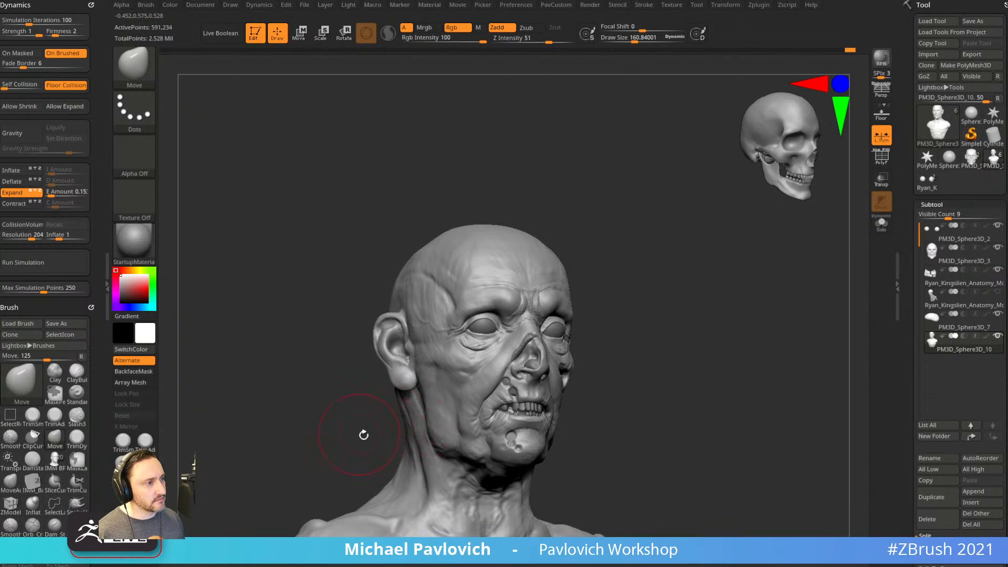
drag(359, 433, 428, 417)
key([)
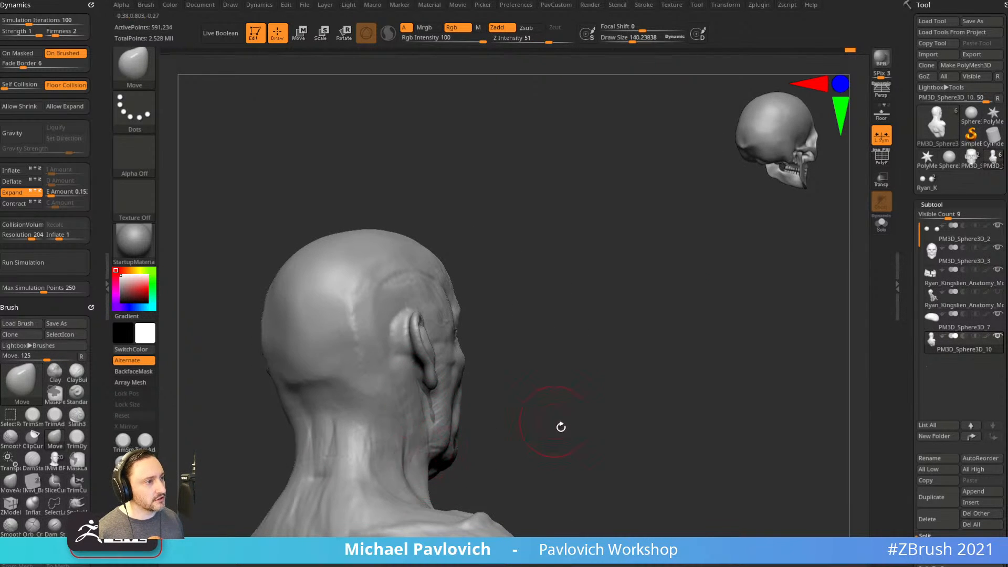
drag(551, 418, 420, 433)
drag(617, 396, 559, 409)
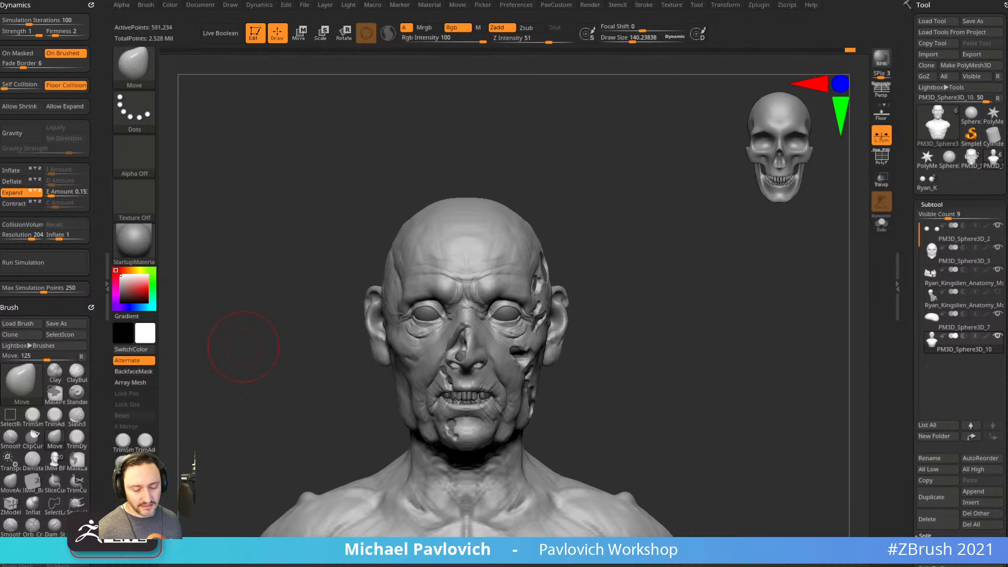
Return to the Standard brush, shrink it for fine detail, and zoom into the face.
key(b)
key(s)
key(t)
drag(689, 275, 649, 309)
key(s)
mouse_move(660, 308)
mouse_down()
mouse_move(652, 299)
mouse_move(666, 304)
mouse_move(662, 324)
mouse_move(643, 323)
mouse_move(694, 327)
mouse_up()
alt+drag(320, 375, 391, 418)
key(s)
drag(435, 306, 424, 306)
drag(369, 366, 457, 328)
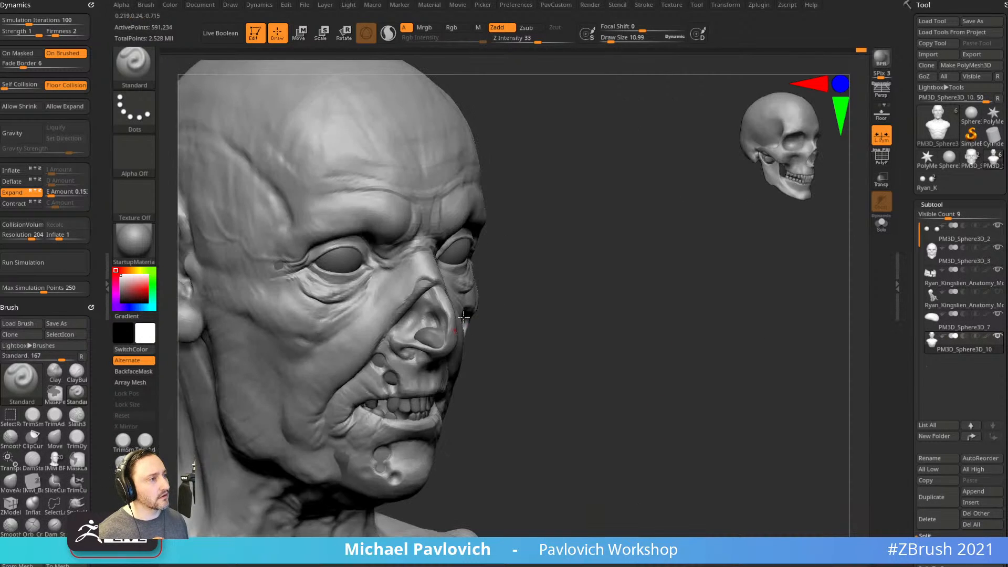
mouse_move(533, 273)
mouse_down()
mouse_move(442, 288)
mouse_move(398, 340)
mouse_up()
mouse_move(507, 309)
mouse_down()
mouse_move(531, 272)
mouse_move(532, 284)
mouse_up()
key(s)
Sculpt small strokes beside the nostril, then zoom out and raise Draw Size to about 46.5.
mouse_move(408, 352)
mouse_down()
mouse_move(379, 360)
mouse_move(388, 368)
mouse_up()
drag(516, 315, 476, 317)
drag(405, 371, 394, 375)
drag(609, 308, 562, 309)
drag(285, 457, 399, 387)
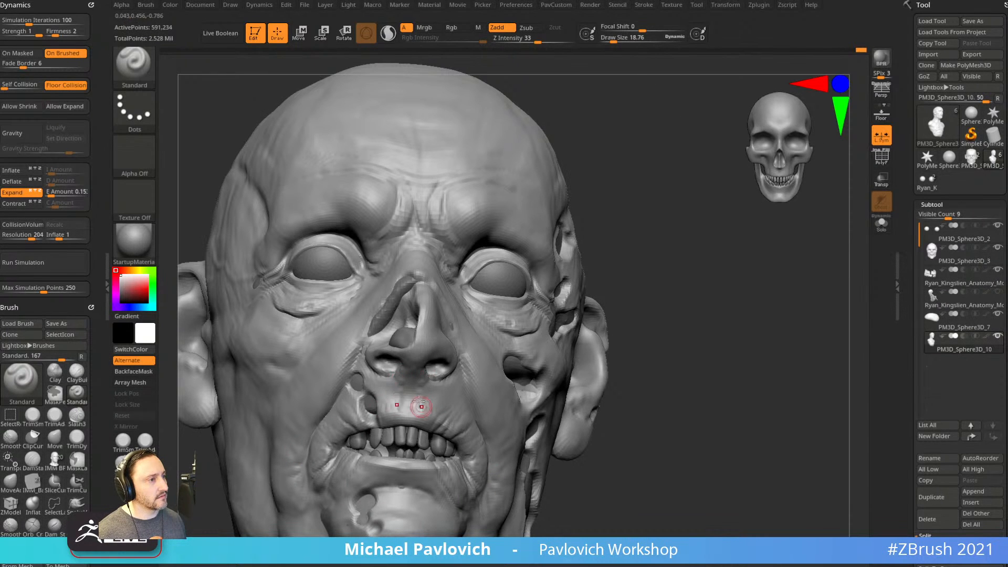
alt+drag(678, 294, 704, 288)
drag(733, 290, 692, 291)
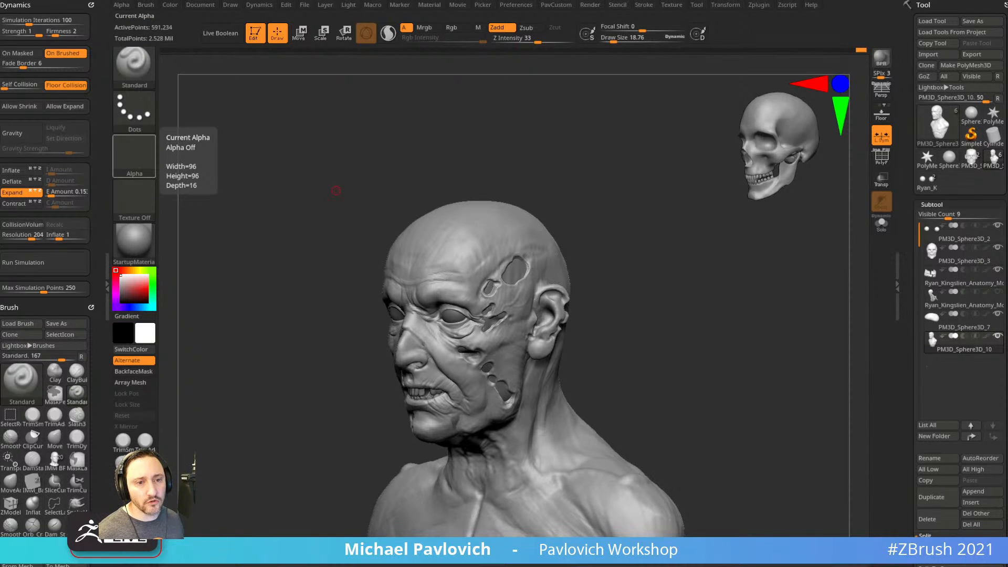
mouse_move(677, 330)
mouse_down()
mouse_move(701, 322)
mouse_move(686, 337)
mouse_up()
key(s)
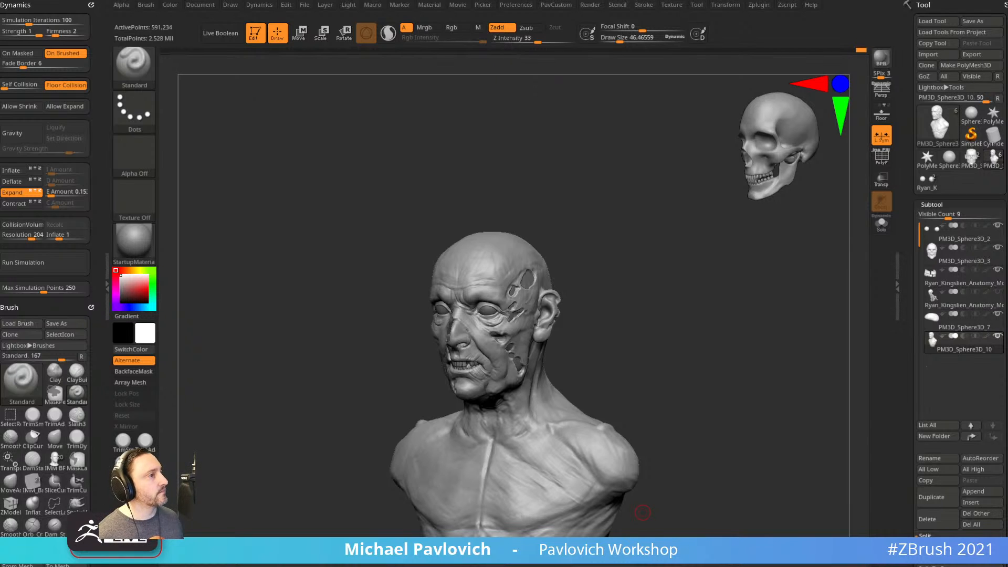
drag(632, 443, 709, 391)
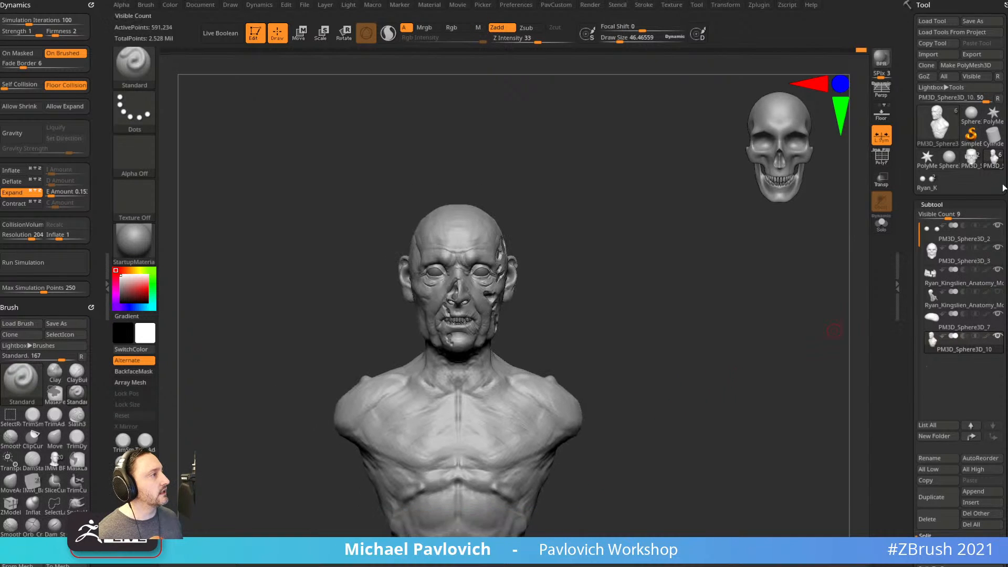
Select the skeleton tool and delete its extra subtool.
click(927, 180)
alt+drag(695, 240, 742, 370)
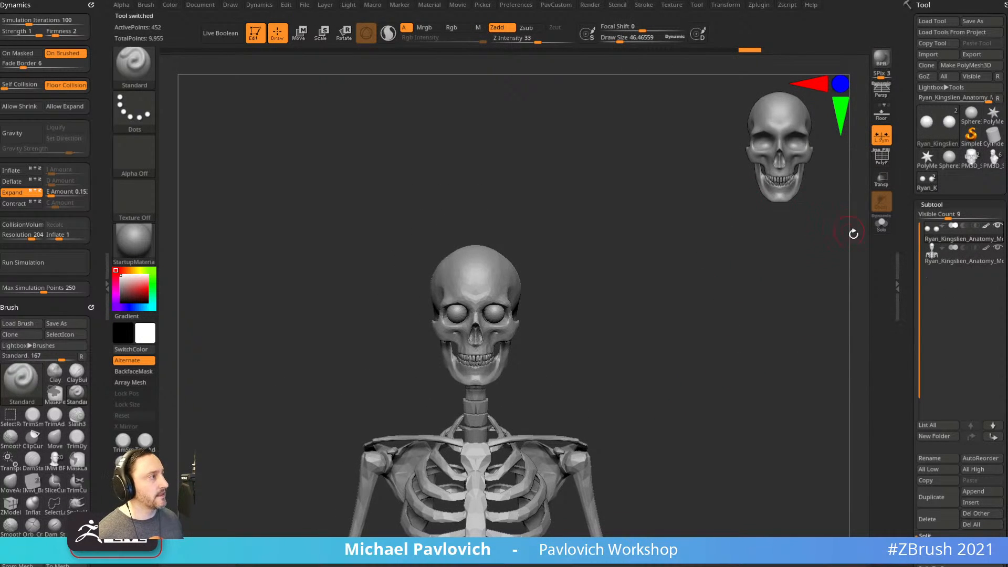
click(932, 526)
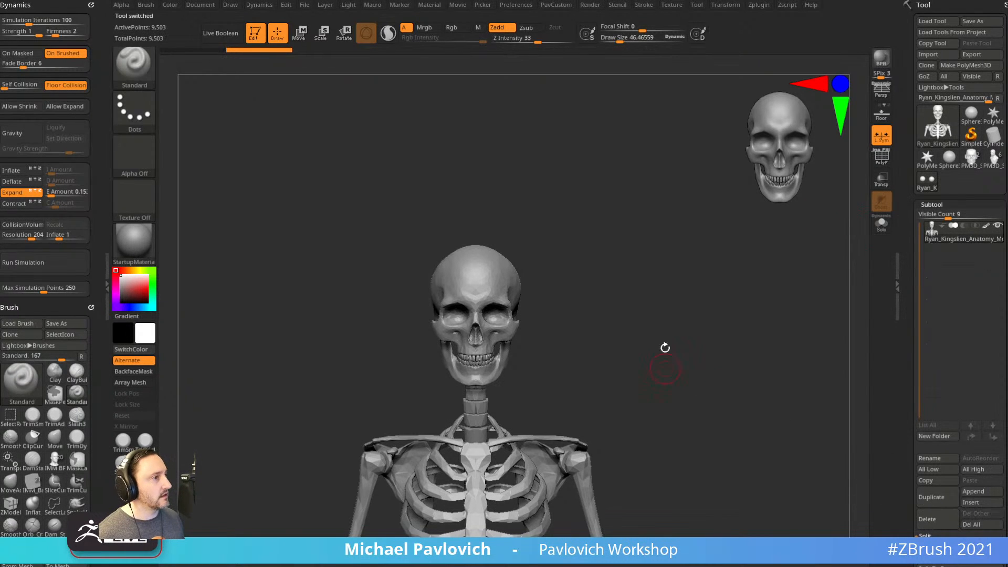
alt+drag(663, 365, 665, 335)
key(s)
drag(641, 287, 651, 287)
key(s)
mouse_move(645, 285)
mouse_down()
mouse_move(633, 316)
mouse_move(646, 312)
mouse_move(592, 317)
mouse_move(651, 313)
mouse_up()
key(s)
drag(905, 356, 907, 302)
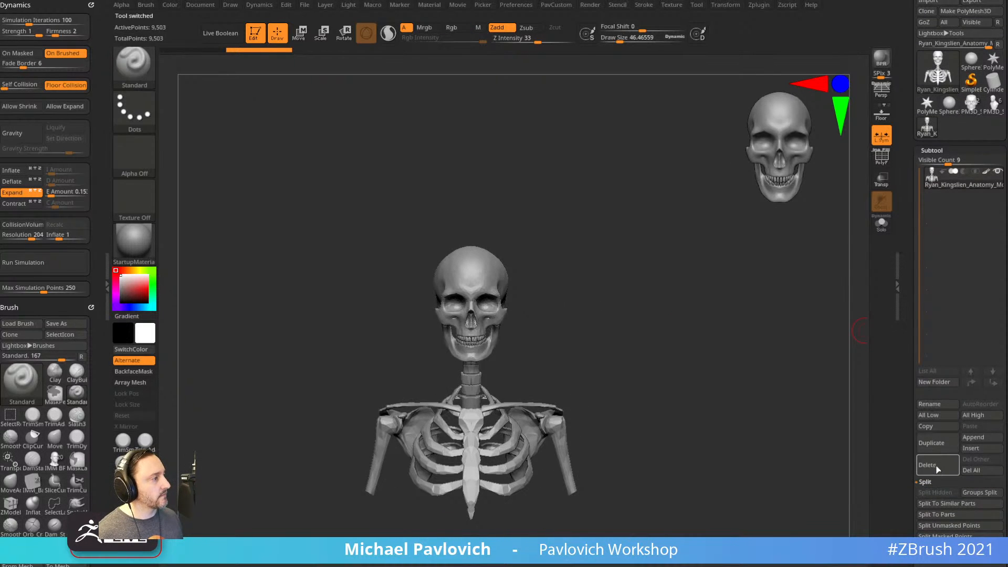
Insert a Sphere3D subtool, make it see-through, then shrink, stretch and move it over the skull.
click(971, 449)
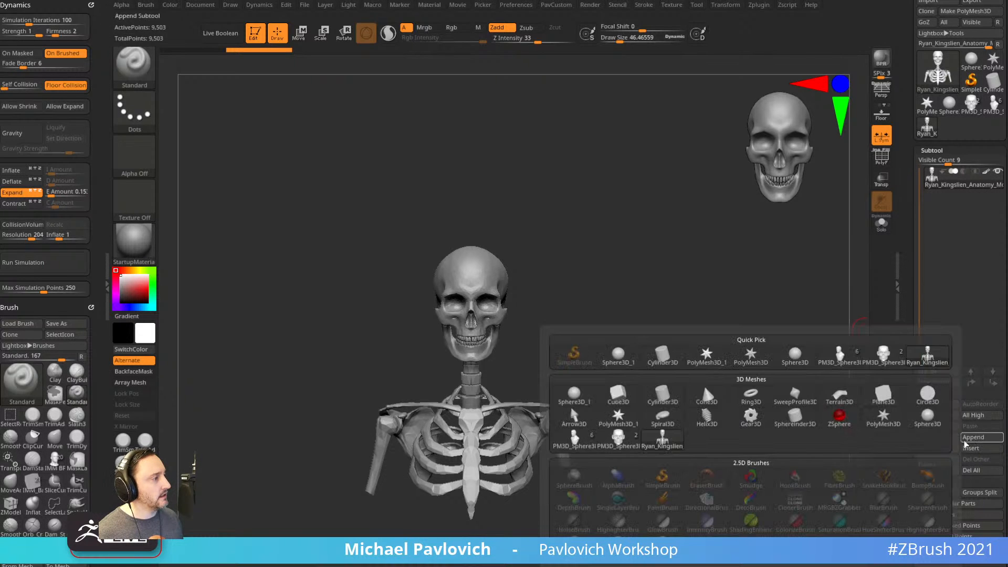
click(928, 417)
click(952, 206)
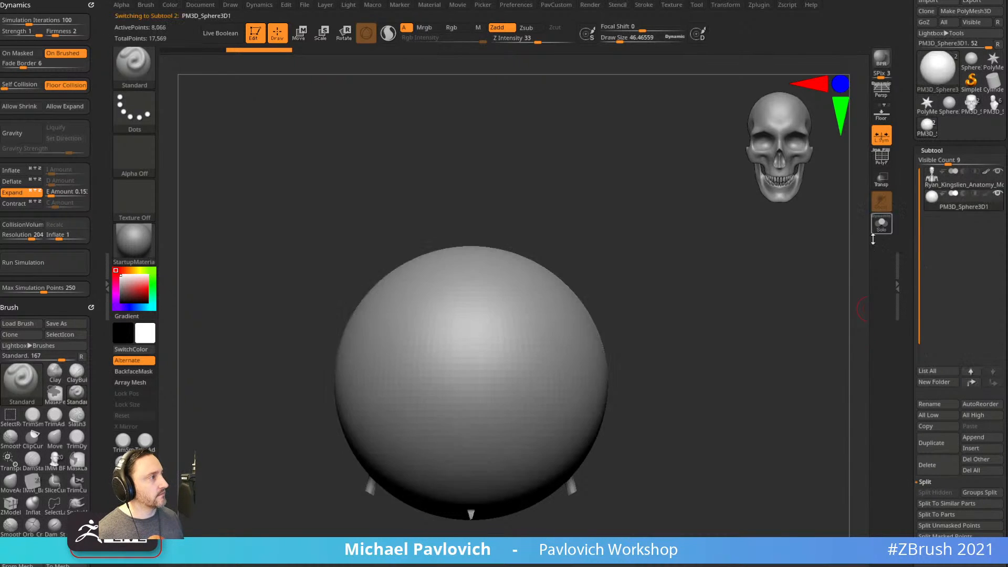
click(882, 180)
ctrl+right_drag(789, 322, 786, 292)
key(w)
drag(482, 381, 466, 396)
drag(482, 346, 482, 330)
drag(481, 318, 482, 268)
With a large Move brush, pull the sphere down over the ribcage and back from the face.
key(q)
key(s)
drag(526, 292, 551, 295)
key(b)
key(m)
key(v)
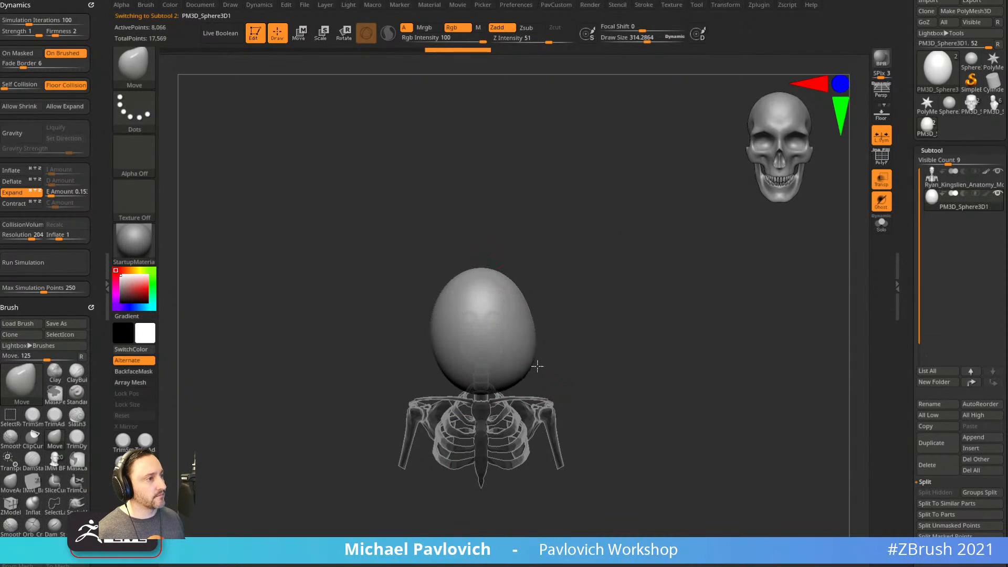
drag(512, 329, 540, 390)
shift+right_drag(578, 367, 543, 326)
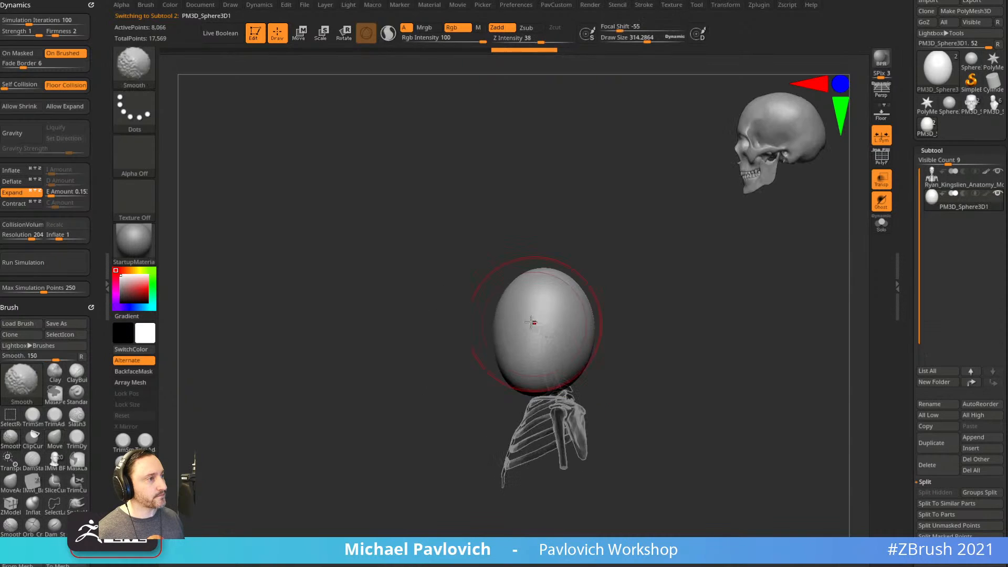
drag(499, 321, 536, 330)
drag(534, 277, 510, 289)
alt+right_drag(607, 281, 568, 294)
key([)
Pull the hood's back into a downward point and shape its lower corners and sides.
mouse_move(544, 314)
mouse_down()
mouse_move(558, 304)
mouse_move(508, 286)
mouse_move(565, 330)
mouse_move(552, 342)
mouse_move(552, 311)
mouse_up()
key([)
key(s)
drag(552, 376, 543, 384)
key(])
drag(531, 398, 539, 410)
right_drag(583, 405, 525, 403)
drag(512, 403, 502, 405)
drag(498, 360, 508, 333)
From the front, narrow the hood's sides and shape its face opening and front edge.
shift+right_drag(450, 335, 531, 349)
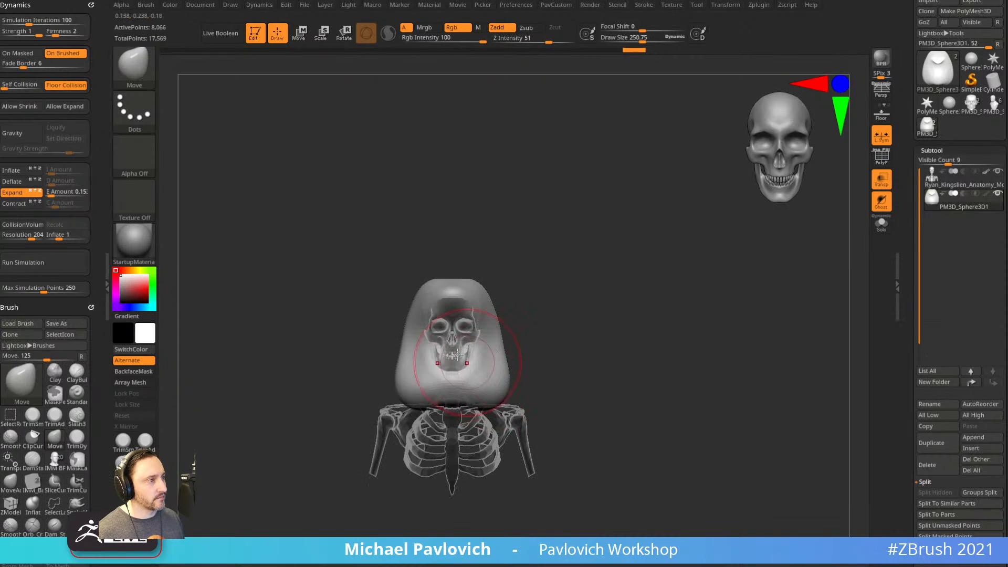
mouse_move(420, 295)
mouse_down()
mouse_move(427, 305)
mouse_move(413, 332)
mouse_up()
drag(407, 372, 417, 390)
key(s)
drag(414, 383, 435, 370)
right_drag(543, 336, 570, 343)
mouse_move(570, 343)
ctrl+right_down()
mouse_move(543, 336)
mouse_move(590, 333)
mouse_move(513, 349)
ctrl+right_up()
mouse_move(451, 338)
mouse_down()
mouse_move(477, 305)
mouse_move(458, 355)
mouse_up()
drag(462, 429, 489, 454)
drag(415, 428, 403, 426)
Turn on PolyF, disable transparency, and switch back to a small Standard brush.
click(882, 156)
right_drag(736, 281, 565, 300)
click(883, 178)
key(b)
key(s)
key(t)
key(s)
drag(519, 327, 503, 327)
mouse_move(517, 315)
ctrl+right_down()
mouse_move(541, 282)
mouse_move(571, 267)
ctrl+right_up()
key(s)
drag(572, 266, 569, 266)
mouse_move(565, 265)
right_down()
mouse_move(571, 252)
mouse_move(635, 254)
right_up()
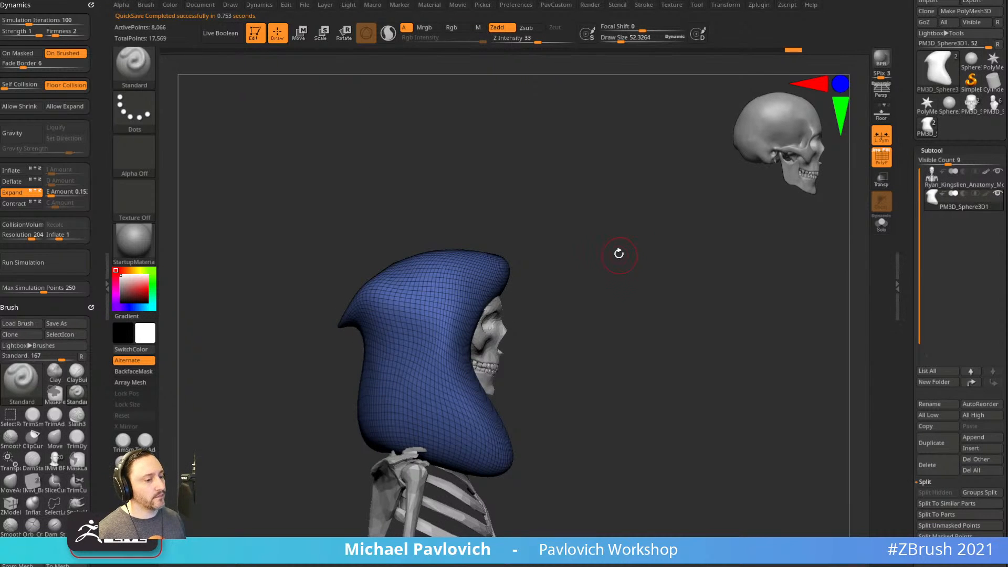
Slice the hood with the SliceCurve brush and delete the sliced-off brown part.
ctrl+shift+click(139, 66)
click(546, 121)
mouse_move(593, 210)
ctrl+shift+mouse_down()
mouse_move(533, 221)
mouse_move(517, 259)
mouse_move(479, 292)
mouse_move(458, 363)
mouse_move(521, 525)
ctrl+shift+mouse_up()
mouse_move(679, 281)
right_down()
mouse_move(580, 296)
mouse_move(594, 279)
mouse_move(607, 289)
mouse_move(613, 353)
right_up()
mouse_move(635, 341)
ctrl+shift+mouse_down()
mouse_move(300, 461)
mouse_move(305, 448)
ctrl+shift+mouse_up()
right_drag(583, 290, 688, 279)
ctrl+shift+click(593, 253)
key(2)
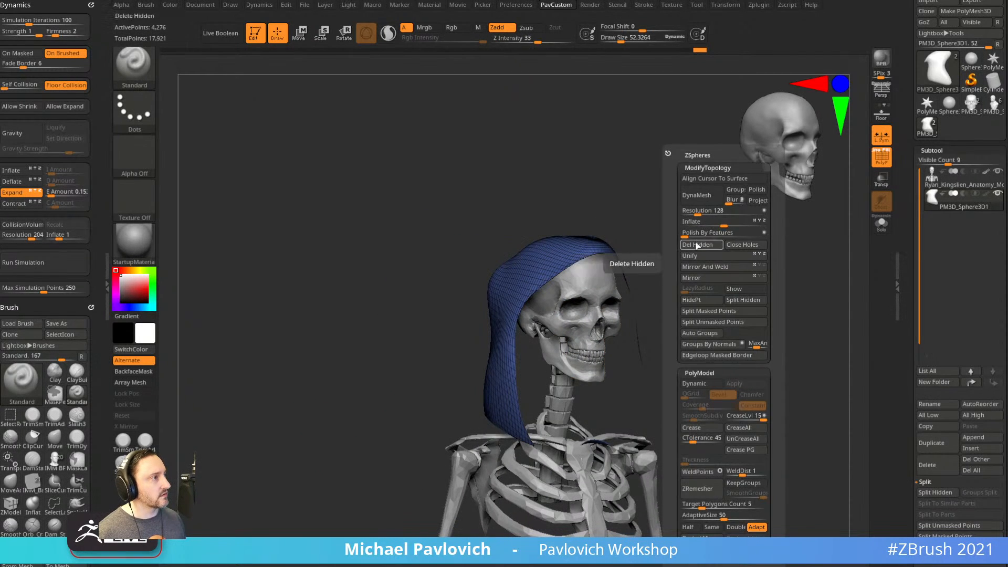
click(697, 246)
right_drag(659, 227, 566, 258)
Try rebuilding the hood's topology with ZRemesher, checking the Mesh Integrity options in between.
key(2)
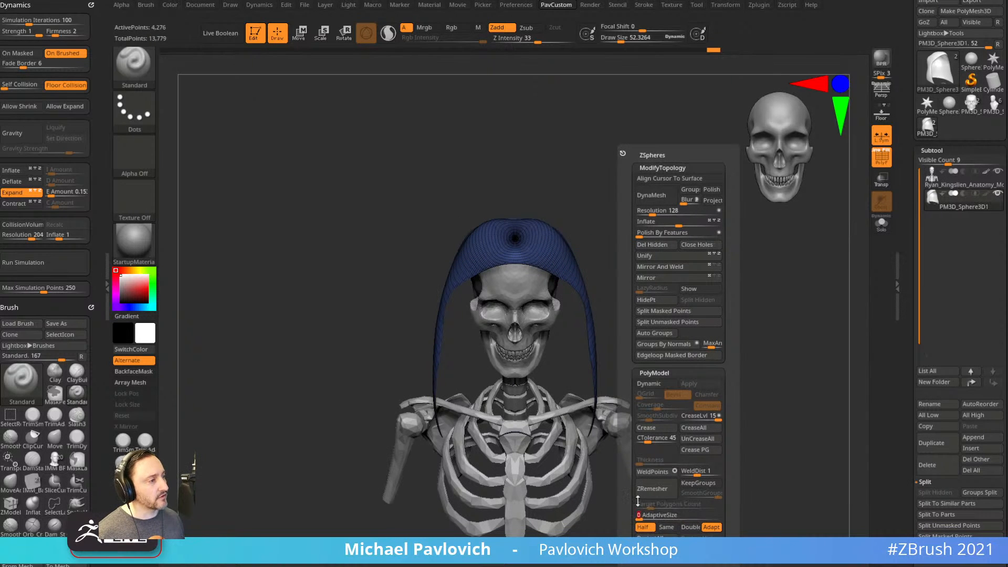
click(660, 494)
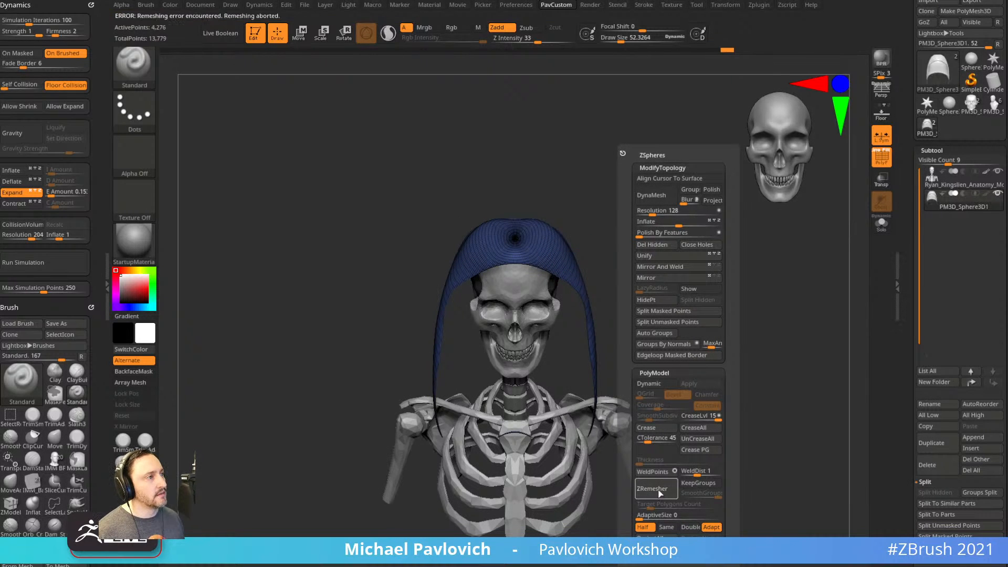
drag(676, 315, 730, 304)
drag(906, 354, 940, 206)
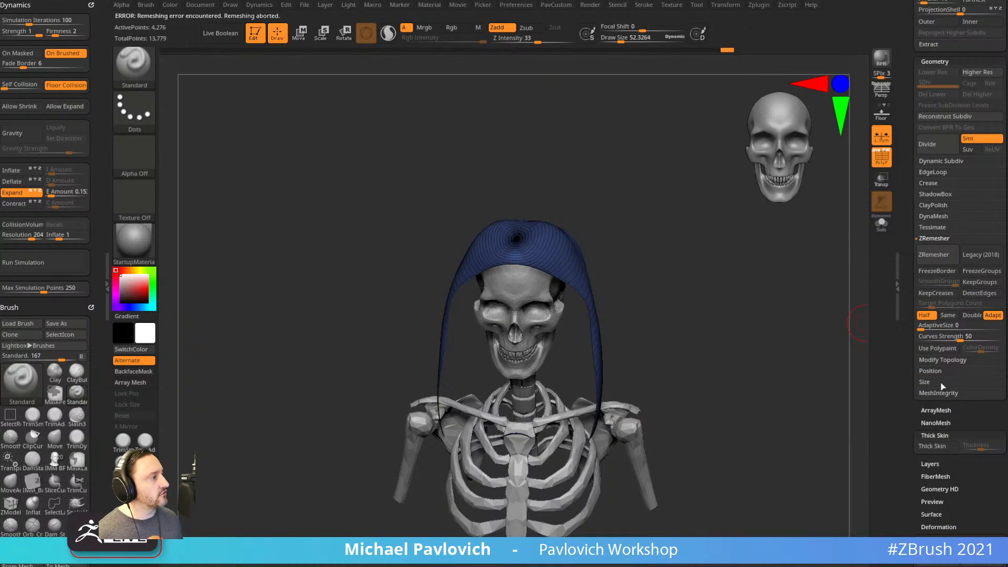
click(940, 393)
key(space)
drag(907, 419, 913, 359)
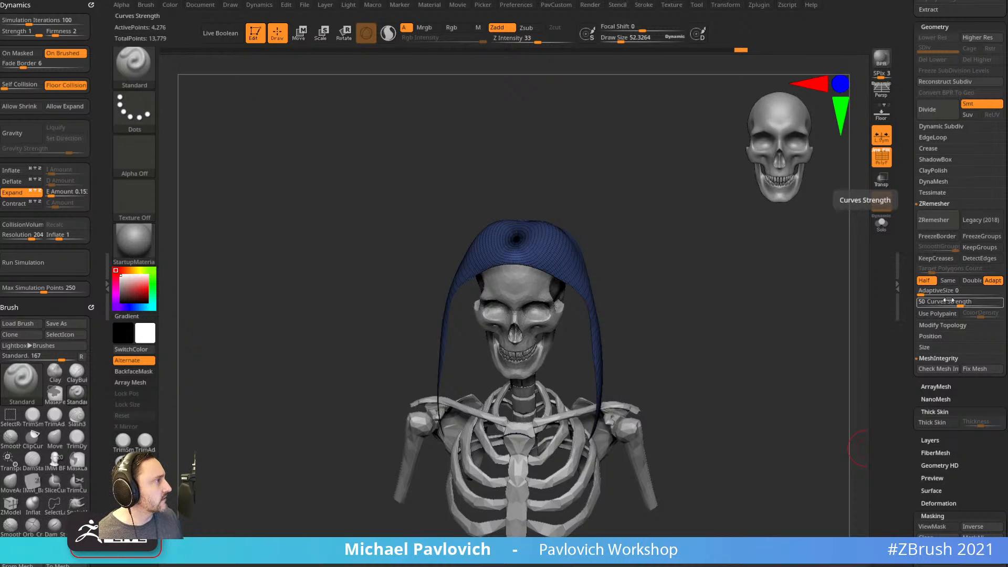
drag(812, 320, 781, 343)
key(space)
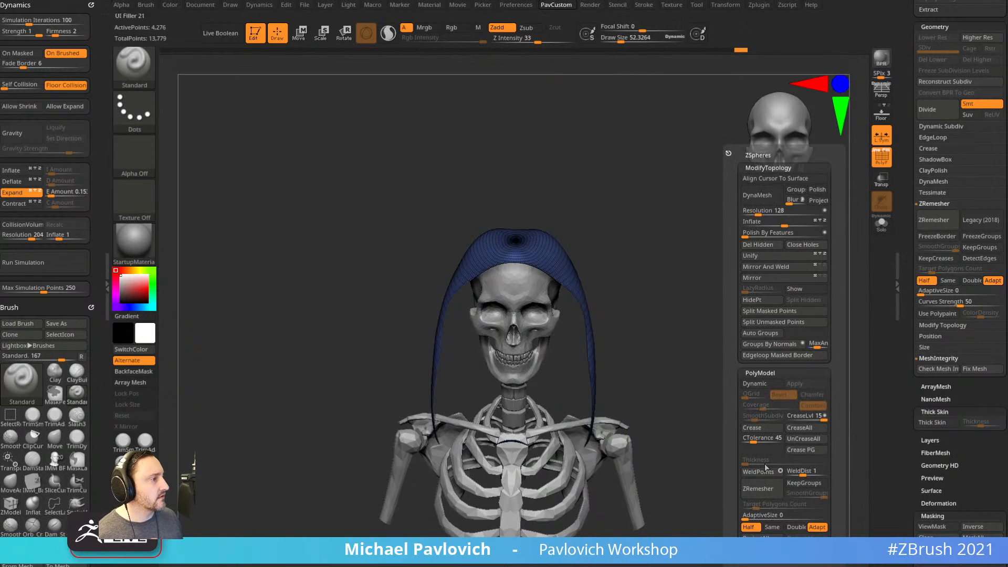
click(764, 491)
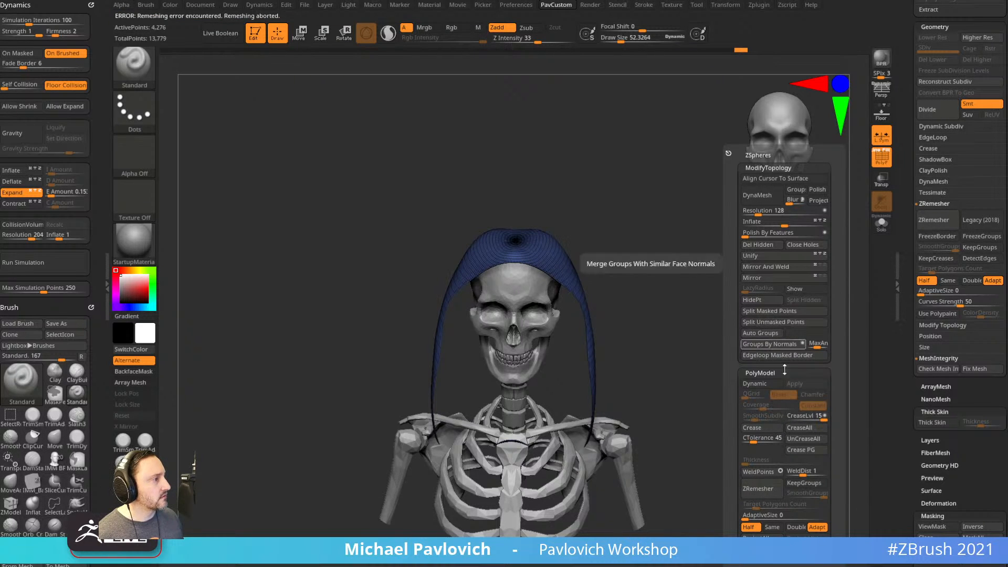
Weld the hood's overlapping points, switch to the Inflat brush at size 155, and ZRemesh again.
click(764, 471)
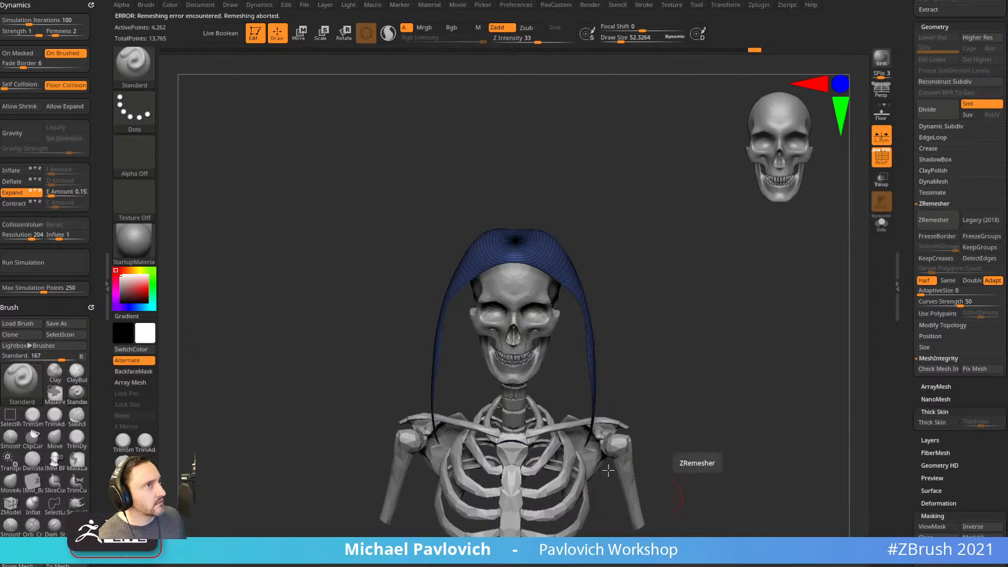
drag(647, 300, 698, 295)
key(3)
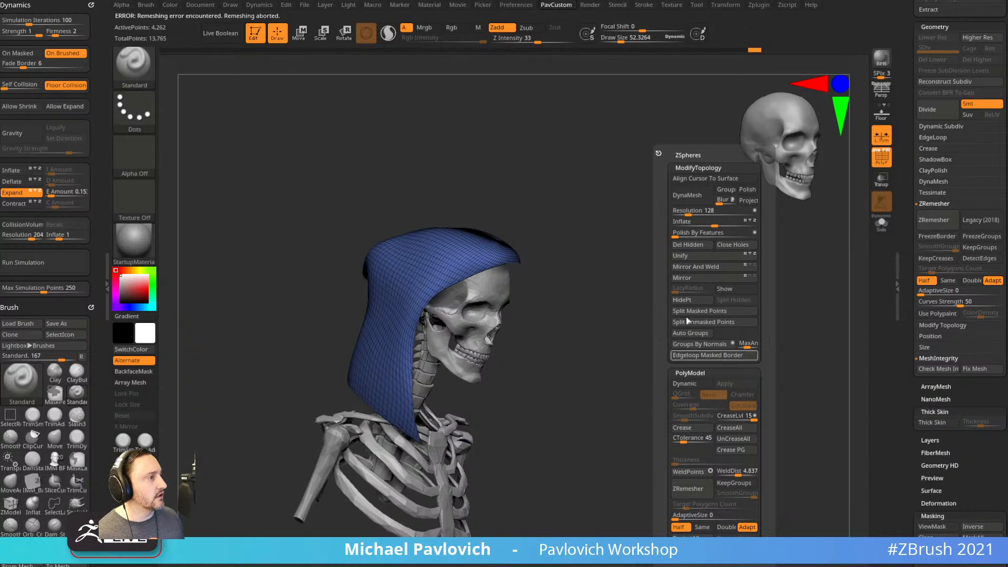
mouse_move(653, 333)
mouse_down()
mouse_move(691, 347)
mouse_move(722, 331)
mouse_move(747, 338)
mouse_move(676, 297)
mouse_move(630, 294)
mouse_move(684, 261)
mouse_move(701, 336)
mouse_up()
key(b)
key(i)
key(n)
key(s)
click(591, 310)
key(2)
click(685, 496)
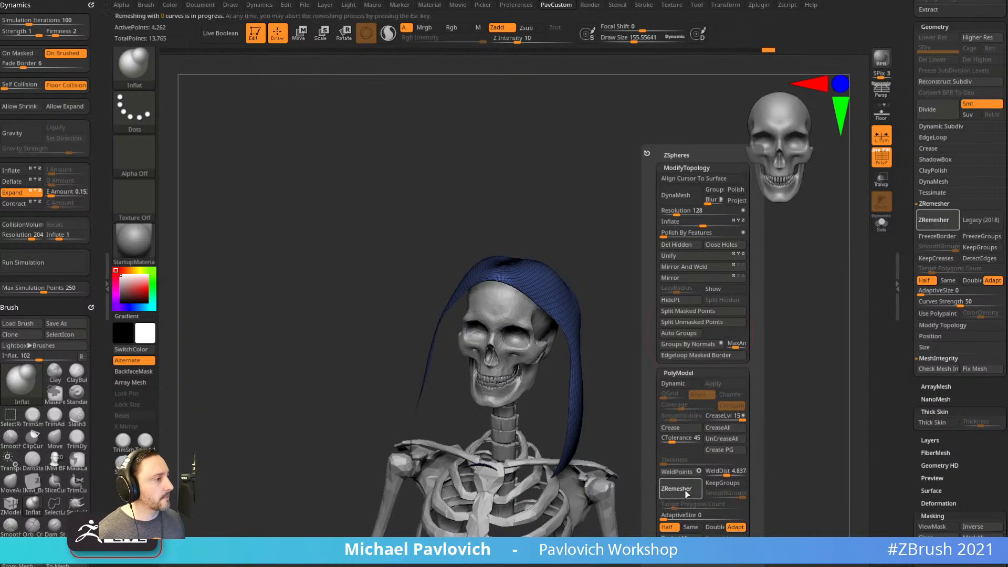
Shrink the brush to about 15, raise WeldDist to 44 and weld the hood's points.
drag(601, 258, 567, 277)
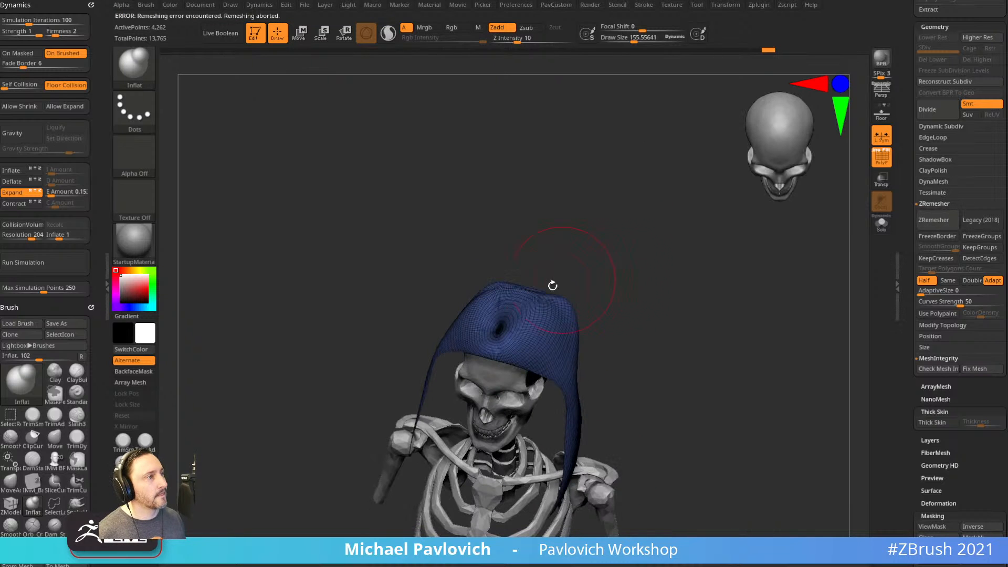
mouse_move(657, 333)
mouse_down()
mouse_move(668, 291)
mouse_move(679, 342)
mouse_move(692, 297)
mouse_up()
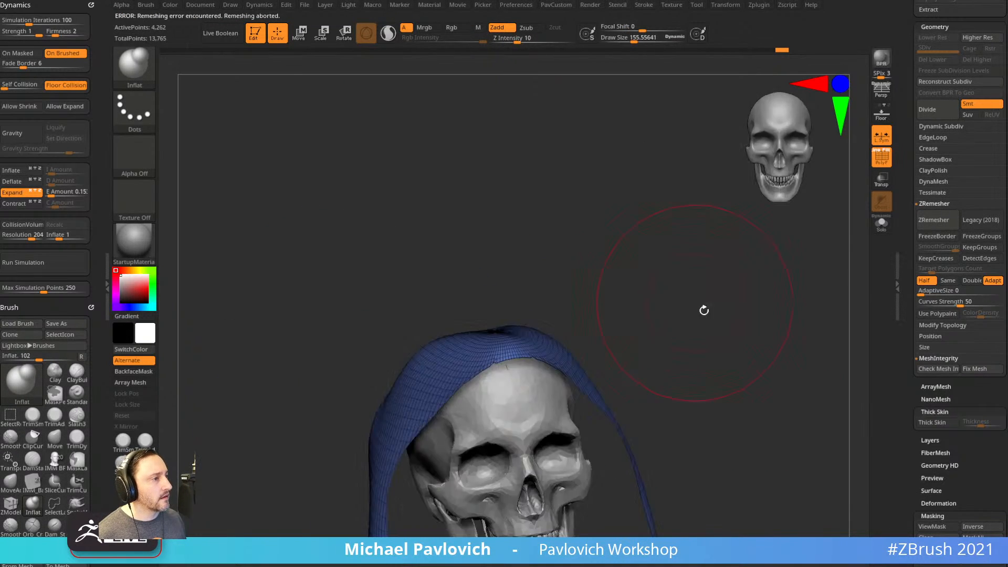
key(s)
drag(696, 352, 682, 351)
mouse_move(682, 351)
mouse_down()
mouse_move(694, 354)
mouse_move(700, 376)
mouse_move(673, 376)
mouse_up()
key(s)
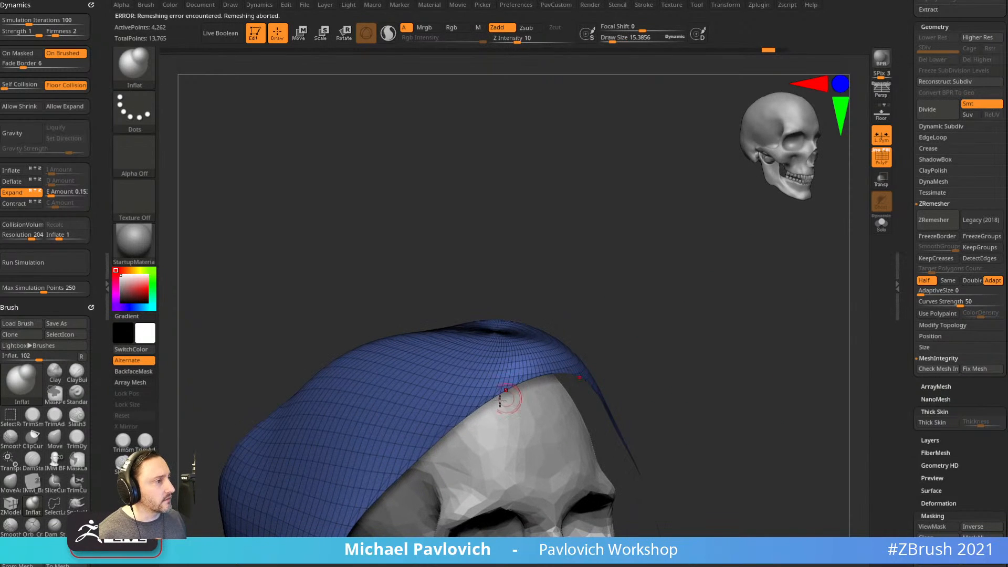
key(space)
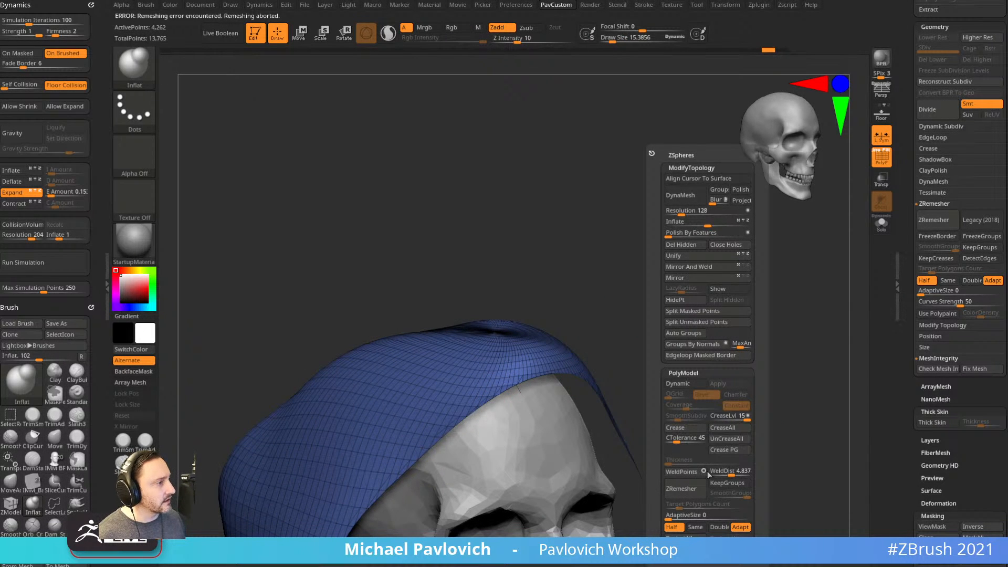
drag(726, 471, 741, 472)
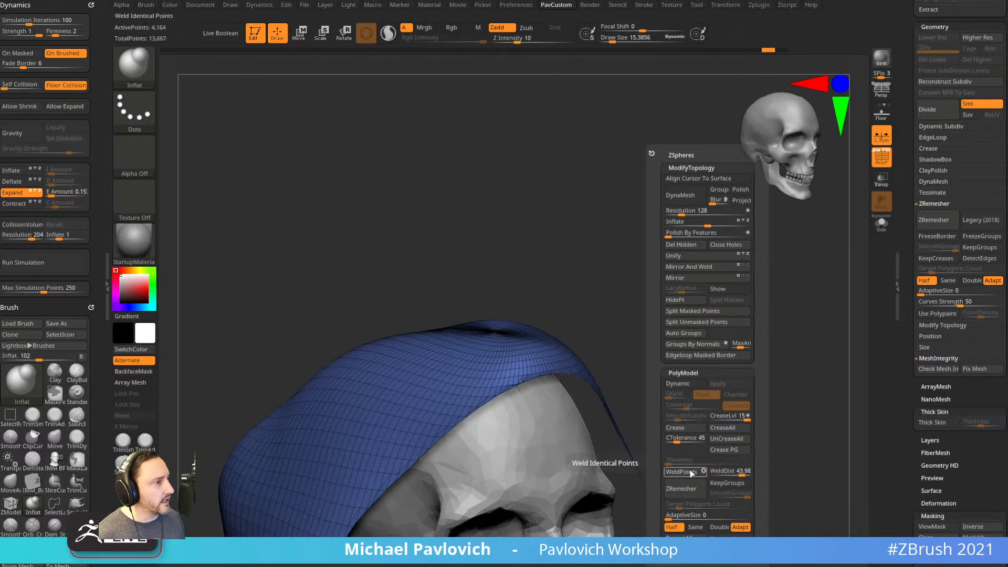
click(691, 473)
ZRemesh the hood twice, down to a coarse 903-point quad mesh.
alt+drag(679, 385, 684, 317)
key(space)
click(666, 493)
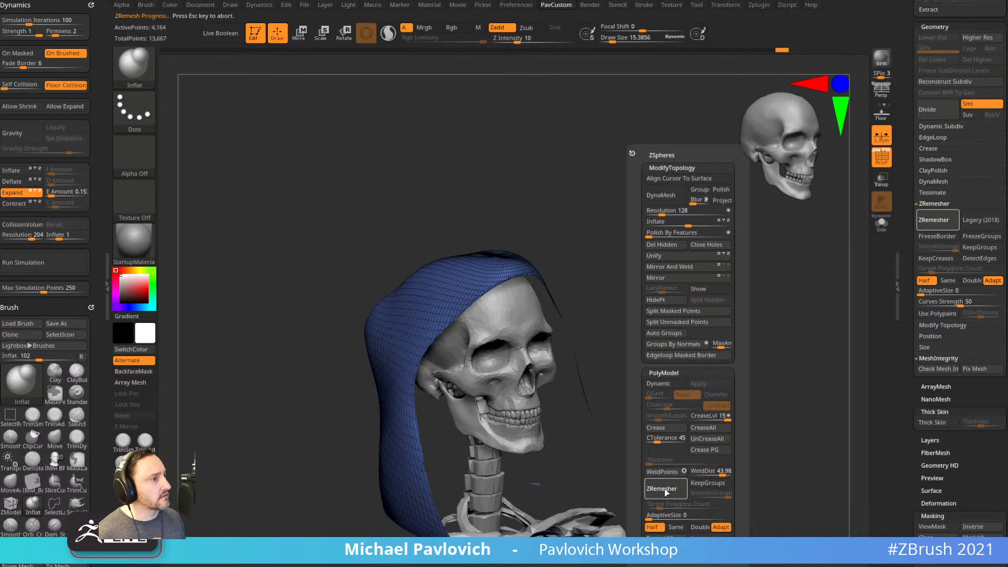
drag(660, 488, 758, 348)
key(space)
click(727, 487)
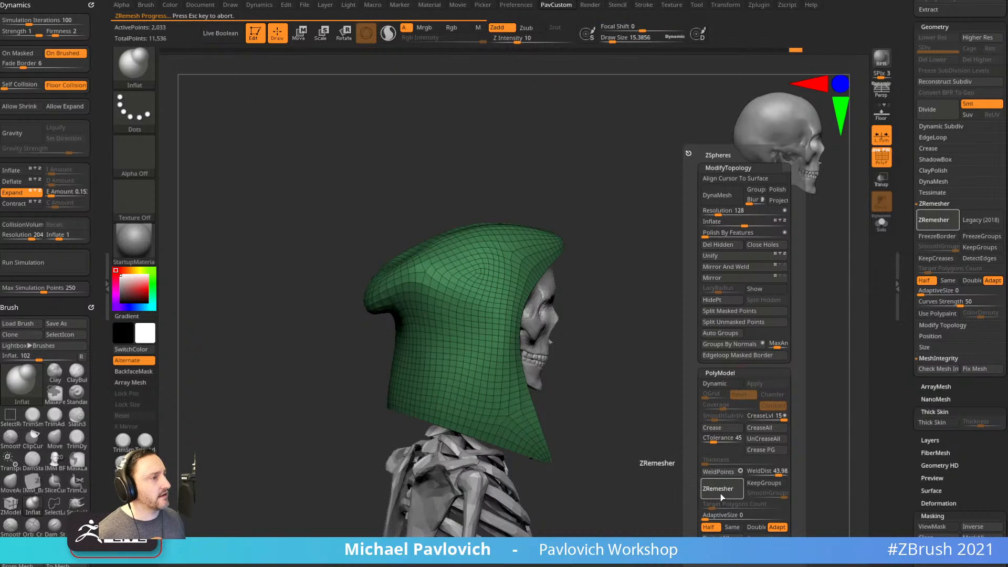
shift+drag(601, 416, 634, 380)
alt+drag(706, 329, 660, 335)
Enable Dynamic Subdiv on the hood with Thickness 0.00296 and Offset -41, then turn off PolyF.
key(s)
drag(477, 345, 502, 346)
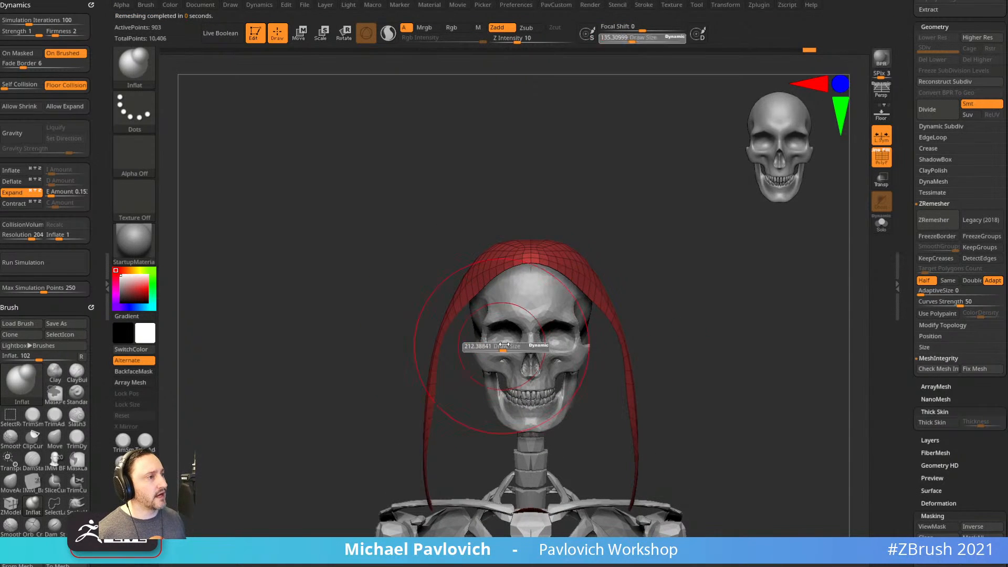
mouse_move(673, 294)
alt+mouse_down()
mouse_move(671, 313)
mouse_move(663, 303)
mouse_move(716, 308)
alt+mouse_up()
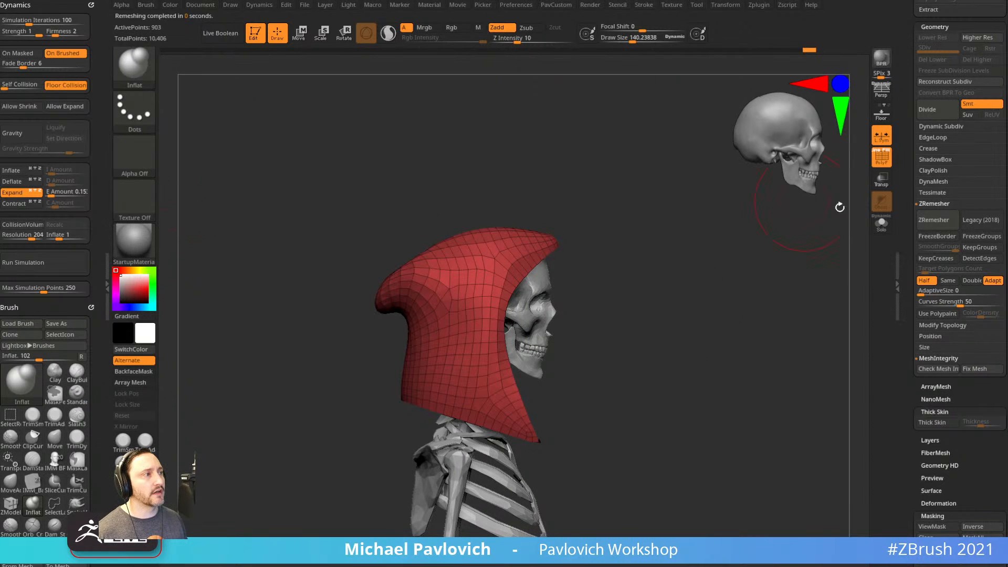
drag(902, 215, 904, 123)
drag(922, 250, 917, 333)
click(941, 222)
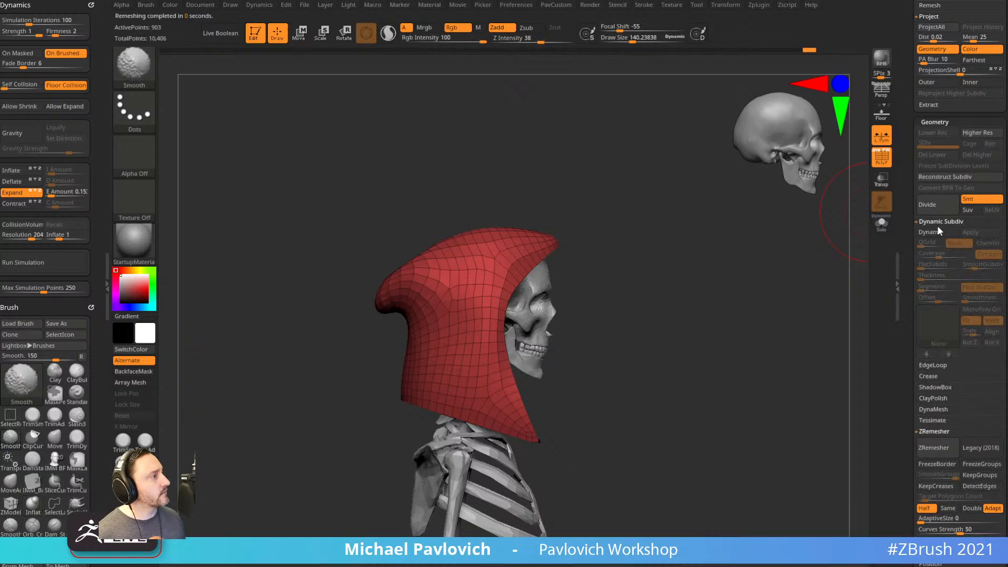
click(935, 233)
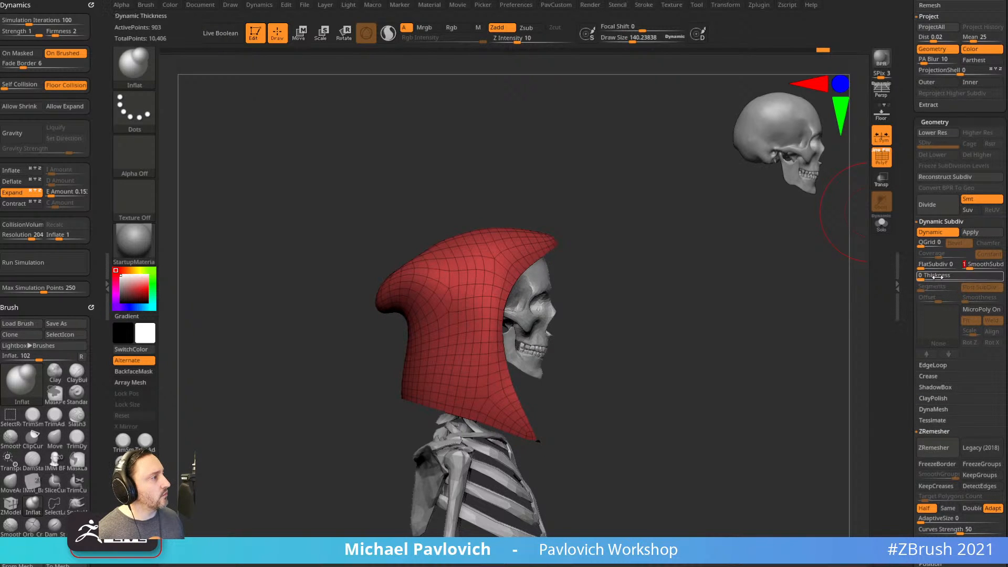
drag(935, 277, 926, 303)
mouse_move(820, 331)
mouse_down()
mouse_move(716, 351)
mouse_move(776, 290)
mouse_move(932, 263)
mouse_move(947, 277)
mouse_up()
click(886, 164)
Thicken the hood to 0.01138, enable Gravity, test the cloth simulation and undo the fall-off.
drag(853, 279, 746, 333)
key(s)
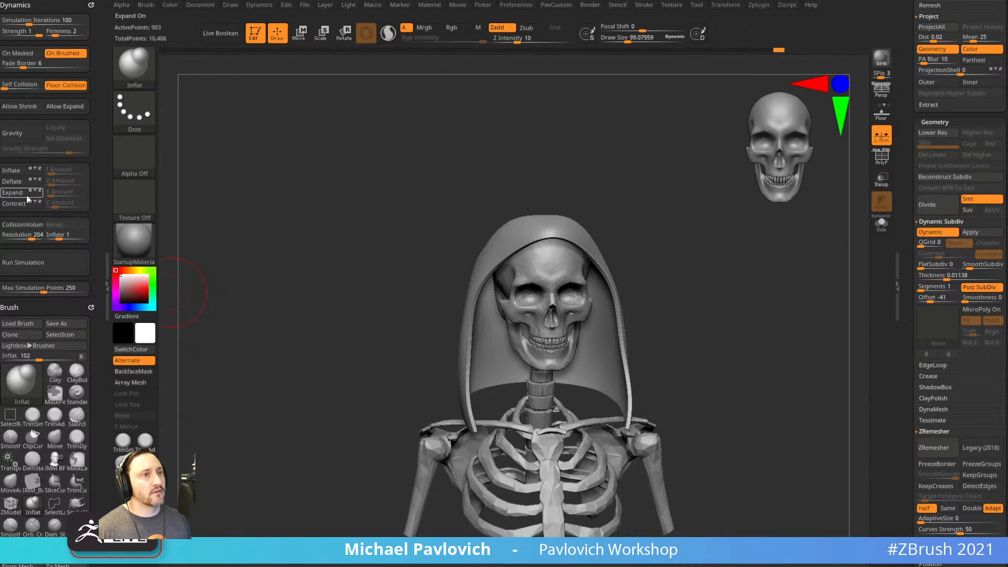
click(24, 137)
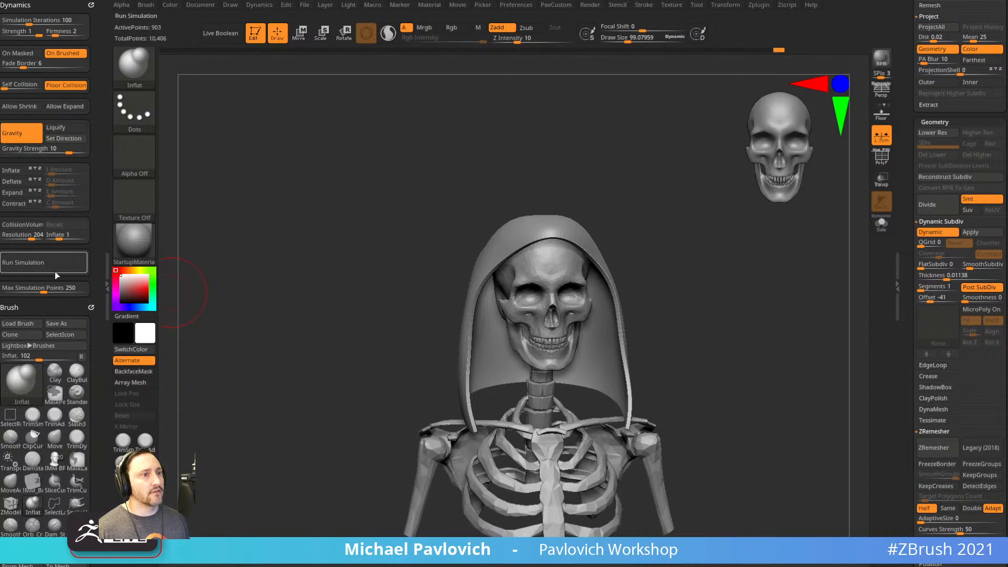
drag(58, 237, 52, 241)
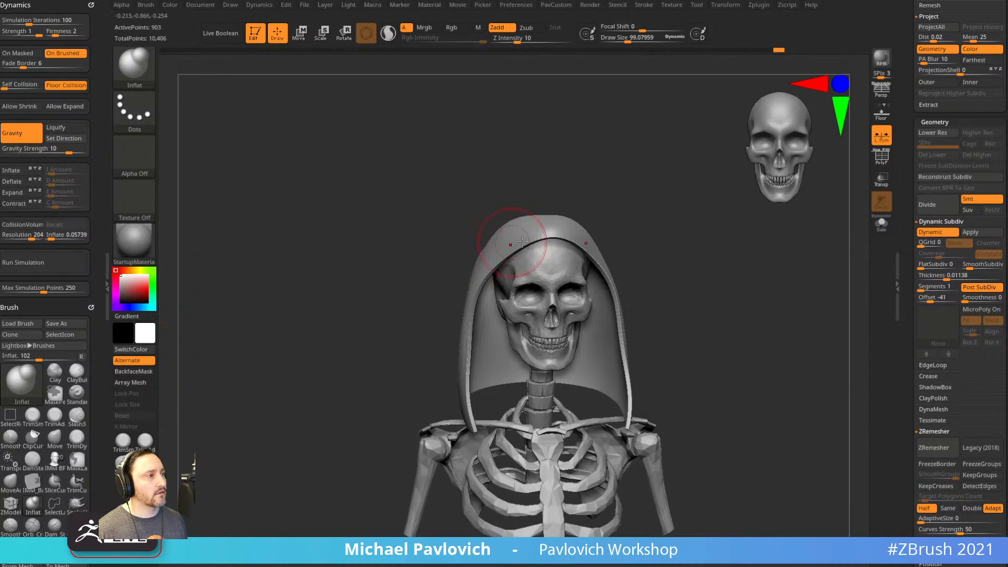
drag(255, 274, 293, 245)
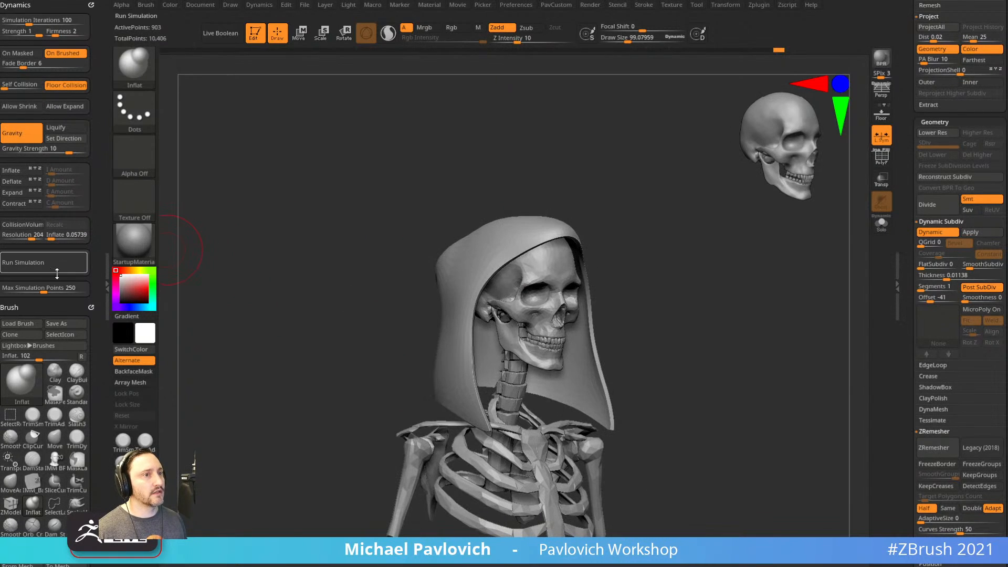
click(45, 266)
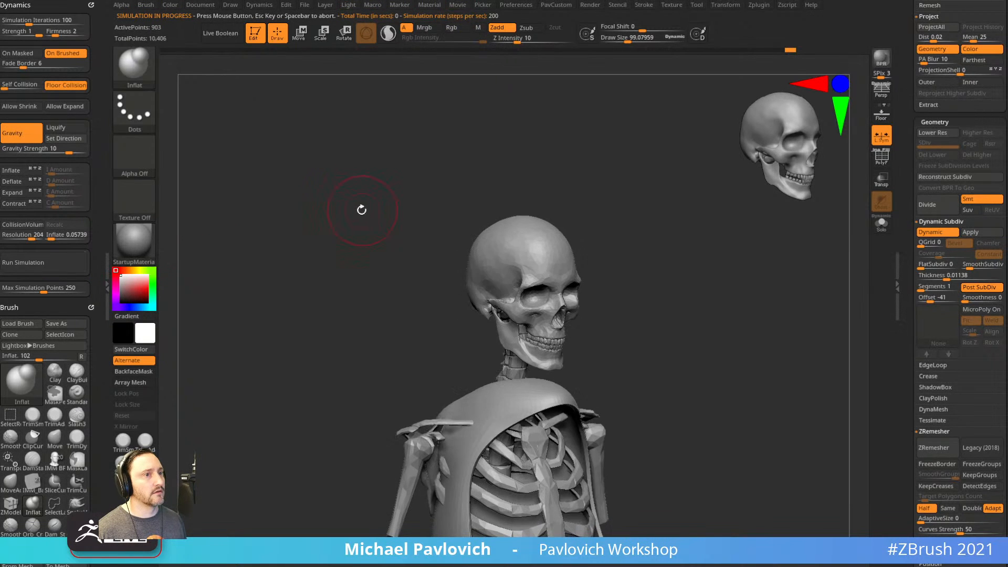
key(ctrl+z)
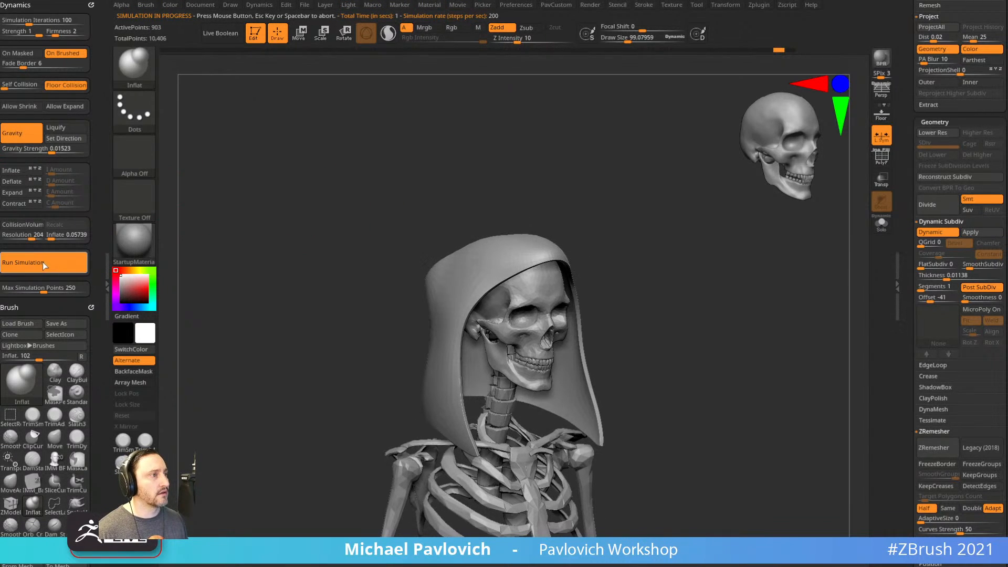
Drape the hood with Gravity Strength 0.3578 and CollisionVolume on, then slice off its tip.
drag(55, 153, 57, 153)
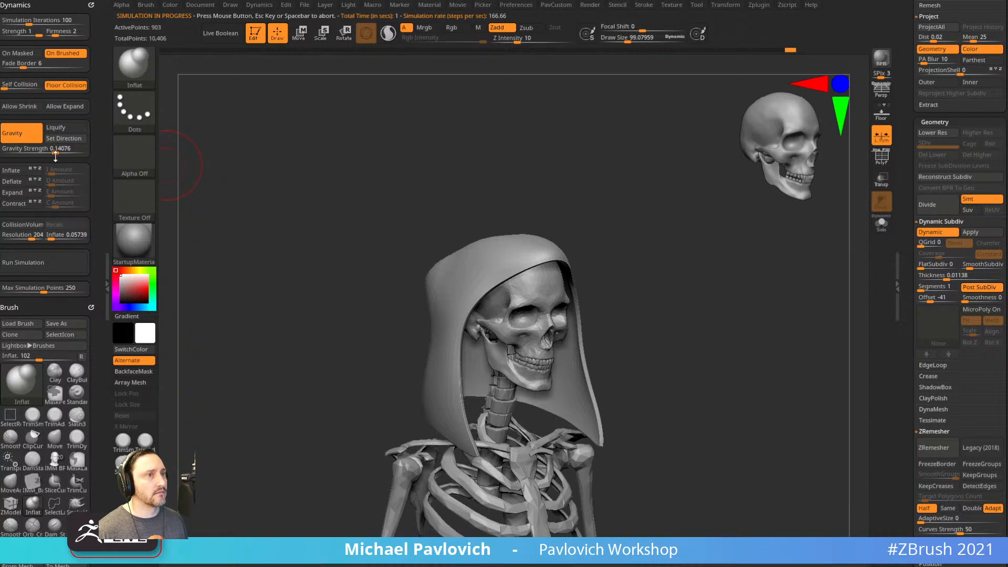
click(51, 263)
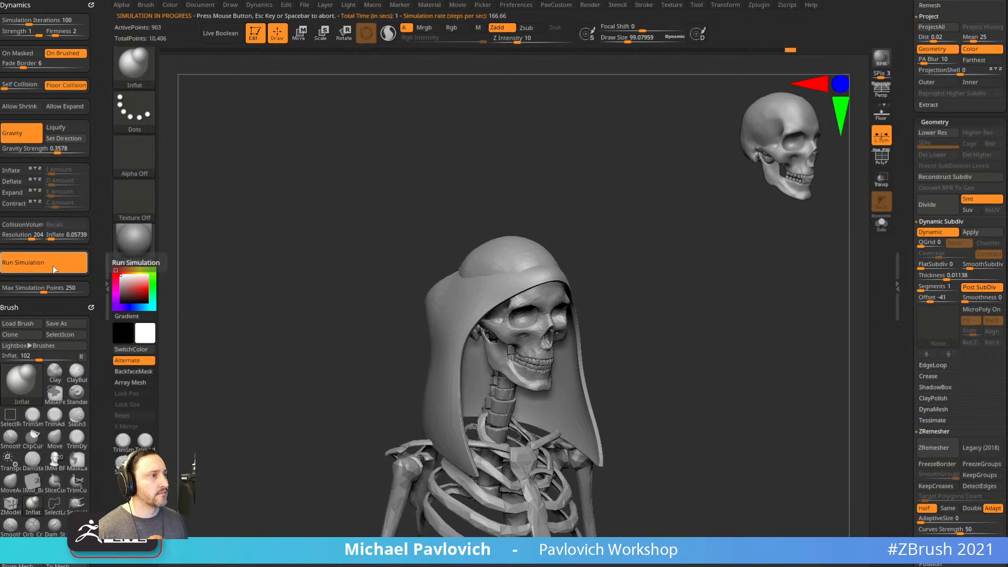
click(21, 224)
click(45, 263)
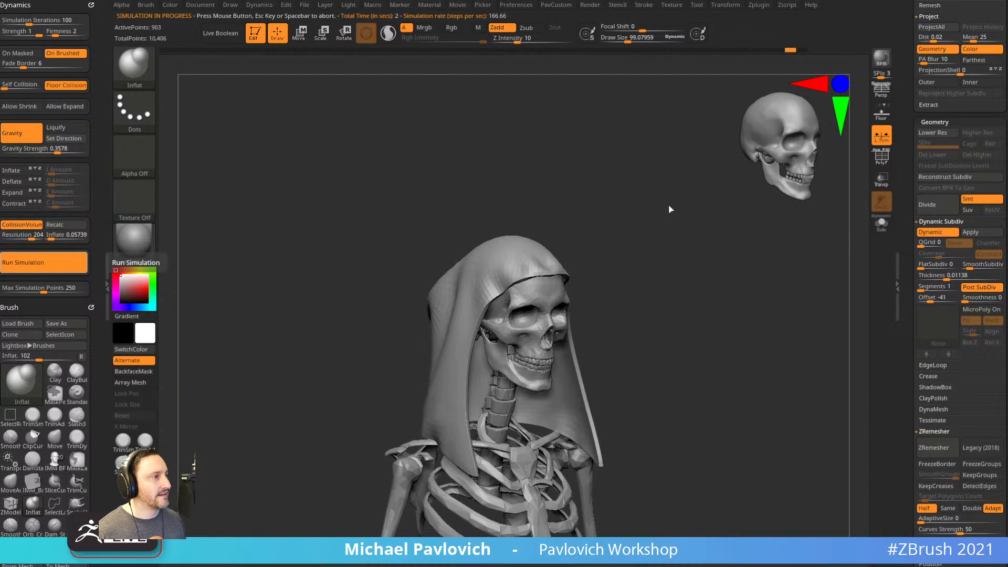
mouse_move(654, 259)
mouse_down()
mouse_move(639, 257)
mouse_move(664, 281)
mouse_move(662, 251)
mouse_up()
mouse_move(630, 211)
ctrl+shift+mouse_down()
mouse_move(552, 251)
mouse_move(538, 286)
ctrl+shift+mouse_up()
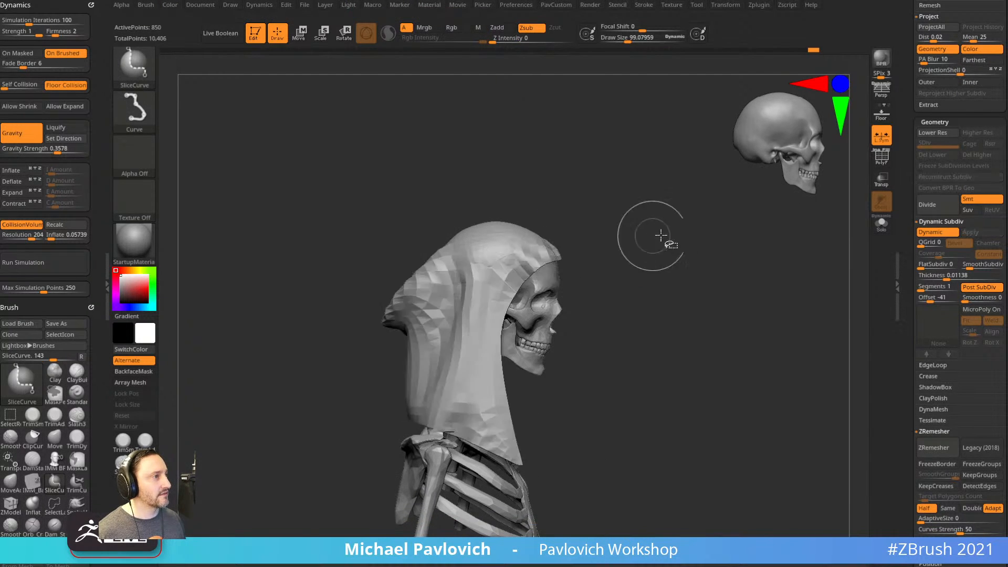
Even out the hood's mesh, then nudge its edge beside the jaw and cheek with MoveAccu at size 108.
key(4)
click(661, 254)
drag(689, 297, 659, 221)
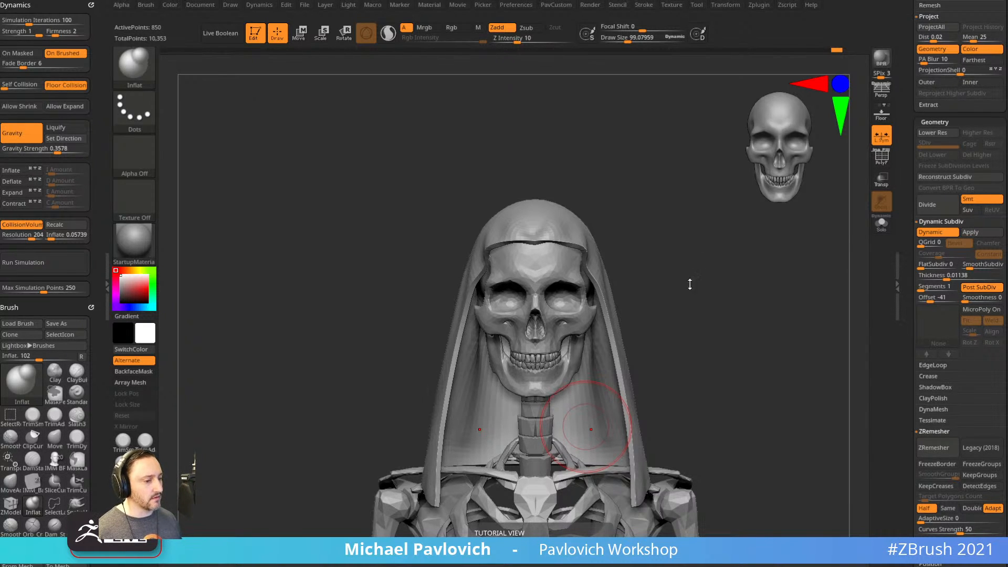
mouse_move(722, 298)
mouse_down()
mouse_move(747, 313)
mouse_move(732, 302)
mouse_up()
key(1)
key(s)
drag(561, 339, 527, 347)
key(s)
drag(518, 340, 539, 339)
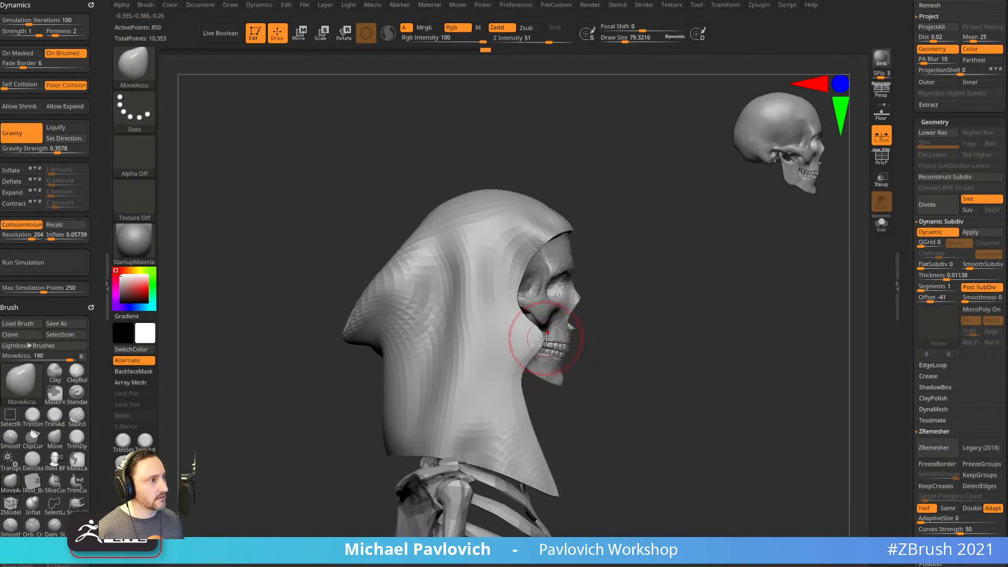
drag(539, 330, 519, 357)
Widen the hood's opening on both sides with the Move brush at sizes 126 and 156.
key(s)
key(b)
key(m)
key(v)
mouse_move(521, 291)
mouse_down()
mouse_move(536, 291)
mouse_move(524, 304)
mouse_up()
shift+right_drag(524, 304, 590, 296)
key(s)
Push the hood's sides out, raise the front rim, and pull the lower flaps toward the neck.
key(s)
mouse_move(551, 266)
mouse_down()
mouse_move(543, 264)
mouse_move(553, 264)
mouse_up()
drag(554, 257, 546, 258)
key(s)
drag(536, 297, 544, 250)
key(s)
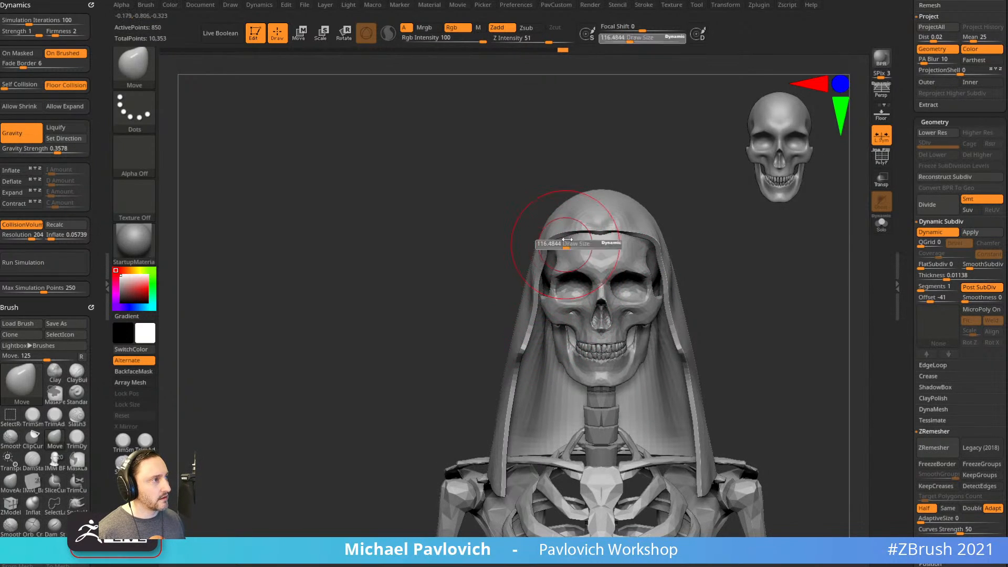
drag(603, 225, 603, 217)
alt+drag(728, 223, 689, 197)
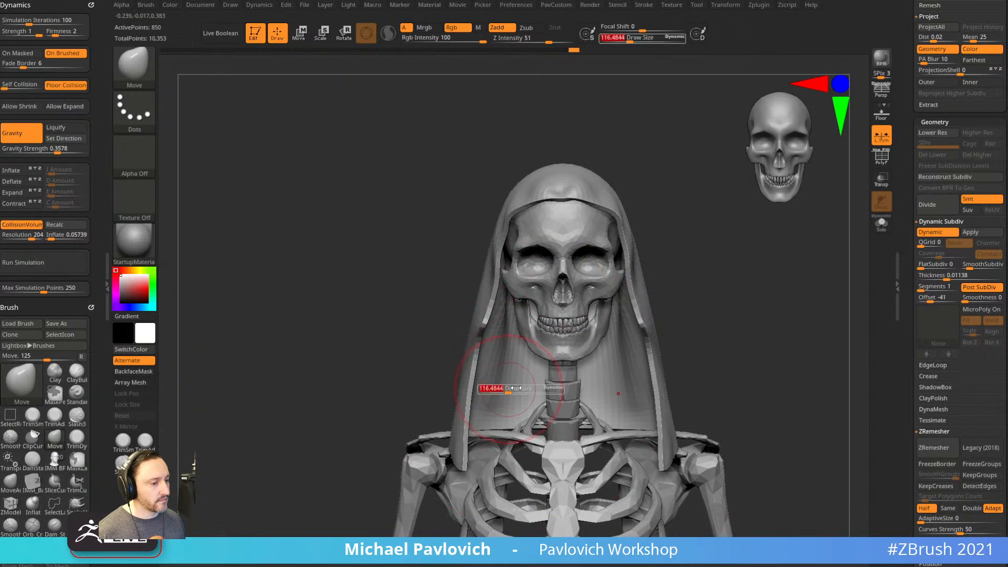
drag(472, 438, 520, 432)
Pull the hood's lower back edge up and inward with MoveAccu, reshaping the back.
key(s)
key(1)
key(bracketleft)
key(bracketleft)
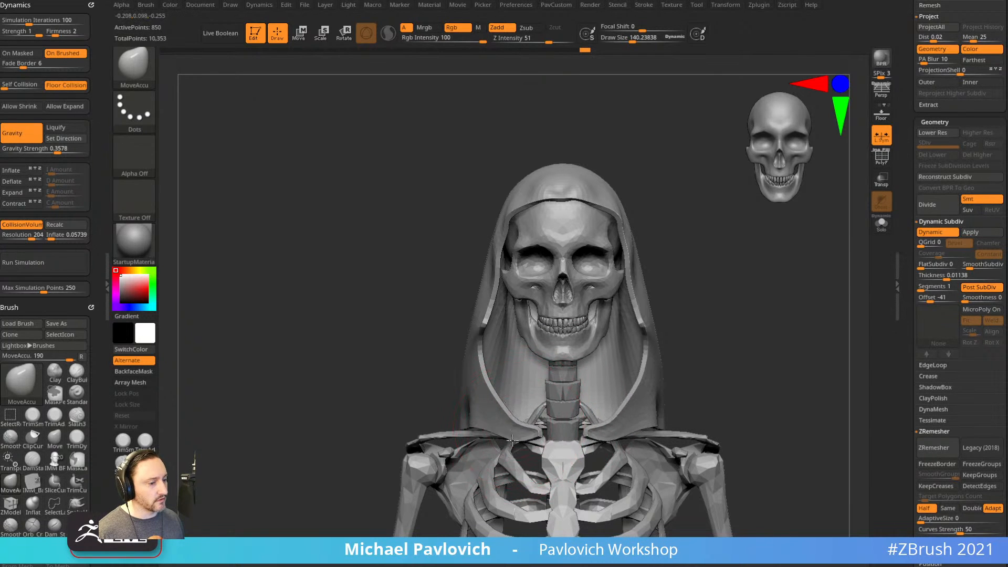
drag(430, 387, 468, 392)
shift+right_drag(468, 392, 514, 389)
mouse_move(619, 348)
alt+right_down()
mouse_move(644, 336)
mouse_move(583, 349)
alt+right_up()
key(1)
key(bracketright)
drag(438, 420, 427, 403)
key(s)
key(s)
drag(413, 389, 437, 382)
drag(518, 394, 526, 390)
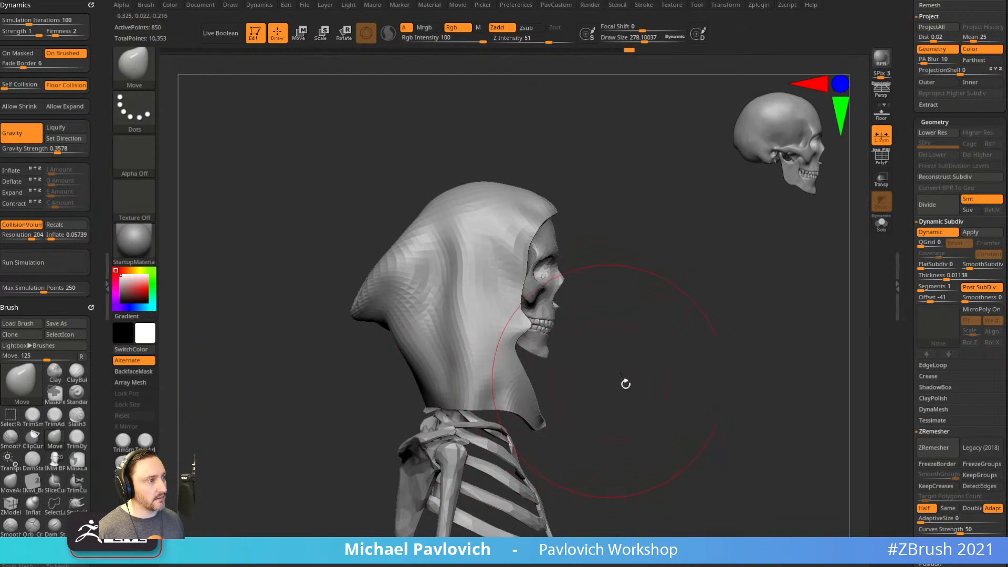
Shrink the brush to about 44 and briefly isolate the hood to inspect it alone.
shift+right_drag(608, 379, 557, 389)
key(s)
drag(596, 405, 585, 405)
alt+right_drag(713, 359, 654, 362)
key(s)
drag(654, 363, 642, 363)
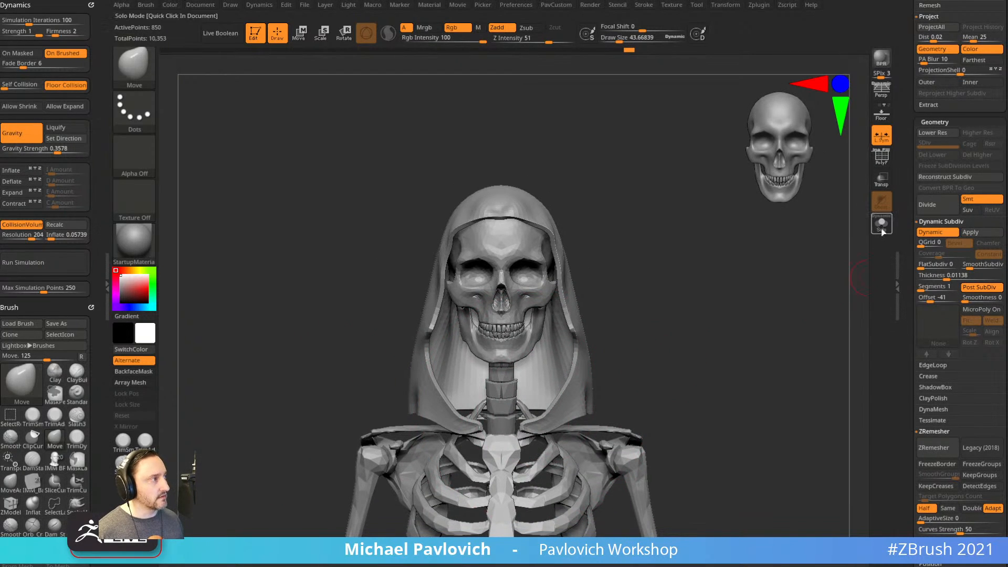
click(882, 231)
mouse_move(768, 300)
ctrl+right_down()
mouse_move(758, 299)
mouse_move(779, 300)
mouse_move(757, 328)
mouse_move(741, 281)
mouse_move(633, 304)
ctrl+right_up()
click(882, 228)
Pull the hood's front peak down over the brow with MoveAccu at size 103, turn PolyF on and Dynamic Subdiv off.
key(1)
key(s)
mouse_move(509, 297)
mouse_down()
mouse_move(534, 294)
mouse_move(543, 306)
mouse_up()
shift+right_drag(600, 275, 633, 271)
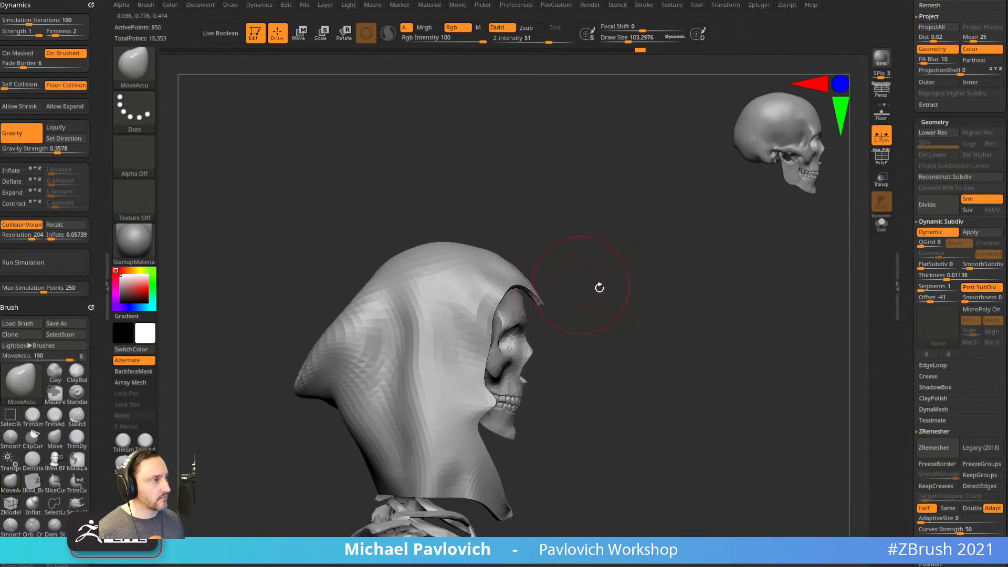
right_drag(720, 305, 680, 294)
click(882, 158)
right_drag(794, 225, 745, 268)
key(s)
drag(741, 290, 732, 290)
key(shift+d)
right_drag(747, 281, 735, 306)
ZRemesh the hood into clean quads, switching the target to double the polygon count.
key(3)
click(728, 527)
click(729, 495)
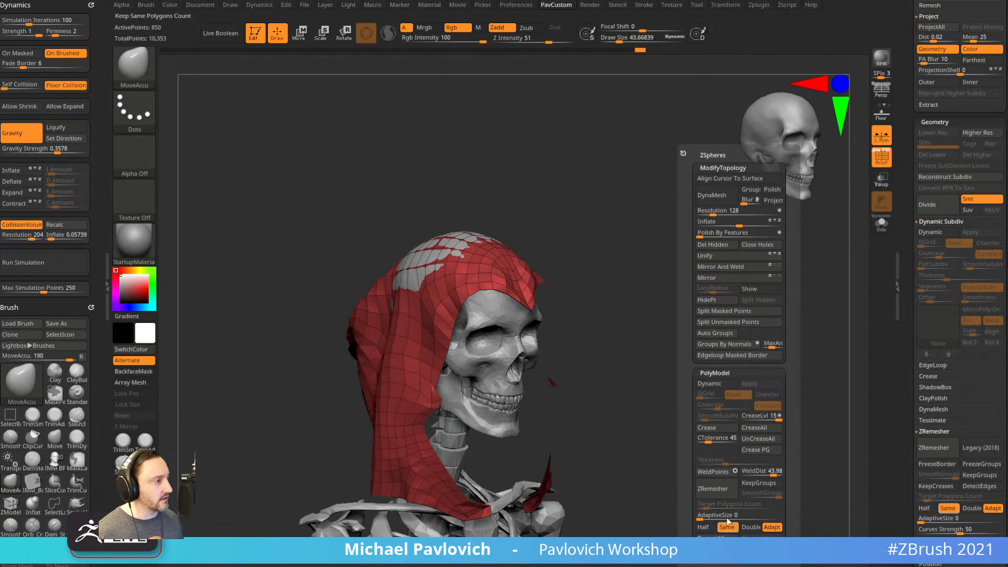
key(shift+d)
click(744, 528)
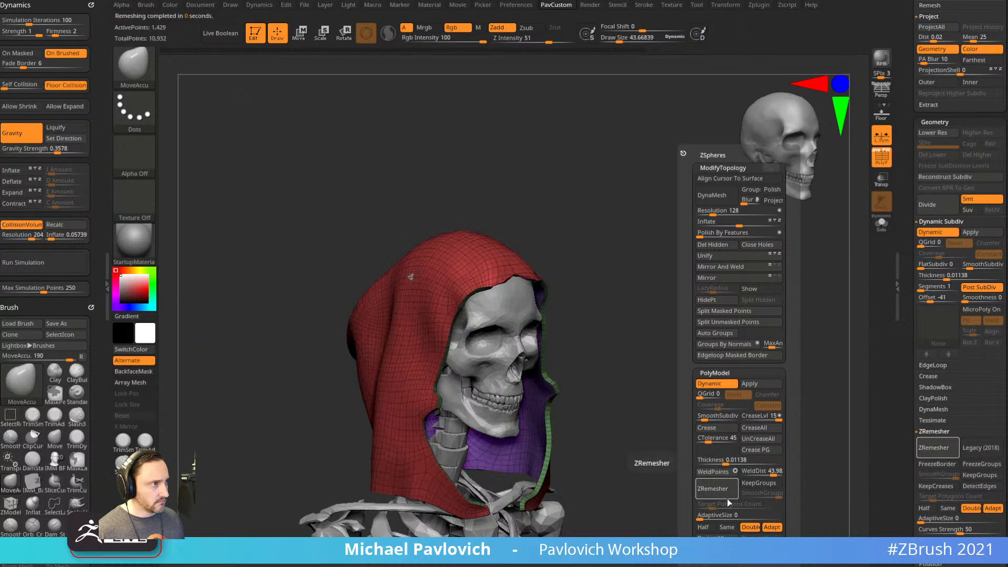
key(shift+d)
drag(680, 373, 814, 315)
Isolate the hood with Solo and smooth it with Polish By Features.
click(882, 223)
mouse_move(727, 236)
shift+mouse_down()
mouse_move(747, 250)
mouse_move(743, 288)
mouse_move(725, 272)
shift+mouse_up()
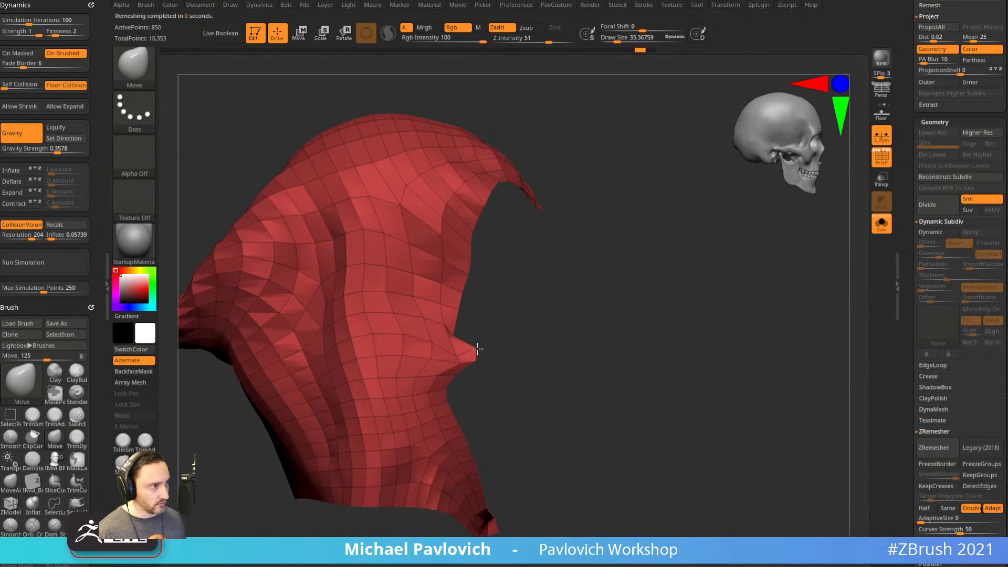
drag(486, 338, 515, 475)
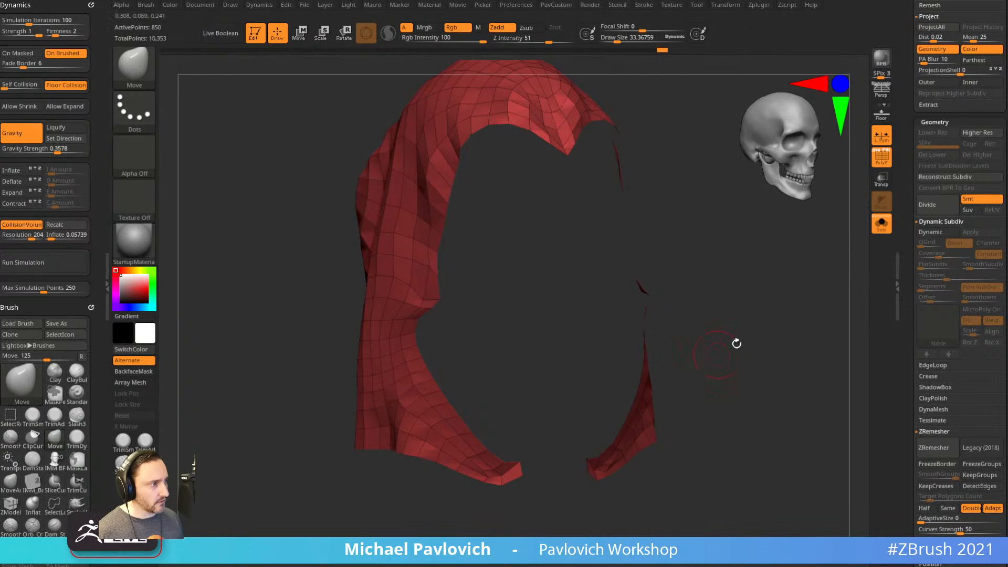
key(space)
click(727, 232)
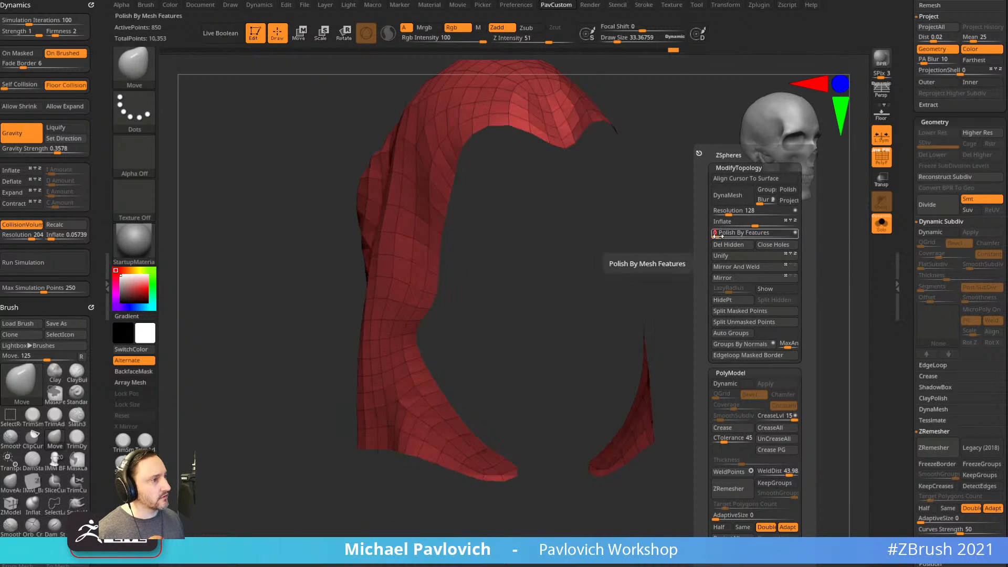
drag(698, 226, 712, 268)
Extrude the hood into a thick shell with ZModeler Polygroup All, flipping red faces outward.
key(b)
key(z)
key(m)
key(space)
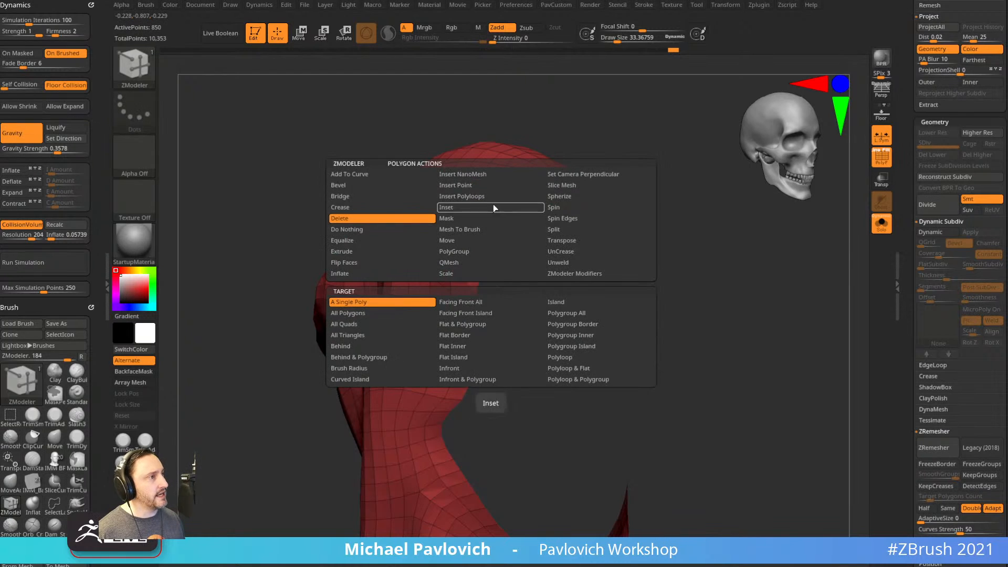
click(368, 252)
click(579, 313)
drag(475, 262, 479, 266)
key(2)
click(754, 552)
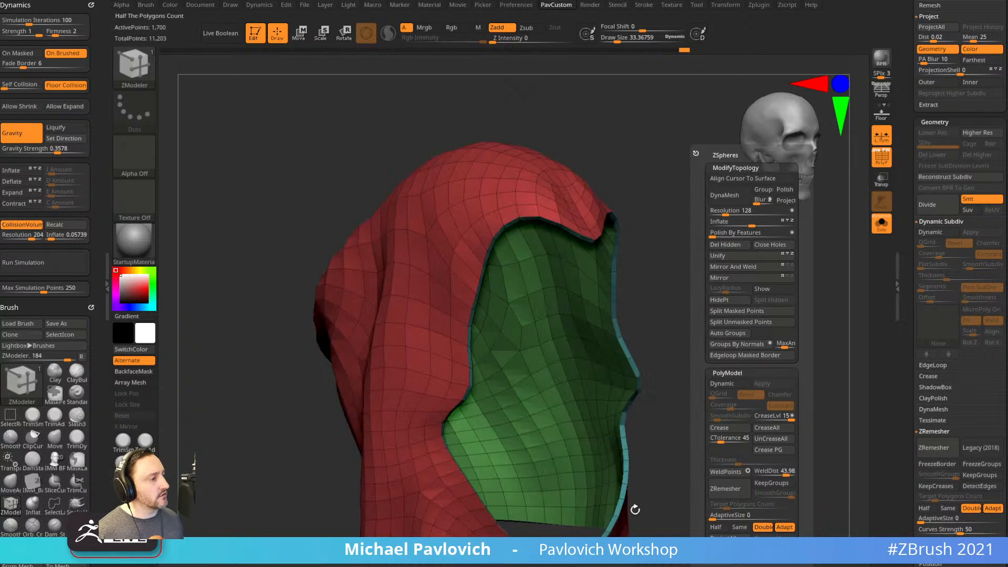
drag(729, 399, 747, 350)
Set WeldDist to 100 and ZRemesh the thick hood with KeepGroups.
key(2)
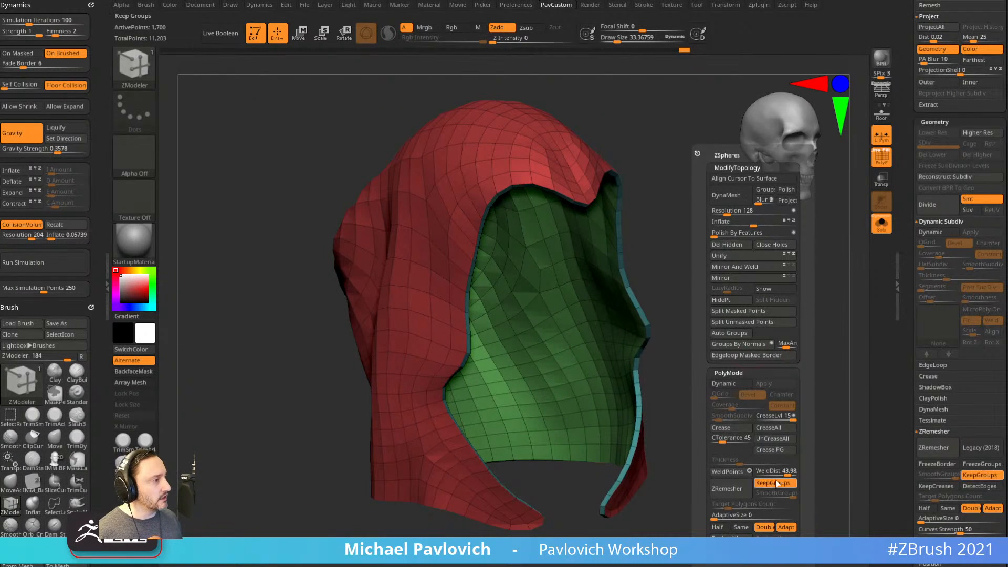
drag(780, 475, 795, 476)
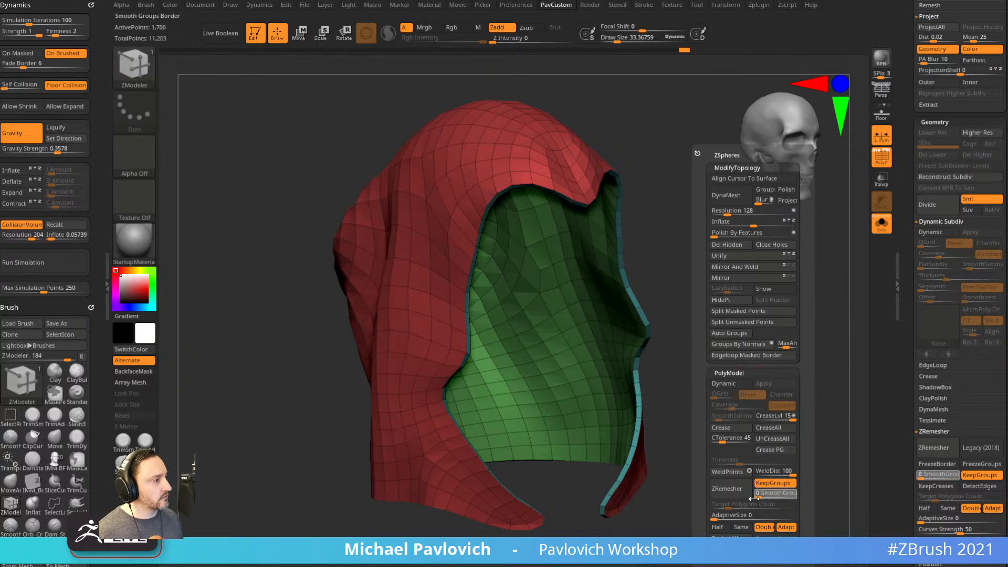
click(734, 490)
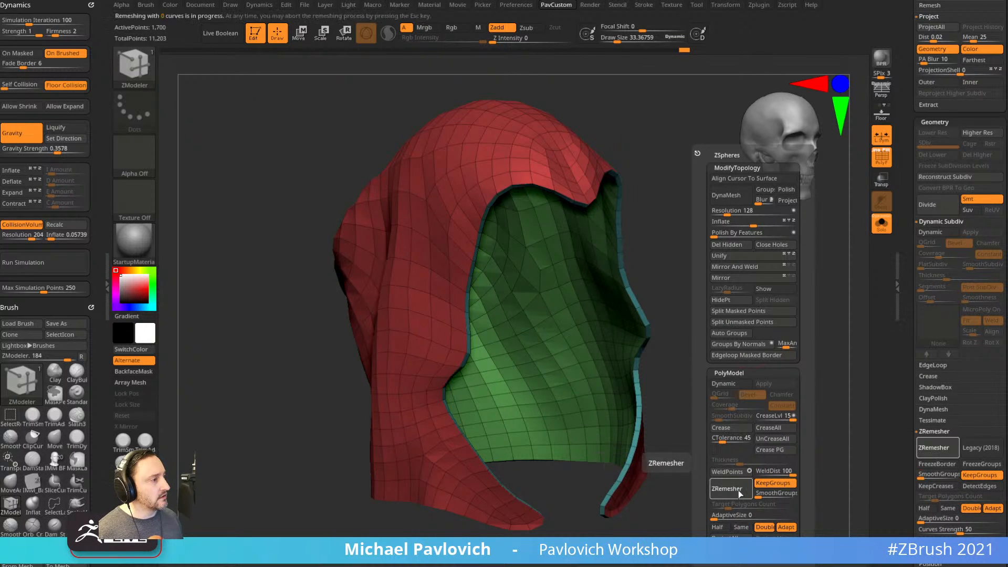
drag(720, 396, 761, 389)
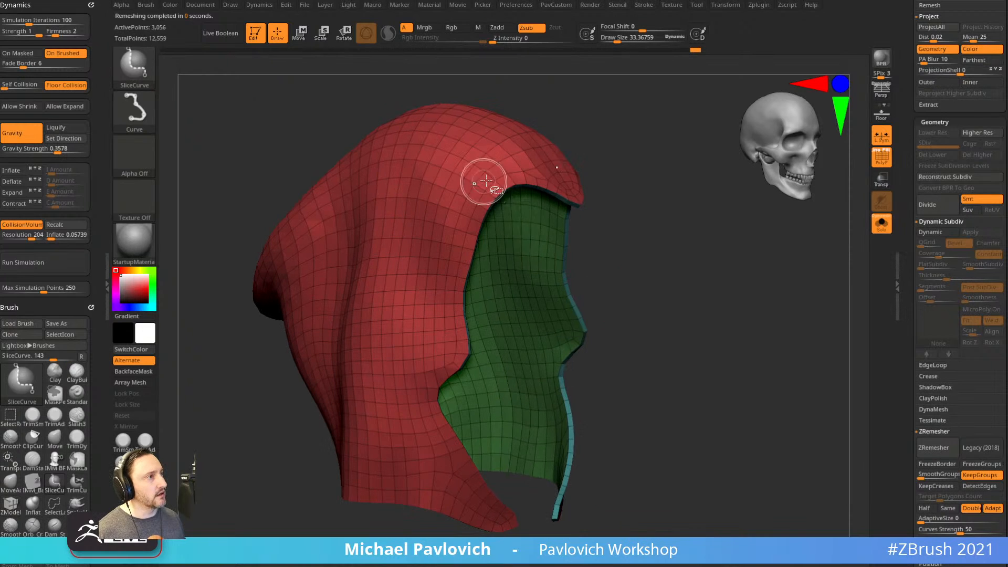
Hide the inner and border polygroups, delete the hidden polygons, and turn Solo off.
ctrl+shift+click(486, 176)
key(2)
click(720, 244)
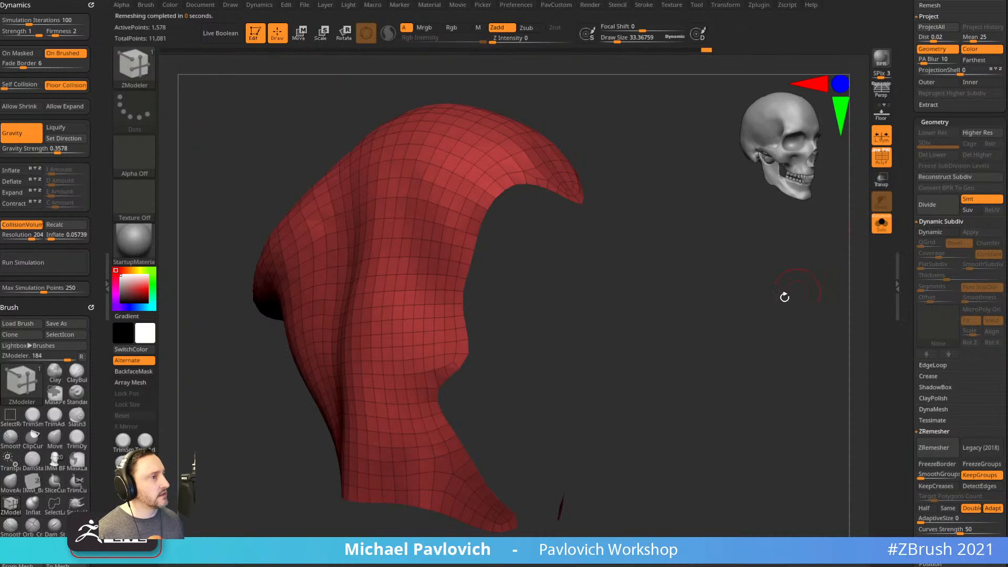
click(885, 230)
alt+drag(824, 257, 778, 328)
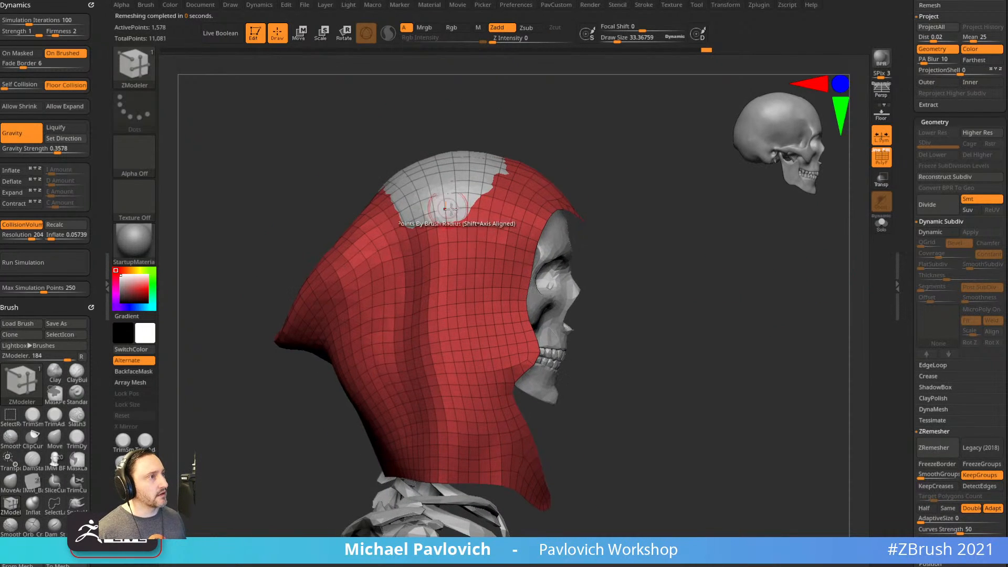
Push the hood outward over the poking skull with the Move brush, size about 19.
key(b)
key(m)
key(v)
alt+drag(469, 200, 450, 205)
right_drag(531, 202, 451, 209)
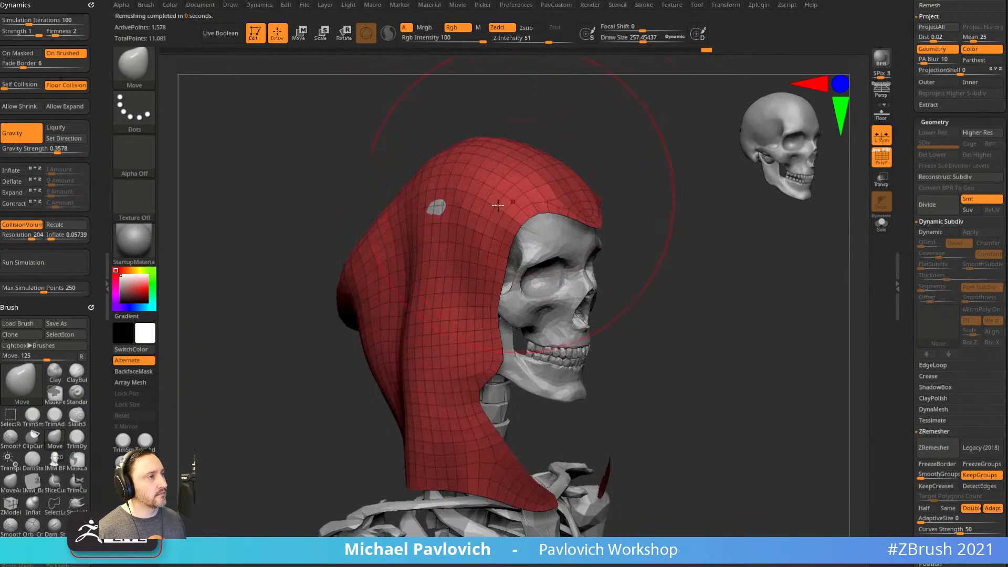
key(s)
drag(684, 339, 591, 362)
key(s)
drag(653, 363, 625, 362)
mouse_move(630, 374)
alt+mouse_down()
mouse_move(622, 359)
mouse_move(658, 342)
alt+mouse_up()
Lasso-mask the lower hood, invert and refine the mask, then start the cloth simulation.
key(ctrl)
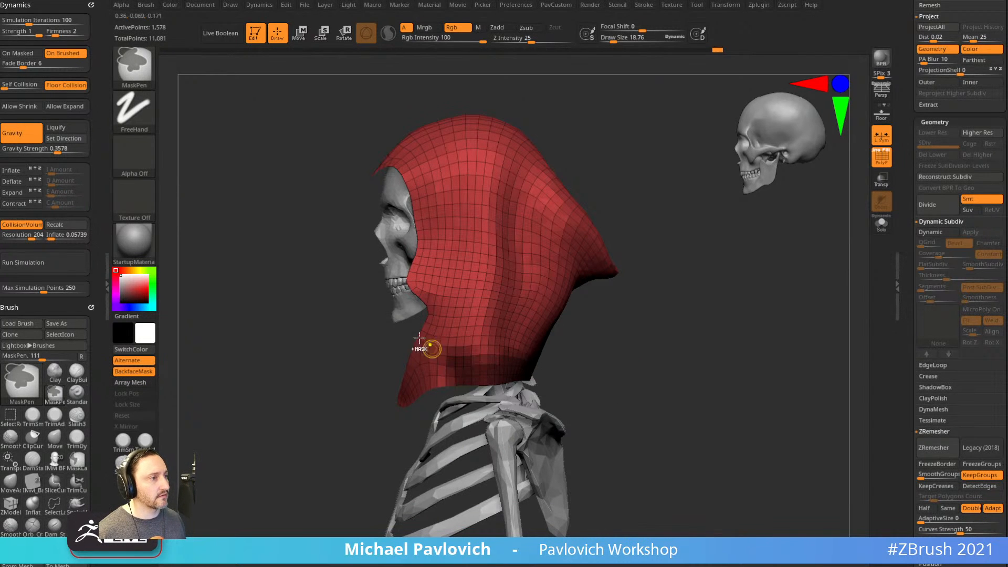
click(134, 66)
click(192, 81)
mouse_move(631, 380)
ctrl+mouse_down()
mouse_move(488, 323)
mouse_move(368, 473)
mouse_move(508, 349)
ctrl+mouse_up()
ctrl+click(675, 345)
mouse_move(675, 345)
mouse_down()
mouse_move(720, 324)
mouse_move(718, 305)
mouse_move(716, 331)
mouse_up()
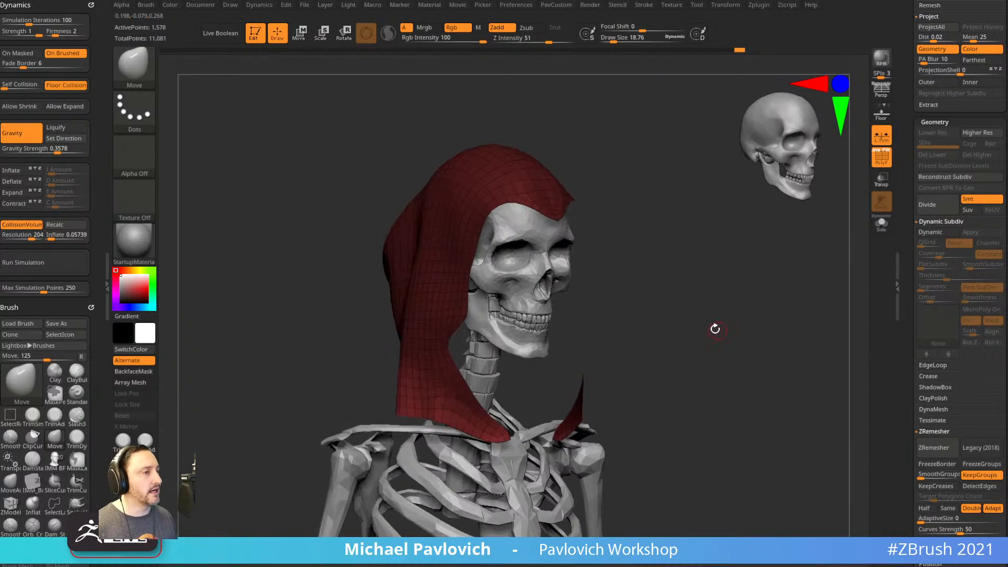
ctrl+click(713, 314)
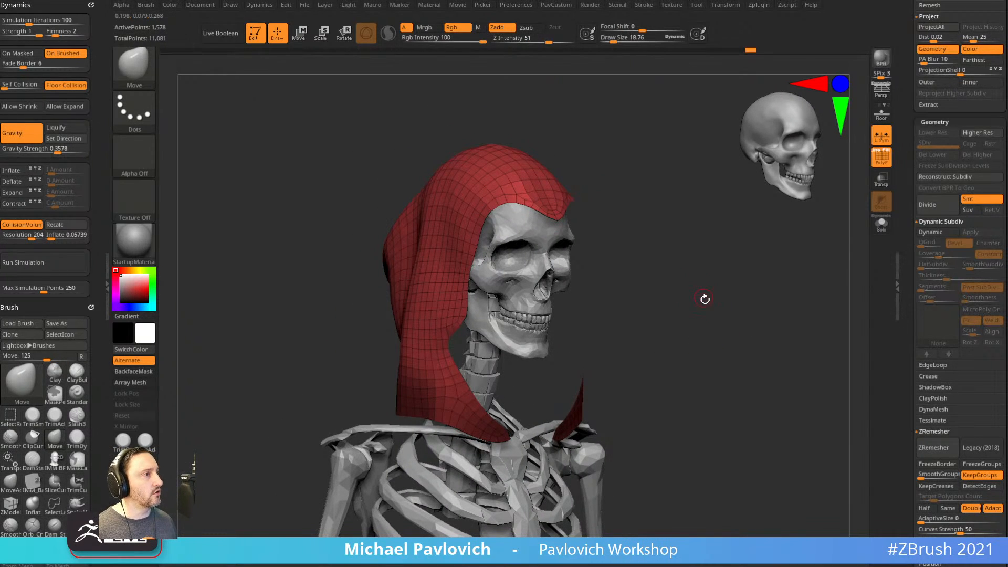
drag(703, 297, 221, 259)
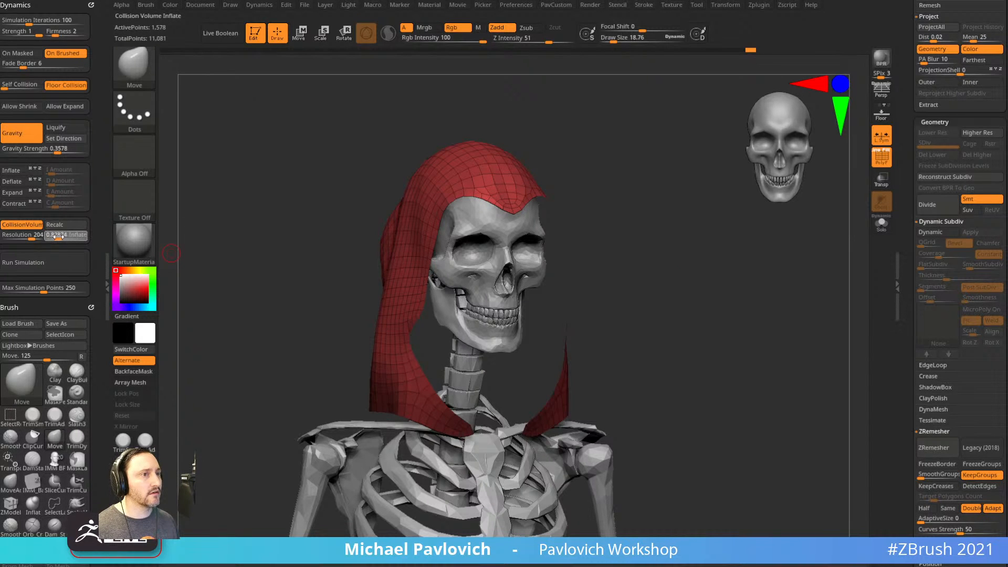
drag(572, 221, 437, 234)
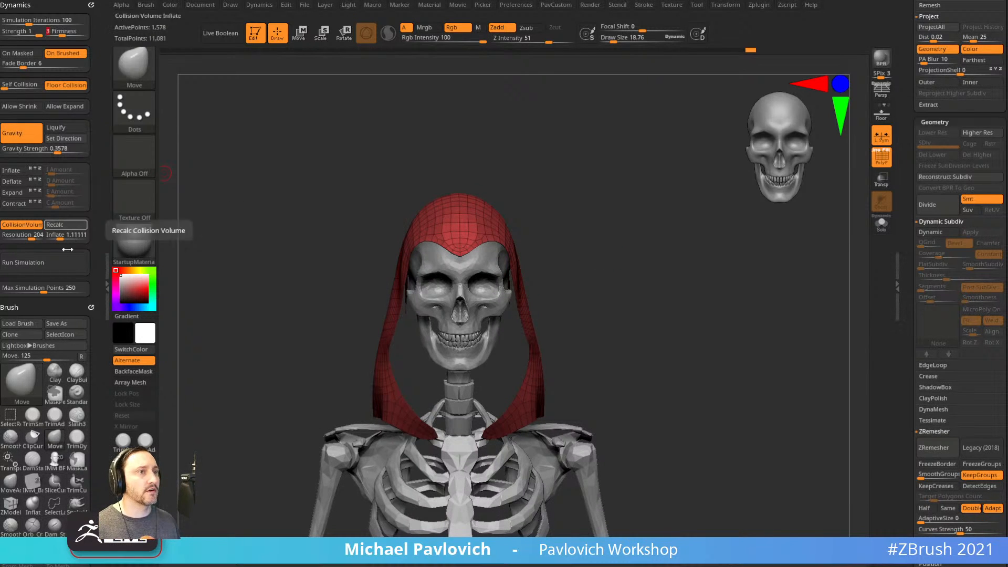
click(81, 263)
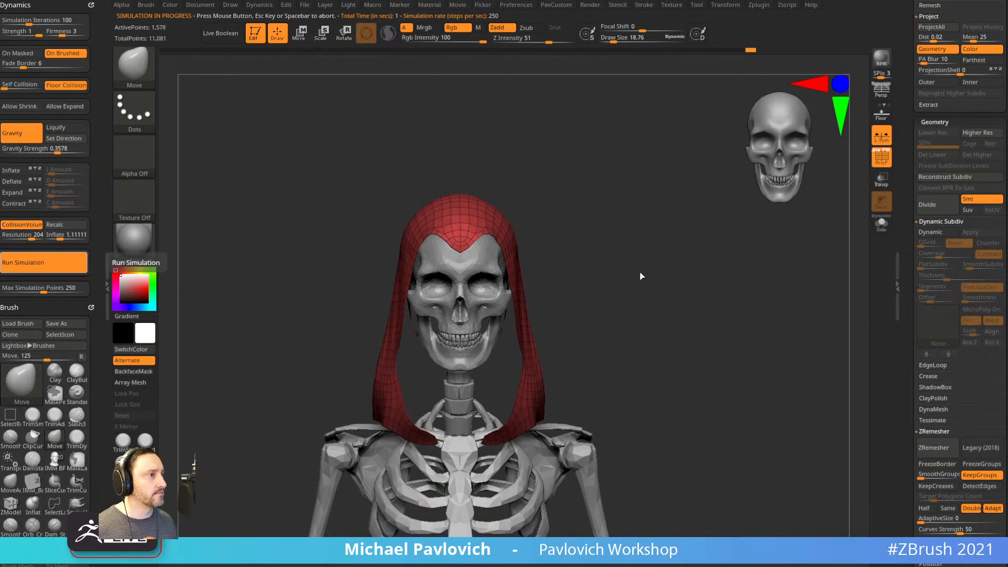
mouse_move(639, 270)
mouse_down()
mouse_move(660, 272)
mouse_move(504, 270)
mouse_move(503, 283)
mouse_move(525, 268)
mouse_move(627, 263)
mouse_up()
Mask the hood's front peak with MaskPen, raise Expand to 0.37, and rerun the simulation.
key(ctrl)
ctrl+click(138, 68)
ctrl+click(229, 81)
ctrl+drag(505, 267, 485, 266)
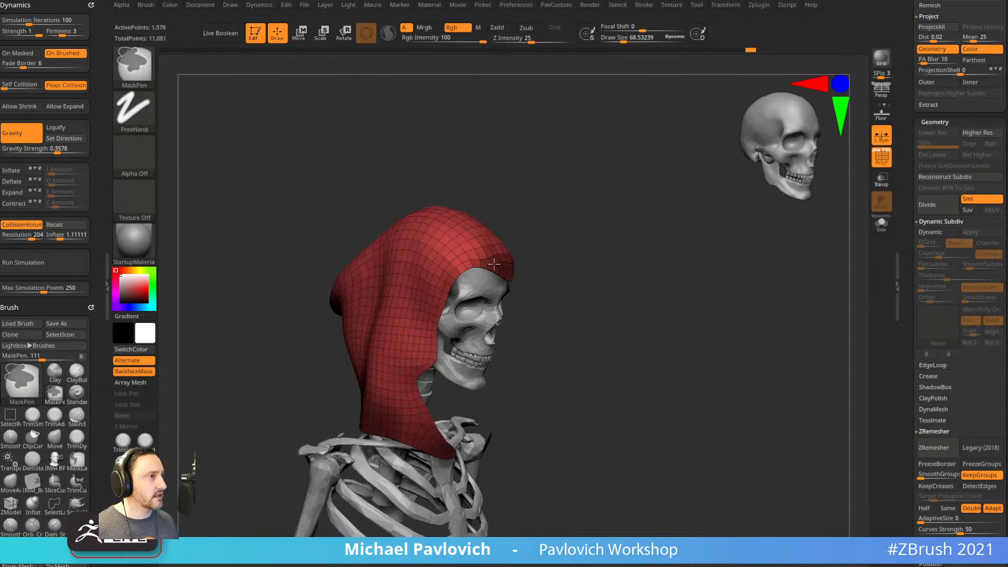
drag(552, 265, 584, 260)
click(62, 261)
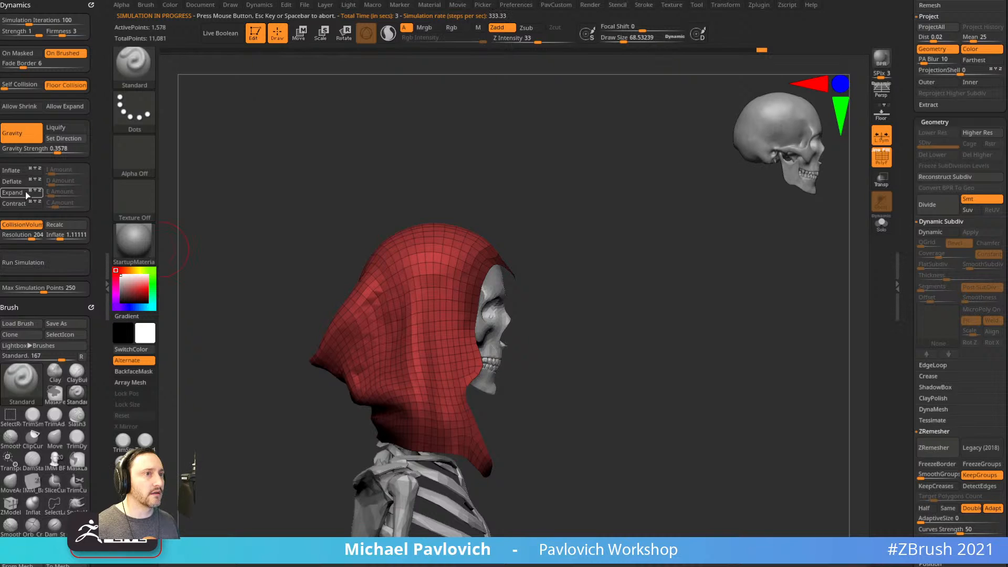
click(50, 194)
drag(52, 195, 56, 195)
click(43, 263)
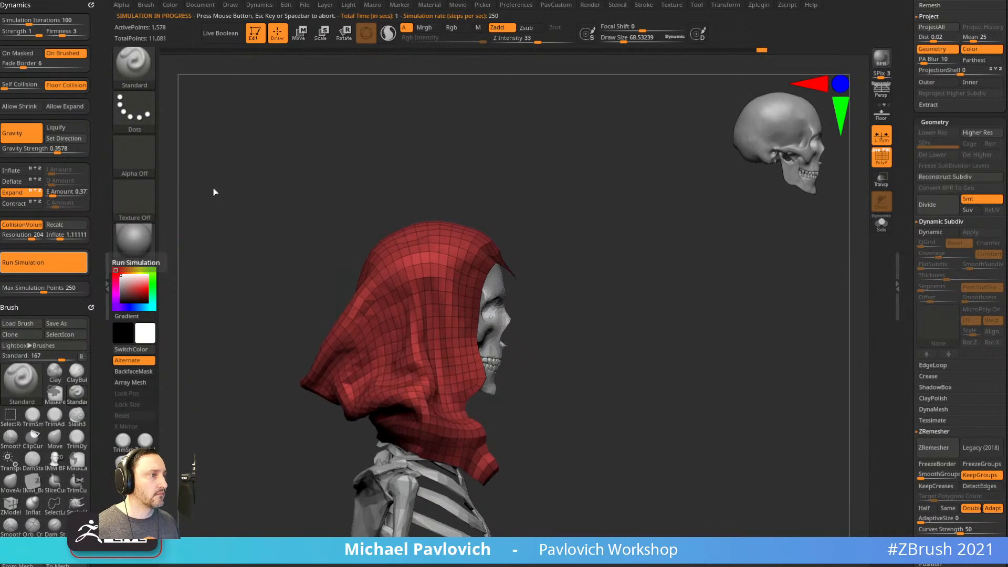
click(51, 194)
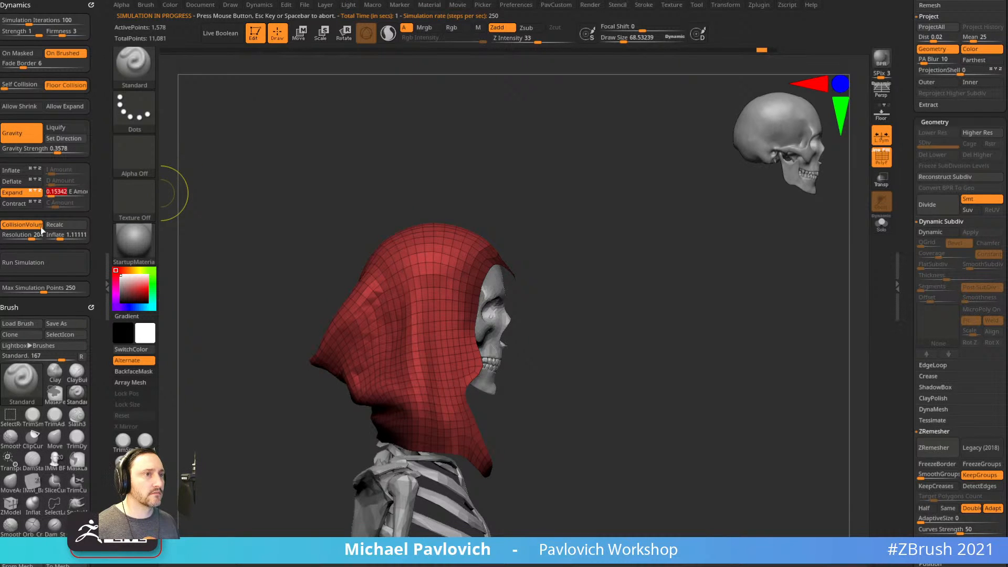
click(42, 262)
drag(252, 309, 757, 279)
Turn dynamic thickness on and run the cloth simulation again.
key(d)
drag(716, 306, 739, 300)
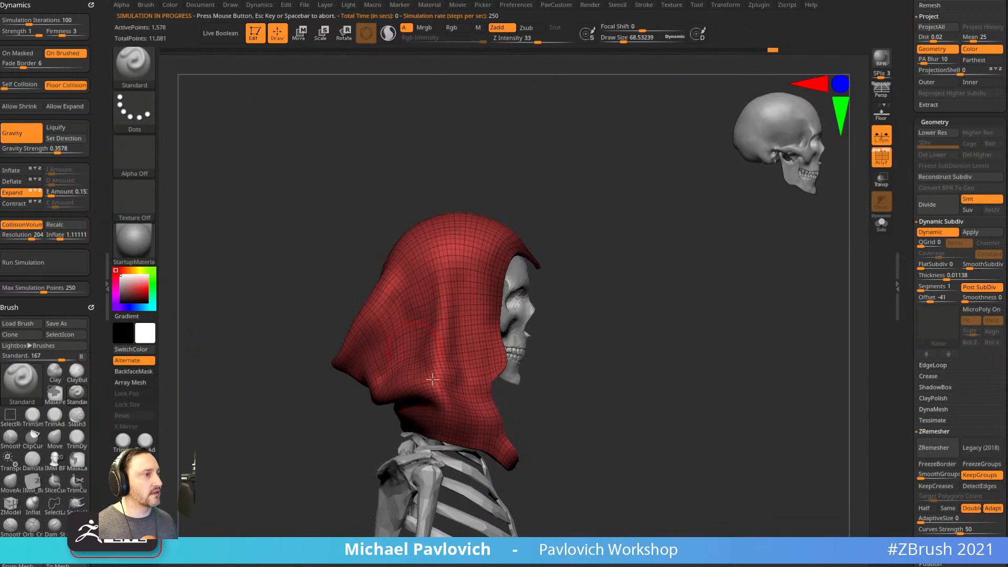
click(43, 263)
drag(281, 243, 685, 325)
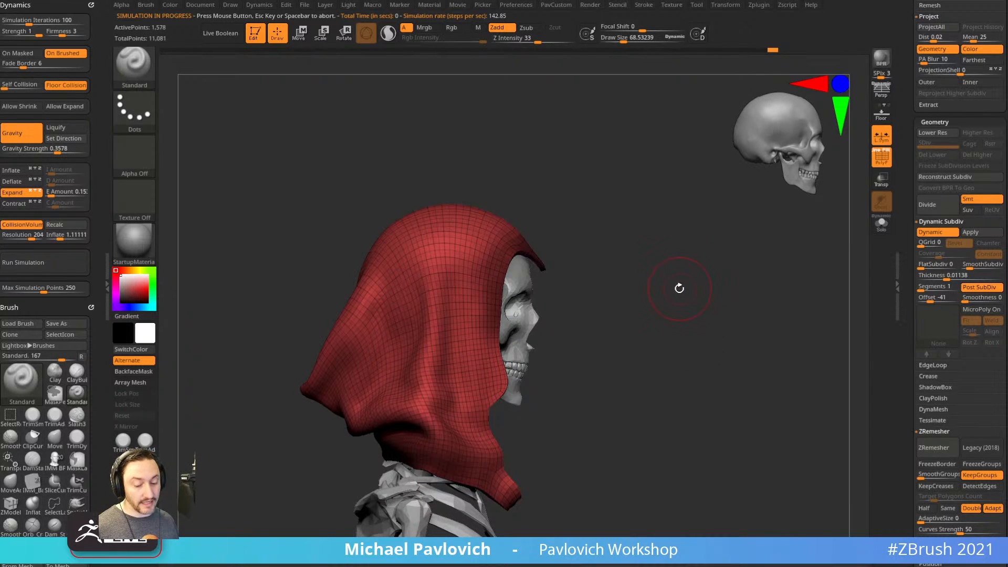
Clear the mask, subdivide the hood one level with Ctrl+D, and turn Dynamic Subdiv off.
ctrl+drag(681, 288, 740, 362)
key(ctrl+d)
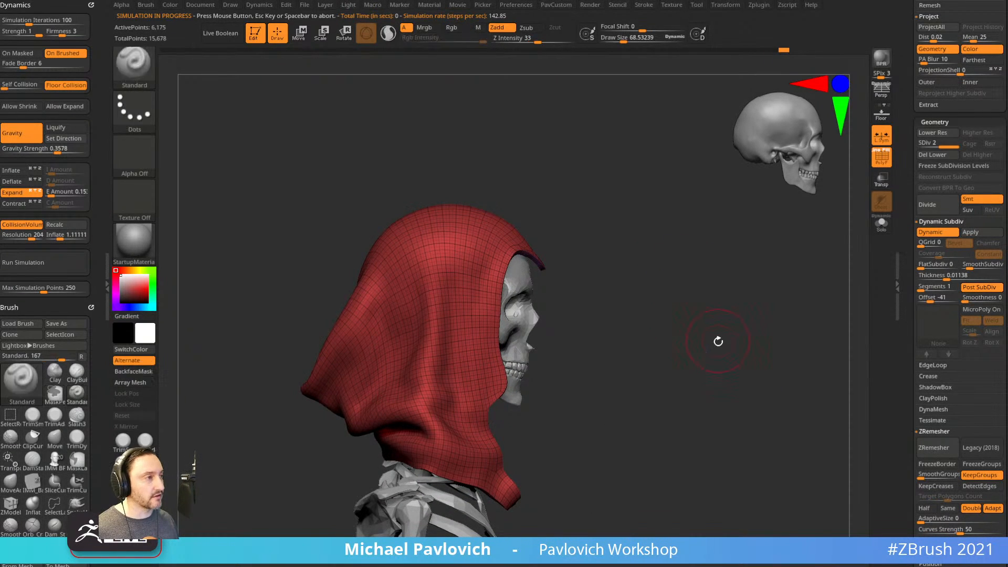
click(941, 235)
drag(858, 248, 753, 276)
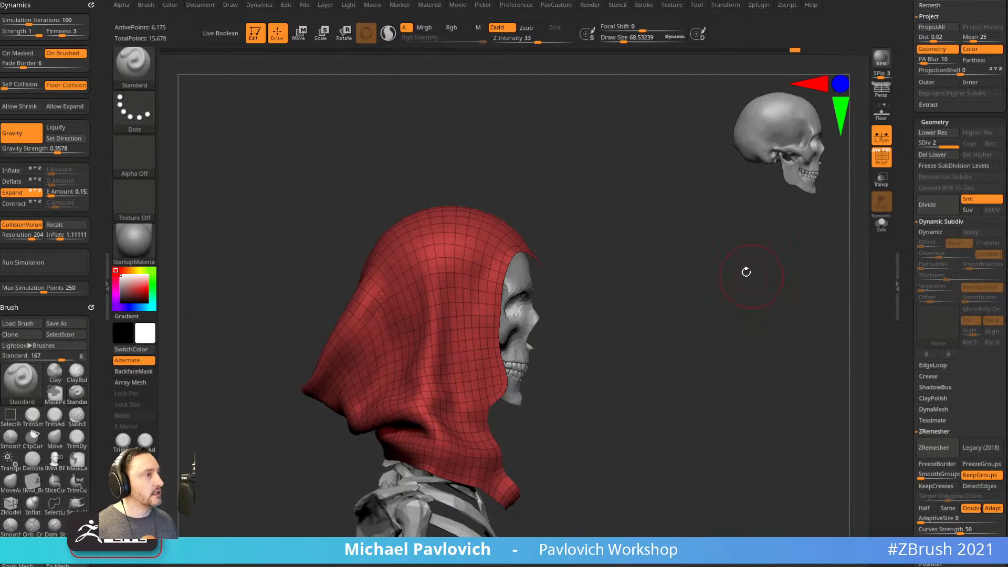
Lasso-mask the top and front of the hood.
mouse_move(591, 264)
ctrl+mouse_down()
mouse_move(527, 212)
mouse_move(487, 211)
ctrl+mouse_up()
ctrl+click(134, 68)
click(192, 76)
mouse_move(569, 225)
ctrl+mouse_down()
mouse_move(493, 234)
mouse_move(480, 364)
ctrl+mouse_up()
mouse_move(593, 326)
ctrl+mouse_down()
mouse_move(614, 353)
mouse_move(595, 301)
ctrl+mouse_up()
Set the geometry-pulling brushes to sizes 99 and 200.
key(1)
key(s)
drag(533, 334, 537, 334)
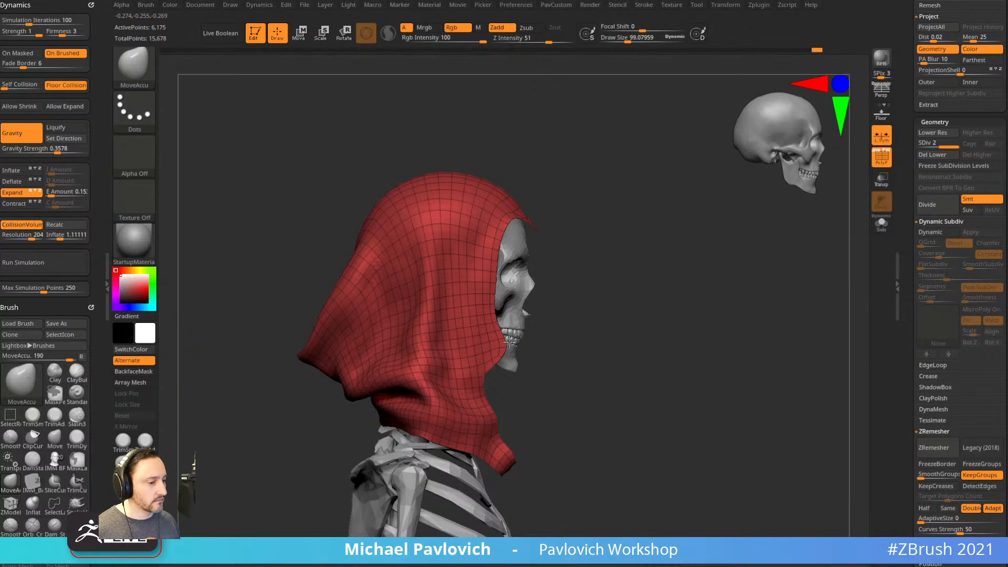
key(2)
key(s)
drag(514, 323, 505, 327)
key(s)
drag(552, 294, 527, 307)
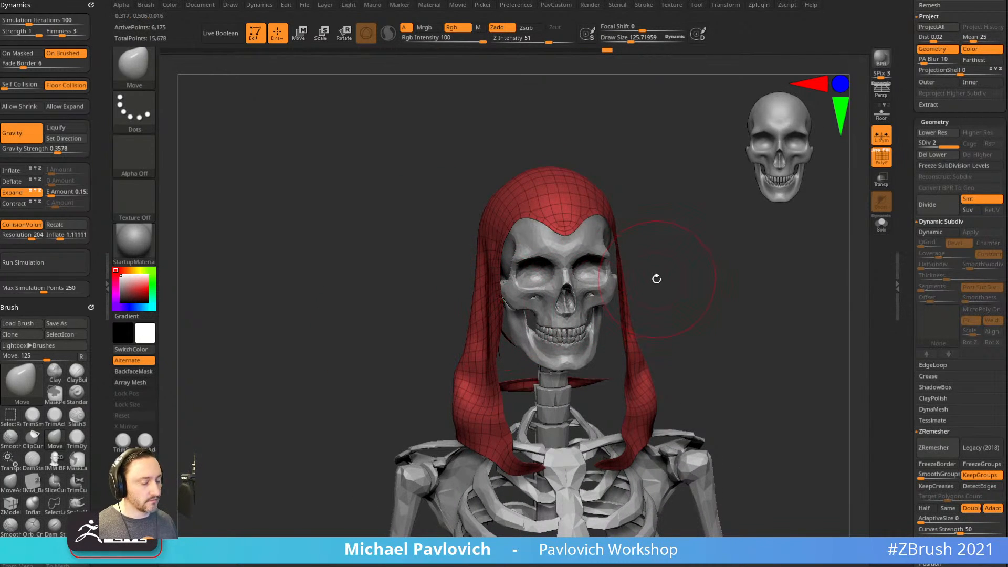
drag(697, 274, 858, 269)
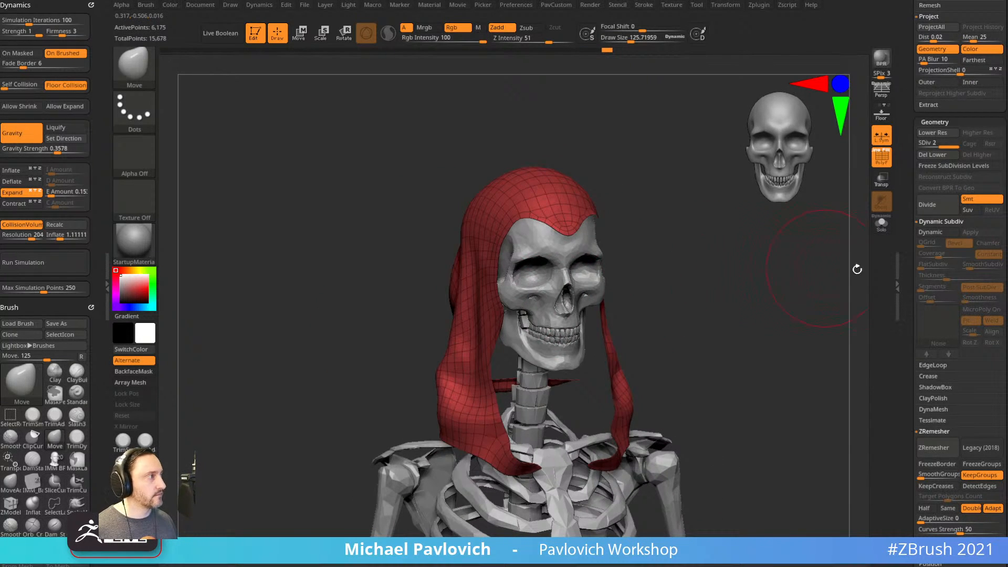
Turn Dynamic Subdiv on and widen the hood's face opening with the Move brush.
click(931, 232)
drag(725, 302, 534, 305)
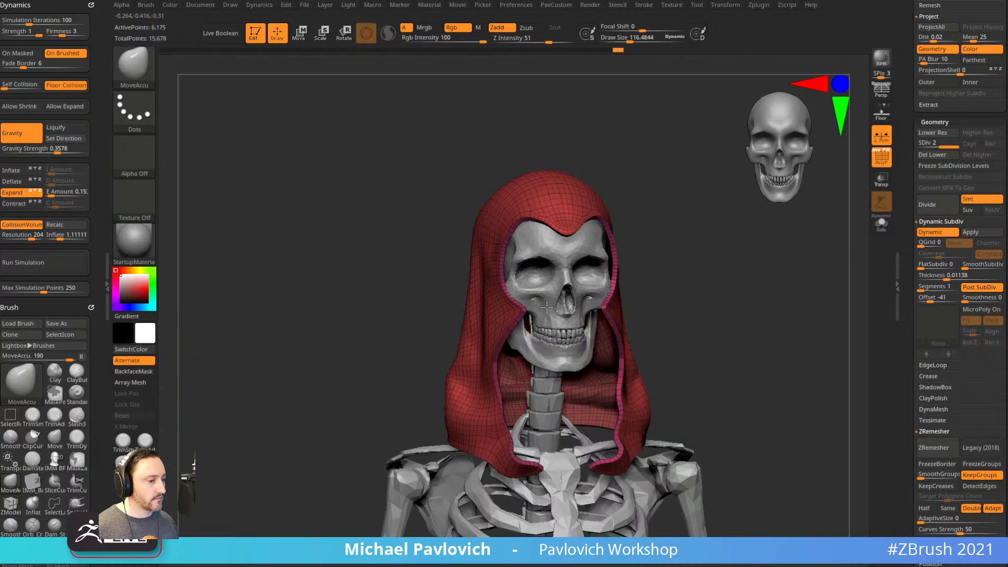
right_drag(623, 281, 582, 294)
mouse_move(505, 369)
mouse_down()
mouse_move(484, 368)
mouse_move(483, 401)
mouse_up()
alt+drag(410, 408, 369, 374)
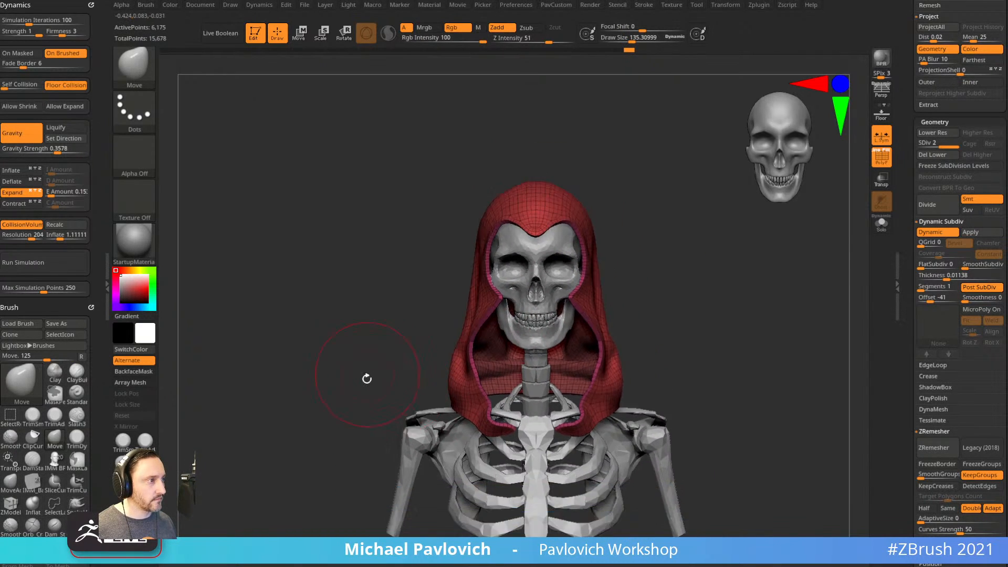
right_drag(370, 374, 607, 333)
Scale the hood shorter vertically with the transform gizmo.
key(w)
drag(487, 202, 482, 233)
key(q)
mouse_move(703, 266)
shift+mouse_down()
mouse_move(645, 267)
mouse_move(653, 272)
shift+mouse_up()
Set brush size to about 35.8, lasso-mask the face and lower hood, and turn PolyF off.
key(b)
key(s)
key(t)
key(s)
shift+drag(660, 310, 649, 310)
key(s)
drag(646, 315, 648, 304)
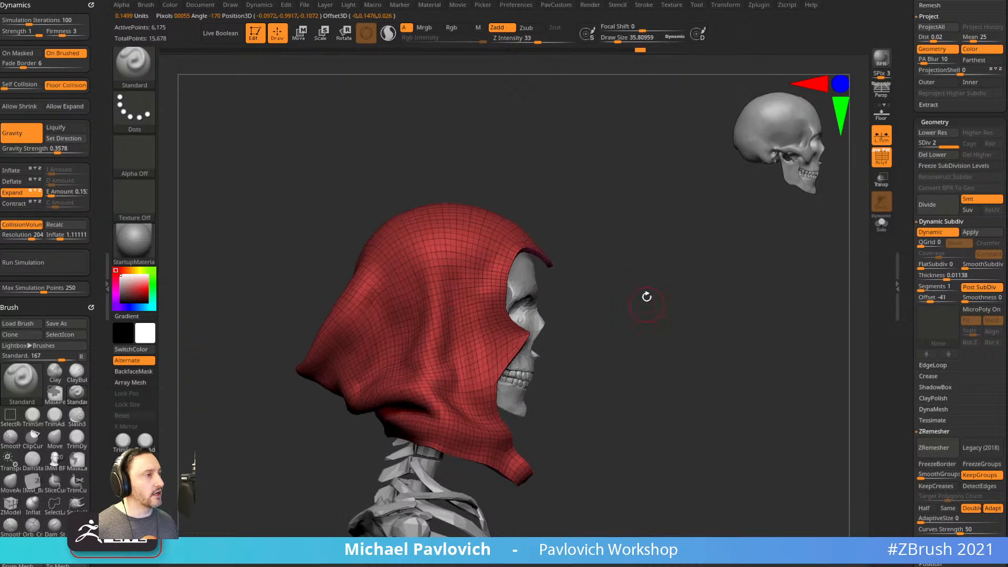
key(ctrl)
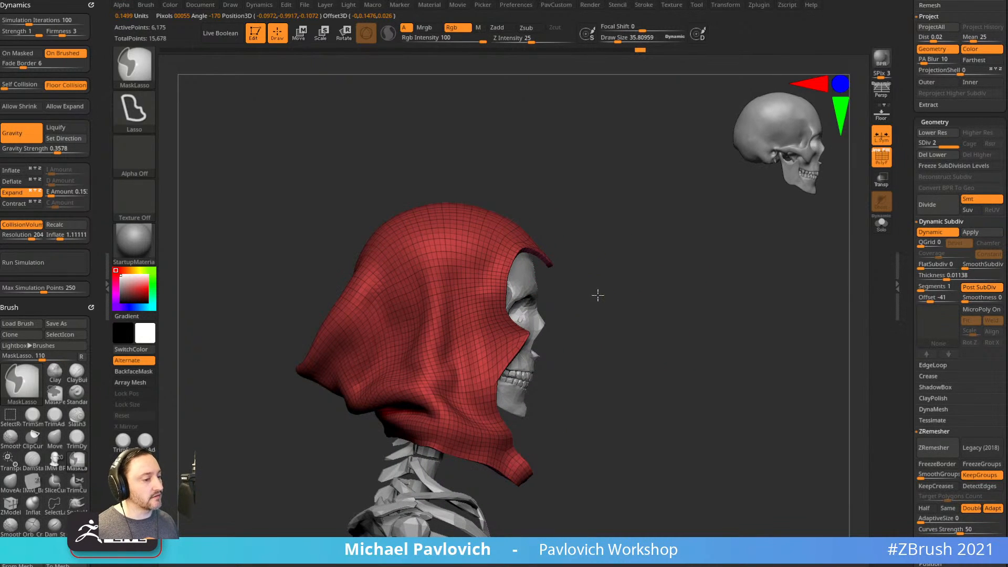
mouse_move(513, 248)
ctrl+mouse_down()
mouse_move(478, 410)
mouse_move(418, 415)
mouse_move(336, 463)
ctrl+mouse_up()
mouse_move(637, 353)
mouse_down()
mouse_move(648, 279)
mouse_move(658, 280)
mouse_up()
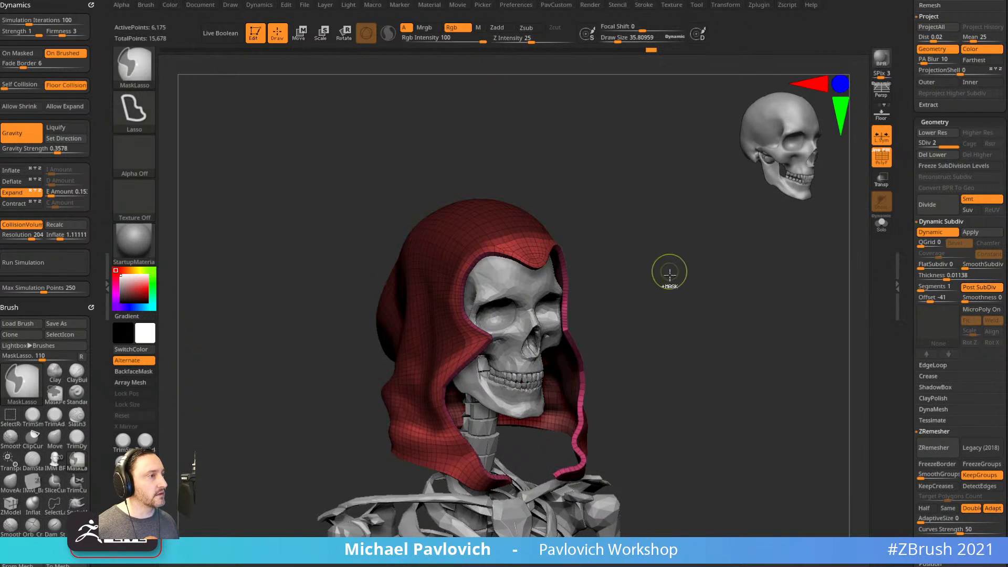
key(shift+f)
drag(760, 252, 172, 294)
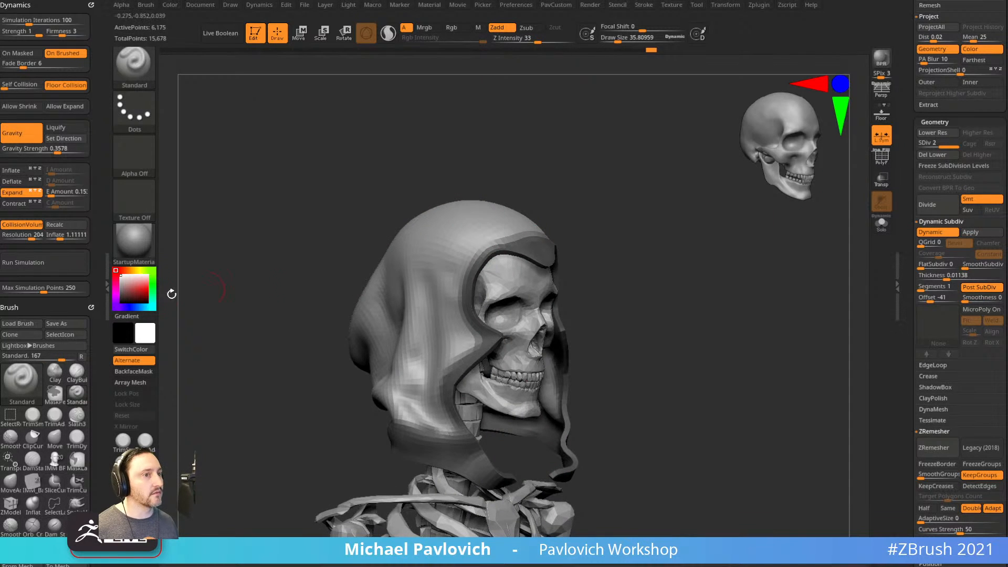
Run the cloth simulation, mask the hood's top, and rerun it to drape the hood.
click(60, 262)
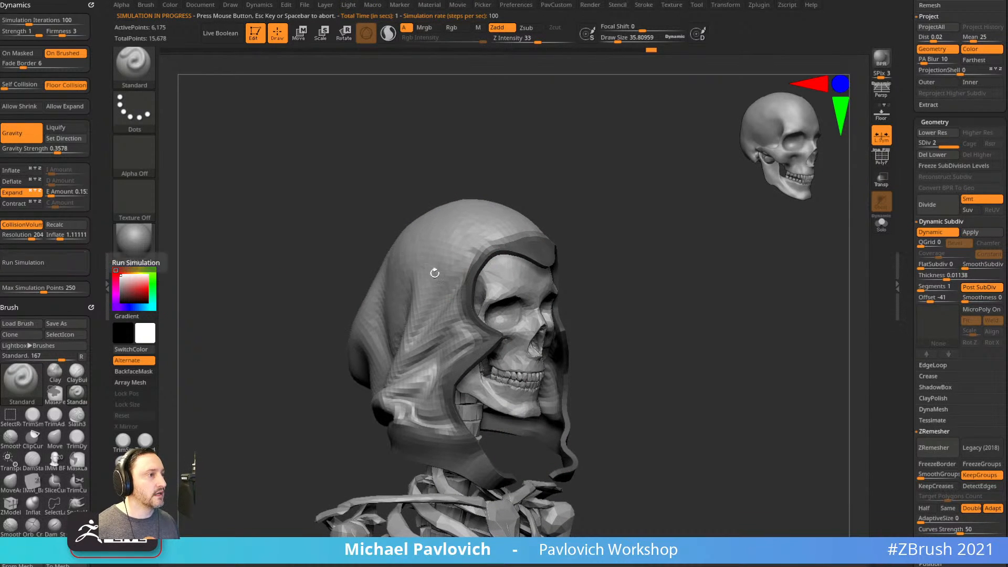
drag(588, 290, 658, 294)
drag(470, 367, 657, 266)
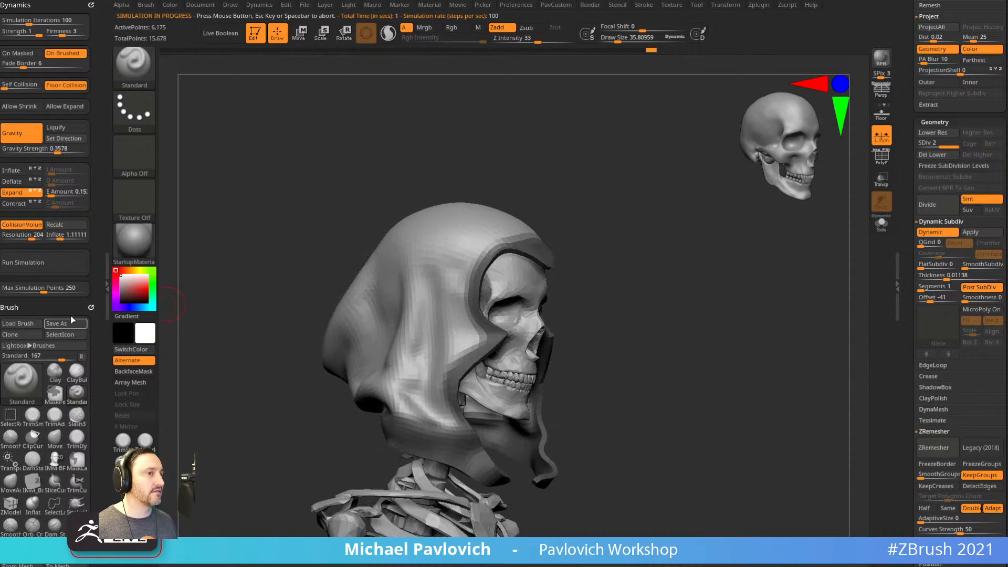
click(83, 263)
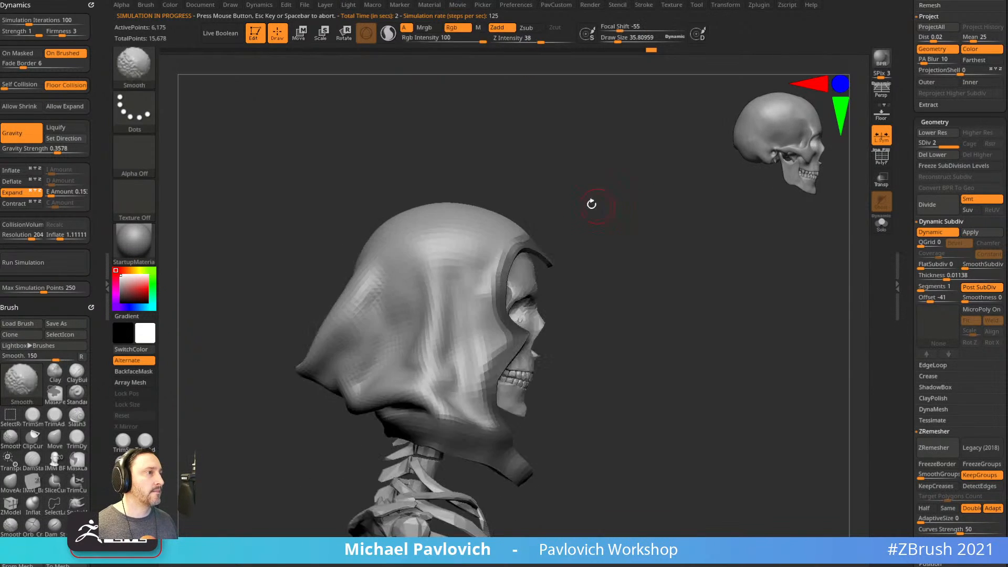
ctrl+drag(571, 235, 380, 229)
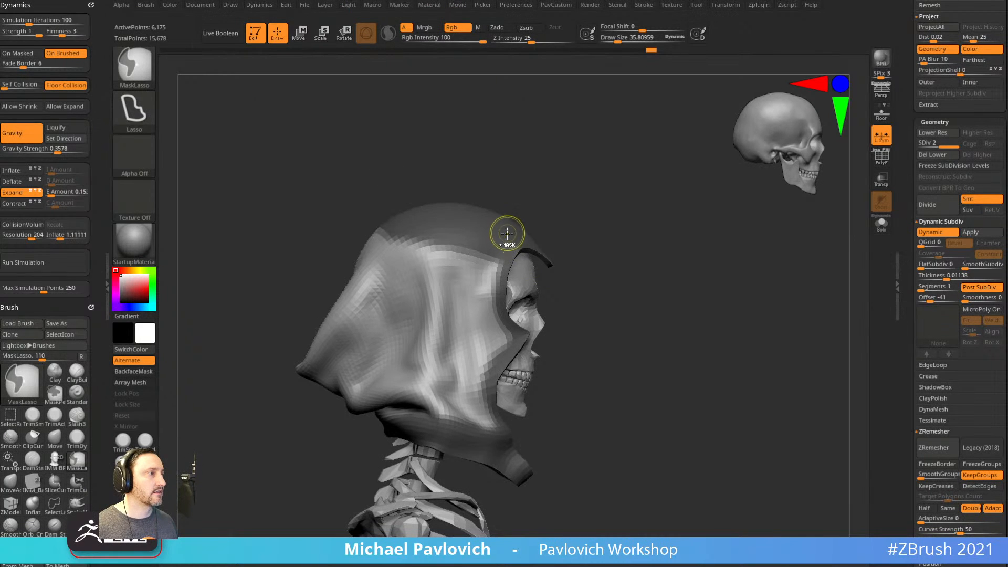
click(68, 265)
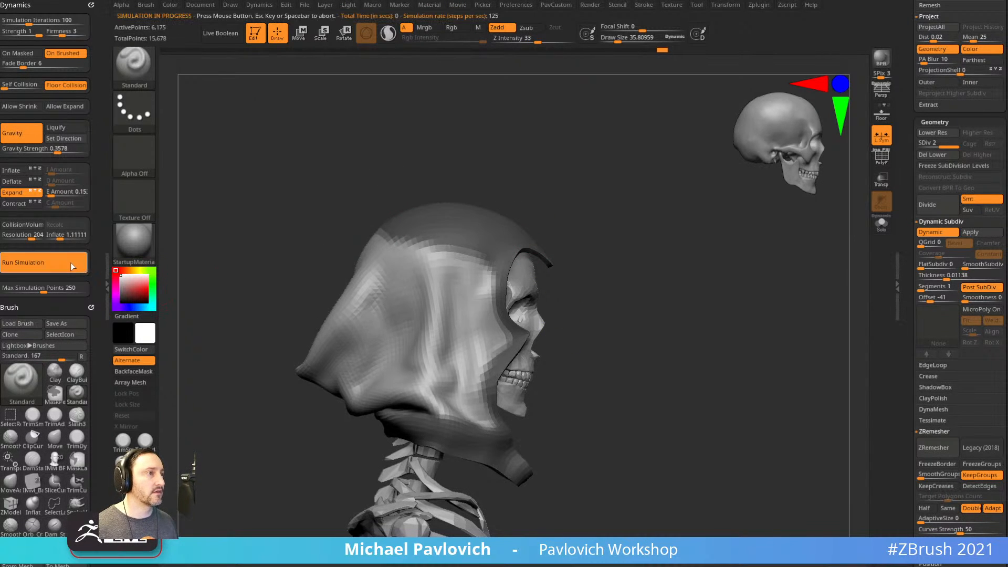
drag(678, 273, 708, 283)
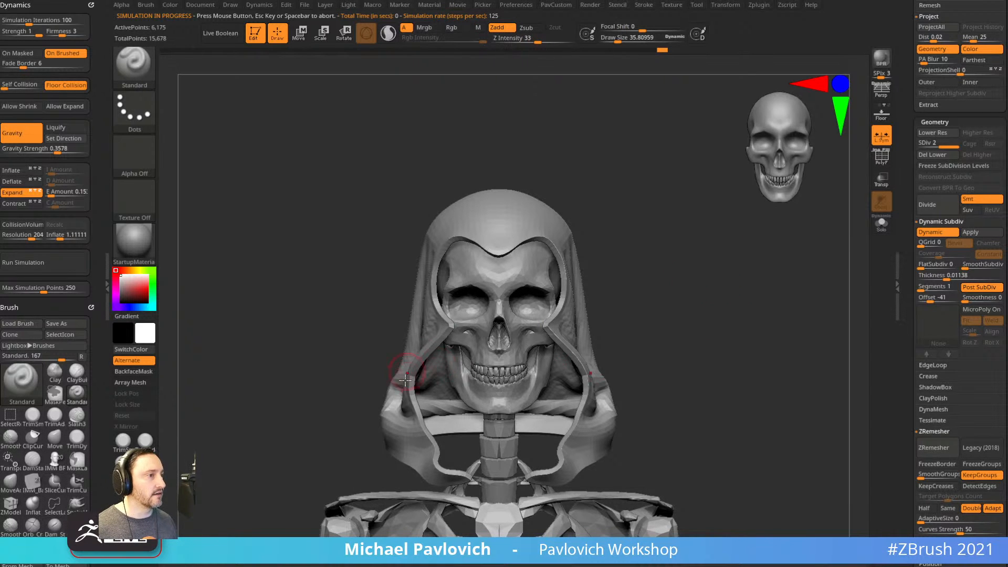
With the Move brush at size 150, pull the lower hood strips inward and sides toward the face.
key(b)
key(m)
key(v)
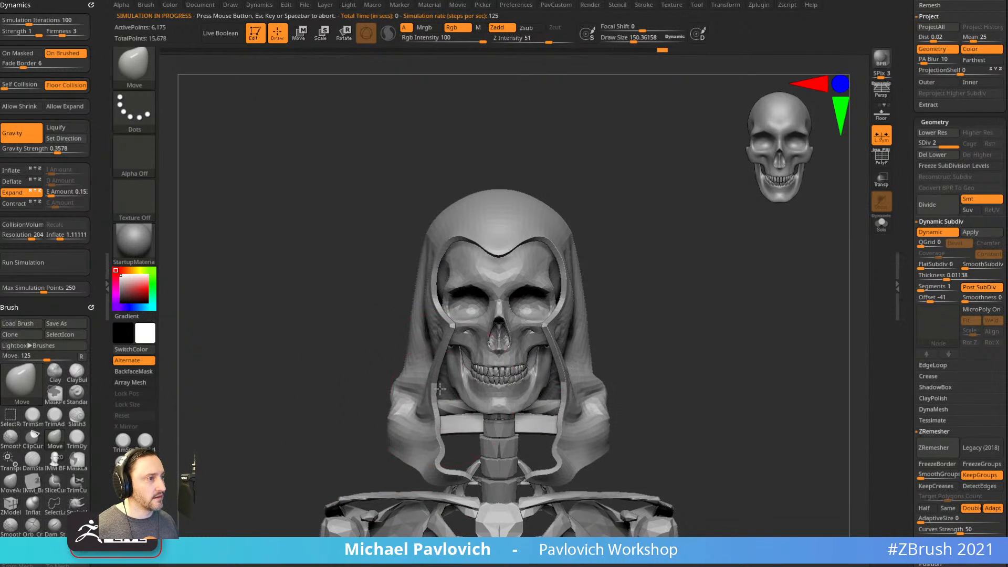
drag(424, 434, 450, 460)
drag(560, 465, 548, 461)
drag(625, 427, 671, 408)
mouse_move(508, 332)
mouse_down()
mouse_move(599, 347)
mouse_move(560, 344)
mouse_up()
drag(620, 302, 658, 275)
Enlarge the brush to 244 and lift the hood's back tip upward.
alt+drag(658, 275, 640, 303)
key(bracketright)
key(bracketright)
key(bracketright)
mouse_move(305, 391)
mouse_down()
mouse_move(305, 367)
mouse_move(401, 356)
mouse_move(471, 329)
mouse_up()
mouse_move(517, 294)
shift+mouse_down()
mouse_move(578, 313)
mouse_move(549, 328)
mouse_move(638, 328)
mouse_move(679, 340)
shift+mouse_up()
Switch from the standard brush to the TransposeCloth brush with the gizmo active.
key(b)
key(s)
key(t)
key(b)
key(m)
key(v)
key(w)
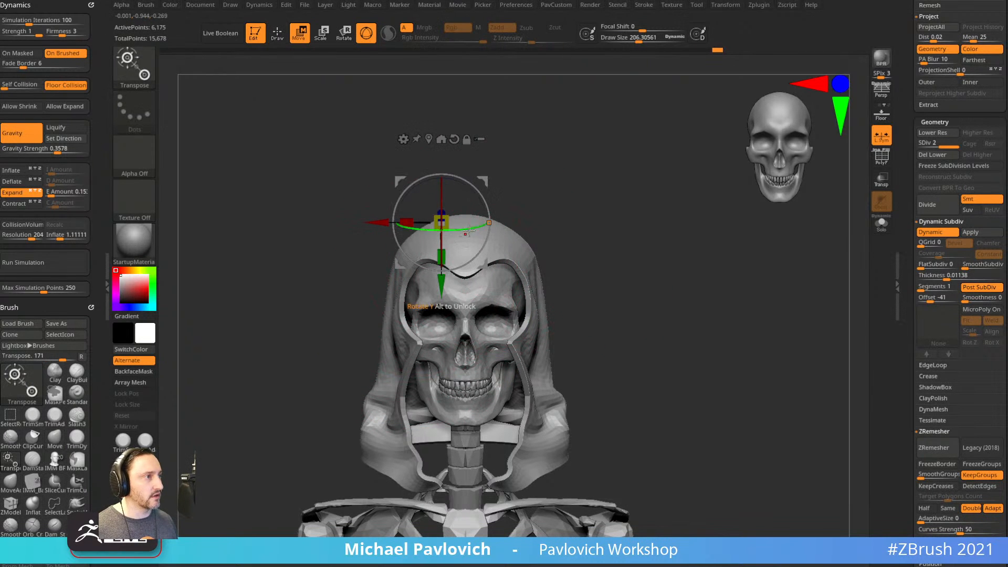
key(b)
key(t)
key(c)
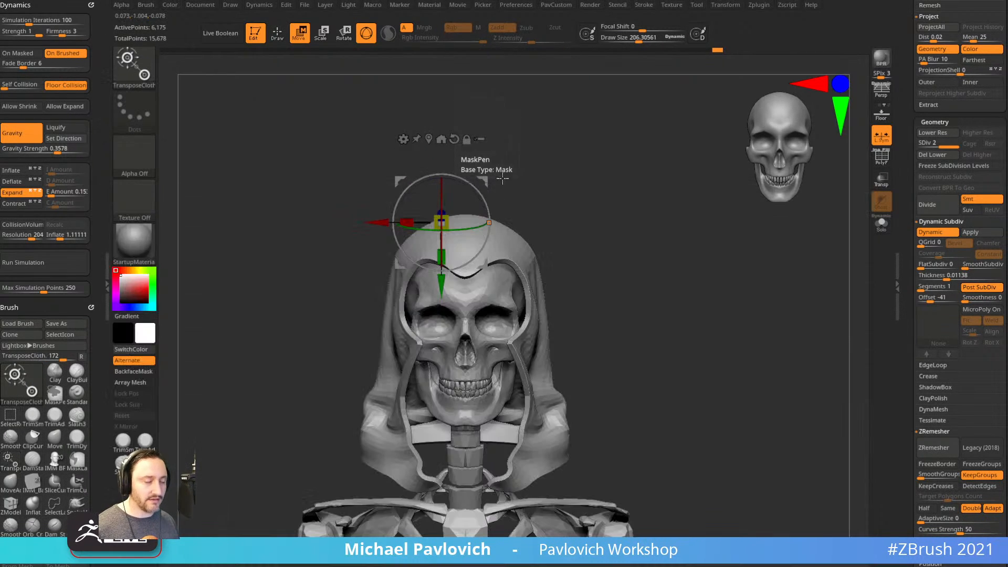
Squash and stretch the hood cloth with Run Simulation, undoing each change.
drag(450, 242, 663, 213)
drag(422, 214, 467, 220)
key(ctrl+z)
drag(589, 216, 625, 218)
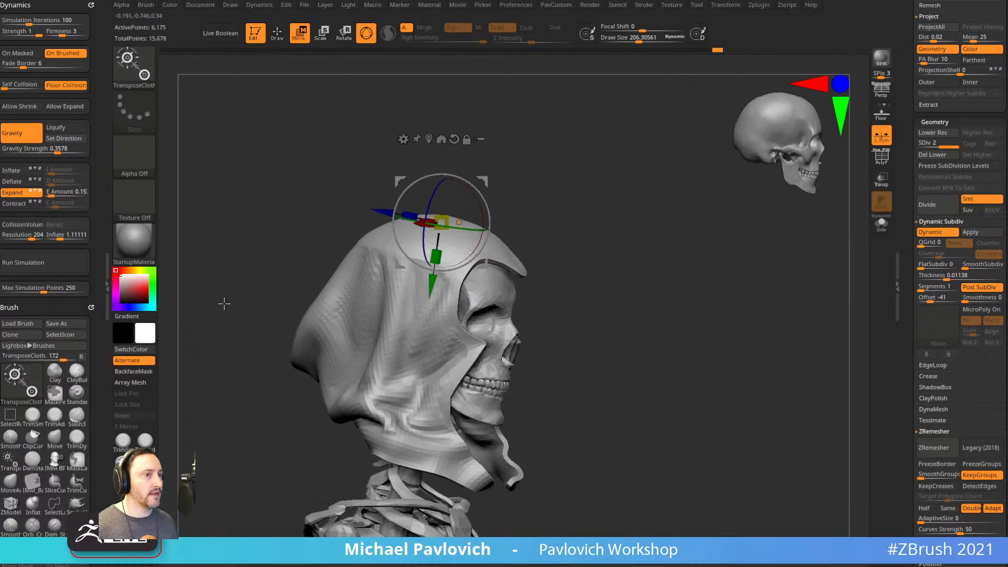
click(36, 264)
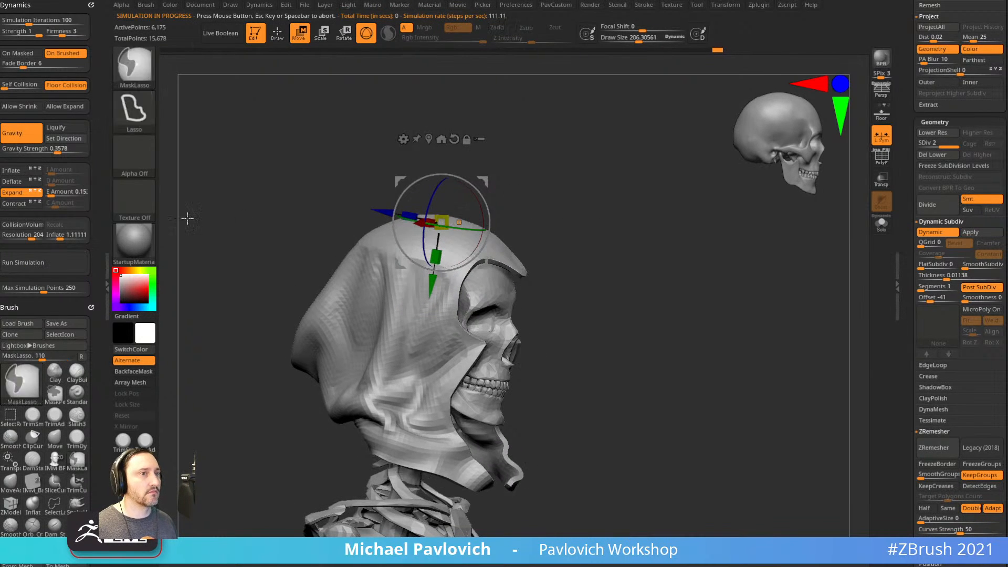
shift+drag(541, 213, 553, 207)
drag(484, 175, 608, 206)
mouse_move(673, 246)
mouse_down()
mouse_move(593, 260)
mouse_move(660, 257)
mouse_up()
key(ctrl+z)
key(ctrl+z)
key(ctrl+z)
Shrink and pull the hood cloth, undo both, and return to the Move brush before switching to Chrome.
shift+drag(599, 257, 476, 227)
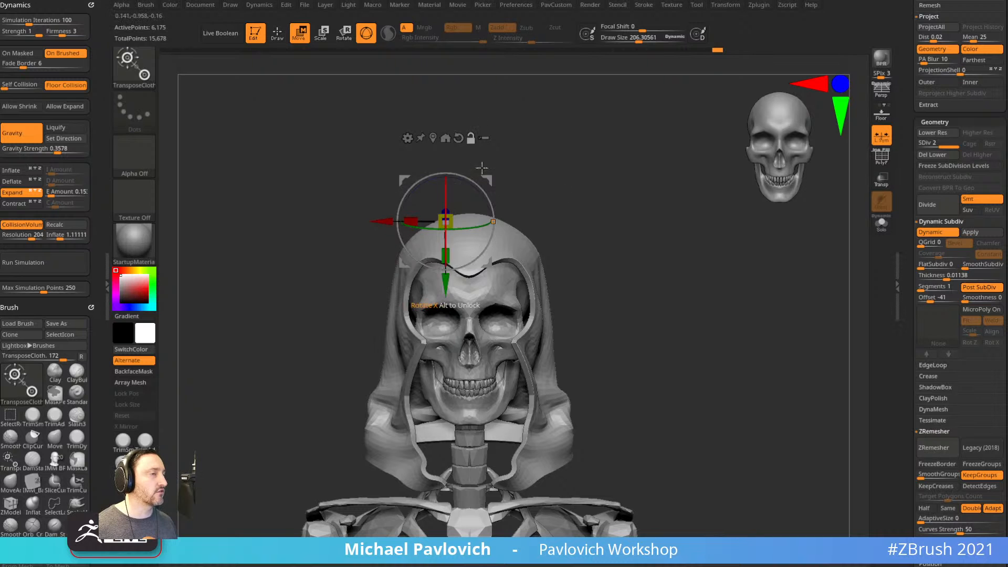
alt+drag(413, 128, 397, 122)
drag(518, 177, 391, 221)
key(ctrl+z)
key(ctrl+z)
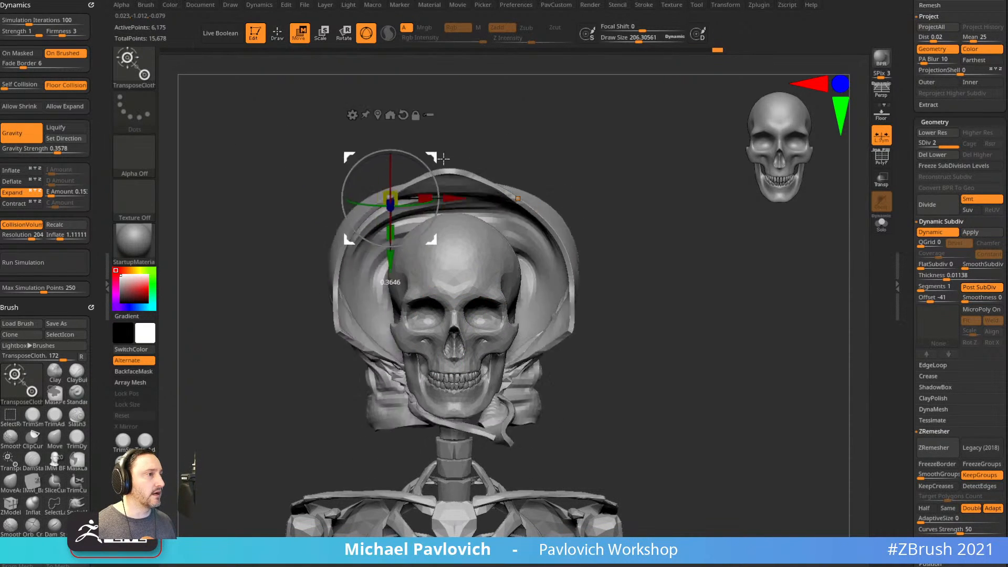
drag(688, 196, 662, 222)
mouse_move(513, 178)
mouse_down()
mouse_move(656, 189)
mouse_move(666, 224)
mouse_up()
key(ctrl+z)
key(q)
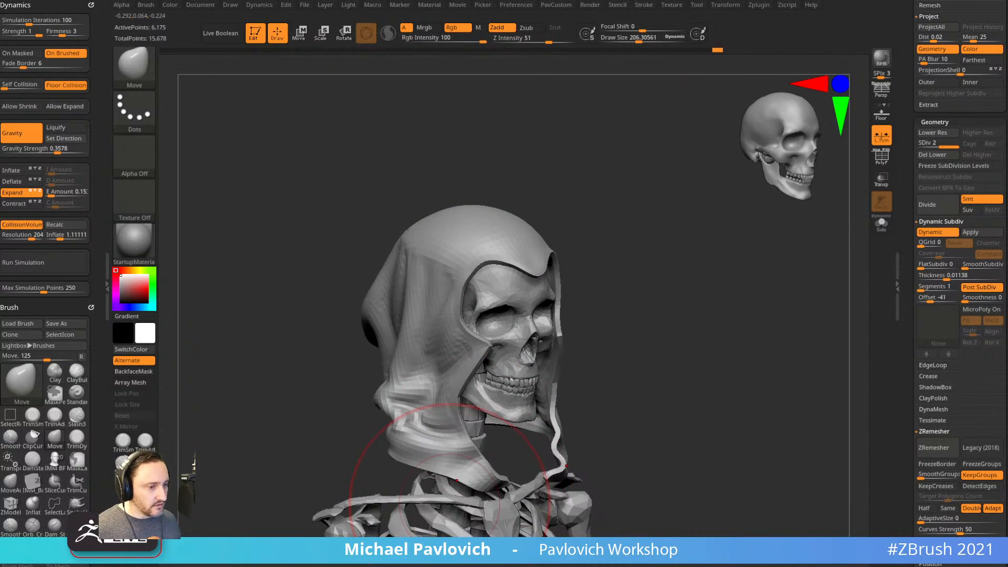
key(alt+Tab)
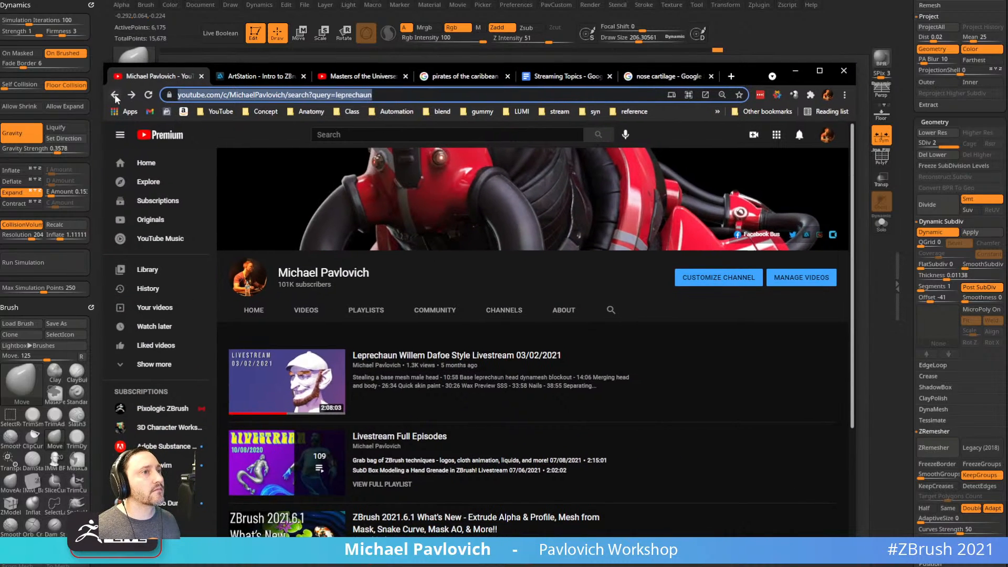
Browse the YouTube channel's playlists and bookmarks, then switch to the ArtStation 'Intro to ZBrush' tab.
click(116, 98)
scroll(383, 164, down, 5)
click(384, 165)
click(220, 111)
click(241, 179)
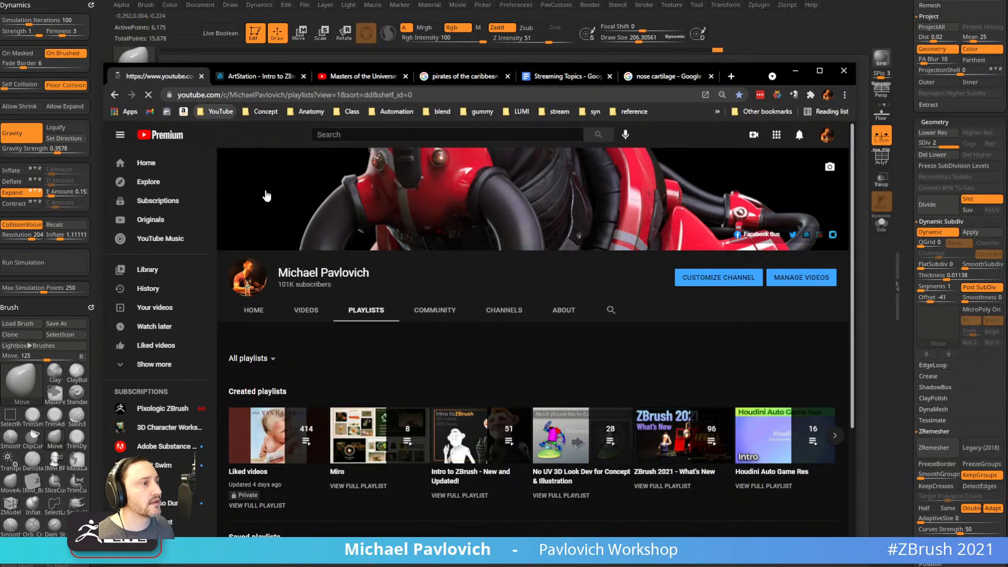
scroll(608, 381, down, 5)
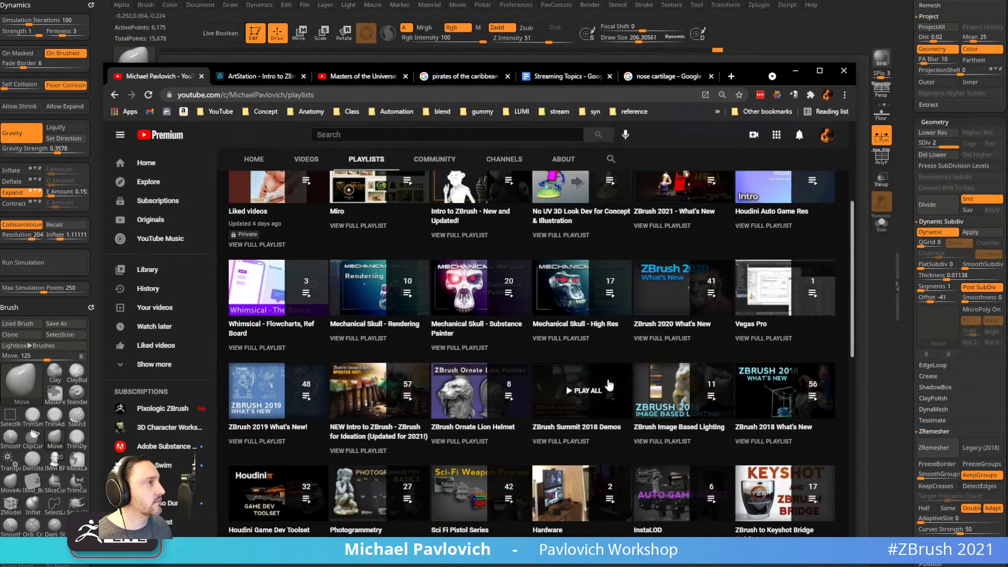
scroll(610, 385, up, 4)
click(409, 96)
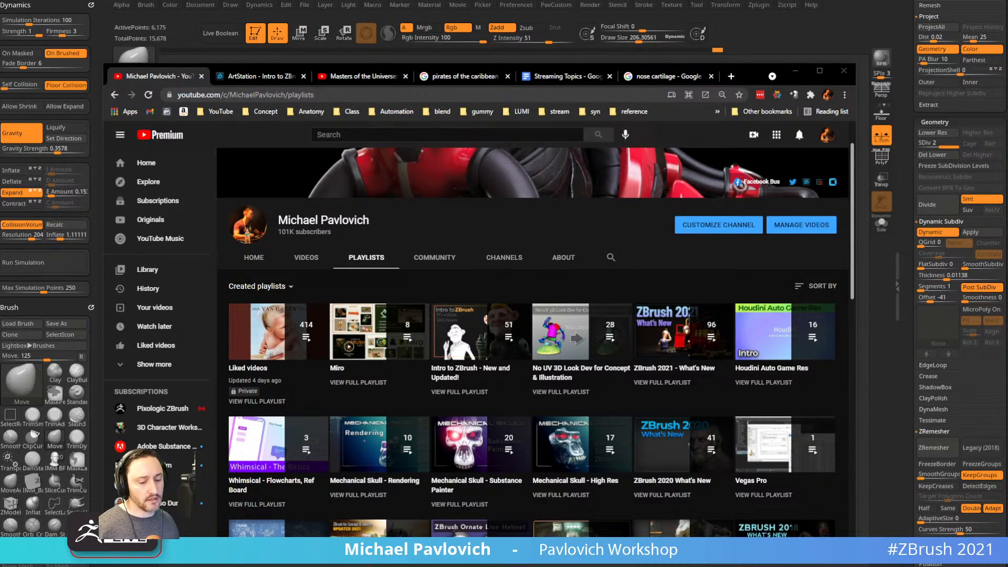
click(257, 76)
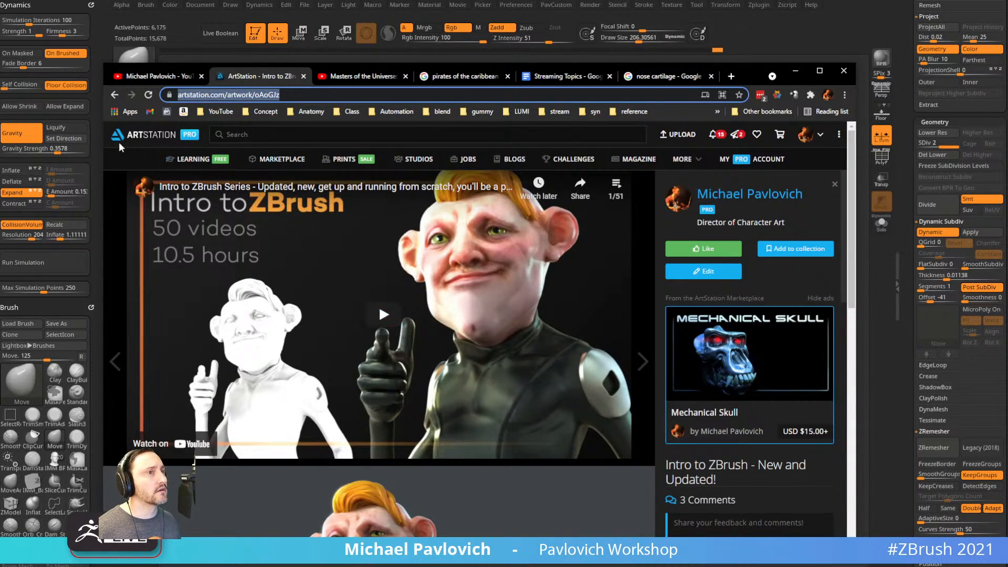
Close the project overlay and scroll through covers like 'ZBrush 2021' and 'Mechanical Skull'.
key(Escape)
scroll(302, 361, down, 5)
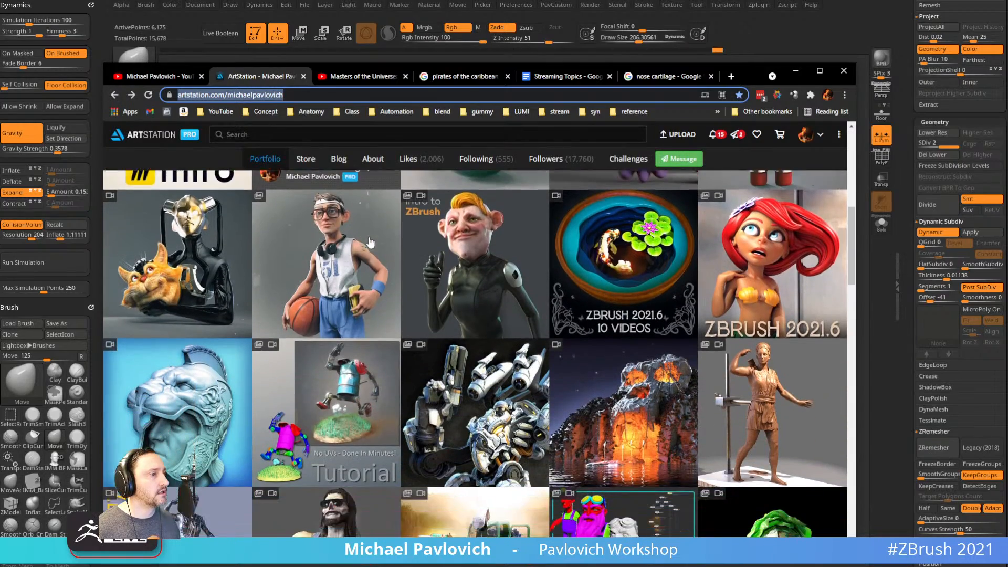
scroll(303, 362, down, 5)
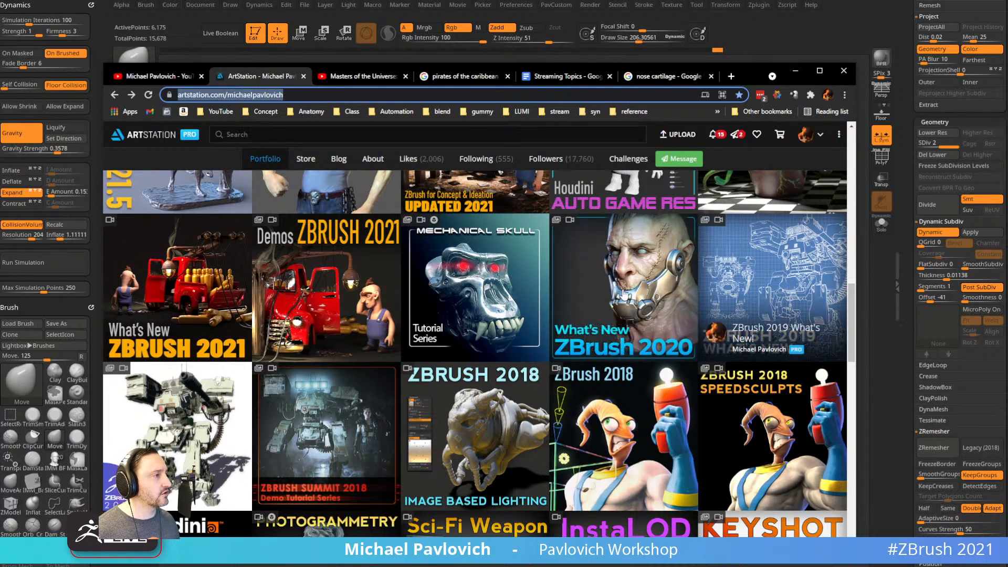
scroll(389, 334, up, 2)
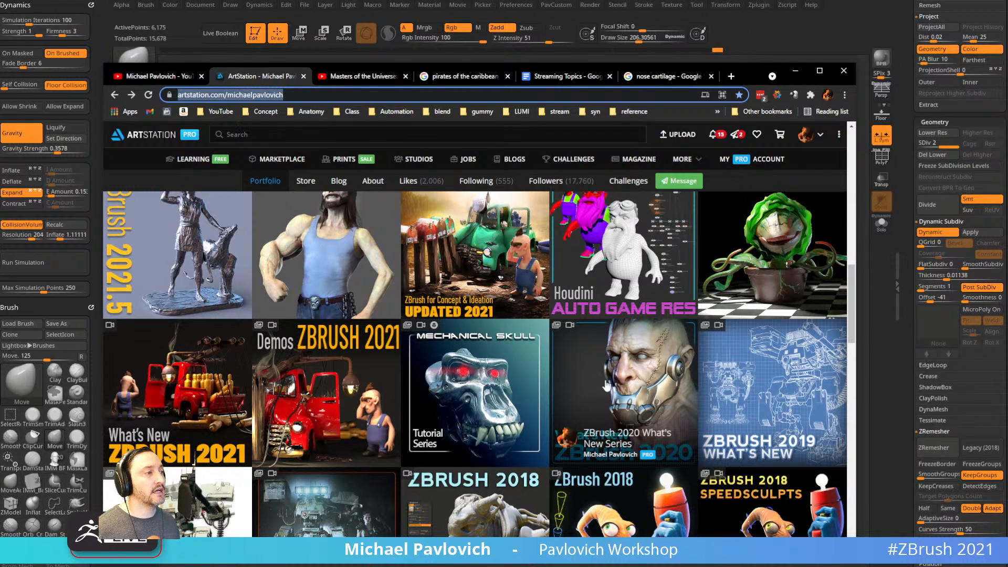
click(351, 94)
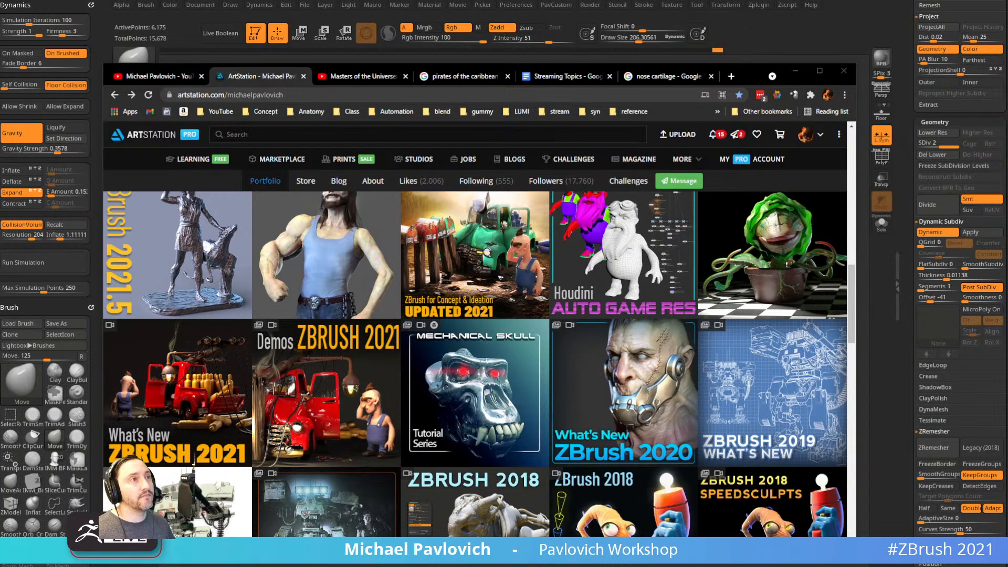
key(alt+Tab)
Load the decayed head bust from the Tool palette and make its skull subtool active.
drag(903, 123, 909, 272)
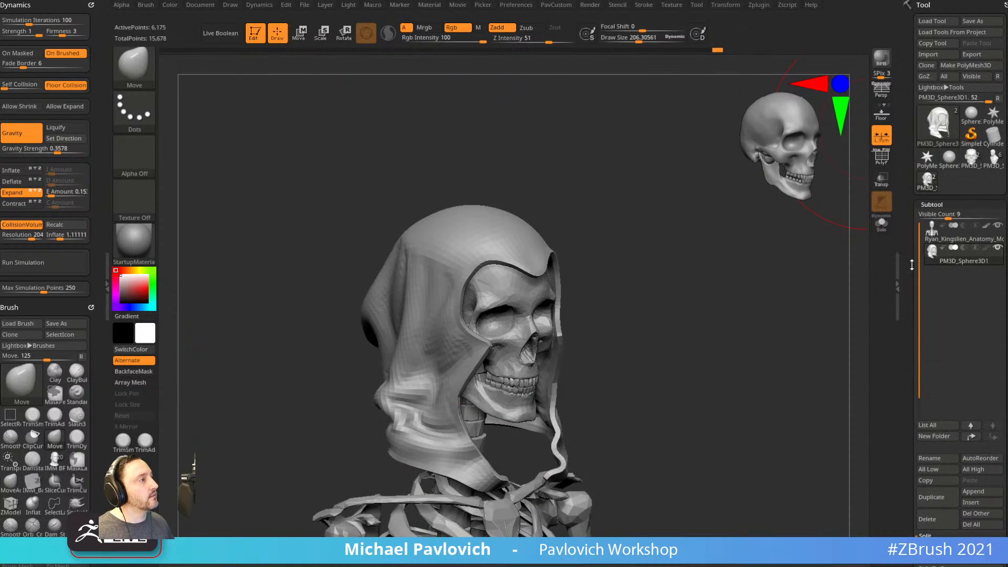
click(928, 180)
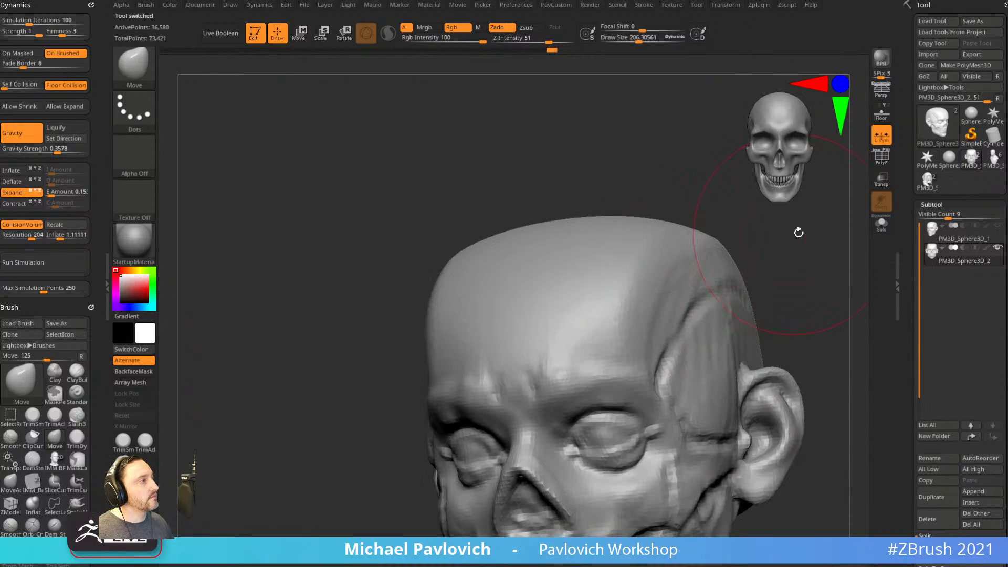
click(928, 179)
shift+drag(830, 270, 826, 267)
alt+drag(826, 268, 713, 216)
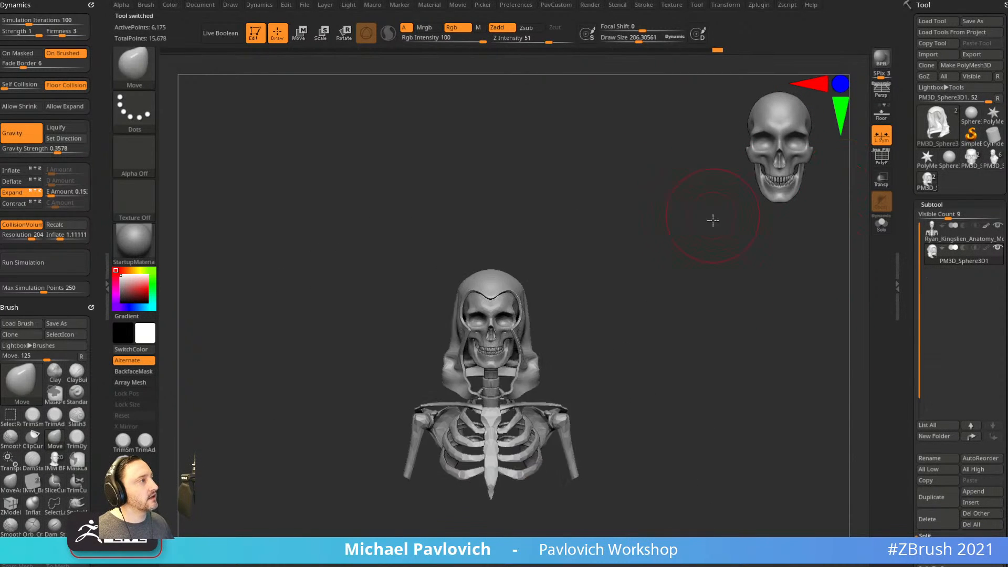
click(994, 159)
drag(727, 292, 713, 214)
alt+click(633, 257)
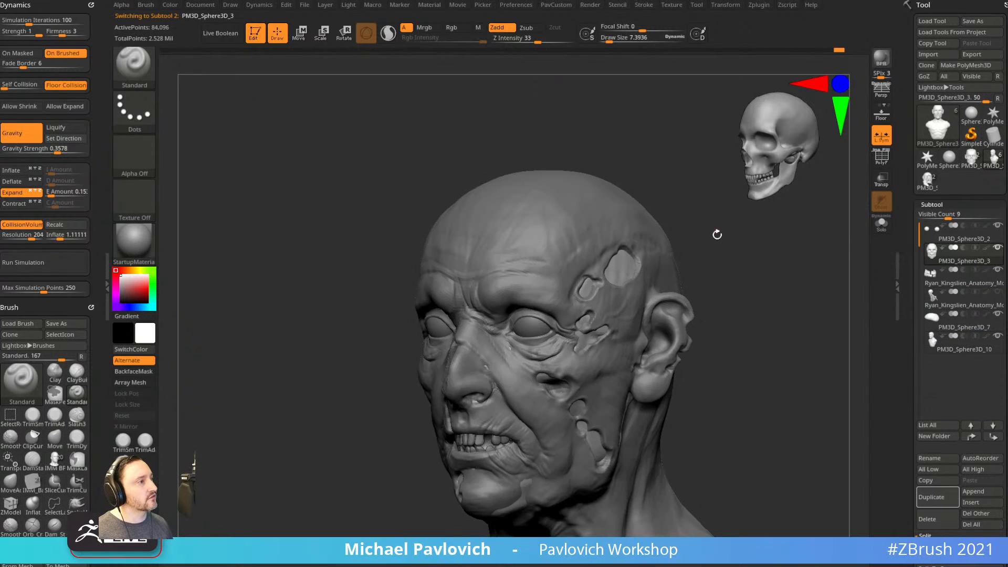
Mask the skull through the temple and cheek holes using freehand MaskPen with back-face masking off.
drag(727, 250, 718, 250)
mouse_move(628, 267)
ctrl+mouse_down()
mouse_move(620, 259)
mouse_move(628, 264)
ctrl+mouse_up()
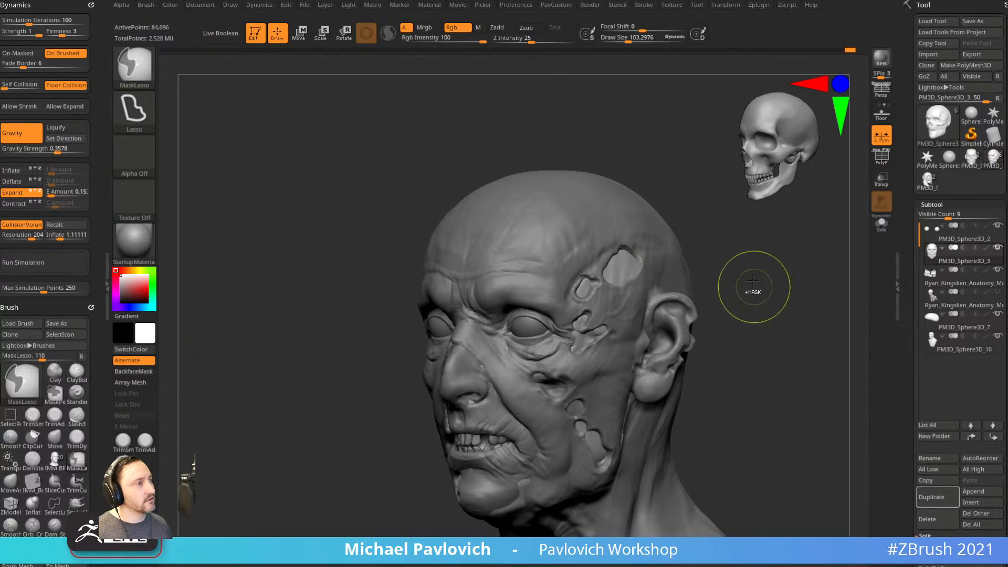
ctrl+click(137, 69)
ctrl+click(239, 79)
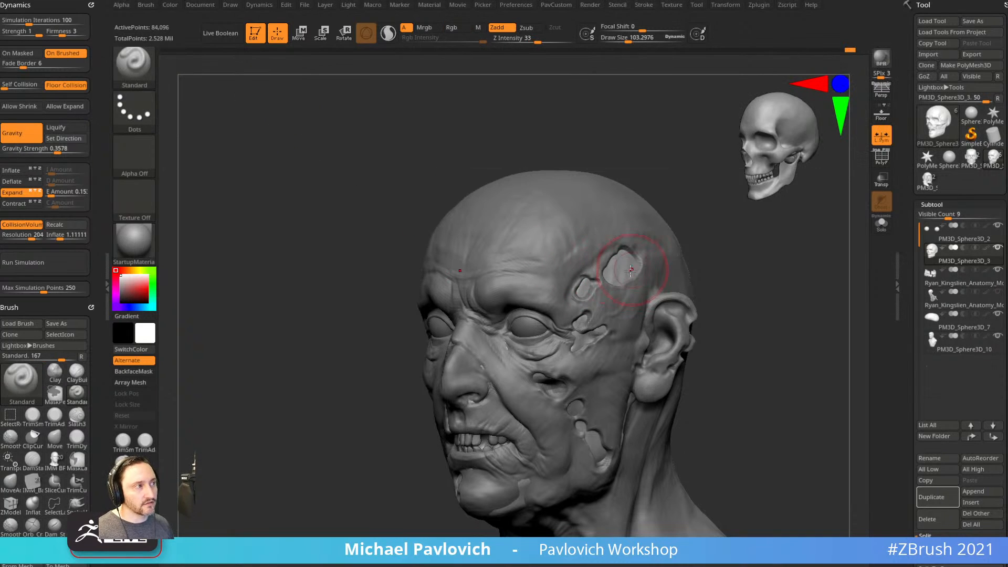
ctrl+drag(634, 267, 628, 258)
ctrl+drag(589, 281, 582, 339)
ctrl+drag(564, 382, 538, 377)
ctrl+drag(576, 405, 602, 456)
Mask the skull through the nose, lip, chin and jaw holes, then enable Solo.
drag(695, 365, 735, 339)
mouse_move(490, 324)
ctrl+mouse_down()
mouse_move(472, 355)
mouse_move(472, 404)
ctrl+mouse_up()
ctrl+drag(474, 458, 473, 472)
drag(589, 407, 633, 393)
mouse_move(442, 466)
ctrl+mouse_down()
mouse_move(453, 491)
mouse_move(471, 495)
ctrl+mouse_up()
drag(571, 455, 554, 411)
ctrl+drag(484, 501, 496, 515)
mouse_move(639, 432)
mouse_down()
mouse_move(694, 437)
mouse_move(605, 425)
mouse_up()
ctrl+drag(460, 463, 465, 452)
mouse_move(417, 489)
mouse_down()
mouse_move(687, 434)
mouse_move(725, 306)
mouse_move(746, 337)
mouse_move(726, 328)
mouse_up()
click(882, 224)
shift+drag(808, 302, 736, 319)
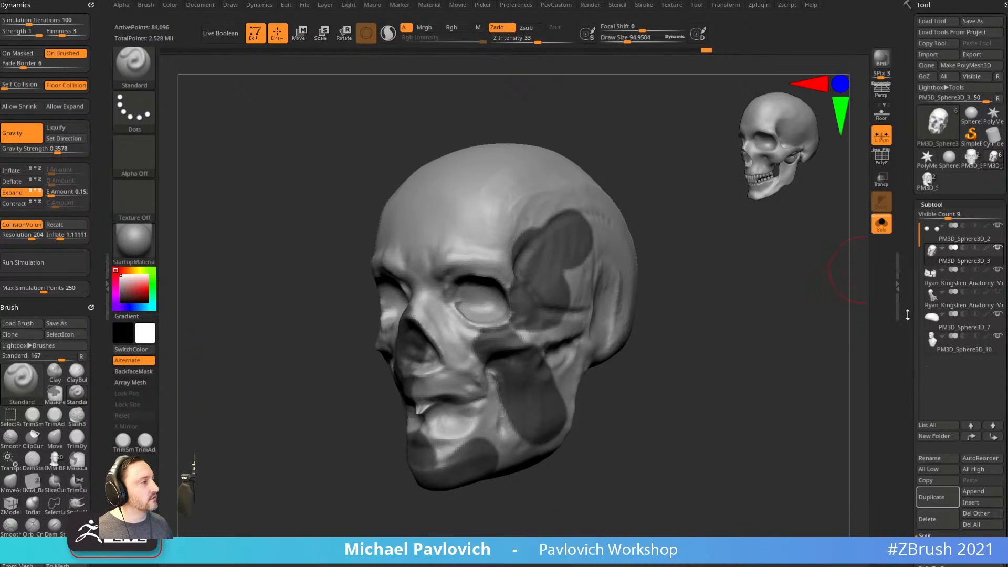
Preview near-zero-thickness extractions with no smoothing and with S Smt 5, discarding each.
scroll(915, 227, down, 10)
drag(909, 270, 909, 258)
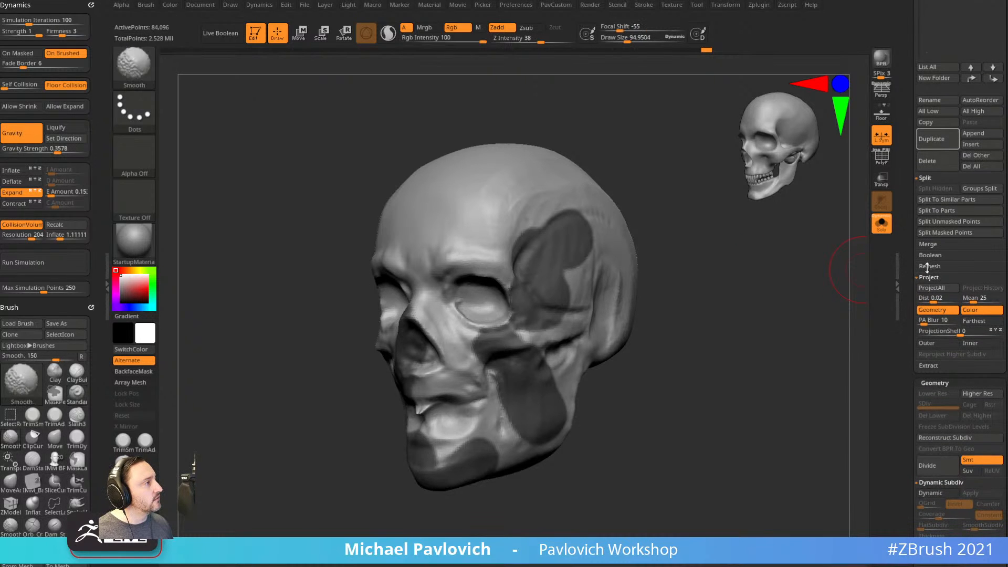
shift+click(927, 279)
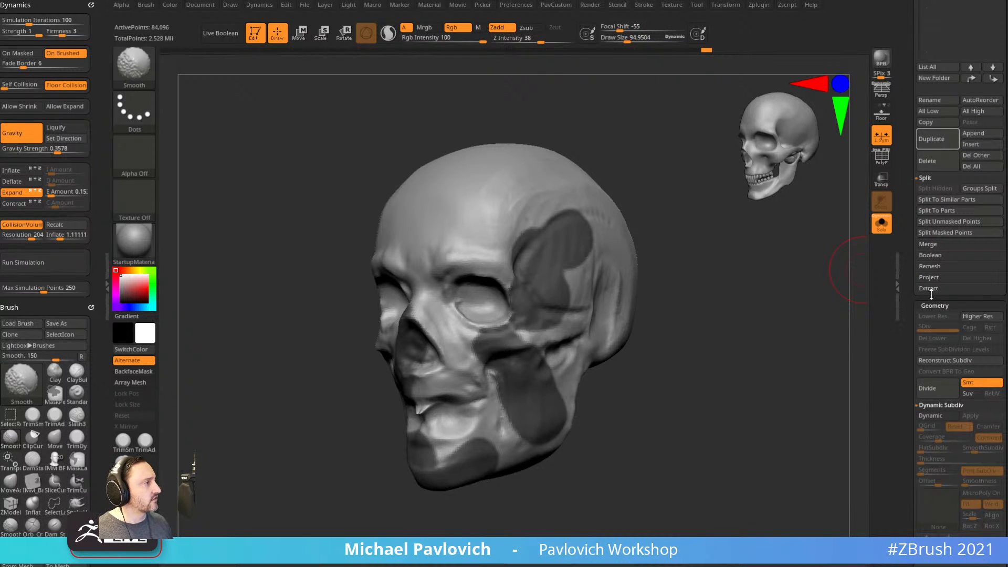
click(930, 289)
drag(981, 311, 964, 300)
click(938, 304)
key(ctrl)
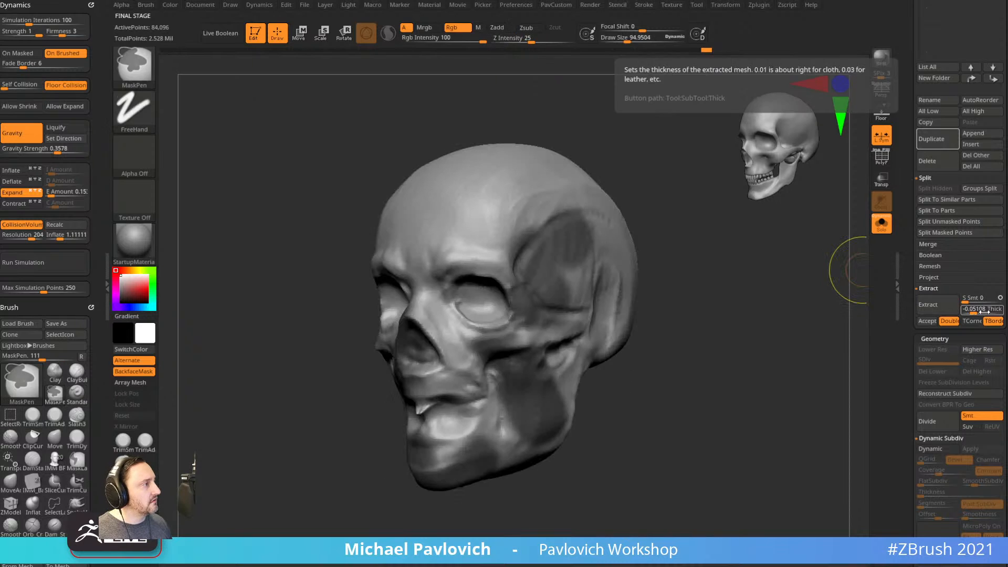
drag(965, 301, 967, 300)
click(950, 306)
key(ctrl+z)
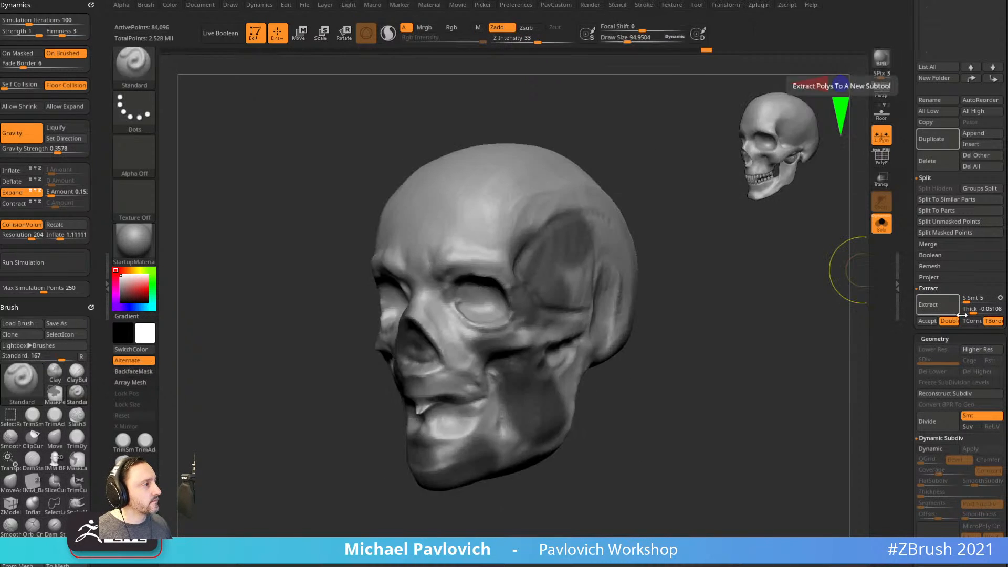
Extract with Thick -0.00206 and S Smt 5, accept it as Extract3, and clear the mask.
click(978, 311)
click(951, 309)
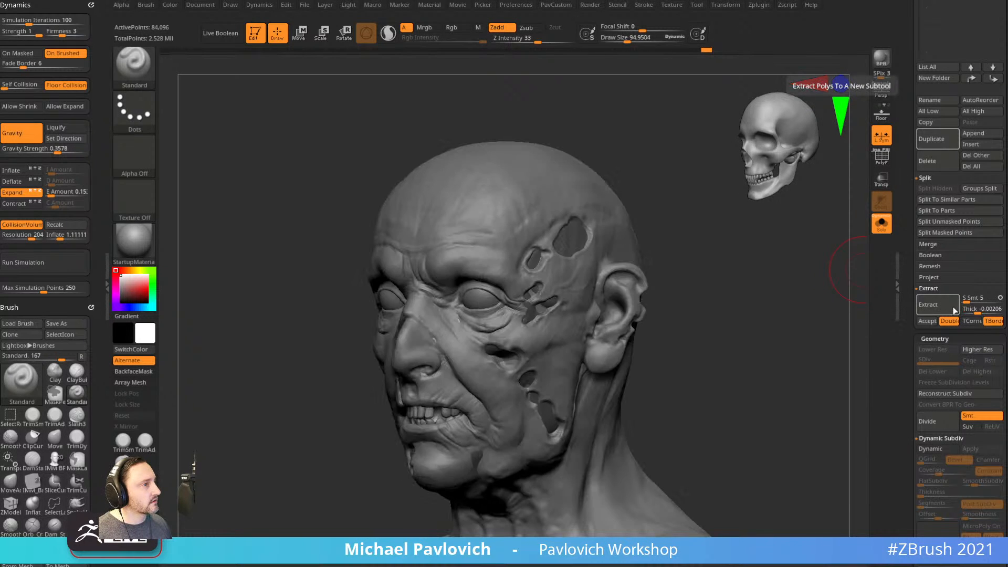
scroll(907, 258, up, 1)
scroll(907, 258, up, 5)
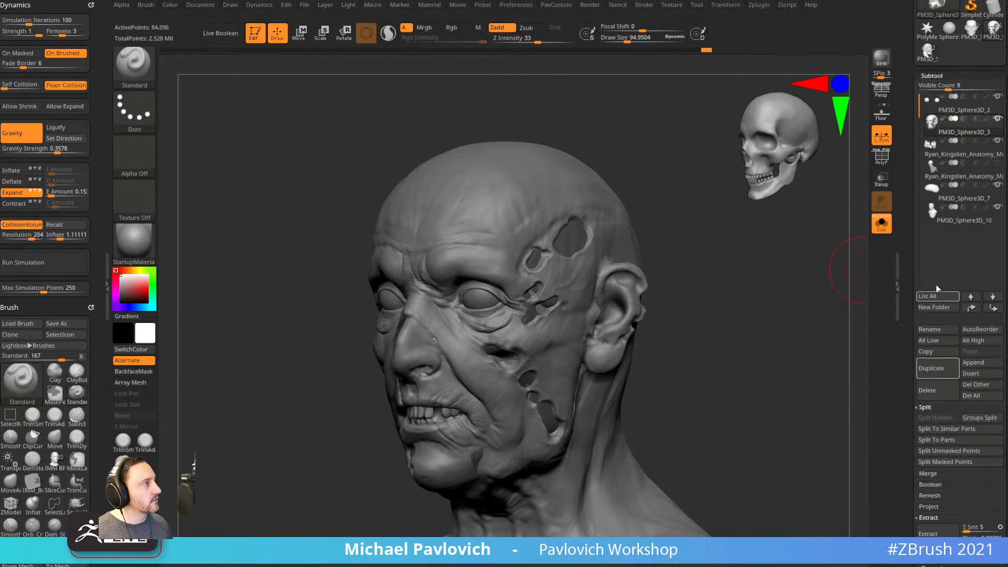
key(ctrl+z)
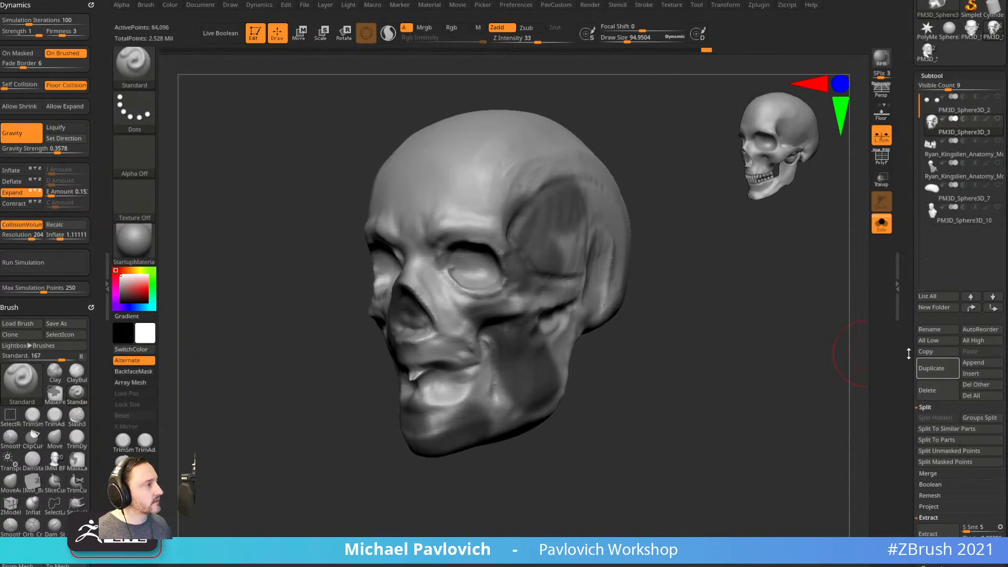
scroll(909, 352, down, 6)
click(929, 455)
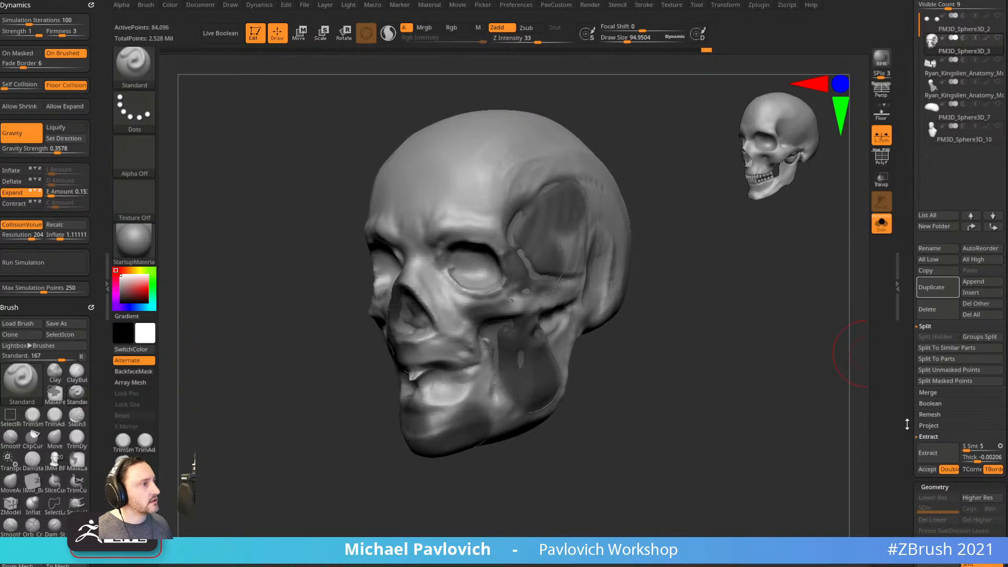
click(928, 469)
drag(808, 330, 798, 349)
ctrl+drag(771, 284, 808, 347)
Make the extracted shells double-sided and display their polygroups with PolyF.
key(space)
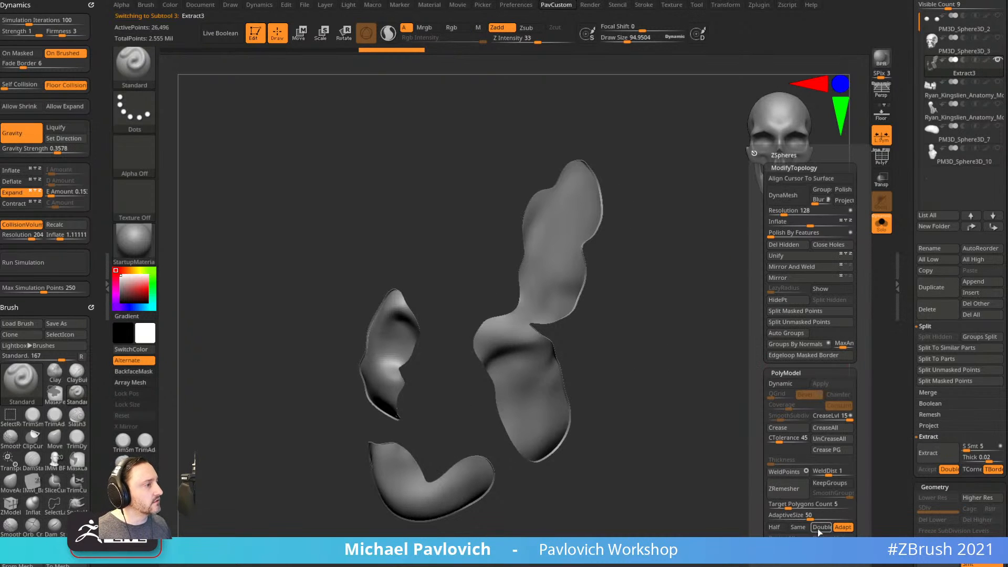
click(821, 529)
drag(665, 428, 736, 347)
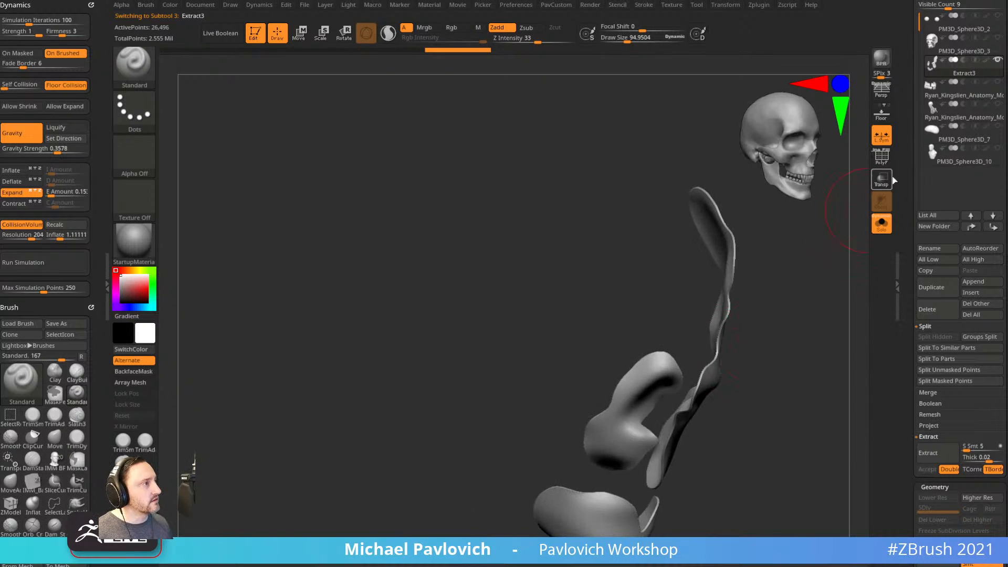
key(shift+f)
drag(809, 310, 756, 280)
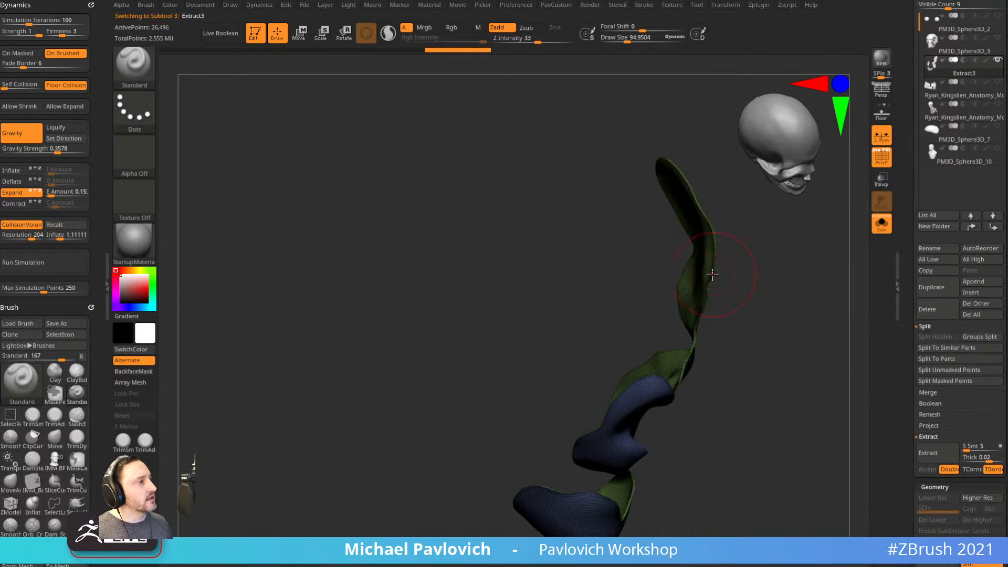
Try moving the shells with the TransposeCloth and Transpose gizmos, undoing the deformation.
key(w)
ctrl+click(702, 264)
mouse_move(765, 284)
alt+mouse_down()
mouse_move(770, 232)
mouse_move(777, 305)
mouse_move(767, 288)
alt+mouse_up()
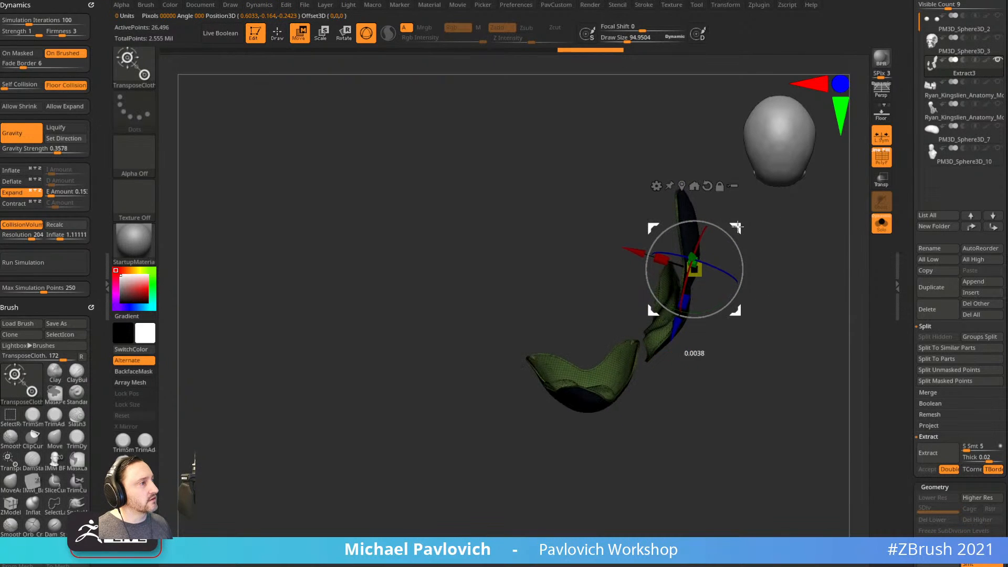
key(b)
key(t)
key(r)
key(ctrl+z)
key(ctrl+z)
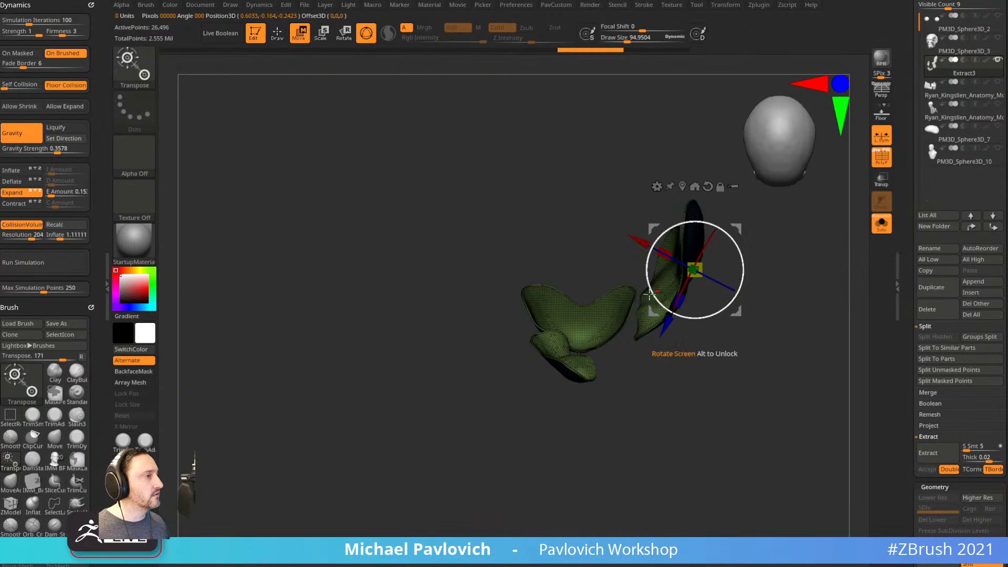
alt+click(584, 306)
alt+drag(625, 265, 629, 182)
mouse_move(630, 205)
alt+mouse_down()
mouse_move(617, 183)
mouse_move(598, 191)
alt+mouse_up()
drag(793, 294, 800, 215)
Return to sculpting, set Draw Size to 58.54, and turn off Solo and PolyF.
key(q)
mouse_move(772, 262)
mouse_down()
mouse_move(736, 394)
mouse_move(706, 379)
mouse_up()
key(s)
click(739, 355)
click(882, 225)
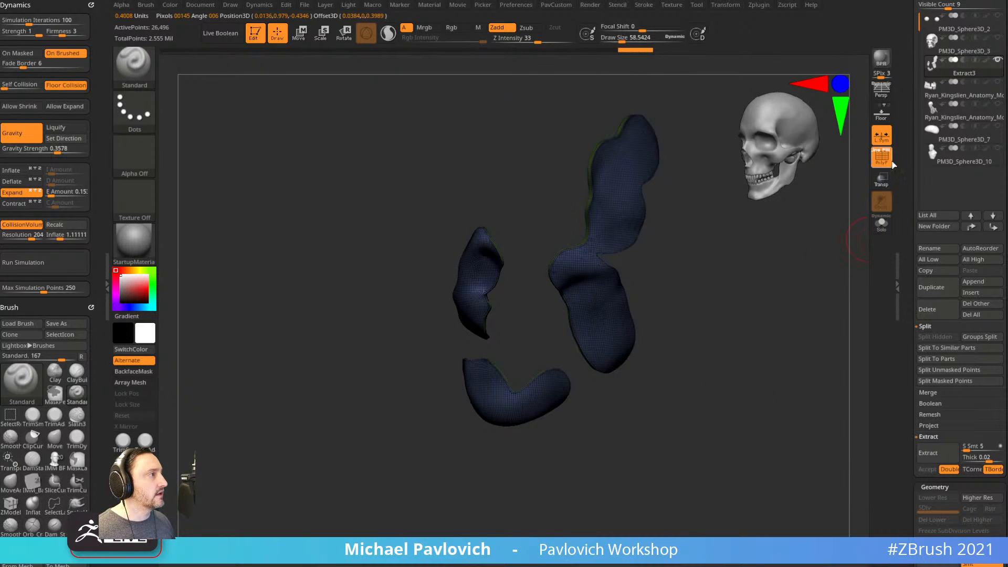
click(888, 160)
drag(799, 243, 756, 256)
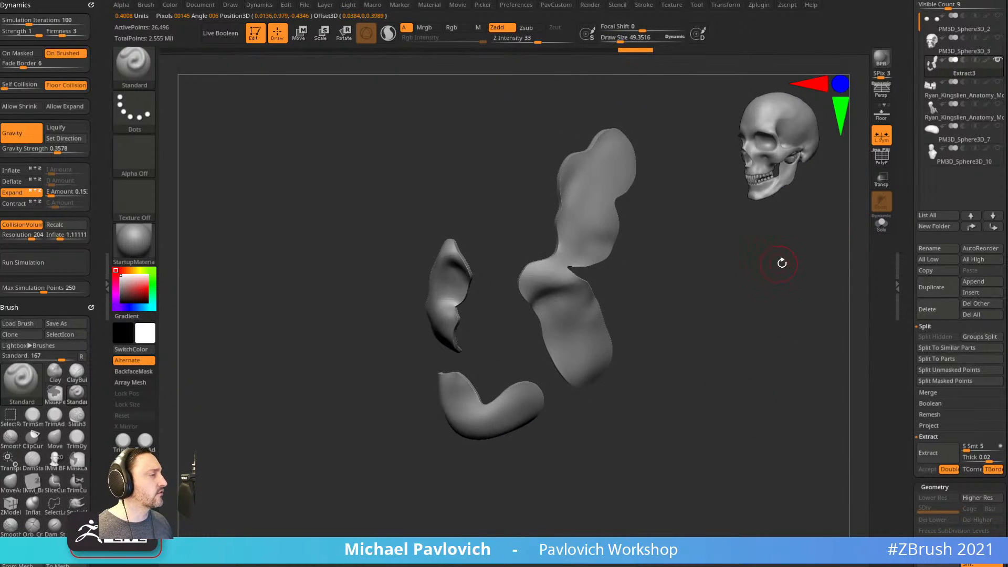
Reduce the Draw Size further to 22.49.
scroll(913, 282, up, 3)
drag(779, 326, 749, 326)
key(s)
click(756, 331)
drag(676, 264, 673, 270)
key(s)
click(672, 270)
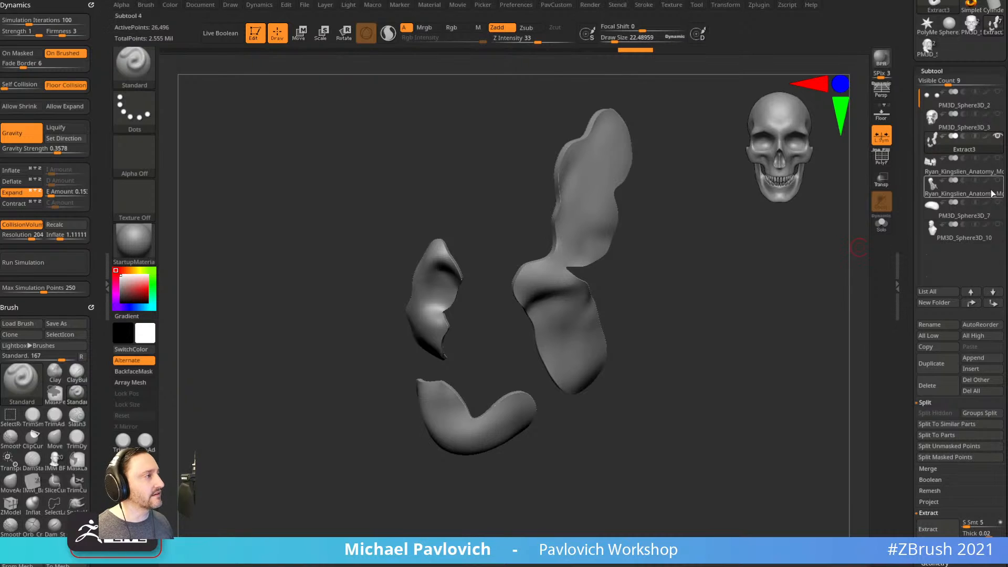
Show the skull again, view it in Solo, then select Extract3 with all subtools visible.
click(998, 114)
alt+drag(751, 251, 758, 293)
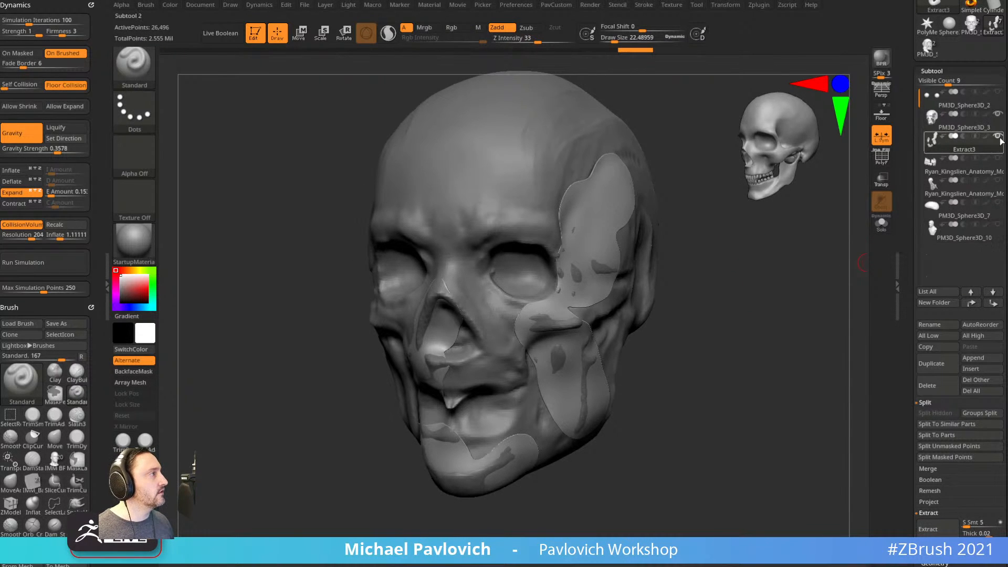
click(967, 124)
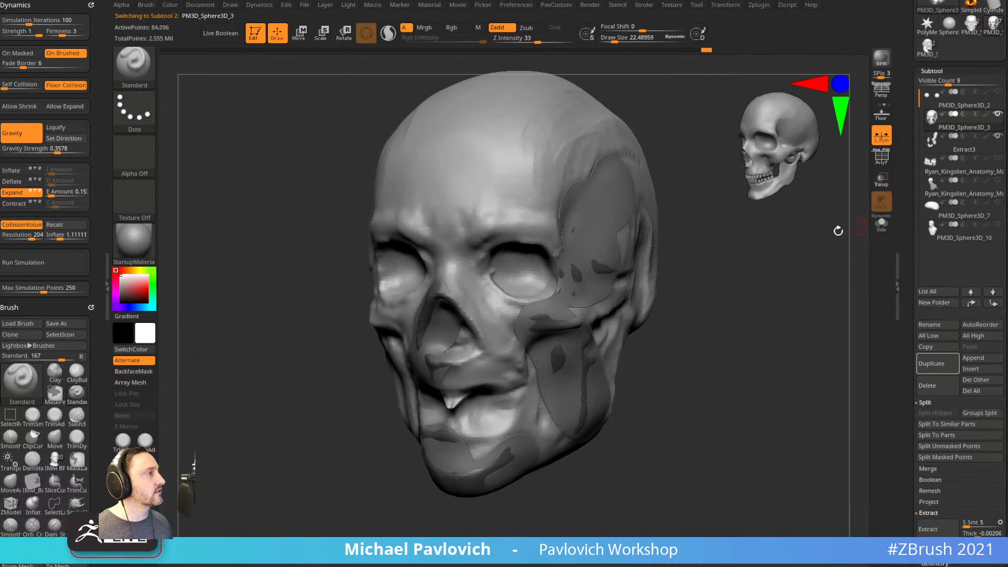
click(882, 225)
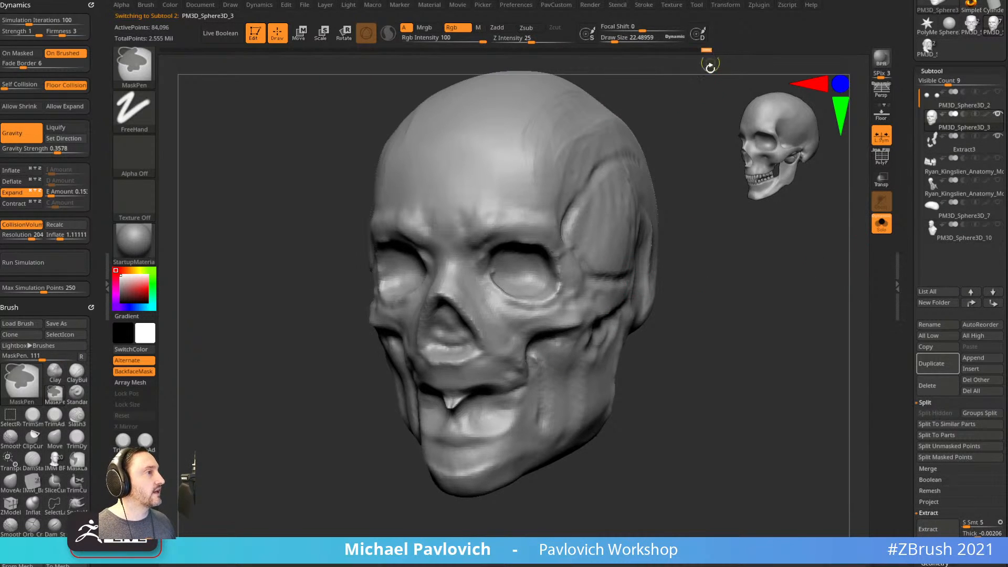
click(973, 147)
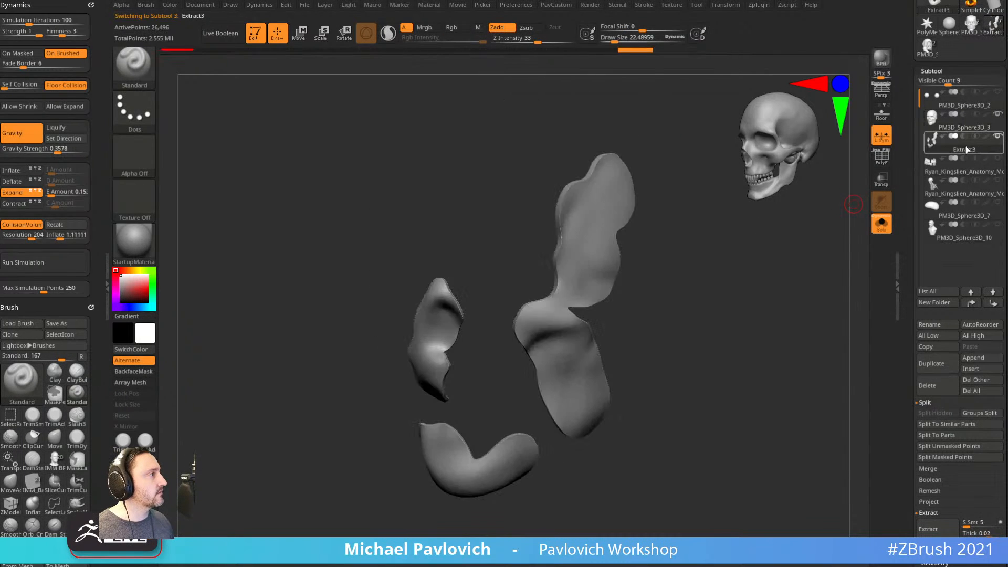
click(876, 227)
Twice hide part of Extract3 with SliceCurve, run Project Undo History, and unhide.
key(shift+f)
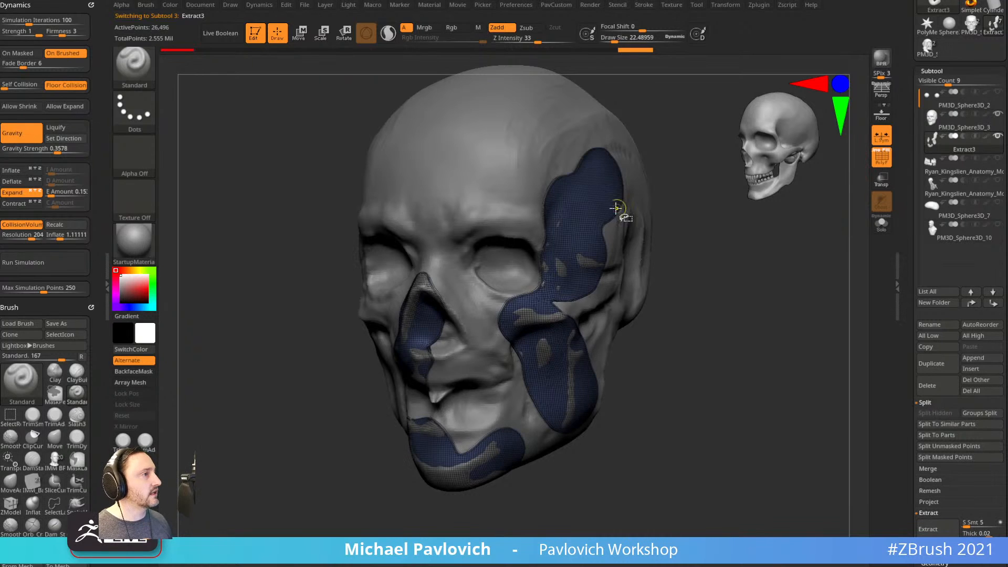
ctrl+shift+click(594, 207)
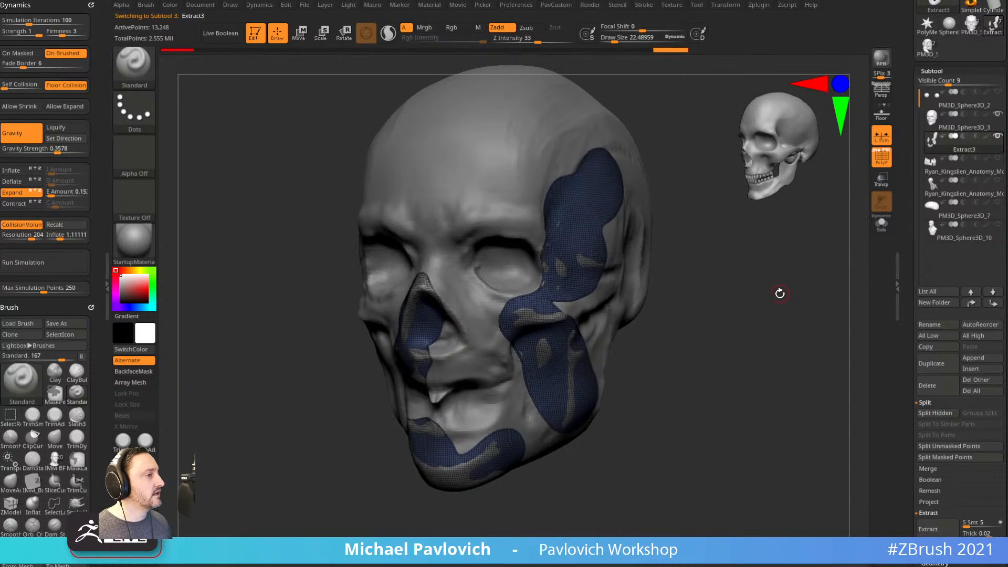
key(2)
click(767, 495)
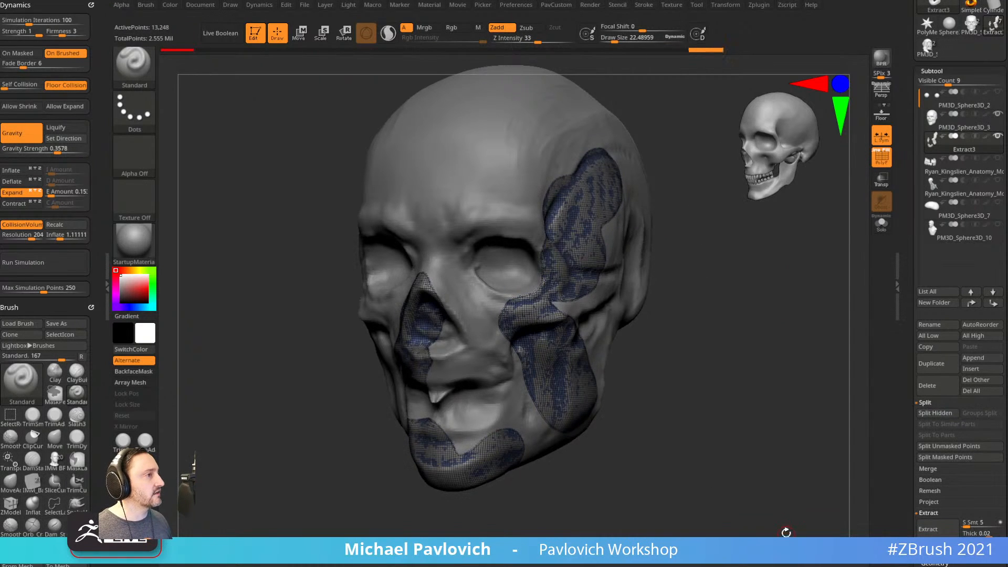
ctrl+shift+click(776, 394)
ctrl+shift+click(595, 249)
key(2)
click(789, 538)
ctrl+shift+click(749, 467)
Turn off PolyF, enable Solo, and select the PM3D_Sphere3D_3 subtool.
drag(767, 269, 809, 263)
click(881, 156)
click(881, 224)
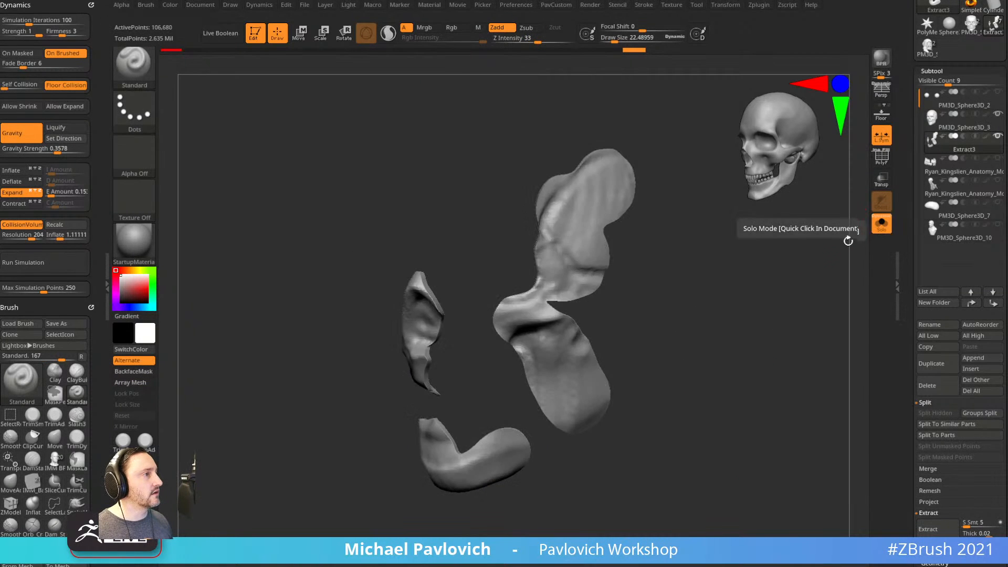
click(973, 132)
mouse_move(940, 190)
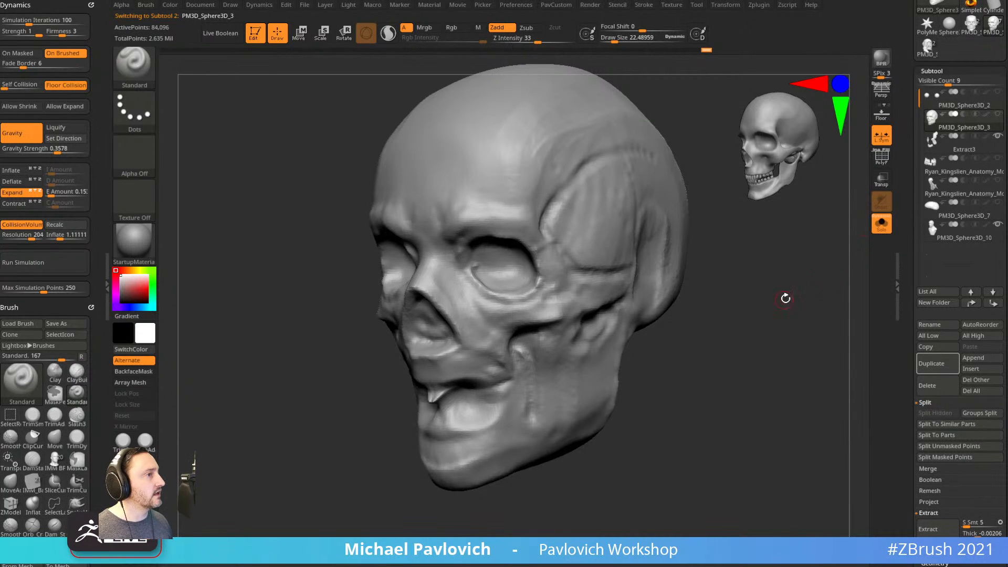
Turn Solo off so all 9 subtools show, and make PM3D_Sphere3D_10 the active subtool.
click(883, 225)
drag(820, 263, 725, 251)
alt+click(634, 194)
Orbit the full decayed bust through three-quarter, front and right-profile views.
drag(701, 202, 725, 223)
drag(736, 235, 704, 234)
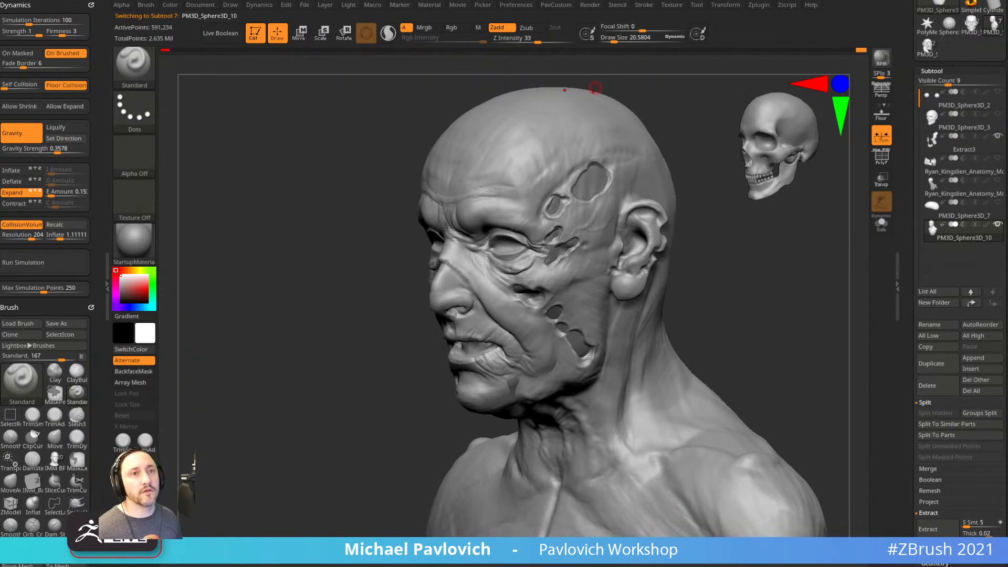
drag(734, 306, 767, 295)
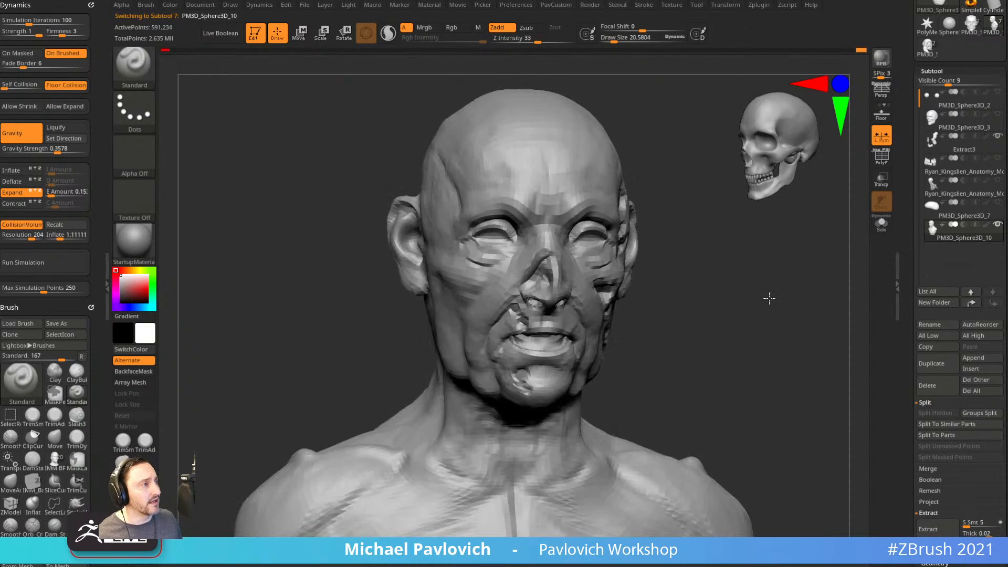
drag(676, 297, 735, 332)
drag(818, 357, 742, 363)
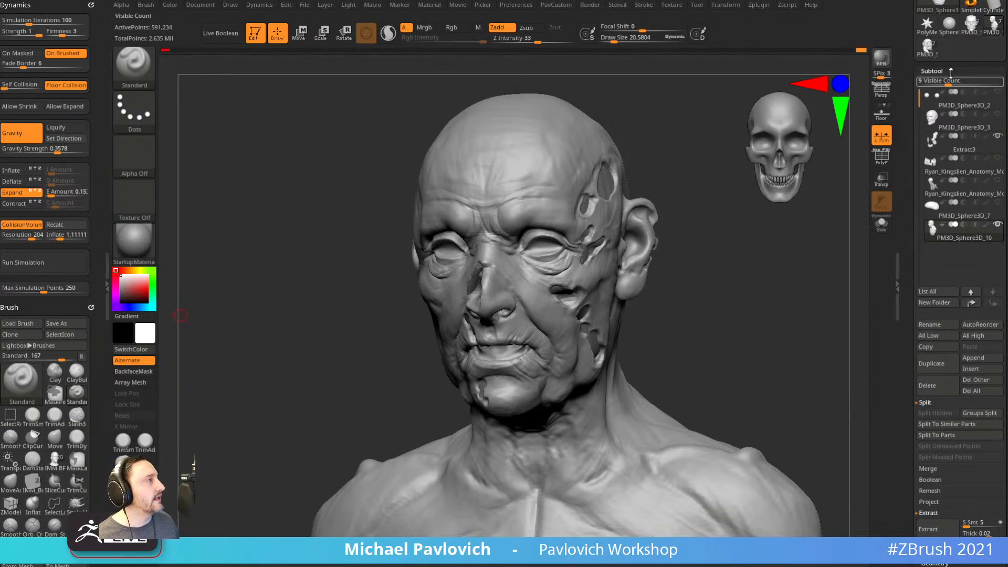
Switch to the hooded skeleton tool and bring it into view.
click(928, 47)
mouse_move(765, 305)
mouse_down()
mouse_move(786, 307)
mouse_move(779, 312)
mouse_up()
drag(903, 307, 896, 132)
drag(762, 322, 778, 293)
drag(960, 514, 960, 330)
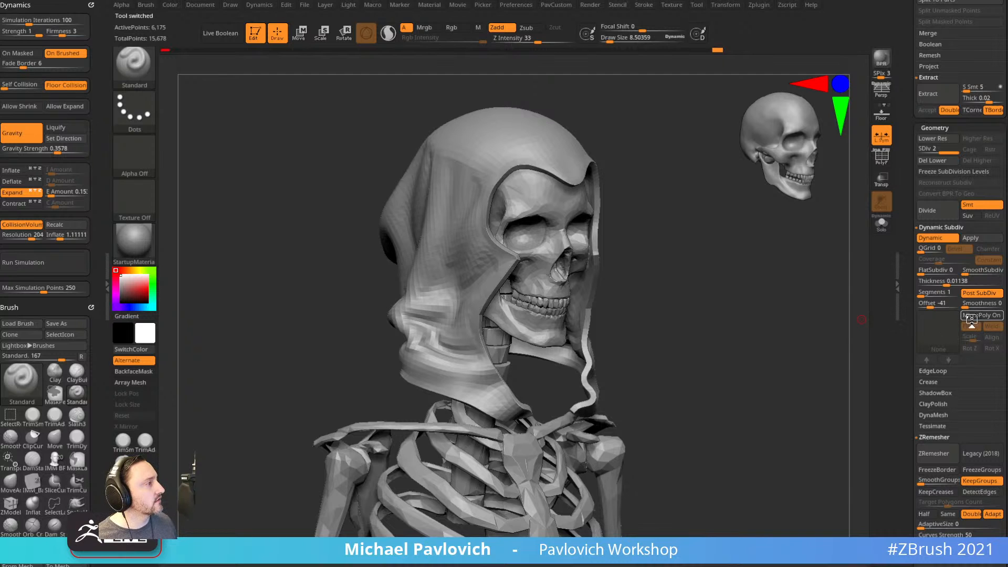
Apply the Chain Link MicroPoly pattern to the hood and drop it to SDiv 1.
click(944, 328)
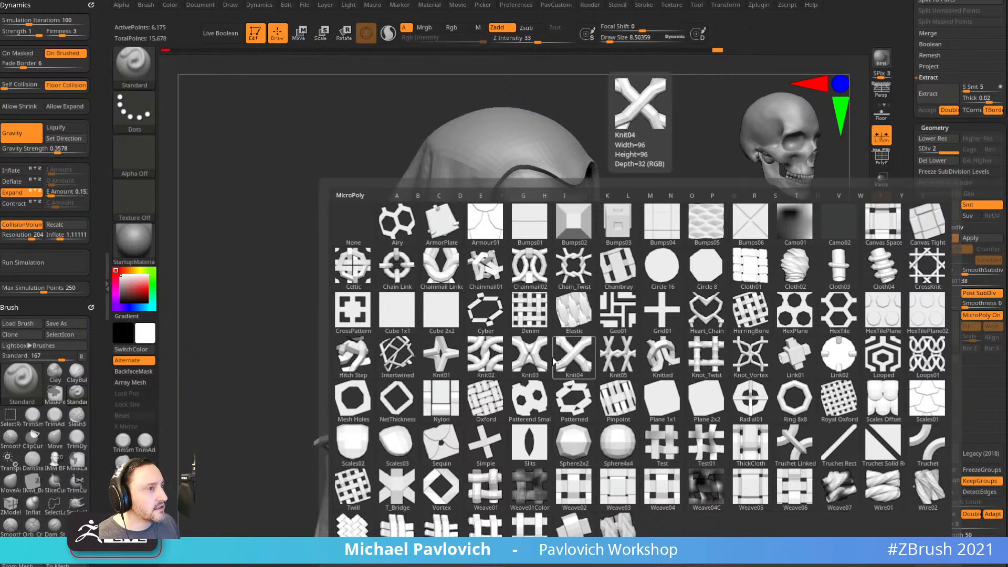
click(405, 265)
alt+drag(709, 269, 746, 337)
drag(814, 241, 792, 251)
click(930, 150)
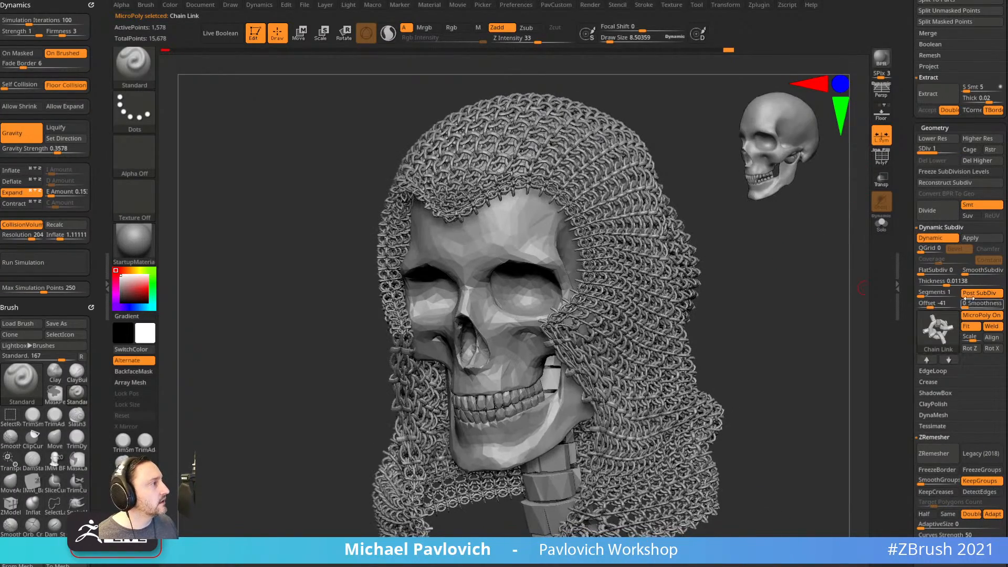
Toggle the chainmail pattern off and on, then raise the hood to SDiv 2.
click(972, 317)
click(972, 316)
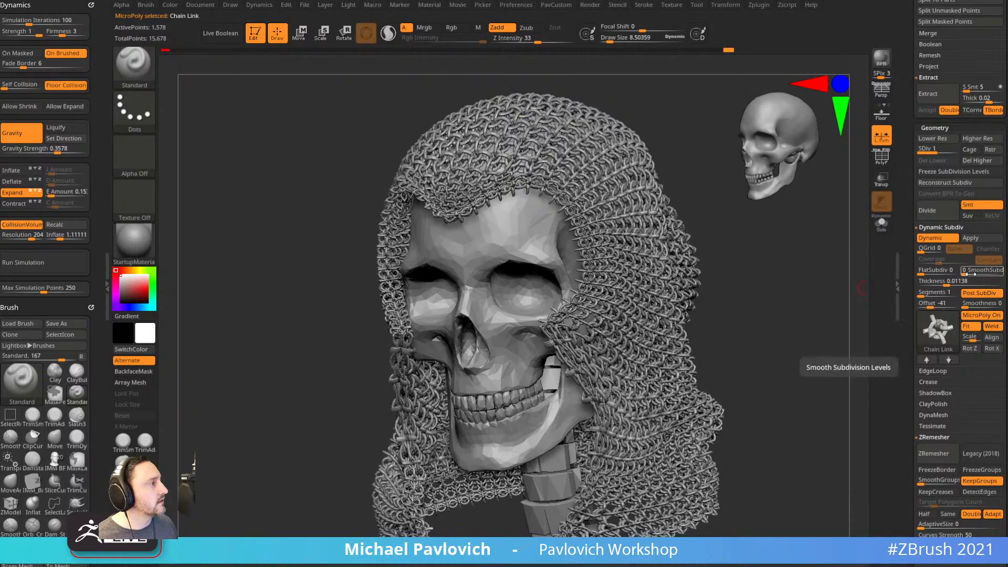
mouse_move(814, 321)
mouse_down()
mouse_move(833, 301)
mouse_move(812, 308)
mouse_up()
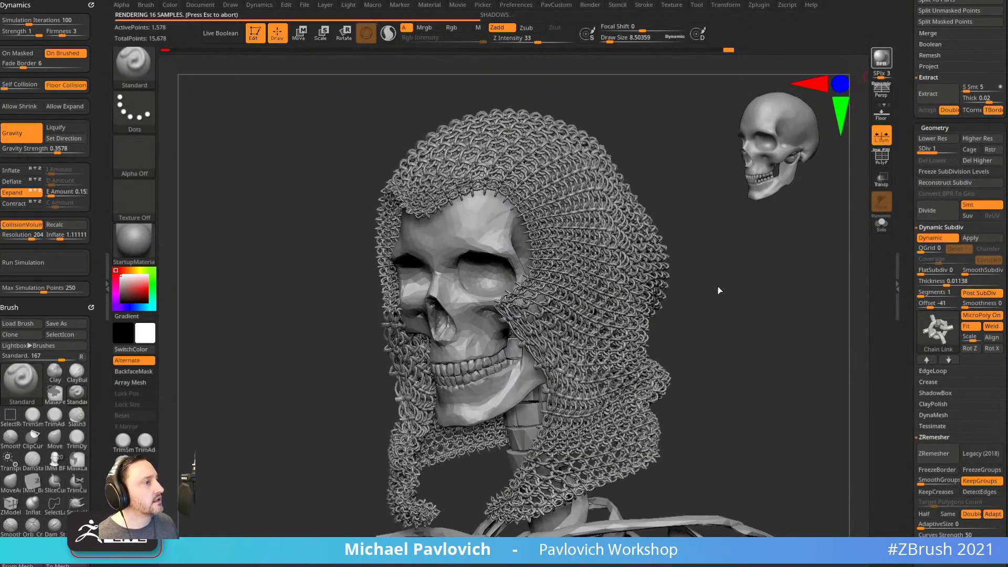
drag(684, 269, 741, 286)
key(d)
With the ClothHook brush, pull the chainmail hood down over the face and forehead, undoing the brow pull.
key(b)
click(609, 210)
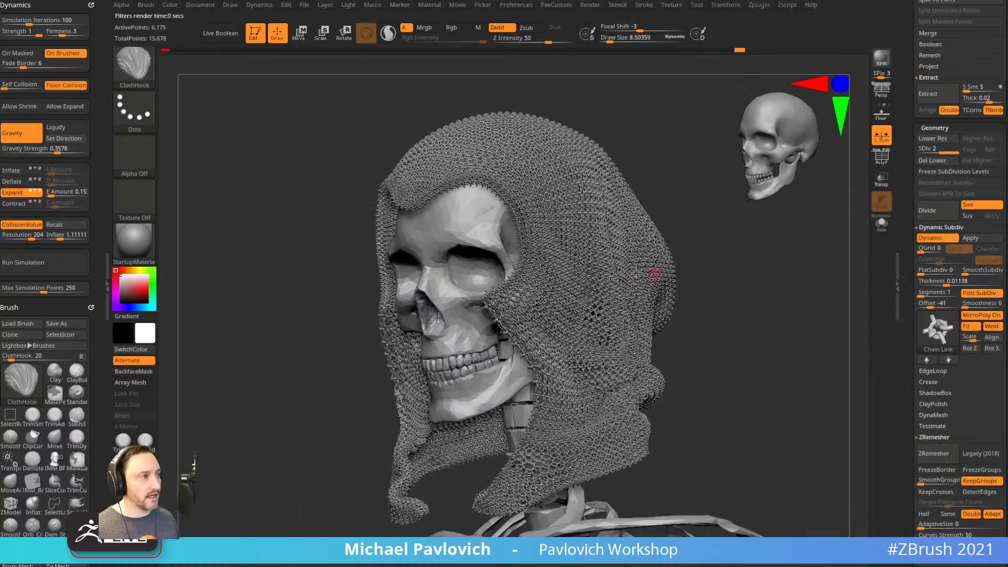
mouse_move(611, 204)
mouse_down()
mouse_move(464, 400)
mouse_move(651, 415)
mouse_up()
drag(748, 350, 836, 315)
mouse_move(552, 197)
mouse_down()
mouse_move(476, 370)
mouse_move(688, 315)
mouse_up()
shift+drag(761, 315, 613, 266)
mouse_move(657, 179)
mouse_down()
mouse_move(655, 302)
mouse_move(669, 278)
mouse_up()
drag(535, 286, 703, 262)
key(ctrl+z)
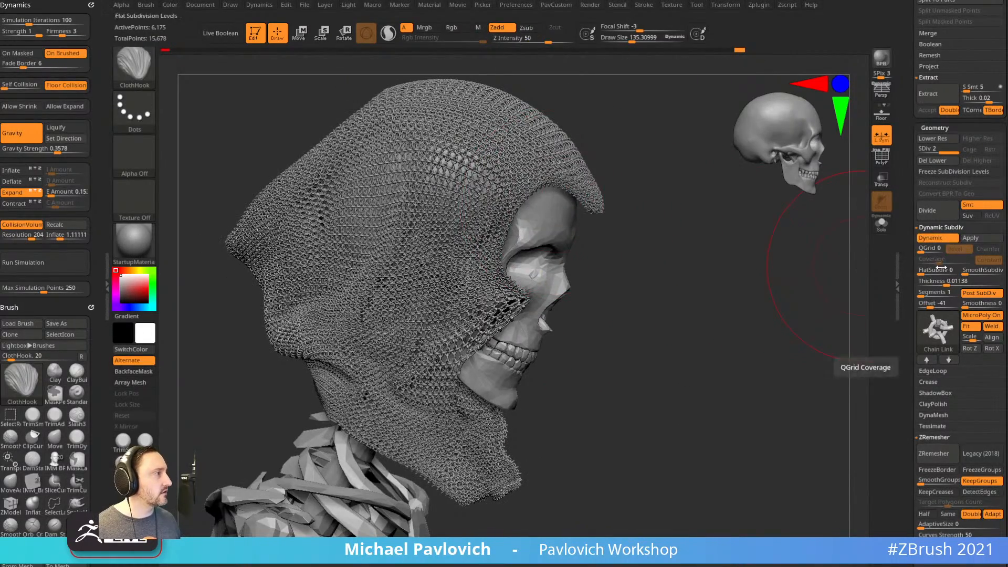
Set the Dynamic Subdiv Thickness to 0 and orbit the hood to check it.
drag(944, 282, 910, 283)
drag(786, 315, 766, 251)
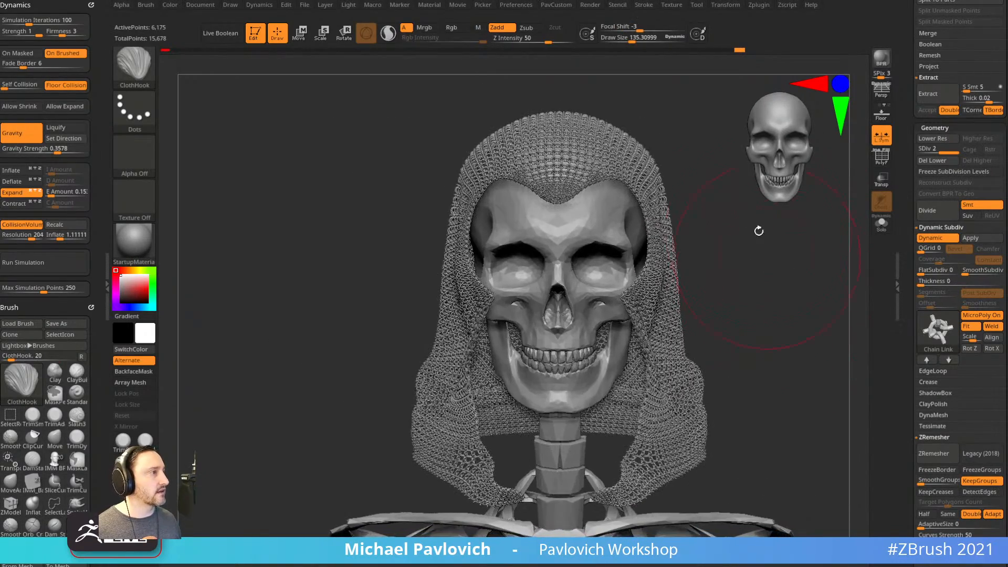
drag(757, 305, 800, 297)
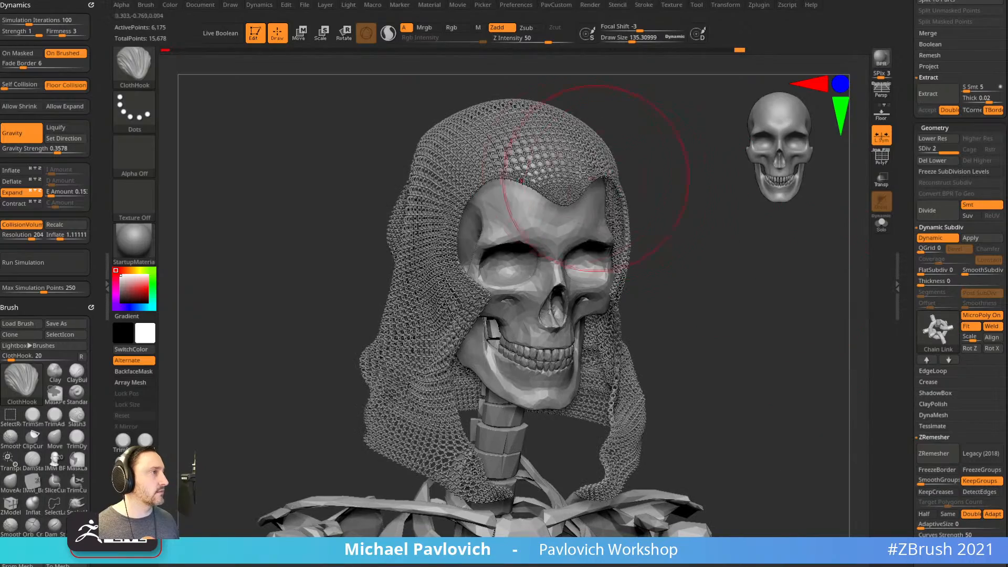
mouse_move(668, 206)
mouse_down()
mouse_move(805, 264)
mouse_move(599, 232)
mouse_up()
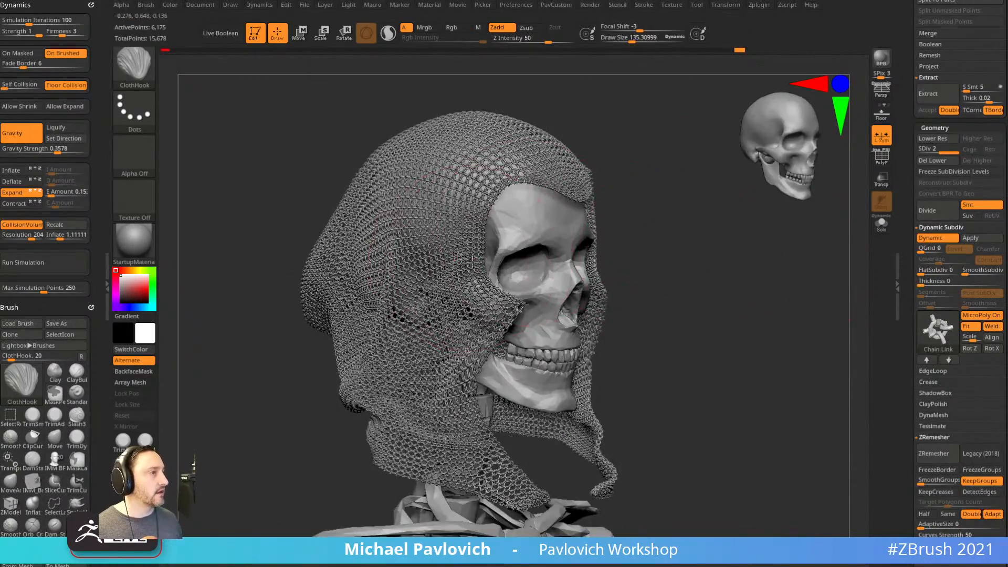
drag(709, 226, 529, 192)
mouse_move(692, 299)
mouse_down()
mouse_move(727, 277)
mouse_move(819, 268)
mouse_move(570, 335)
mouse_move(475, 291)
mouse_move(725, 237)
mouse_move(624, 240)
mouse_up()
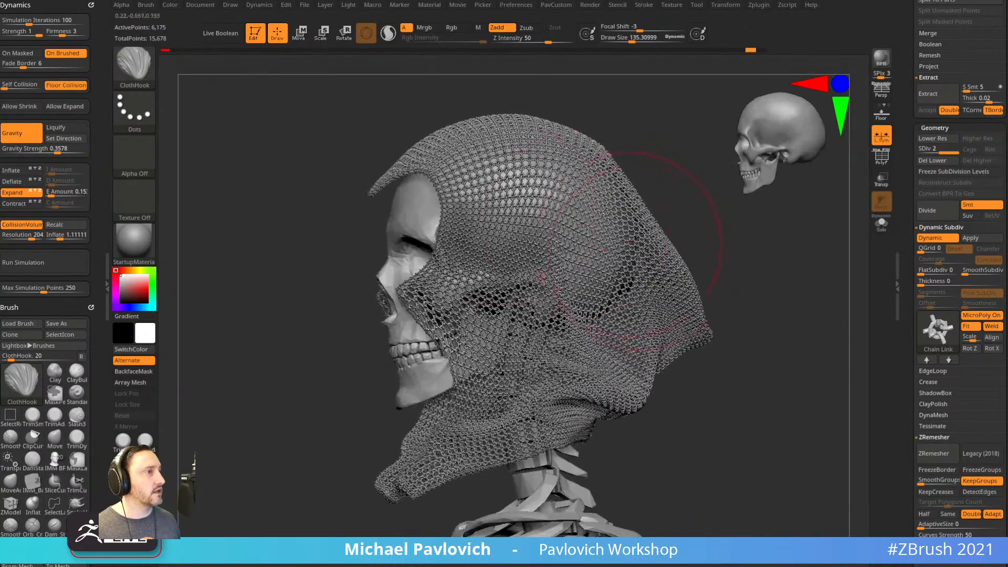
Tug the chainmail back over the forehead, off the temple, toward the jaw and across the cheek.
drag(376, 193, 427, 216)
drag(694, 250, 689, 275)
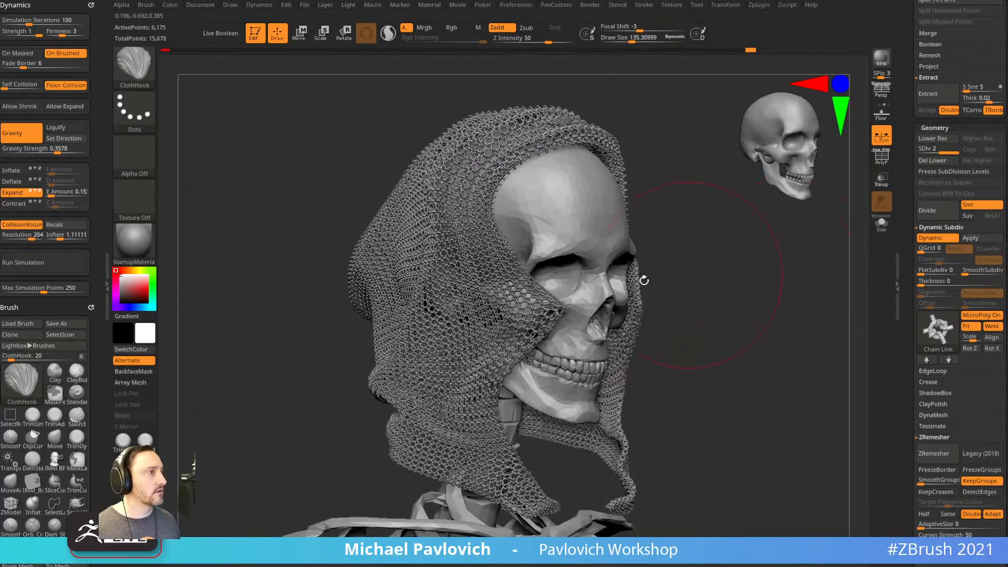
mouse_move(501, 265)
mouse_down()
mouse_move(454, 284)
mouse_move(431, 310)
mouse_up()
drag(707, 283, 612, 292)
drag(615, 338, 546, 348)
mouse_move(751, 405)
shift+mouse_down()
mouse_move(840, 406)
mouse_move(630, 383)
shift+mouse_up()
mouse_move(483, 337)
mouse_down()
mouse_move(553, 370)
mouse_move(700, 351)
mouse_up()
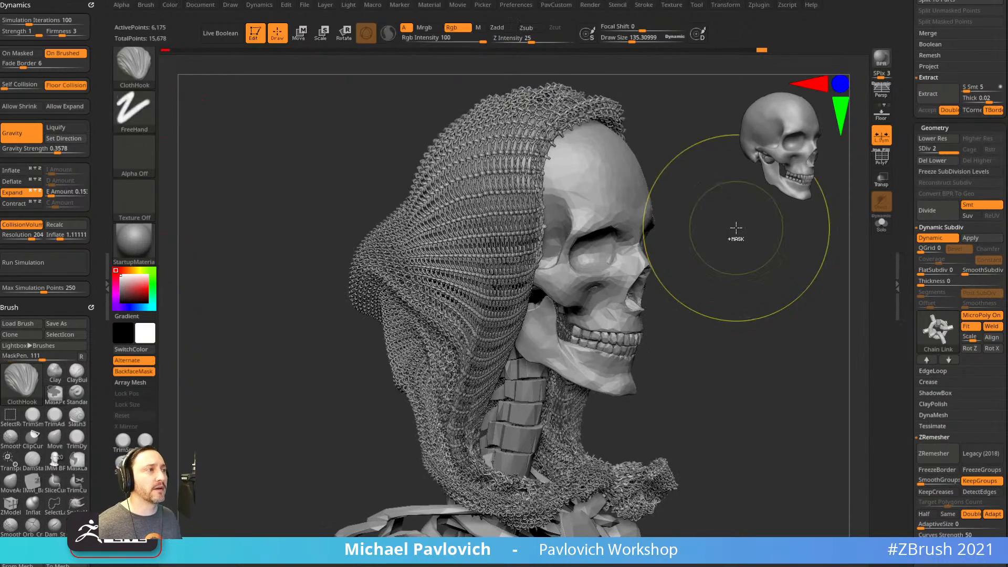
Shrink the brush size to about 35.8 and orbit the skull to a front view.
key(s)
drag(718, 228, 718, 228)
mouse_move(718, 231)
mouse_down()
mouse_move(667, 249)
mouse_move(739, 226)
mouse_move(749, 232)
mouse_up()
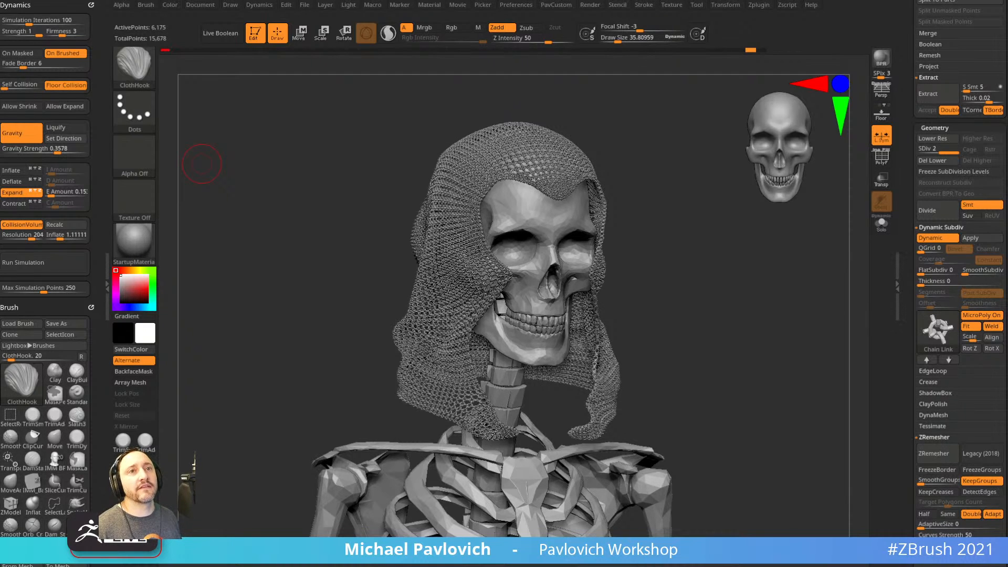
shift+drag(358, 199, 349, 198)
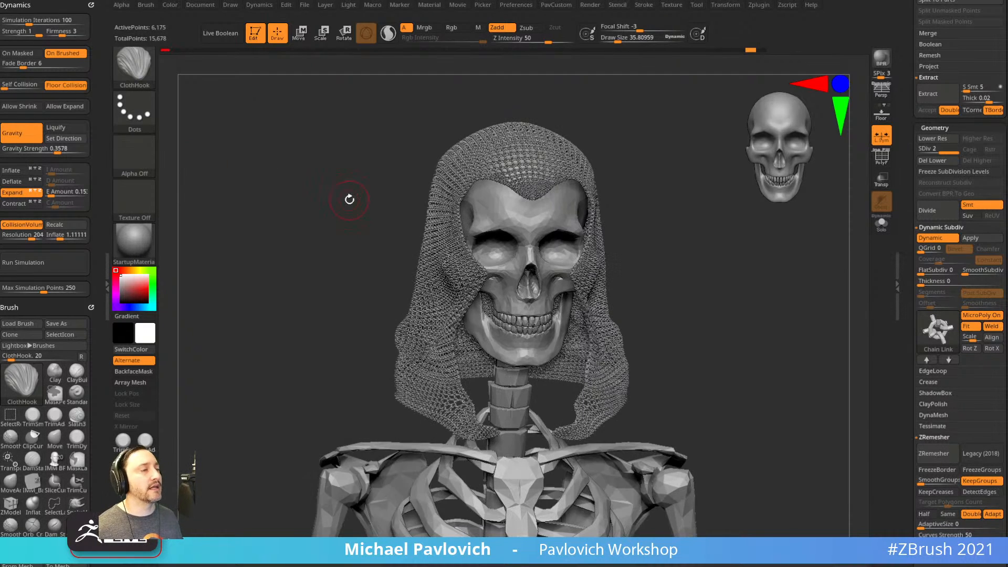
Clear the dynamics and brush settings from the tray and dock the custom palette.
key(2)
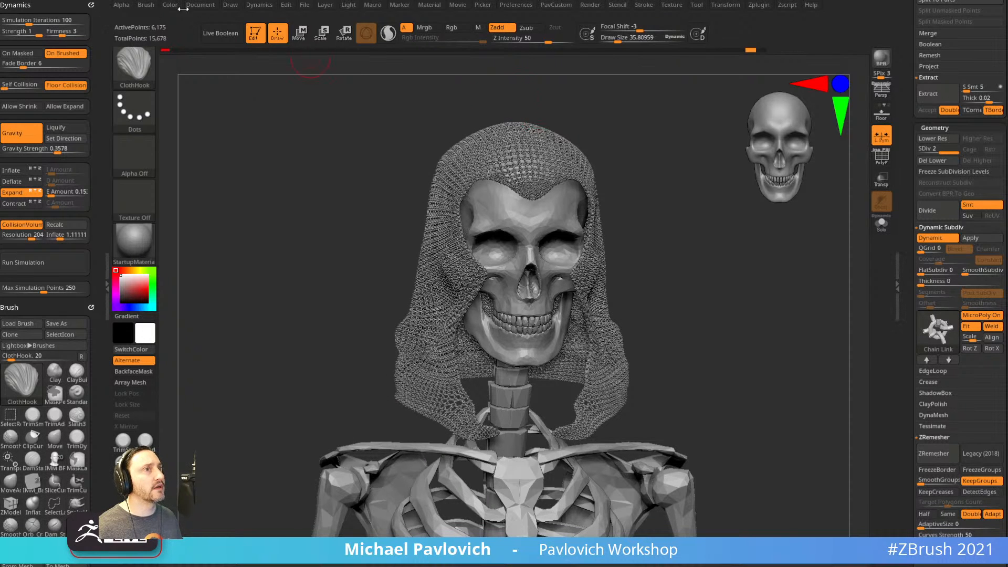
click(92, 5)
click(91, 5)
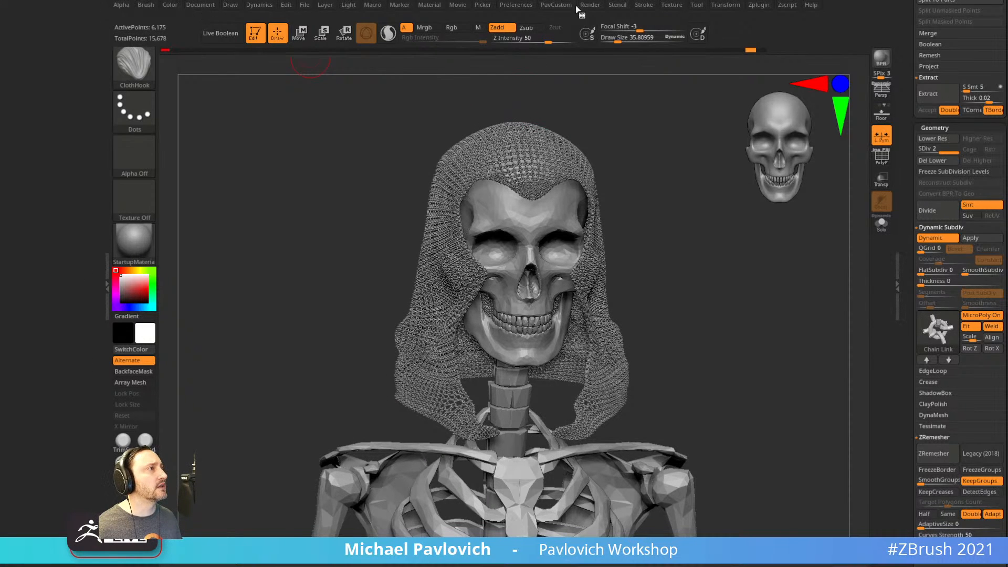
click(559, 5)
click(541, 11)
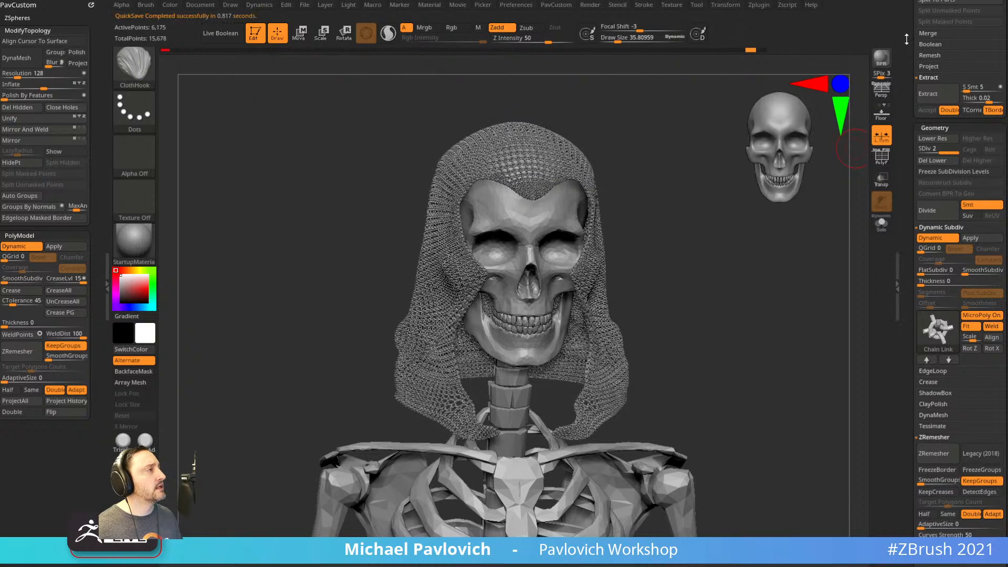
Dock the Preferences palette in the right tray in place of the tool settings.
drag(907, 39, 923, 235)
click(523, 5)
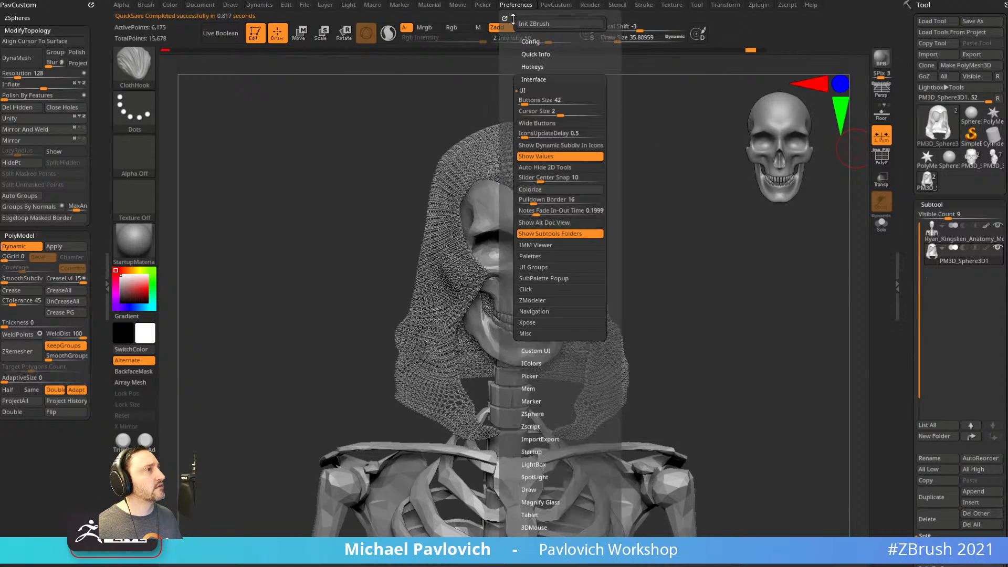
drag(505, 18, 940, 21)
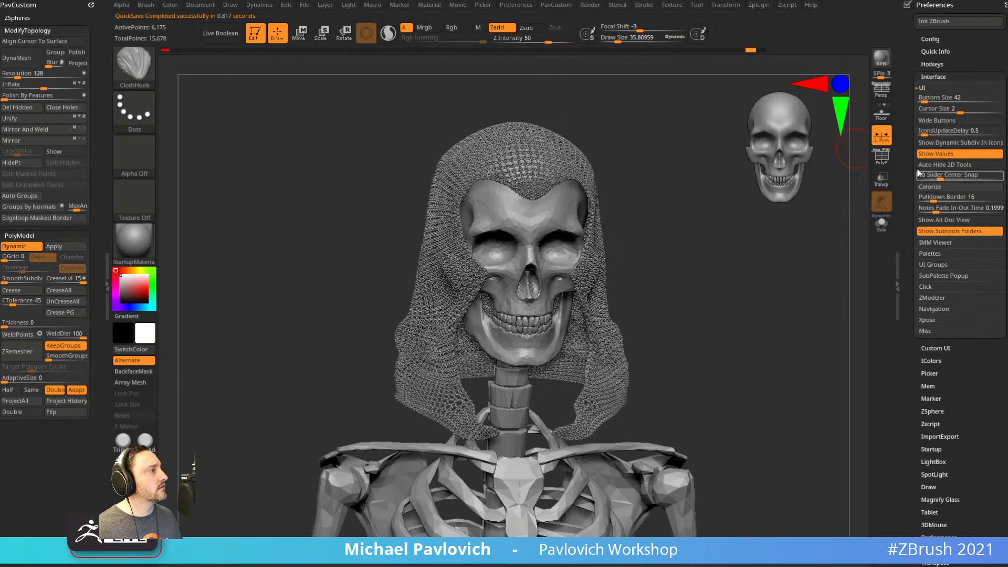
In Preferences, collapse Interface, expand Config, enable Customize and expand the Custom UI options.
click(937, 77)
click(933, 38)
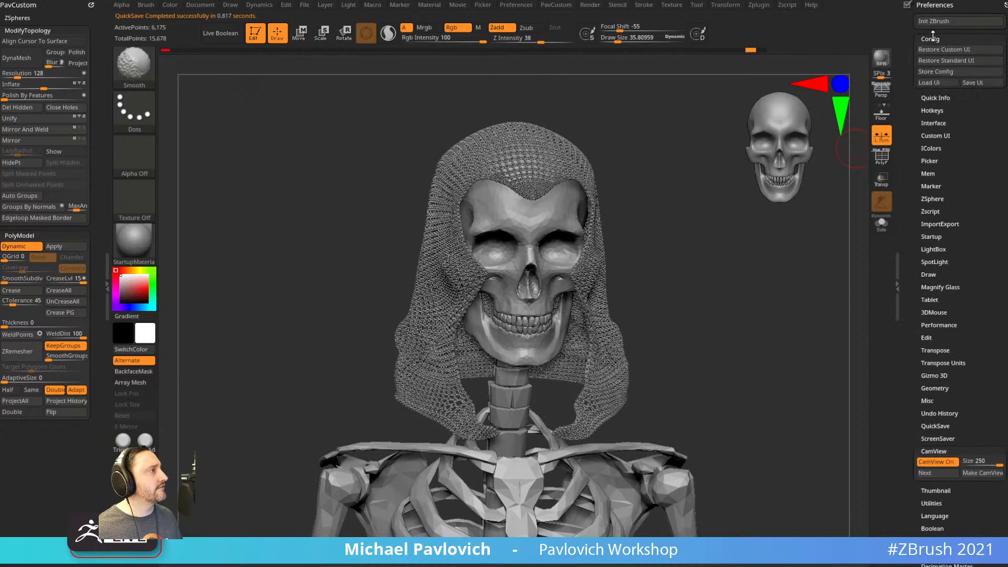
click(941, 94)
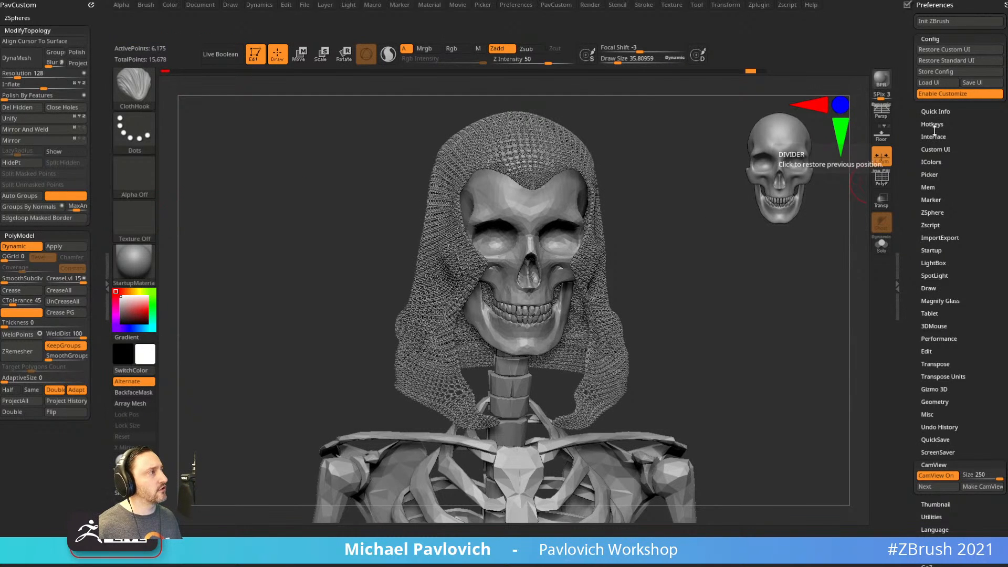
key(shift)
click(932, 149)
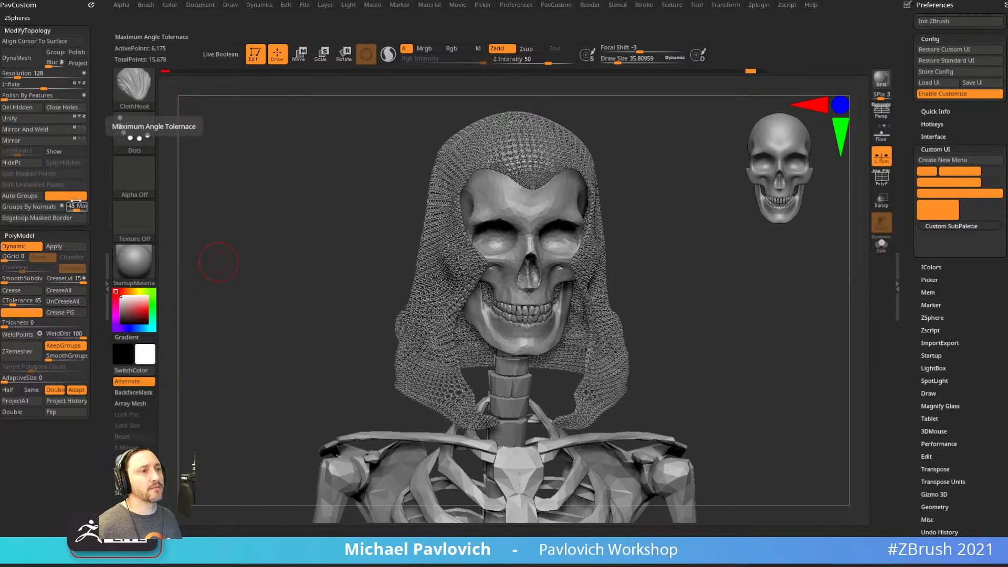
key(ctrl)
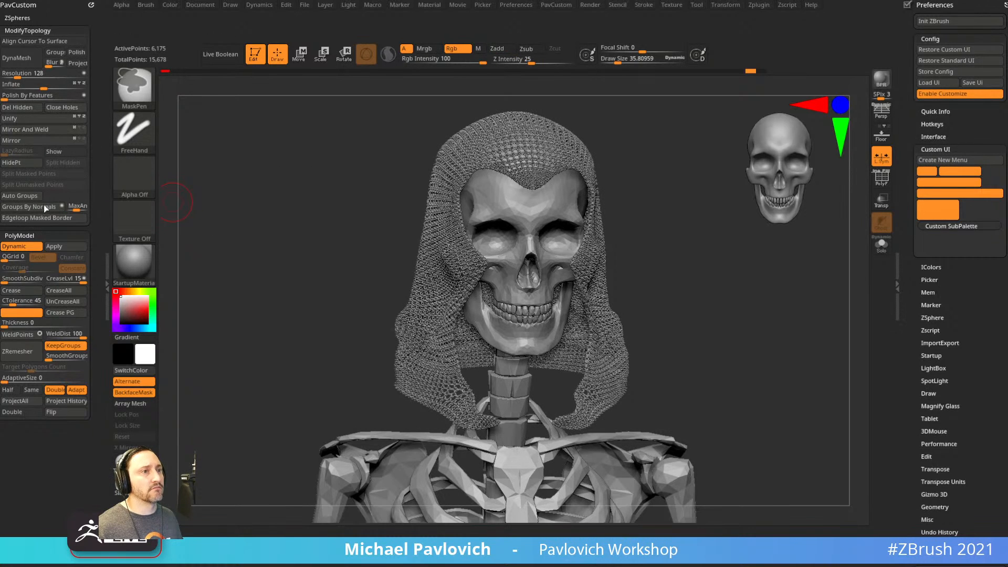
Remove Auto Groups, the fillers and Double, move Flip beside Crease PG, then disable Customize.
ctrl+alt+drag(20, 197, 325, 179)
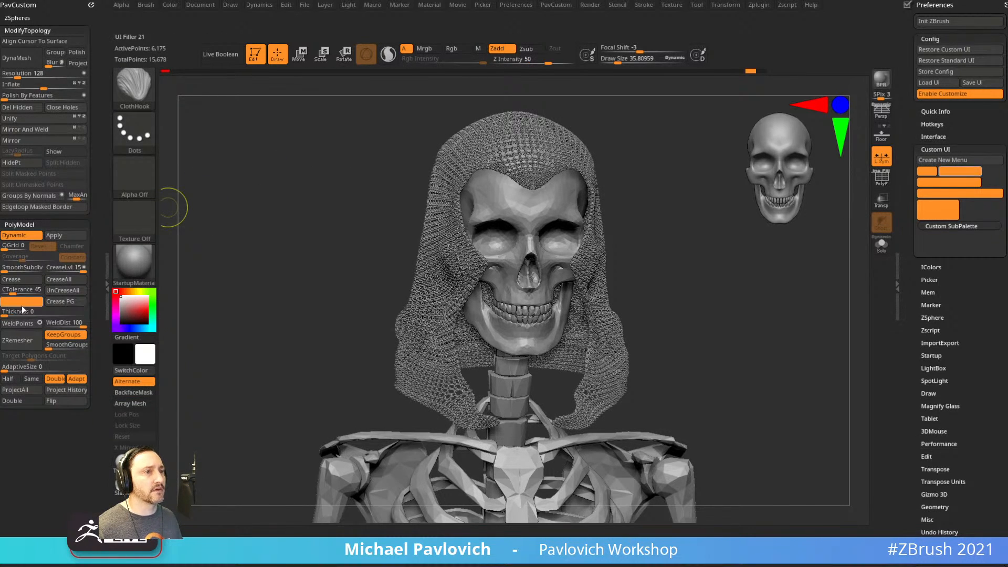
ctrl+alt+drag(20, 304, 263, 284)
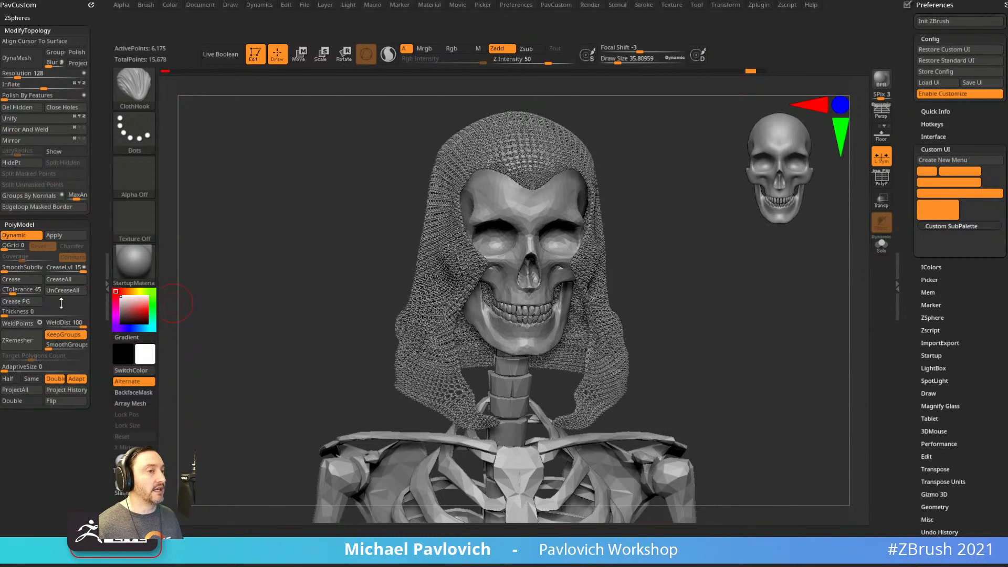
click(65, 302)
ctrl+alt+drag(76, 305, 245, 262)
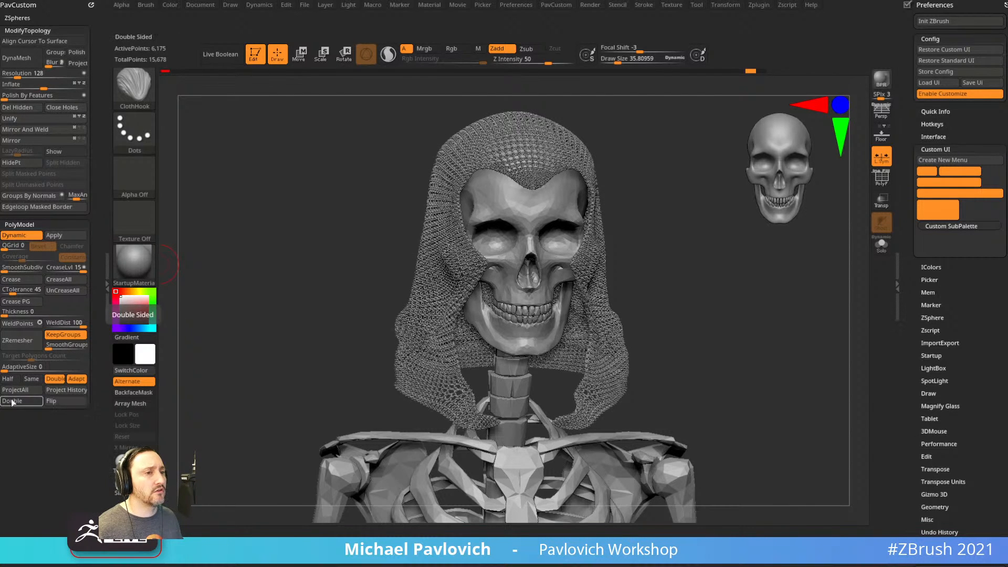
ctrl+alt+drag(50, 402, 60, 299)
ctrl+alt+drag(24, 405, 347, 247)
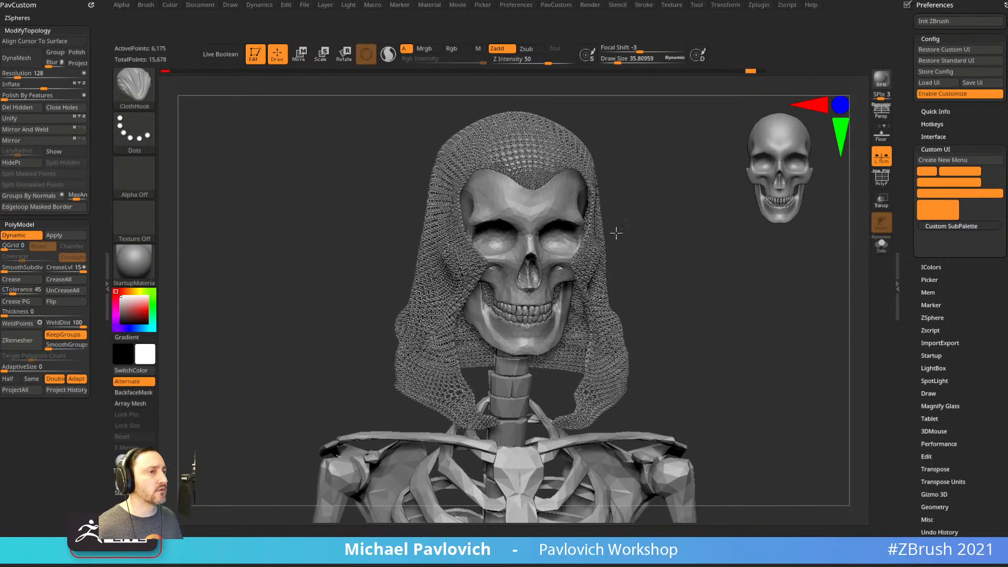
click(932, 98)
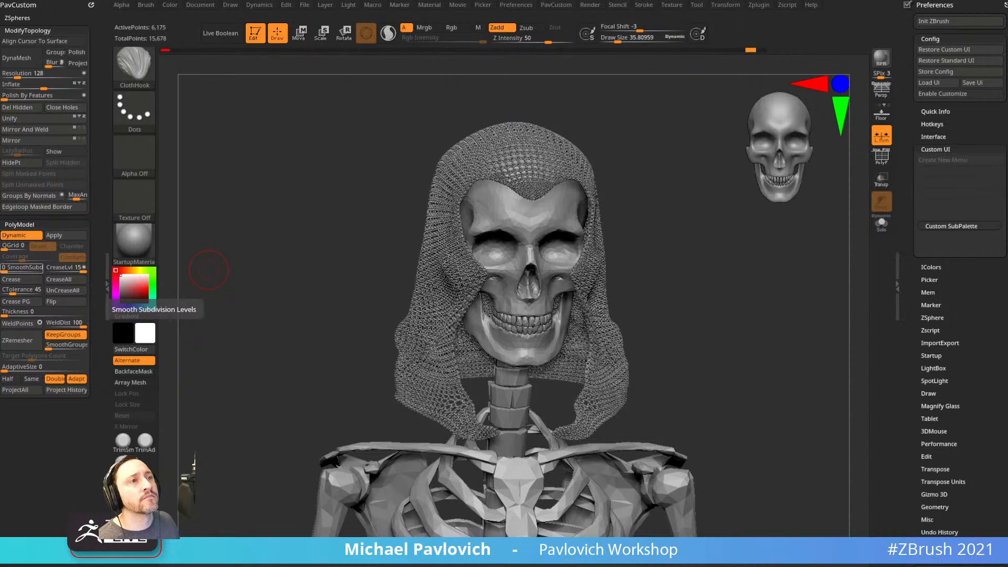
Expand and collapse the ZSpheres section, and rotate the bust to a three-quarter view.
click(23, 19)
click(24, 19)
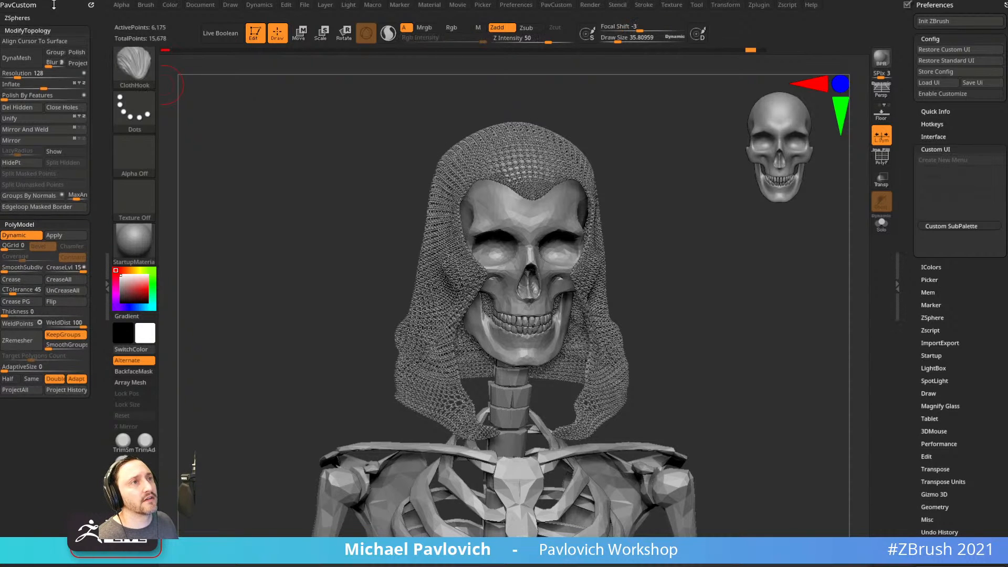
drag(292, 221, 190, 188)
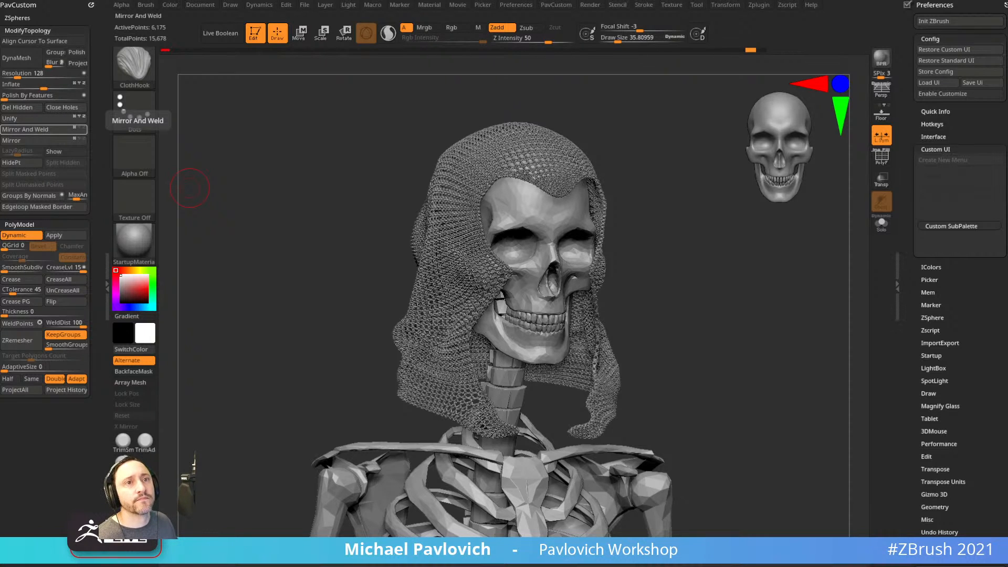
key(ctrl)
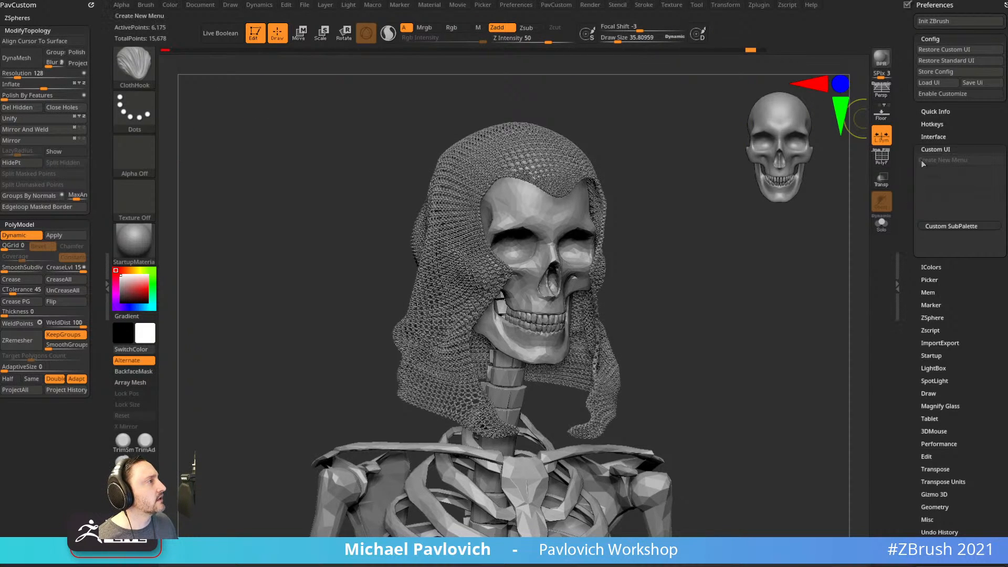
Re-enable Customize, add a UI Filler before Dynamic in PolyModel, then remove it again.
click(942, 93)
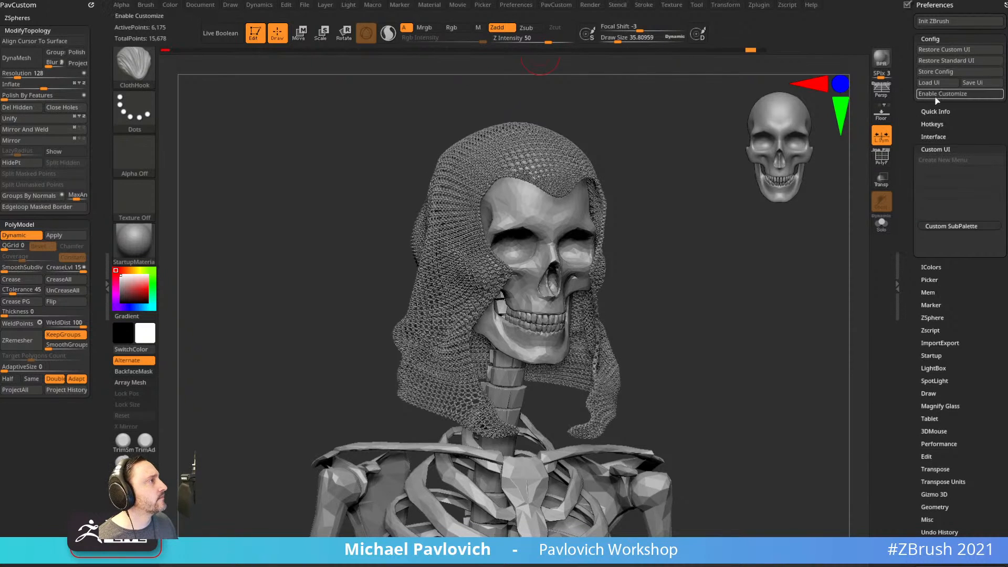
mouse_move(913, 220)
ctrl+alt+mouse_down()
mouse_move(24, 239)
mouse_move(15, 208)
mouse_move(16, 245)
mouse_move(9, 13)
mouse_move(29, 238)
mouse_move(30, 14)
ctrl+alt+mouse_up()
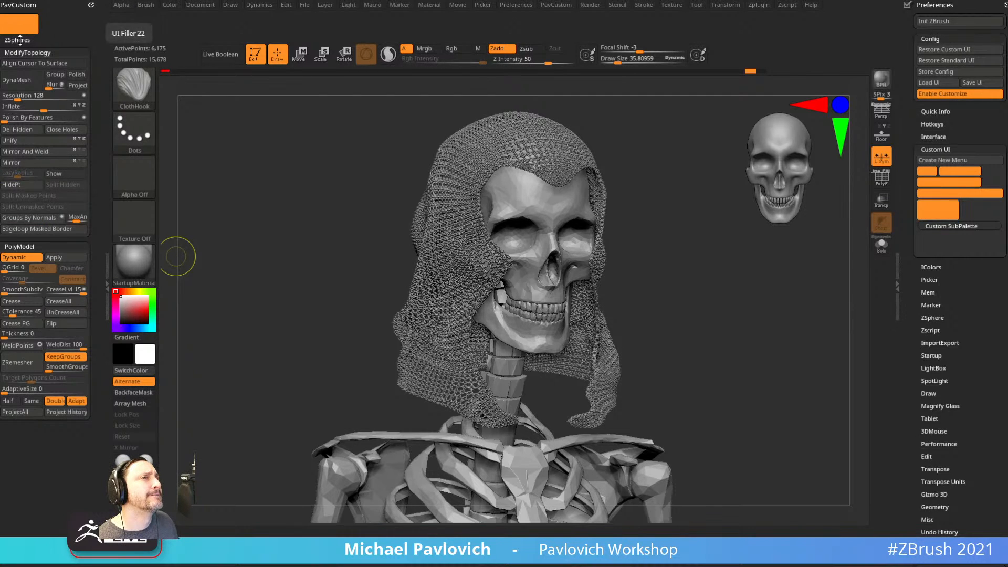
ctrl+alt+drag(17, 26, 282, 152)
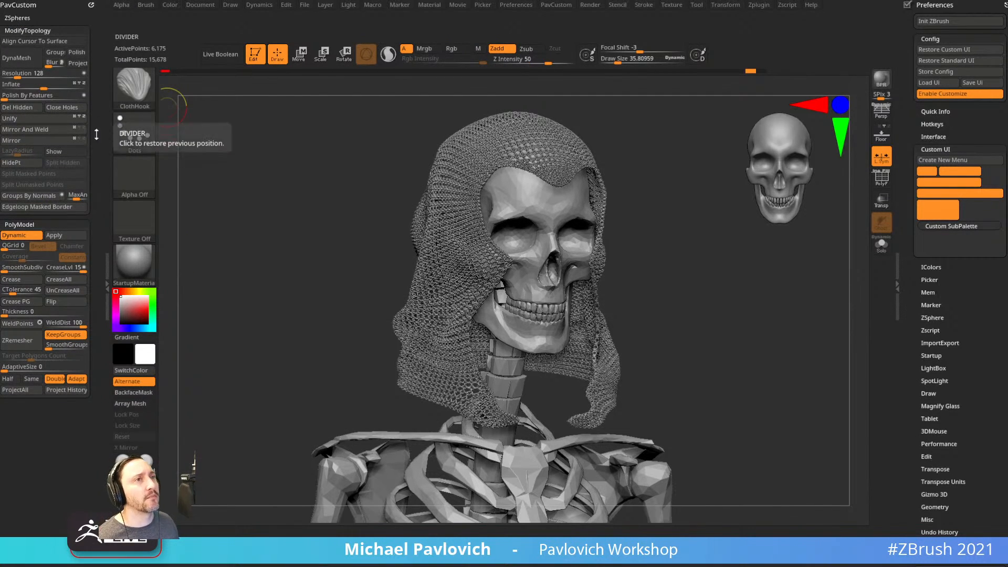
click(20, 17)
click(19, 18)
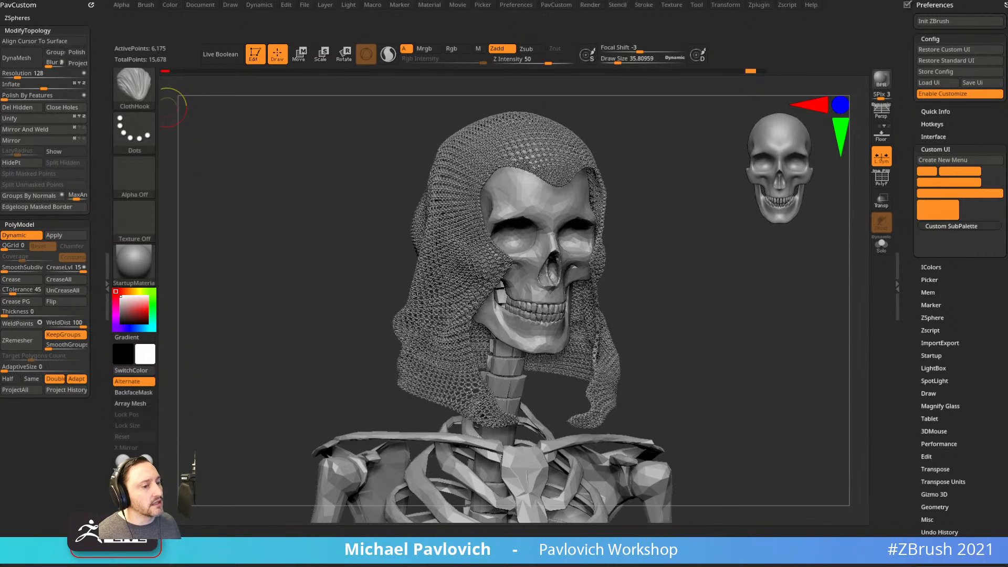
Switch to Chrome's YouTube channel tab and search the channel for 'workstation'.
key(alt+Tab)
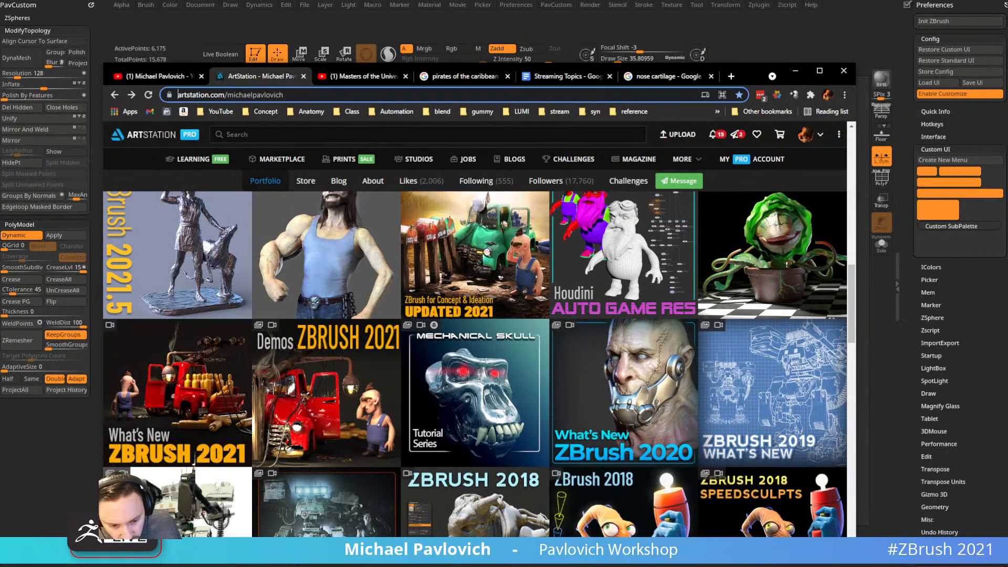
click(164, 79)
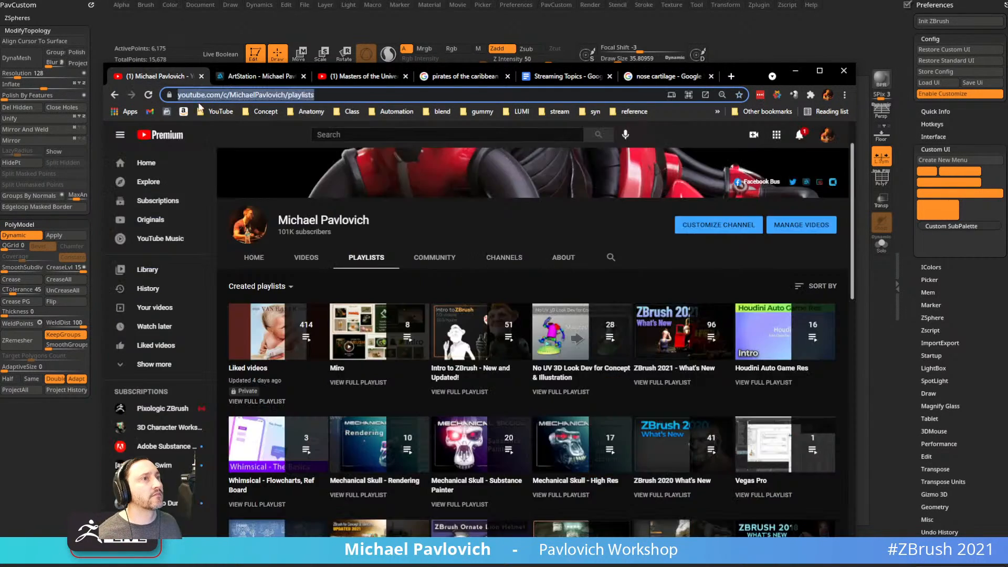
click(611, 257)
text(workstation)
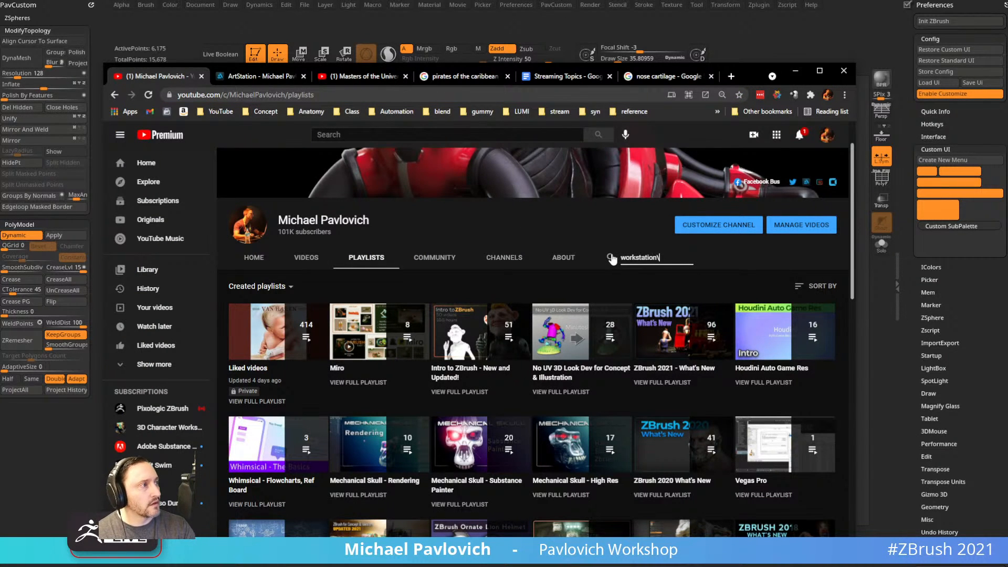
key(Return)
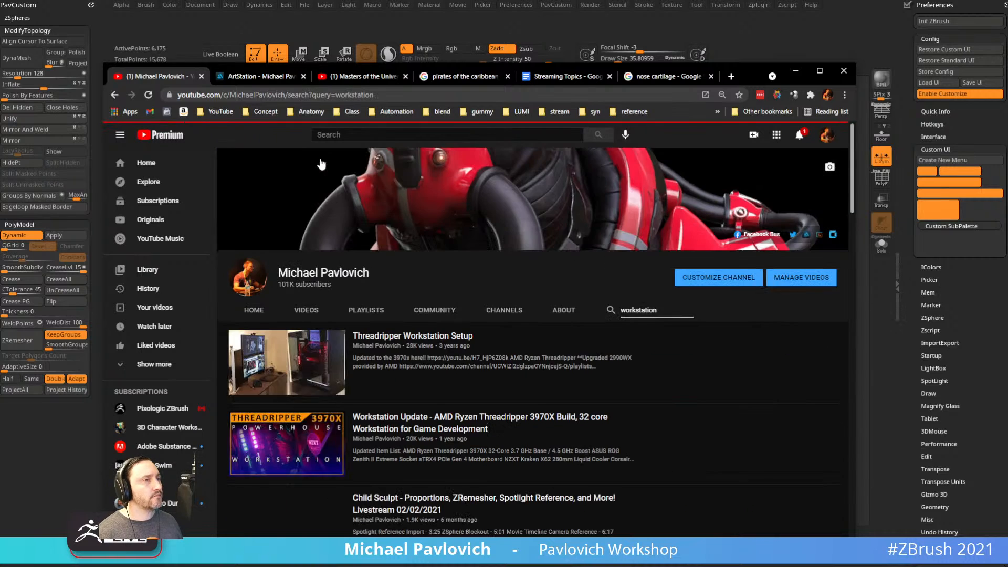
Open the Workstation Update video, pause it, show its full parts list, then minimize Chrome.
click(391, 420)
click(308, 97)
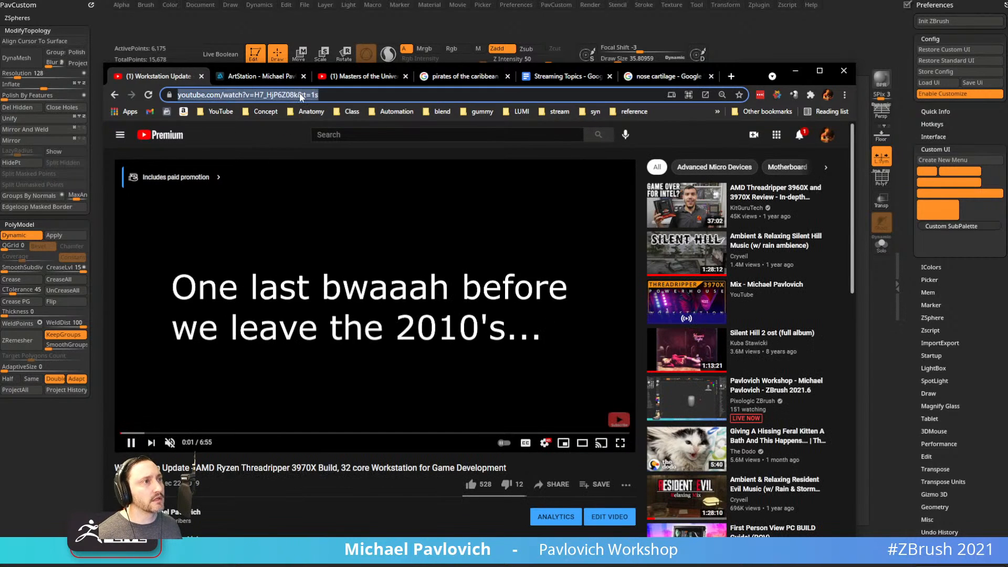
click(131, 443)
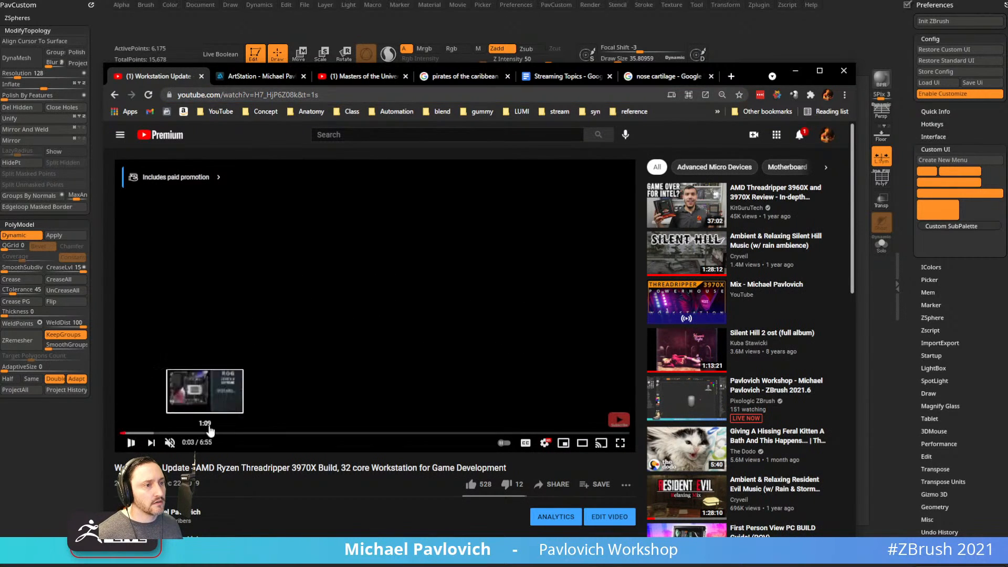
scroll(209, 446, down, 2)
click(167, 466)
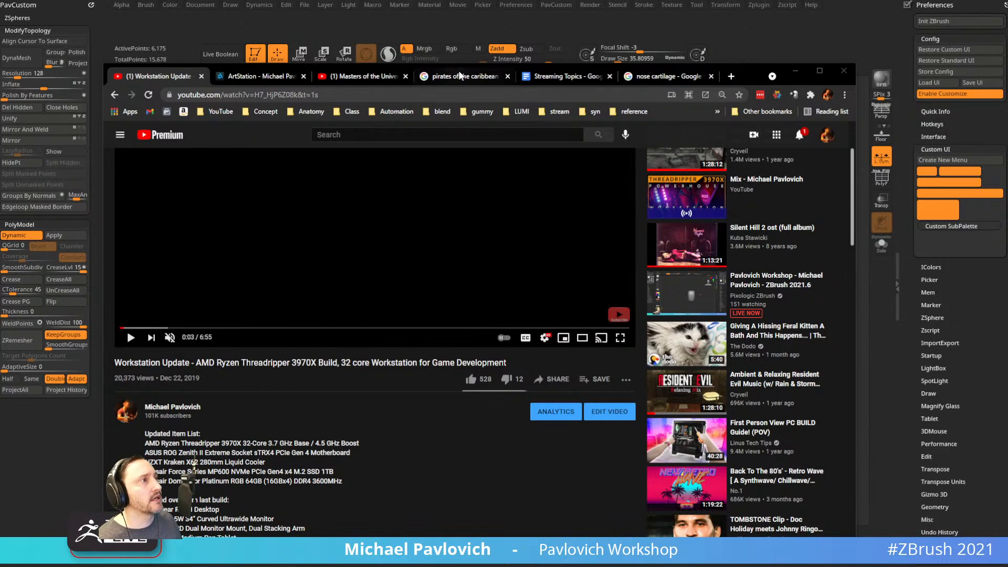
click(796, 71)
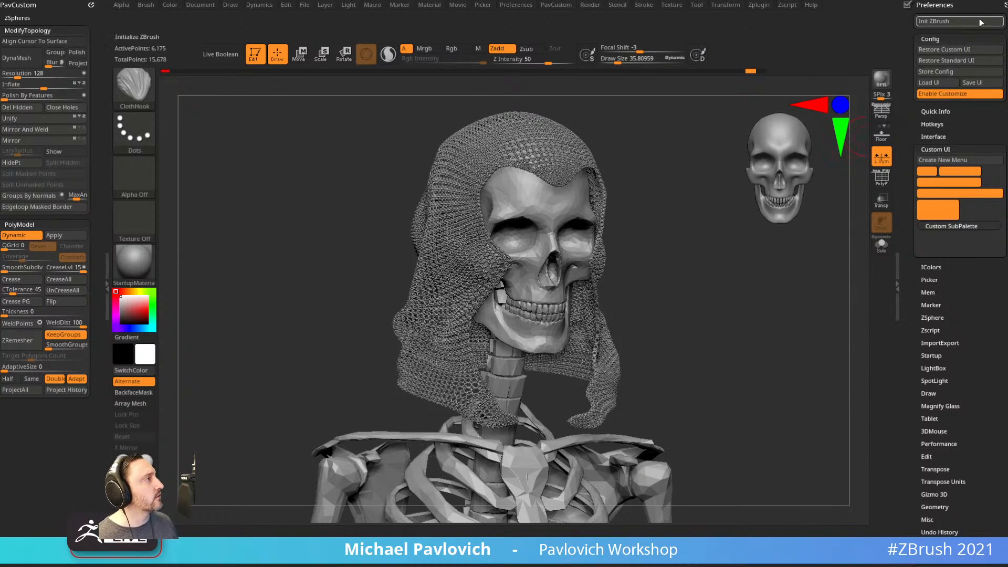
Restore the tool settings tray, cancel the load UI configuration prompt, and turn off Enable Customize.
click(1005, 5)
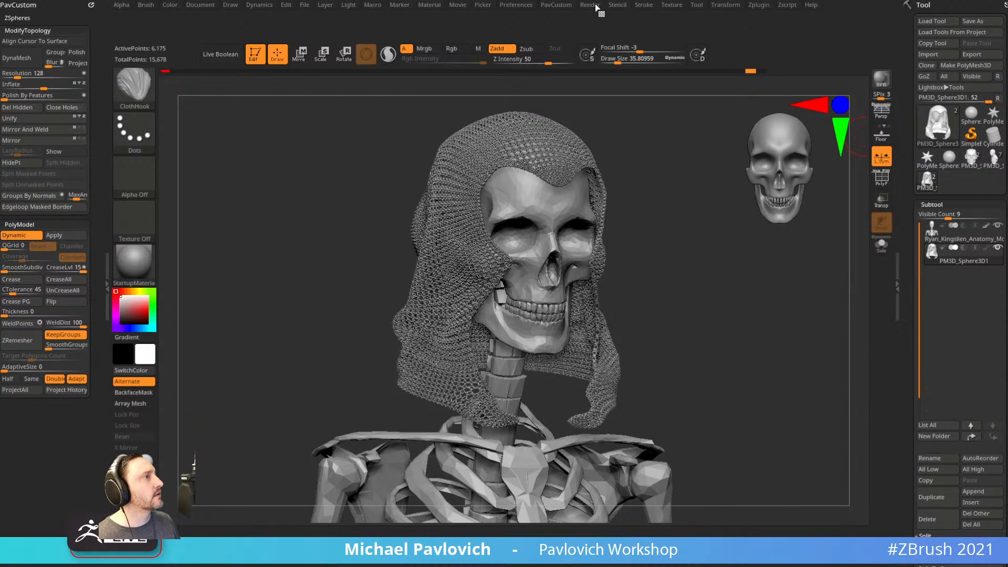
click(520, 5)
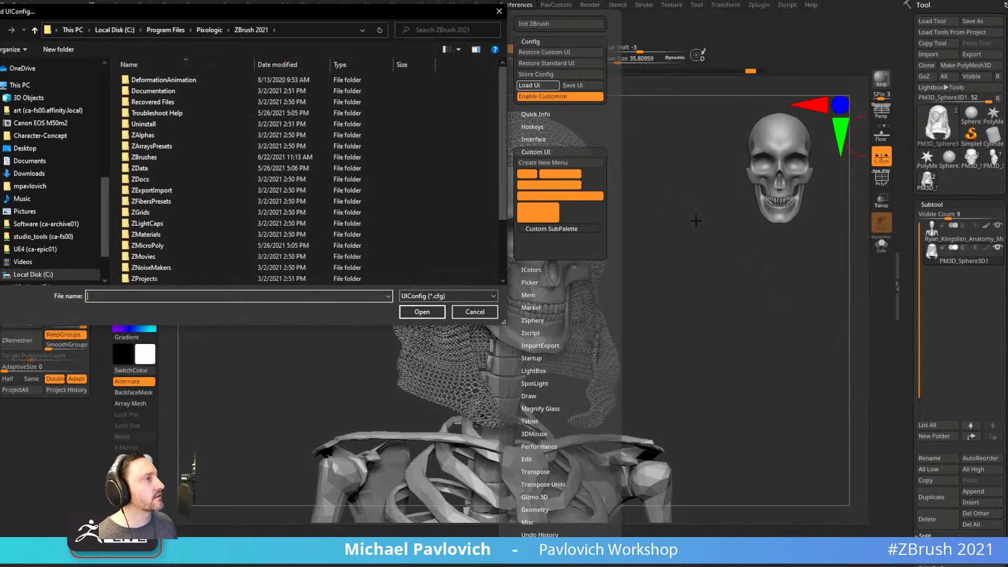
click(465, 312)
click(516, 5)
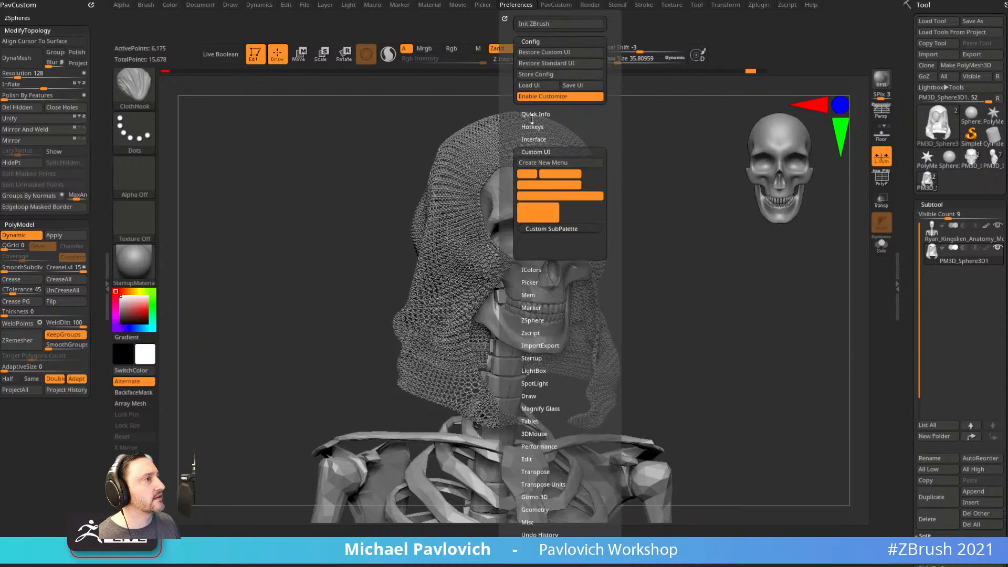
click(539, 100)
Switch the hood's MicroPoly pattern to Knit02 at SDiv 1, toggling SmoothSubdiv on and off.
drag(699, 315, 734, 301)
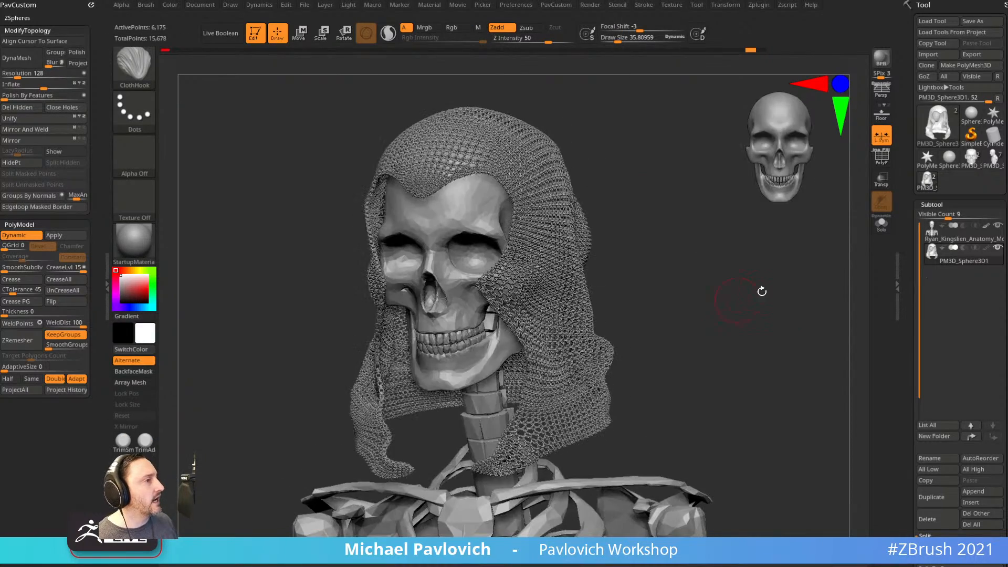
drag(909, 278, 910, 124)
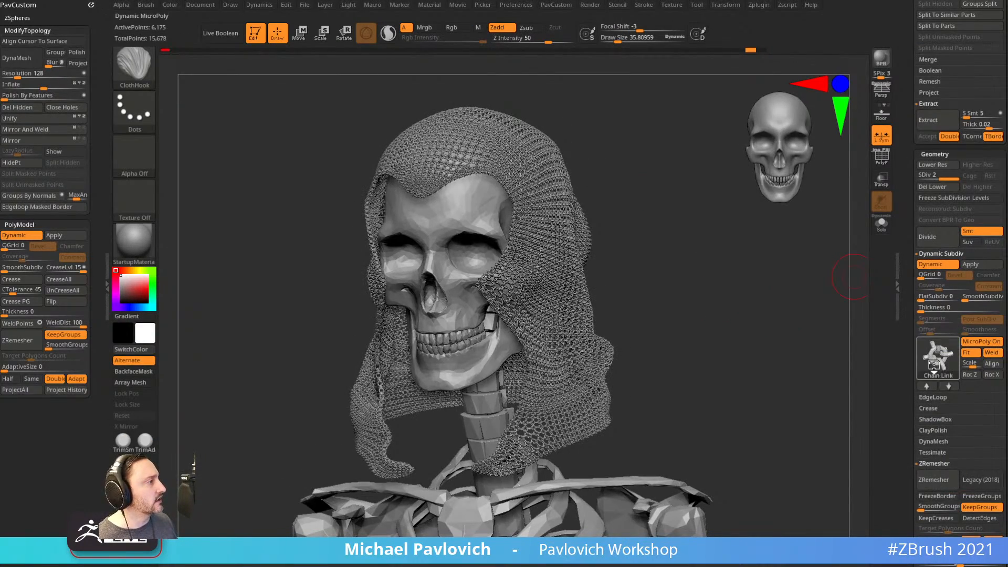
click(933, 367)
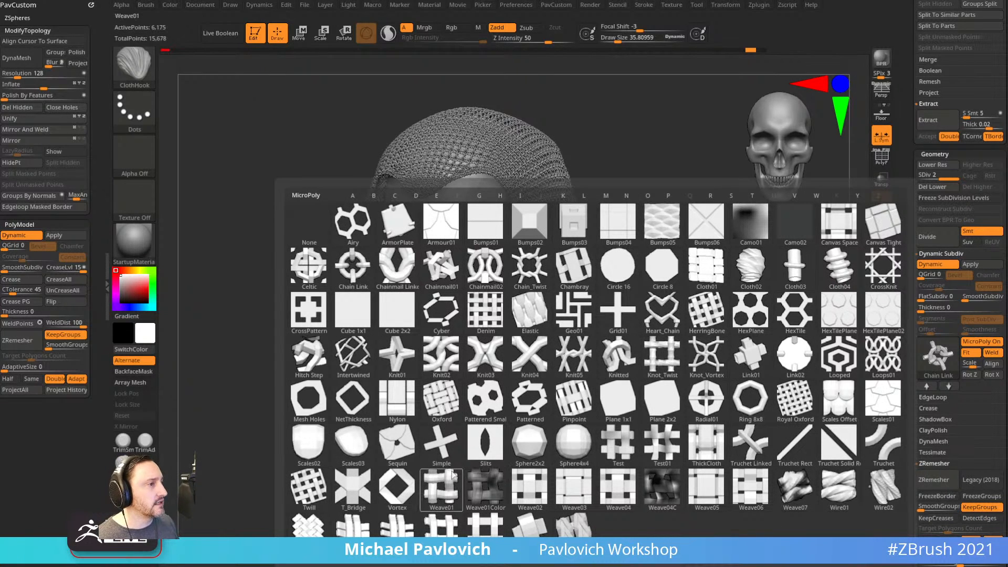
click(437, 351)
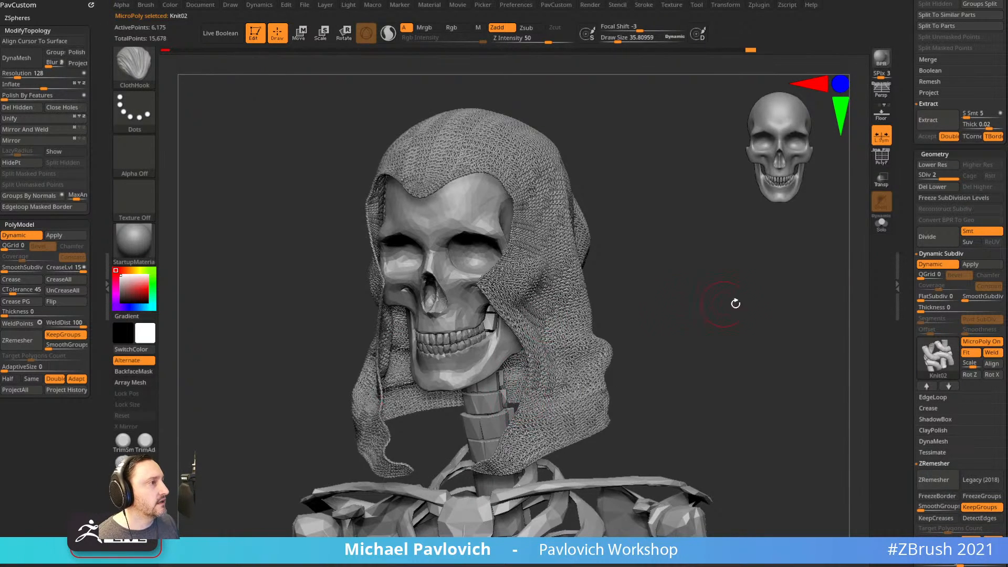
click(928, 177)
drag(845, 257, 819, 270)
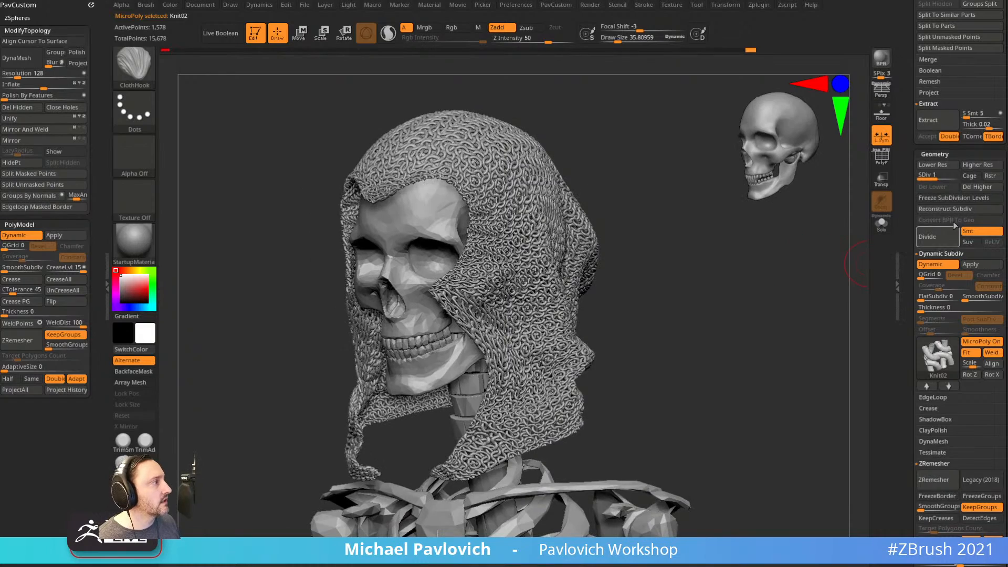
click(968, 299)
click(964, 299)
Reopen the MicroPoly pattern library and bring the ArtStation portfolio browser over ZBrush.
drag(759, 310, 796, 314)
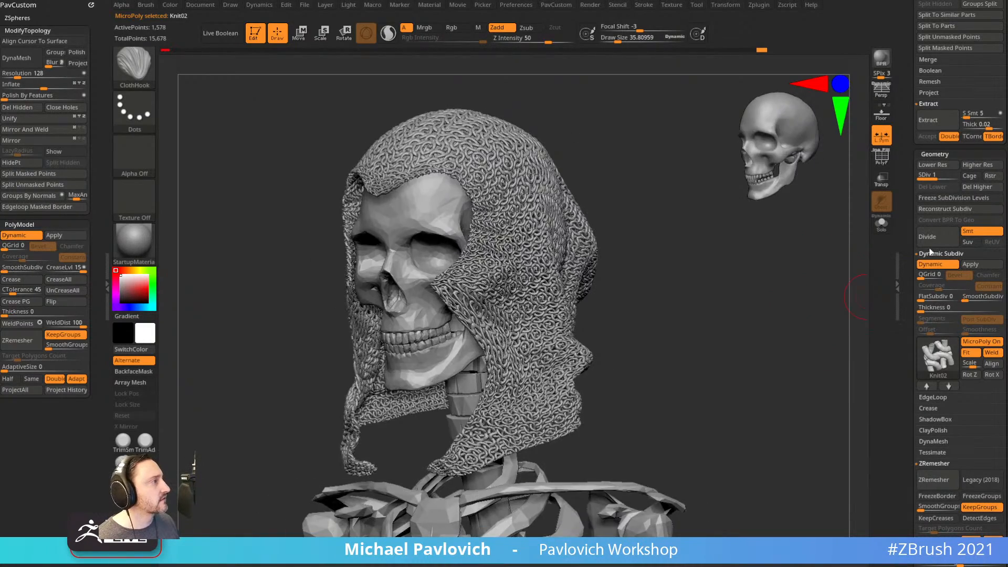
click(930, 362)
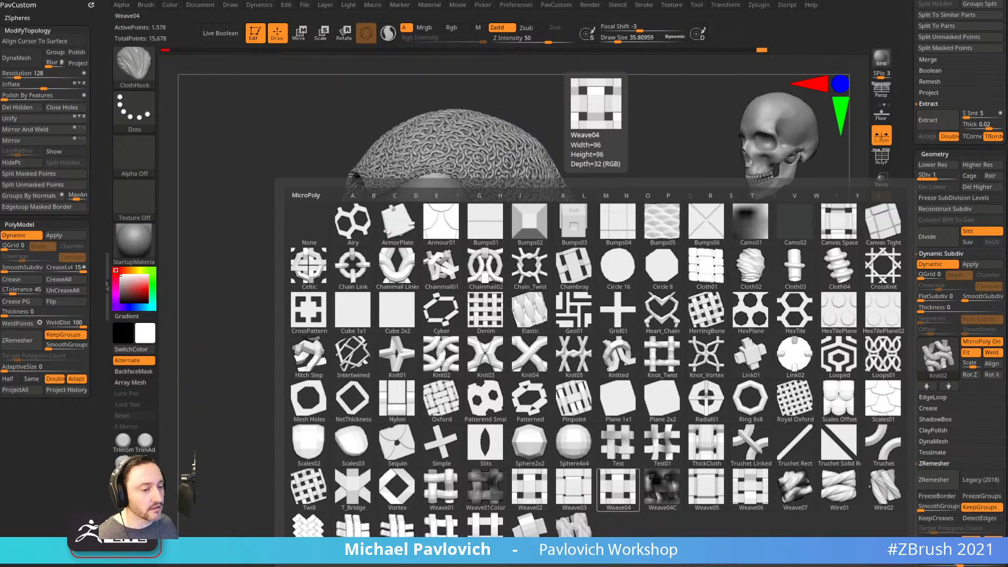
drag(620, 566, 737, 30)
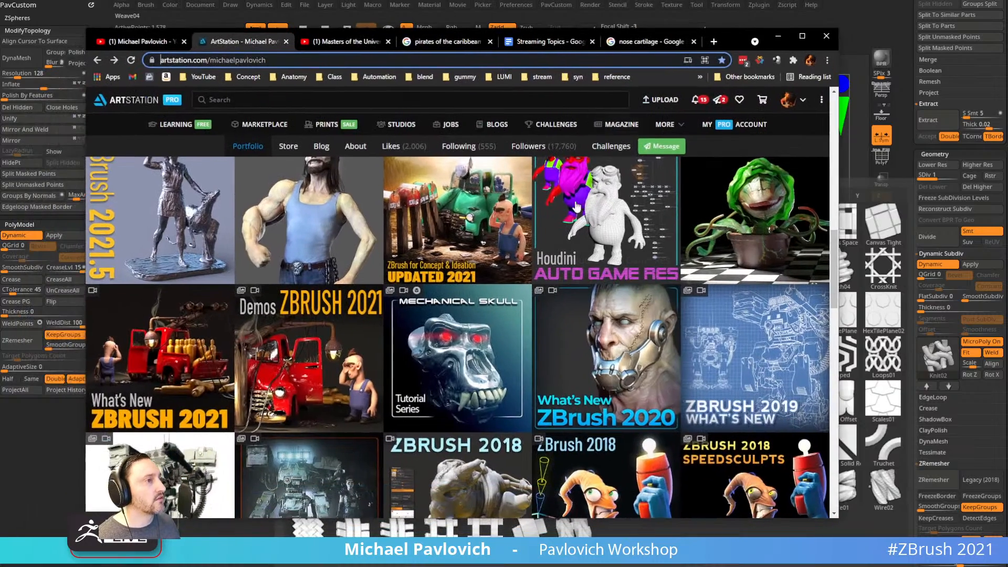
Open the ZBrush 2021 What's New artwork page and play its video on YouTube.
click(190, 325)
click(599, 152)
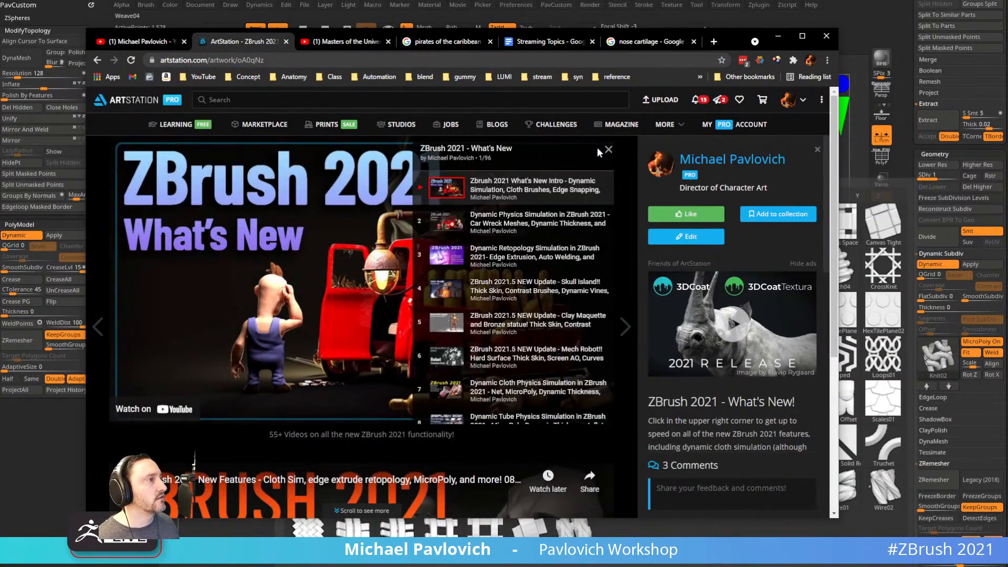
click(610, 150)
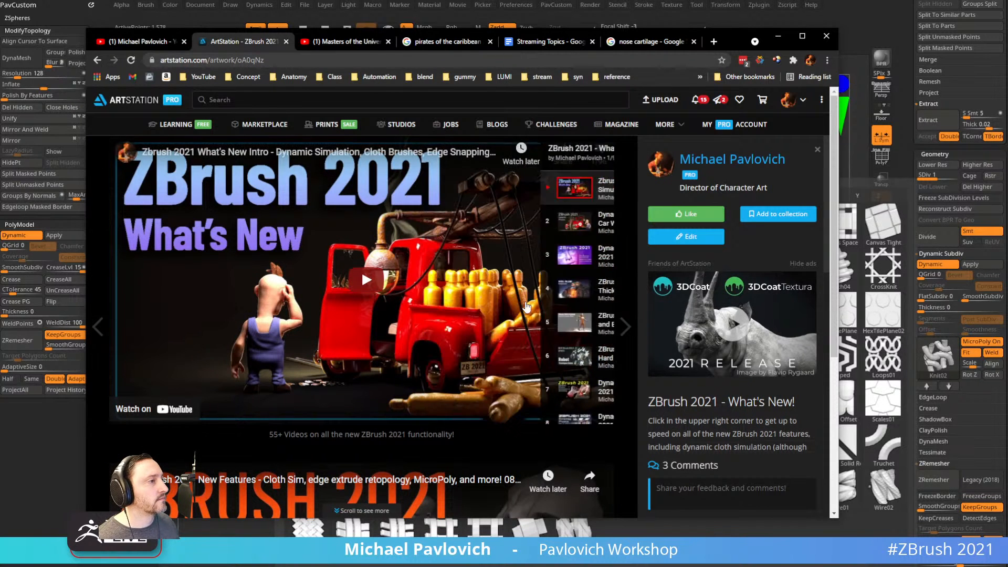
click(363, 274)
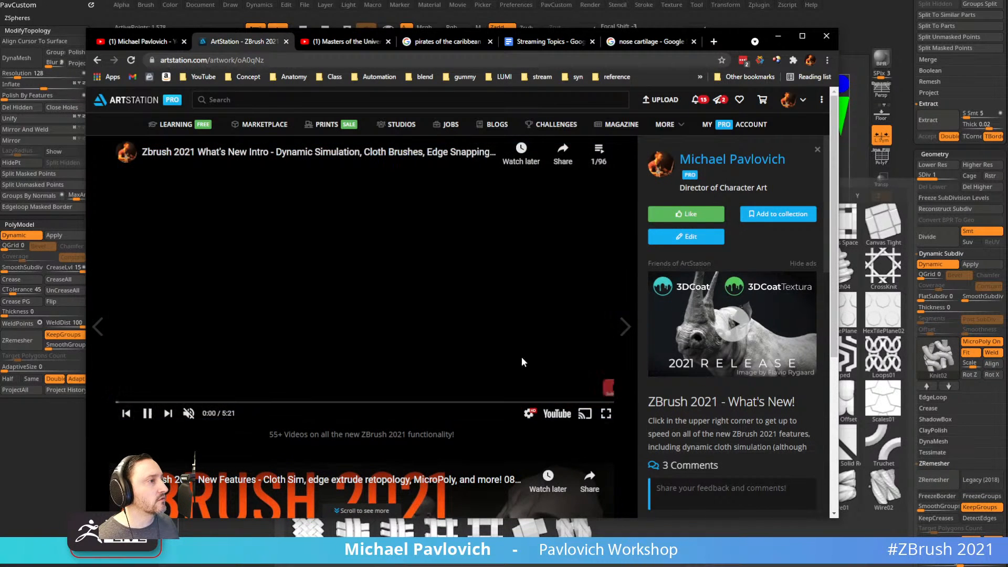
click(556, 415)
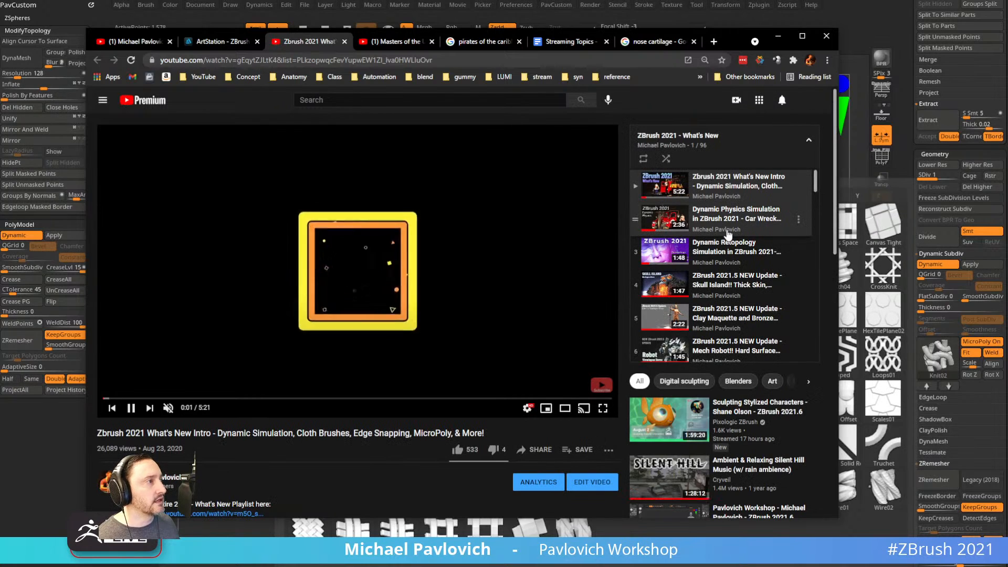
Search the YouTube page text for 'micropo'.
key(ctrl+f)
text(m)
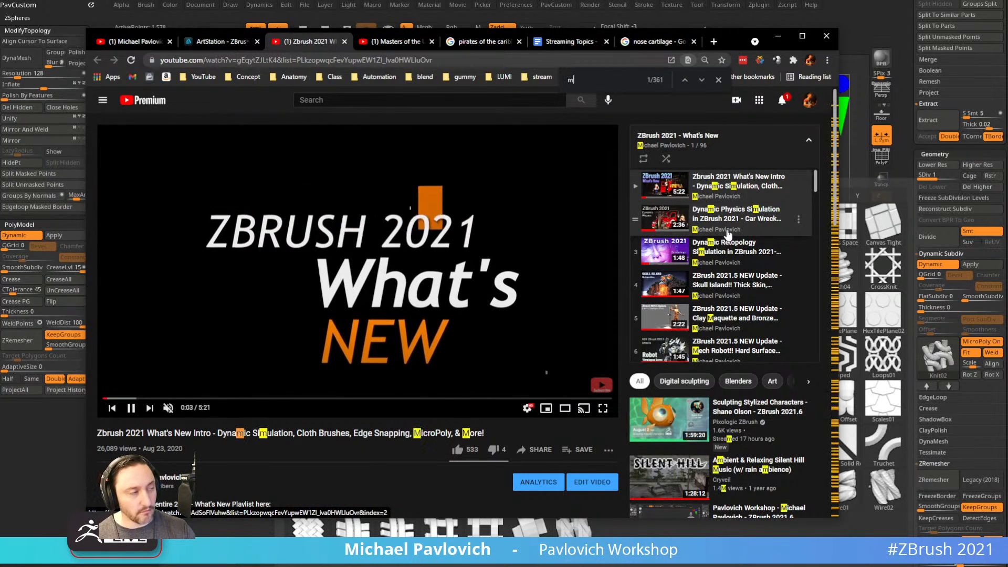
text(icro)
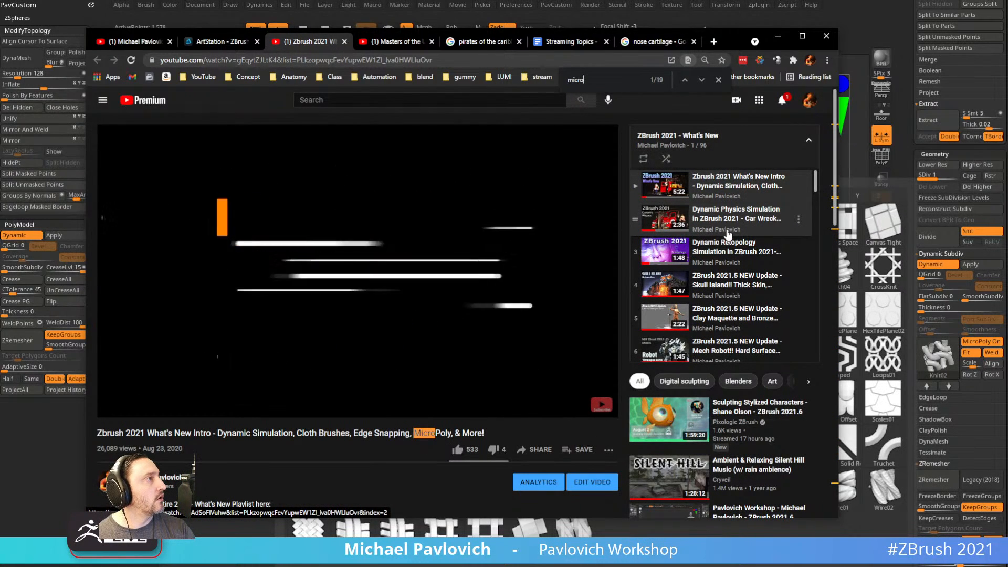
key(BackSpace)
text(opo)
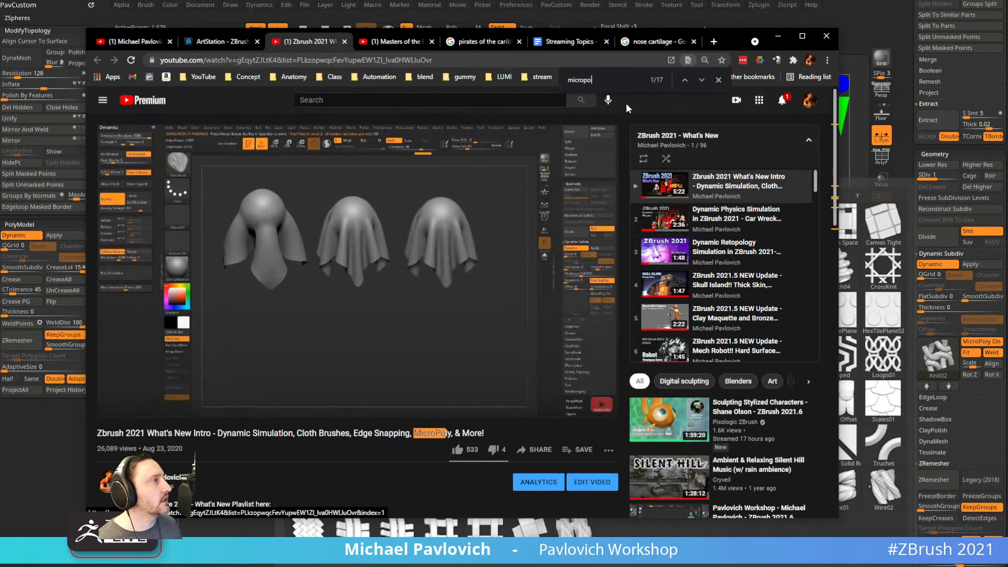
Step through the matches to the MicroPoly video in the playlist, then move the browser aside.
click(702, 80)
click(702, 80)
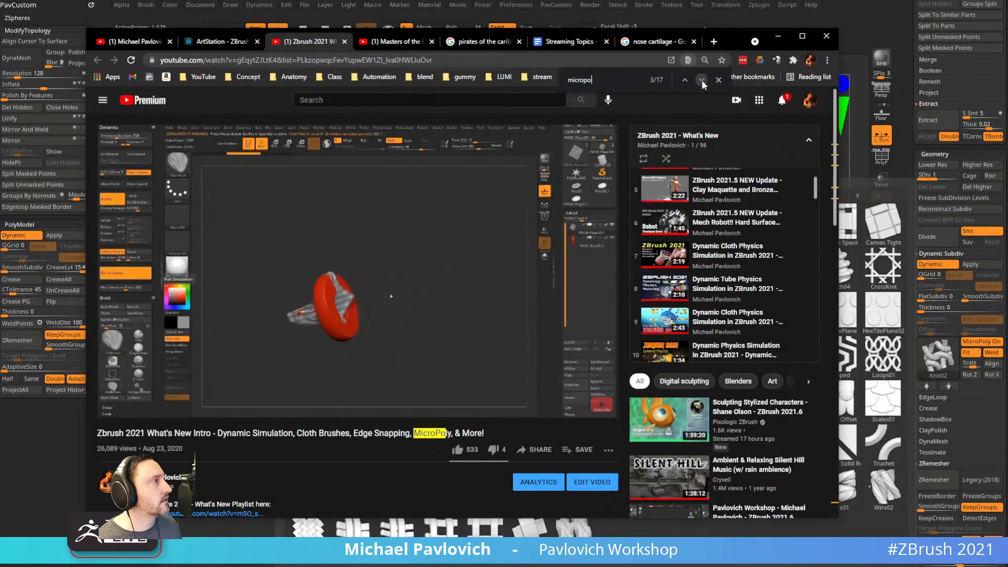
click(702, 80)
click(702, 79)
click(702, 80)
click(702, 80)
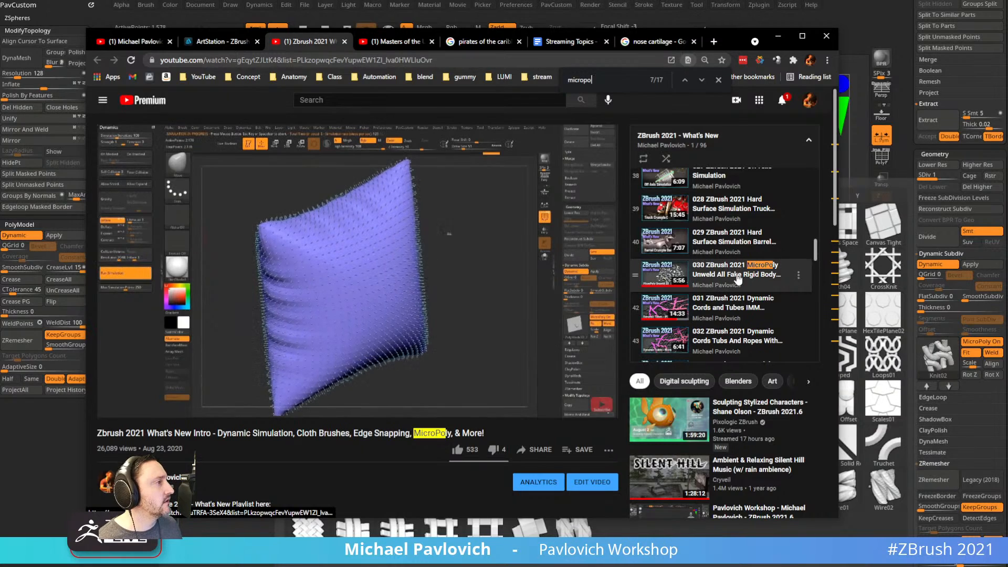
scroll(717, 212, up, 2)
scroll(717, 211, down, 2)
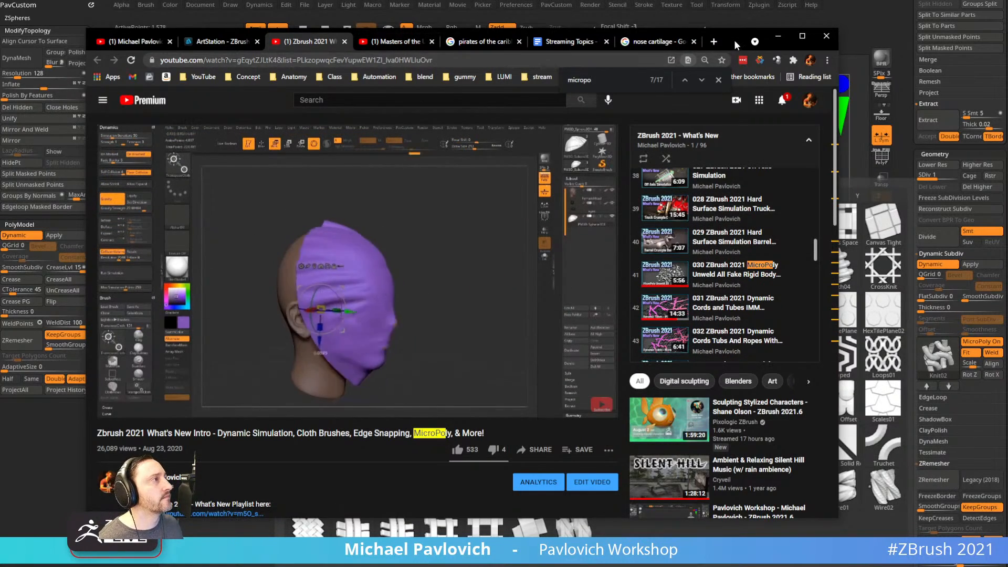
drag(734, 44, 1007, 45)
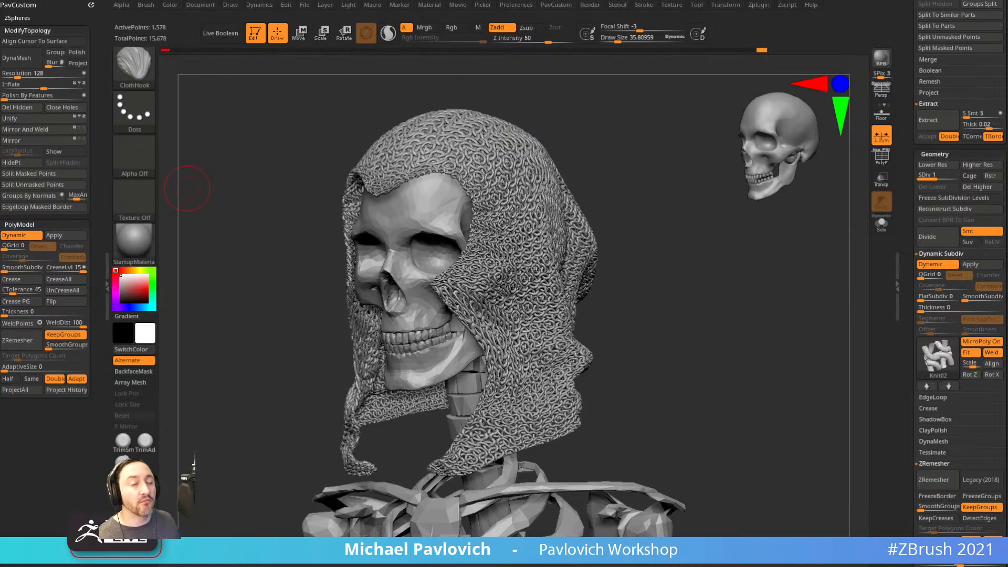
Orbit the chainmail-hooded skull to a front view, then restore the YouTube channel window.
drag(620, 316, 711, 312)
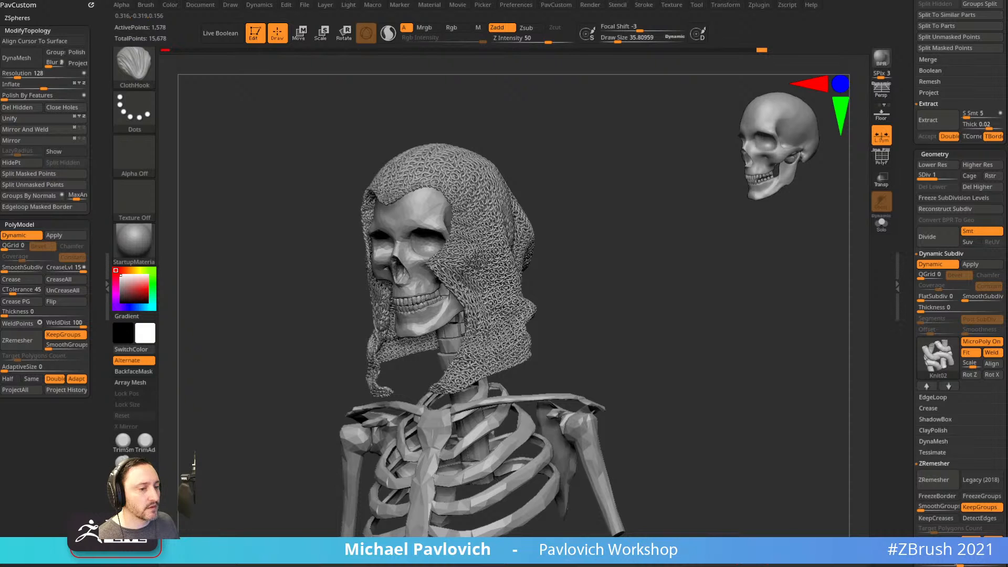
drag(1007, 221, 767, 106)
Open the ZBrush 2020 What's New playlist from the channel's Playlists page.
click(128, 130)
scroll(462, 389, down, 4)
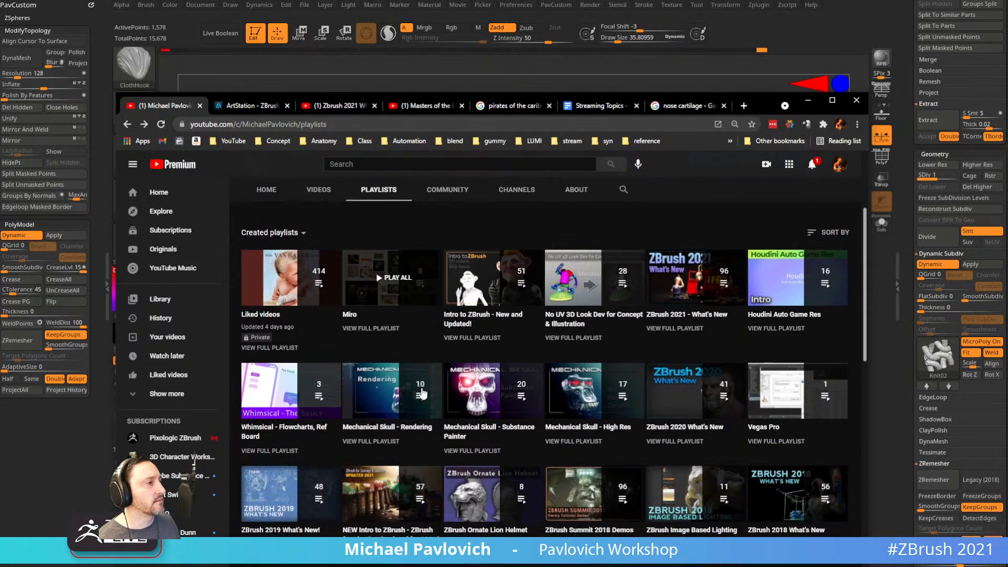
scroll(462, 391, up, 3)
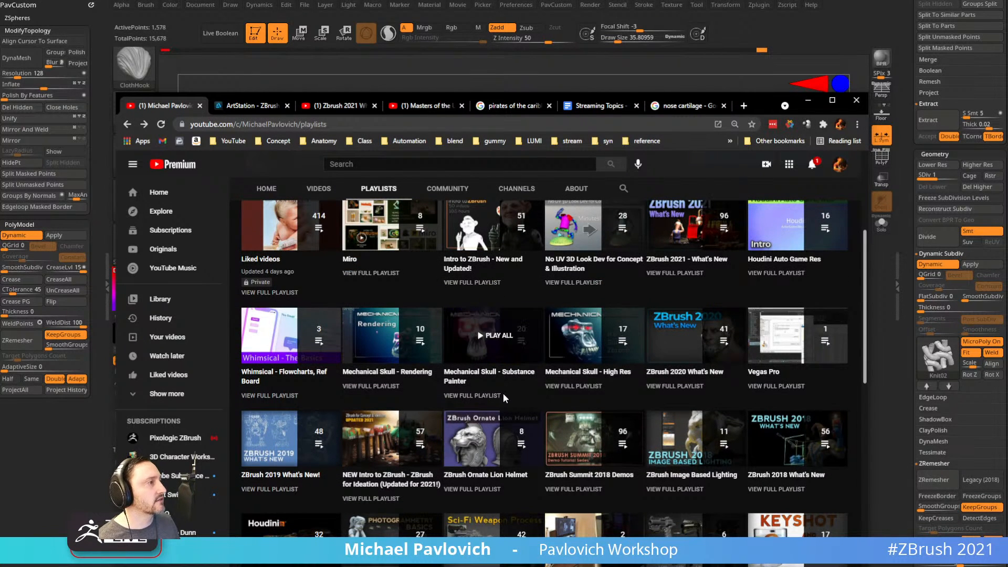
click(698, 386)
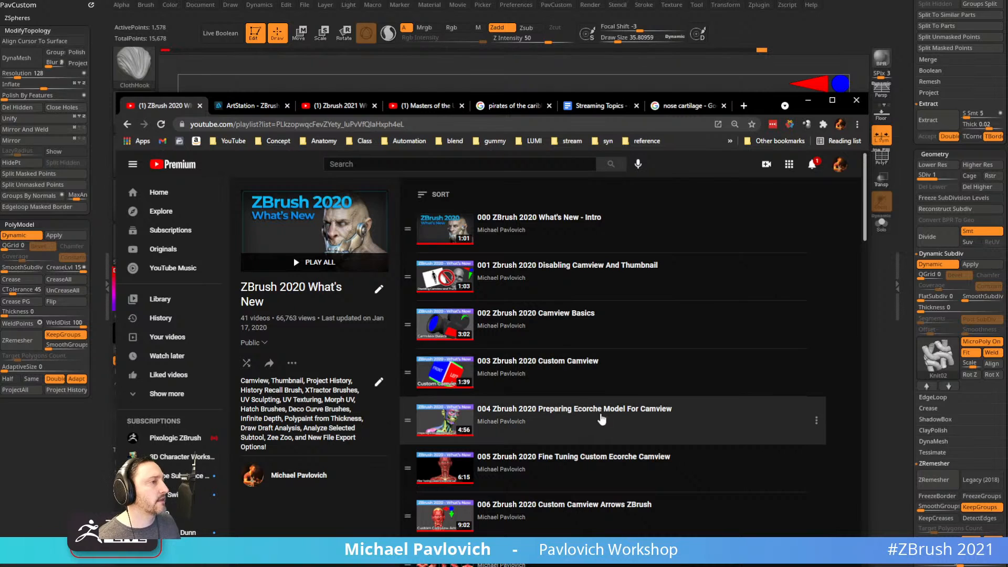
Select the playlist's URL and minimize Chrome to return to ZBrush.
click(516, 125)
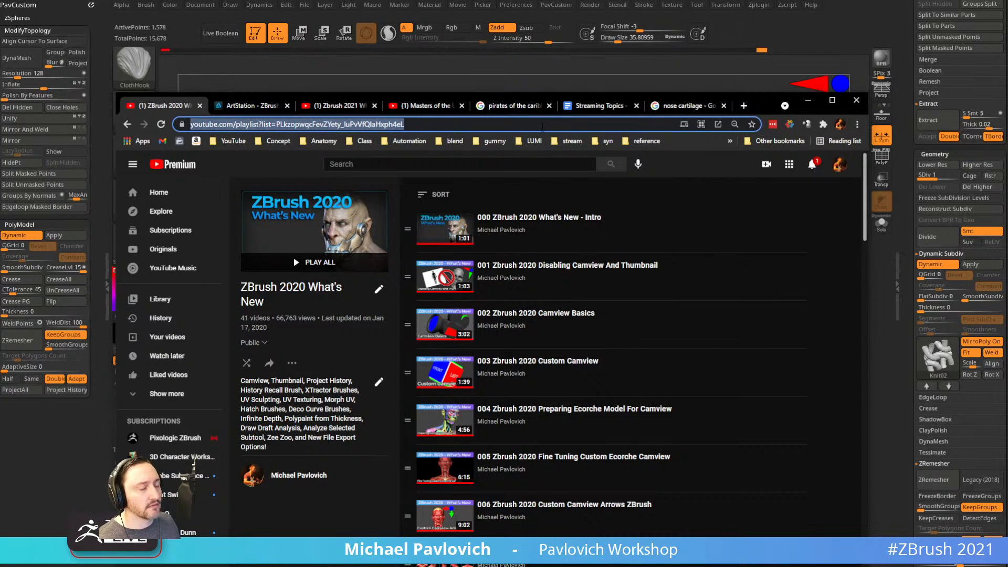
key(alt+Tab)
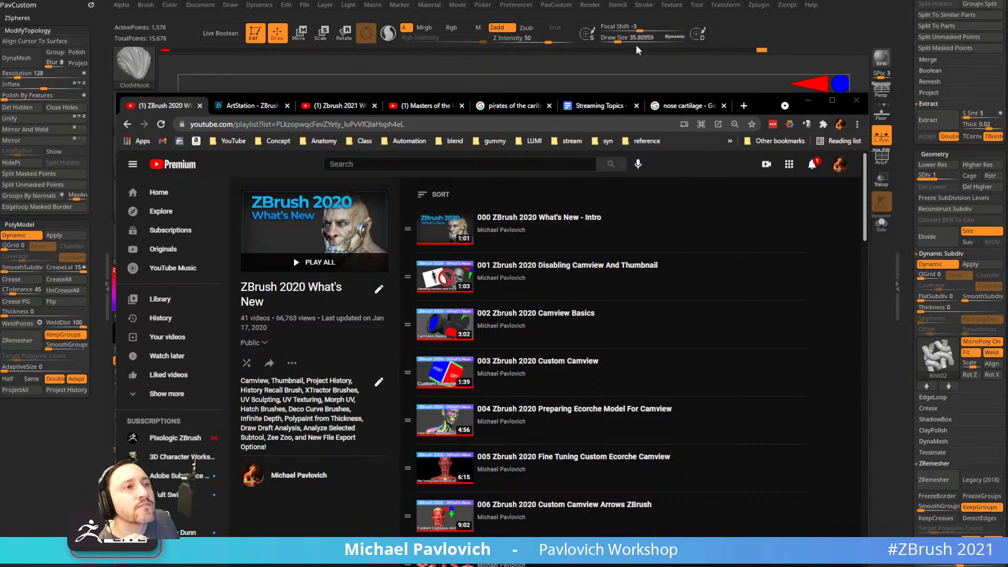
click(808, 100)
Swap the hood's MicroPoly pattern from Knit02 to Weave01 and turn the skeleton face-on.
mouse_move(704, 297)
mouse_down()
mouse_move(732, 295)
mouse_move(713, 297)
mouse_up()
click(934, 368)
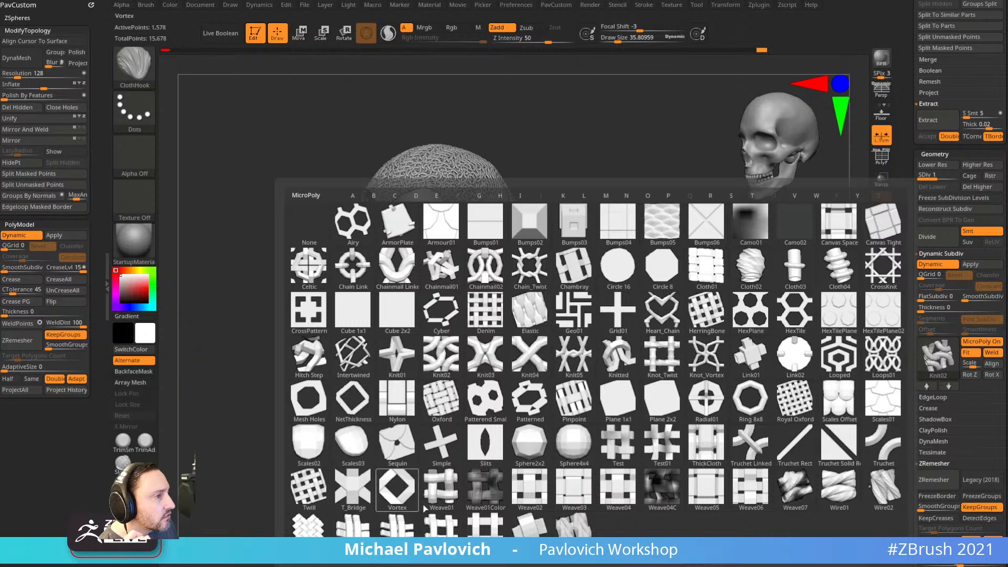
click(442, 489)
mouse_move(667, 342)
mouse_down()
mouse_move(730, 342)
mouse_move(678, 334)
mouse_up()
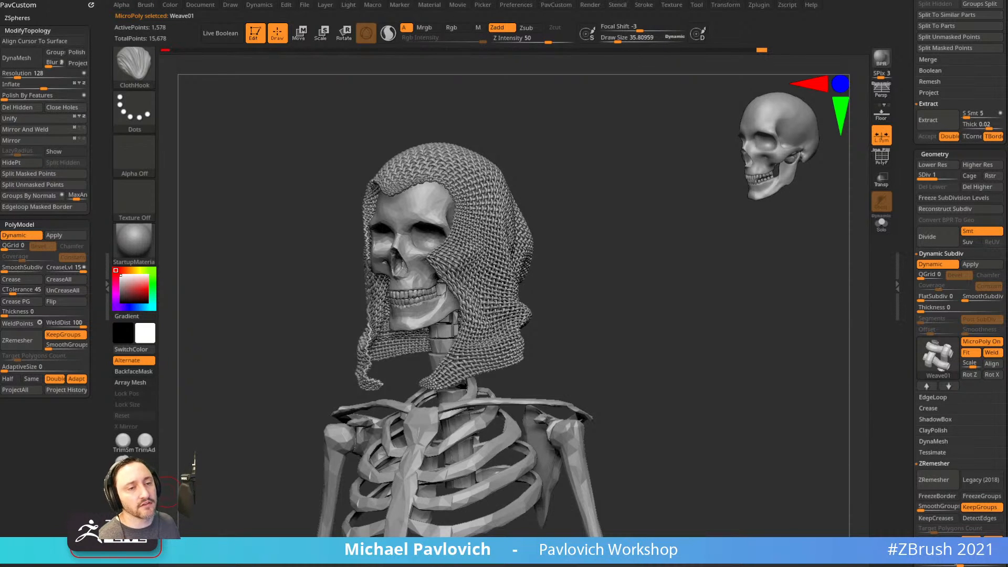
shift+drag(620, 187, 635, 196)
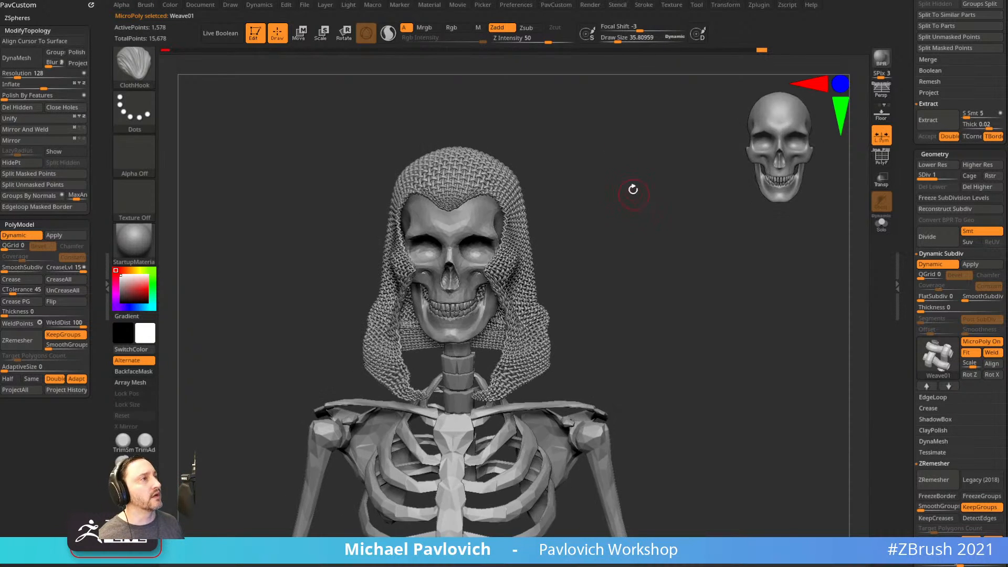
Start a new empty document, dismissing the save prompt to clear the skeleton.
click(202, 7)
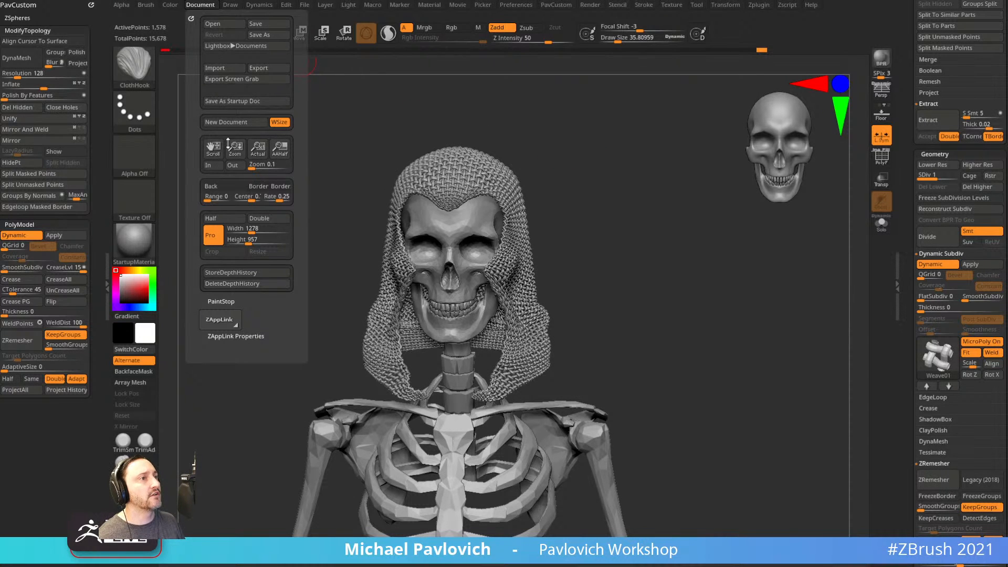
click(240, 123)
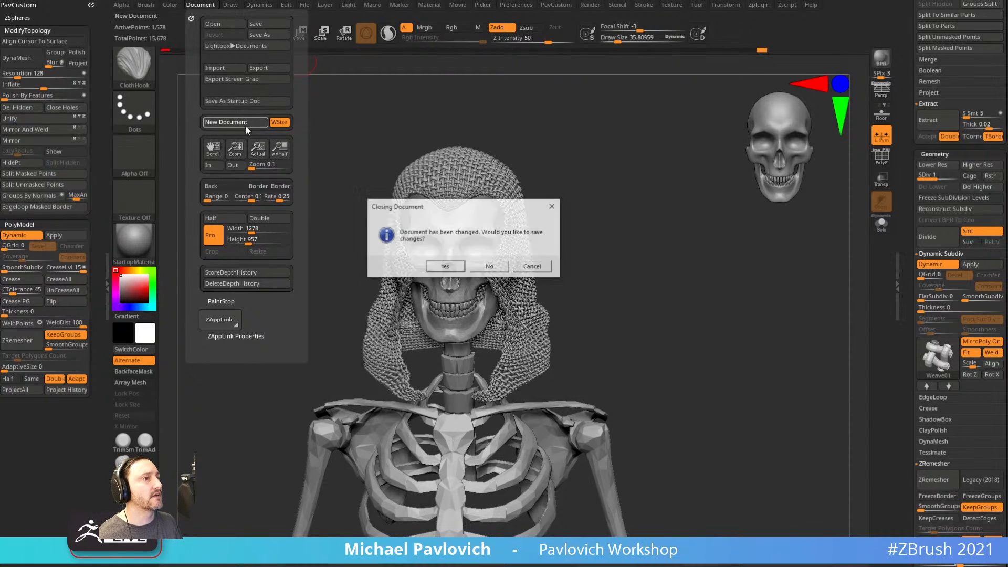
click(481, 267)
Show the saved project files and bring the ZBrush 2021 folder window into view.
click(201, 5)
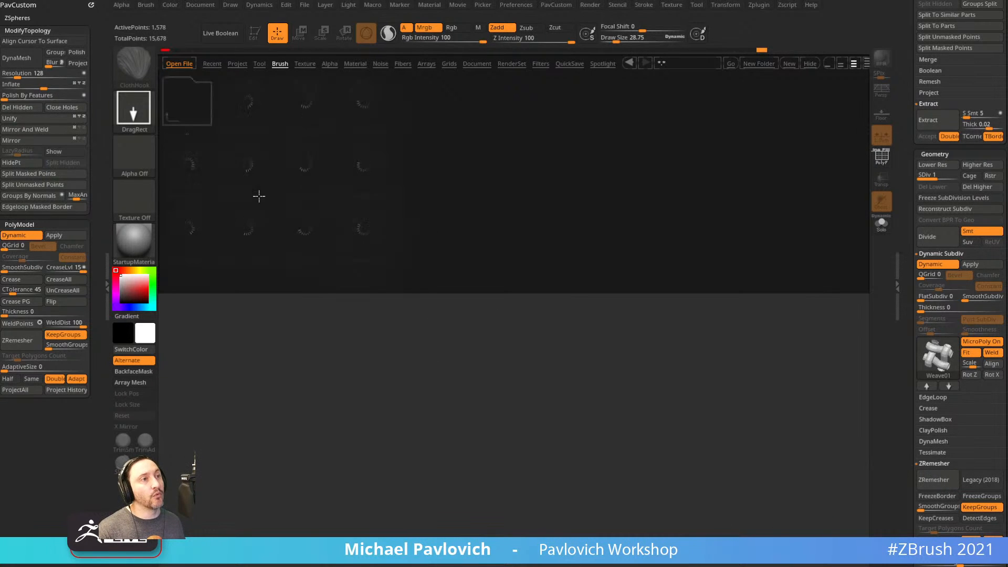
click(238, 63)
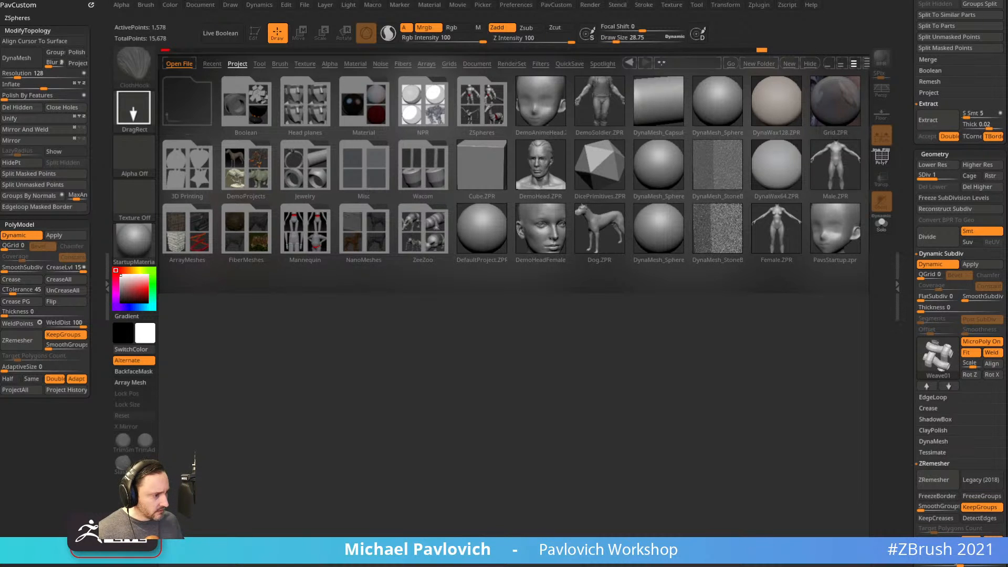
drag(326, 0, 437, 43)
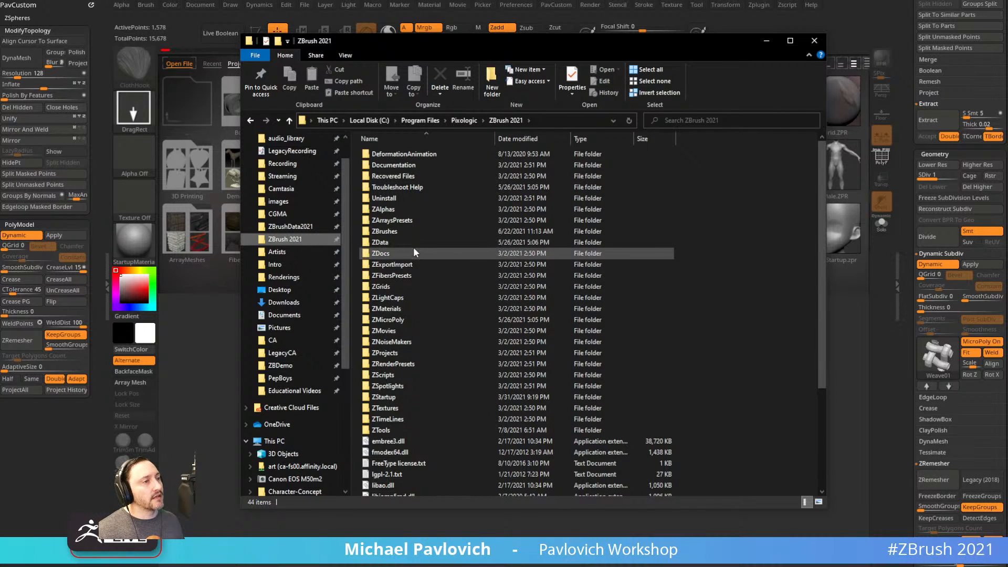
Browse the ZProjects folder in the ZBrush 2021 install, then close Explorer and LightBox.
double_click(412, 353)
scroll(440, 322, down, 5)
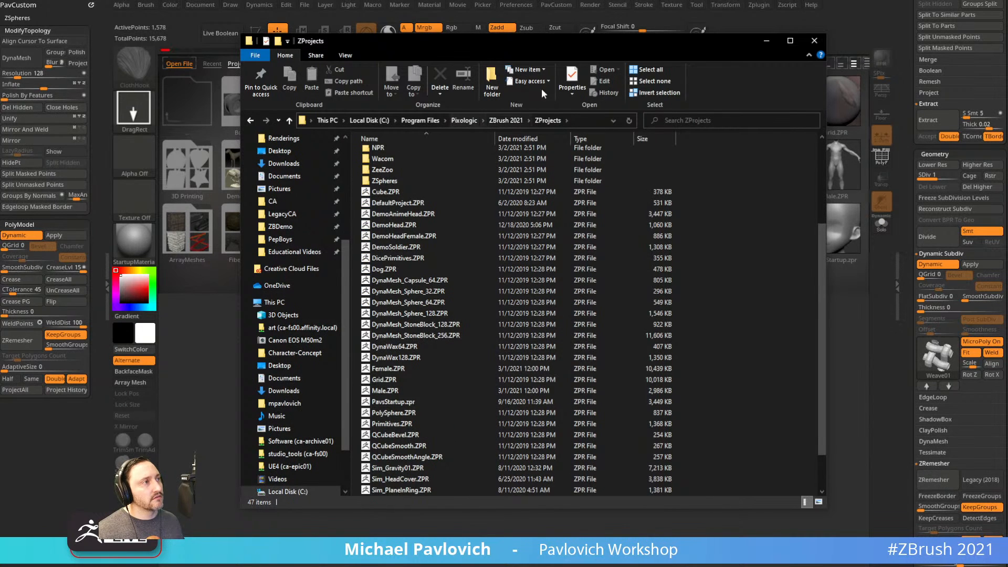
drag(557, 43, 1007, 42)
drag(585, 247, 522, 237)
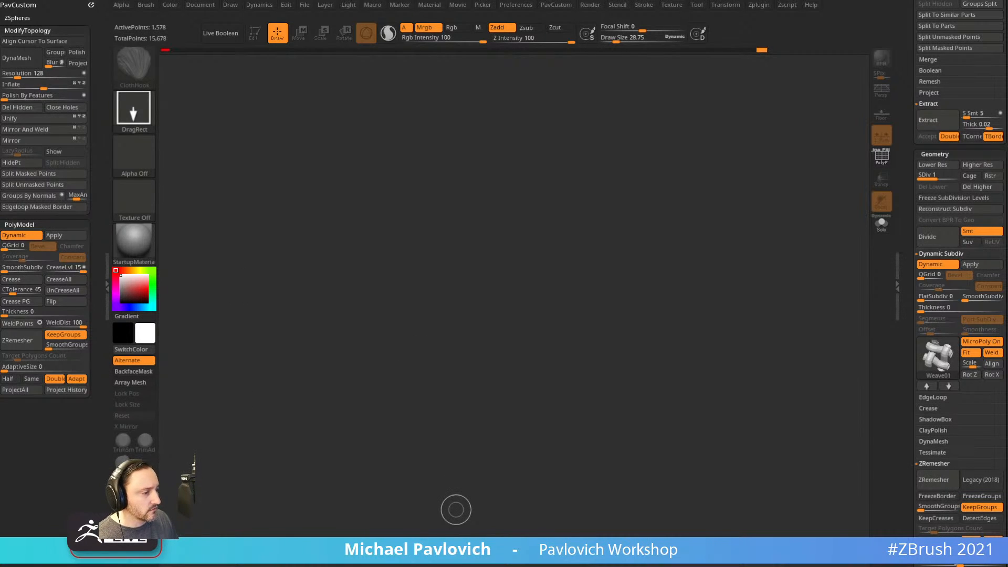
In Chrome's ZBrush 2021 playlist tab, play the 030 MicroPoly Unweld video.
key(alt+Tab)
click(332, 83)
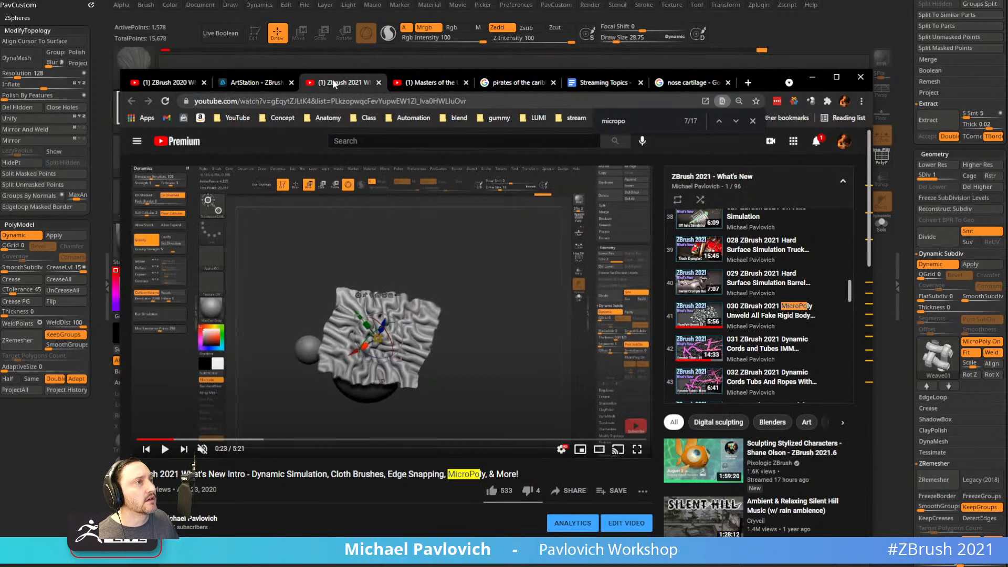
click(762, 315)
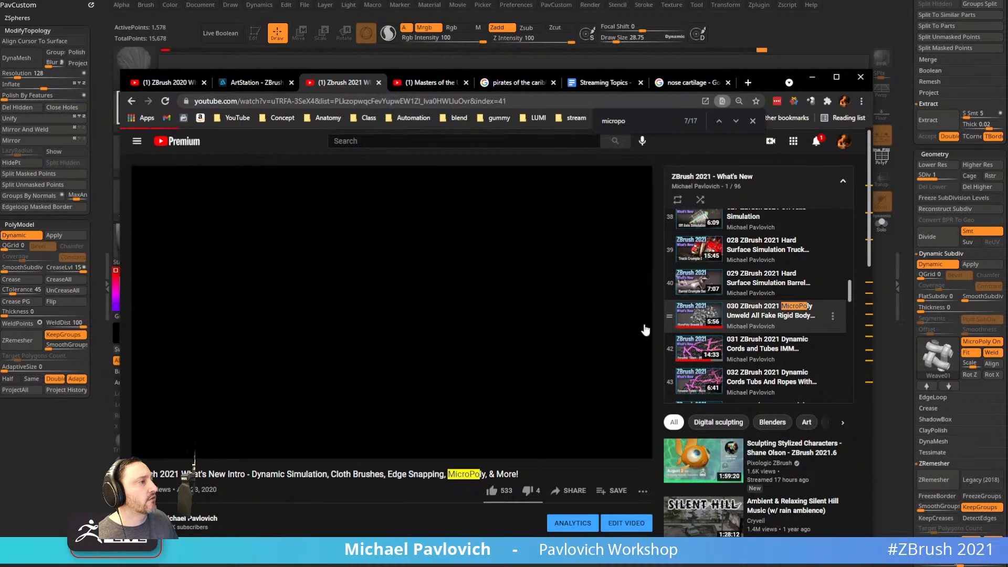
scroll(771, 305, up, 6)
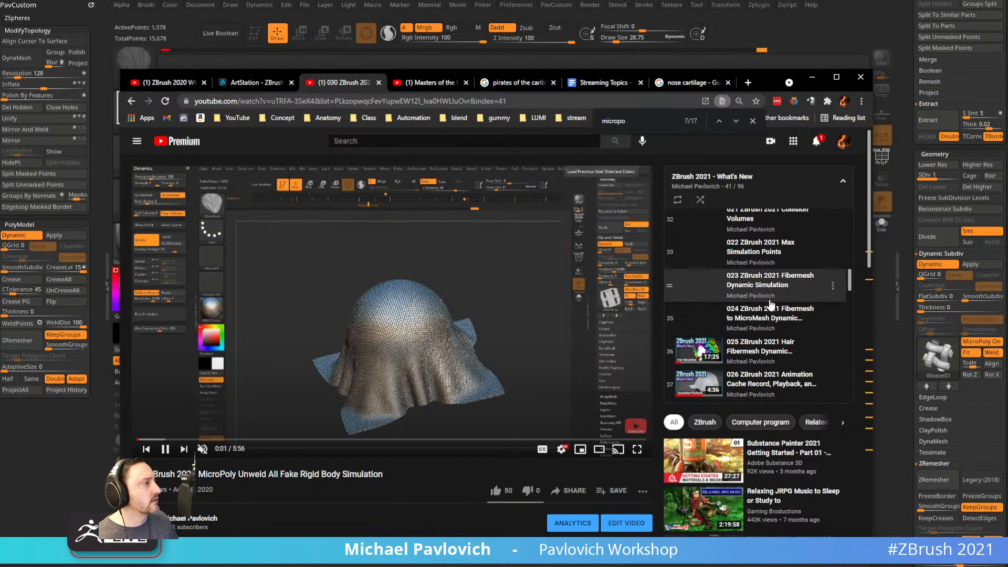
scroll(745, 252, up, 4)
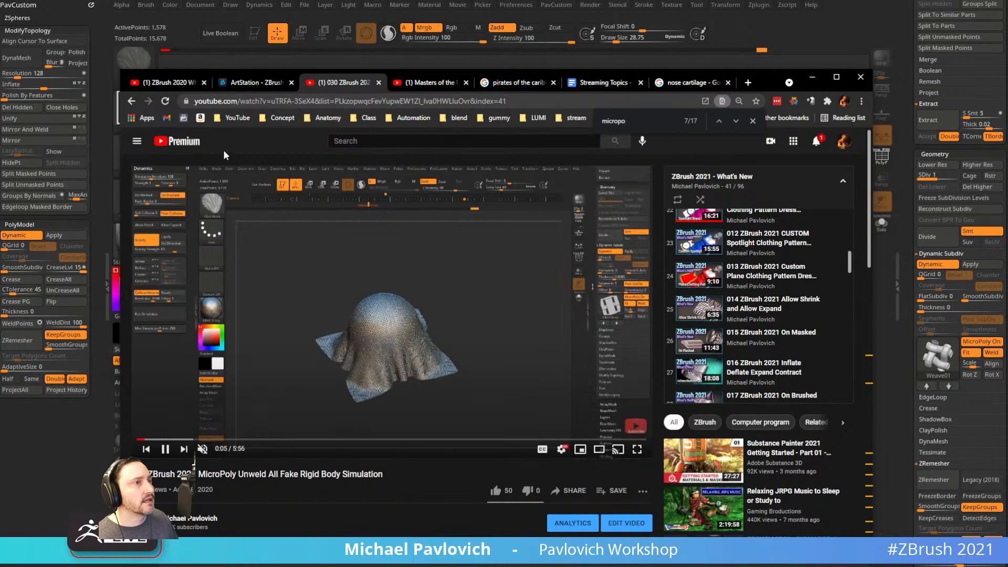
Go to the channel's playlists and open ZBrush 2021 - What's New.
click(240, 118)
click(244, 181)
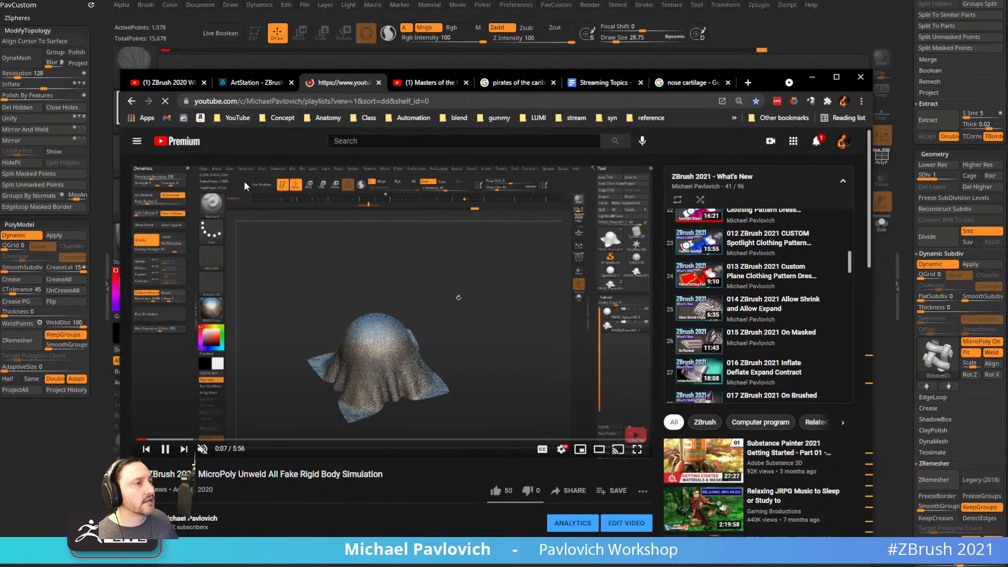
scroll(489, 367, down, 4)
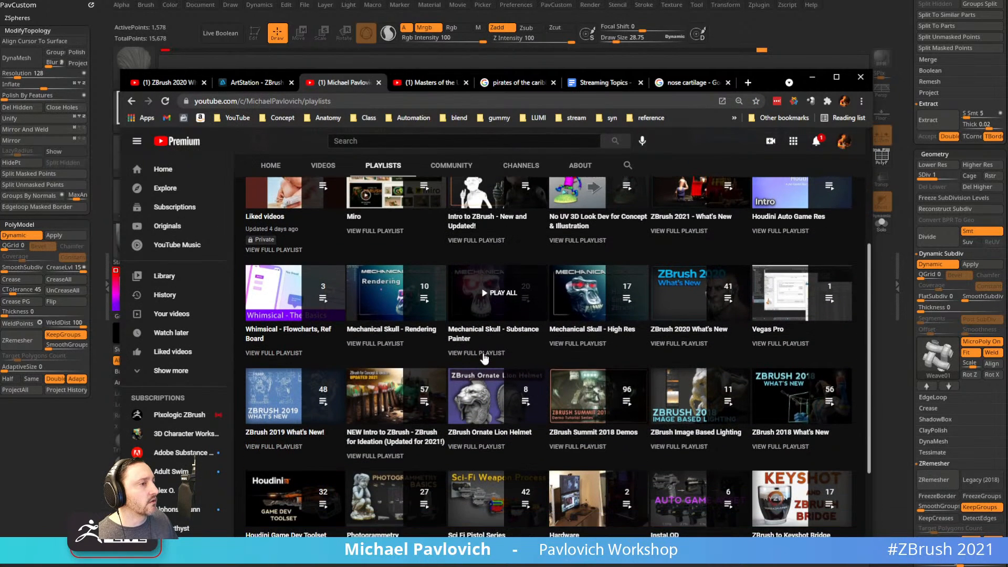
scroll(663, 300, up, 1)
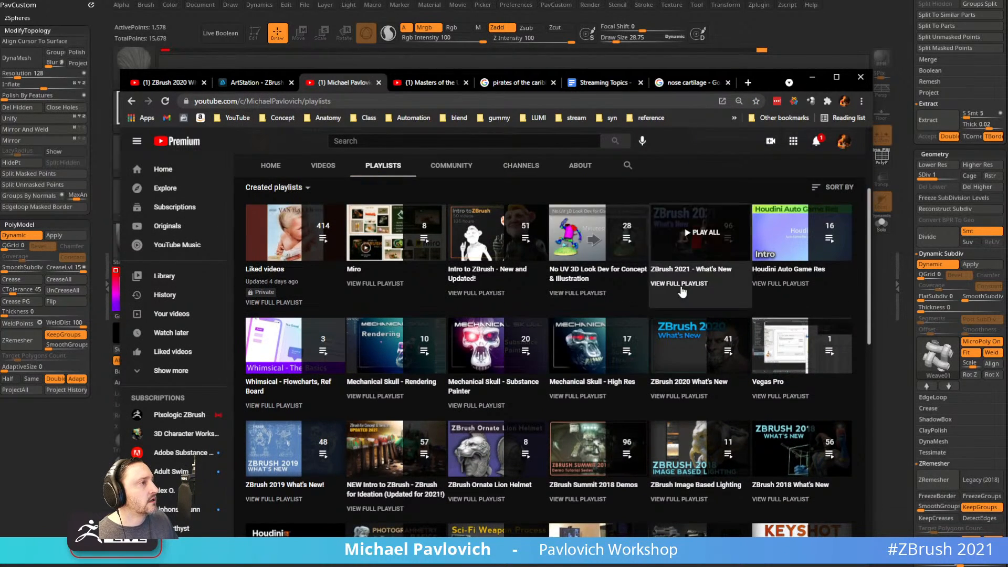
click(663, 284)
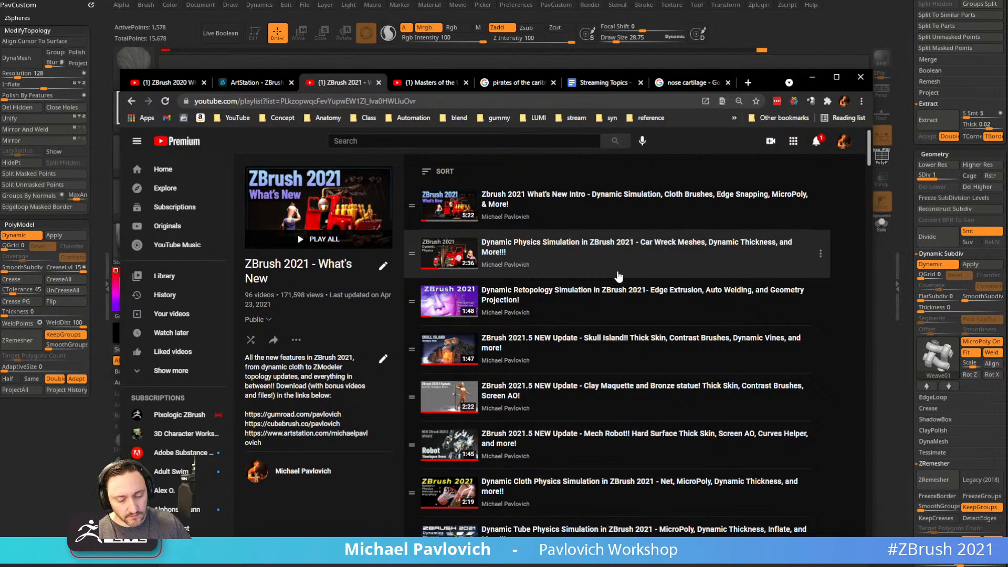
Search the playlist for 'microp' and play 040 MicroPoly Basics.
key(ctrl+f)
text(microp0)
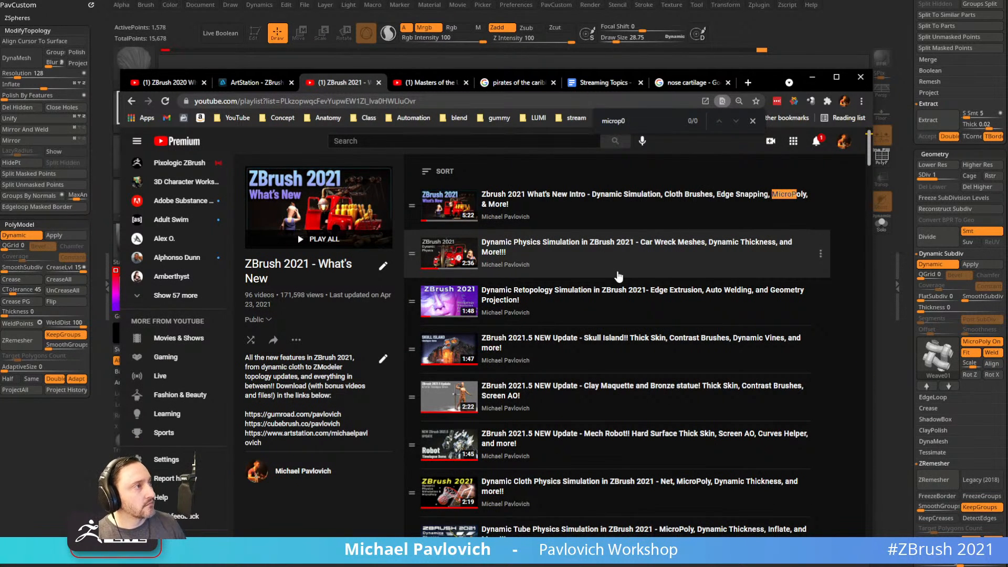
key(BackSpace)
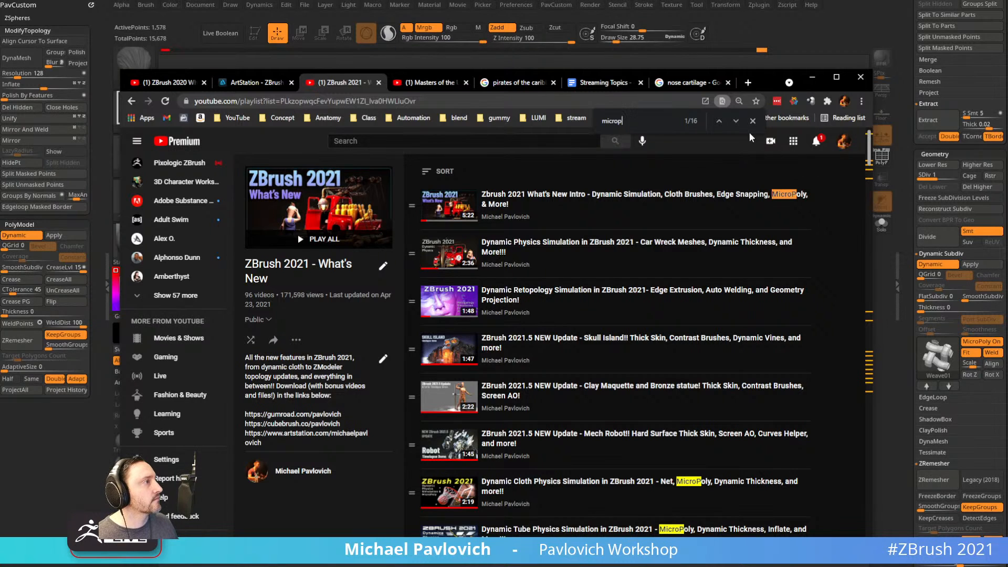
click(736, 121)
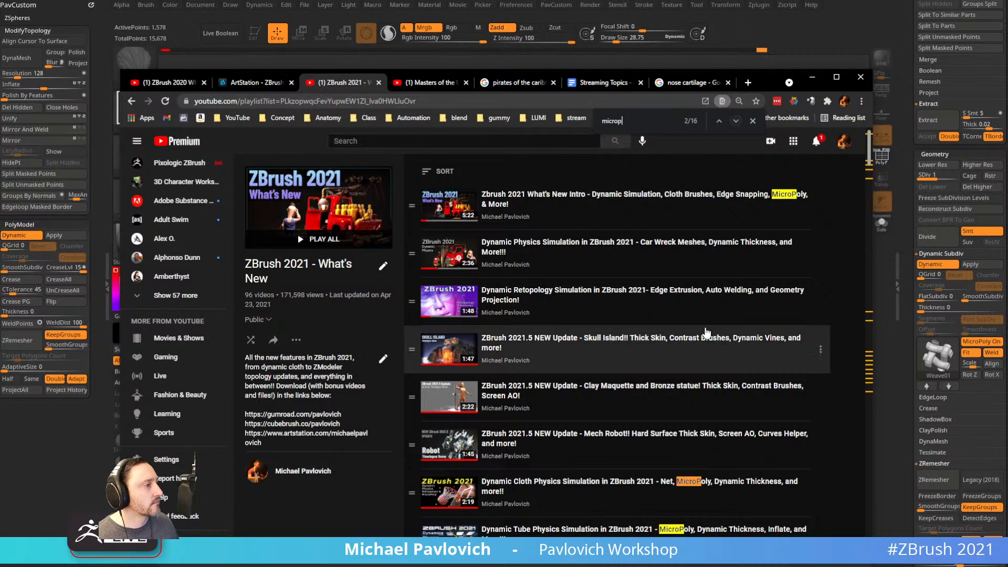
scroll(706, 333, down, 2)
scroll(706, 334, down, 10)
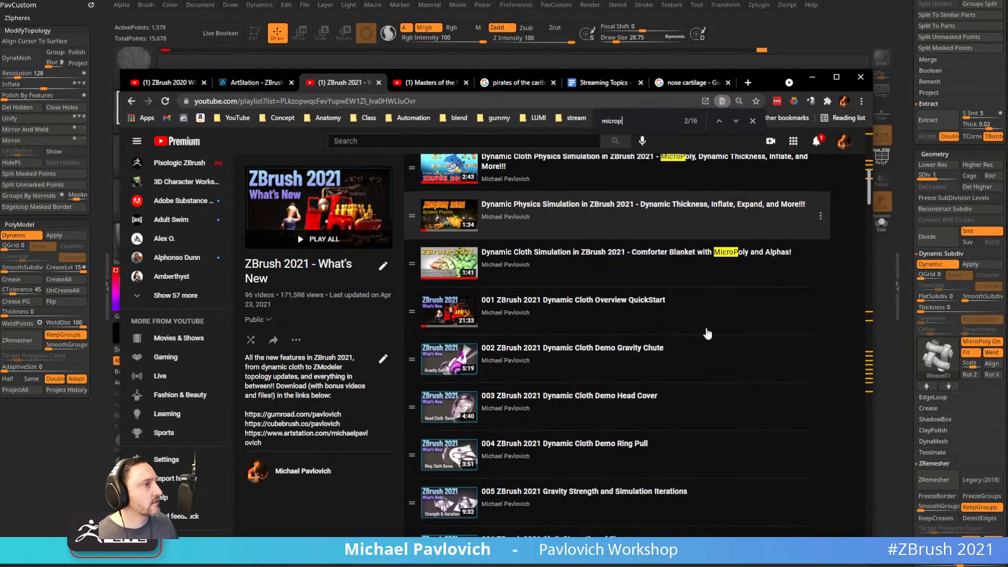
scroll(707, 334, down, 20)
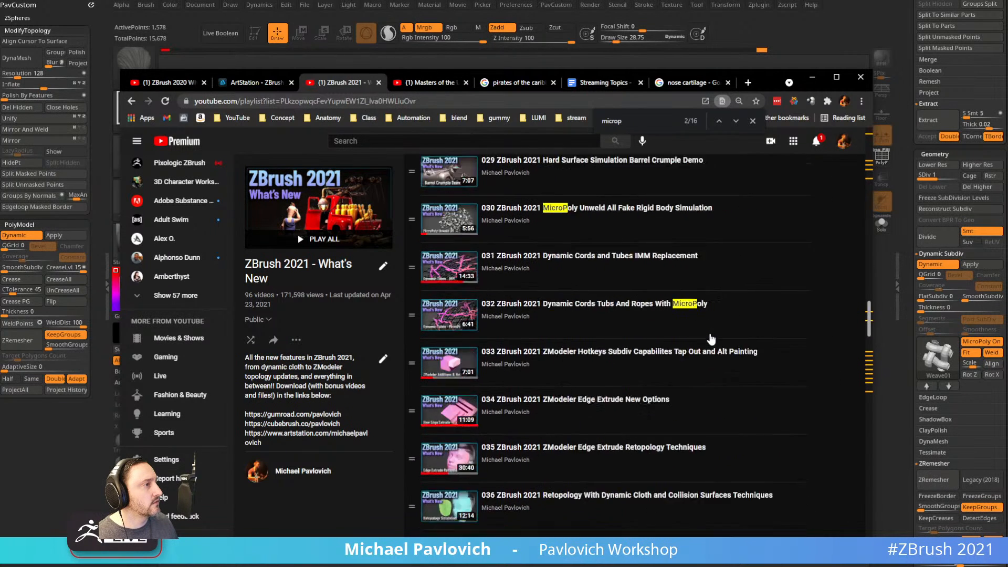
scroll(717, 331, up, 2)
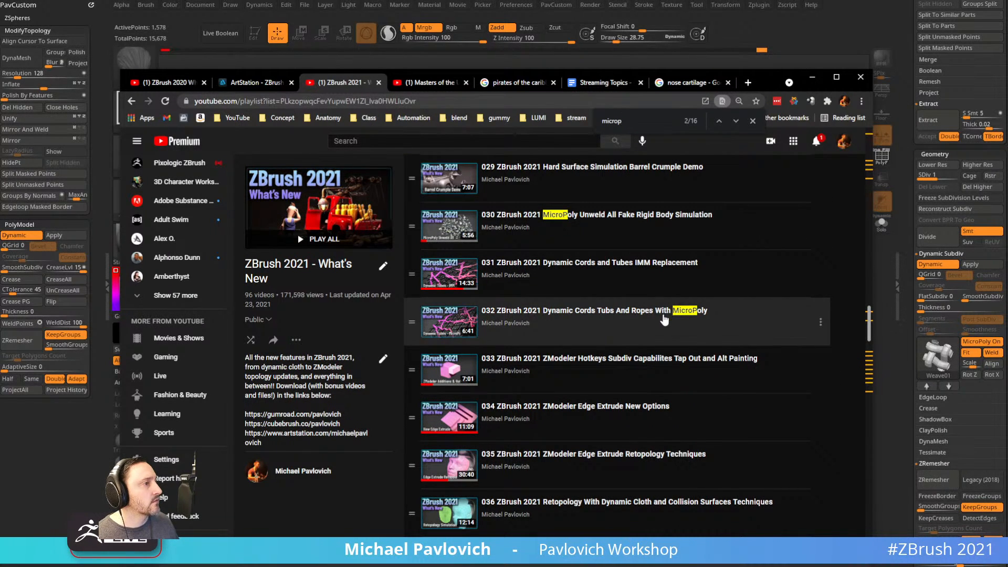
scroll(672, 326, up, 2)
scroll(680, 347, up, 7)
scroll(683, 352, down, 3)
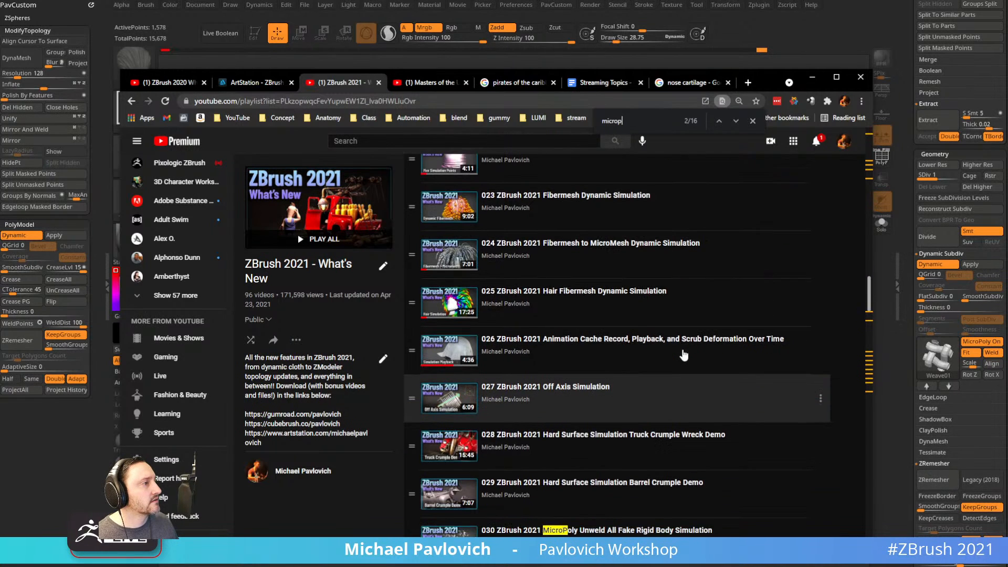
scroll(684, 356, down, 7)
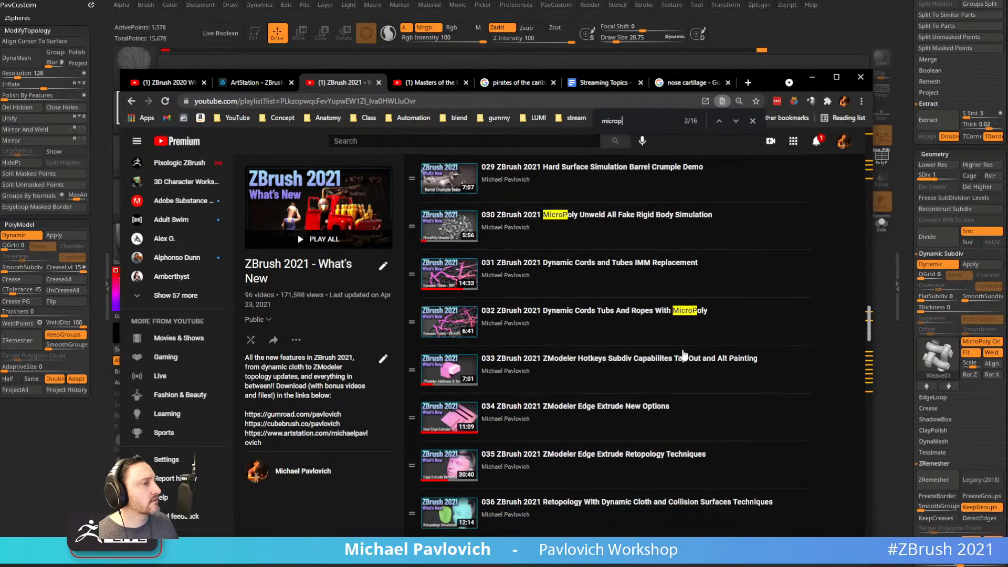
scroll(678, 367, down, 4)
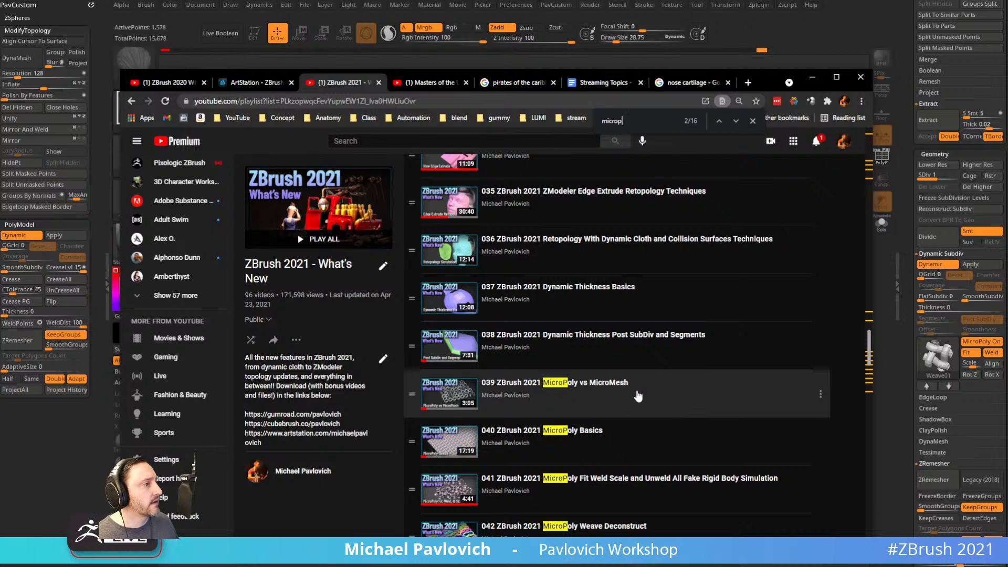
scroll(646, 384, down, 1)
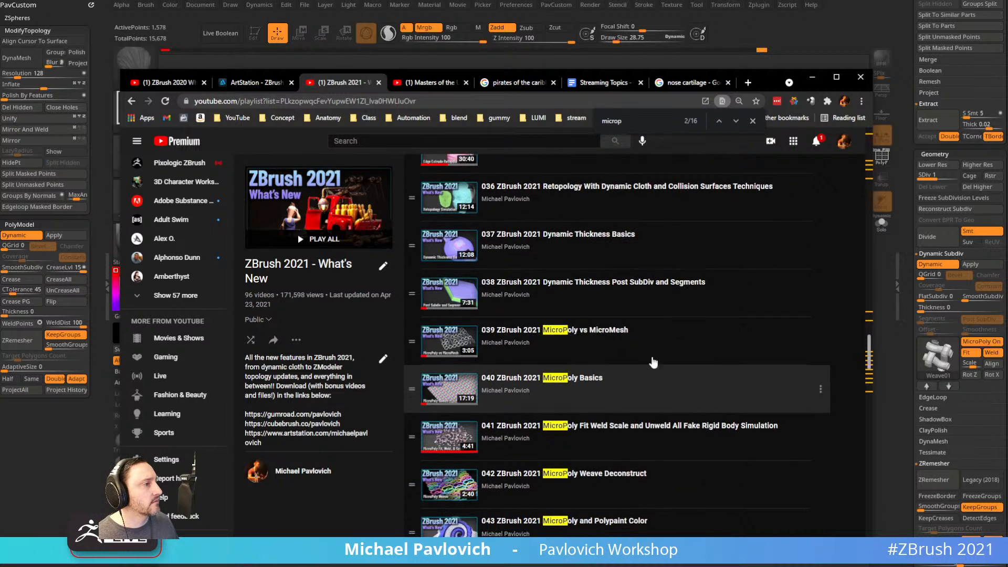
click(620, 381)
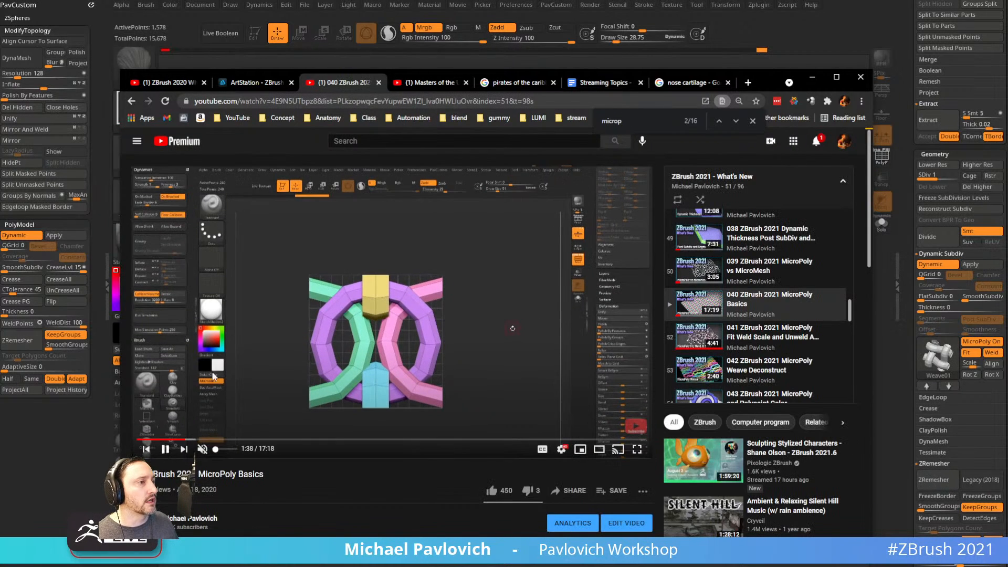
Move the MicroPoly Basics video off the ZBrush canvas and expand ZBrush's full tool list.
click(363, 104)
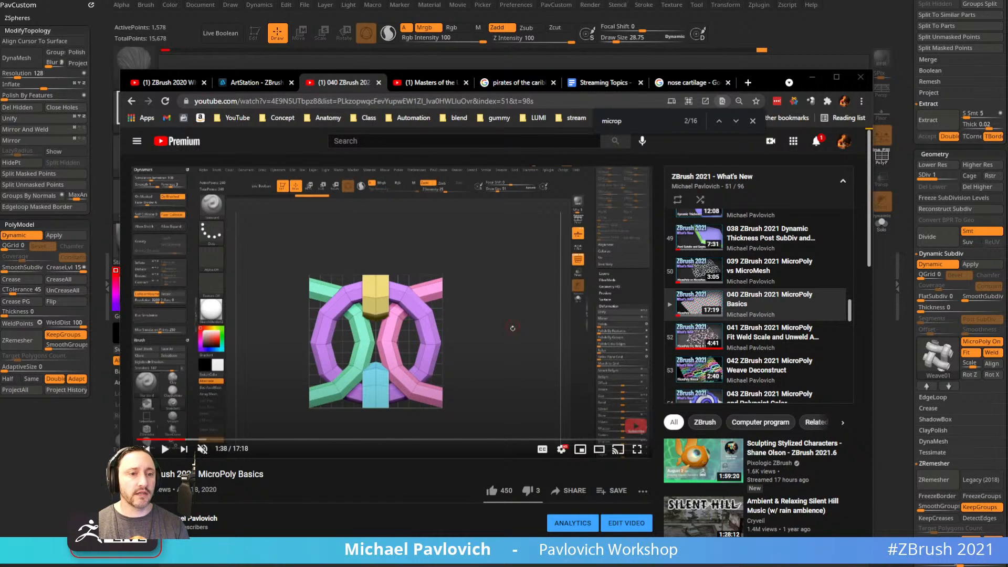
drag(772, 79, 515, 566)
drag(913, 171, 939, 511)
Draw the PM3D_Sphere3D_2 skull on the canvas in Edit mode, front view, shifted left.
click(969, 161)
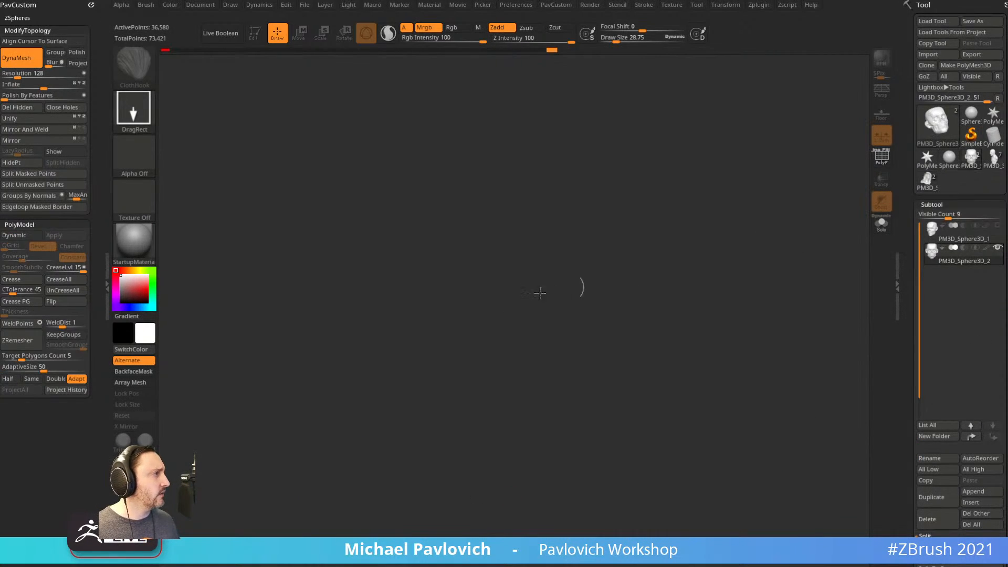
drag(517, 310, 569, 431)
click(256, 33)
shift+drag(575, 166, 598, 171)
mouse_move(633, 209)
alt+mouse_down()
mouse_move(575, 205)
mouse_move(593, 221)
alt+mouse_up()
Switch via the hooded skeleton to the anatomy bust and turn it three-quarter.
click(928, 181)
alt+drag(726, 305, 777, 360)
click(994, 158)
shift+drag(756, 313, 777, 318)
alt+drag(777, 318, 799, 304)
mouse_move(747, 349)
shift+mouse_down()
mouse_move(798, 349)
mouse_move(762, 351)
shift+mouse_up()
alt+drag(762, 351, 735, 385)
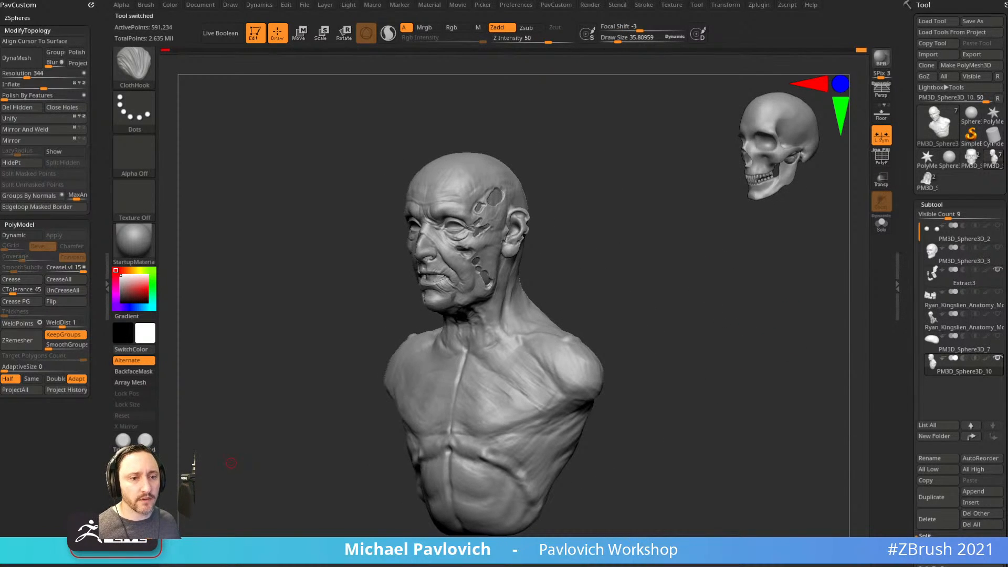